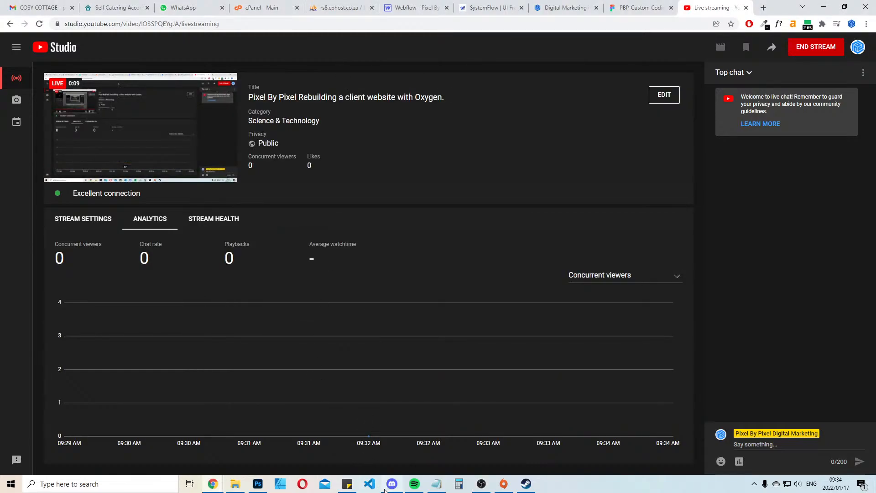
# Check the scene and its Media Source and Display Capture sources in OBS, then minimize OBS
pyautogui.click(482, 483)
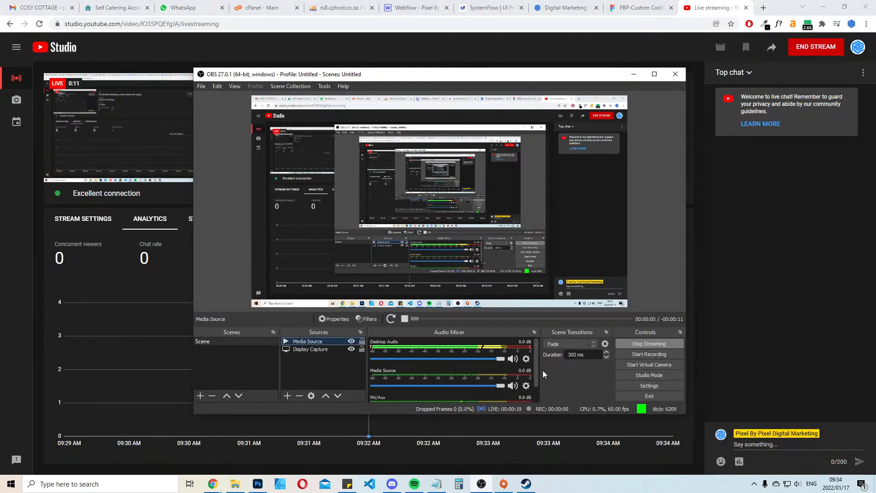
pyautogui.click(302, 349)
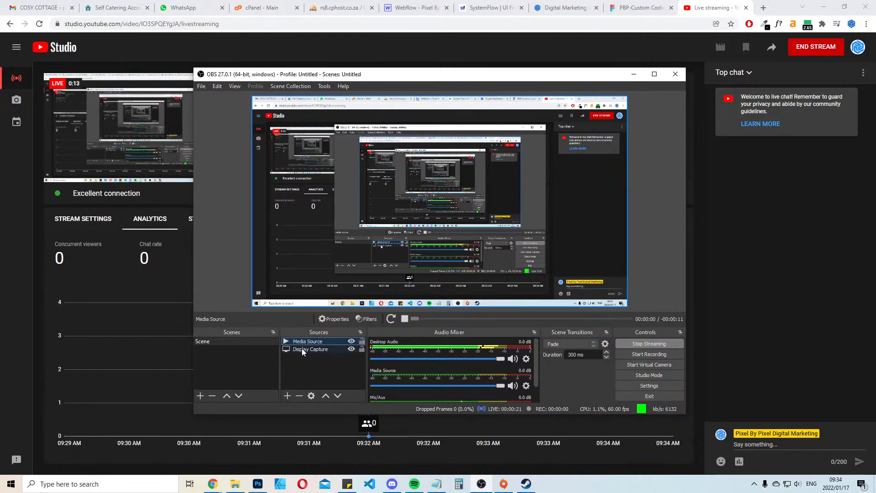
pyautogui.click(303, 342)
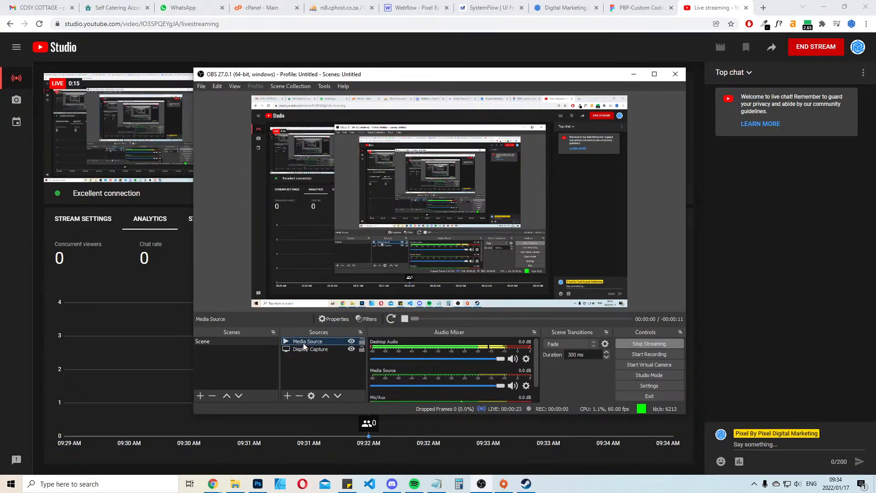
pyautogui.click(213, 342)
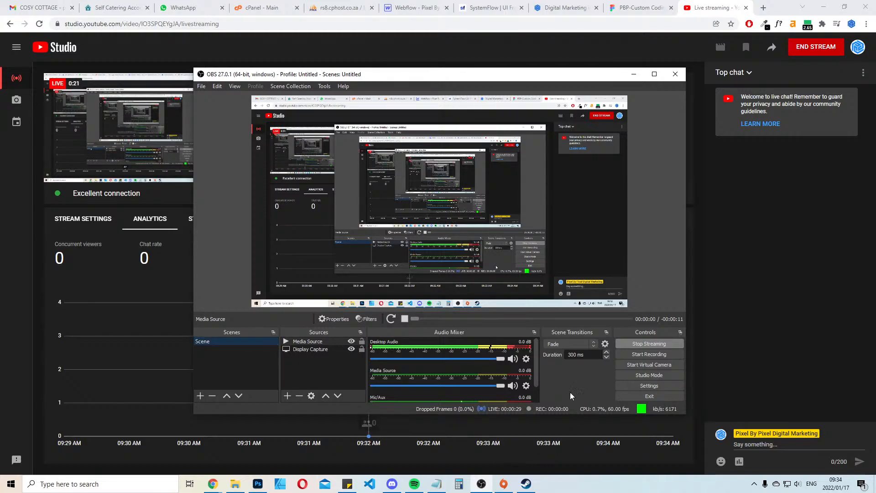
pyautogui.click(628, 78)
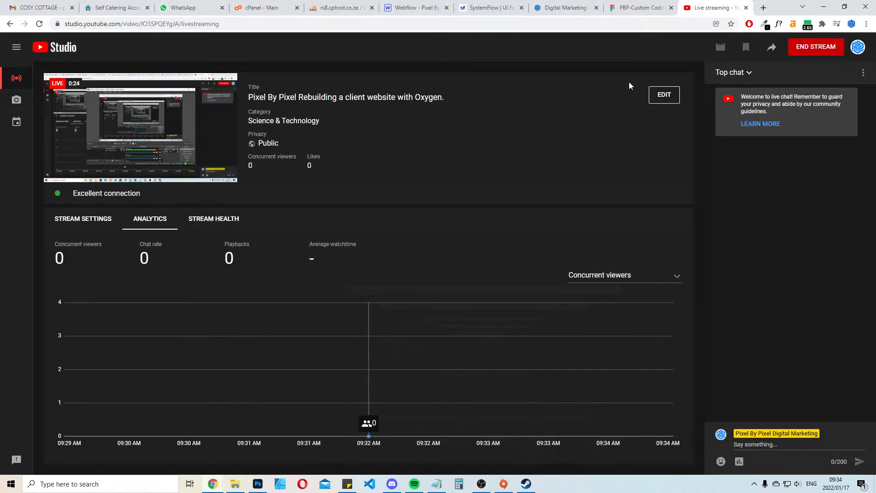
# Review the existing Cosy Cottage home page from the slider to the rooms section, briefly checking Spotify playback
pyautogui.click(131, 6)
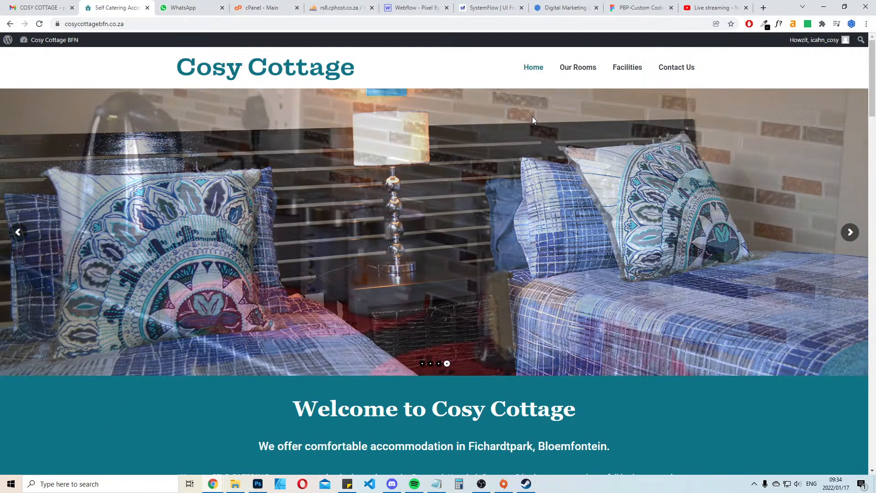
pyautogui.scroll(-13, 459, 175)
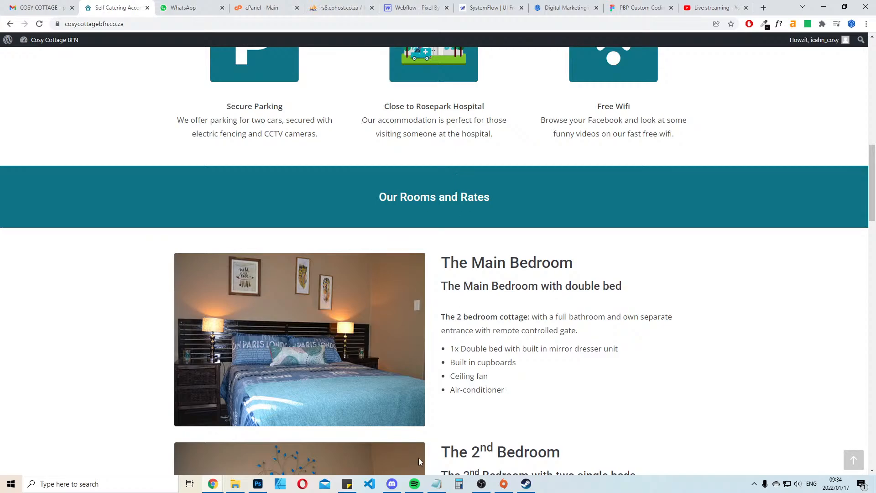
pyautogui.click(414, 484)
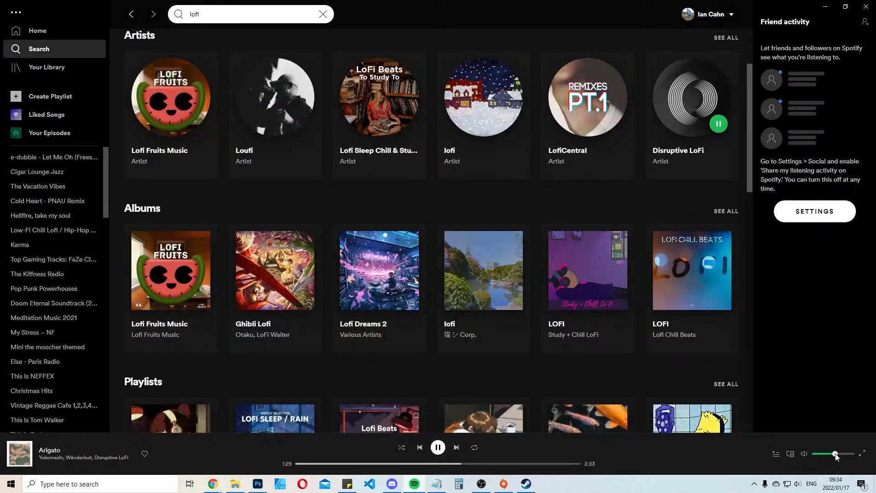
pyautogui.click(825, 7)
pyautogui.scroll(7, 508, 251)
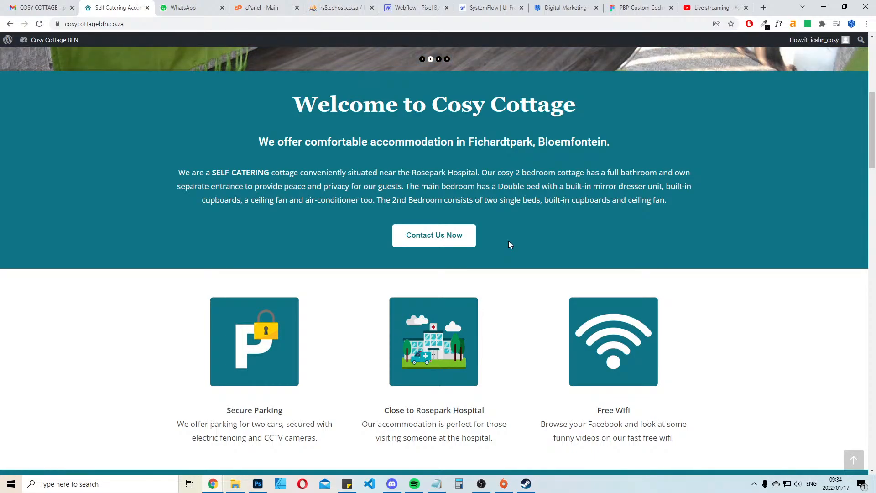
pyautogui.scroll(6, 588, 310)
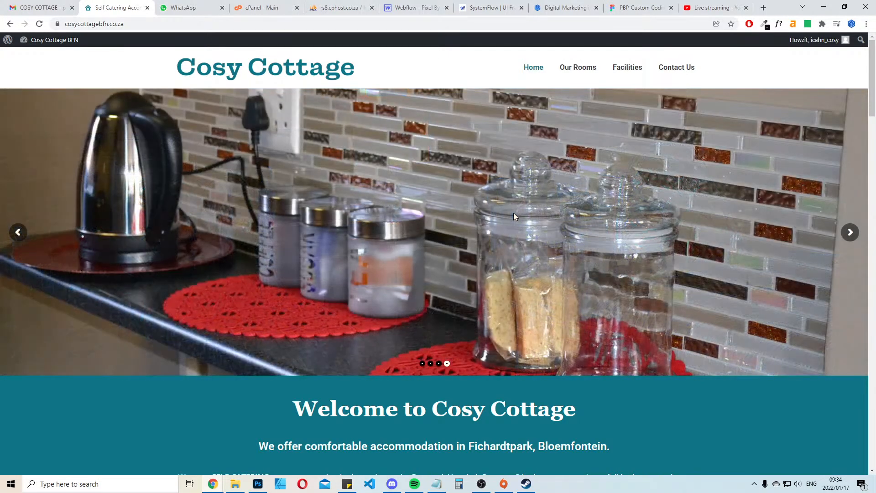
# Search Google for "timer" in a new tab and start the stopwatch
pyautogui.click(764, 8)
pyautogui.write('timer')
pyautogui.press('Return')
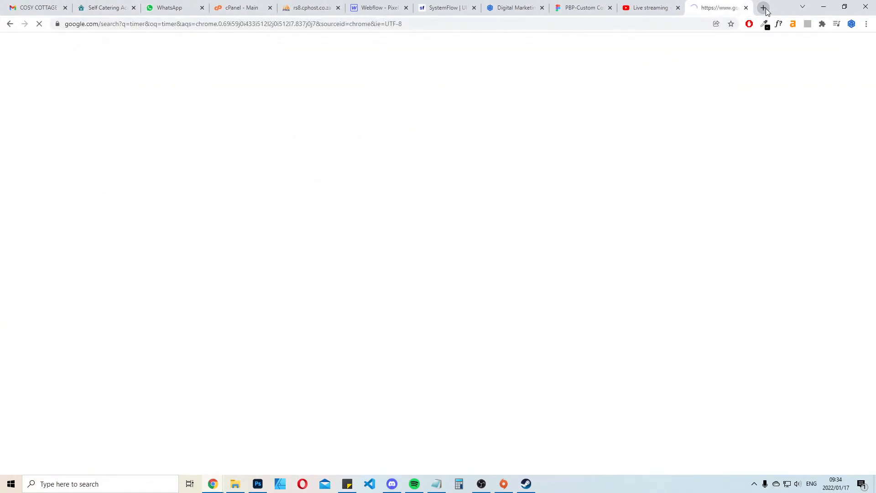
pyautogui.click(308, 141)
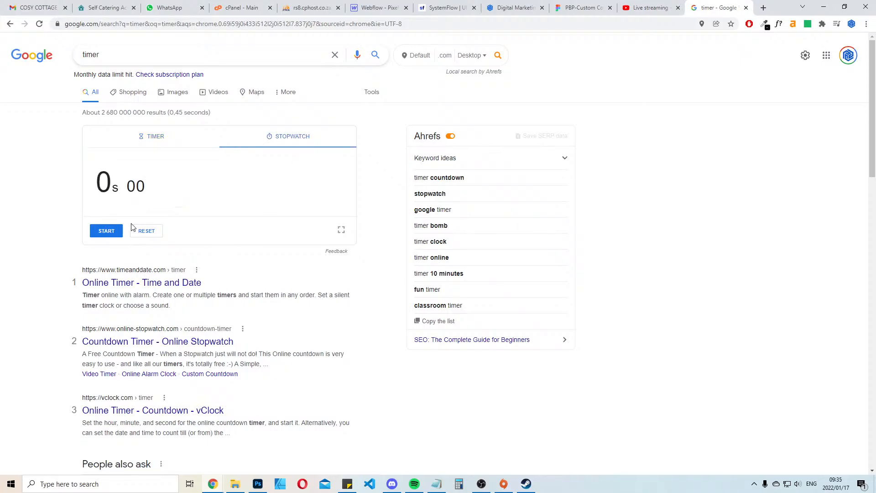
pyautogui.click(106, 231)
# Open another blank browser tab, and browse to the xampp folder on Local Disk (C:) in File Explorer
pyautogui.click(761, 7)
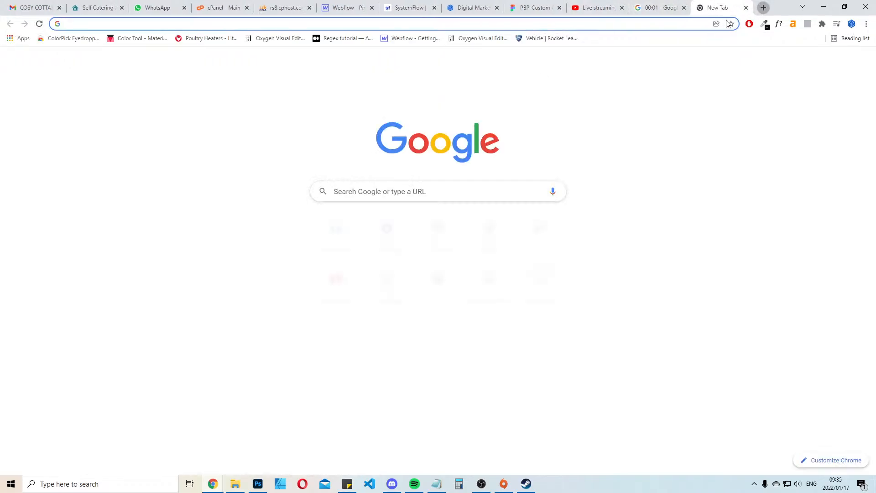
pyautogui.click(234, 484)
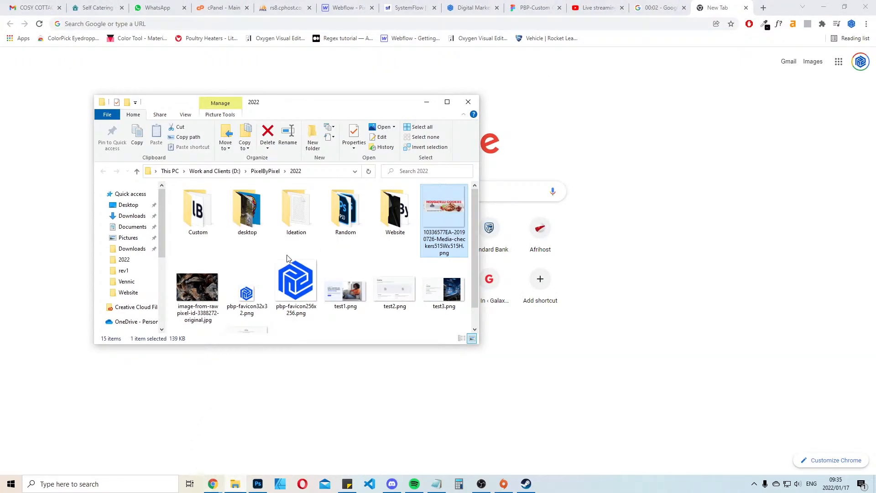
pyautogui.click(447, 101)
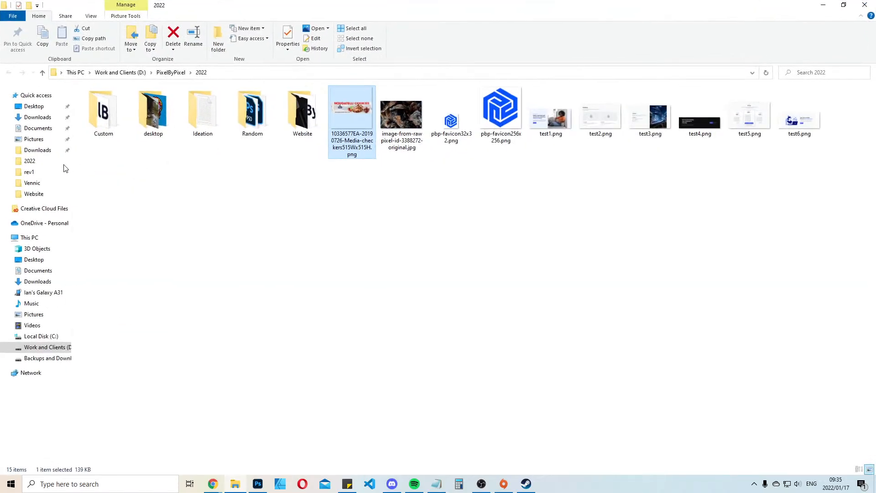
pyautogui.click(48, 338)
pyautogui.doubleClick(121, 180)
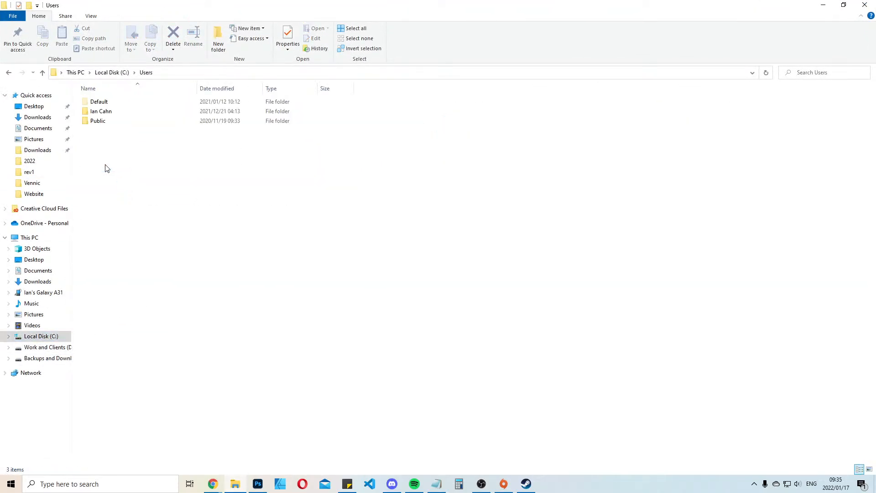
pyautogui.click(9, 74)
pyautogui.doubleClick(115, 199)
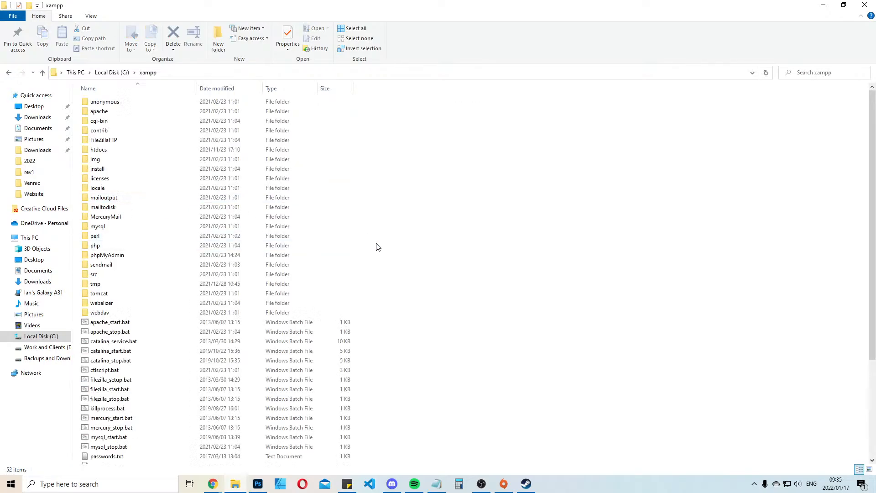
pyautogui.scroll(-5, 551, 243)
# Launch the XAMPP Control Panel, start the Apache and MySQL modules, and minimize it
pyautogui.click(94, 483)
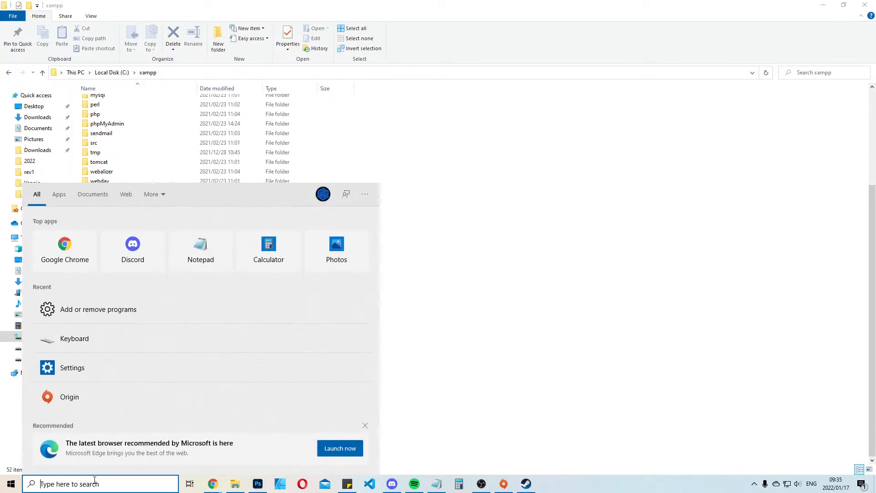
pyautogui.write('xa')
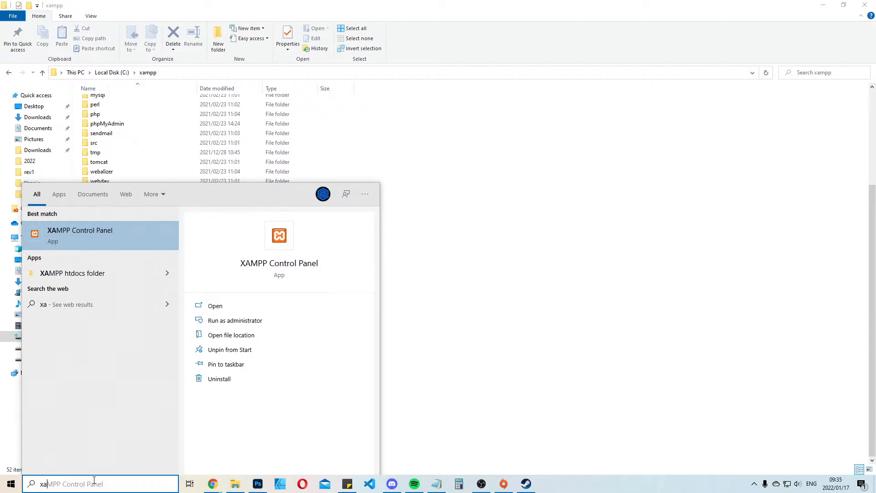
pyautogui.press('Return')
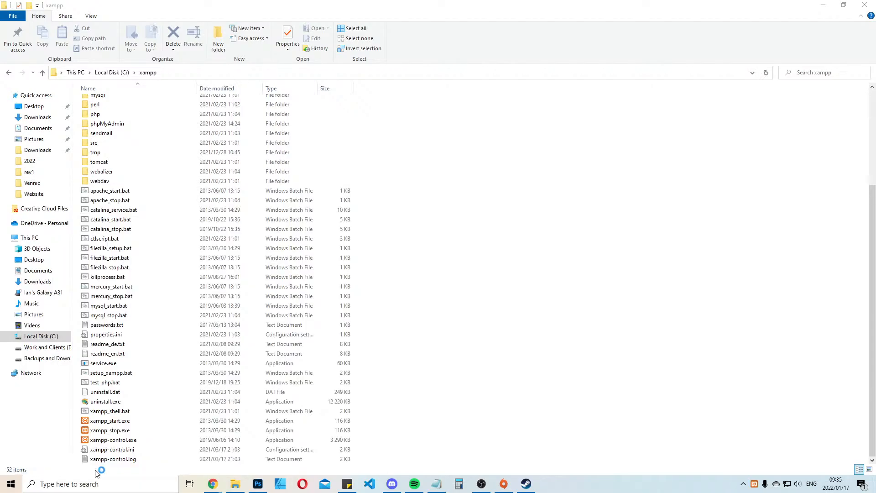
pyautogui.click(158, 51)
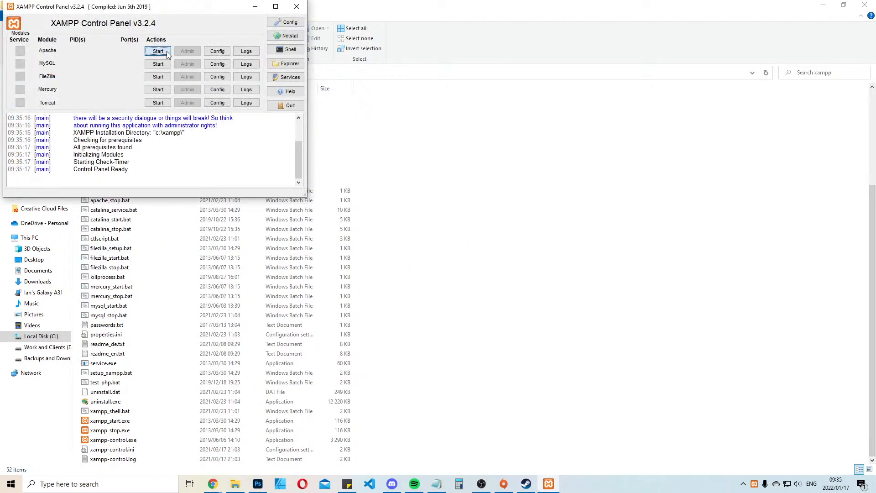
pyautogui.click(158, 64)
pyautogui.click(259, 6)
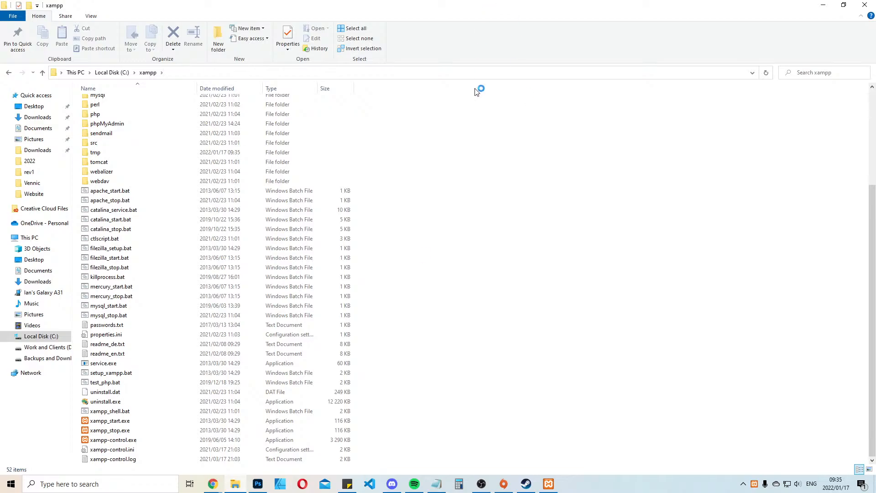
# Move the blank browser tab to second place among the tabs and load localhost/phpmyadmin in it
pyautogui.moveTo(717, 7); pyautogui.dragTo(96, 7)
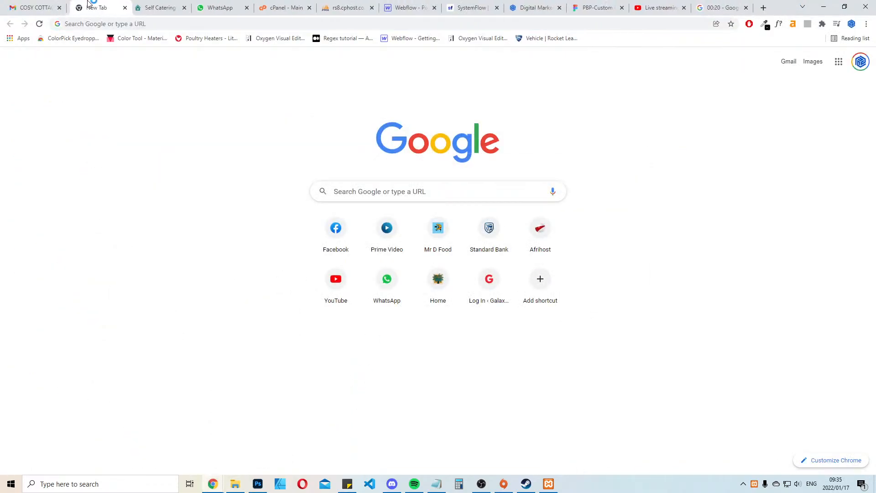
pyautogui.click(106, 23)
pyautogui.write('localhost/ph')
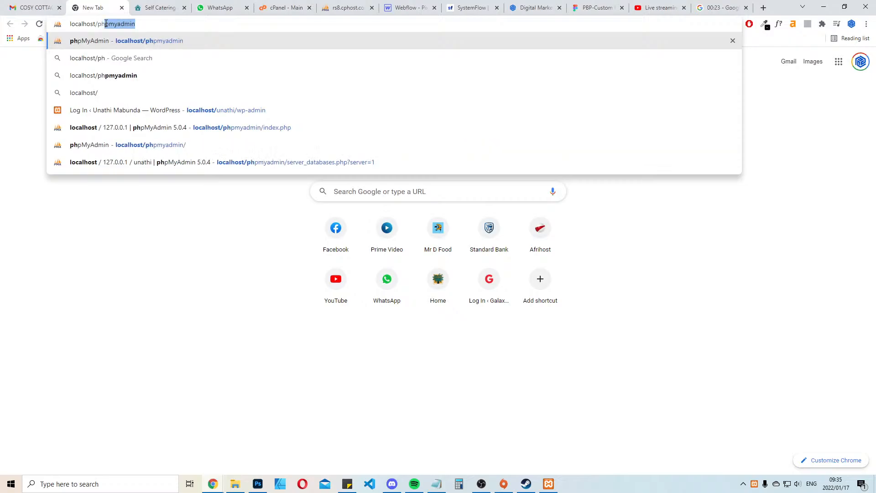
pyautogui.press('Return')
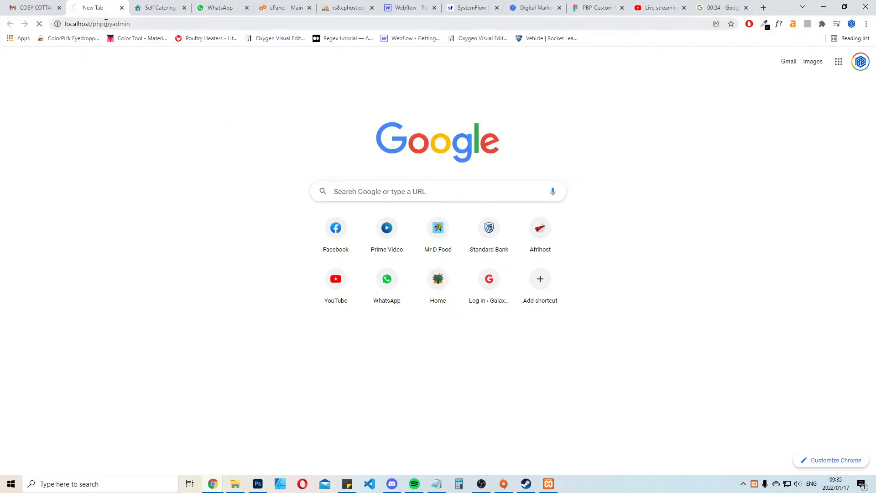
# Create a new folder named "cosy" inside xampp's htdocs folder in File Explorer
pyautogui.click(235, 484)
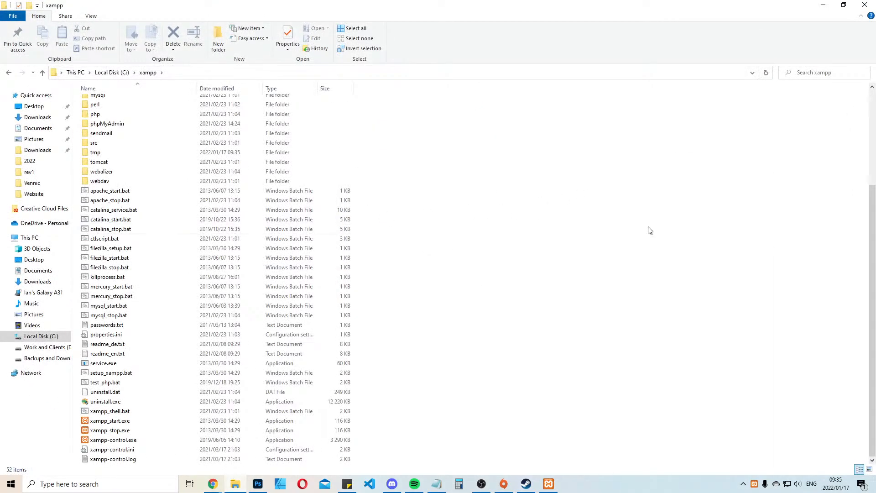
pyautogui.scroll(5, 567, 324)
pyautogui.doubleClick(292, 149)
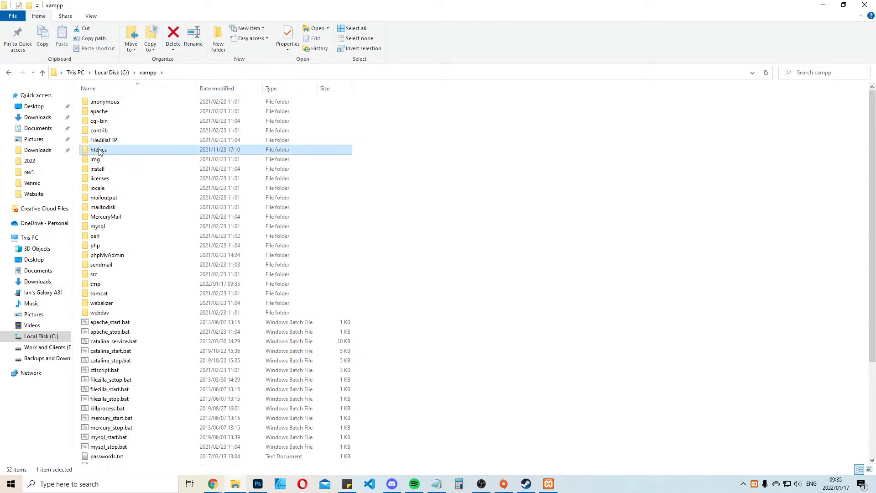
pyautogui.rightClick(572, 325)
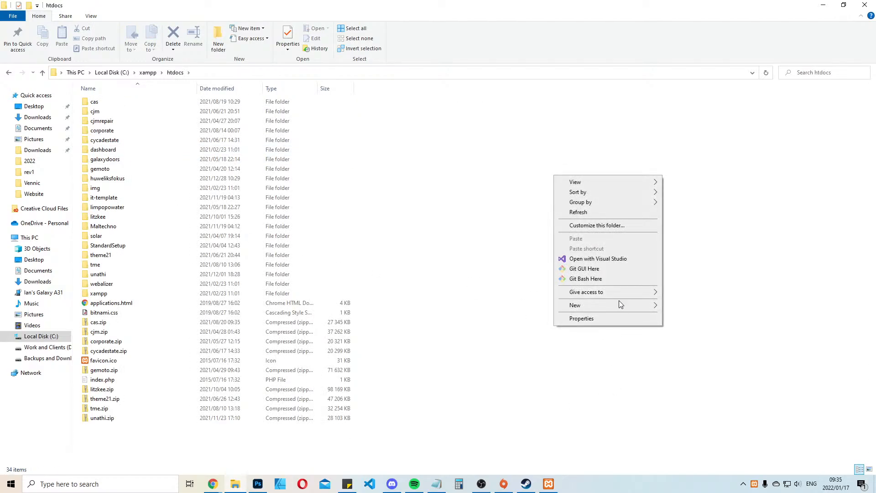
pyautogui.moveTo(618, 301)
pyautogui.click(697, 310)
pyautogui.write('cosy')
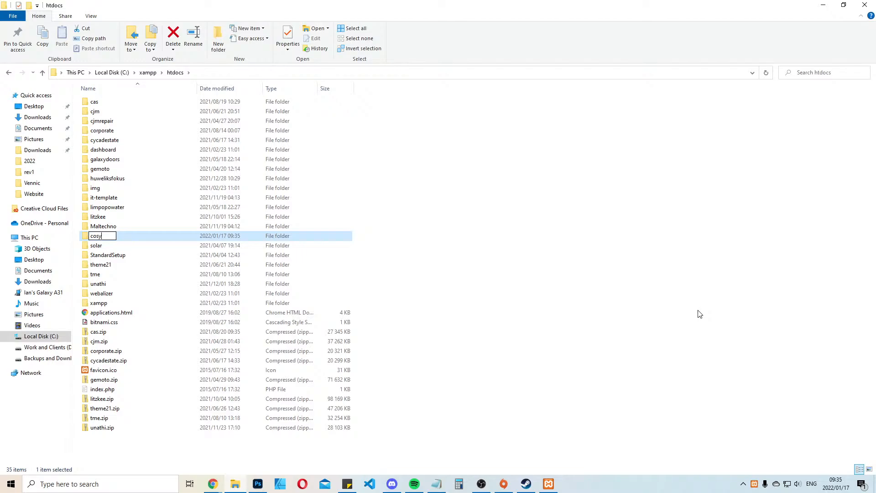
pyautogui.press('Return')
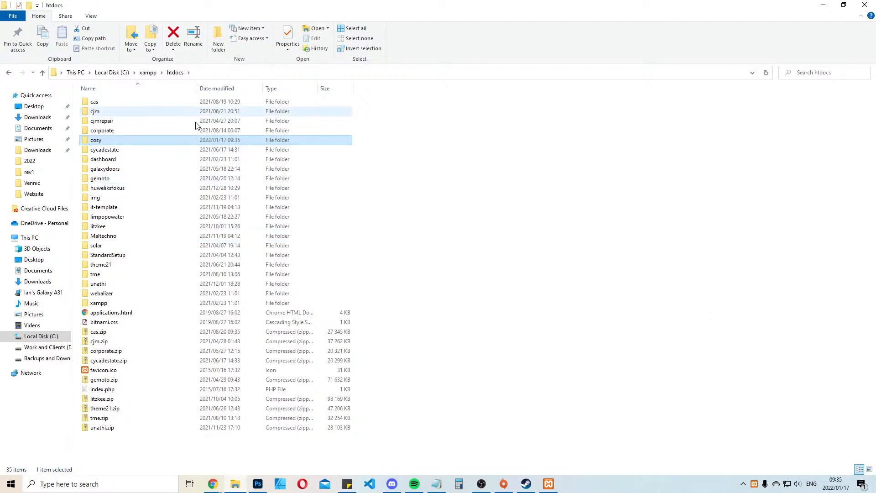
# Copy all WordPress files from the StandardSetup folder into the cosy folder and close File Explorer
pyautogui.doubleClick(129, 255)
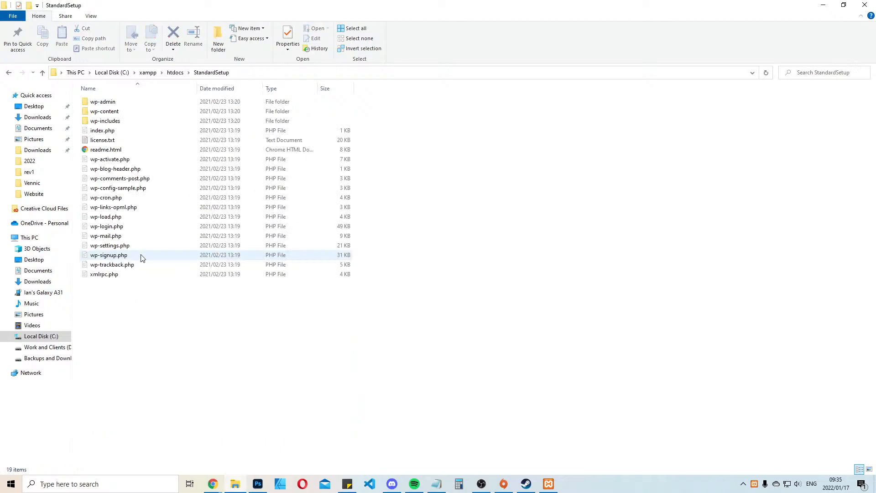
pyautogui.hotkey('ctrl', 'a')
pyautogui.hotkey('alt', 'Left')
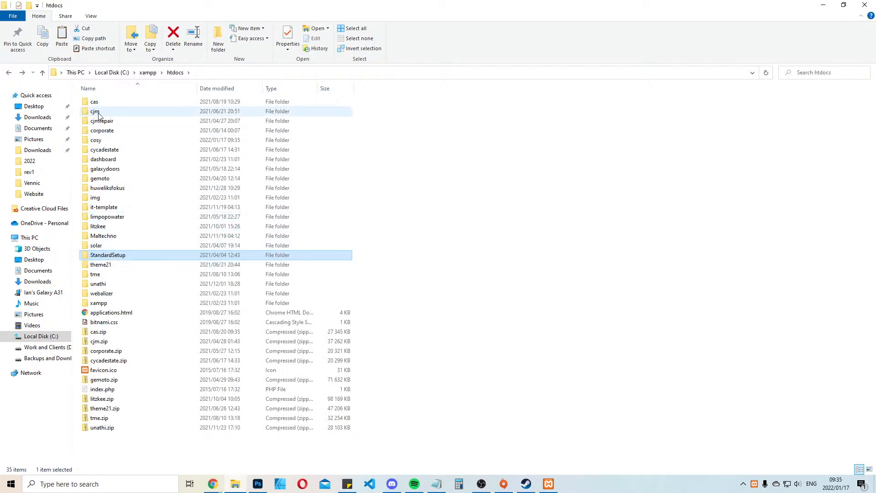
pyautogui.doubleClick(97, 140)
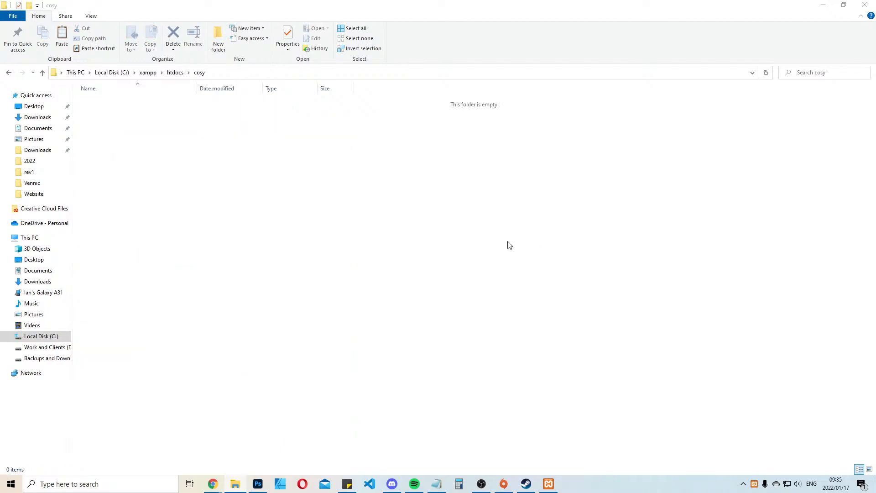
pyautogui.hotkey('ctrl', 'v')
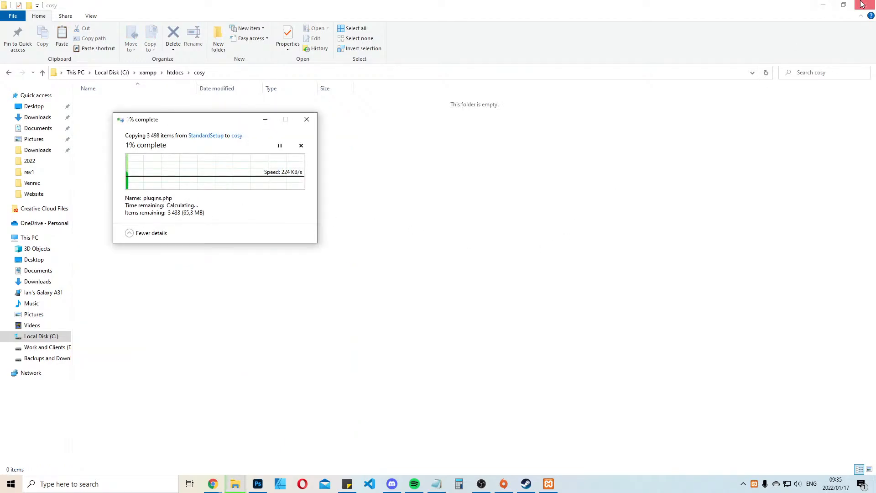
pyautogui.click(862, 4)
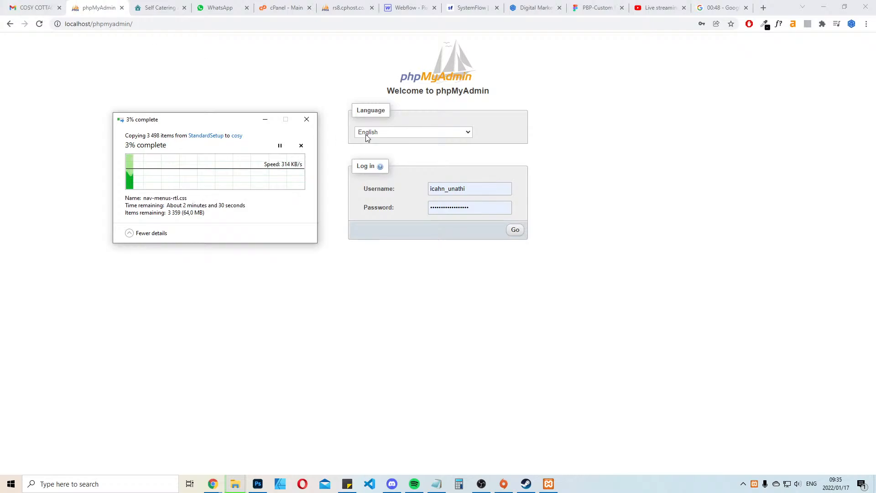
# Log in to phpMyAdmin as root with the saved account password and dismiss the server error notice
pyautogui.click(482, 185)
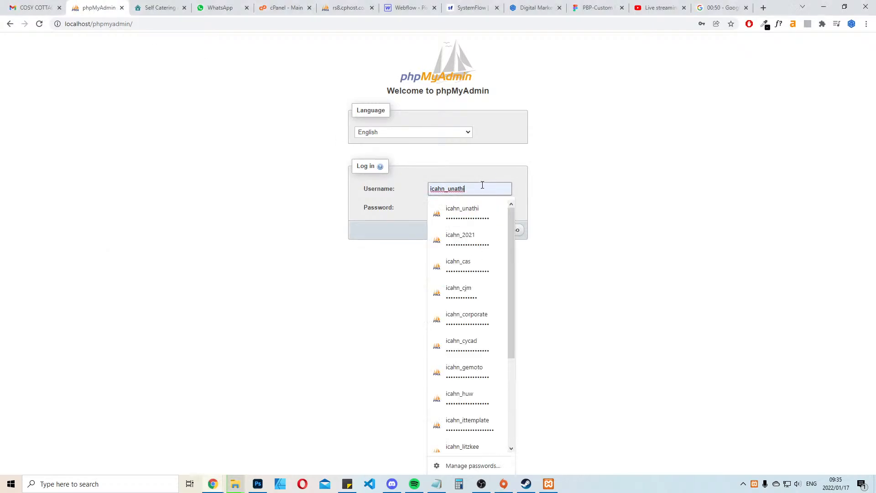
pyautogui.write('r')
pyautogui.click(653, 187)
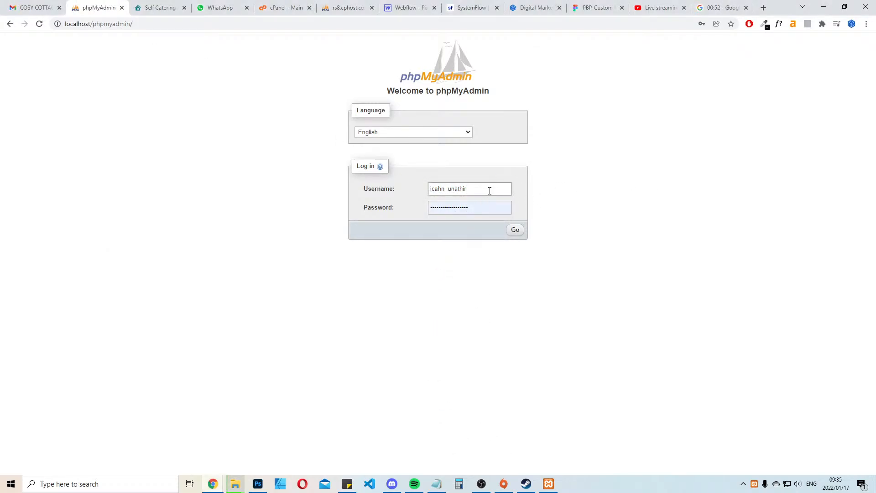
pyautogui.hotkey('ctrl', 'a')
pyautogui.write('r')
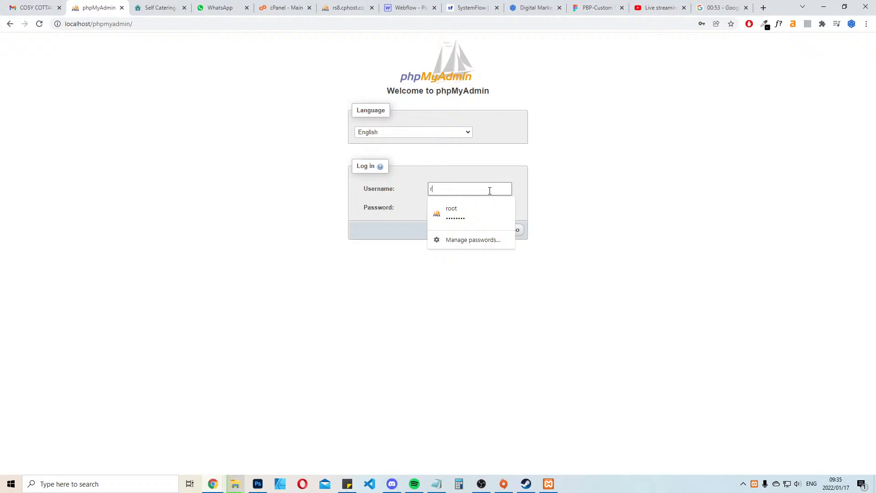
pyautogui.click(452, 210)
pyautogui.click(515, 230)
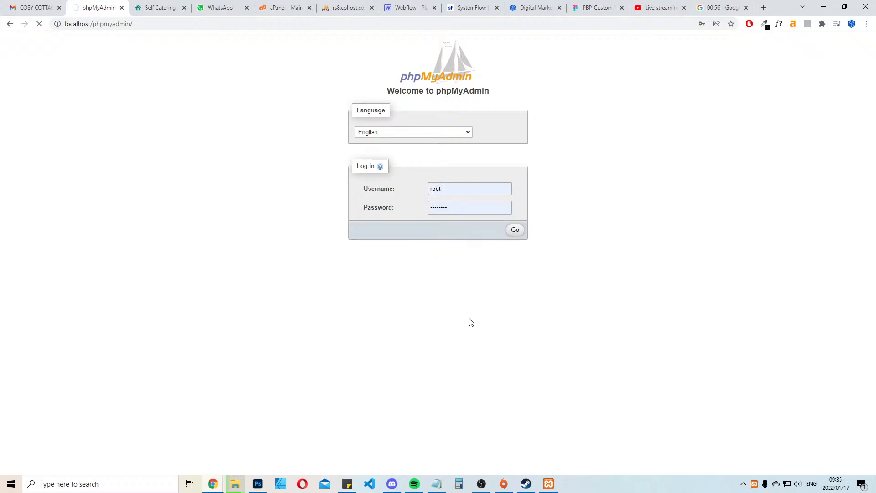
pyautogui.scroll(-4, 469, 320)
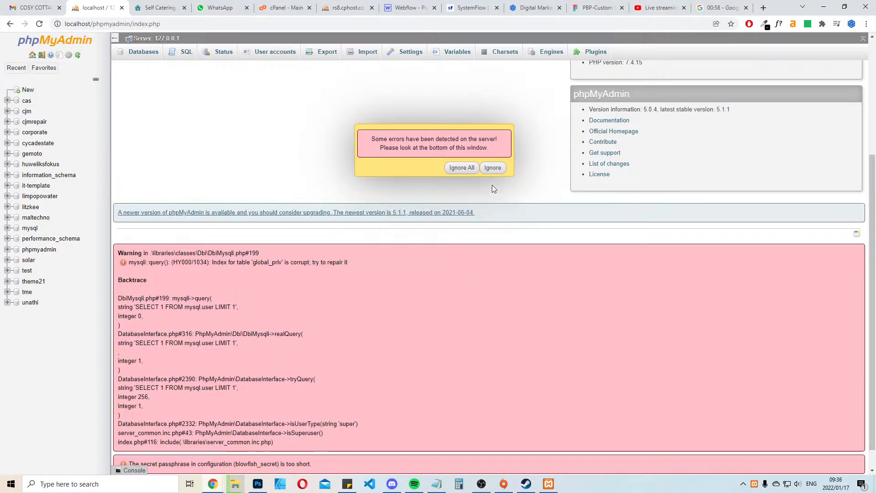
pyautogui.click(493, 168)
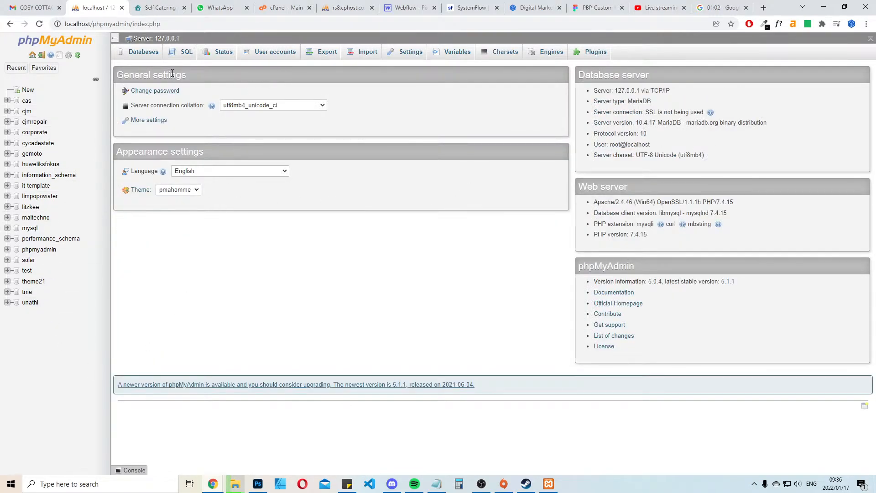
# Create a new database named cosy with the blank Collation option instead of a specific collation
pyautogui.click(27, 90)
pyautogui.click(148, 114)
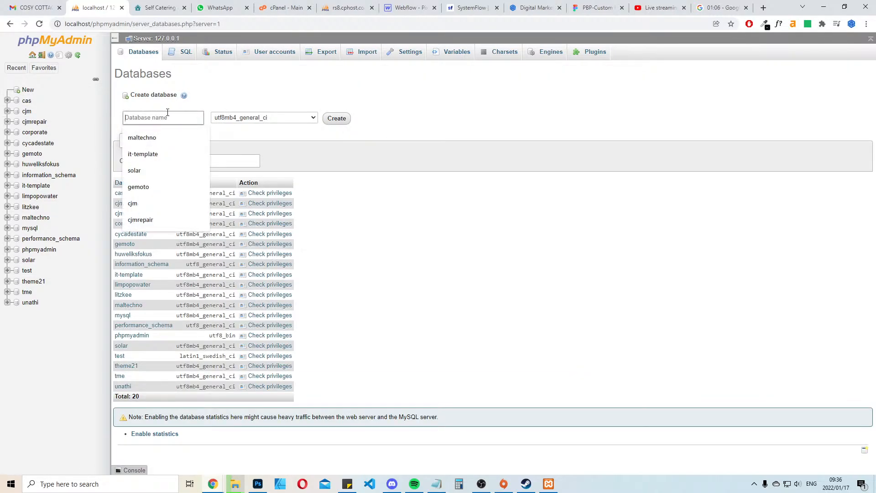
pyautogui.write('cosy')
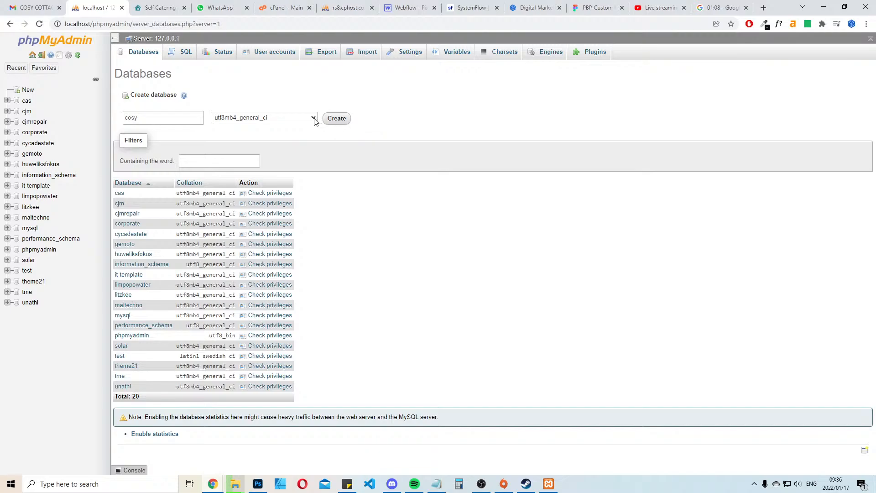
pyautogui.click(315, 118)
pyautogui.scroll(-2, 306, 219)
pyautogui.click(329, 262)
pyautogui.click(296, 120)
pyautogui.click(313, 210)
pyautogui.click(313, 119)
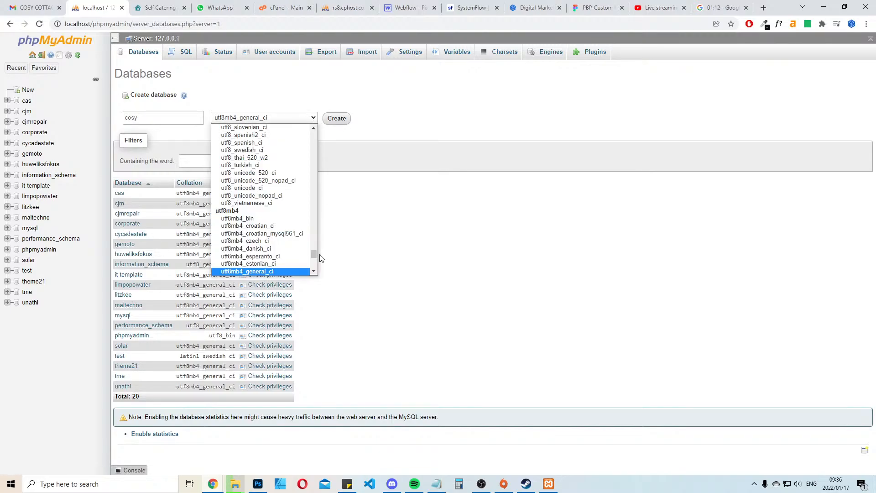
pyautogui.moveTo(314, 253); pyautogui.dragTo(314, 130)
pyautogui.click(267, 130)
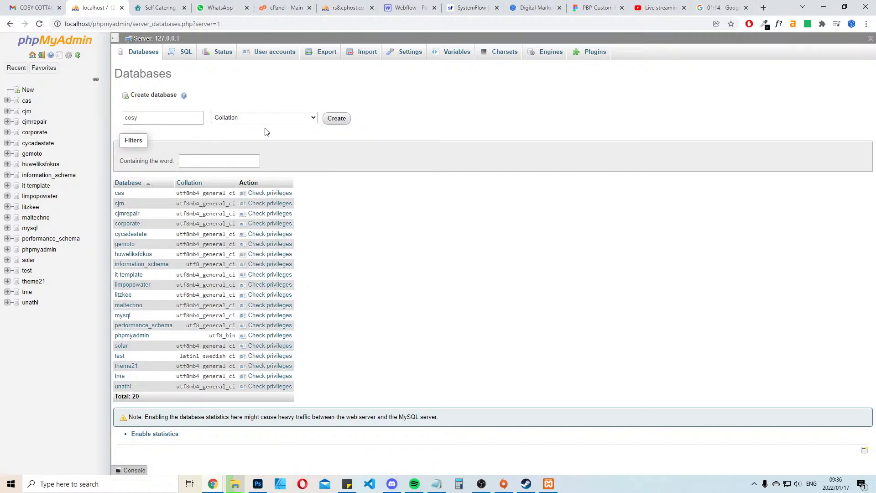
pyautogui.click(338, 119)
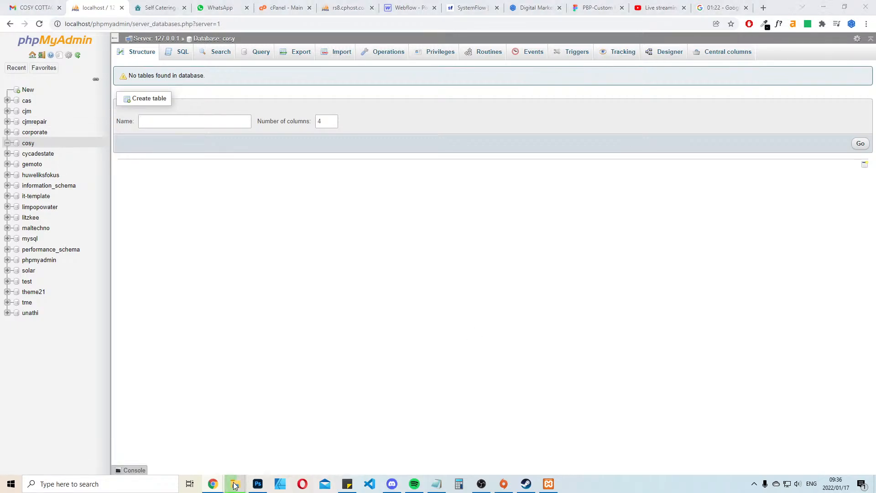
# Show the progress of the file copy and move the Self Catering browser tab out of this window
pyautogui.moveTo(235, 484)
pyautogui.click(283, 452)
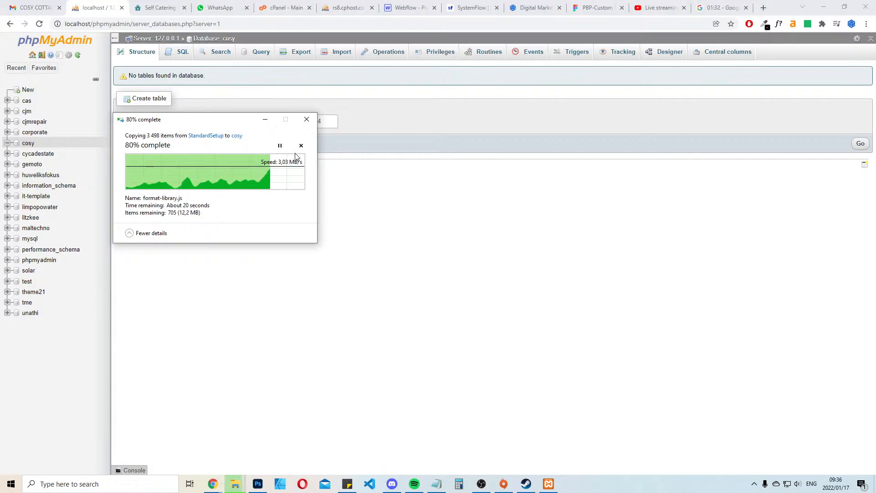
pyautogui.moveTo(160, 7); pyautogui.dragTo(0, 240)
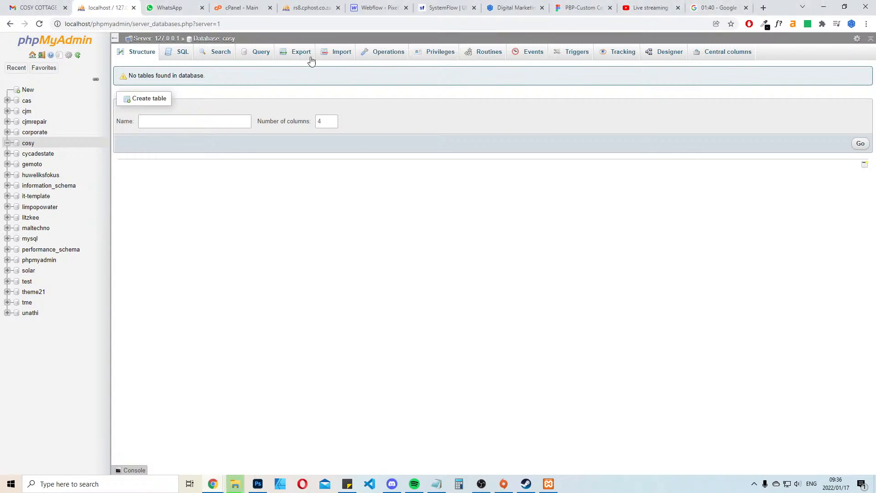
# Load localhost/cosy in the phpMyAdmin browser tab
pyautogui.click(308, 28)
pyautogui.moveTo(236, 488)
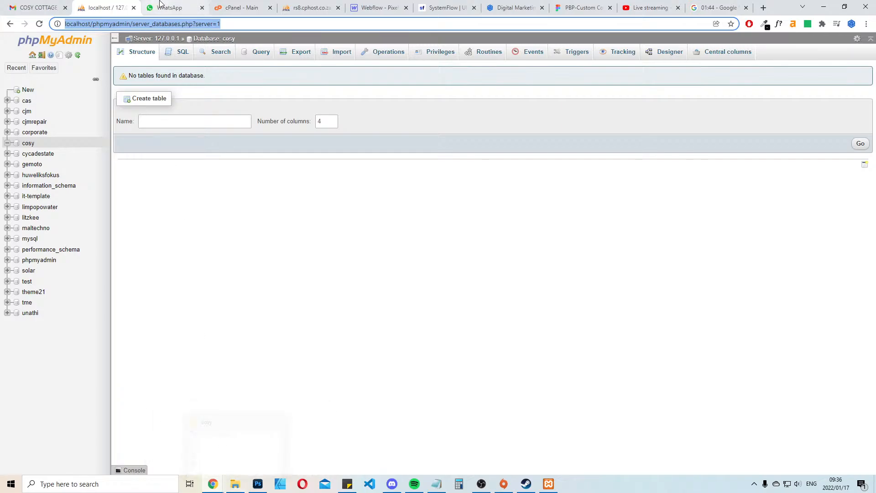
pyautogui.write('local')
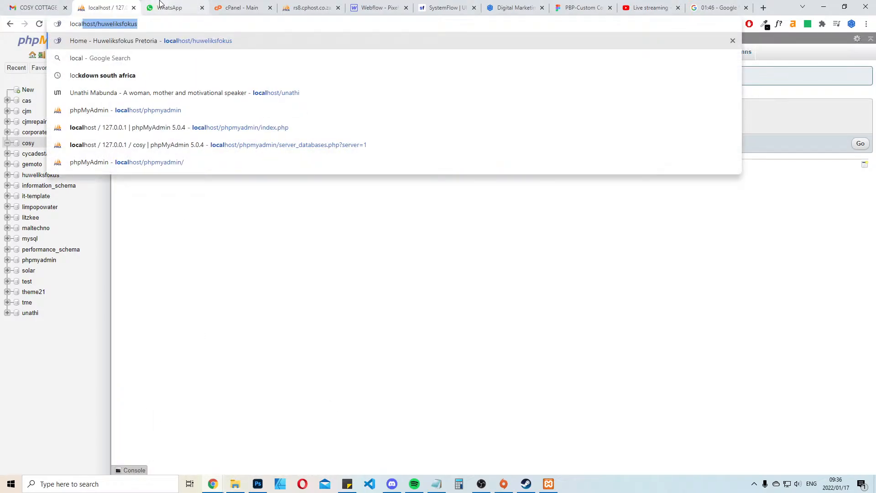
pyautogui.write('host/cosy')
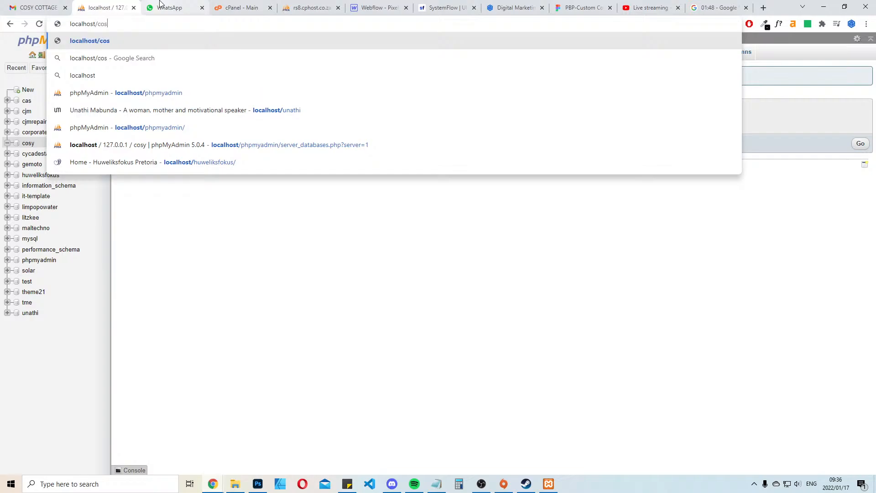
pyautogui.press('Return')
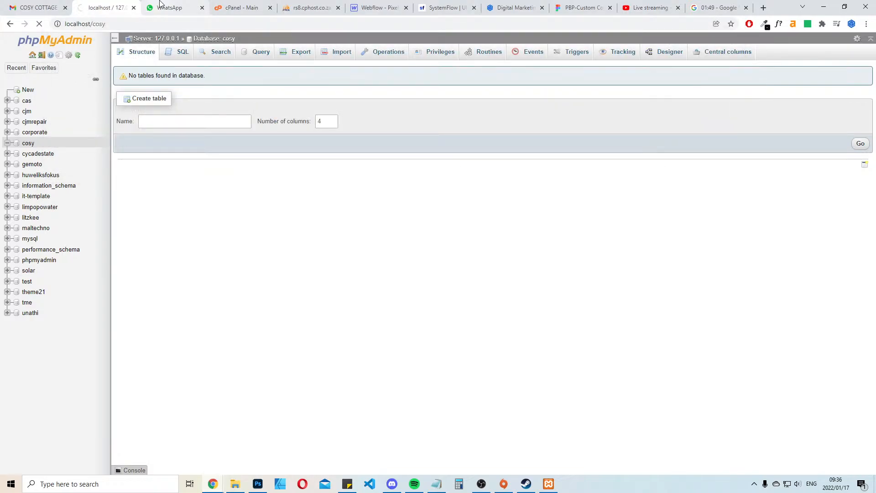
# Note the new site's admin username in the untitled Notepad file and move Notepad off this screen
pyautogui.click(437, 484)
pyautogui.write('icahn_cosy')
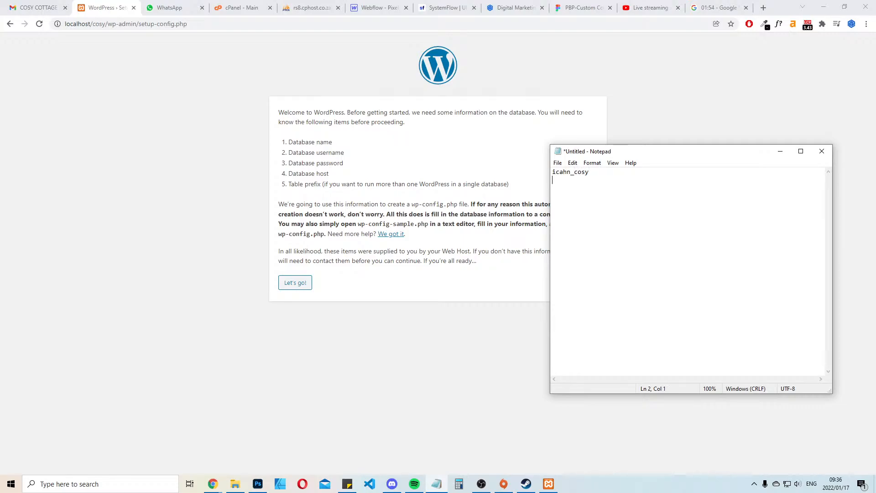
pyautogui.moveTo(695, 151); pyautogui.dragTo(875, 151)
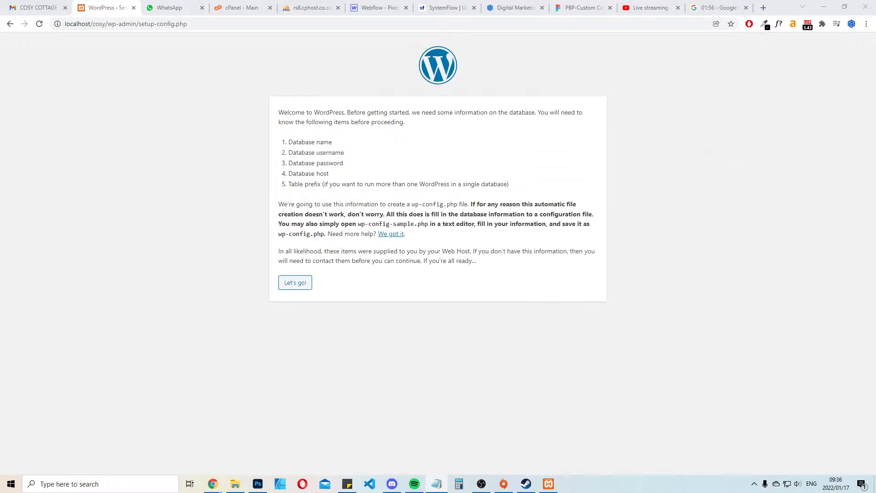
# Open WordPress's database connection details form and move its tab out of this browser window
pyautogui.click(286, 284)
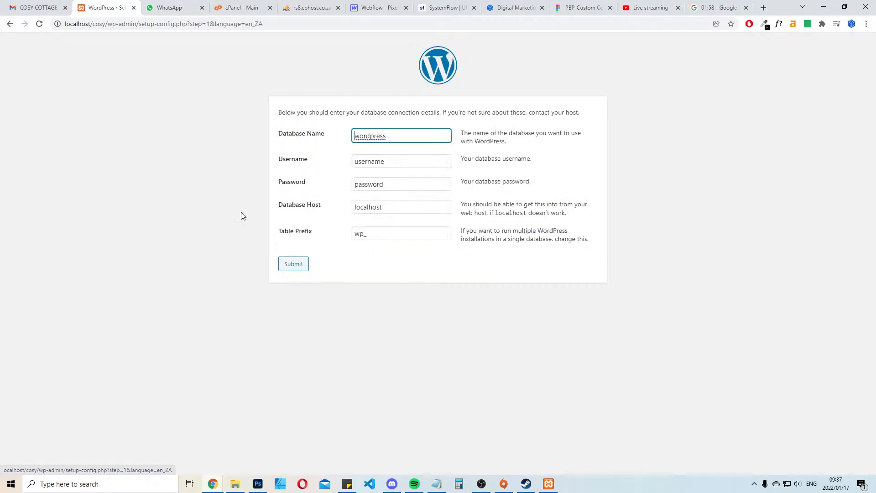
pyautogui.moveTo(103, 8); pyautogui.dragTo(875, 28)
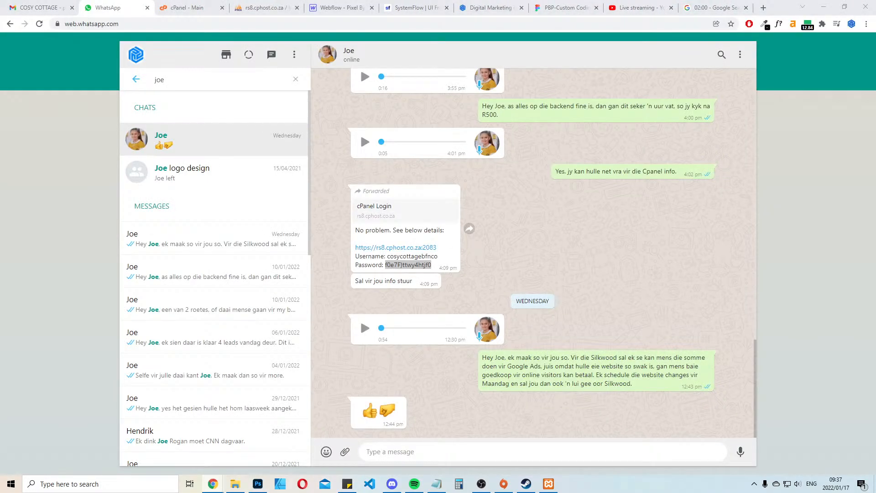
# Look through the open browser tabs to the running Google stopwatch, and switch to the WordPress Setup Configuration window
pyautogui.click(202, 5)
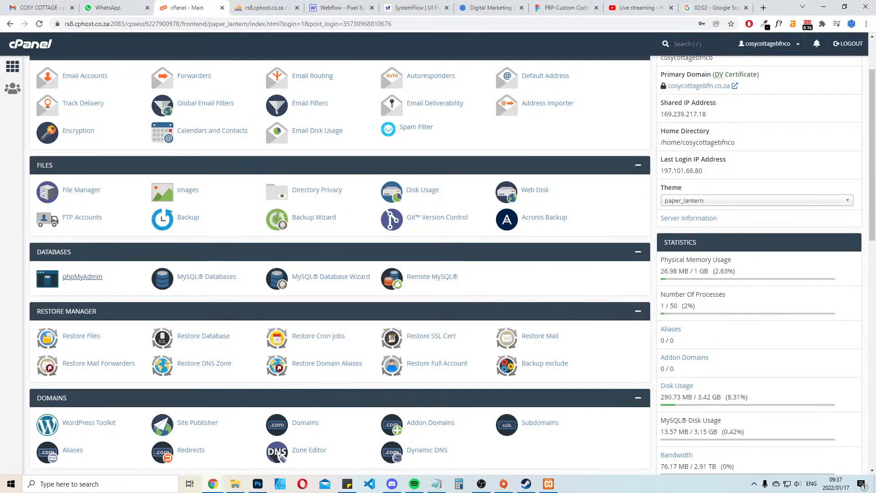
pyautogui.click(298, 2)
pyautogui.click(349, 2)
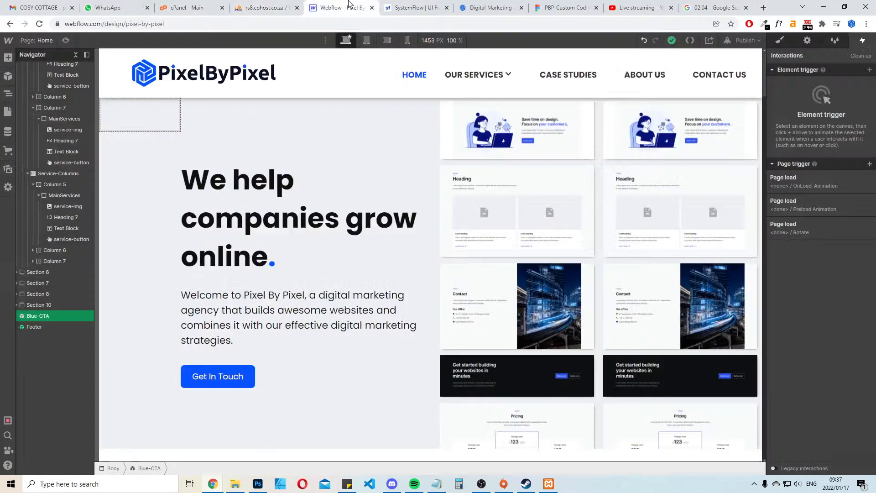
pyautogui.click(567, 3)
pyautogui.click(686, 3)
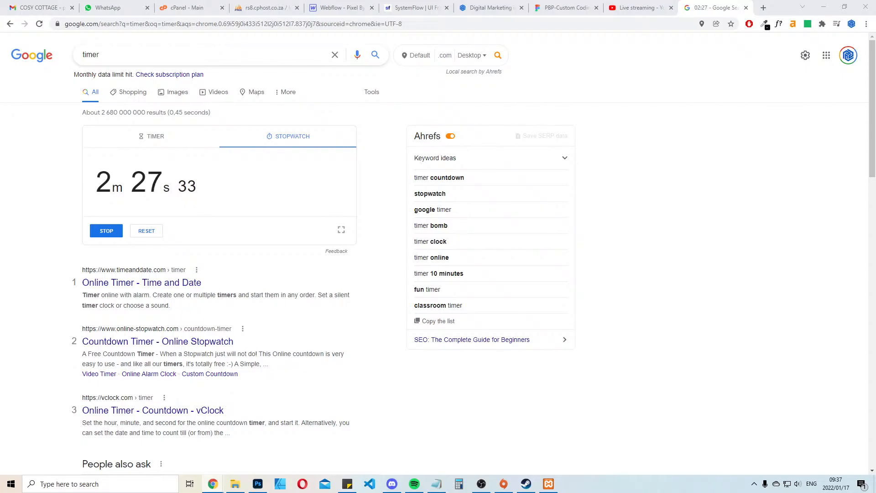
pyautogui.hotkey('alt', 'Tab')
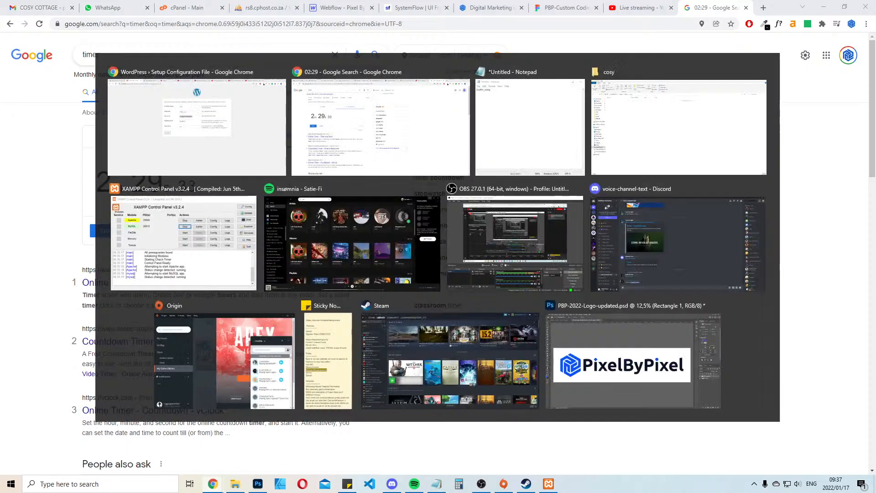
pyautogui.hotkey('alt', 'Tab')
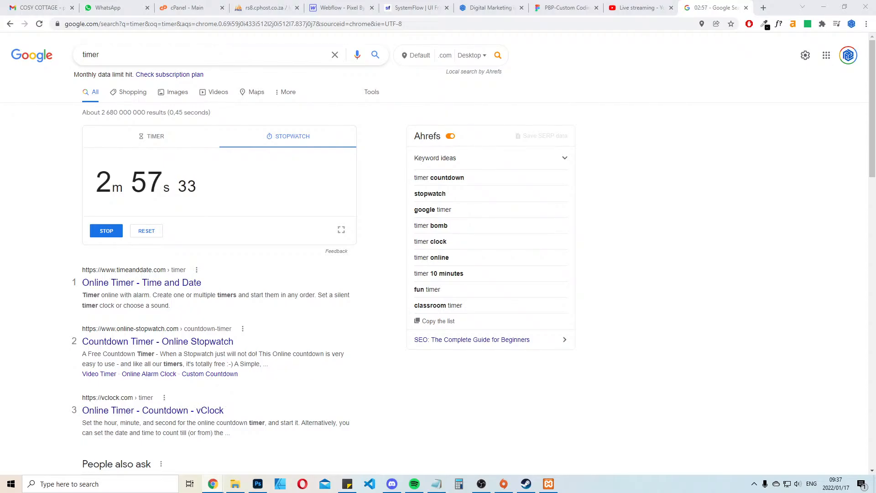
# Move the WordPress installation tab back into the main browser window as the second tab
pyautogui.moveTo(292, 249); pyautogui.dragTo(98, 6)
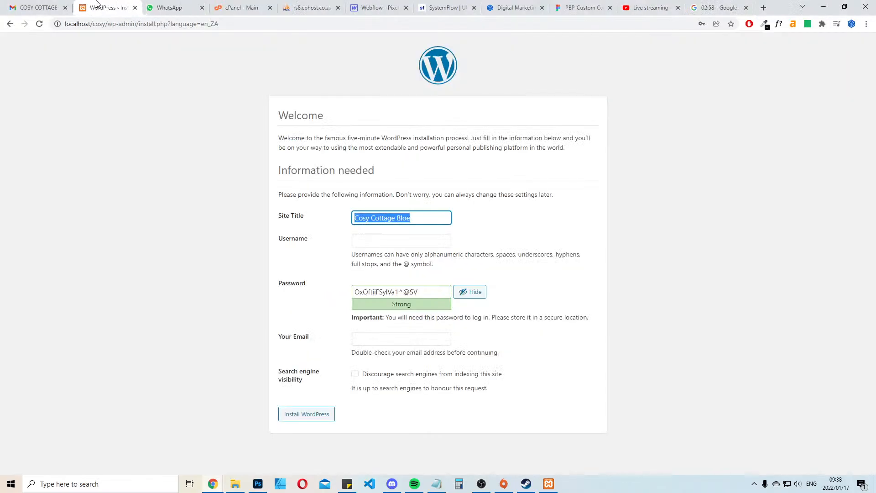
pyautogui.click(684, 234)
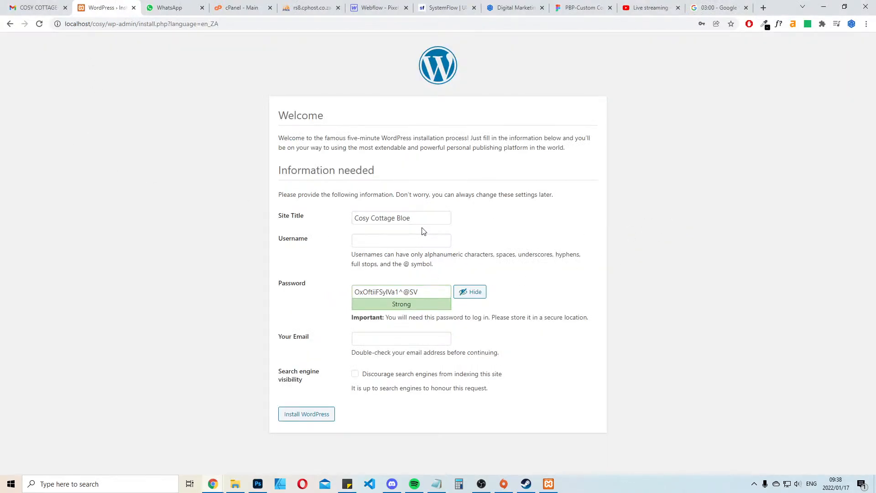
pyautogui.moveTo(418, 291); pyautogui.dragTo(313, 276)
pyautogui.click(643, 235)
# Complete the site title as "Cosy Cottage Bloemfontein" and enter the admin username in the WordPress installation form
pyautogui.click(423, 216)
pyautogui.press('Tab')
pyautogui.write('icah')
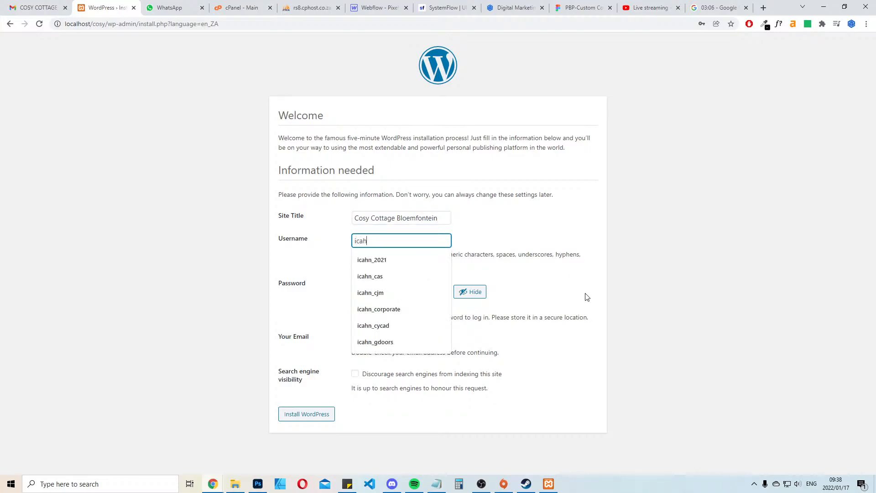
pyautogui.write('n_cosy')
# Copy the generated WordPress admin password into the Notepad file on the line below the username
pyautogui.press('Tab')
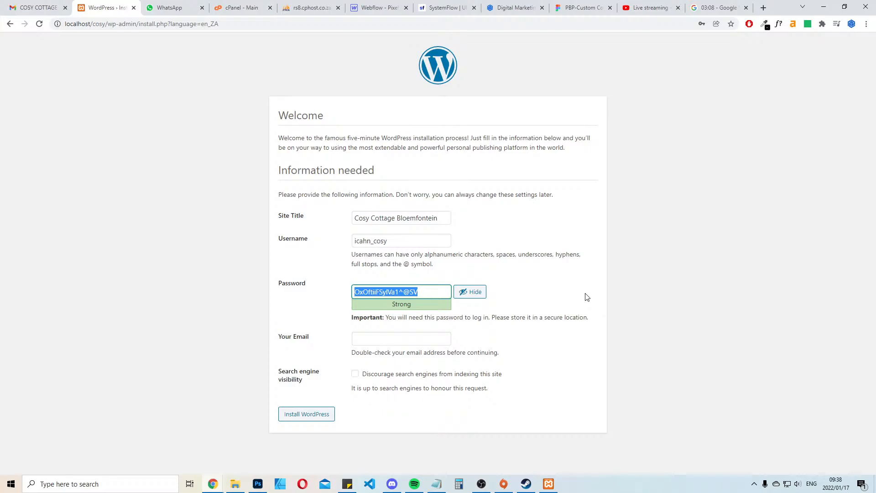
pyautogui.hotkey('alt', 'Tab')
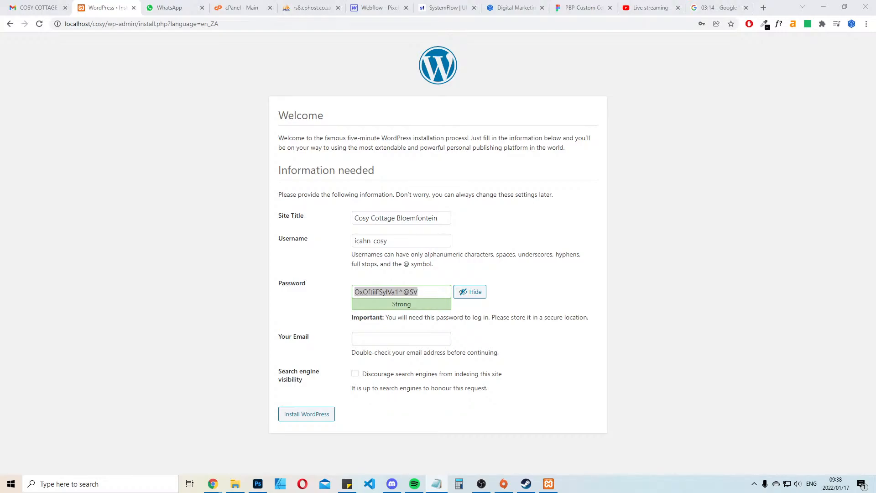
pyautogui.hotkey('alt', 'Tab')
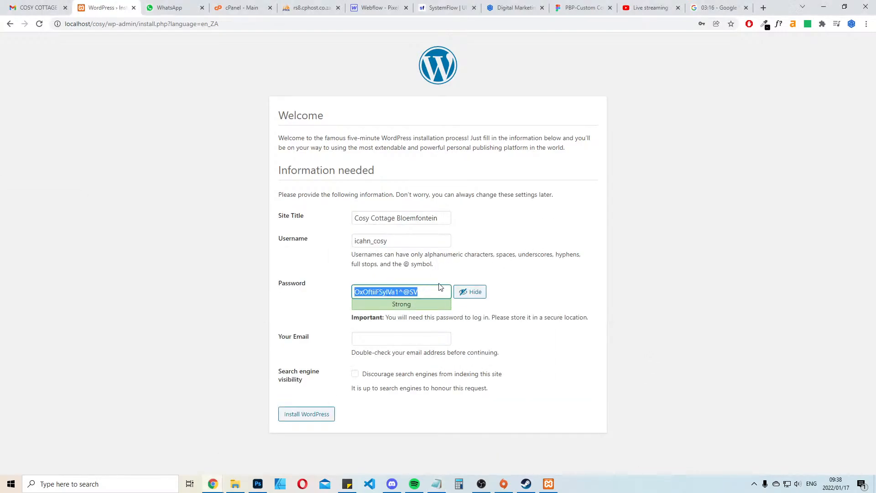
pyautogui.hotkey('alt', 'Tab')
pyautogui.hotkey('shift', 'Home')
pyautogui.press('End')
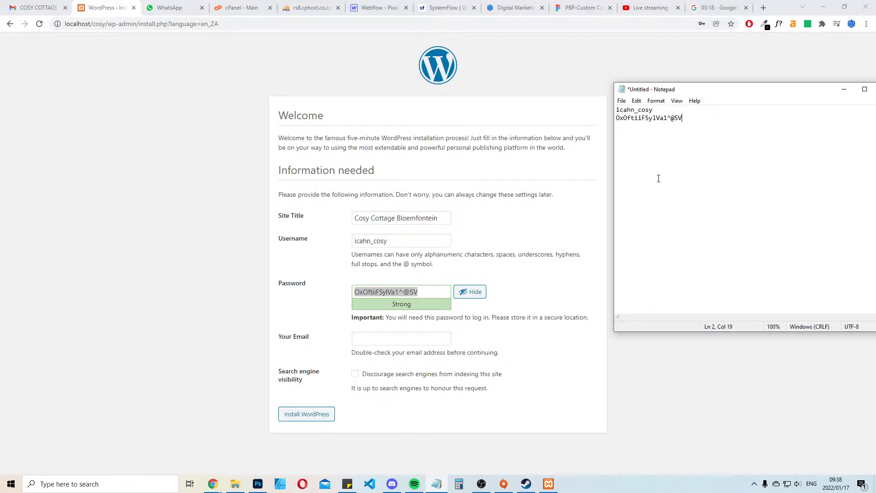
# Fill in the admin e-mail from the saved suggestion and install WordPress
pyautogui.hotkey('alt', 'Tab')
pyautogui.click(376, 338)
pyautogui.click(391, 361)
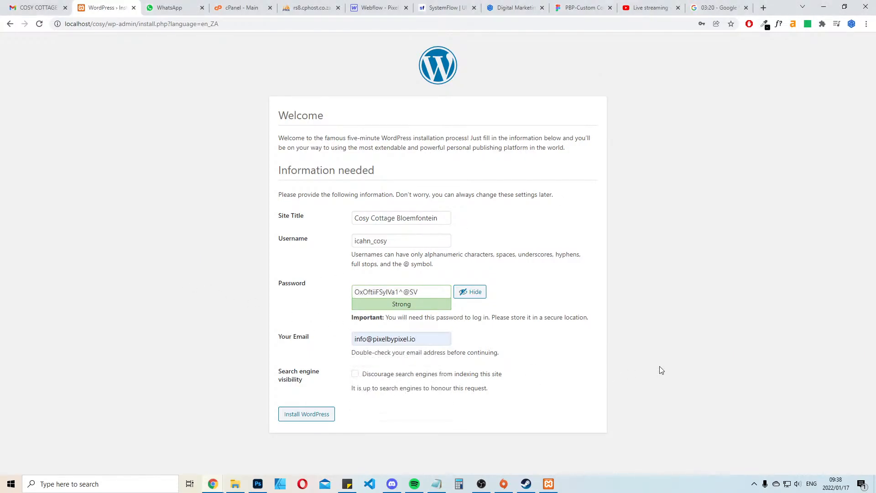
pyautogui.click(309, 416)
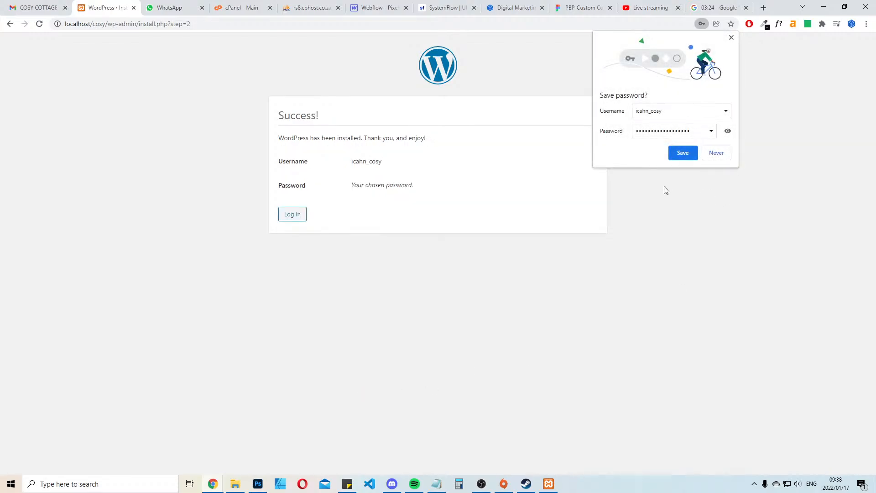
# Save the new admin login in the browser and log in to the WordPress dashboard
pyautogui.click(683, 153)
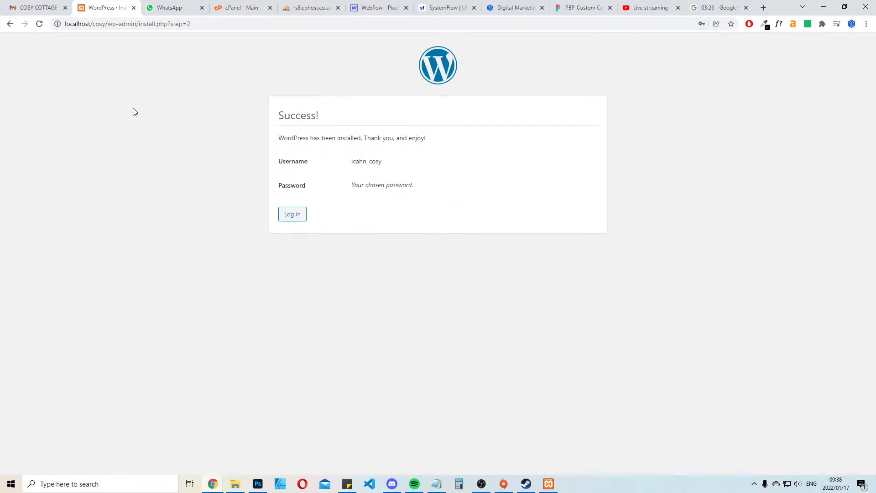
pyautogui.click(292, 214)
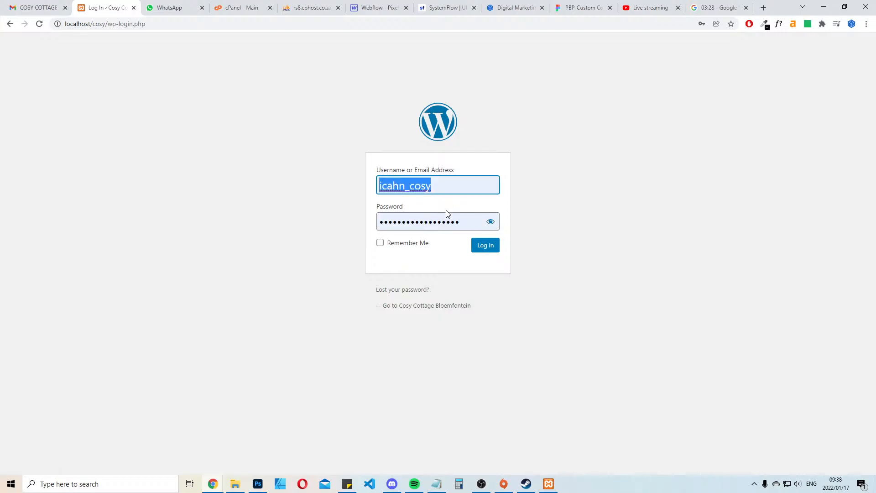
pyautogui.click(486, 247)
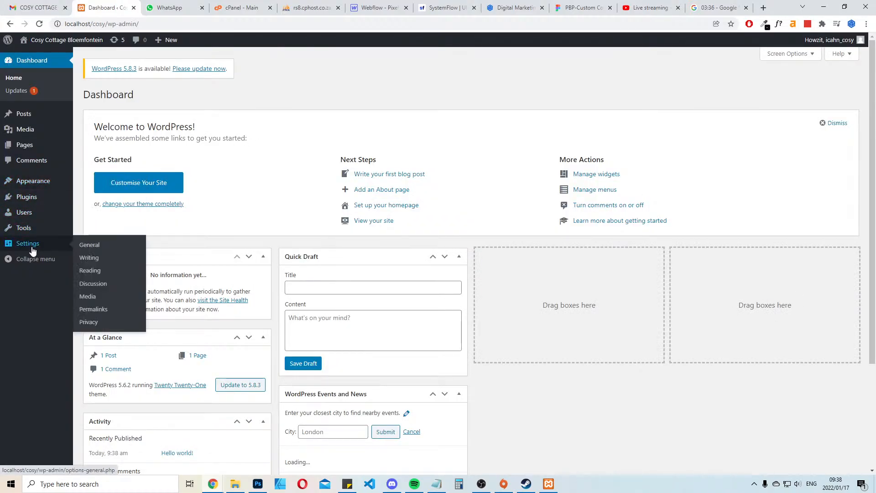
pyautogui.click(90, 268)
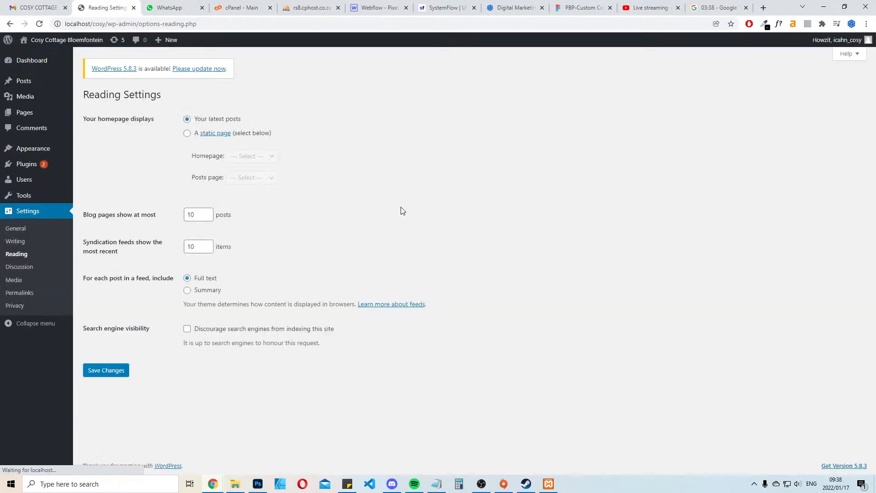
pyautogui.click(187, 133)
pyautogui.click(262, 158)
pyautogui.click(460, 157)
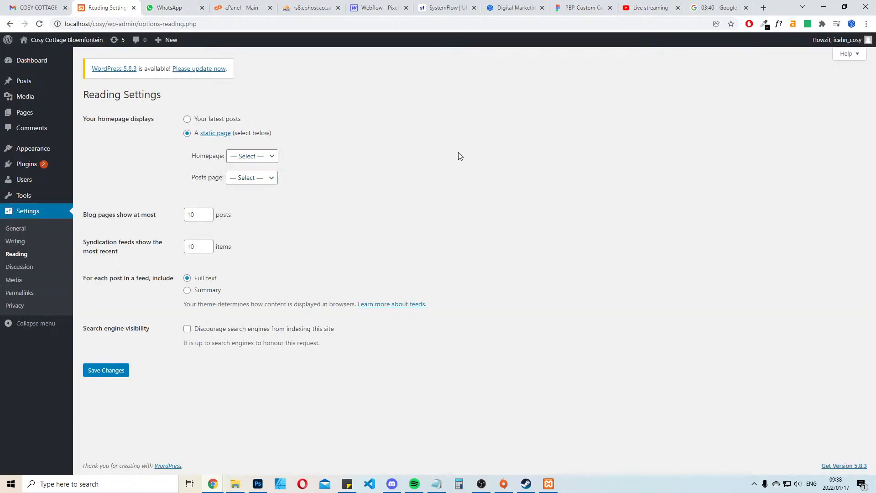
# Create and publish a page titled "Home", and return to the pages list
pyautogui.click(40, 111)
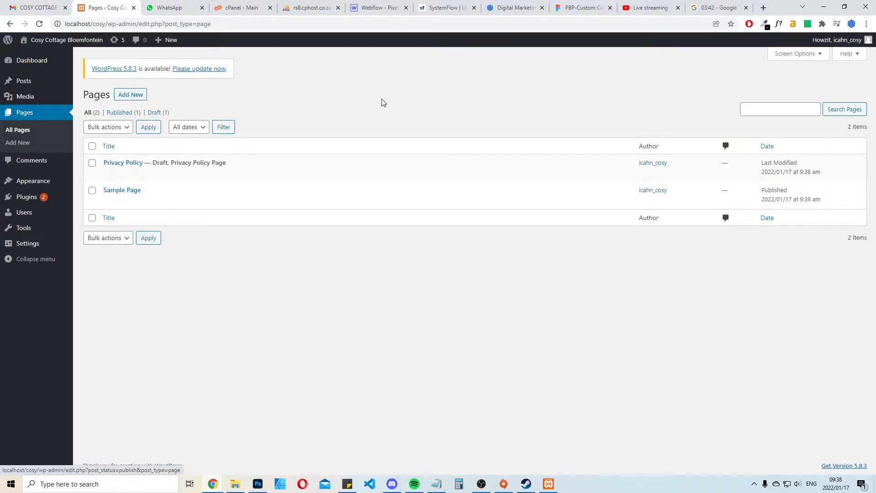
pyautogui.click(137, 96)
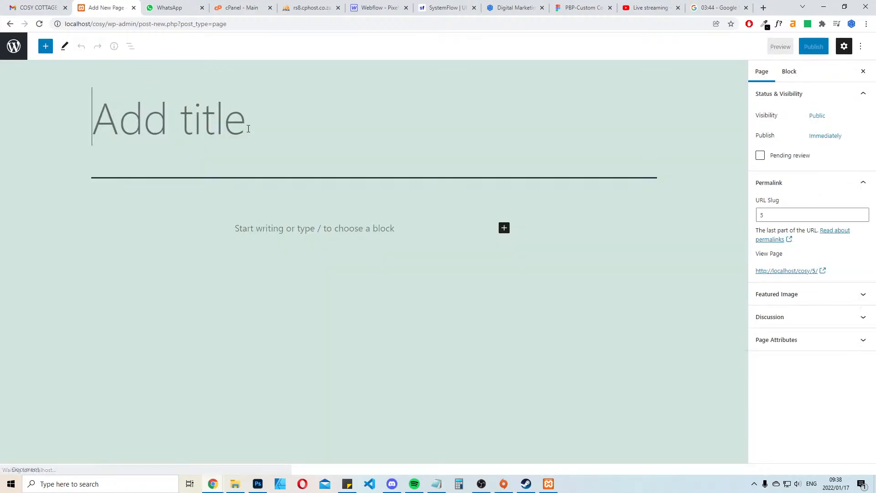
pyautogui.write('Home')
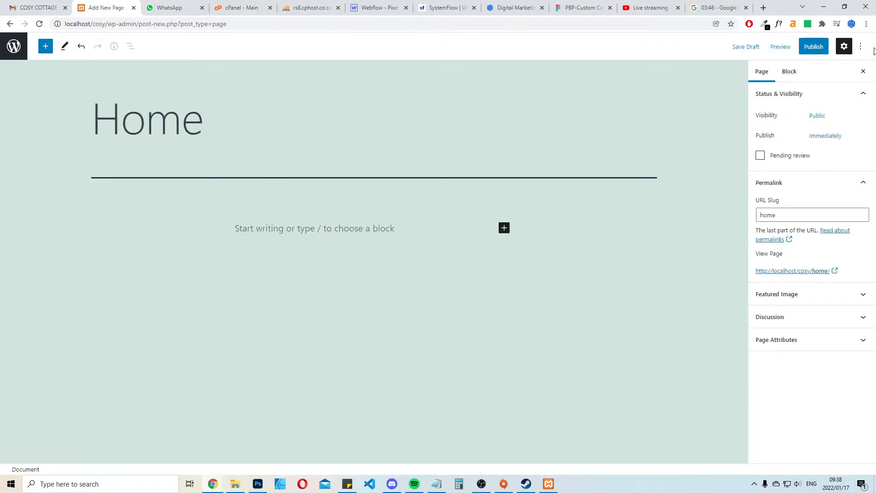
pyautogui.click(814, 47)
pyautogui.click(782, 47)
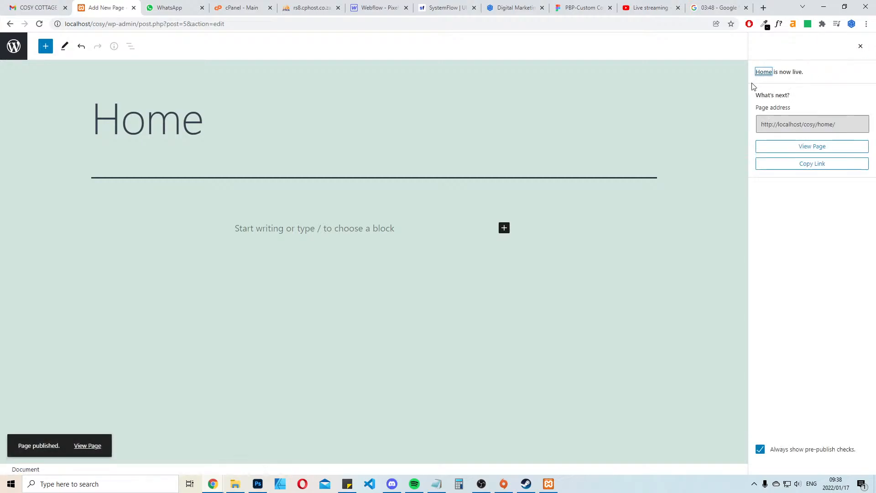
pyautogui.click(14, 46)
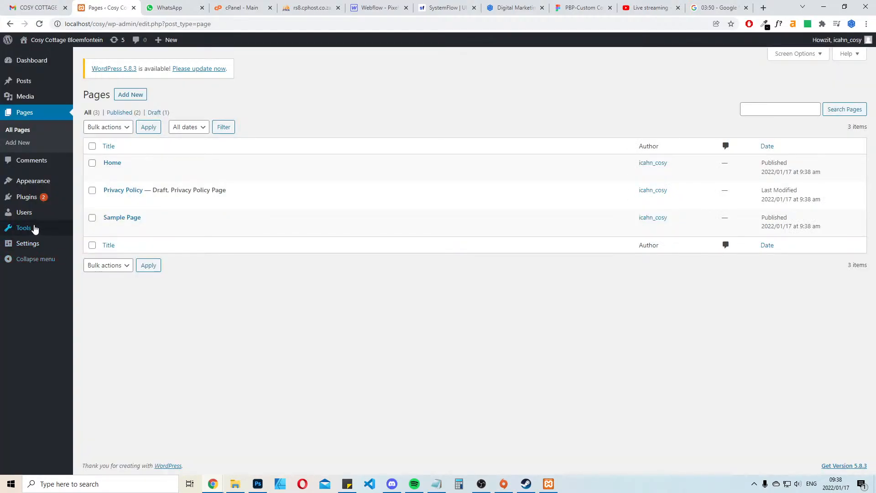
# Activate the Oxygen plugin with a blank installation, and activate the Formidable Forms plugin
pyautogui.click(31, 201)
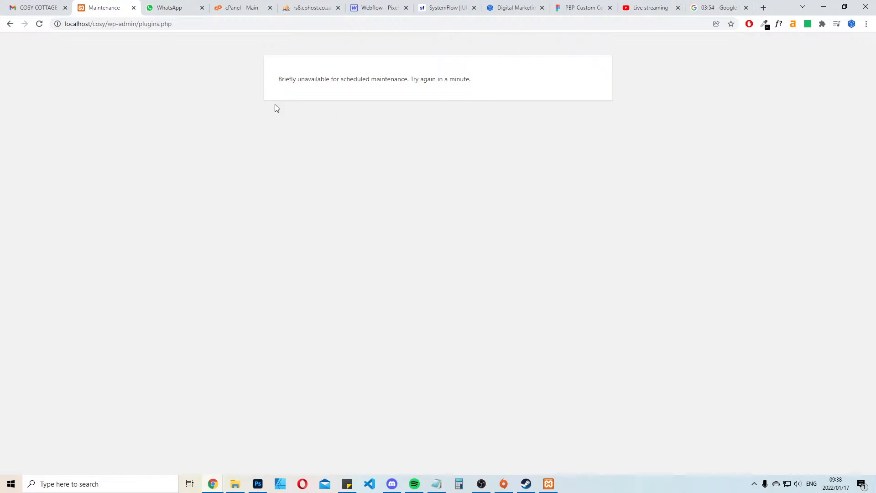
pyautogui.click(11, 25)
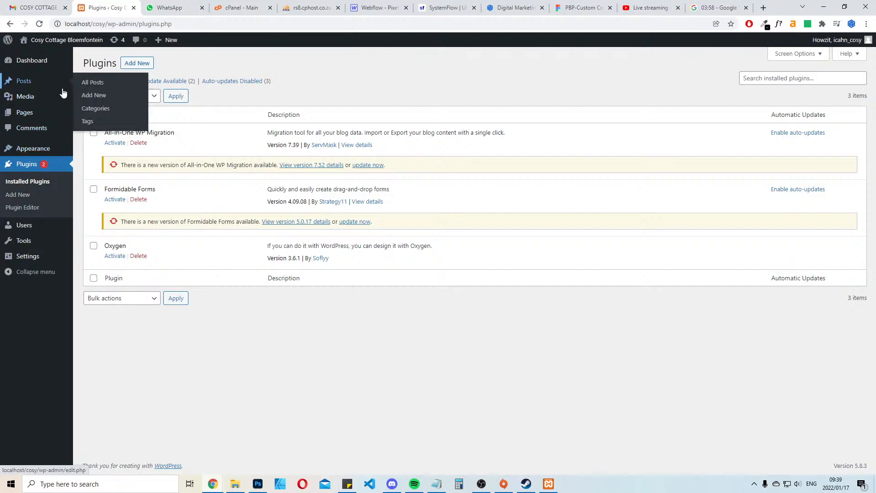
pyautogui.click(115, 257)
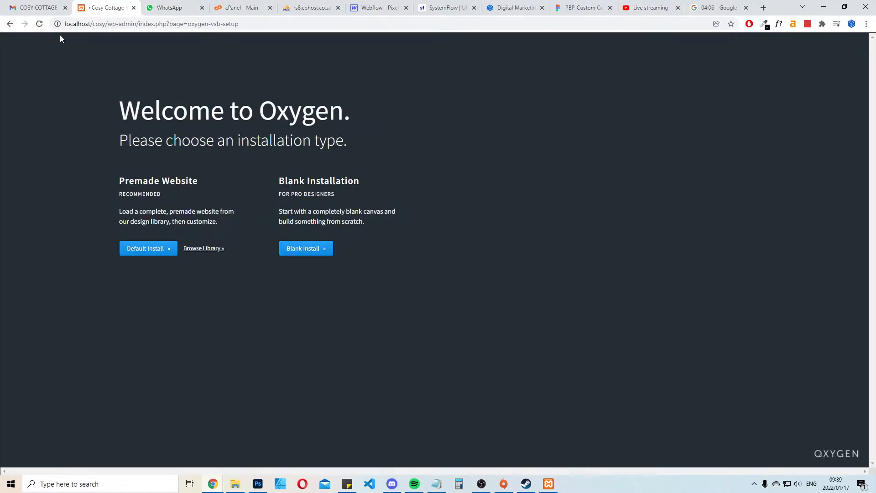
pyautogui.click(304, 248)
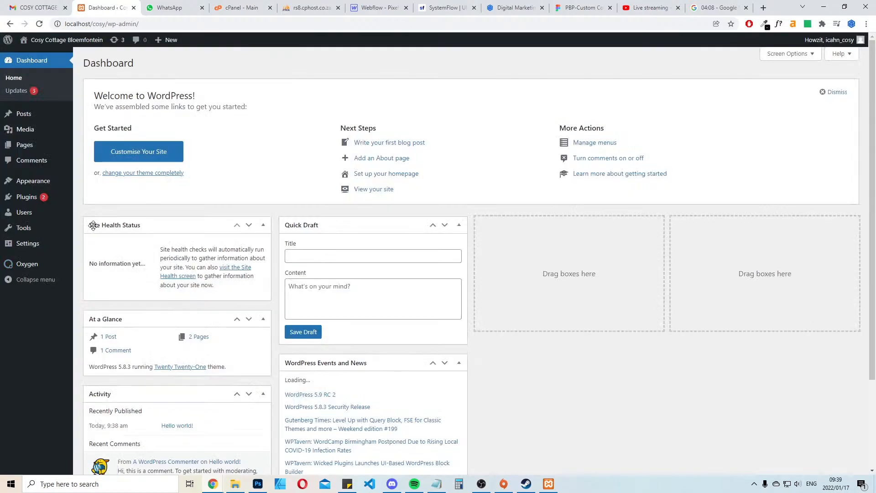
pyautogui.click(25, 196)
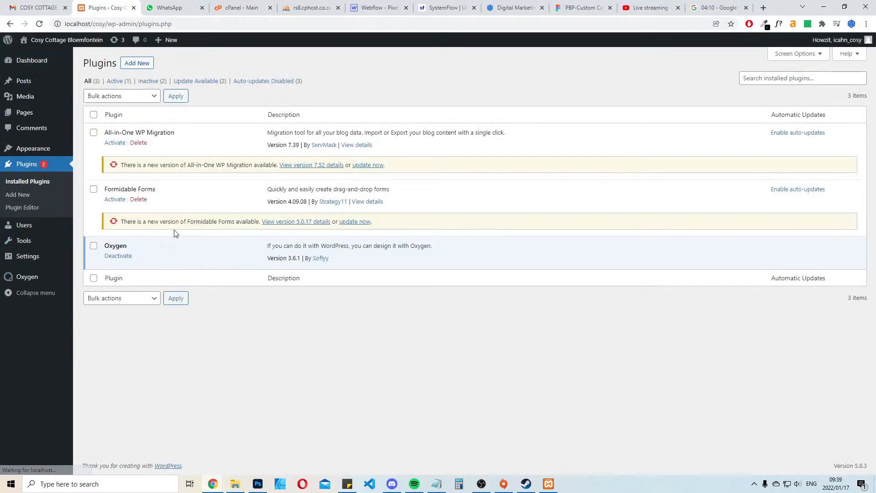
pyautogui.click(112, 201)
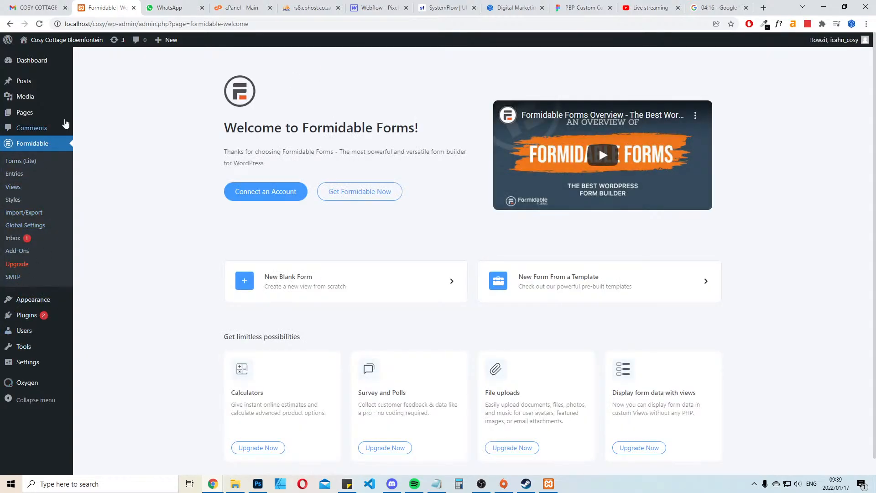
# Set the site to display the static page "Home" as its homepage and save the reading settings
pyautogui.click(64, 113)
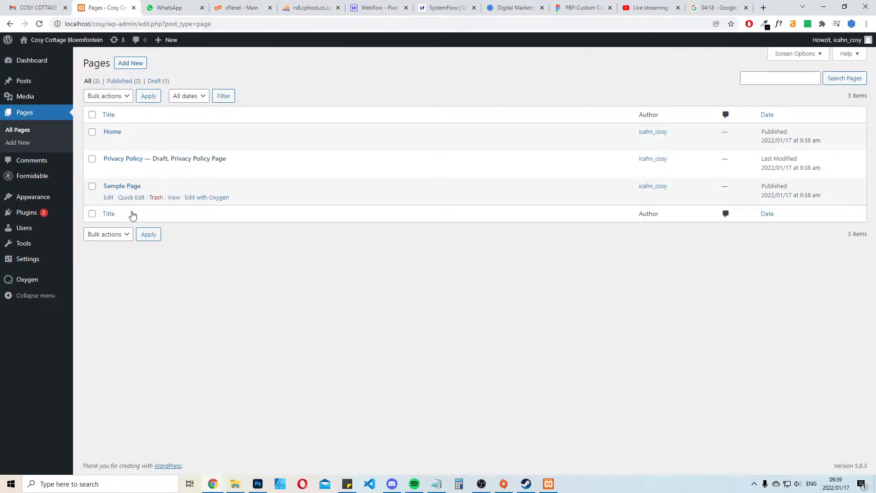
pyautogui.moveTo(33, 260)
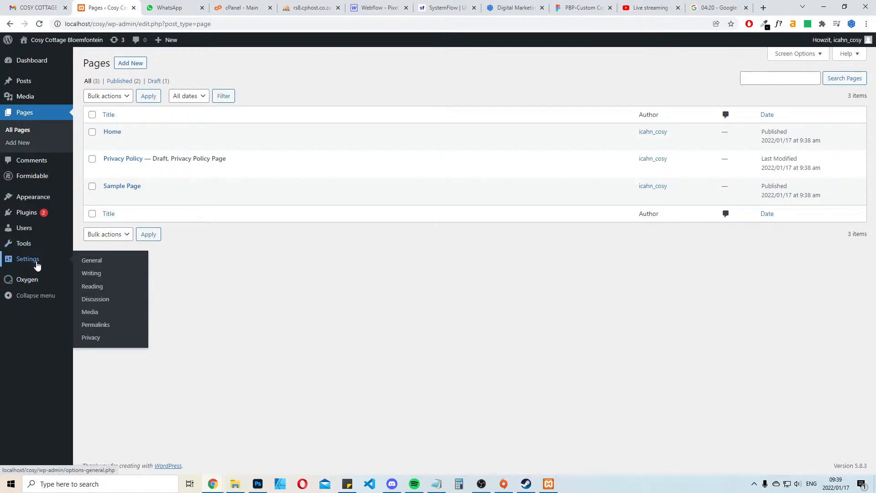
pyautogui.click(92, 286)
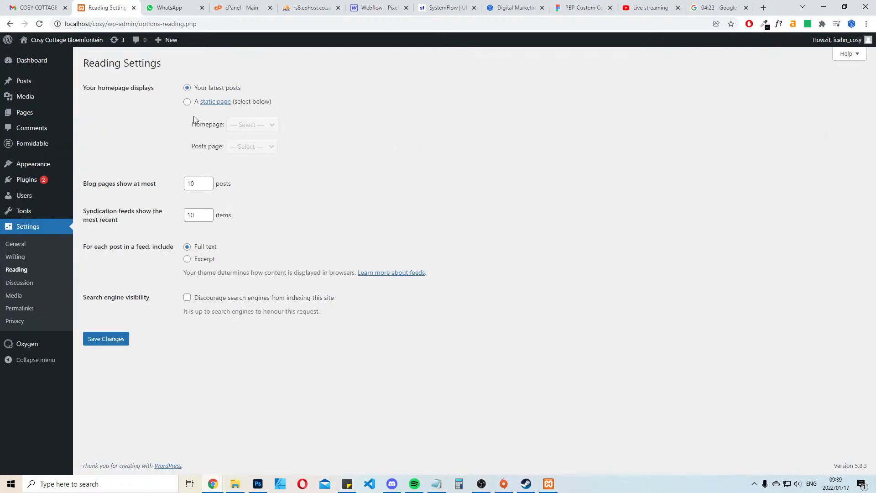
pyautogui.click(187, 101)
pyautogui.click(252, 125)
pyautogui.click(231, 160)
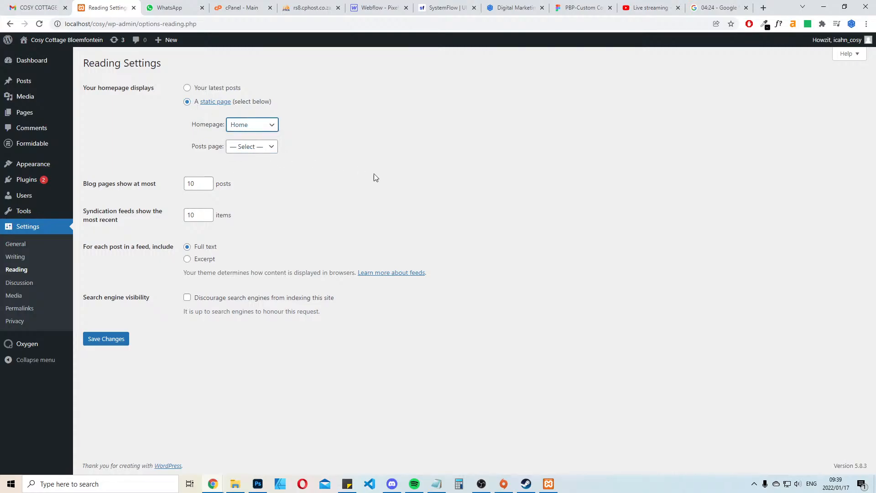
pyautogui.click(97, 338)
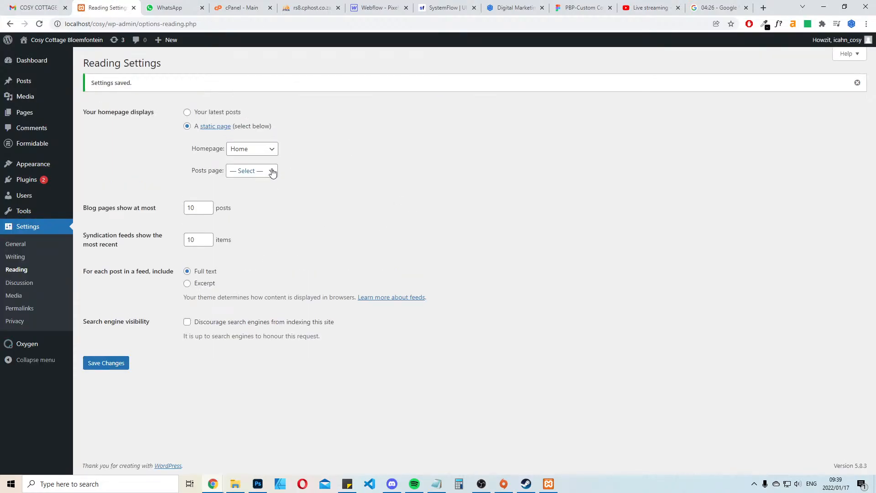
pyautogui.click(273, 172)
pyautogui.click(569, 181)
# Create and publish an Oxygen template named "Main" and open it in the Oxygen visual editor
pyautogui.click(24, 113)
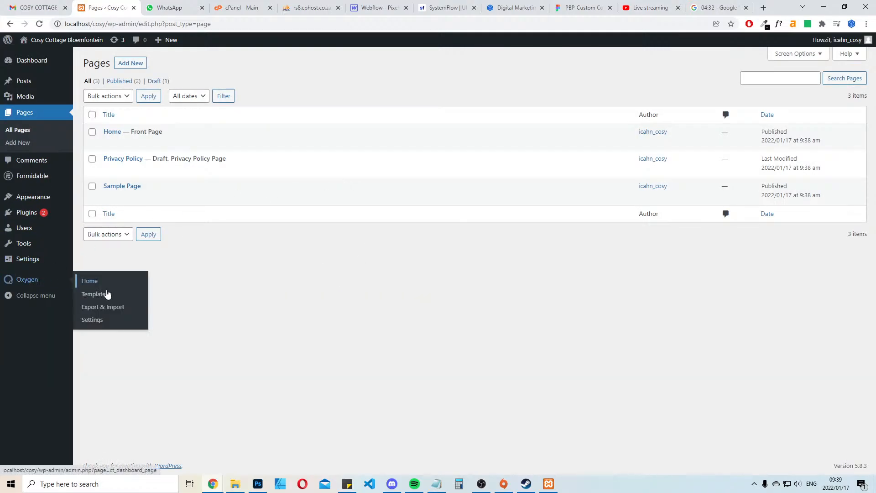
pyautogui.click(104, 297)
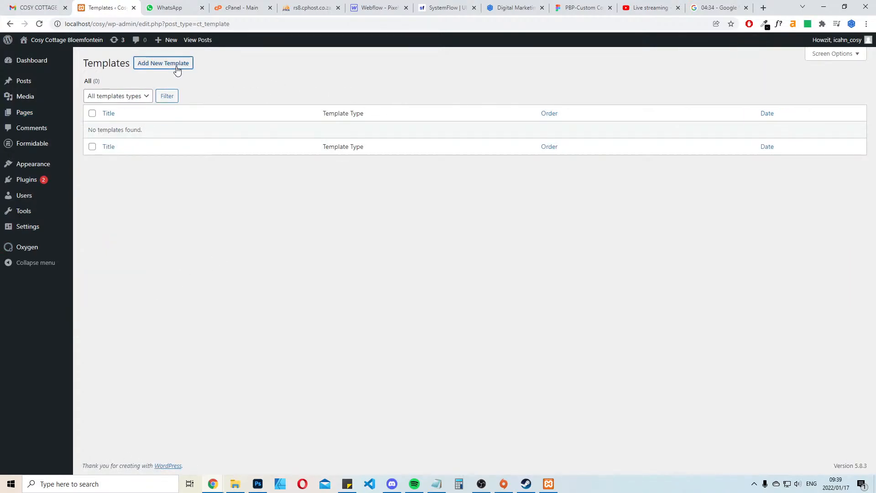
pyautogui.click(177, 66)
pyautogui.write('Main')
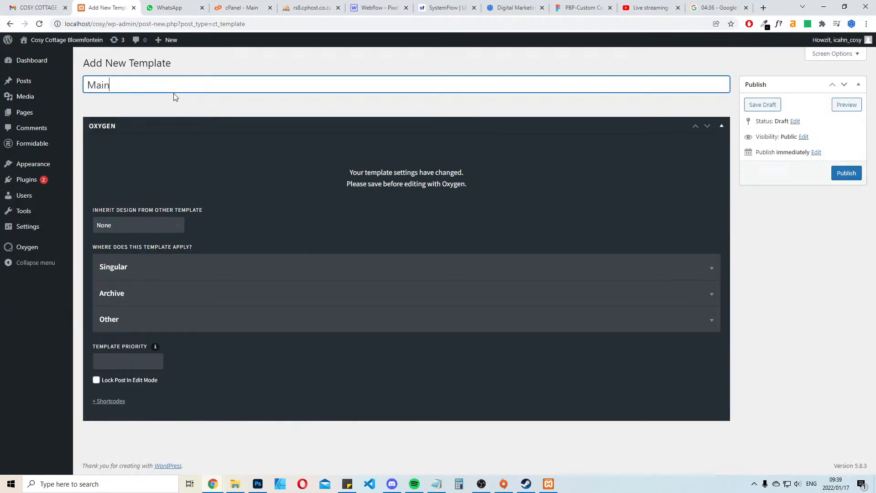
pyautogui.click(846, 174)
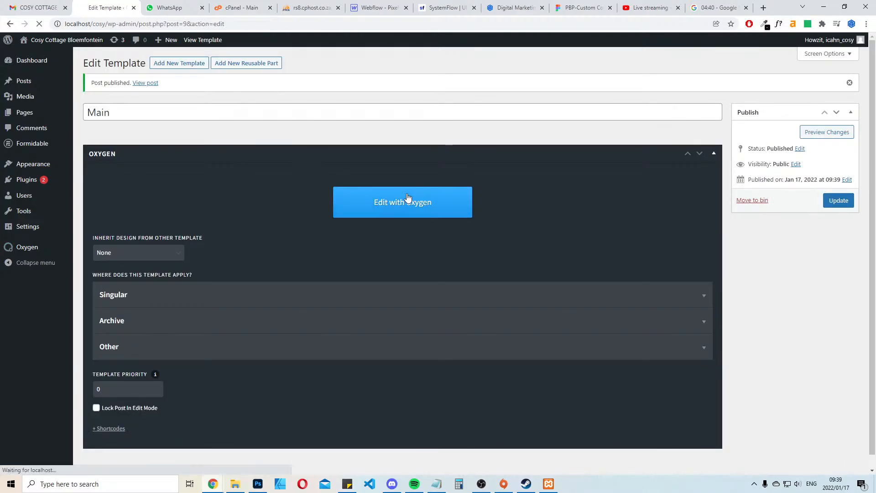
pyautogui.click(409, 200)
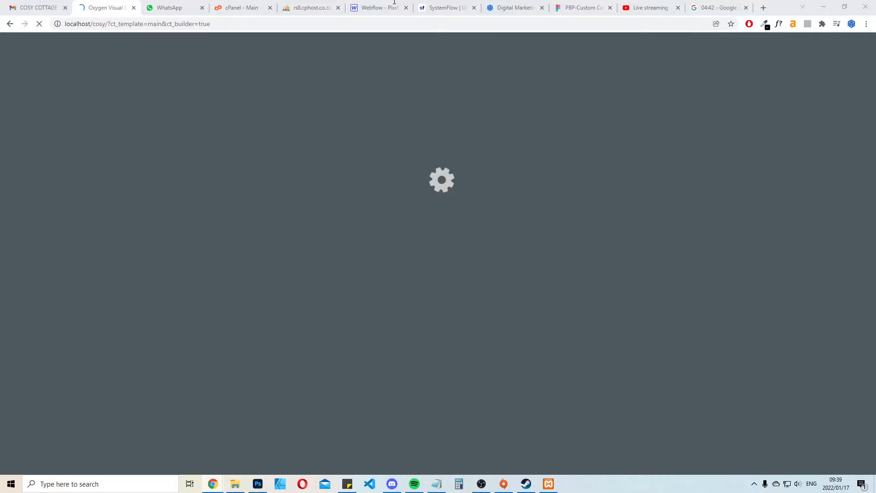
# Place the live Cosy Cottage site tab beside the Oxygen editor tab and review the client's e-mail of requested changes
pyautogui.moveTo(395, 1); pyautogui.dragTo(160, 2)
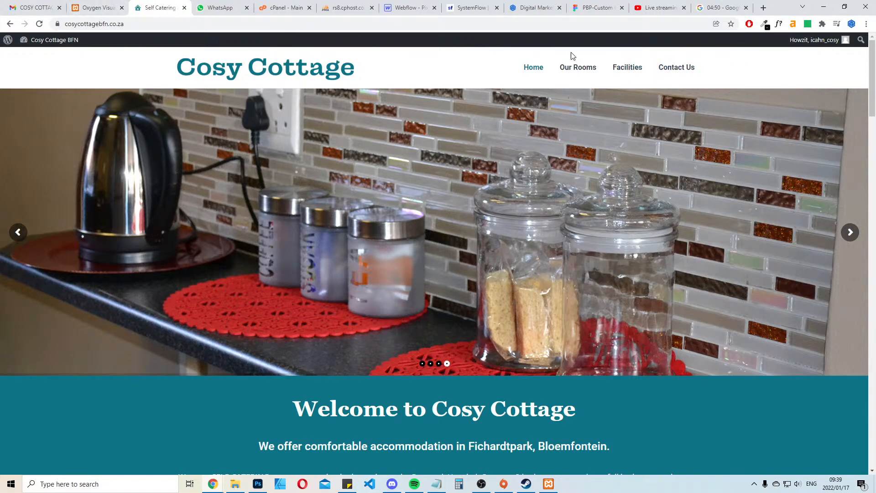
pyautogui.click(12, 13)
pyautogui.scroll(8, 409, 249)
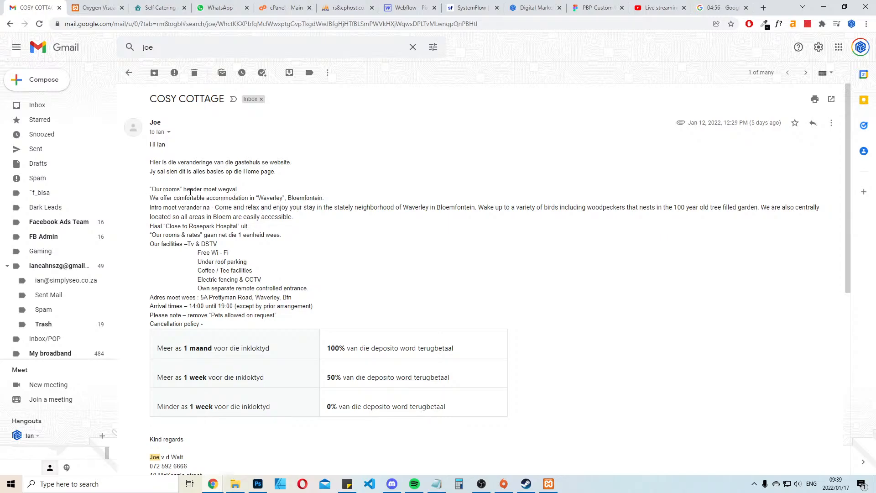
pyautogui.moveTo(159, 189); pyautogui.dragTo(182, 189)
# Compare the live Cosy Cottage homepage and its header with the blank Main template in the Oxygen editor
pyautogui.click(98, 3)
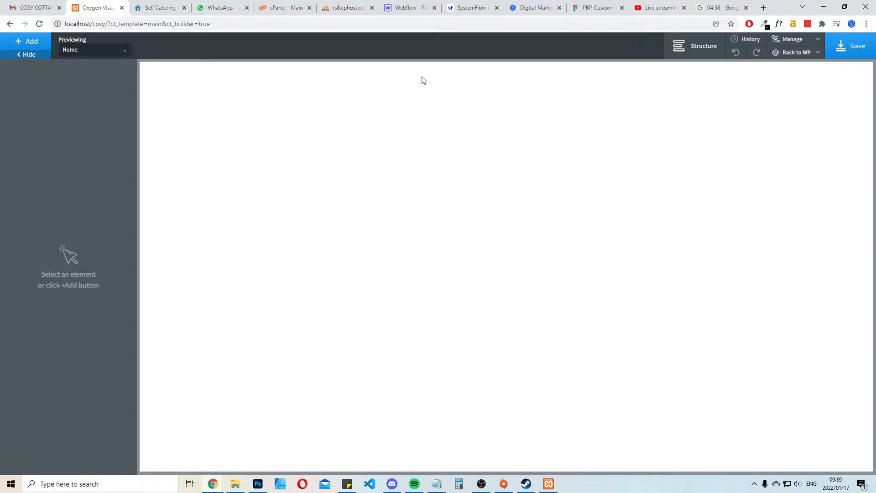
pyautogui.click(151, 2)
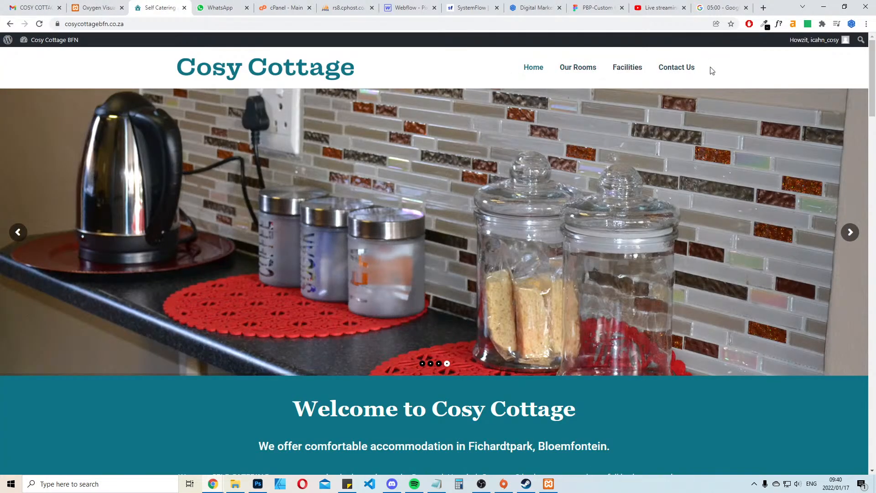
pyautogui.click(97, 3)
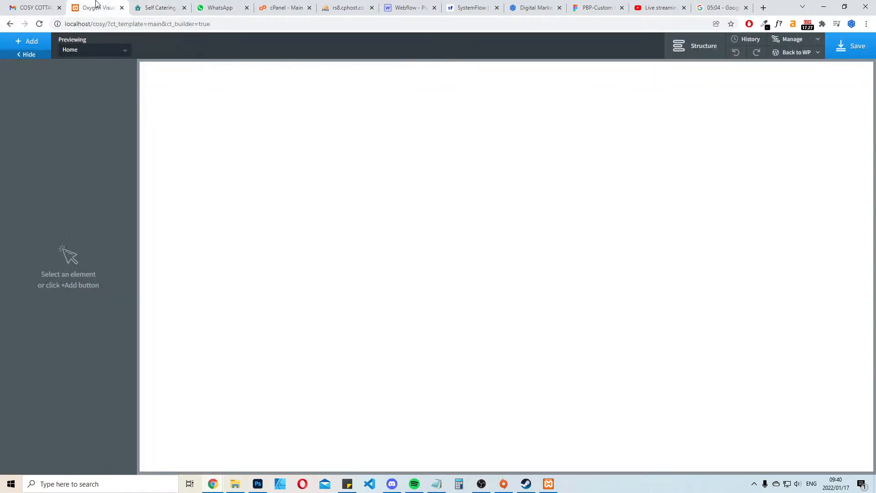
pyautogui.click(152, 3)
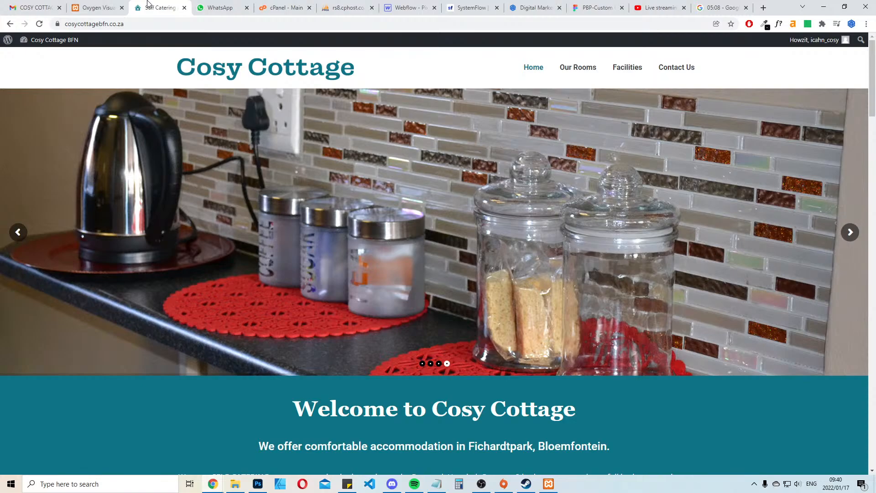
# Return to the Oxygen editor and look through the component list for elements to build the header with
pyautogui.click(104, 6)
pyautogui.click(26, 41)
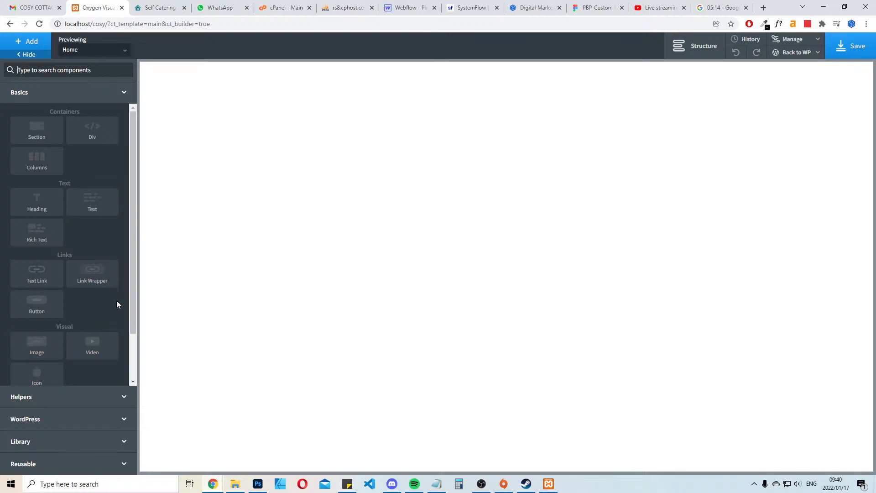
pyautogui.scroll(-2, 117, 302)
pyautogui.scroll(2, 116, 295)
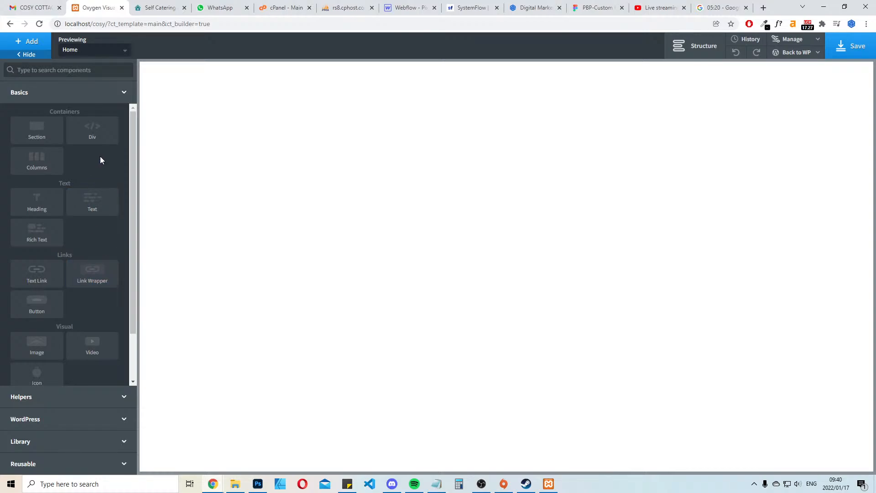
pyautogui.scroll(-1, 86, 237)
pyautogui.scroll(1, 87, 237)
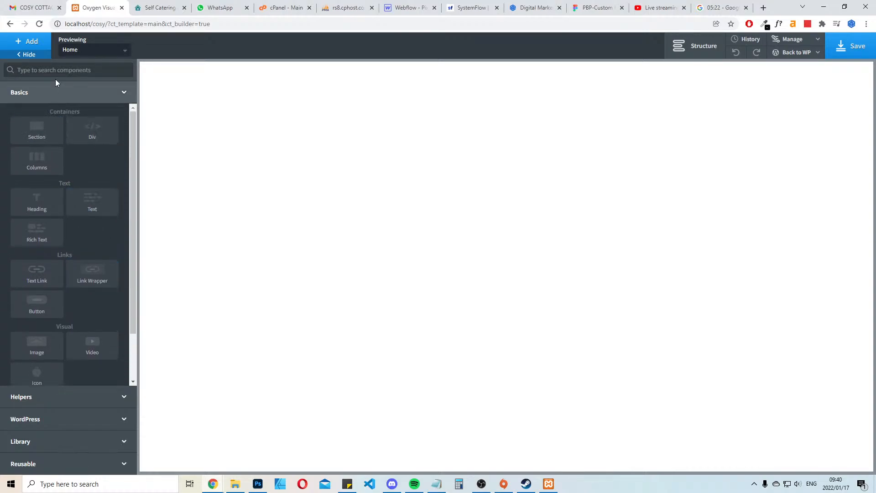
pyautogui.click(62, 68)
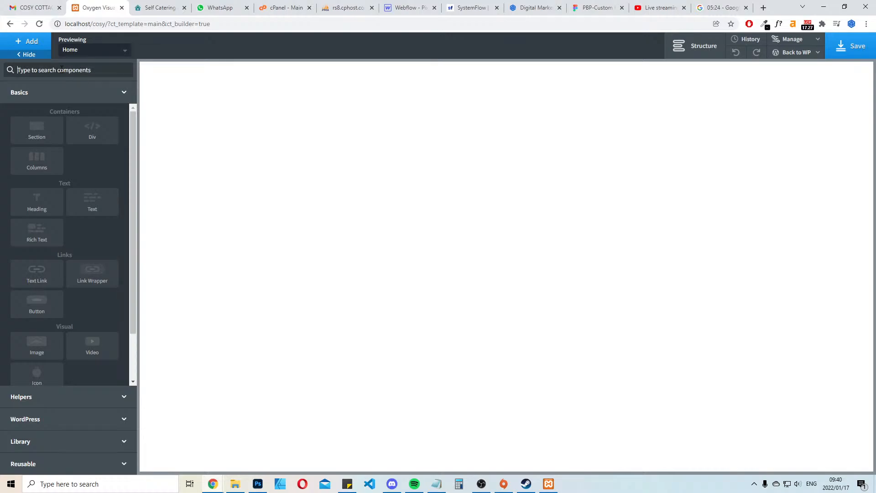
pyautogui.click(76, 465)
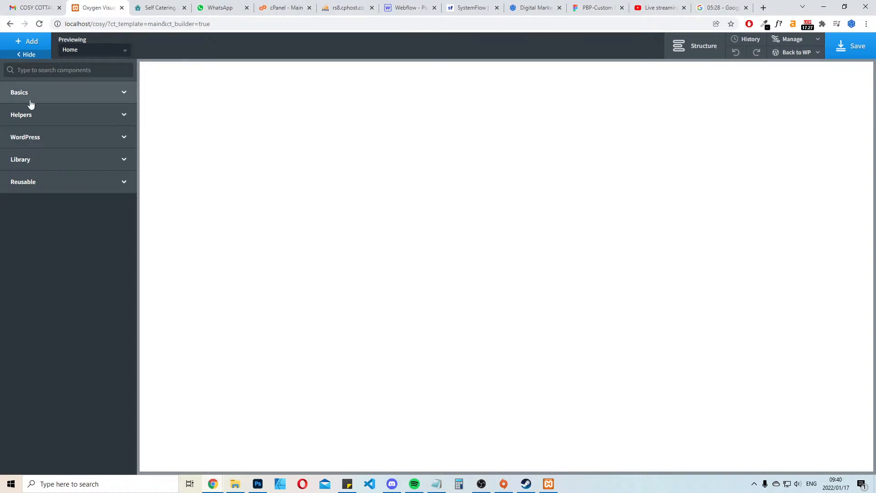
# Insert the Header Line component from the Atomic design set's Headers into the Main template
pyautogui.click(28, 164)
pyautogui.click(57, 187)
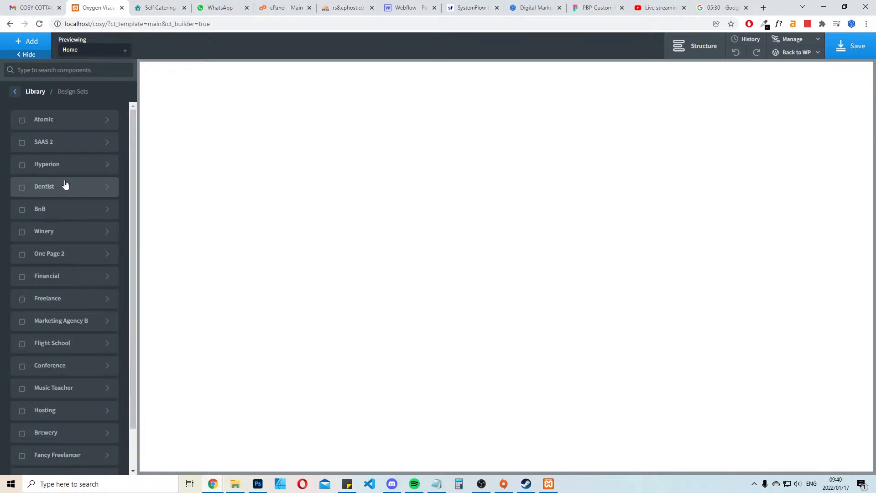
pyautogui.click(80, 121)
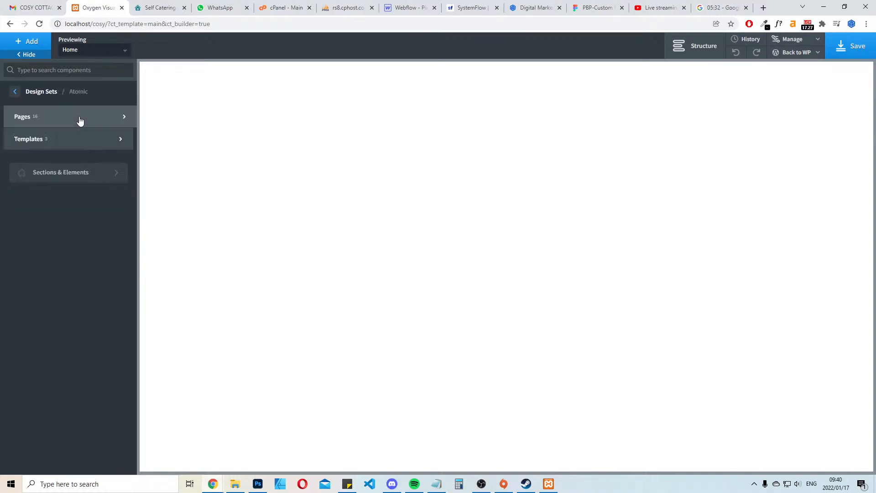
pyautogui.click(77, 145)
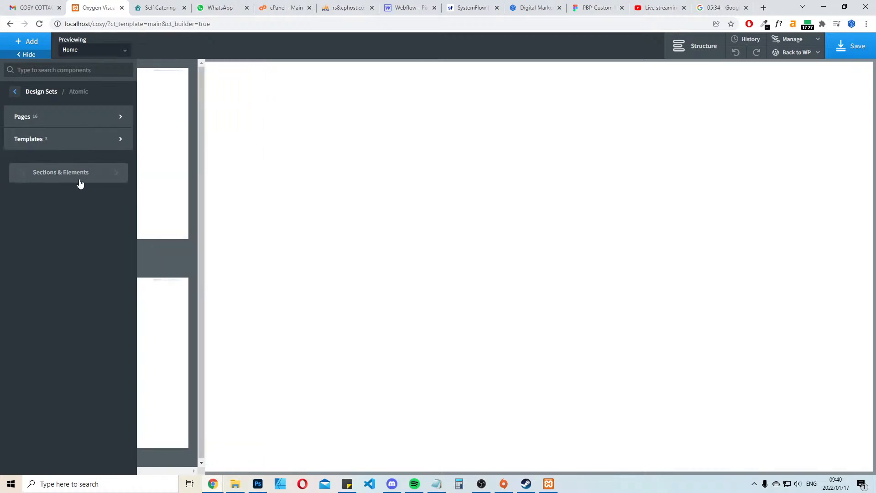
pyautogui.click(78, 176)
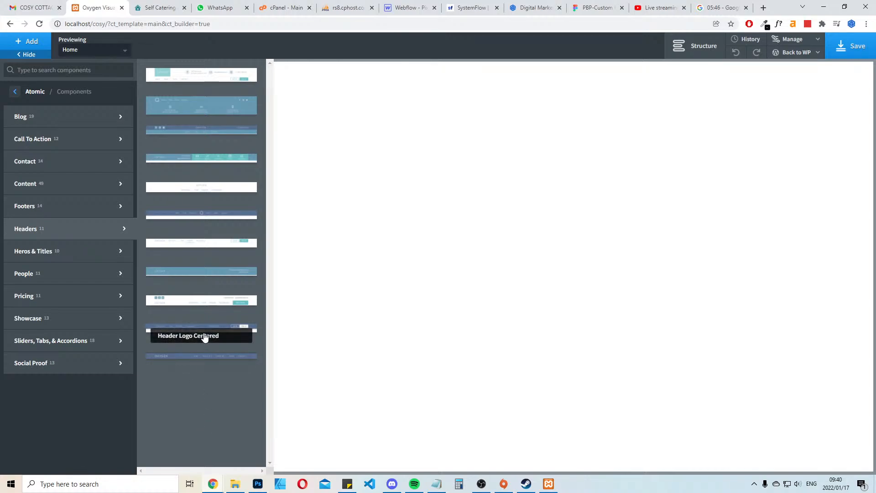
pyautogui.click(204, 362)
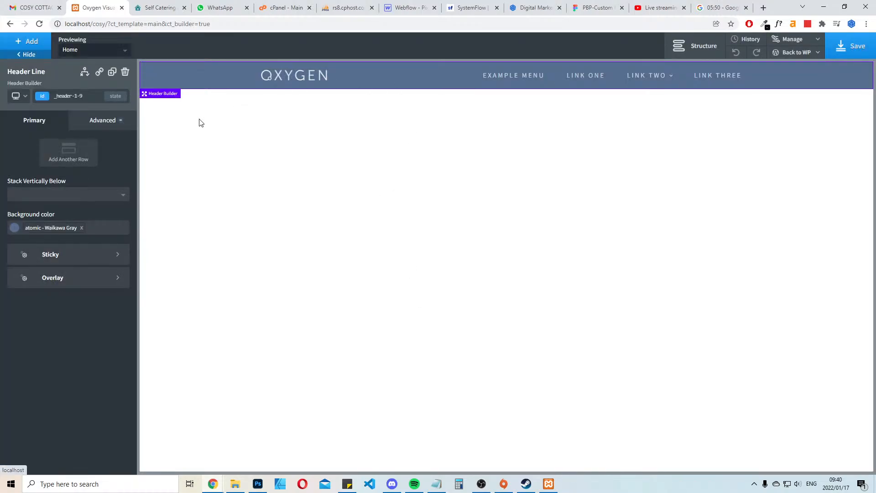
# Set the header row's top and bottom padding to 25 px
pyautogui.click(165, 74)
pyautogui.click(101, 118)
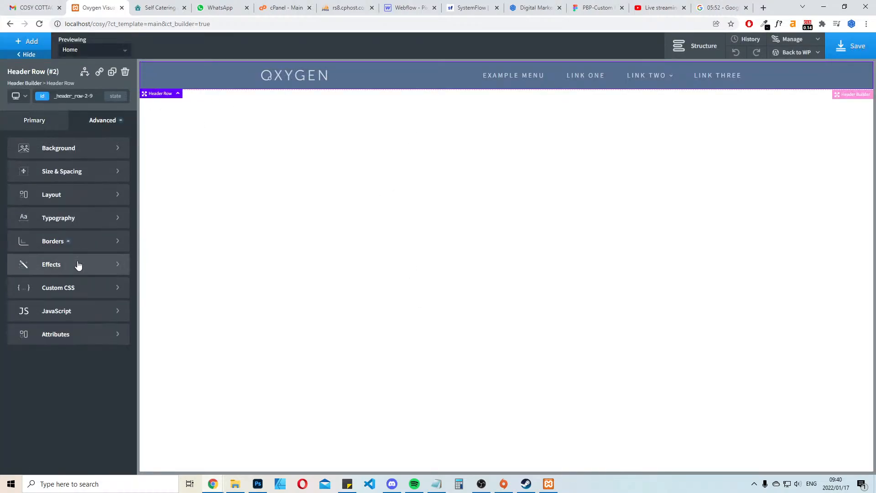
pyautogui.click(58, 171)
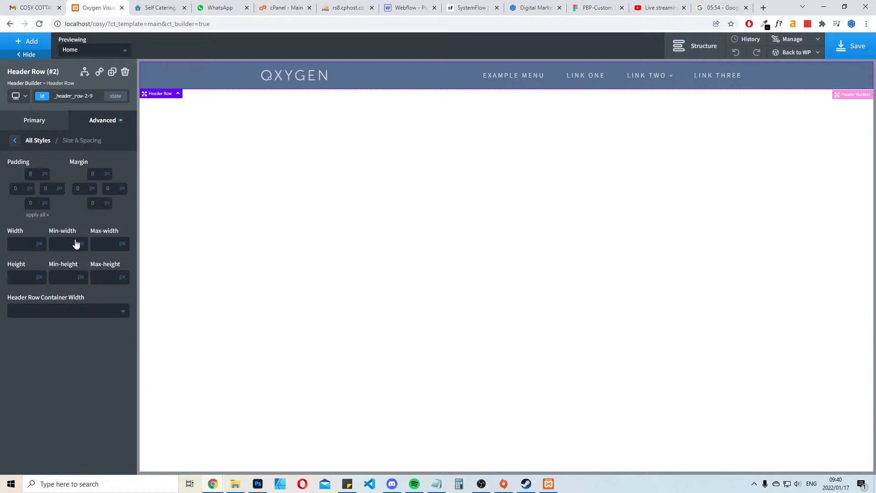
pyautogui.write('25')
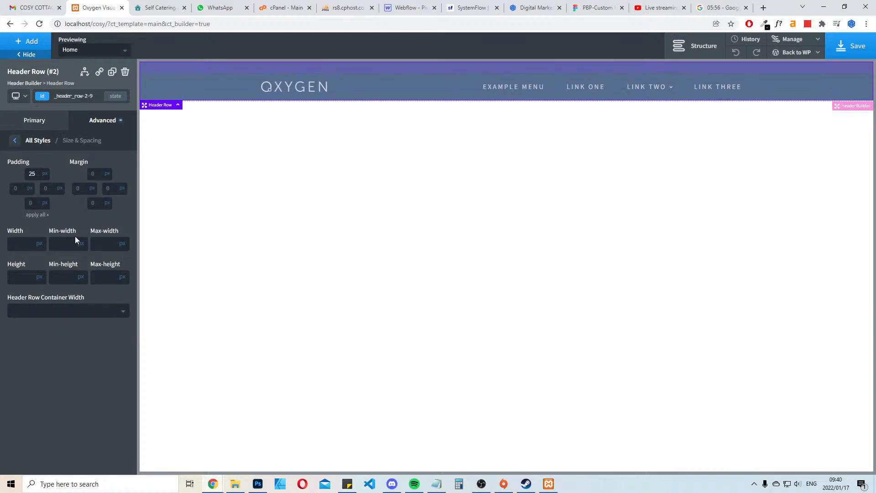
pyautogui.write('25')
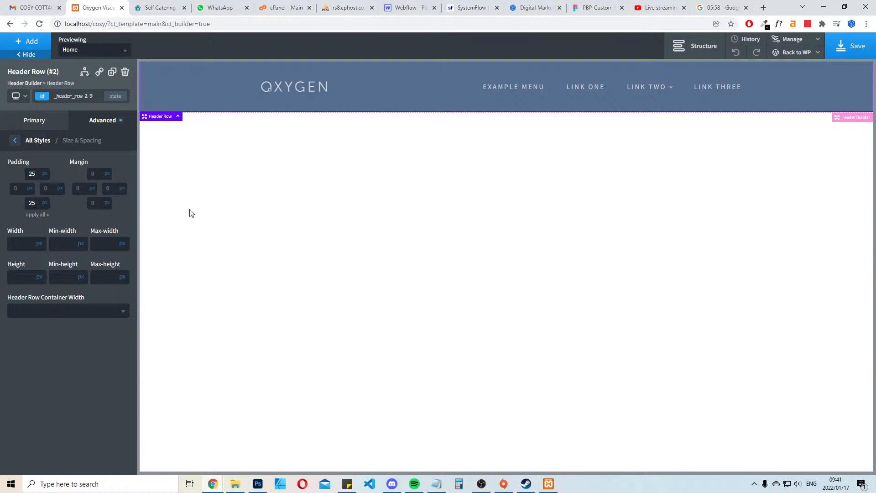
# Set the header row's background color to atomic - White and save the template
pyautogui.click(31, 124)
pyautogui.click(14, 222)
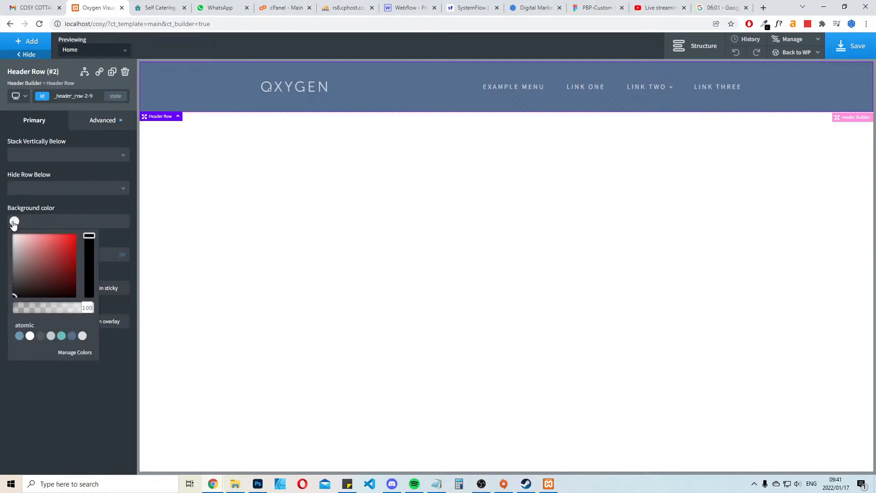
pyautogui.click(31, 337)
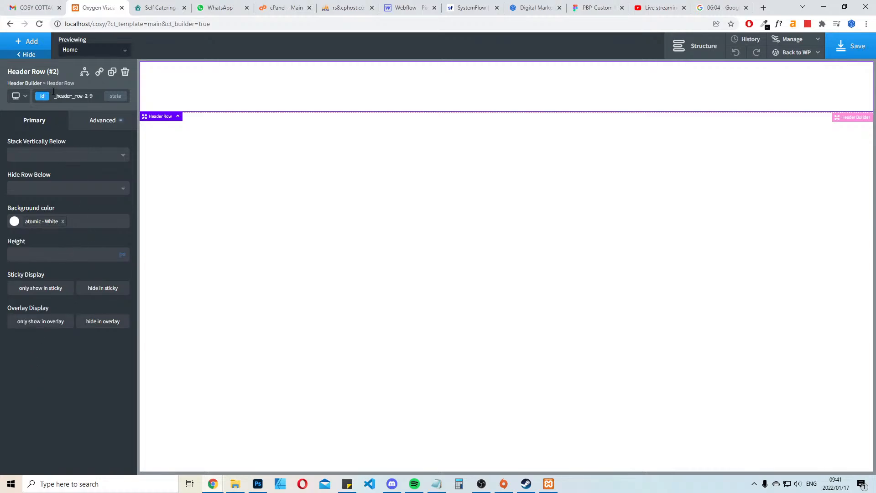
pyautogui.click(851, 46)
# Open the Global Colors set in the editor's global style settings
pyautogui.click(809, 45)
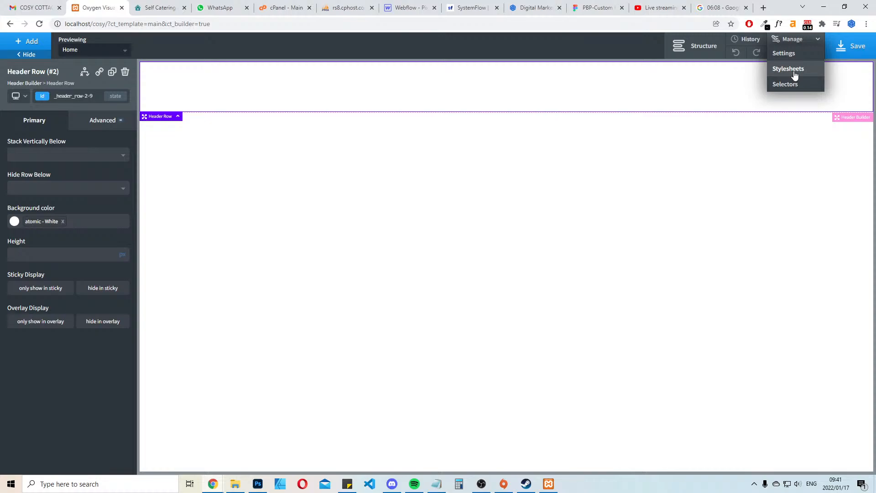
pyautogui.click(797, 71)
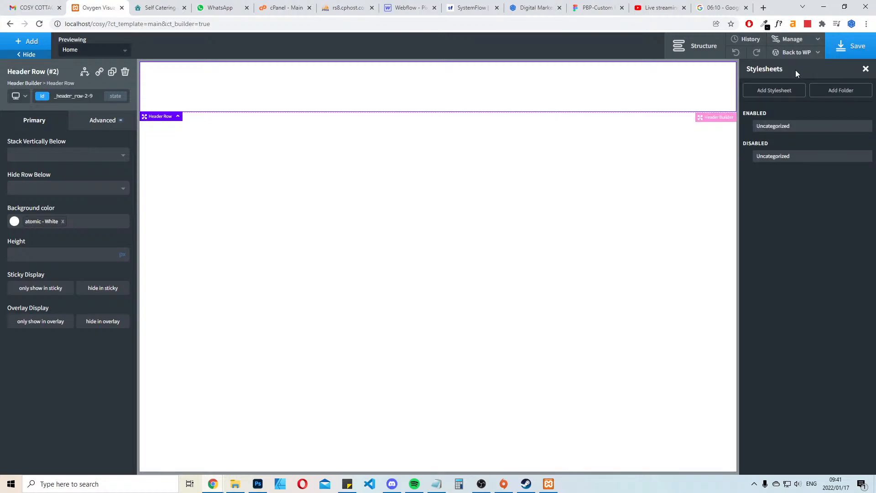
pyautogui.click(862, 73)
pyautogui.click(808, 41)
pyautogui.click(799, 56)
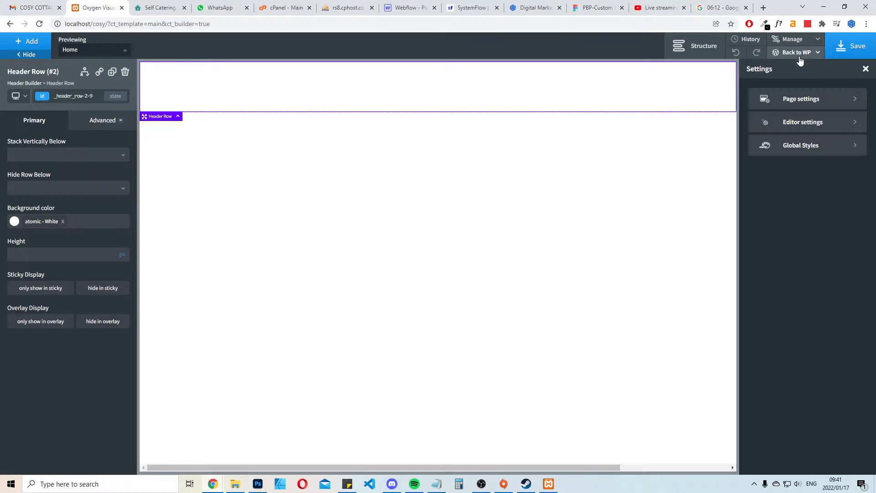
pyautogui.click(800, 145)
pyautogui.click(787, 123)
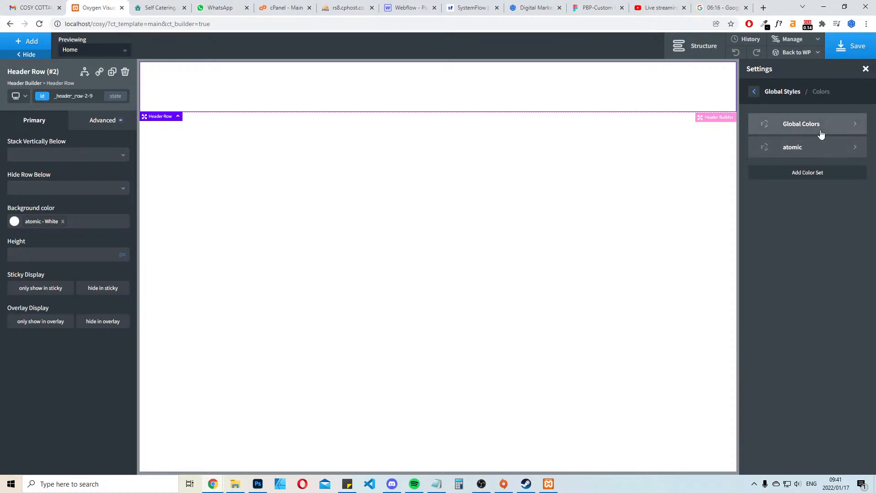
pyautogui.click(801, 123)
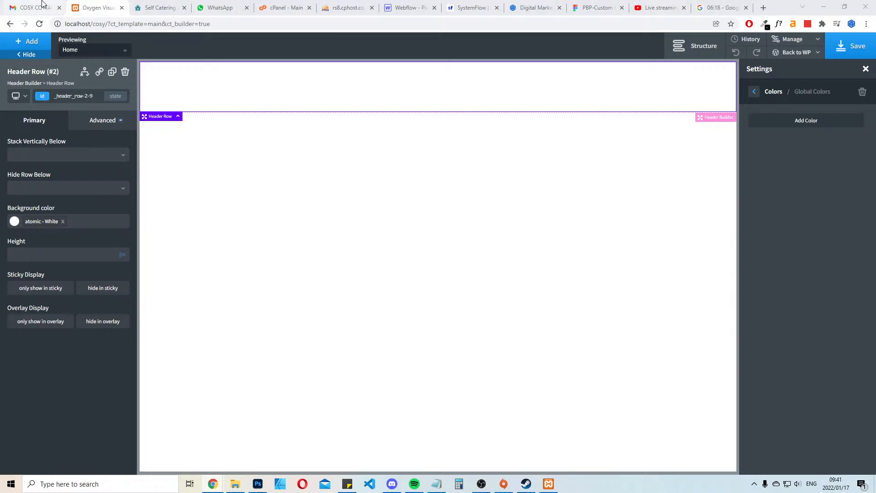
# Sample the turquoise brand color from the live Cosy Cottage site with the color picker extension
pyautogui.click(188, 6)
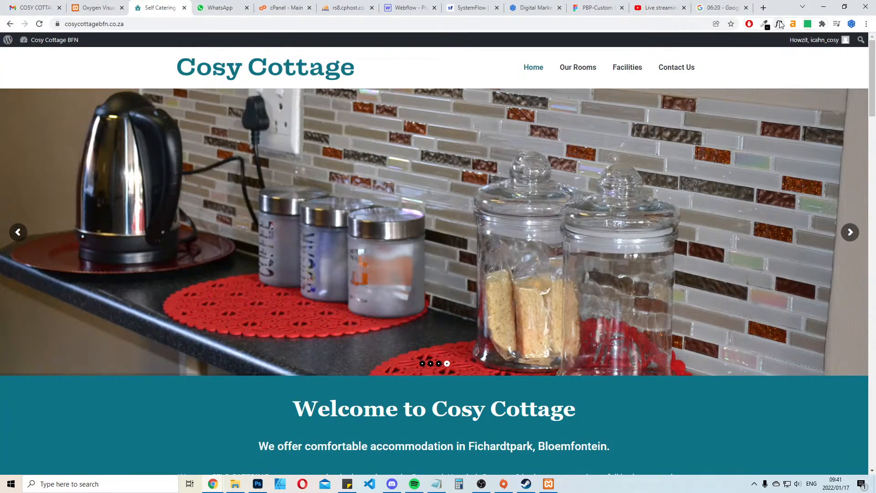
pyautogui.click(765, 24)
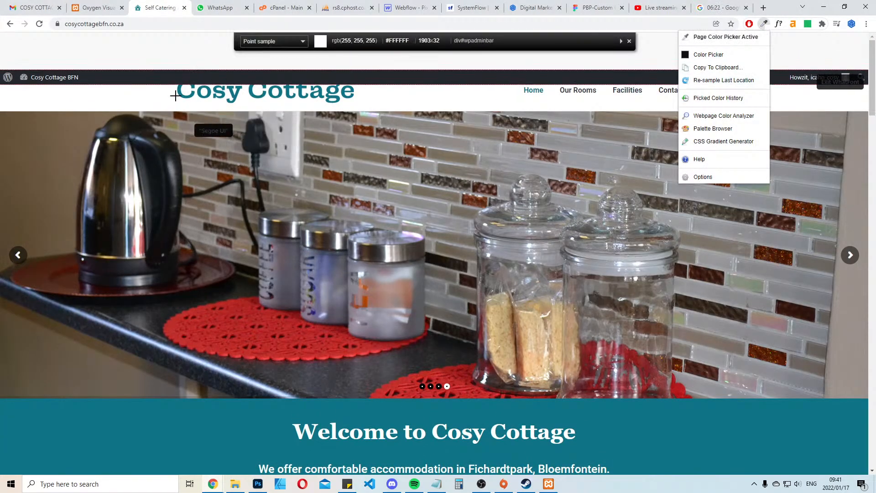
pyautogui.click(195, 98)
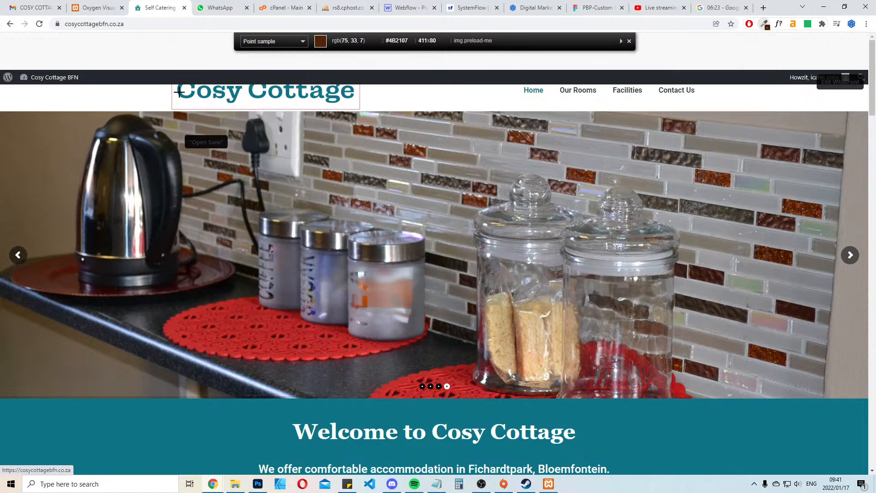
pyautogui.click(764, 23)
pyautogui.click(724, 80)
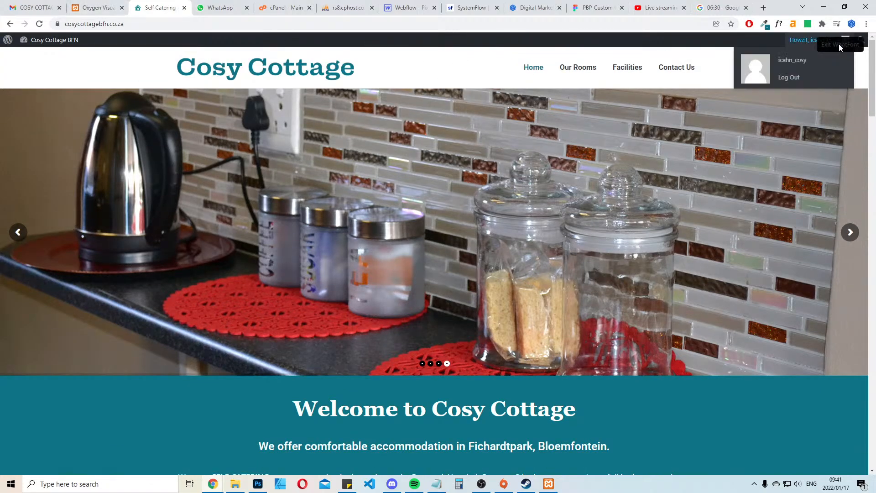
# Add a global color named Turquoise with the sampled value #0F7486 in the Oxygen editor
pyautogui.click(94, 8)
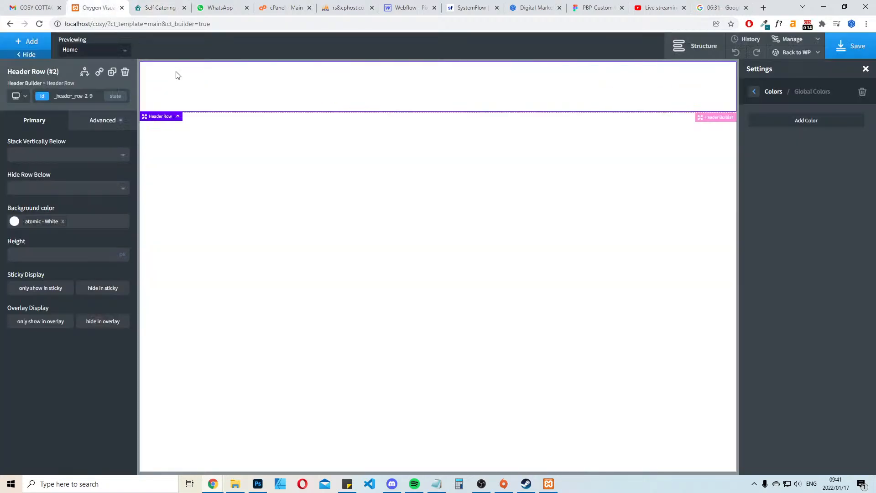
pyautogui.click(800, 121)
pyautogui.hotkey('ctrl', 'v')
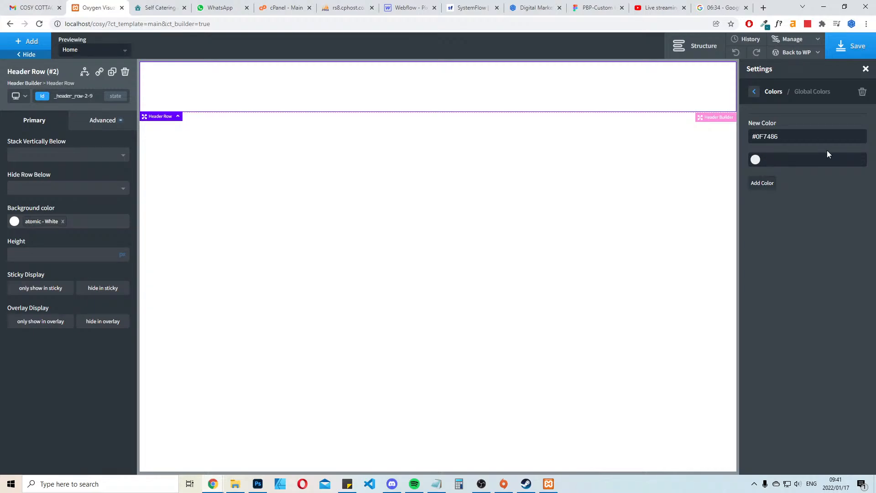
pyautogui.hotkey('ctrl', 'a')
pyautogui.write('Turquose')
pyautogui.press('BackSpace')
pyautogui.press('BackSpace')
pyautogui.write('ise')
pyautogui.click(784, 159)
pyautogui.hotkey('ctrl', 'v')
pyautogui.click(765, 185)
# Add a second global color named White with the value #ffff
pyautogui.click(810, 158)
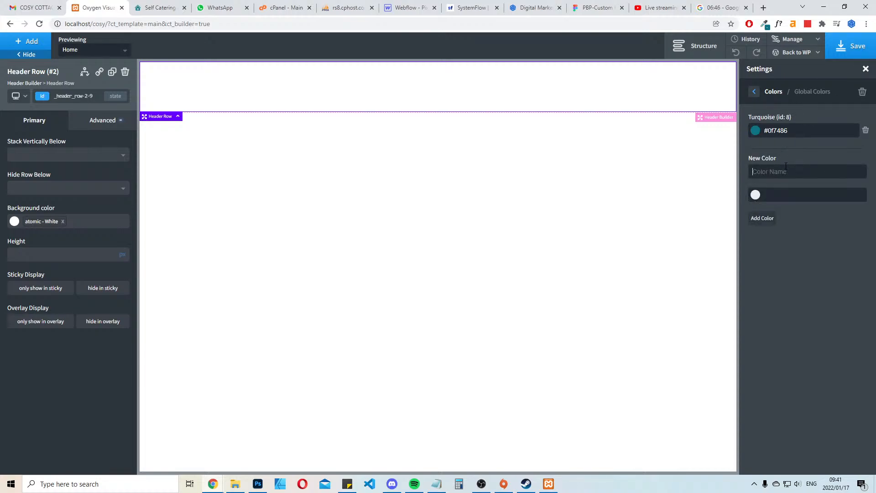
pyautogui.write('Wh')
pyautogui.write('#ffff')
pyautogui.click(771, 218)
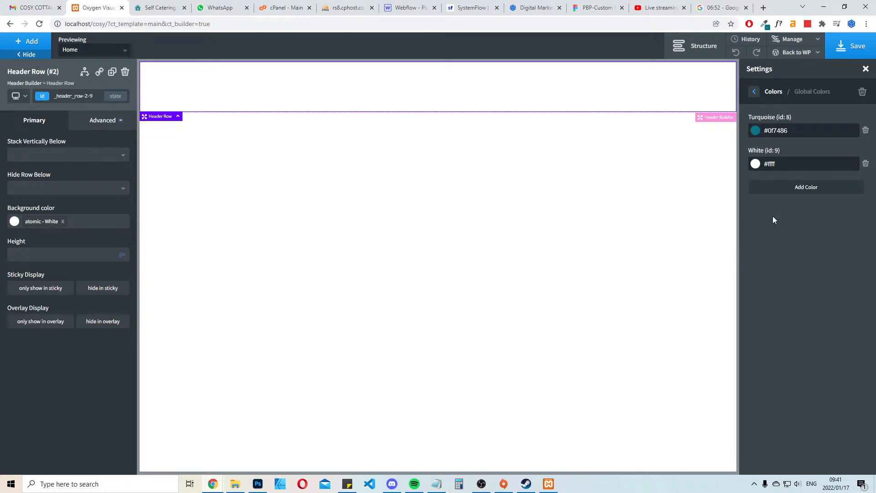
# Start a new global color and try to sample the Our Facilities heading color on the live Cosy Cottage site
pyautogui.click(792, 191)
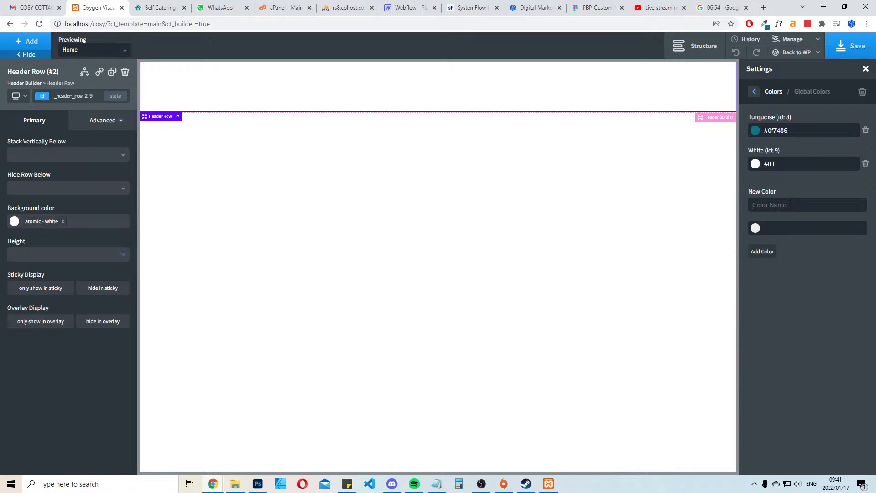
pyautogui.click(159, 8)
pyautogui.scroll(-15, 509, 293)
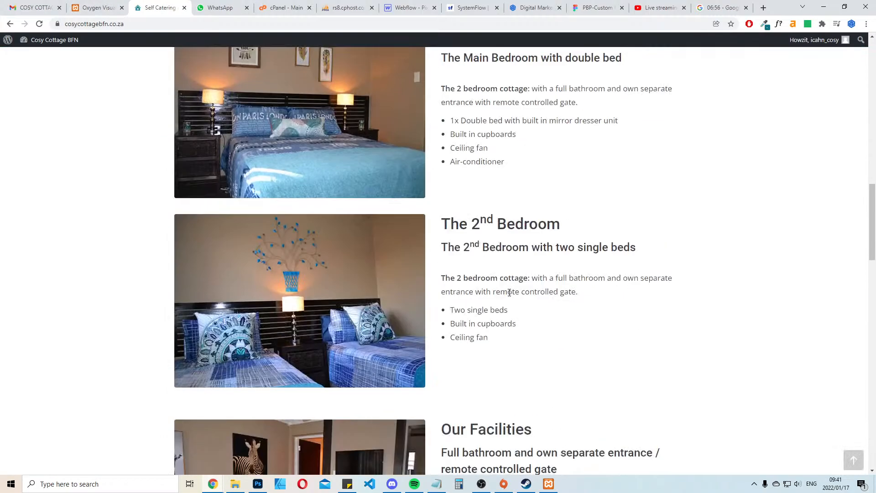
pyautogui.scroll(-13, 782, 344)
pyautogui.scroll(9, 776, 316)
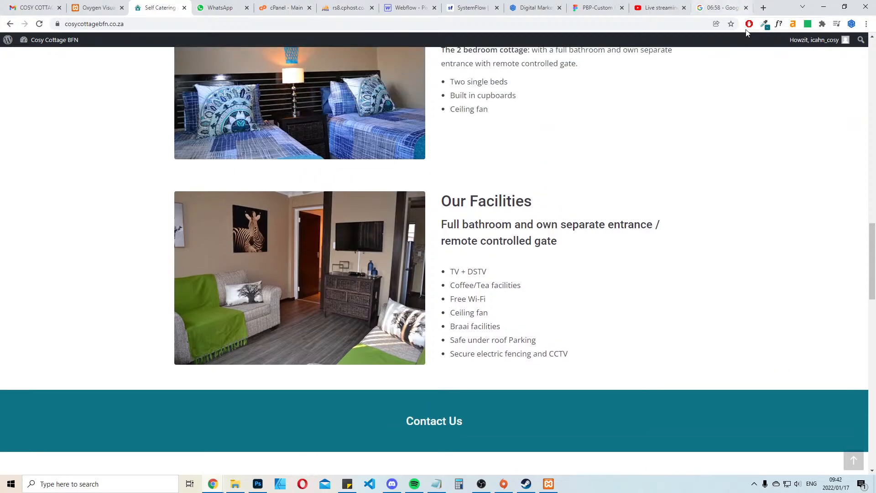
pyautogui.click(765, 23)
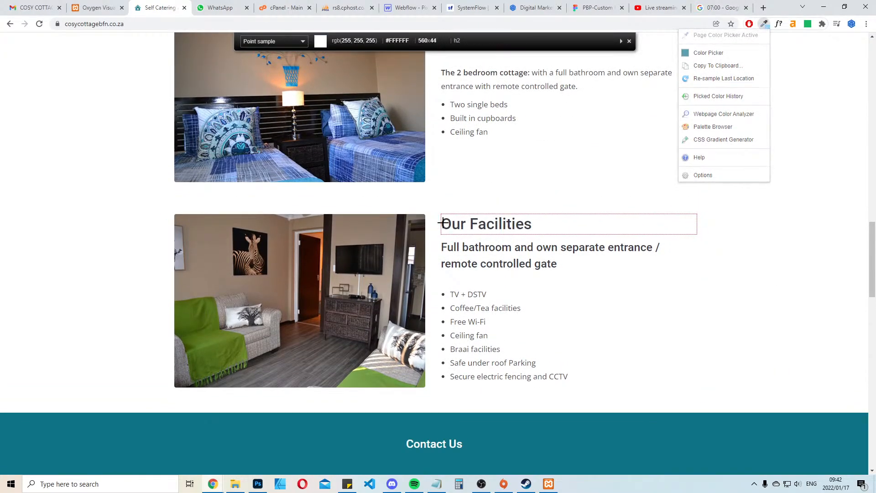
pyautogui.click(442, 222)
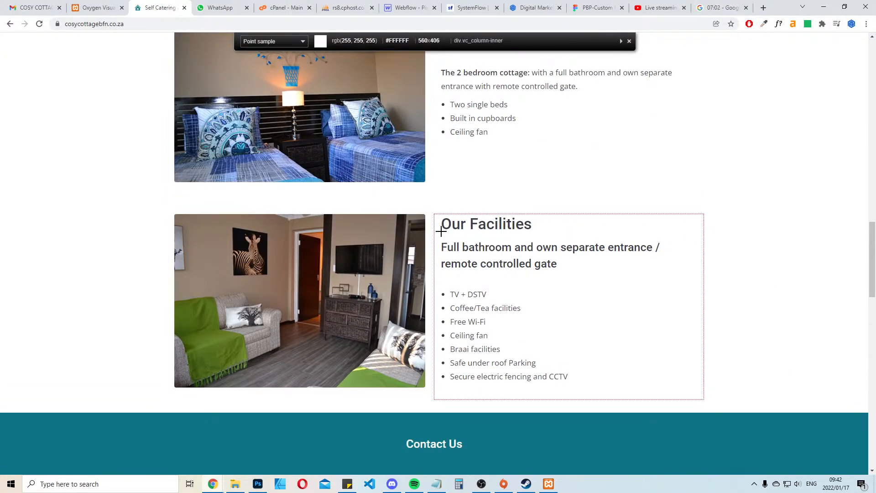
pyautogui.click(632, 42)
# Add the new global color in the Oxygen editor as Black with the value #1e1d1d and save the template
pyautogui.click(123, 4)
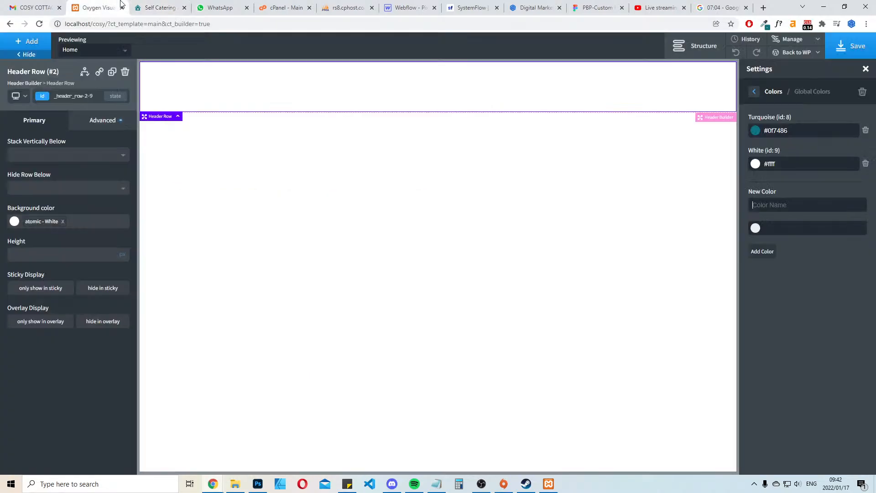
pyautogui.click(781, 208)
pyautogui.write('Black')
pyautogui.click(756, 229)
pyautogui.moveTo(760, 286); pyautogui.dragTo(755, 297)
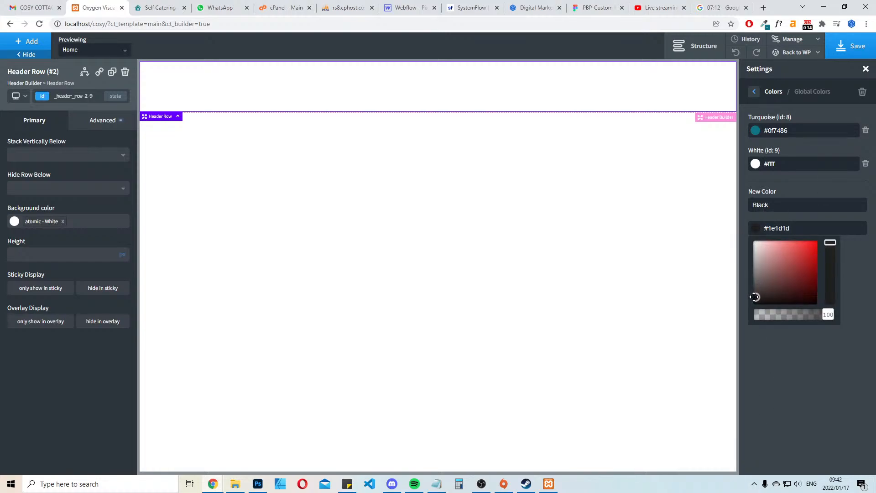
pyautogui.click(854, 280)
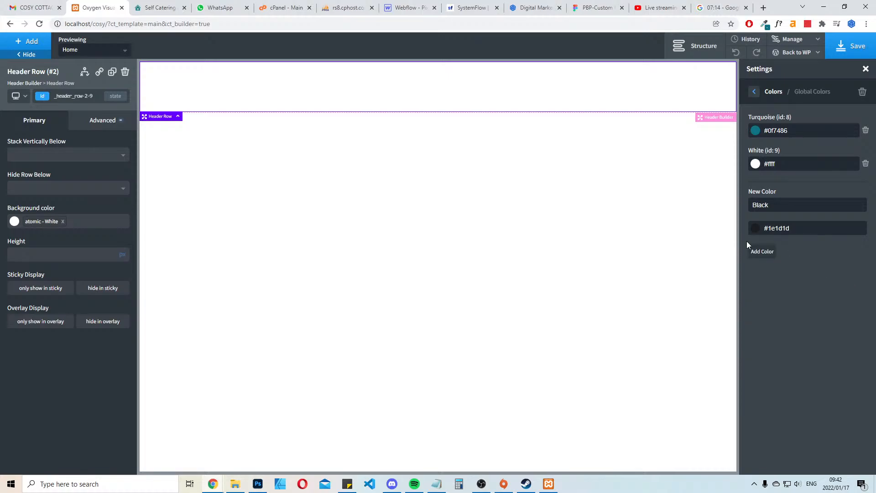
pyautogui.click(756, 249)
pyautogui.click(846, 58)
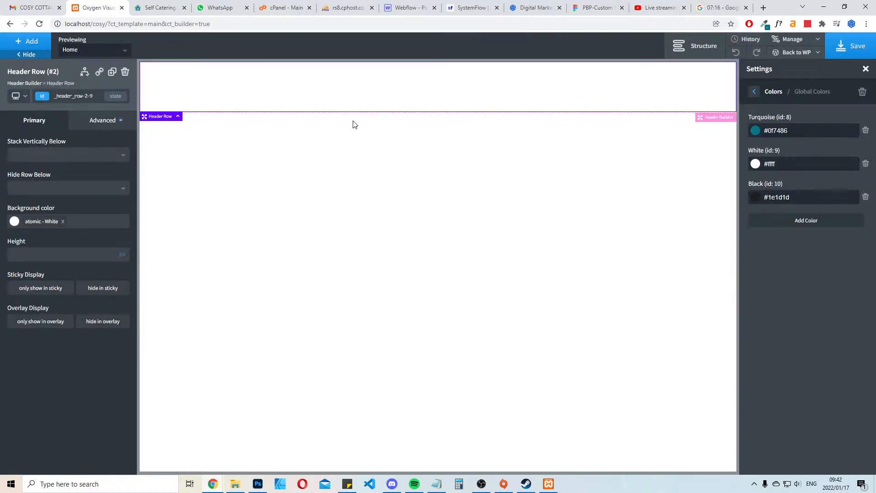
# Set the header menu's text color to the global color Black
pyautogui.click(422, 94)
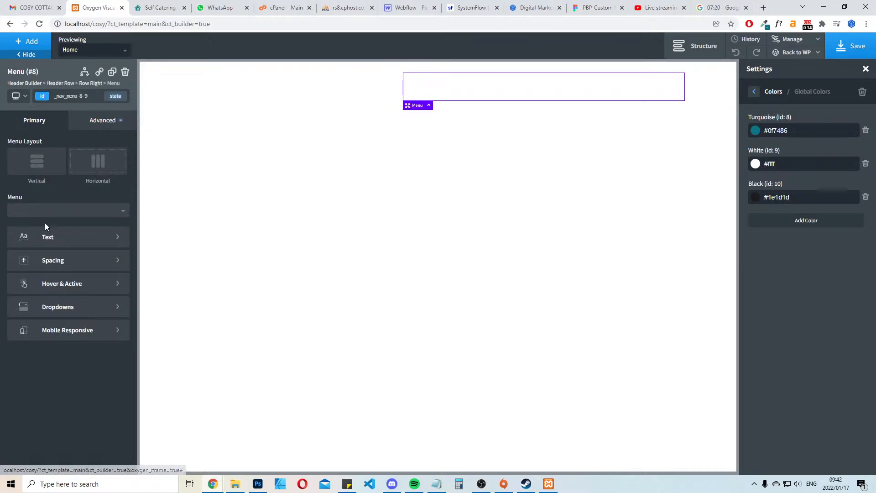
pyautogui.click(55, 237)
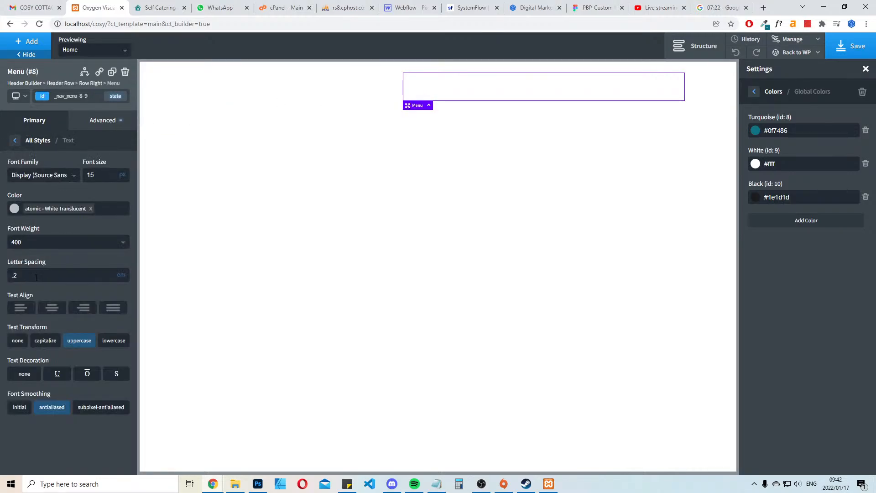
pyautogui.click(14, 209)
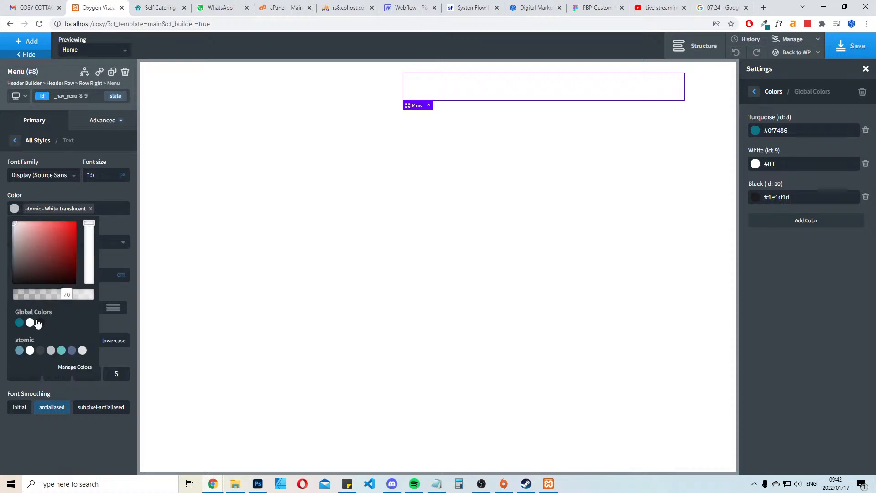
pyautogui.click(40, 322)
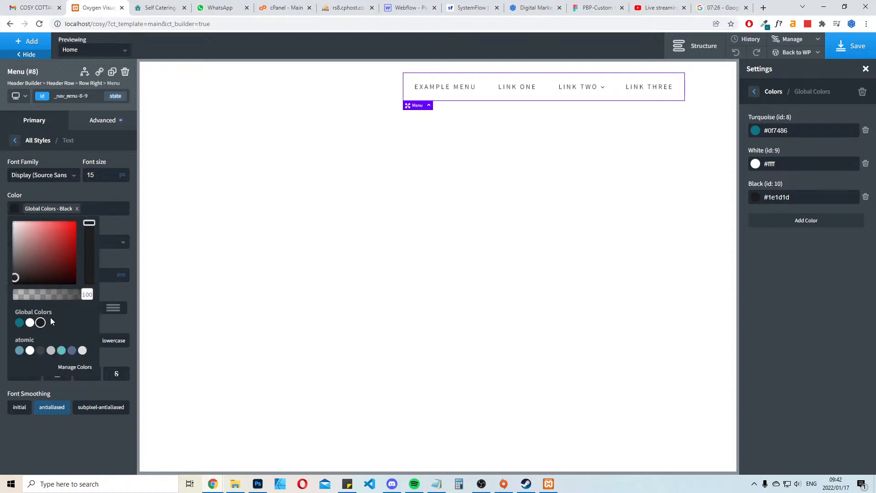
pyautogui.click(34, 190)
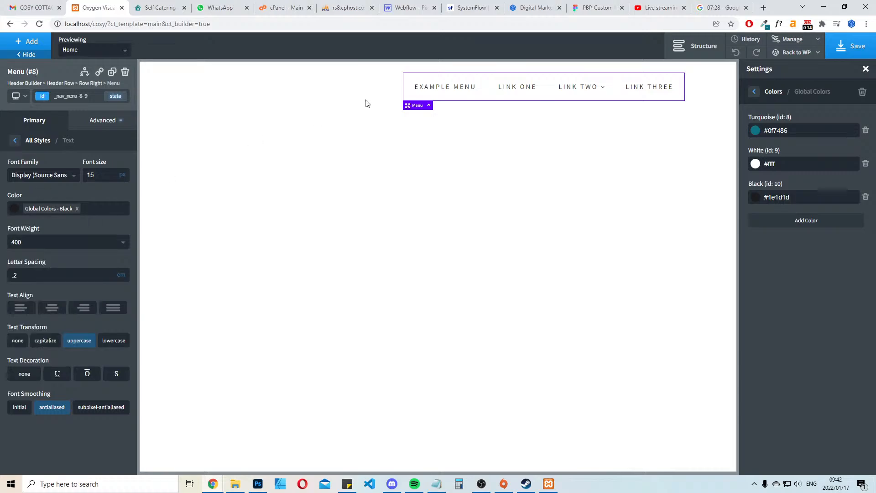
# Identify the font used on the live Cosy Cottage site with the font inspector extension
pyautogui.click(158, 8)
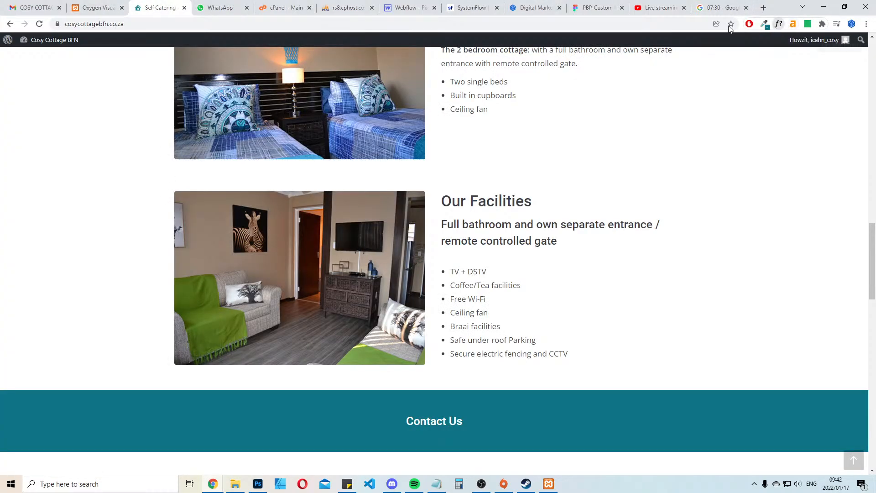
pyautogui.scroll(5, 497, 80)
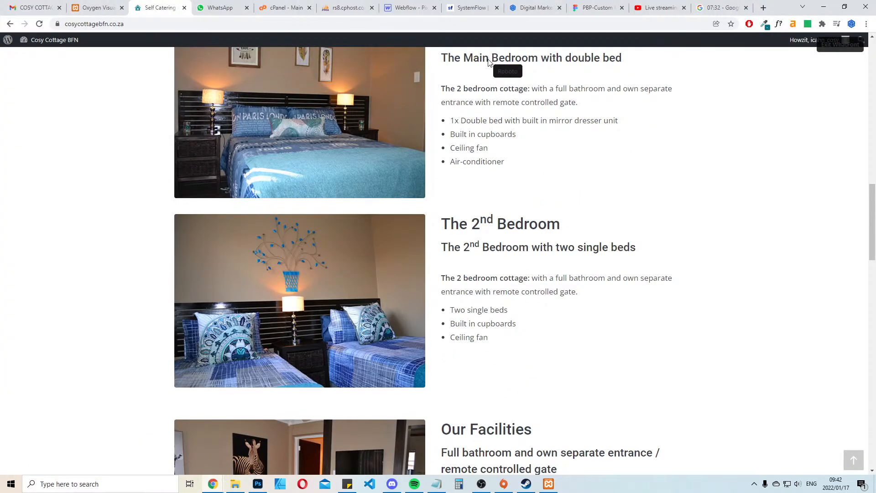
pyautogui.scroll(15, 461, 195)
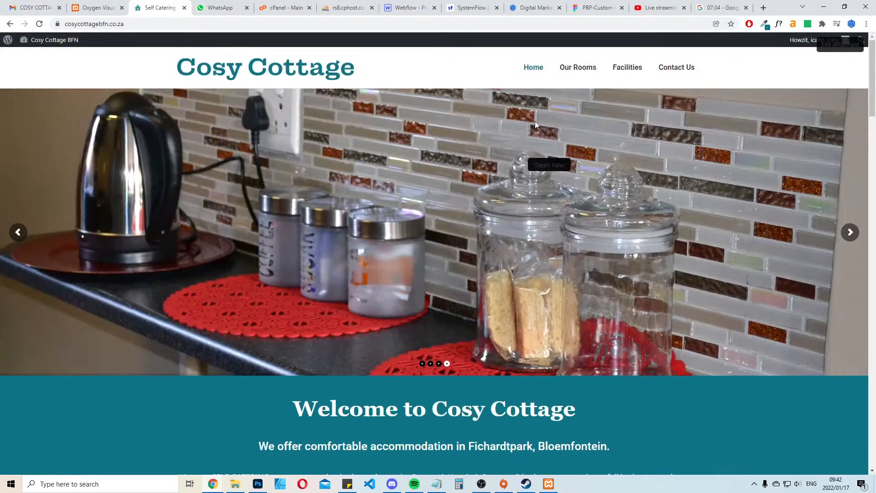
# Set the header menu's font family to Roboto in the Oxygen editor
pyautogui.click(112, 7)
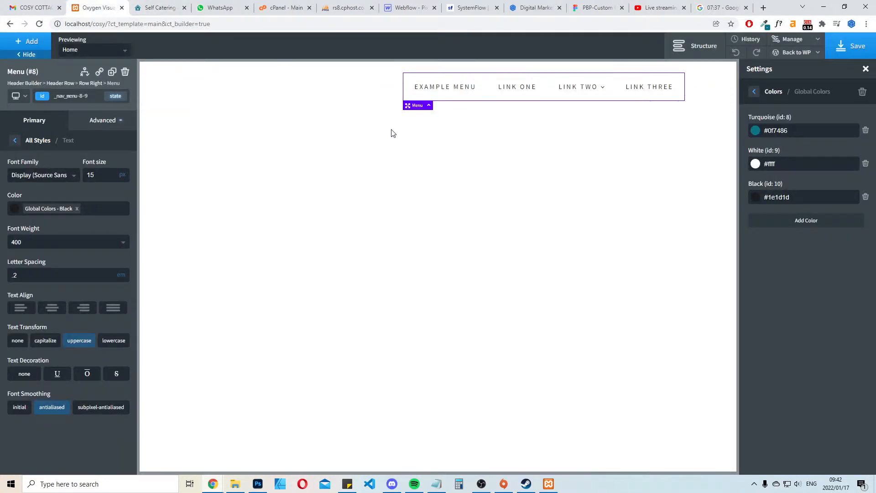
pyautogui.click(75, 177)
pyautogui.write('robot')
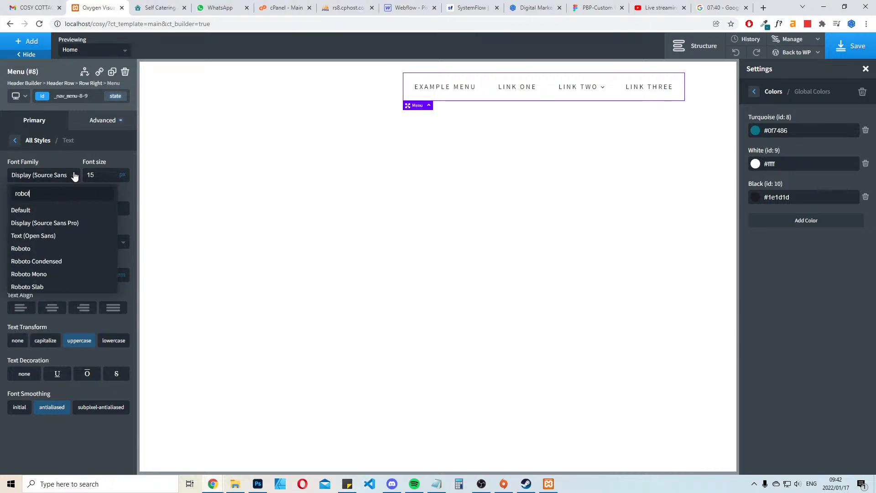
pyautogui.click(26, 249)
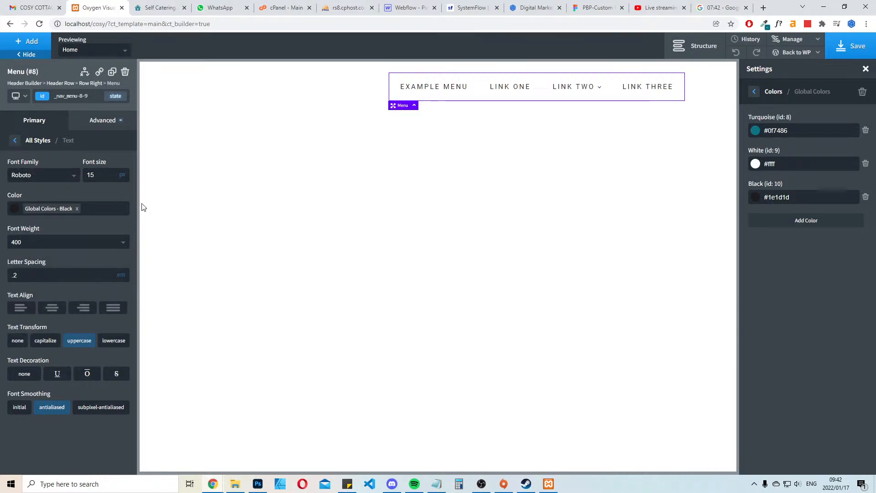
# Inspect the font size and weight of the Our Rooms menu link on the live Cosy Cottage site
pyautogui.click(185, 2)
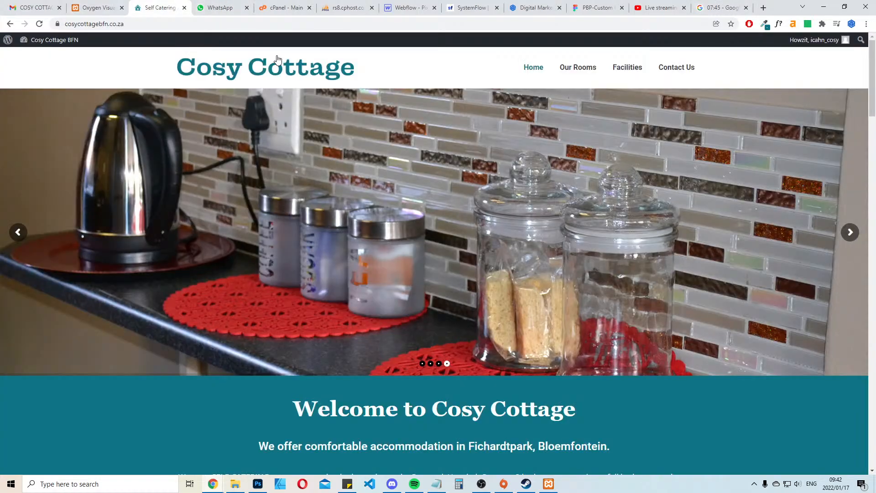
pyautogui.click(588, 67)
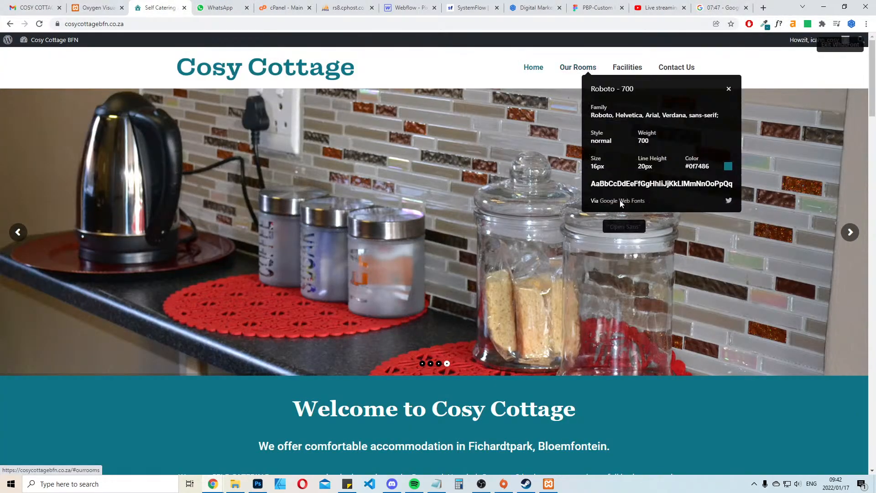
pyautogui.click(729, 90)
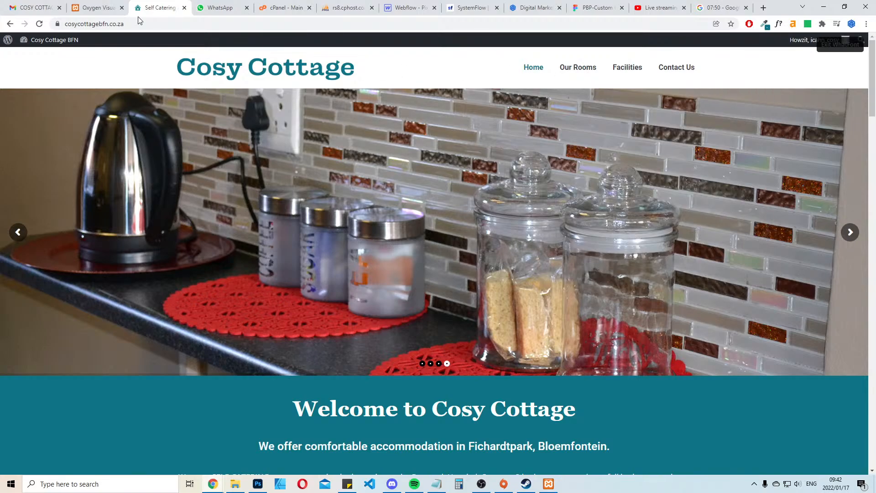
pyautogui.click(843, 46)
# Set the header menu's font size to 16 px and font weight to 700 in the Oxygen editor, and save
pyautogui.click(97, 8)
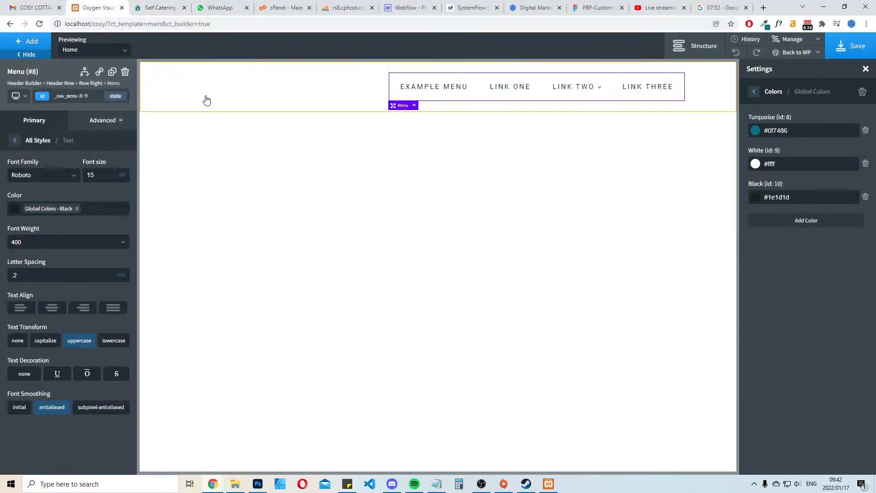
pyautogui.write('16')
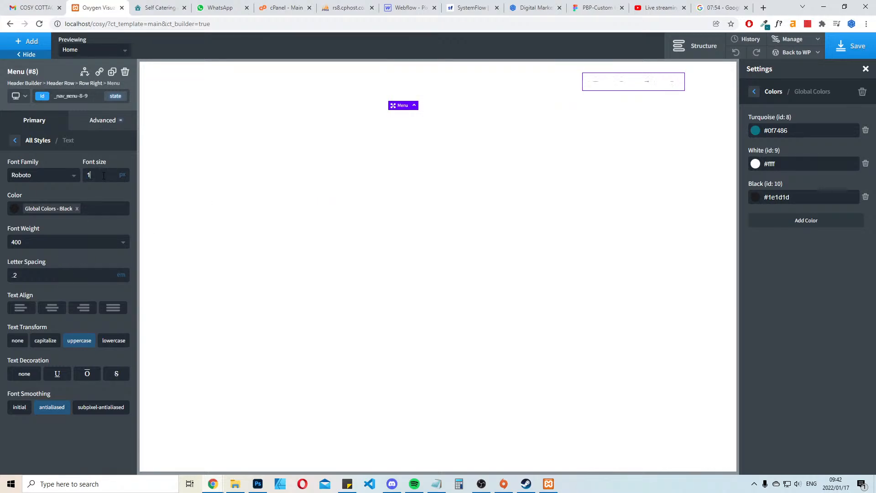
pyautogui.click(57, 242)
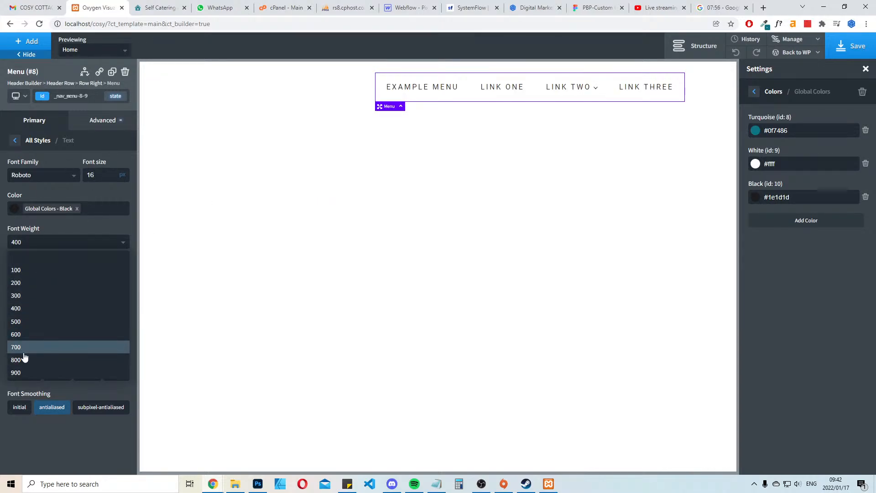
pyautogui.click(23, 348)
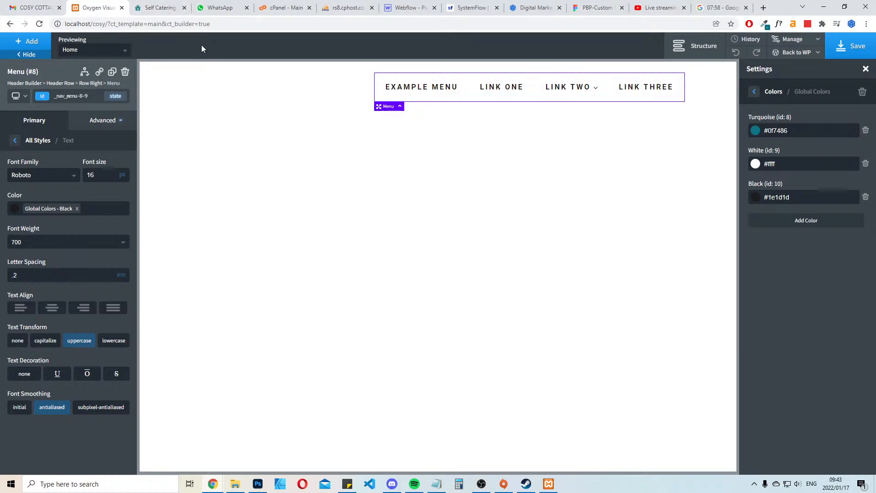
pyautogui.click(851, 46)
# Set the menu's hover text color to the global Turquoise and clear its hover background color and hover top border
pyautogui.click(16, 140)
pyautogui.click(79, 293)
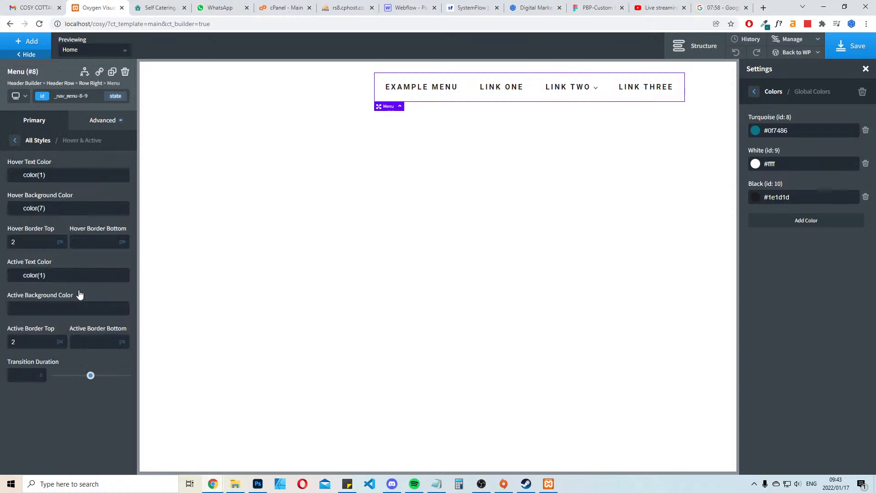
pyautogui.click(15, 176)
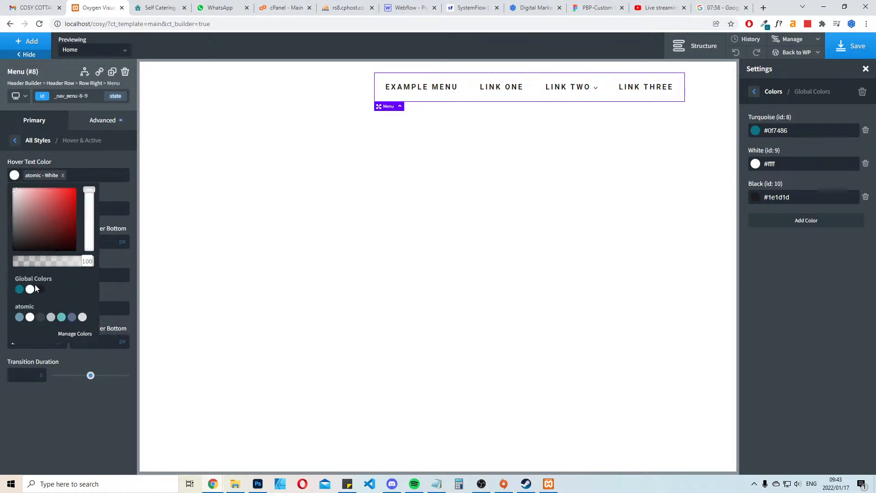
pyautogui.click(20, 290)
pyautogui.click(18, 178)
pyautogui.click(16, 210)
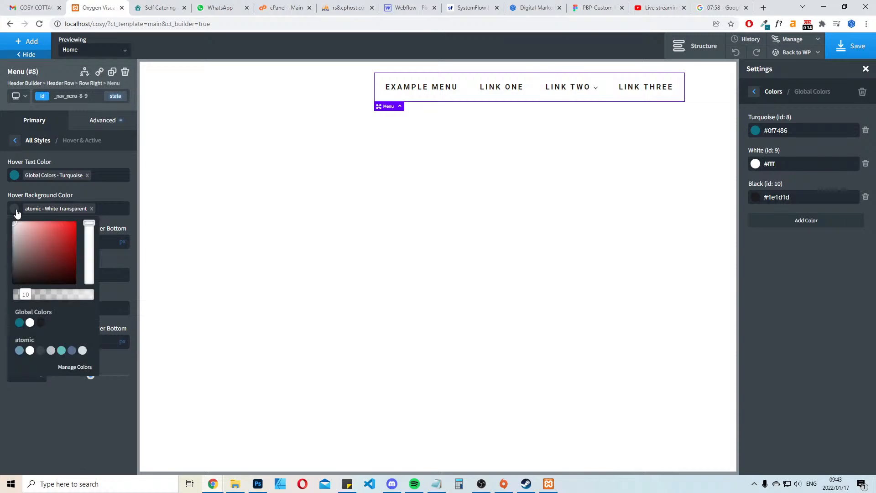
pyautogui.click(92, 209)
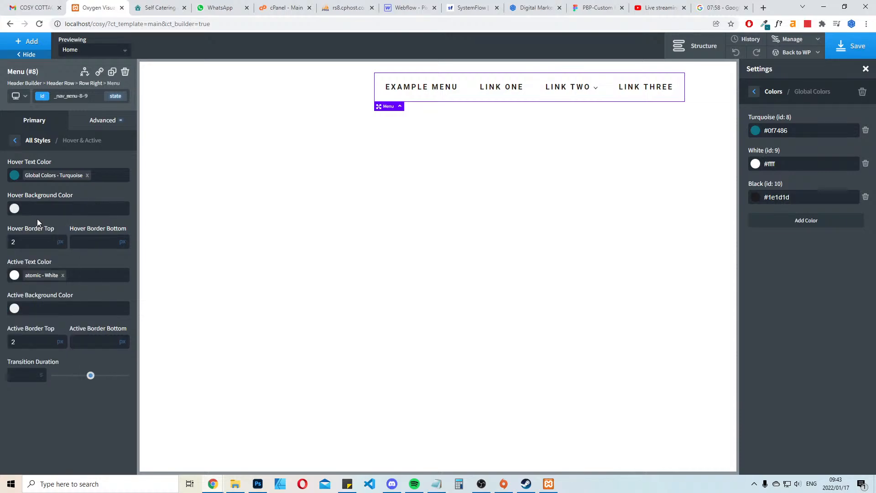
pyautogui.doubleClick(31, 243)
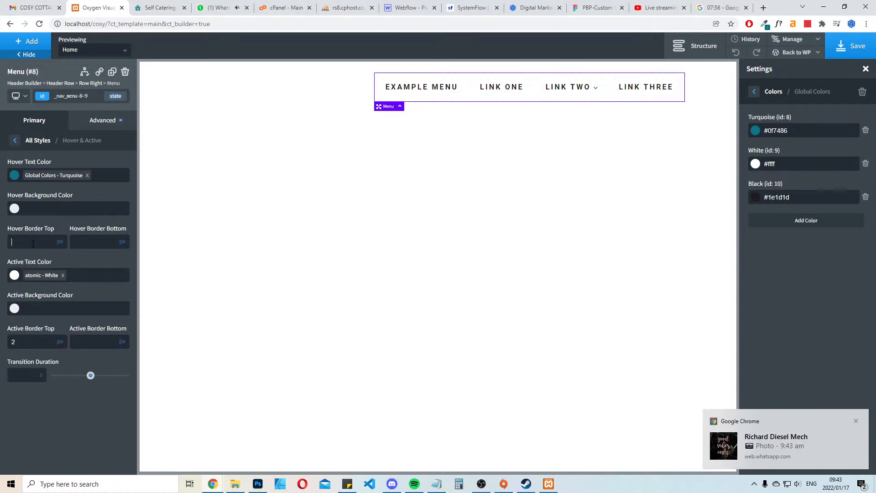
# Set the menu's active text color to the global Turquoise and clear its active top border
pyautogui.click(14, 275)
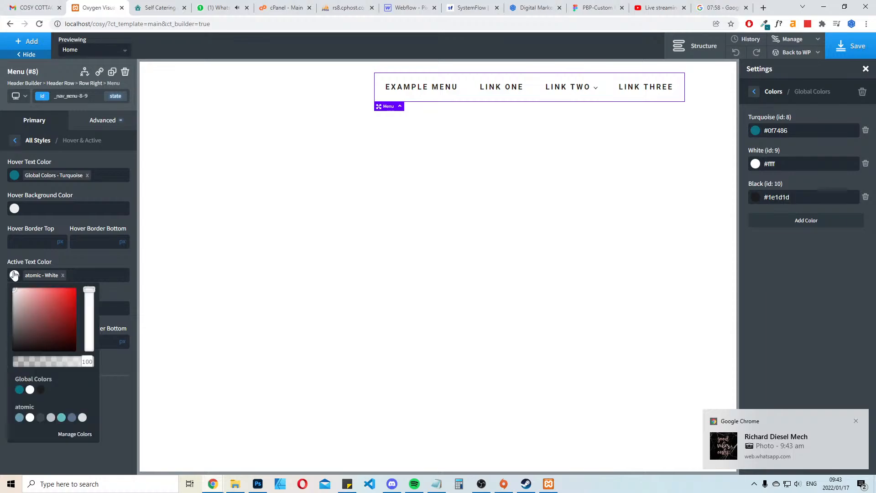
pyautogui.click(20, 390)
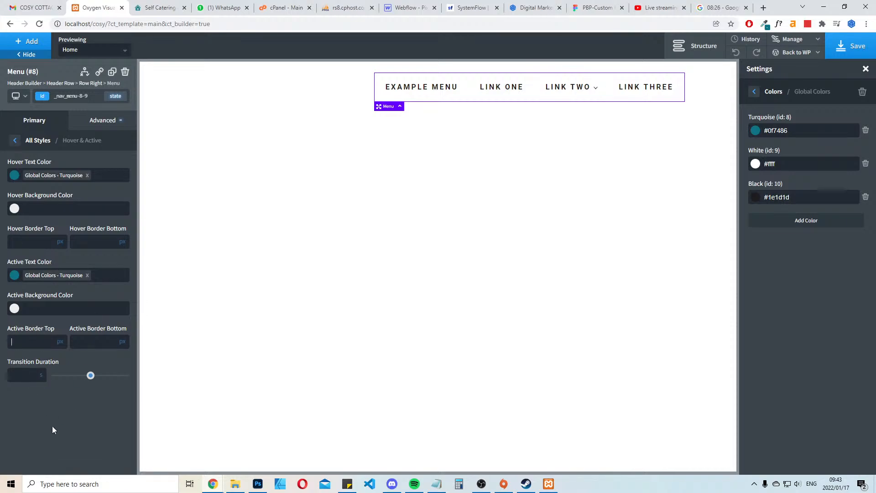
# Disable the header menu's dropdowns and dropdown arrows, clear their background and background hover colors, and save
pyautogui.click(15, 140)
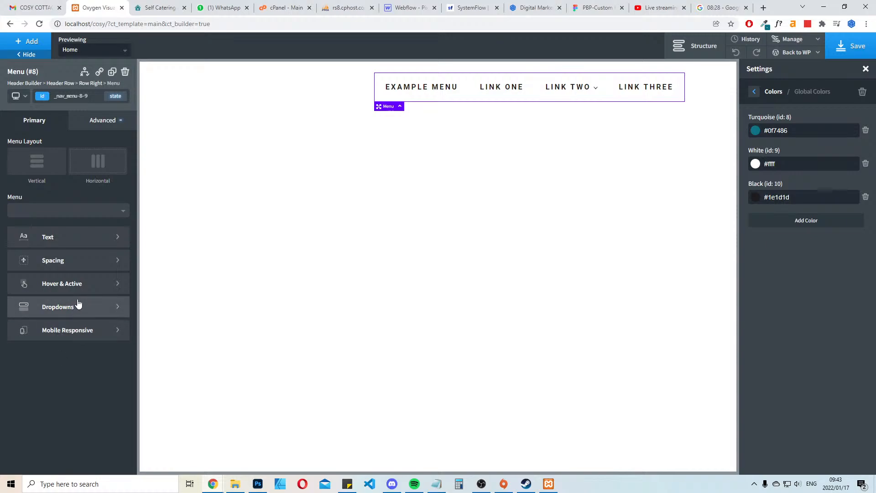
pyautogui.click(77, 312)
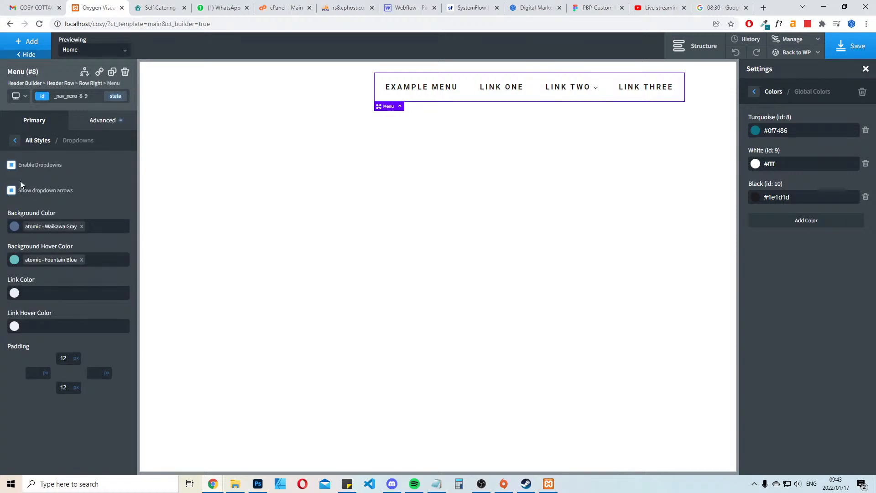
pyautogui.click(11, 165)
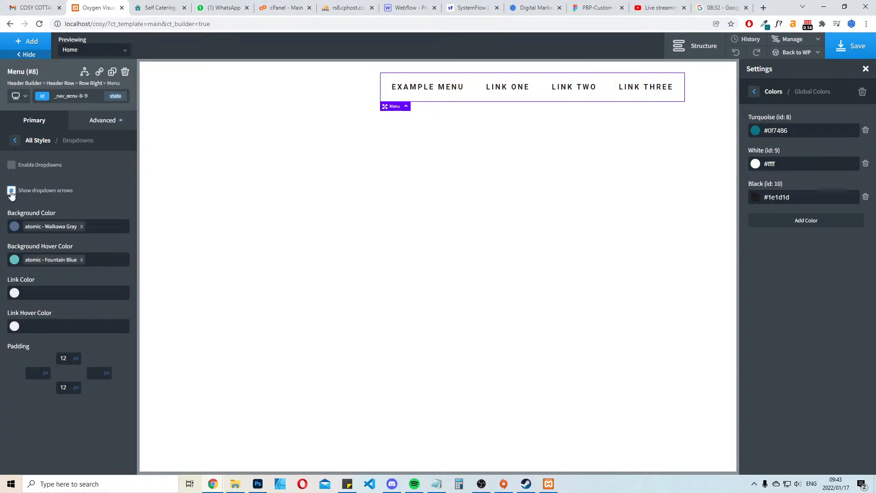
pyautogui.click(11, 191)
pyautogui.click(80, 227)
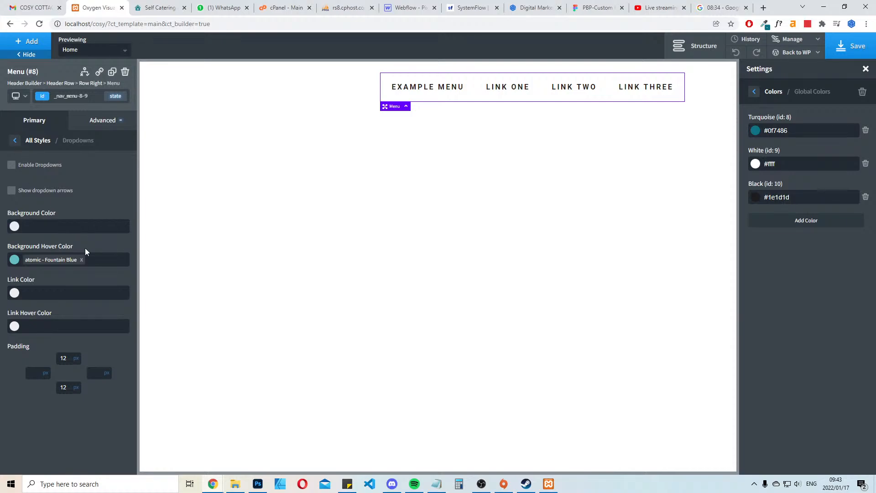
pyautogui.click(81, 260)
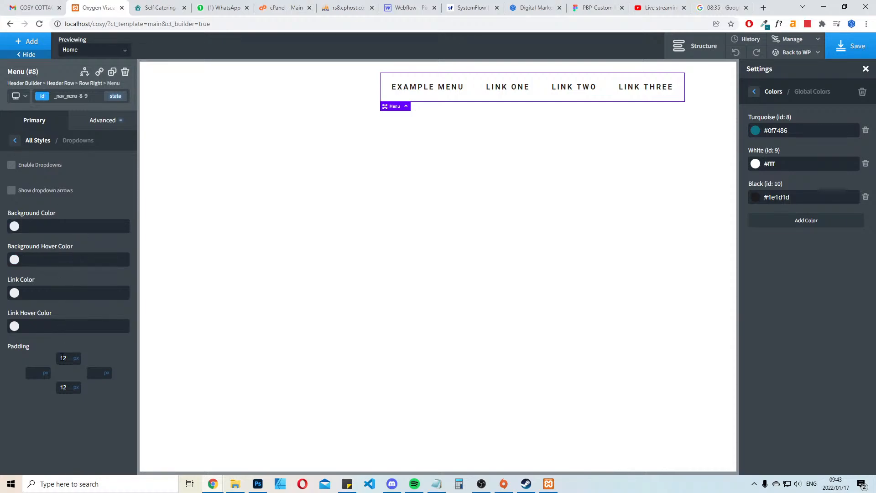
pyautogui.click(16, 140)
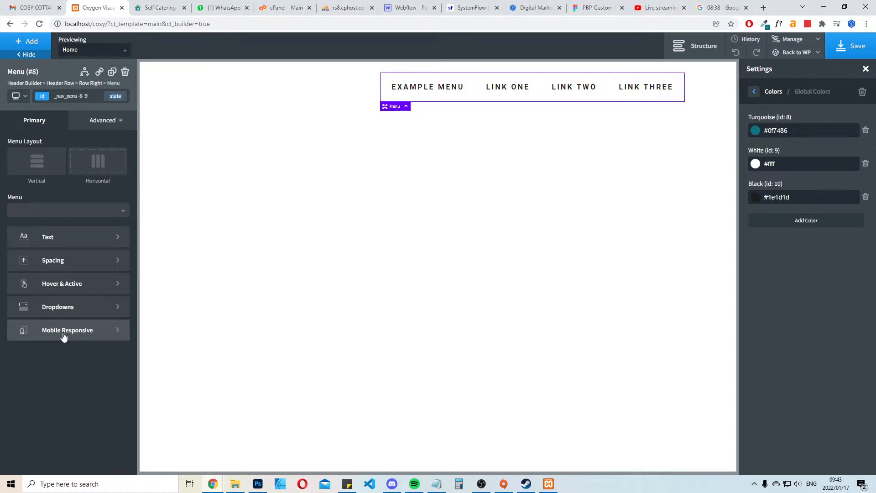
pyautogui.click(854, 48)
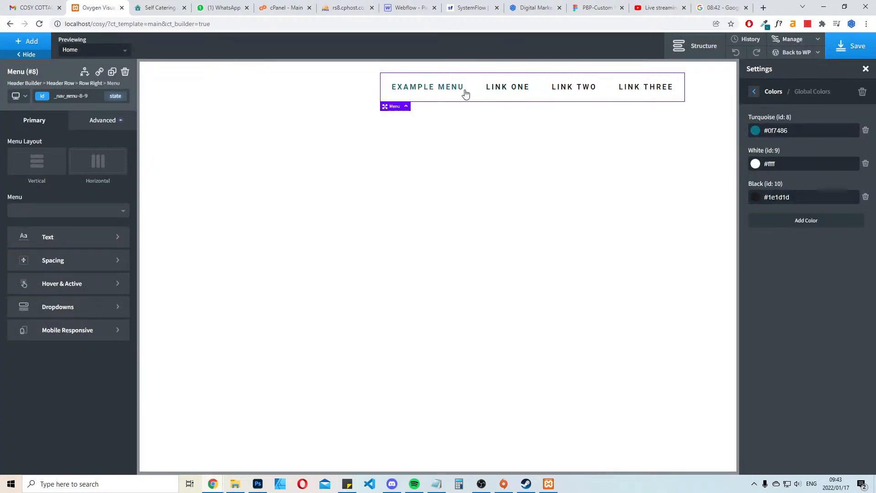
pyautogui.click(731, 4)
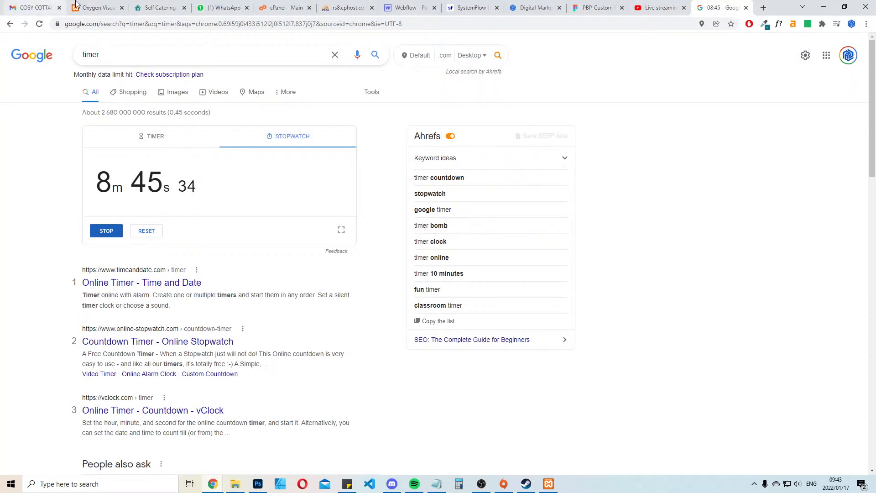
pyautogui.click(96, 3)
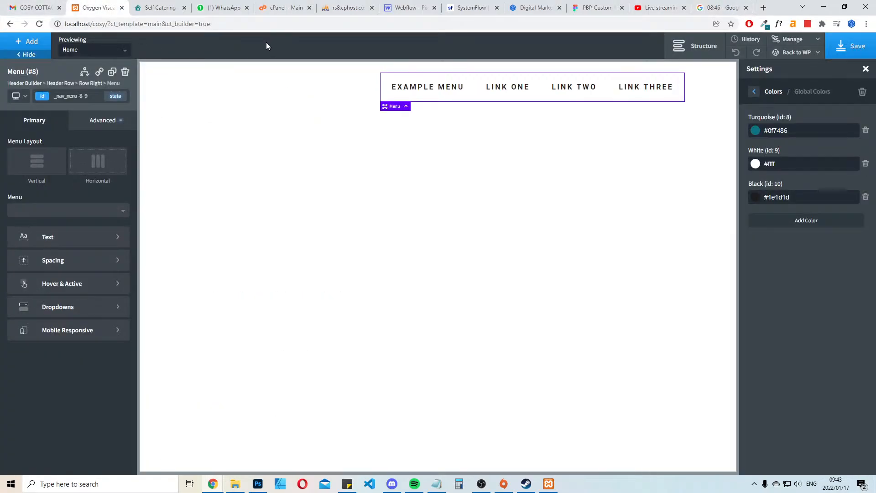
pyautogui.click(852, 45)
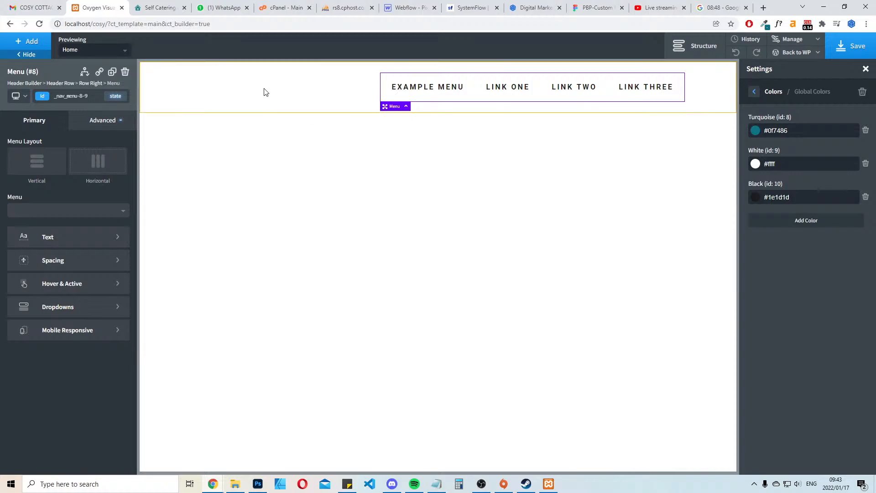
# Save the Cosy Cottage logo from the live site as logo-2.png in a new cosy folder on the Work and Clients (D:) drive
pyautogui.click(205, 84)
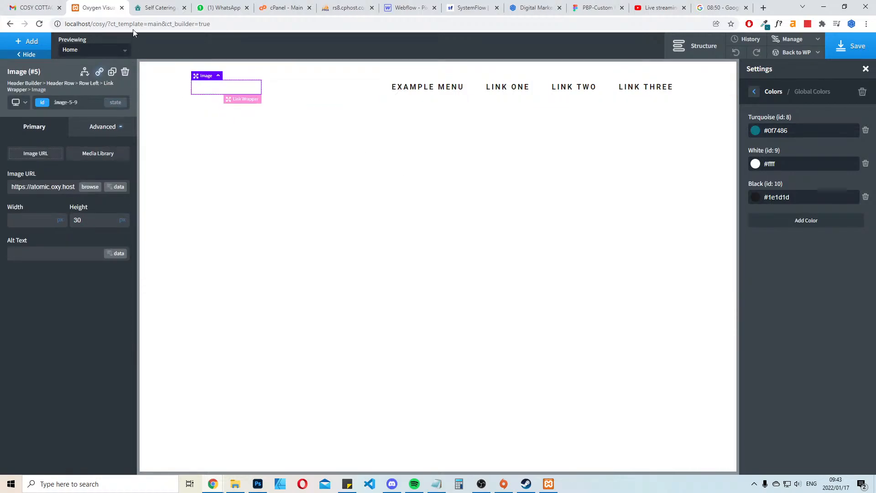
pyautogui.click(158, 8)
pyautogui.rightClick(270, 60)
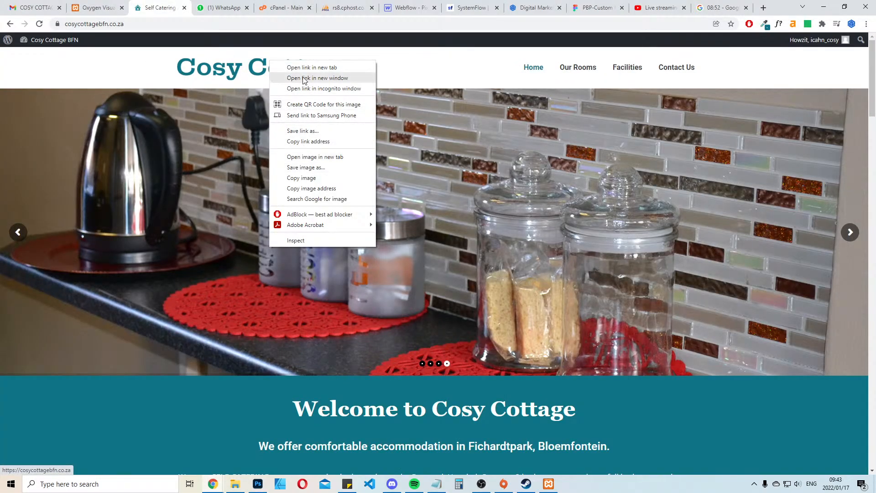
pyautogui.click(305, 167)
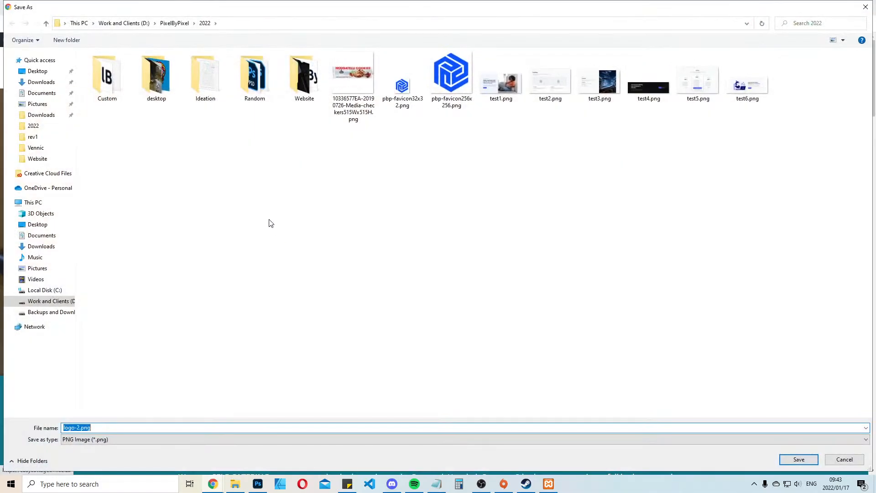
pyautogui.click(132, 24)
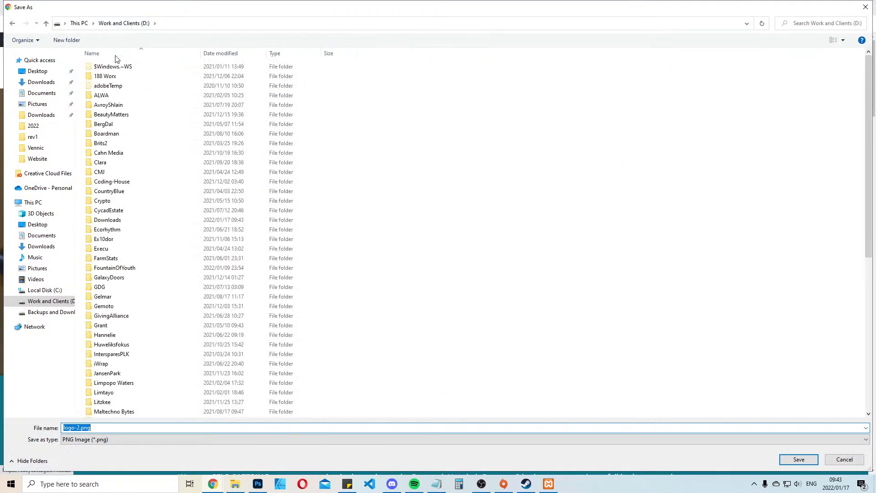
pyautogui.write('cosy')
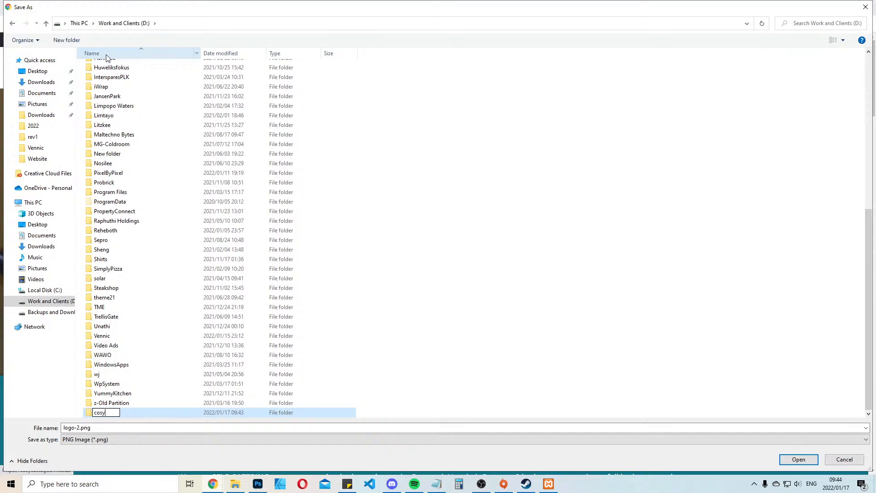
pyautogui.press('Return')
pyautogui.press('Return')
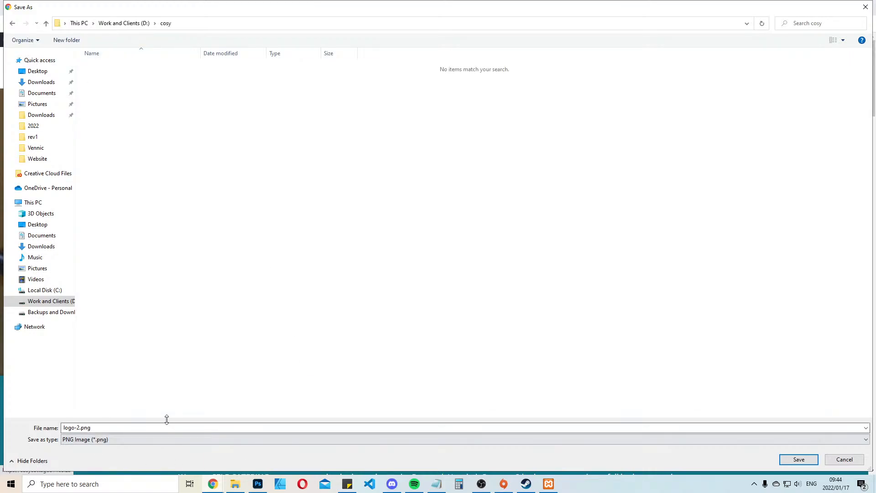
pyautogui.click(798, 459)
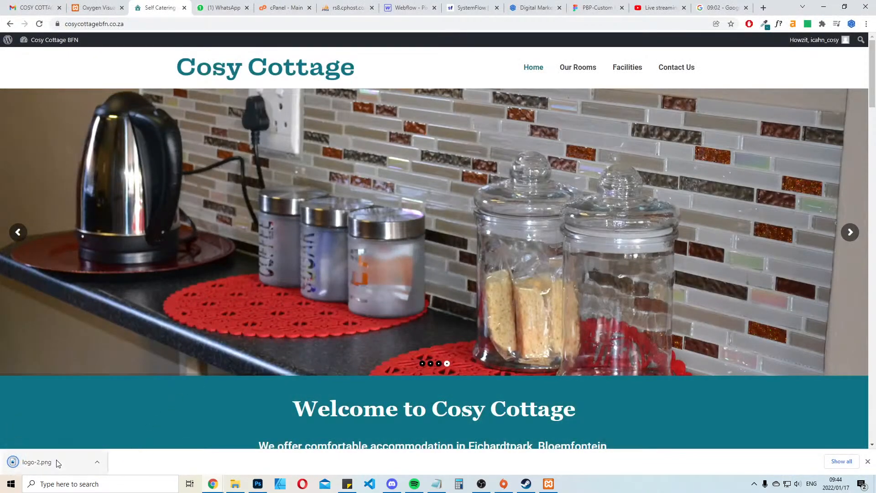
# Show the downloaded logo-2.png in its folder, and return to the browser
pyautogui.rightClick(58, 464)
pyautogui.click(111, 435)
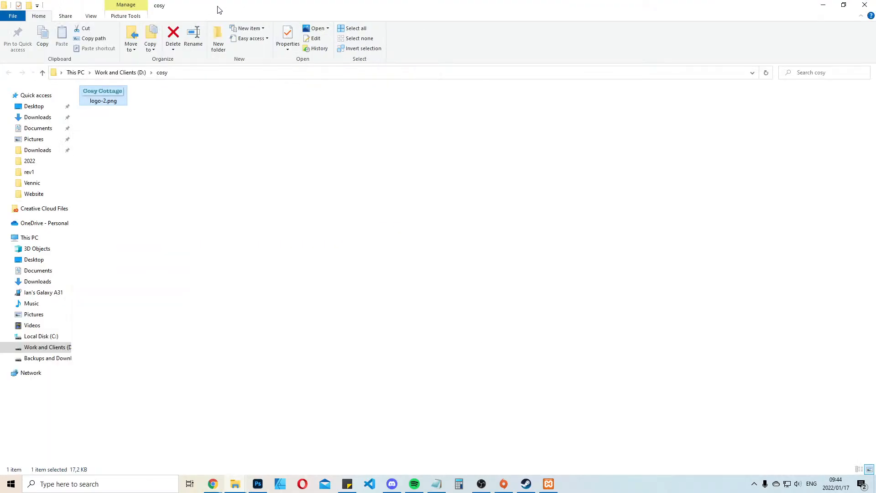
pyautogui.click(823, 5)
# Upload logo-2.png from the D: drive's cosy folder and use it as the header's logo image in the Oxygen editor
pyautogui.click(96, 7)
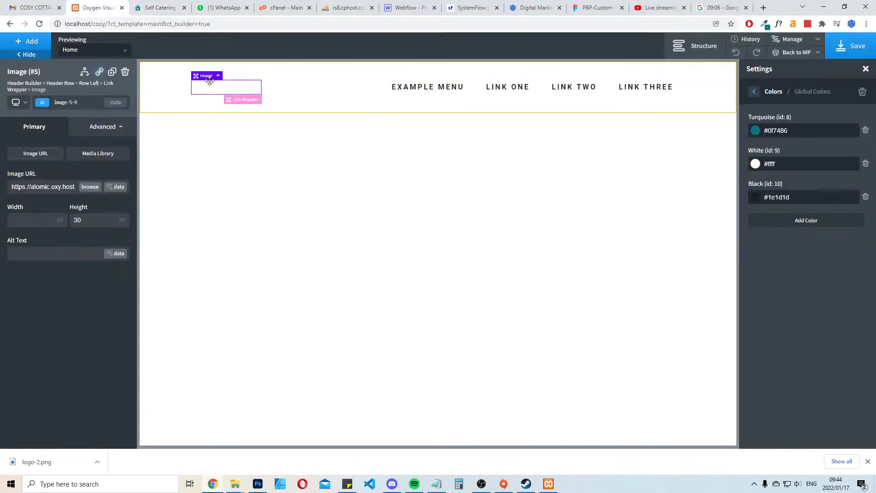
pyautogui.click(83, 187)
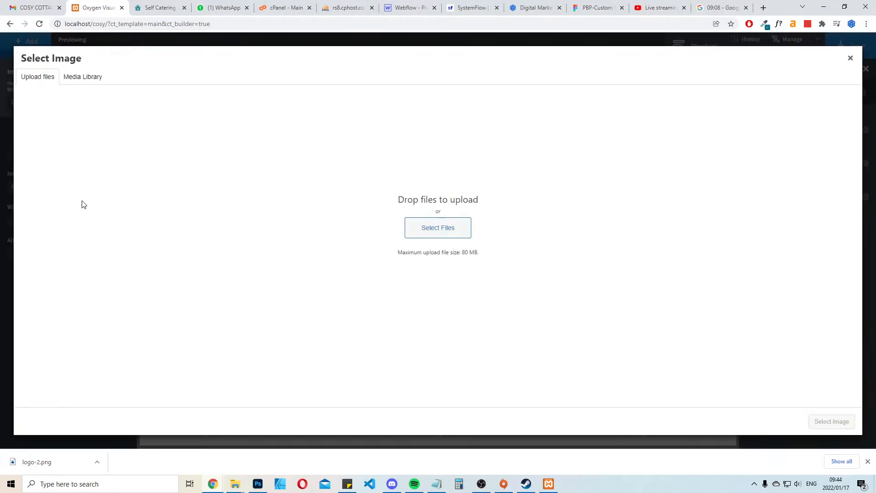
pyautogui.click(437, 234)
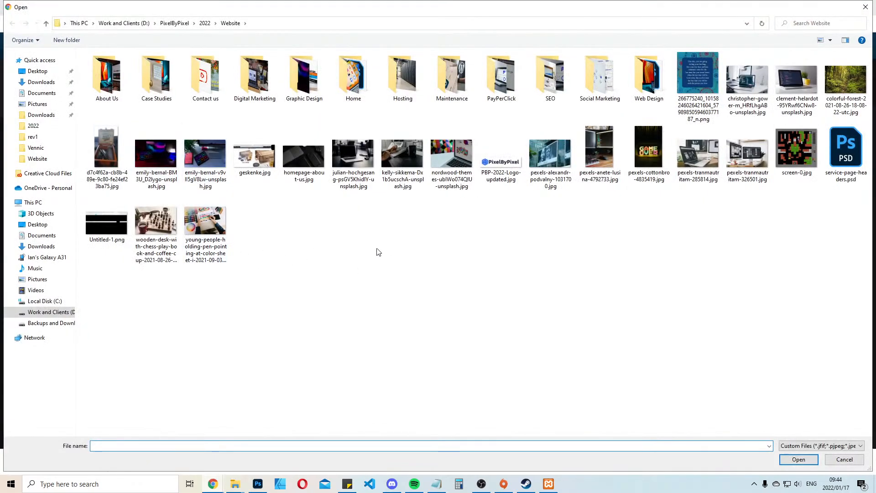
pyautogui.click(124, 23)
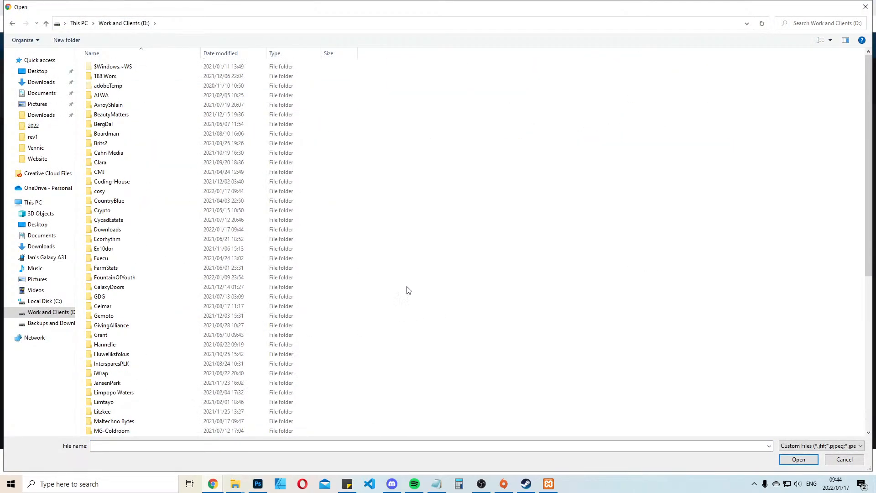
pyautogui.doubleClick(114, 191)
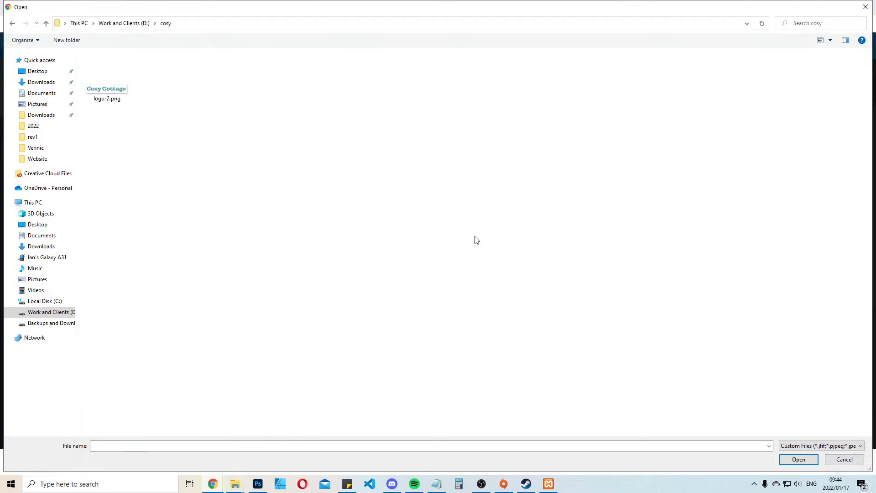
pyautogui.doubleClick(110, 86)
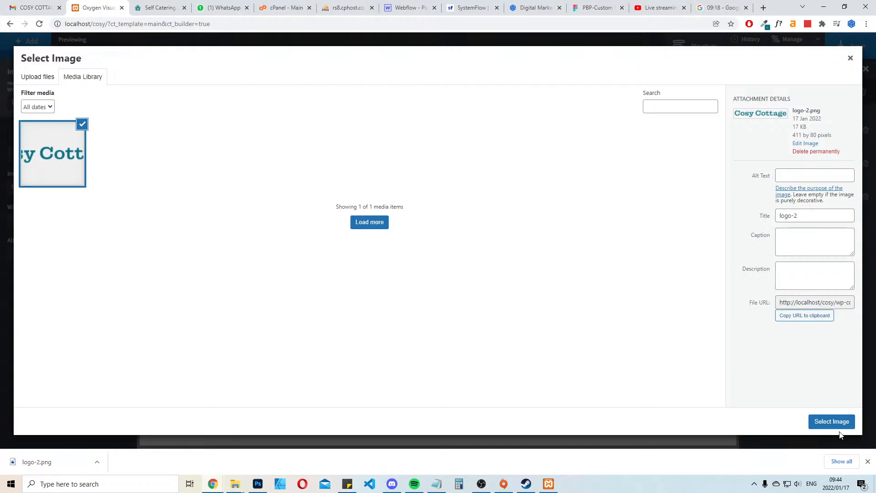
pyautogui.click(838, 422)
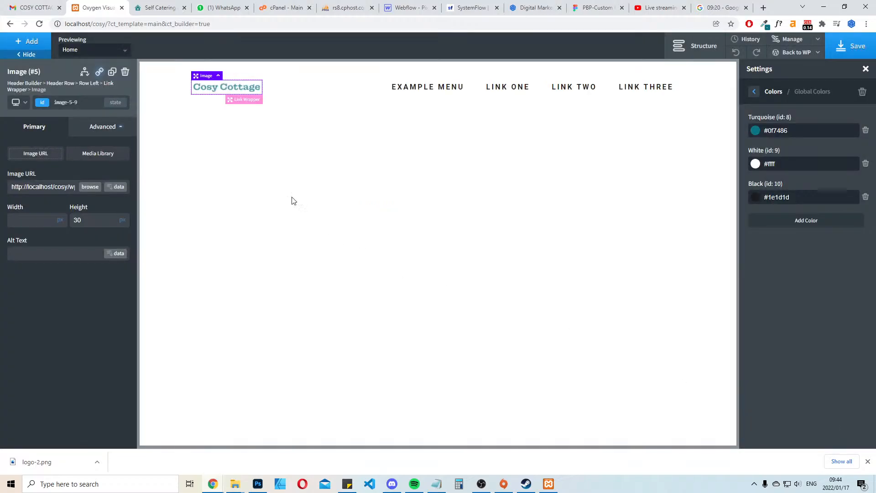
# Clear the header logo's height value and dismiss the browser's downloads bar
pyautogui.press('BackSpace')
pyautogui.press('Tab')
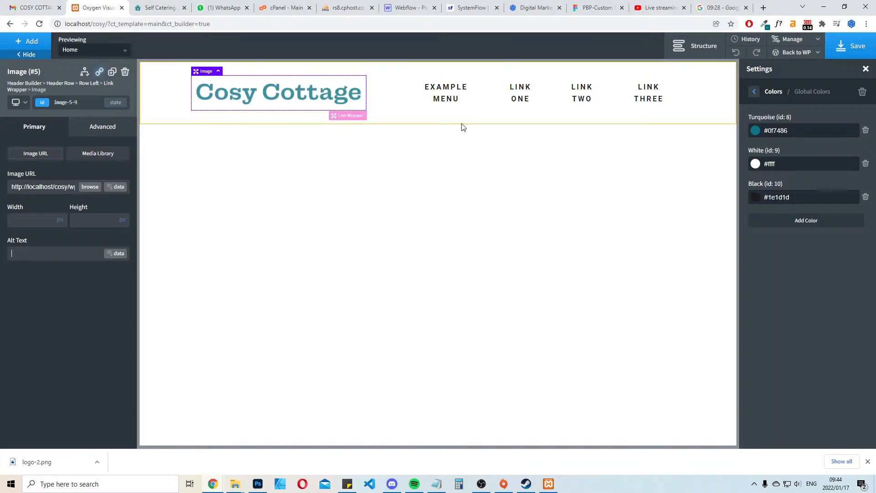
pyautogui.click(868, 462)
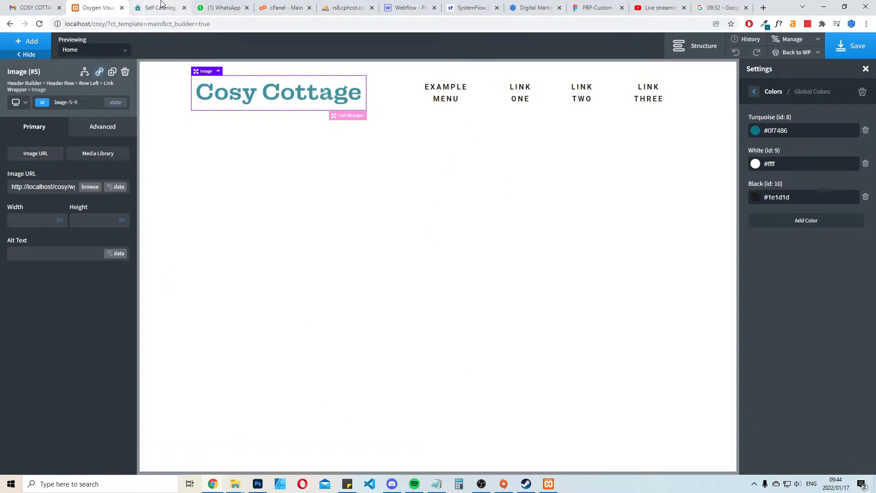
# Close the File Explorer window of the WordPress cosy folder and bring up the D: drive's cosy folder
pyautogui.click(257, 484)
pyautogui.click(257, 485)
pyautogui.click(233, 487)
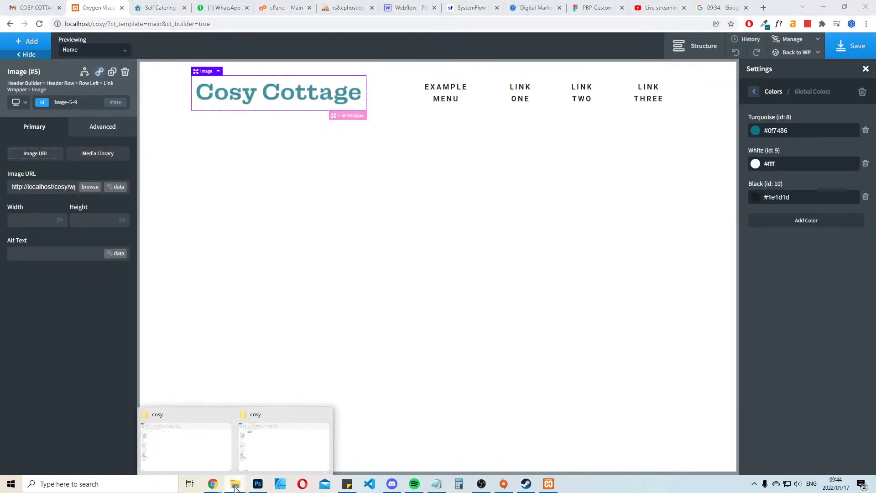
pyautogui.click(194, 459)
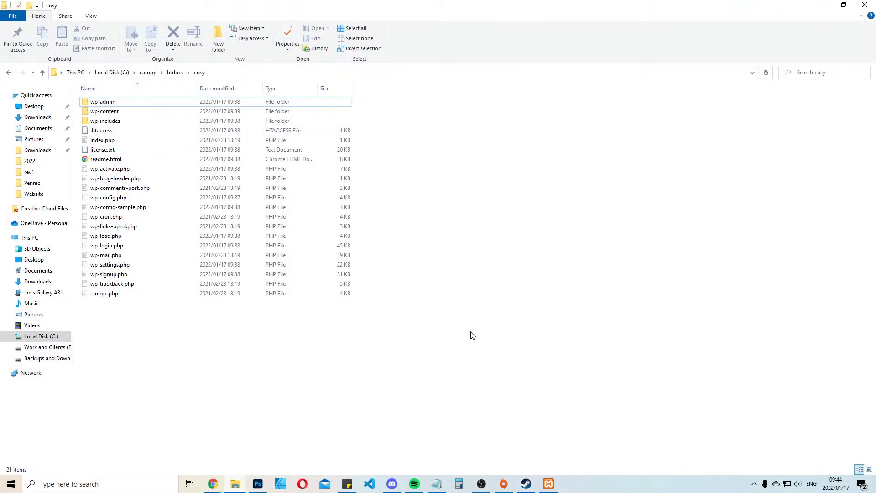
pyautogui.click(865, 5)
pyautogui.click(235, 484)
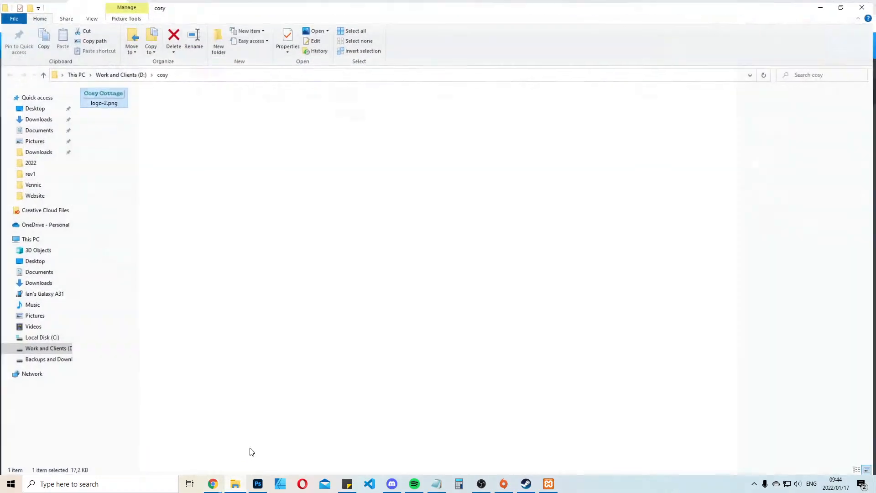
# Check the pixel dimensions of logo-2.png in its file properties, and close them without changes
pyautogui.rightClick(114, 104)
pyautogui.rightClick(103, 97)
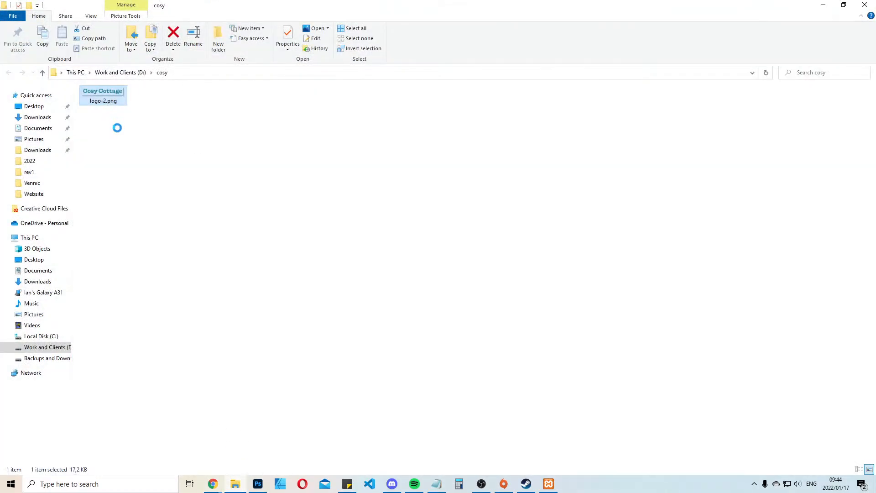
pyautogui.rightClick(115, 96)
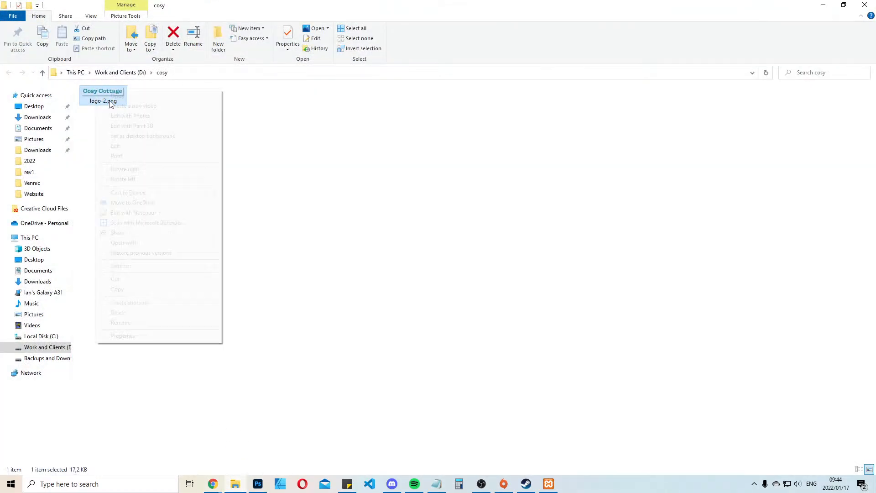
pyautogui.click(132, 337)
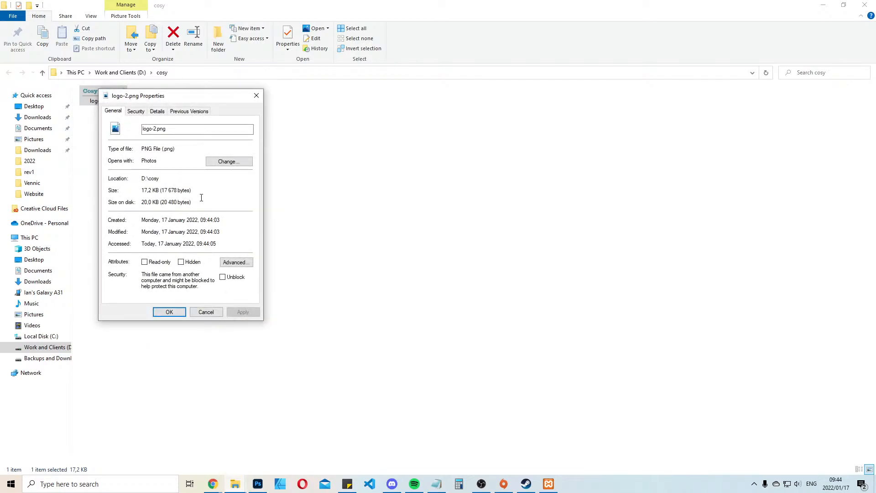
pyautogui.click(136, 111)
pyautogui.click(156, 111)
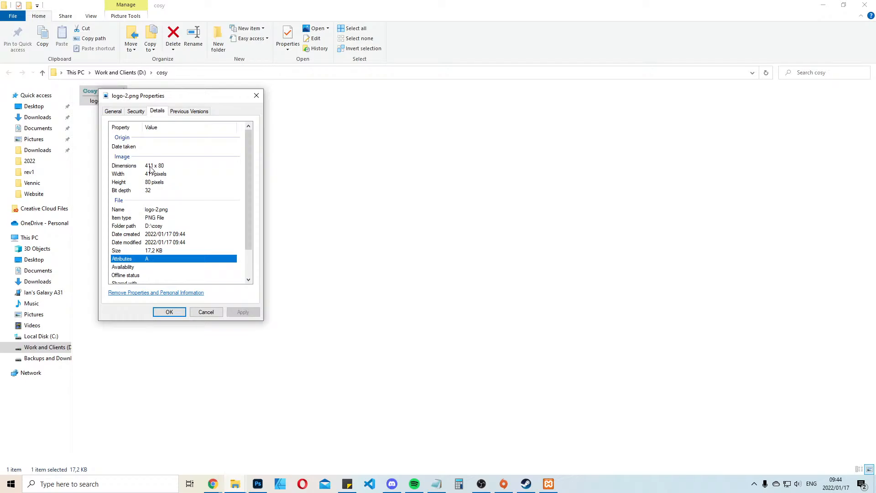
pyautogui.click(208, 313)
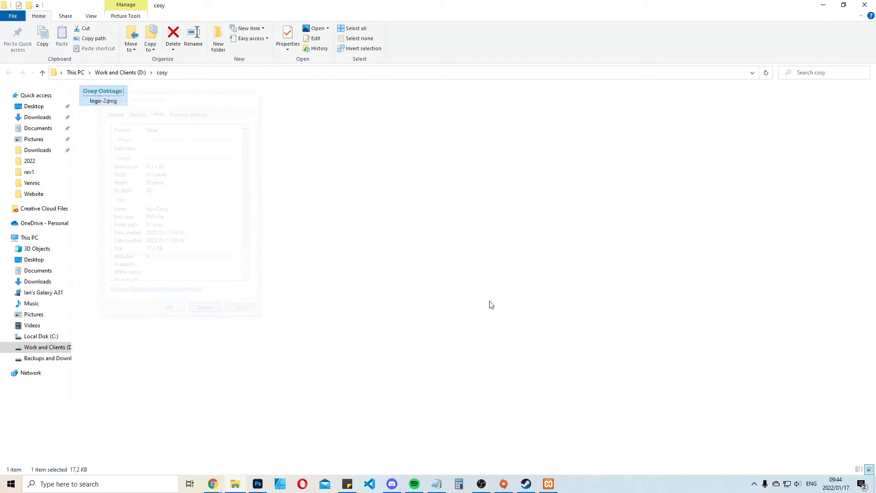
# Return to the Oxygen editor, set the header logo's width to 411 px, and save the template
pyautogui.click(823, 5)
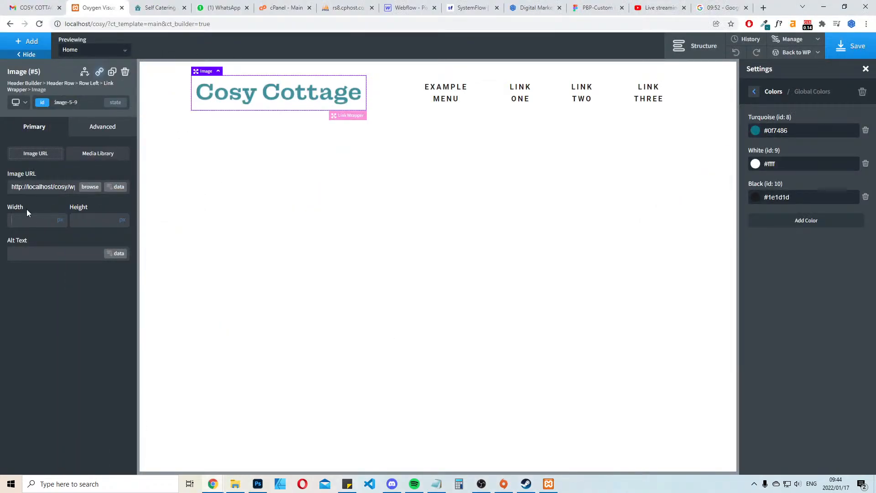
pyautogui.write('411')
pyautogui.click(851, 45)
# Check the footer of the live cosycottagebfn.co.za site, and come back to the Oxygen editor
pyautogui.hotkey('ctrl', 'Tab')
pyautogui.scroll(-20, 463, 281)
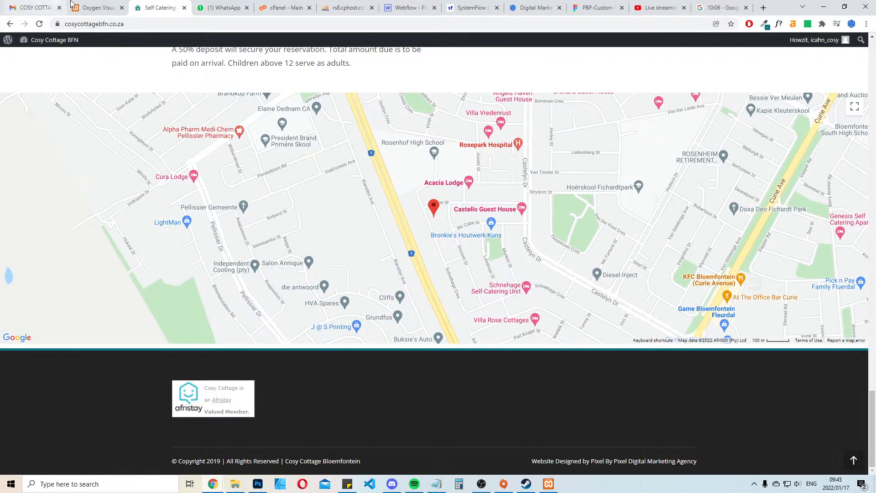
pyautogui.hotkey('ctrl', 'shift', 'Tab')
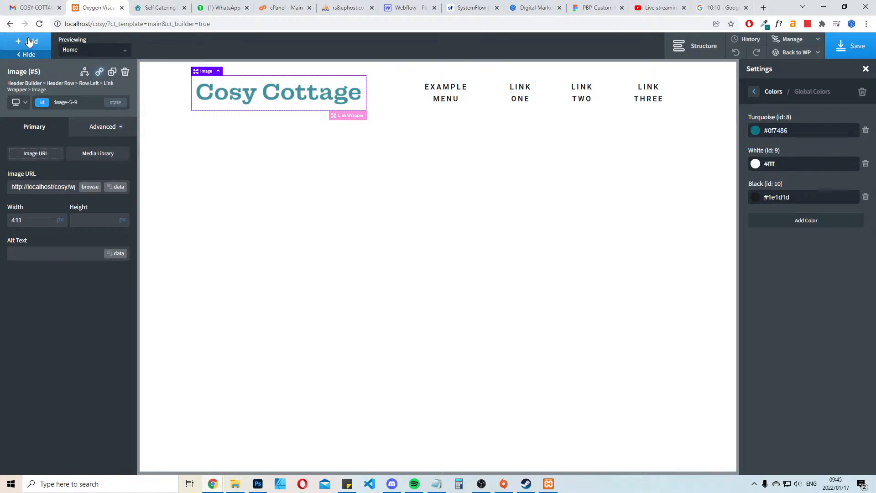
# Select the Header Line in the page structure and bring up the Atomic component categories
pyautogui.click(695, 45)
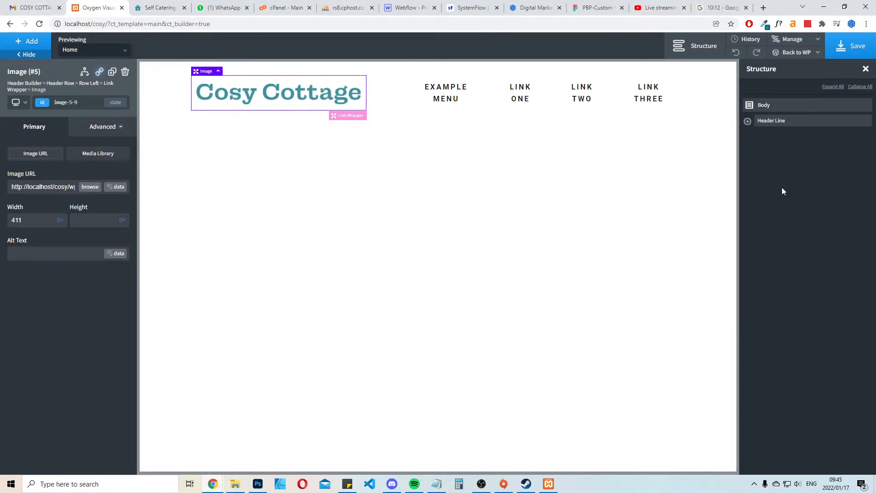
pyautogui.click(793, 107)
pyautogui.click(786, 122)
pyautogui.click(27, 42)
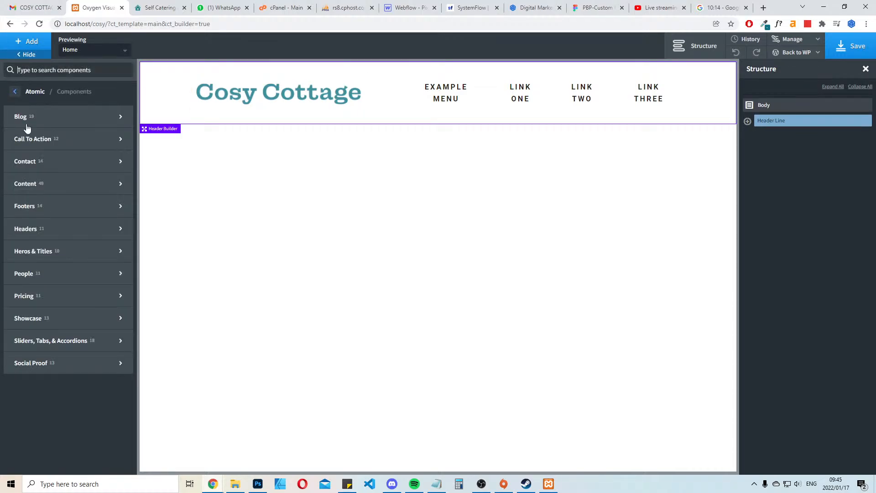
# Look through the Atomic footer designs and compare them with the live site's footer
pyautogui.moveTo(56, 230)
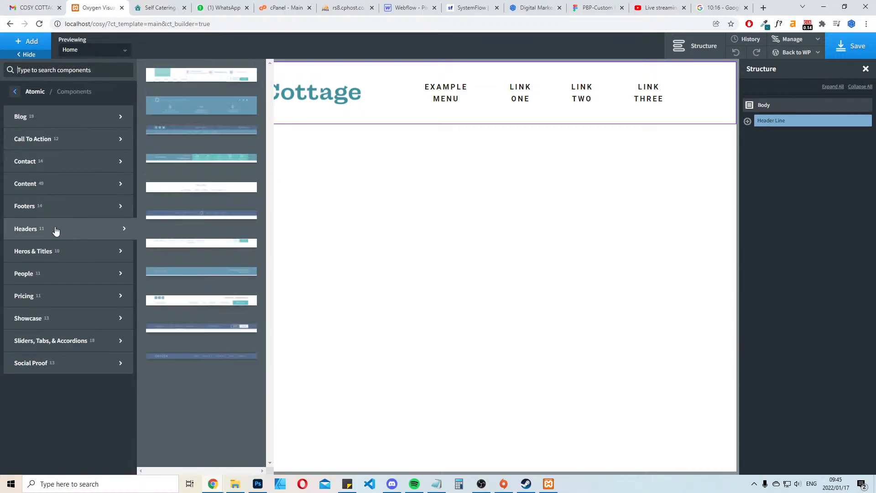
pyautogui.moveTo(49, 206)
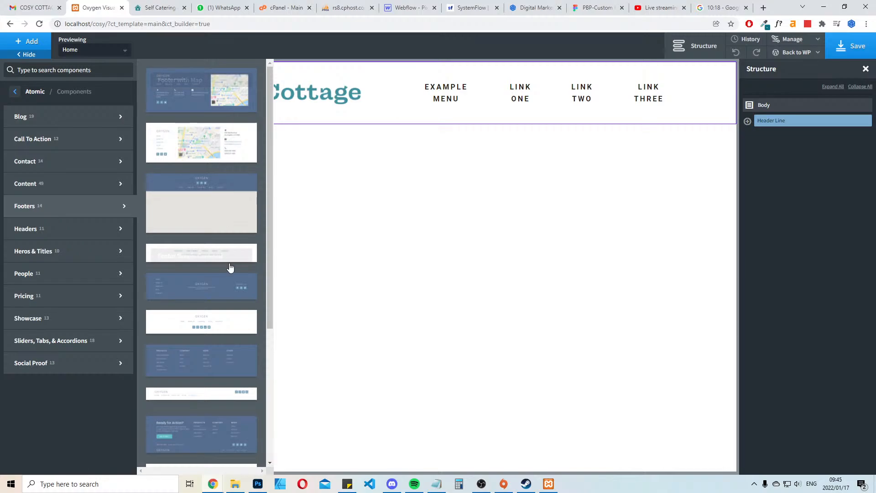
pyautogui.scroll(-5, 230, 268)
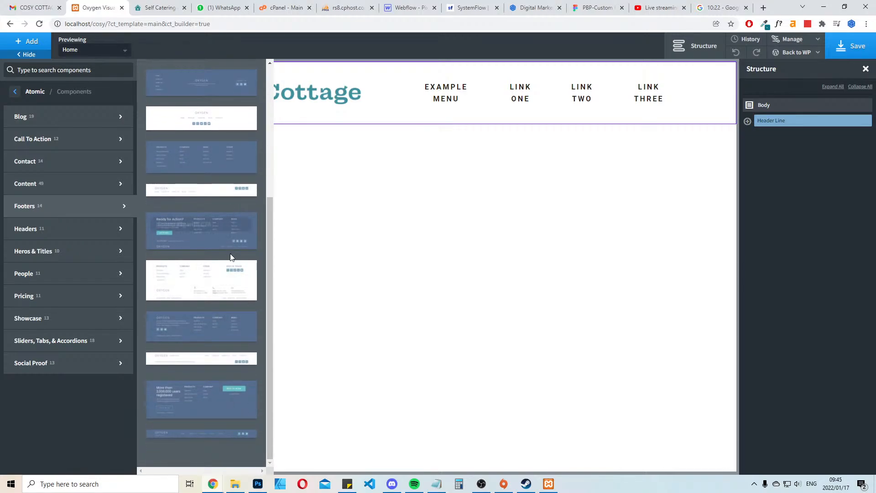
pyautogui.scroll(4, 231, 259)
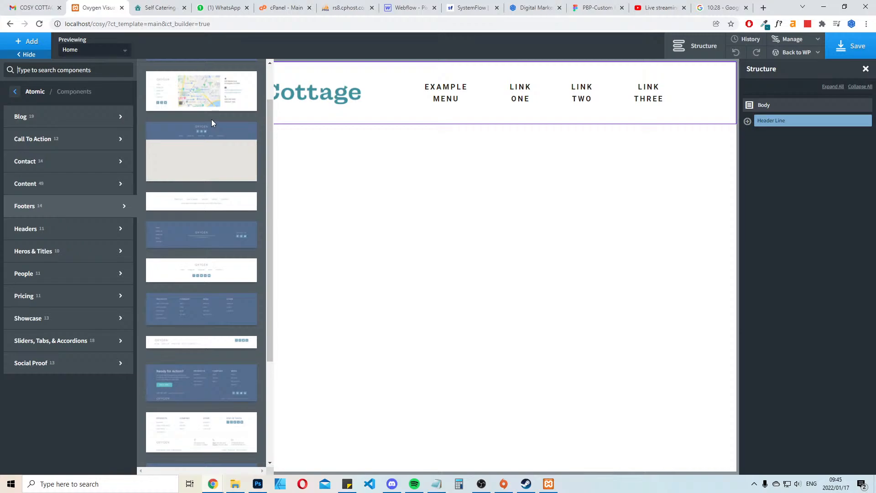
pyautogui.scroll(-4, 210, 117)
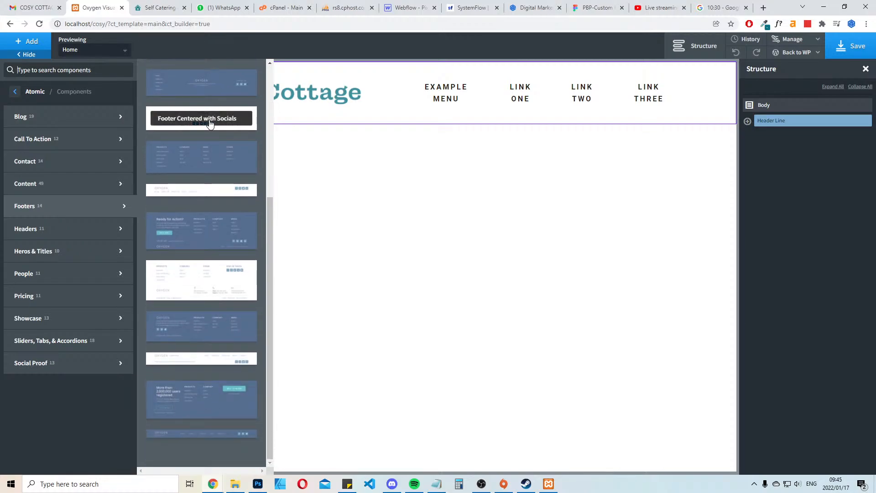
pyautogui.scroll(5, 193, 304)
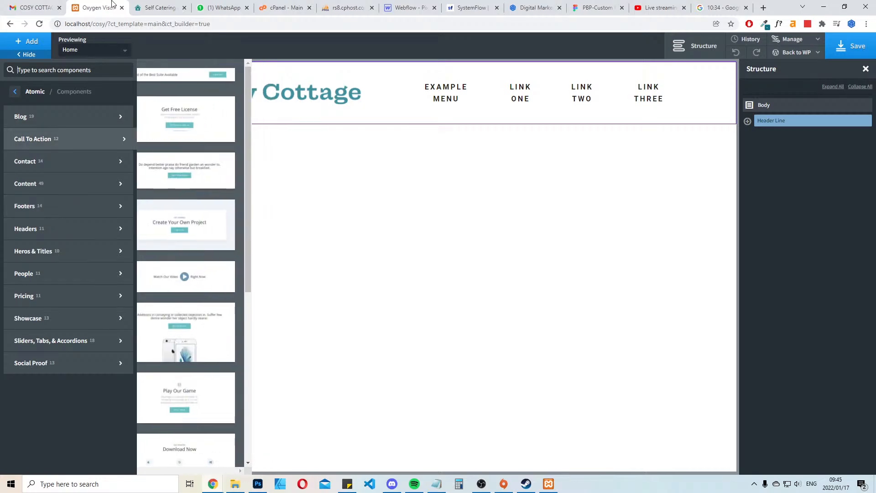
pyautogui.click(164, 7)
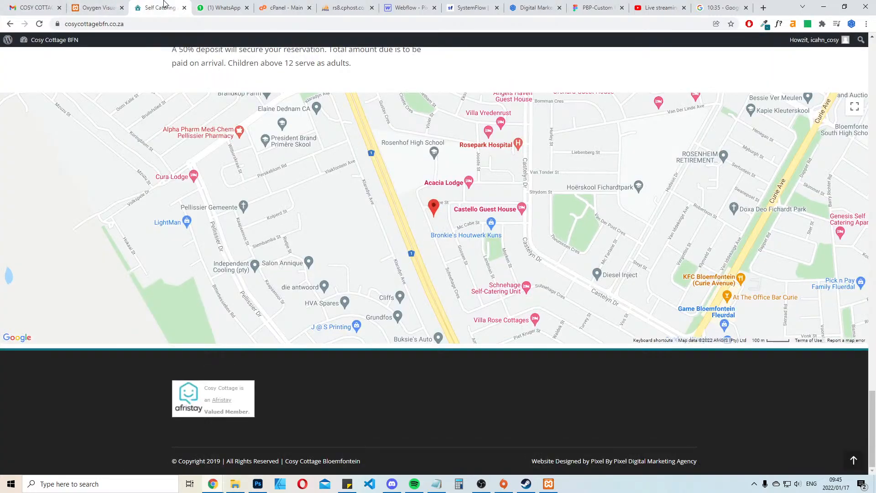
pyautogui.click(98, 7)
# Examine the Atomic contact section designs for one that suits the footer area
pyautogui.moveTo(80, 169)
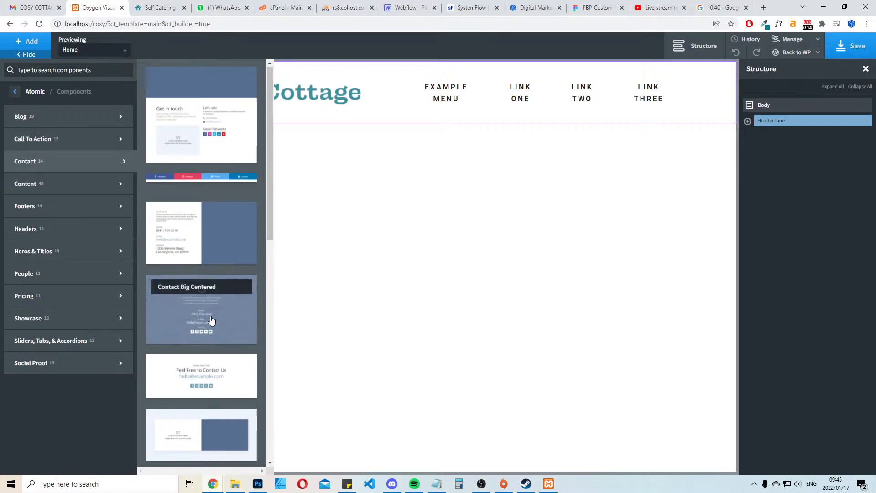
pyautogui.scroll(-6, 201, 319)
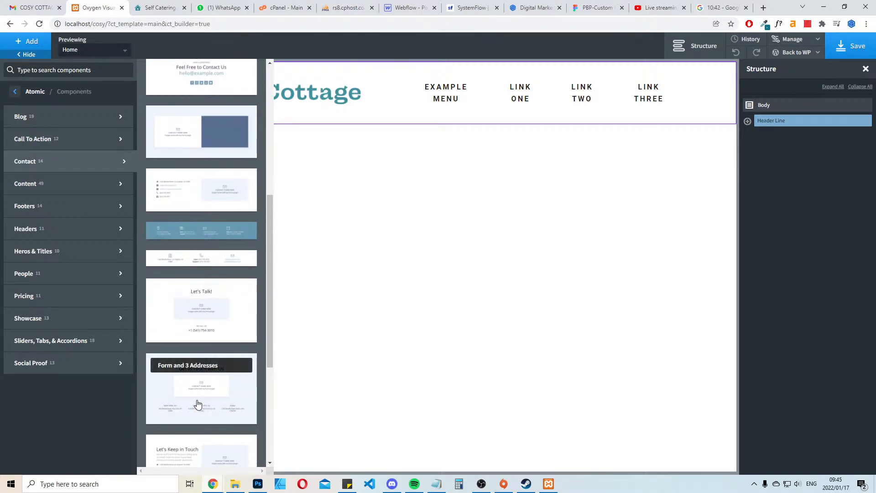
pyautogui.scroll(6, 197, 404)
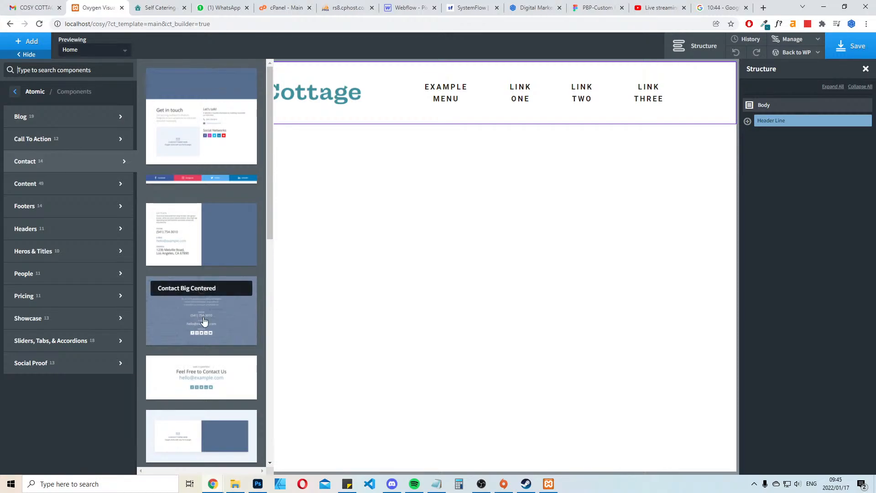
pyautogui.scroll(-5, 203, 301)
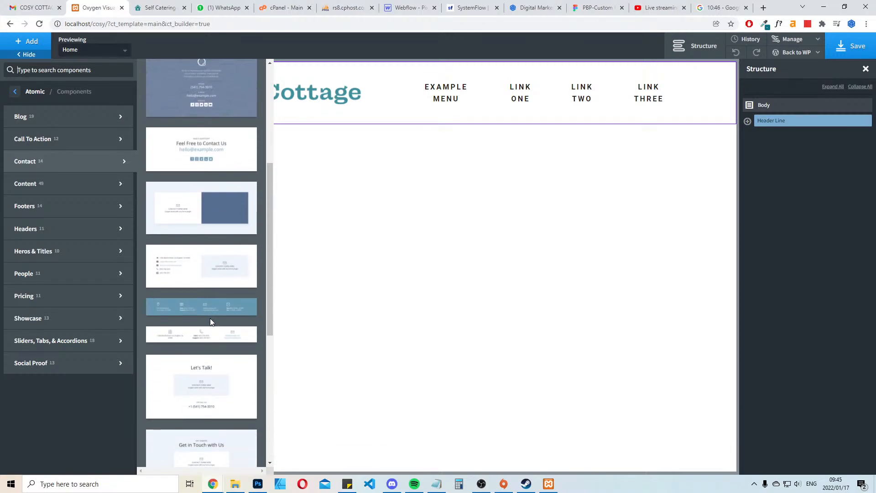
pyautogui.scroll(-2, 210, 319)
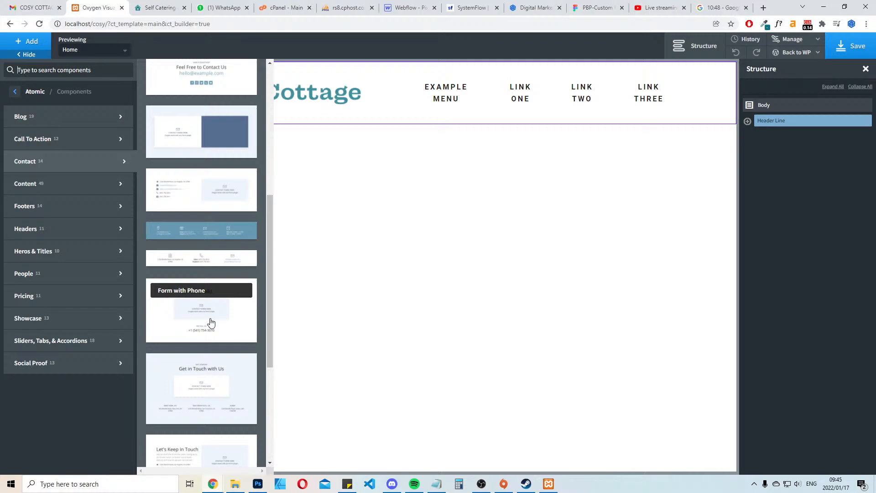
pyautogui.scroll(-5, 211, 323)
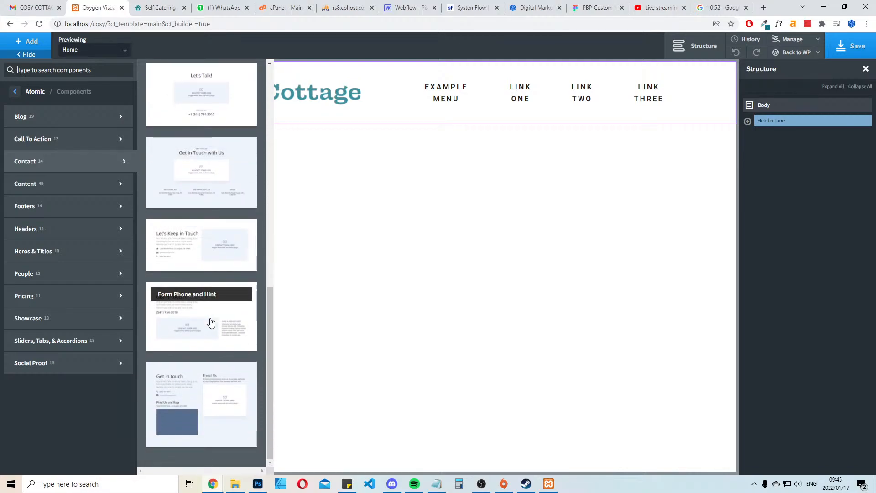
pyautogui.click(43, 187)
# Add the Centerd Footer with Map component from the Atomic footers below the header
pyautogui.click(43, 208)
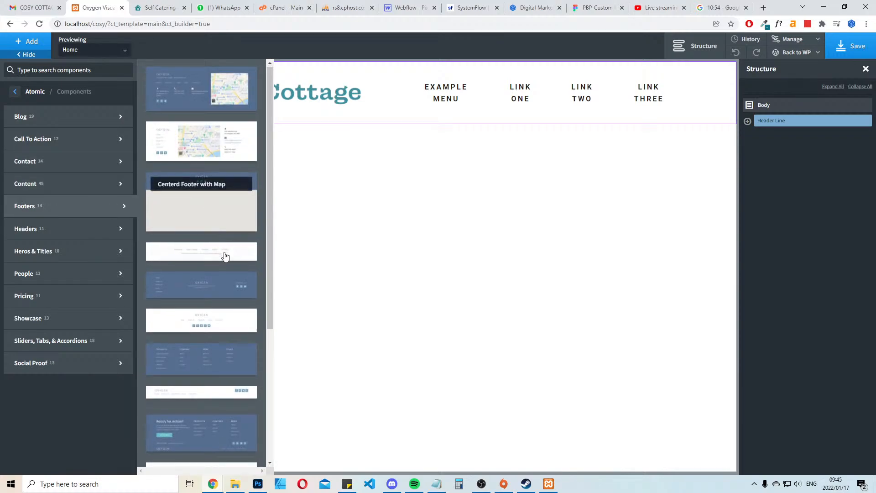
pyautogui.scroll(-2, 217, 232)
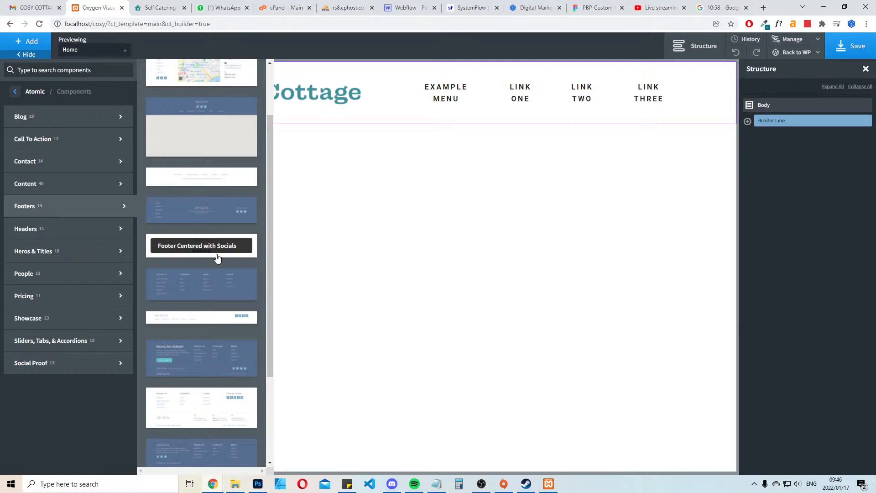
pyautogui.scroll(-3, 217, 258)
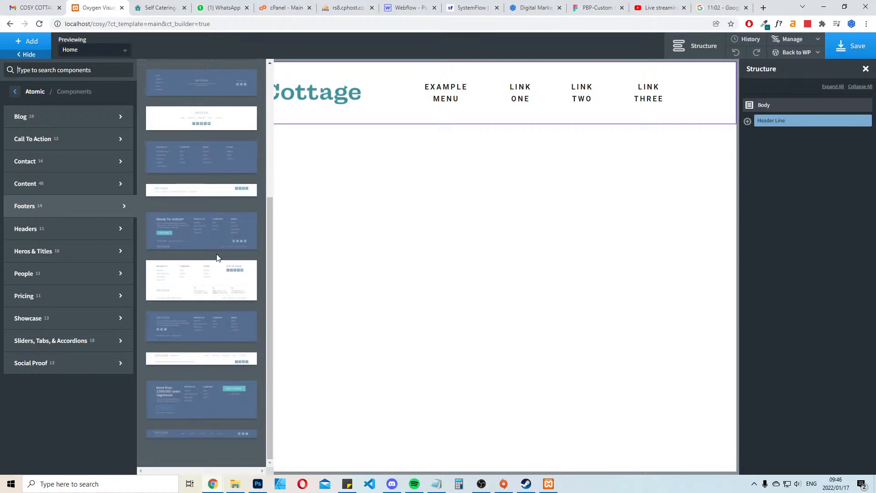
pyautogui.scroll(3, 217, 258)
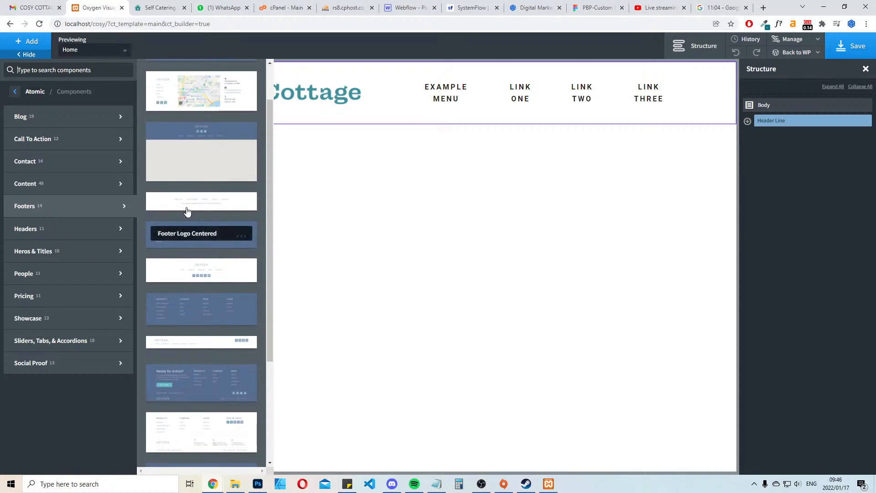
pyautogui.click(209, 163)
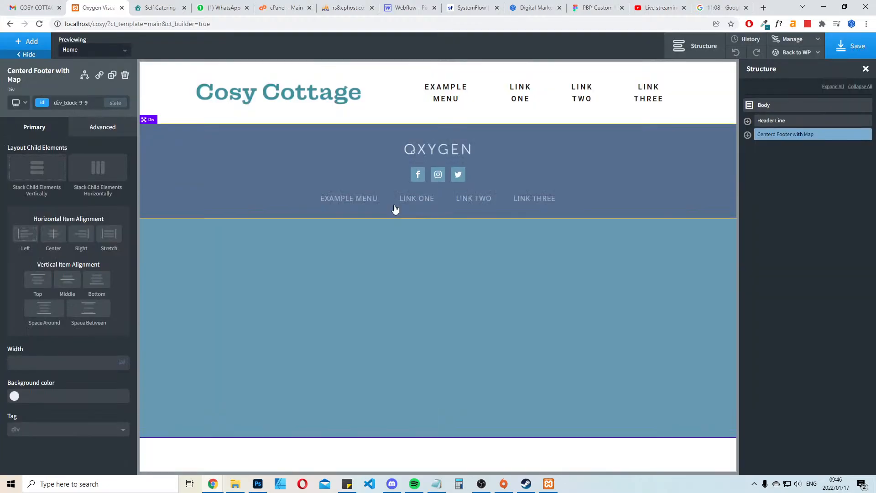
# Delete the Google map and the social icons from the new footer
pyautogui.click(389, 330)
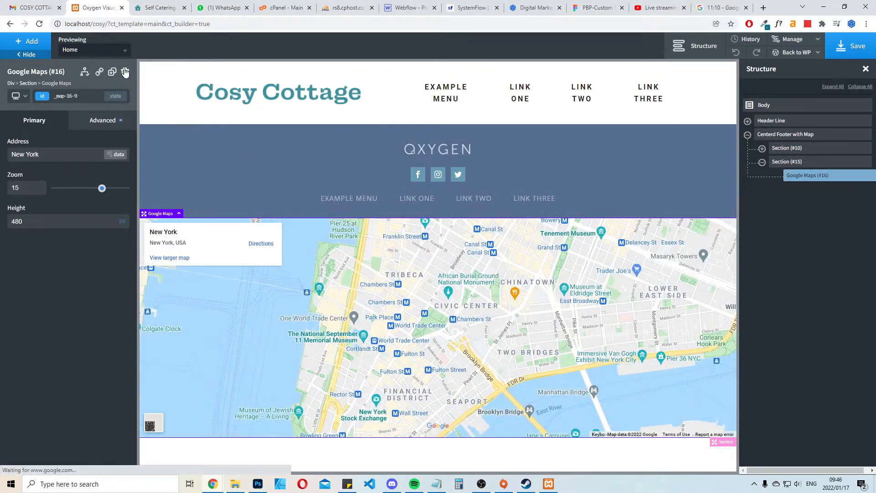
pyautogui.press('Delete')
pyautogui.click(327, 152)
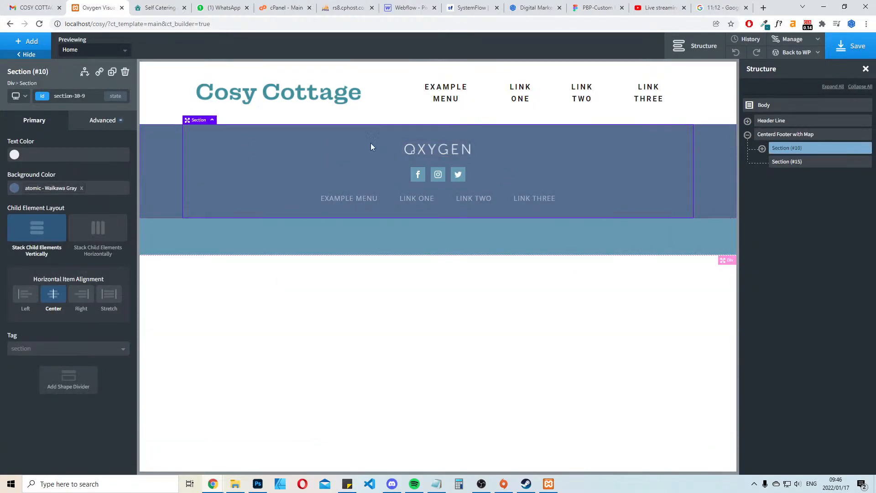
pyautogui.click(421, 178)
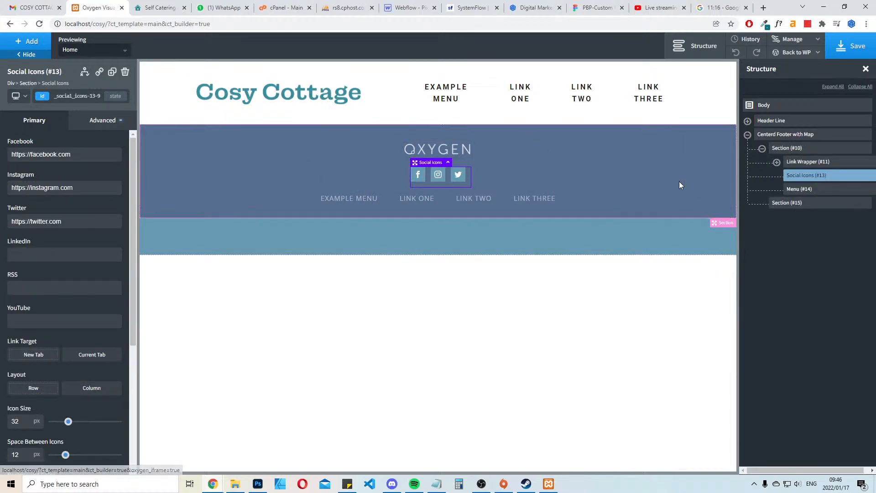
pyautogui.click(126, 71)
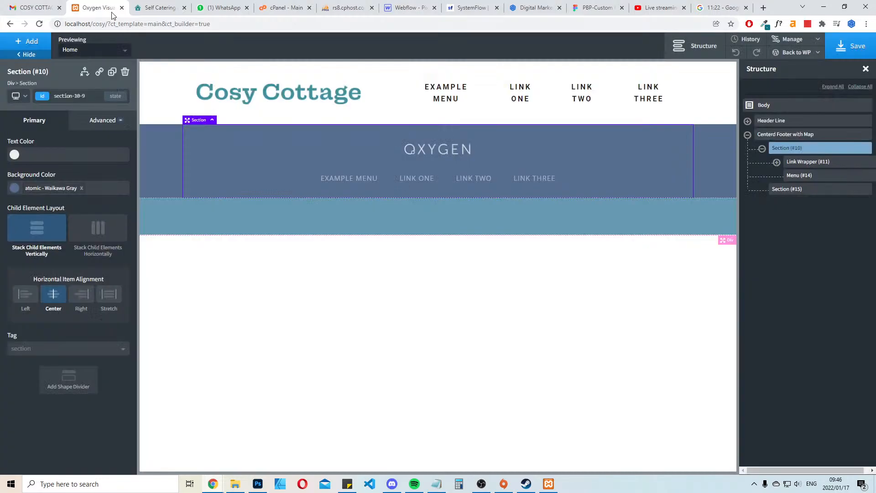
# Inspect the HTML of the Afristay member badge in the live site's footer
pyautogui.click(157, 8)
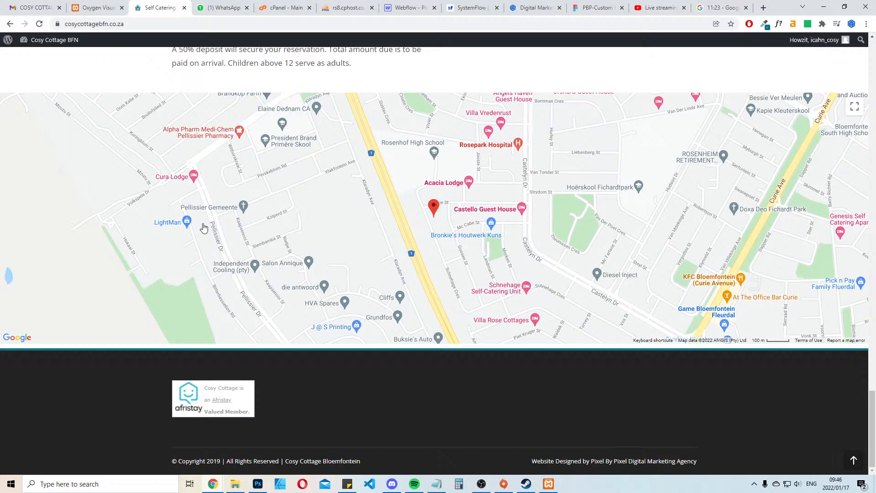
pyautogui.rightClick(224, 395)
pyautogui.click(297, 382)
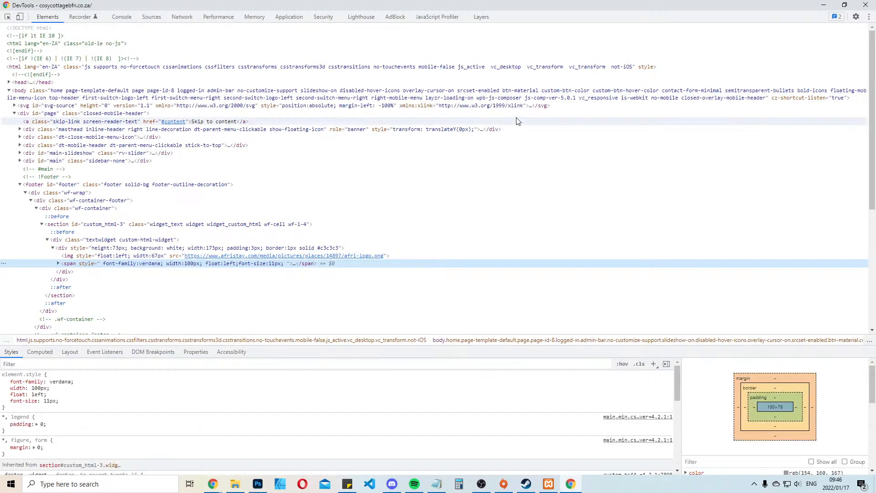
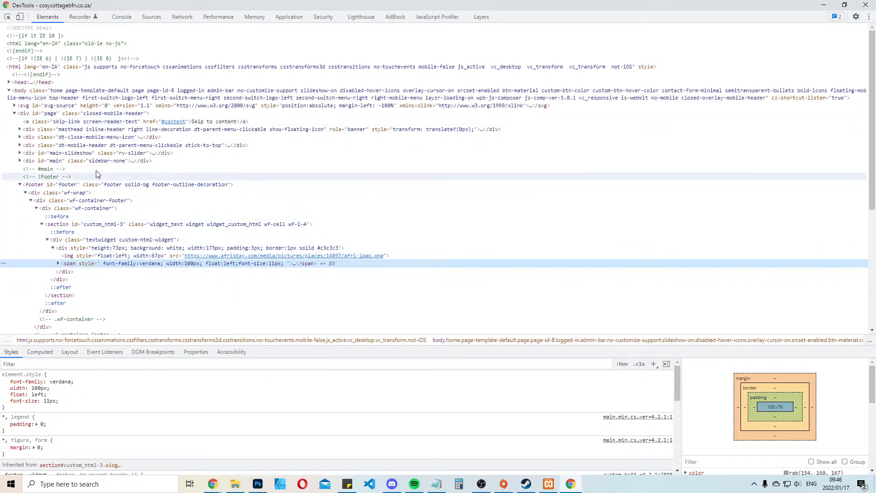
# Leave the code inspector and review the map and footer area of the live Cosy Cottage page
pyautogui.click(826, 5)
pyautogui.scroll(8, 323, 207)
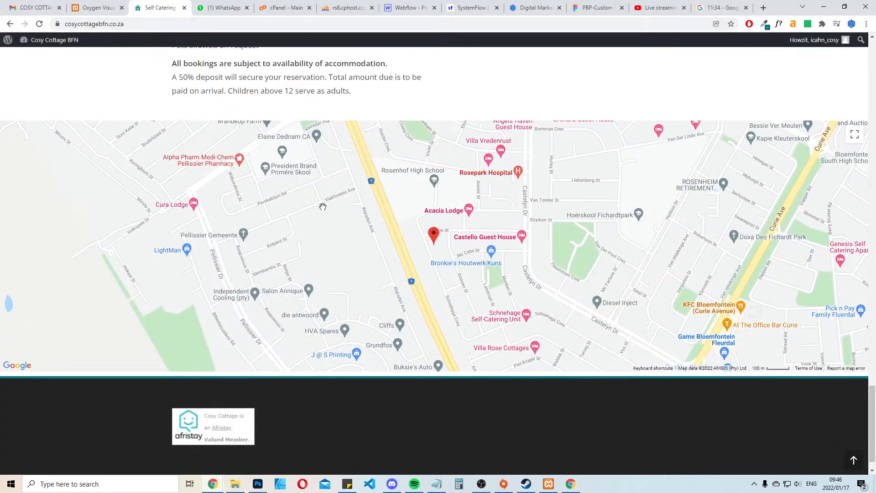
pyautogui.scroll(4, 323, 206)
pyautogui.scroll(-12, 366, 266)
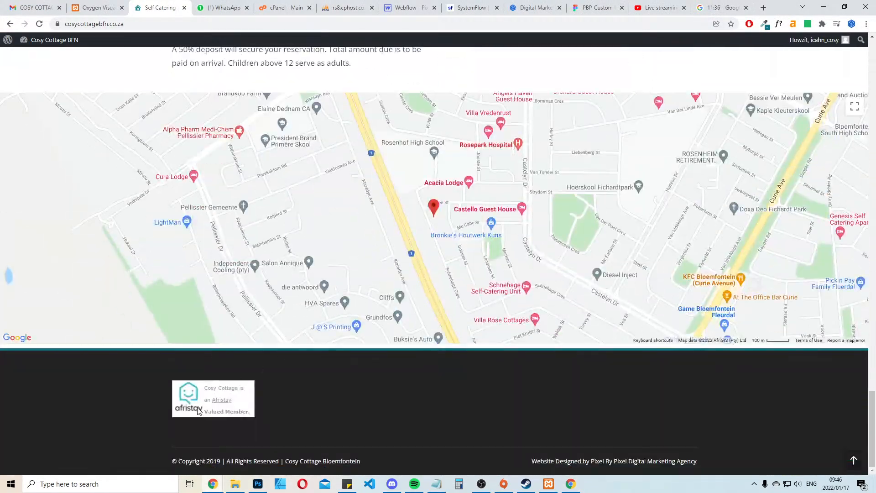
# Return to the Oxygen builder and delete the empty light-blue section beneath the footer's menu section
pyautogui.click(95, 7)
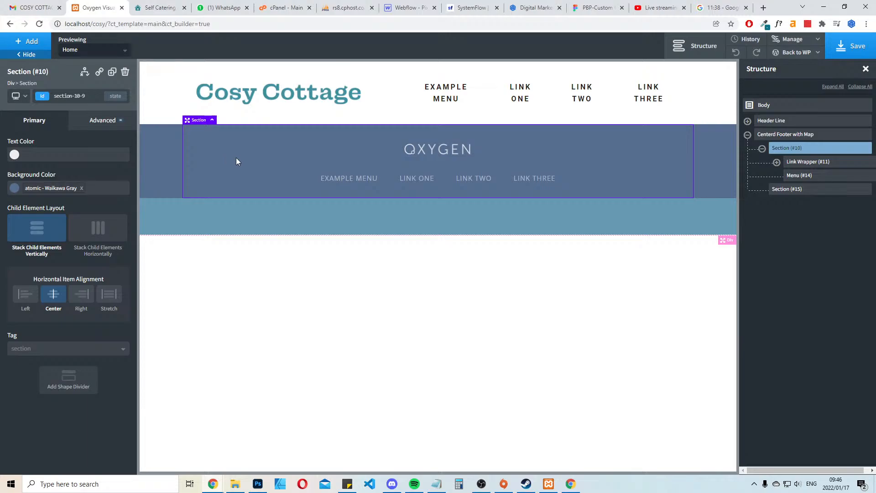
pyautogui.click(429, 228)
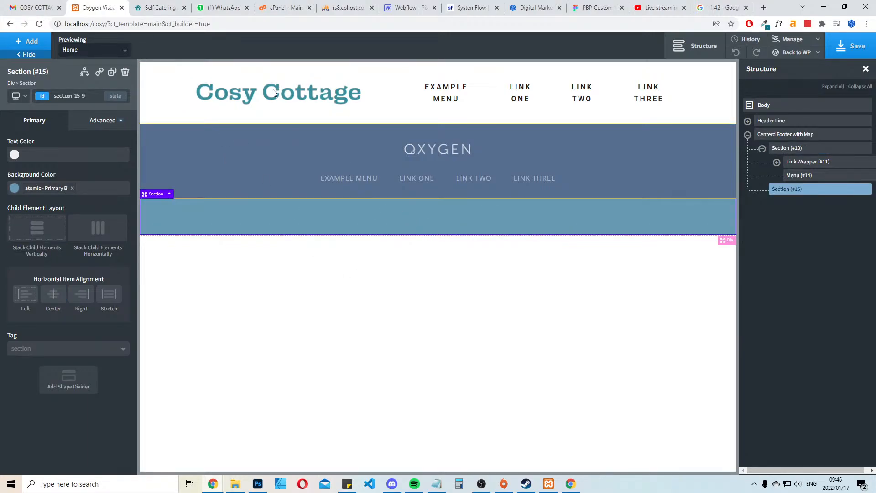
pyautogui.click(125, 72)
# Add an Inner Content element between the header and the footer of the template
pyautogui.click(221, 161)
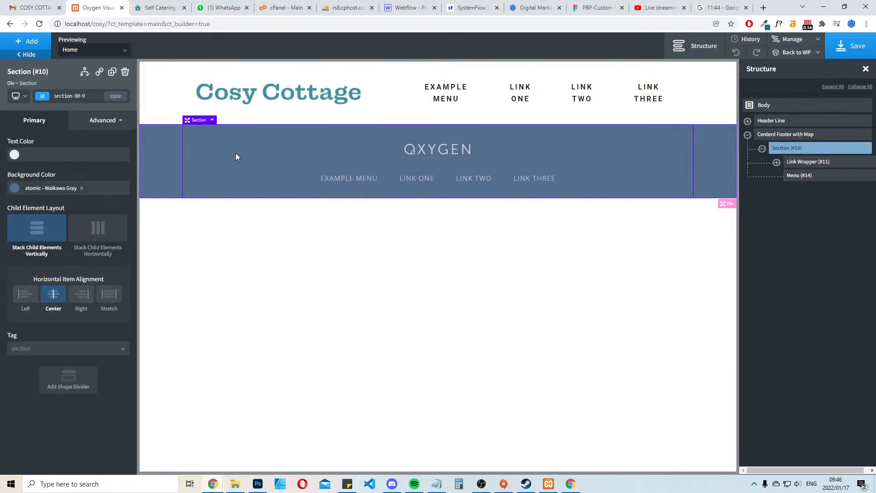
pyautogui.click(149, 91)
pyautogui.click(32, 42)
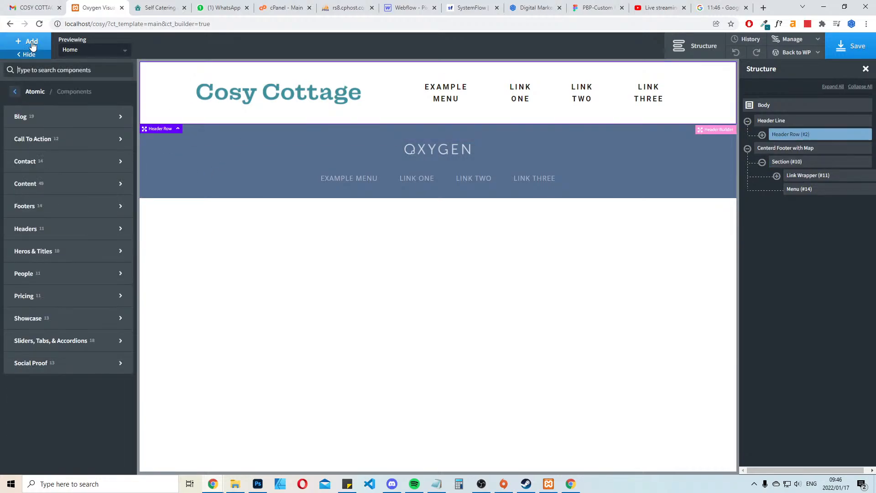
pyautogui.write('inn')
pyautogui.click(58, 98)
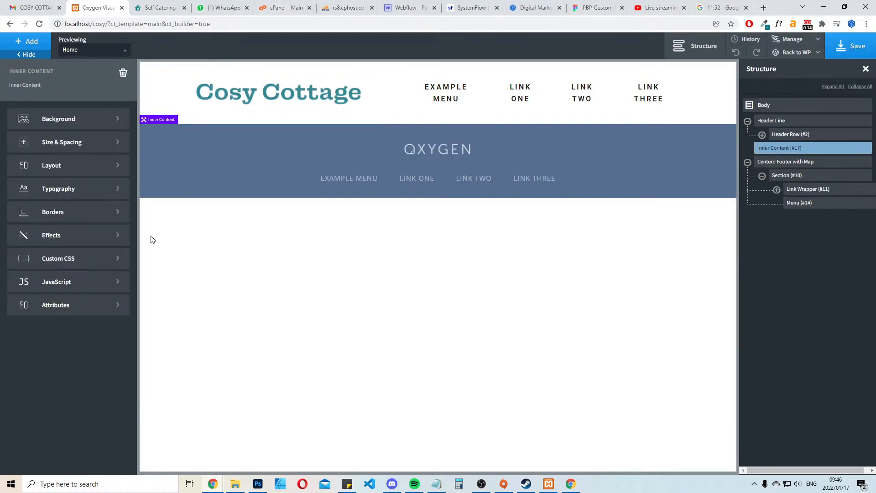
# Check the music playback in Spotify and return to the Oxygen builder
pyautogui.click(414, 484)
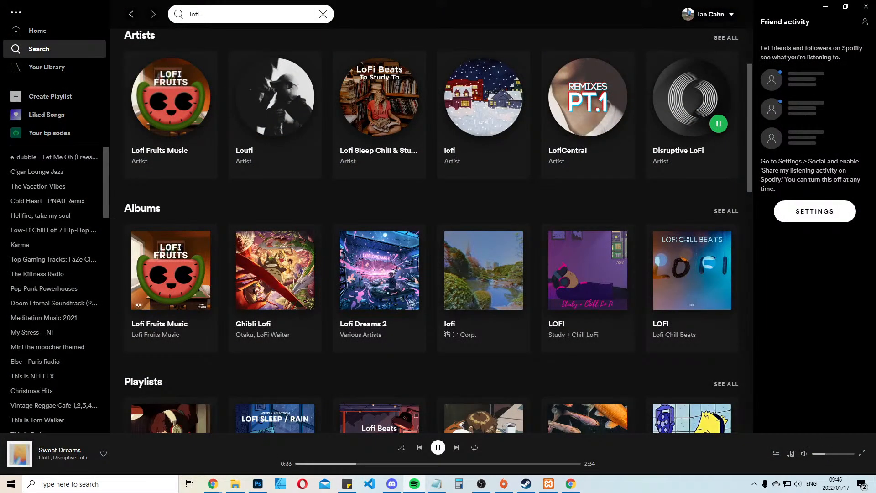
pyautogui.click(826, 7)
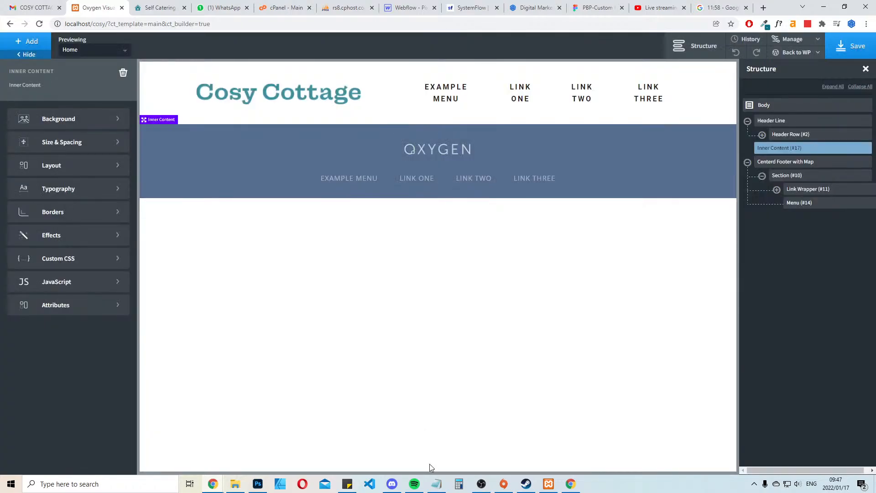
pyautogui.click(415, 484)
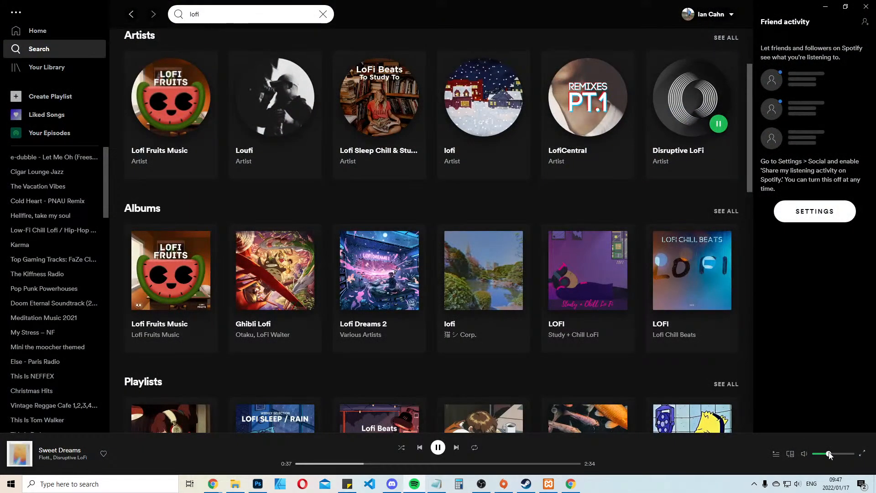
pyautogui.click(826, 7)
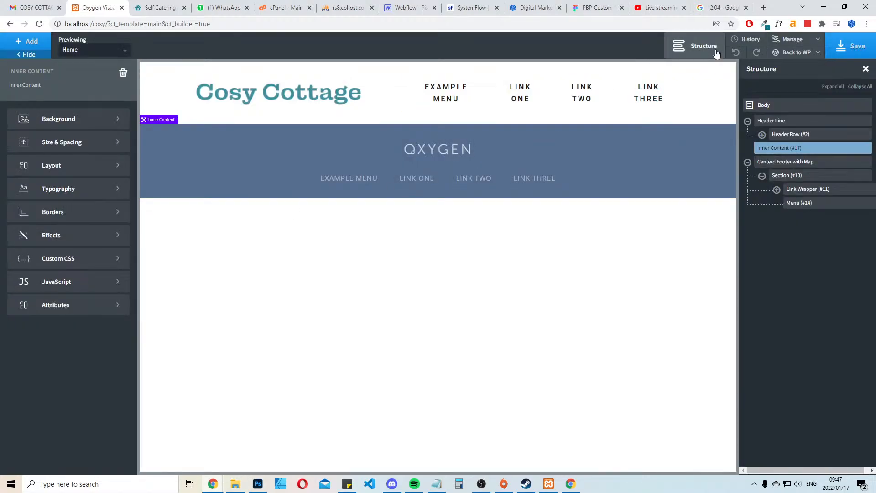
# Set the footer section's background color to the global color Black
pyautogui.click(227, 185)
pyautogui.click(14, 188)
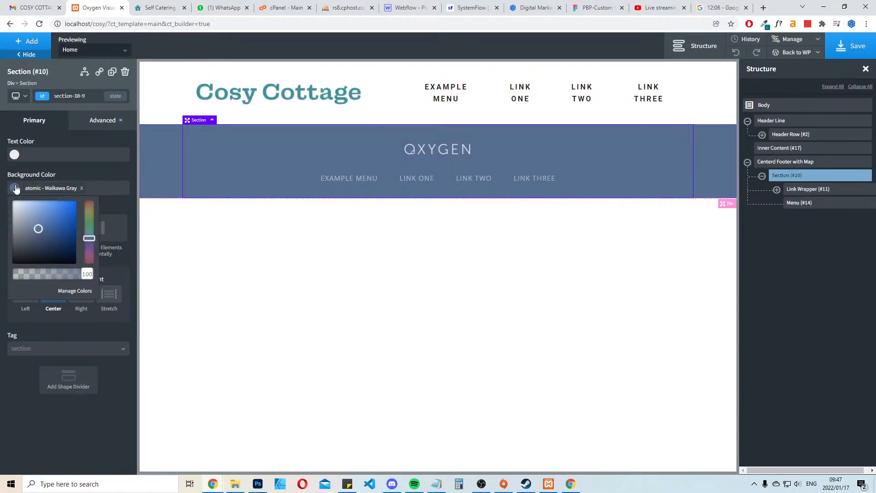
pyautogui.click(41, 303)
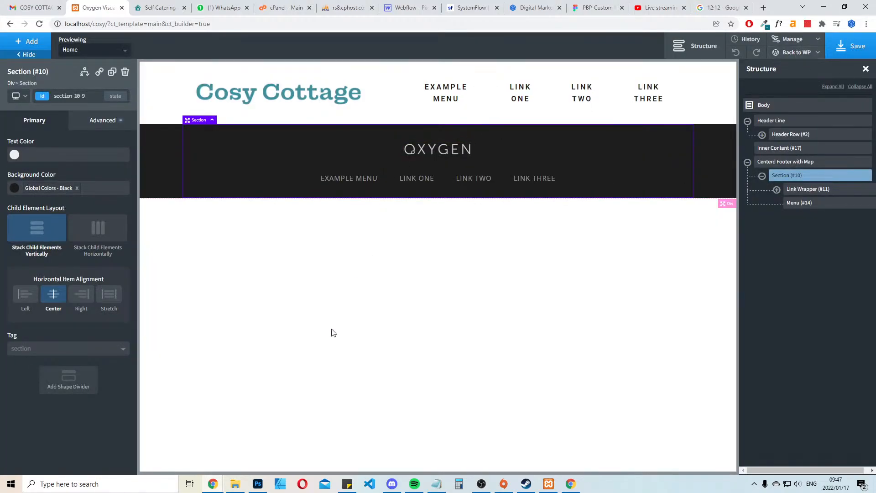
# Switch to Photoshop and close both open documents without saving them
pyautogui.click(258, 484)
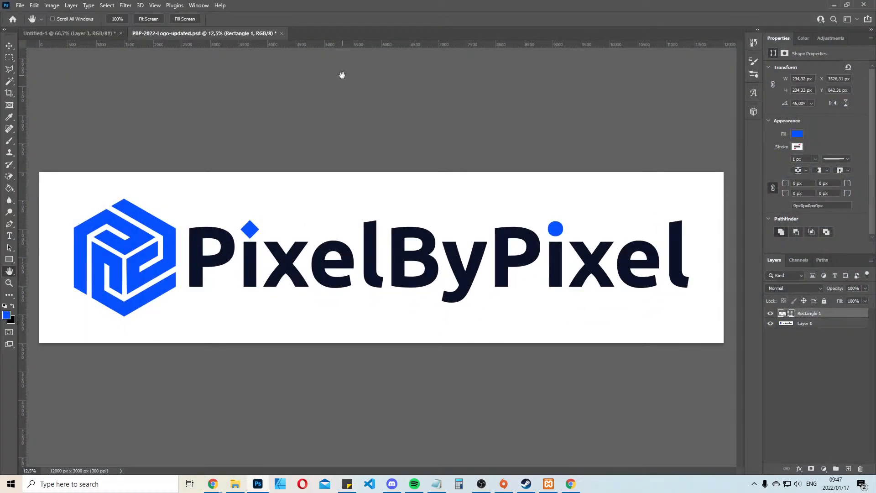
pyautogui.hotkey('ctrl', 'w')
pyautogui.press('n')
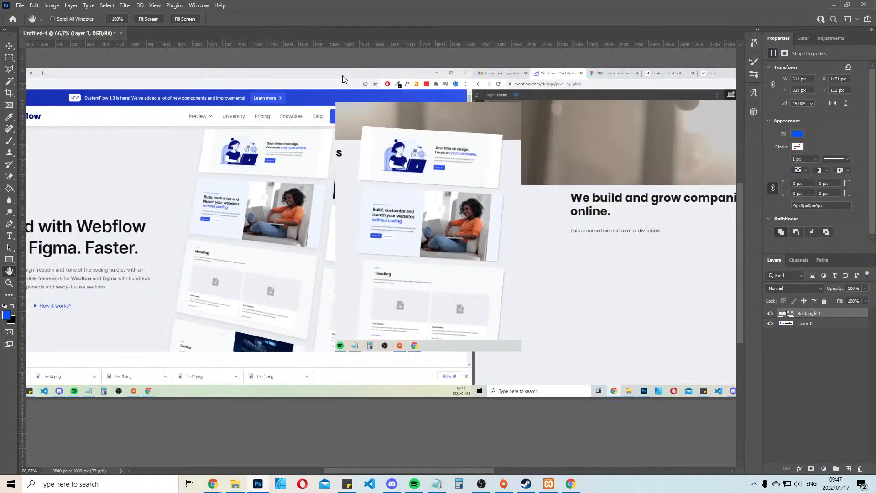
pyautogui.hotkey('ctrl', 'w')
pyautogui.press('n')
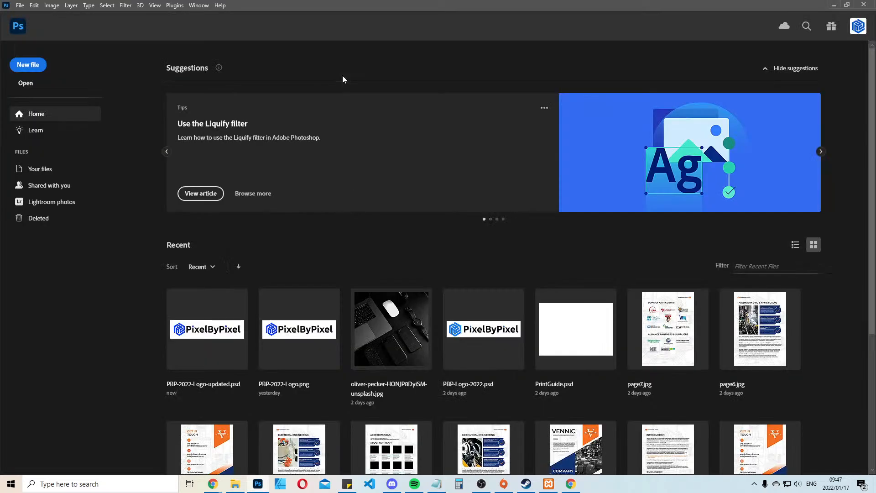
# Open logo-2.png from the cosy folder on the Work and Clients (D:) drive
pyautogui.hotkey('ctrl', 'o')
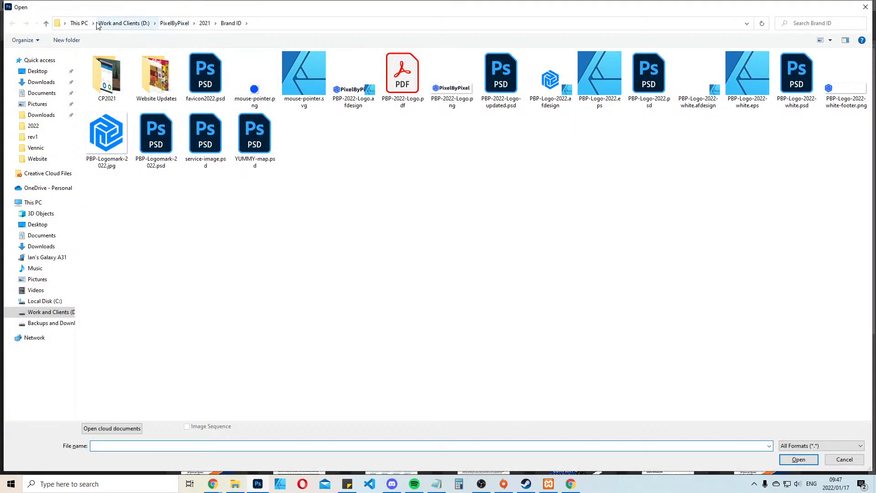
pyautogui.click(123, 22)
pyautogui.scroll(-6, 323, 194)
pyautogui.click(427, 266)
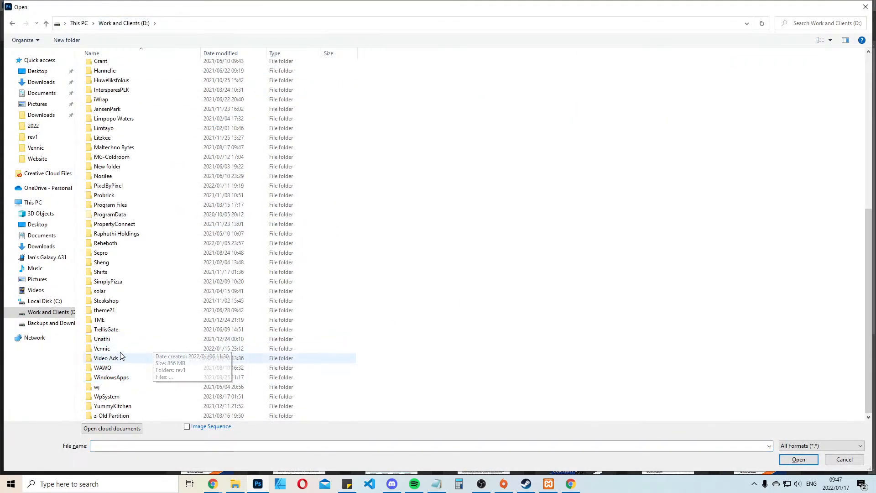
pyautogui.scroll(1, 214, 242)
pyautogui.scroll(8, 213, 251)
pyautogui.click(212, 257)
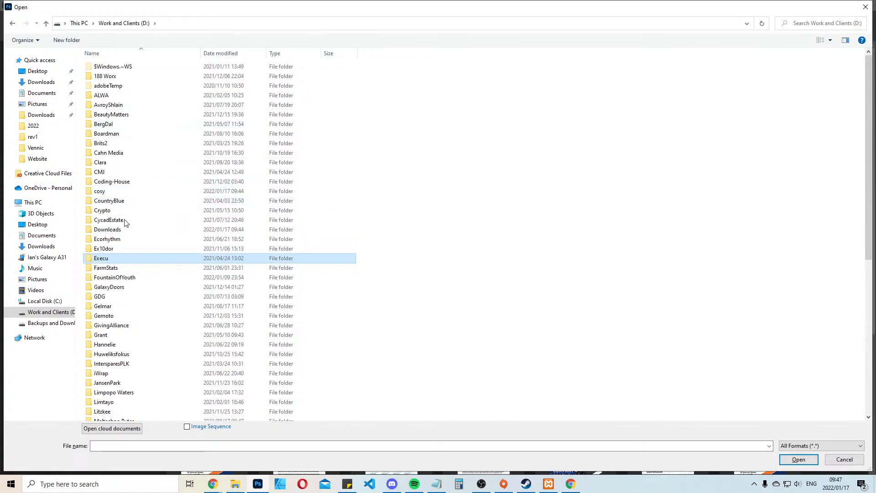
pyautogui.doubleClick(103, 191)
pyautogui.click(121, 101)
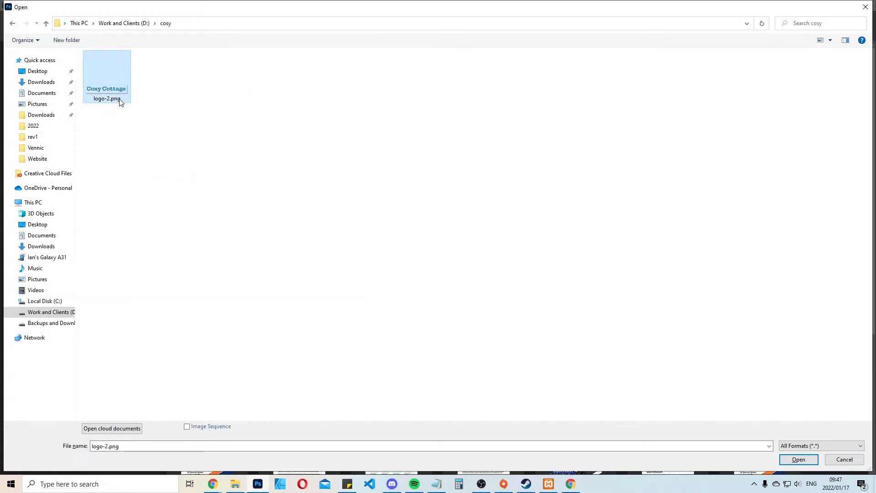
pyautogui.doubleClick(122, 101)
# Apply a white (#ffffff) Color Overlay effect to the Cosy Cottage logo layer
pyautogui.click(799, 469)
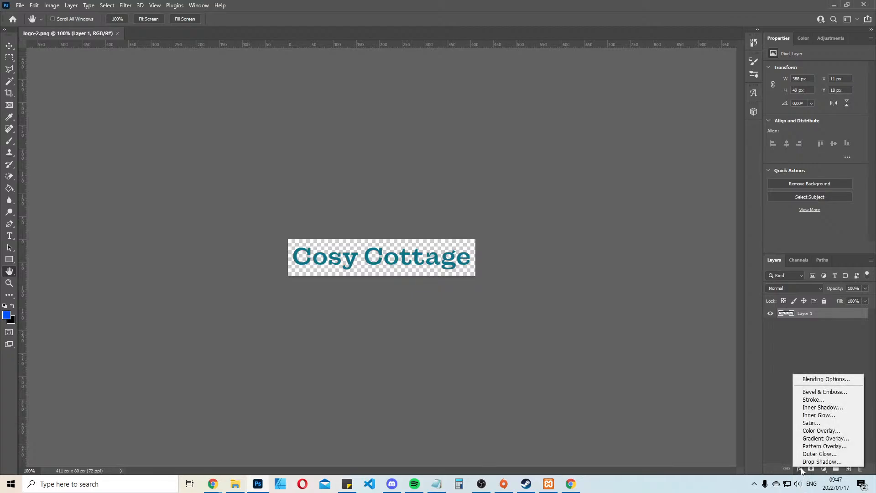
pyautogui.click(822, 422)
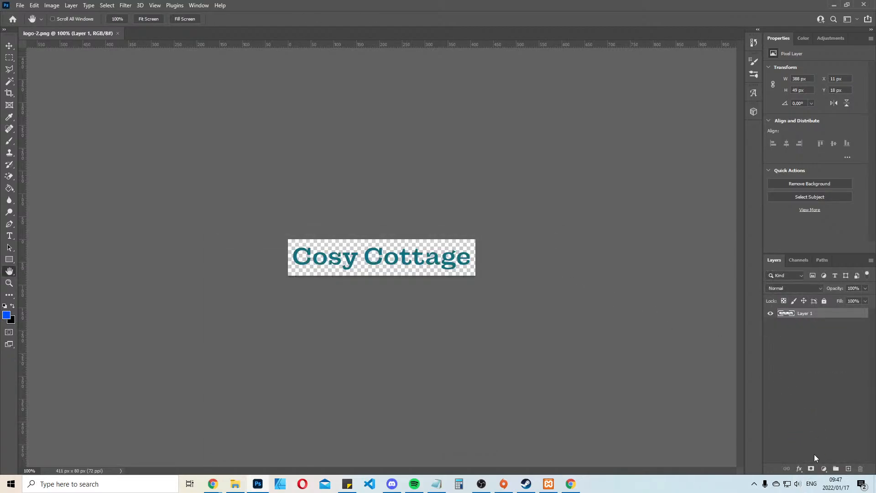
pyautogui.click(799, 469)
pyautogui.click(821, 428)
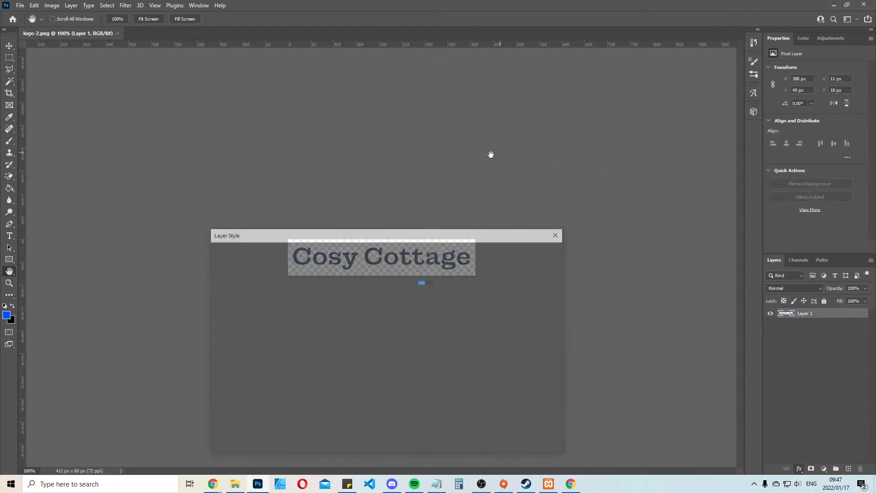
pyautogui.click(425, 272)
pyautogui.write('ffffff')
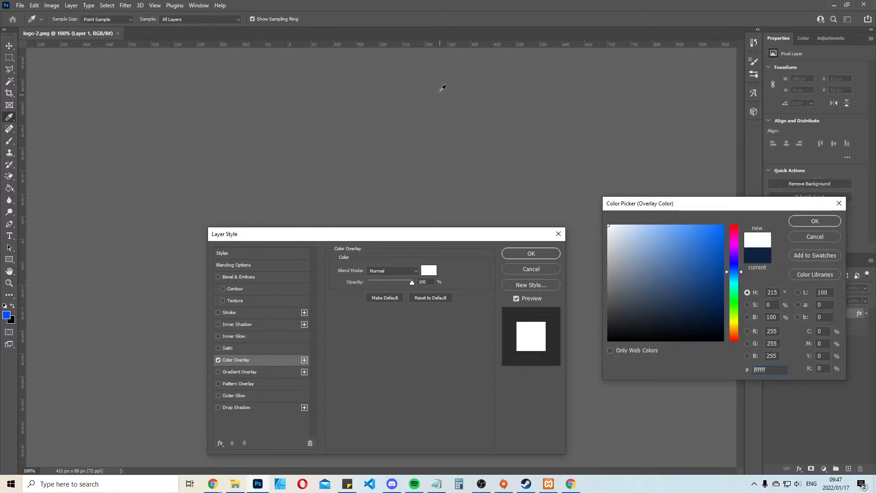
pyautogui.press('Return')
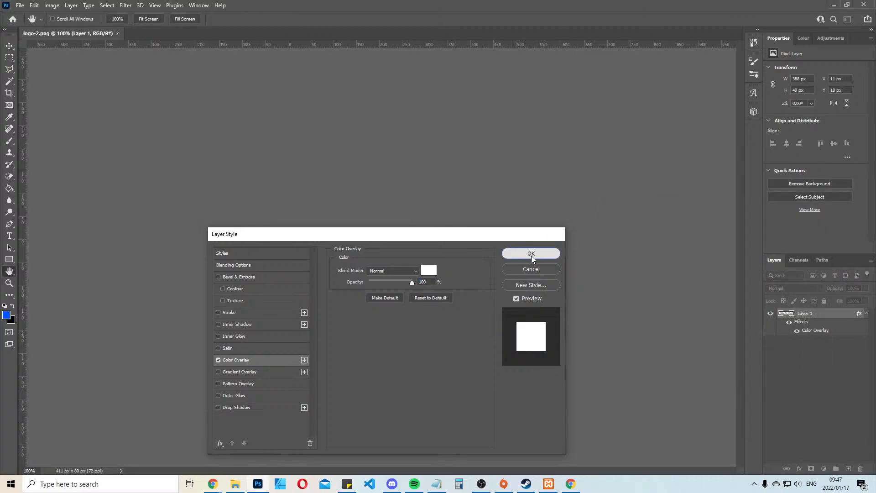
pyautogui.click(532, 253)
# Export the logo for web as a JPEG named cosy-cottage-footer-logo in the cosy folder on the D: drive
pyautogui.hotkey('ctrl', 'alt', 'shift', 's')
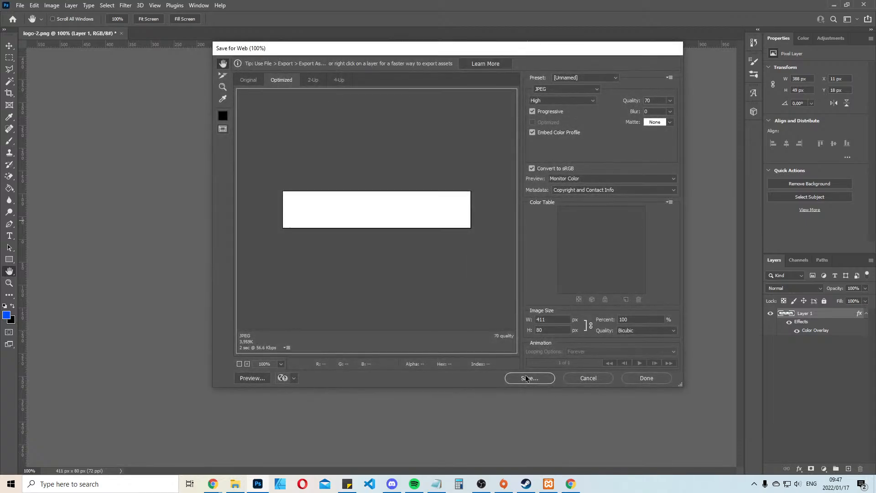
pyautogui.click(534, 378)
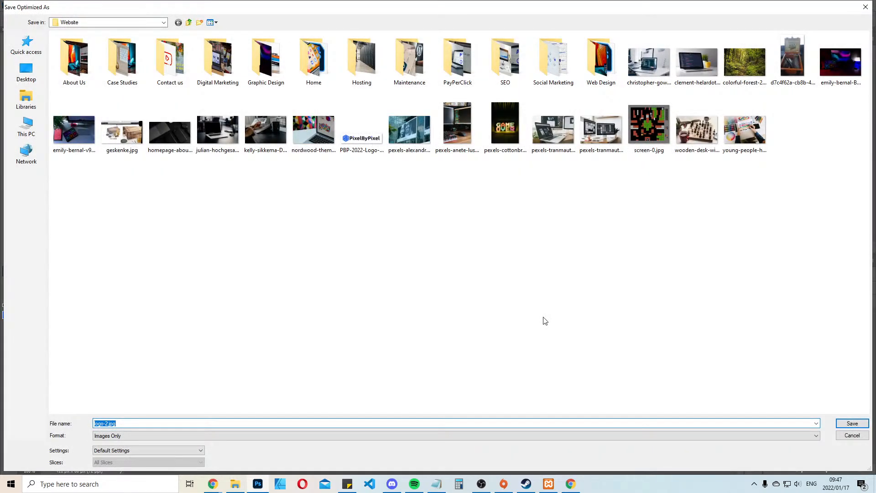
pyautogui.click(189, 22)
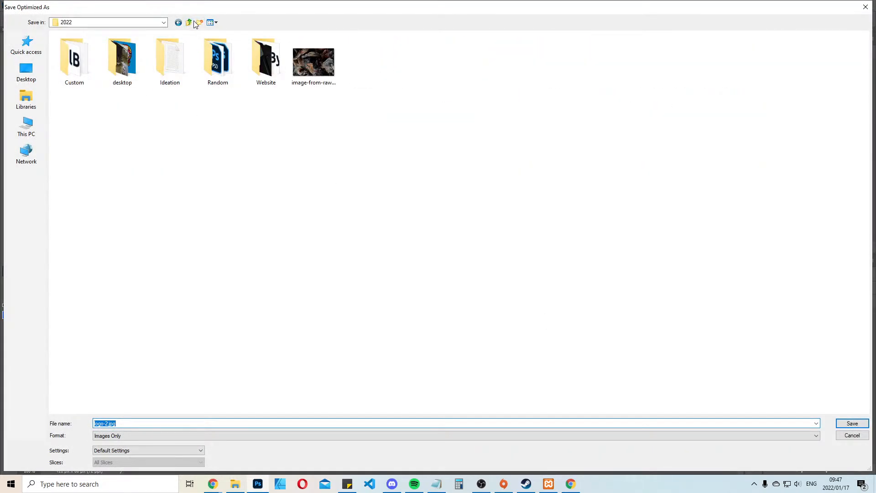
pyautogui.click(188, 22)
pyautogui.click(188, 23)
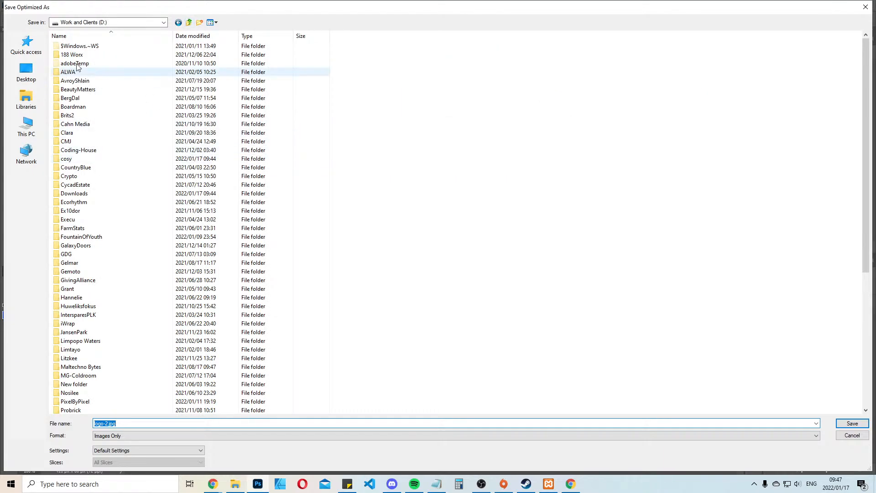
pyautogui.doubleClick(76, 160)
pyautogui.click(135, 420)
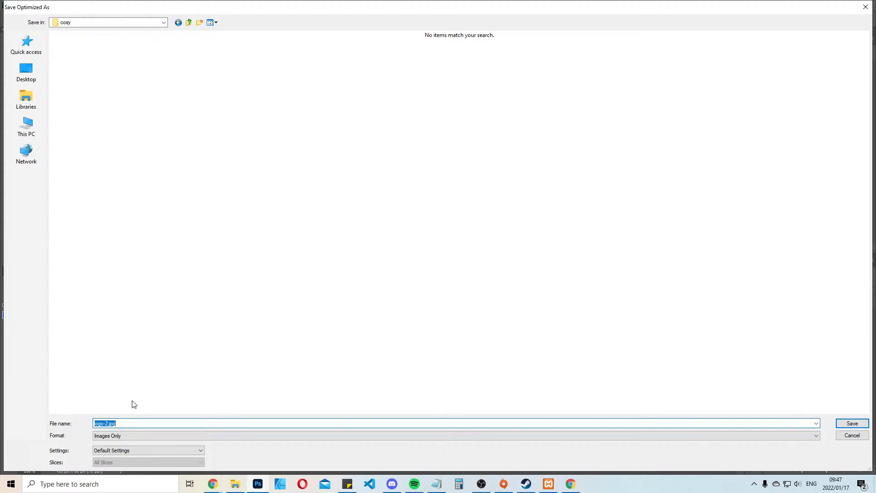
pyautogui.write('cosy-cottage-footer-lo')
pyautogui.press('Return')
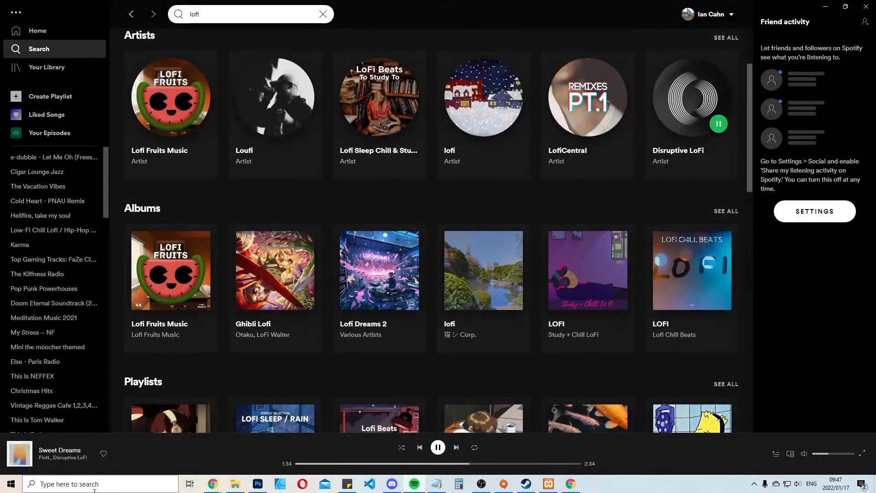
# Switch to the Oxygen builder in Chrome, upload cosy-cottage-footer-logo.jpg and use it as the footer's logo image
pyautogui.click(189, 483)
pyautogui.click(301, 228)
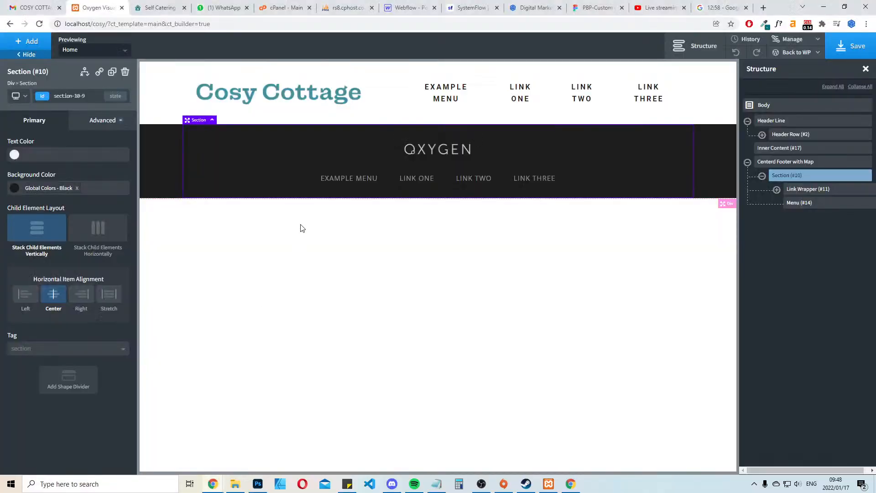
pyautogui.click(428, 151)
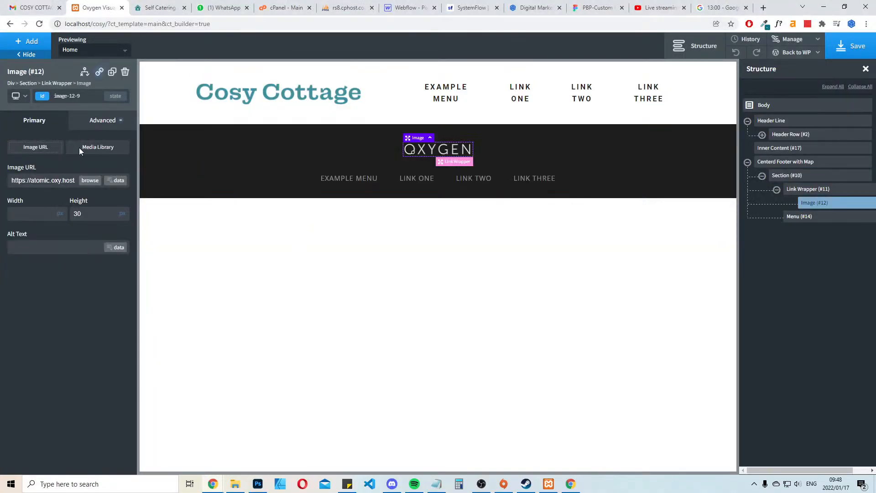
pyautogui.click(90, 181)
pyautogui.click(39, 81)
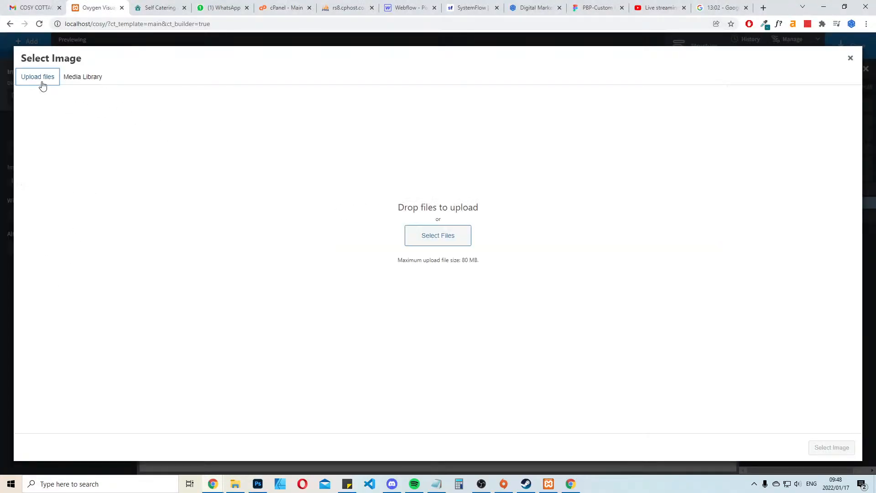
pyautogui.click(452, 242)
pyautogui.doubleClick(106, 93)
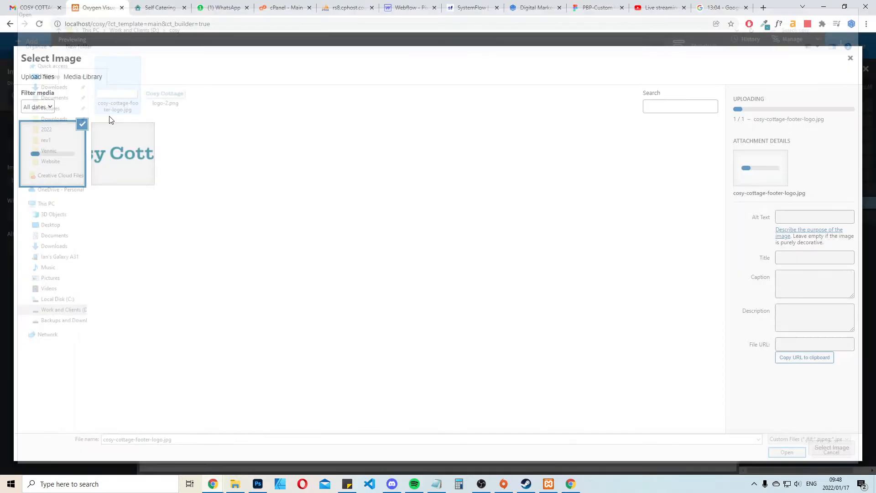
pyautogui.click(848, 448)
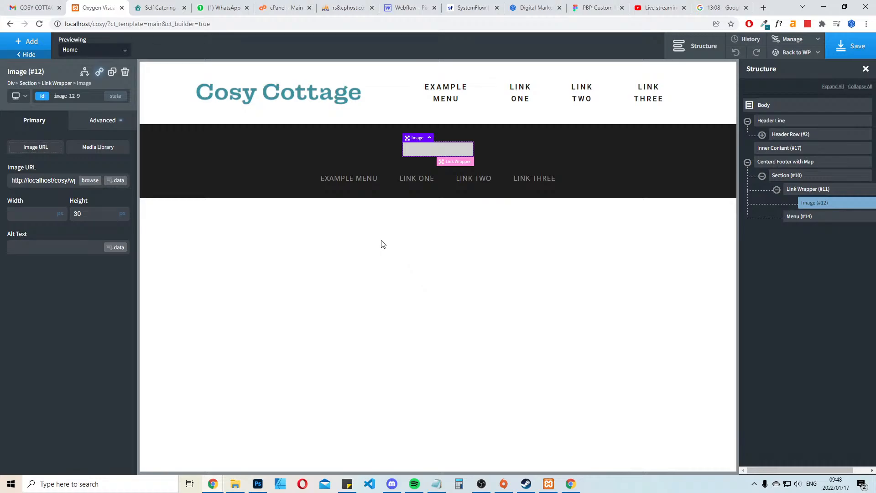
# Clear the footer logo's height and select cosy-cottage-footer-logo.jpg in the media library
pyautogui.press('BackSpace')
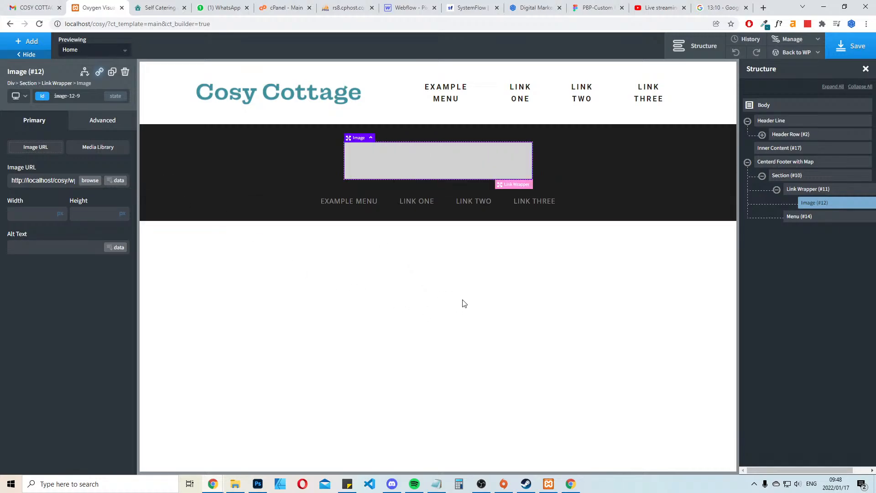
pyautogui.click(89, 181)
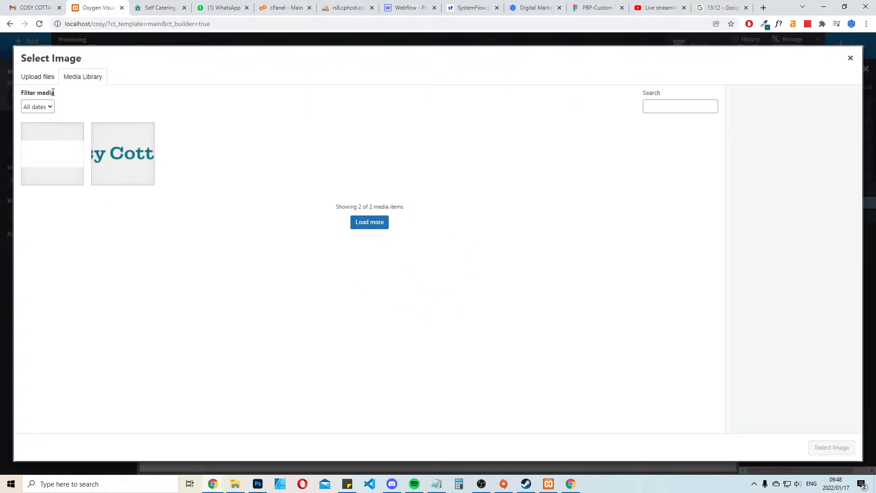
pyautogui.click(38, 149)
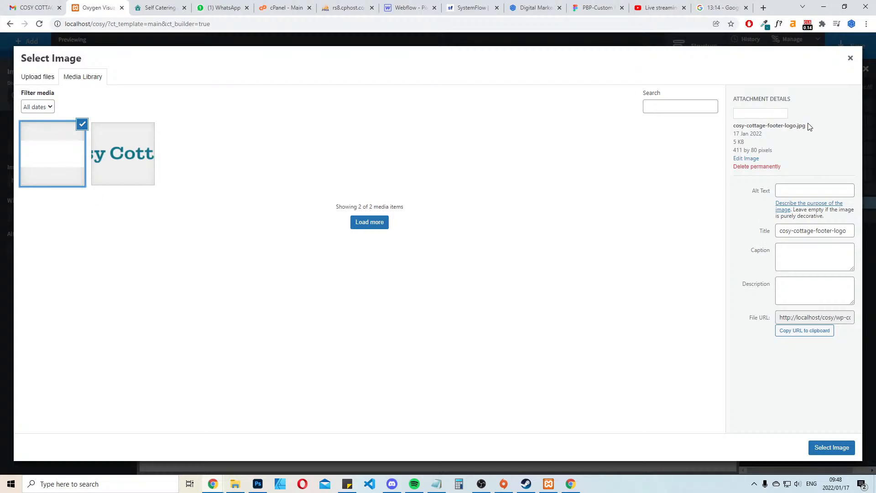
# Switch to Photoshop and set the logo's Save for Web format to PNG-24
pyautogui.click(257, 483)
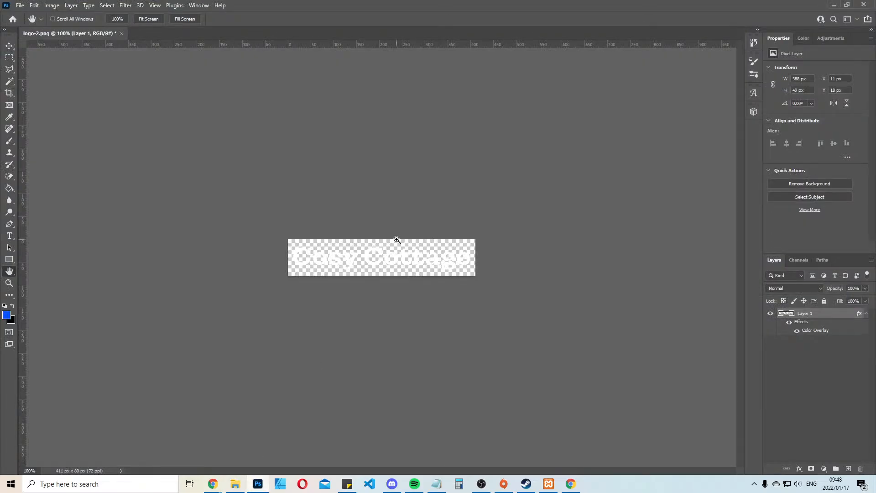
pyautogui.hotkey('ctrl', 'alt', 'shift', 's')
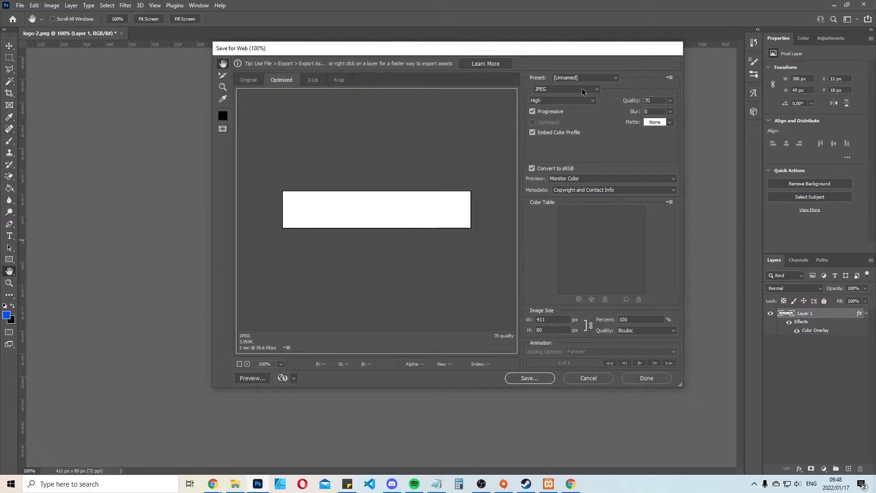
pyautogui.click(578, 89)
pyautogui.click(555, 123)
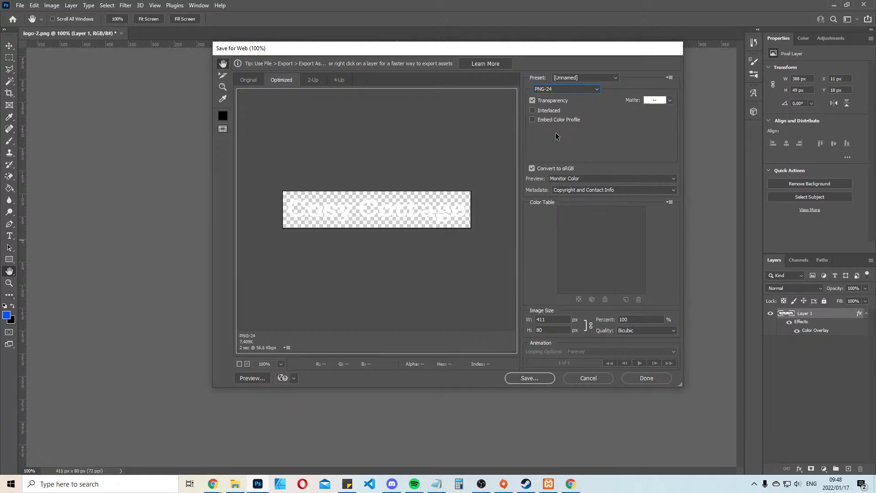
# Save the optimized PNG logo as cosy-cottage-footer-logo in the cosy folder
pyautogui.click(537, 378)
pyautogui.click(82, 95)
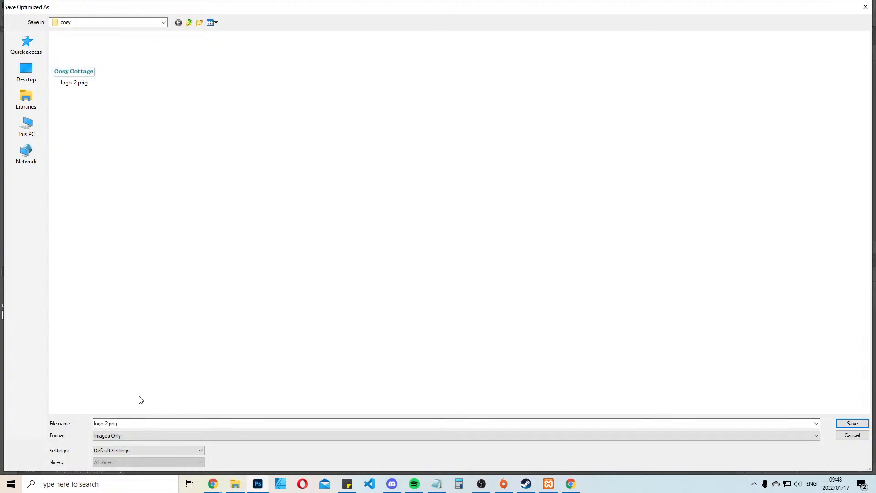
pyautogui.click(141, 424)
pyautogui.write('cosy-')
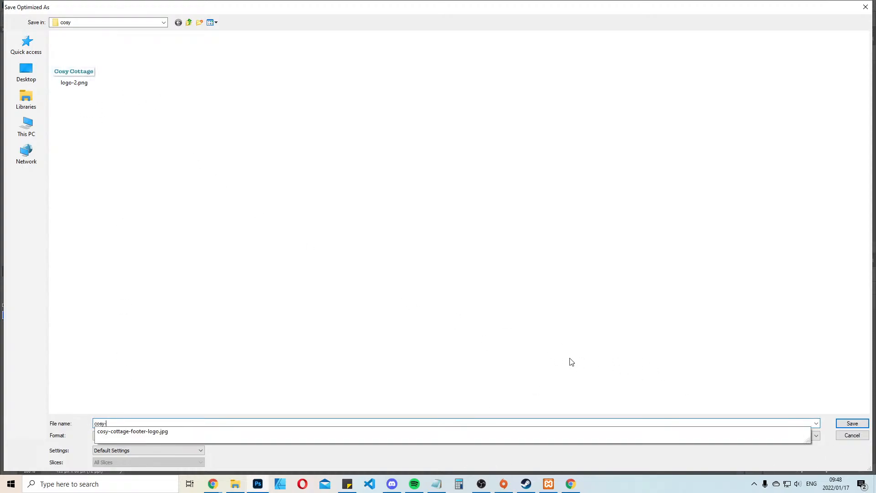
pyautogui.press('Down')
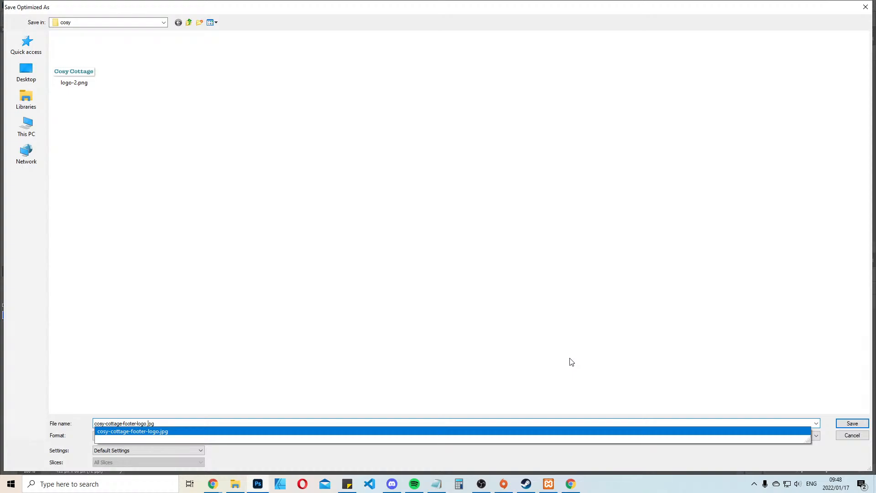
pyautogui.press('Delete')
pyautogui.press('Delete')
pyautogui.press('Delete')
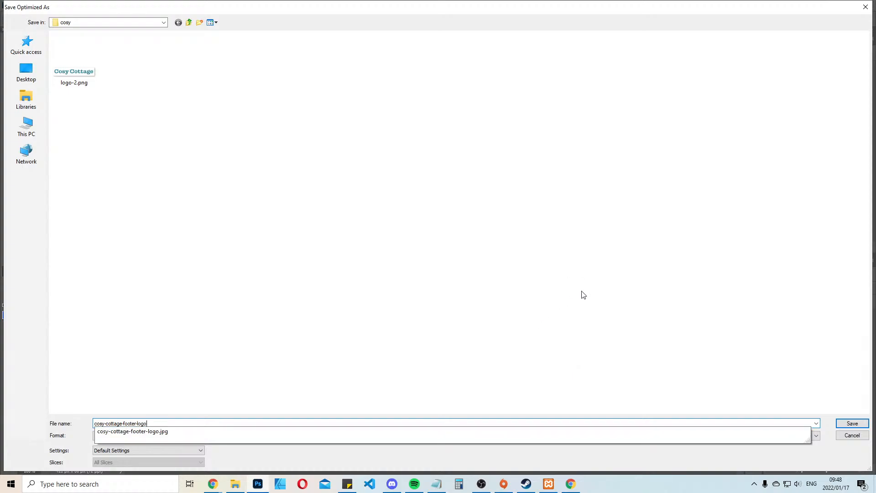
pyautogui.press('Return')
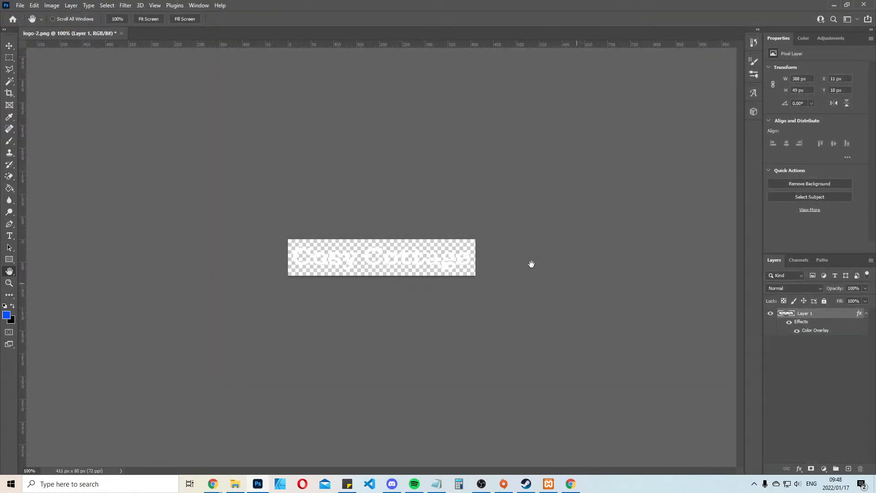
# Switch back to the Oxygen builder in Chrome and permanently delete cosy-cottage-footer-logo.jpg from the media library
pyautogui.moveTo(214, 491)
pyautogui.click(172, 452)
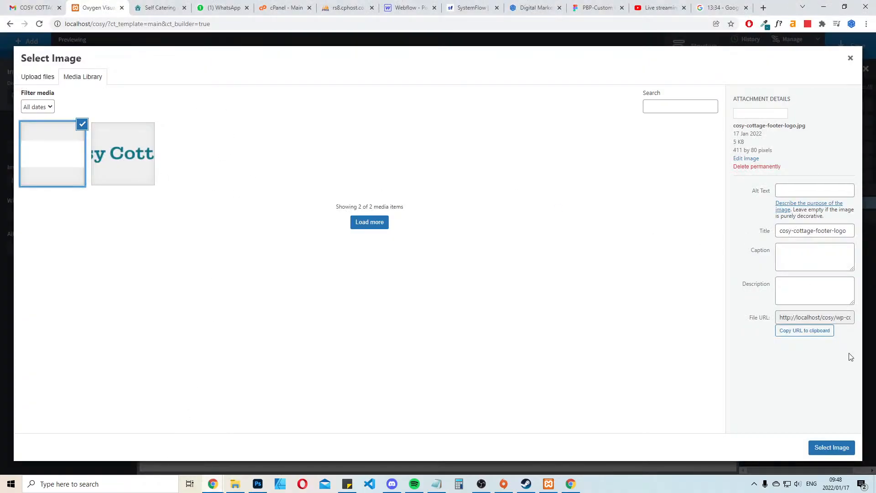
pyautogui.click(767, 167)
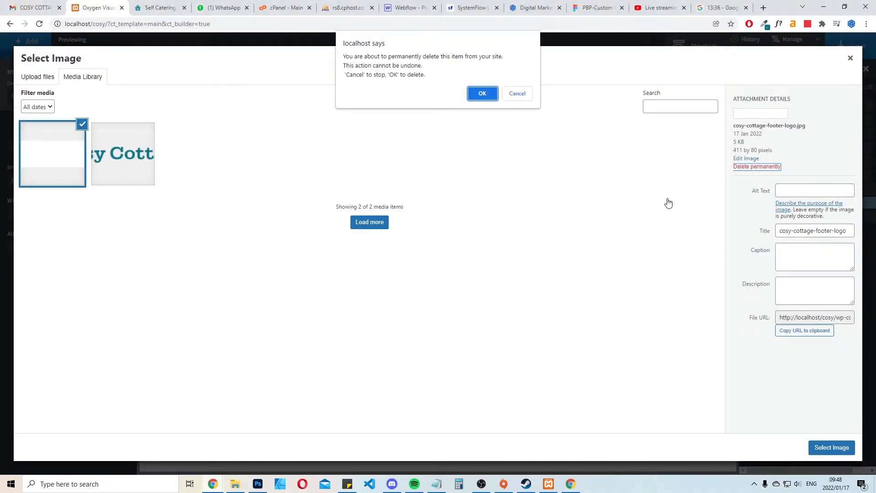
pyautogui.click(482, 94)
# Upload cosy-cottage-footer-logo.png from the cosy folder and use it as the footer's logo image
pyautogui.click(40, 78)
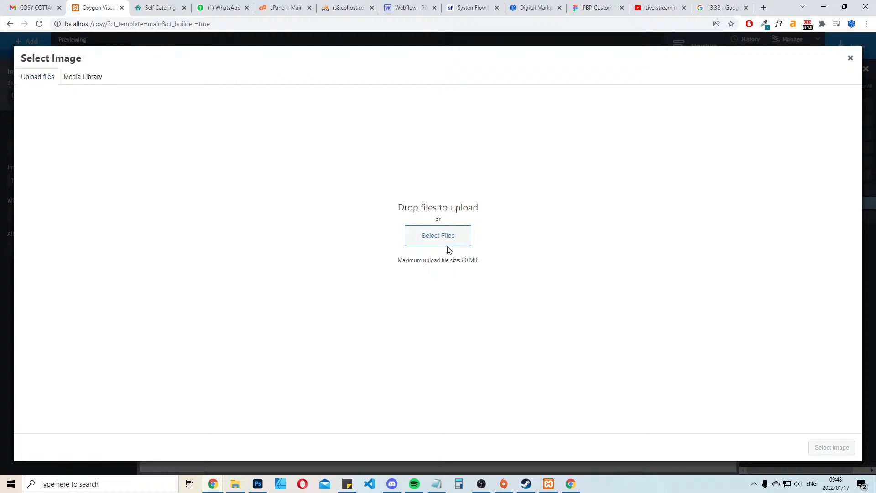
pyautogui.click(447, 245)
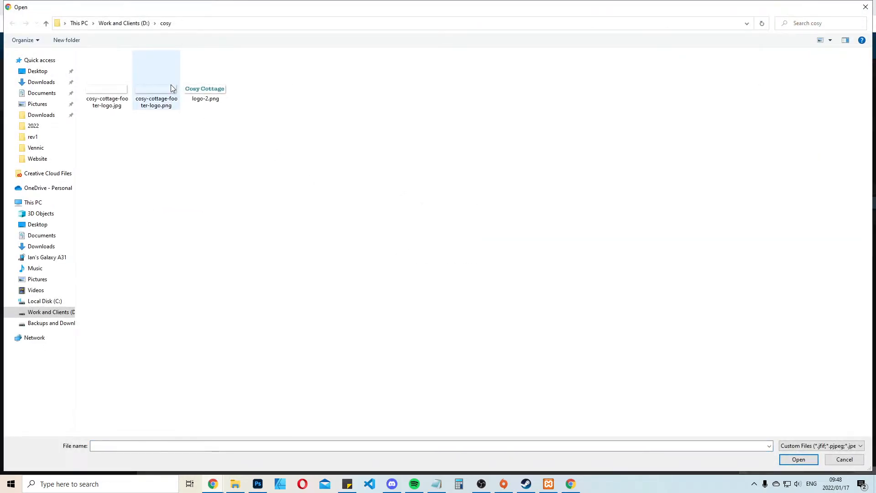
pyautogui.doubleClick(173, 88)
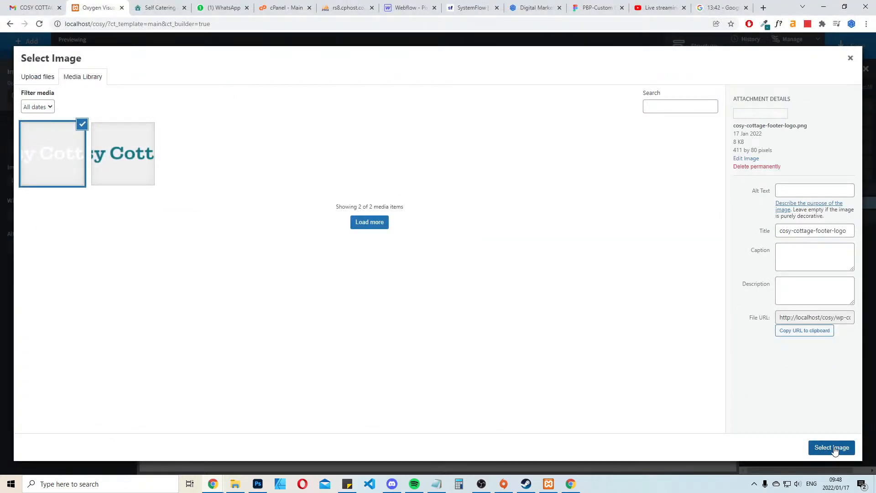
pyautogui.click(831, 448)
pyautogui.click(648, 163)
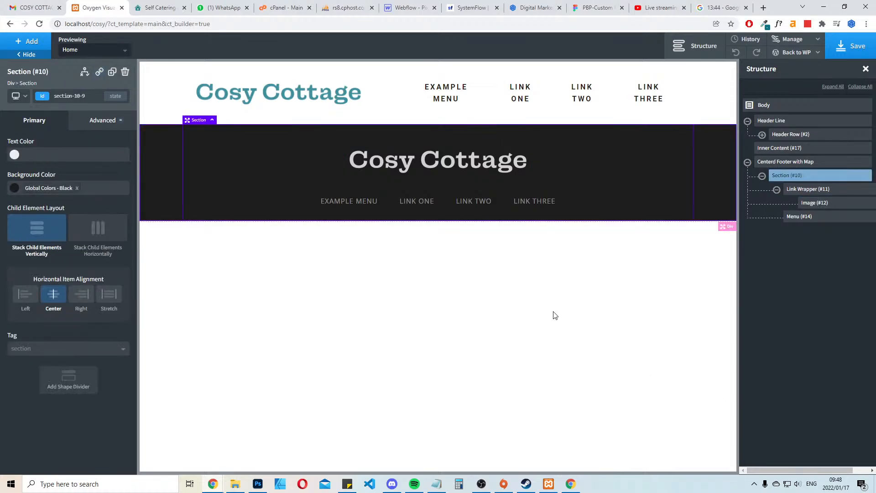
# Save the Main template and return to its WordPress admin page
pyautogui.click(852, 46)
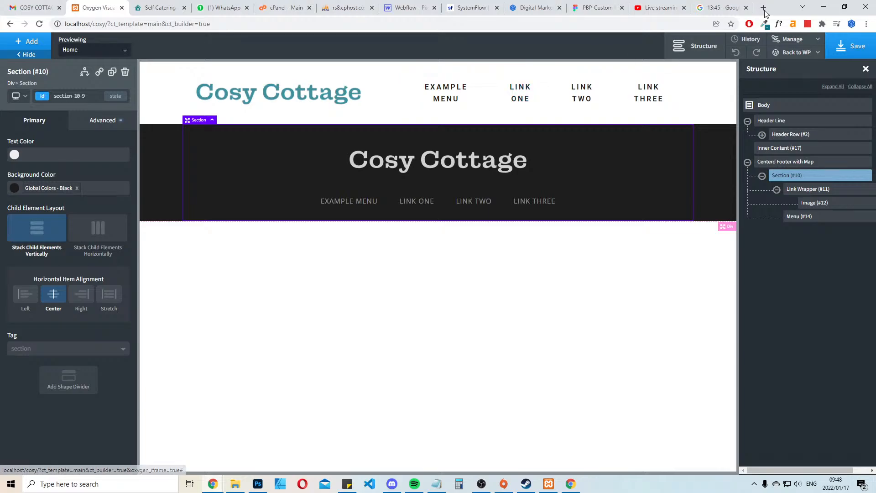
pyautogui.moveTo(814, 60)
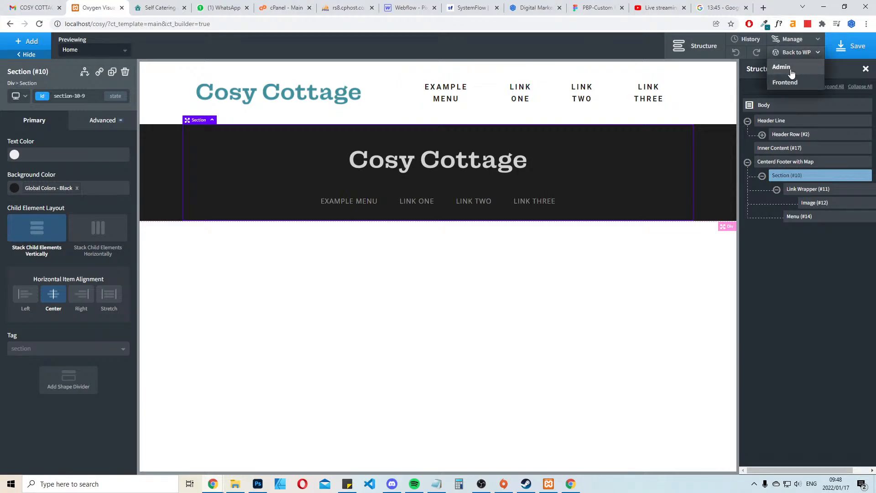
pyautogui.click(792, 72)
# Examine the live cosycottagebfn.co.za site's navigation links and page sections from the header down to the booking and policy area
pyautogui.click(175, 6)
pyautogui.scroll(20, 513, 293)
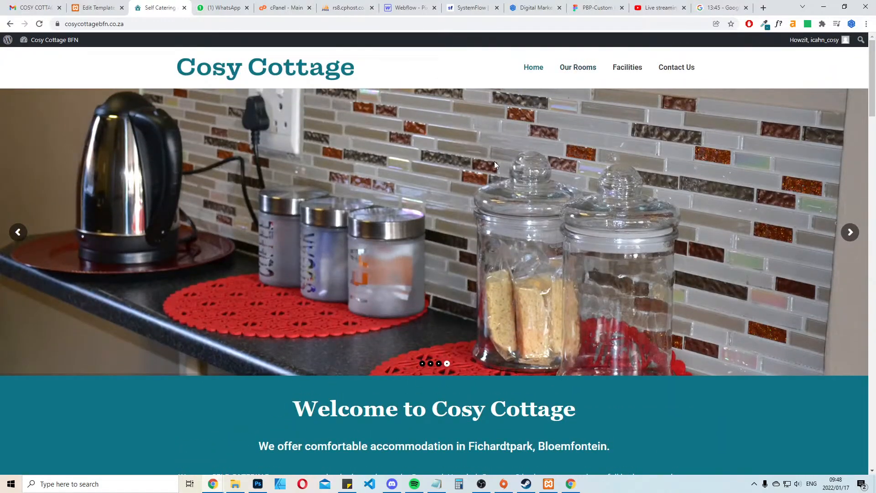
pyautogui.scroll(-10, 494, 161)
pyautogui.scroll(10, 483, 250)
pyautogui.scroll(-10, 539, 86)
pyautogui.scroll(10, 542, 198)
pyautogui.scroll(-14, 631, 226)
pyautogui.scroll(-7, 632, 227)
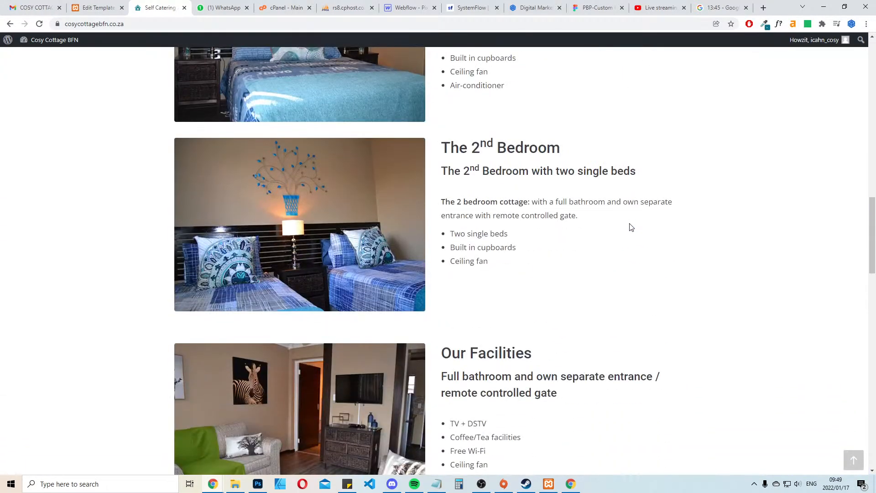
pyautogui.scroll(20, 630, 227)
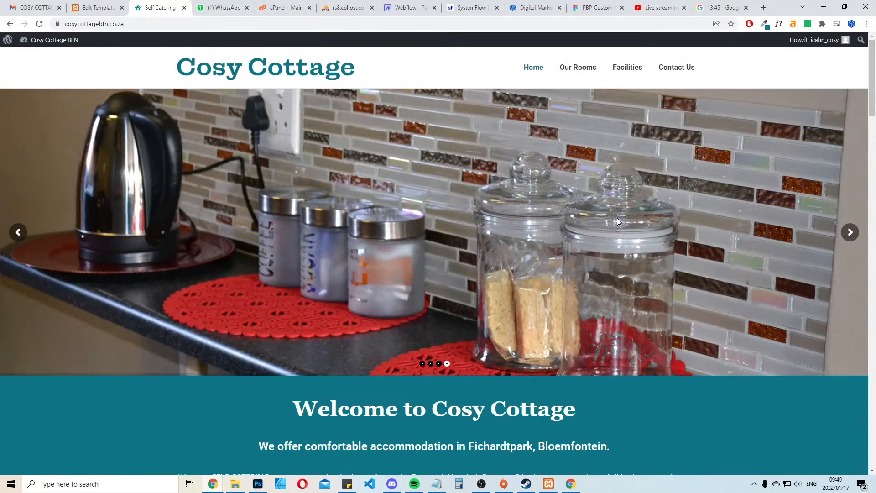
pyautogui.scroll(-20, 617, 221)
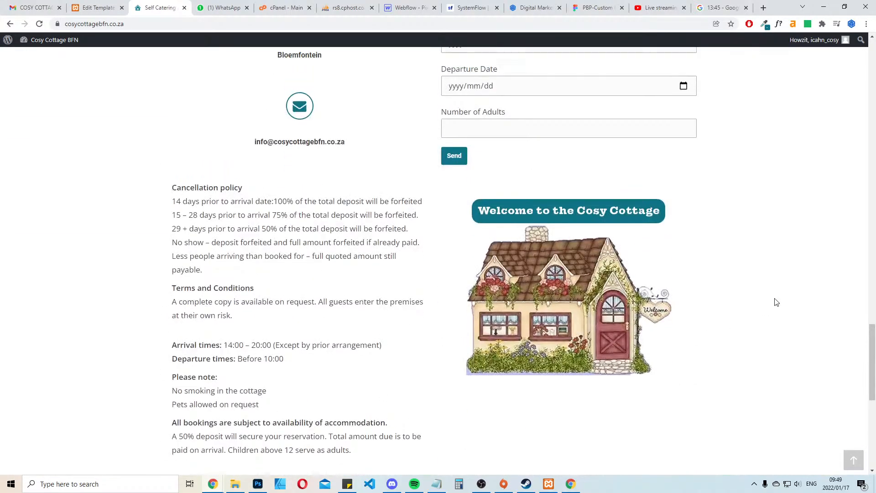
pyautogui.scroll(20, 705, 209)
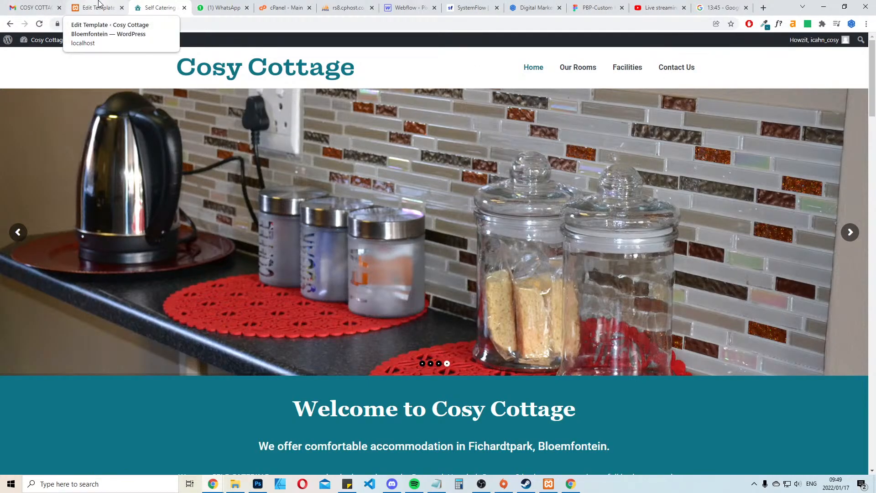
# Create a WordPress navigation menu named Main Menu on the local site
pyautogui.click(98, 3)
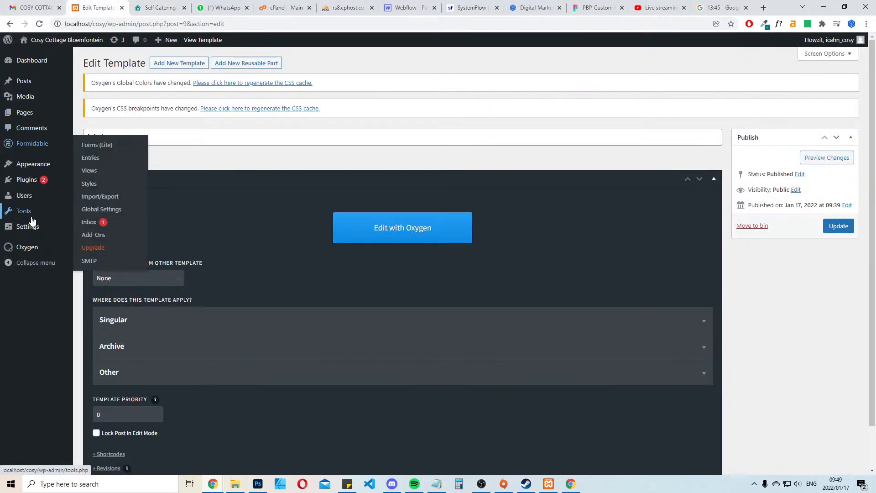
pyautogui.moveTo(32, 181)
pyautogui.moveTo(39, 165)
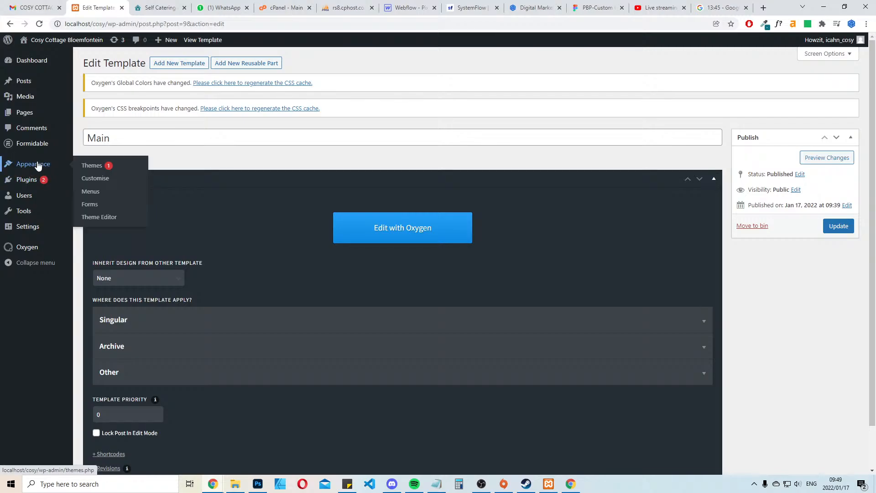
pyautogui.click(91, 201)
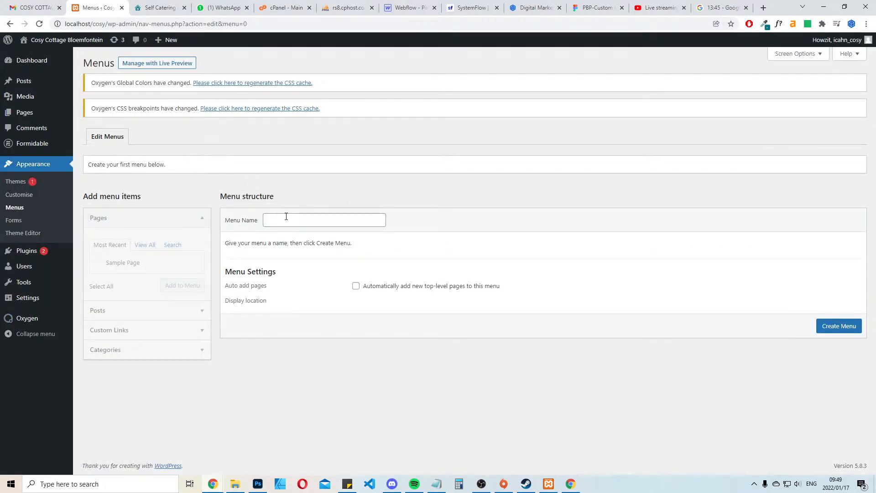
pyautogui.click(288, 220)
pyautogui.click(280, 240)
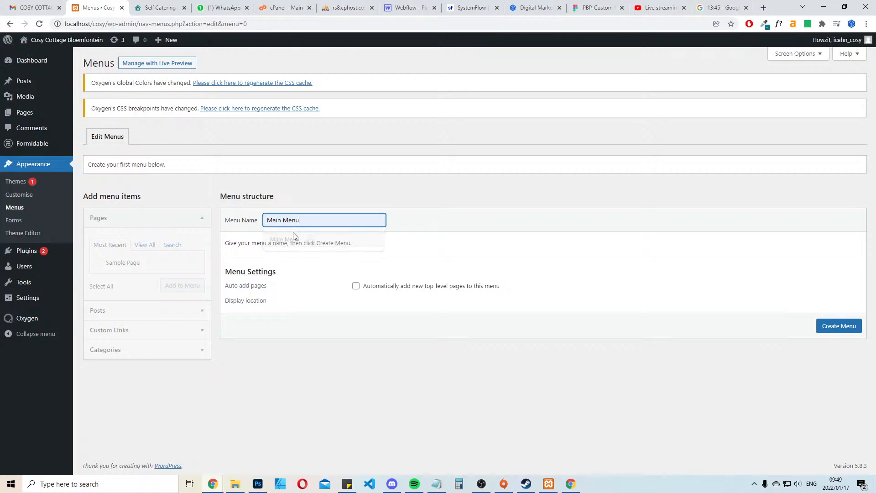
pyautogui.click(839, 326)
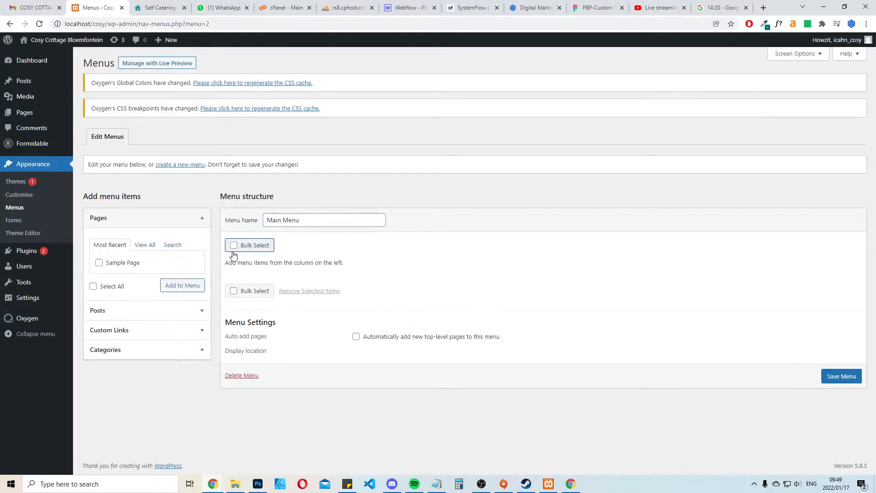
# Add the Home front page to Main Menu
pyautogui.click(142, 246)
pyautogui.click(99, 263)
pyautogui.click(182, 296)
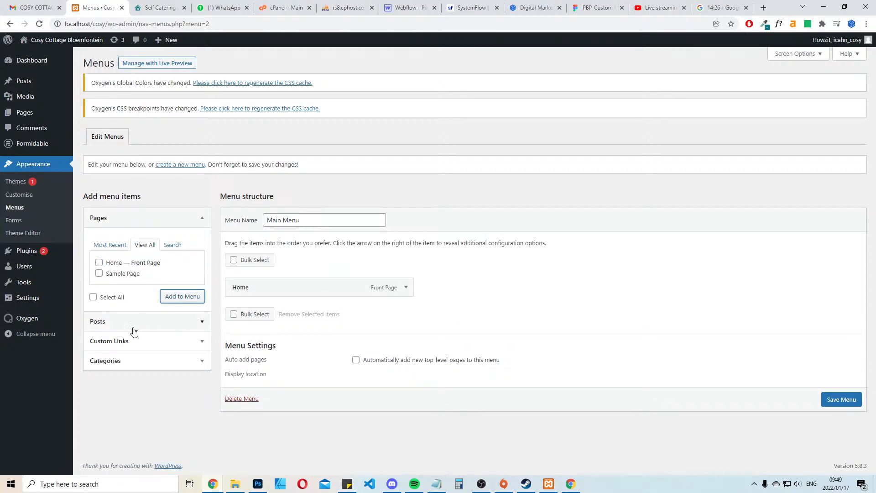
# Add a custom link labelled Facilities with the URL # to Main Menu, checking the live site's navigation for the label
pyautogui.click(125, 340)
pyautogui.click(161, 287)
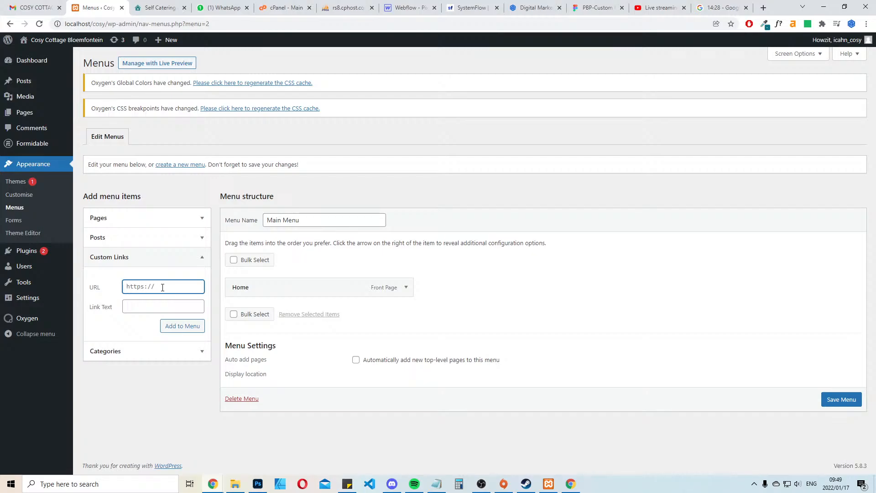
pyautogui.write('3')
pyautogui.press('BackSpace')
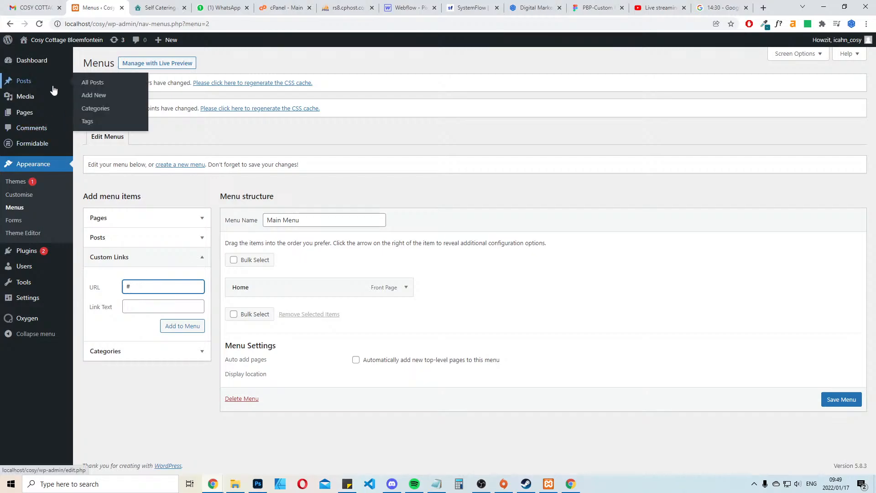
pyautogui.press('Tab')
pyautogui.click(162, 6)
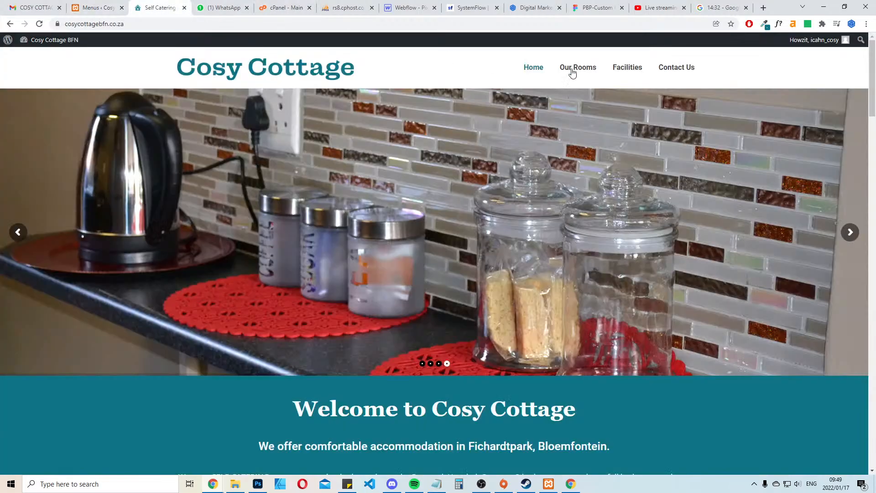
pyautogui.moveTo(640, 68); pyautogui.dragTo(584, 62)
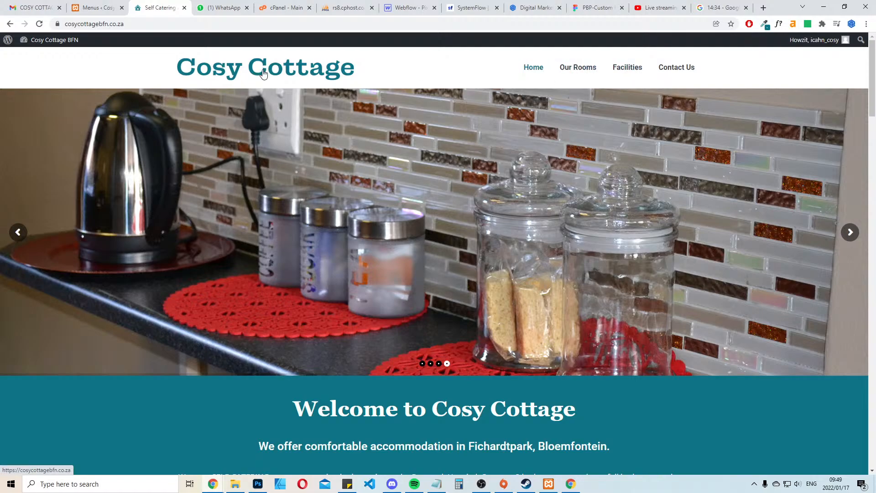
pyautogui.click(94, 7)
pyautogui.write('Facilit')
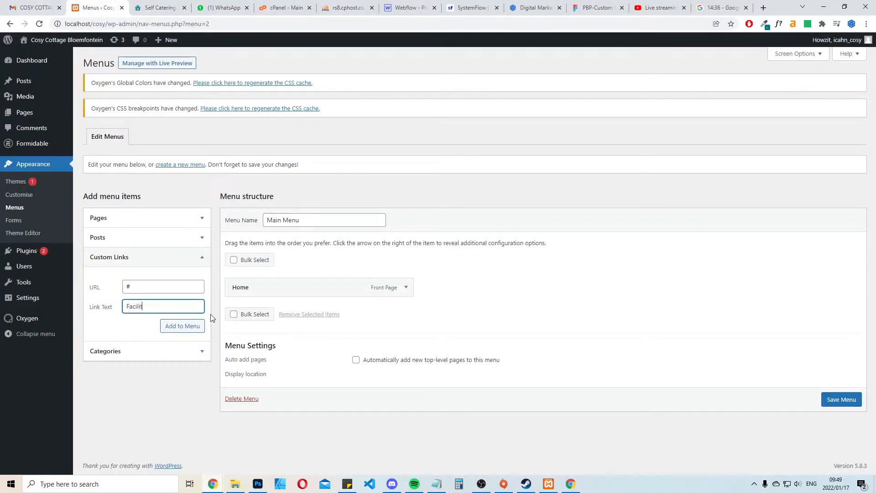
pyautogui.write('ies')
pyautogui.click(183, 326)
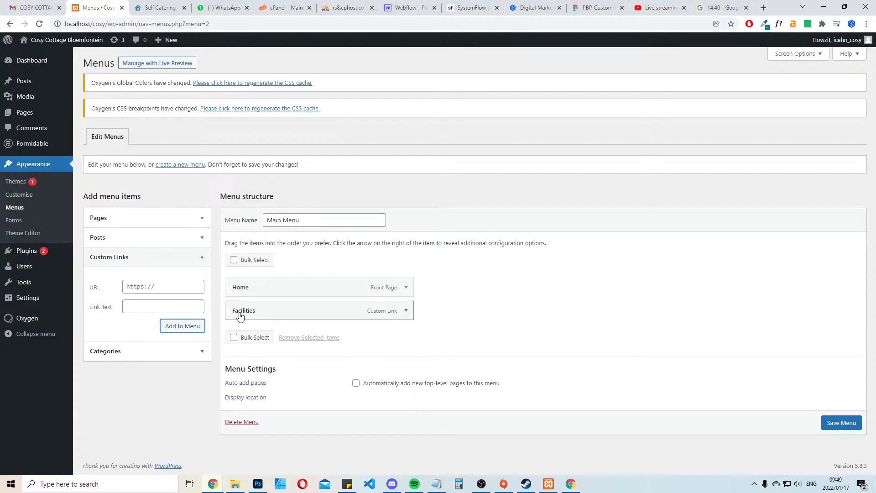
# Add a custom link labelled Contact Us with the URL # to Main Menu
pyautogui.click(153, 286)
pyautogui.click(160, 8)
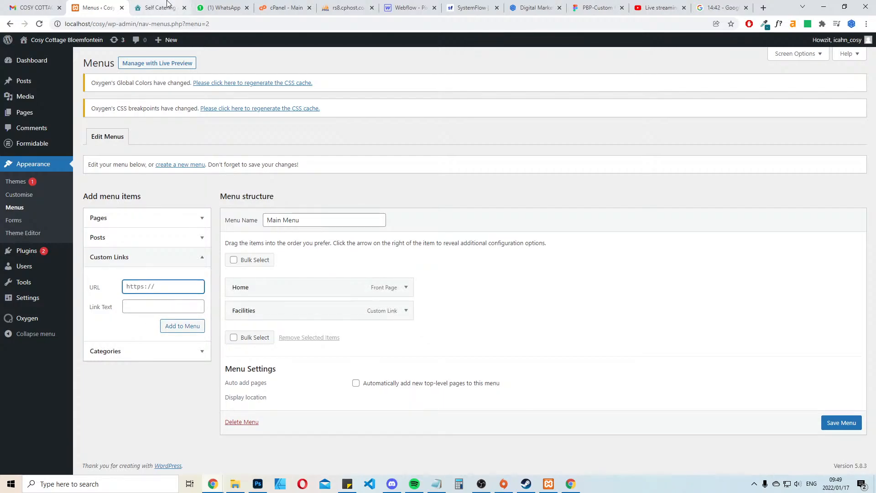
pyautogui.click(96, 7)
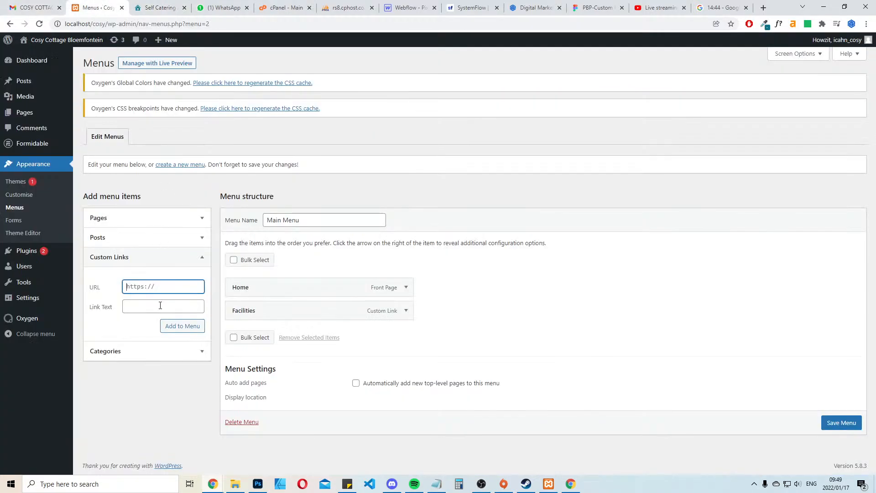
pyautogui.write('#')
pyautogui.click(161, 305)
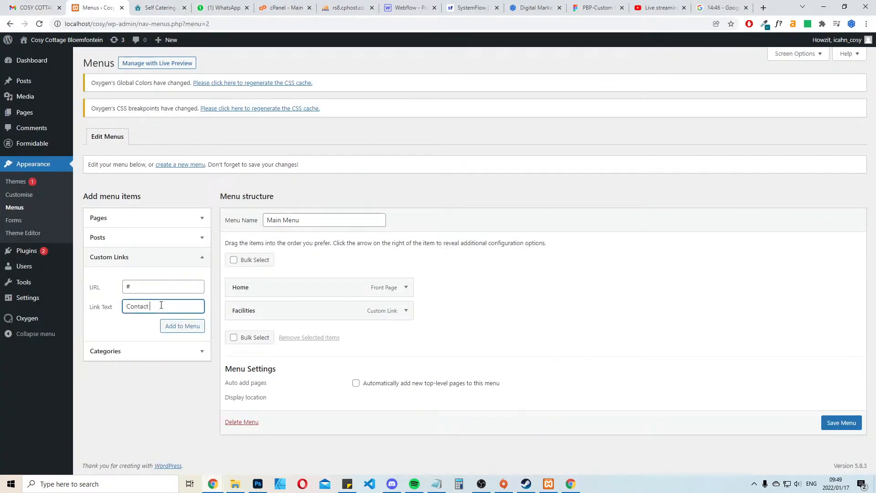
pyautogui.click(185, 332)
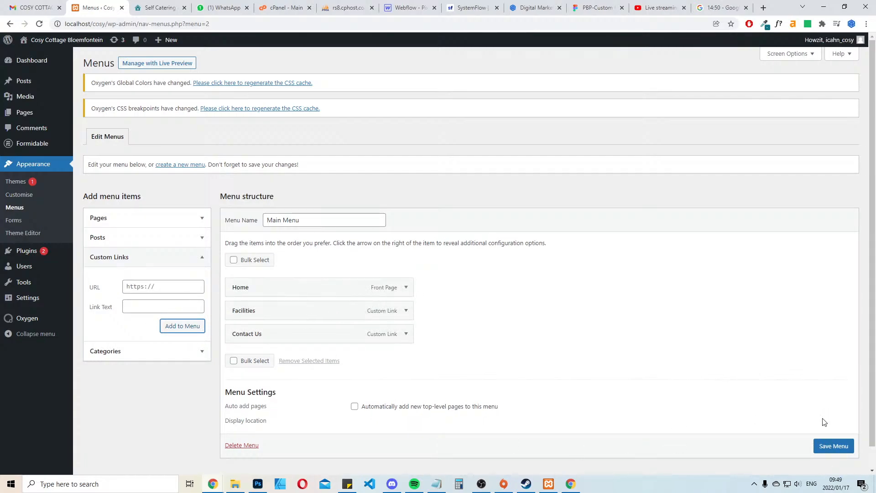
# Open the local site's front end in a separate tab and save Main Menu with its new links
pyautogui.scroll(-1, 829, 450)
pyautogui.click(831, 438)
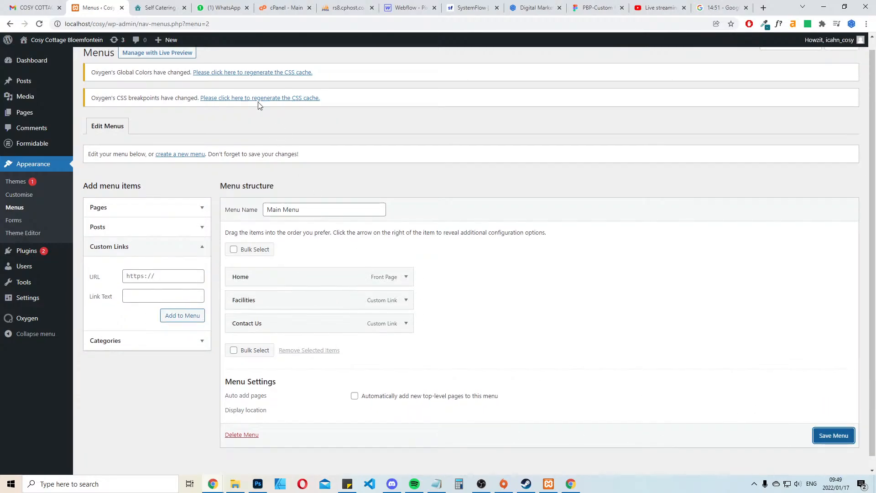
pyautogui.click(158, 7)
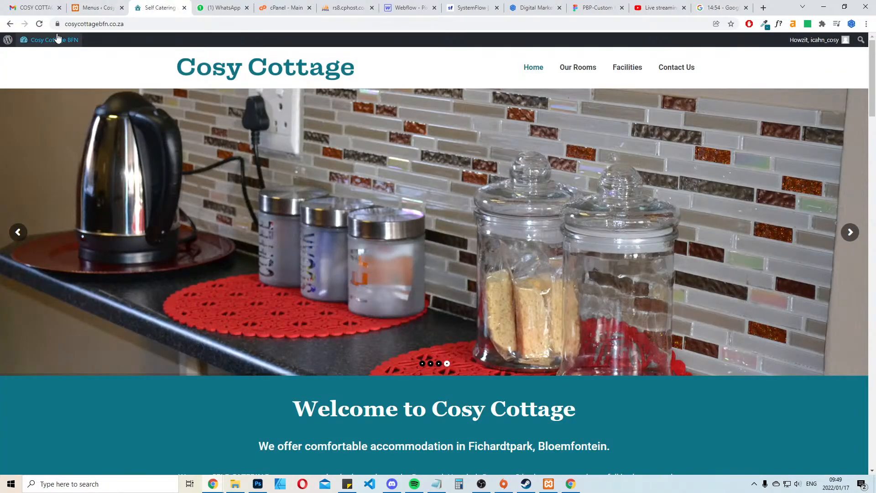
pyautogui.click(103, 8)
pyautogui.middleClick(74, 42)
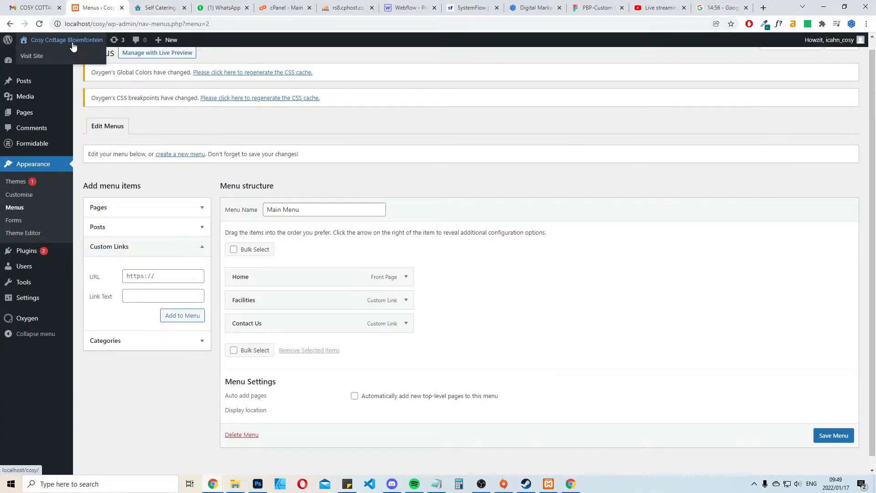
pyautogui.click(153, 5)
pyautogui.click(85, 6)
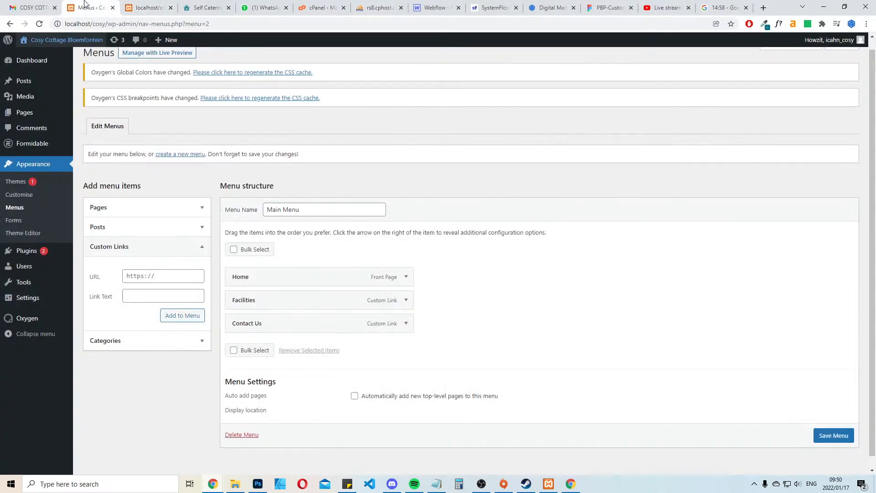
pyautogui.click(32, 112)
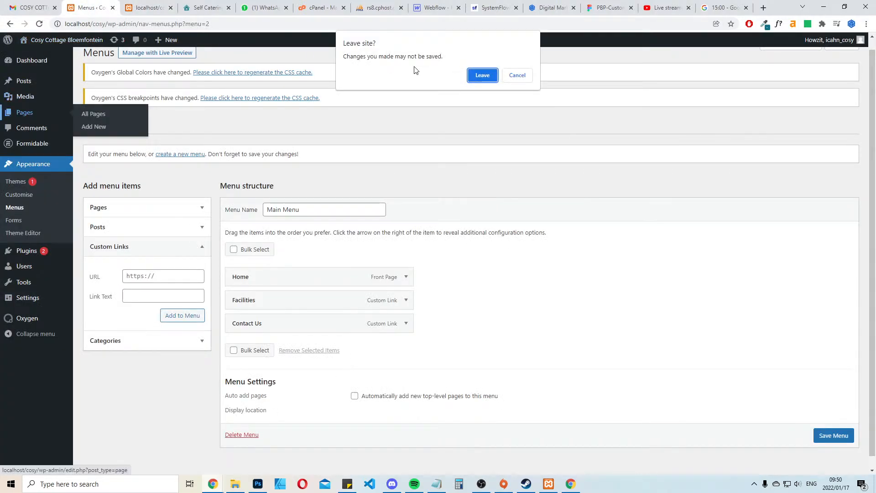
pyautogui.click(517, 75)
pyautogui.click(834, 435)
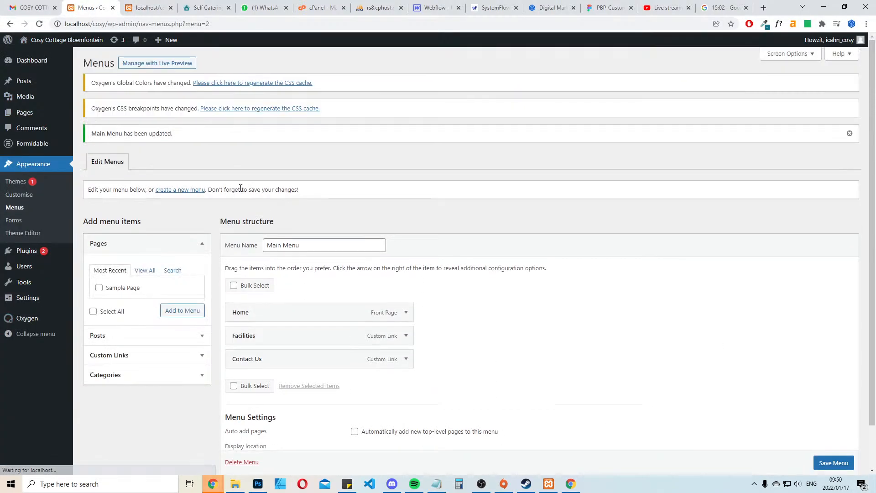
# Find the Home front page among the site's pages and open it for editing with Oxygen
pyautogui.click(25, 112)
pyautogui.click(137, 3)
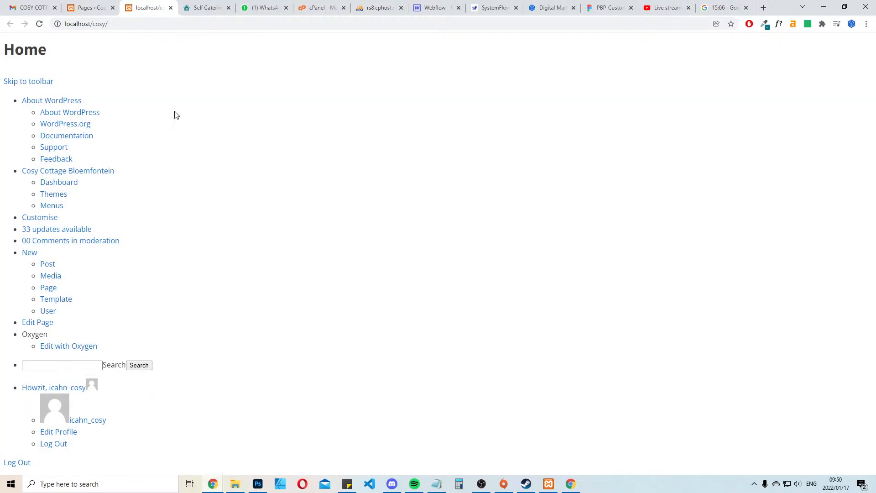
pyautogui.click(90, 8)
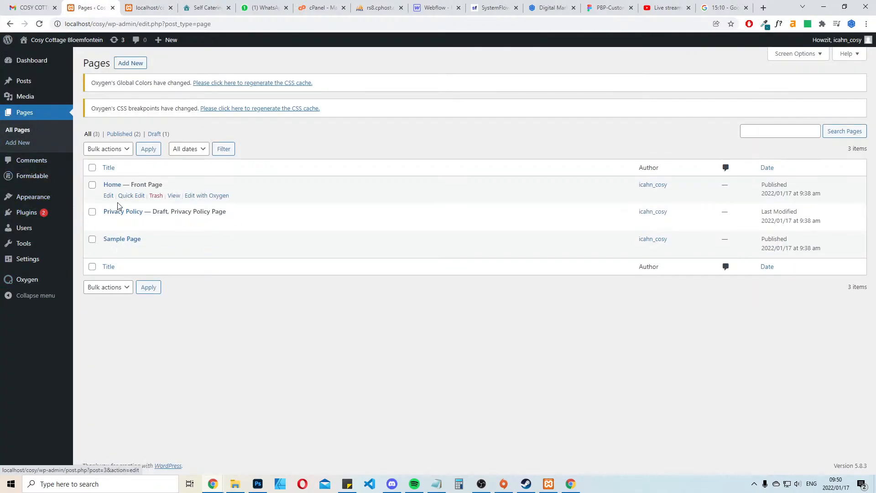
pyautogui.click(218, 195)
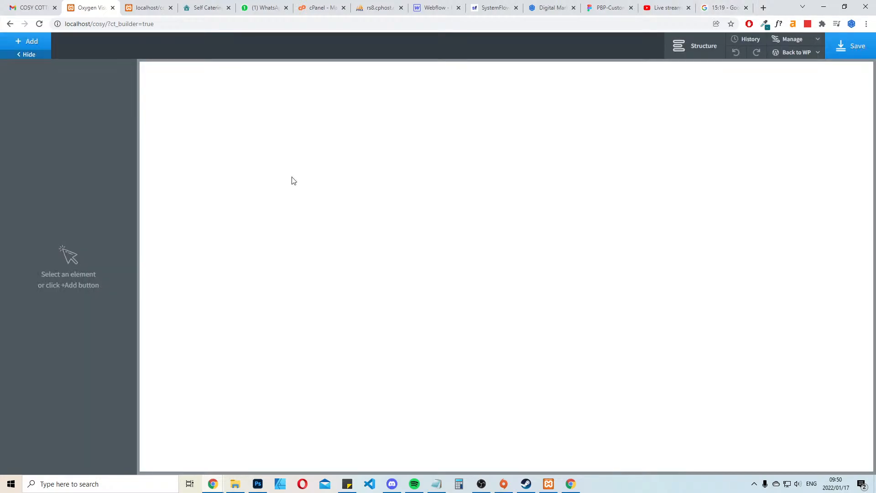
# Compare the local and live home pages, and return from the builder to the Home page's WordPress editor
pyautogui.click(145, 7)
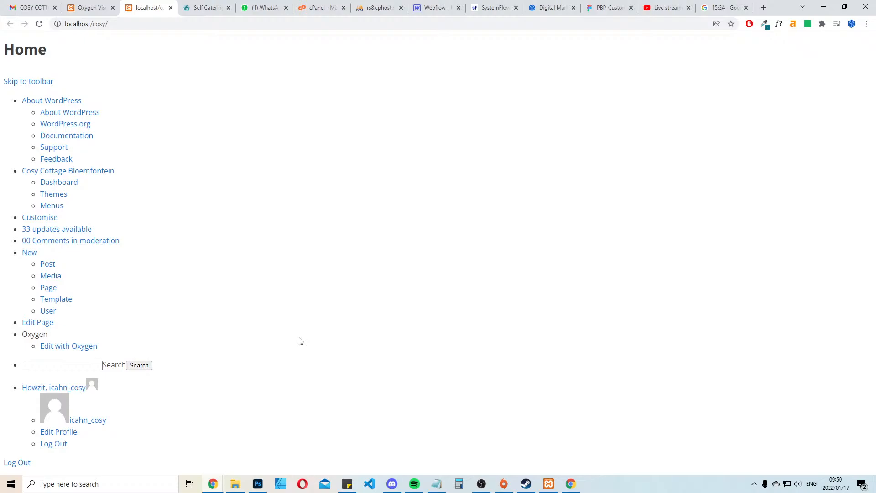
pyautogui.click(102, 6)
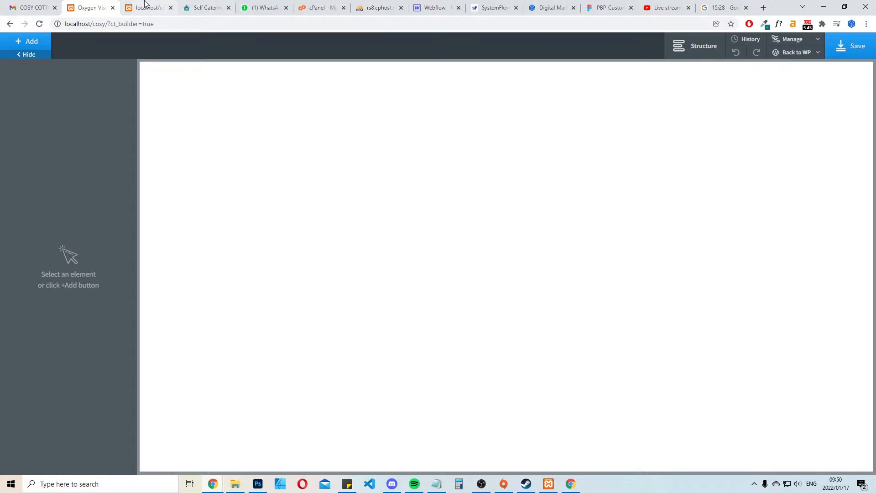
pyautogui.click(205, 7)
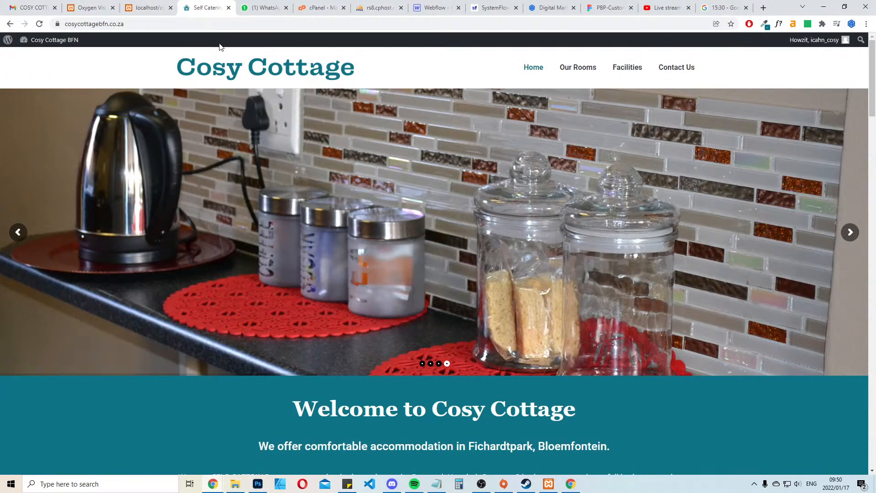
pyautogui.click(106, 5)
pyautogui.click(29, 46)
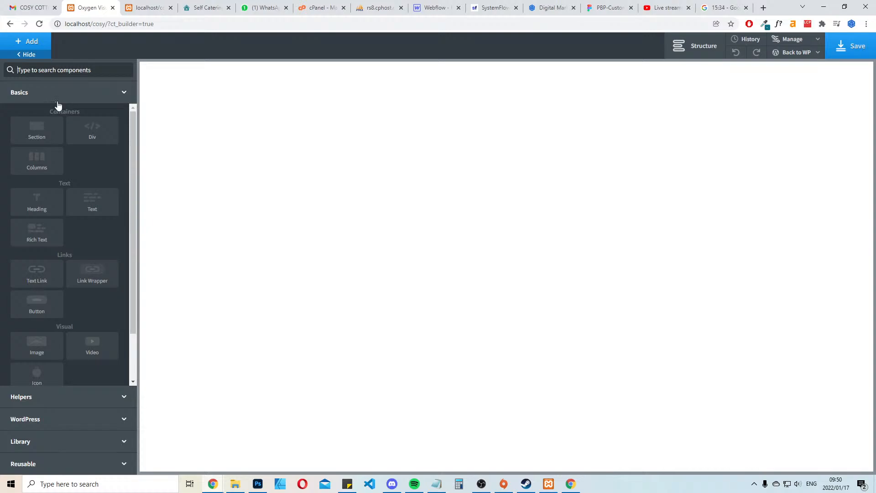
pyautogui.click(804, 68)
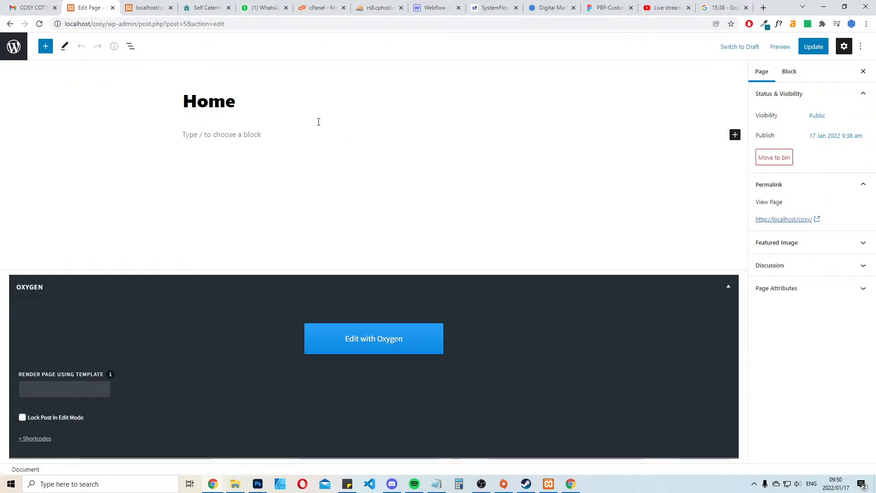
# Set the Home page to render using the Main template and reopen it in Oxygen
pyautogui.click(63, 393)
pyautogui.click(54, 410)
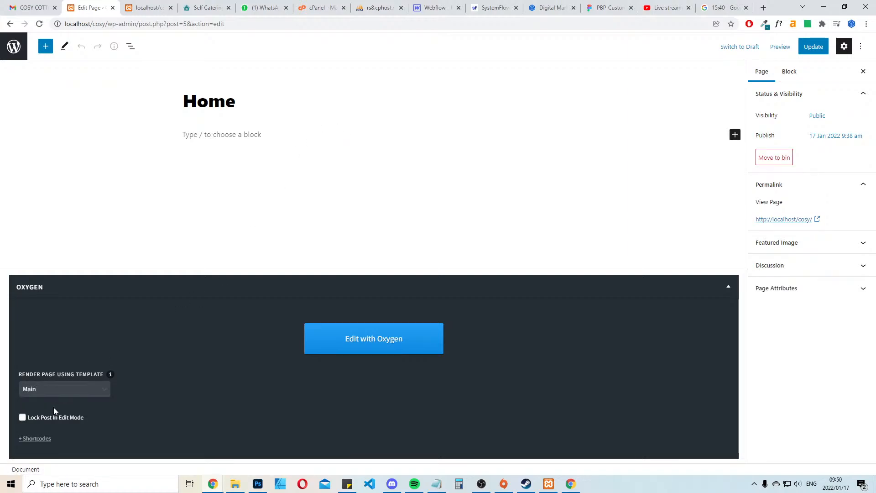
pyautogui.click(374, 341)
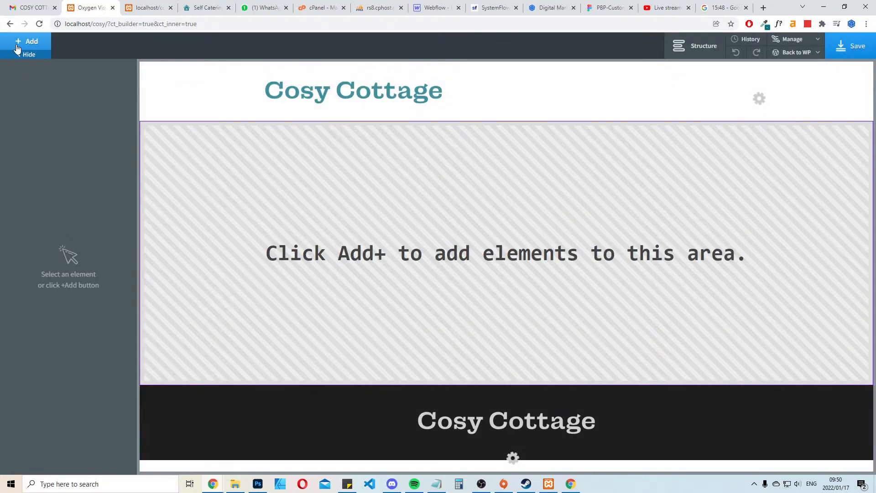
# Check the Main header and footer around the Home page's content area, and leave the builder for its WordPress admin page
pyautogui.click(18, 46)
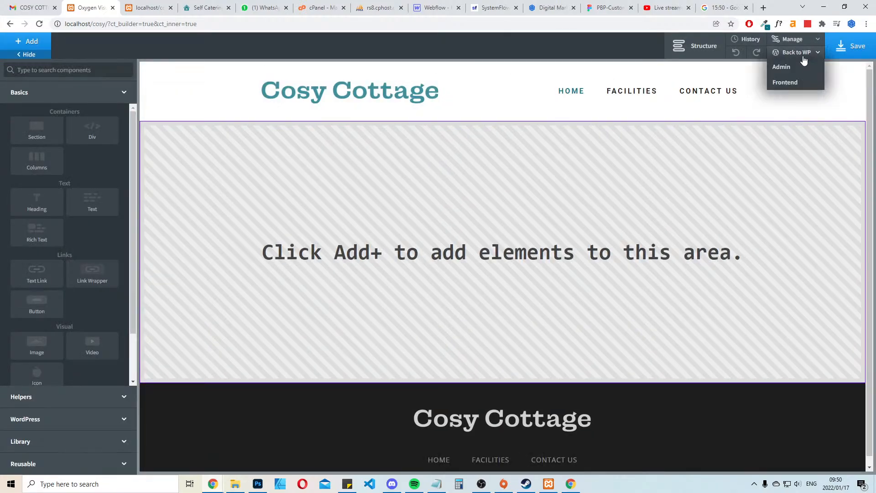
pyautogui.click(791, 68)
pyautogui.click(518, 76)
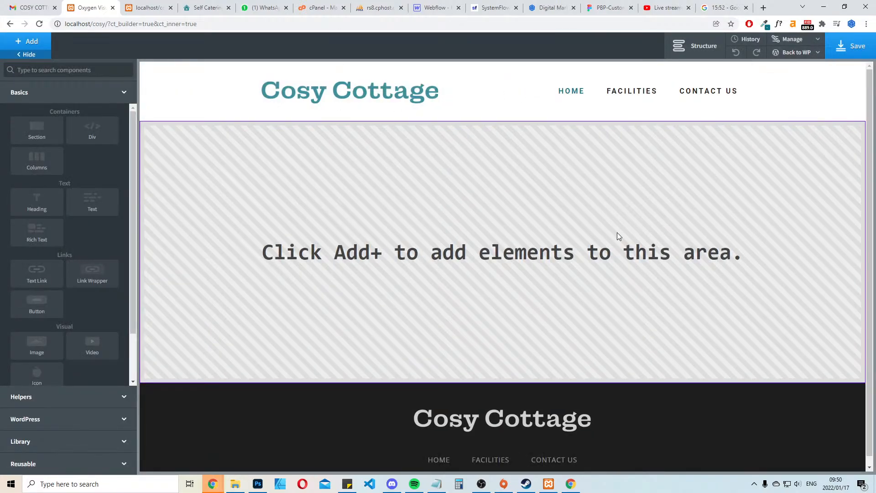
pyautogui.click(791, 67)
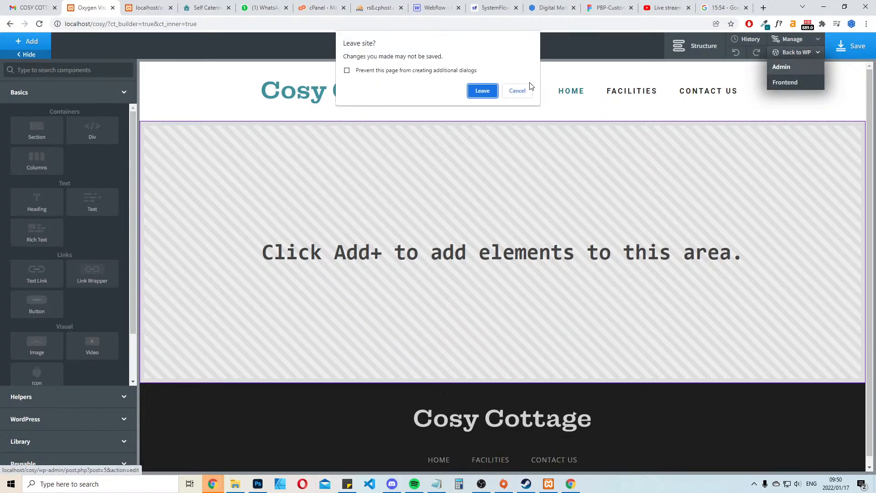
pyautogui.click(524, 88)
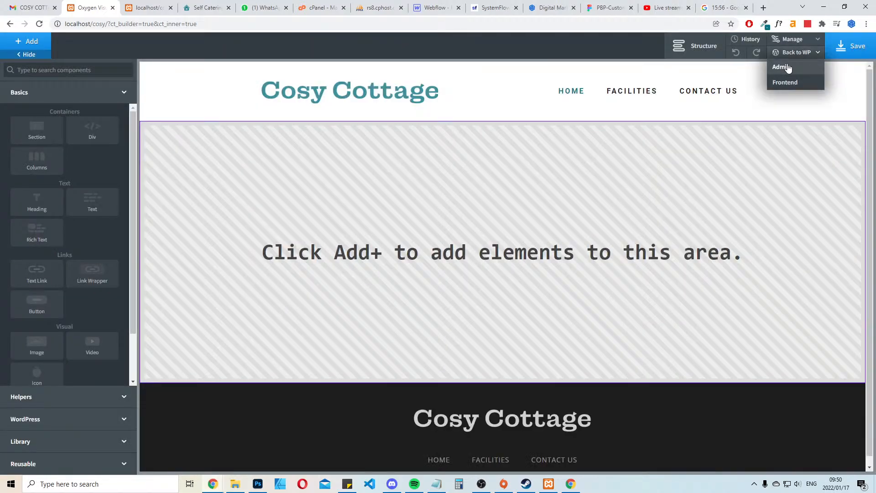
pyautogui.click(791, 67)
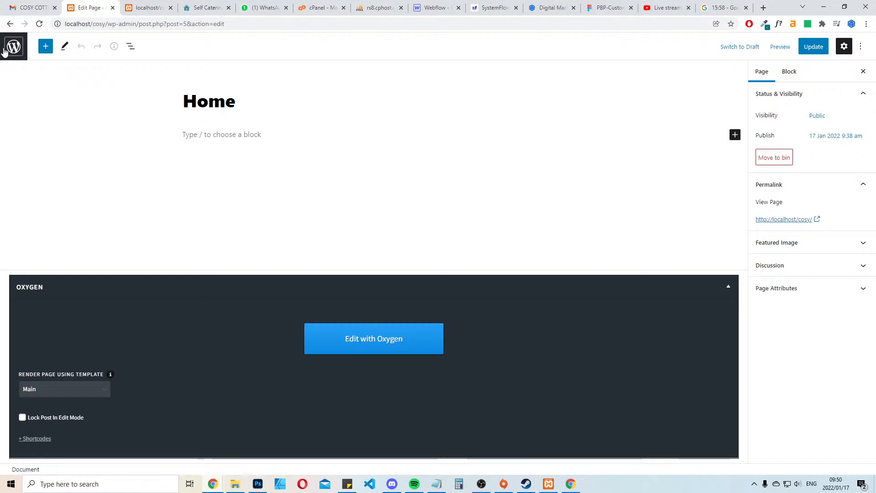
# Open the Main template from Oxygen's templates in the WordPress editor
pyautogui.click(13, 46)
pyautogui.moveTo(33, 279)
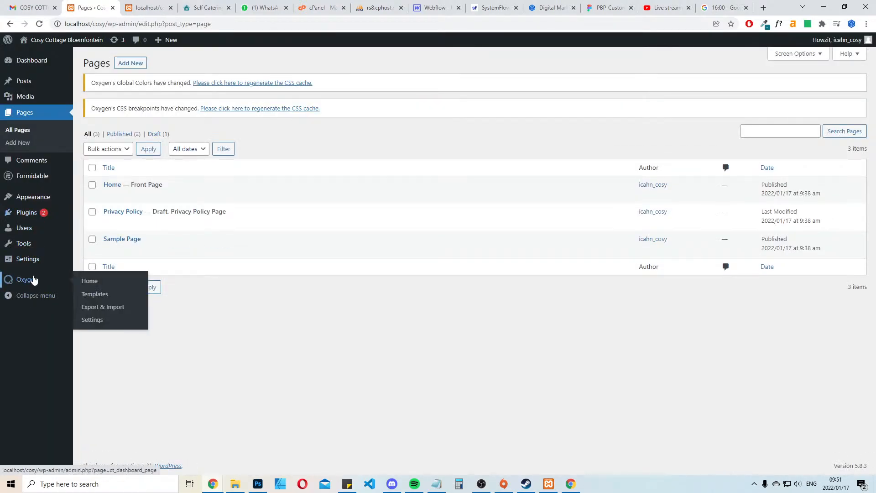
pyautogui.click(92, 296)
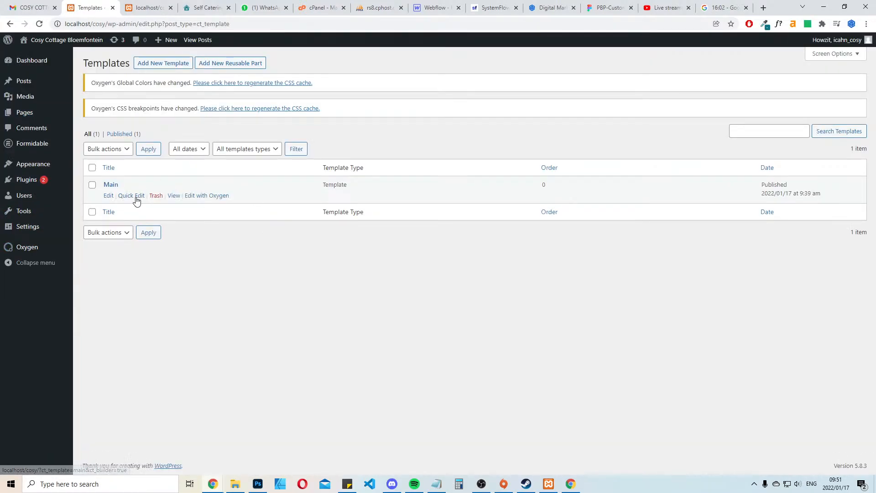
pyautogui.click(109, 195)
pyautogui.scroll(-1, 435, 225)
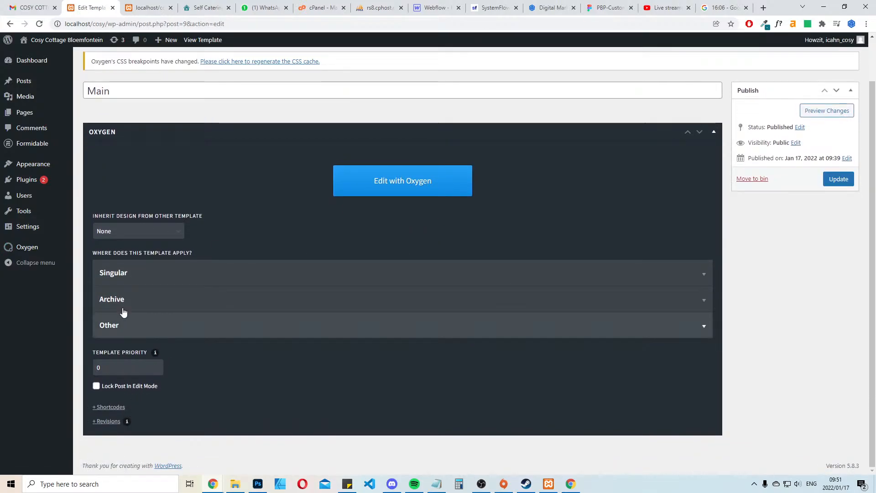
# Make the Main template apply to Catch All under its Other conditions, and update the template
pyautogui.click(131, 274)
pyautogui.scroll(-5, 275, 316)
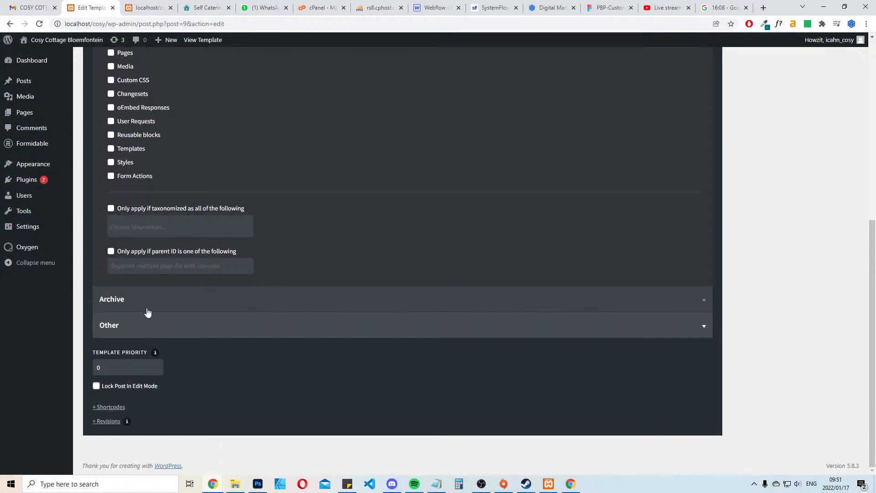
pyautogui.click(147, 314)
pyautogui.click(219, 324)
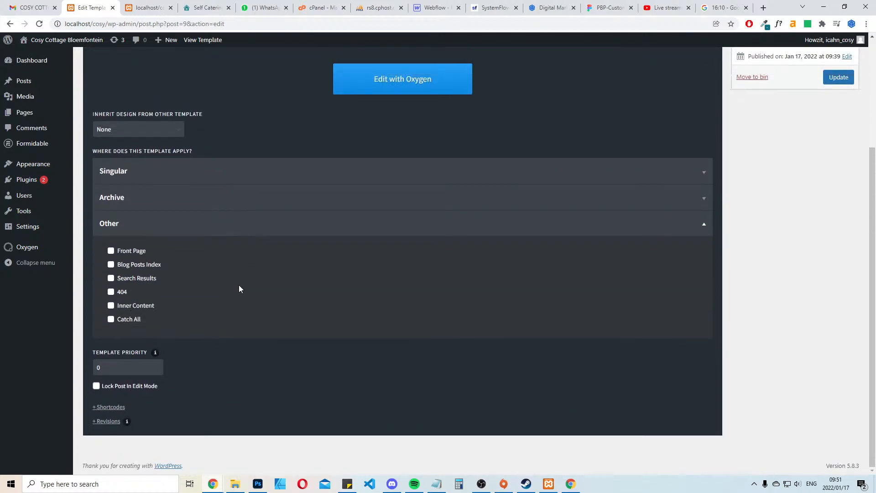
pyautogui.click(111, 319)
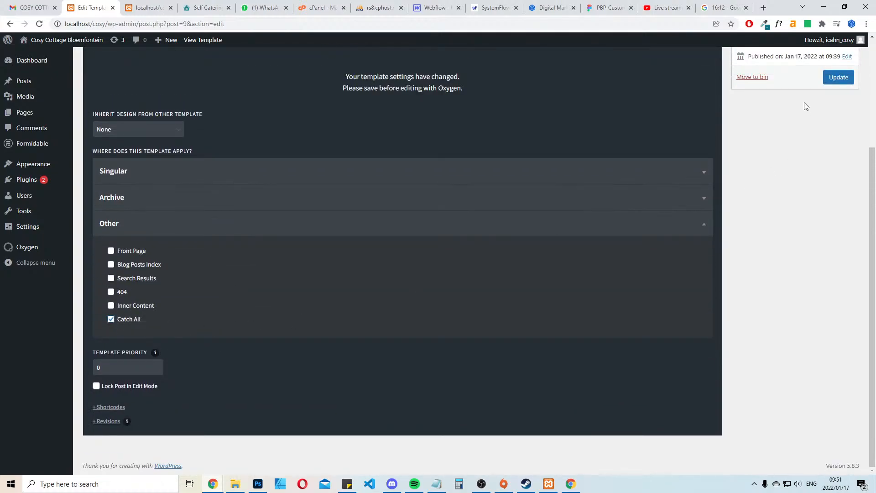
pyautogui.click(839, 77)
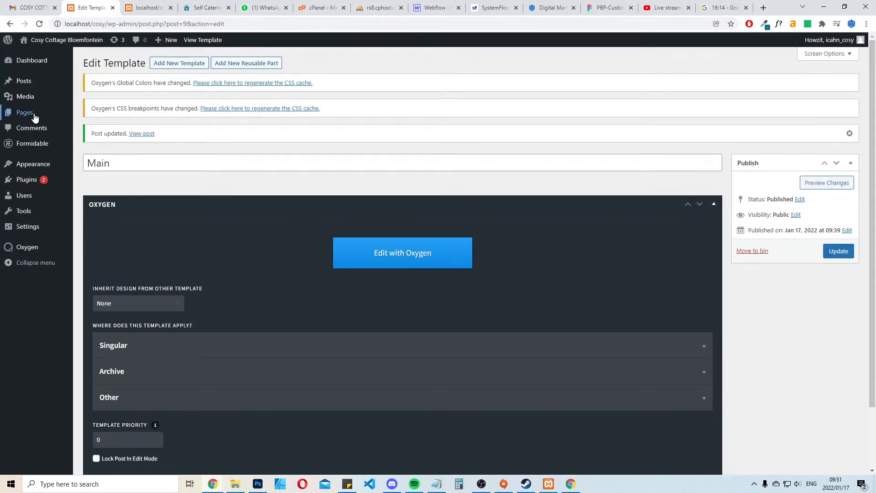
# Open the site's pages list, and refresh the local front page to check the Main header and footer
pyautogui.click(25, 112)
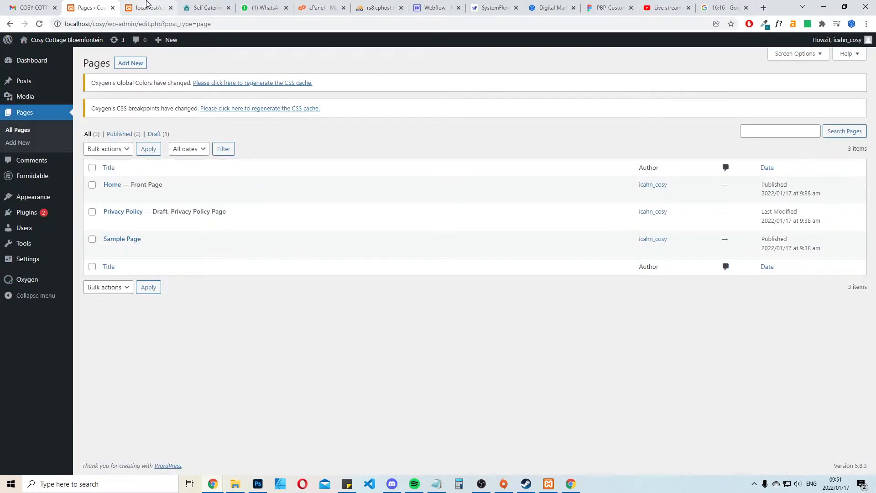
pyautogui.click(143, 5)
pyautogui.press('F5')
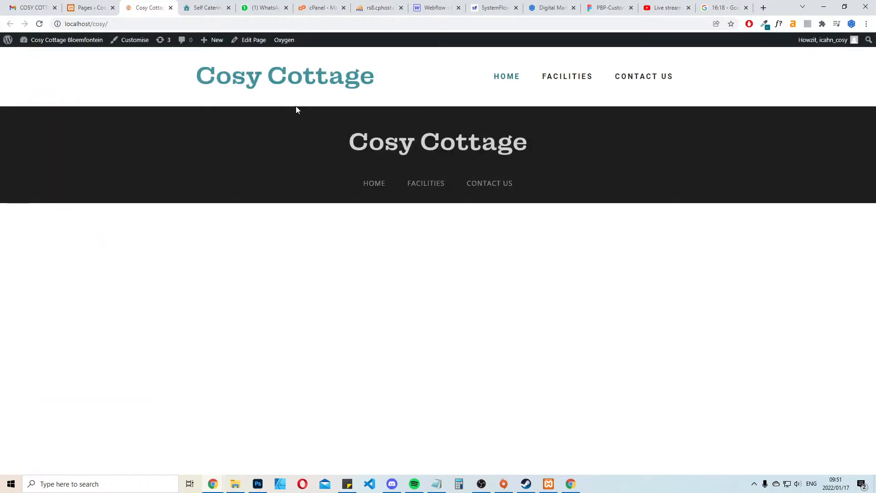
# Open the Home page in Oxygen, check the local and live front pages, and reload the builder
pyautogui.click(89, 7)
pyautogui.click(13, 116)
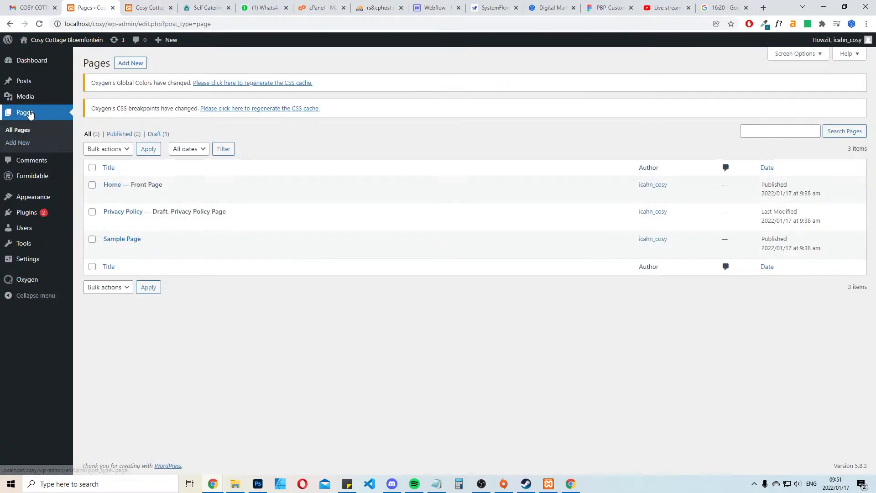
pyautogui.click(205, 195)
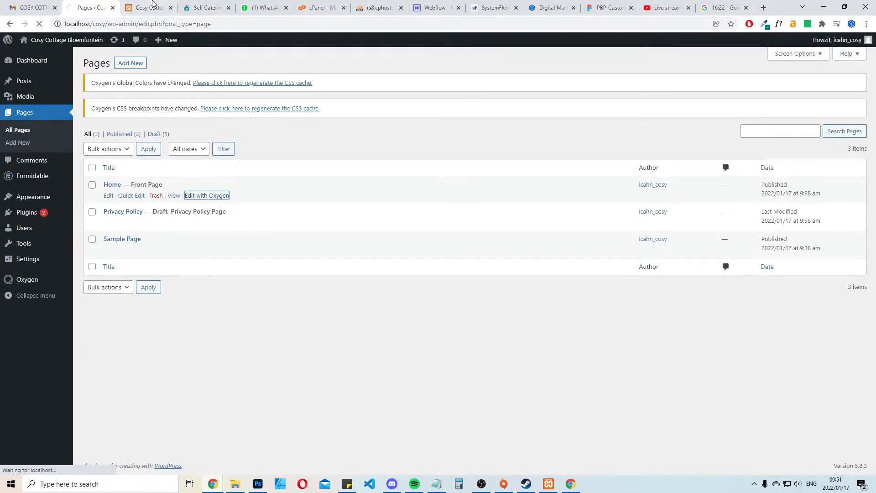
pyautogui.click(162, 10)
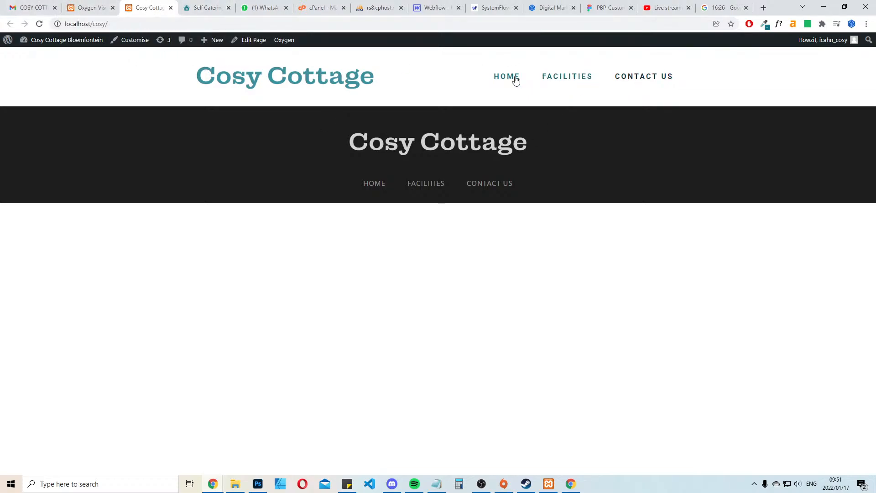
pyautogui.click(211, 3)
pyautogui.click(100, 5)
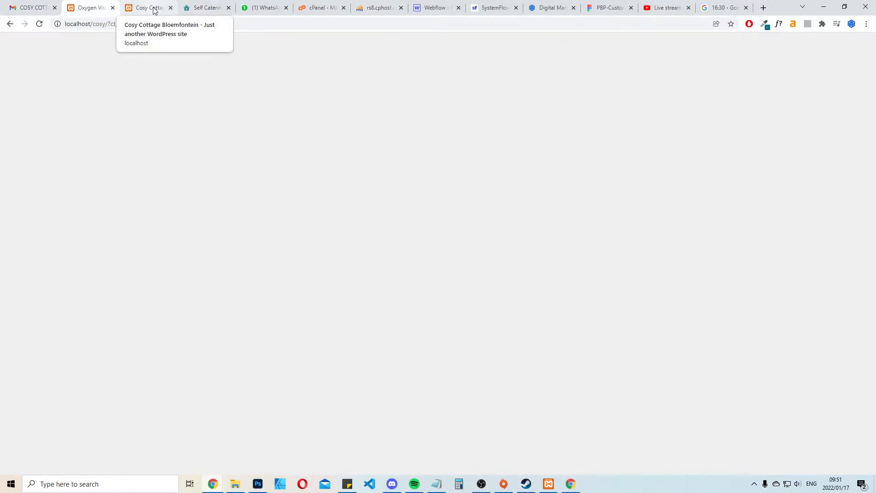
pyautogui.click(40, 25)
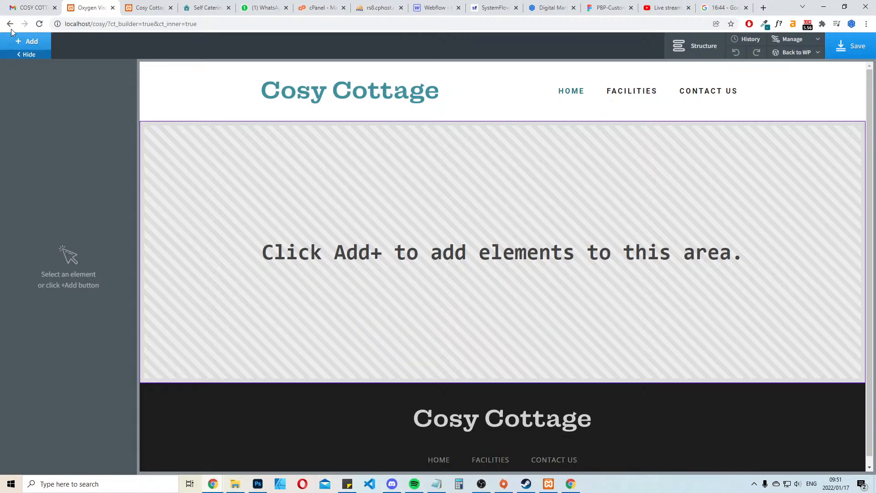
# Try a Slider element in the Home page's content area, and undo its insertion
pyautogui.click(28, 42)
pyautogui.write('sl')
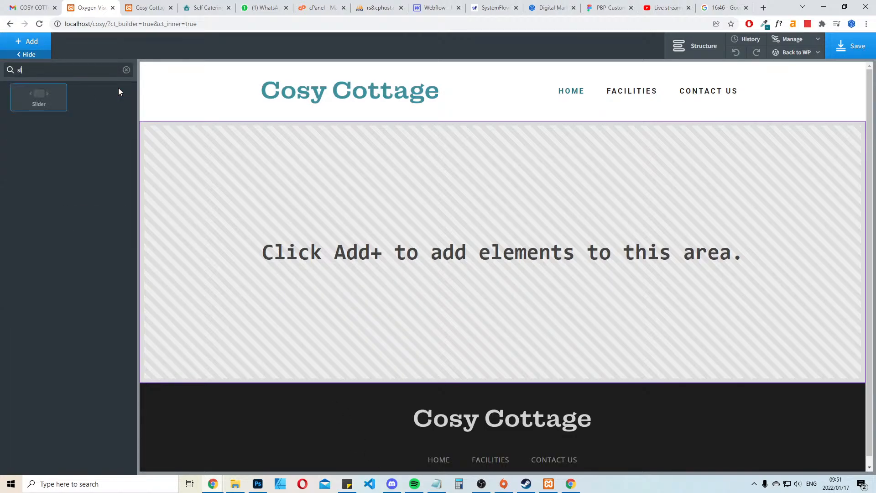
pyautogui.click(38, 97)
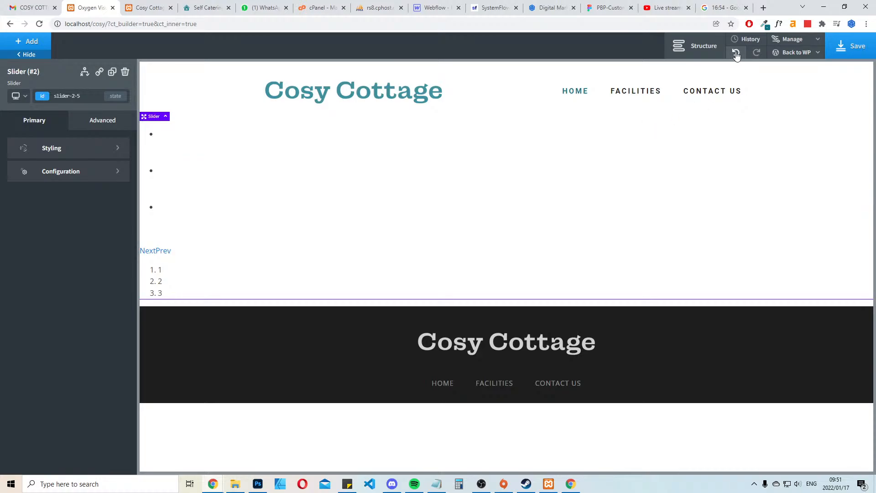
pyautogui.click(736, 54)
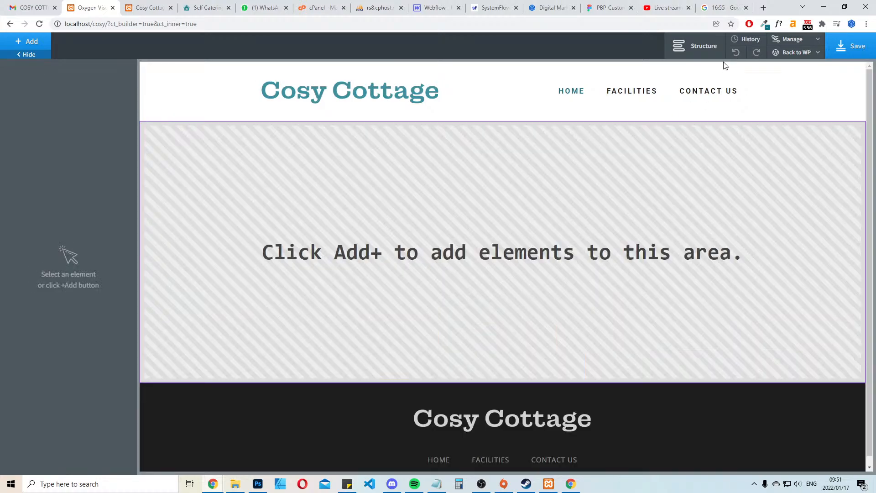
# Move the live site beside the builder among the open pages, and examine its image slider, welcome section and feature blocks
pyautogui.click(148, 7)
pyautogui.click(205, 6)
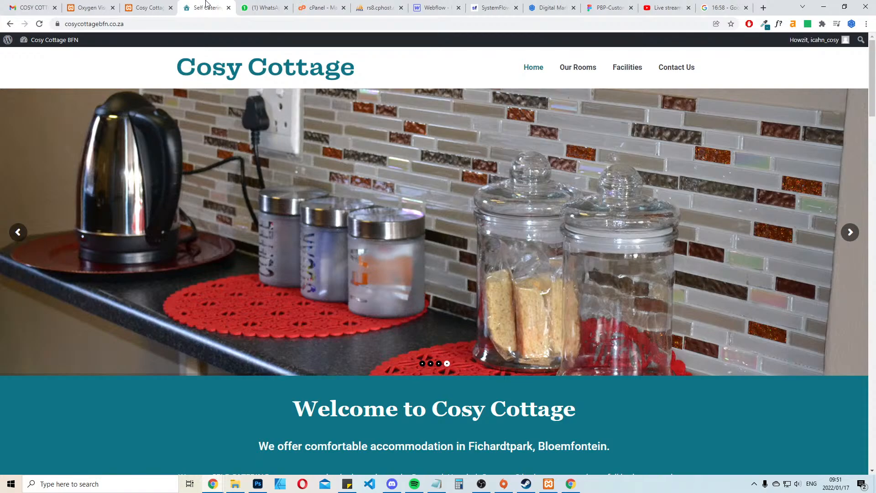
pyautogui.moveTo(205, 4); pyautogui.dragTo(142, 8)
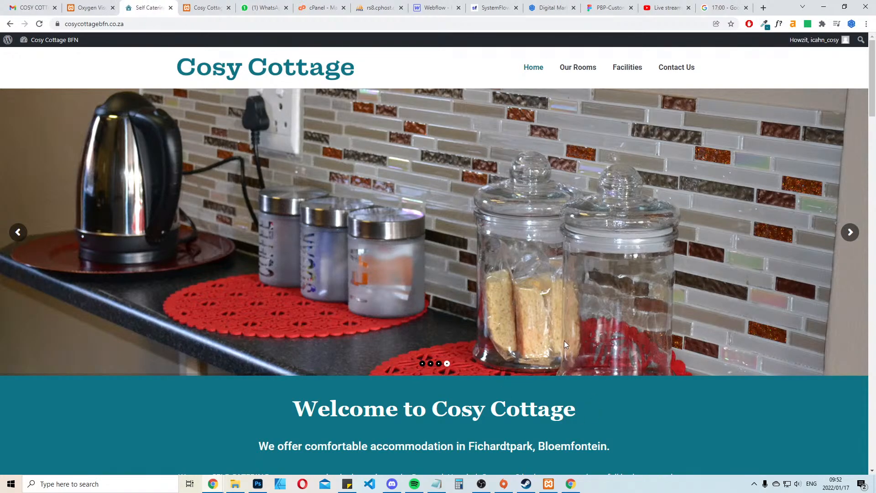
pyautogui.scroll(-3, 564, 341)
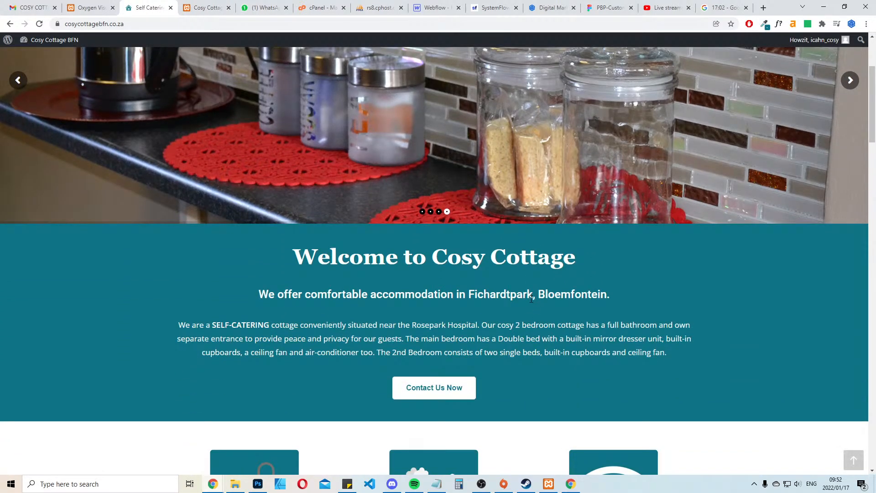
pyautogui.click(87, 5)
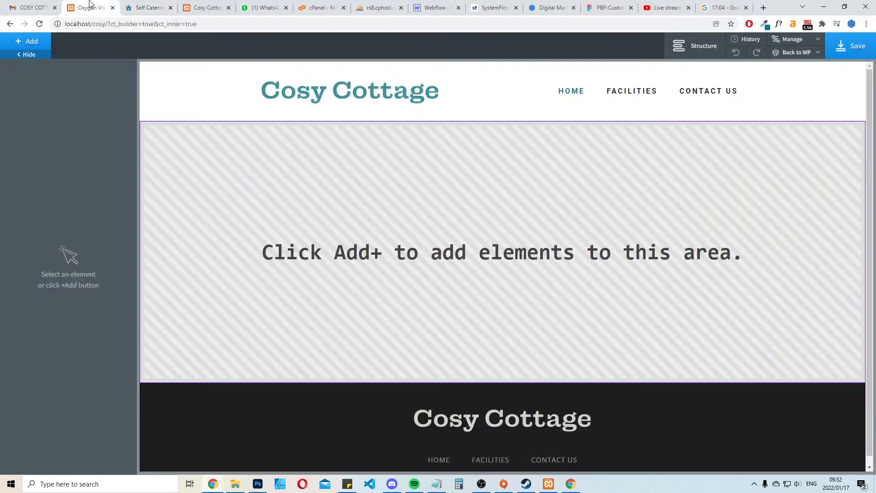
pyautogui.click(131, 5)
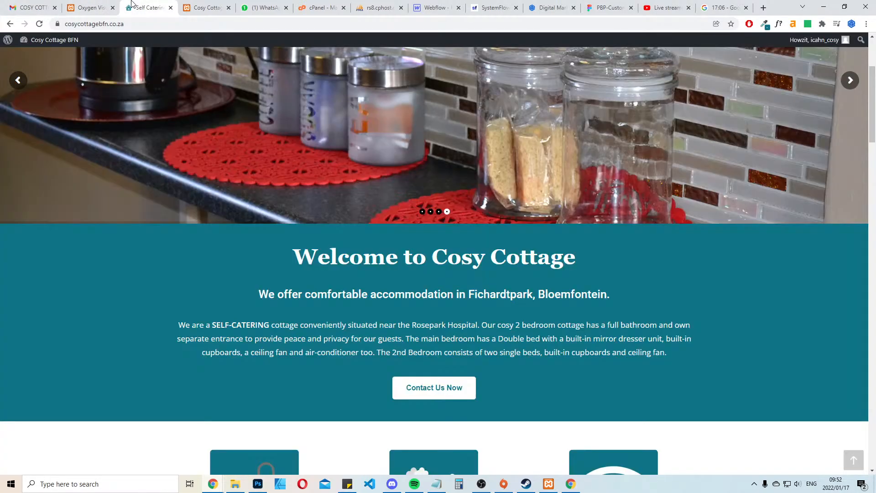
pyautogui.scroll(3, 519, 295)
pyautogui.scroll(-8, 518, 295)
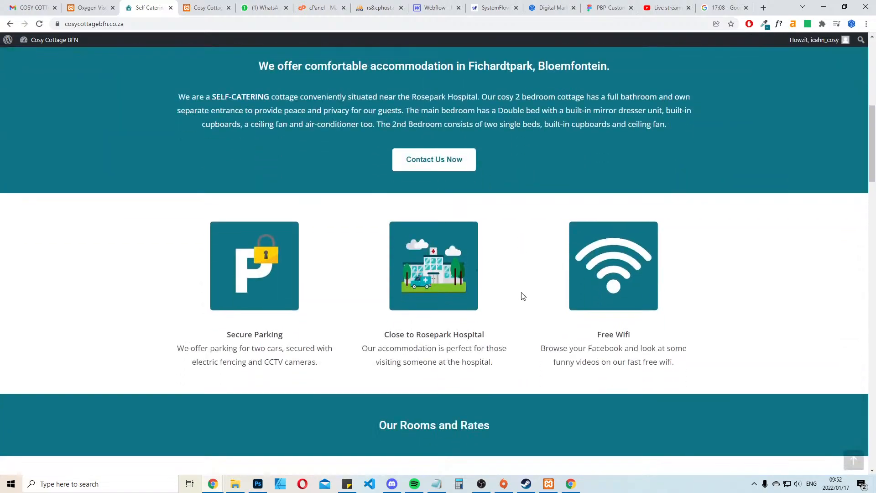
pyautogui.scroll(8, 523, 296)
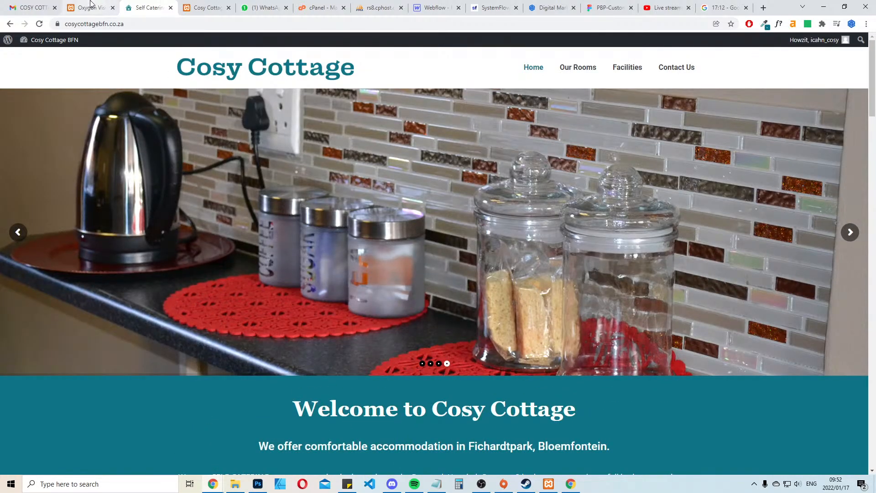
pyautogui.click(88, 7)
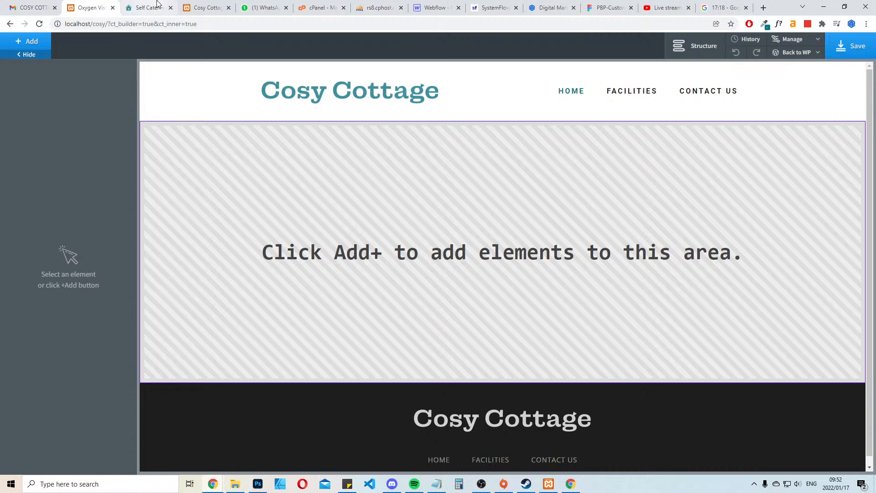
# Leave the Home page's builder for the WordPress admin and review the installed plugins
pyautogui.click(37, 45)
pyautogui.click(38, 48)
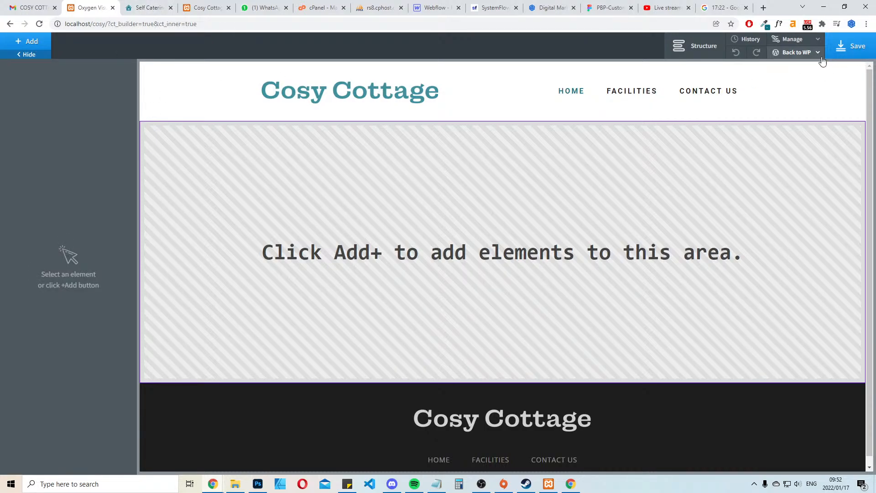
pyautogui.moveTo(796, 52)
pyautogui.click(781, 66)
pyautogui.click(482, 75)
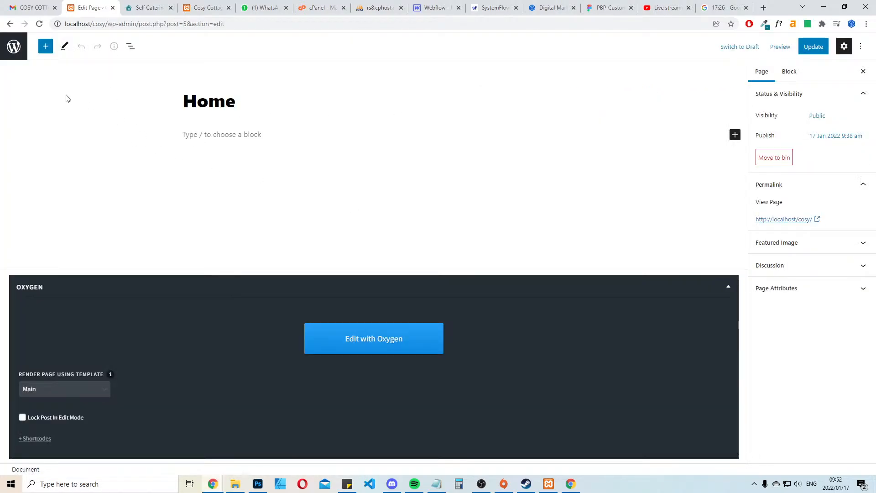
pyautogui.click(13, 46)
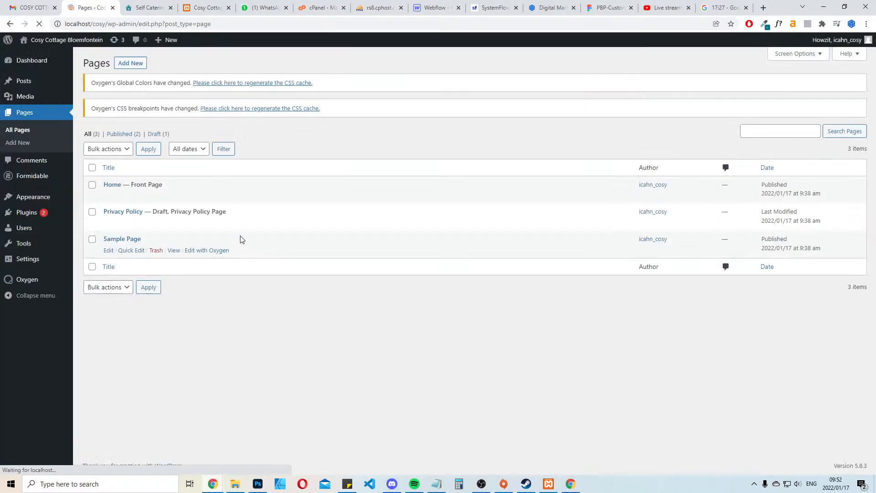
pyautogui.click(26, 212)
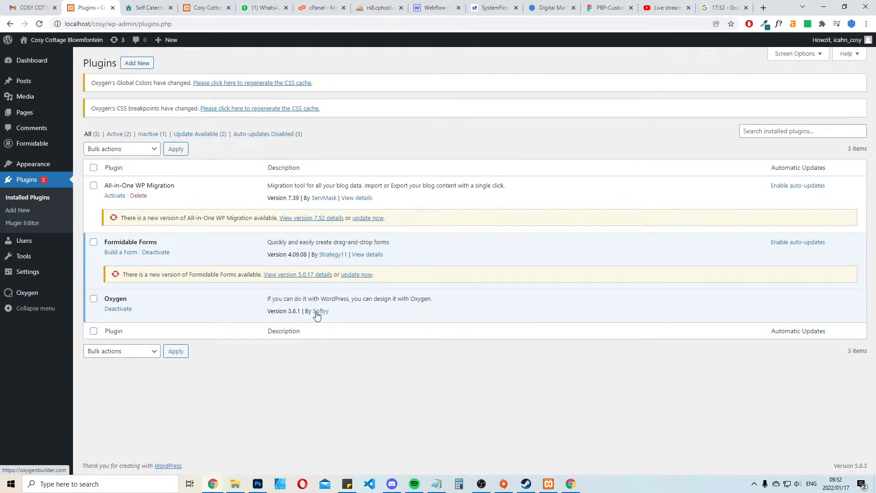
# Reopen the Home page in Oxygen, and examine the live home page's slider and welcome section
pyautogui.click(28, 112)
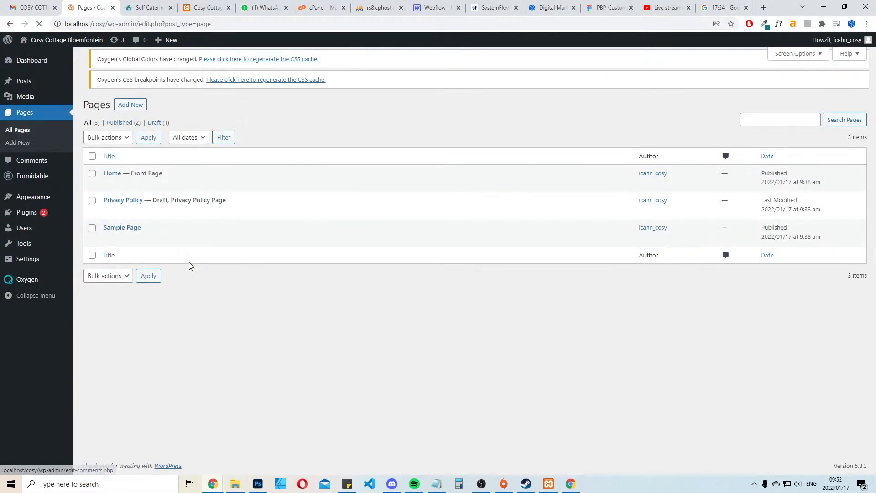
pyautogui.click(206, 195)
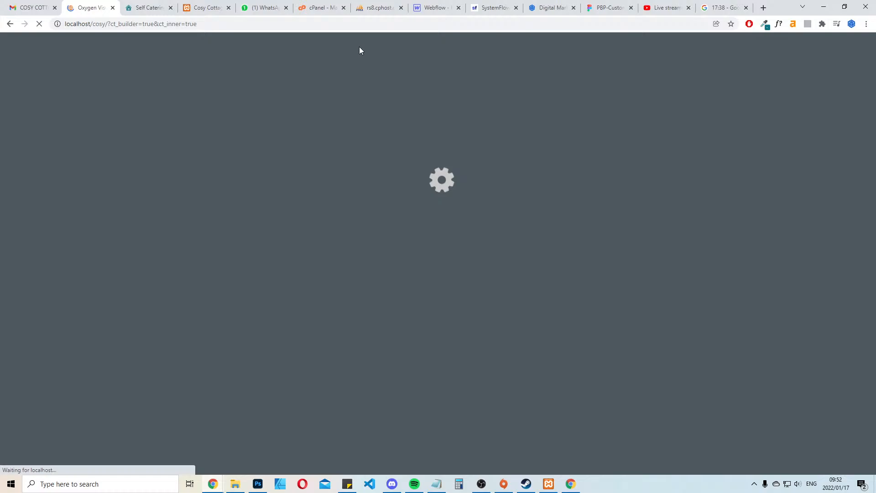
pyautogui.click(134, 5)
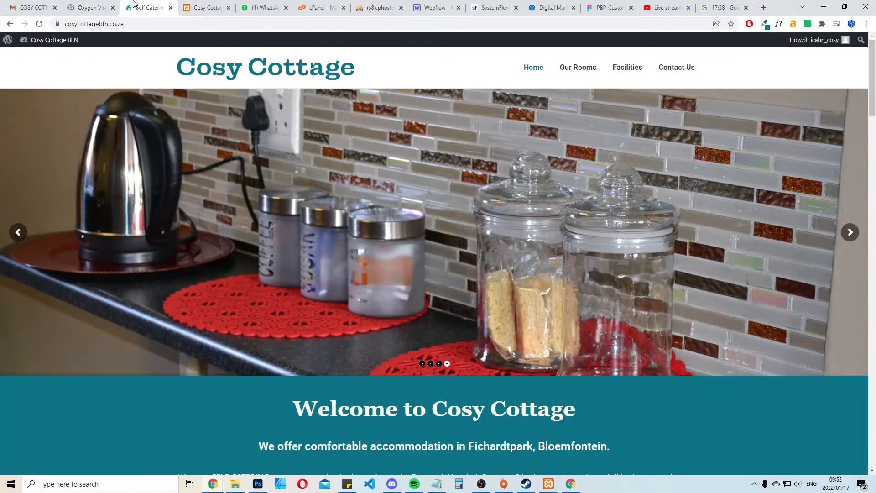
pyautogui.scroll(-5, 358, 215)
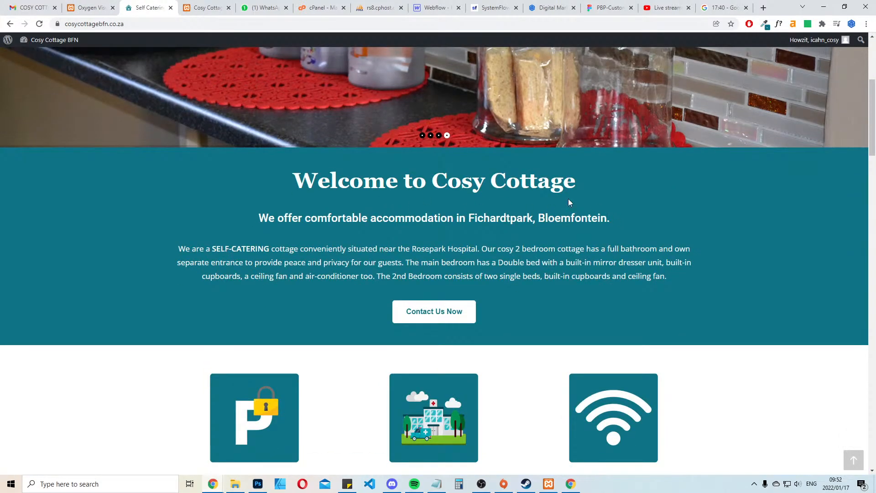
pyautogui.click(92, 6)
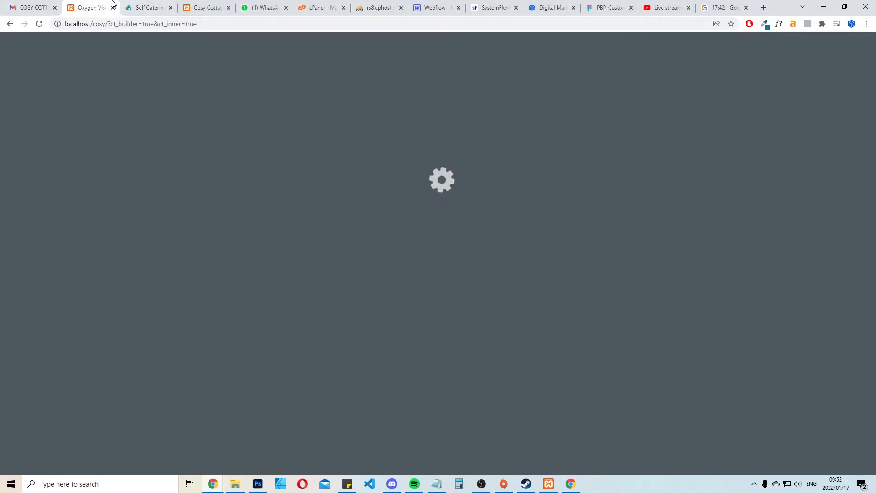
# Switch to Gmail and open the client's COSY COTTAGE email with the requested website changes
pyautogui.click(30, 7)
pyautogui.click(251, 237)
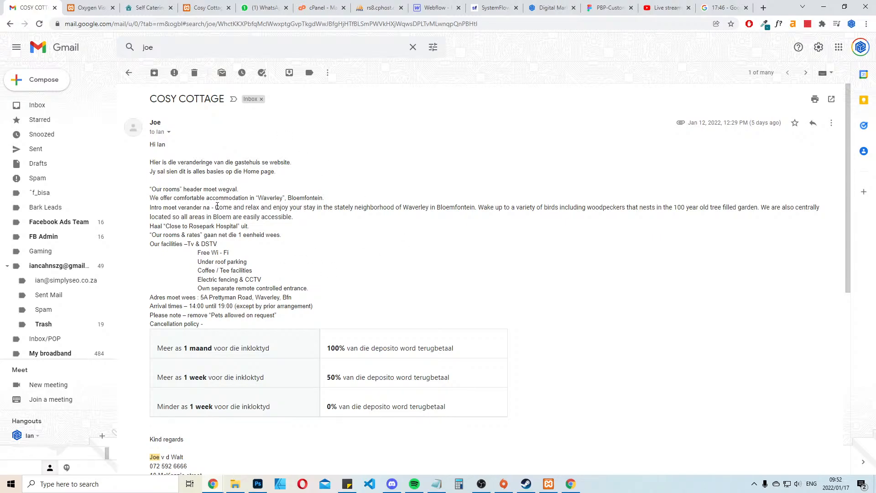
# Copy the new English intro paragraph from the client's email and switch back to the Oxygen builder
pyautogui.moveTo(217, 207); pyautogui.dragTo(295, 223)
pyautogui.hotkey('ctrl', 'c')
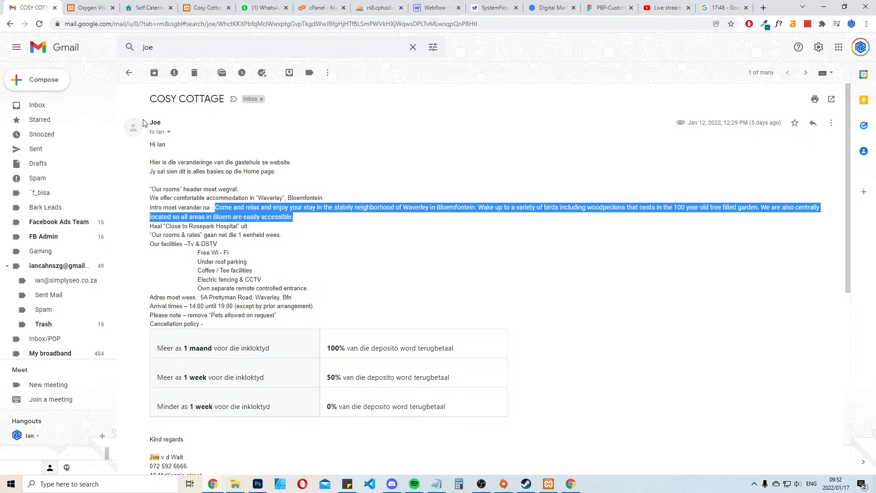
pyautogui.click(87, 5)
# Add a section to the empty Home page and give it the global Turquoise background color
pyautogui.click(28, 42)
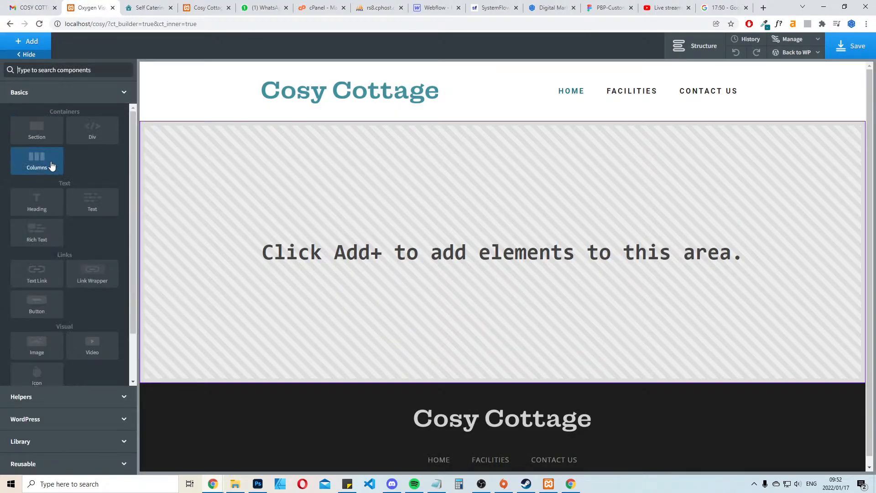
pyautogui.click(36, 132)
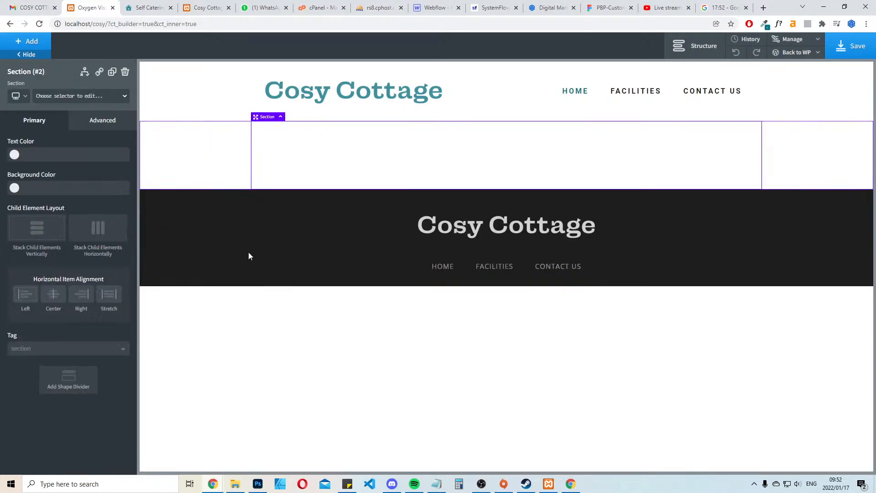
pyautogui.click(14, 188)
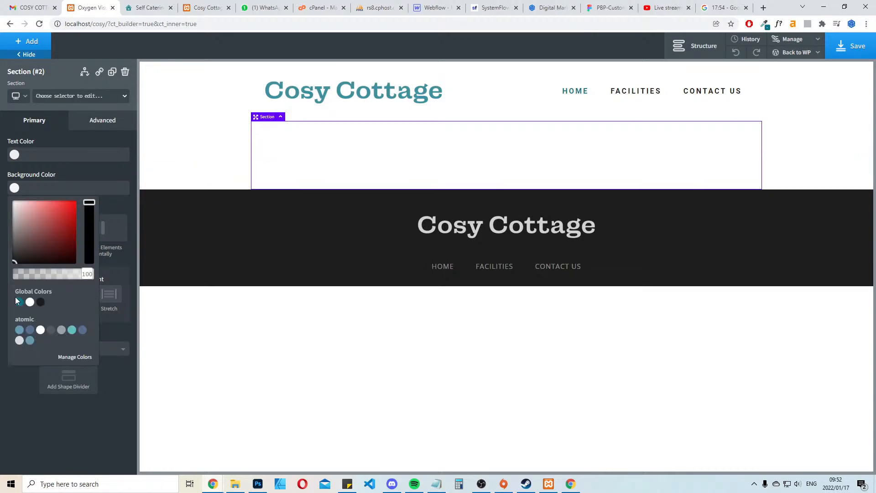
pyautogui.click(19, 302)
# Add a heading inside the turquoise section and center the section's items horizontally
pyautogui.click(28, 42)
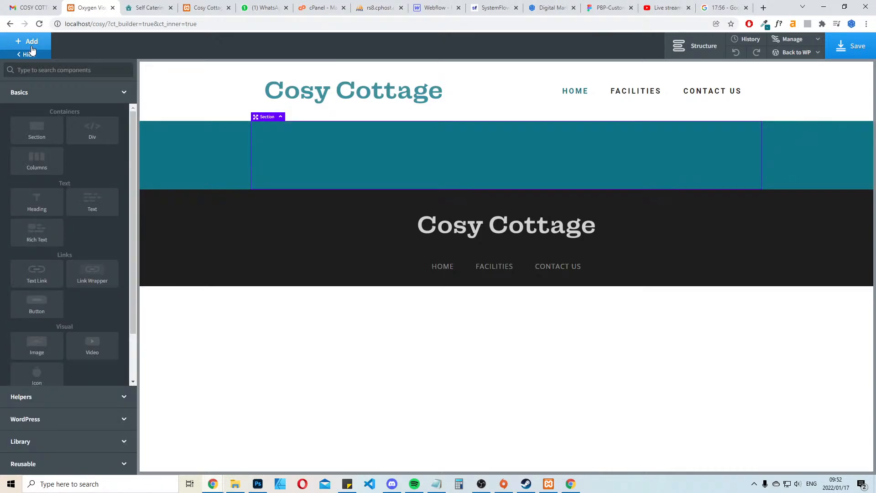
pyautogui.click(35, 196)
pyautogui.click(639, 137)
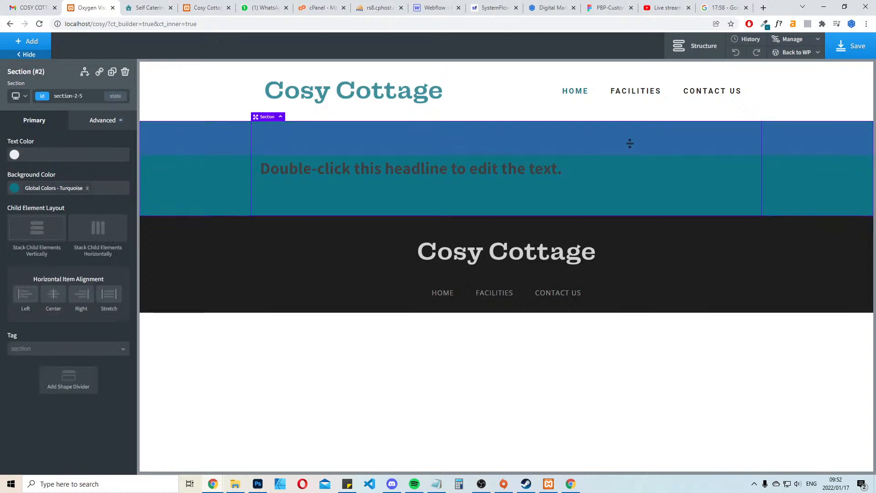
pyautogui.click(53, 294)
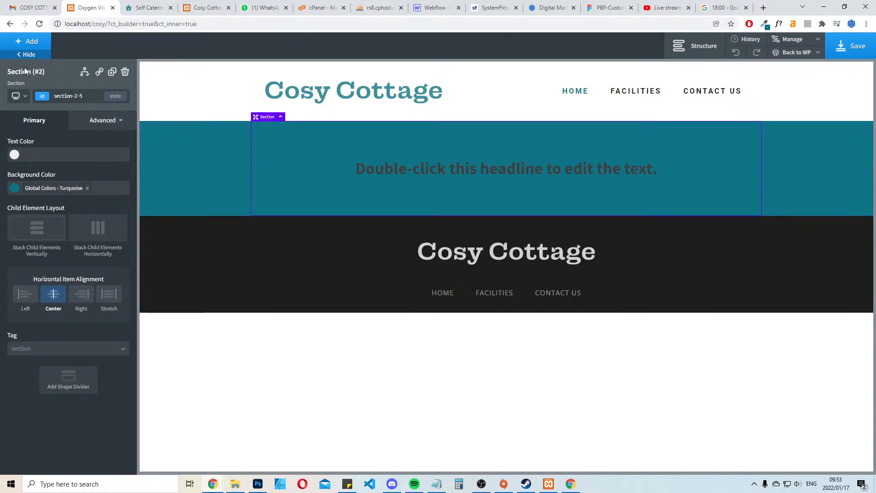
# Add a text block below the heading and replace its placeholder with the copied "Come and relax and enjoy your stay" intro
pyautogui.click(28, 41)
pyautogui.click(98, 201)
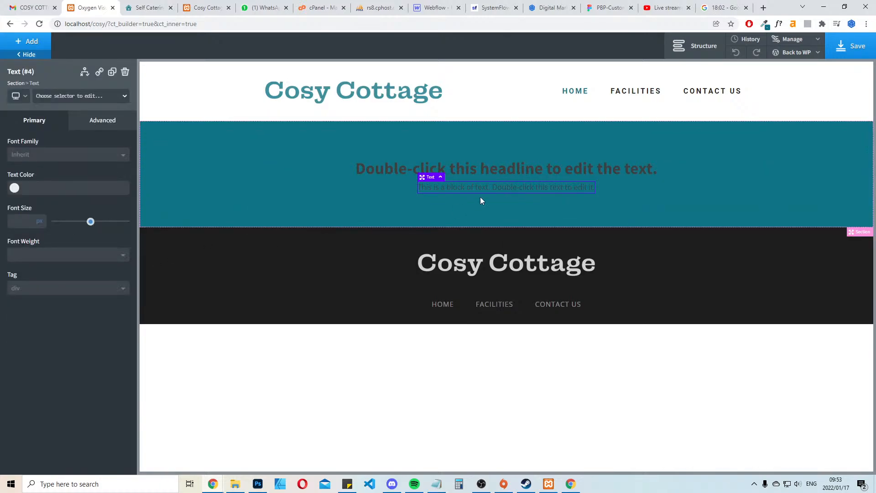
pyautogui.doubleClick(490, 188)
pyautogui.hotkey('ctrl', 'v')
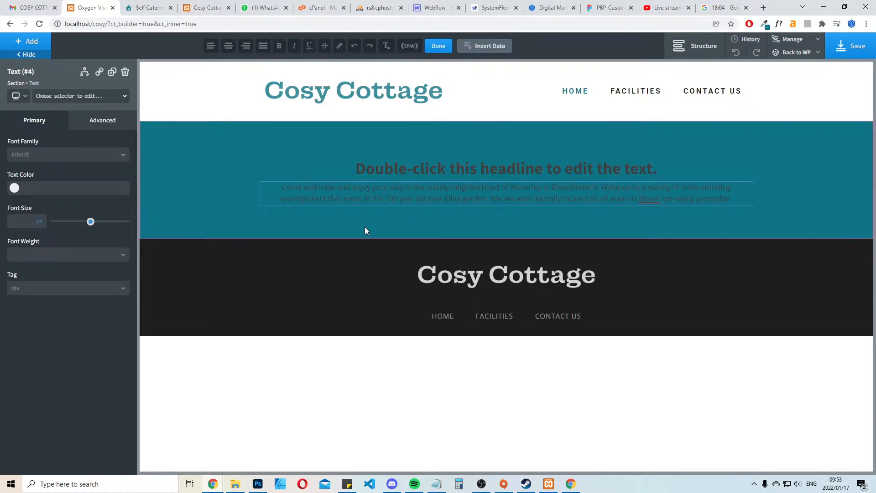
pyautogui.click(392, 193)
# Set the text color of the intro paragraph and the heading to the global White
pyautogui.click(390, 189)
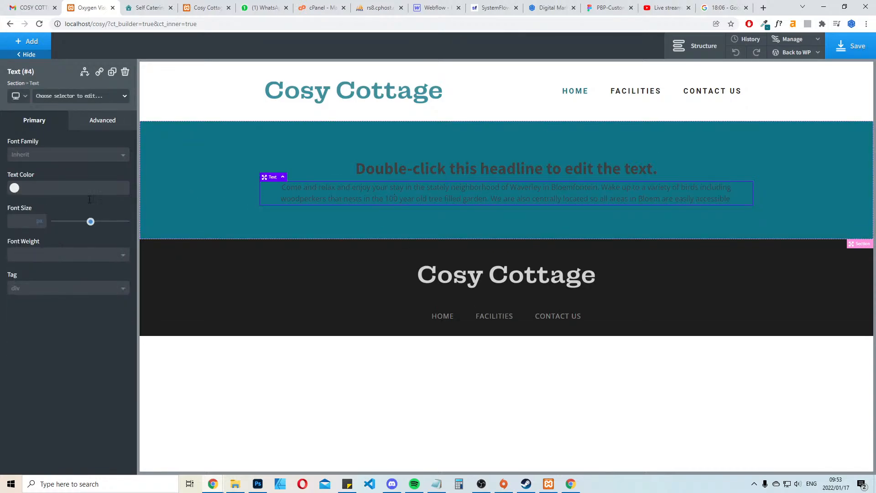
pyautogui.click(14, 188)
pyautogui.click(30, 302)
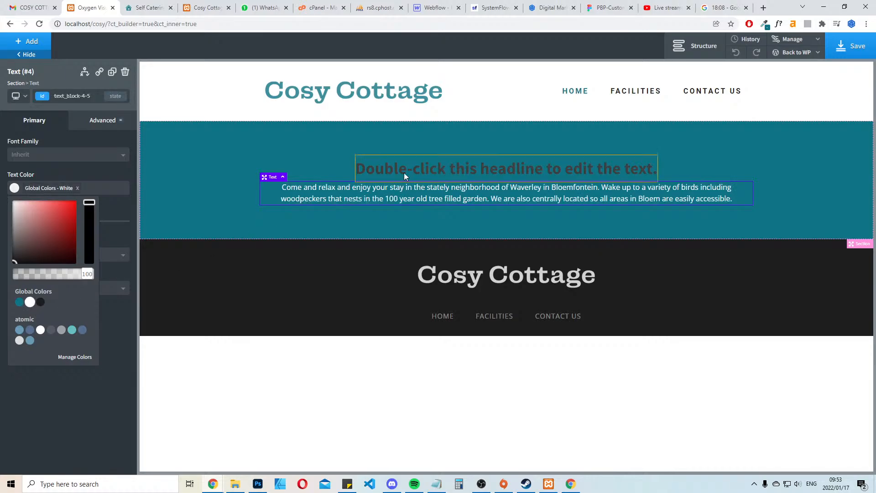
pyautogui.click(418, 169)
pyautogui.click(14, 188)
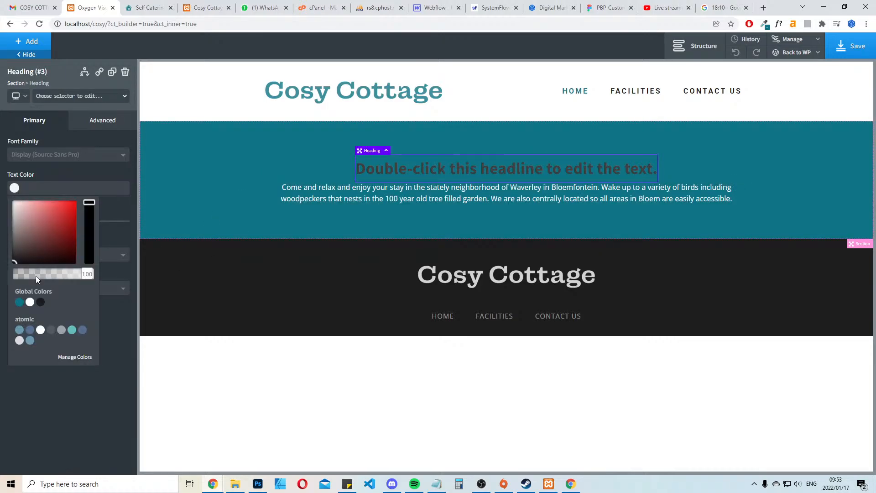
pyautogui.click(30, 302)
pyautogui.click(393, 237)
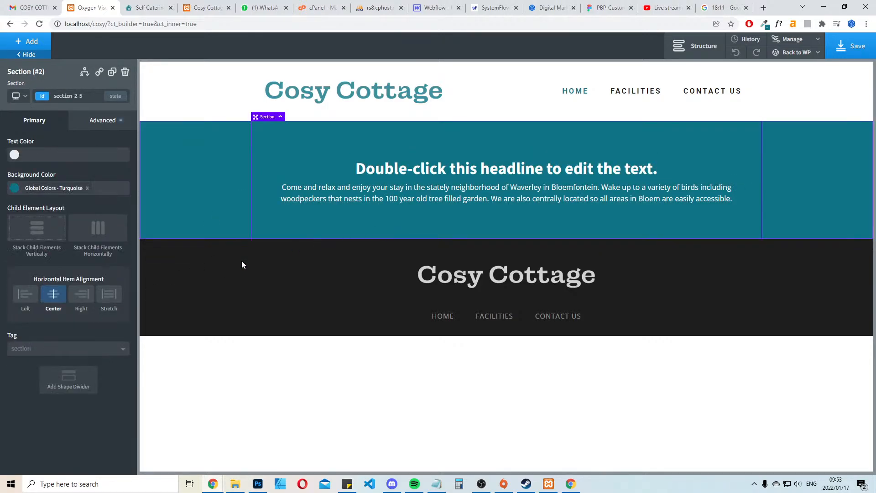
# Identify the font of the live site's "Welcome to Cosy Cottage" heading, and examine its header and welcome section
pyautogui.click(420, 170)
pyautogui.click(175, 4)
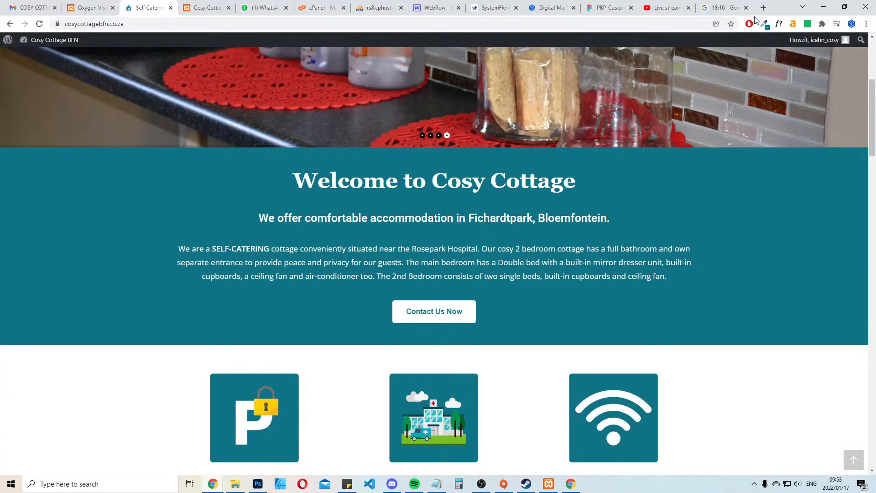
pyautogui.click(779, 24)
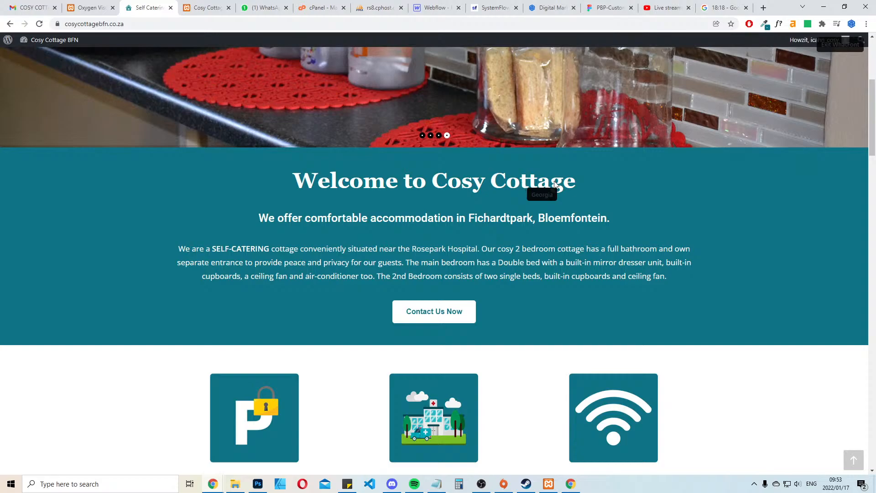
pyautogui.click(840, 45)
pyautogui.scroll(5, 625, 255)
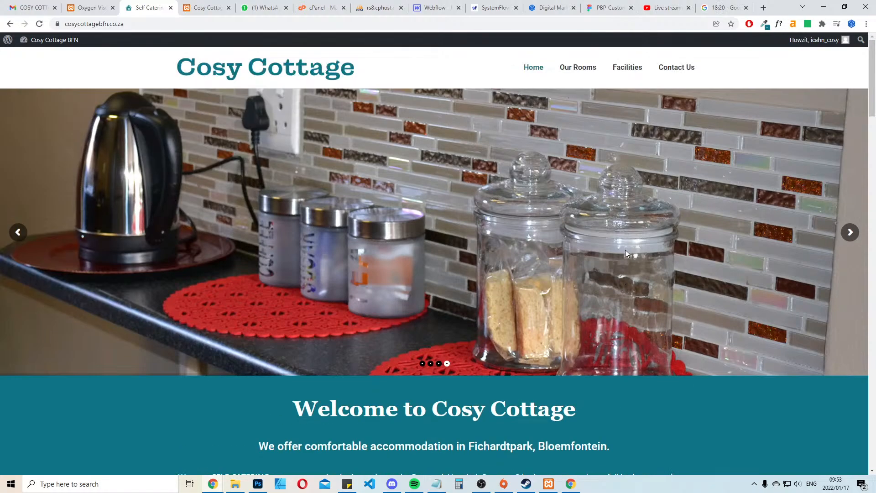
pyautogui.scroll(-3, 625, 251)
pyautogui.scroll(3, 571, 231)
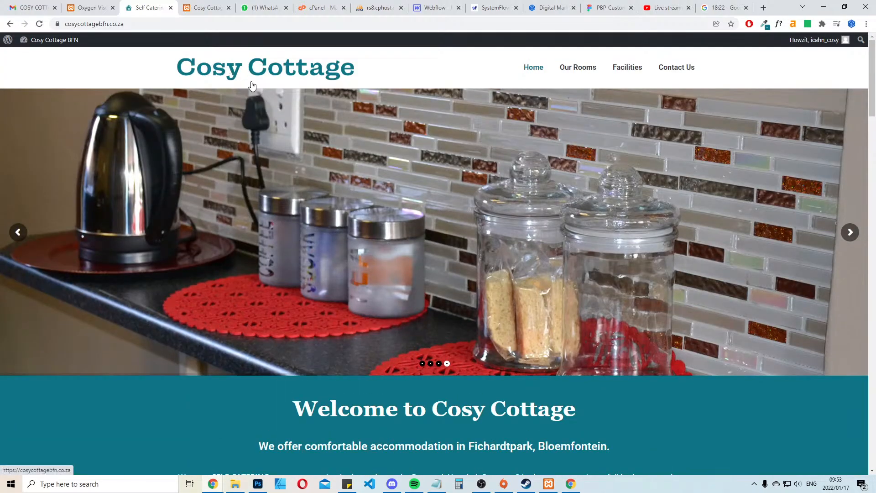
pyautogui.scroll(-8, 560, 190)
pyautogui.scroll(5, 578, 236)
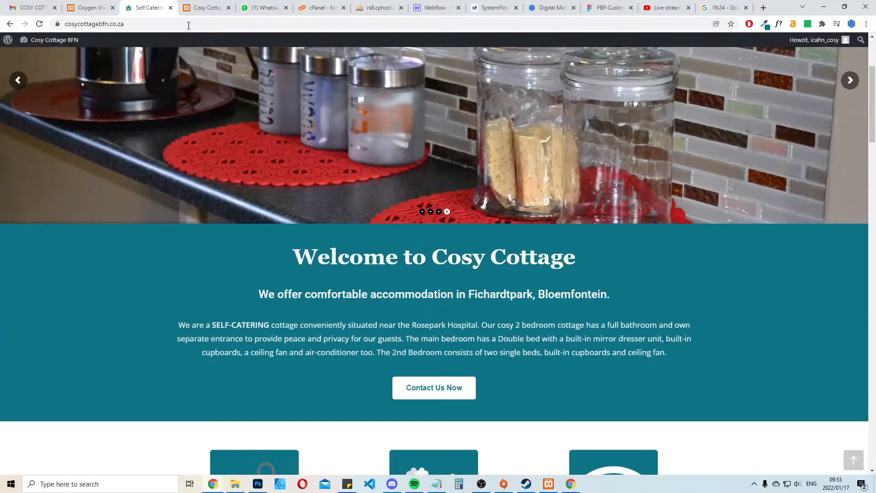
# Set the display font in Oxygen's global styles to "Georgia, serif" and save the page
pyautogui.click(75, 4)
pyautogui.click(793, 39)
pyautogui.click(793, 64)
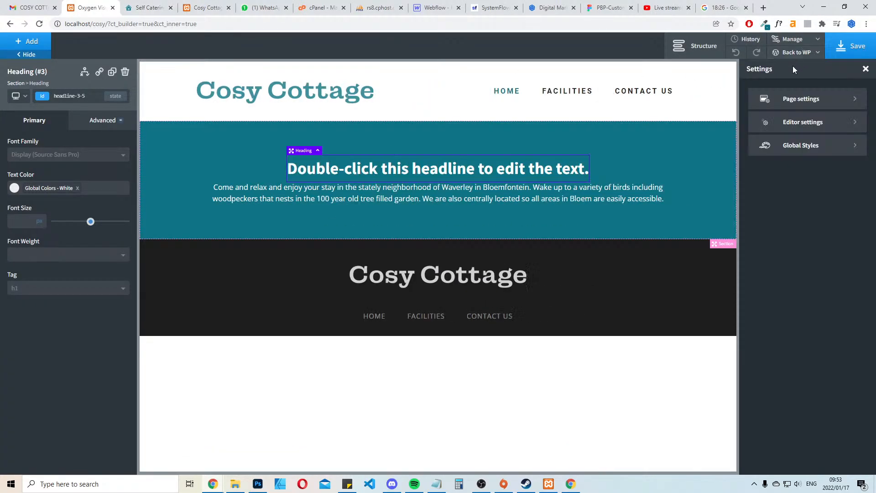
pyautogui.click(825, 100)
pyautogui.click(756, 90)
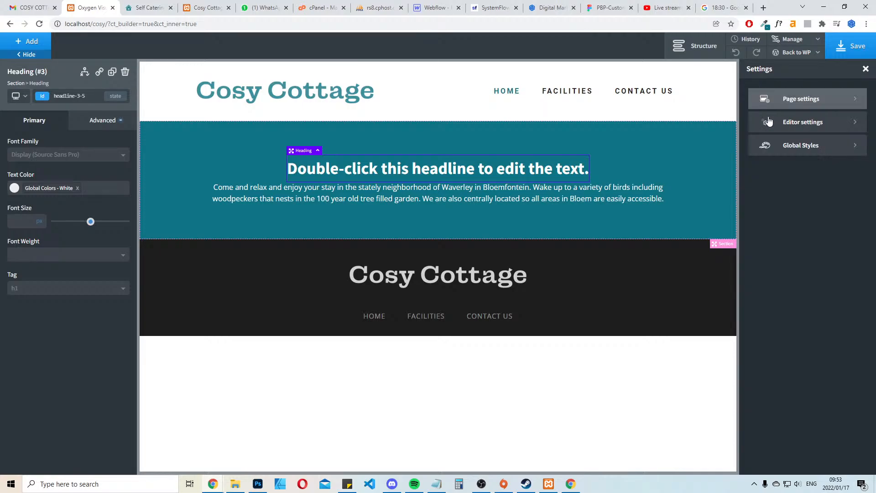
pyautogui.click(814, 145)
pyautogui.click(791, 147)
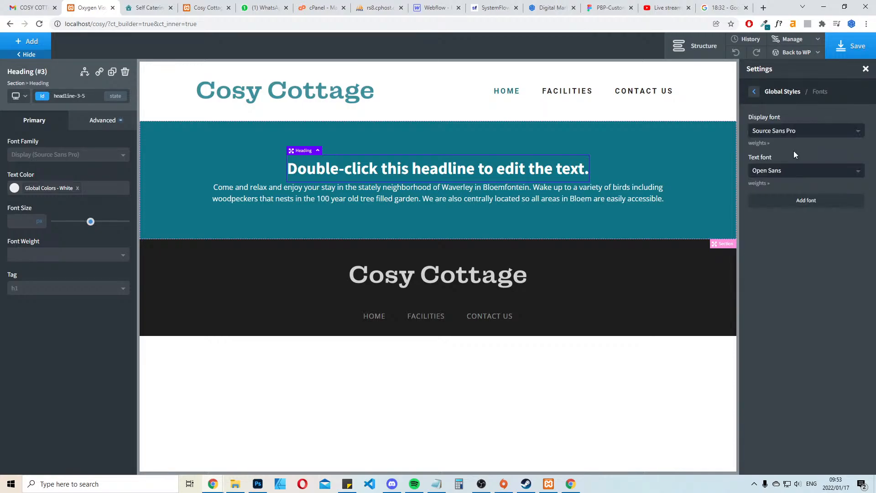
pyautogui.click(812, 132)
pyautogui.write('go')
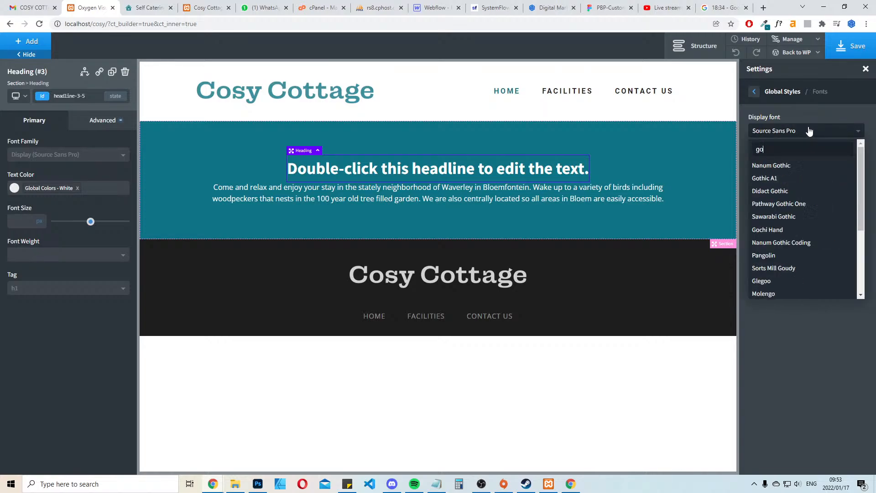
pyautogui.press('BackSpace')
pyautogui.write('e')
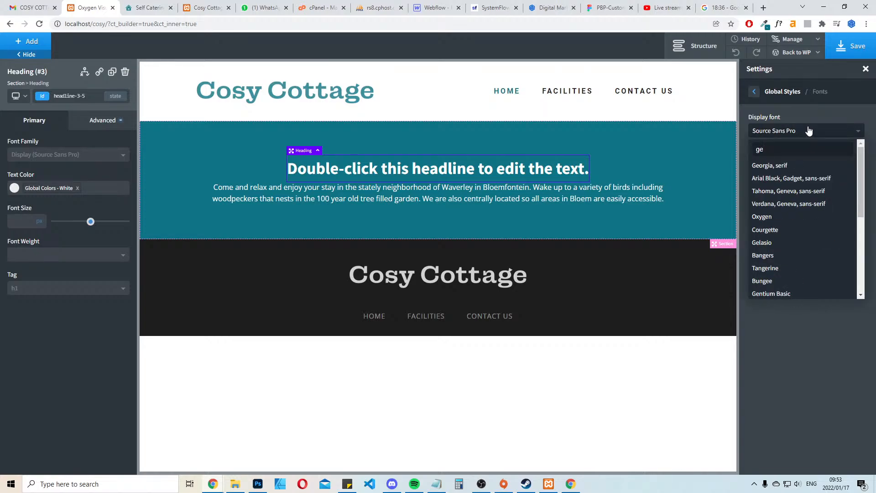
pyautogui.click(781, 167)
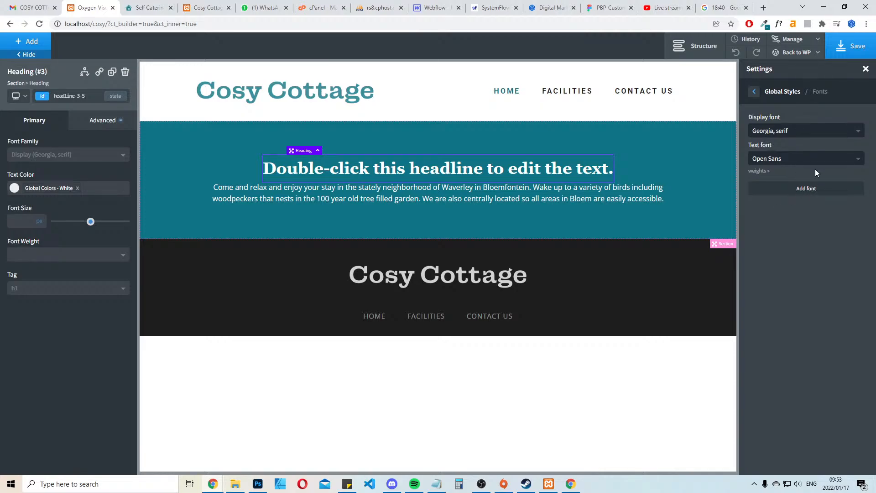
pyautogui.click(852, 45)
pyautogui.click(865, 69)
# Set the bottom margin of the turquoise section's heading to 30 px
pyautogui.click(114, 121)
pyautogui.click(93, 172)
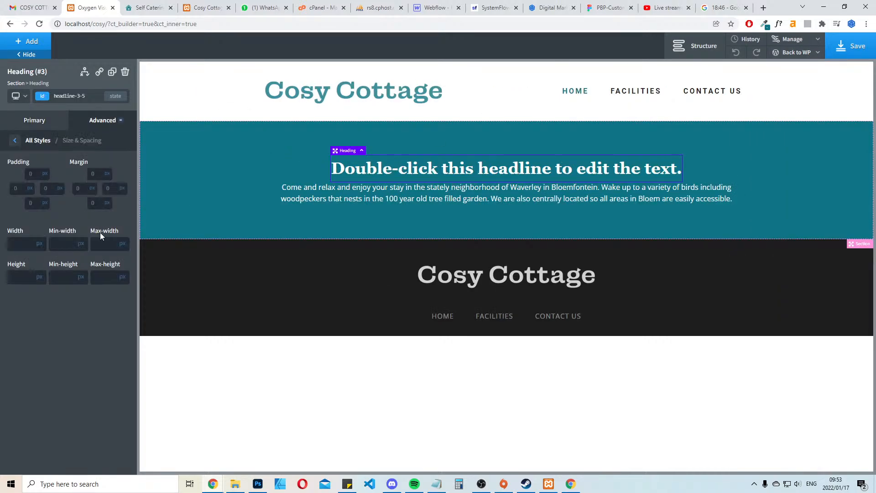
pyautogui.click(108, 204)
pyautogui.write('30')
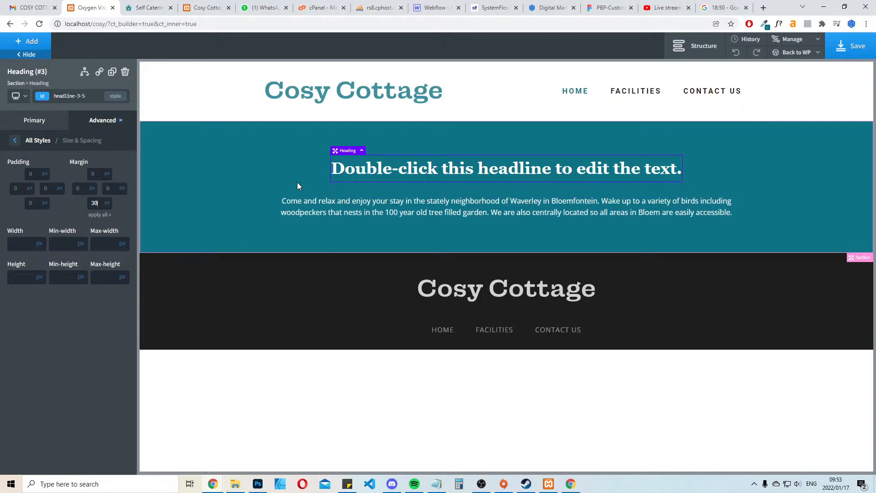
# Open the turquoise section's size and spacing settings to inspect its container padding
pyautogui.click(794, 181)
pyautogui.click(104, 120)
pyautogui.click(80, 175)
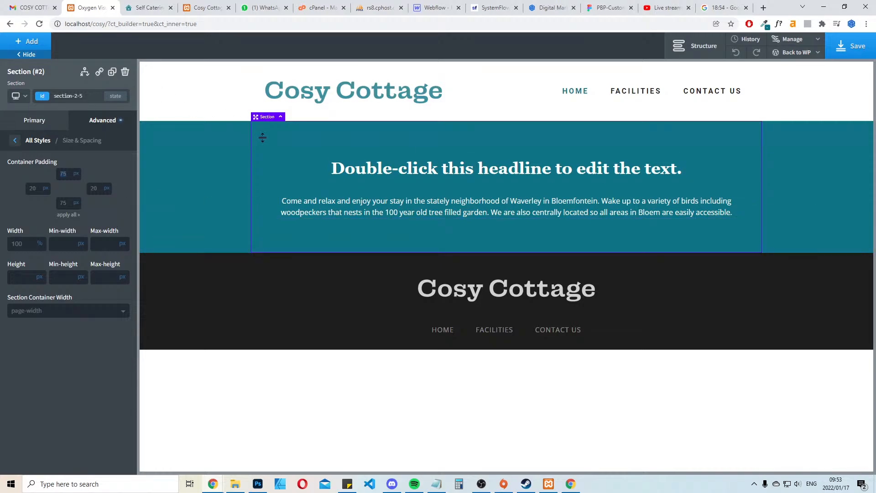
# Identify the font of the live site's "We offer comfortable accommodation" subheading and return to the Oxygen builder
pyautogui.click(151, 7)
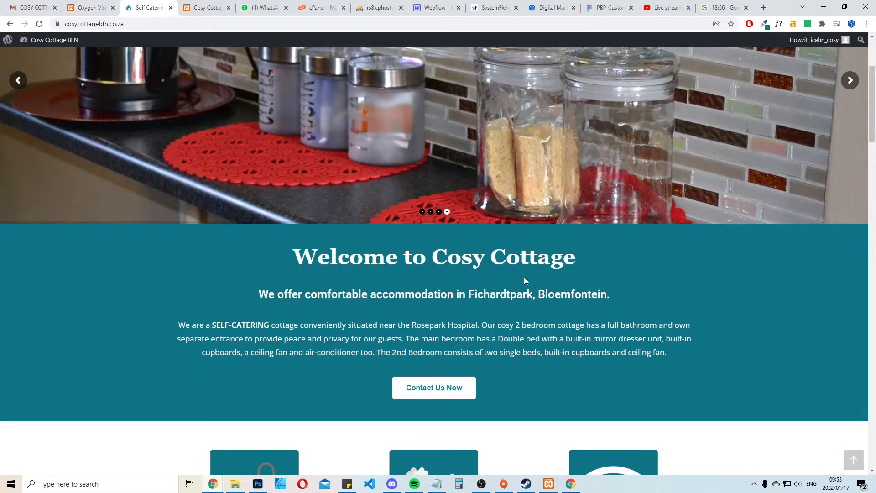
pyautogui.scroll(-2, 524, 280)
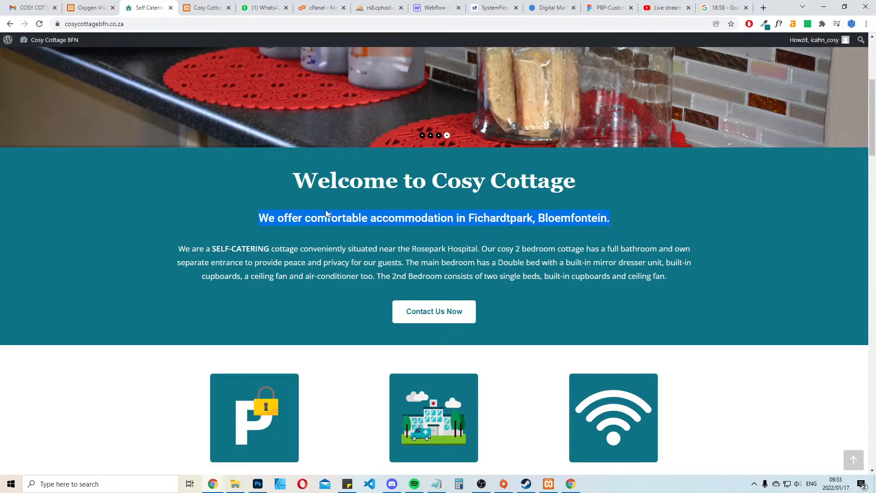
pyautogui.click(778, 24)
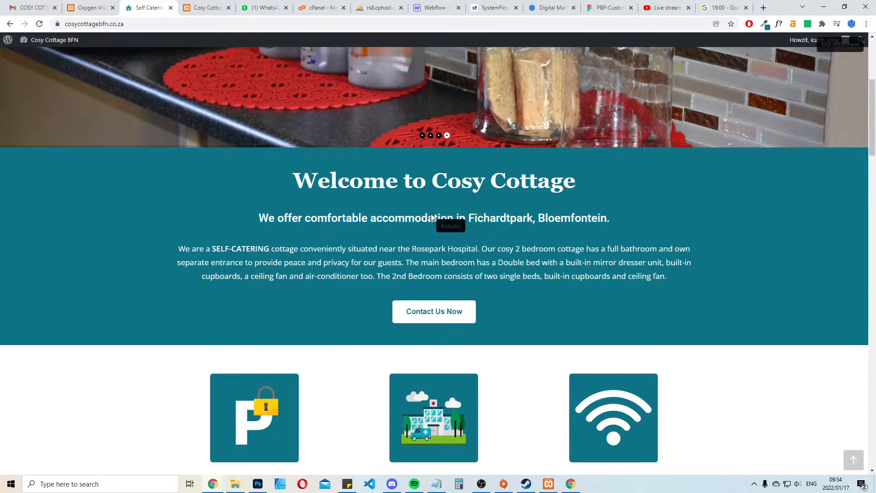
pyautogui.click(841, 45)
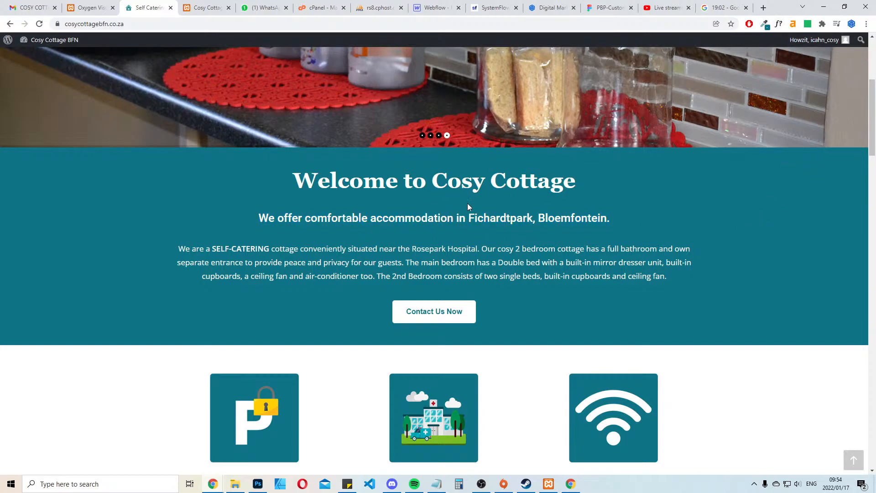
pyautogui.click(85, 4)
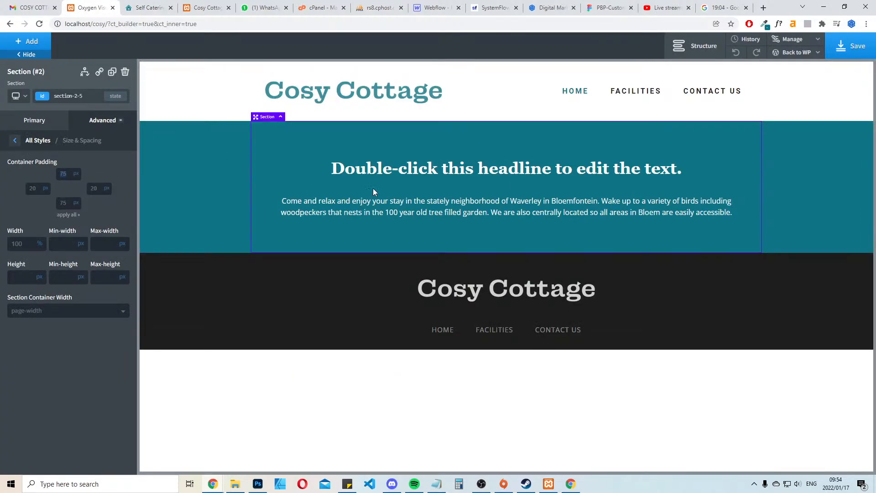
# Add a second text block to the turquoise section, below the intro paragraph
pyautogui.click(349, 197)
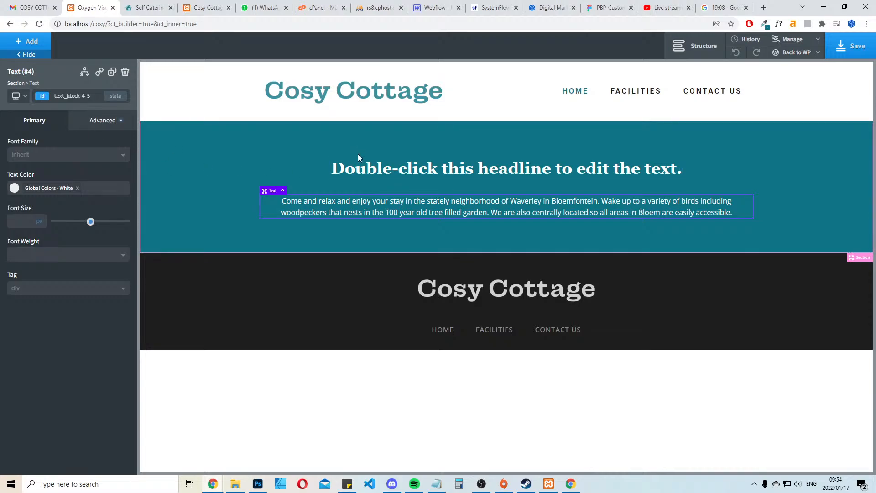
pyautogui.click(360, 245)
pyautogui.click(27, 41)
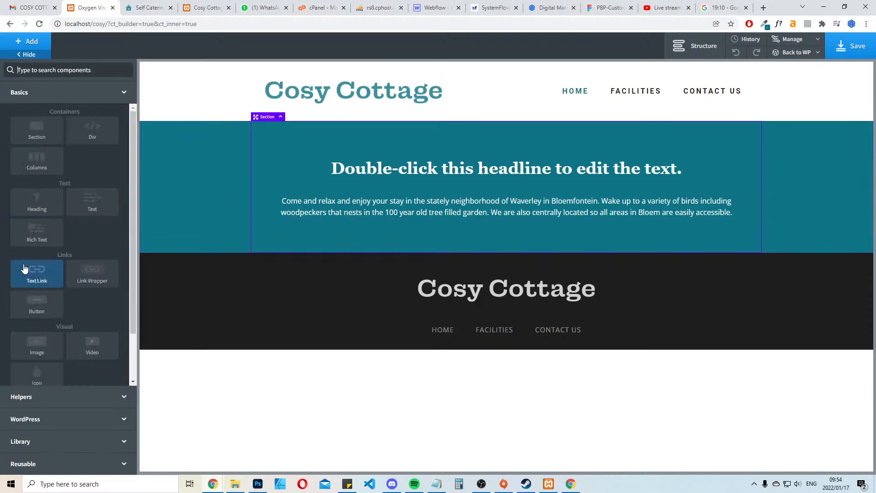
pyautogui.click(100, 211)
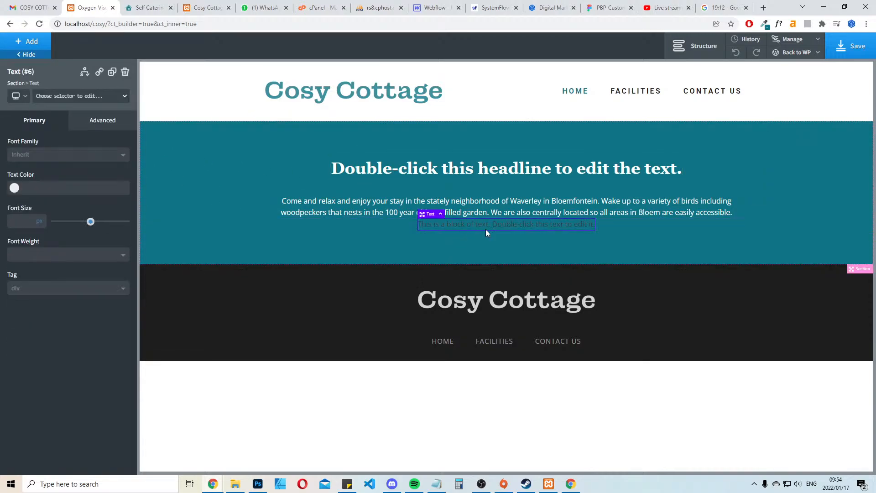
# Replace the turquoise section's extra text block with an H2 heading placed between the main heading and the intro paragraph
pyautogui.click(125, 71)
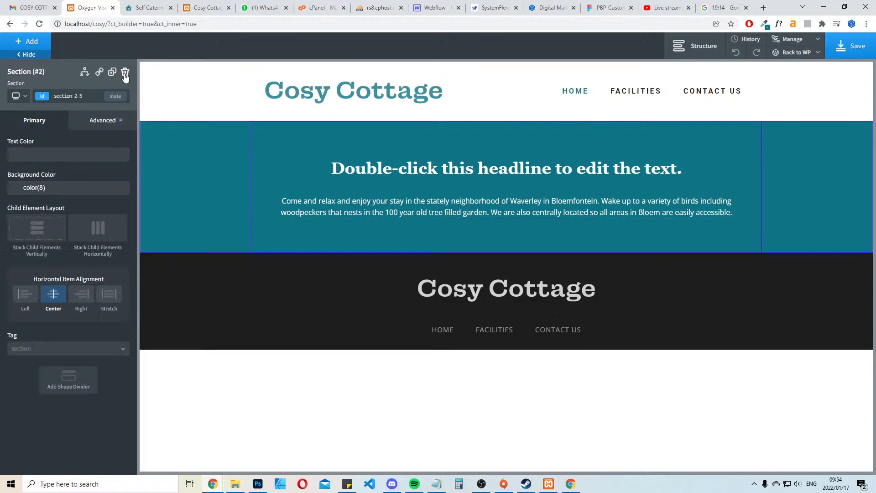
pyautogui.click(28, 42)
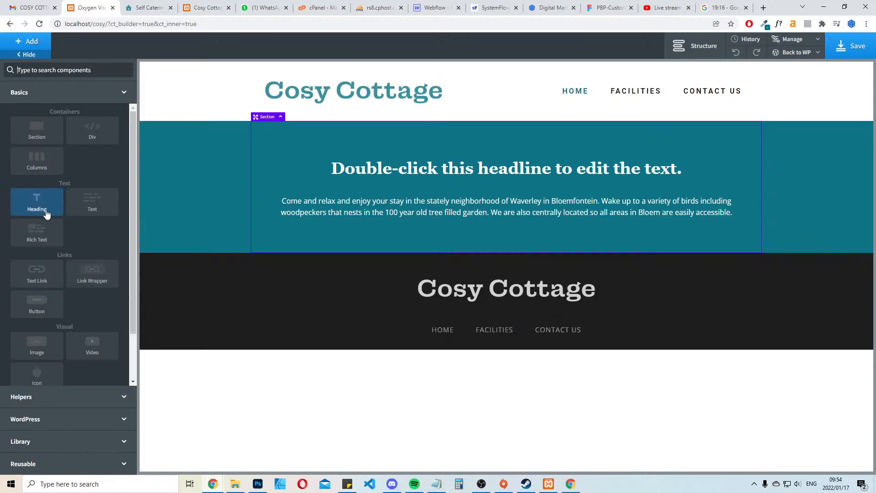
pyautogui.click(36, 203)
pyautogui.click(66, 298)
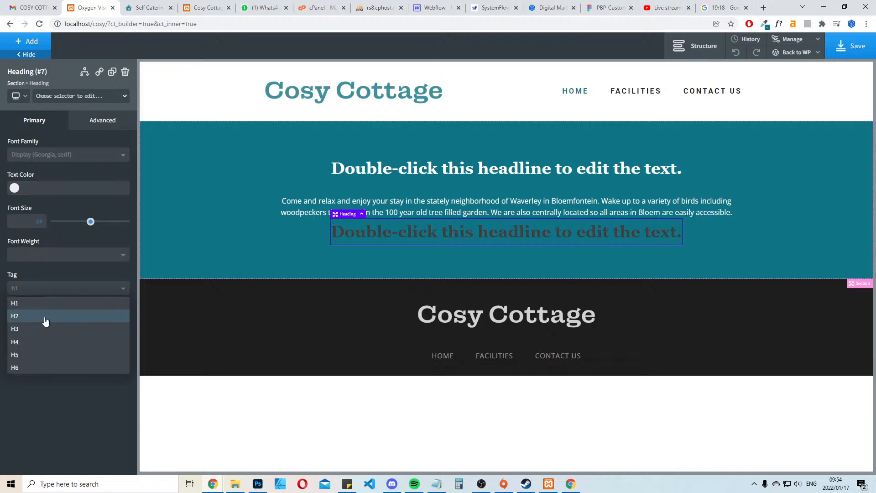
pyautogui.click(43, 317)
pyautogui.moveTo(462, 230); pyautogui.dragTo(496, 200)
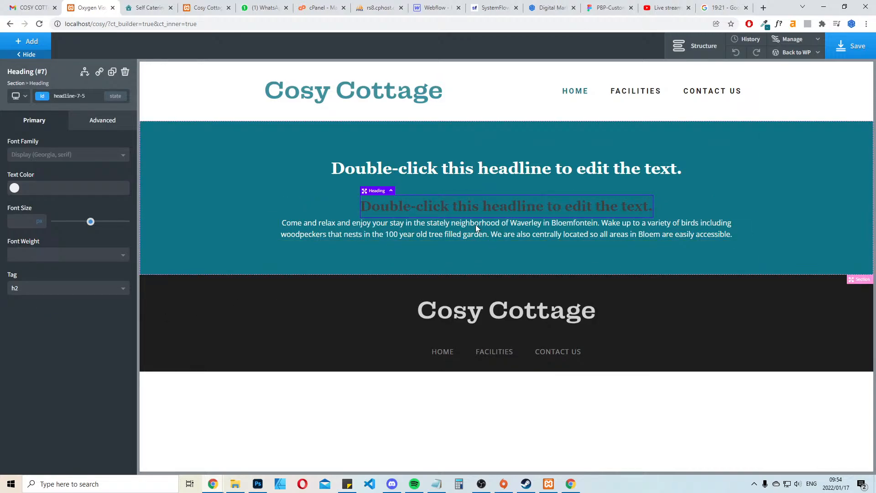
# Set the bottom margin of the new H2 heading to 30 px
pyautogui.click(86, 121)
pyautogui.click(78, 176)
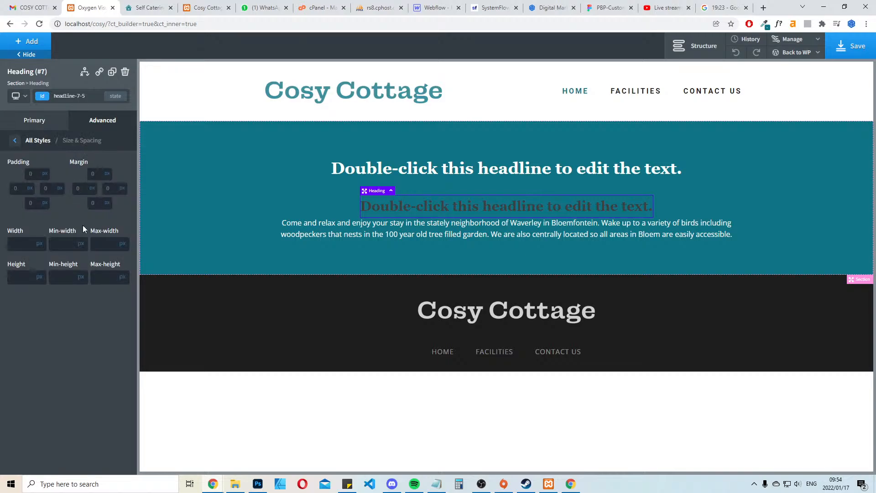
pyautogui.click(97, 206)
pyautogui.write('30')
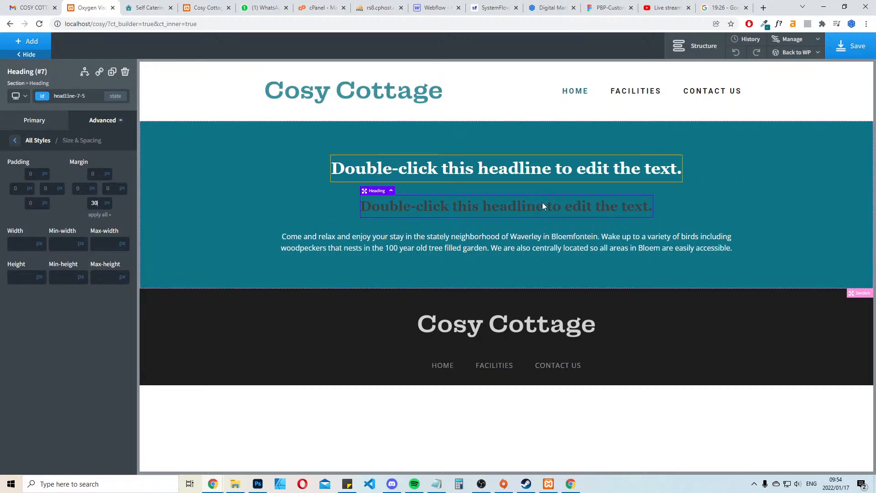
# Replace the H2 placeholder text with the "We offer comfortable accommodation in “Waverley”, Bloemfontein." line copied from the client's email
pyautogui.doubleClick(511, 205)
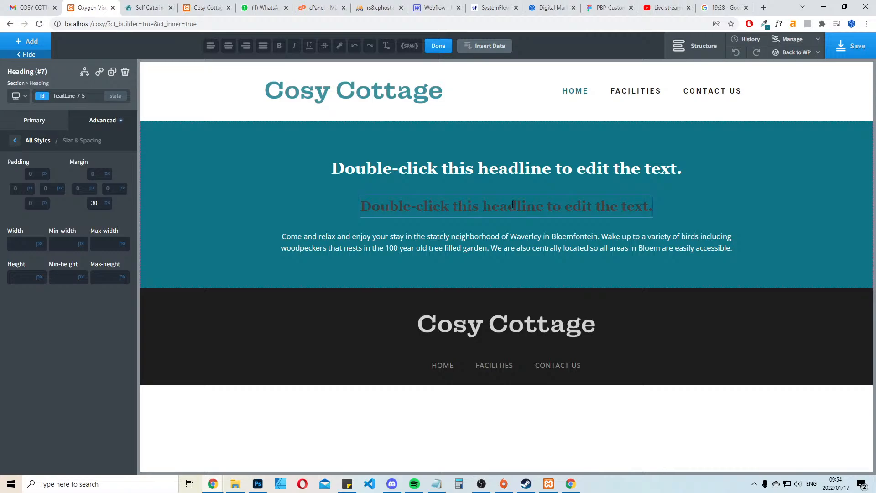
pyautogui.hotkey('ctrl', 'a')
pyautogui.click(32, 7)
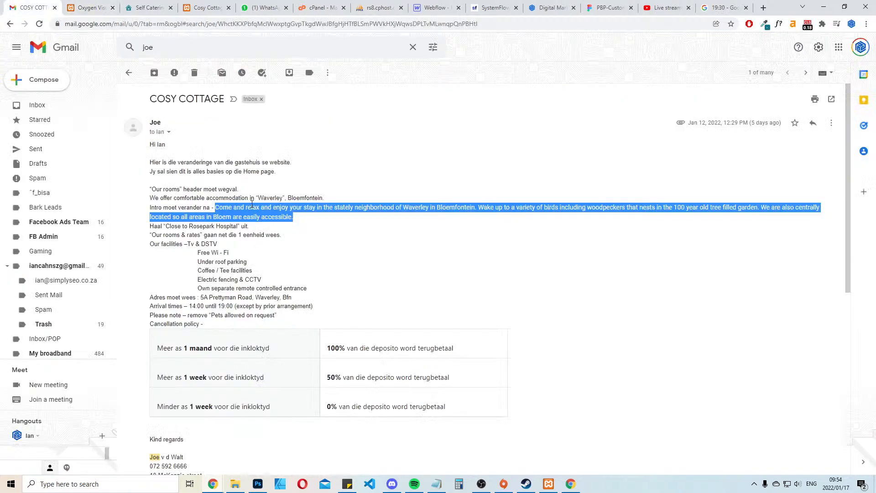
pyautogui.moveTo(153, 197); pyautogui.dragTo(326, 200)
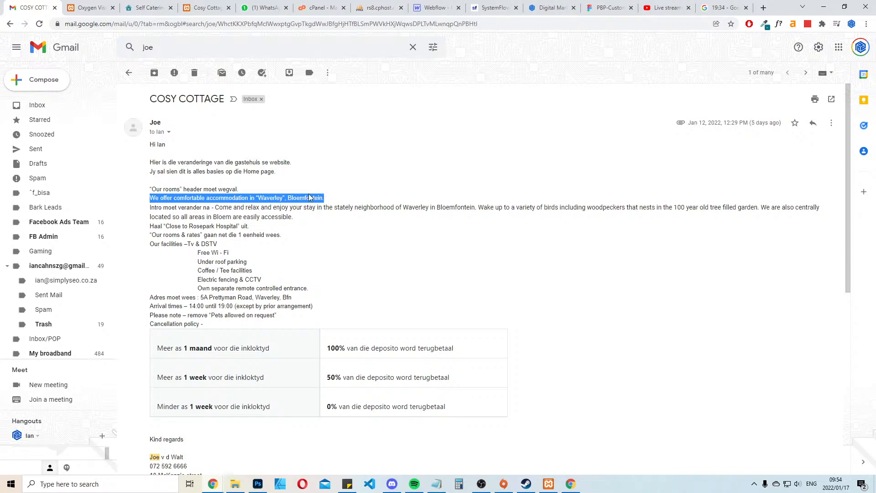
pyautogui.hotkey('ctrl', 'c')
pyautogui.click(89, 8)
pyautogui.hotkey('ctrl', 'v')
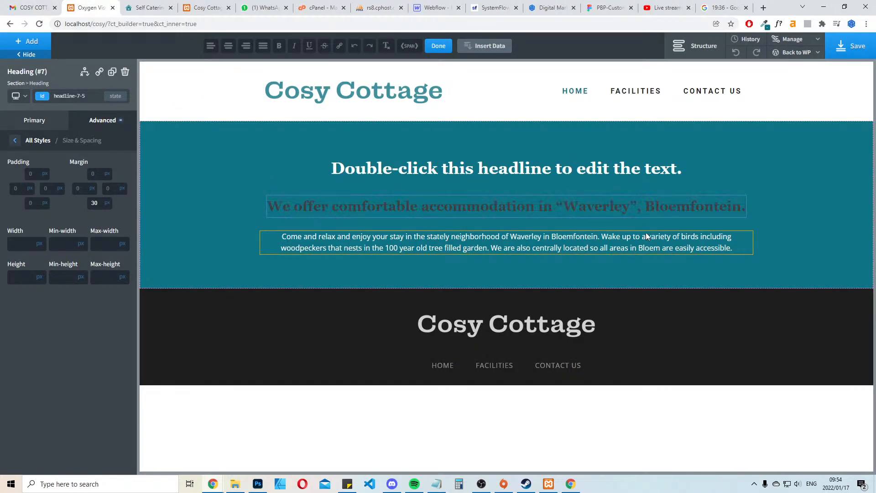
pyautogui.click(255, 269)
# Set the H2 subheading's font family to Roboto and its text color to the global White
pyautogui.click(361, 208)
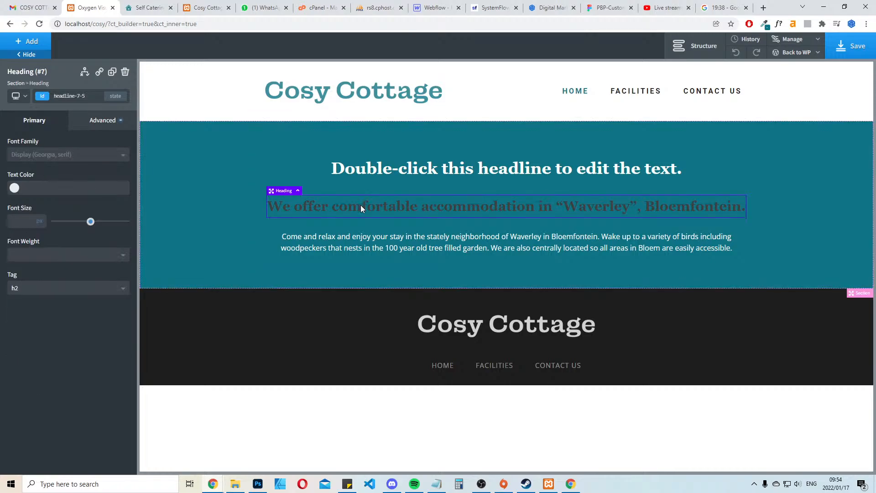
pyautogui.click(40, 161)
pyautogui.write('t')
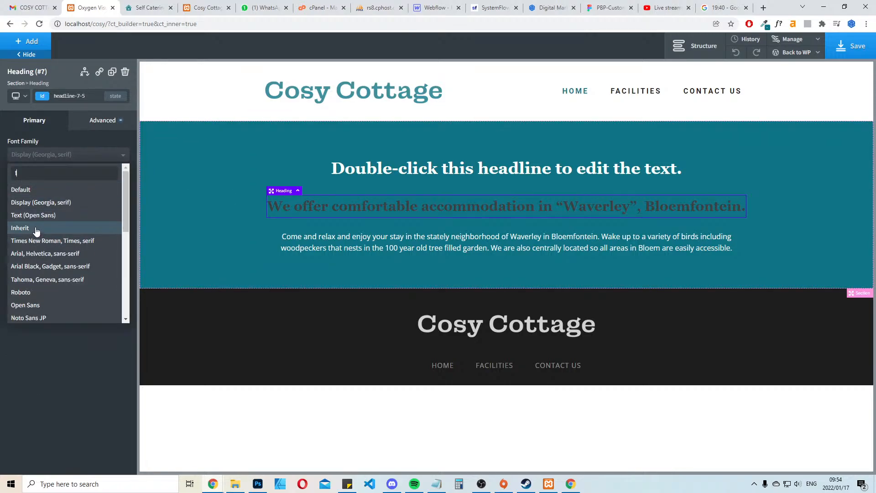
pyautogui.press('BackSpace')
pyautogui.write('robo')
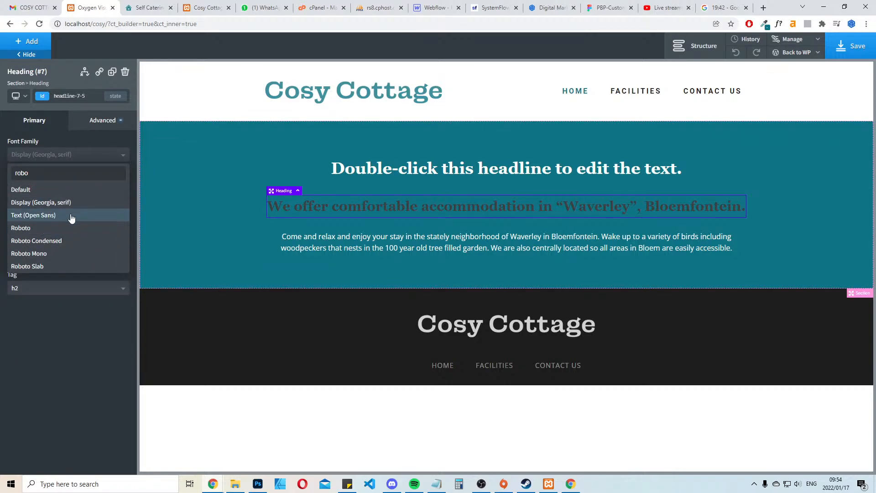
pyautogui.click(73, 228)
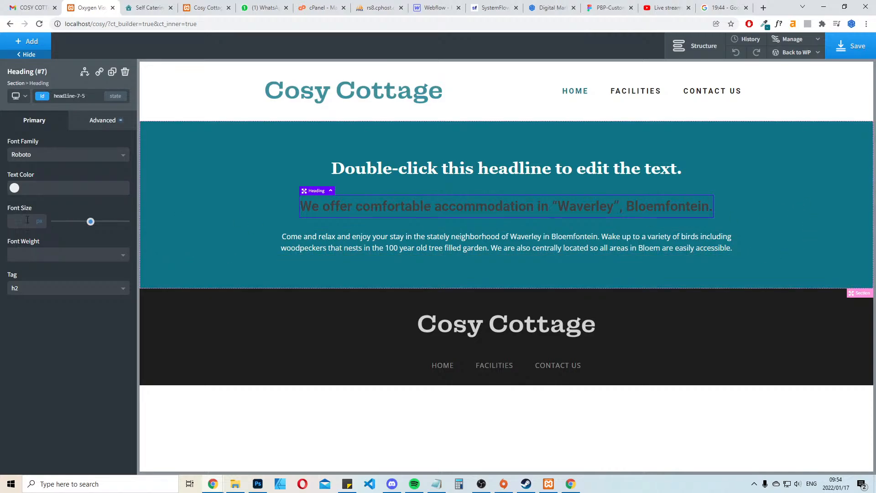
pyautogui.click(16, 189)
pyautogui.click(30, 302)
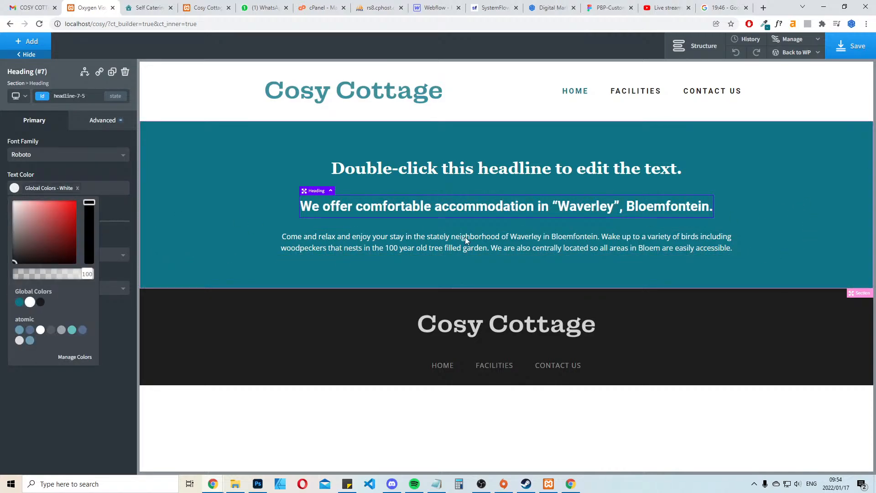
pyautogui.click(806, 158)
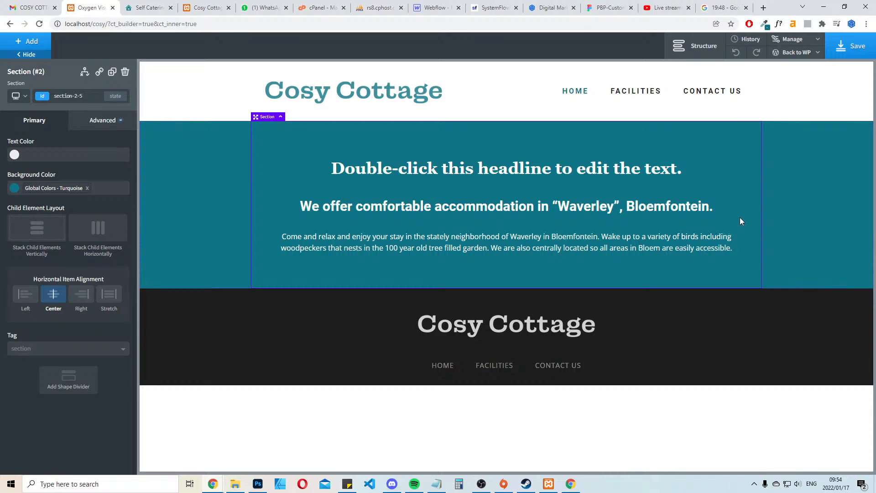
# Remove the quotation marks around Waverley in the H2 subheading
pyautogui.doubleClick(553, 204)
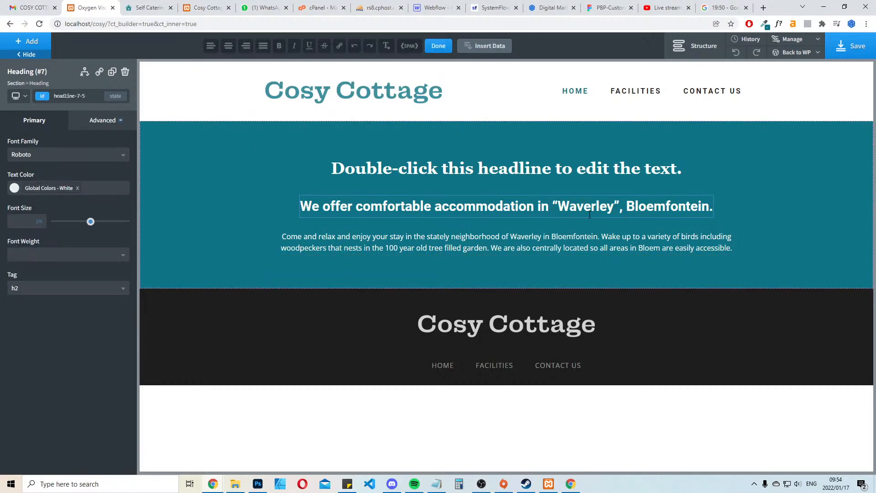
pyautogui.press('BackSpace')
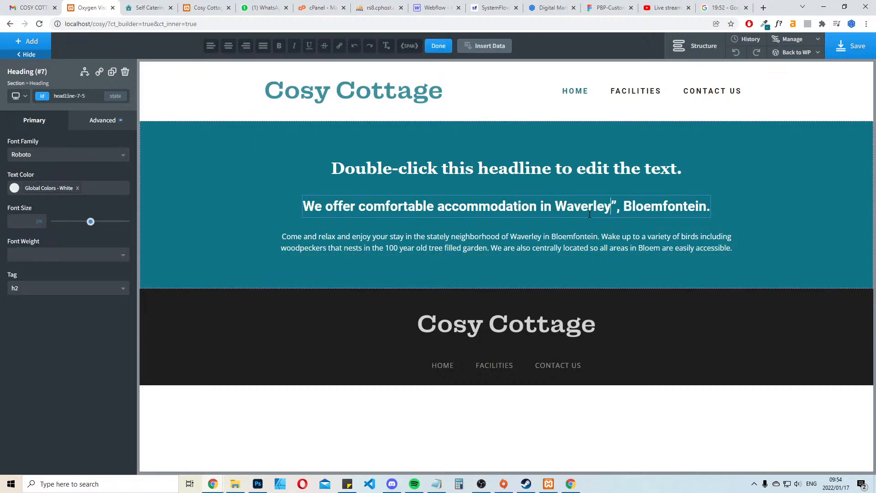
pyautogui.press('Delete')
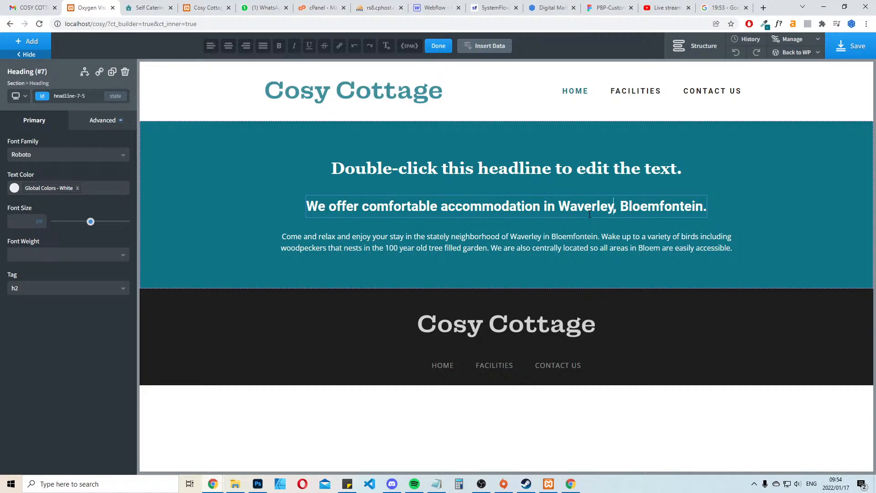
pyautogui.click(805, 173)
# Set the intro paragraph's font size to 17 px and save the page
pyautogui.click(519, 251)
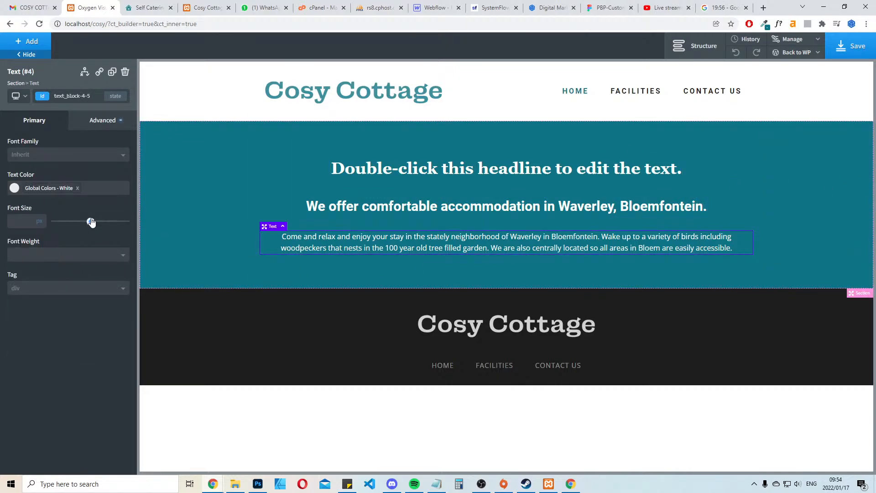
pyautogui.moveTo(88, 225); pyautogui.dragTo(67, 225)
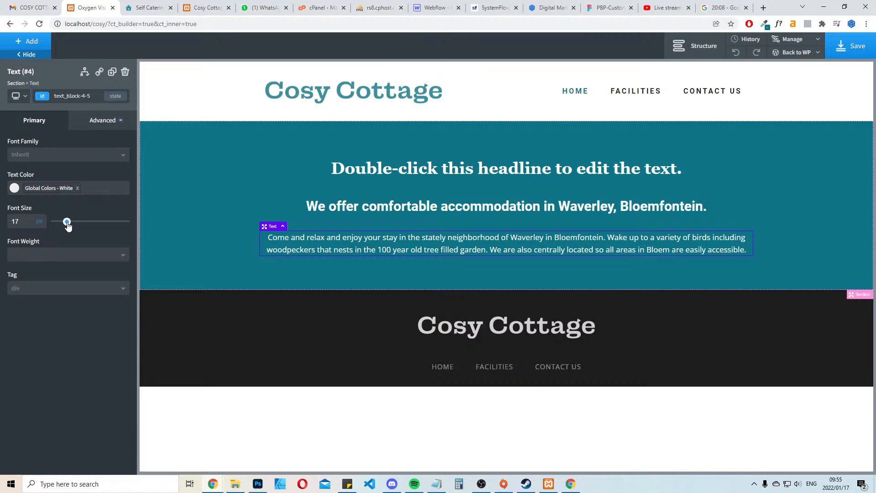
pyautogui.click(851, 46)
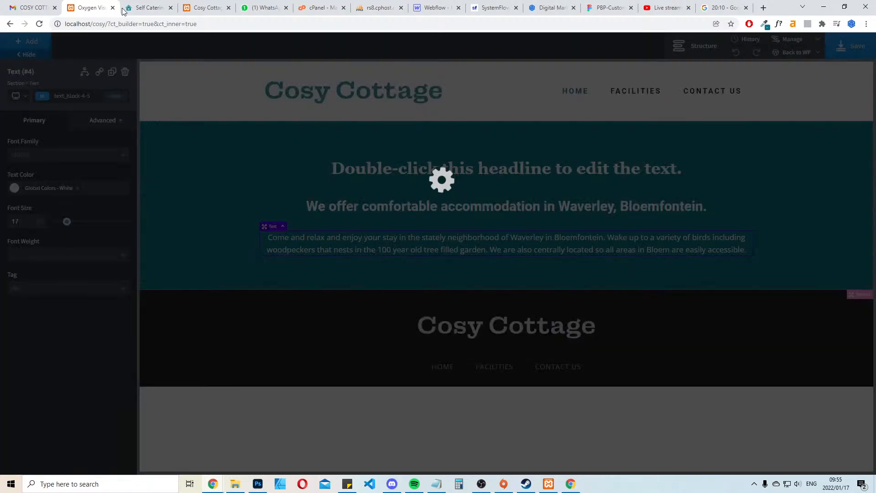
# Reload the local Home page to check the saved welcome section and place its tab beside the builder's
pyautogui.click(151, 8)
pyautogui.scroll(5, 263, 35)
pyautogui.click(216, 6)
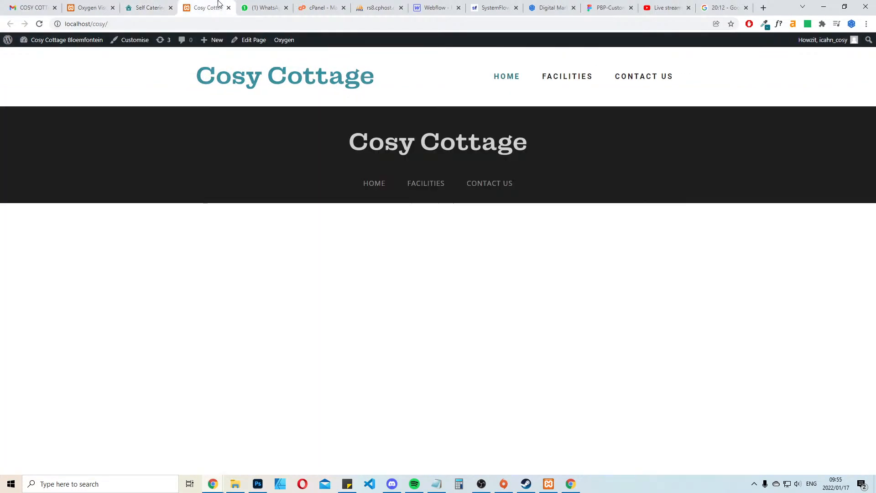
pyautogui.press('F5')
pyautogui.moveTo(208, 7); pyautogui.dragTo(147, 4)
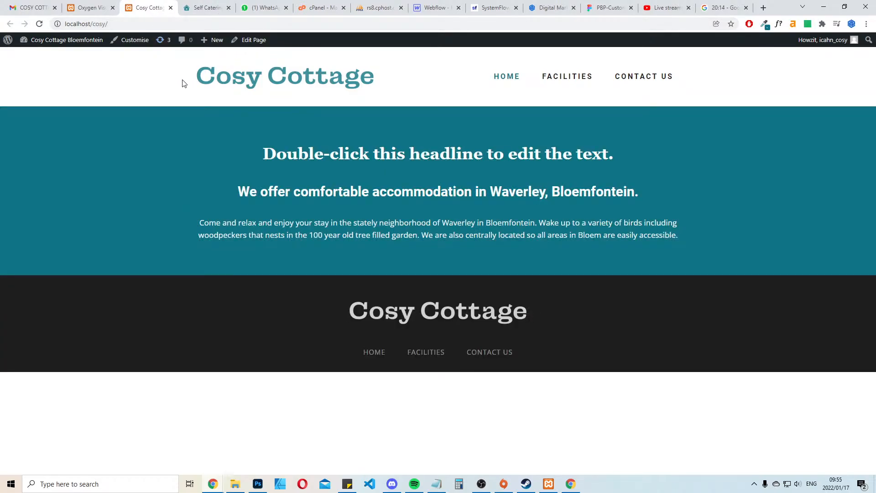
# Inspect the live Cosy Cottage site's source code and search it for "favicon"
pyautogui.click(206, 7)
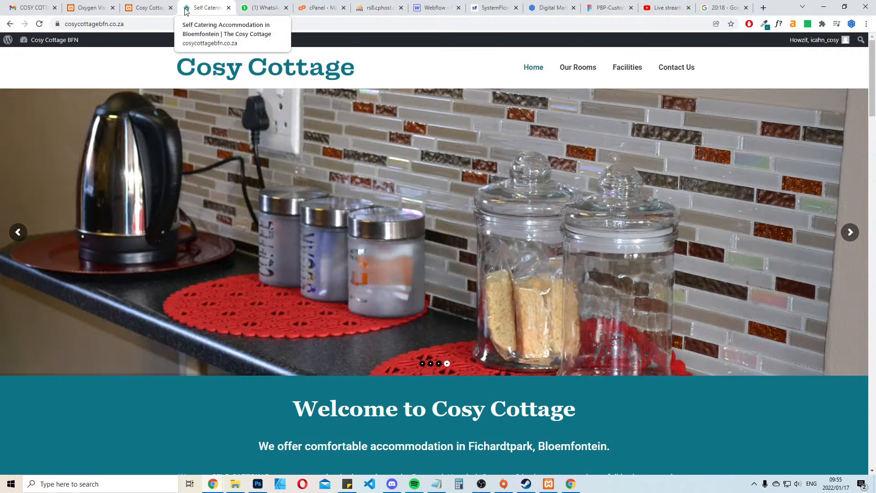
pyautogui.rightClick(187, 12)
pyautogui.press('Escape')
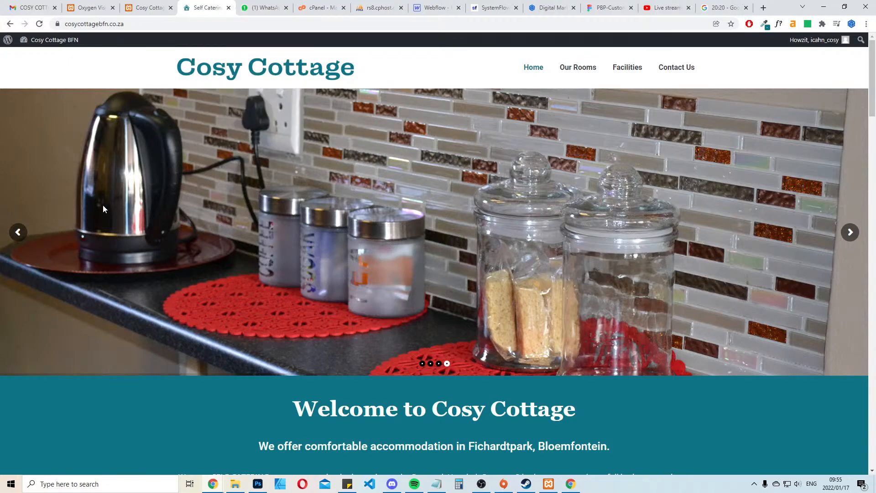
pyautogui.rightClick(219, 195)
pyautogui.click(263, 354)
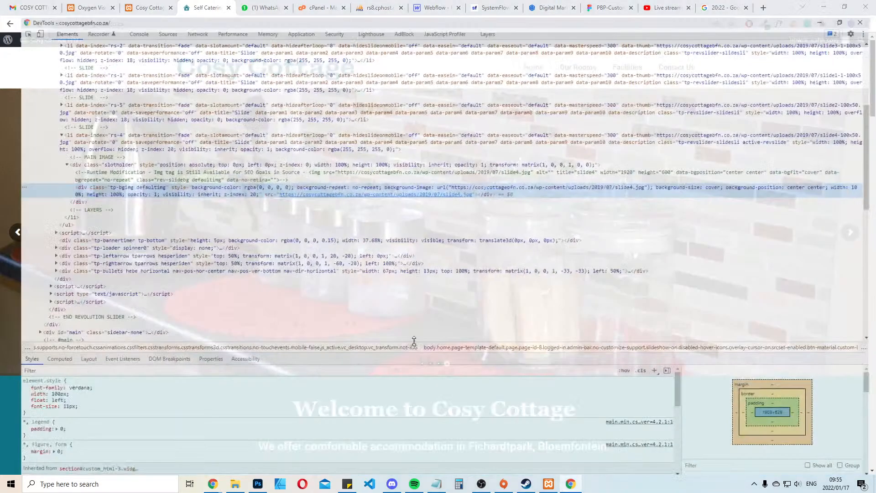
pyautogui.write('fav')
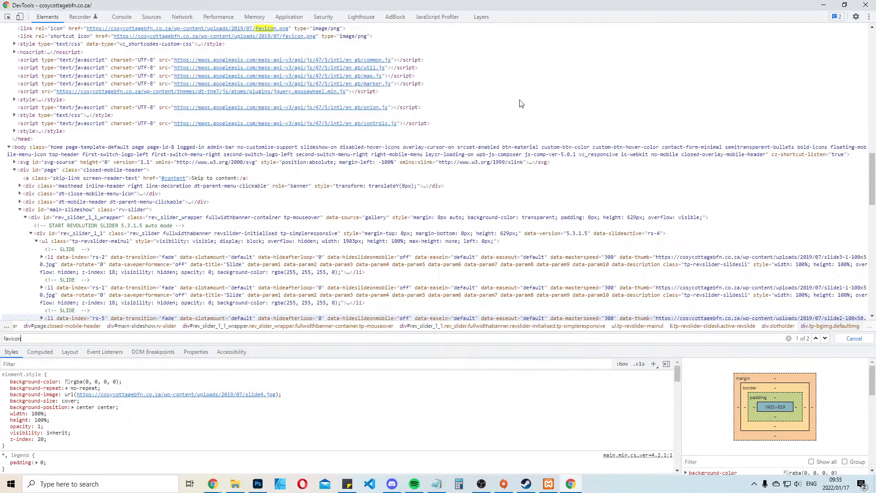
pyautogui.write('icon')
pyautogui.press('Return')
# Copy the shortcut icon's favicon.png address from the source and open it in a new browser tab
pyautogui.click(199, 38)
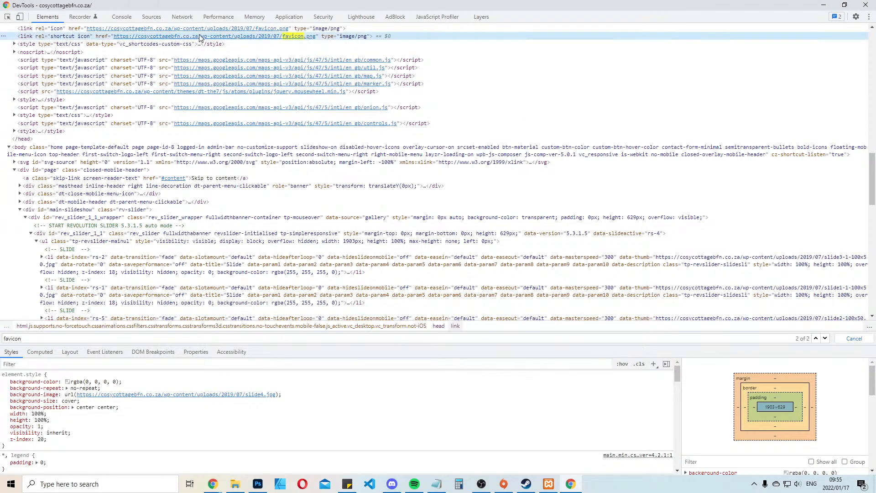
pyautogui.doubleClick(264, 38)
pyautogui.hotkey('ctrl', 'c')
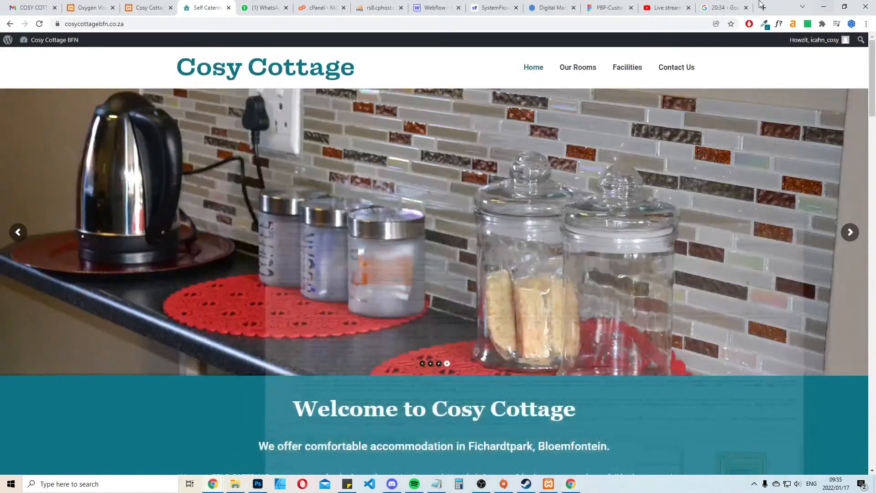
pyautogui.click(824, 4)
pyautogui.click(765, 8)
pyautogui.hotkey('ctrl', 'v')
pyautogui.press('Return')
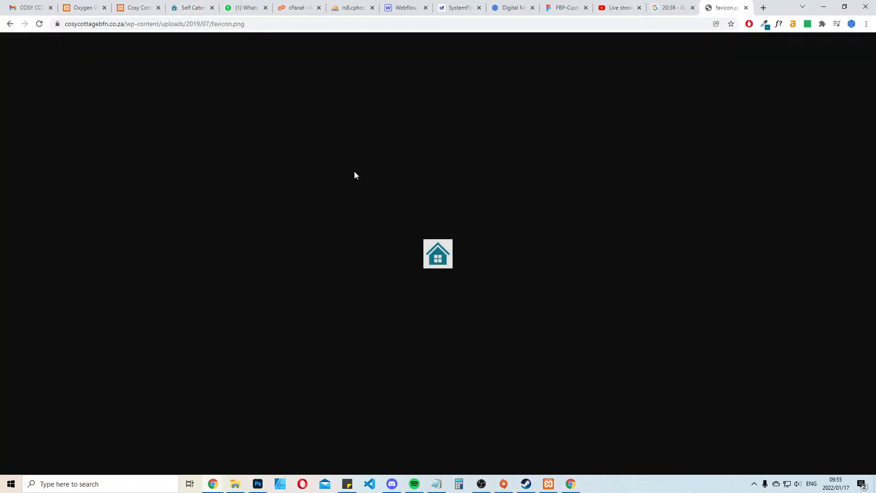
# Save the icon image as favicon.png in the cosy folder and close its tab
pyautogui.rightClick(450, 260)
pyautogui.click(476, 277)
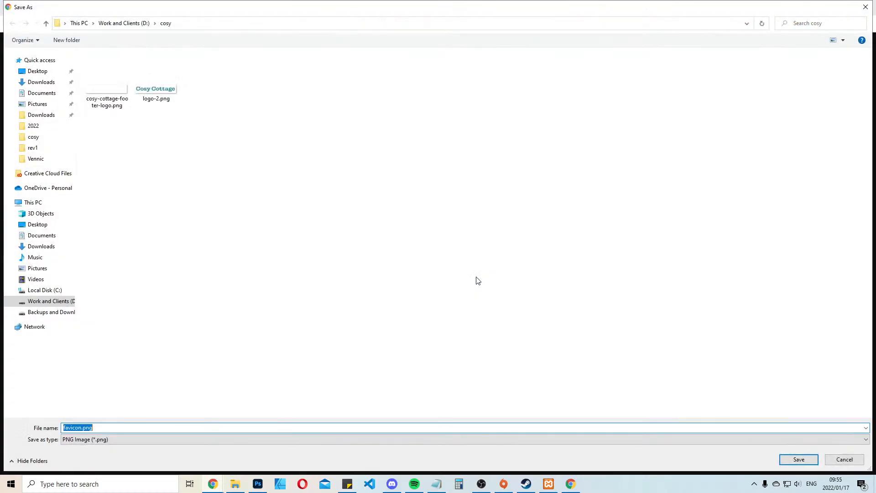
pyautogui.press('Return')
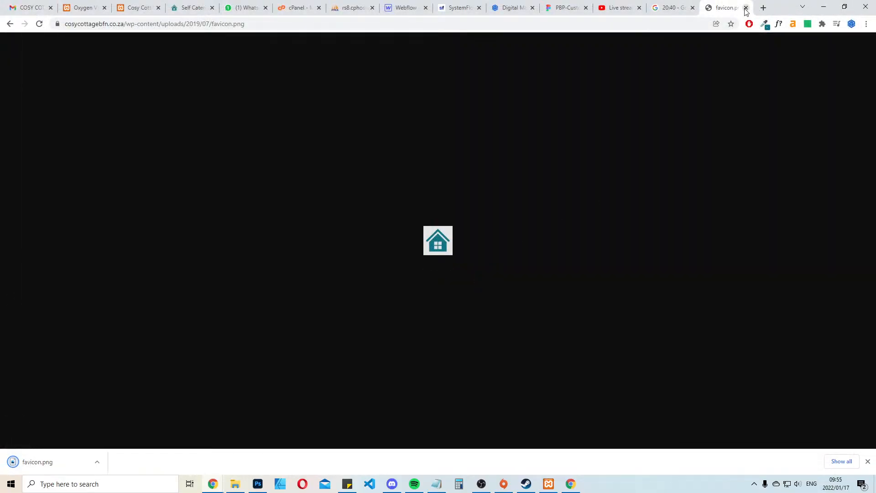
pyautogui.click(745, 7)
# Leave the Oxygen builder for the Home page's WordPress admin editor
pyautogui.click(72, 3)
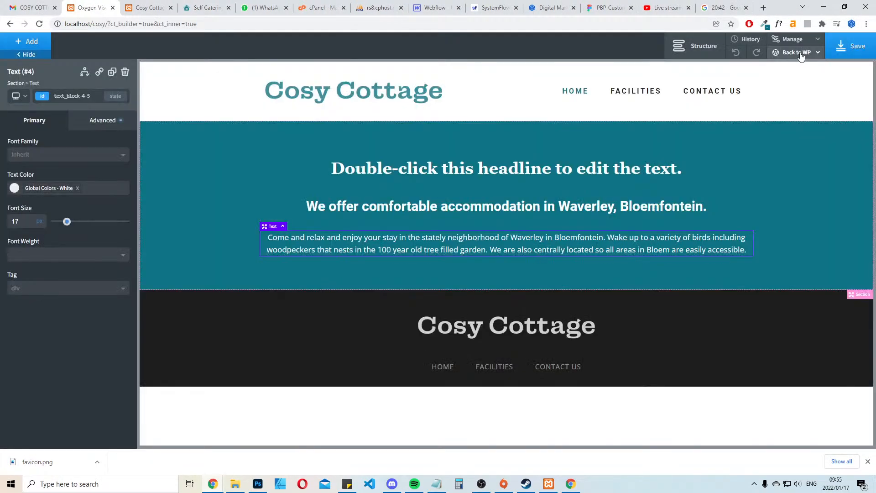
pyautogui.moveTo(796, 52)
pyautogui.click(781, 66)
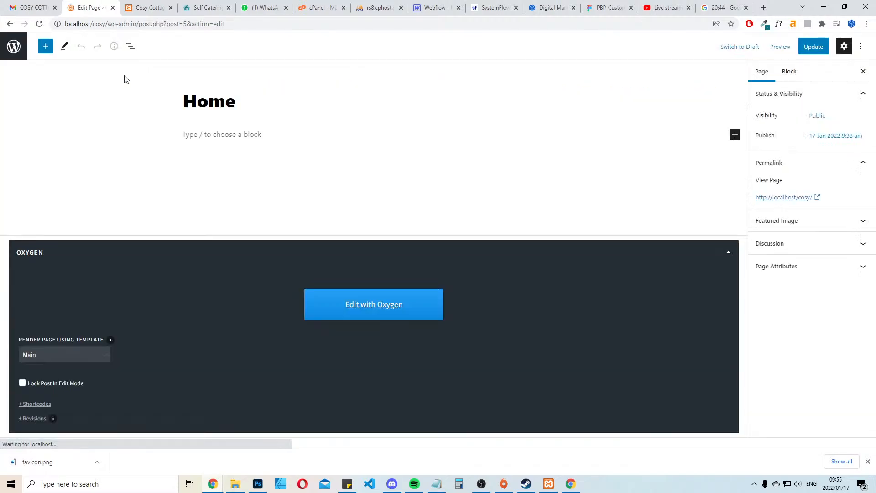
# Leave the Home page editor for the Pages list and open the theme customiser's Site Identity settings
pyautogui.click(26, 46)
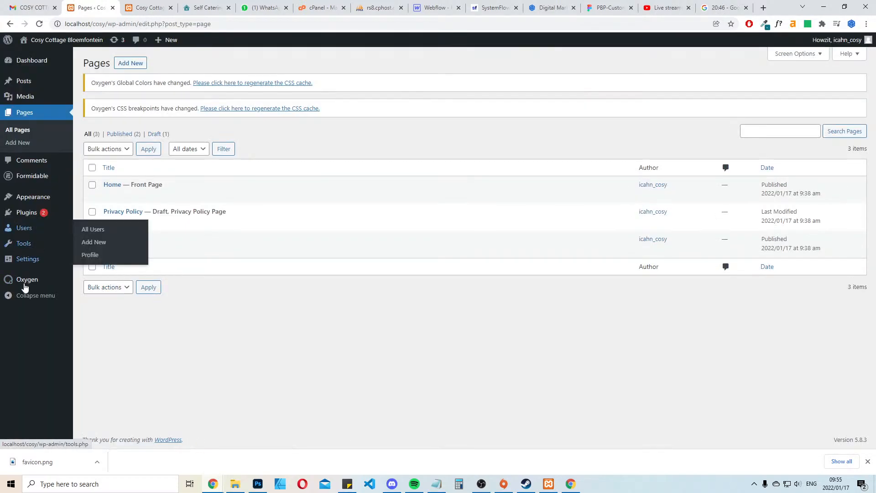
pyautogui.moveTo(34, 265)
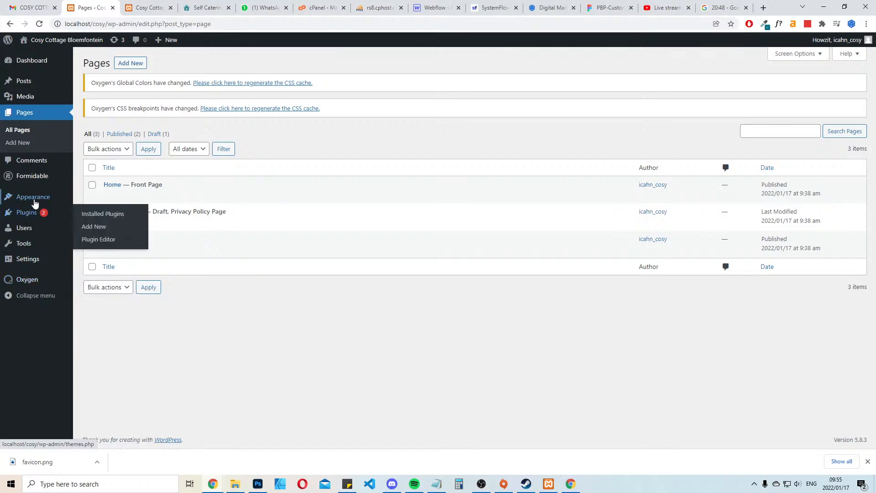
pyautogui.moveTo(33, 197)
pyautogui.click(93, 213)
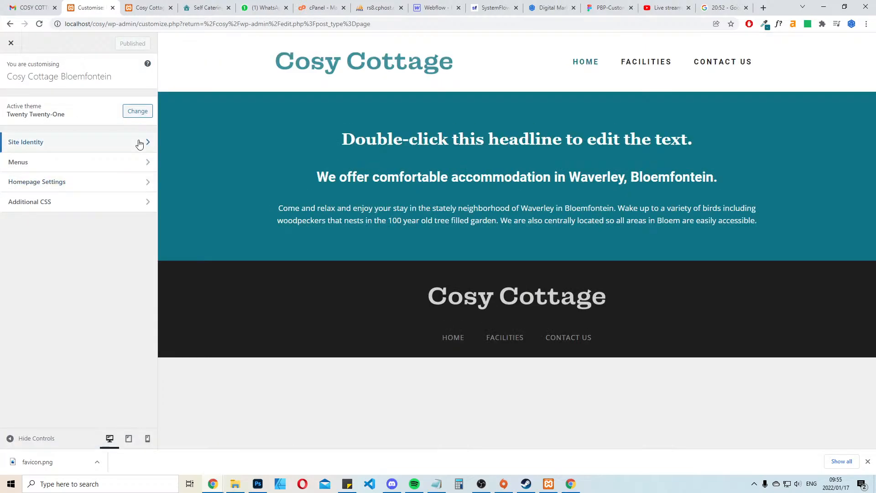
pyautogui.click(77, 142)
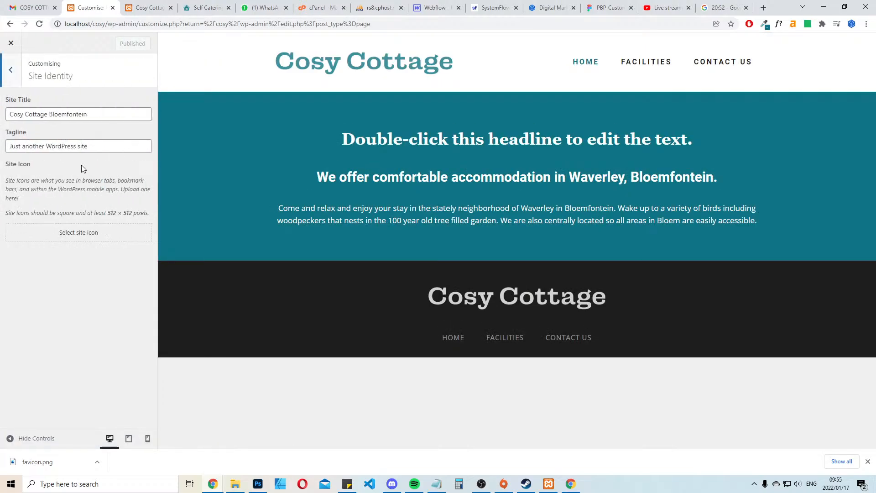
# Replace the tagline with the client e-mail's line, without its quotation marks: "We offer comfortable accommodation in Waverley, Bloemfontein."
pyautogui.click(111, 147)
pyautogui.hotkey('ctrl', 'a')
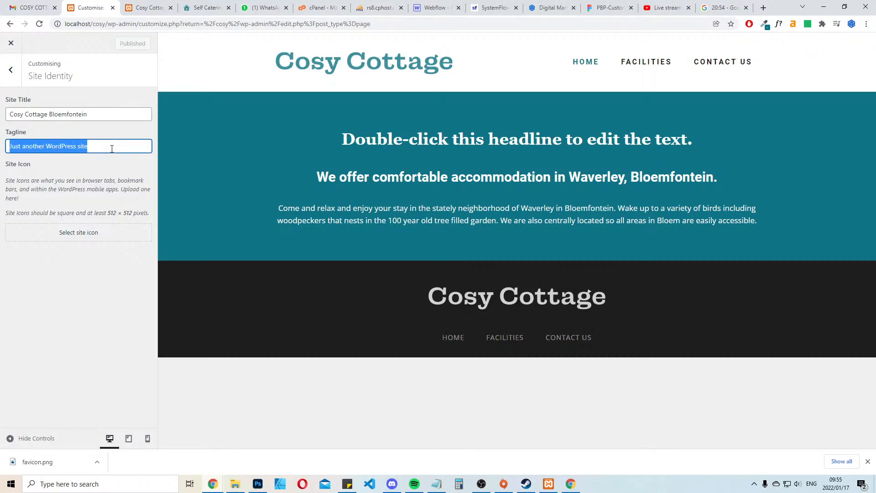
pyautogui.hotkey('ctrl', 'v')
pyautogui.hotkey('ctrl', 'a')
pyautogui.click(21, 6)
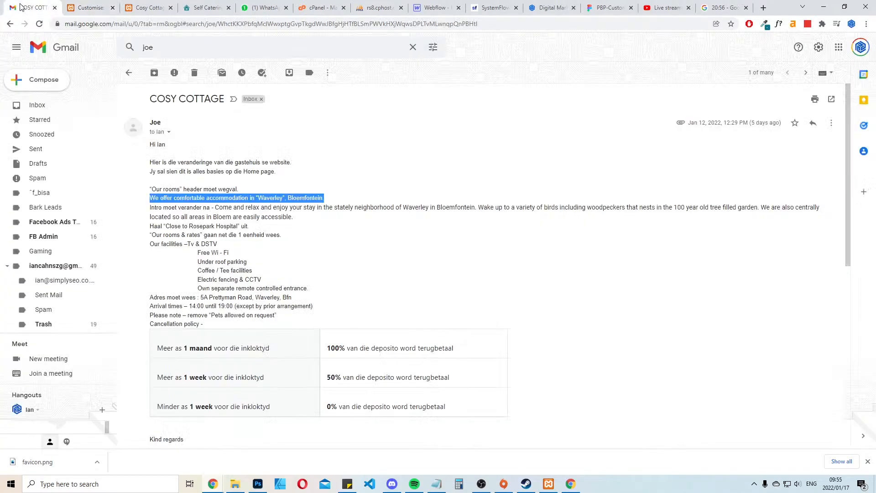
pyautogui.click(75, 7)
pyautogui.hotkey('ctrl', 'v')
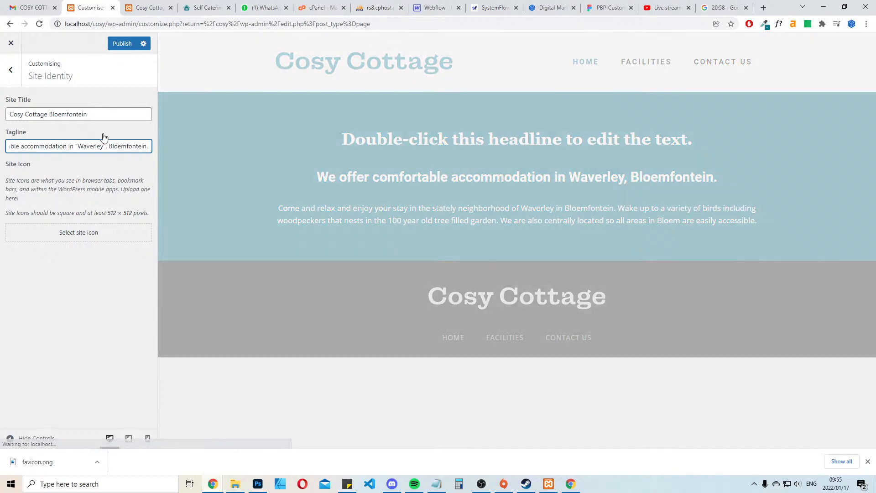
pyautogui.press('BackSpace')
pyautogui.press('Left')
pyautogui.press('Left')
pyautogui.press('Left')
pyautogui.press('Left')
pyautogui.press('Left')
pyautogui.press('Left')
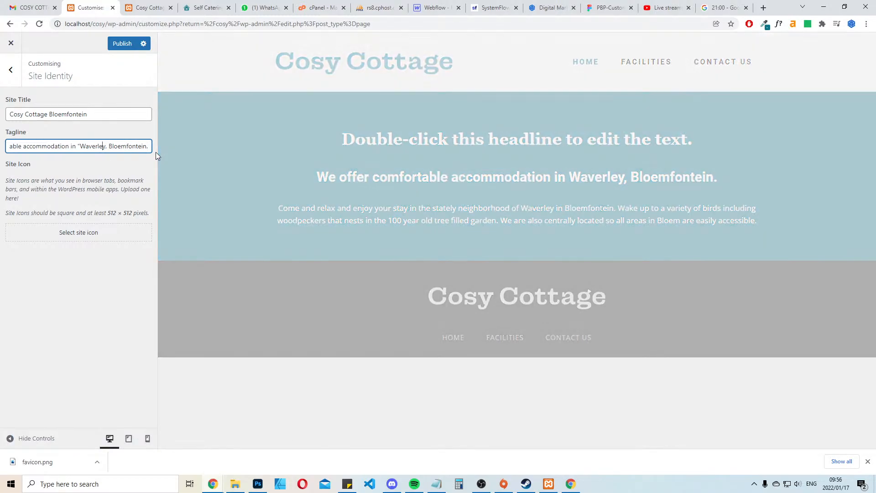
pyautogui.press('Delete')
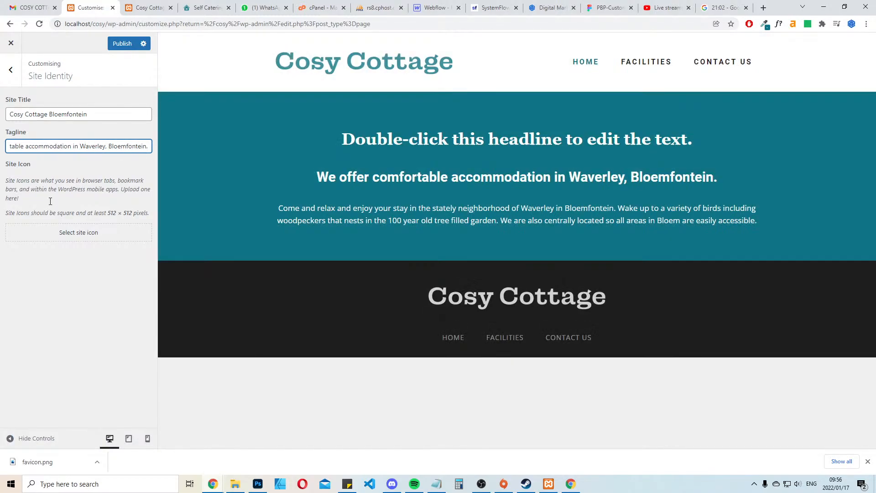
# Upload favicon.png from the cosy folder to the media library for the site icon
pyautogui.click(75, 234)
pyautogui.click(150, 182)
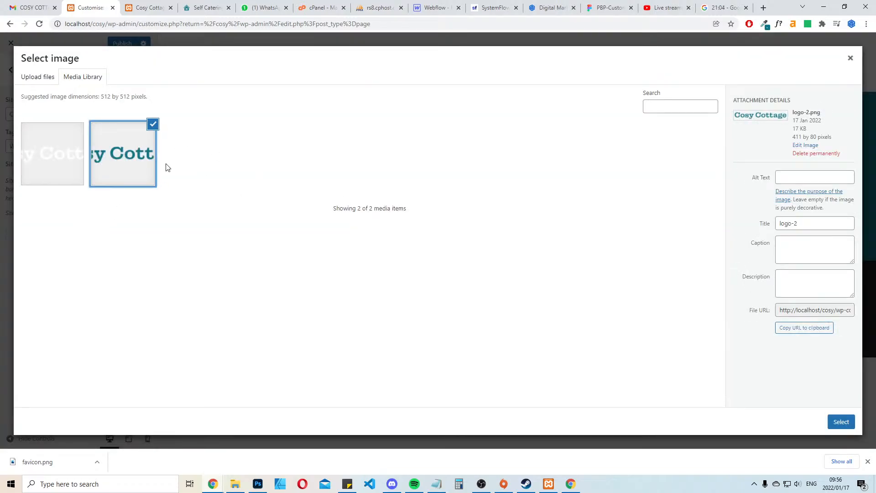
pyautogui.click(41, 78)
pyautogui.click(437, 231)
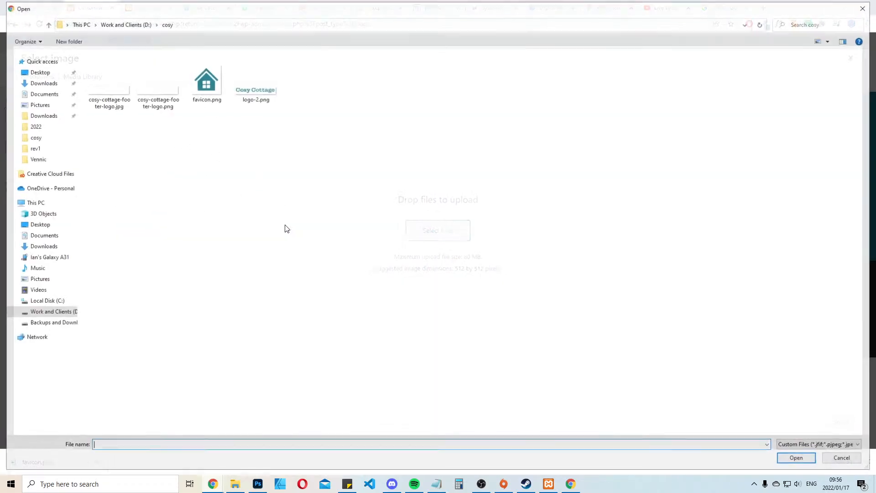
pyautogui.doubleClick(213, 69)
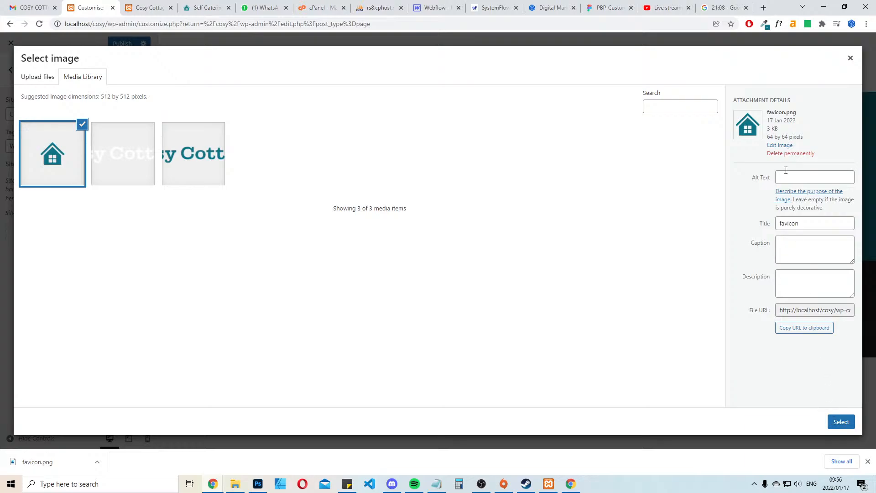
# Set the cropped favicon image as the site icon, then publish the site identity changes and close the customiser
pyautogui.click(841, 421)
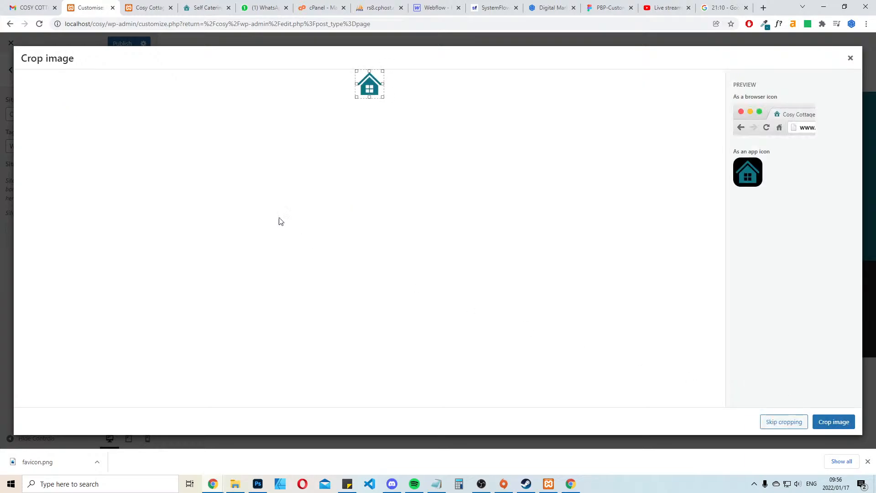
pyautogui.click(826, 428)
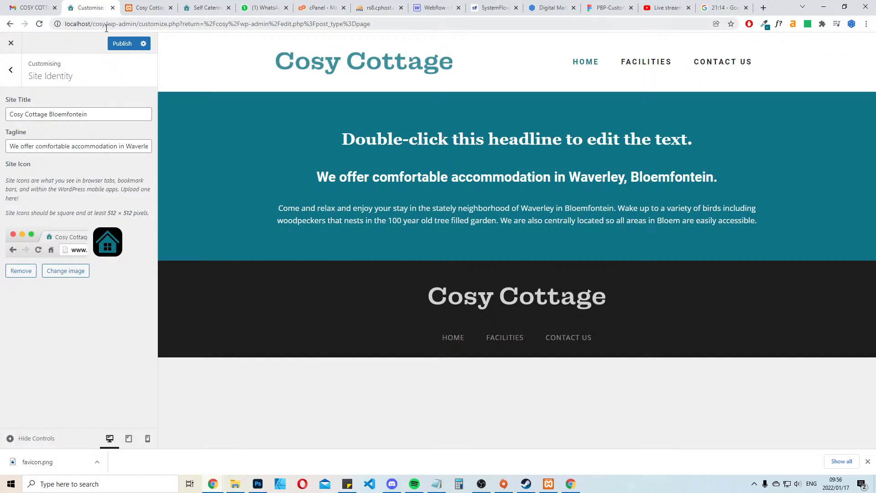
pyautogui.click(120, 43)
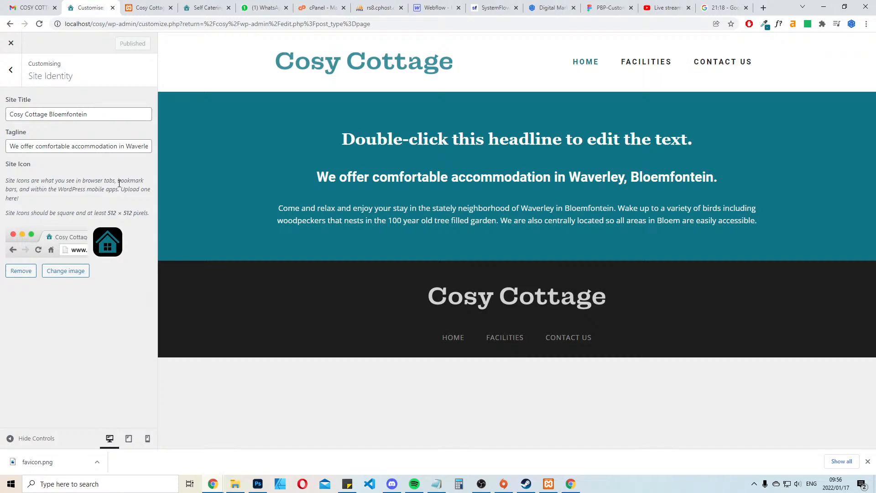
pyautogui.click(11, 43)
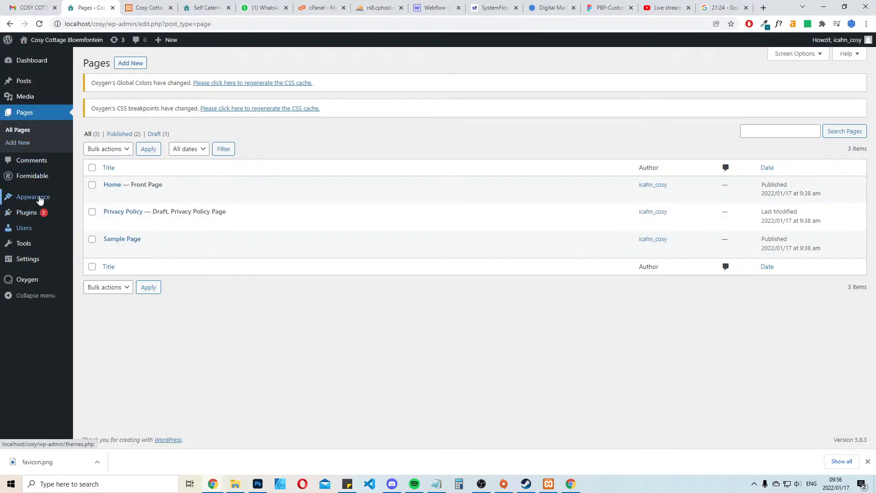
pyautogui.moveTo(39, 197)
pyautogui.click(98, 211)
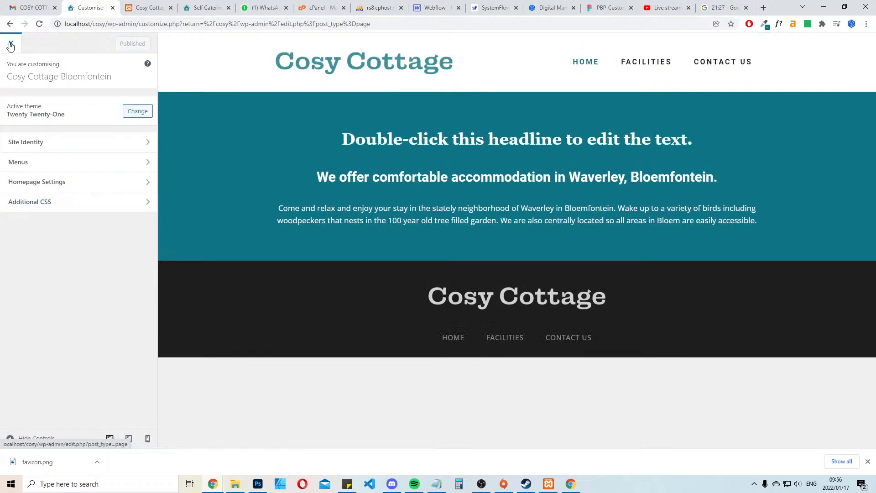
pyautogui.click(11, 44)
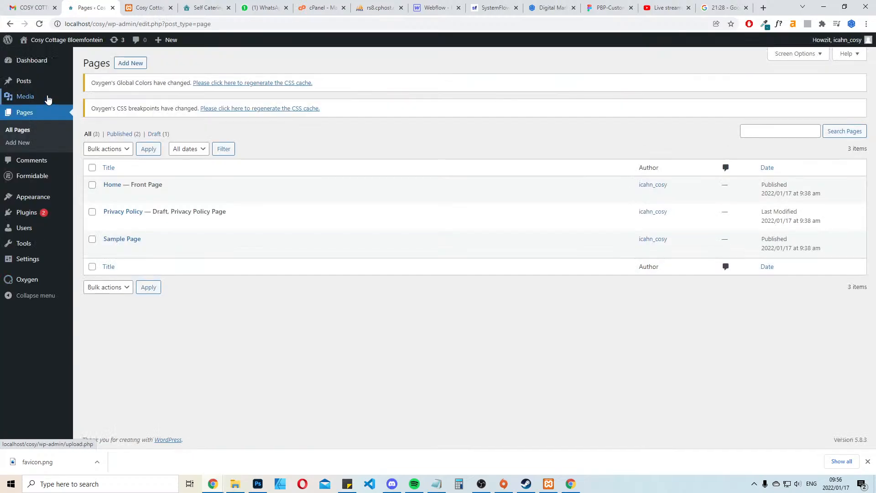
# Open the Home page for editing with Oxygen
pyautogui.click(212, 198)
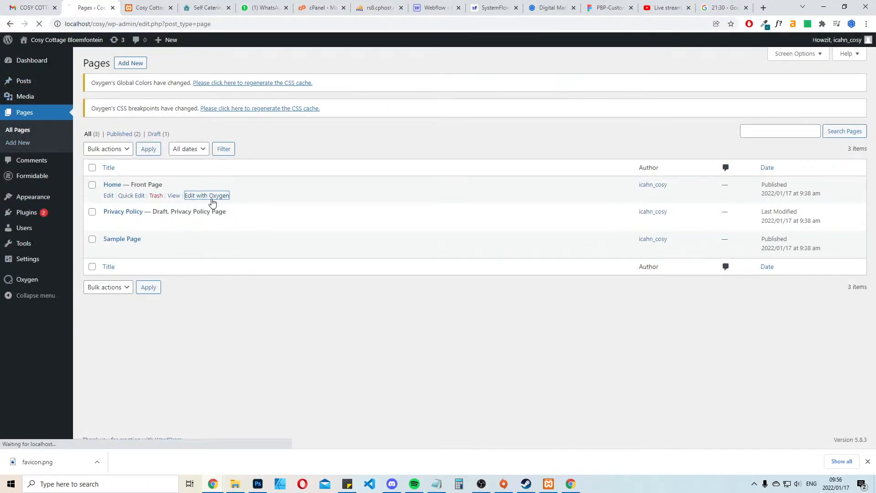
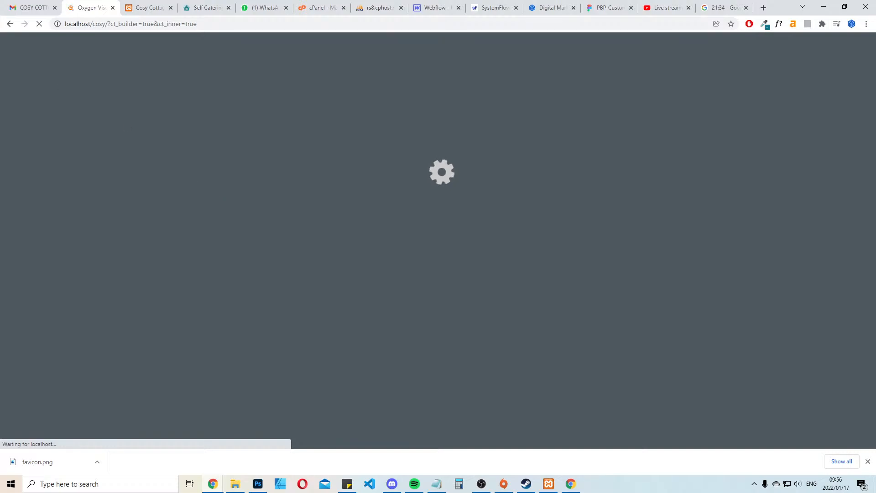
# Reload the local site preview and inspect the welcome paragraph's font on the live Cosy Cottage site
pyautogui.click(141, 6)
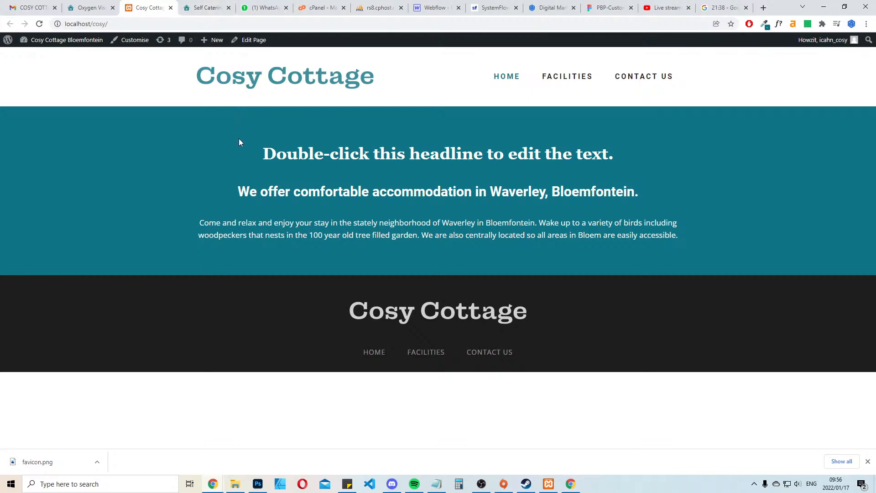
pyautogui.press('F5')
pyautogui.click(206, 8)
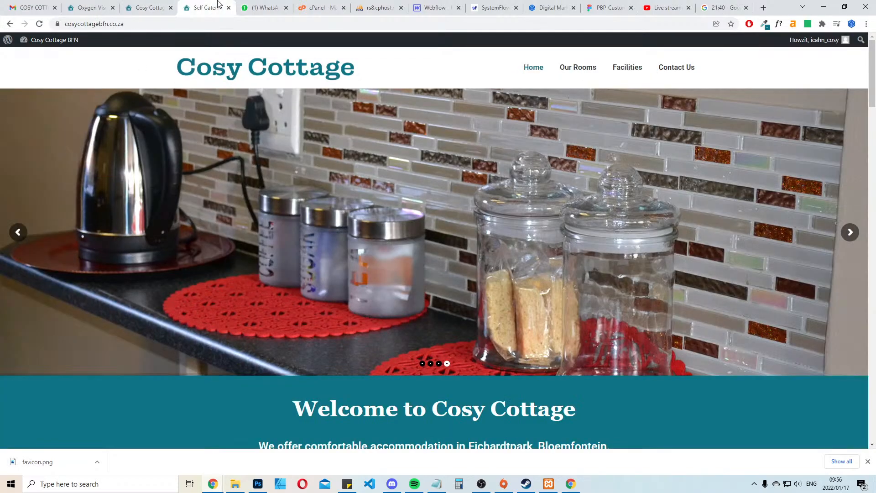
pyautogui.scroll(-6, 377, 204)
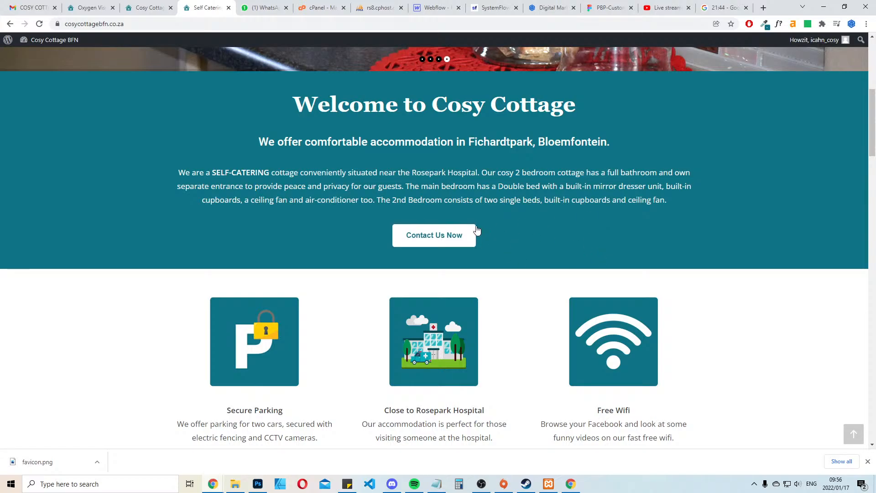
pyautogui.click(780, 25)
pyautogui.click(510, 179)
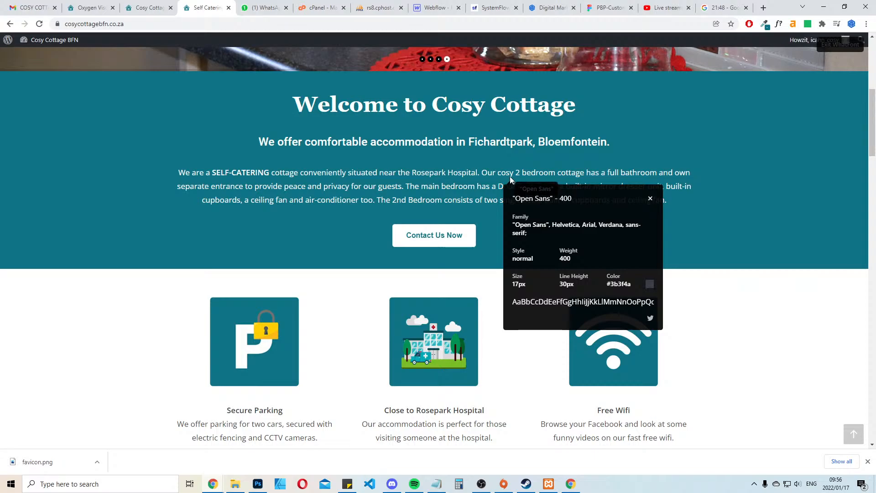
pyautogui.click(650, 199)
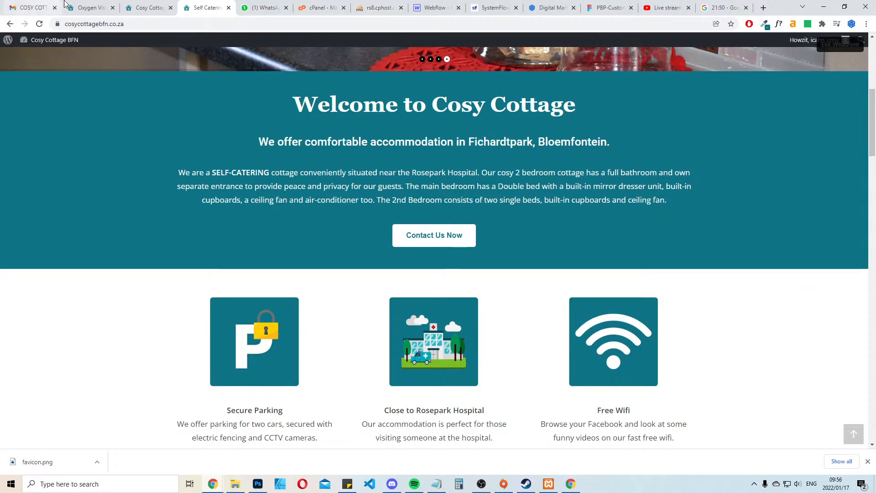
pyautogui.click(92, 7)
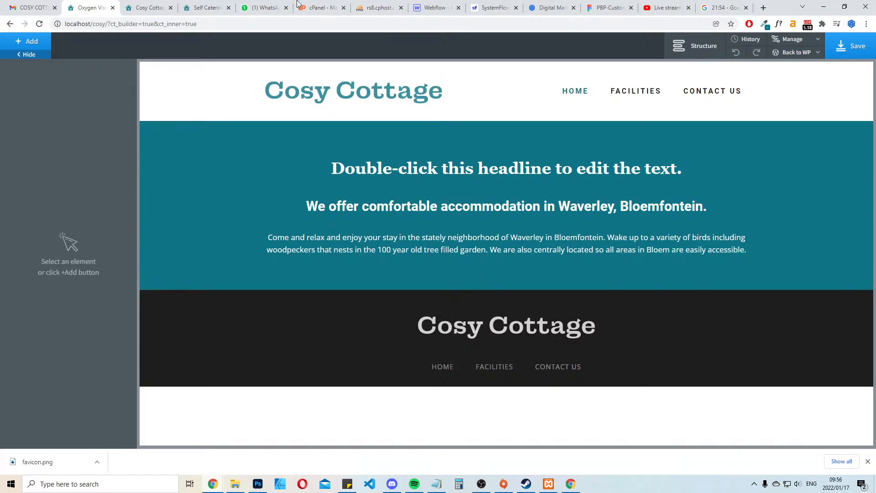
pyautogui.click(143, 6)
# Replace the placeholder headline in the Home page's turquoise section with the live site's "Welcome to Cosy Cottage" heading text
pyautogui.click(201, 7)
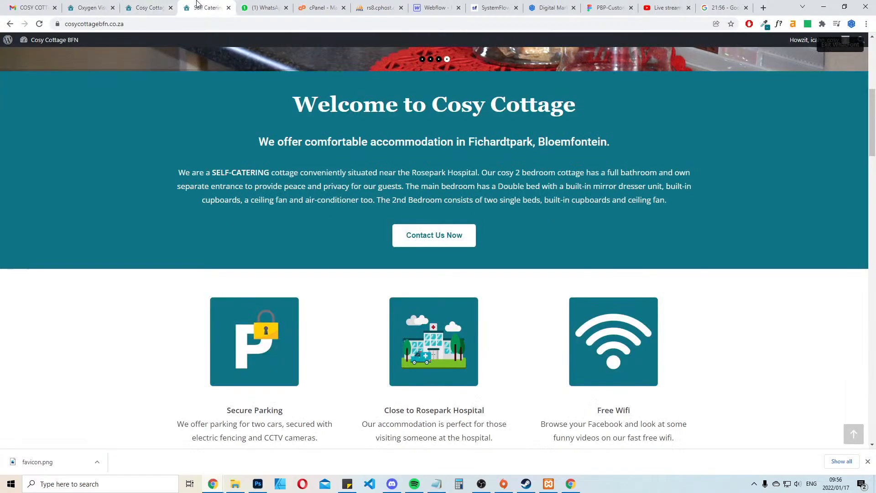
pyautogui.click(292, 107)
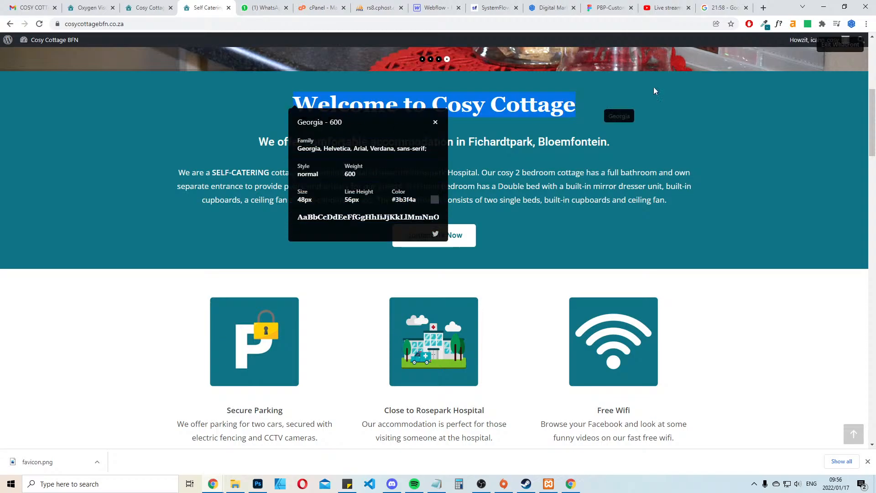
pyautogui.click(840, 44)
pyautogui.click(142, 7)
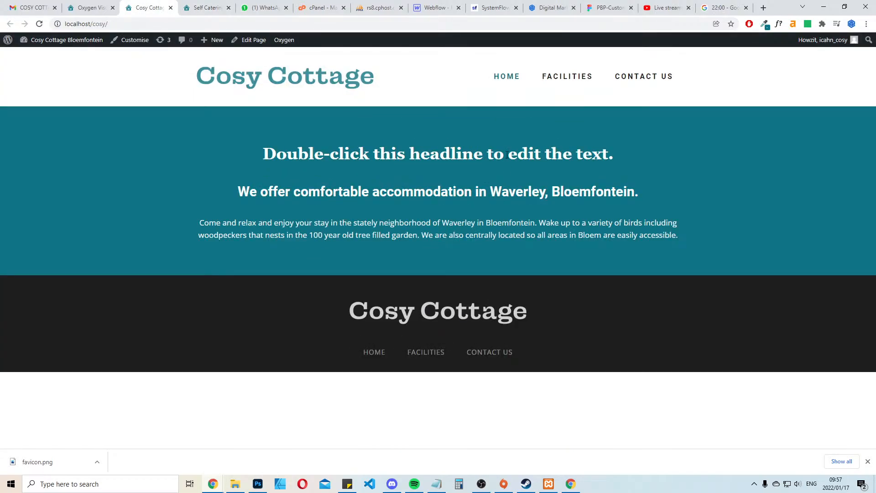
pyautogui.click(87, 7)
pyautogui.doubleClick(487, 170)
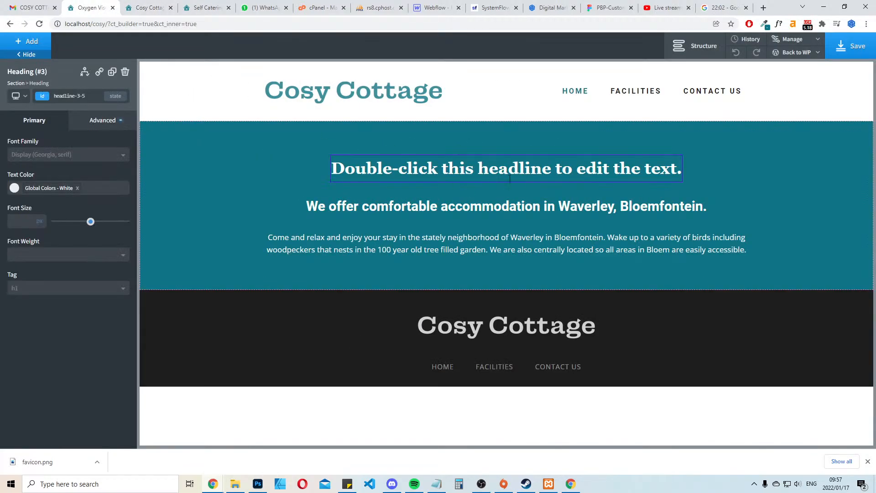
pyautogui.hotkey('ctrl', 'a')
pyautogui.write('Welcome to Cosy Cottage')
pyautogui.click(774, 177)
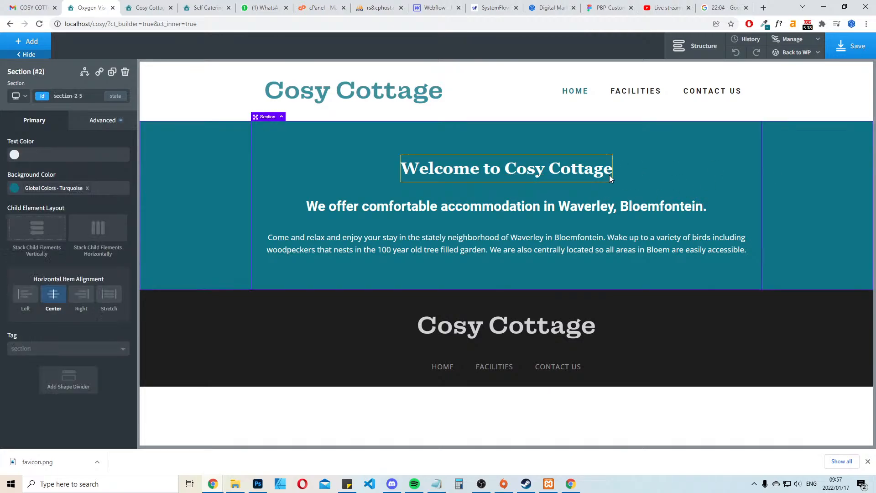
# Extend the welcome heading to "Welcome to Cosy Cottage Bloemfontein" and save the page
pyautogui.click(609, 174)
pyautogui.click(611, 165)
pyautogui.write('Bi;')
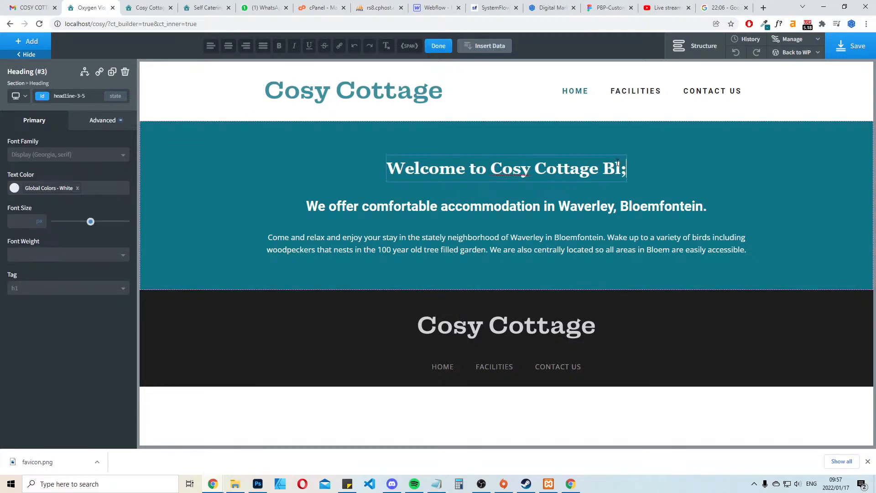
pyautogui.press('BackSpace')
pyautogui.write('loemfont')
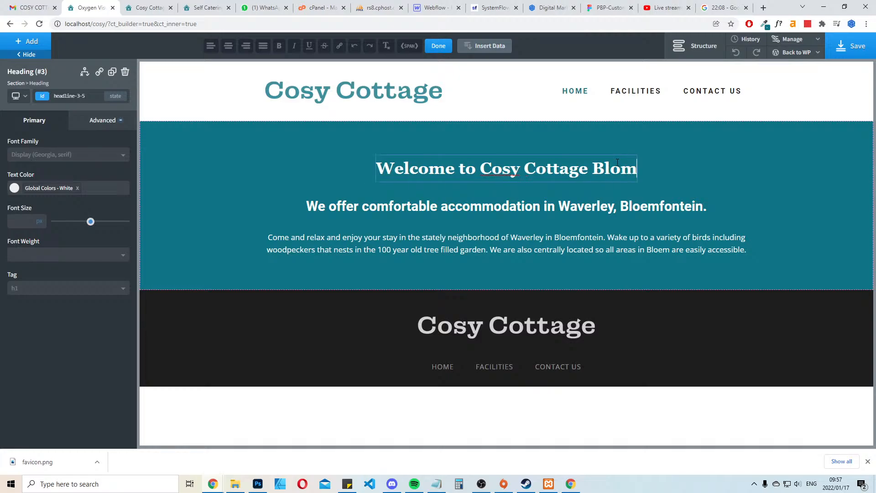
pyautogui.write('ein')
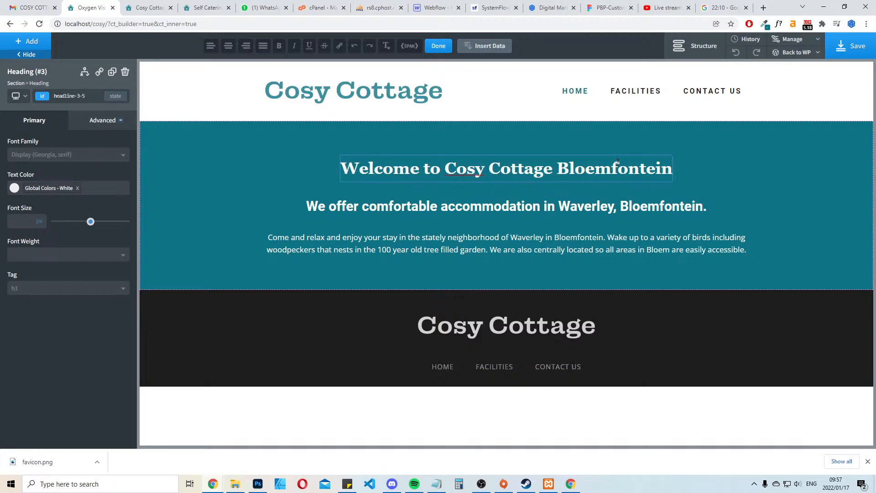
pyautogui.click(870, 49)
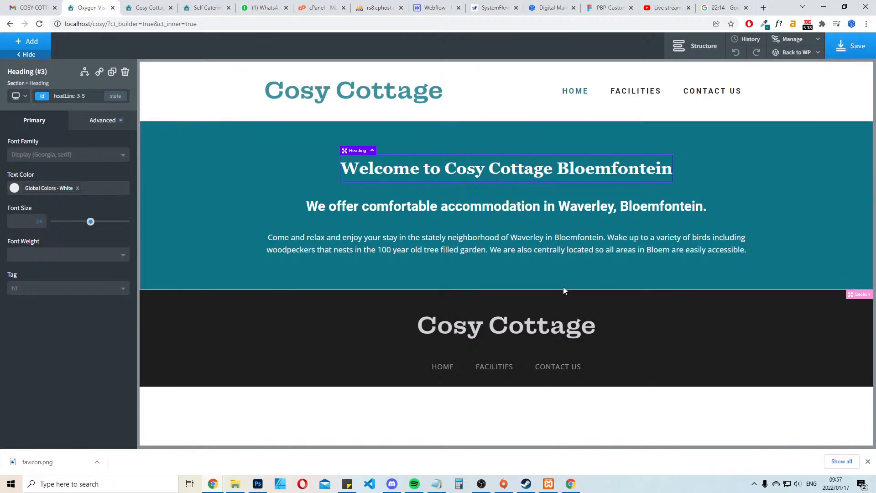
# Change the welcome heading to "Welcome to Cosy Cottage." with a closing full stop and save the page
pyautogui.doubleClick(551, 165)
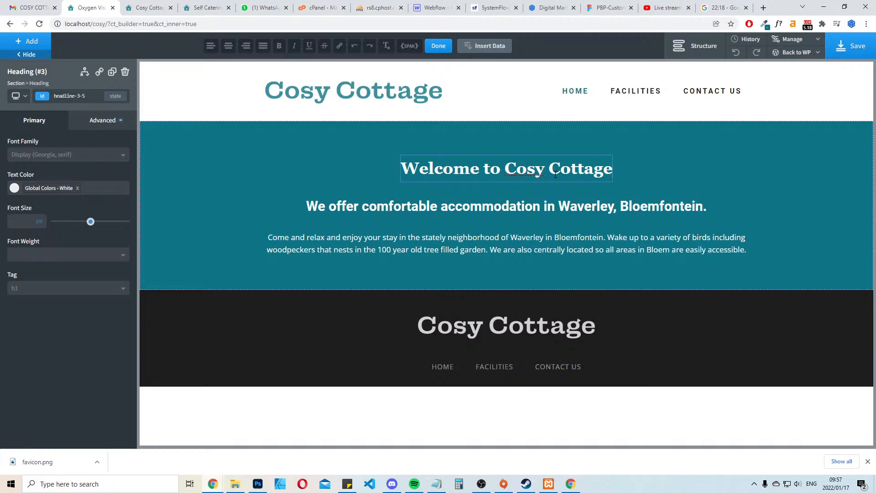
pyautogui.write('/')
pyautogui.press('BackSpace')
pyautogui.write(',')
pyautogui.press('BackSpace')
pyautogui.write(',')
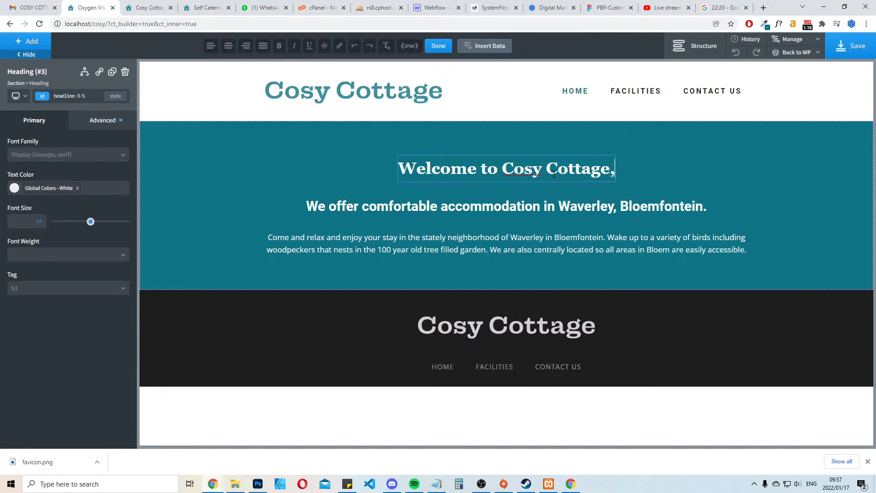
pyautogui.press('BackSpace')
pyautogui.write('.')
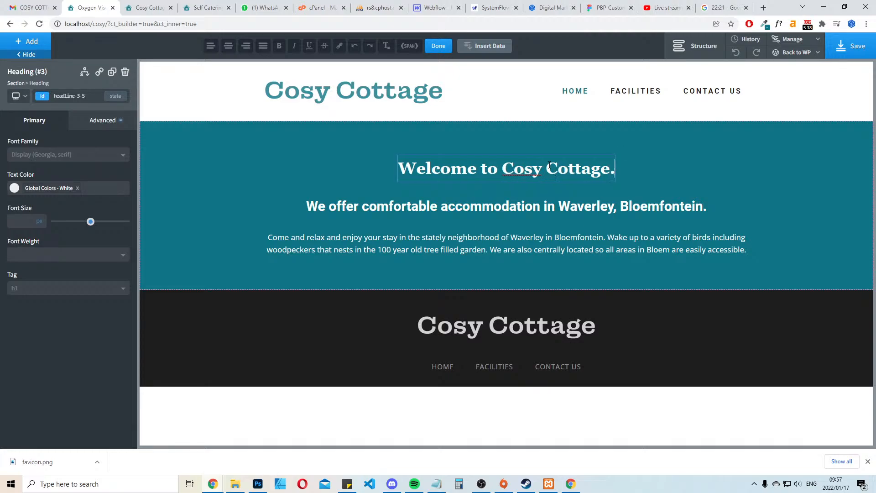
pyautogui.click(833, 51)
# Set the font family of the paragraph in the welcome section to Text (Open Sans)
pyautogui.click(648, 271)
pyautogui.click(625, 244)
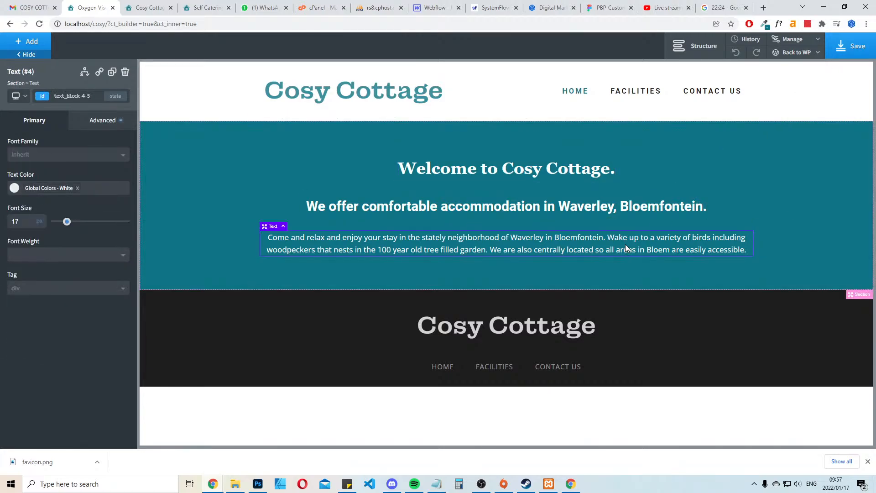
pyautogui.click(70, 157)
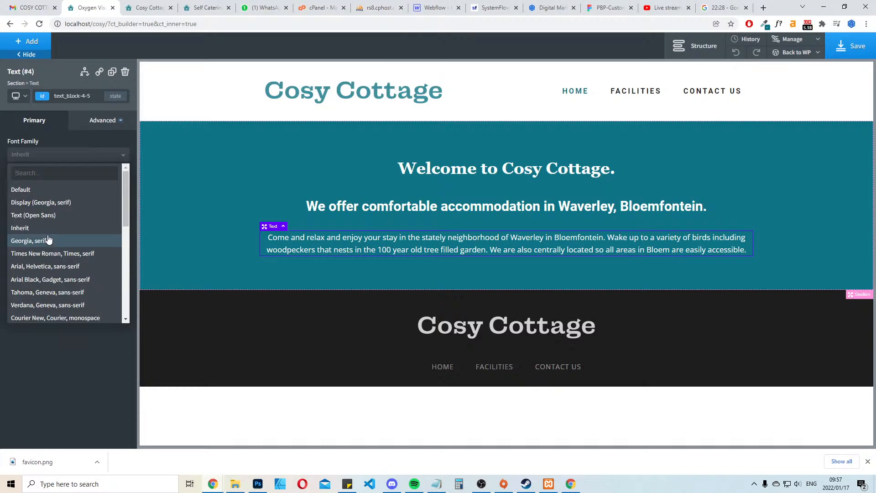
pyautogui.click(38, 215)
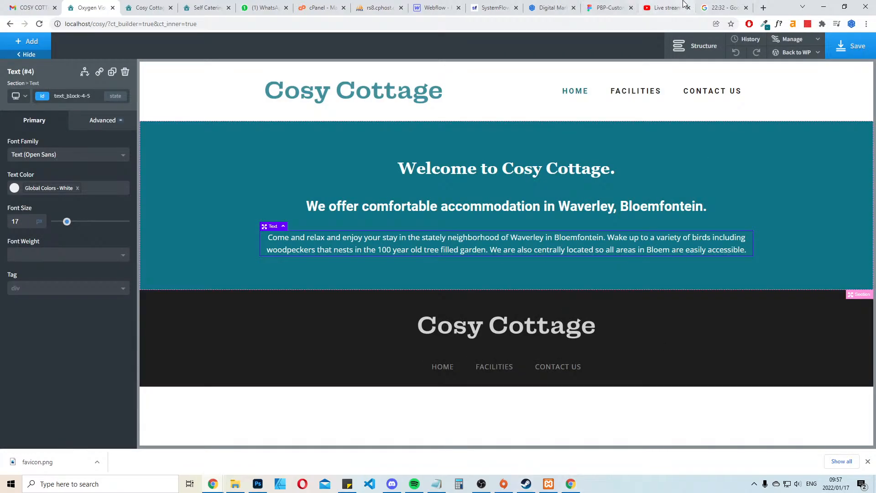
# Enlarge the welcome heading, settling on a font size of 52 px
pyautogui.click(517, 160)
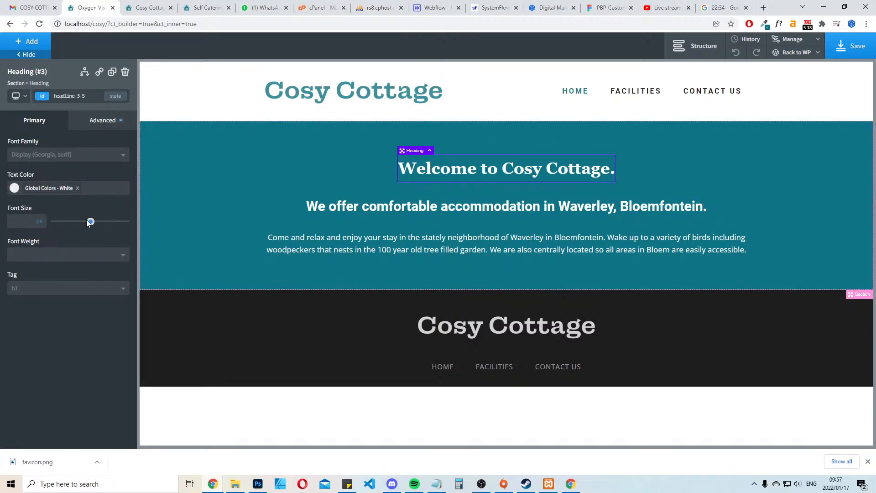
pyautogui.moveTo(88, 222); pyautogui.dragTo(98, 214)
pyautogui.click(765, 187)
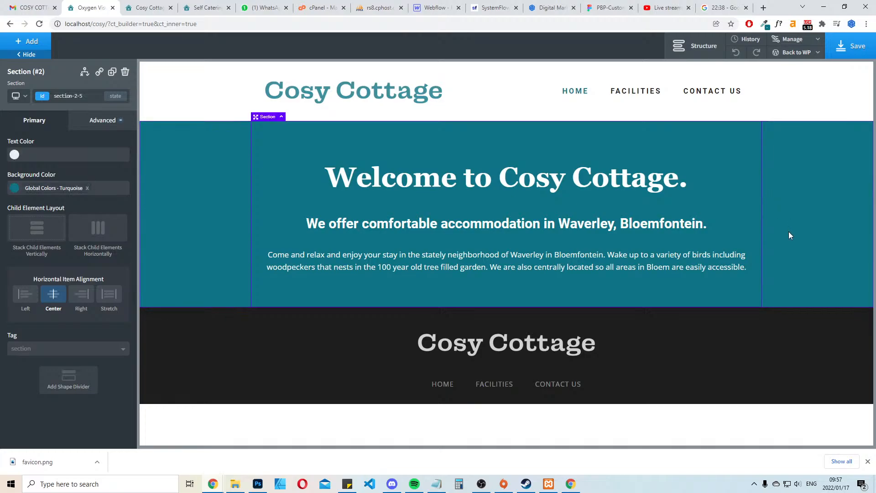
pyautogui.click(454, 190)
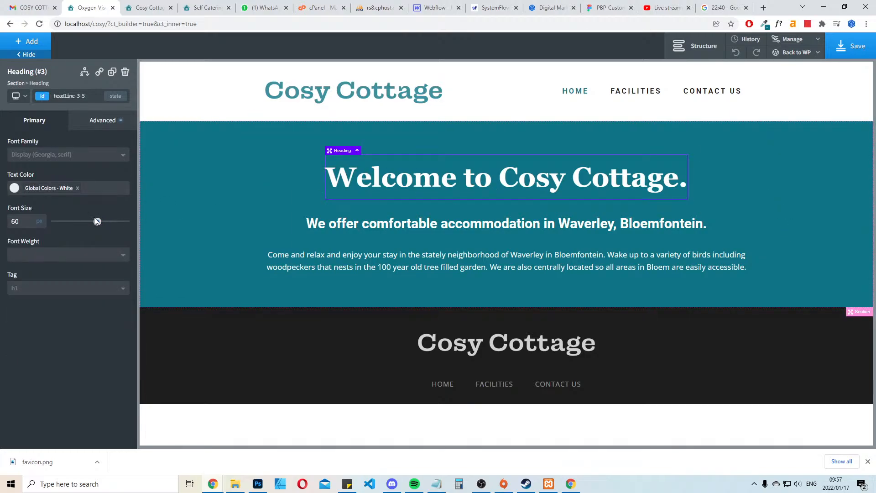
pyautogui.moveTo(97, 221); pyautogui.dragTo(92, 221)
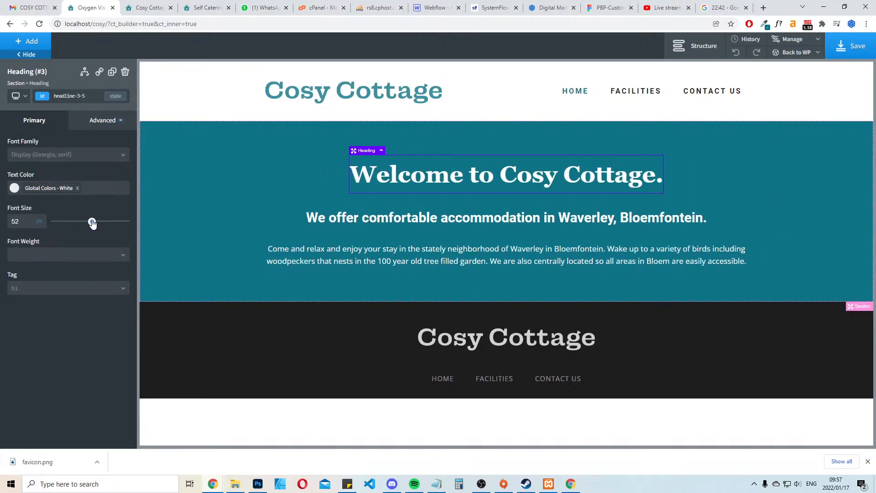
pyautogui.click(795, 203)
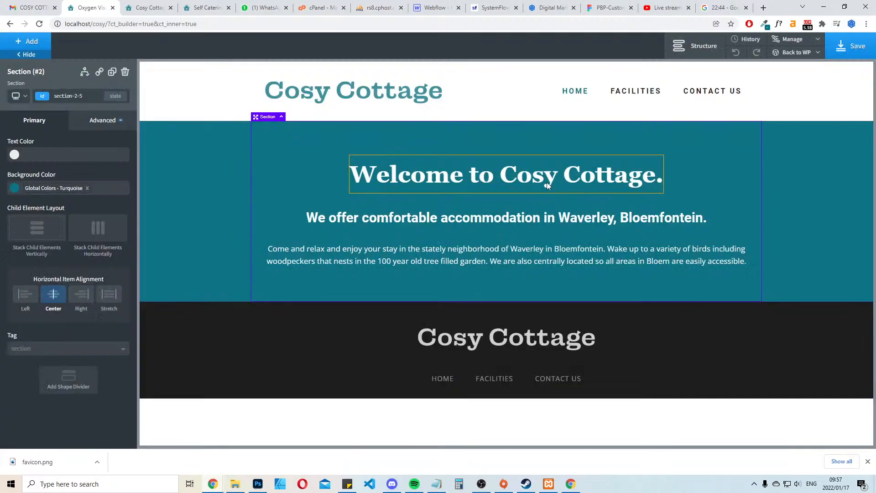
# Reload the local site preview and review the live Cosy Cottage home page's welcome section and the content around it
pyautogui.click(148, 5)
pyautogui.press('F5')
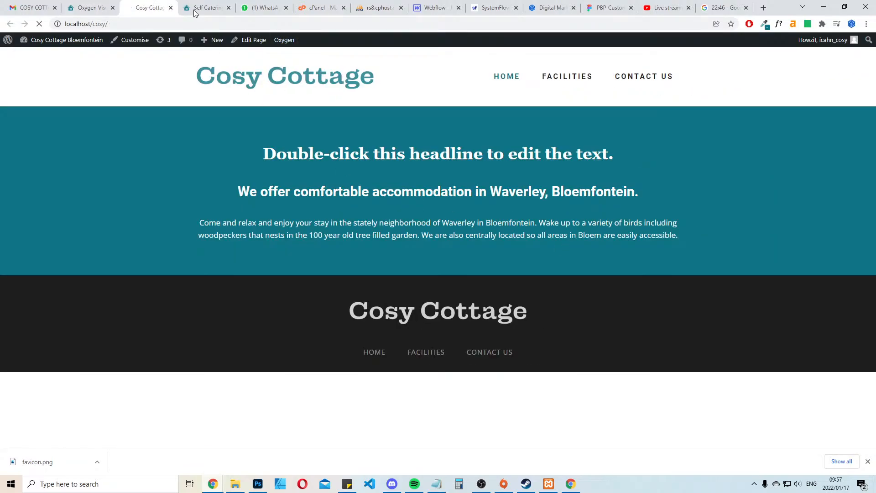
pyautogui.click(208, 7)
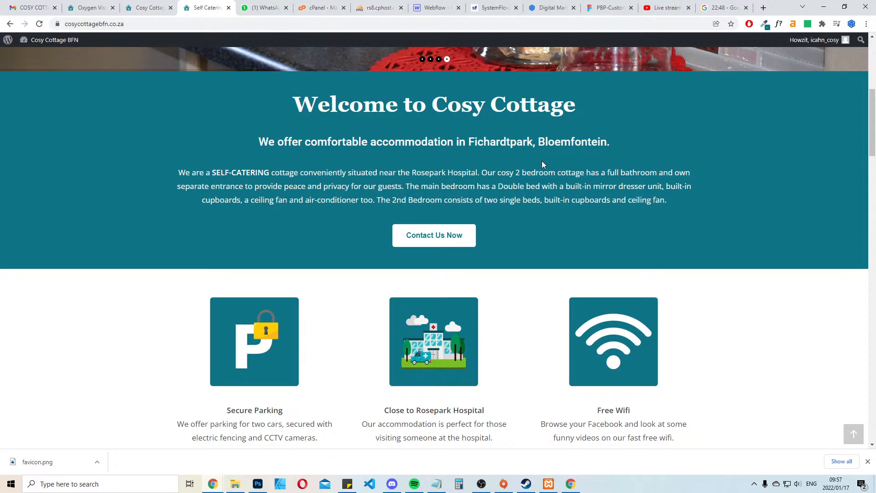
pyautogui.scroll(-8, 742, 214)
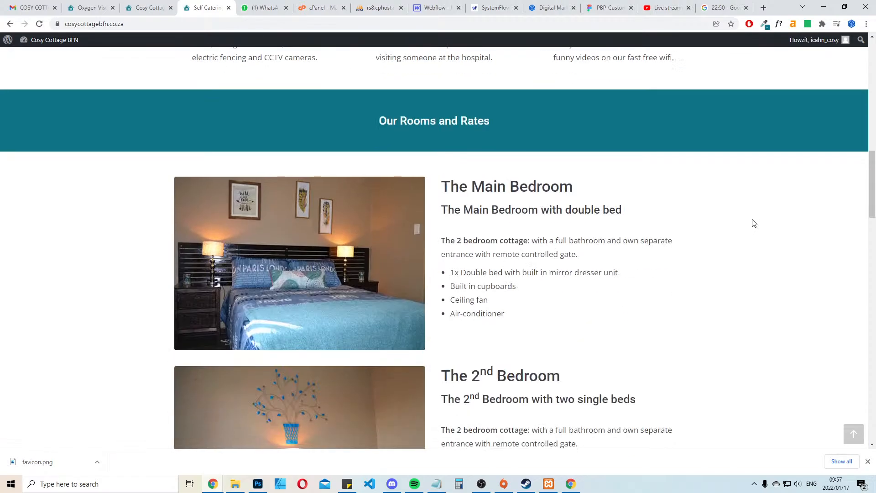
pyautogui.scroll(15, 761, 215)
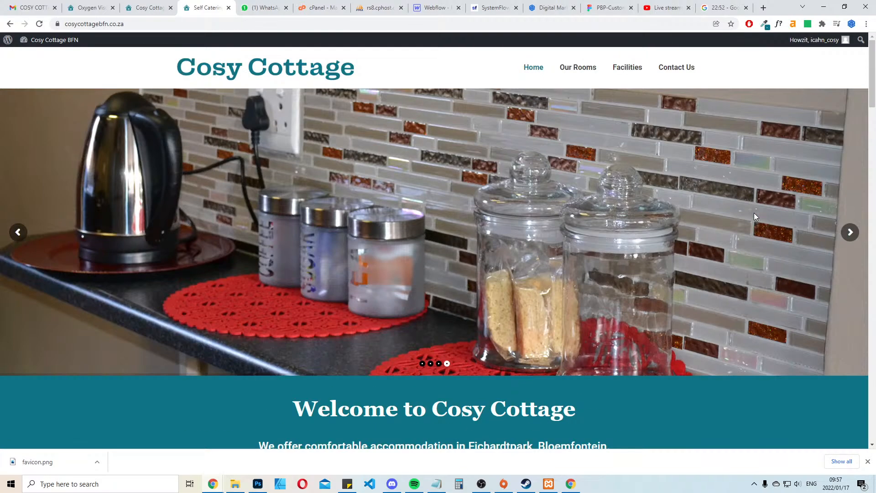
pyautogui.click(867, 462)
# Add a Button element below the paragraph in the Home page's welcome section in Oxygen
pyautogui.click(89, 7)
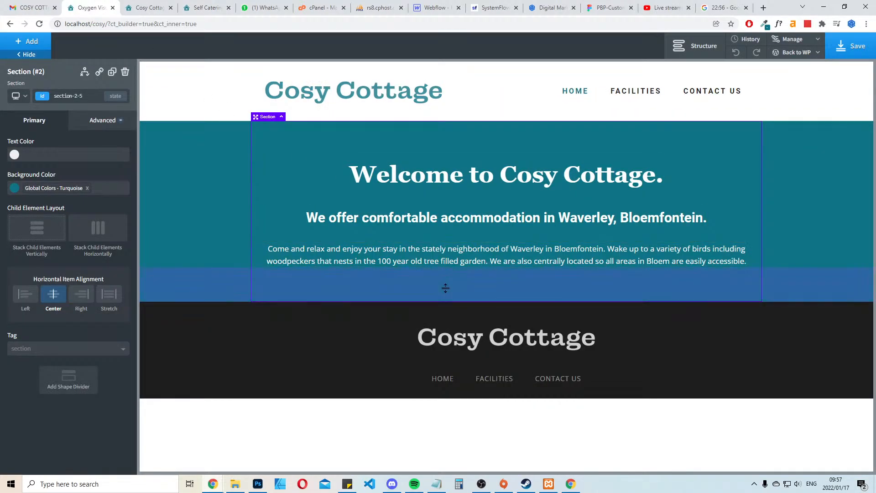
pyautogui.click(29, 41)
pyautogui.write('but')
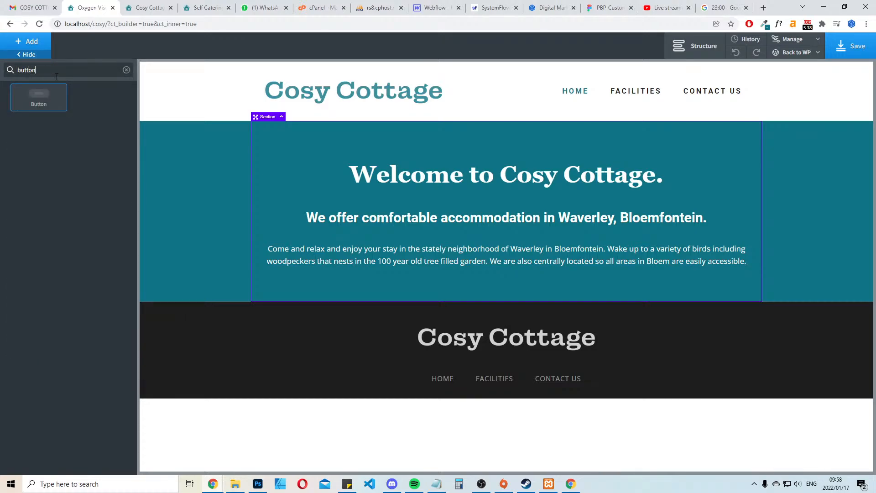
pyautogui.write('ton')
pyautogui.click(39, 97)
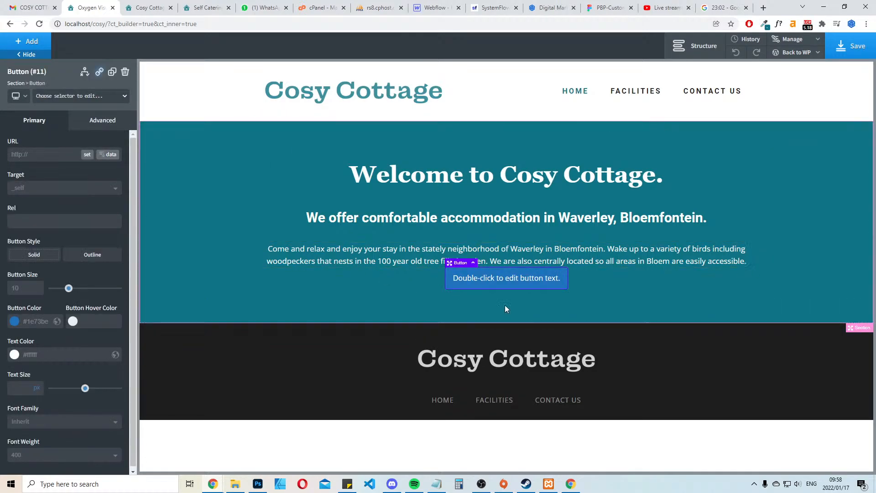
# Set the new button's top margin to 30 px
pyautogui.click(94, 122)
pyautogui.click(80, 170)
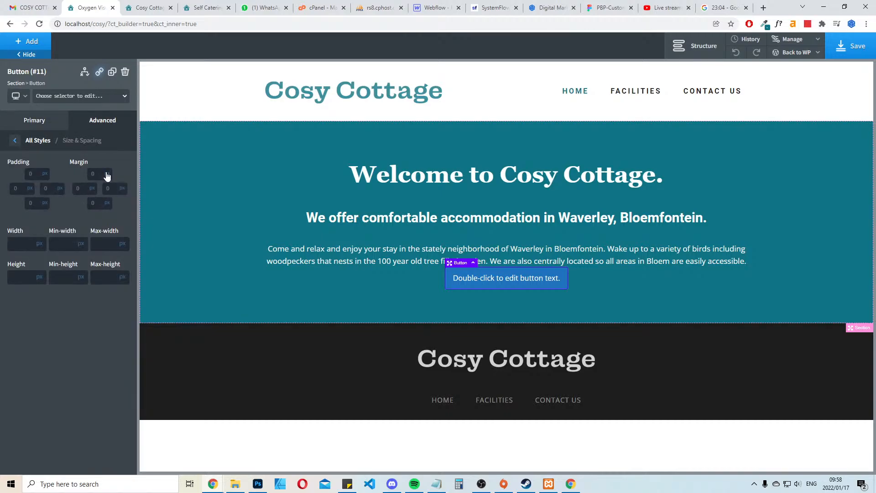
pyautogui.click(107, 174)
pyautogui.write('30')
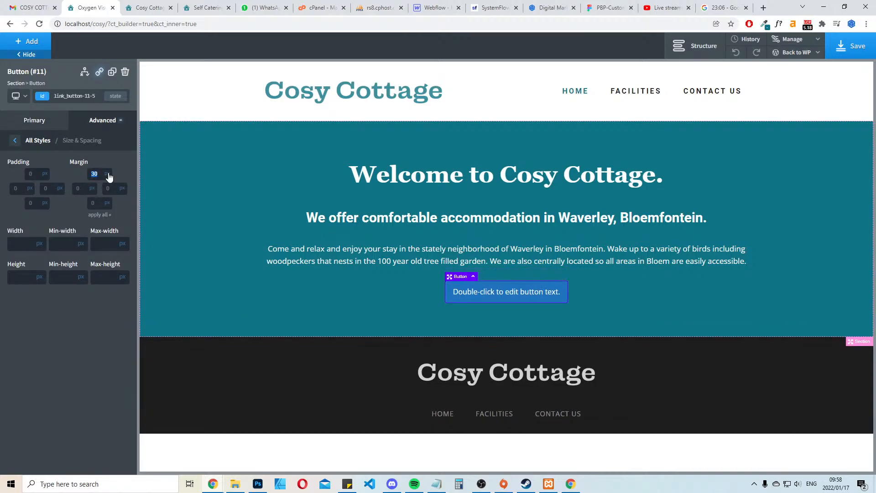
pyautogui.write('35')
pyautogui.write('40')
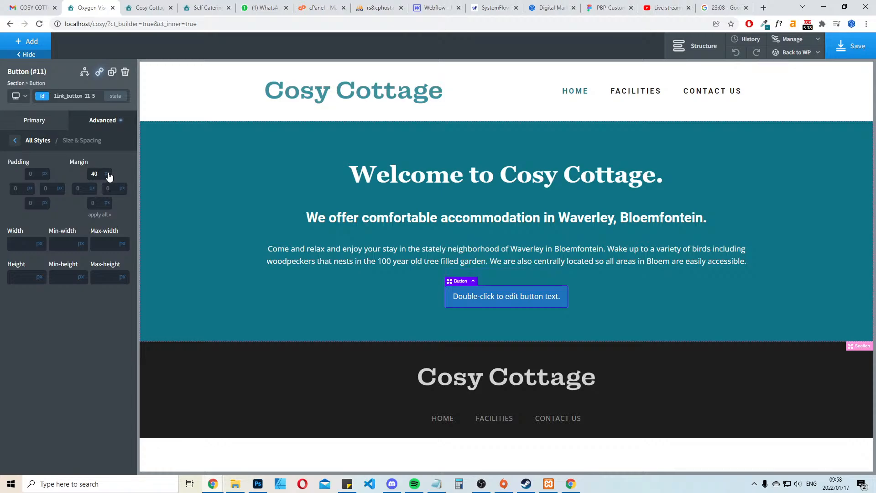
pyautogui.write('45')
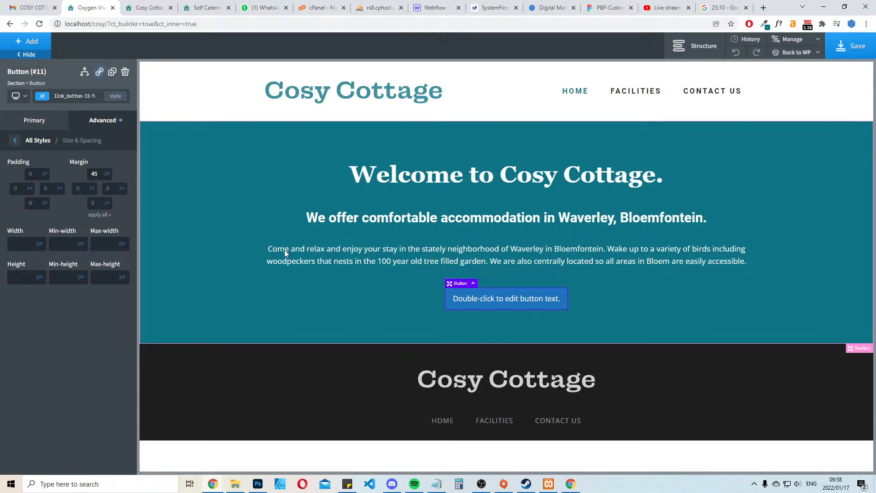
# Increase the welcome section button's top margin to 45 px
pyautogui.click(699, 300)
# Give the button the global white as its fill colour and the global Black as its hover colour
pyautogui.click(507, 298)
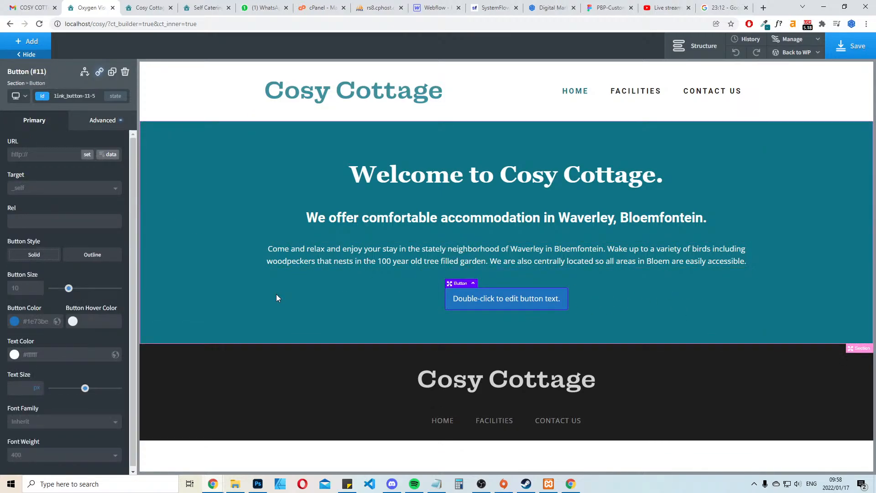
pyautogui.click(15, 322)
pyautogui.click(30, 436)
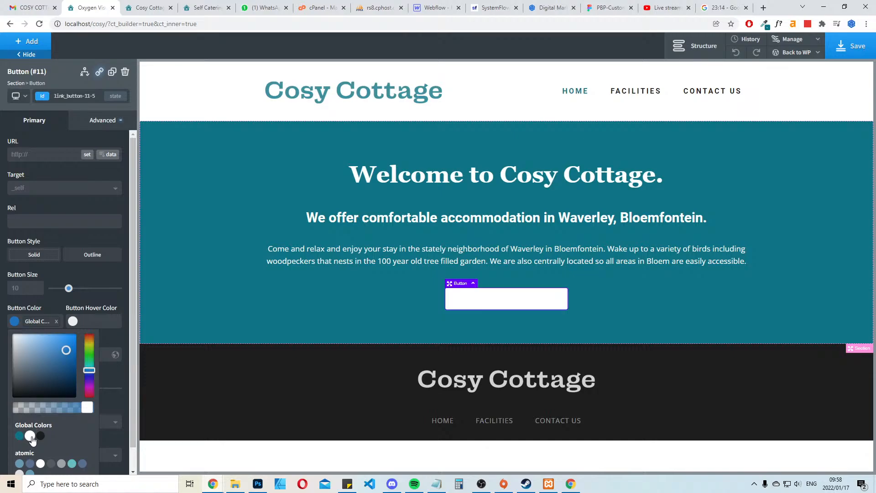
pyautogui.click(15, 322)
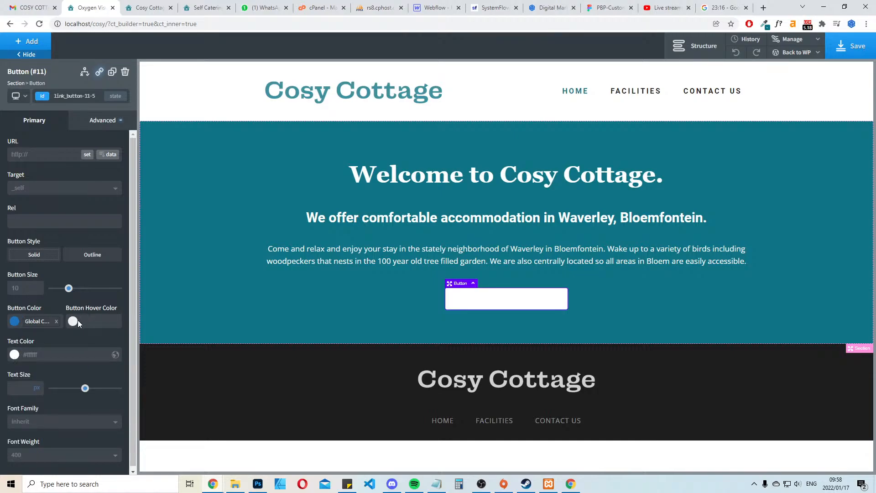
pyautogui.click(73, 322)
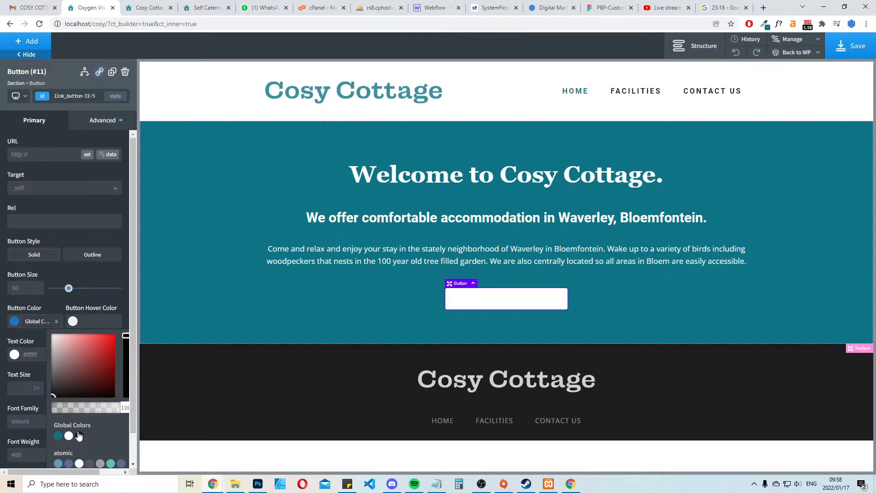
pyautogui.click(79, 436)
# Set the button's text to the global Turquoise with font weight 700, keeping the global white as its fill colour
pyautogui.click(14, 354)
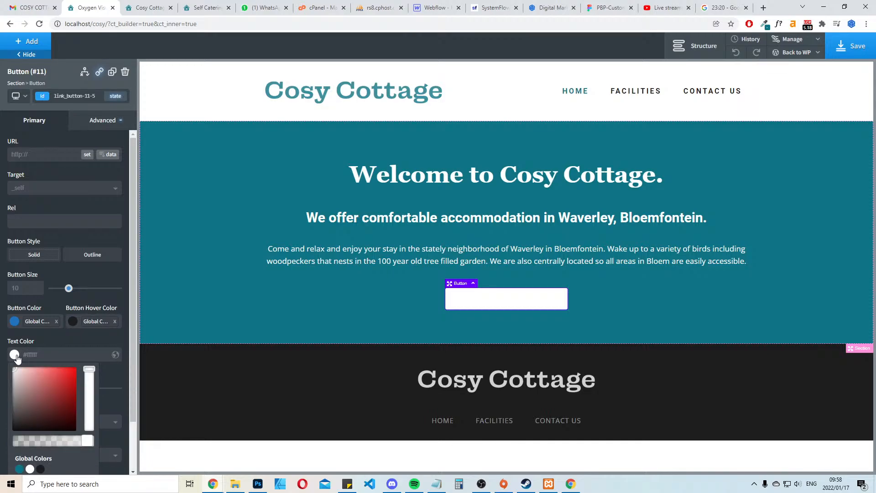
pyautogui.click(20, 469)
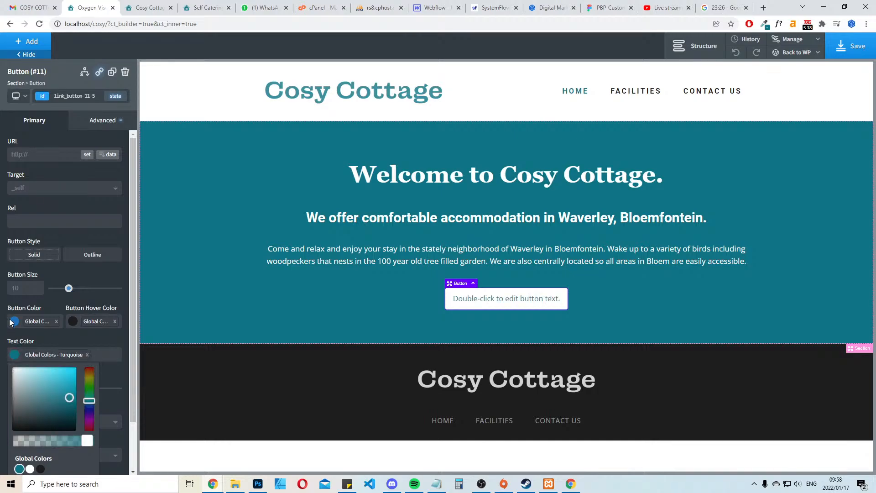
pyautogui.click(14, 321)
pyautogui.click(19, 436)
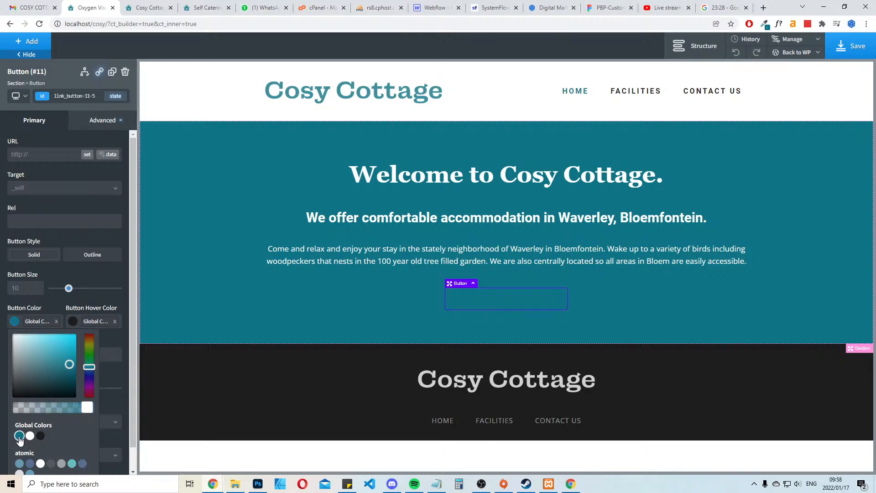
pyautogui.click(30, 436)
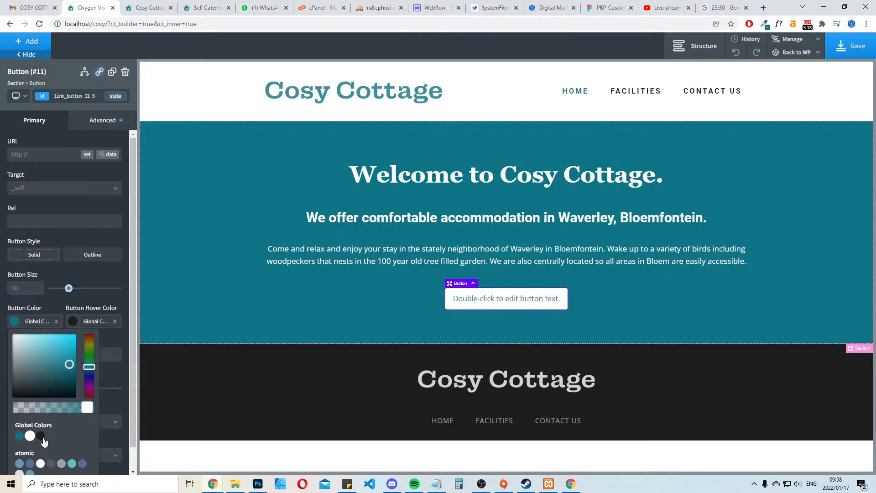
pyautogui.click(116, 339)
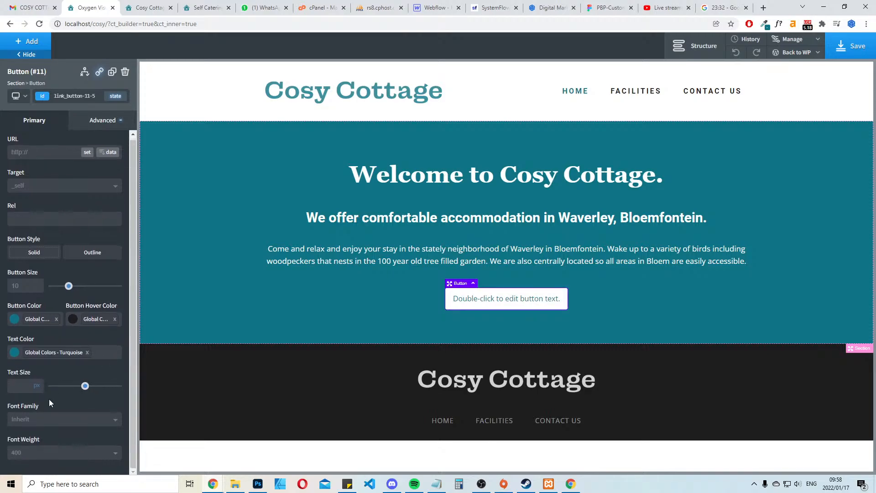
pyautogui.click(51, 458)
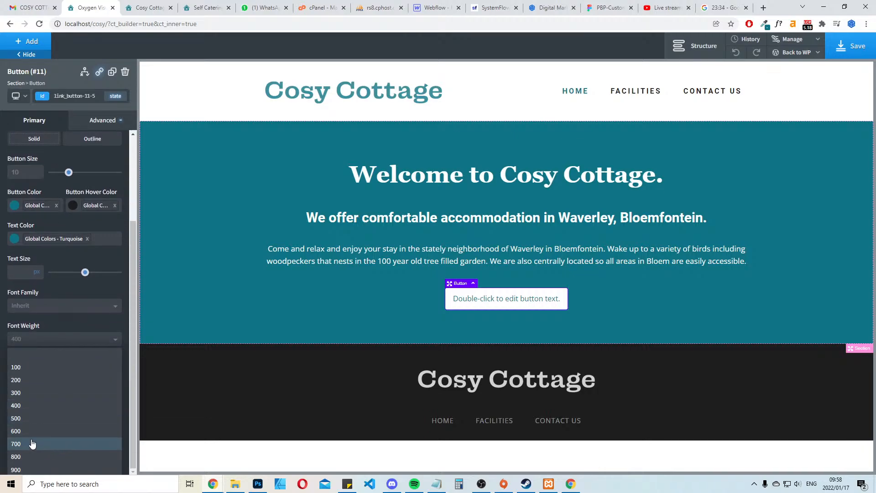
pyautogui.click(27, 443)
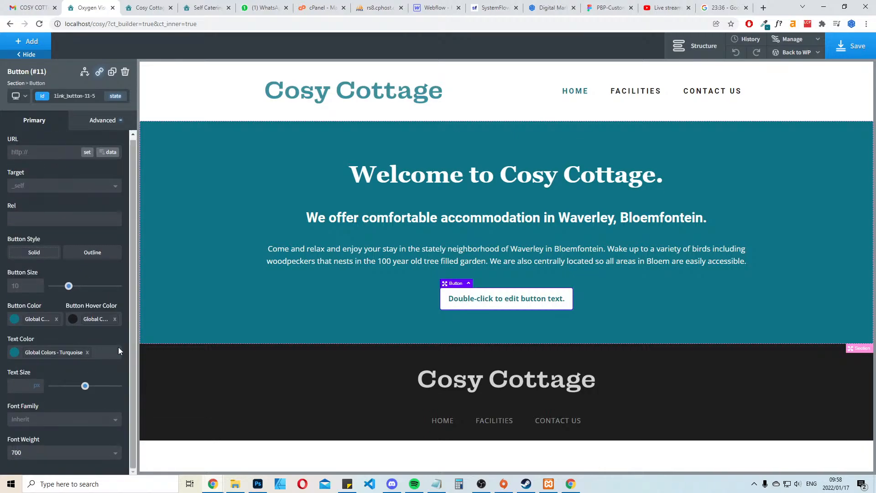
# Replace the button's placeholder text with "Contact Us"
pyautogui.doubleClick(472, 303)
pyautogui.hotkey('ctrl', 'a')
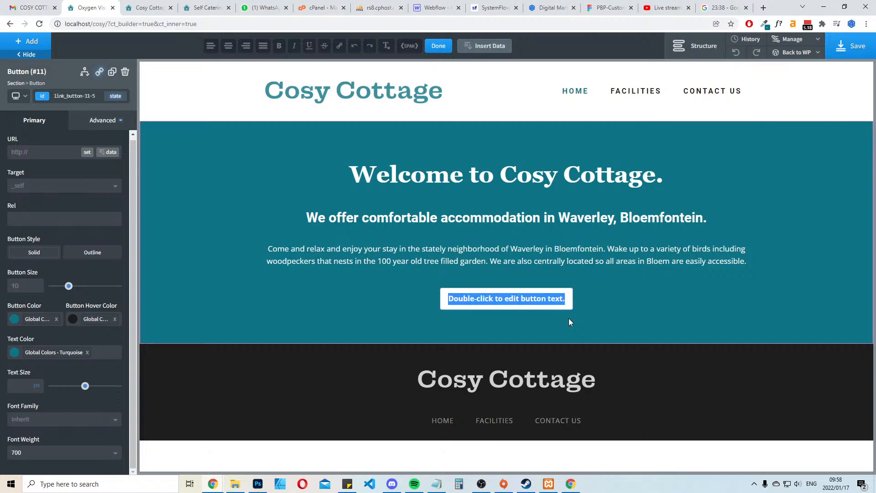
pyautogui.write('Contact Us')
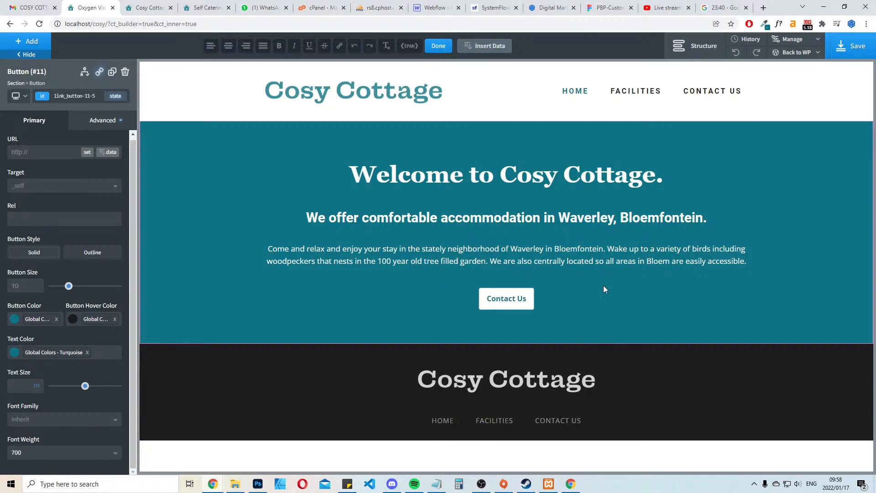
pyautogui.click(749, 272)
# Enlarge the Contact Us button to a button size of 18
pyautogui.click(516, 299)
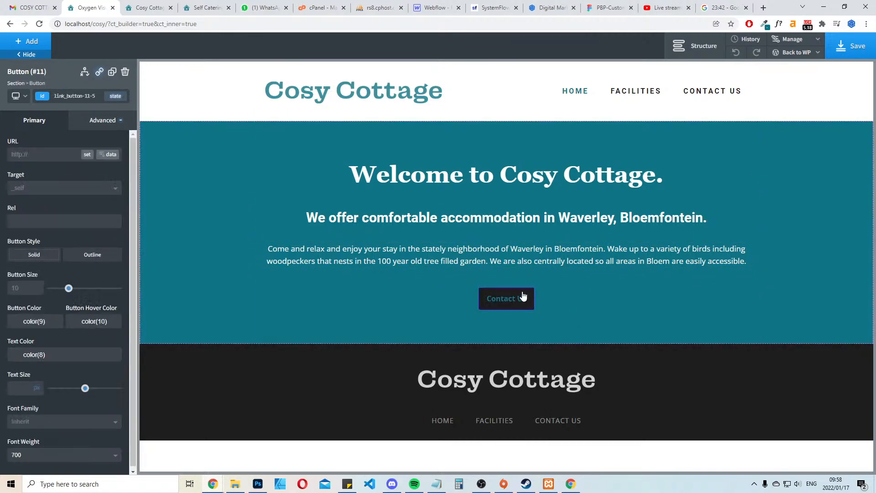
pyautogui.moveTo(69, 288); pyautogui.dragTo(95, 287)
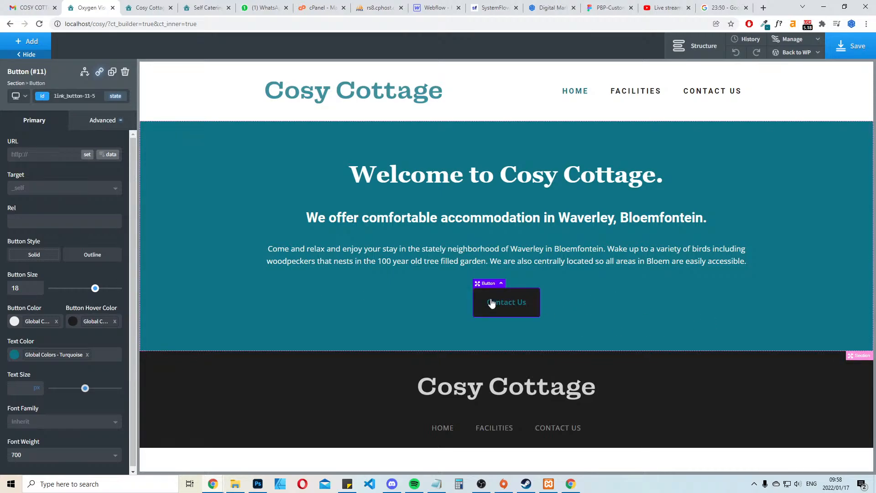
pyautogui.click(735, 308)
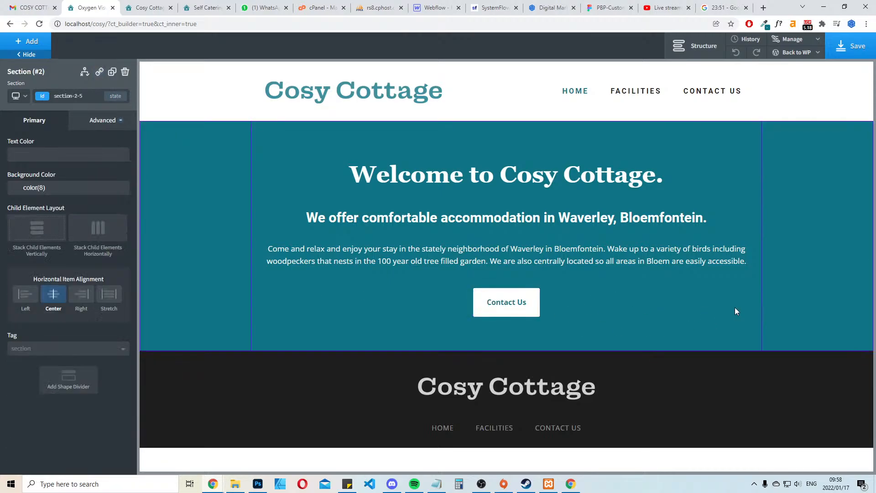
# Set the Contact Us button's text colour to the global white for its hover state
pyautogui.click(528, 302)
pyautogui.click(110, 100)
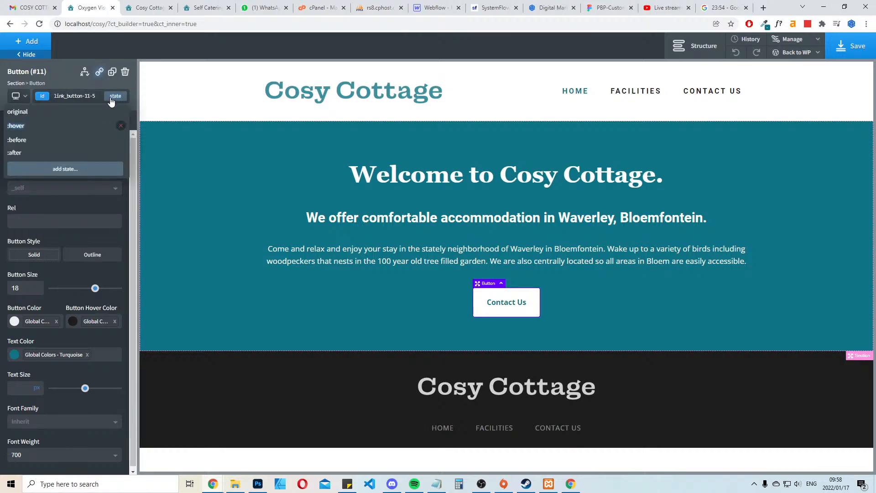
pyautogui.click(43, 130)
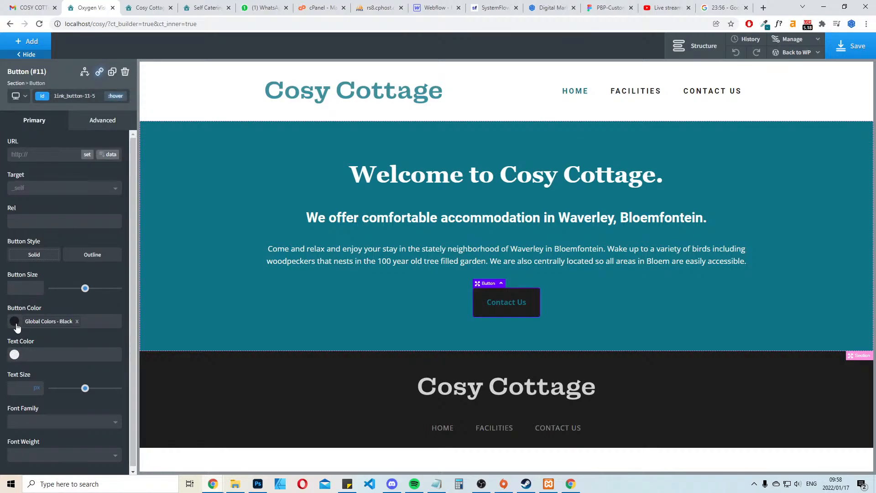
pyautogui.click(14, 355)
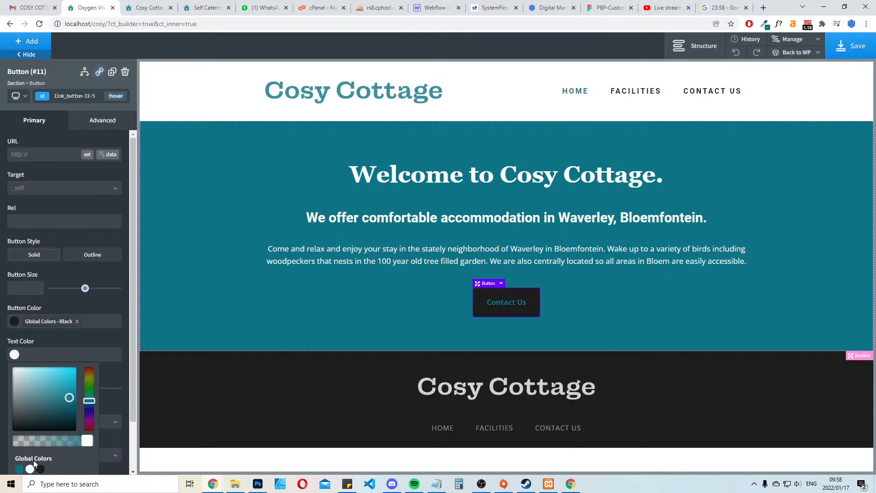
pyautogui.click(29, 469)
pyautogui.click(311, 348)
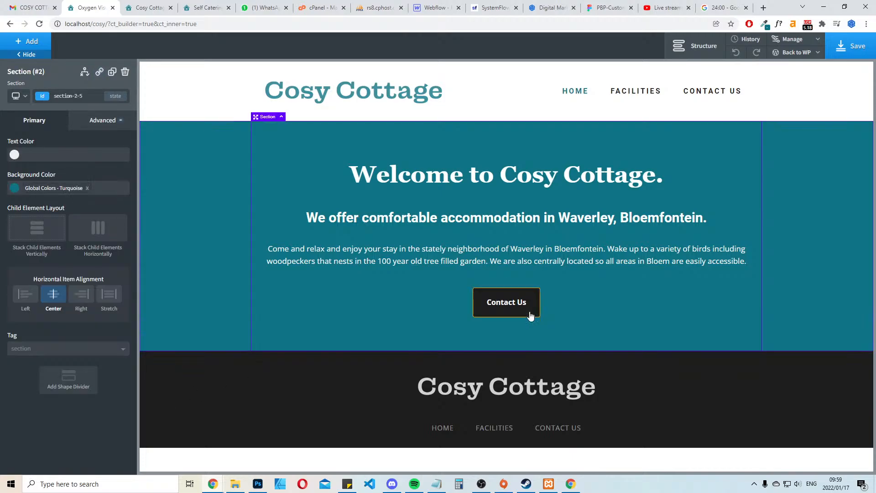
# Save the Home page and reload the local site preview to check the button
pyautogui.click(852, 45)
pyautogui.click(146, 7)
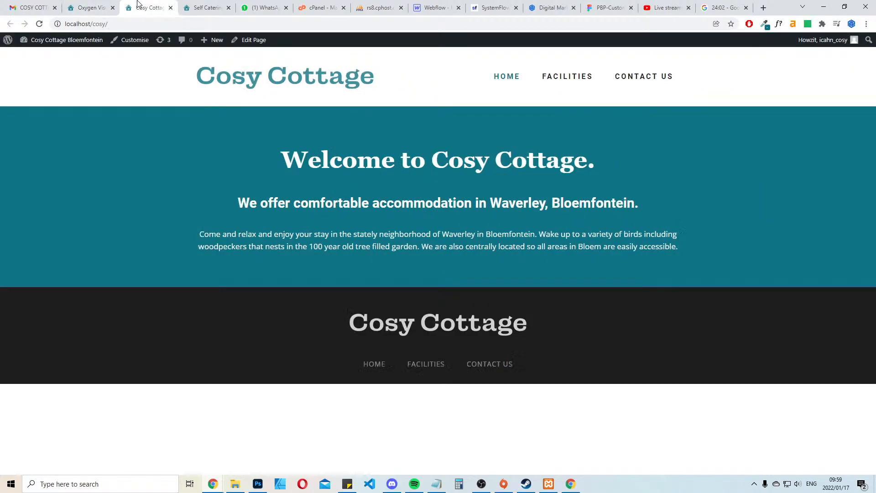
pyautogui.press('F5')
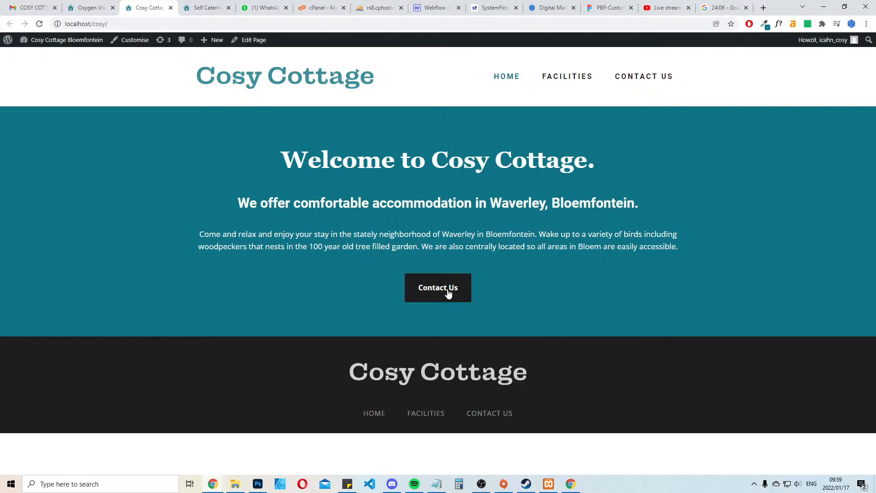
# Compare with the live site's button, change the label to "Contact Us Now" in Oxygen and save the page
pyautogui.click(89, 7)
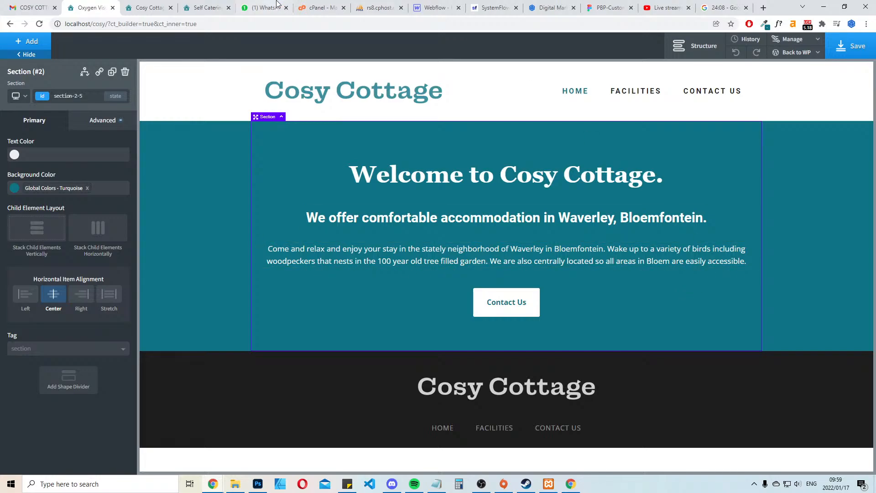
pyautogui.click(206, 8)
pyautogui.scroll(-6, 434, 280)
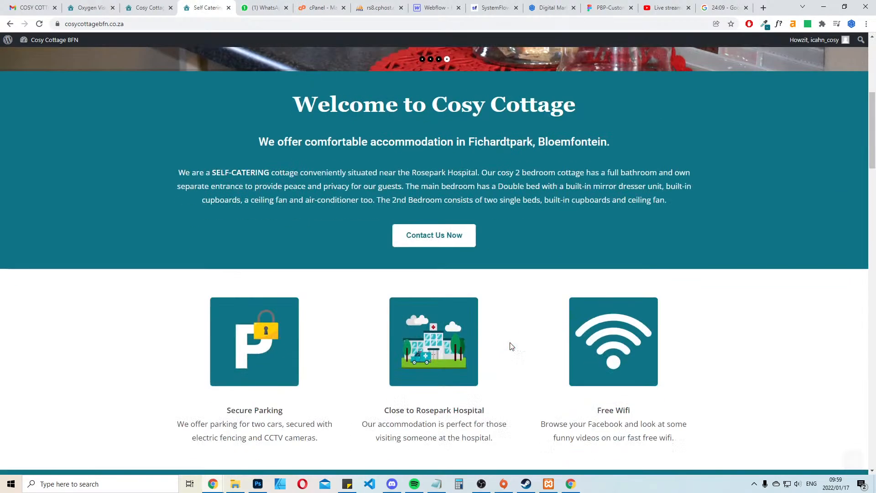
pyautogui.click(74, 5)
pyautogui.click(514, 305)
pyautogui.click(526, 302)
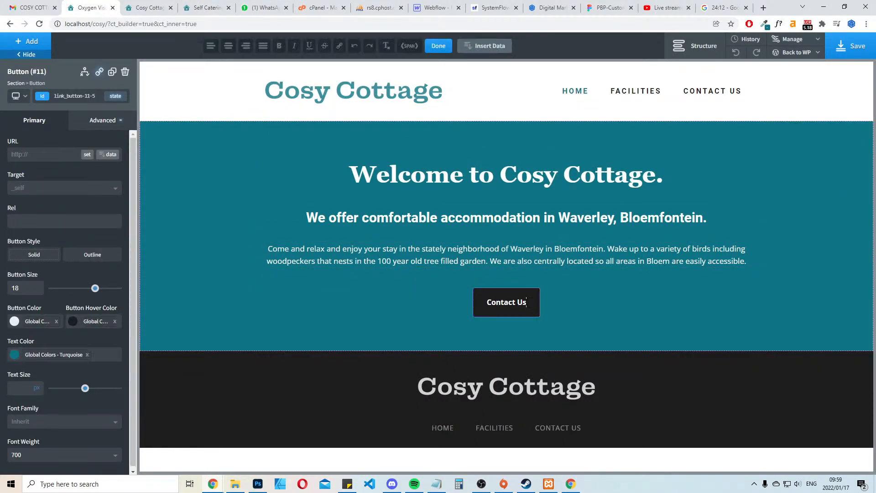
pyautogui.write('Now')
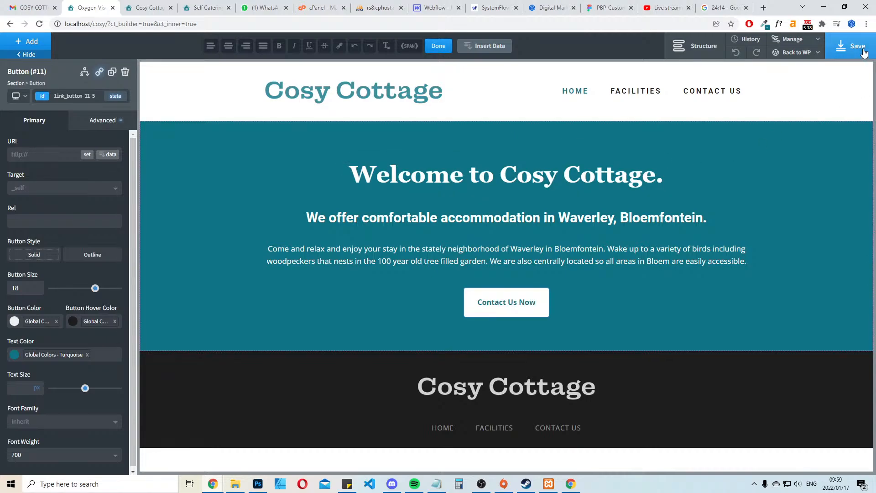
pyautogui.click(858, 47)
# Check the live site's row of features below the welcome area and add a new Section under the welcome section in Oxygen
pyautogui.hotkey('ctrl', 'Tab')
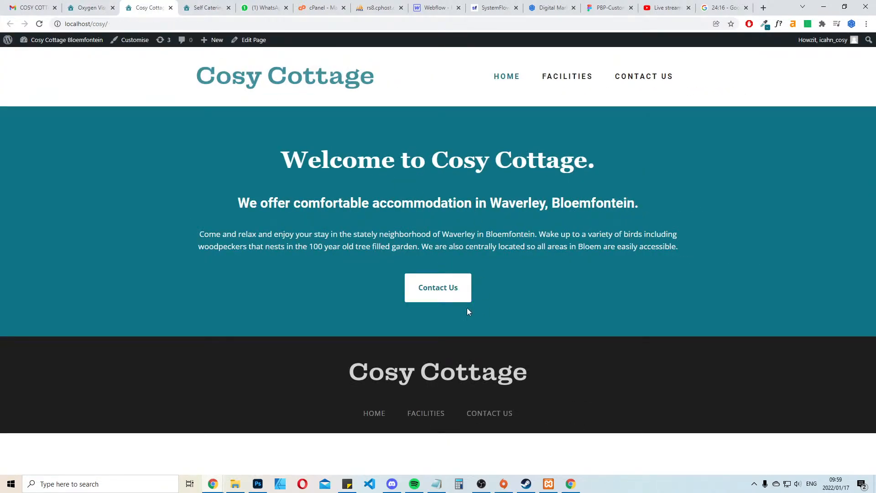
pyautogui.click(210, 5)
pyautogui.scroll(-3, 490, 392)
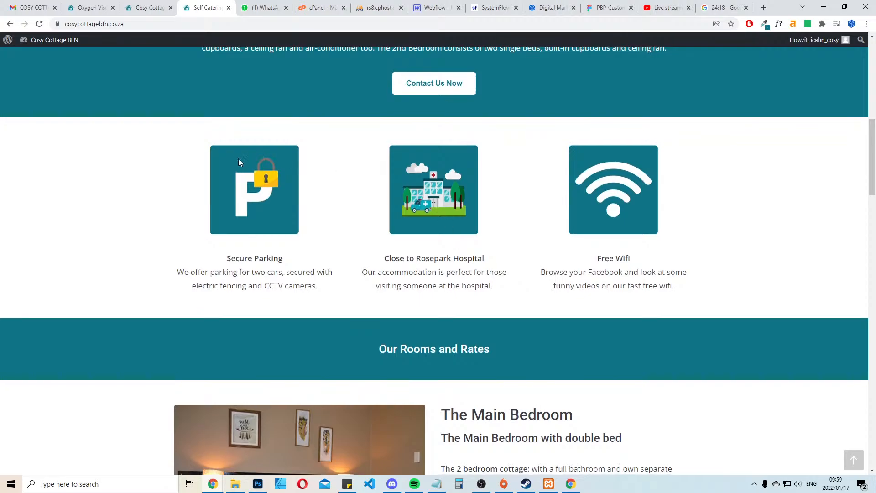
pyautogui.click(96, 6)
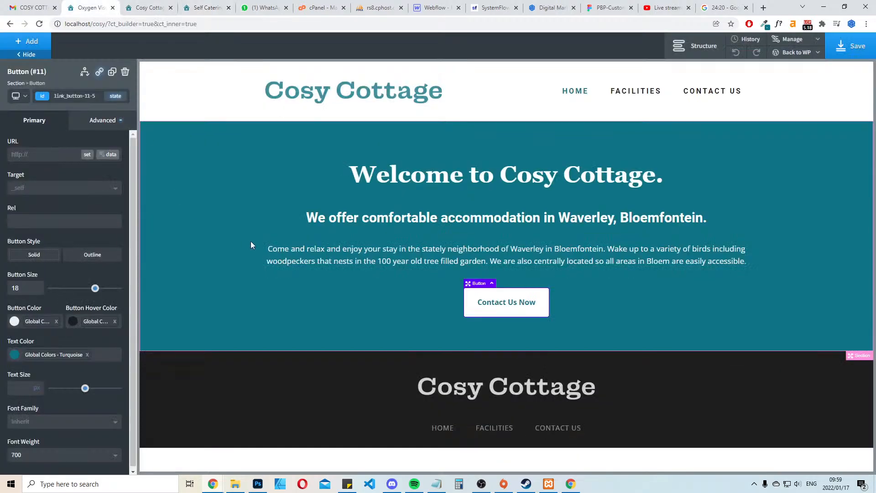
pyautogui.click(201, 148)
pyautogui.click(29, 43)
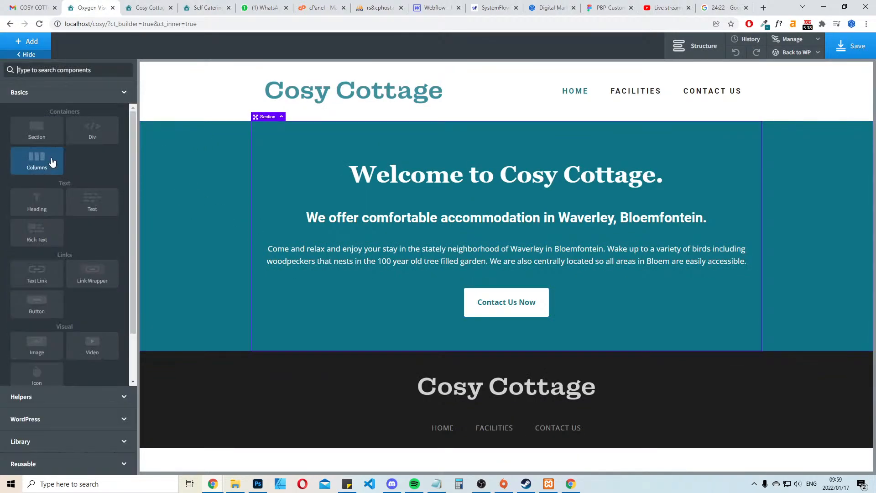
pyautogui.click(46, 137)
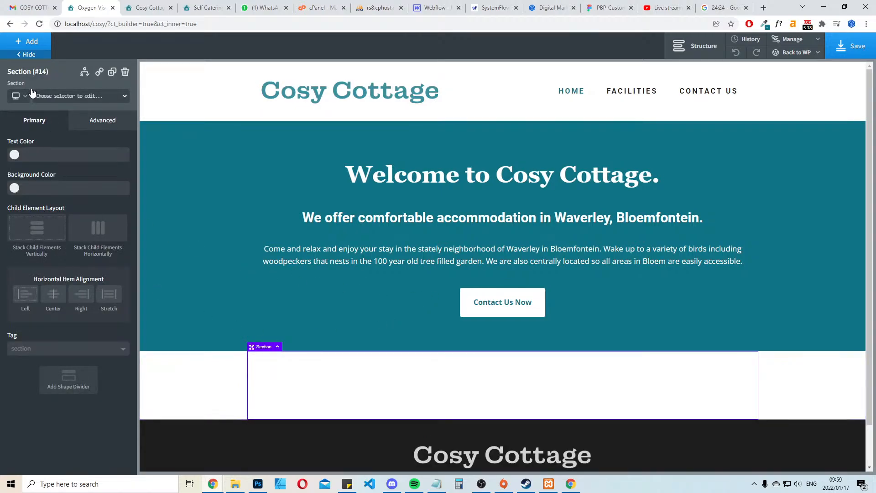
# Insert a Columns element with three equal columns in the new section
pyautogui.click(29, 41)
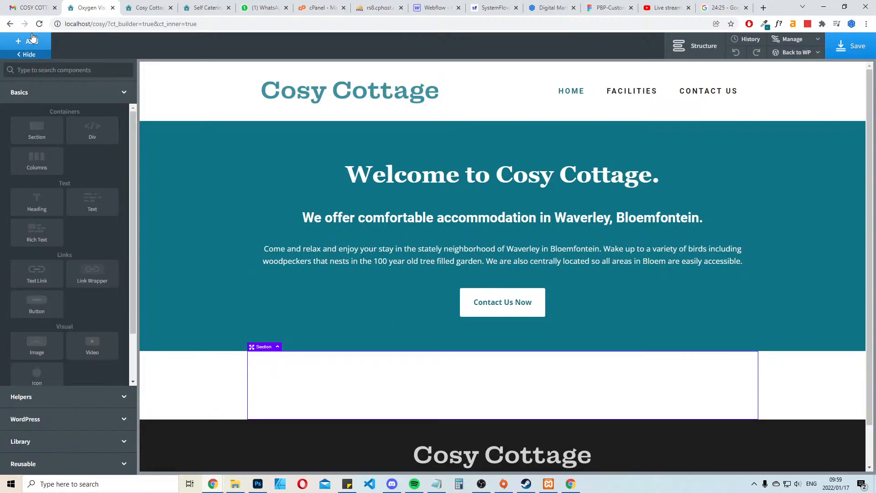
pyautogui.click(43, 168)
pyautogui.click(84, 169)
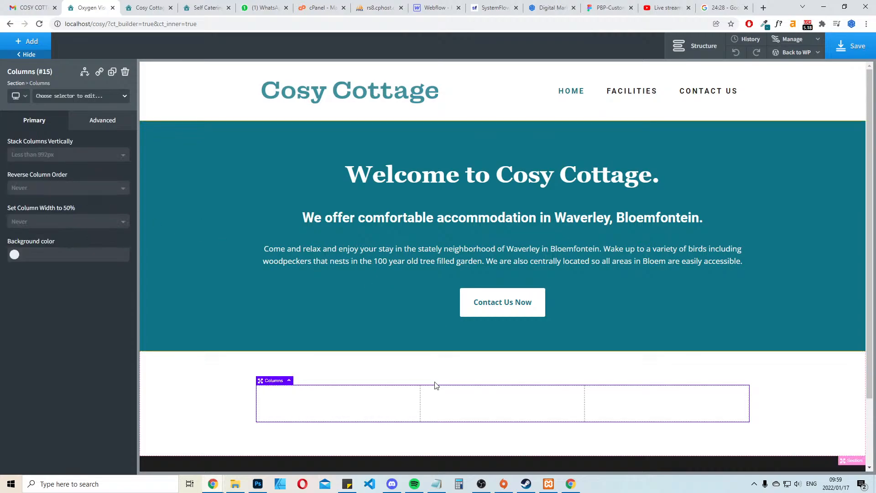
# Add an Image element to the first column of the new section and display the page's structure tree
pyautogui.click(322, 409)
pyautogui.click(29, 42)
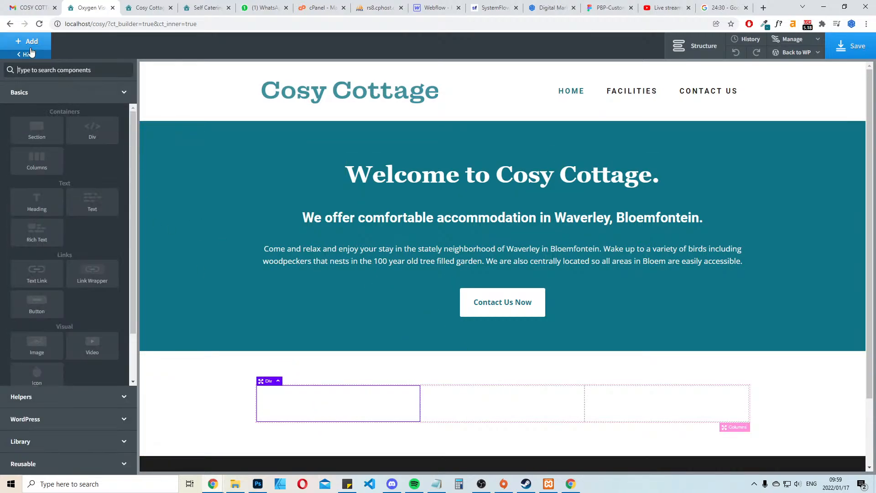
pyautogui.write('in')
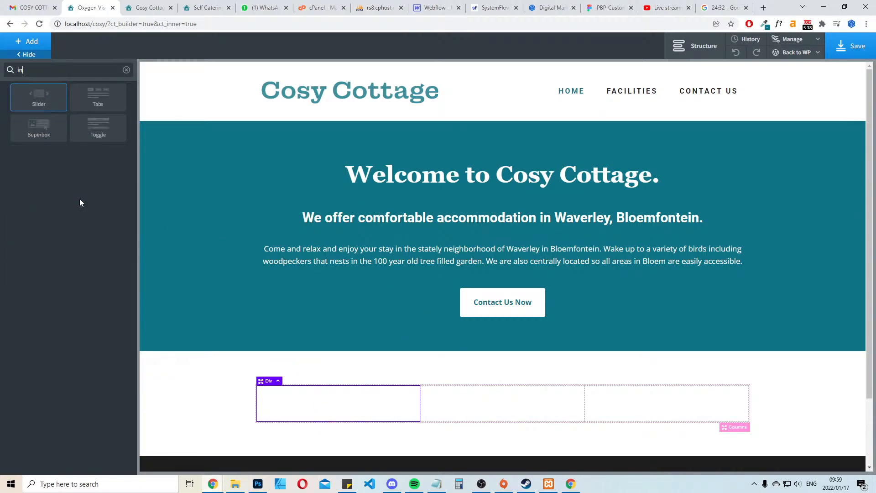
pyautogui.press('BackSpace')
pyautogui.write('ma')
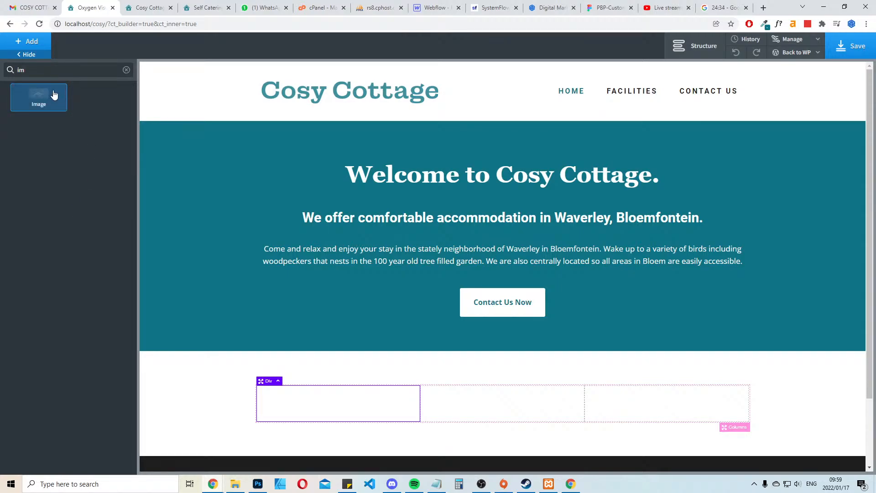
pyautogui.click(53, 94)
pyautogui.scroll(-3, 319, 301)
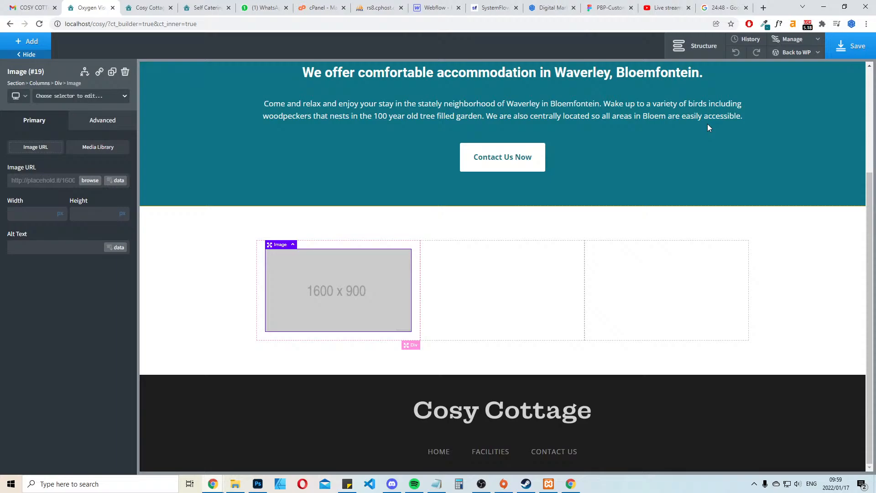
pyautogui.click(680, 53)
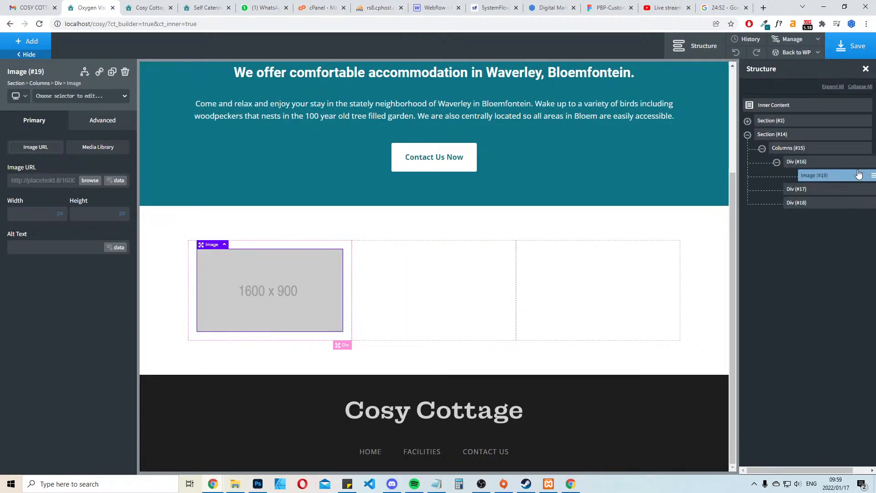
pyautogui.click(872, 177)
# Save the live site's three feature images, secure-parking-1.jpg, rosepark-hospital-1.jpg and free-wifi.jpg, to the cosy folder
pyautogui.click(222, 4)
pyautogui.rightClick(283, 185)
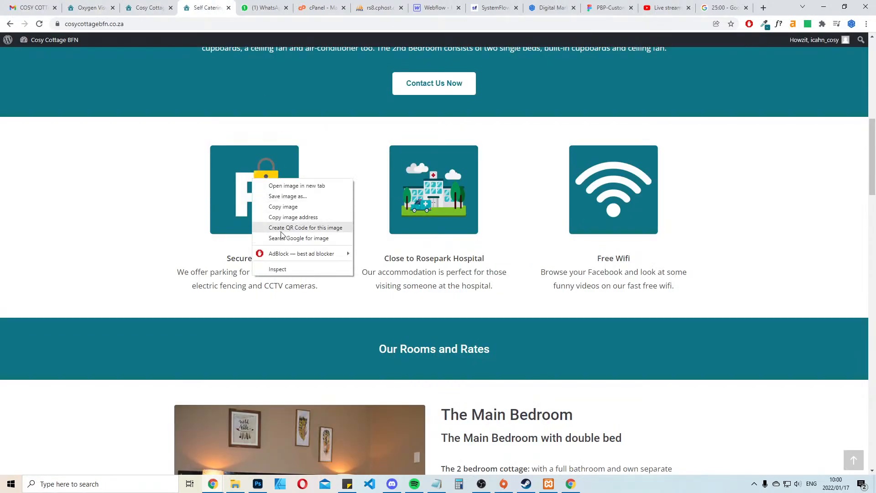
pyautogui.click(291, 196)
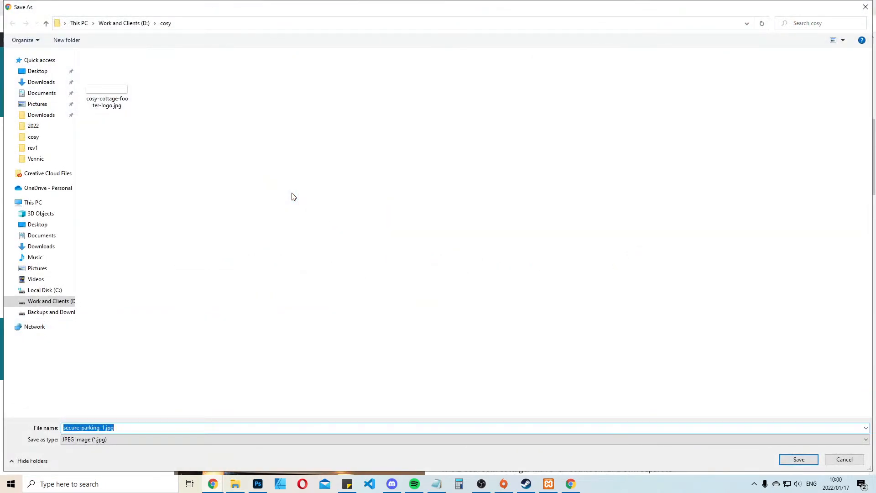
pyautogui.press('Return')
pyautogui.rightClick(424, 160)
pyautogui.click(450, 176)
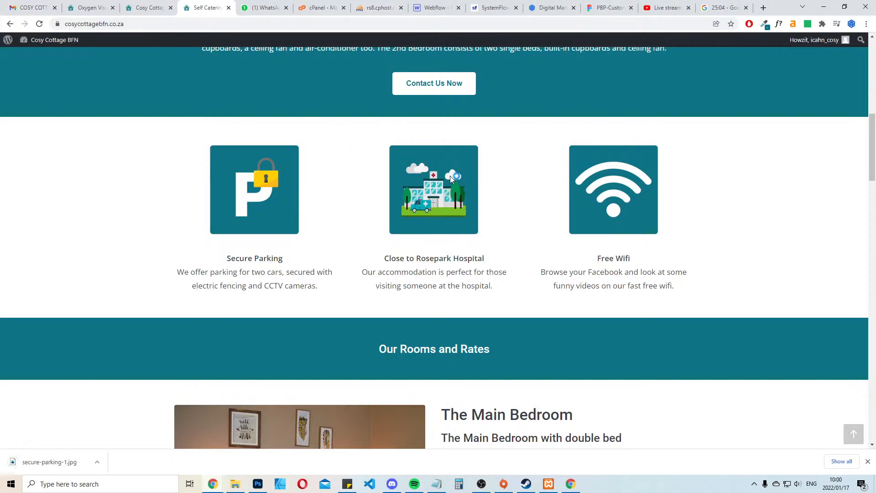
pyautogui.press('Return')
pyautogui.rightClick(598, 182)
pyautogui.click(639, 202)
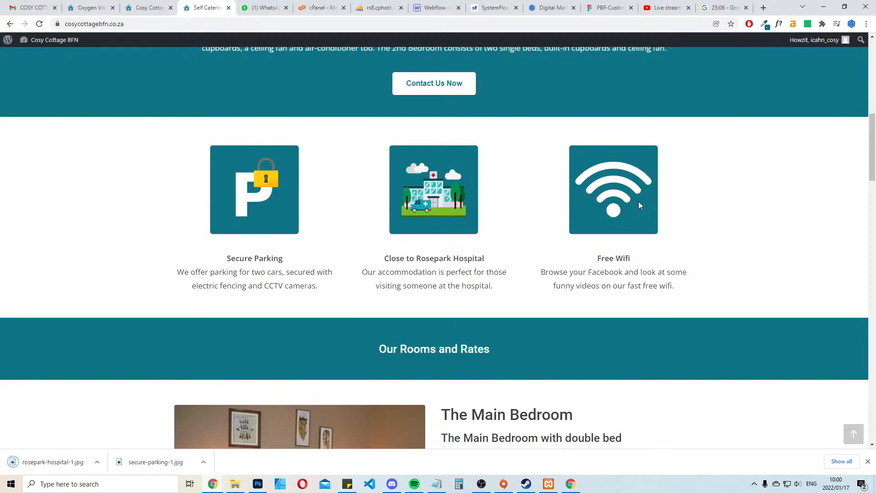
pyautogui.press('Return')
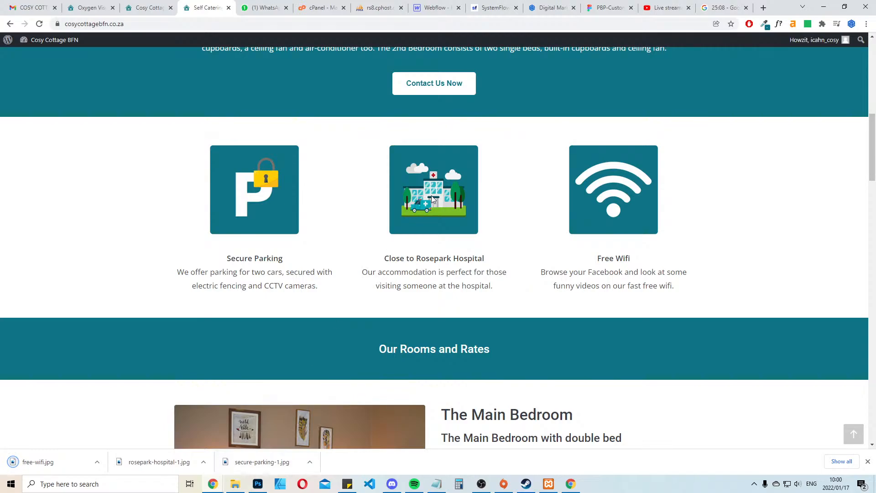
# Back in Oxygen, duplicate the placeholder image twice and move the copies into the second and third columns
pyautogui.click(89, 7)
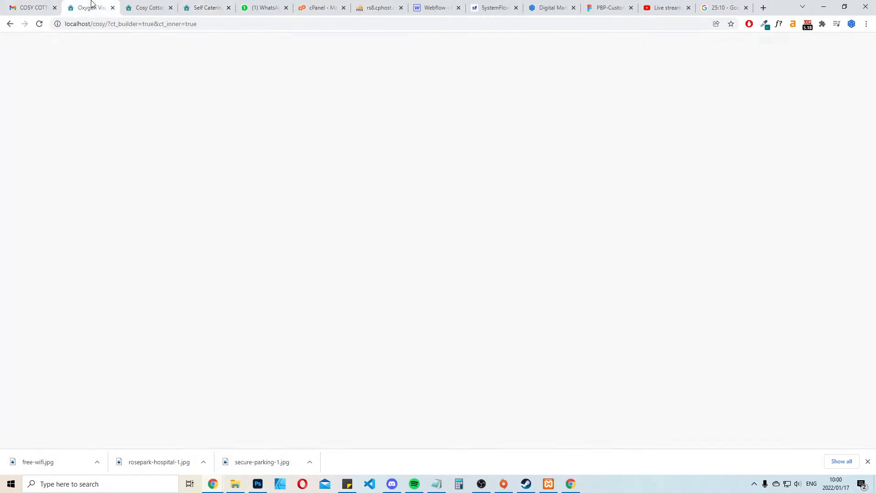
pyautogui.click(112, 72)
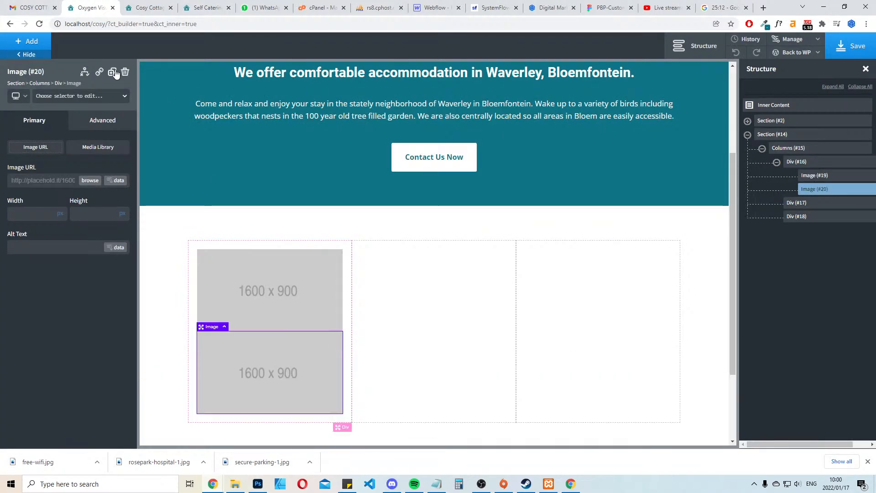
pyautogui.click(112, 73)
pyautogui.scroll(-3, 298, 306)
pyautogui.moveTo(293, 293); pyautogui.dragTo(296, 264)
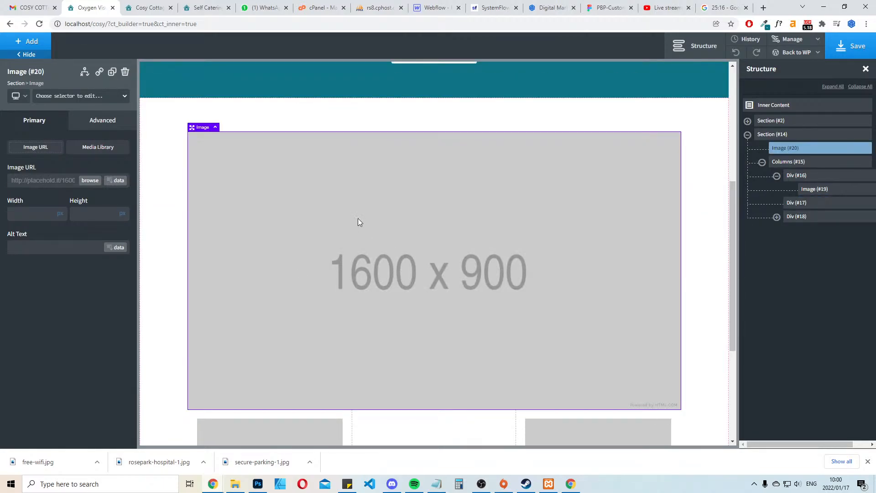
pyautogui.moveTo(357, 219); pyautogui.dragTo(418, 372)
# Upload the three saved feature images to the media library and set secure-parking-1.jpg as the first column's image
pyautogui.click(221, 261)
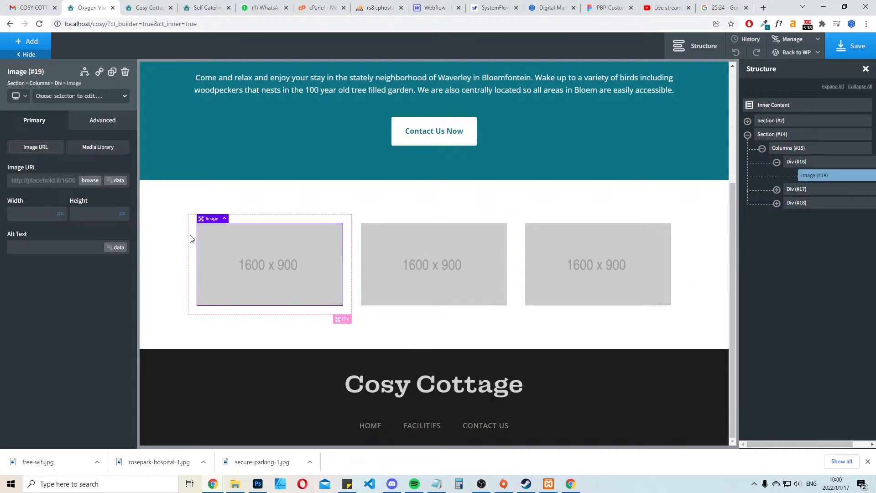
pyautogui.click(90, 181)
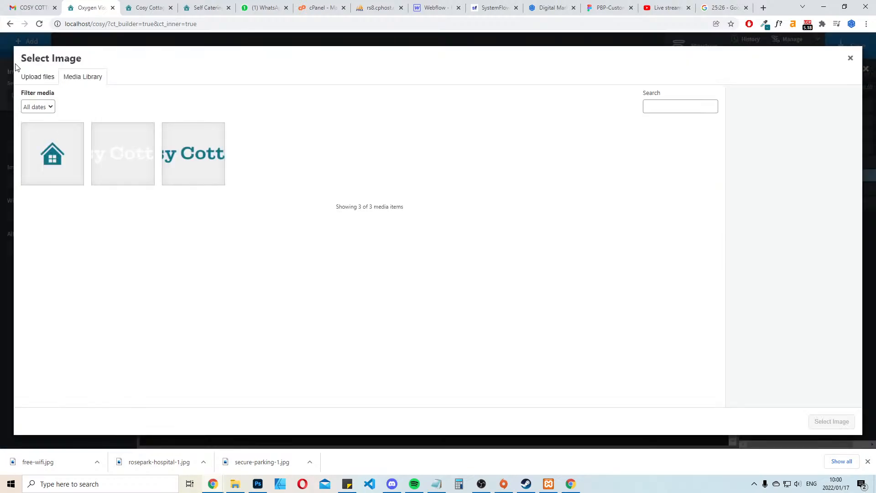
pyautogui.click(40, 79)
pyautogui.click(445, 235)
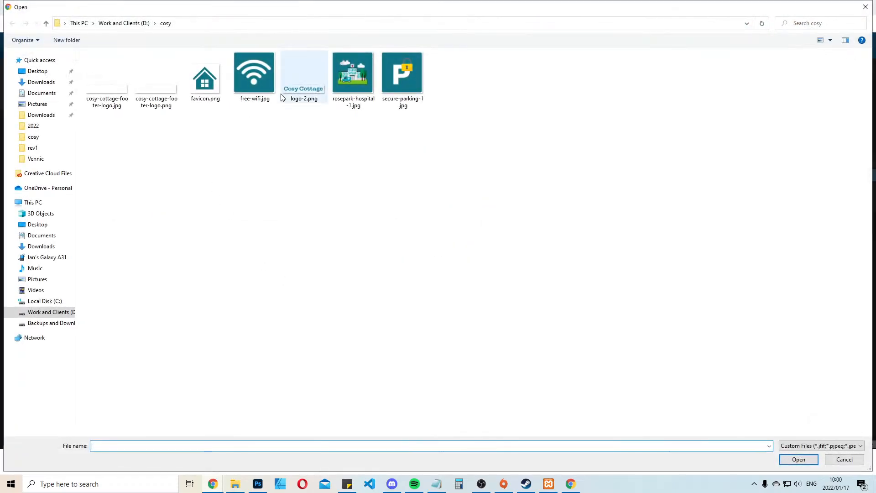
pyautogui.click(356, 79)
pyautogui.keyDown('ctrl'); pyautogui.click(265, 69); pyautogui.keyUp('ctrl')
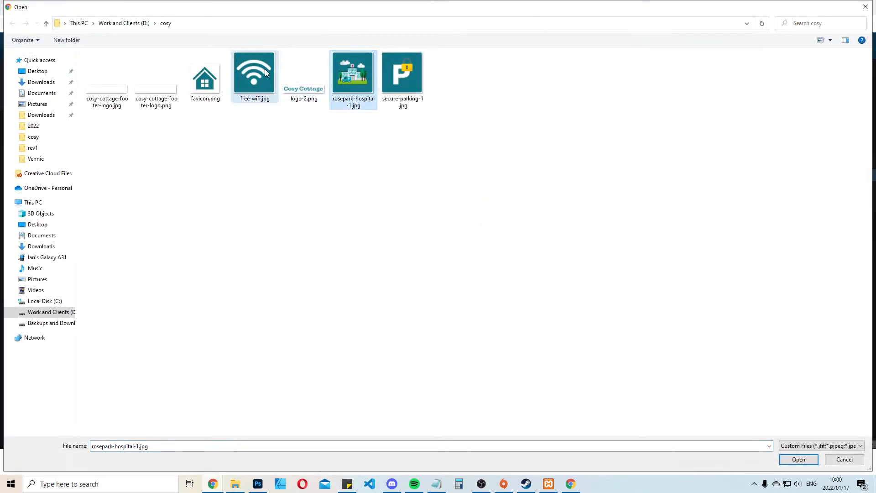
pyautogui.keyDown('ctrl'); pyautogui.click(402, 91); pyautogui.keyUp('ctrl')
pyautogui.click(787, 461)
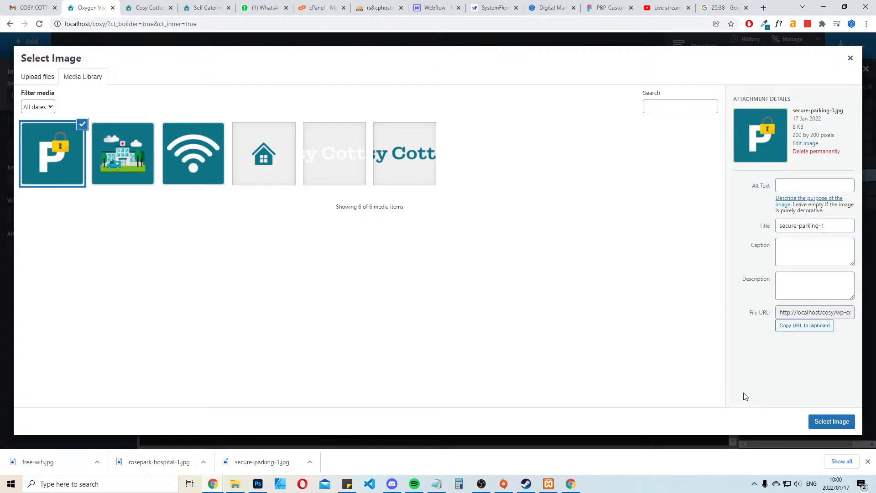
pyautogui.click(832, 421)
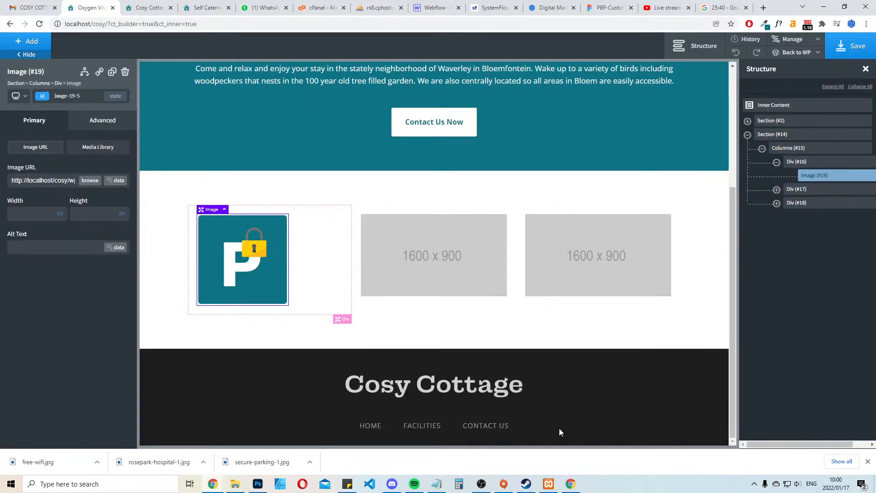
# Set the horizontal item alignment of all three column Divs to Center
pyautogui.click(333, 238)
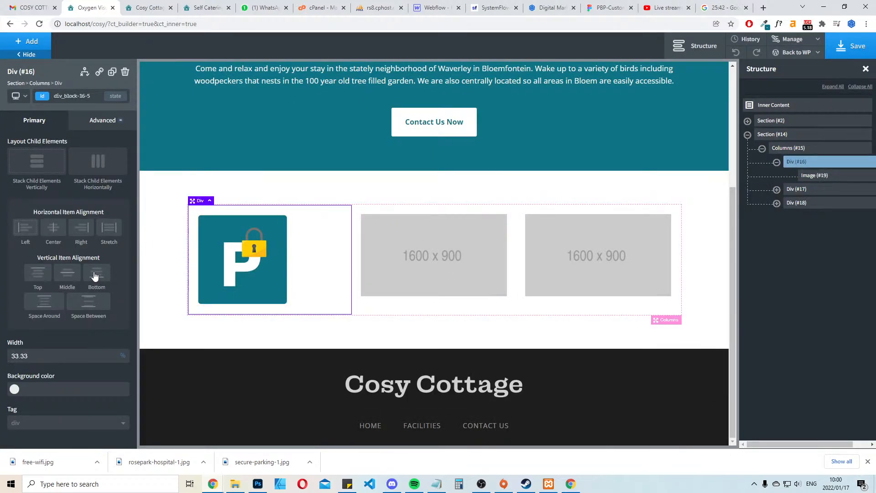
pyautogui.click(51, 235)
pyautogui.click(509, 210)
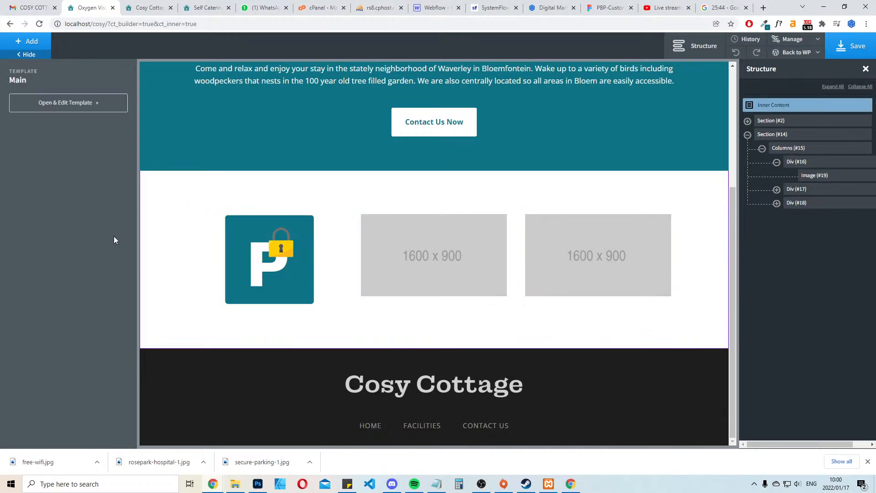
pyautogui.click(565, 188)
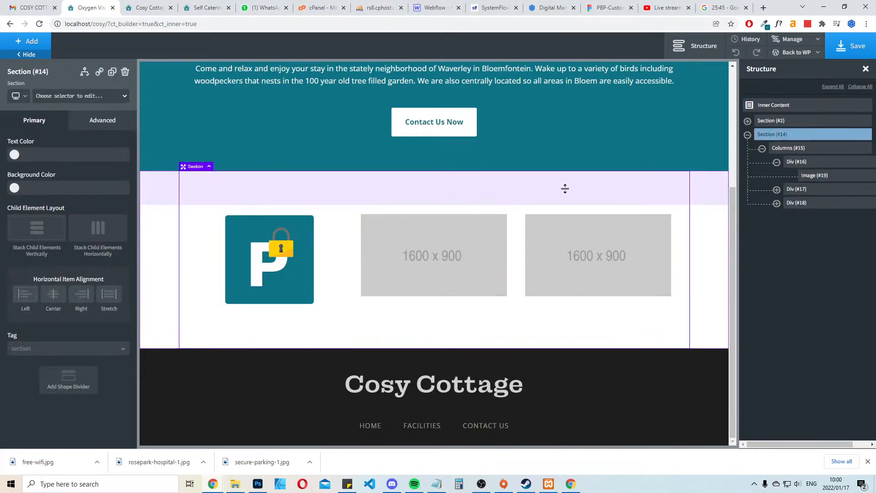
pyautogui.click(61, 292)
pyautogui.click(511, 219)
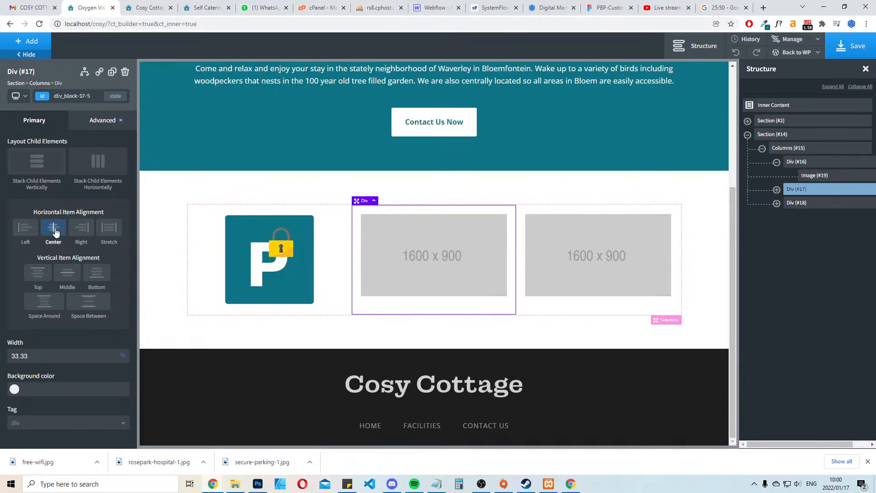
pyautogui.click(675, 211)
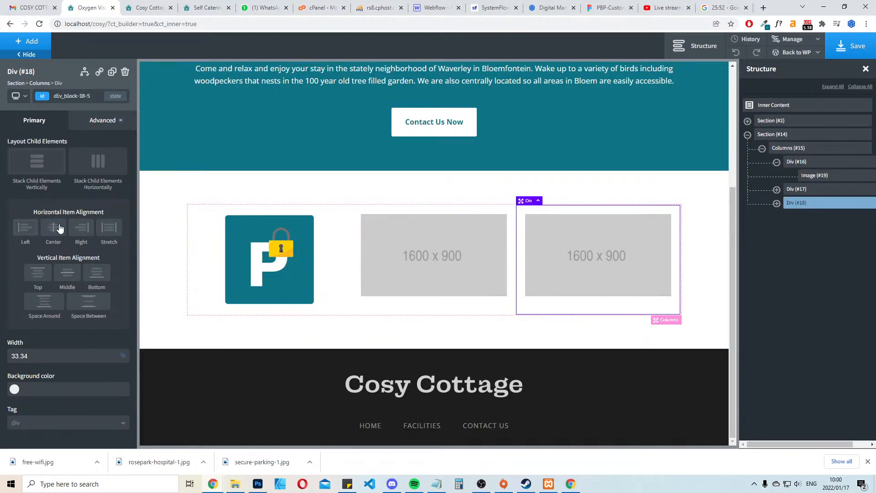
pyautogui.click(432, 188)
# Replace the second column's placeholder with the rosepark-hospital-1 image from the media library
pyautogui.click(429, 266)
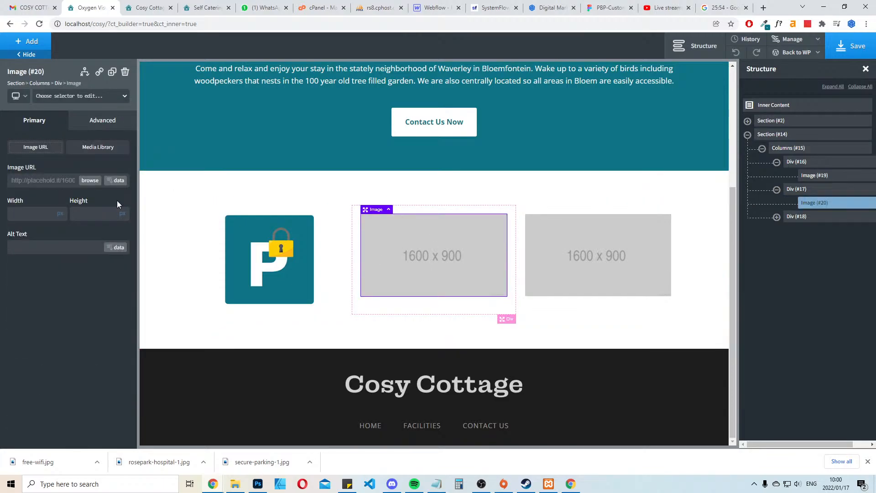
pyautogui.click(90, 181)
pyautogui.click(120, 177)
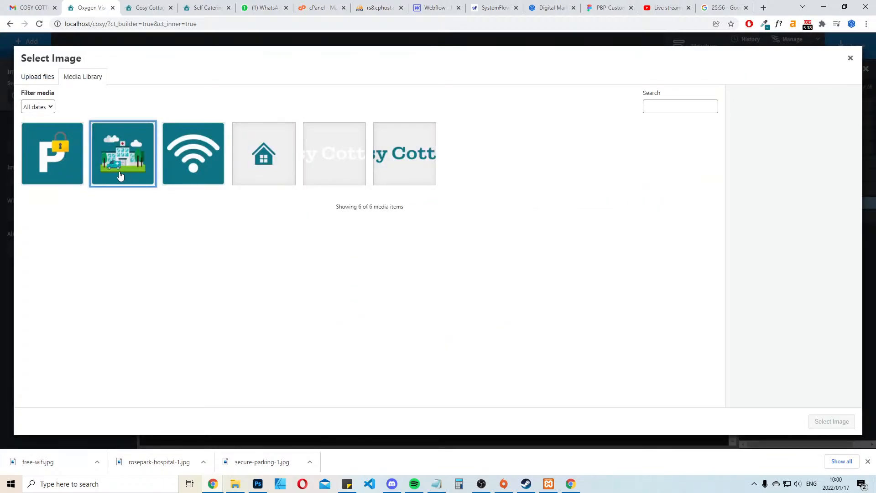
pyautogui.click(833, 421)
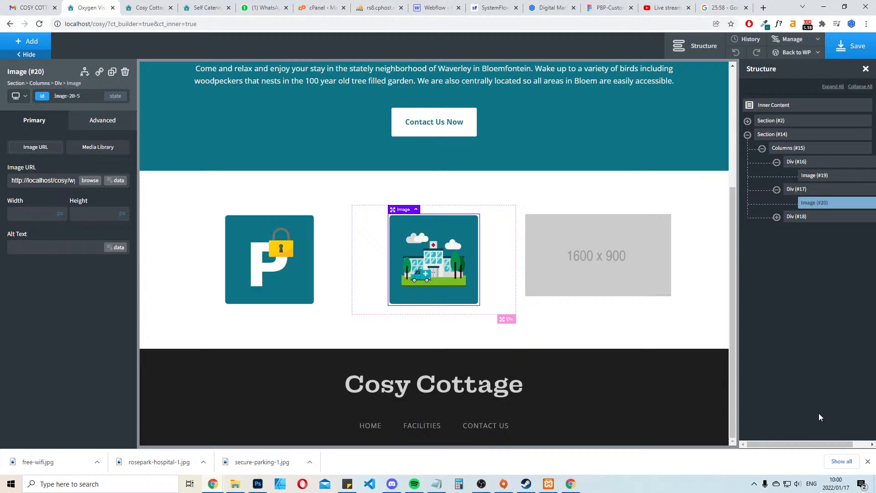
# Replace the third column's placeholder with the free-wifi image from the media library
pyautogui.click(575, 235)
pyautogui.click(90, 181)
pyautogui.click(187, 155)
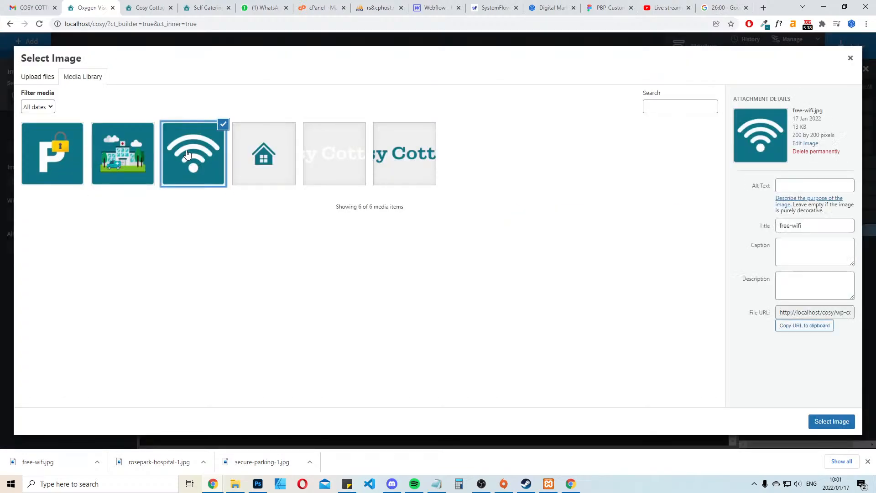
pyautogui.click(831, 421)
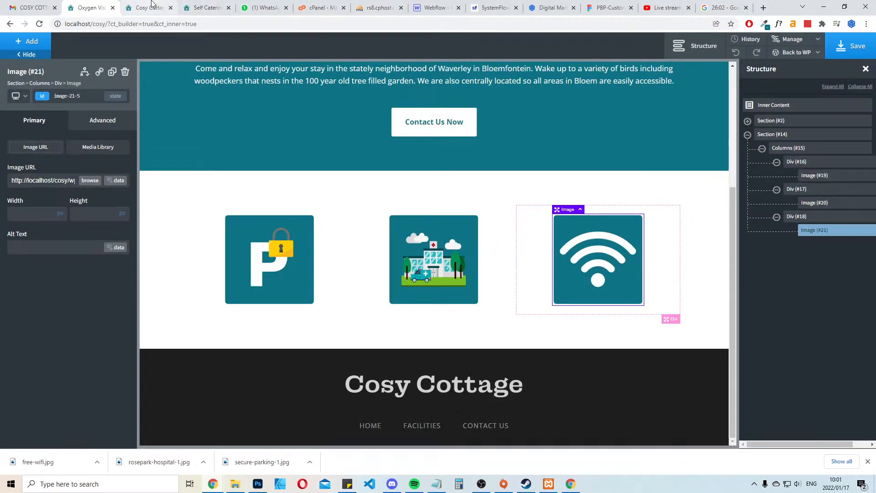
# Select the "Secure Parking" title text on the live site, and in Oxygen select the first column's Div
pyautogui.click(875, 44)
pyautogui.click(203, 4)
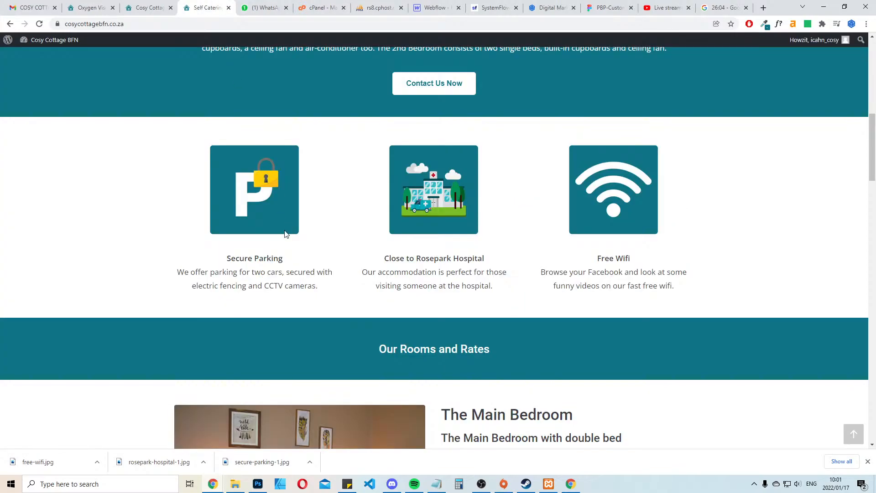
pyautogui.moveTo(292, 261); pyautogui.dragTo(226, 259)
pyautogui.hotkey('ctrl', 'c')
pyautogui.click(91, 8)
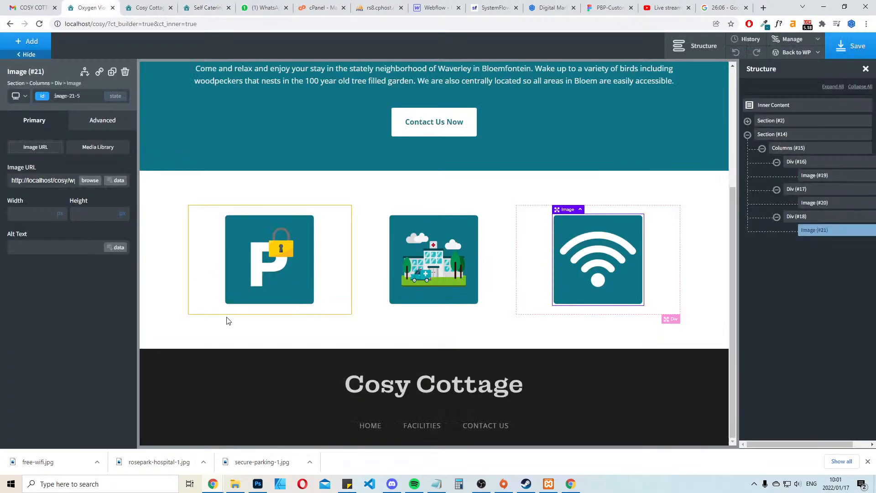
pyautogui.click(268, 313)
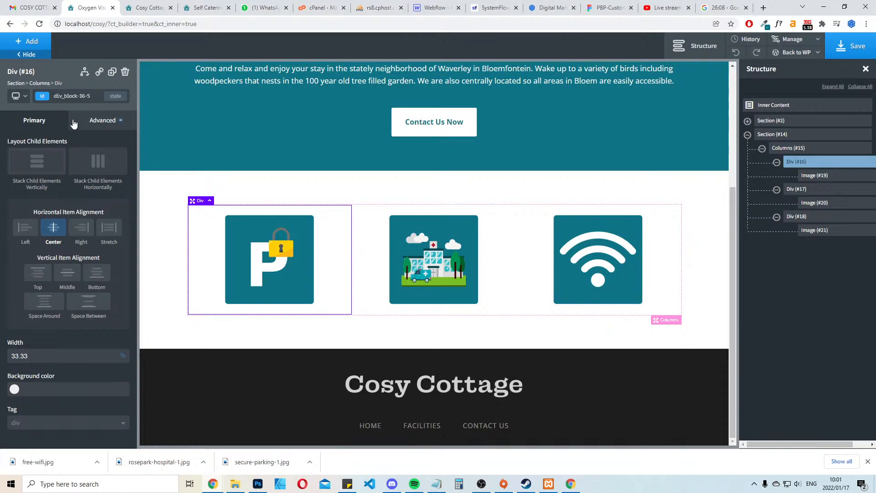
pyautogui.click(209, 200)
pyautogui.click(203, 236)
# Switch to Gmail, return to the inbox and open the newest message, from Turing
pyautogui.click(32, 7)
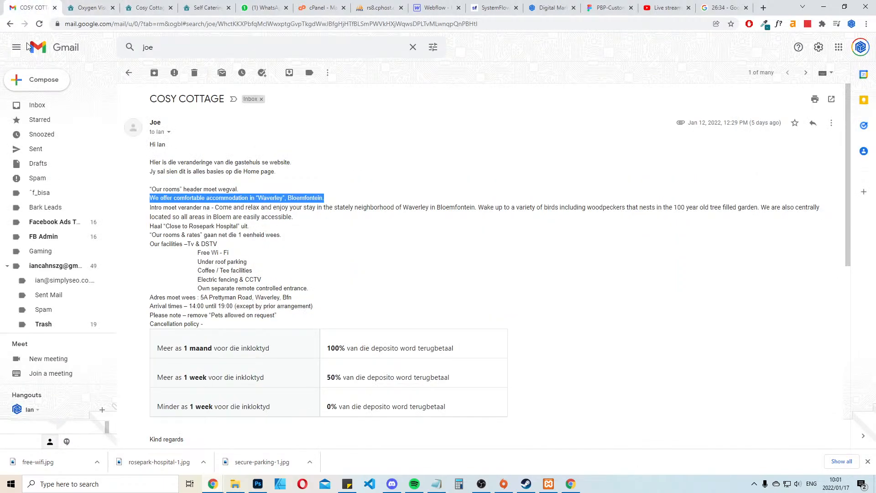
pyautogui.click(55, 106)
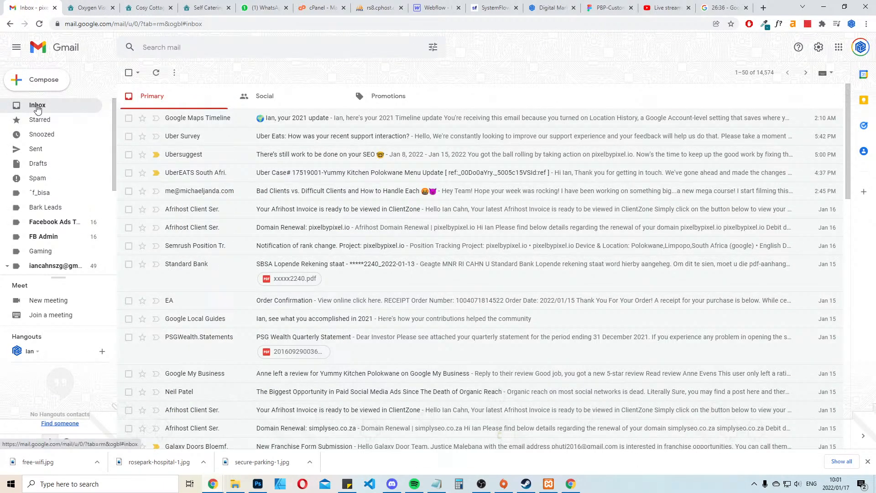
pyautogui.click(379, 120)
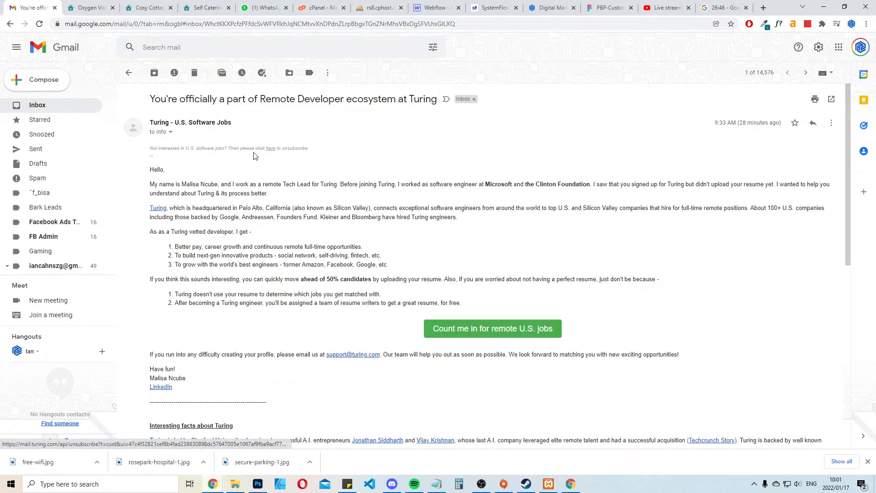
pyautogui.moveTo(420, 185); pyautogui.dragTo(606, 208)
pyautogui.click(711, 240)
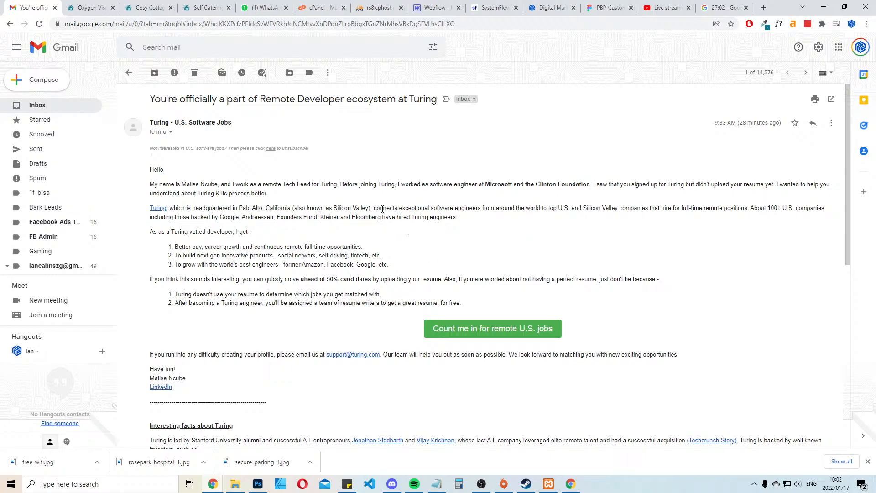
# Switch back to Oxygen, add a heading below the image in the first column and set its tag to H4
pyautogui.click(89, 7)
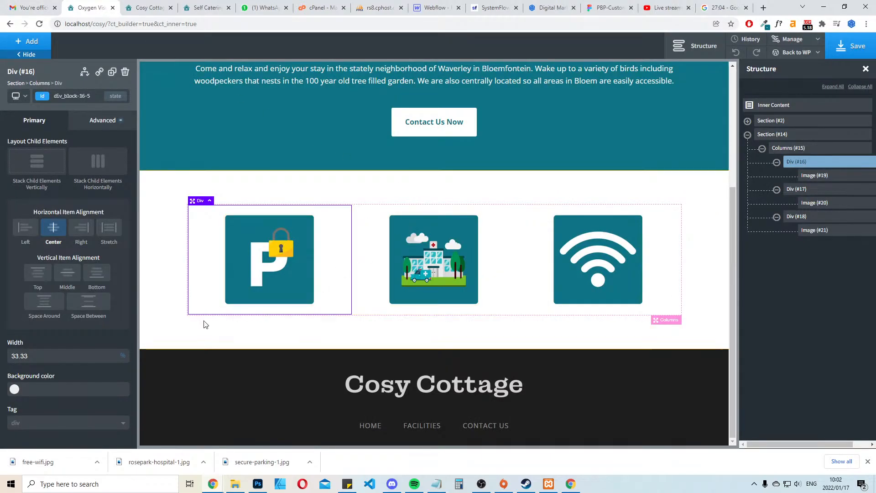
pyautogui.click(28, 42)
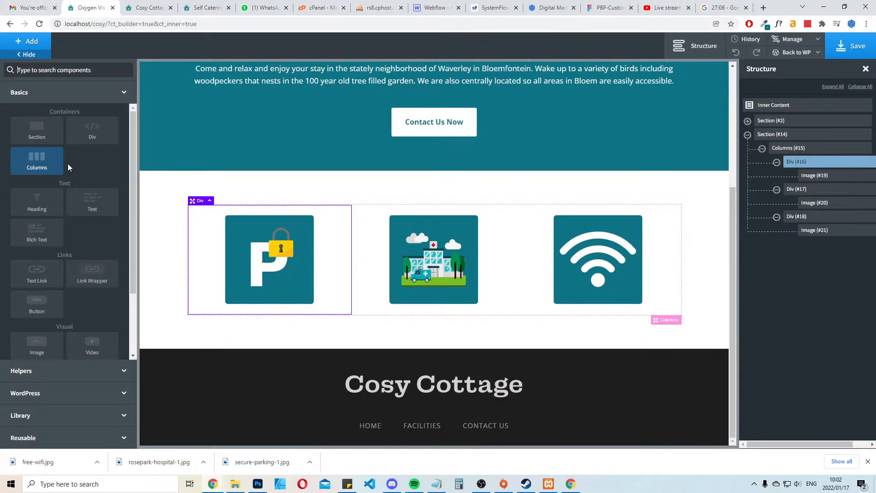
pyautogui.click(37, 205)
pyautogui.click(74, 287)
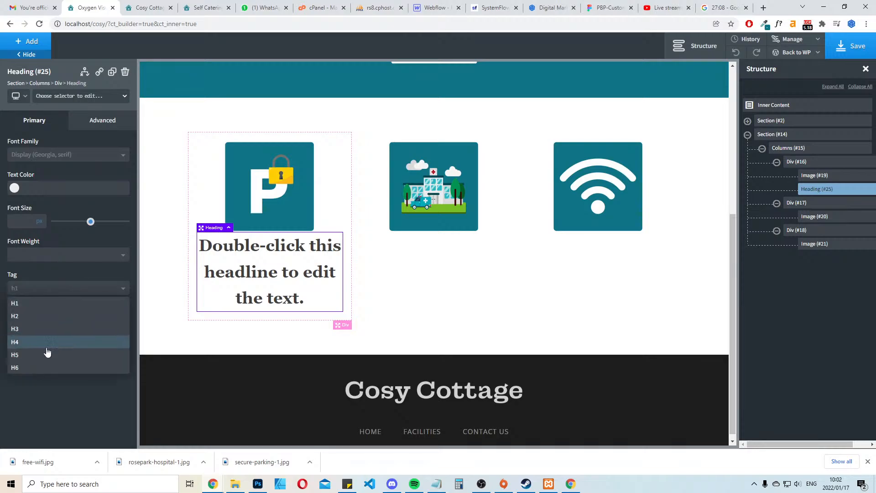
pyautogui.click(37, 342)
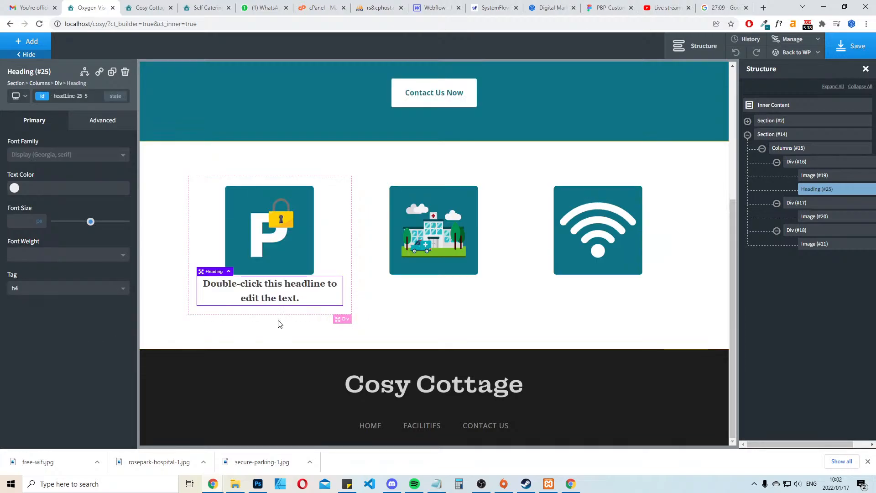
pyautogui.click(67, 154)
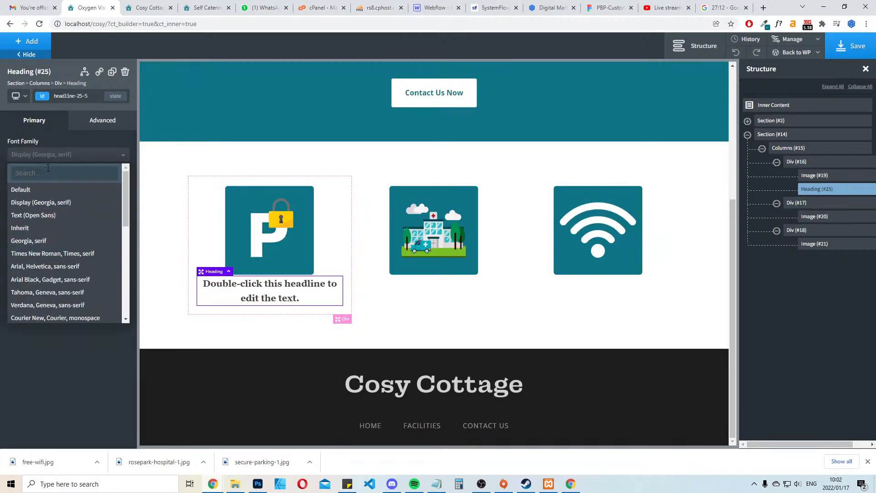
pyautogui.click(391, 172)
# Set the new first-column heading's top margin to 25 px
pyautogui.click(269, 291)
pyautogui.click(102, 120)
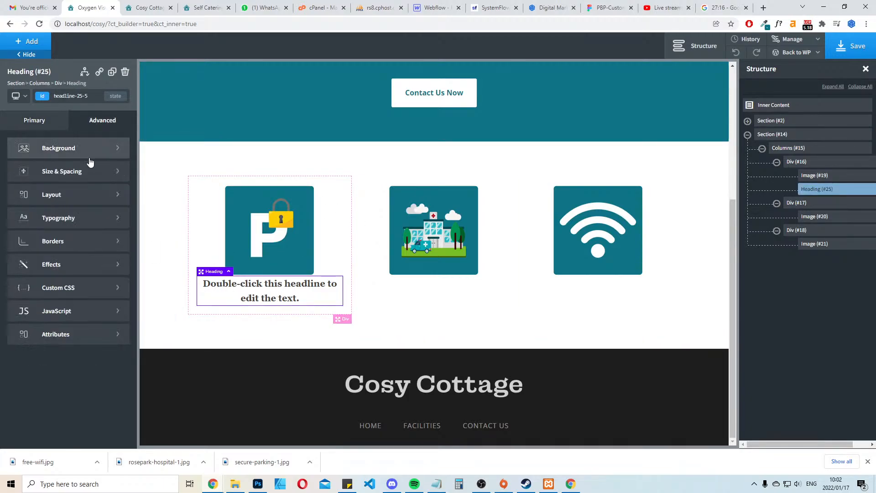
pyautogui.click(91, 171)
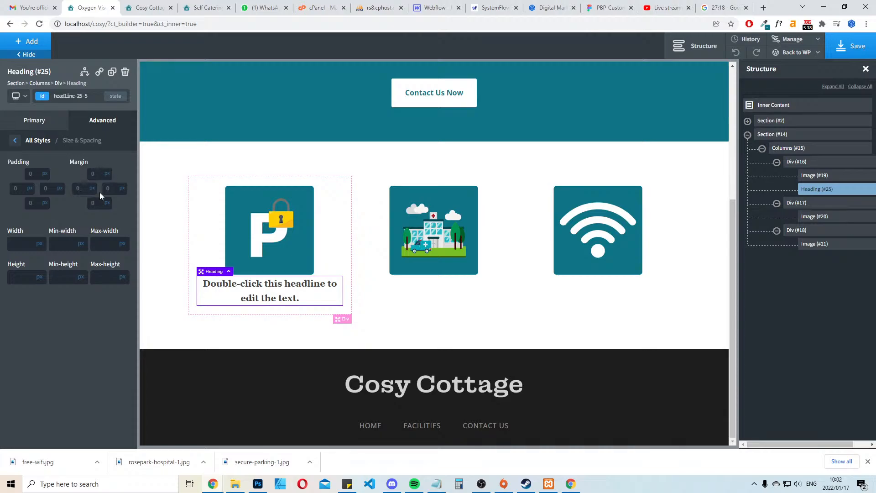
pyautogui.write('25')
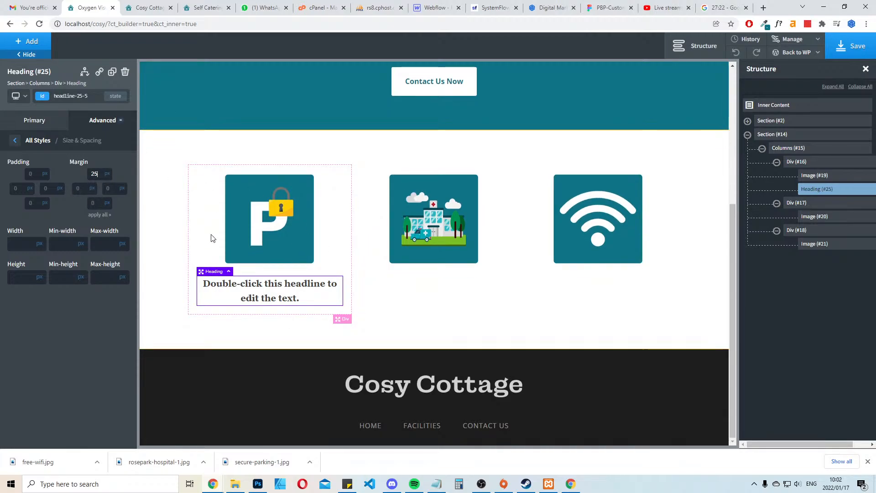
pyautogui.click(281, 333)
# Duplicate the first-column heading twice and place the copies below the images in the second and third columns
pyautogui.click(253, 289)
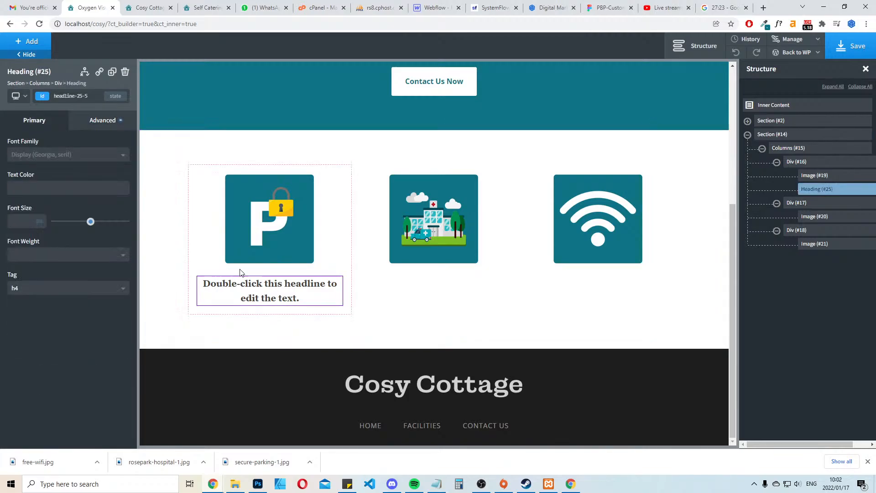
pyautogui.click(113, 71)
pyautogui.click(112, 72)
pyautogui.moveTo(236, 347); pyautogui.dragTo(594, 260)
pyautogui.moveTo(272, 315); pyautogui.dragTo(401, 305)
# Replace the first column's placeholder heading with the copied title "Secure Parking"
pyautogui.click(240, 292)
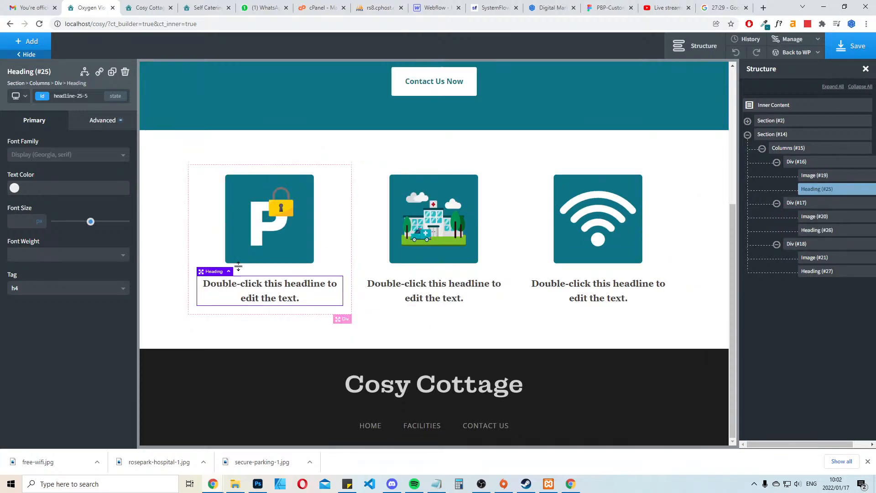
pyautogui.doubleClick(278, 294)
pyautogui.hotkey('ctrl', 'v')
pyautogui.click(273, 338)
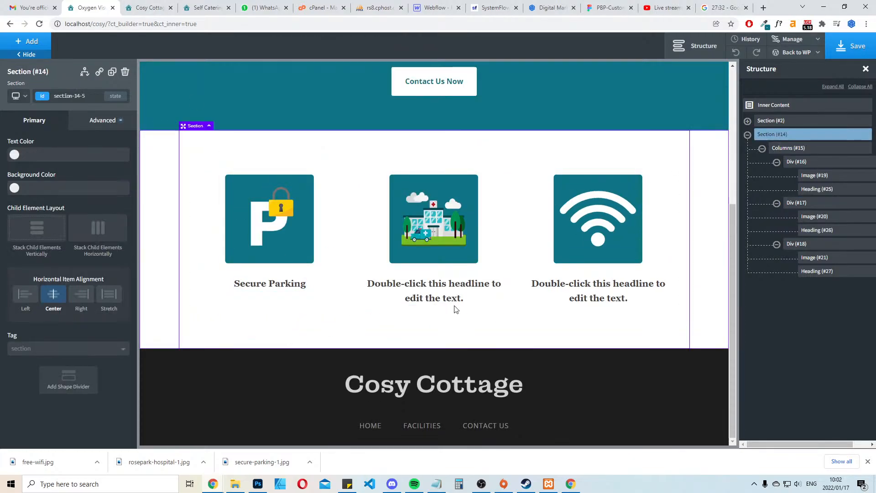
# Copy "Close to Rosepark Hospital" from the live site and paste it as the second column's heading in Oxygen
pyautogui.click(149, 7)
pyautogui.click(219, 4)
pyautogui.moveTo(505, 256); pyautogui.dragTo(355, 257)
pyautogui.hotkey('ctrl', 'c')
pyautogui.click(89, 7)
pyautogui.click(446, 285)
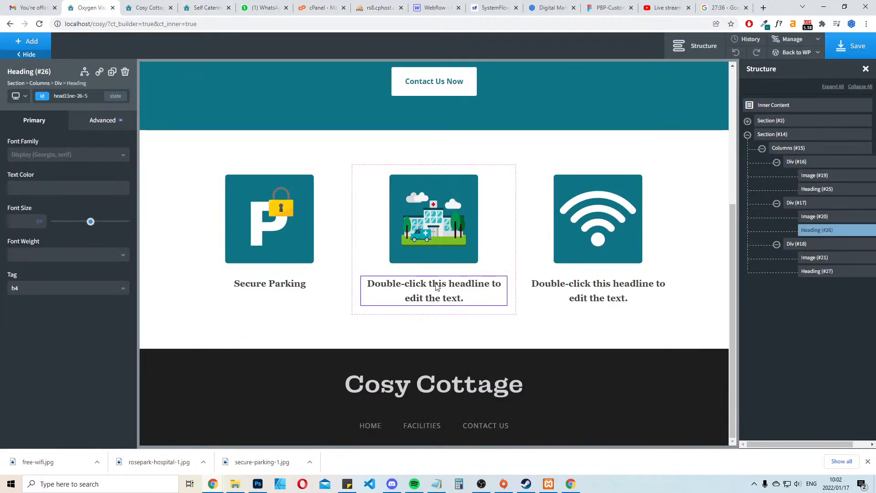
pyautogui.doubleClick(446, 285)
pyautogui.hotkey('ctrl', 'v')
# Copy "Free Wifi" from the live site, paste it as the third column's heading in Oxygen and save the page
pyautogui.click(201, 3)
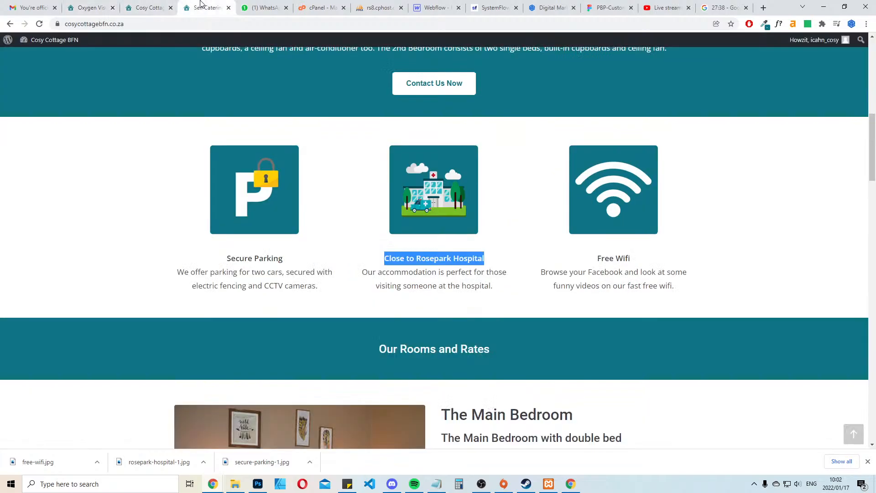
pyautogui.moveTo(660, 258); pyautogui.dragTo(589, 256)
pyautogui.hotkey('ctrl', 'c')
pyautogui.click(89, 7)
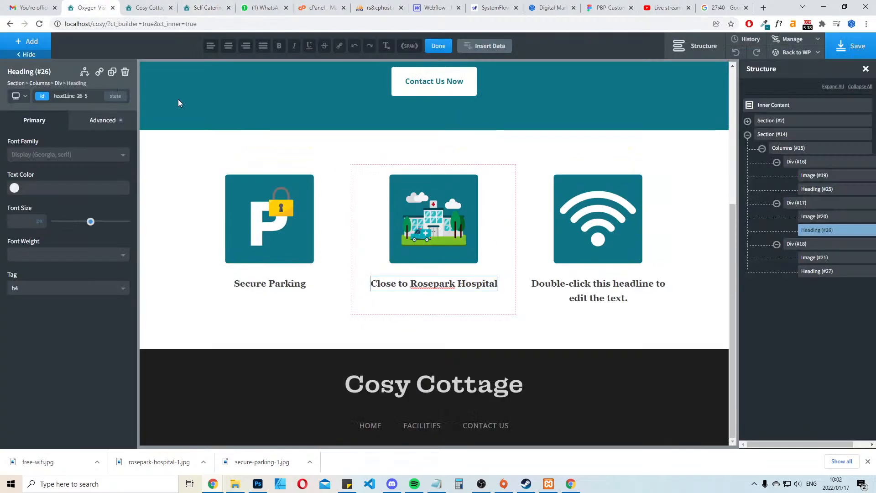
pyautogui.click(598, 290)
pyautogui.doubleClick(598, 290)
pyautogui.hotkey('ctrl', 'v')
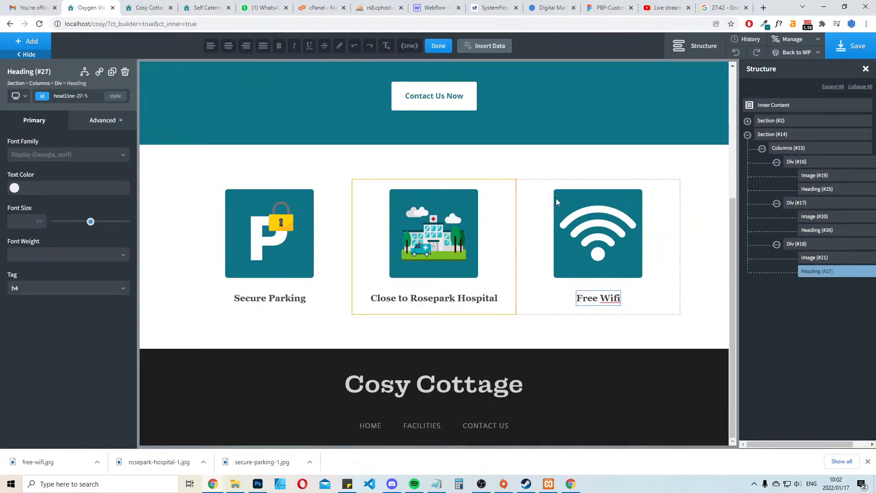
pyautogui.hotkey('ctrl', 's')
# Copy the two-line description under Secure Parking from the live site and return to Oxygen
pyautogui.click(166, 4)
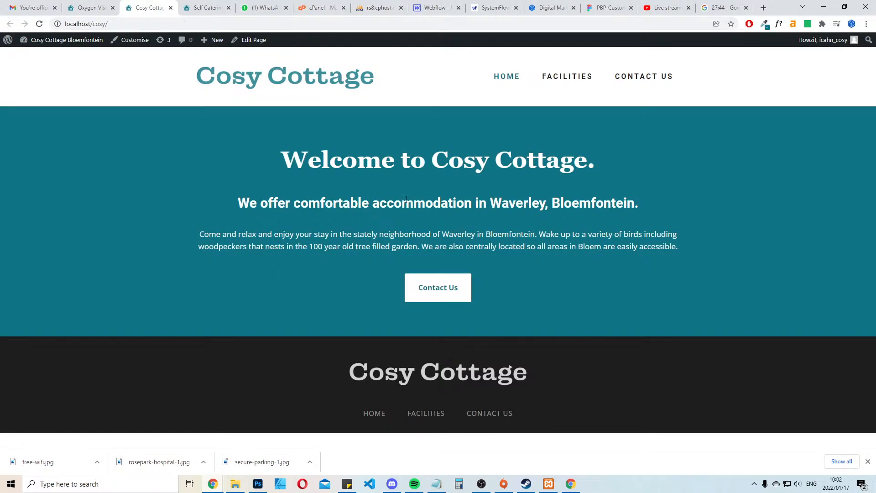
pyautogui.click(194, 5)
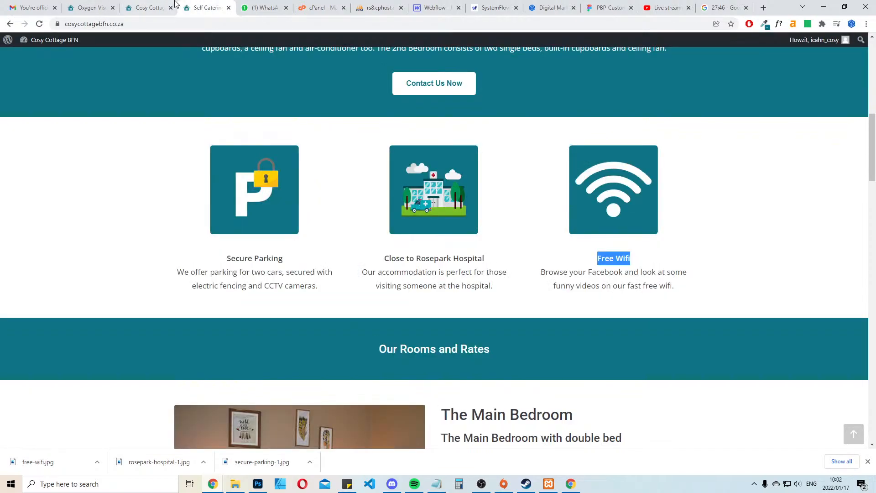
pyautogui.moveTo(328, 296); pyautogui.dragTo(166, 275)
pyautogui.click(96, 6)
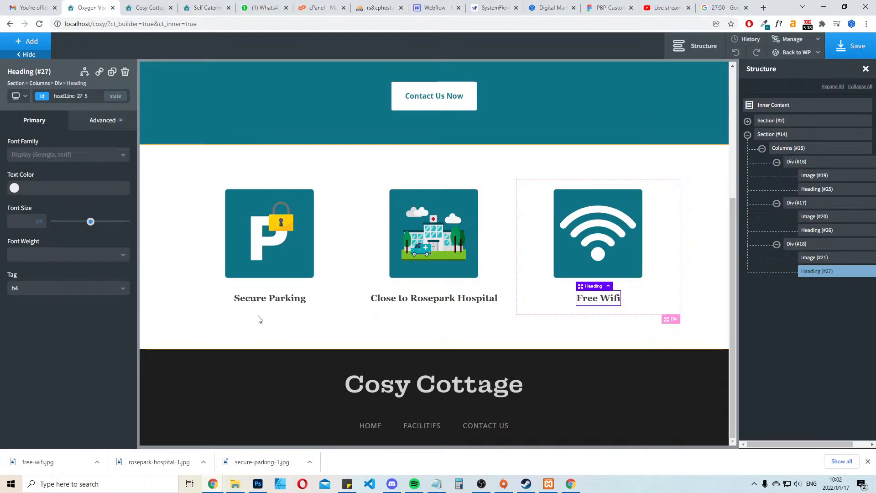
# Add a text element below the Secure Parking heading reading "We offer parking for two cars, secured with electric fencing and CCTV cameras."
pyautogui.click(209, 303)
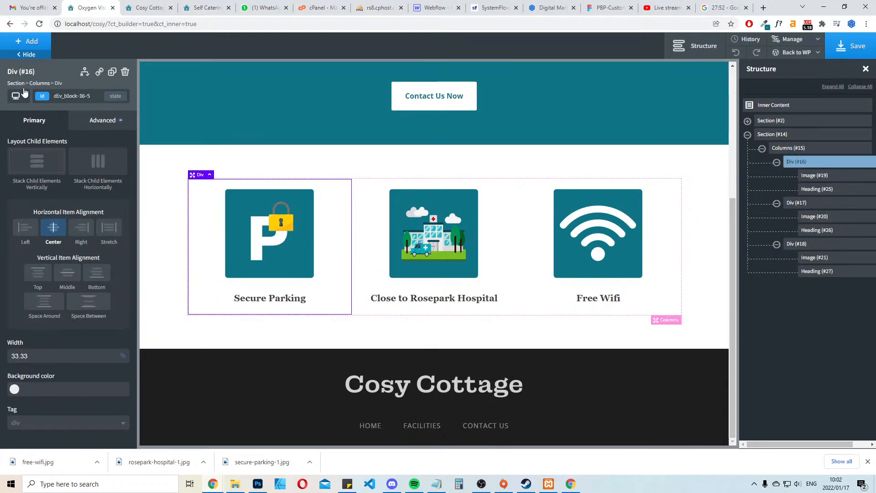
pyautogui.click(29, 41)
pyautogui.write('te')
pyautogui.click(39, 97)
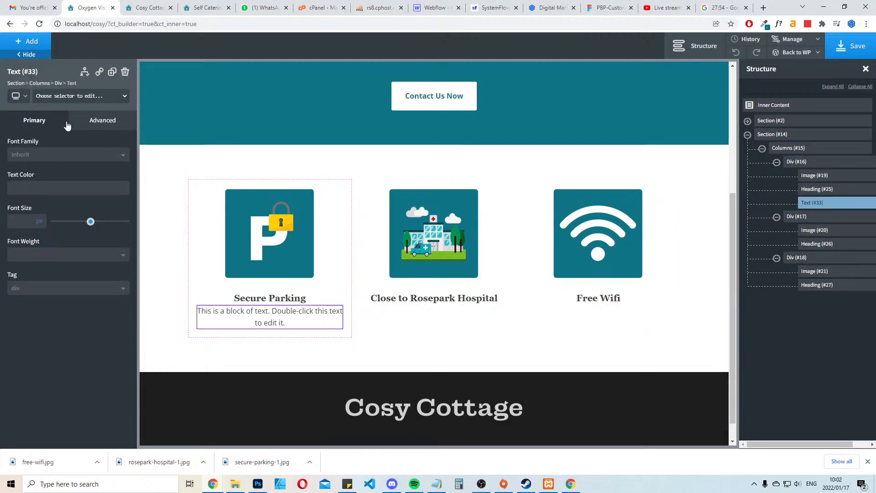
pyautogui.doubleClick(299, 320)
pyautogui.hotkey('ctrl', 'a')
pyautogui.hotkey('ctrl', 'v')
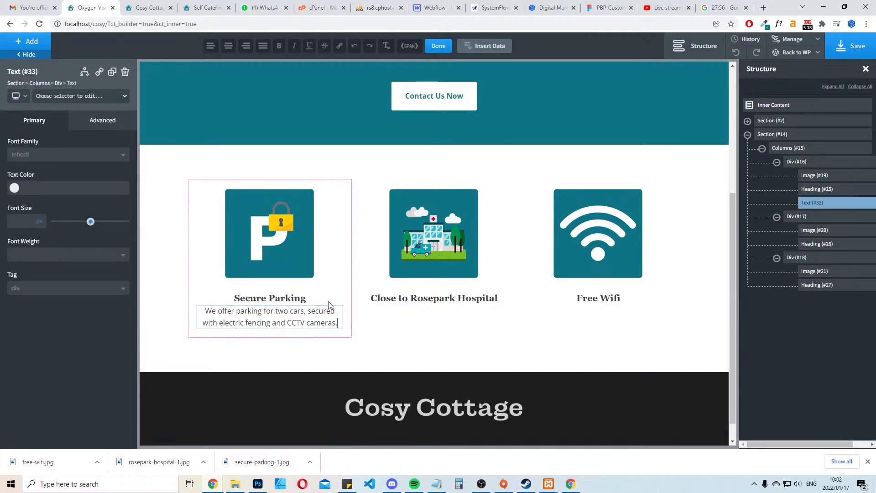
pyautogui.click(335, 267)
# Set the bottom margin of the Secure Parking heading to 20 px
pyautogui.click(264, 314)
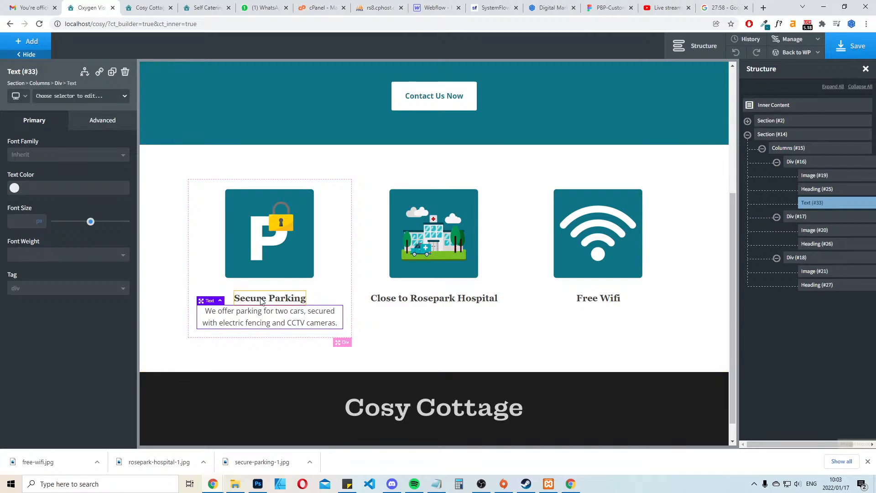
pyautogui.click(287, 299)
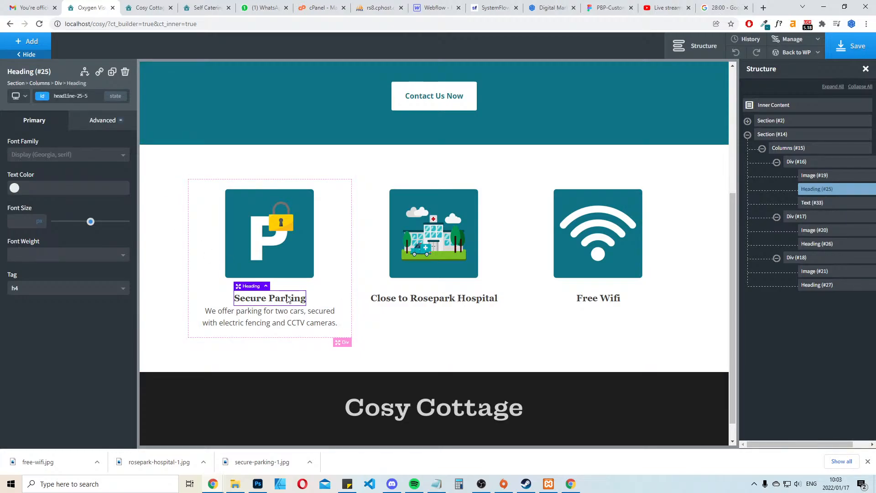
pyautogui.click(102, 130)
pyautogui.click(92, 172)
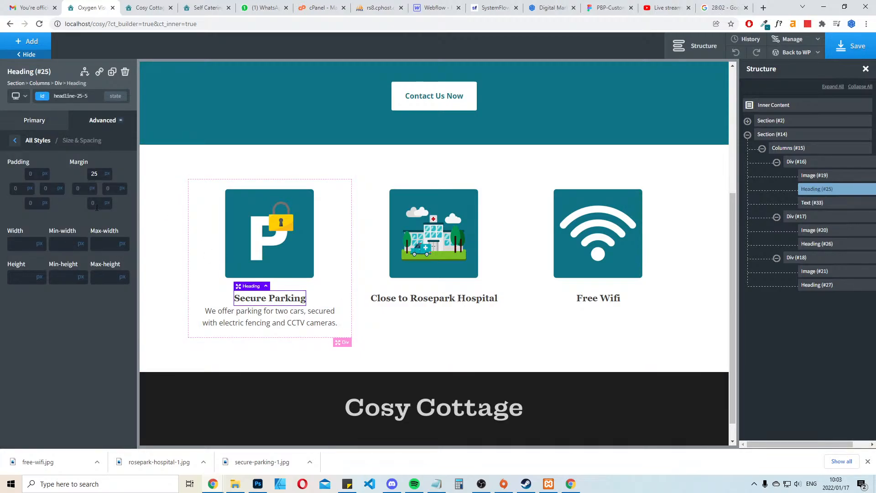
pyautogui.moveTo(106, 214)
pyautogui.write('20')
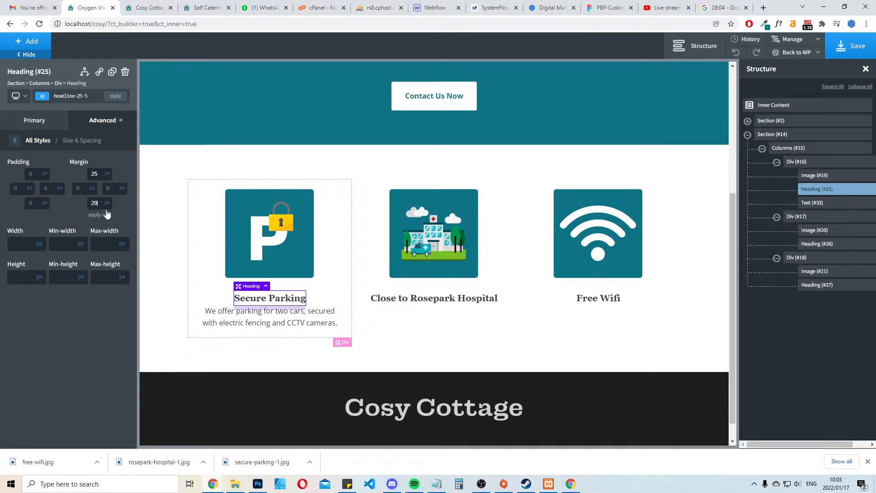
# Set the bottom margin of the Close to Rosepark Hospital heading to 20 px
pyautogui.click(445, 299)
pyautogui.click(121, 126)
pyautogui.click(73, 172)
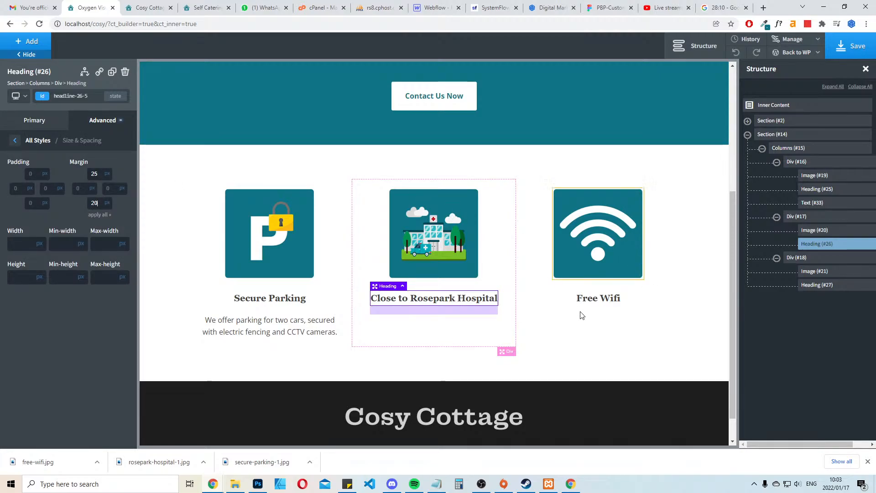
# Set the bottom margin of the Free Wifi heading to 20 px and save the page
pyautogui.click(598, 299)
pyautogui.click(112, 129)
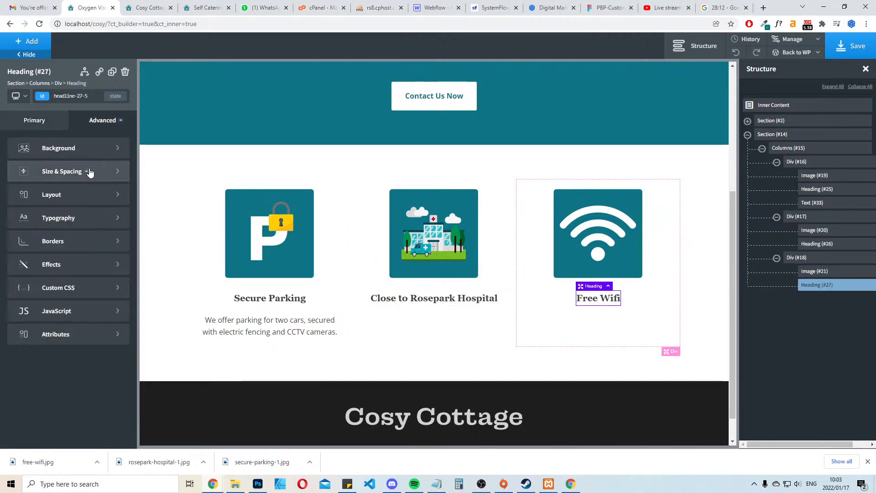
pyautogui.click(87, 170)
pyautogui.click(97, 203)
pyautogui.write('20')
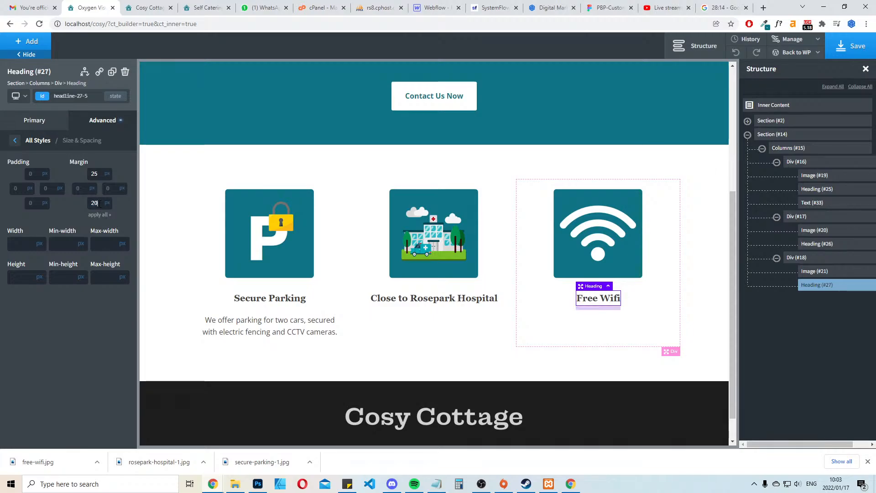
pyautogui.click(844, 56)
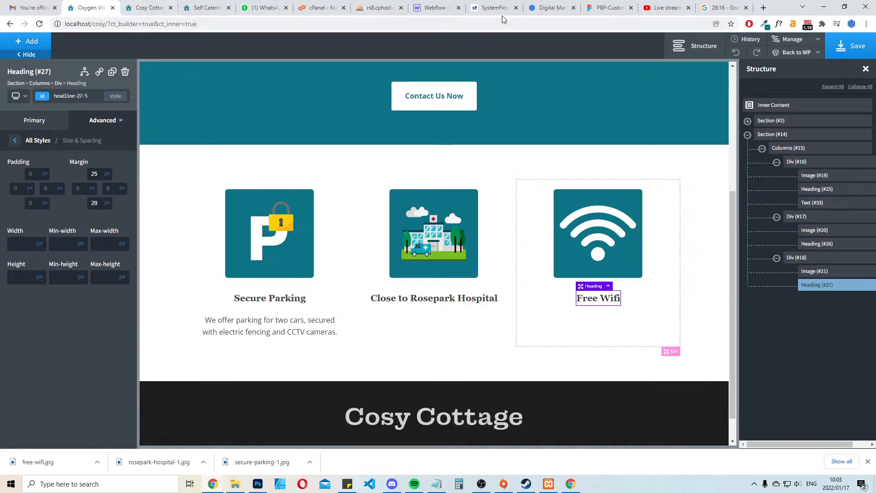
# Switch to the Webflow project, examine the selector and style settings of the "We help companies grow online." heading, and return to Oxygen
pyautogui.click(436, 8)
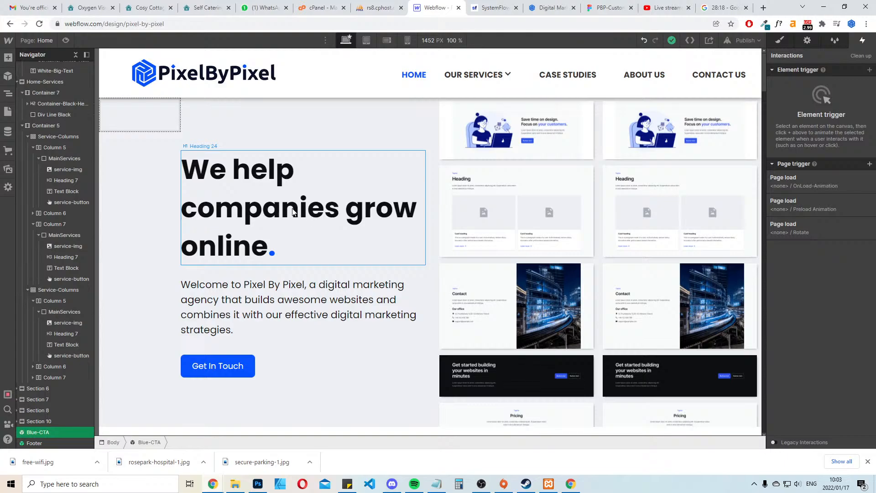
pyautogui.click(325, 211)
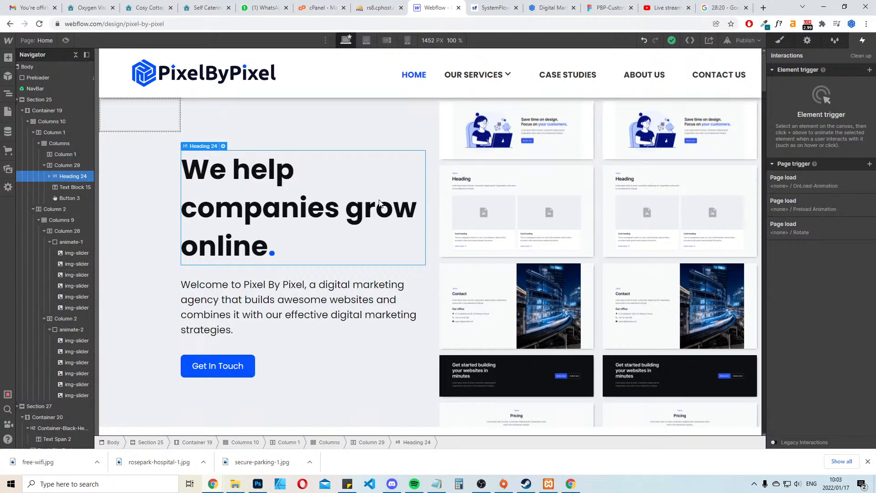
pyautogui.scroll(-3, 379, 204)
pyautogui.click(781, 41)
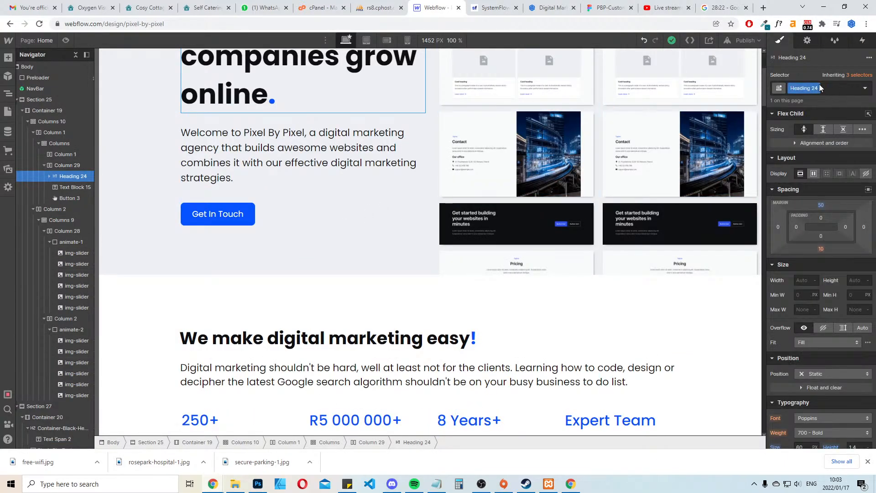
pyautogui.scroll(3, 310, 187)
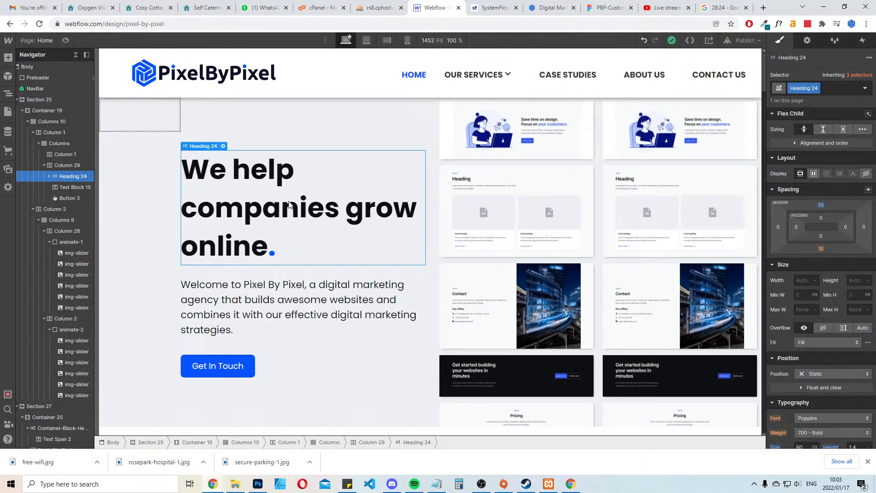
pyautogui.click(92, 8)
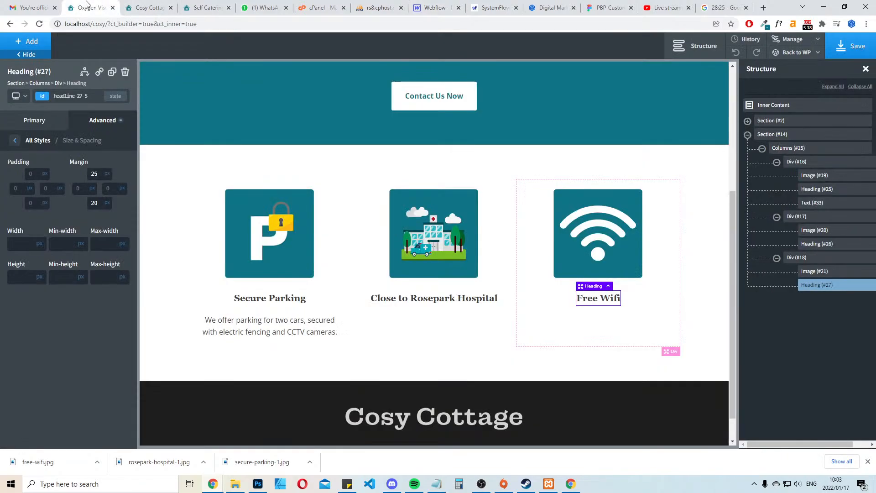
# Search Google in a new browser tab for "adding classes to oxygen" to read how classes are assigned, and return to Oxygen
pyautogui.doubleClick(757, 8)
pyautogui.doubleClick(781, 10)
pyautogui.click(765, 8)
pyautogui.write('a')
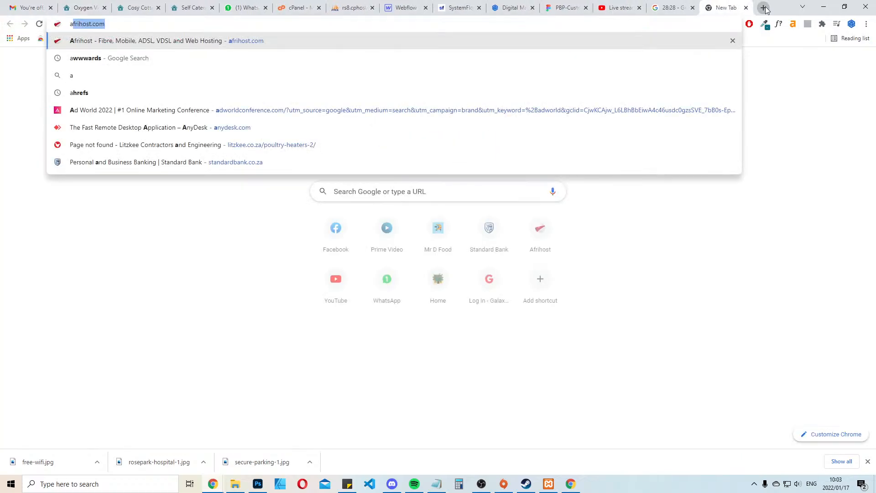
pyautogui.write('dding cla')
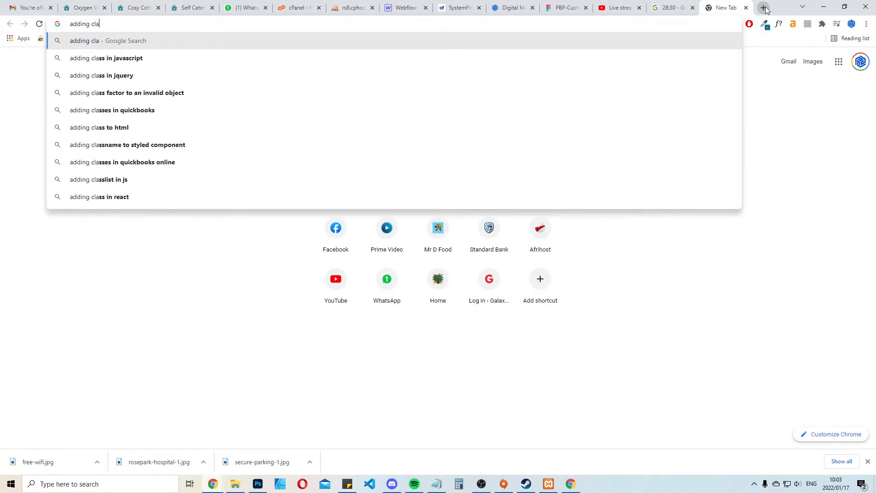
pyautogui.write('sses to oxygen')
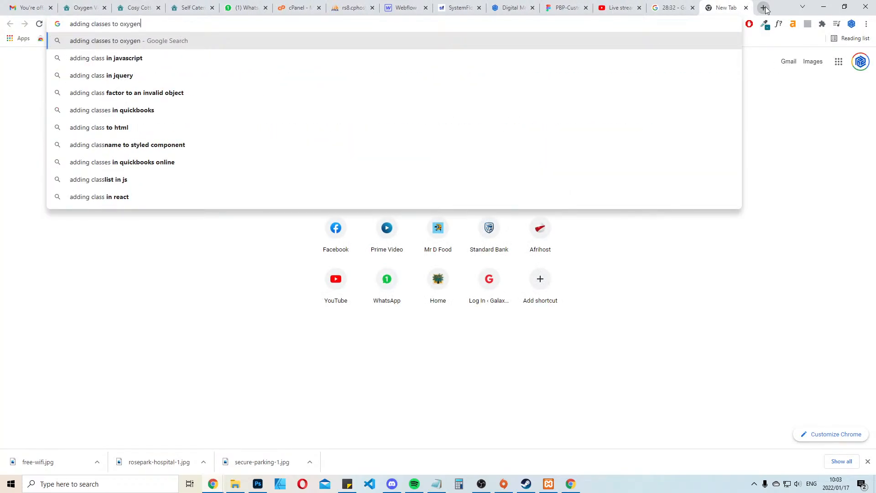
pyautogui.press('Return')
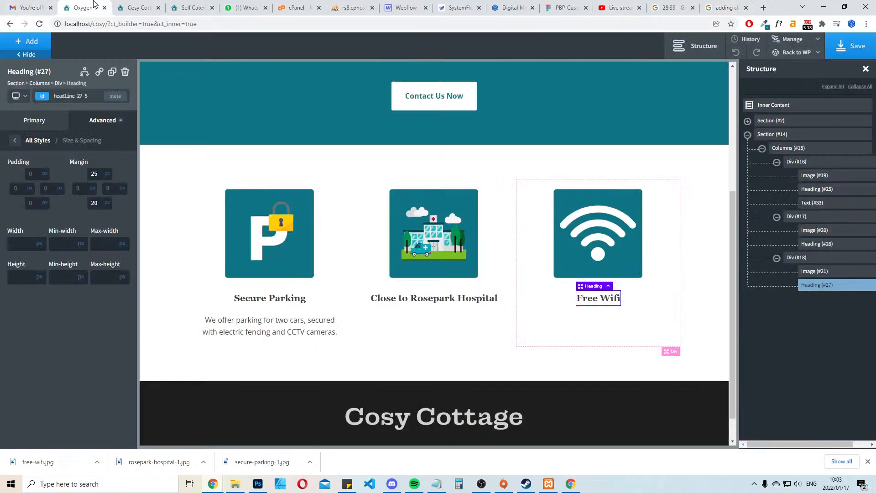
pyautogui.click(83, 8)
# Examine the class selector of the Free Wifi heading and compare the Size & Spacing settings across the feature column headings
pyautogui.click(78, 101)
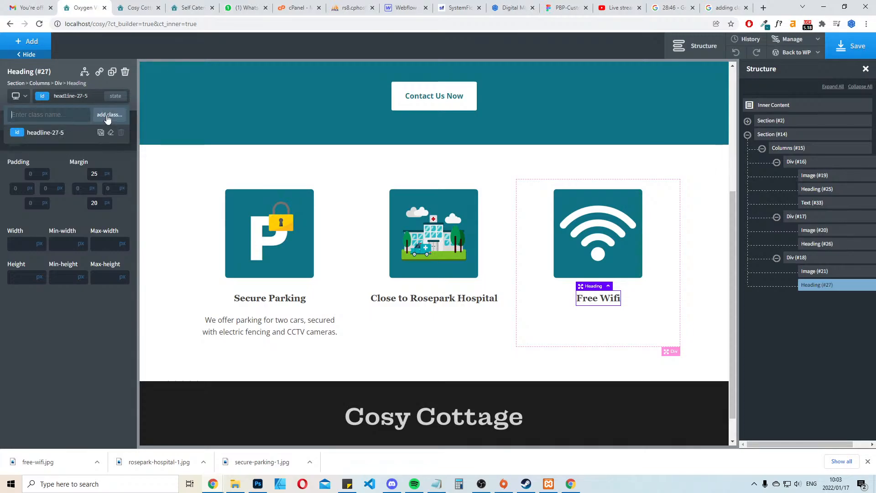
pyautogui.click(272, 298)
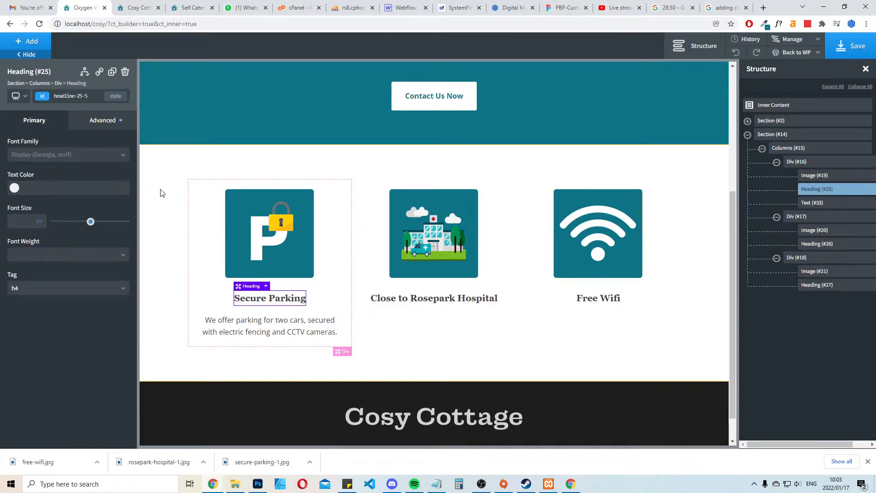
pyautogui.click(391, 299)
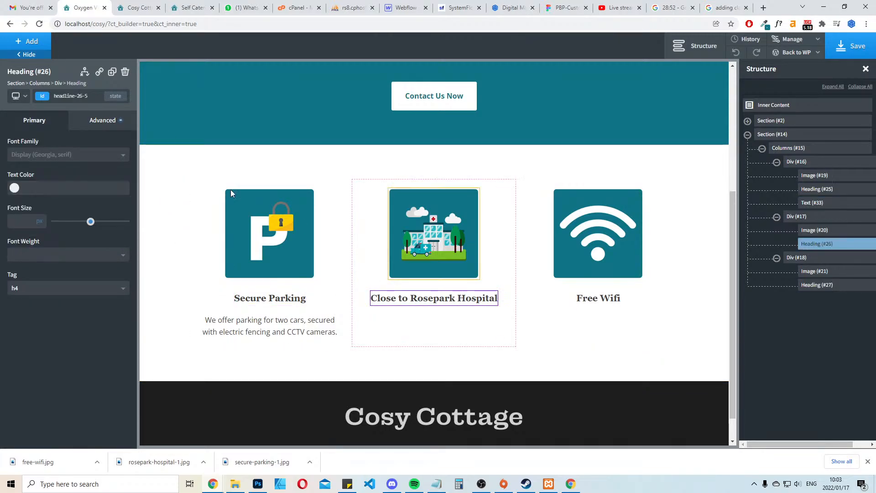
pyautogui.click(103, 120)
pyautogui.click(79, 179)
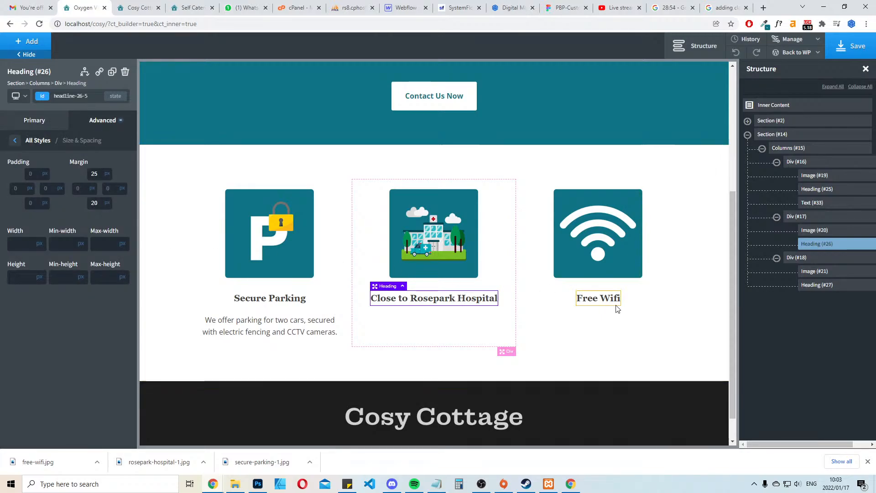
pyautogui.click(606, 302)
pyautogui.click(606, 302)
pyautogui.click(103, 120)
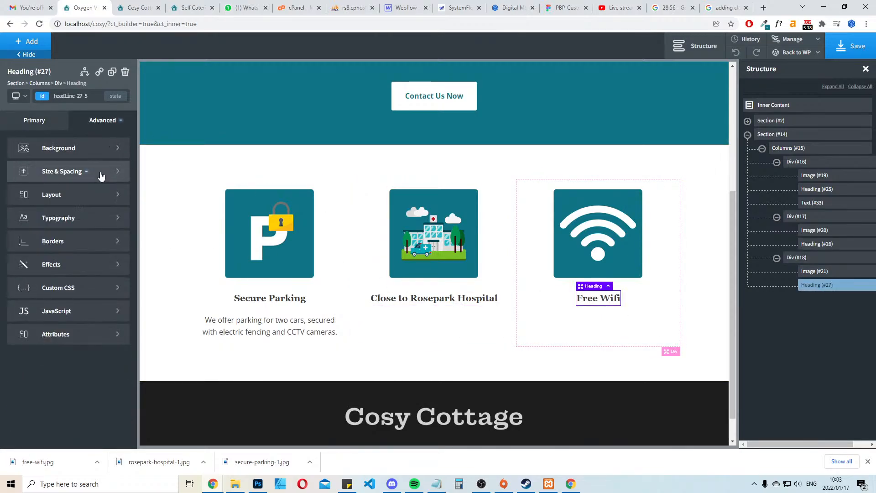
pyautogui.click(69, 170)
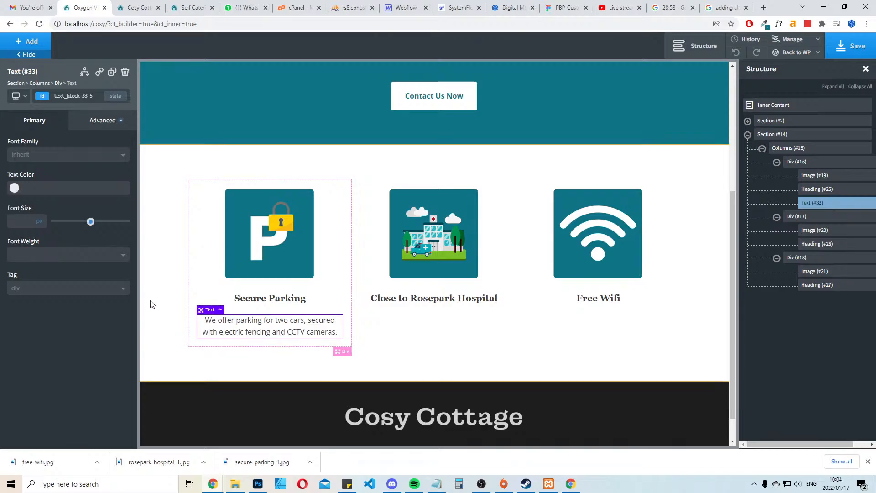
# Add the class USP-text to the Secure Parking description text
pyautogui.click(42, 96)
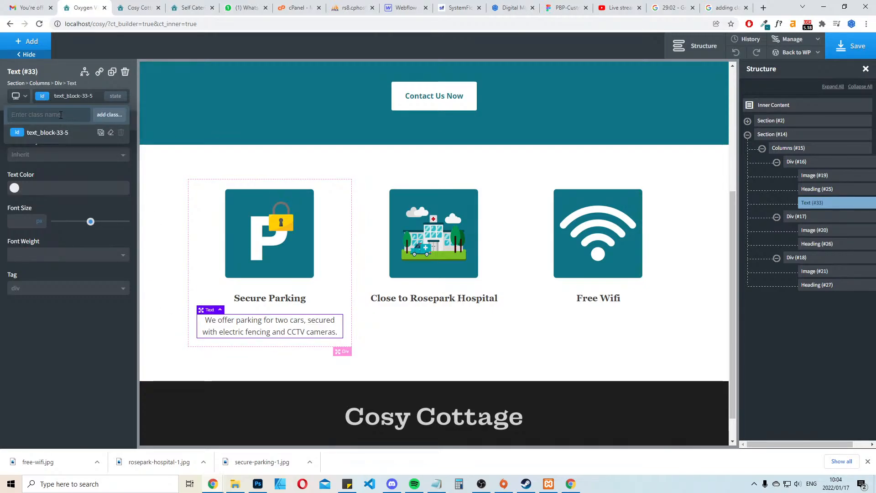
pyautogui.click(61, 114)
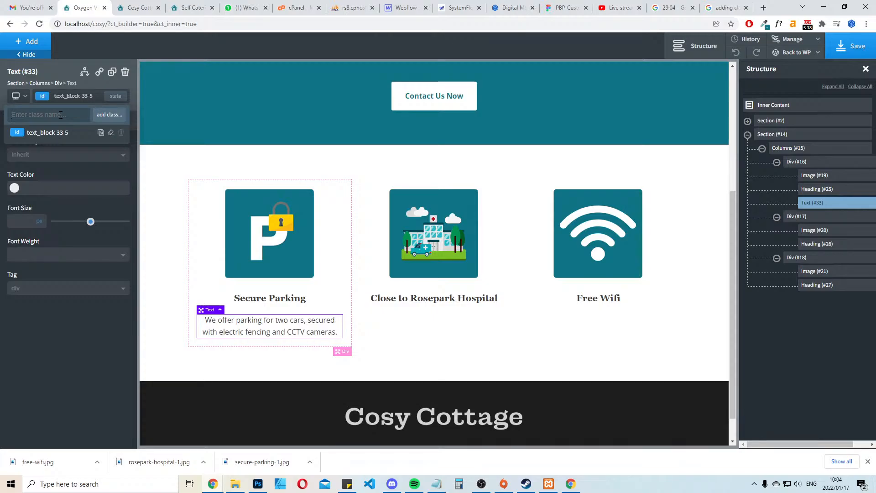
pyautogui.write('USP-text')
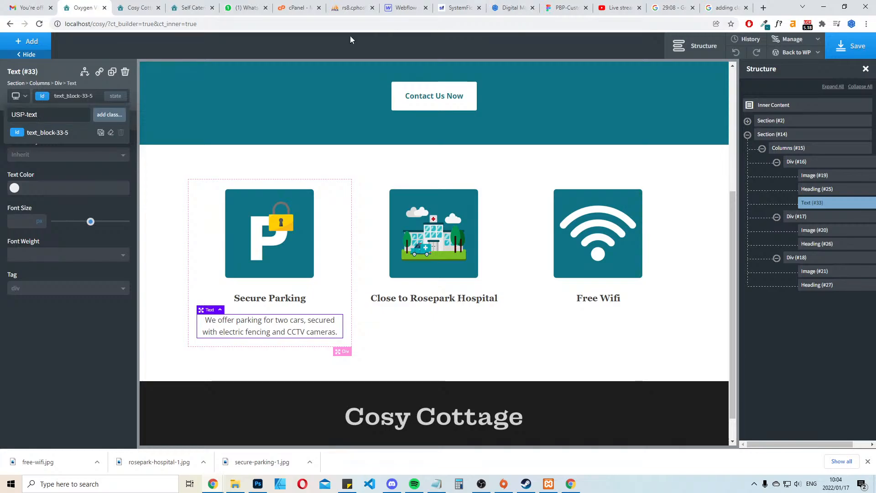
pyautogui.click(114, 115)
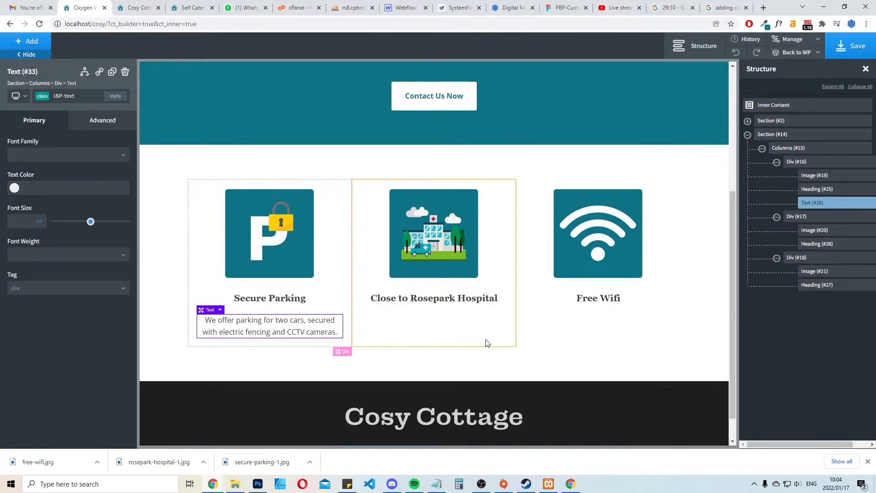
# Duplicate the Secure Parking description twice and place the copies under the Free Wifi and Close to Rosepark Hospital headings
pyautogui.click(347, 363)
pyautogui.click(239, 322)
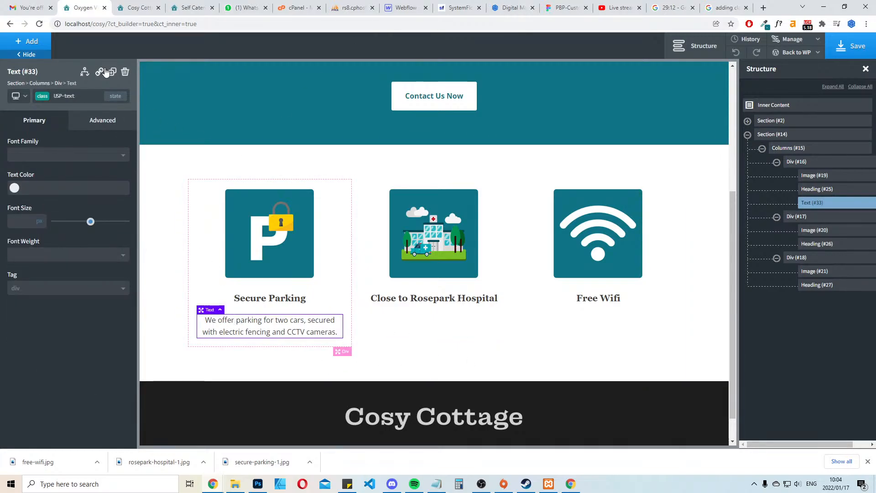
pyautogui.click(112, 72)
pyautogui.click(112, 72)
pyautogui.moveTo(256, 373); pyautogui.dragTo(623, 349)
pyautogui.click(238, 350)
pyautogui.moveTo(237, 350); pyautogui.dragTo(457, 340)
# Try a 20 px font size on the USP-text class from the Secure Parking description, and undo it
pyautogui.click(225, 370)
pyautogui.click(237, 335)
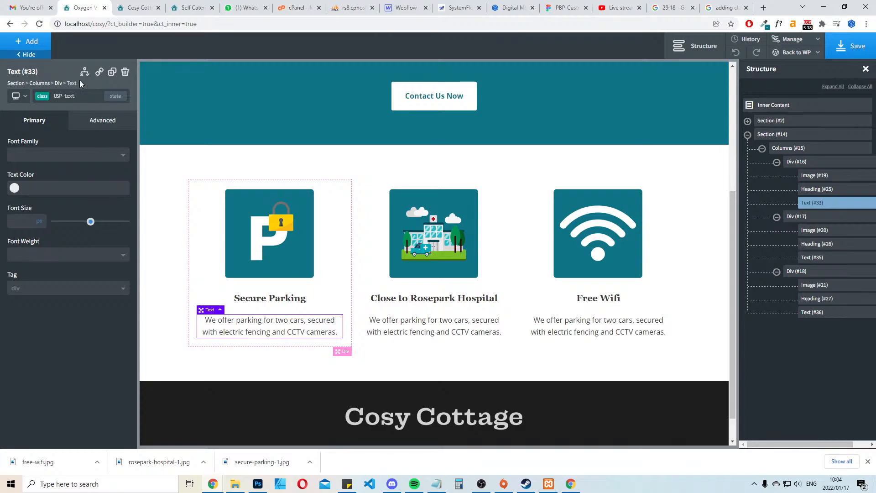
pyautogui.moveTo(87, 222); pyautogui.dragTo(70, 215)
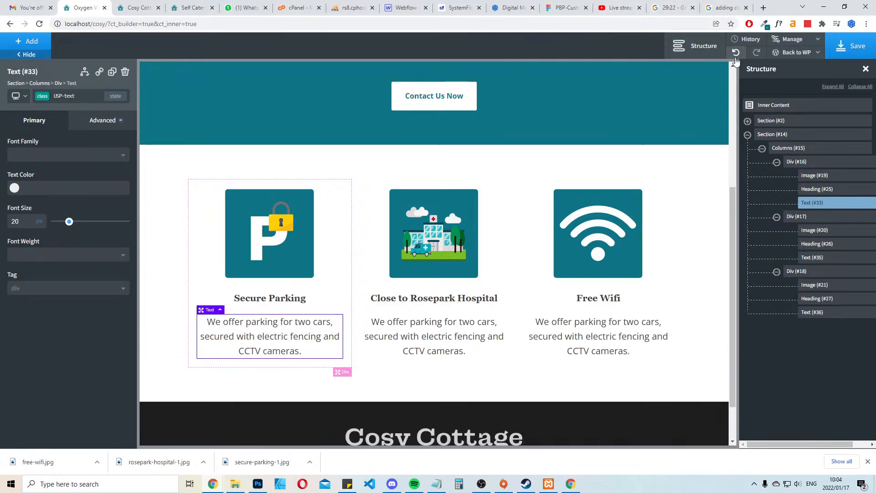
pyautogui.click(736, 53)
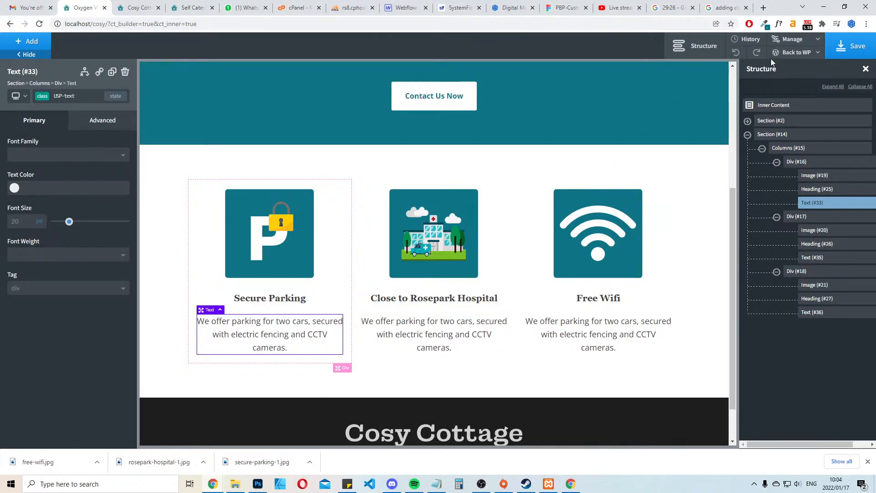
pyautogui.click(735, 53)
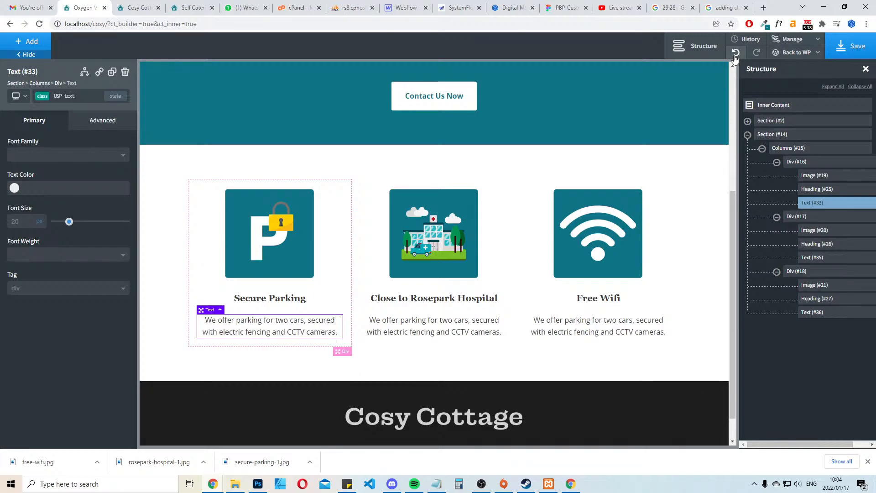
# Save the page and replace the Rosepark Hospital description with the live site's "Our accommodation is perfect for those visiting someone at the hospital."
pyautogui.hotkey('ctrl', 's')
pyautogui.click(137, 8)
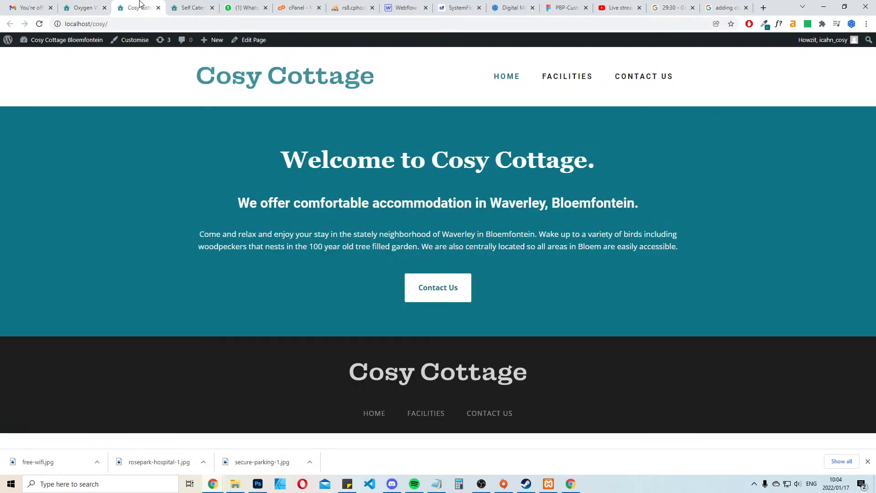
pyautogui.click(194, 8)
pyautogui.moveTo(486, 288); pyautogui.dragTo(359, 272)
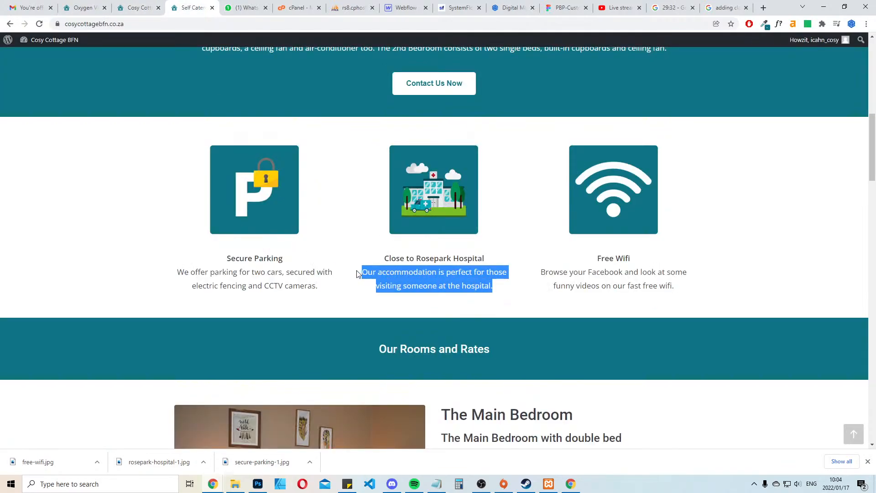
pyautogui.click(83, 7)
pyautogui.click(475, 319)
pyautogui.doubleClick(475, 319)
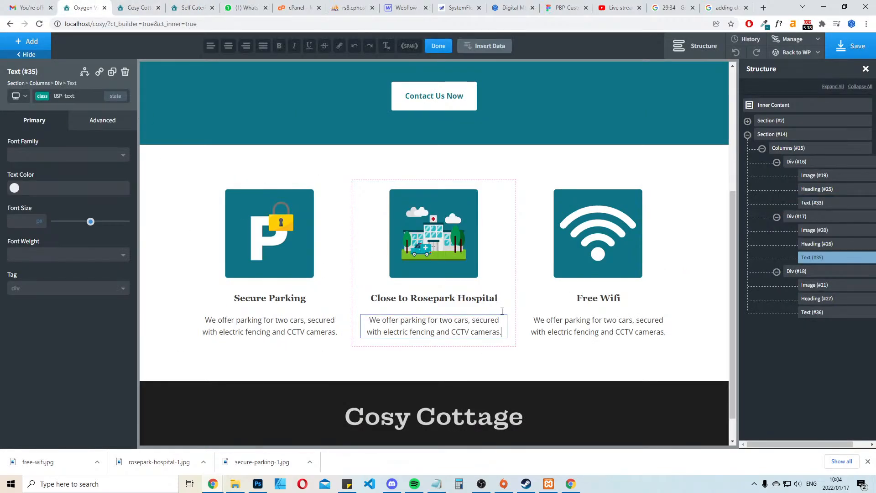
pyautogui.hotkey('ctrl', 'a')
pyautogui.write('Our accommodation is perfect for those visiting someone at the hospital.')
# Replace the Free Wifi description with the live site's "Browse your Facebook and look at some funny videos on our fast free wifi."
pyautogui.click(194, 8)
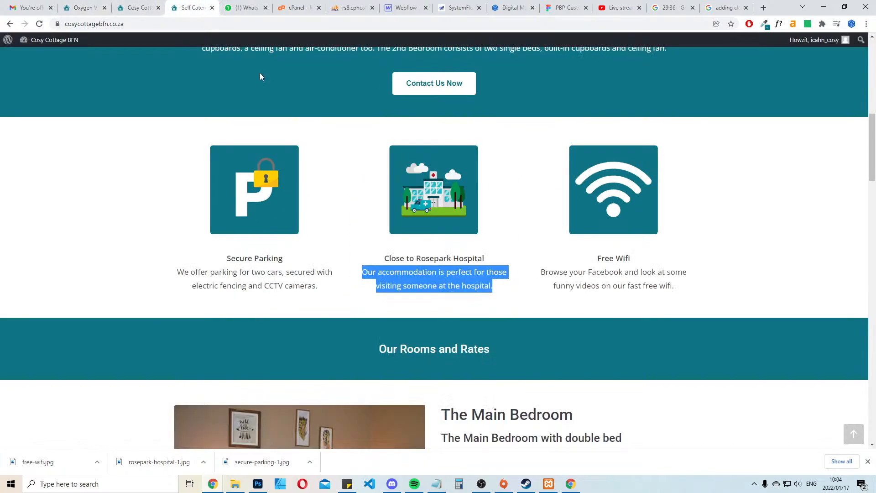
pyautogui.moveTo(688, 285); pyautogui.dragTo(540, 274)
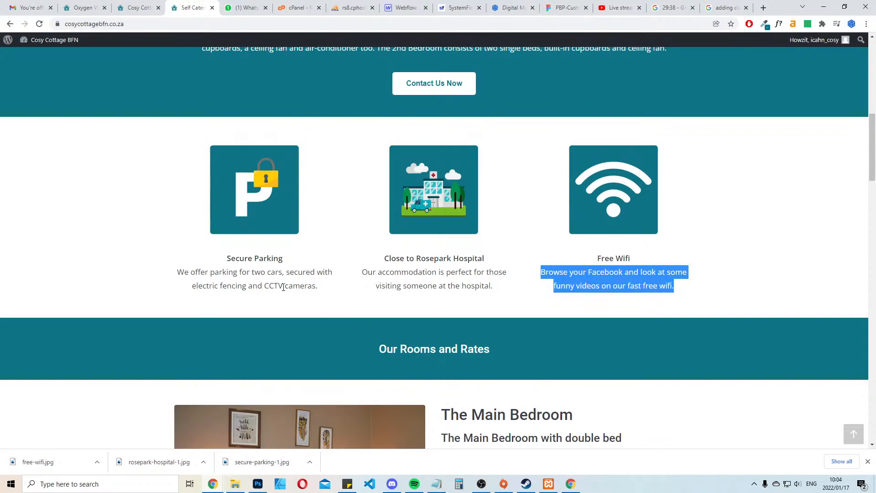
pyautogui.click(84, 8)
pyautogui.click(636, 329)
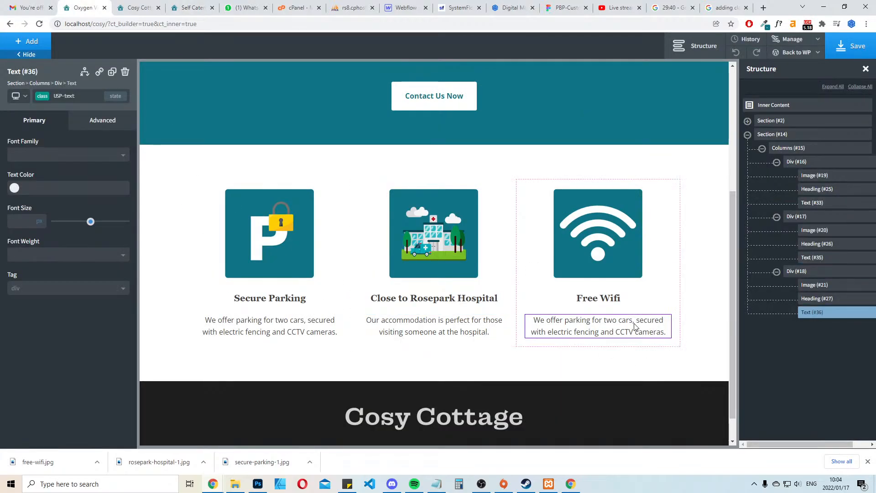
pyautogui.doubleClick(660, 326)
pyautogui.click(640, 362)
# Capitalise the last word of the Free Wifi description as "Wifi" and save the page
pyautogui.click(645, 335)
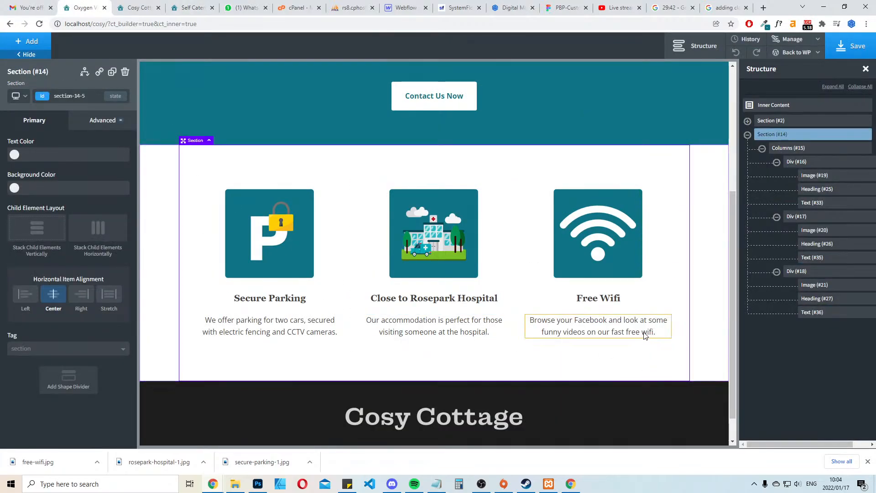
pyautogui.doubleClick(648, 334)
pyautogui.write('Wifi')
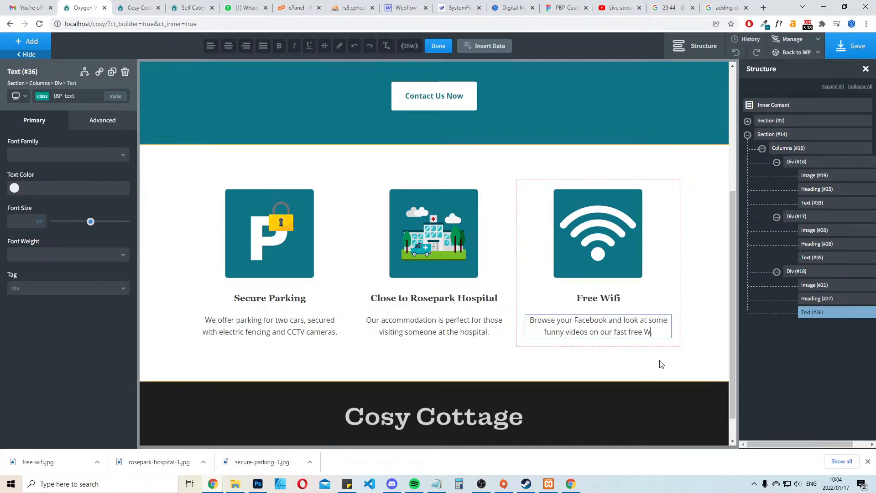
pyautogui.click(638, 371)
pyautogui.click(849, 47)
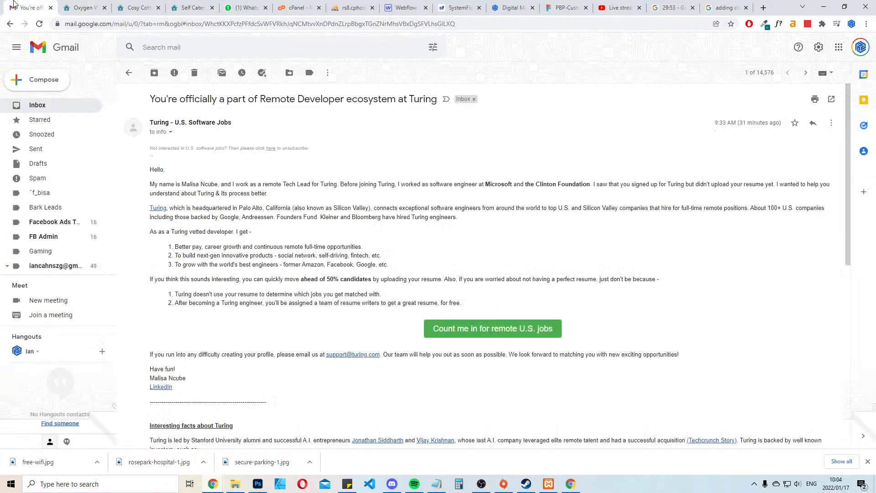
# Switch to Gmail, search for the client's name, and open the COSY COTTAGE email to examine the requested website changes and facilities list
pyautogui.click(15, 6)
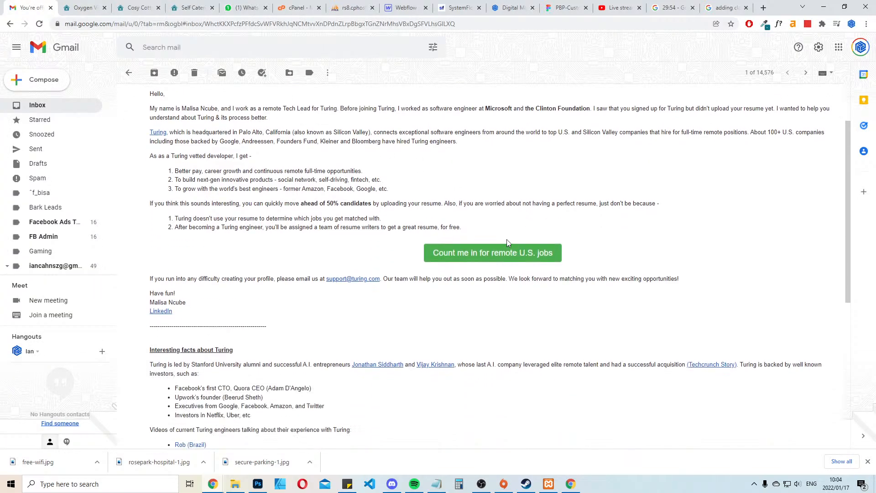
pyautogui.scroll(2, 506, 239)
pyautogui.click(83, 108)
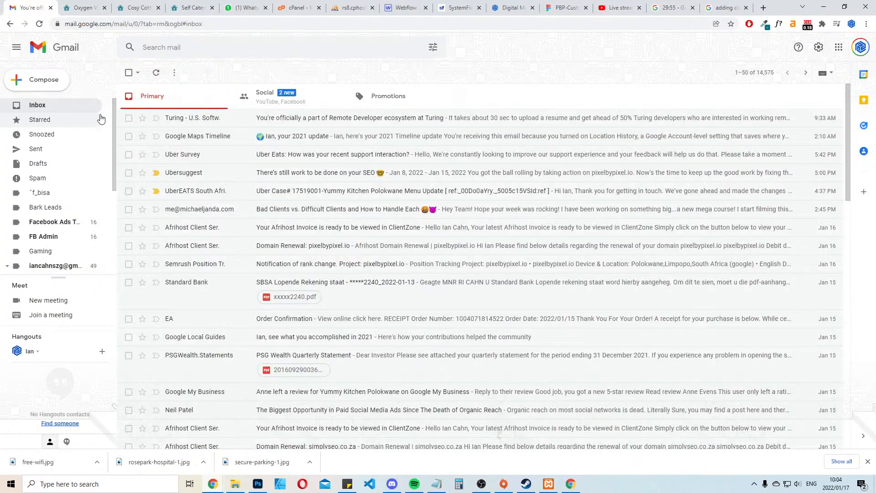
pyautogui.click(234, 45)
pyautogui.write('joe')
pyautogui.press('Return')
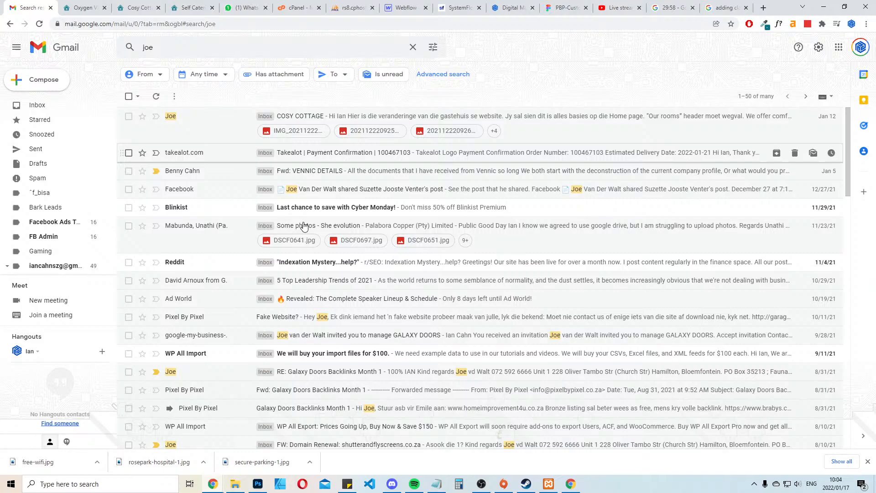
pyautogui.click(414, 119)
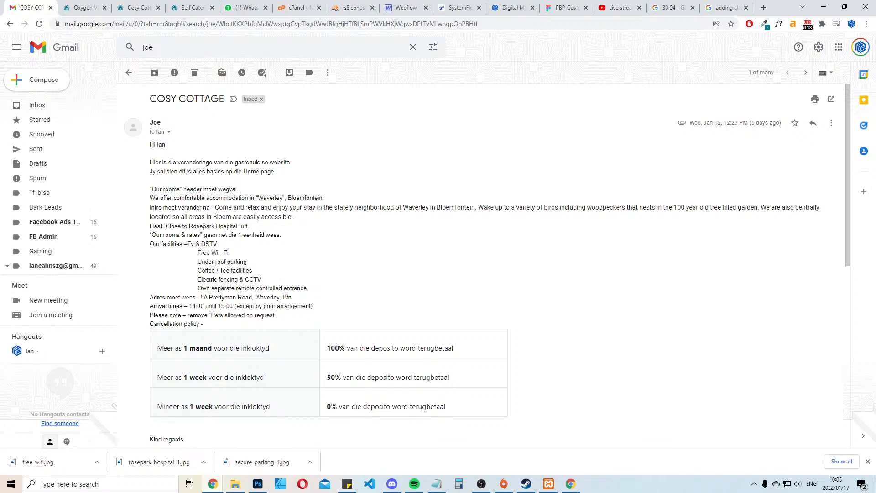
pyautogui.moveTo(198, 288); pyautogui.dragTo(263, 246)
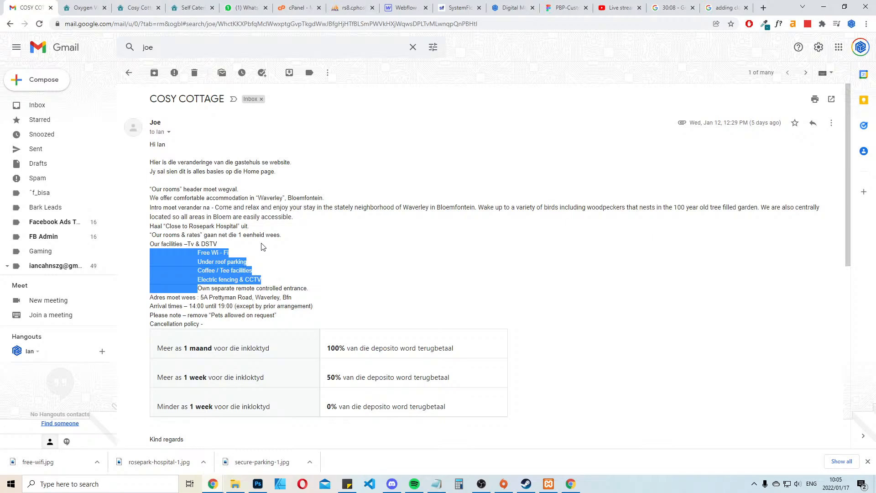
pyautogui.click(187, 242)
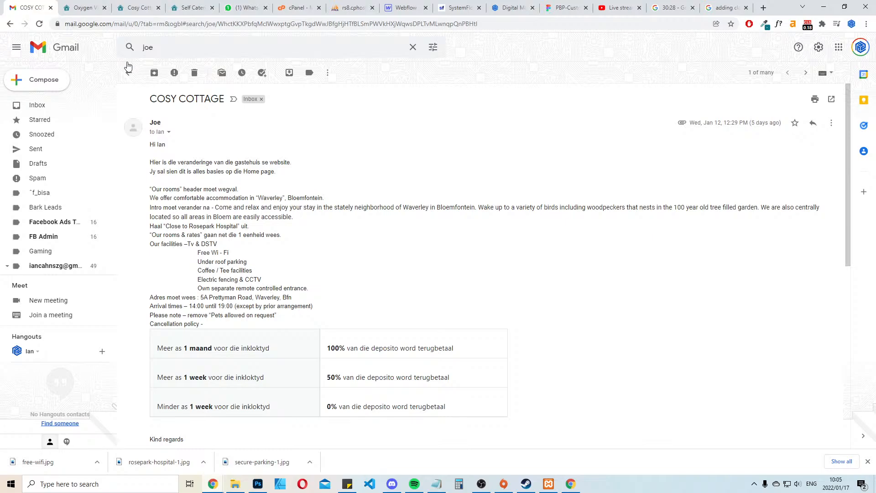
# Switch back to the Oxygen builder and duplicate the three-column features row
pyautogui.click(50, 8)
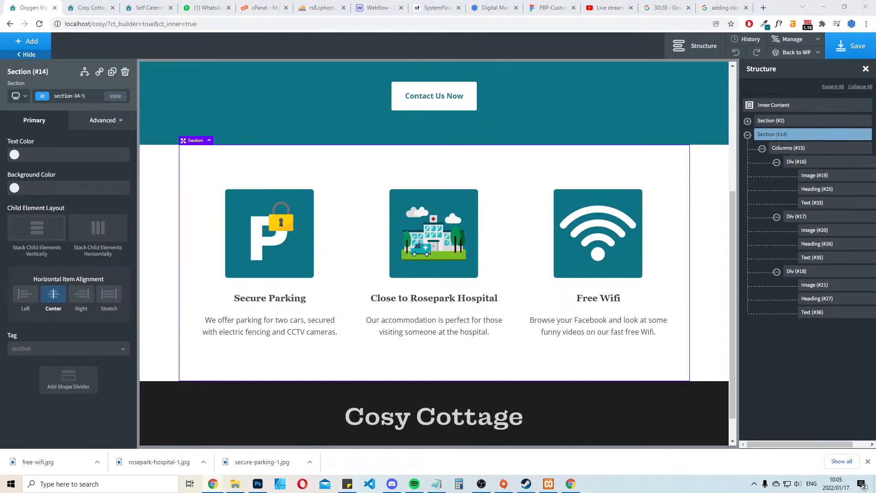
pyautogui.click(312, 259)
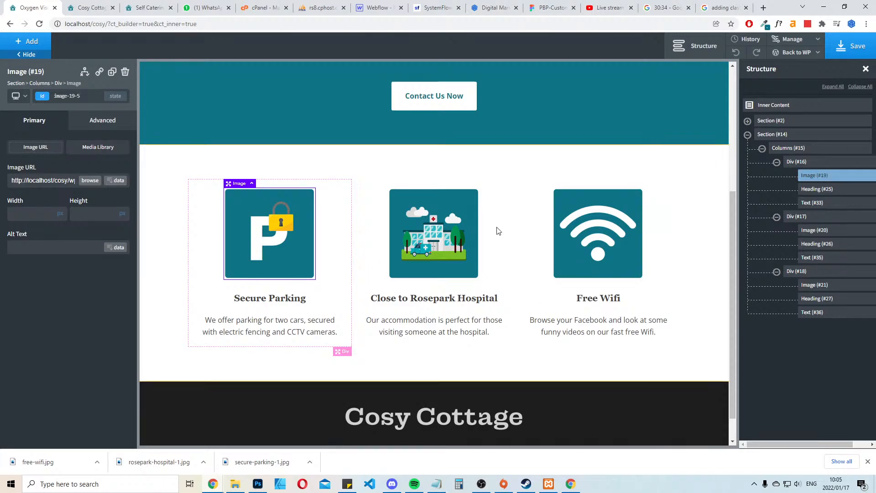
pyautogui.scroll(-1, 539, 283)
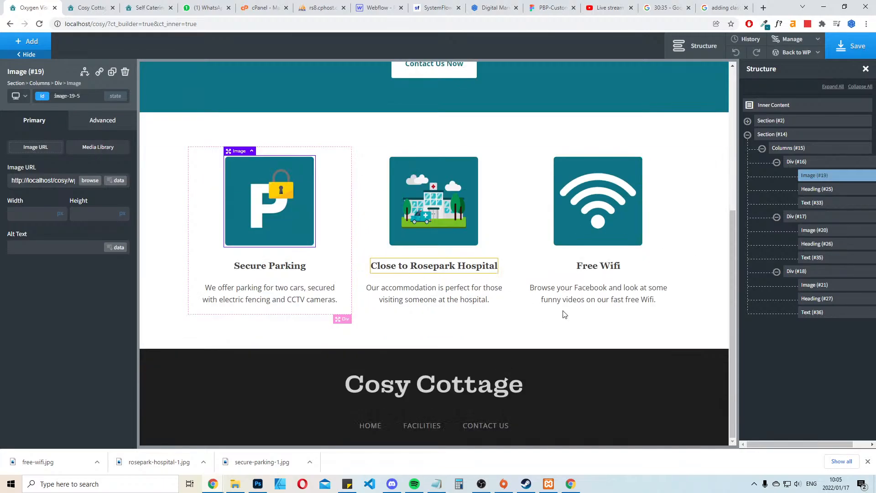
pyautogui.click(669, 174)
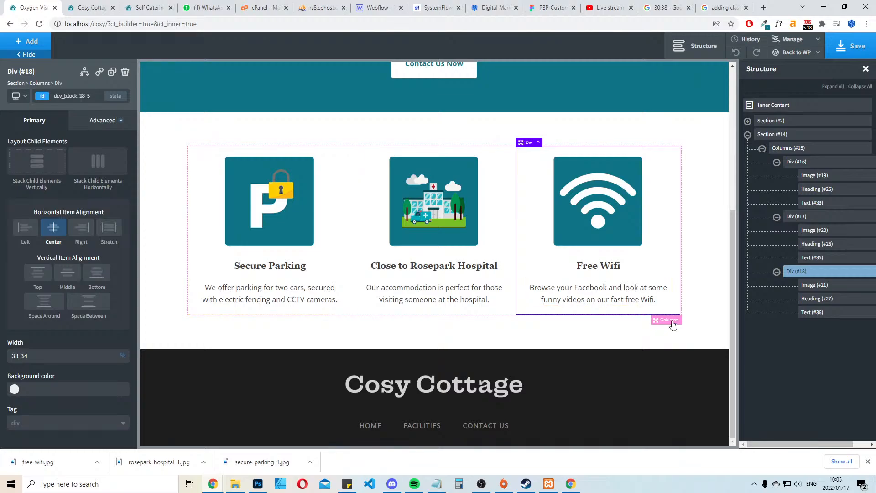
pyautogui.click(671, 321)
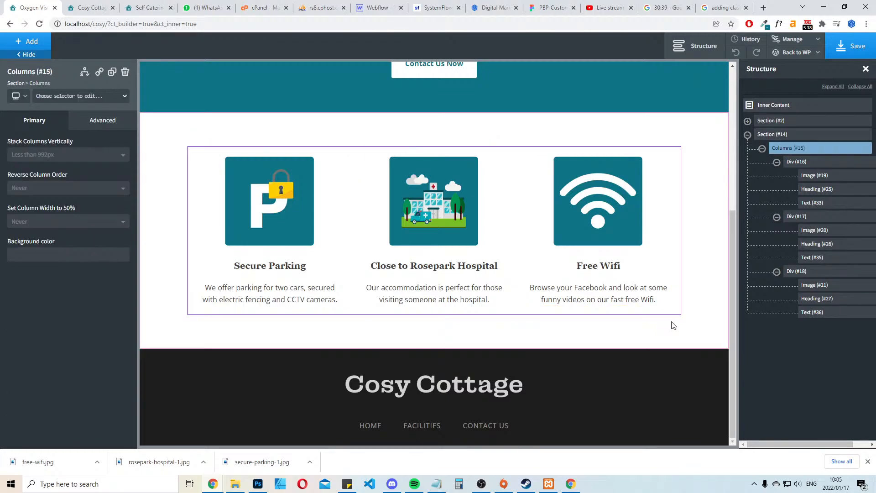
pyautogui.click(112, 72)
pyautogui.scroll(-3, 492, 256)
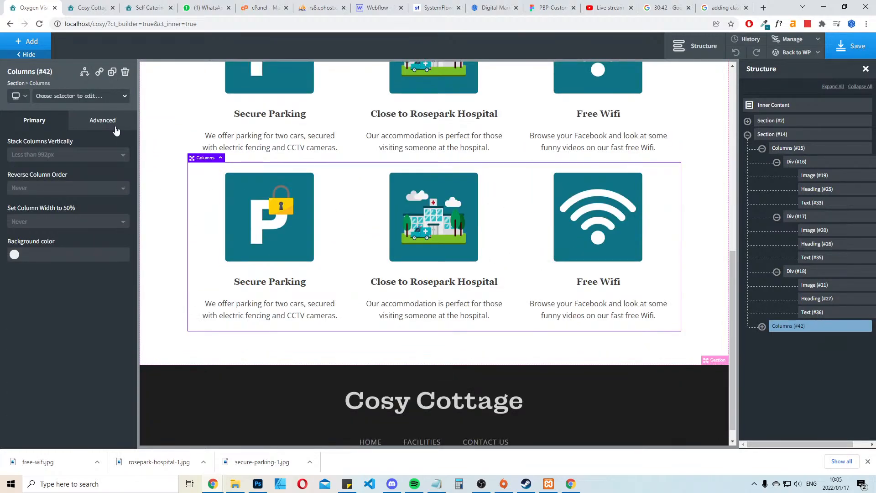
# Add a top margin of about 30 px to the duplicated features row
pyautogui.click(102, 121)
pyautogui.click(83, 170)
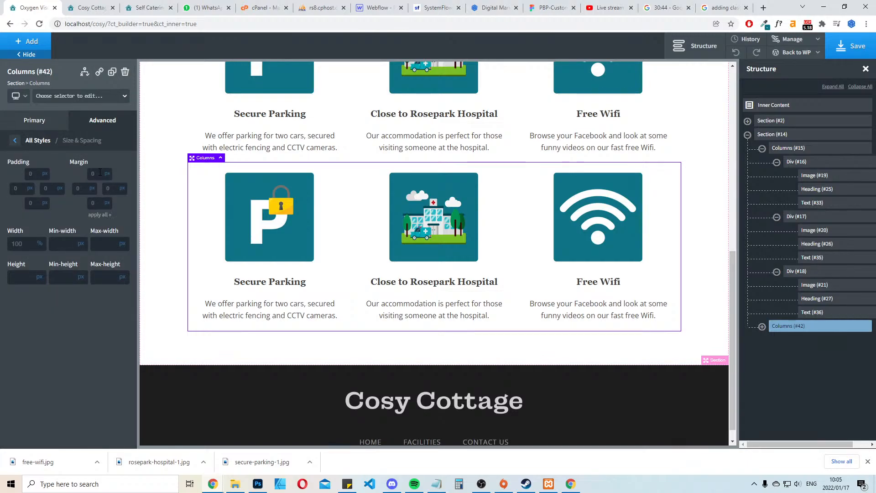
pyautogui.click(97, 173)
pyautogui.write('31')
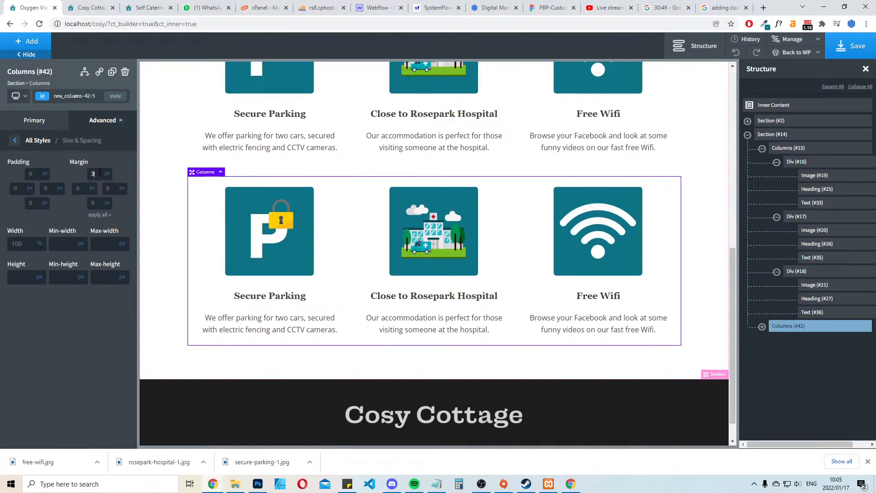
pyautogui.click(707, 146)
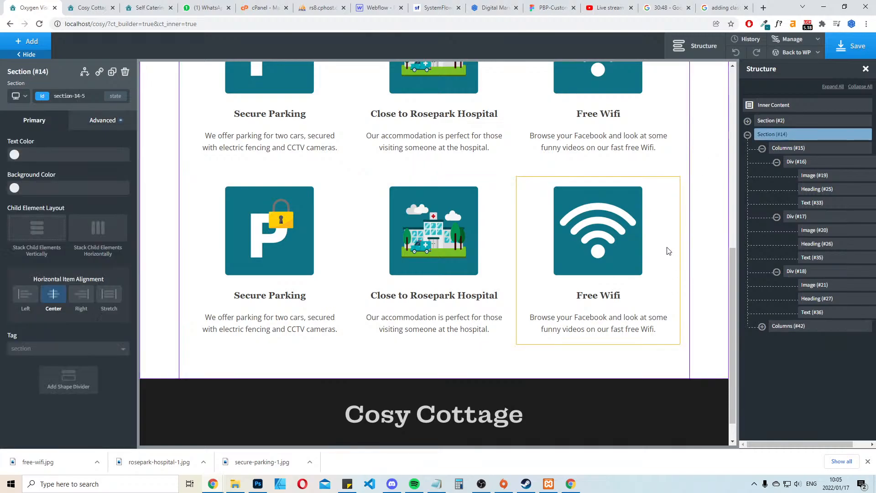
pyautogui.scroll(5, 657, 241)
pyautogui.scroll(-2, 652, 236)
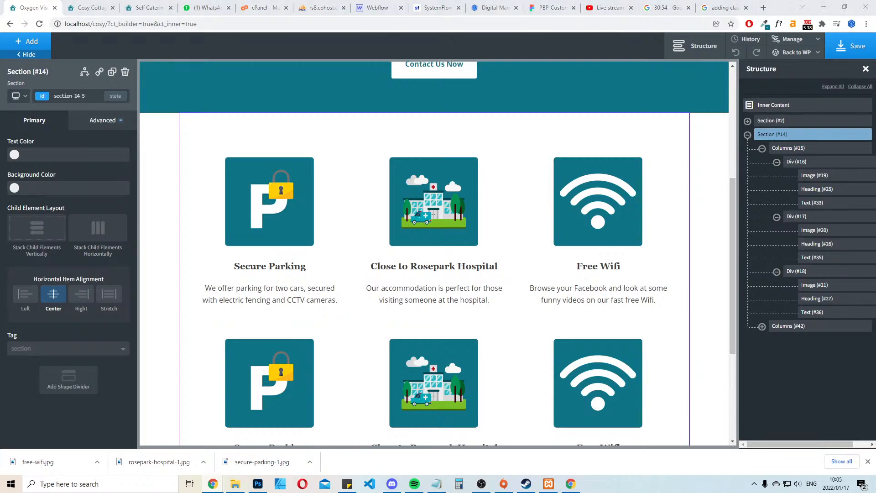
# Change the first features row's Secure Parking heading to "Tv & DSTV" and its Rosepark Hospital heading to "Under roof parking"
pyautogui.doubleClick(277, 270)
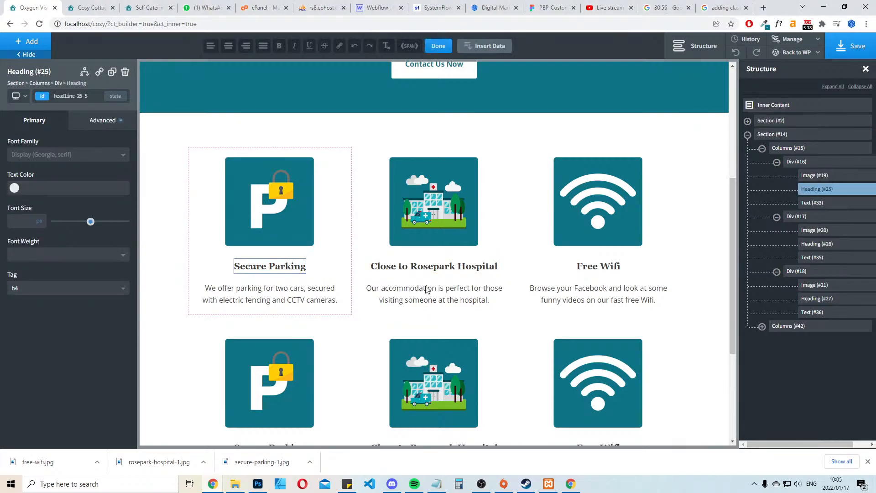
pyautogui.hotkey('ctrl', 'a')
pyautogui.write('Tv & DSTV')
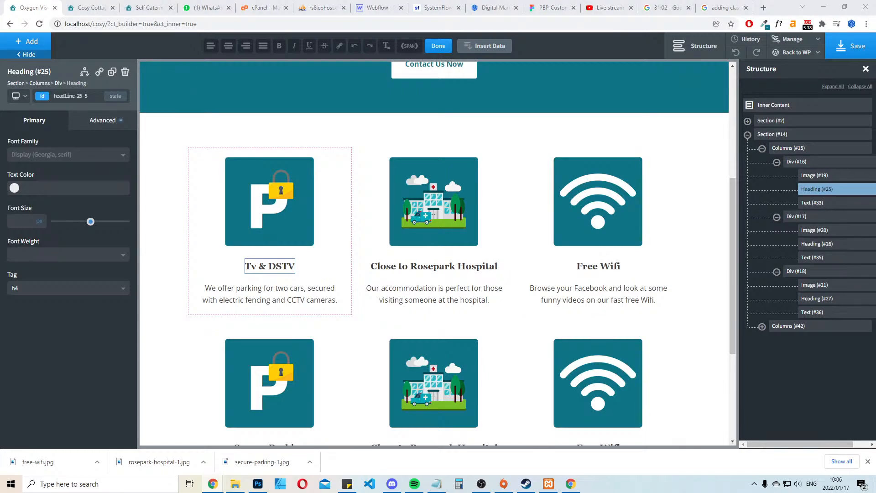
pyautogui.click(441, 267)
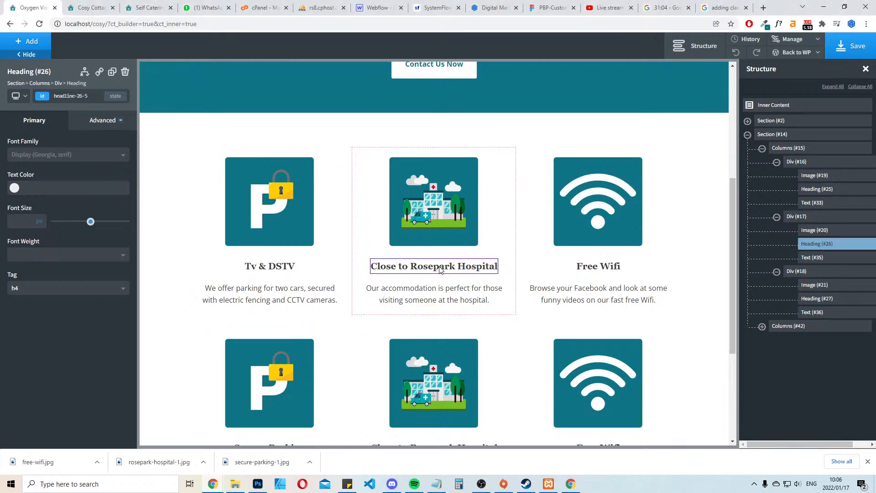
pyautogui.doubleClick(440, 267)
pyautogui.write('Under roof parking')
pyautogui.press('BackSpace')
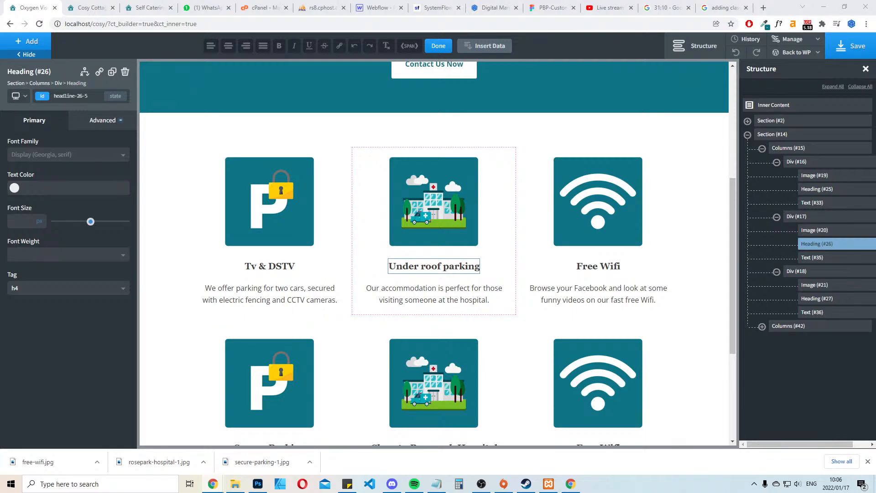
# Change the second features row's Secure Parking heading to "Coffee / Tee facilities" and its Rosepark Hospital heading to "Electric fencing & CCTV"
pyautogui.scroll(-3, 696, 254)
pyautogui.click(270, 296)
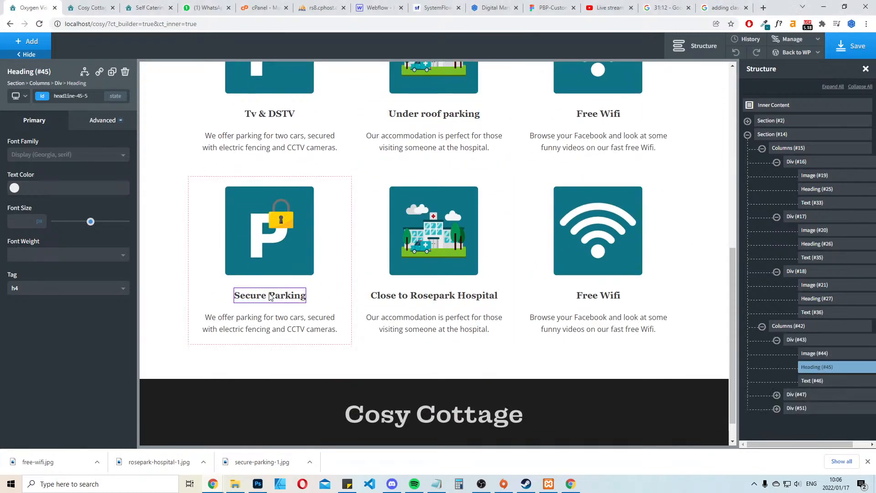
pyautogui.doubleClick(271, 296)
pyautogui.hotkey('ctrl', 'a')
pyautogui.write('Coffee / Tee facilities')
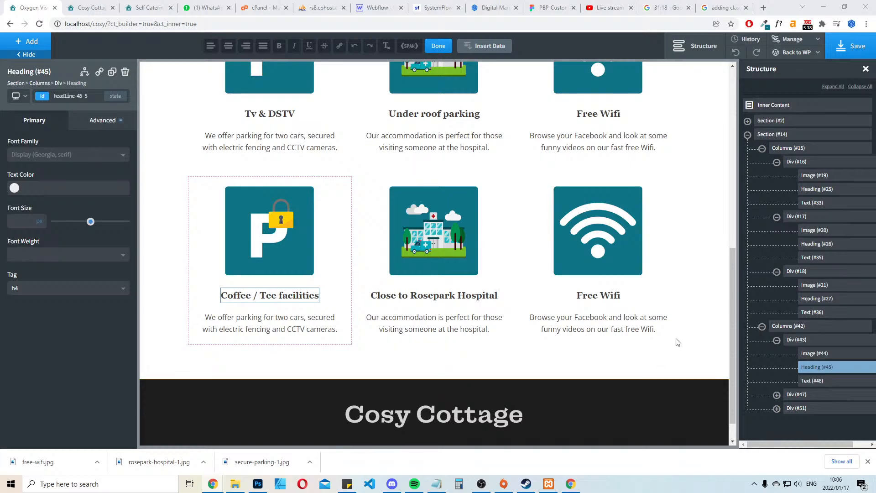
pyautogui.click(475, 297)
pyautogui.doubleClick(475, 297)
pyautogui.hotkey('ctrl', 'a')
pyautogui.write('Electric fencing & CCTV')
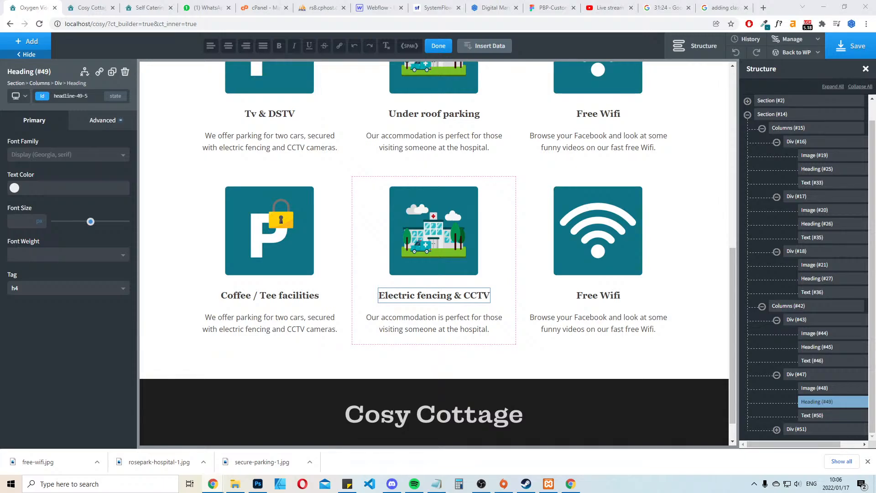
# Replace the second row's Free Wifi heading with "Own separate remote controlled entrance" from the client's list
pyautogui.doubleClick(602, 295)
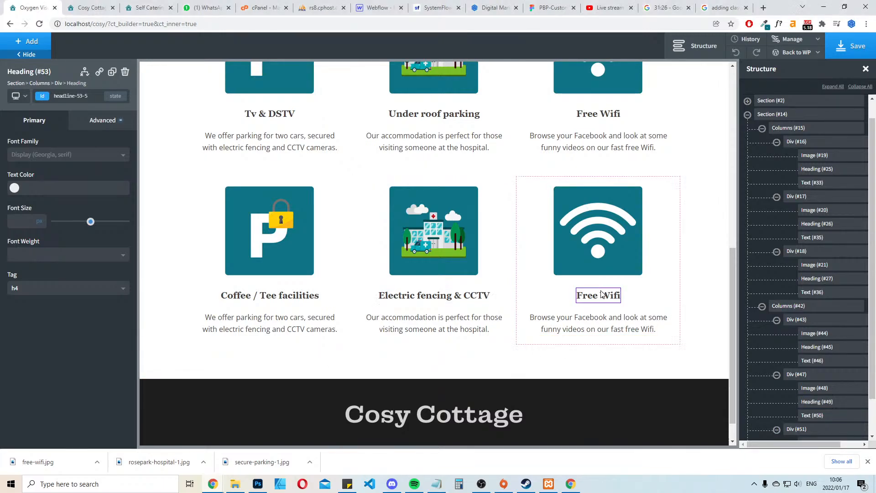
pyautogui.hotkey('ctrl', 'a')
pyautogui.write('Own separate remote controlled entrance')
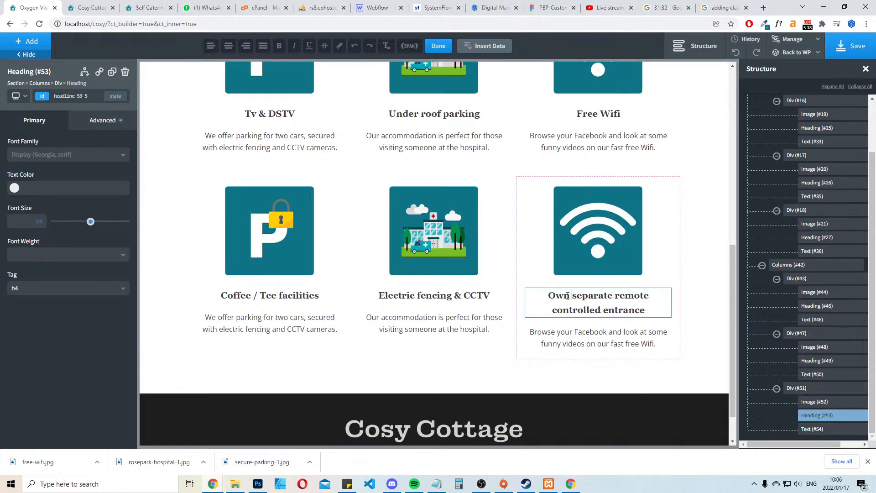
# Shorten the separate entrance heading to "Separate Entrance" and save the page
pyautogui.doubleClick(570, 296)
pyautogui.press('BackSpace')
pyautogui.press('Delete')
pyautogui.write('S')
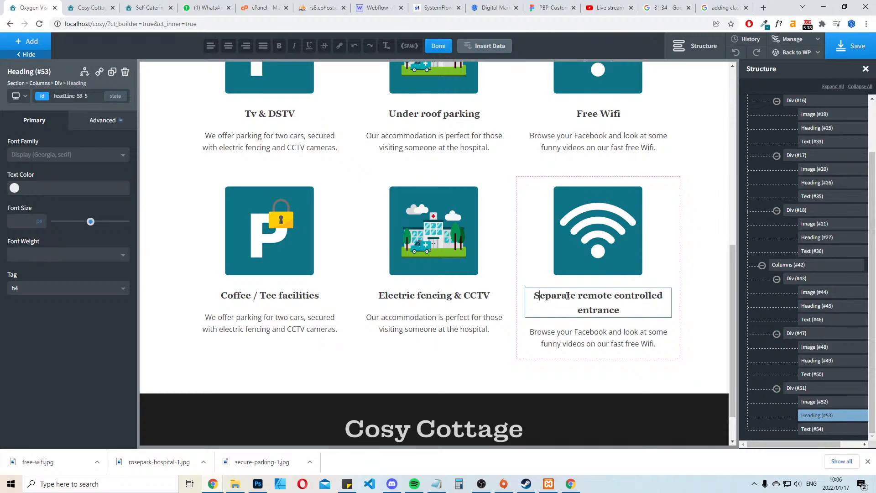
pyautogui.hotkey('ctrl', 'shift', 'Right')
pyautogui.hotkey('ctrl', 'shift', 'Right')
pyautogui.hotkey('ctrl', 'shift', 'Right')
pyautogui.press('BackSpace')
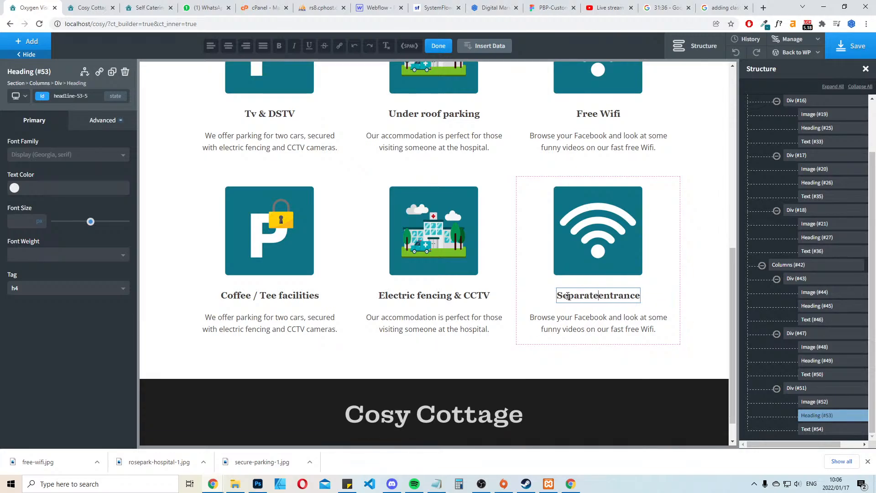
pyautogui.press('Delete')
pyautogui.write('E')
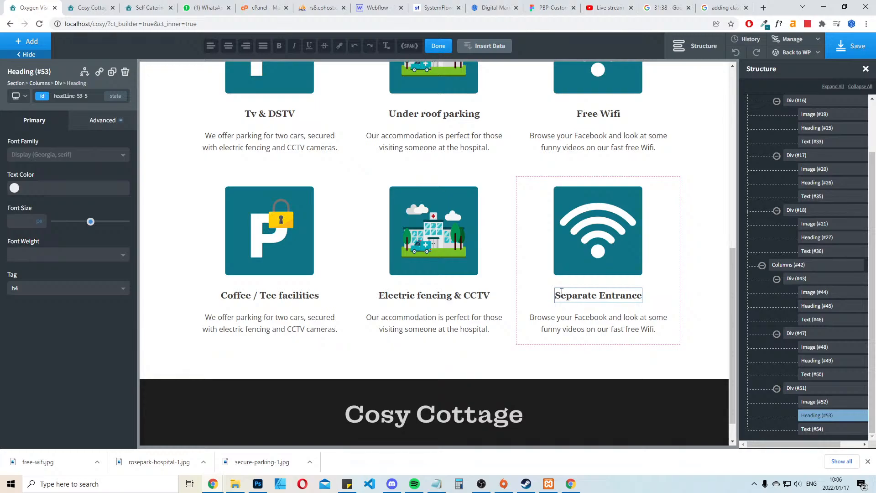
pyautogui.click(859, 46)
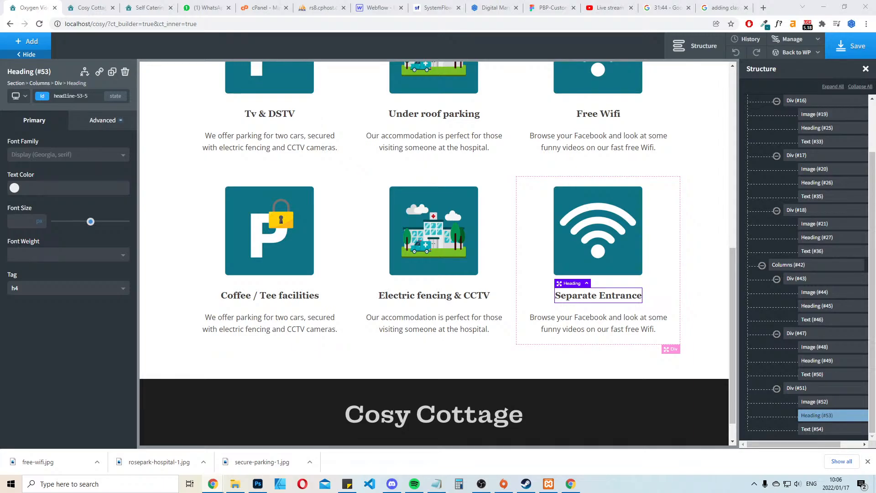
# Replace the Separate Entrance description with "Own separate remote controlled entrance" and put "For your privacy, " in front of it
pyautogui.doubleClick(600, 328)
pyautogui.hotkey('ctrl', 'a')
pyautogui.write('Own separate remote controlled entrance')
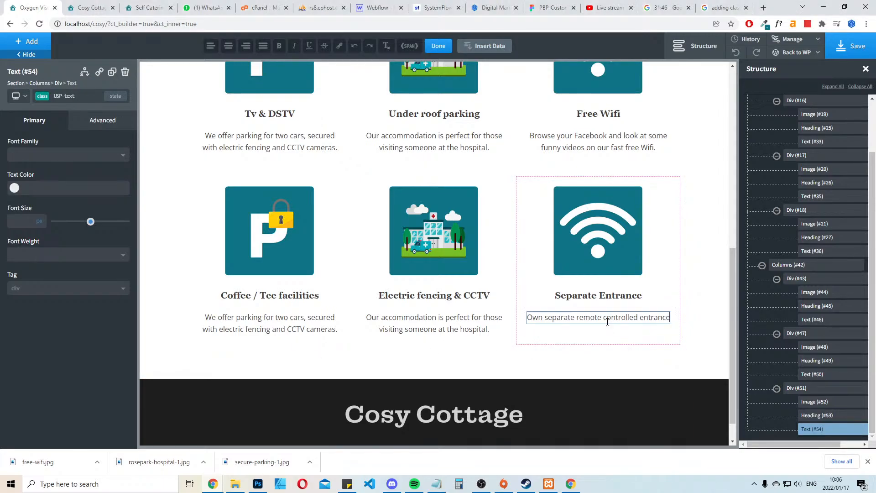
pyautogui.press('Home')
pyautogui.write('FOr your')
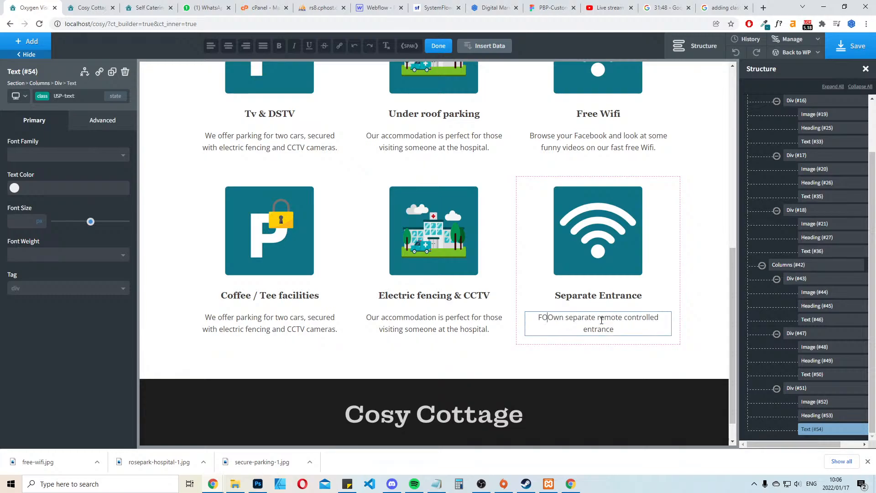
pyautogui.press('BackSpace')
pyautogui.press('BackSpace')
pyautogui.press('BackSpace')
pyautogui.press('BackSpace')
pyautogui.press('BackSpace')
pyautogui.press('BackSpace')
pyautogui.press('BackSpace')
pyautogui.write('Or')
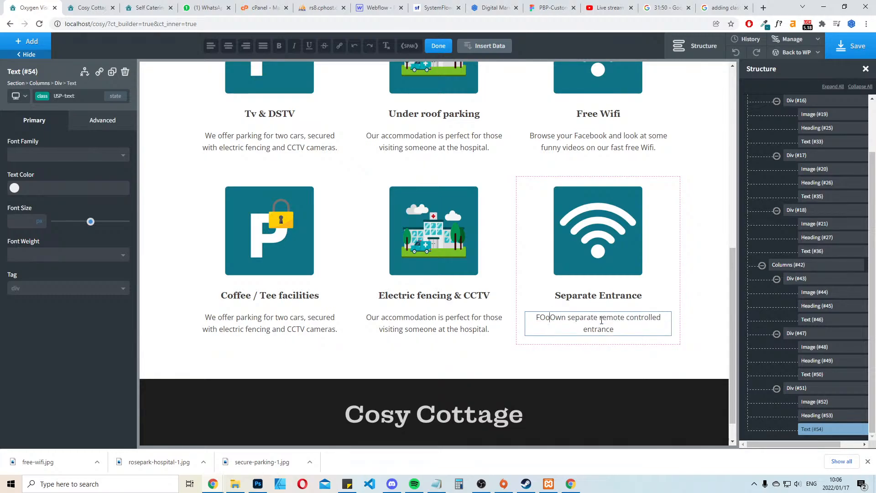
pyautogui.press('BackSpace')
pyautogui.press('BackSpace')
pyautogui.press('BackSpace')
pyautogui.write('or')
pyautogui.write('your privacy, ')
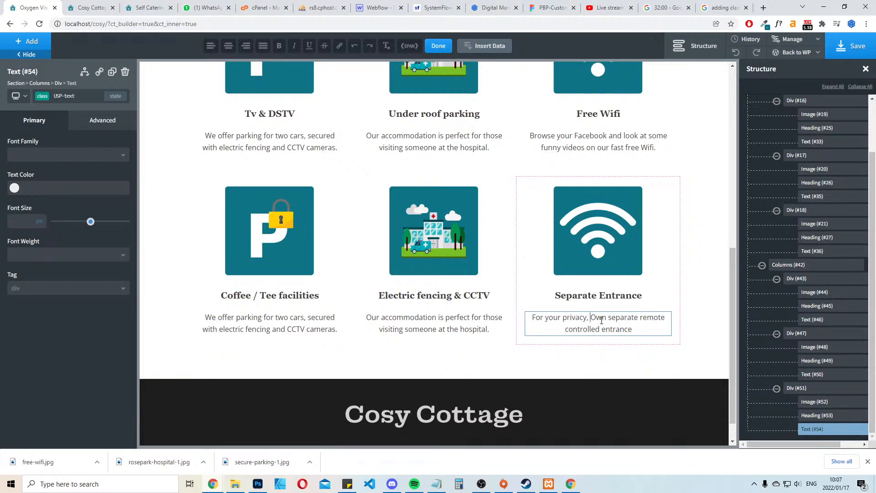
pyautogui.write('you have acce')
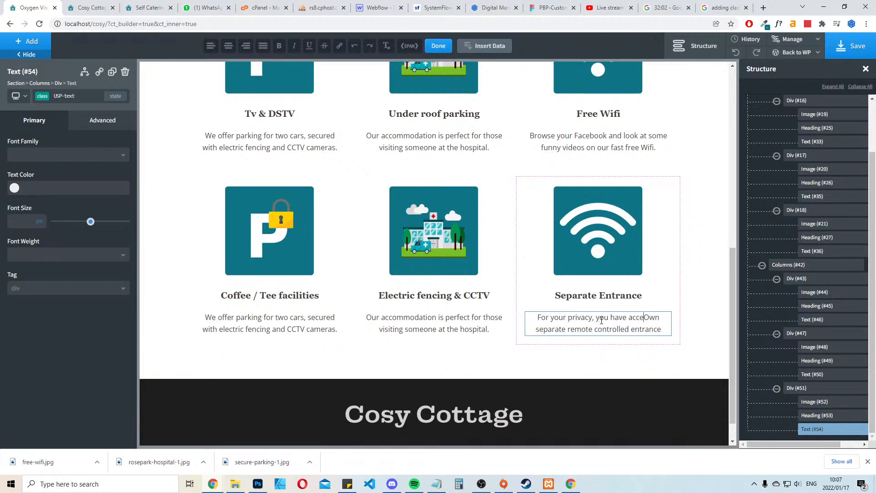
pyautogui.write('ss to your own')
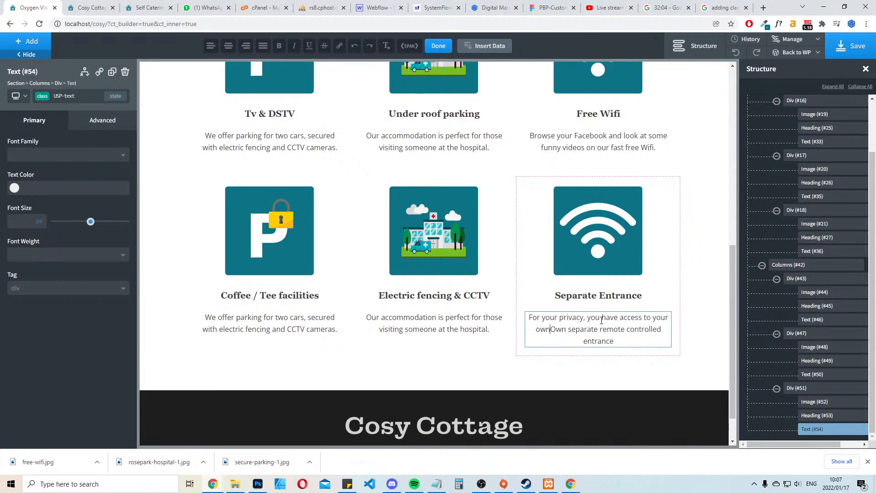
# Complete the Separate Entrance description as "For your privacy, you have access to your own separate remote controlled entrance."
pyautogui.press('Delete')
pyautogui.press('Delete')
pyautogui.press('Delete')
pyautogui.press('Delete')
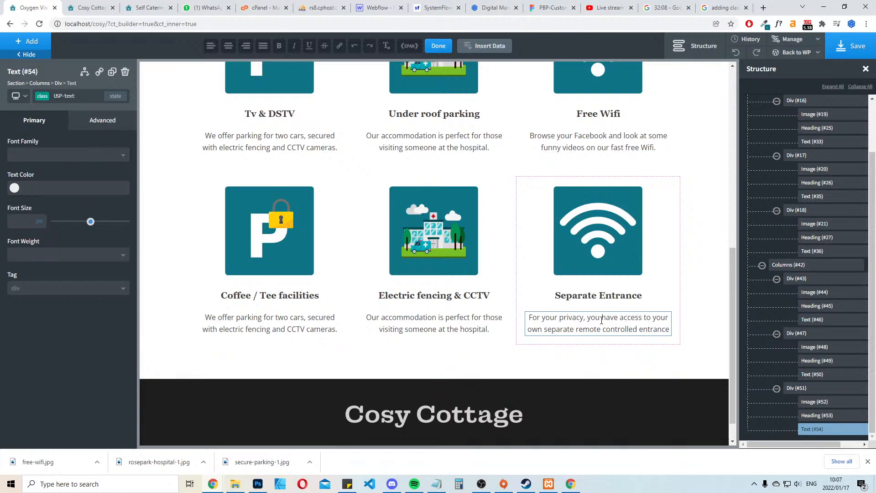
pyautogui.write('.')
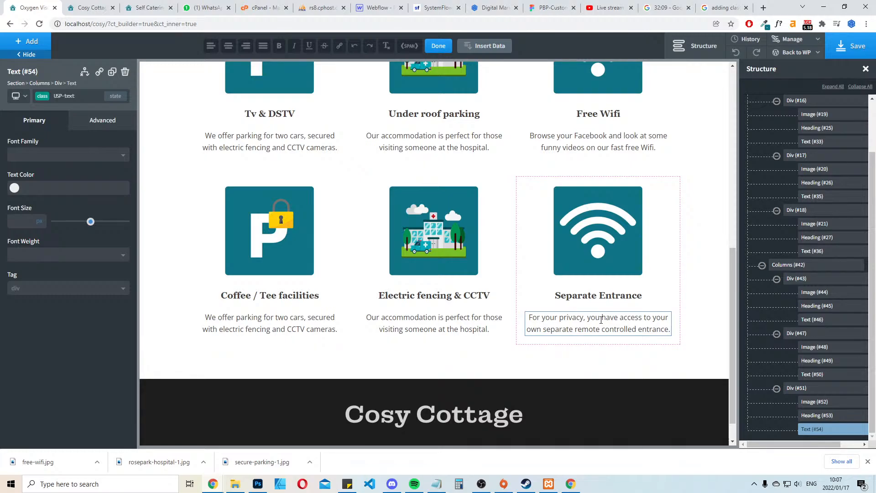
pyautogui.click(701, 149)
# Replace the Under roof parking description with the text under Coffee / Tee facilities, "We offer parking for two cars, secured with electric fencing and CCTV cameras."
pyautogui.scroll(2, 588, 222)
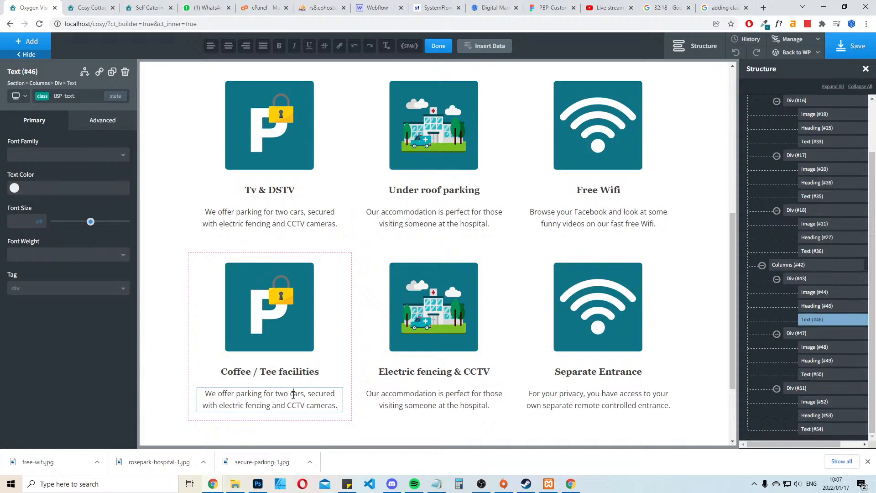
pyautogui.hotkey('ctrl', 'a')
pyautogui.hotkey('ctrl', 'c')
pyautogui.click(464, 205)
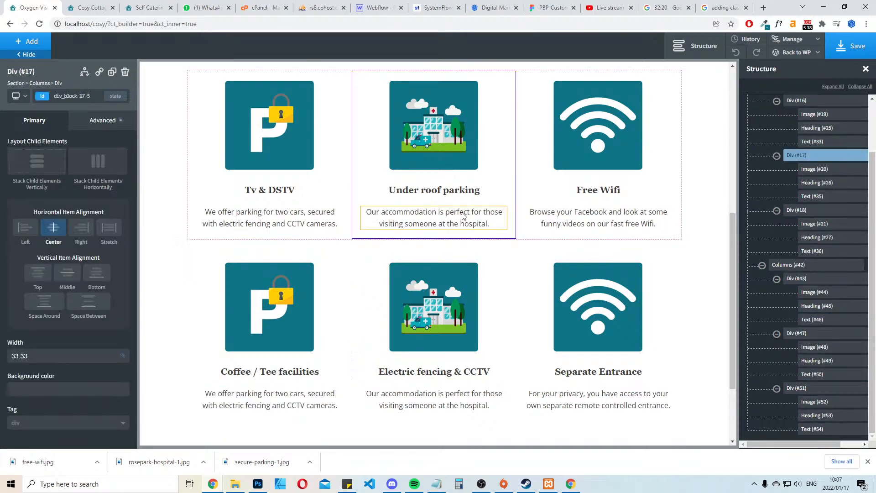
pyautogui.click(463, 215)
pyautogui.doubleClick(462, 214)
pyautogui.hotkey('ctrl', 'a')
pyautogui.hotkey('ctrl', 'v')
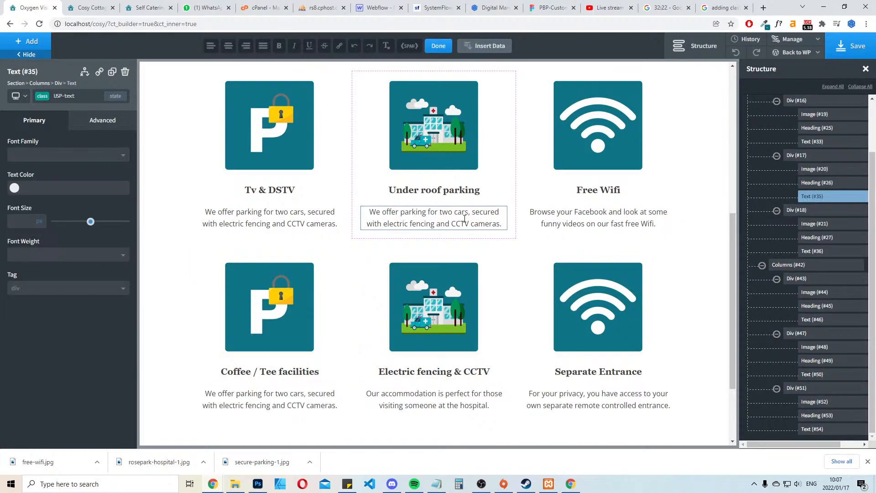
pyautogui.click(713, 220)
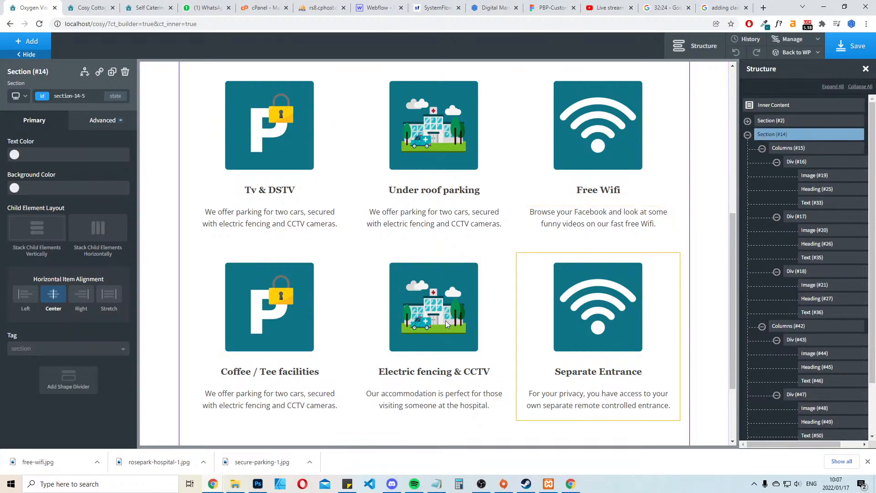
# Save the page with the updated facility descriptions
pyautogui.click(852, 46)
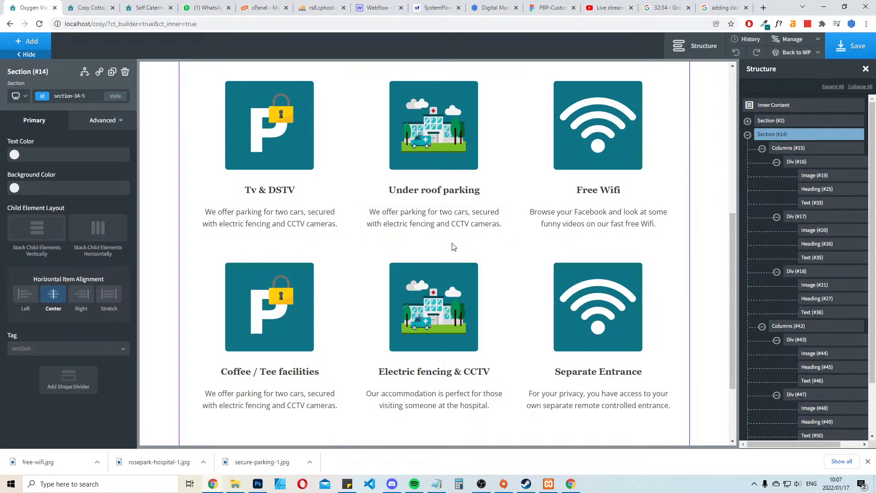
pyautogui.scroll(7, 452, 246)
pyautogui.scroll(-8, 452, 245)
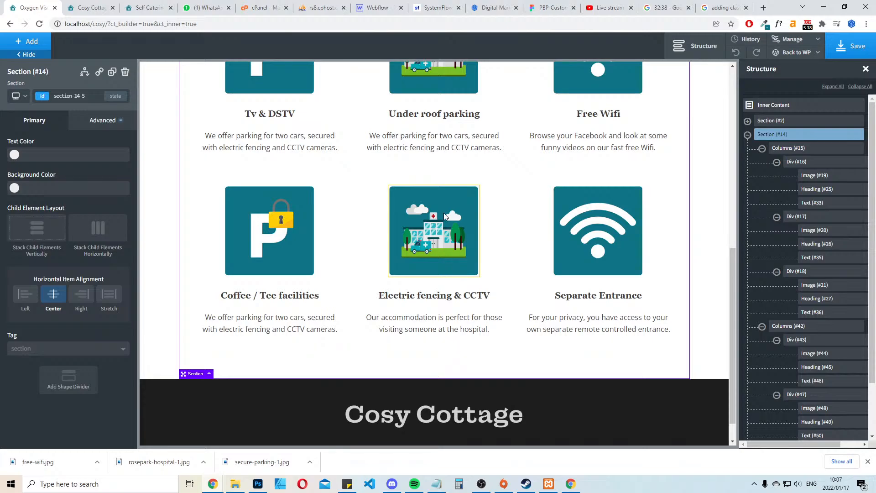
# Replace the Under roof parking description with "To protect your car from the unpredictable weather in Bloemfontein, we offer under roof parking."
pyautogui.click(441, 146)
pyautogui.doubleClick(441, 146)
pyautogui.hotkey('ctrl', 'a')
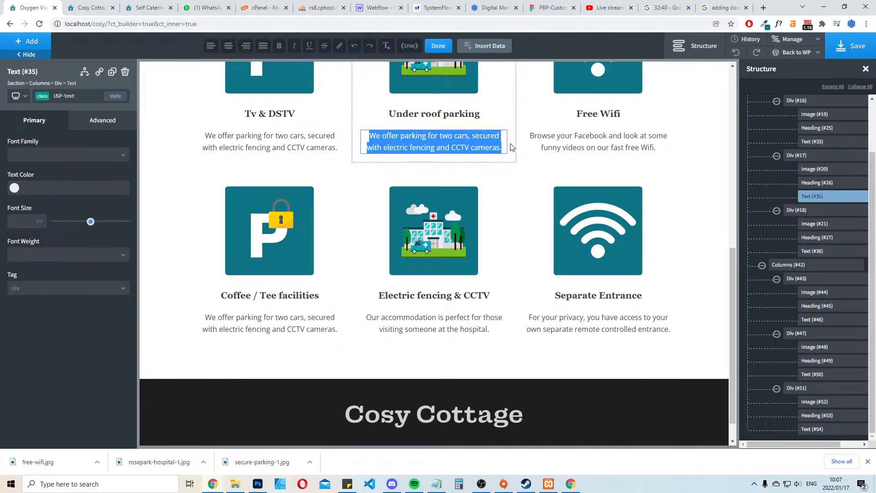
pyautogui.press('BackSpace')
pyautogui.write('To p')
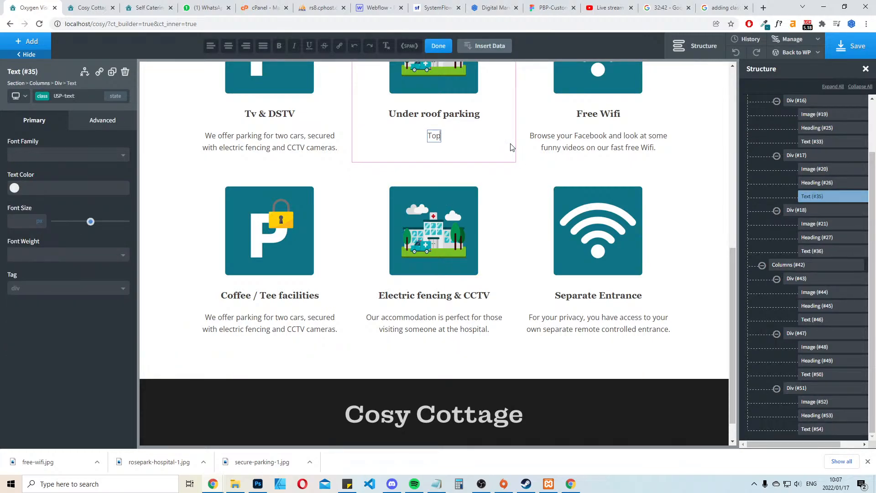
pyautogui.write('rotect your car')
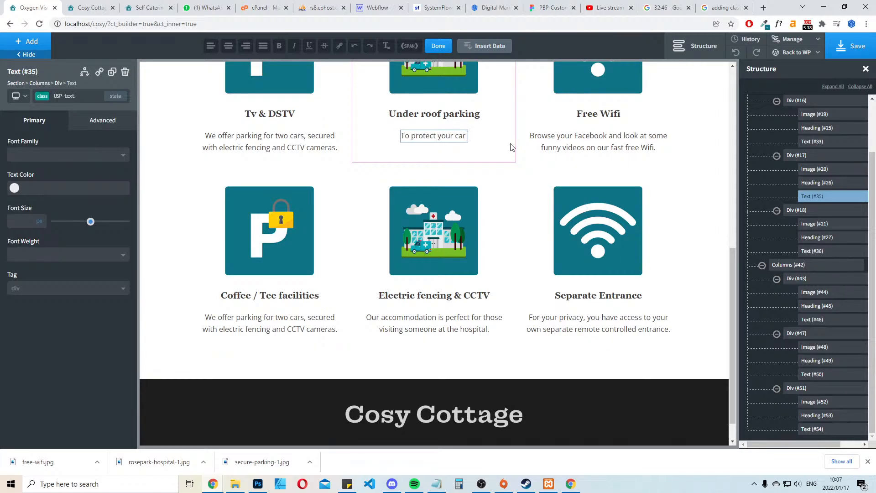
pyautogui.write(' from')
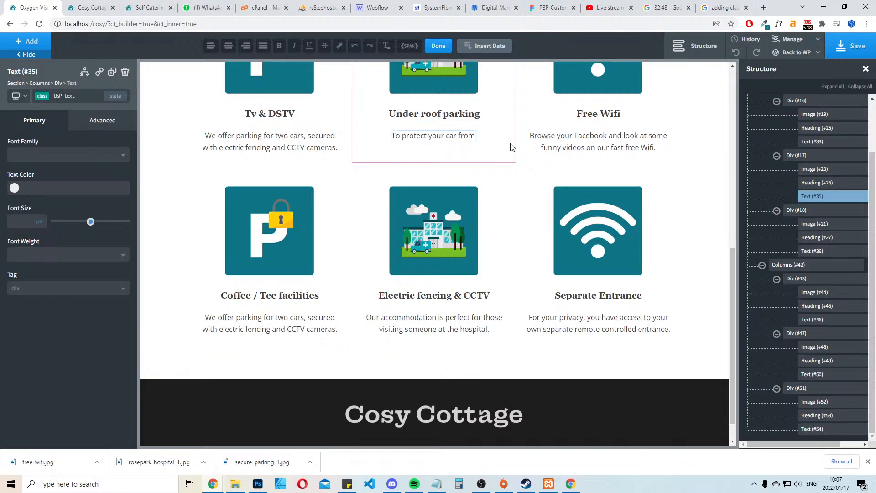
pyautogui.write(' the un')
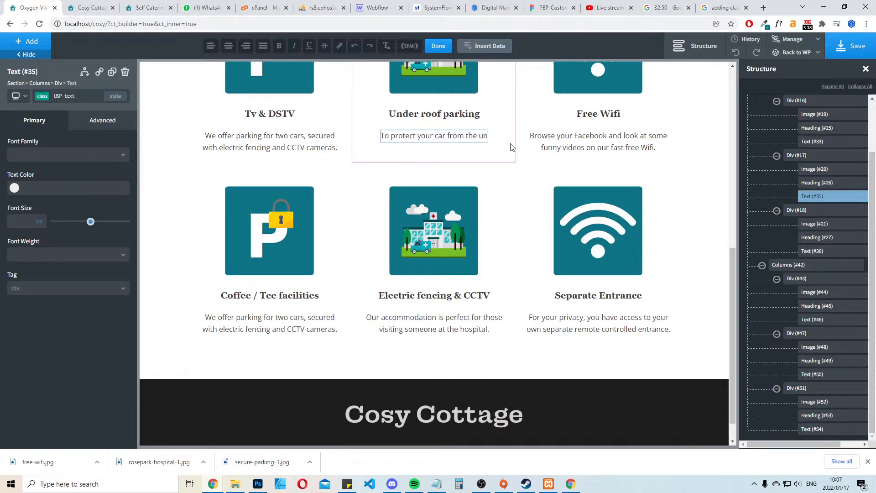
pyautogui.write('predictable')
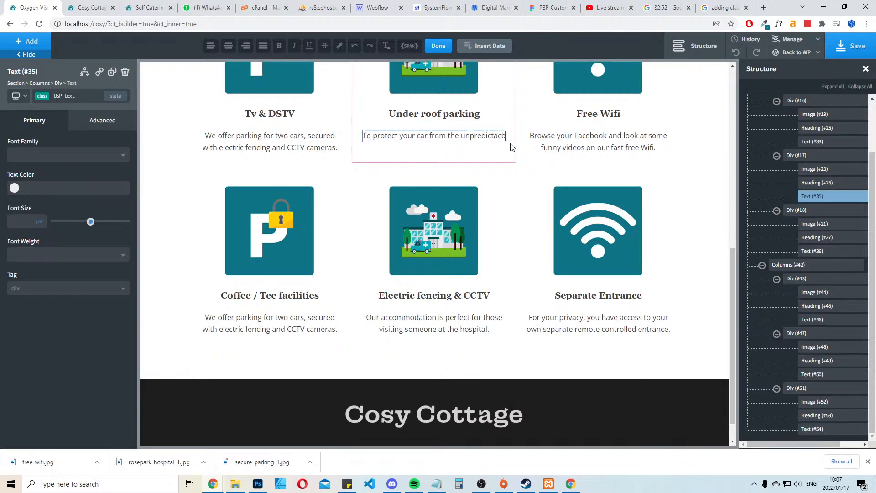
pyautogui.write(' weat')
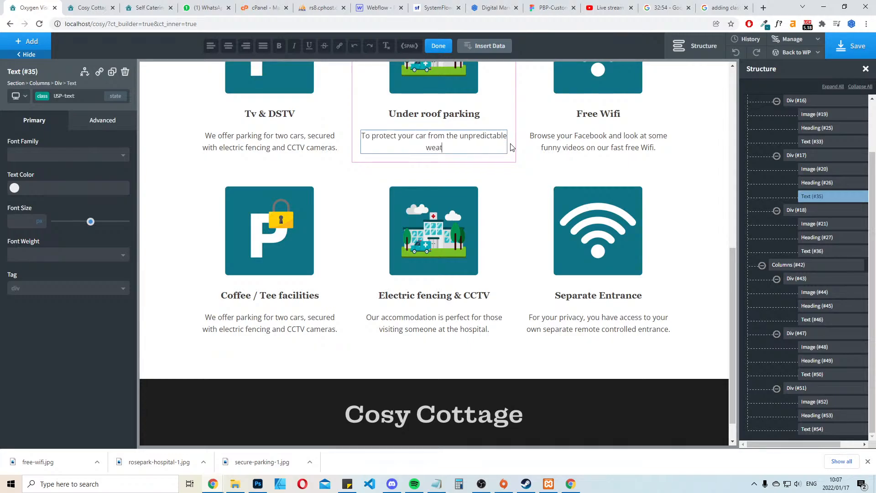
pyautogui.write('her in Bloemfontein,')
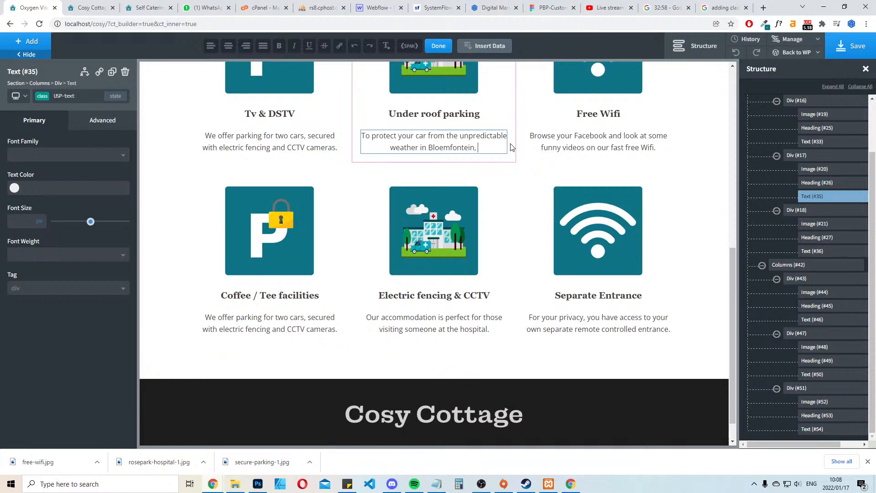
pyautogui.write(' we offer ')
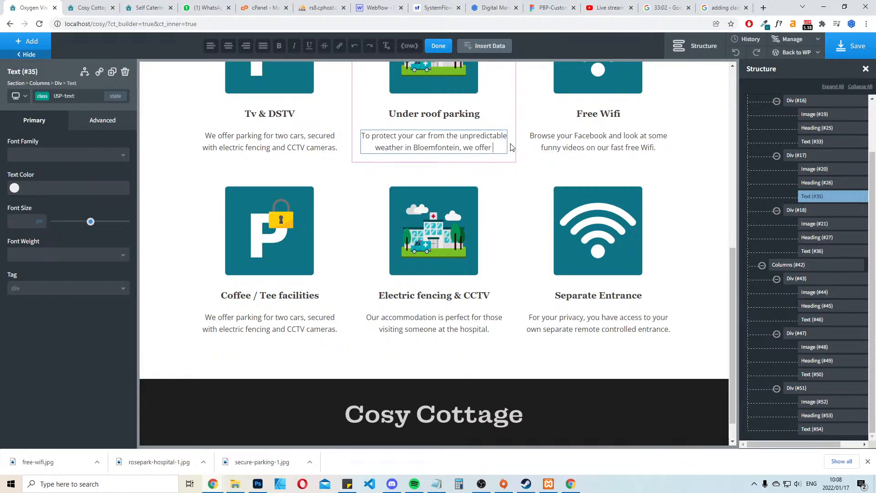
pyautogui.write('under roof park')
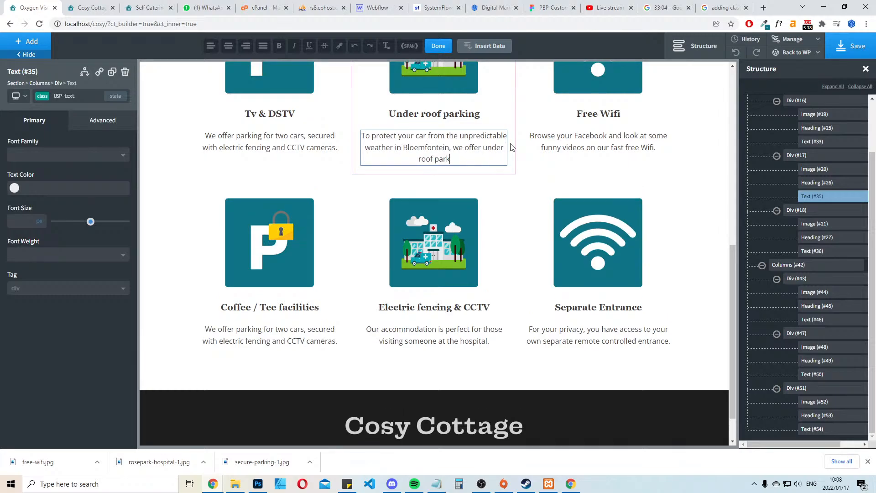
pyautogui.write('ing.')
# Remove "in Bloemfontein" from the Under roof parking description and save the page
pyautogui.press('Down')
pyautogui.press('Left')
pyautogui.press('Left')
pyautogui.press('Left')
pyautogui.press('Left')
pyautogui.press('Left')
pyautogui.press('Left')
pyautogui.press('Left')
pyautogui.press('Left')
pyautogui.press('Left')
pyautogui.press('Left')
pyautogui.press('Left')
pyautogui.press('Left')
pyautogui.press('Left')
pyautogui.press('Left')
pyautogui.press('Left')
pyautogui.press('Left')
pyautogui.press('Delete')
pyautogui.press('Delete')
pyautogui.press('Delete')
pyautogui.press('Delete')
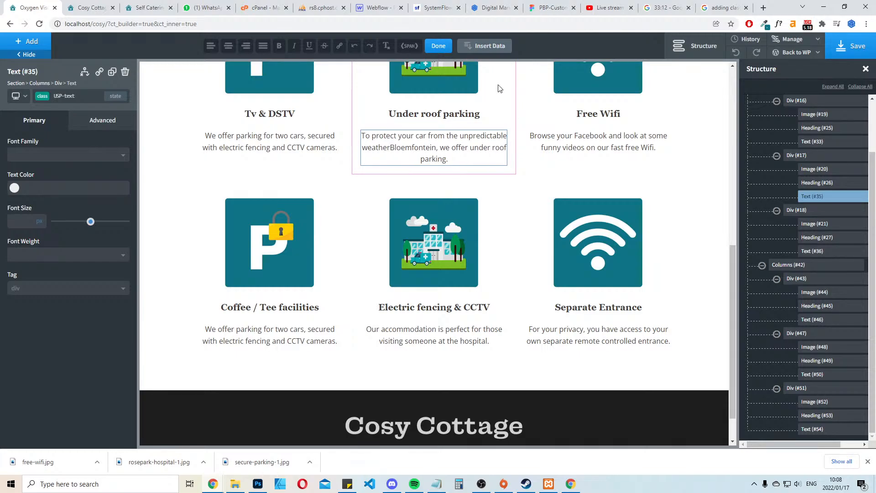
pyautogui.press('Delete')
pyautogui.press('Delete')
pyautogui.press('Delete')
pyautogui.press('Delete')
pyautogui.press('Delete')
pyautogui.press('Delete')
pyautogui.press('Delete')
pyautogui.press('Delete')
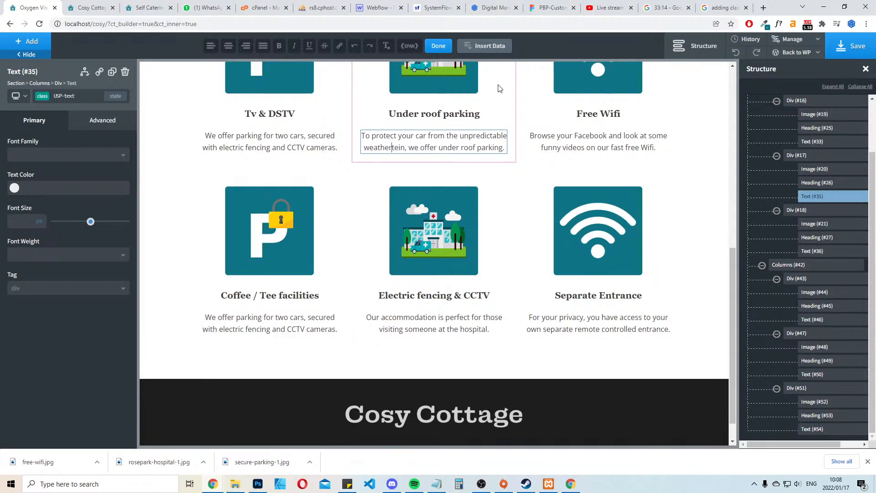
pyautogui.press('Delete')
pyautogui.press('Delete')
pyautogui.press('Delete')
pyautogui.press('Delete')
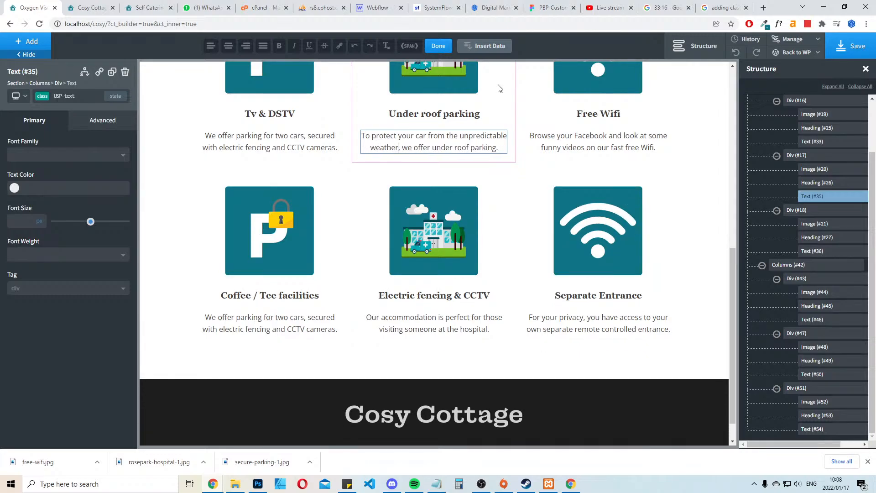
pyautogui.click(870, 46)
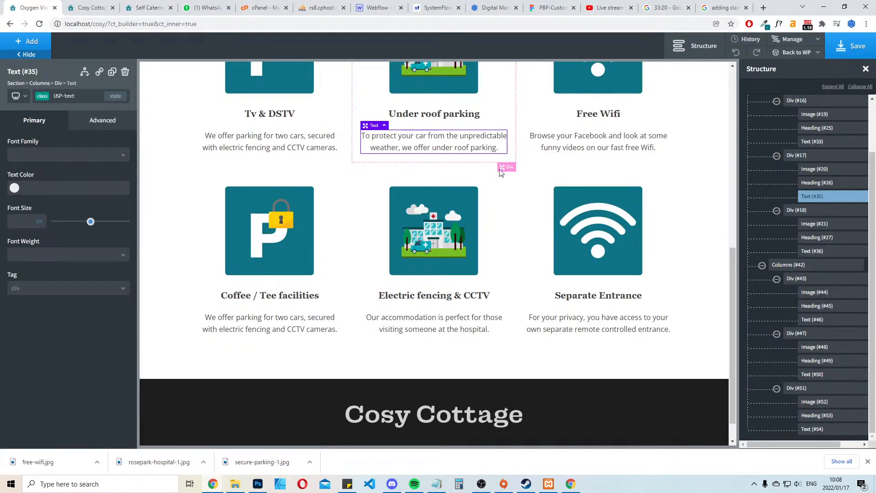
# Replace the Tv & DSTV description with "Never miss a single episode of 7de Laan or the Rugby, "
pyautogui.scroll(8, 622, 256)
pyautogui.scroll(-8, 621, 256)
pyautogui.doubleClick(277, 139)
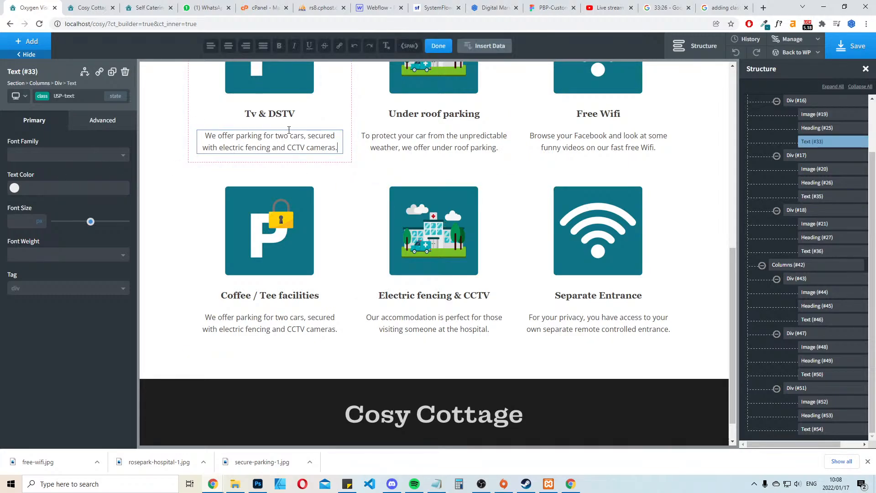
pyautogui.hotkey('ctrl', 'a')
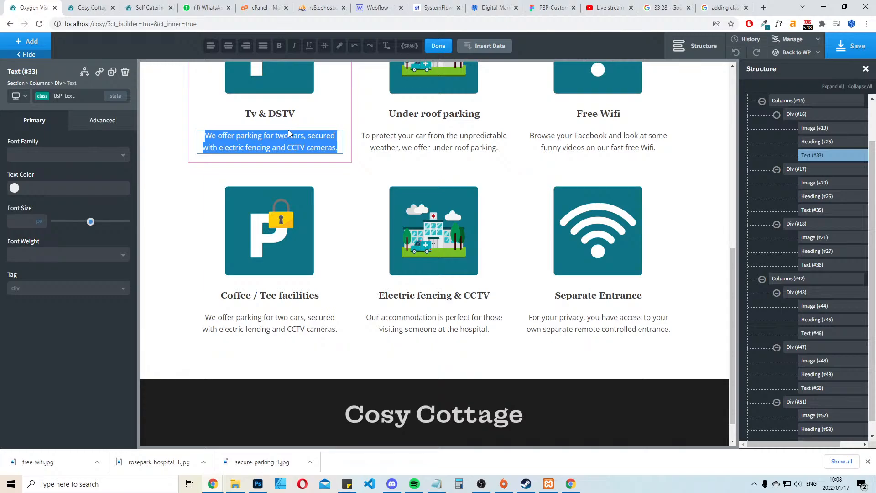
pyautogui.press('BackSpace')
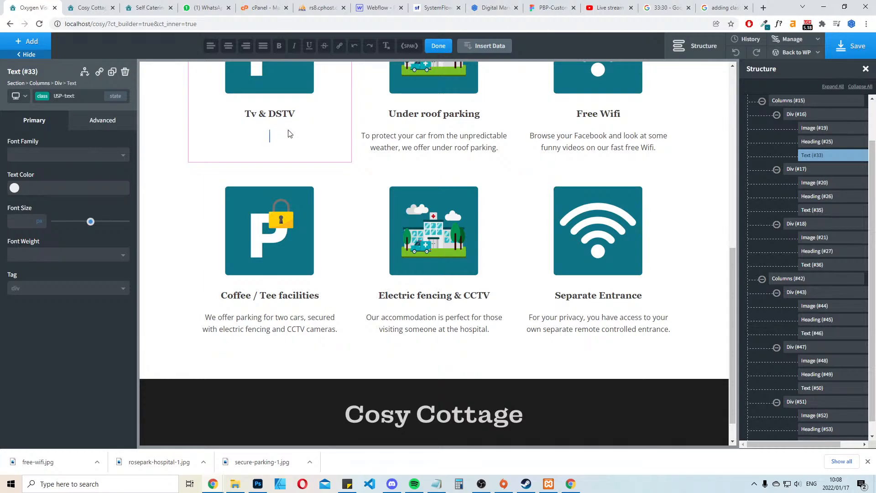
pyautogui.write('Never miss a single episode of')
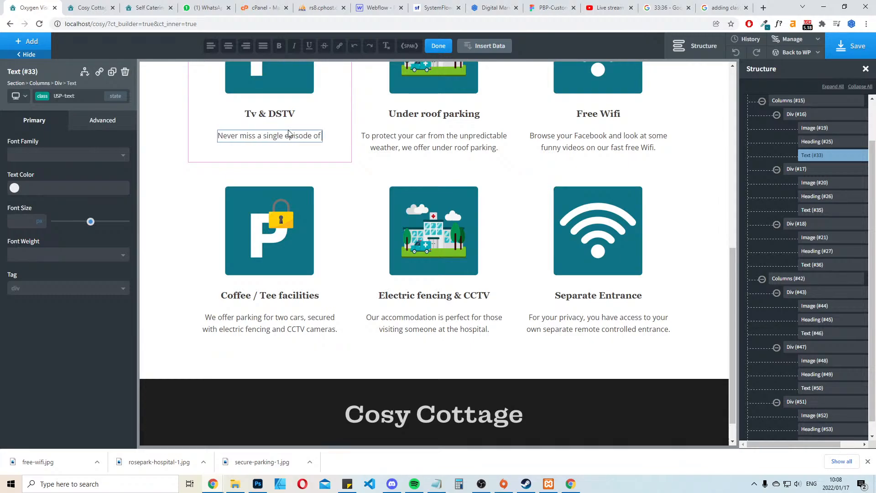
pyautogui.write(' 7de')
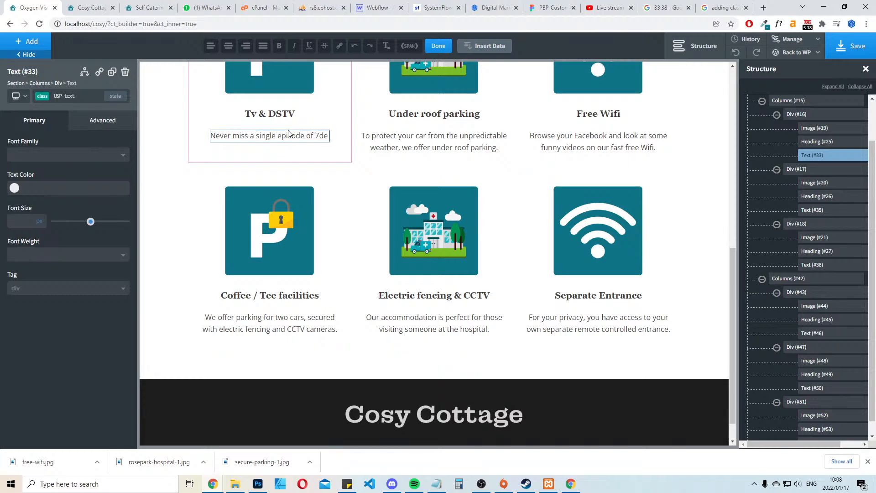
pyautogui.write(' Laan oo')
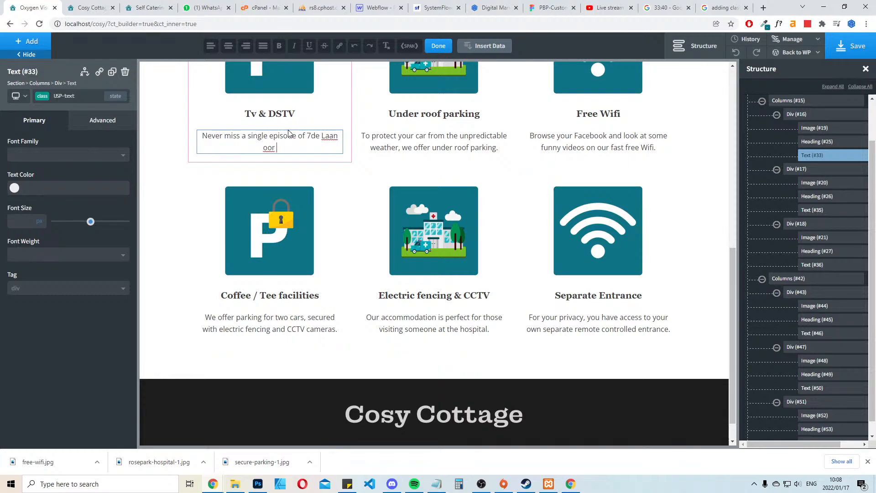
pyautogui.press('BackSpace')
pyautogui.write('r the Ru')
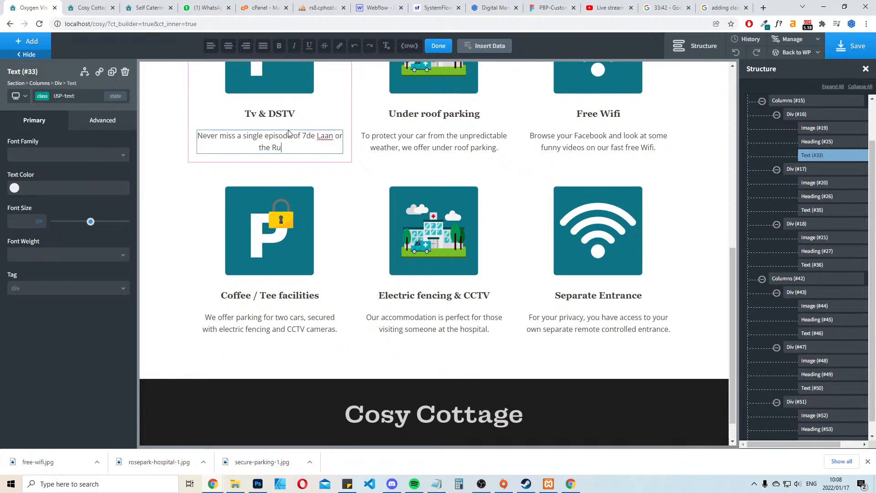
pyautogui.write('gby, as we offter TV & ')
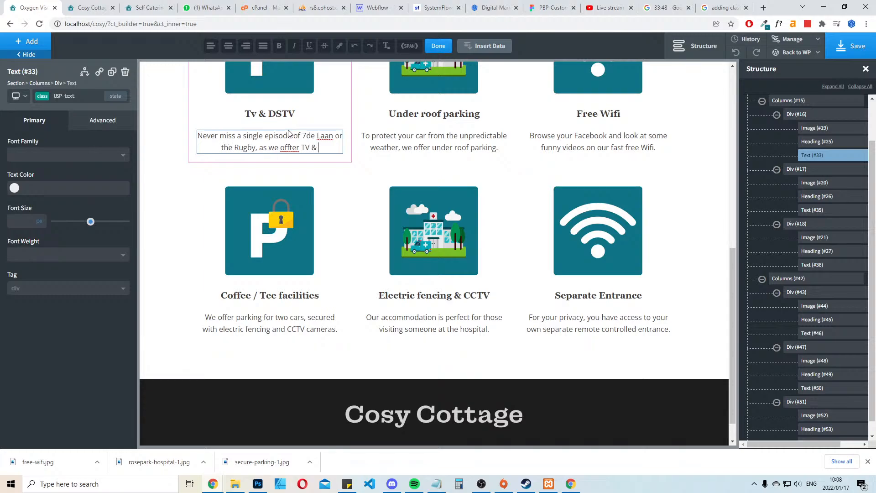
pyautogui.write('DSTV in')
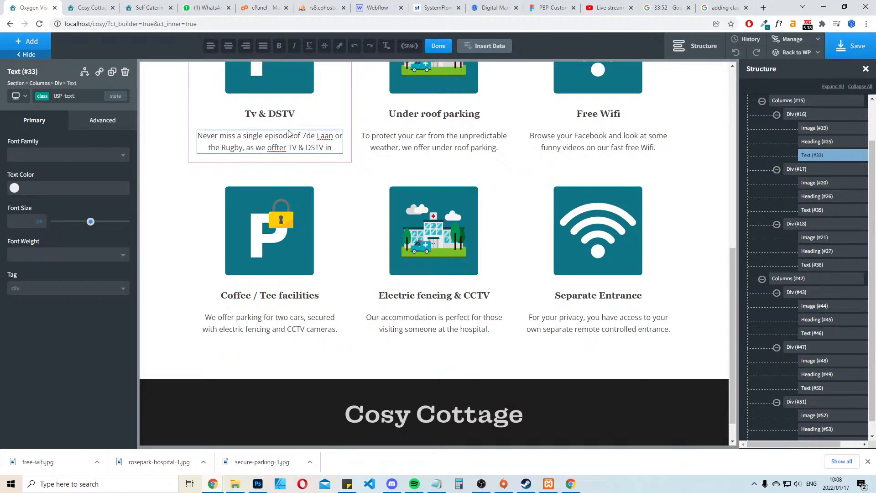
pyautogui.write(' house.')
# Complete the Tv & DSTV description with "as we offter TV & DSTV inhouse."
pyautogui.press('BackSpace')
pyautogui.press('BackSpace')
pyautogui.press('BackSpace')
pyautogui.press('BackSpace')
pyautogui.press('BackSpace')
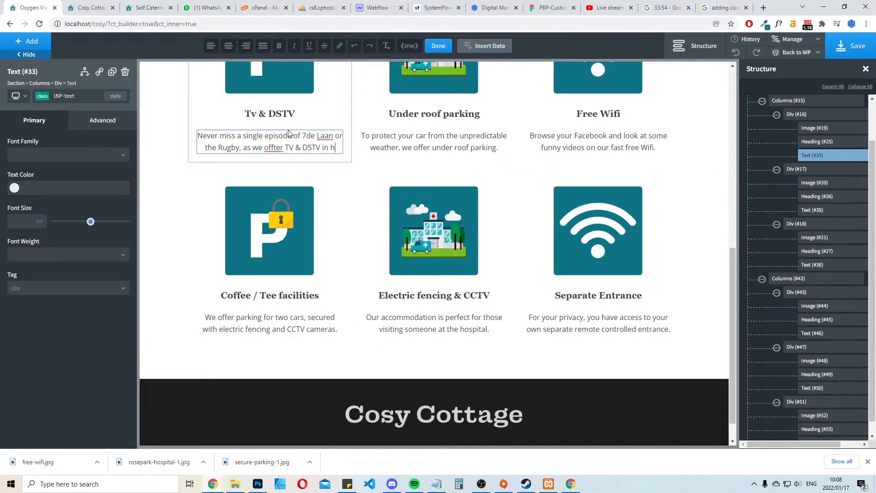
pyautogui.press('BackSpace')
pyautogui.press('BackSpace')
pyautogui.write('houe.')
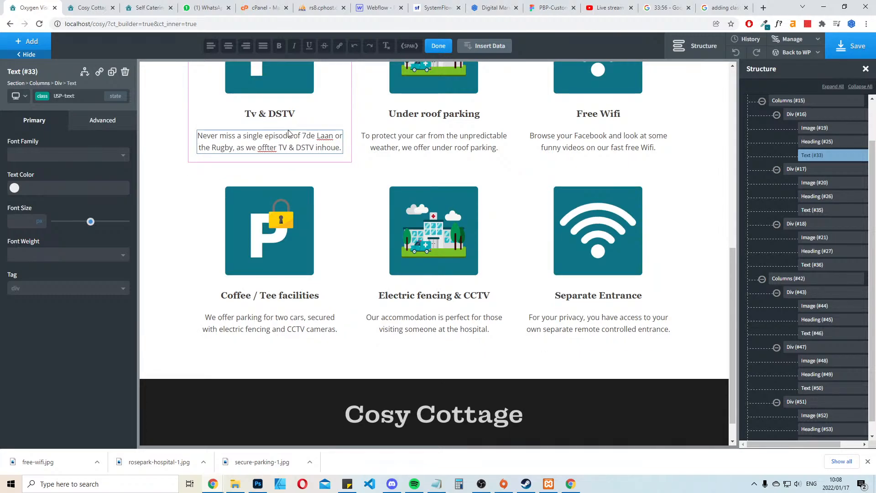
pyautogui.press('BackSpace')
pyautogui.press('BackSpace')
pyautogui.write('se.')
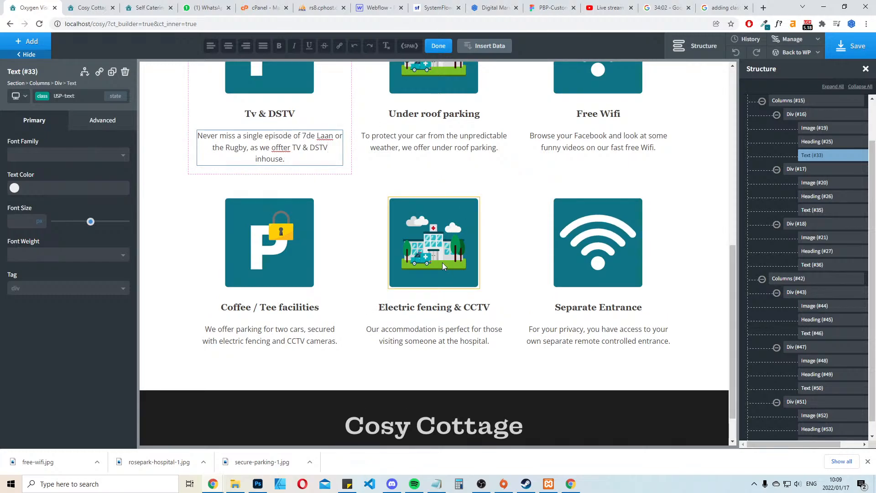
# Correct the ending of the Tv & DSTV description to "as we offer TV & DSTV." and save the page
pyautogui.hotkey('ctrl', 'BackSpace')
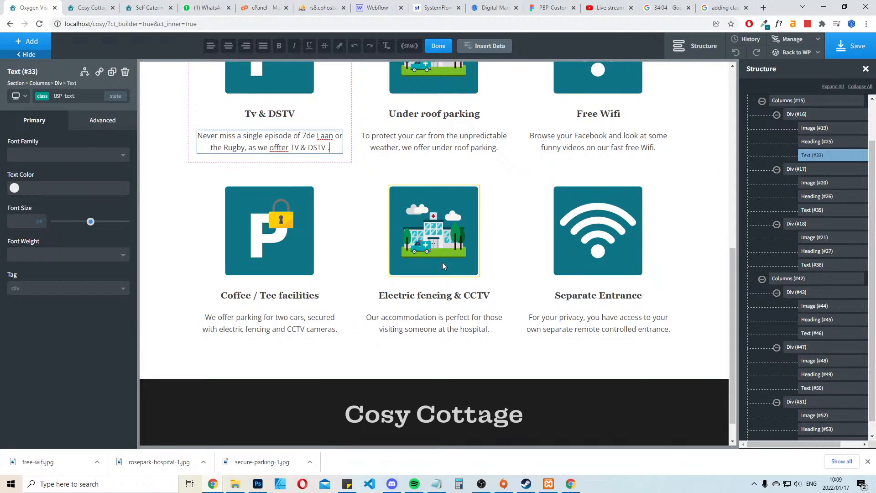
pyautogui.press('BackSpace')
pyautogui.press('BackSpace')
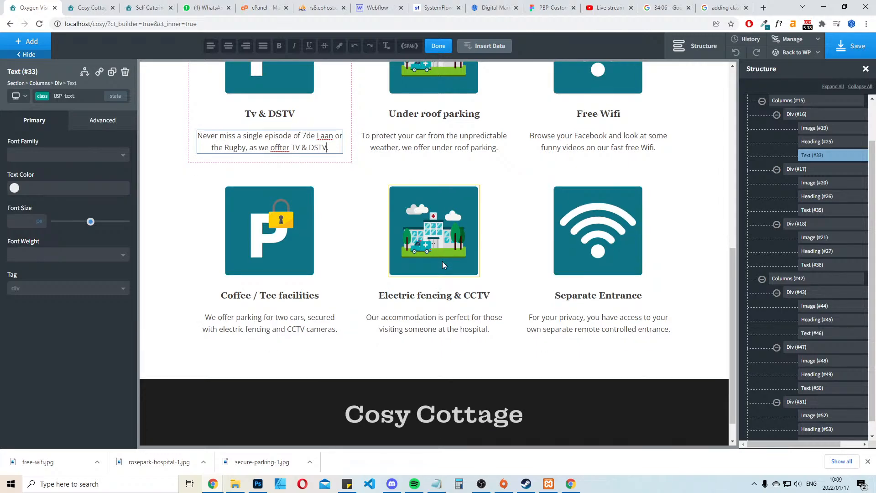
pyautogui.press('BackSpace')
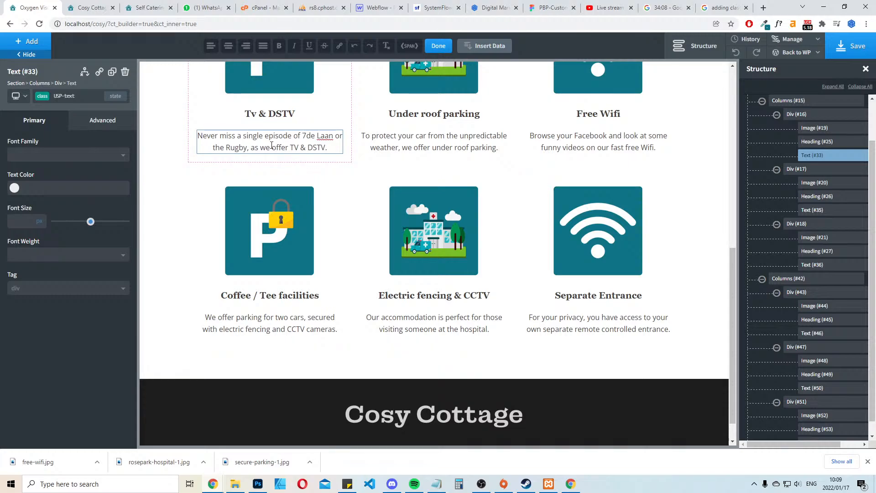
pyautogui.click(859, 47)
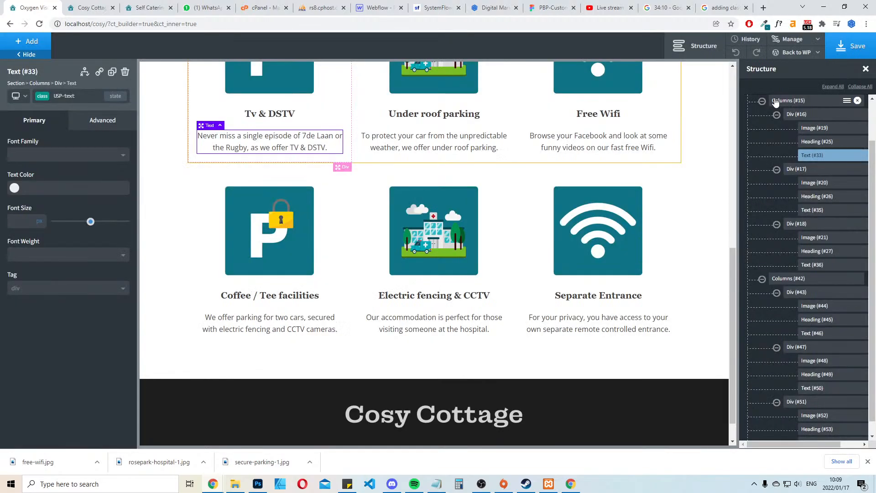
pyautogui.click(715, 190)
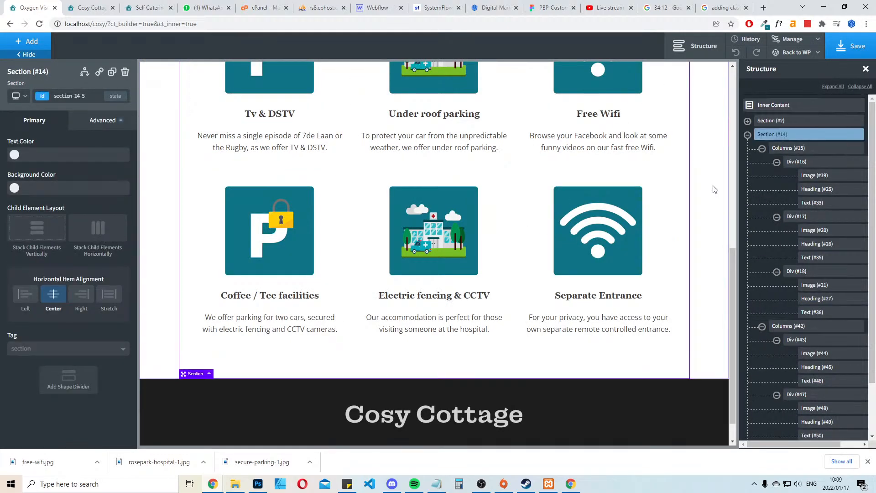
pyautogui.scroll(5, 612, 231)
pyautogui.scroll(-2, 613, 226)
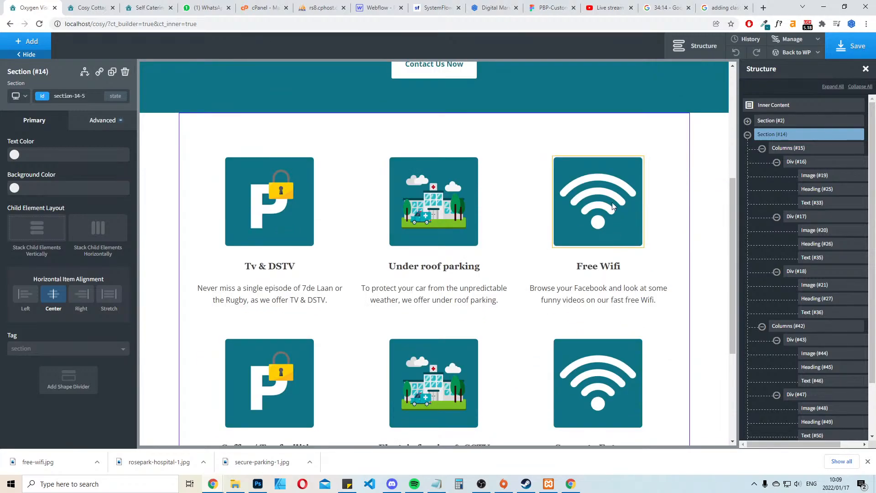
pyautogui.scroll(-2, 556, 249)
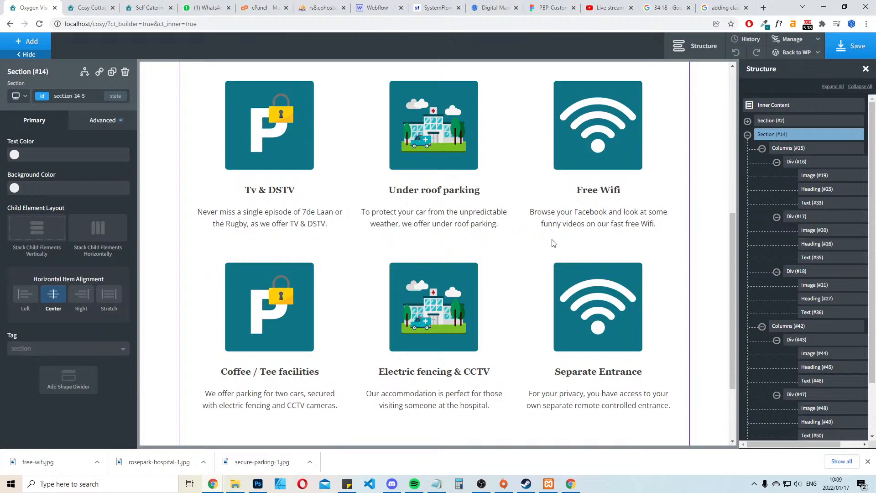
# Correct the spelling of "Tee" in the coffee facility's heading so it reads "Coffee / Tea facilities"
pyautogui.scroll(-2, 553, 243)
pyautogui.click(305, 319)
pyautogui.click(305, 319)
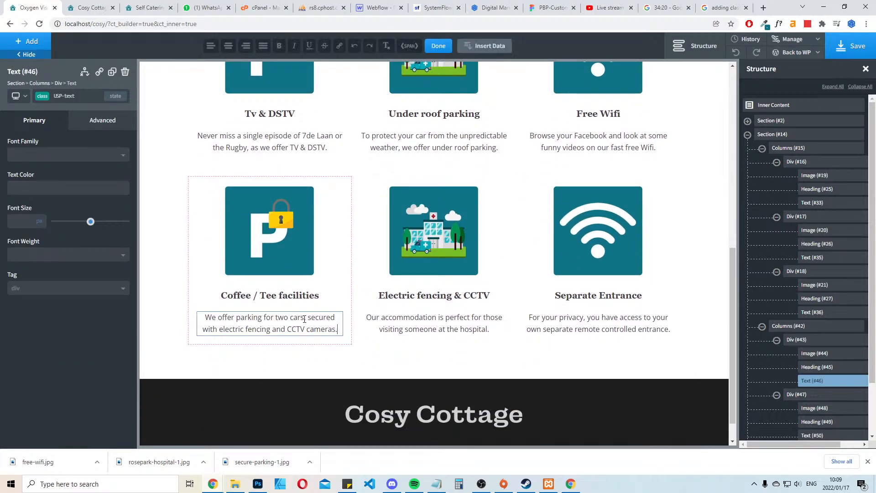
pyautogui.click(273, 295)
pyautogui.click(273, 295)
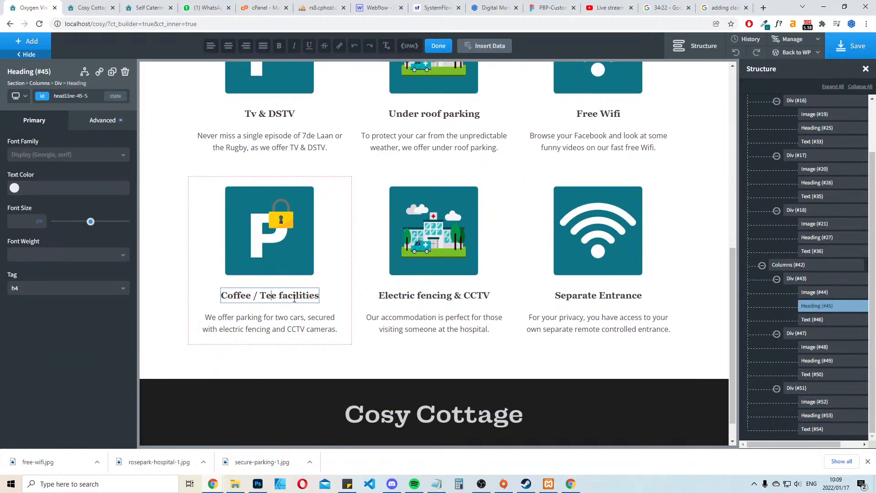
pyautogui.press('Delete')
pyautogui.write('a')
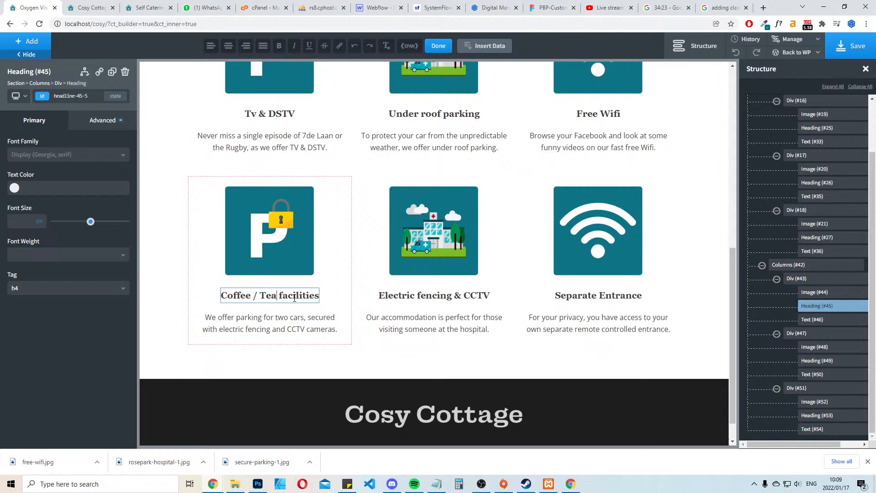
# Replace the Coffee / Tea facilities description with "Start your morning the right"
pyautogui.doubleClick(311, 324)
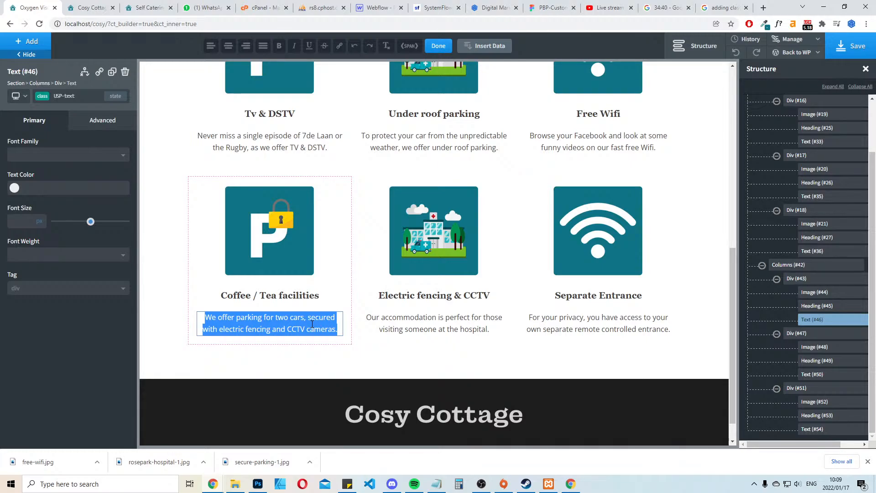
pyautogui.write('Start the mo')
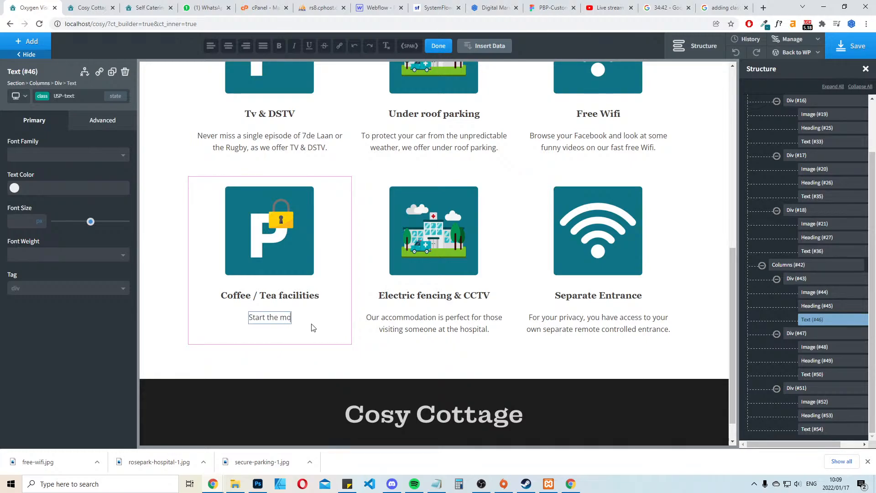
pyautogui.write('rning right')
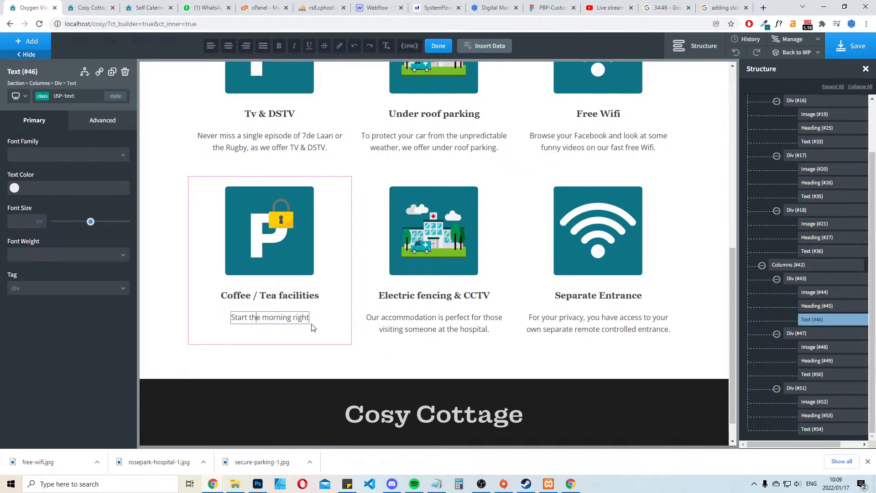
pyautogui.press('BackSpace')
pyautogui.press('BackSpace')
pyautogui.press('BackSpace')
pyautogui.press('BackSpace')
pyautogui.write('your m')
pyautogui.press('BackSpace')
pyautogui.press('Right')
pyautogui.press('Right')
pyautogui.write('the right')
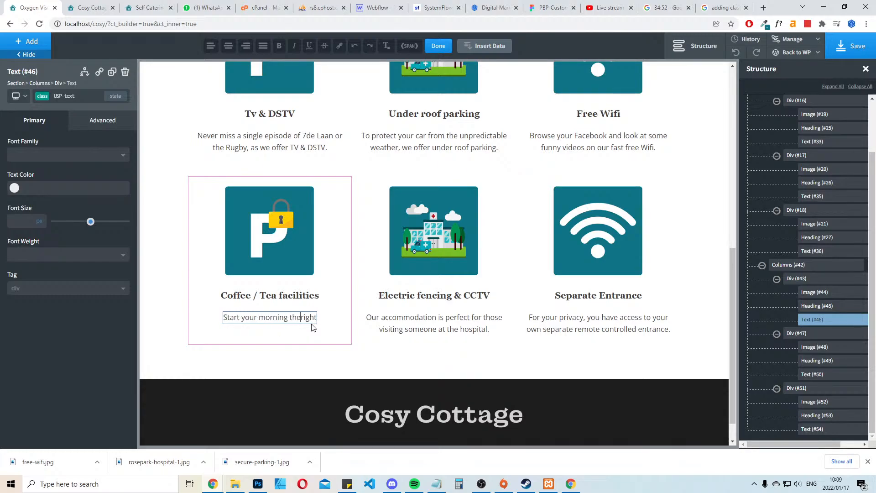
pyautogui.write(' way. WIt')
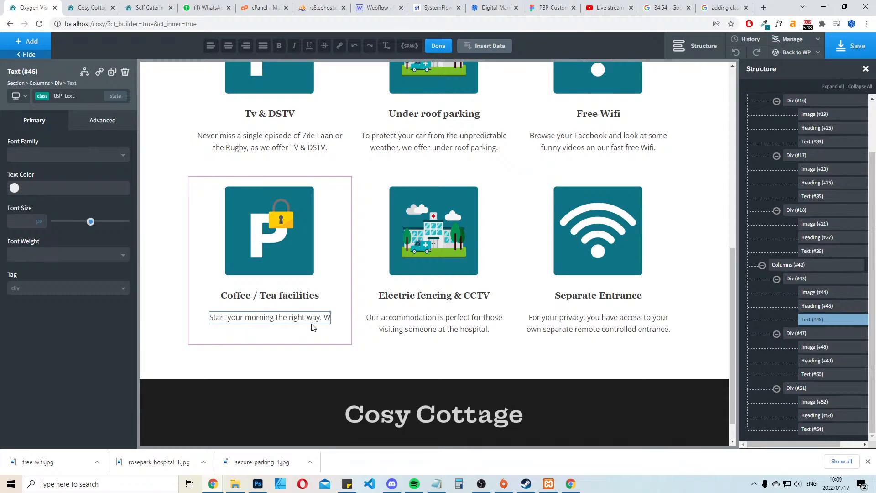
# Complete the Coffee / Tea facilities description with "way. With a hot cup of coffee or tea in your room."
pyautogui.press('BackSpace')
pyautogui.press('BackSpace')
pyautogui.write('t')
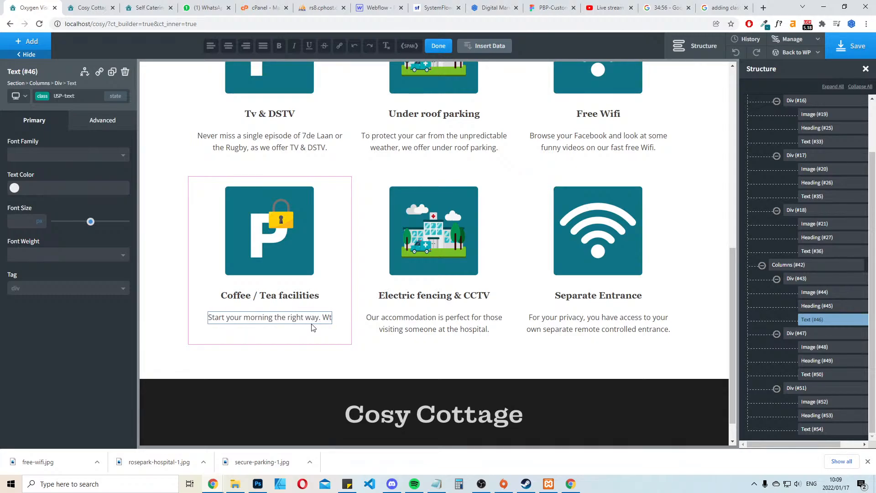
pyautogui.press('BackSpace')
pyautogui.write('ith a')
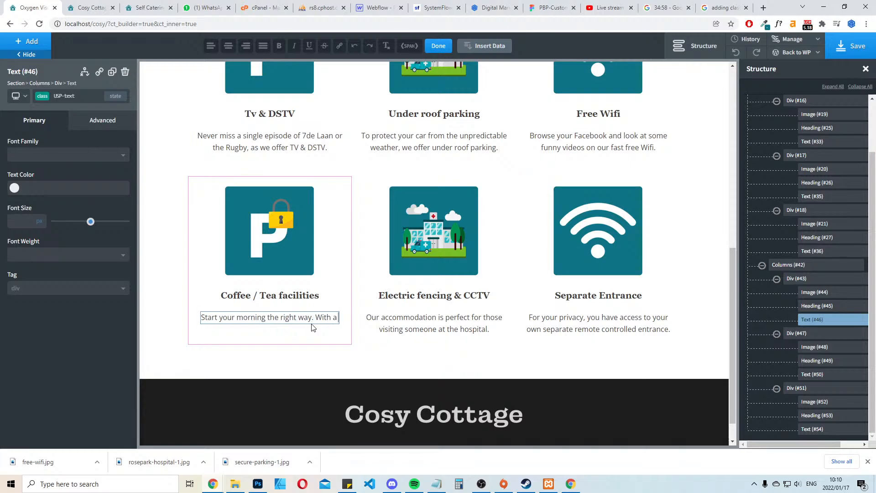
pyautogui.write(' hot cup')
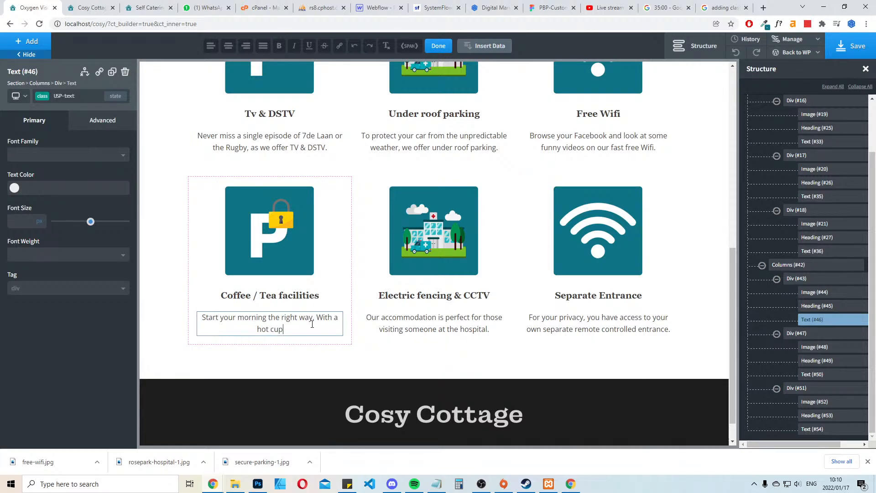
pyautogui.write(' of coffee or tea in your room.')
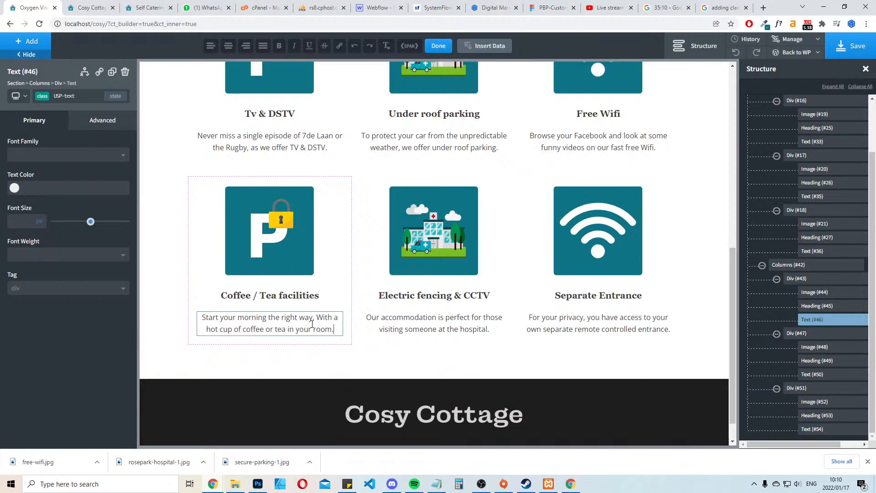
# Replace the Electric fencing & CCTV description with "Because we value your" and select the whole text for rewriting
pyautogui.doubleClick(463, 328)
pyautogui.hotkey('ctrl', 'a')
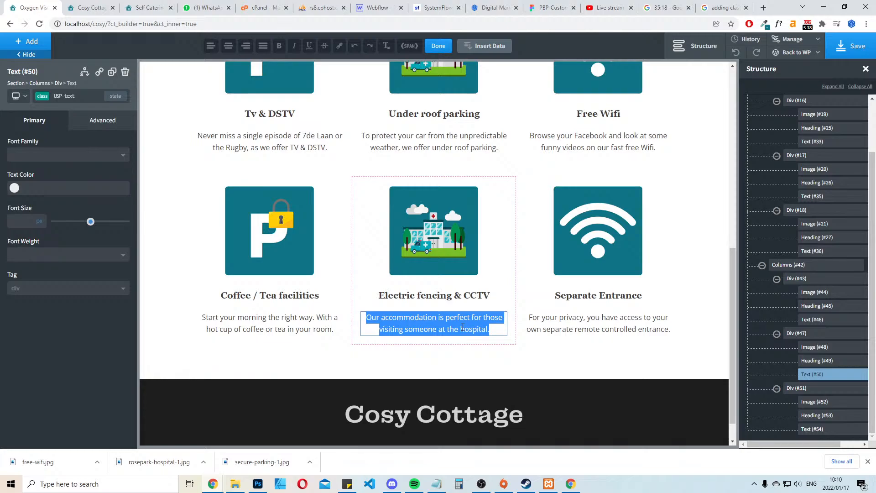
pyautogui.write('Because')
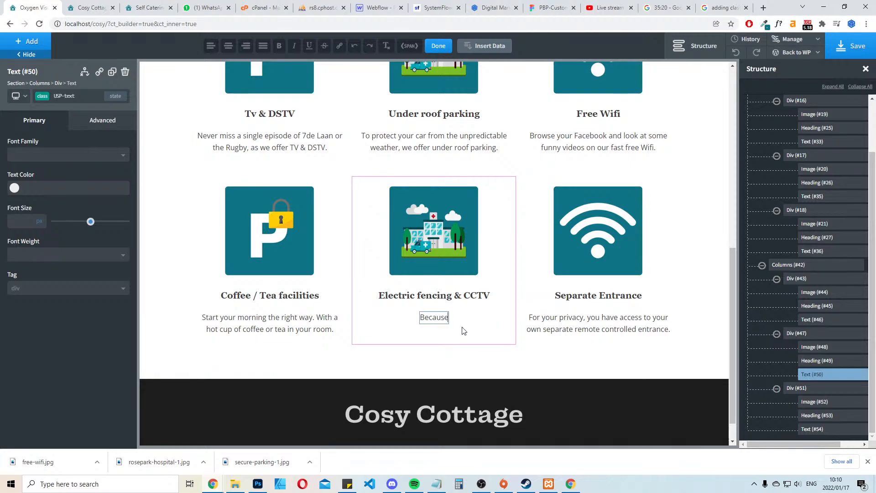
pyautogui.write(' we value your')
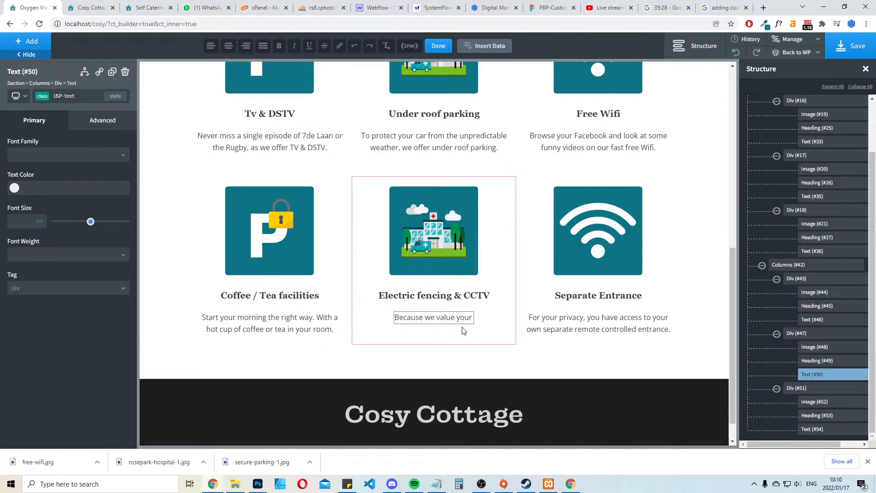
pyautogui.hotkey('ctrl', 'a')
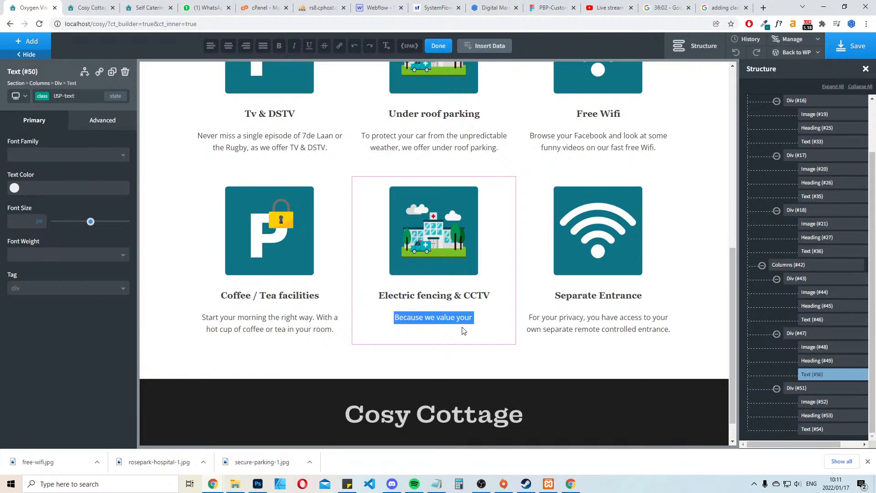
# Rewrite the Electric fencing & CCTV description as "Enjoy peace of mind with our security"
pyautogui.write('E')
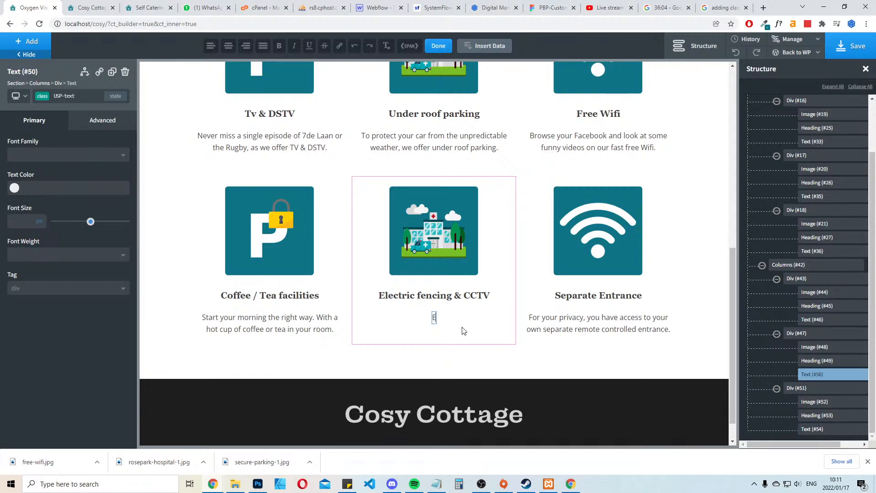
pyautogui.write('njoy peace of mind wiht')
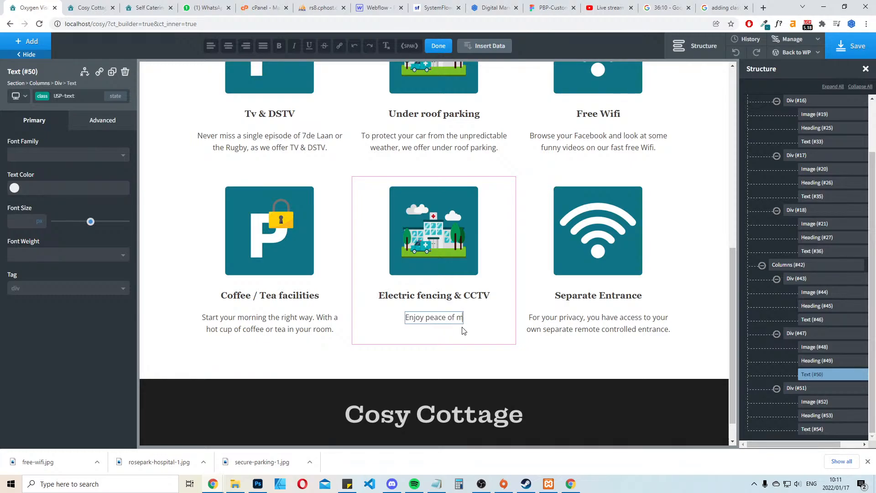
pyautogui.press('BackSpace')
pyautogui.press('BackSpace')
pyautogui.write('th')
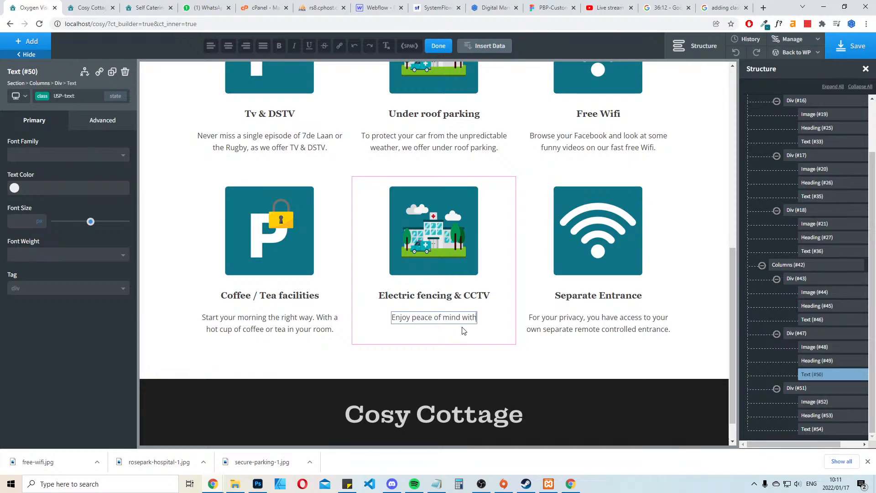
pyautogui.write(' our secru')
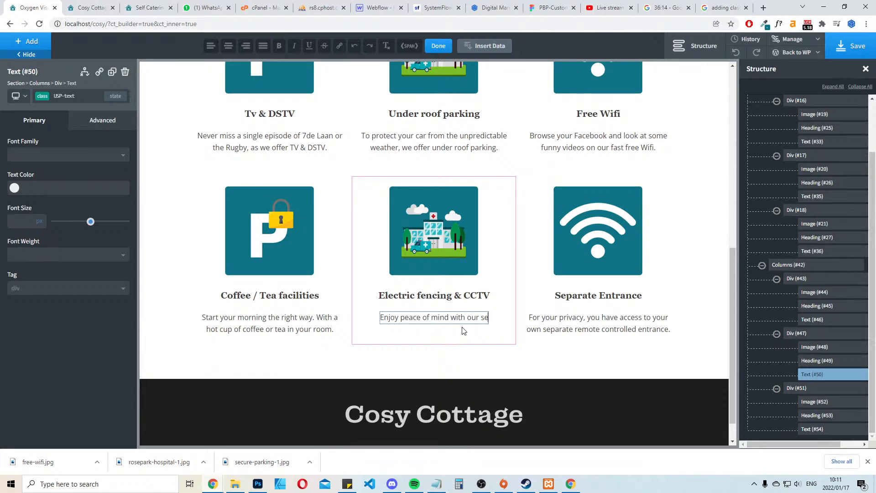
pyautogui.press('BackSpace')
pyautogui.press('BackSpace')
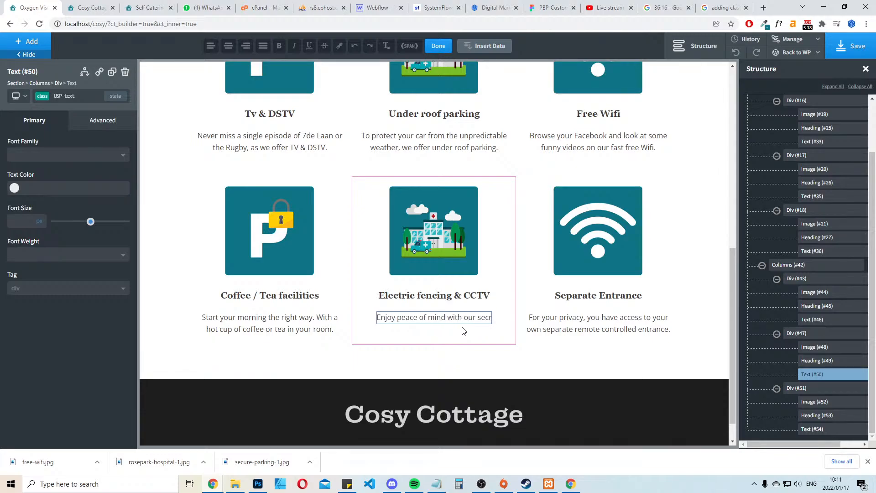
pyautogui.write('urity')
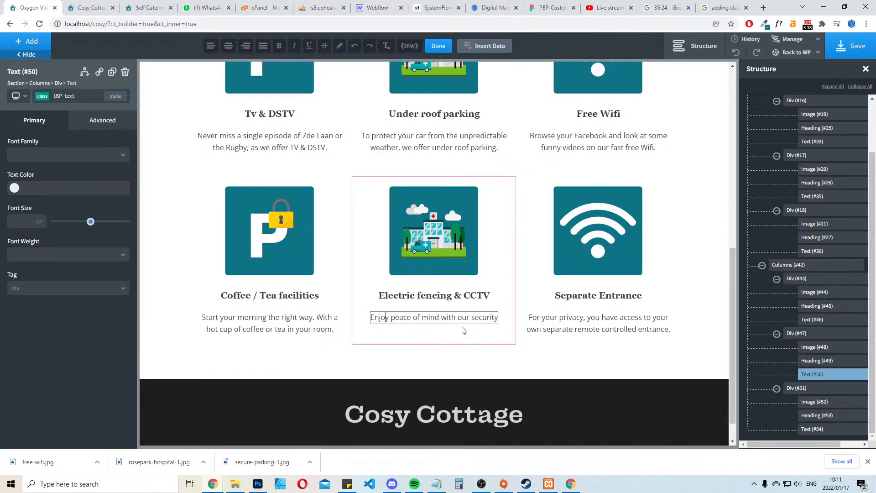
# Reword the start of the Electric fencing & CCTV description to "Enjoy a peaceful stay, with our top notch"
pyautogui.write('a peace')
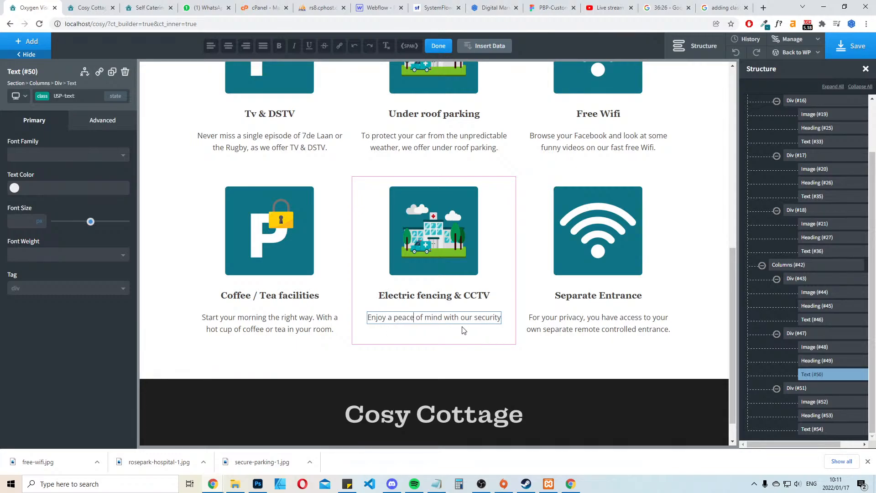
pyautogui.write('ful stay, ')
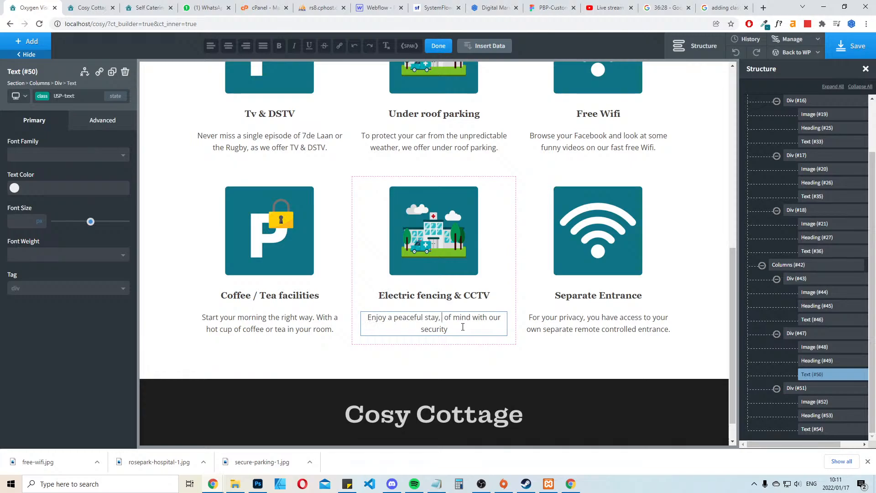
pyautogui.write('with ')
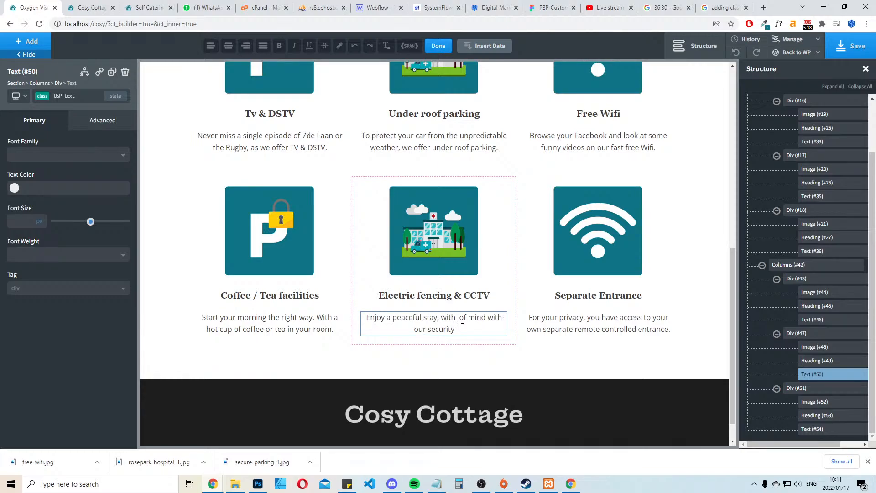
pyautogui.write('our top not')
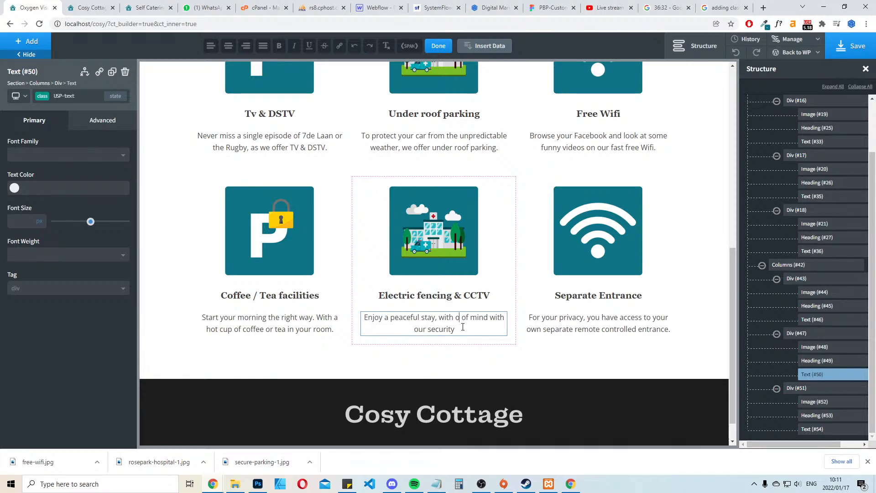
pyautogui.write('ch')
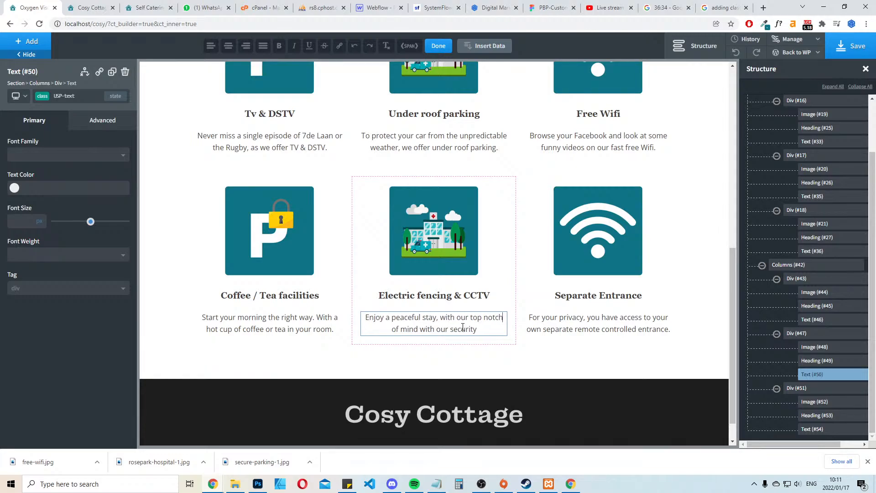
# Remove the leftover words "of mind with our security" from the end of the Electric fencing & CCTV description
pyautogui.press('Delete')
pyautogui.press('Delete')
pyautogui.press('Delete')
pyautogui.press('Delete')
pyautogui.press('Delete')
pyautogui.press('Delete')
pyautogui.press('Delete')
pyautogui.press('Delete')
pyautogui.press('Delete')
pyautogui.press('Delete')
pyautogui.press('Delete')
pyautogui.press('Delete')
pyautogui.press('Delete')
pyautogui.press('Delete')
pyautogui.press('Delete')
pyautogui.press('Delete')
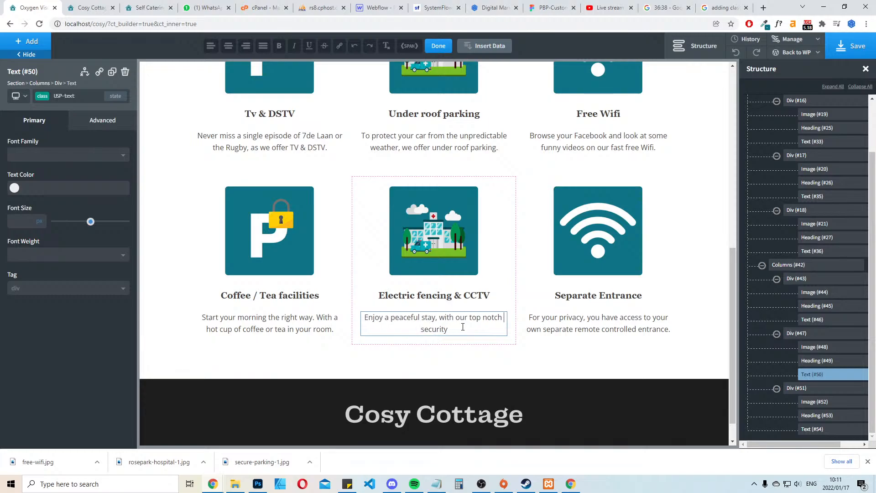
pyautogui.press('Delete')
pyautogui.press('Delete')
pyautogui.press('Delete')
pyautogui.press('Delete')
pyautogui.press('Delete')
pyautogui.press('Delete')
pyautogui.press('Delete')
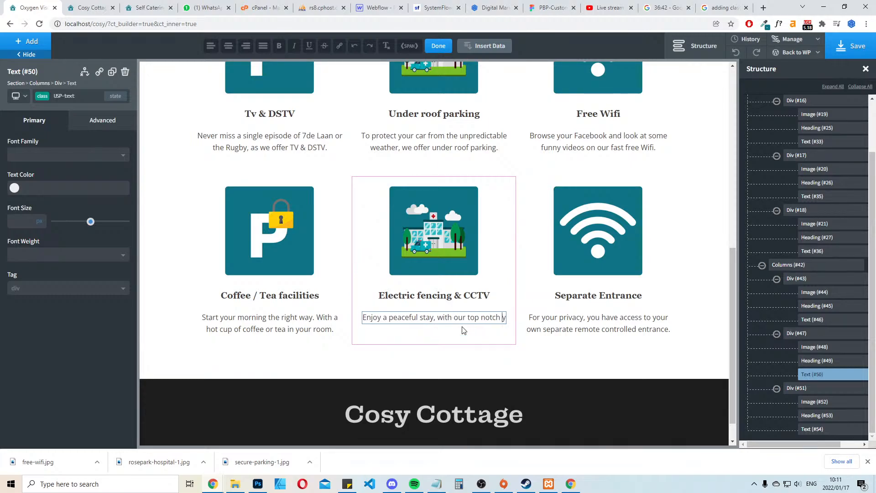
pyautogui.press('Delete')
pyautogui.press('Delete')
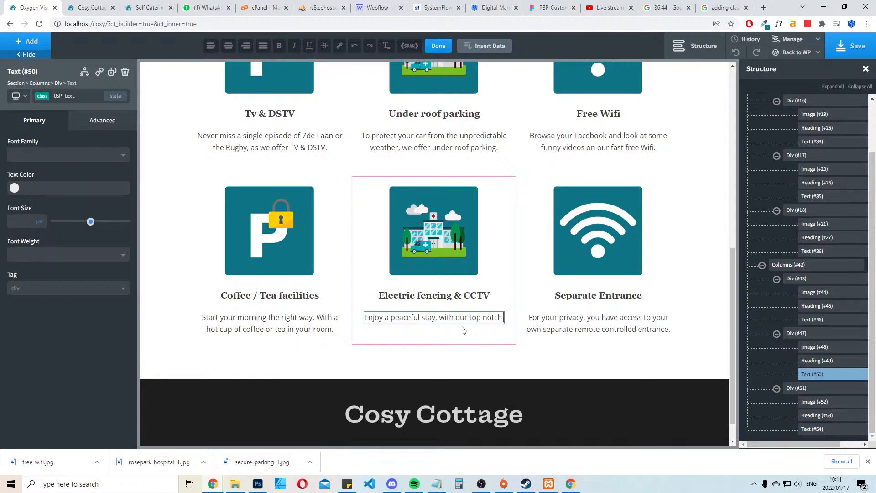
# Append "electric fencing" to the Electric fencing & CCTV description
pyautogui.write('elect')
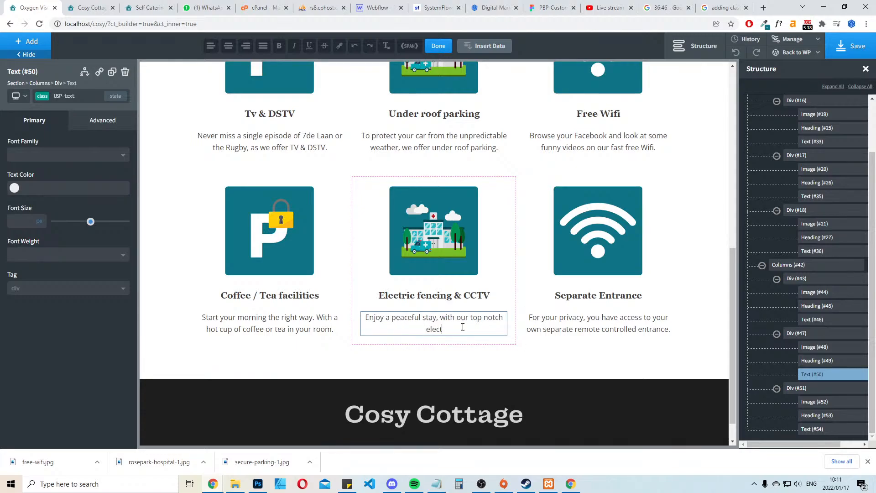
pyautogui.write('ric')
pyautogui.write(' fenci')
pyautogui.write('ng')
pyautogui.write('Rest assu')
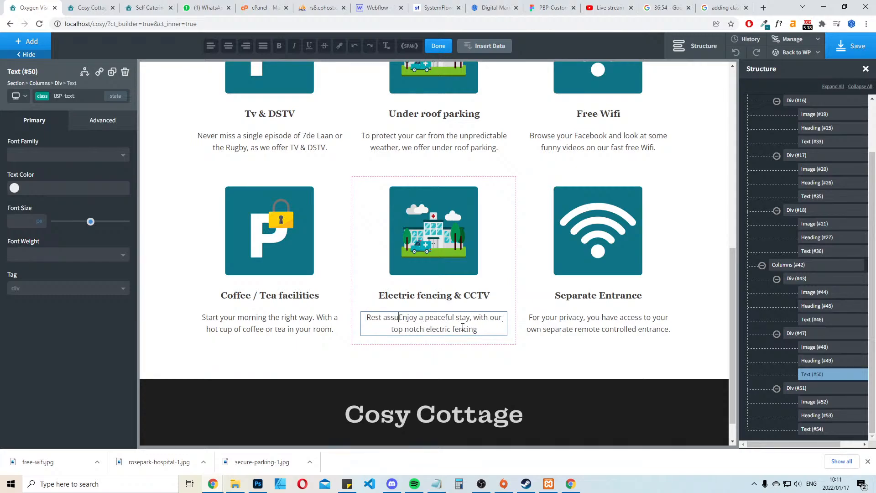
pyautogui.write('red and')
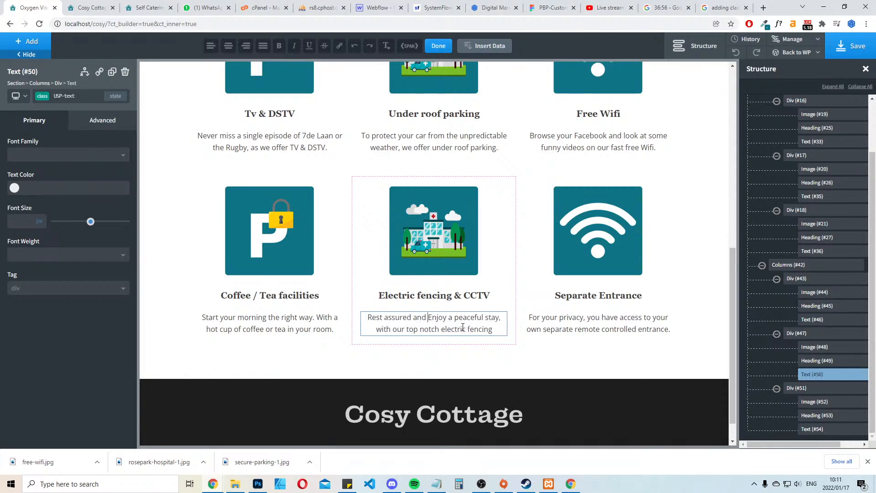
# Insert "Rest assured and" at the start of the Electric fencing & CCTV description and make "enjoy" lowercase
pyautogui.press('Delete')
pyautogui.write('e')
# Replace the description's ending after "with our top" with "security systems in place." and save the page
pyautogui.press('Left')
pyautogui.press('Left')
pyautogui.hotkey('shift', 'End')
pyautogui.press('Delete')
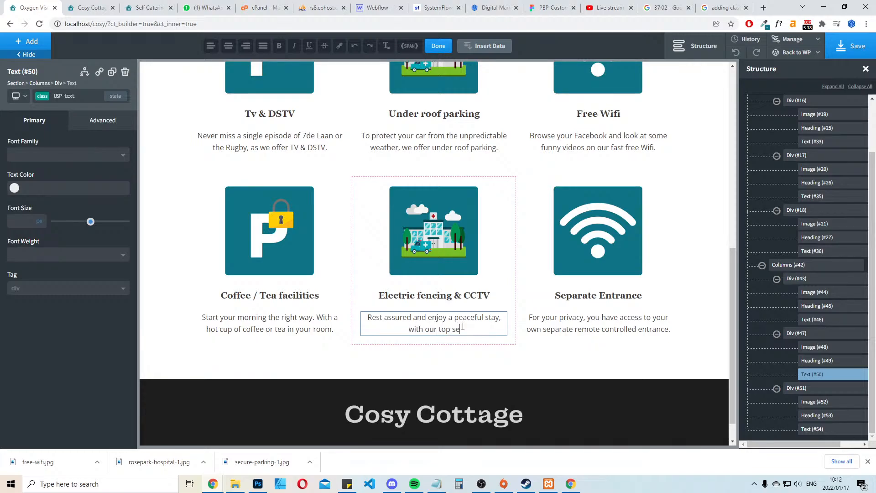
pyautogui.write('security syst')
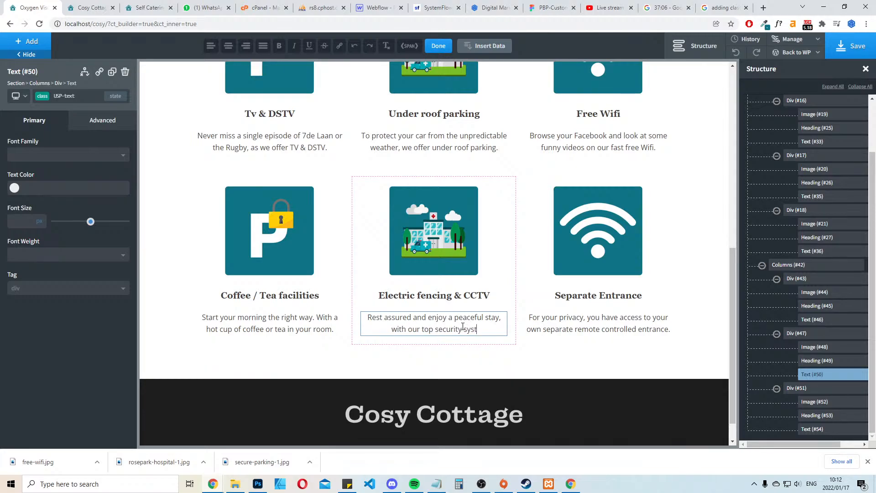
pyautogui.write('ems in place.')
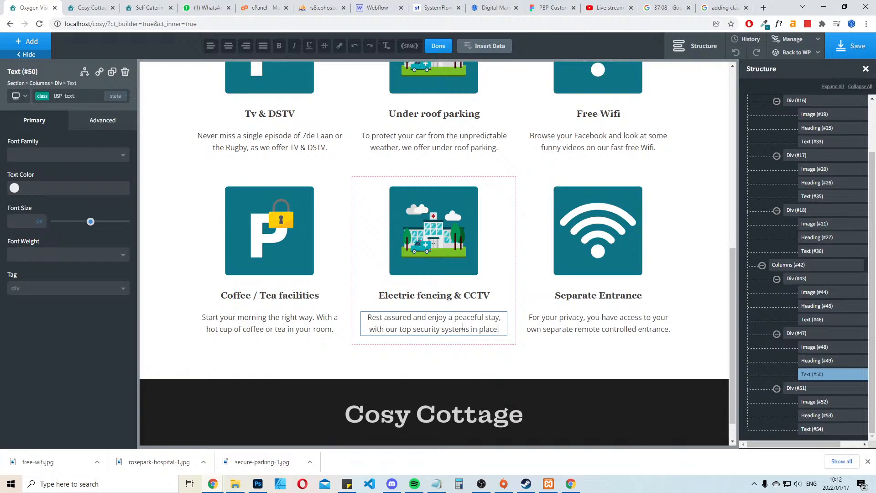
pyautogui.click(857, 52)
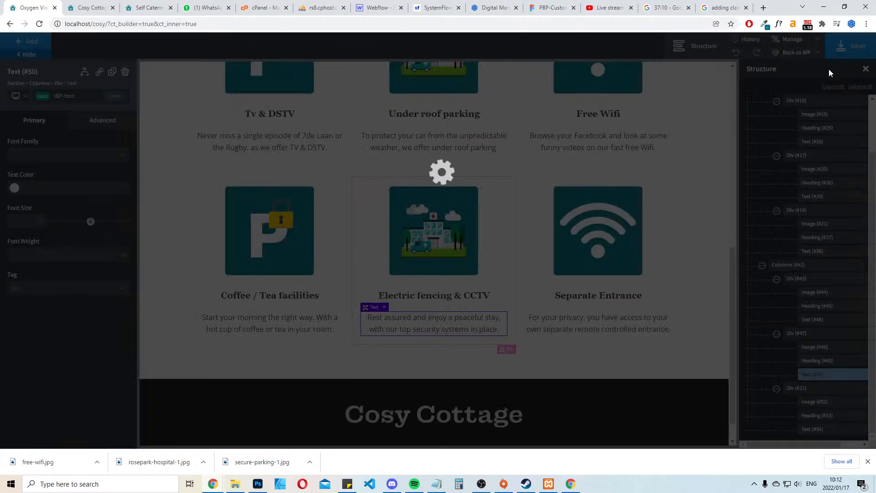
# Review the six facilities in the builder and check the updated Home page on the local site
pyautogui.scroll(3, 490, 224)
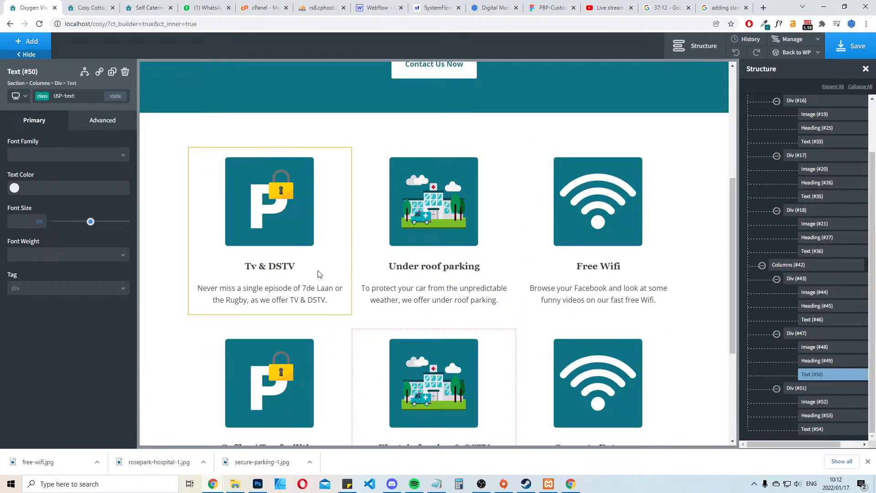
pyautogui.scroll(-3, 688, 180)
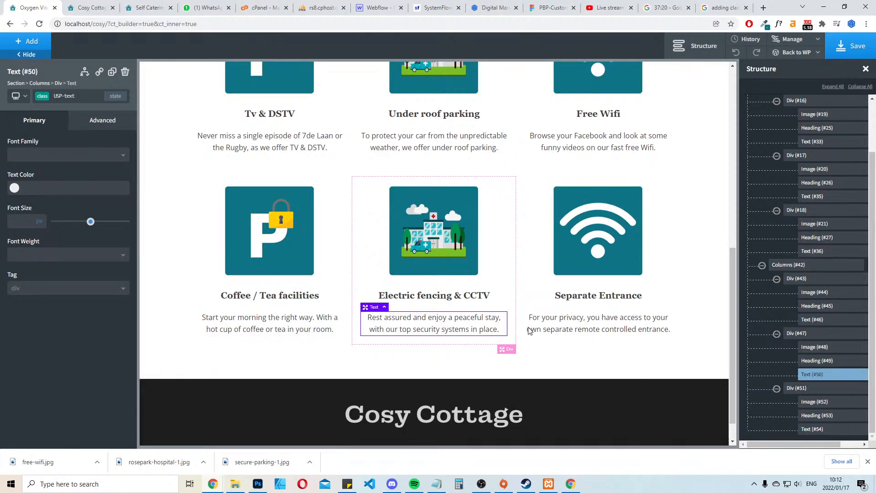
pyautogui.scroll(-1, 699, 355)
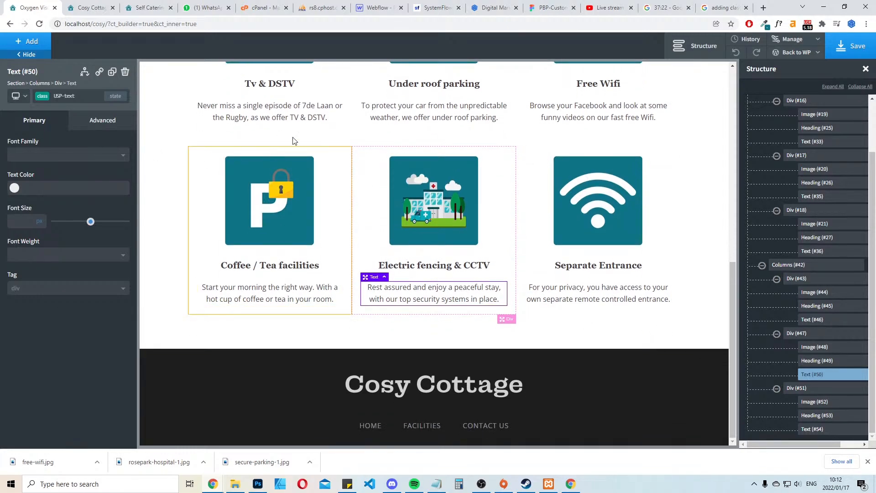
pyautogui.click(153, 8)
pyautogui.click(194, 12)
pyautogui.click(92, 8)
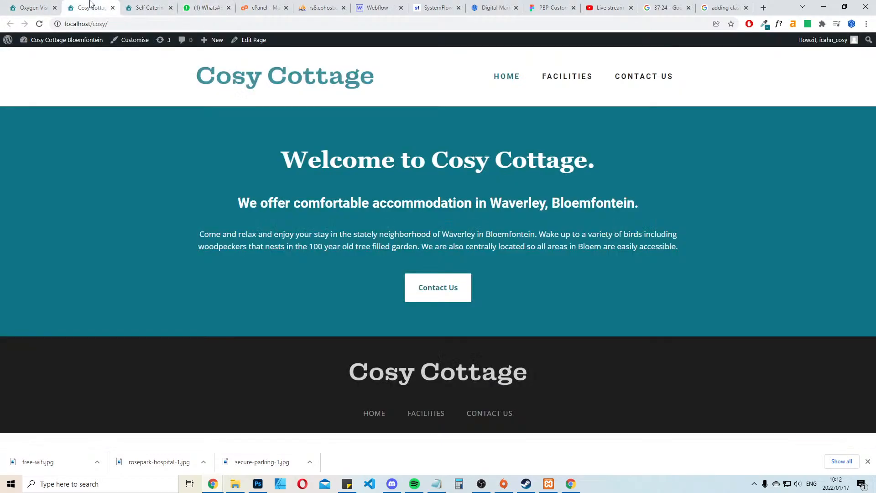
pyautogui.click(154, 3)
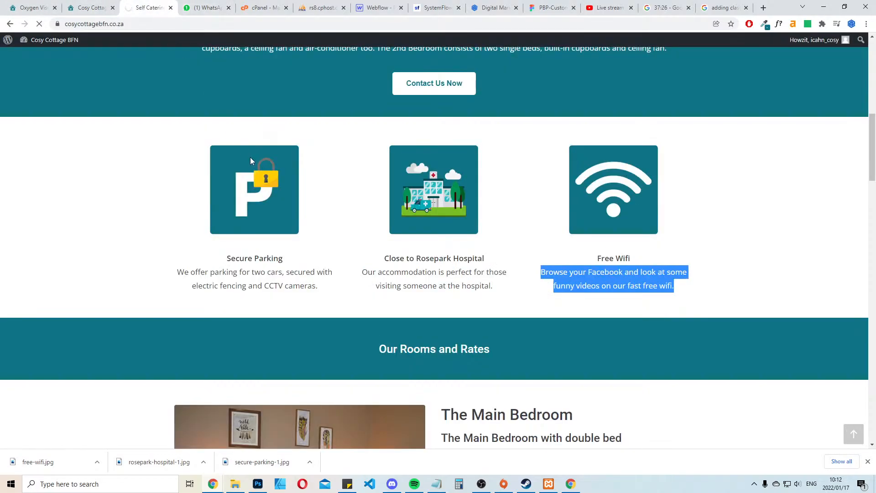
pyautogui.click(93, 8)
pyautogui.scroll(-9, 502, 274)
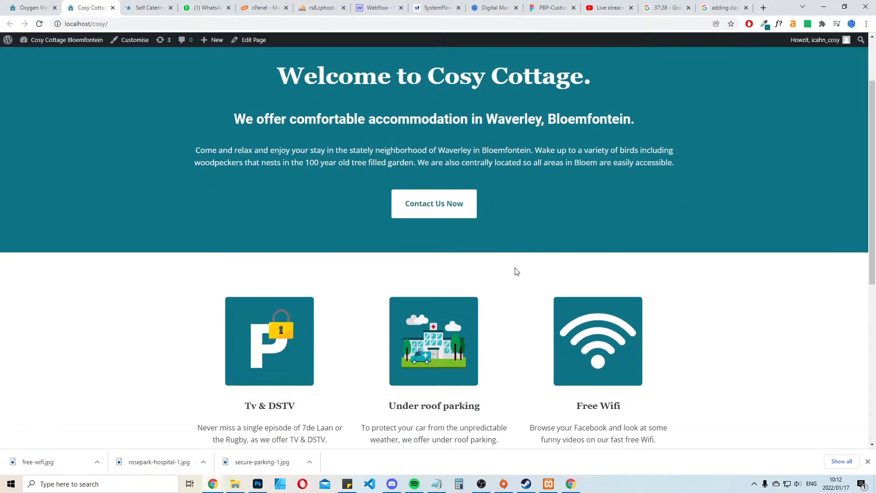
# Examine the live site's Our Rooms and Rates section and compare it with the local Home page
pyautogui.click(150, 4)
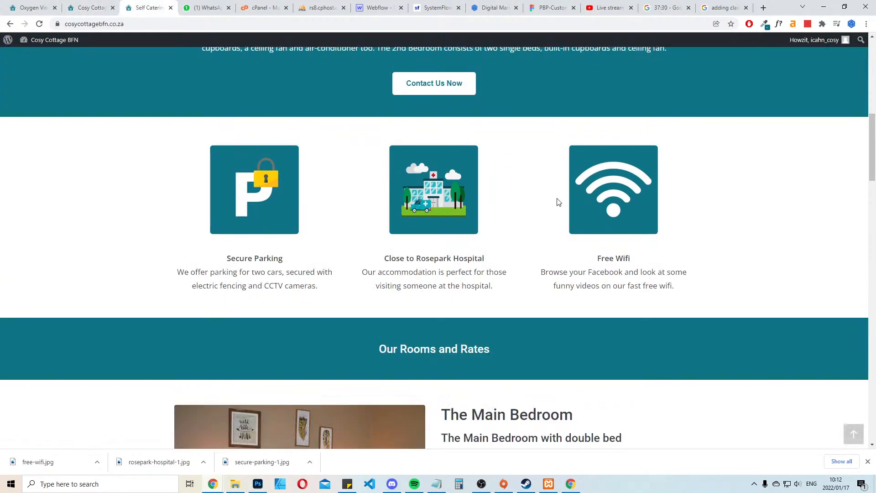
pyautogui.scroll(-7, 557, 202)
pyautogui.scroll(2, 563, 191)
pyautogui.scroll(-2, 563, 192)
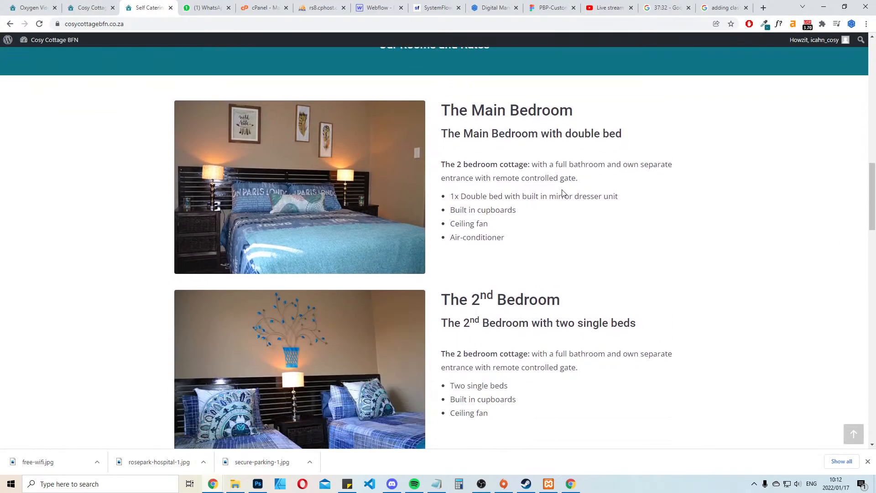
pyautogui.scroll(2, 564, 189)
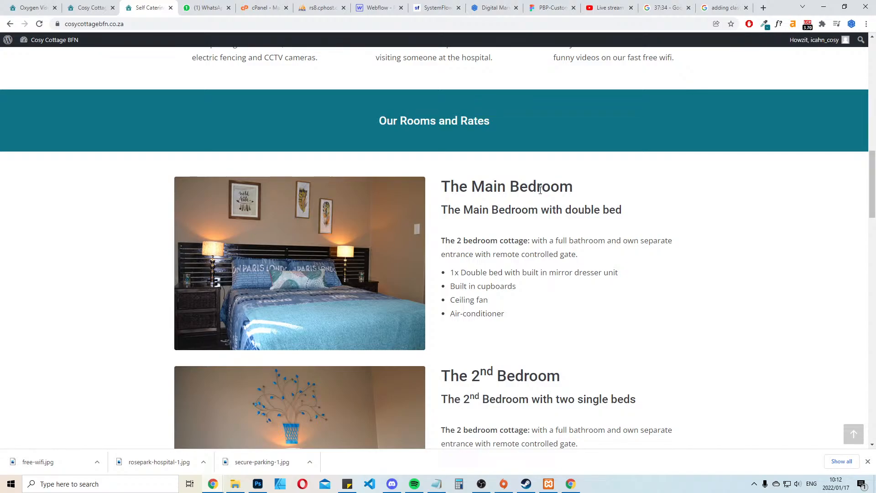
pyautogui.click(91, 8)
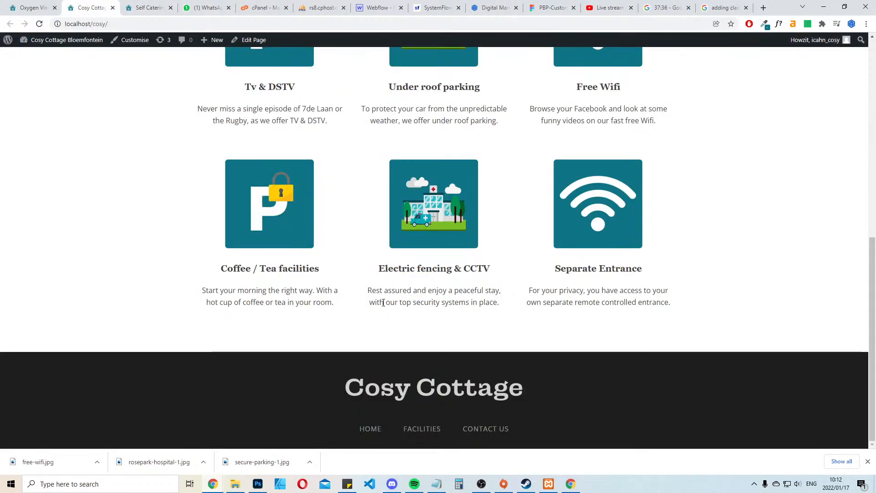
# Back in the Oxygen builder, add a new section below the facilities section with the global Turquoise background color
pyautogui.click(45, 3)
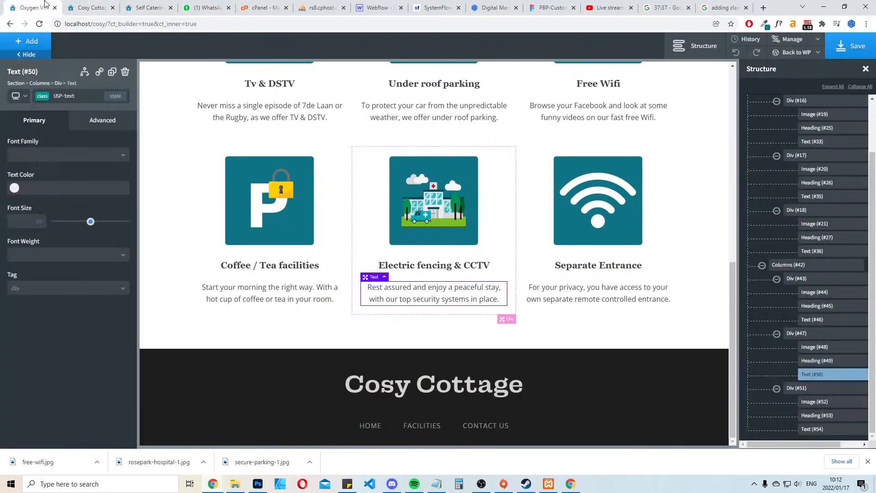
pyautogui.click(176, 329)
pyautogui.click(27, 41)
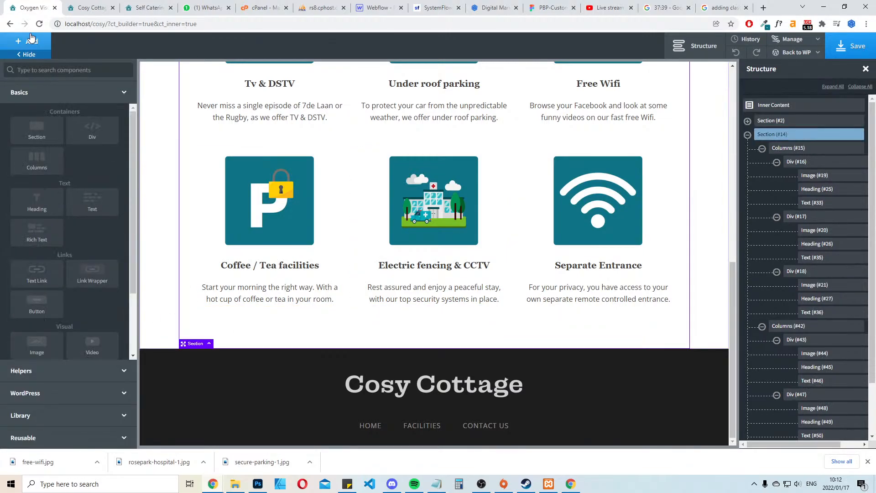
pyautogui.click(33, 130)
pyautogui.click(14, 188)
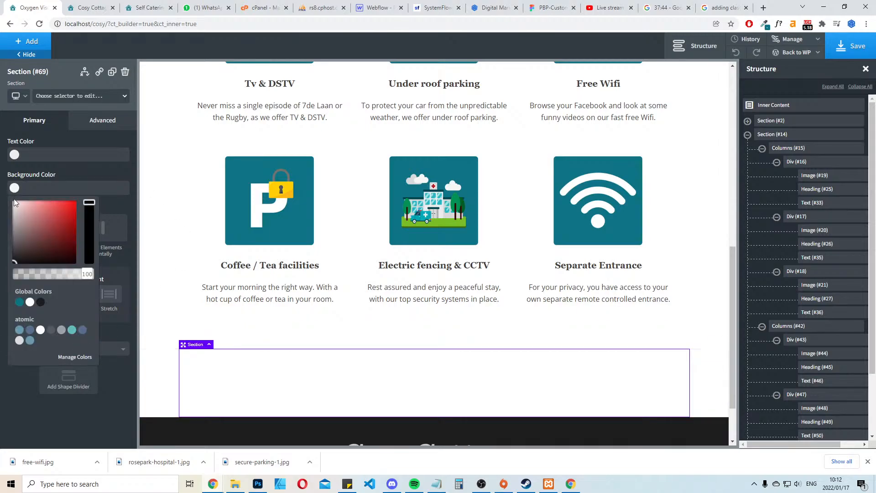
pyautogui.click(19, 301)
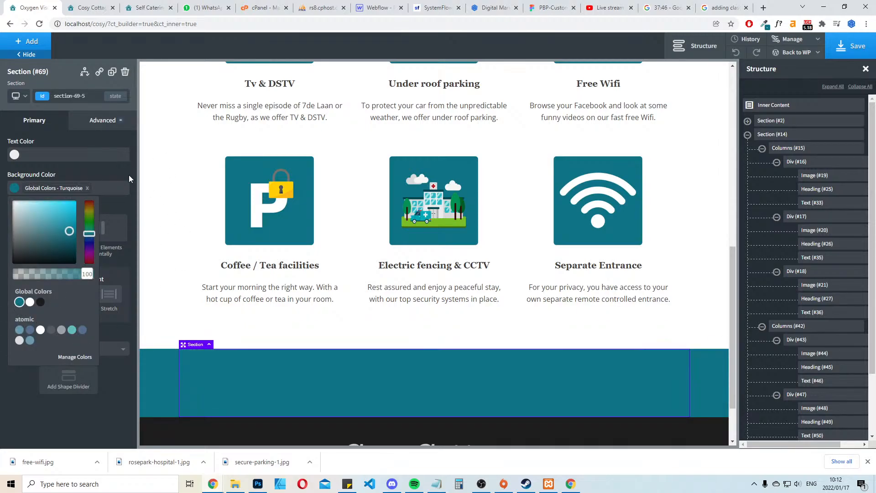
# Check the new turquoise section on the local Home page against the live site's Our Rooms and Rates banner
pyautogui.click(130, 177)
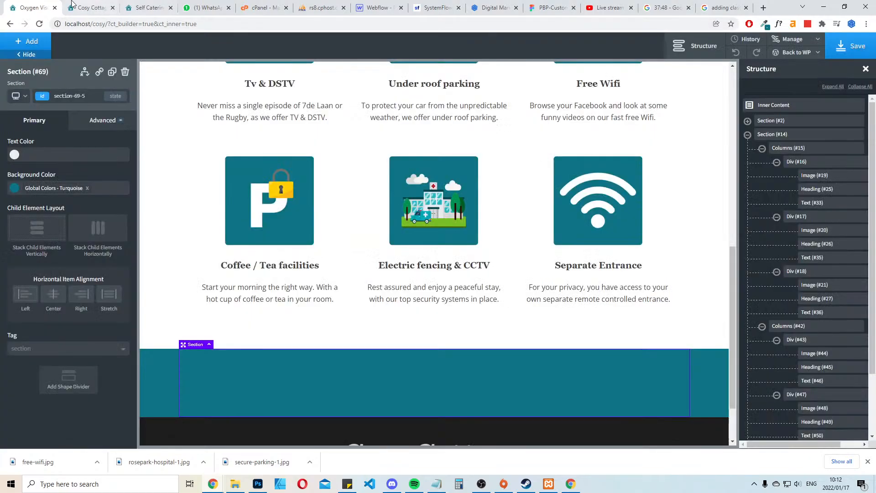
pyautogui.click(91, 7)
pyautogui.press('F5')
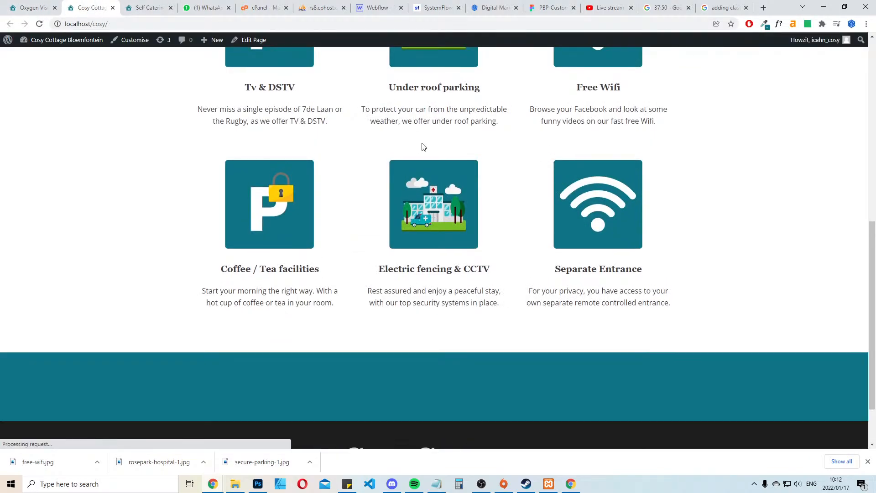
pyautogui.scroll(-2, 458, 206)
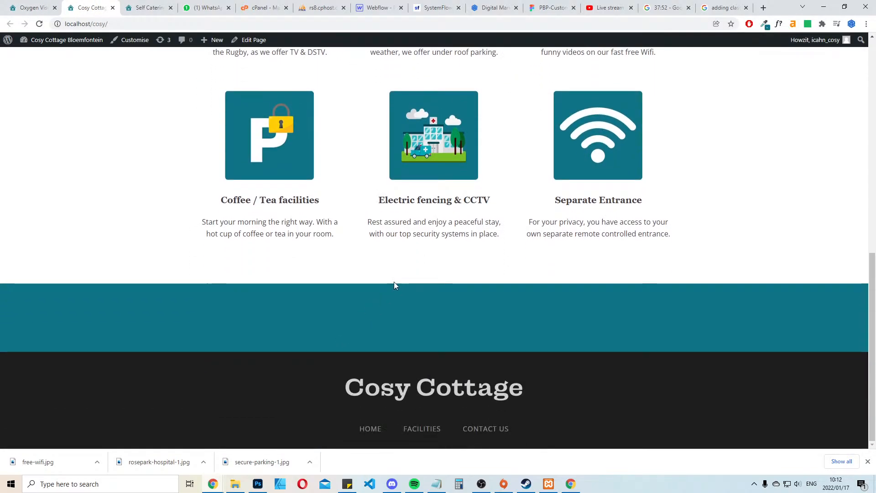
pyautogui.click(131, 3)
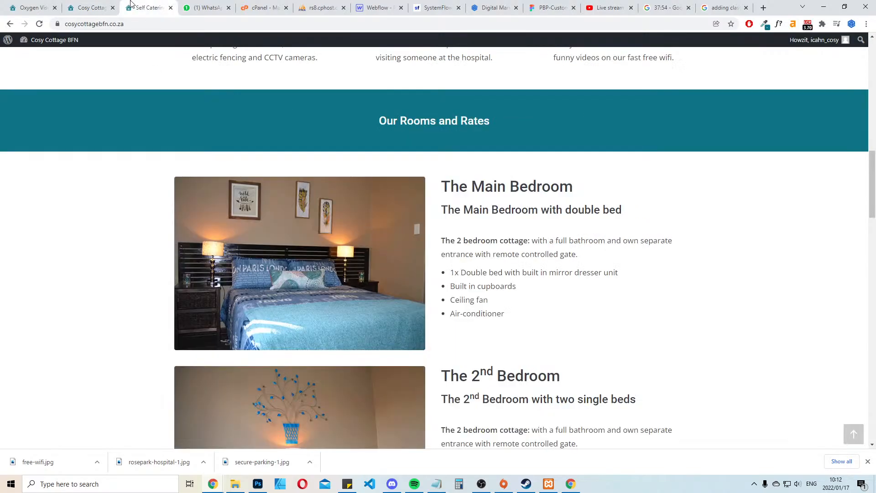
pyautogui.click(91, 7)
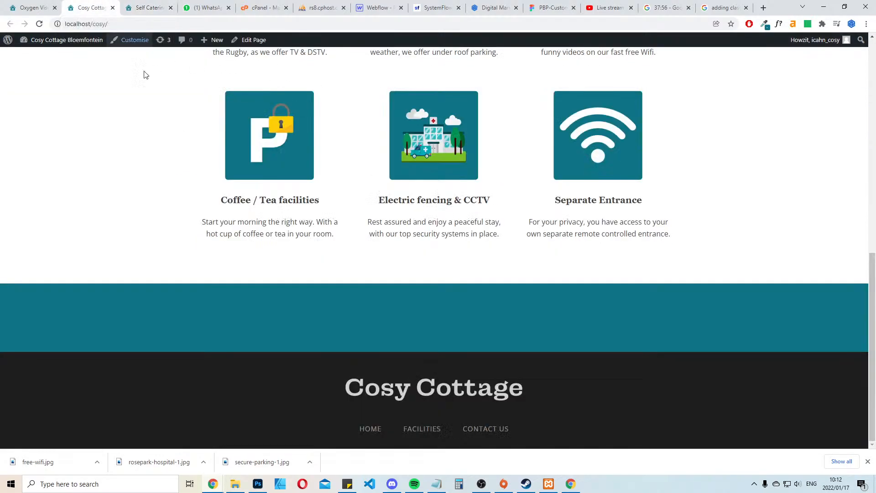
pyautogui.click(32, 8)
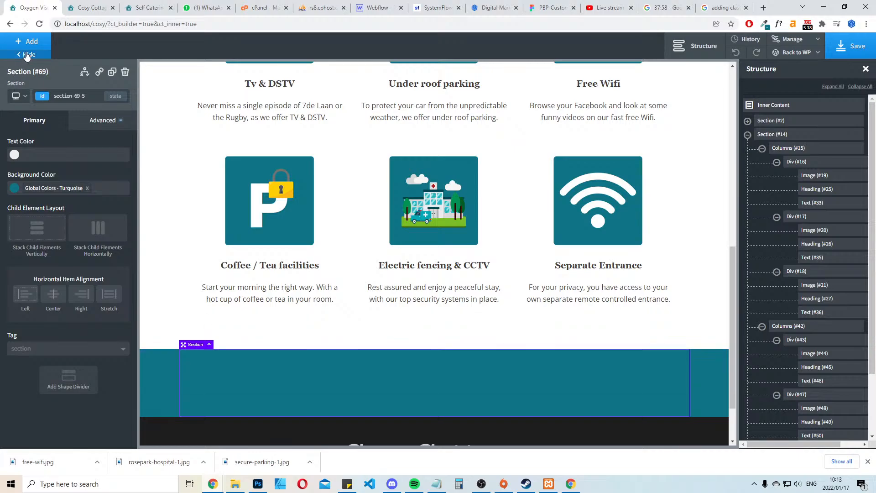
# In the turquoise section, add a centered heading reading "Our 2022 rates"
pyautogui.click(36, 42)
pyautogui.click(46, 211)
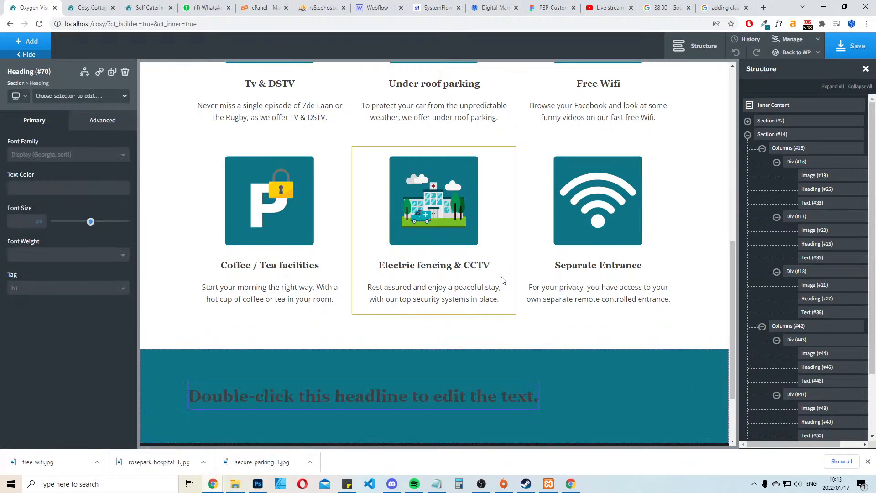
pyautogui.click(563, 387)
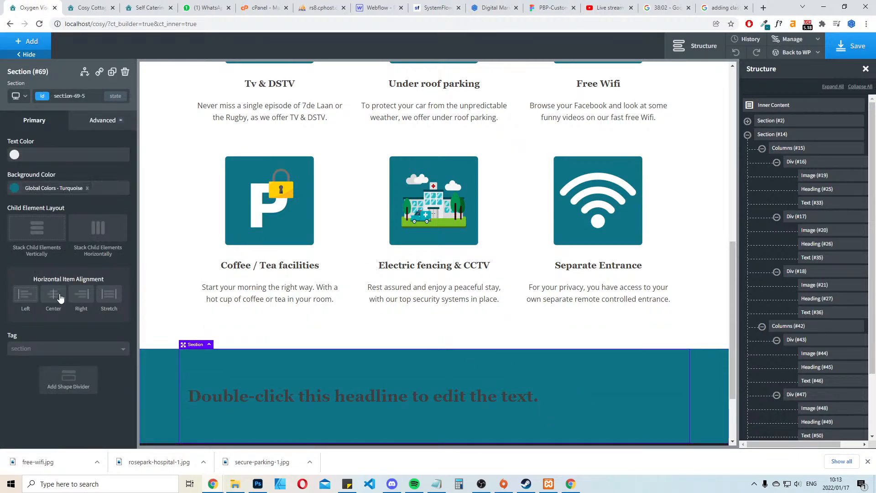
pyautogui.doubleClick(383, 395)
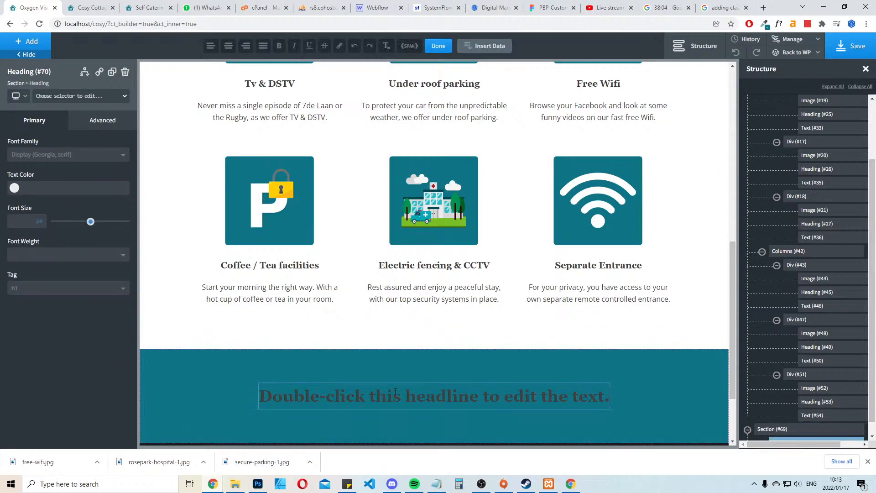
pyautogui.write('Our rates')
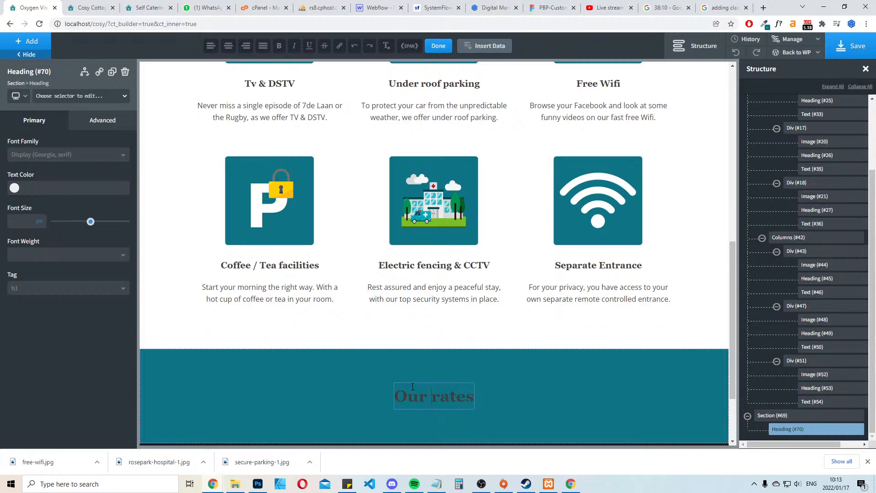
pyautogui.write('2022')
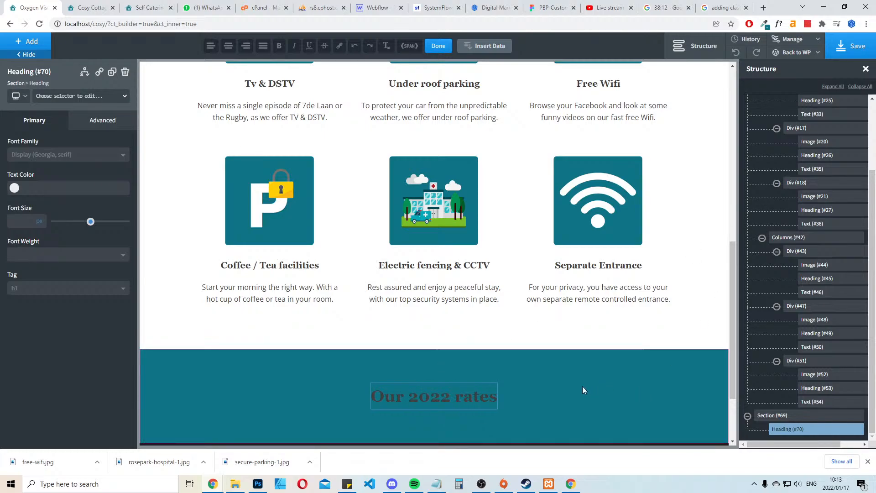
pyautogui.click(584, 390)
# Change the "Our 2022 rates" heading's tag to H3
pyautogui.click(416, 395)
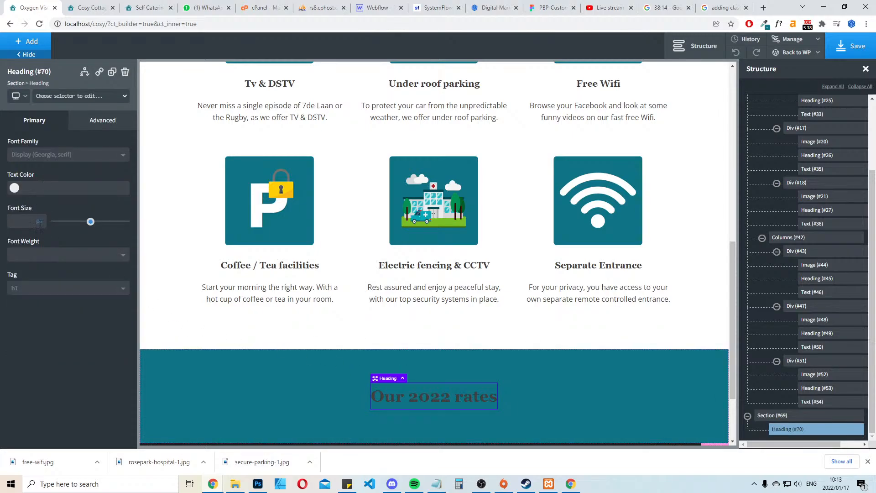
pyautogui.click(43, 289)
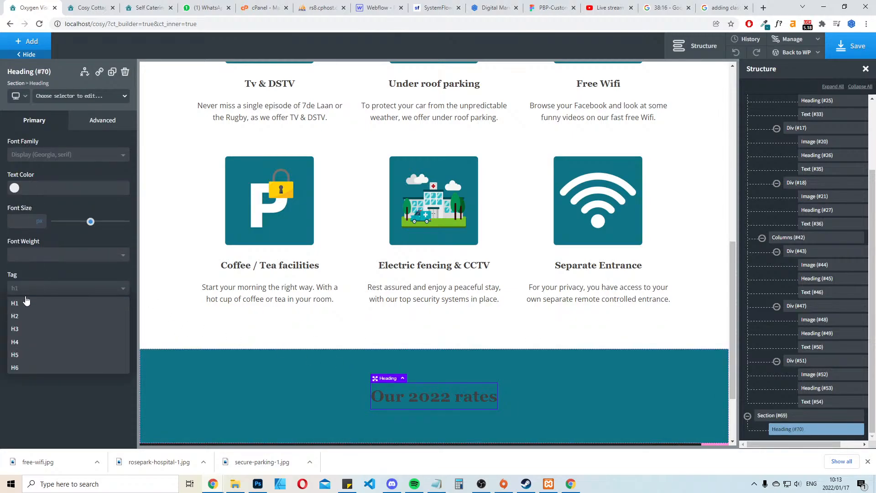
pyautogui.click(25, 329)
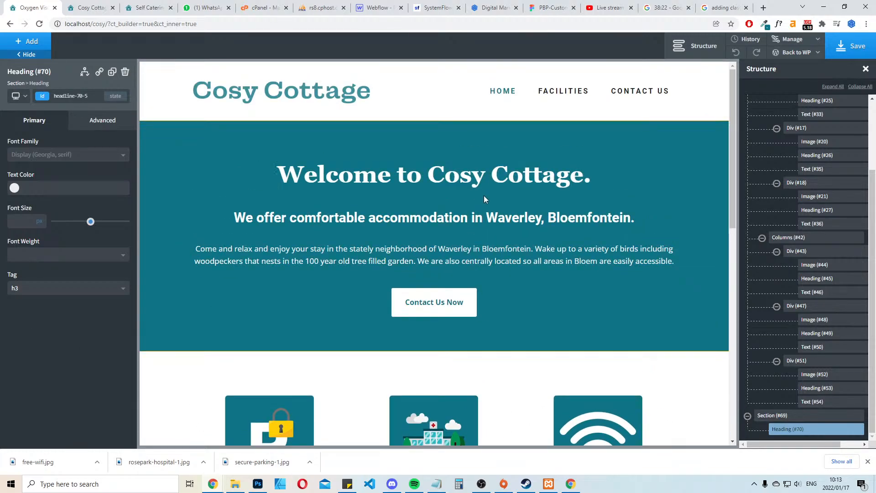
pyautogui.scroll(-5, 499, 359)
pyautogui.scroll(-5, 499, 359)
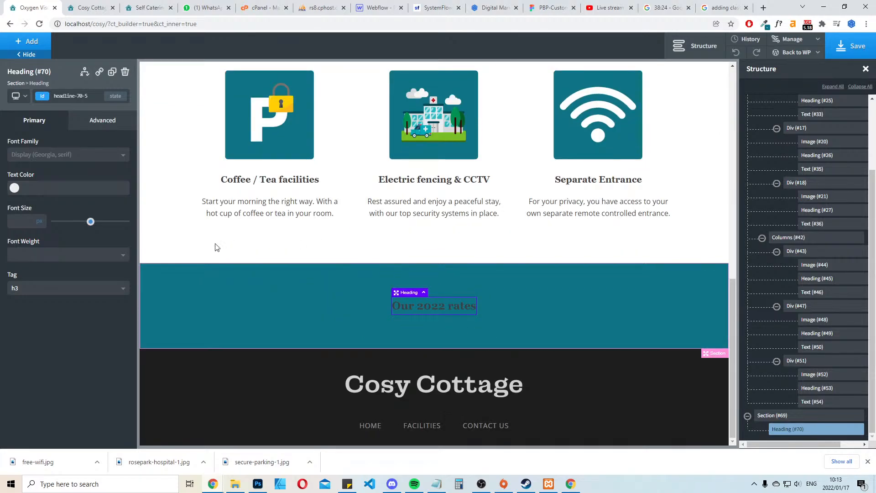
# Set the rates heading's font size to 32 px and its text color to global White, and save the page
pyautogui.moveTo(90, 222); pyautogui.dragTo(76, 222)
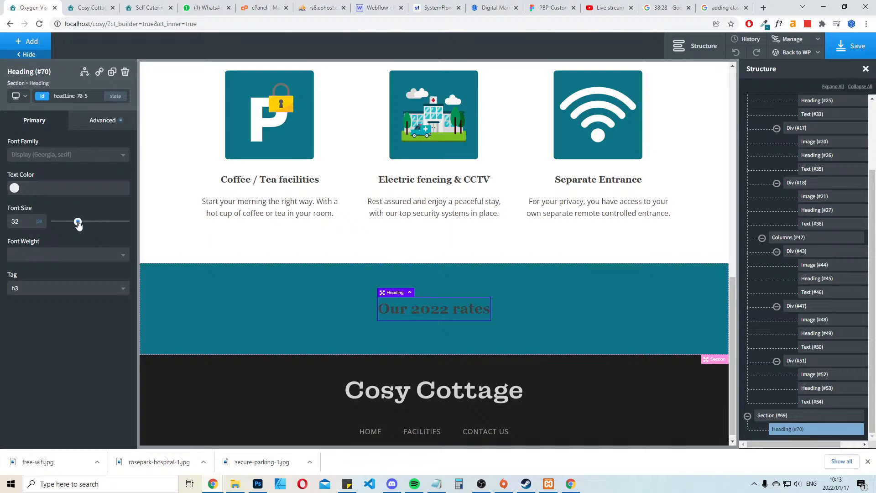
pyautogui.click(14, 188)
pyautogui.click(29, 301)
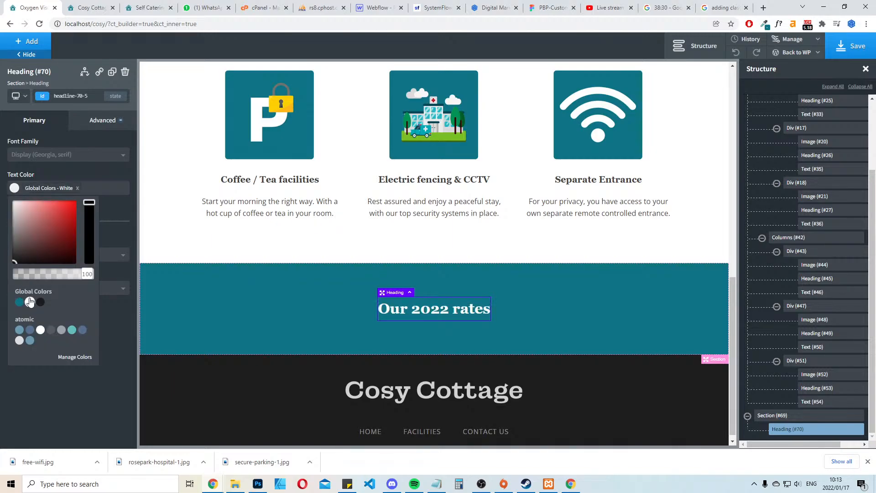
pyautogui.click(608, 286)
pyautogui.click(839, 46)
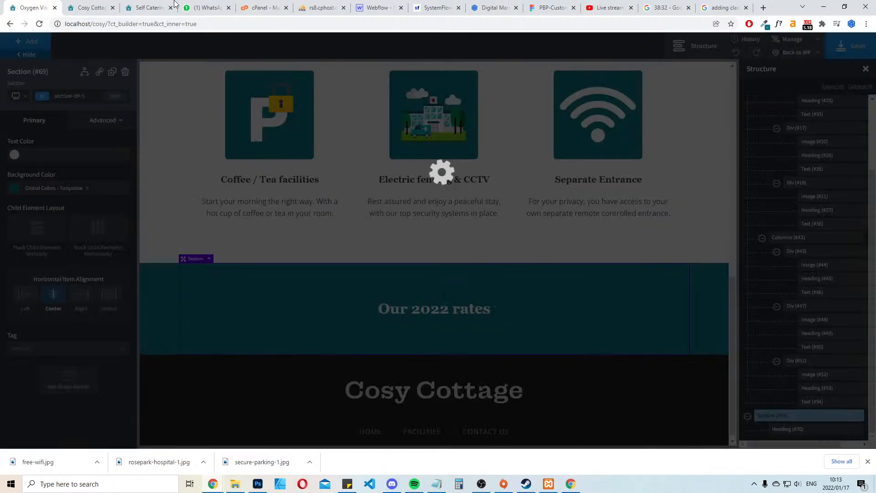
# Examine the layout of photos and room descriptions under Our Rooms and Rates on the live site
pyautogui.click(91, 8)
pyautogui.click(163, 4)
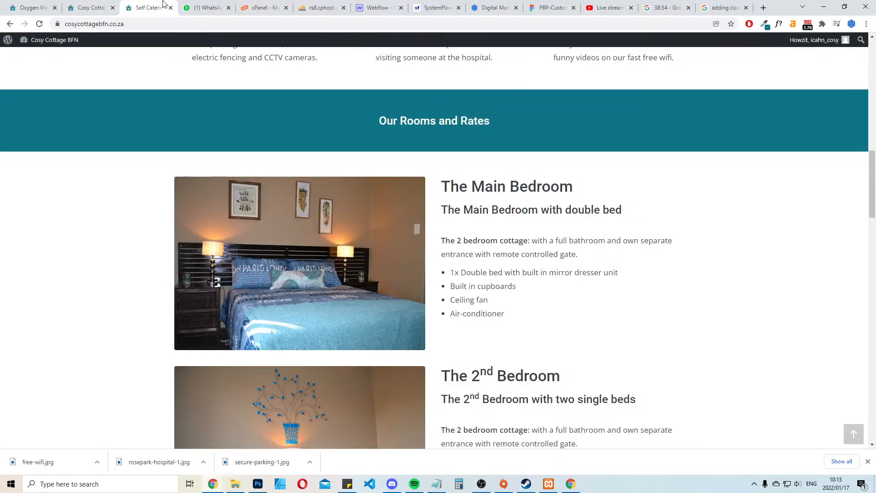
pyautogui.scroll(-2, 607, 210)
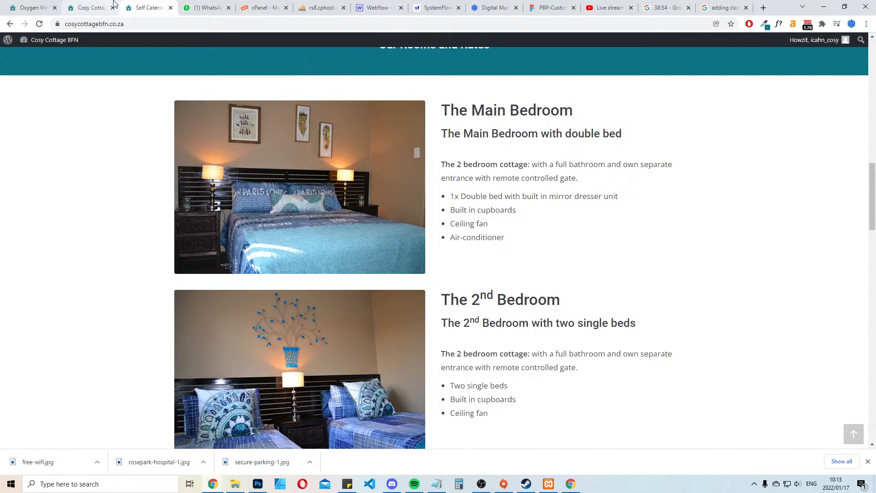
pyautogui.click(89, 7)
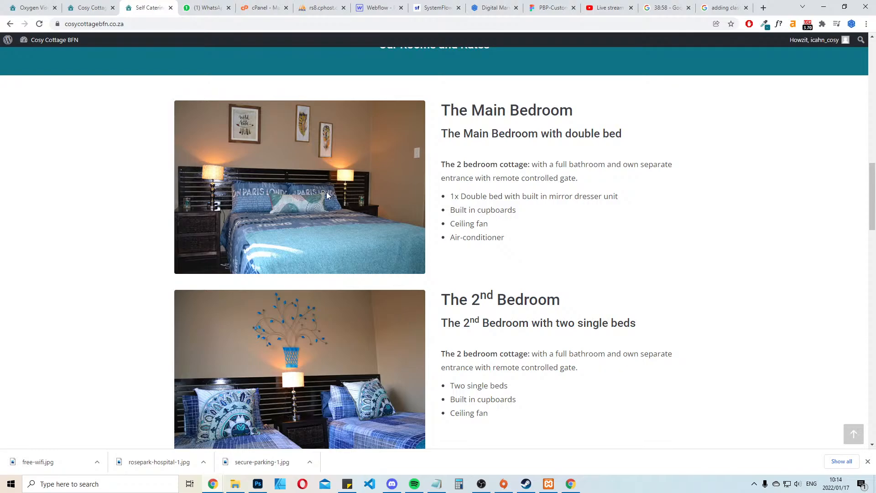
pyautogui.scroll(-6, 402, 173)
pyautogui.scroll(10, 385, 174)
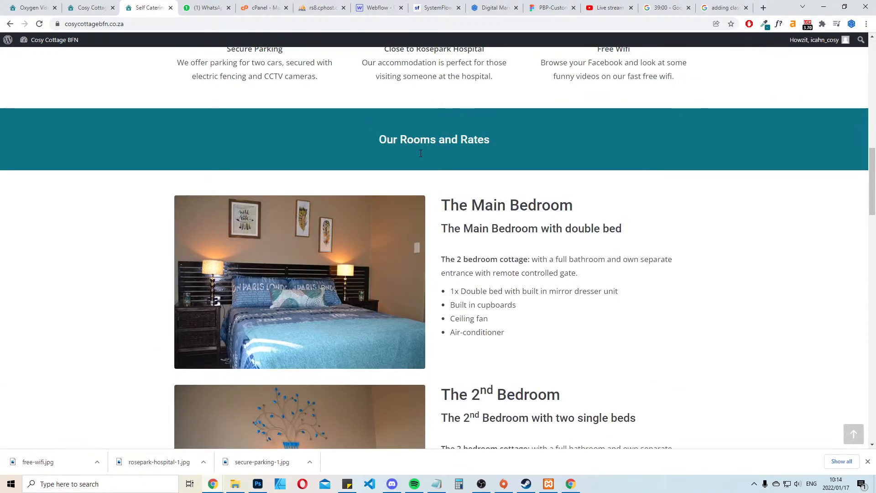
# Download the Main Bedroom, 2nd Bedroom and Our Facilities photos from the live site into the cosy folder
pyautogui.rightClick(332, 314)
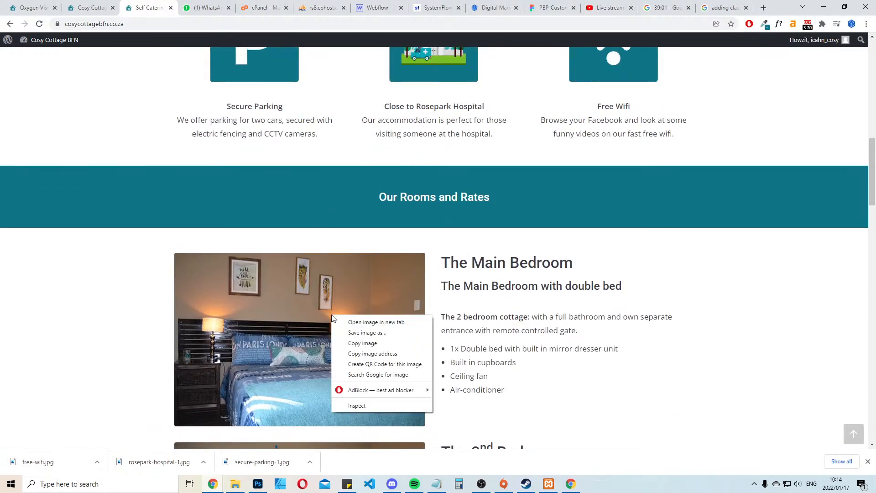
pyautogui.click(378, 333)
pyautogui.press('Return')
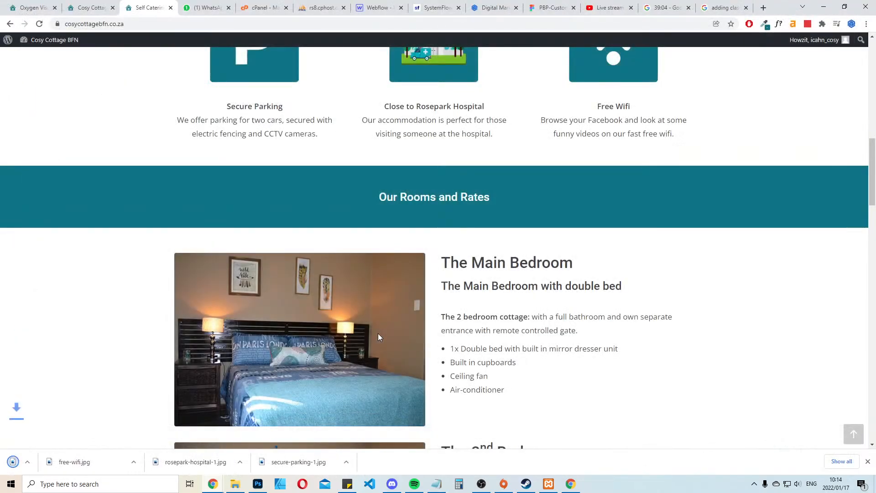
pyautogui.scroll(-6, 378, 333)
pyautogui.rightClick(315, 240)
pyautogui.click(345, 257)
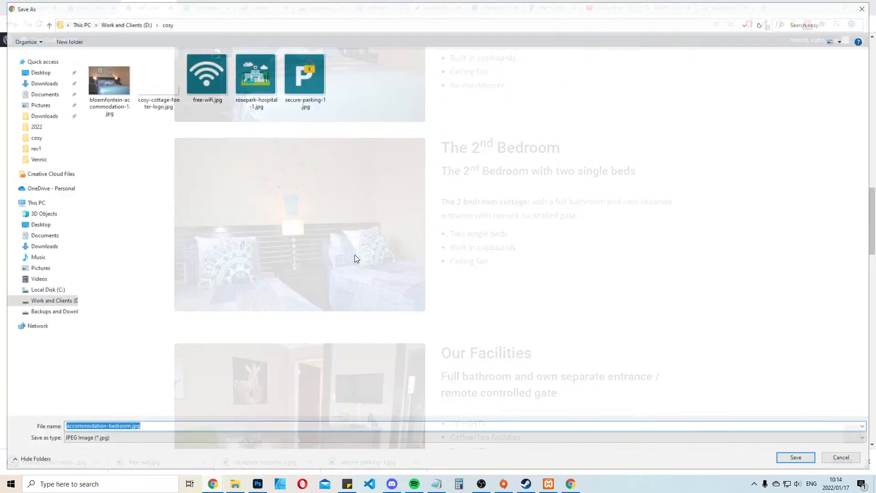
pyautogui.press('Return')
pyautogui.scroll(-7, 354, 210)
pyautogui.rightClick(306, 129)
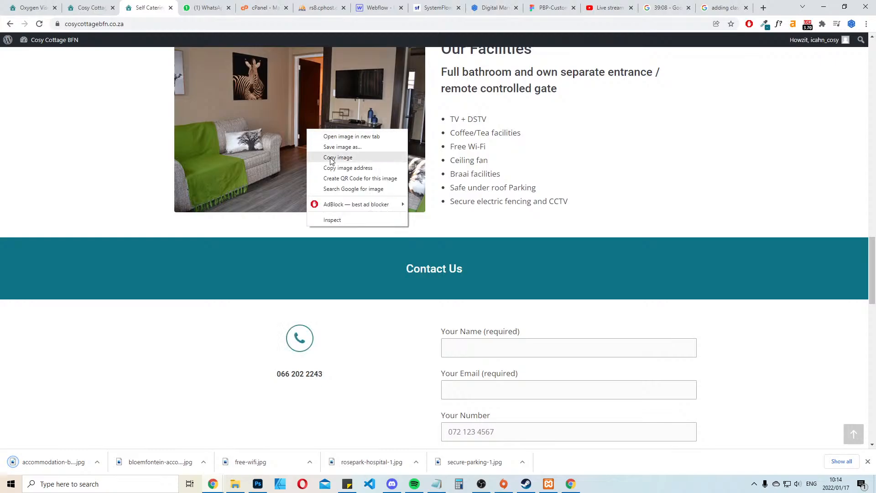
pyautogui.click(341, 149)
pyautogui.press('Return')
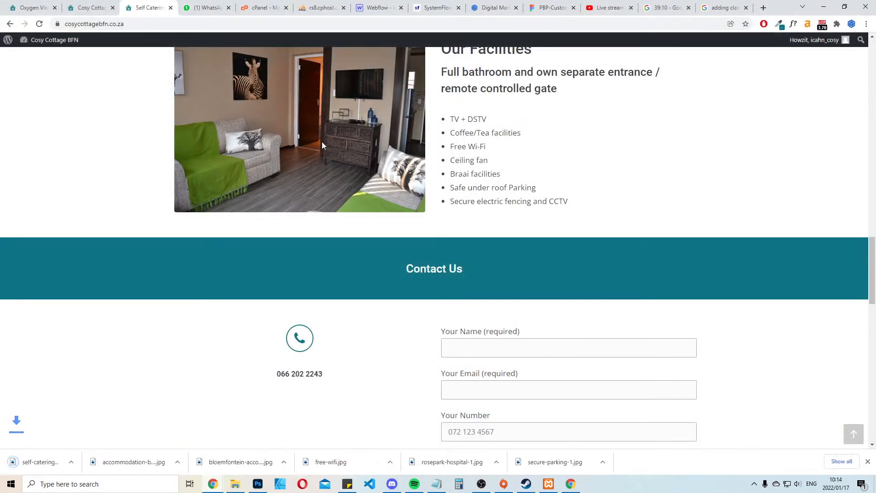
# Back in the Oxygen builder, add a new section below the "Our 2022 rates" section and insert two columns in it
pyautogui.scroll(7, 322, 142)
pyautogui.click(84, 7)
pyautogui.scroll(7, 443, 225)
pyautogui.scroll(-7, 337, 249)
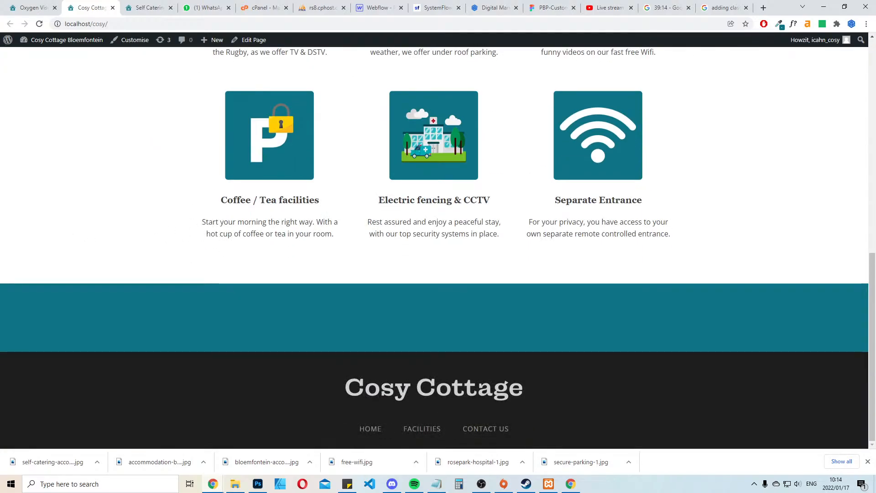
pyautogui.hotkey('ctrl', 'shift', 'Tab')
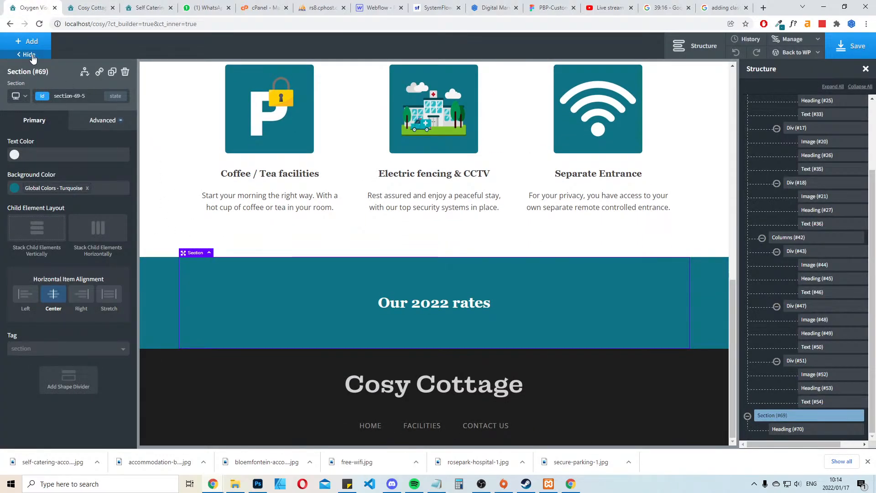
pyautogui.click(30, 51)
pyautogui.click(36, 130)
pyautogui.scroll(-2, 363, 270)
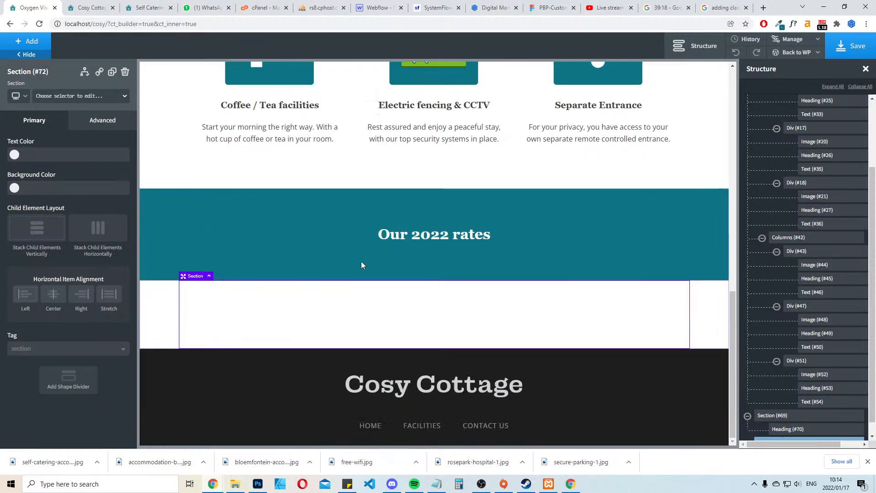
pyautogui.click(23, 42)
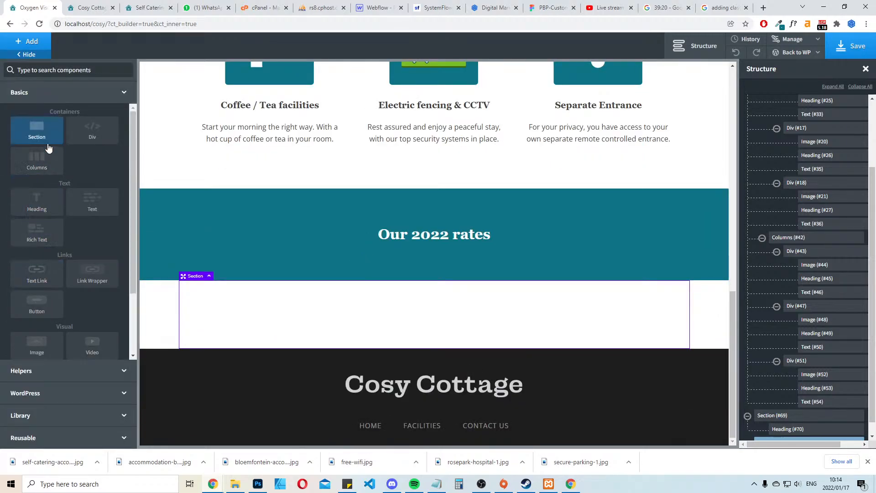
pyautogui.click(40, 165)
pyautogui.click(42, 170)
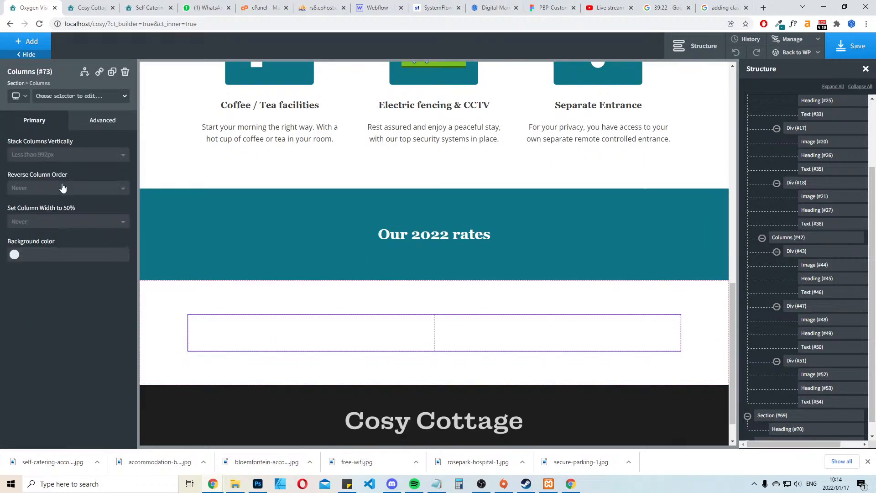
# Add an image element inside the first column of the new section
pyautogui.click(306, 328)
pyautogui.click(42, 41)
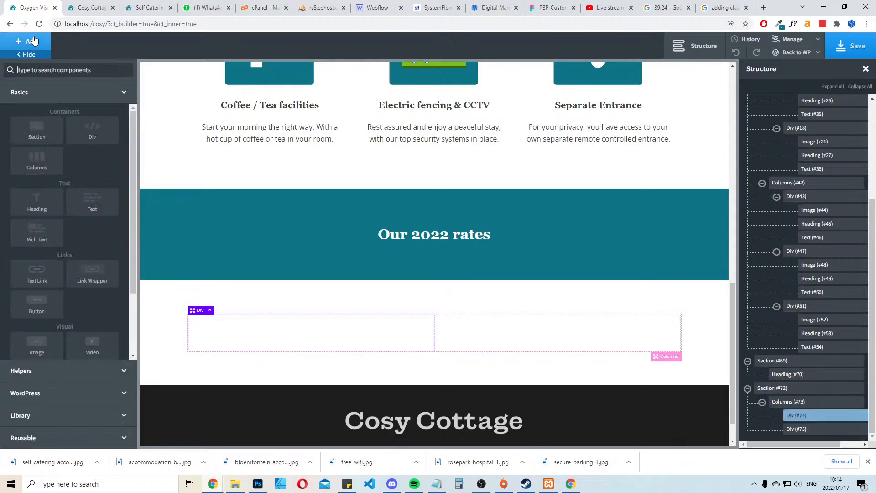
pyautogui.write('ima')
pyautogui.click(36, 94)
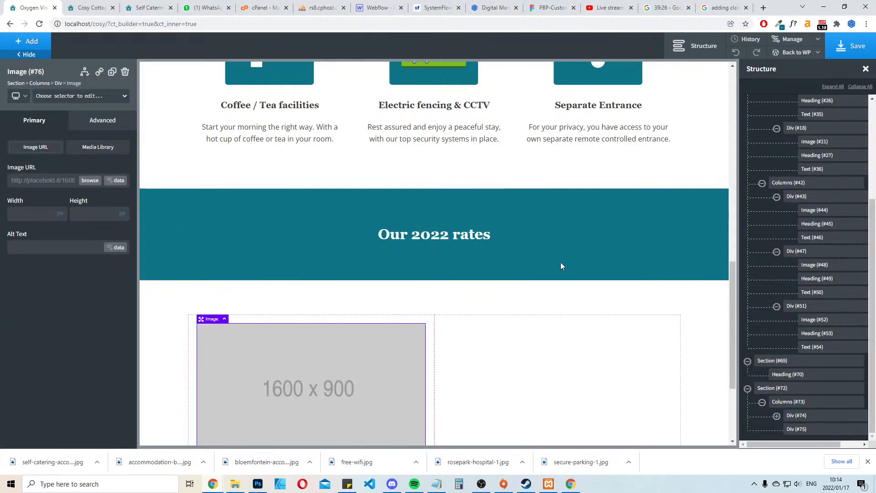
# Assign a new class named img-class to the placeholder image
pyautogui.scroll(-3, 577, 252)
pyautogui.click(78, 96)
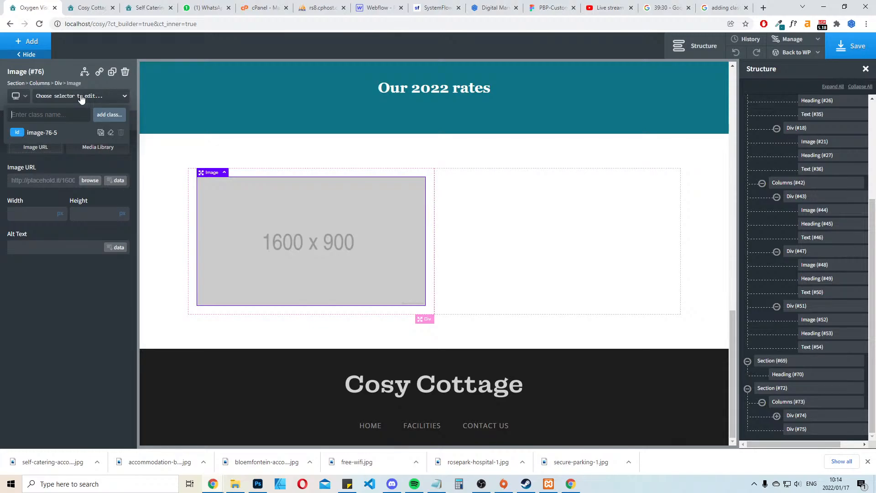
pyautogui.write('i')
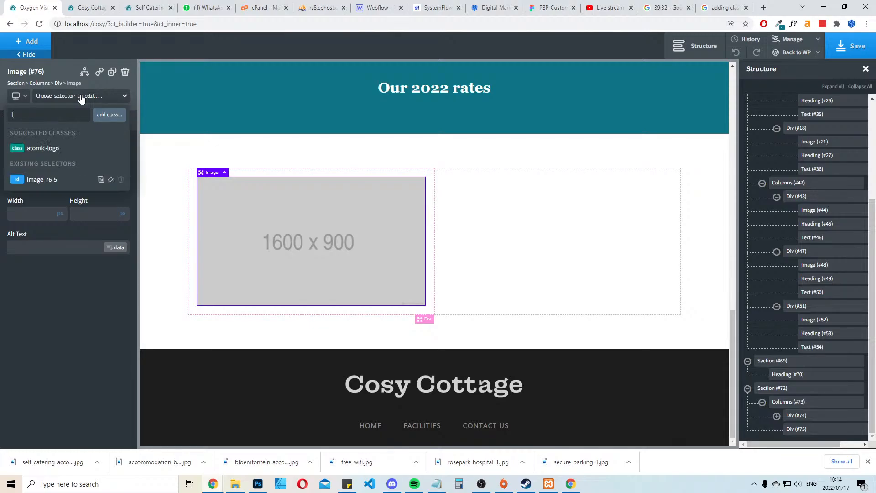
pyautogui.write('mg-class')
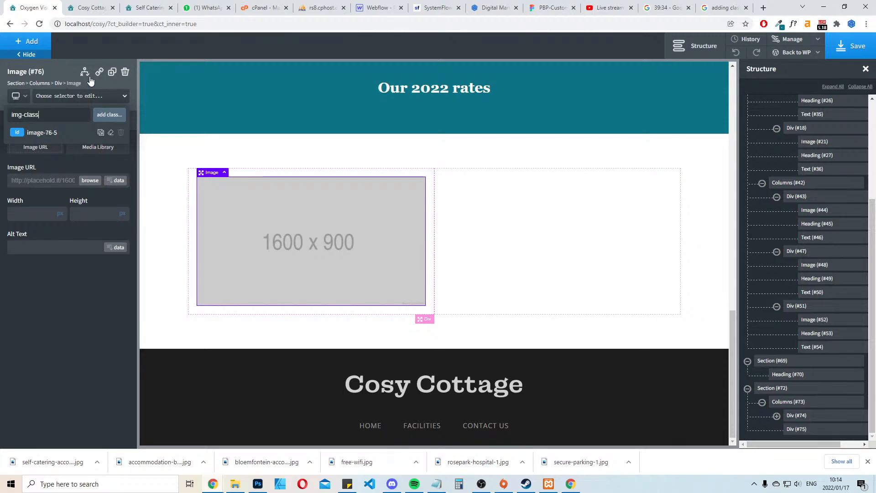
pyautogui.click(109, 114)
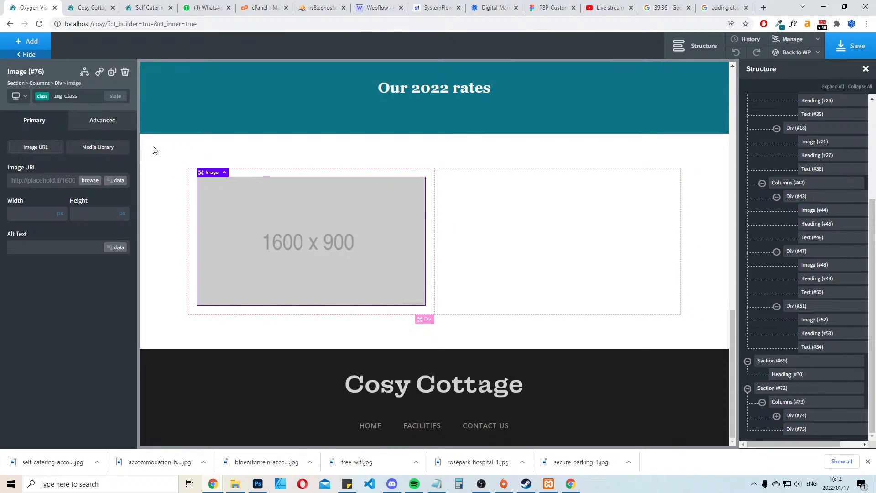
# Check the Main Bedroom text layout on the live site, and add a heading to the empty second column
pyautogui.click(589, 143)
pyautogui.click(617, 212)
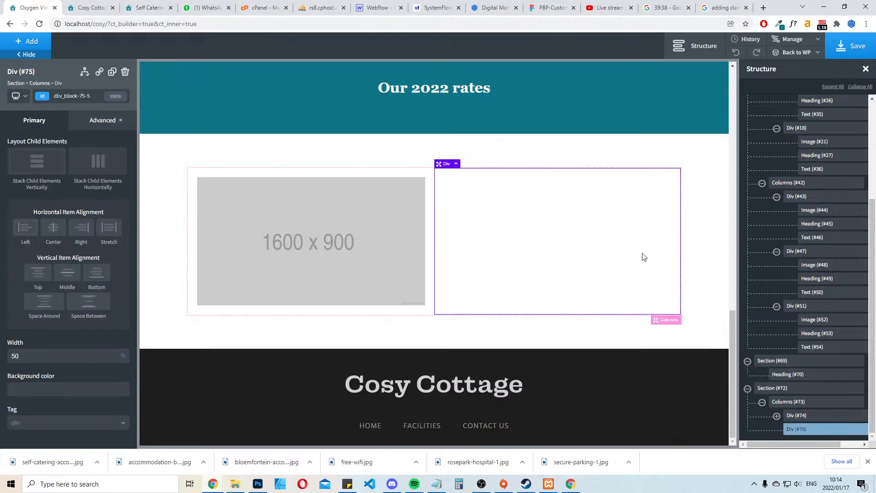
pyautogui.click(669, 322)
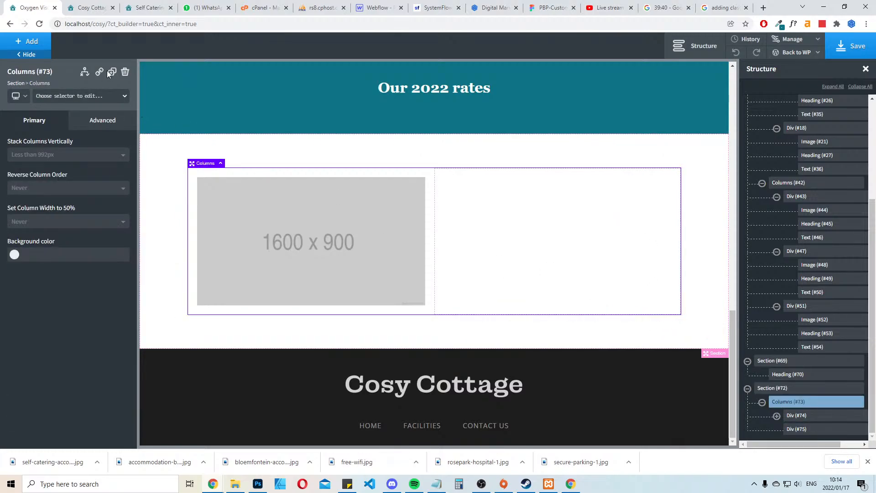
pyautogui.click(552, 255)
pyautogui.click(21, 42)
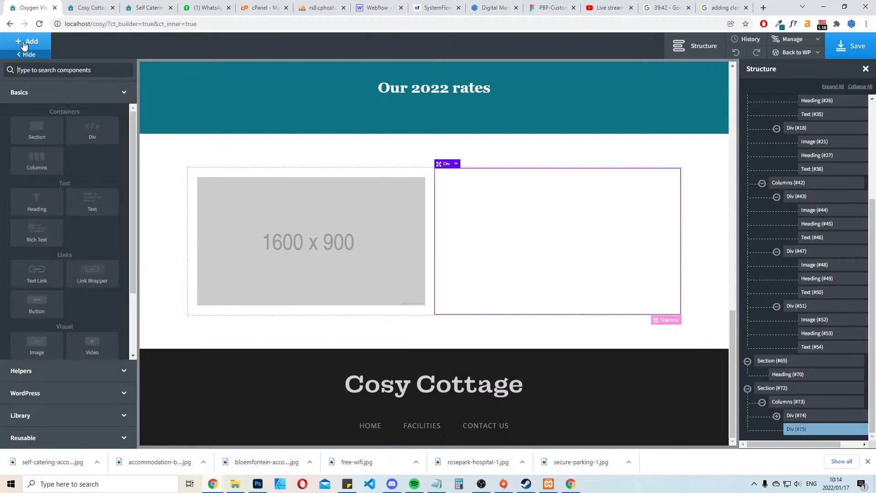
pyautogui.click(130, 4)
pyautogui.scroll(3, 447, 283)
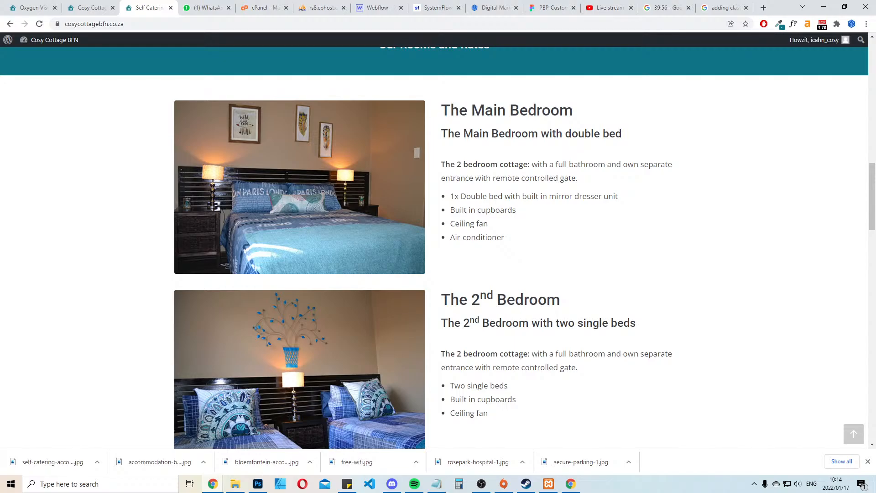
pyautogui.click(90, 7)
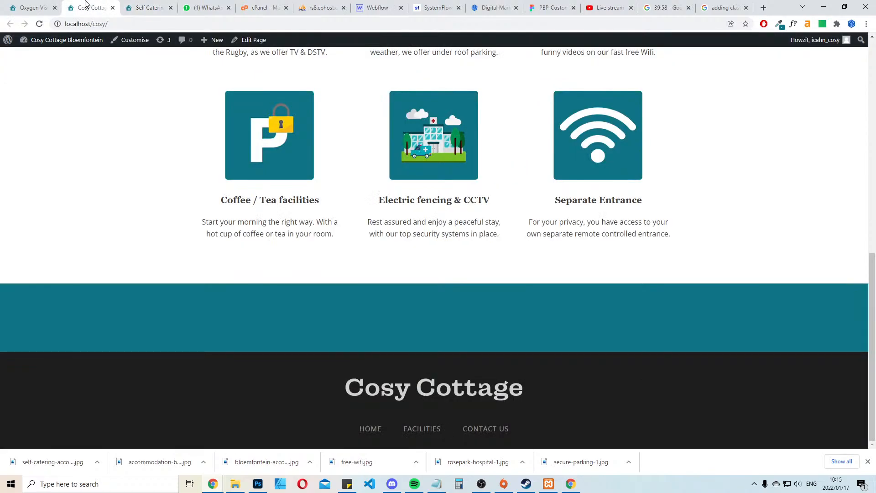
pyautogui.scroll(3, 327, 221)
pyautogui.click(13, 4)
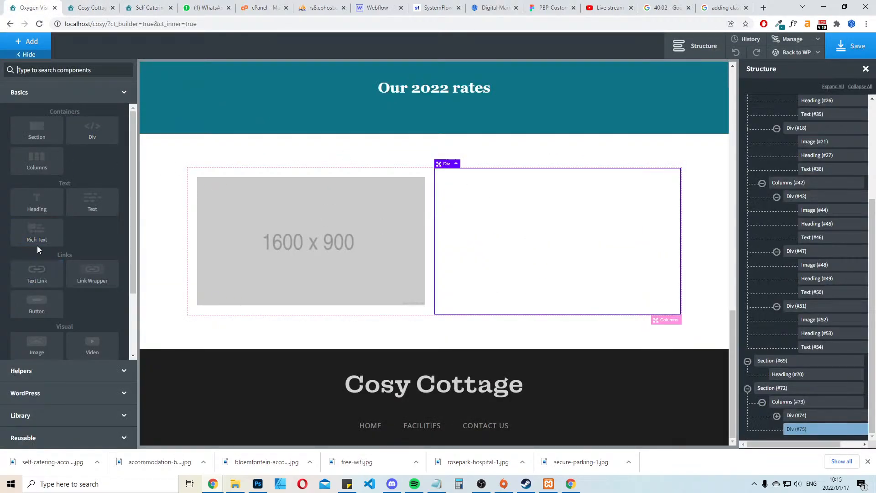
pyautogui.click(41, 210)
# Set the new heading's tag to H4 and its font size to 26 px
pyautogui.click(65, 287)
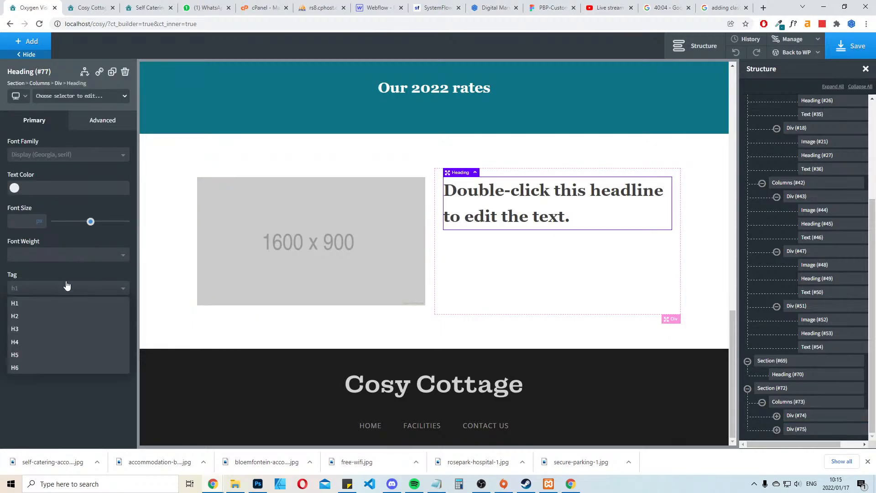
pyautogui.click(20, 342)
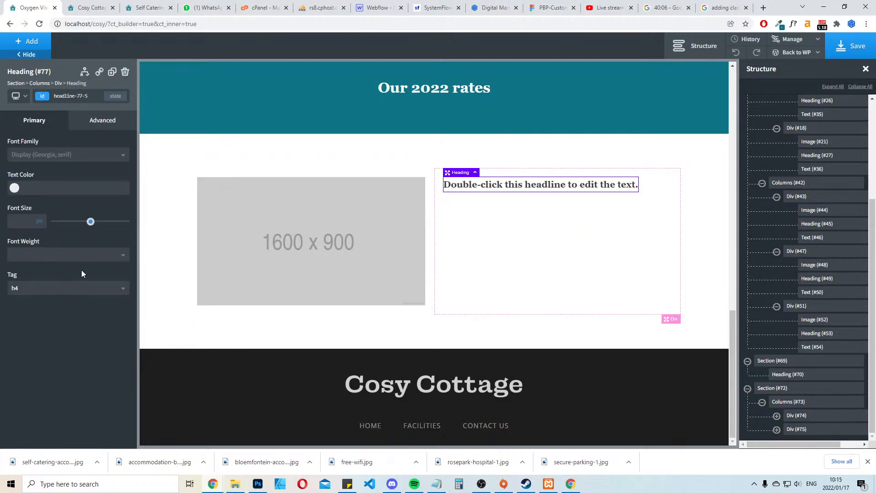
pyautogui.moveTo(90, 222)
pyautogui.mouseDown()
pyautogui.moveTo(66, 223)
pyautogui.moveTo(75, 223)
pyautogui.mouseUp()
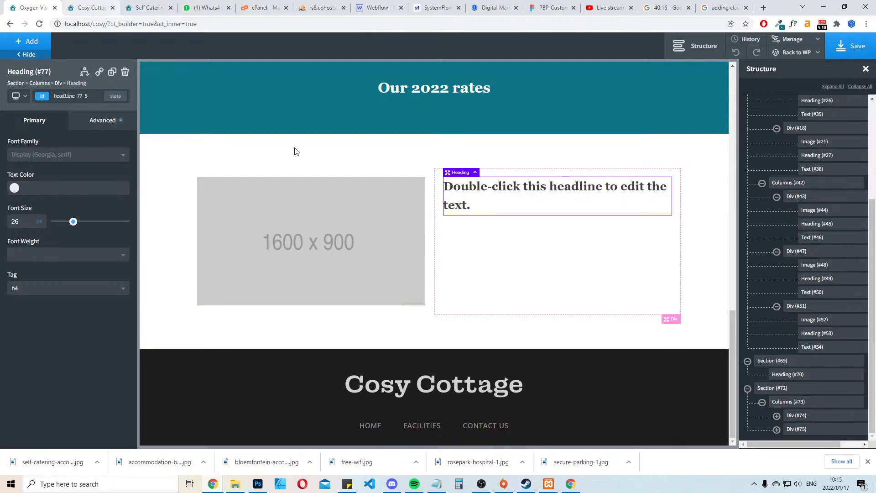
# Add a text element below the heading in the second column and give it a top margin of 25 px
pyautogui.click(575, 268)
pyautogui.click(27, 40)
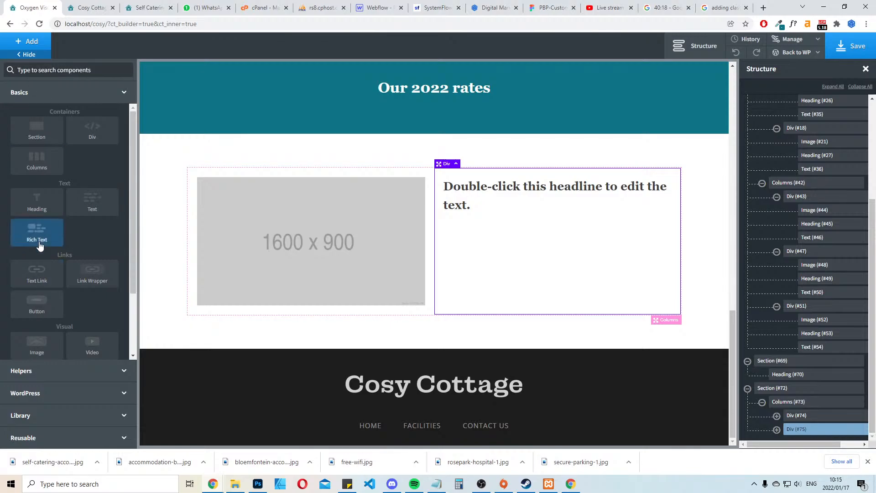
pyautogui.click(91, 211)
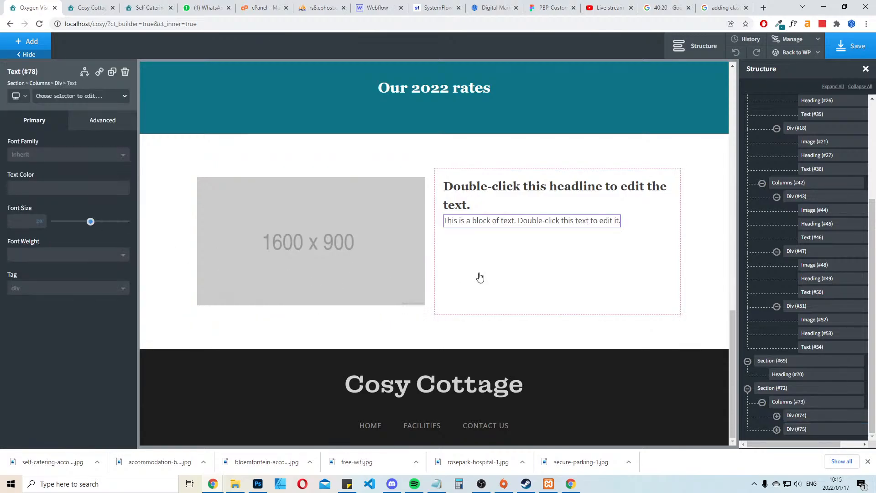
pyautogui.click(101, 121)
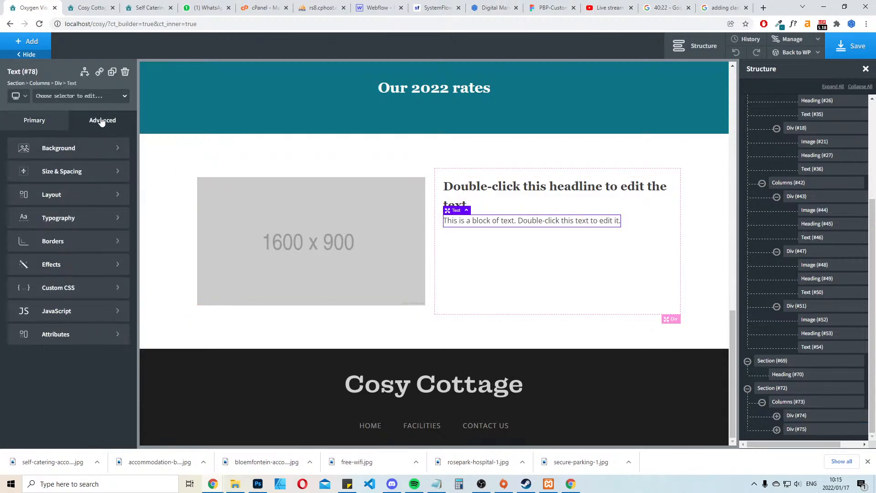
pyautogui.click(79, 172)
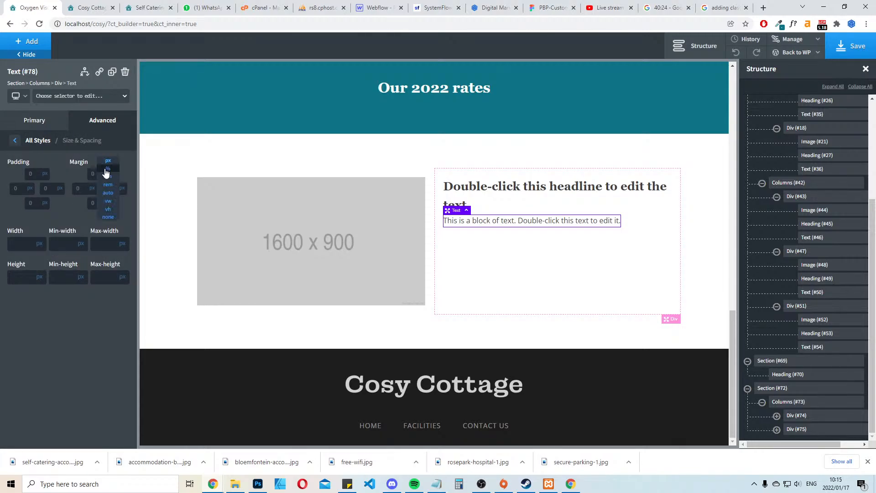
pyautogui.click(90, 174)
pyautogui.write('25')
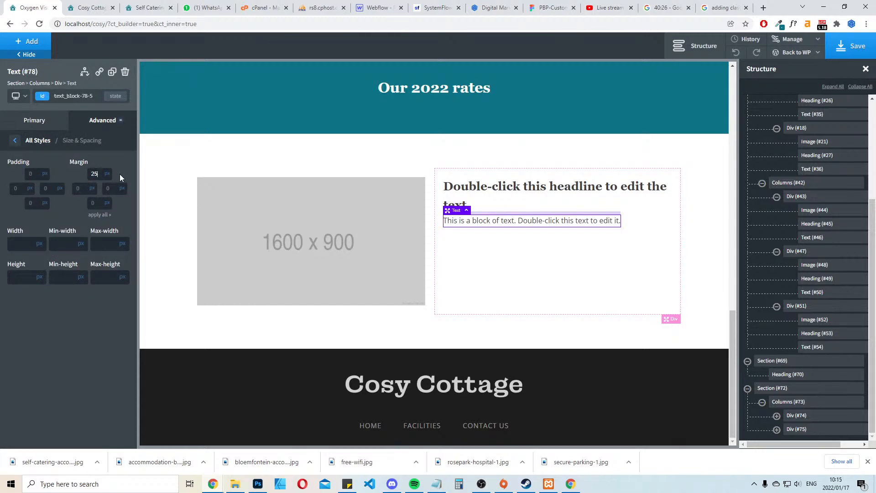
# Replace the placeholder heading with the title "The Main Bedroom" copied from the live site
pyautogui.click(89, 8)
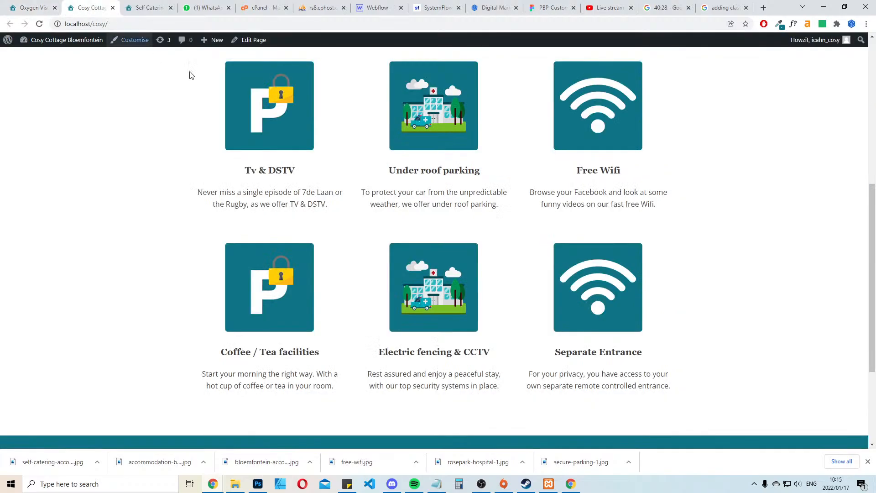
pyautogui.scroll(-3, 299, 83)
pyautogui.click(149, 7)
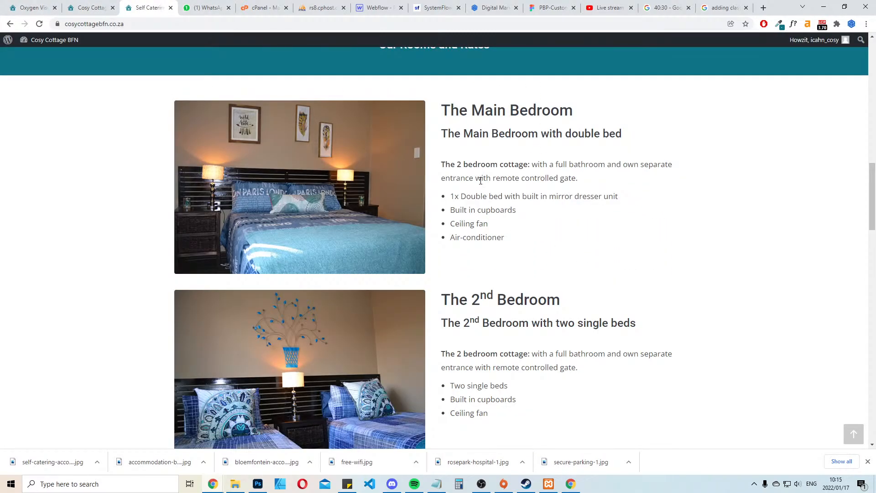
pyautogui.moveTo(574, 113); pyautogui.dragTo(439, 109)
pyautogui.hotkey('ctrl', 'c')
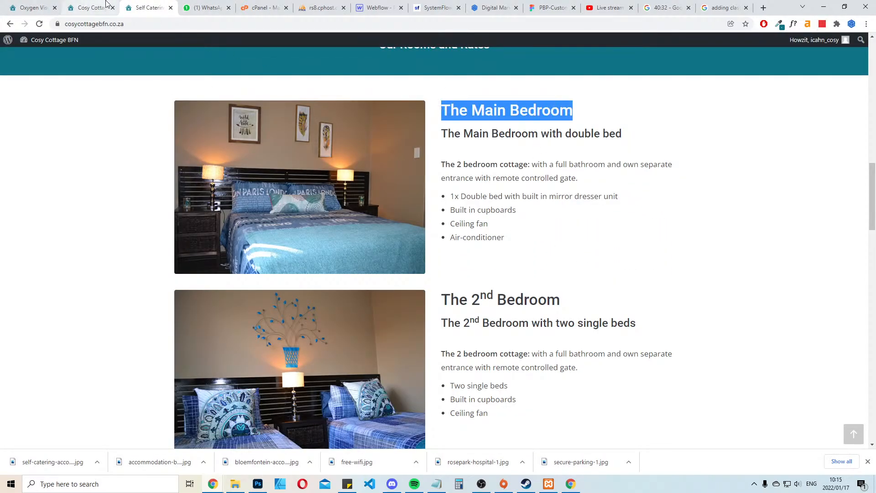
pyautogui.click(32, 8)
pyautogui.click(577, 190)
pyautogui.doubleClick(577, 191)
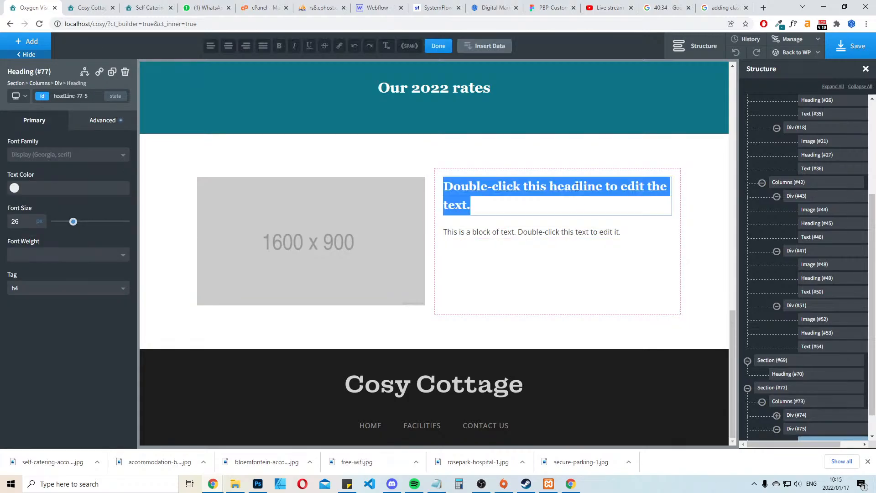
pyautogui.hotkey('ctrl', 'v')
# Close the local preview page and copy the subtitle "The Main Bedroom with double bed" from the live site
pyautogui.moveTo(89, 4); pyautogui.dragTo(0, 306)
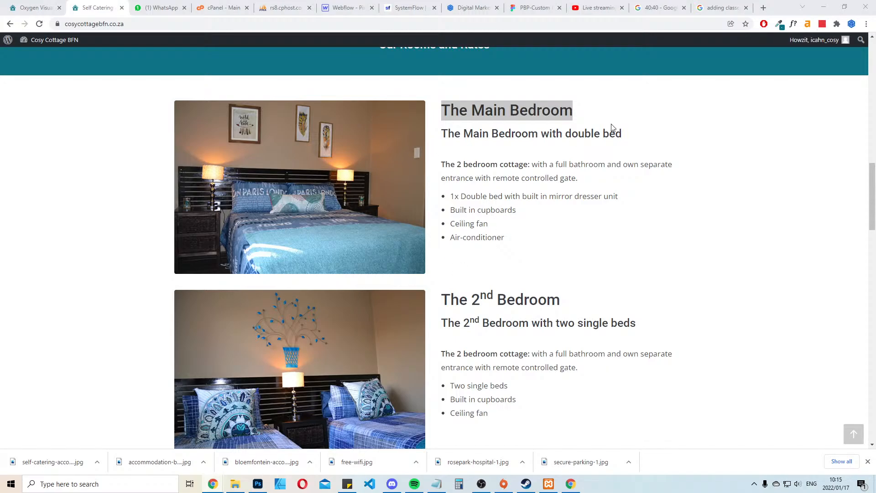
pyautogui.moveTo(623, 133); pyautogui.dragTo(438, 132)
pyautogui.hotkey('ctrl', 'c')
pyautogui.click(62, 4)
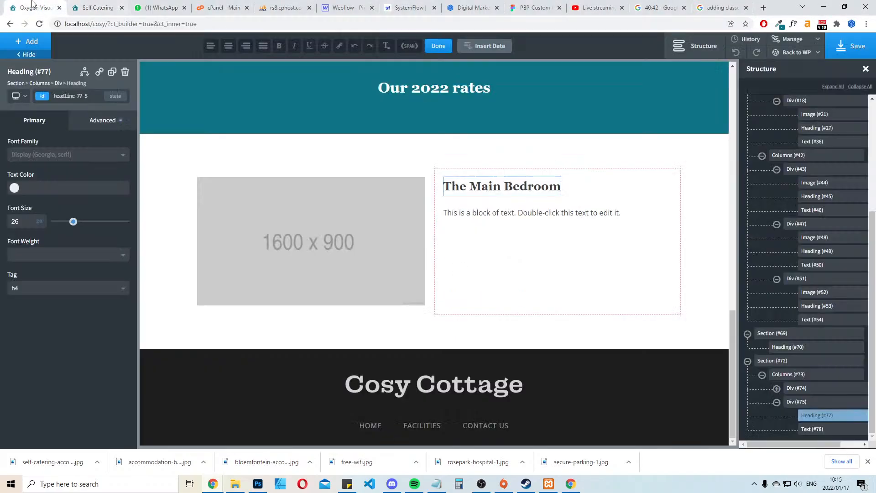
pyautogui.click(109, 4)
pyautogui.click(35, 7)
# Add a second heading to the text column and place it between the Main Bedroom title and the text block
pyautogui.click(577, 260)
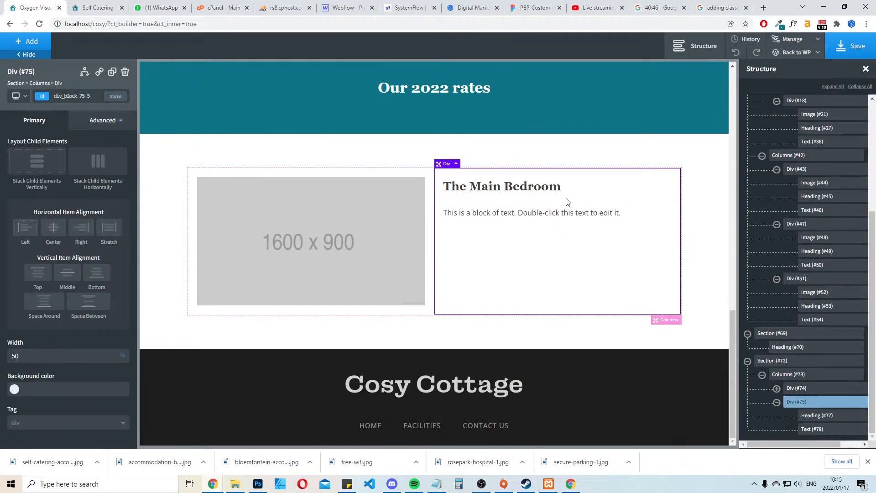
pyautogui.click(30, 41)
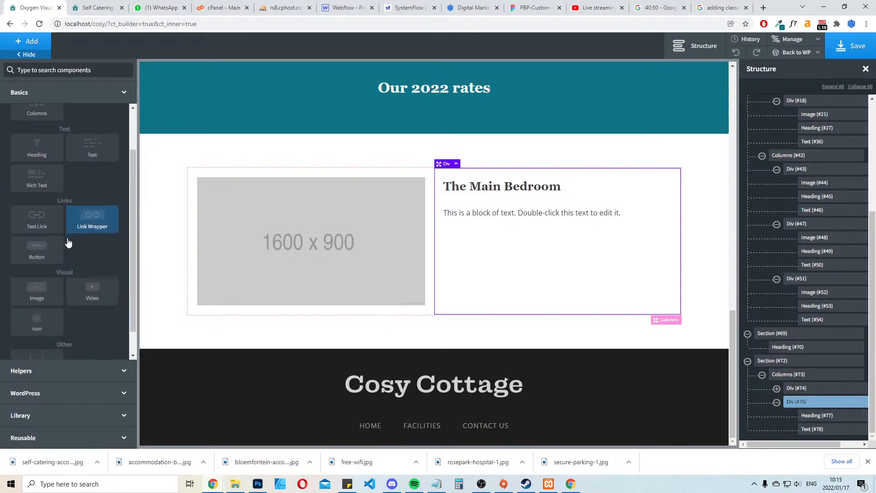
pyautogui.click(47, 212)
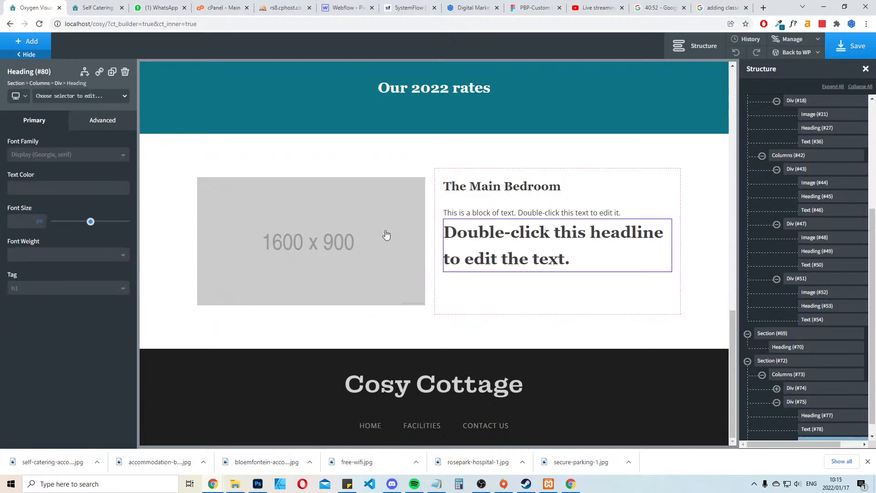
pyautogui.moveTo(514, 253); pyautogui.dragTo(520, 205)
# Replace the second heading's text with "The Main Bedroom with double bed" and set its tag to H4
pyautogui.doubleClick(511, 221)
pyautogui.hotkey('ctrl', 'a')
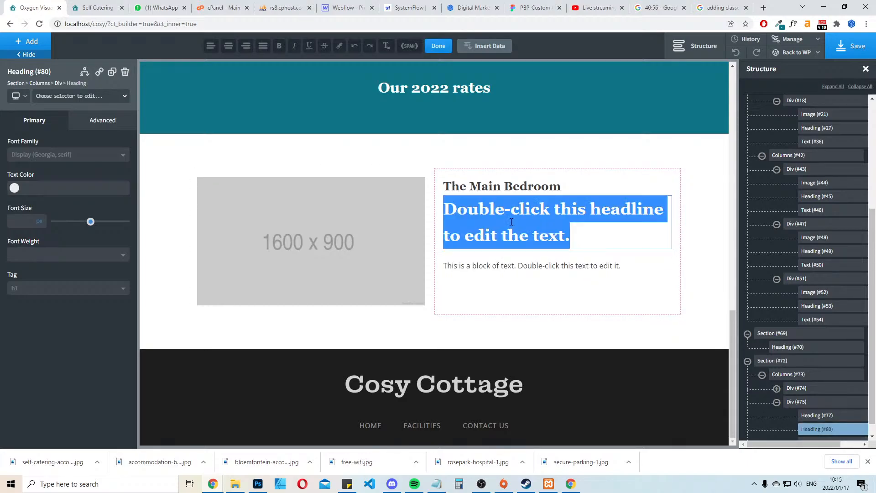
pyautogui.hotkey('ctrl', 'v')
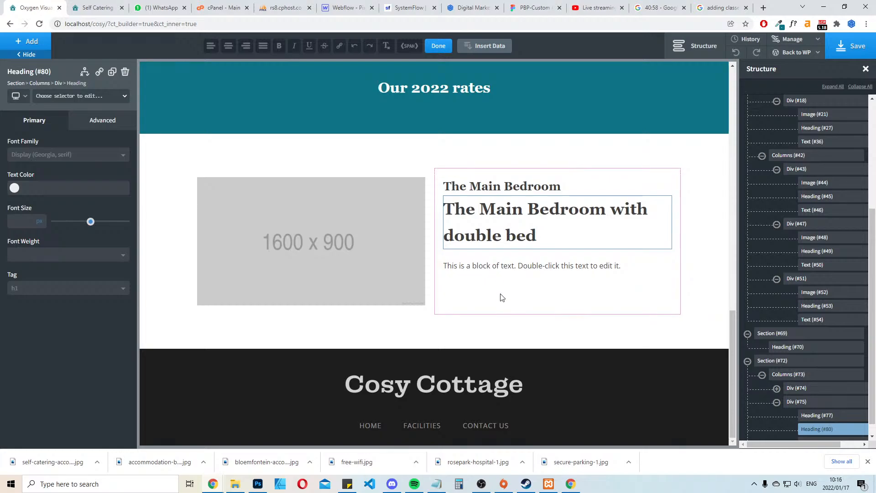
pyautogui.click(511, 284)
pyautogui.click(517, 224)
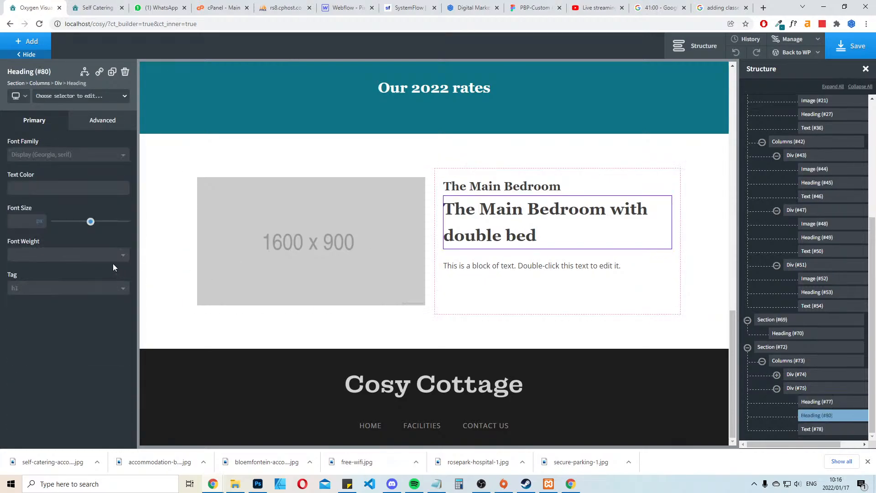
pyautogui.click(68, 289)
pyautogui.click(28, 347)
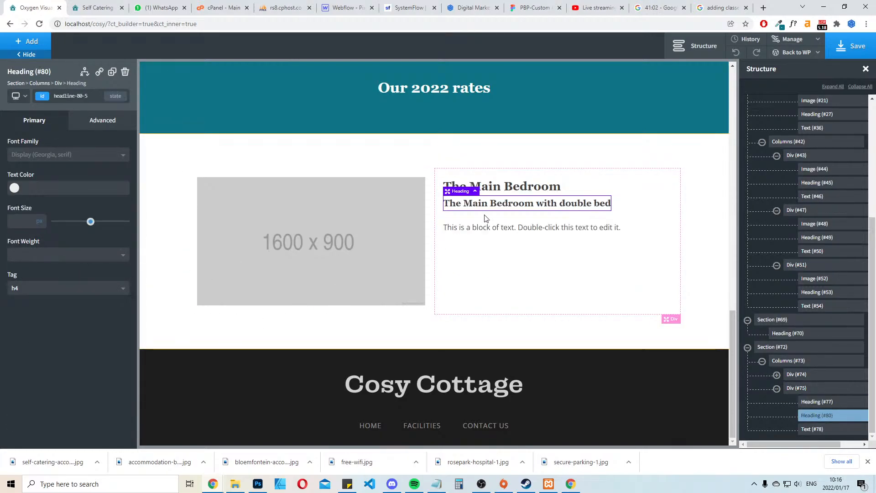
# Compare the tag and font size of the Main Bedroom title with those of the "Our 2022 rates" heading
pyautogui.click(521, 190)
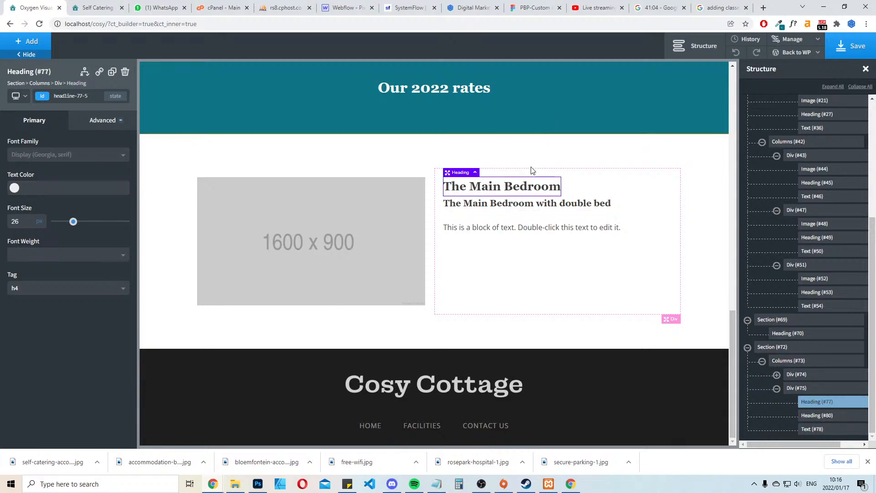
pyautogui.scroll(3, 527, 190)
pyautogui.click(462, 242)
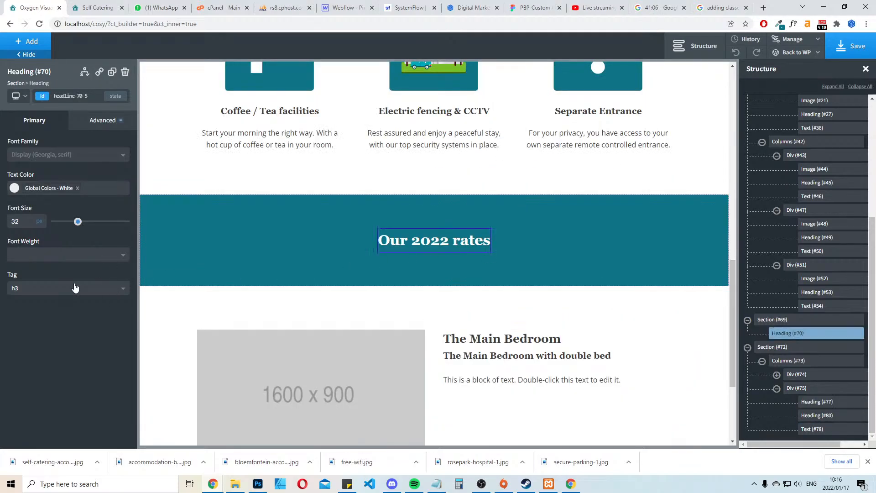
# Set the "Our 2022 rates" heading's tag to H2 and the Main Bedroom title's font size to 30 px
pyautogui.click(81, 298)
pyautogui.click(19, 317)
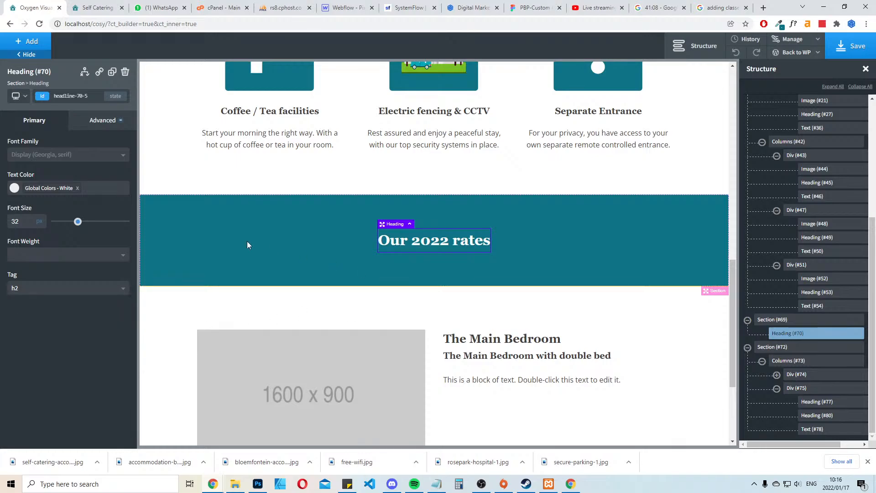
pyautogui.moveTo(77, 221); pyautogui.dragTo(76, 222)
pyautogui.click(486, 339)
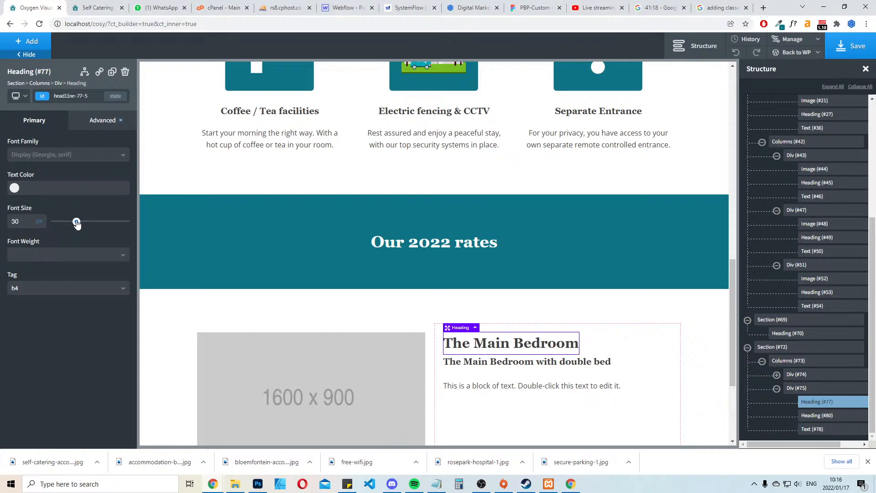
# Give the Main Bedroom title a bottom margin of 25 px
pyautogui.click(103, 120)
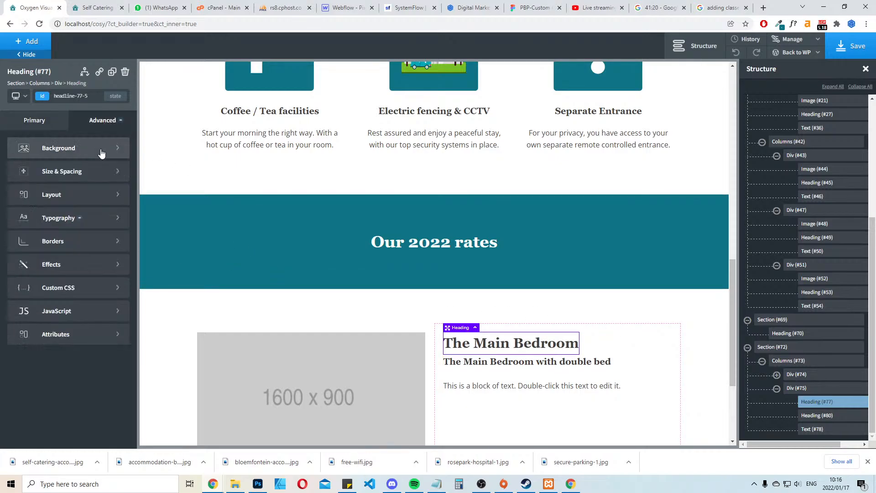
pyautogui.click(96, 173)
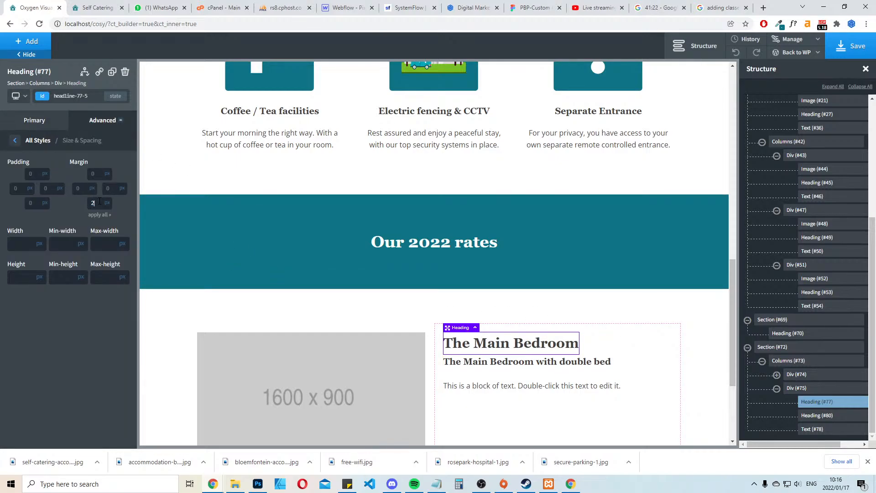
pyautogui.scroll(-3, 596, 312)
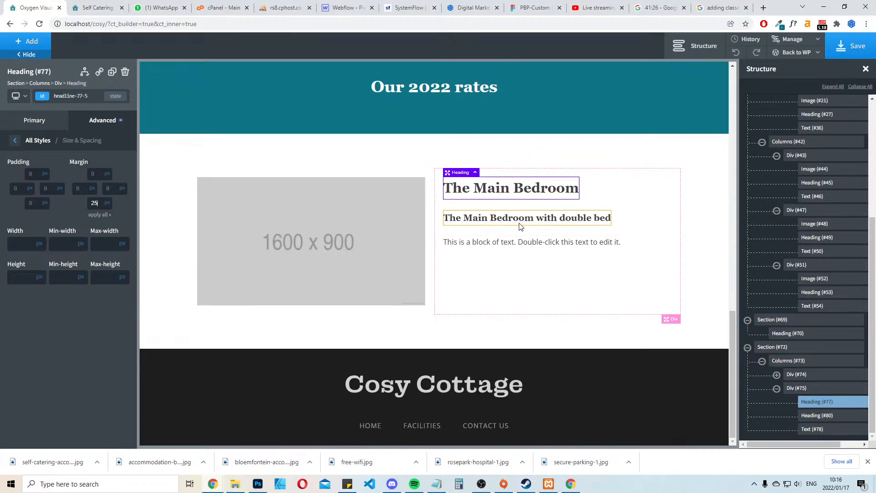
# Change the tag of the Main Bedroom title to H3
pyautogui.click(520, 224)
pyautogui.click(531, 191)
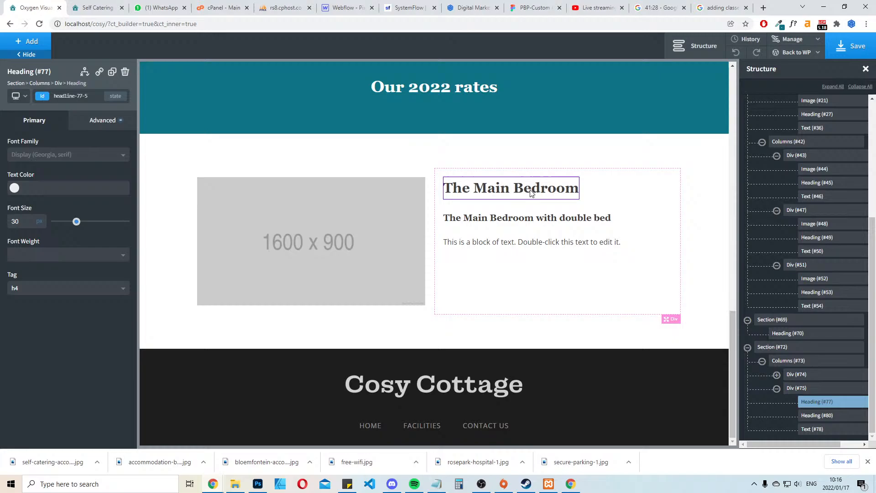
pyautogui.click(30, 288)
pyautogui.click(22, 332)
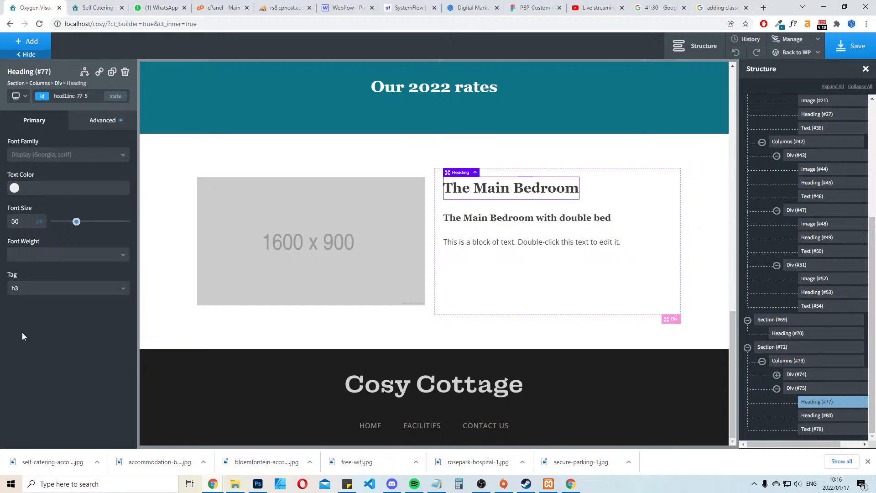
# Try font sizes of 25 and 24 px on the subtitle "The Main Bedroom with double bed"
pyautogui.click(558, 221)
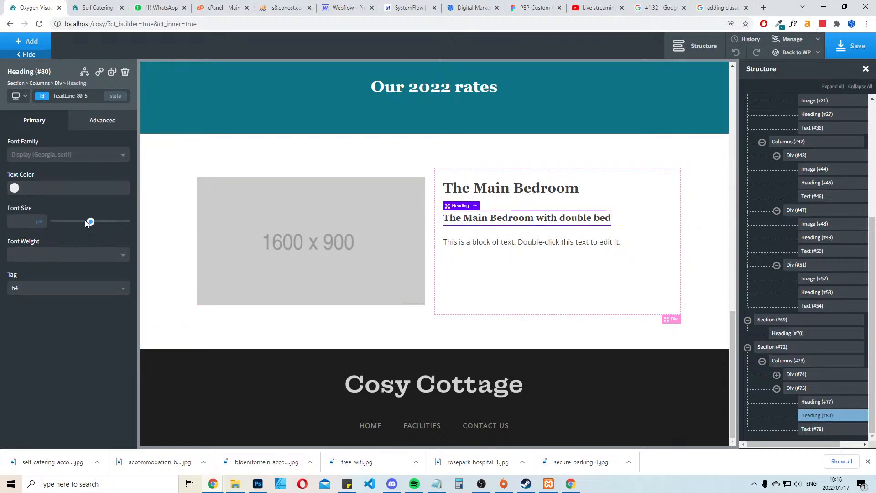
pyautogui.click(19, 219)
pyautogui.write('25')
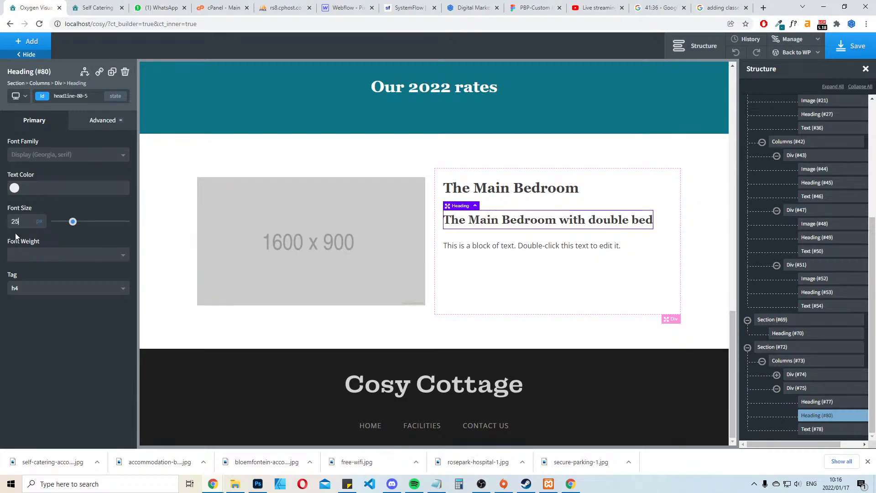
pyautogui.press('BackSpace')
pyautogui.write('4')
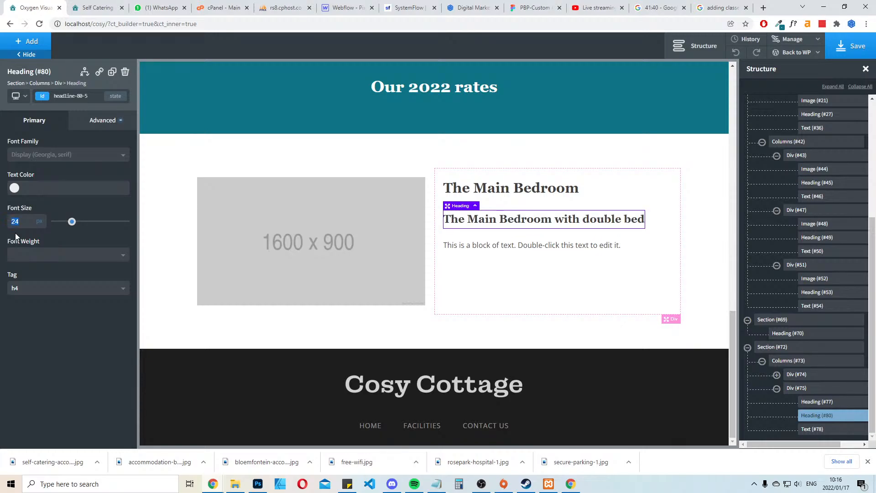
# Replace the placeholder text below the subtitle with the Main Bedroom's "The 2 bedroom cottage" paragraph copied from the live site
pyautogui.click(497, 247)
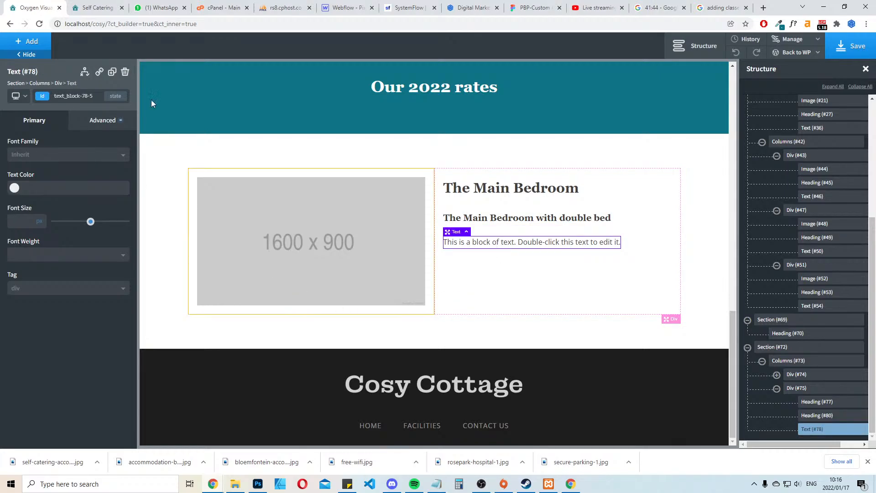
pyautogui.click(96, 6)
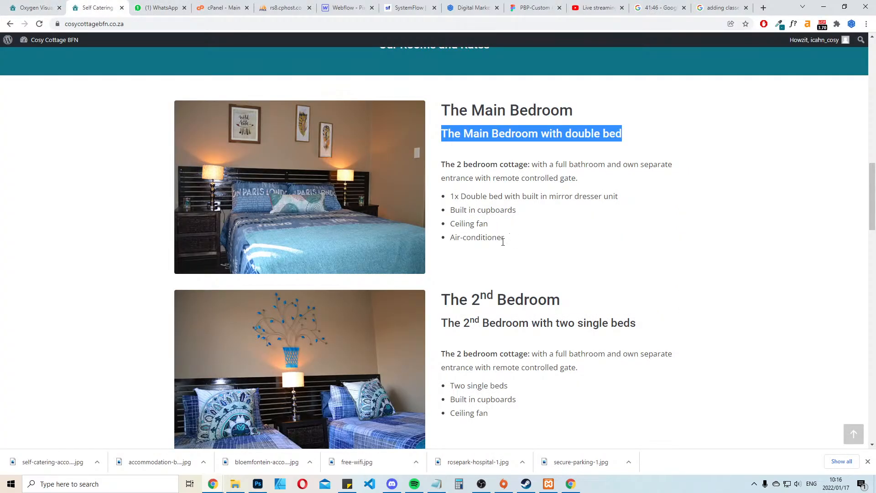
pyautogui.moveTo(582, 183); pyautogui.dragTo(440, 164)
pyautogui.hotkey('ctrl', 'c')
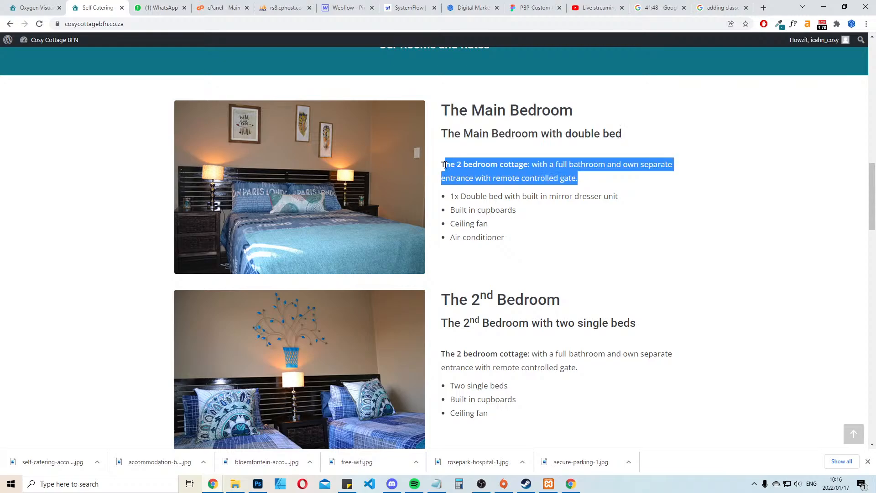
pyautogui.click(32, 7)
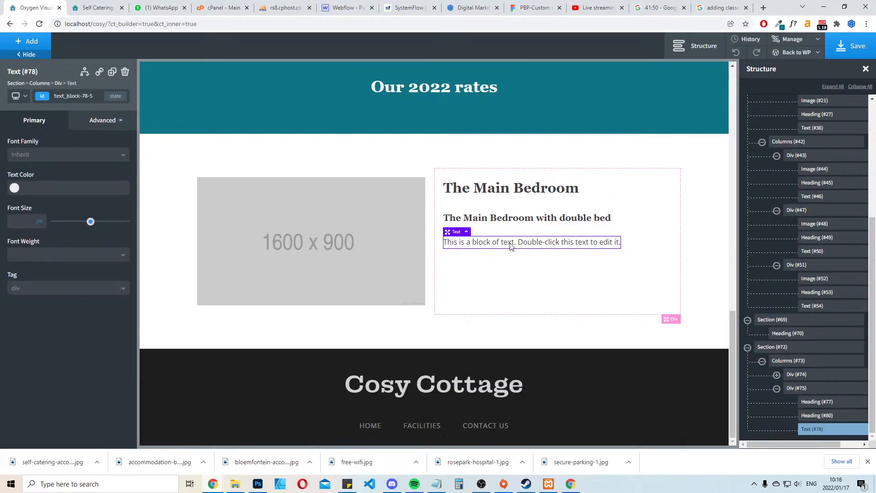
pyautogui.doubleClick(513, 246)
pyautogui.hotkey('ctrl', 'a')
pyautogui.hotkey('ctrl', 'v')
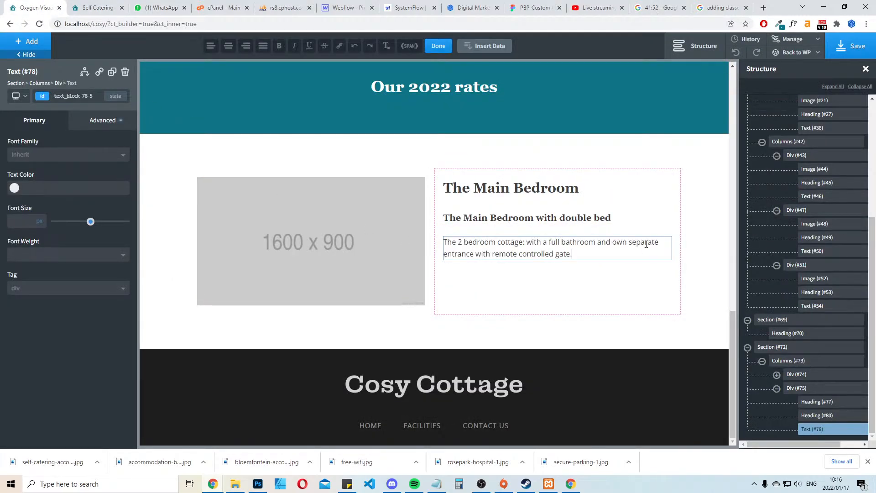
pyautogui.click(616, 293)
# Duplicate the description text block and replace the copy's text with the Main Bedroom's feature list from the live site, from double bed to air-conditioner
pyautogui.click(462, 252)
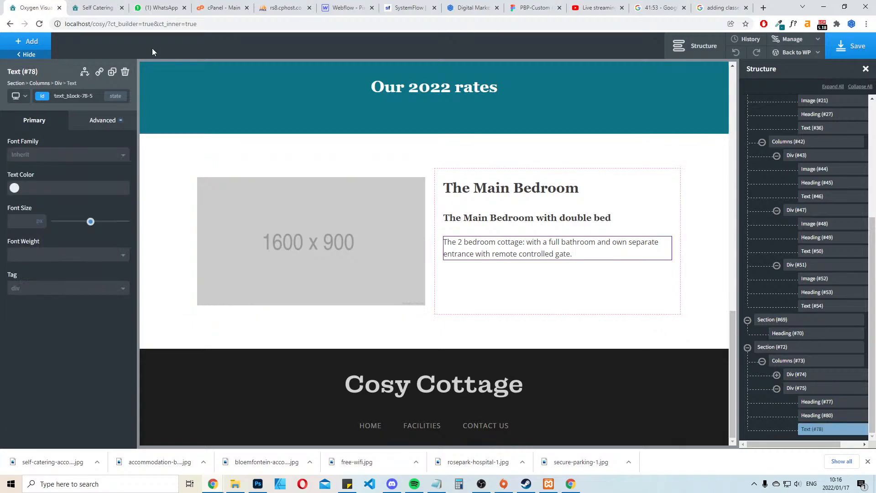
pyautogui.click(112, 73)
pyautogui.click(91, 6)
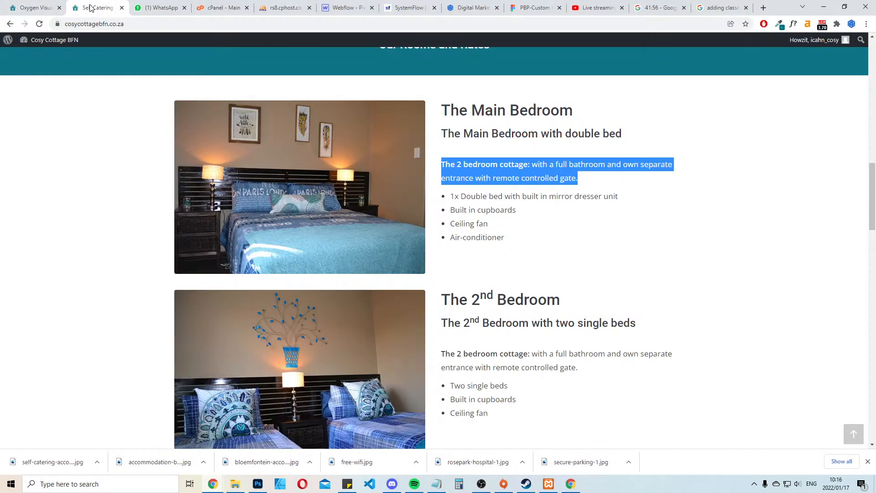
pyautogui.moveTo(505, 241); pyautogui.dragTo(453, 198)
pyautogui.hotkey('ctrl', 'c')
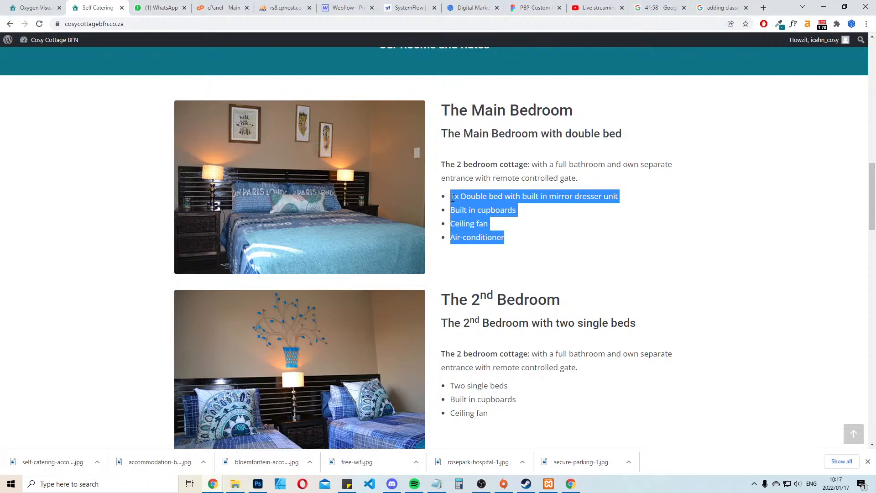
pyautogui.click(32, 7)
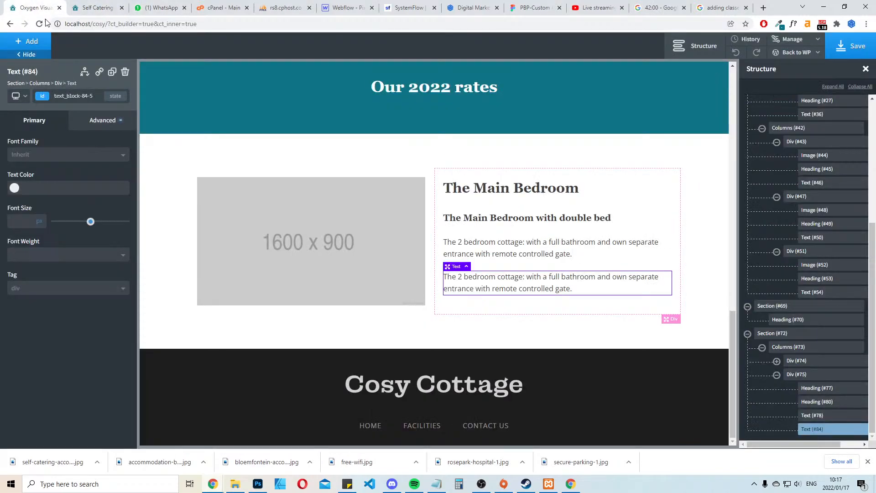
pyautogui.doubleClick(550, 286)
pyautogui.hotkey('ctrl', 'a')
pyautogui.hotkey('ctrl', 'v')
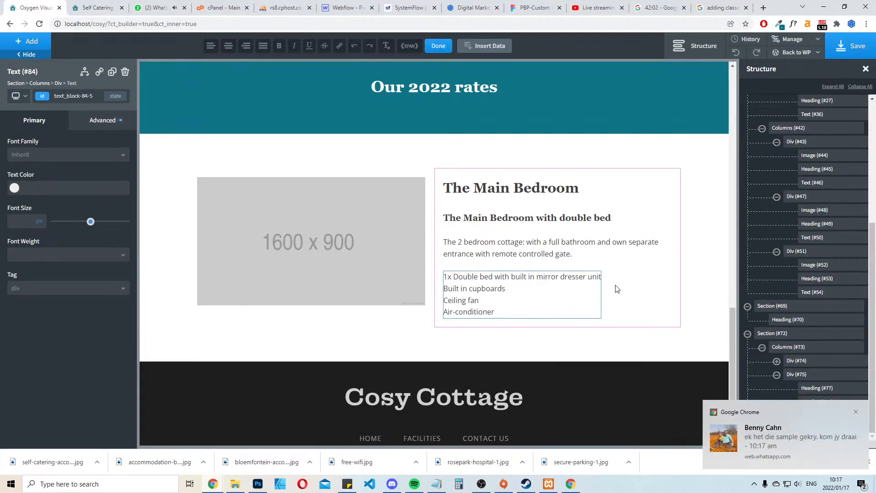
pyautogui.click(856, 411)
# Add a bullet character (•) before each of the four lines in the Main Bedroom feature list
pyautogui.click(507, 288)
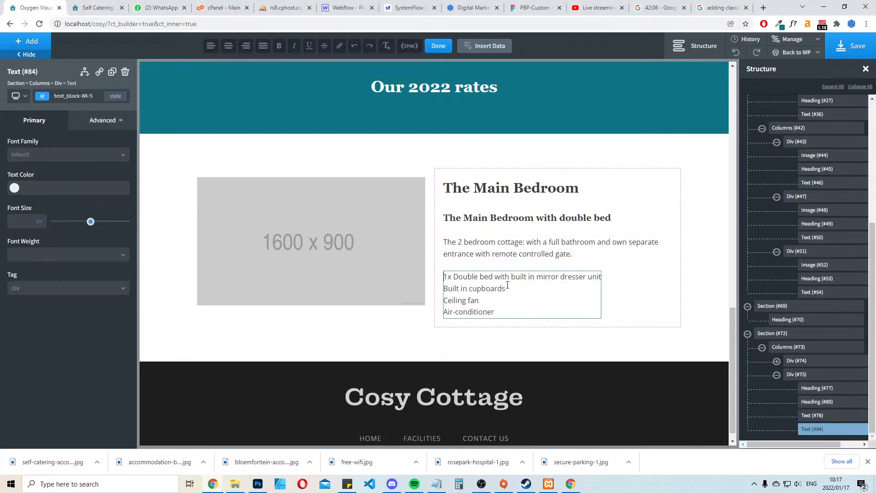
pyautogui.write('•')
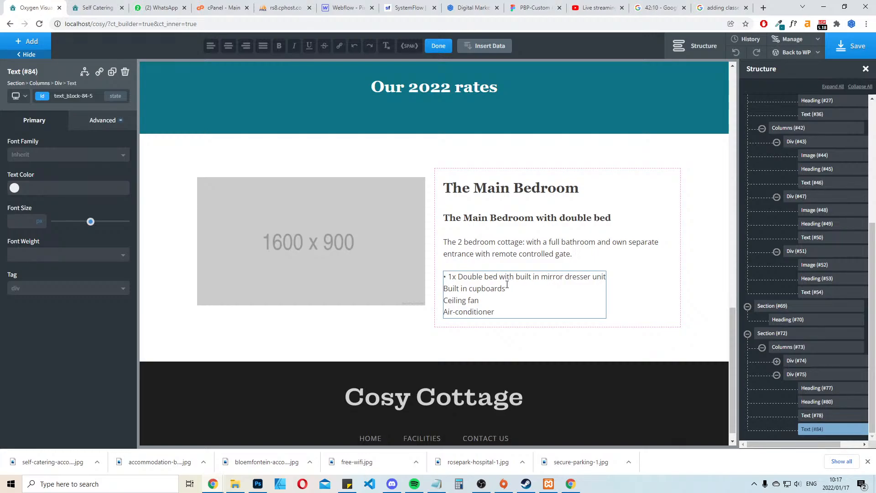
pyautogui.press('Down')
pyautogui.press('Home')
pyautogui.write('•')
pyautogui.press('Down')
pyautogui.write('•')
pyautogui.press('Down')
pyautogui.press('Home')
pyautogui.write('•')
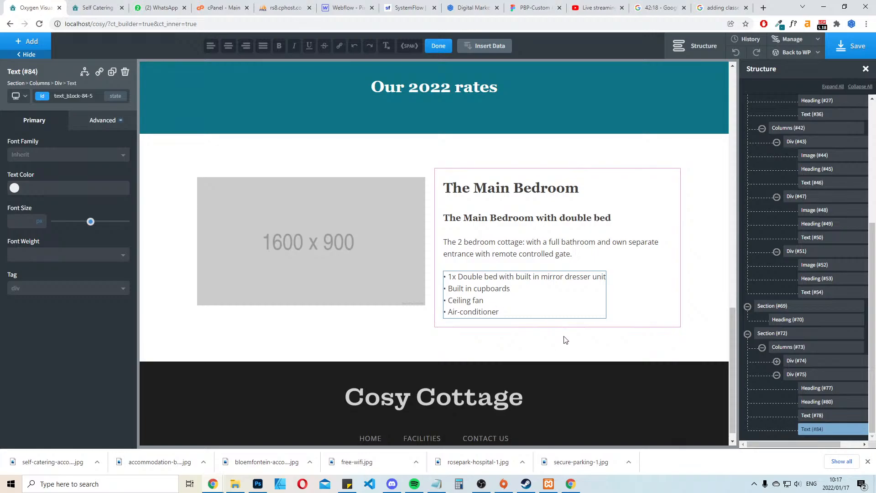
pyautogui.click(550, 339)
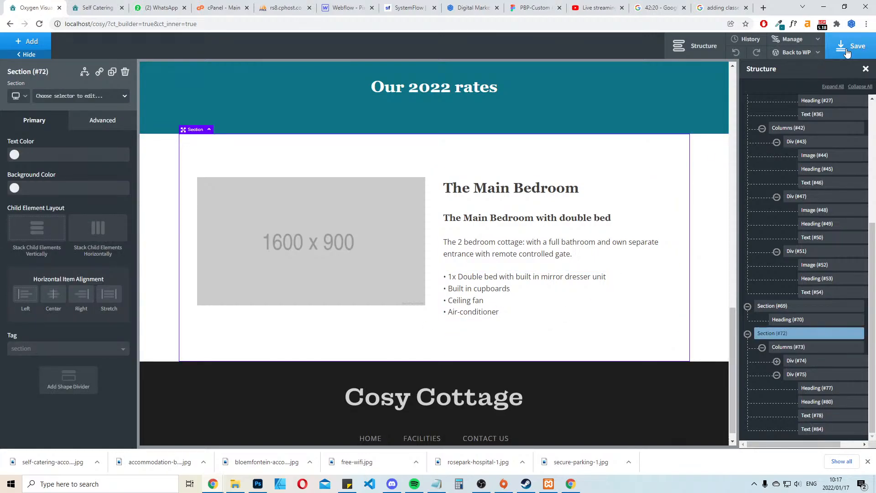
# Upload bloemfontein-accommodation-1.jpg from the cosy folder and use it for the placeholder image beside the Main Bedroom text
pyautogui.click(316, 264)
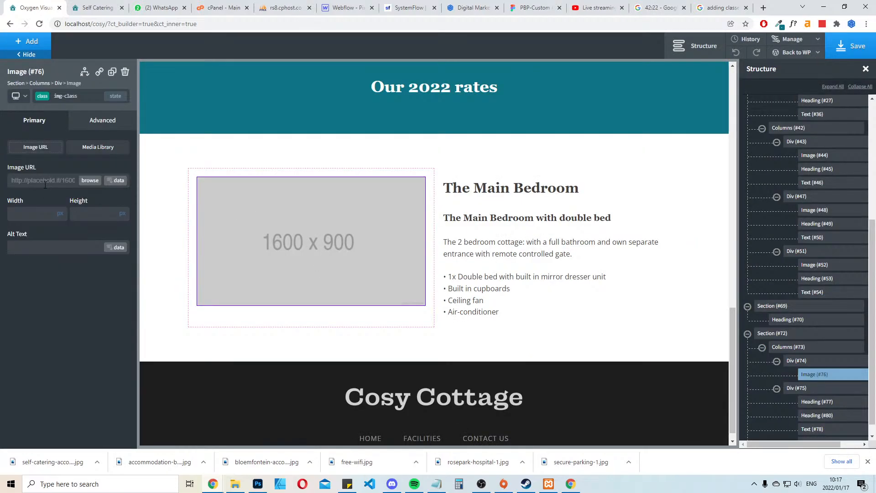
pyautogui.click(90, 180)
pyautogui.click(45, 76)
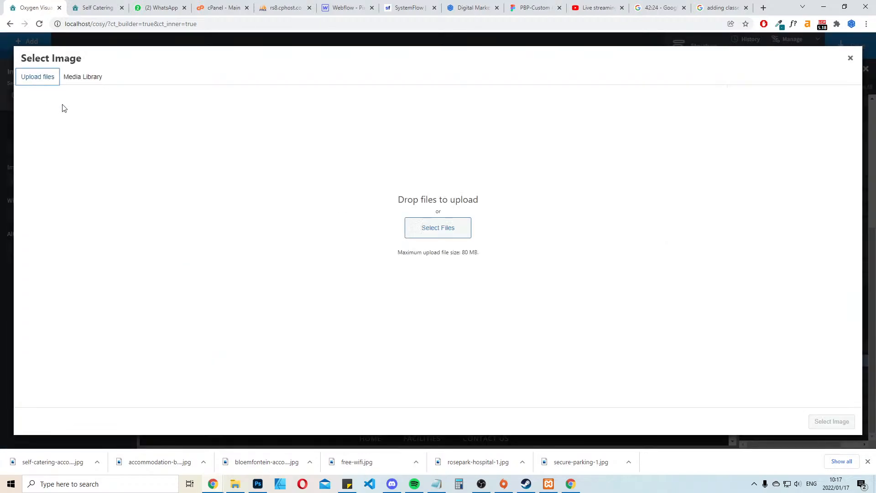
pyautogui.click(439, 229)
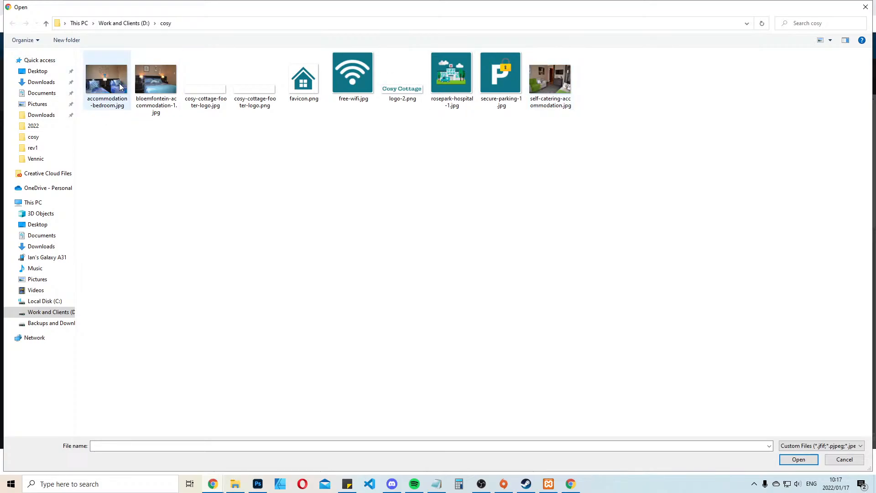
pyautogui.click(156, 80)
pyautogui.click(798, 459)
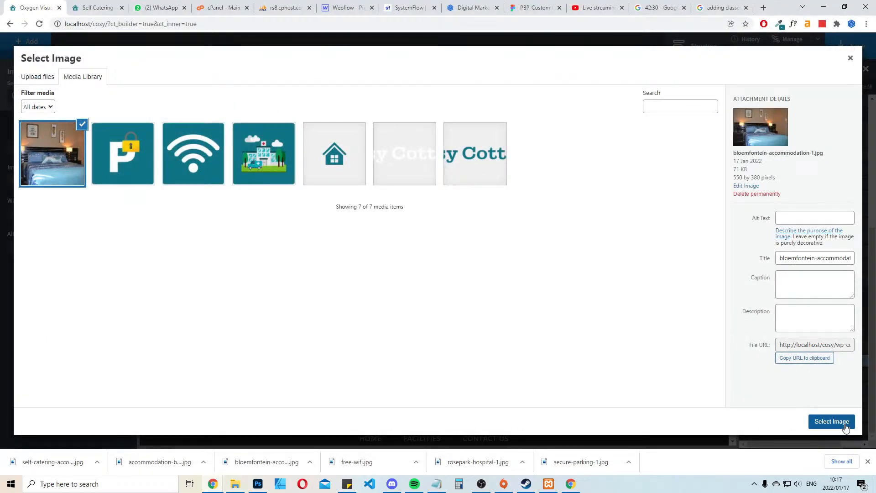
pyautogui.click(844, 426)
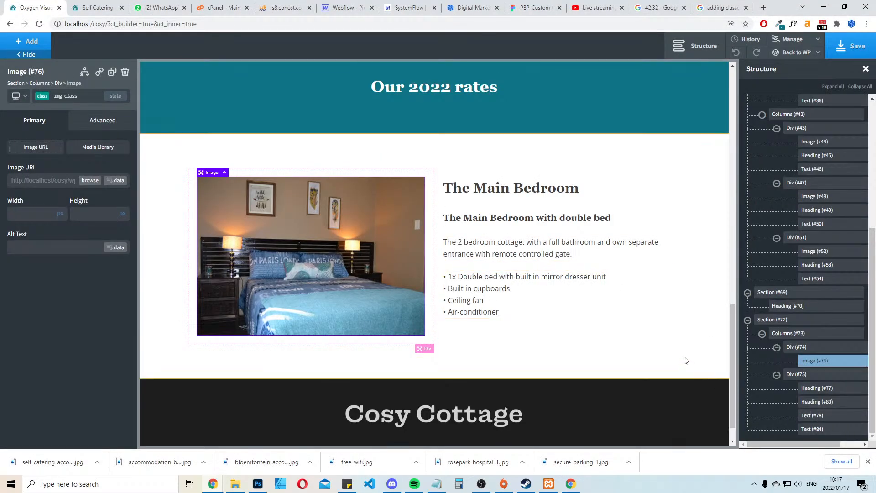
# Set the font family of the Main Bedroom's bulleted feature list to Poppins
pyautogui.click(674, 303)
pyautogui.click(515, 306)
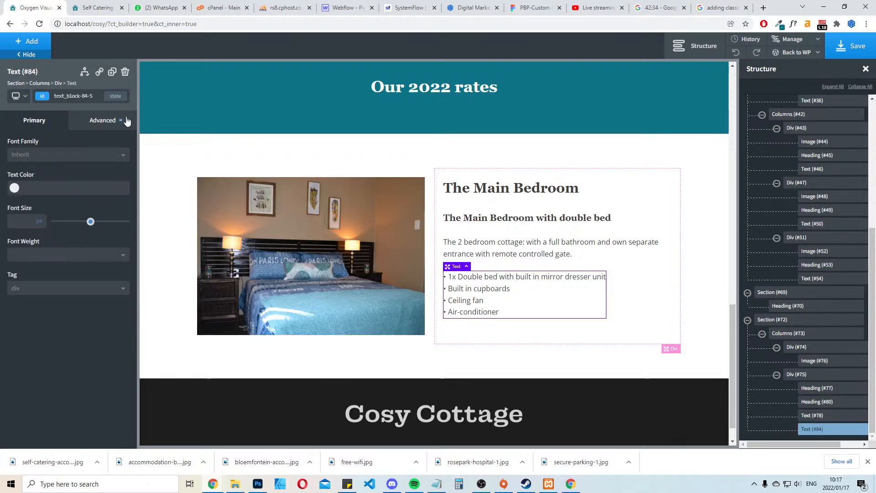
pyautogui.click(104, 155)
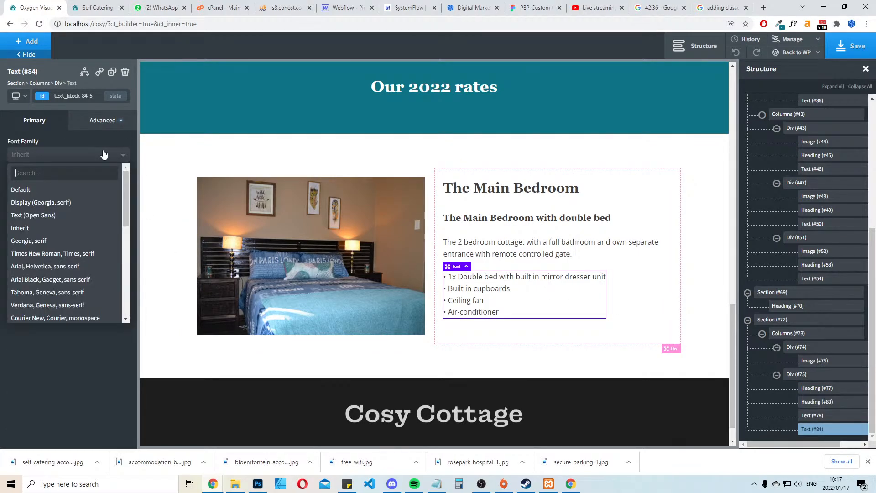
pyautogui.write('pop')
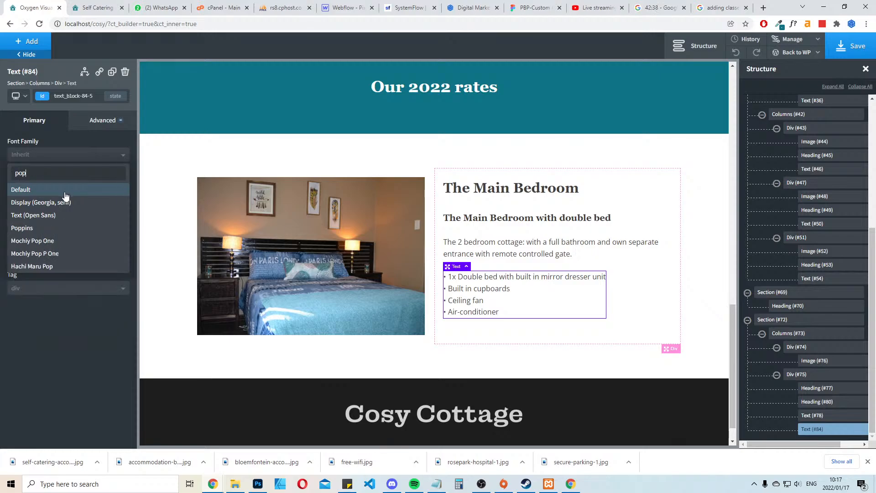
pyautogui.click(50, 229)
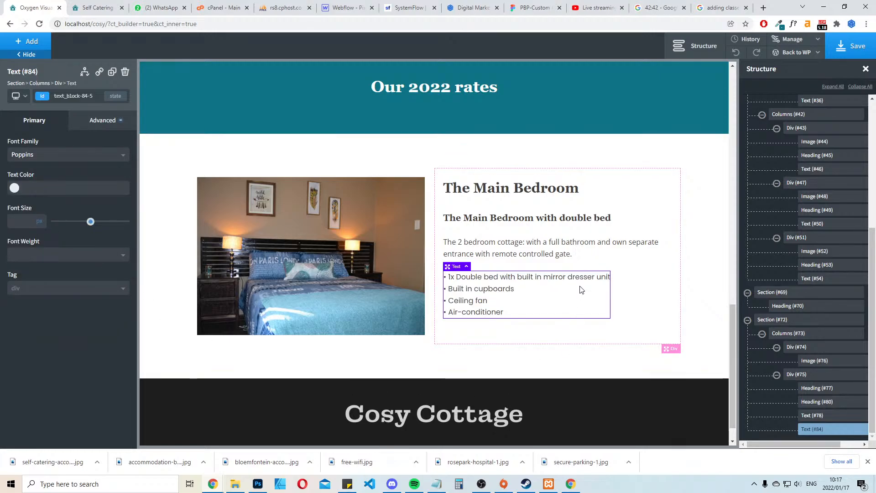
pyautogui.click(535, 246)
pyautogui.click(71, 154)
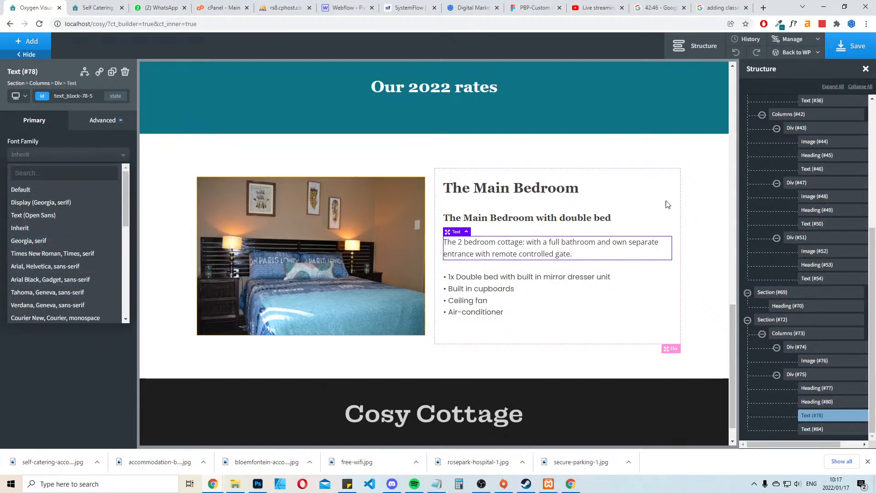
pyautogui.click(717, 164)
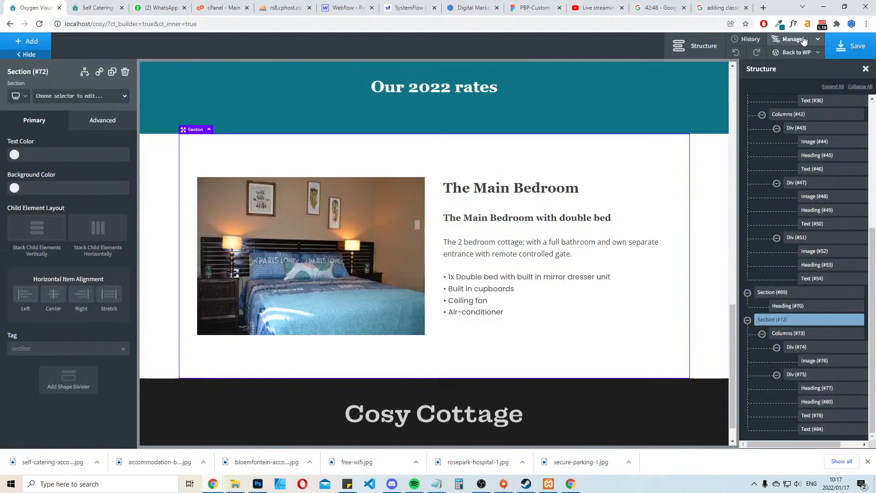
# Change the site's global text font to Poppins in the global styles
pyautogui.click(804, 40)
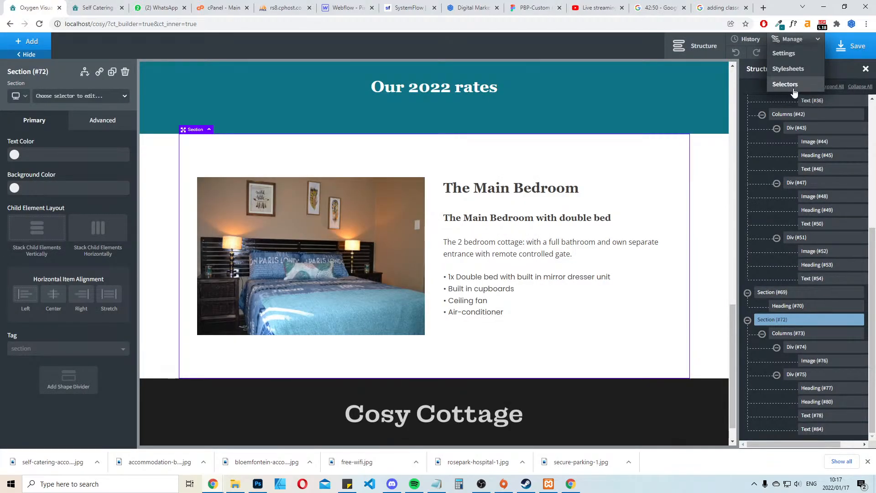
pyautogui.click(787, 54)
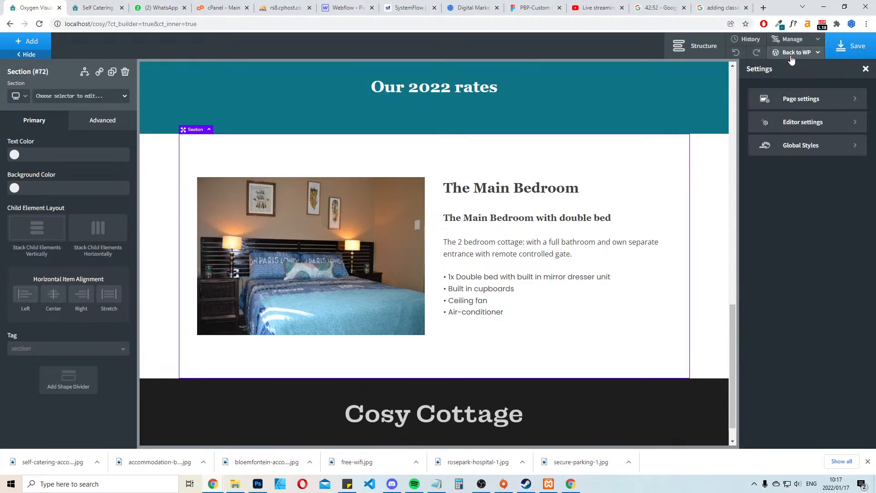
pyautogui.click(804, 145)
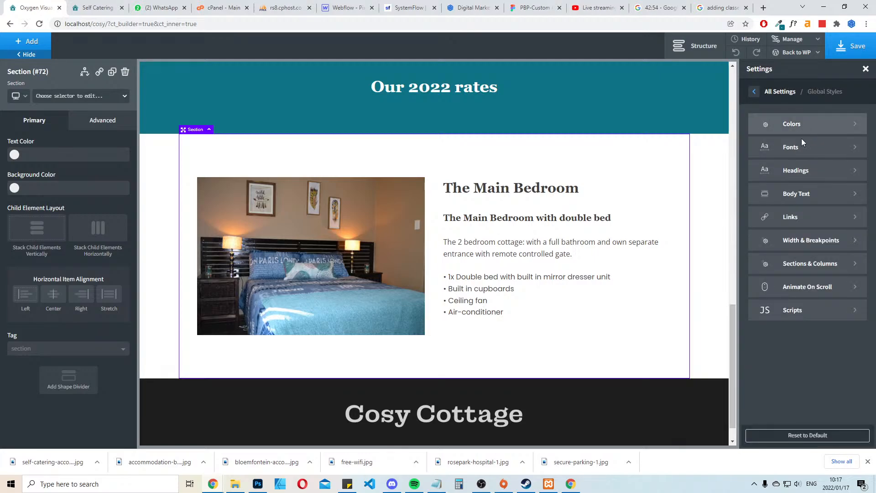
pyautogui.click(802, 145)
pyautogui.click(797, 160)
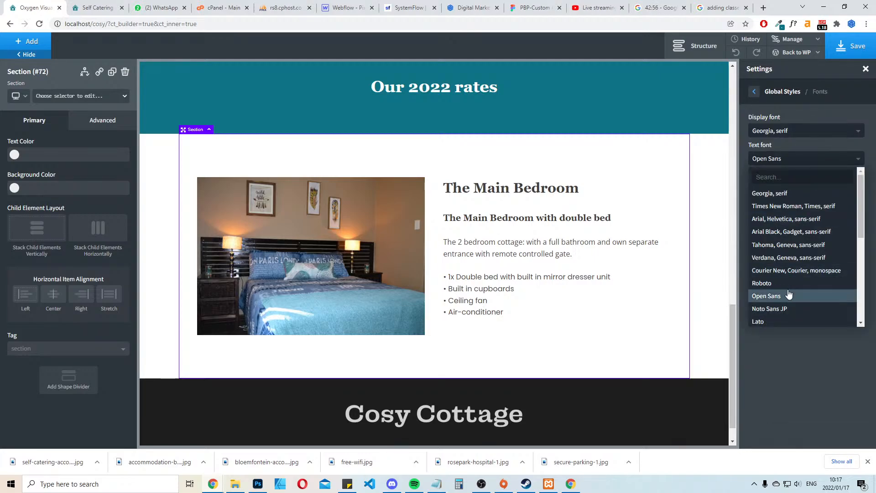
pyautogui.scroll(-2, 786, 287)
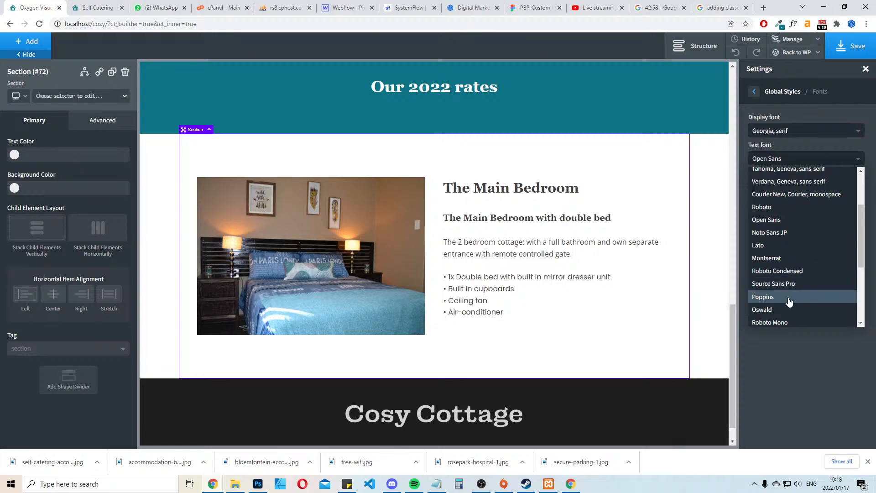
pyautogui.click(788, 297)
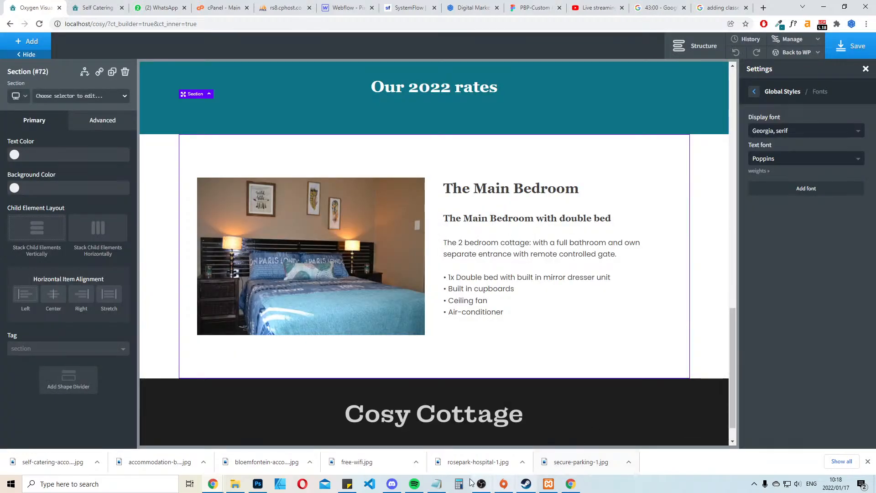
pyautogui.click(414, 485)
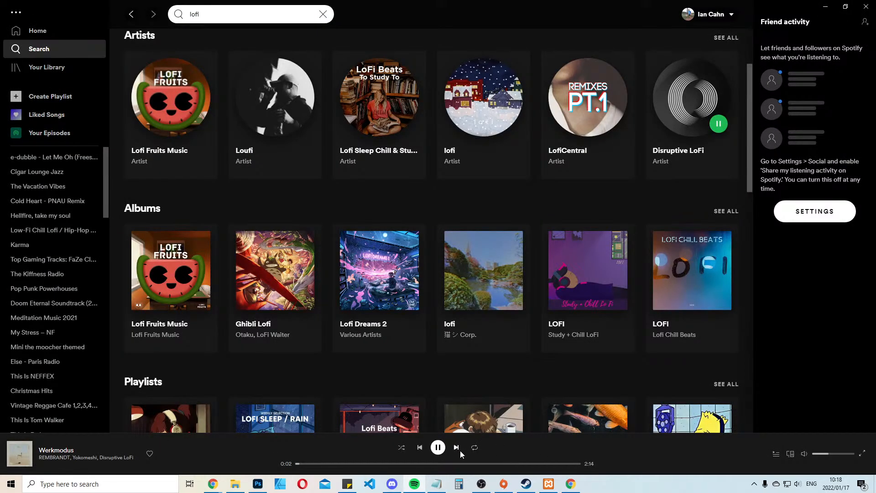
pyautogui.click(825, 7)
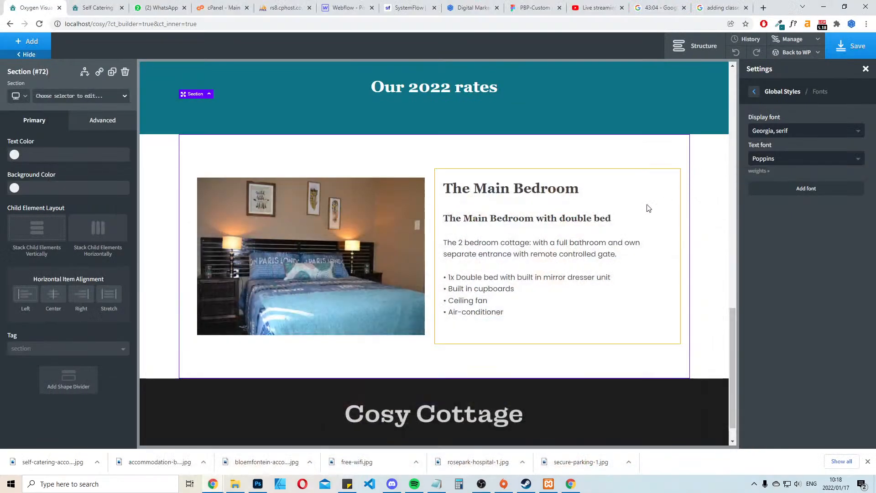
# Set the USP-text class's font family to Poppins from the Electric fencing & CCTV description, and check the other amenity descriptions
pyautogui.scroll(8, 467, 353)
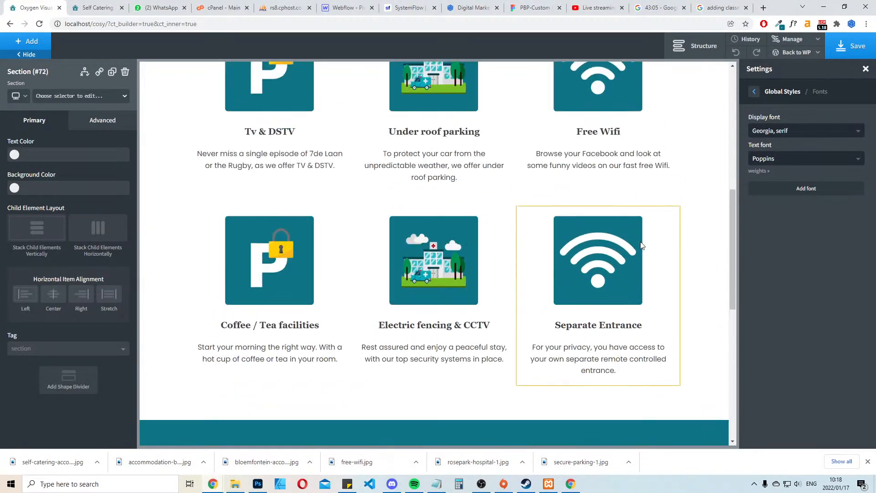
pyautogui.click(468, 353)
pyautogui.click(81, 157)
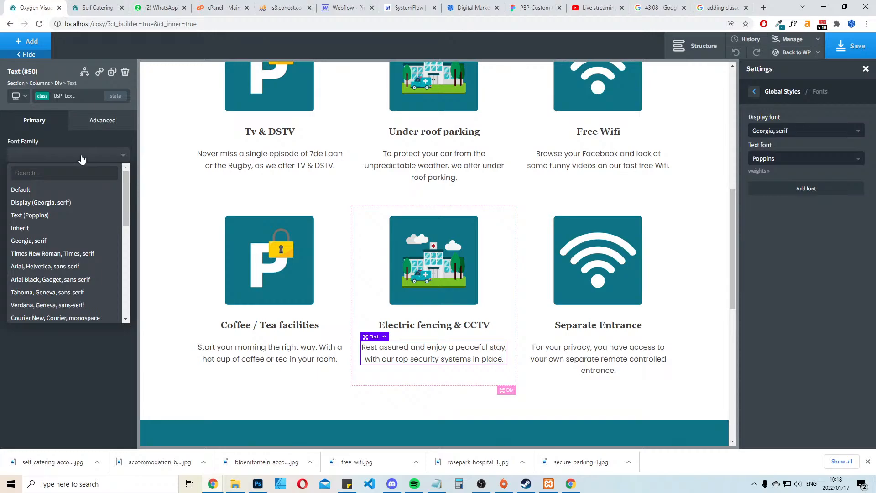
pyautogui.write('pop')
pyautogui.click(20, 224)
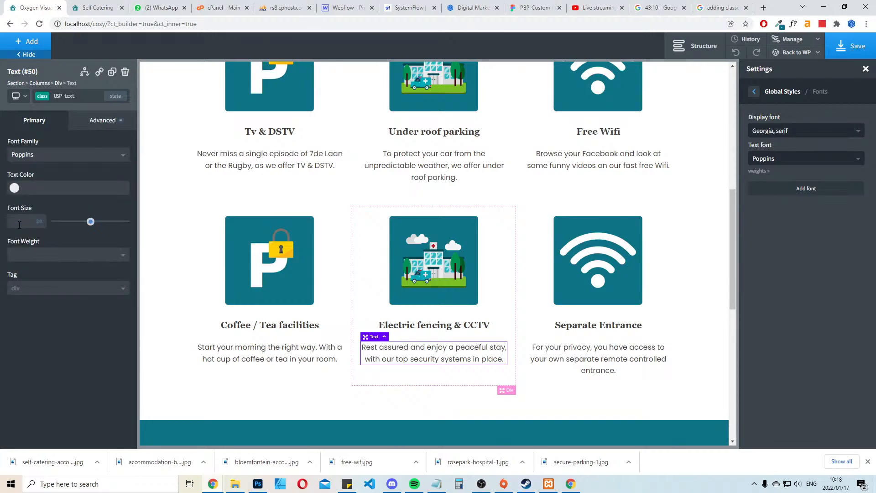
pyautogui.click(306, 166)
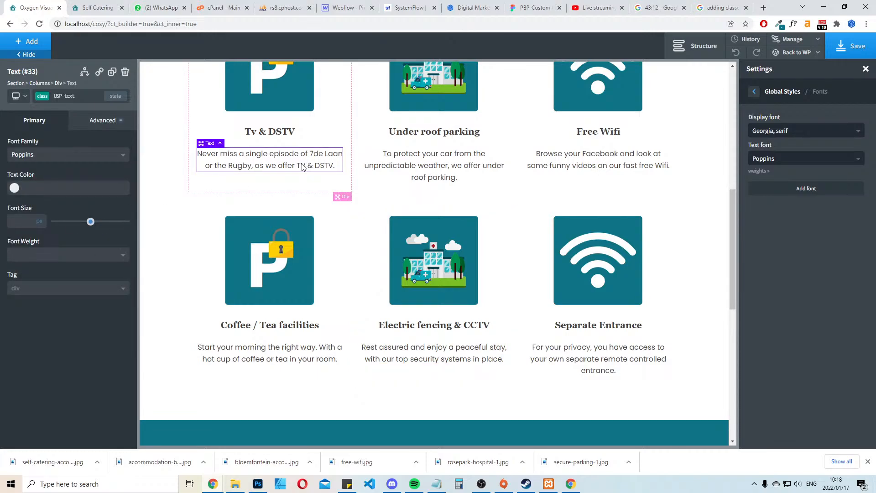
pyautogui.click(477, 169)
pyautogui.click(575, 165)
pyautogui.click(388, 165)
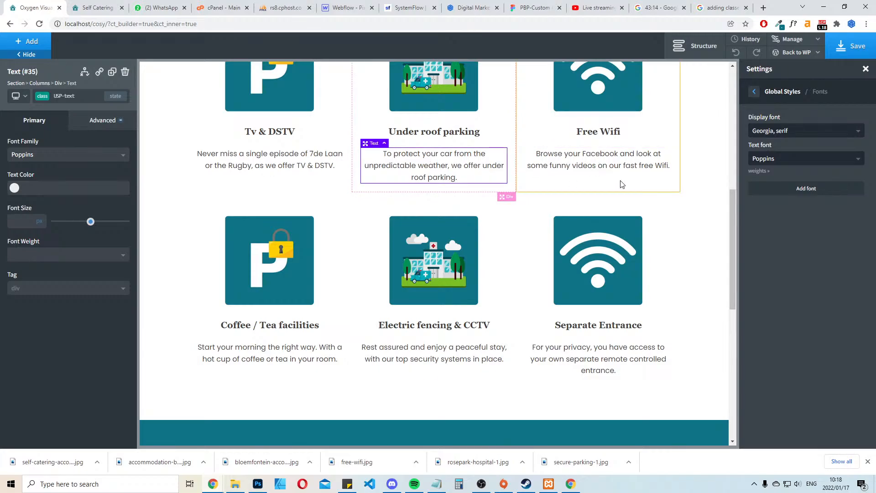
pyautogui.click(691, 185)
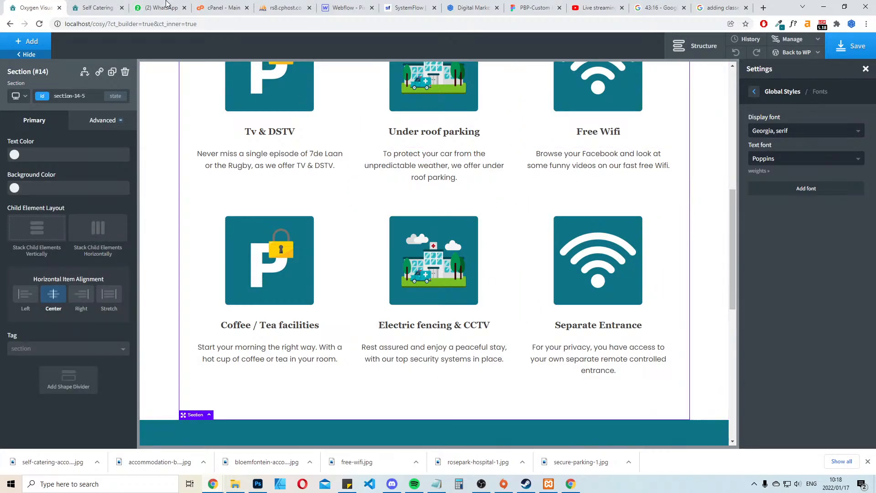
pyautogui.moveTo(168, 5); pyautogui.dragTo(0, 265)
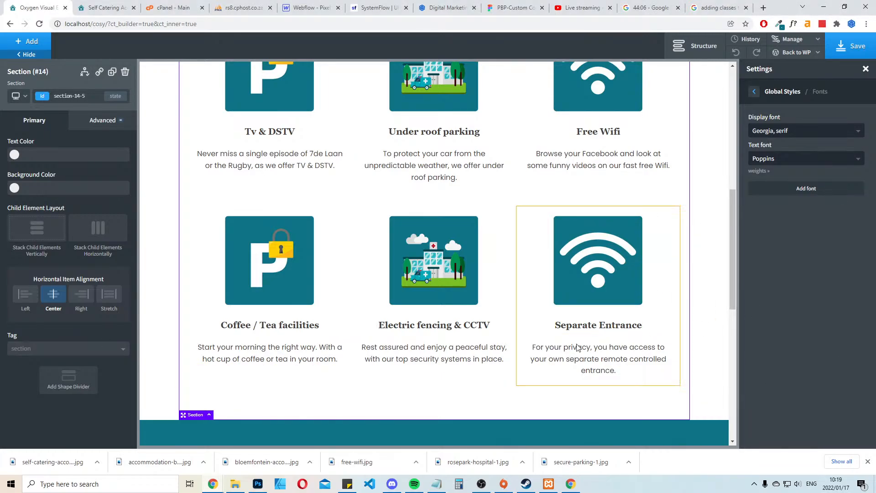
pyautogui.click(97, 6)
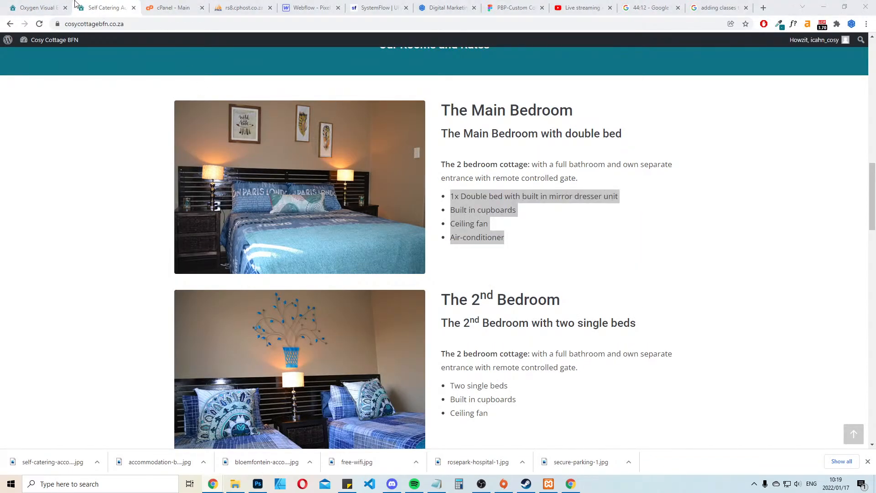
pyautogui.click(37, 7)
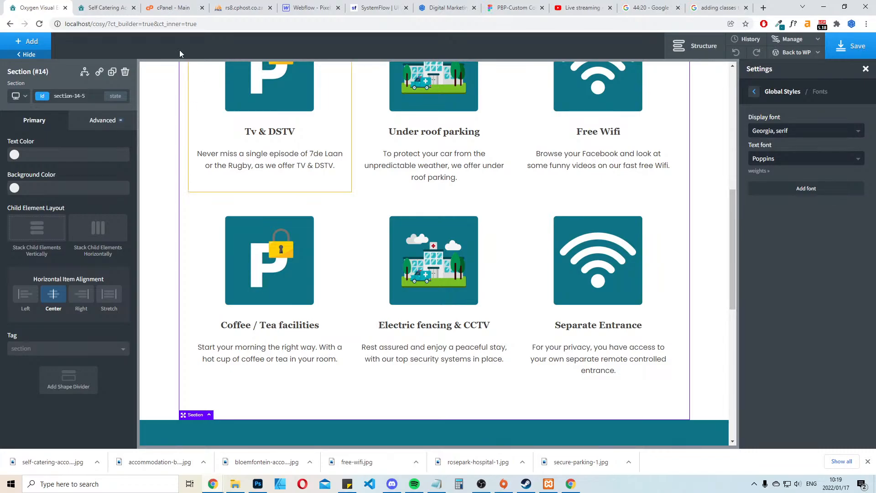
pyautogui.click(103, 7)
pyautogui.click(49, 5)
pyautogui.scroll(8, 514, 243)
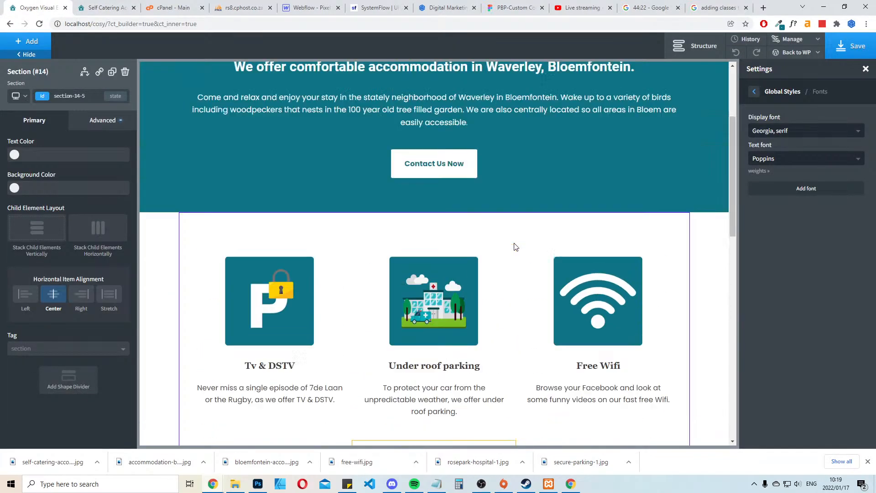
pyautogui.scroll(-3, 514, 243)
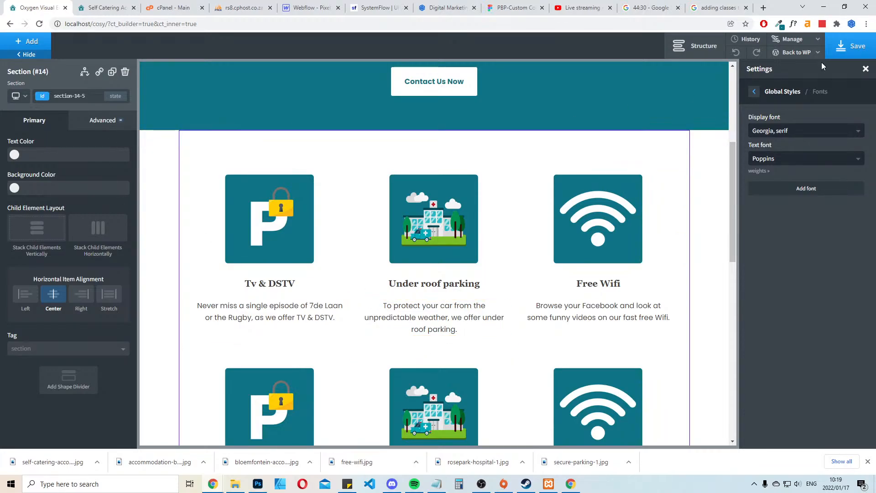
# Give the amenities section a custom container width of 80%, save, and check the refreshed front-end page
pyautogui.click(866, 69)
pyautogui.click(93, 121)
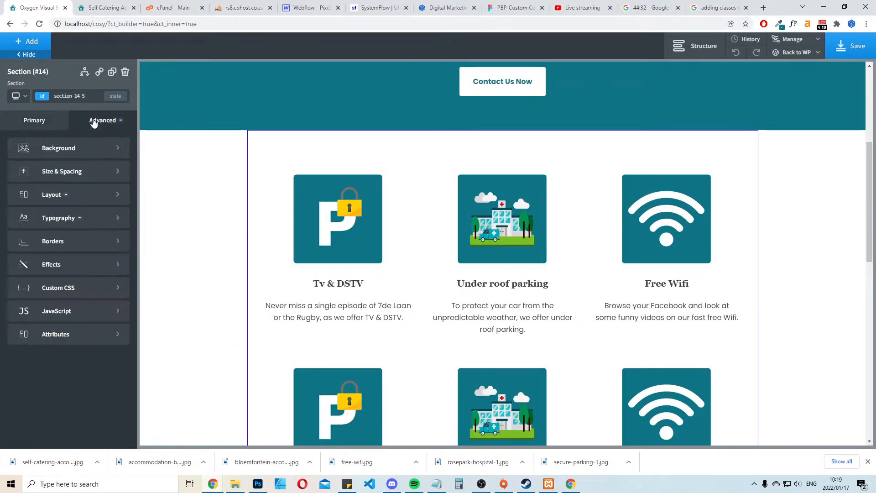
pyautogui.click(83, 174)
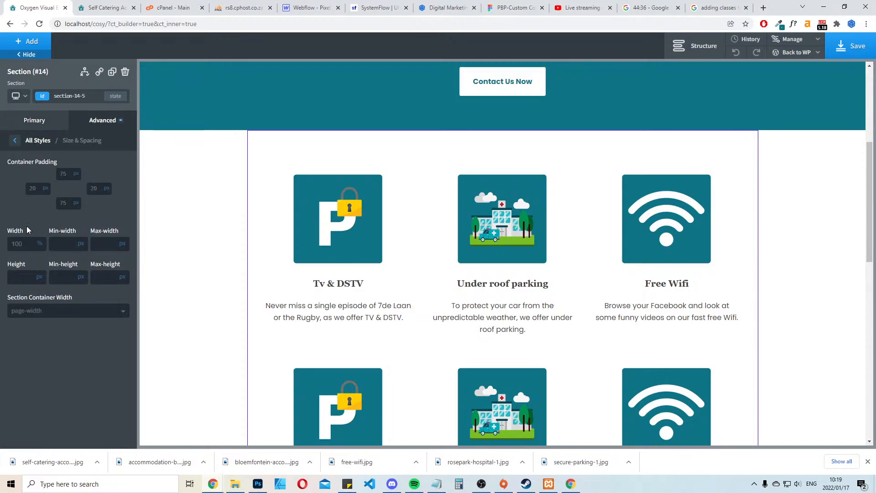
pyautogui.click(38, 315)
pyautogui.click(31, 351)
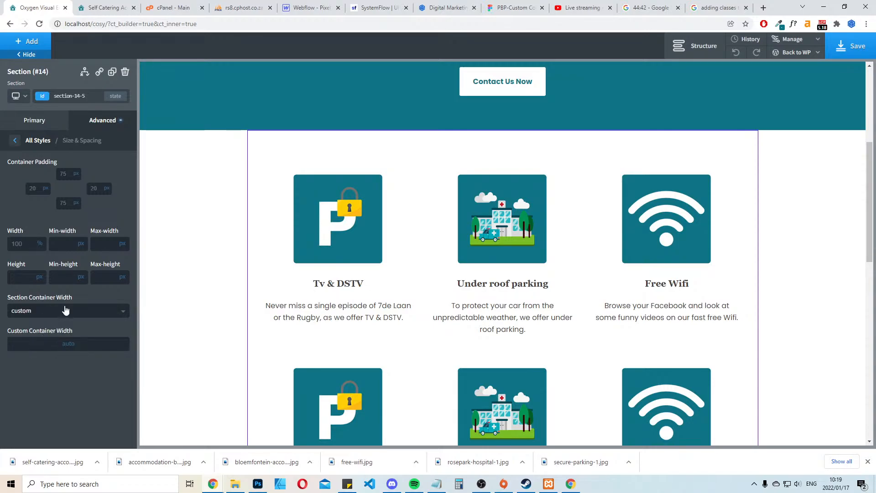
pyautogui.click(66, 345)
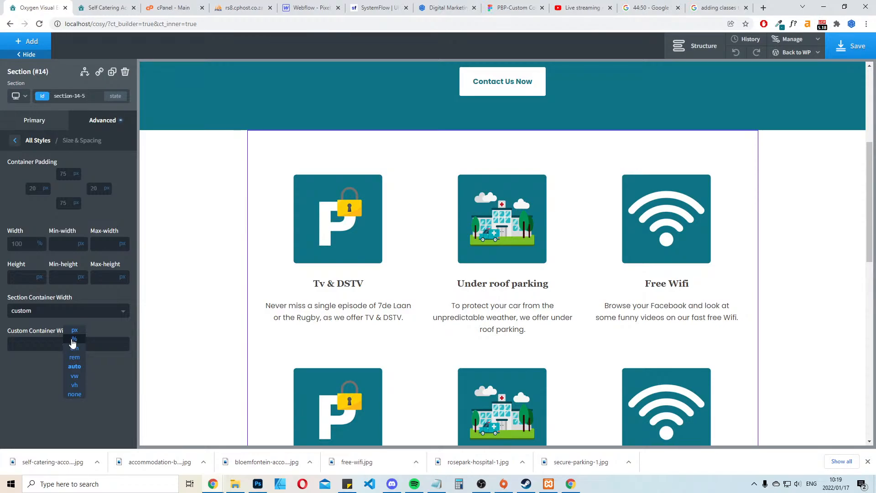
pyautogui.click(74, 339)
pyautogui.write('80')
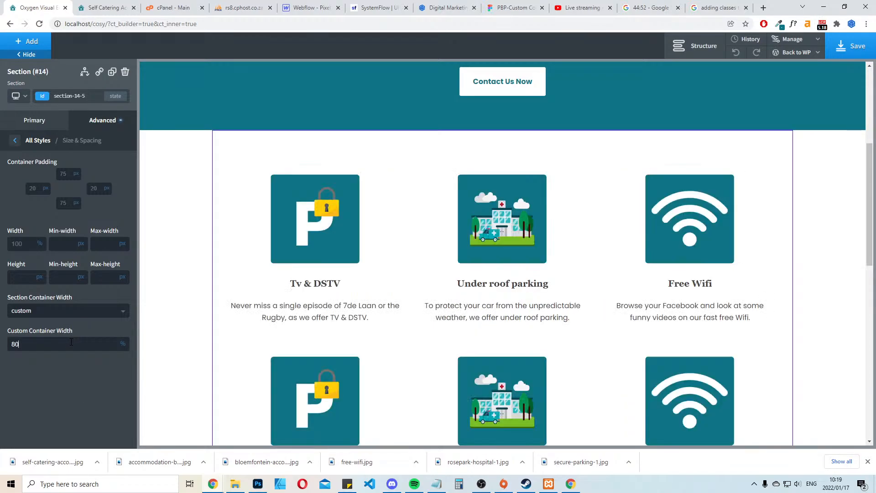
pyautogui.click(860, 47)
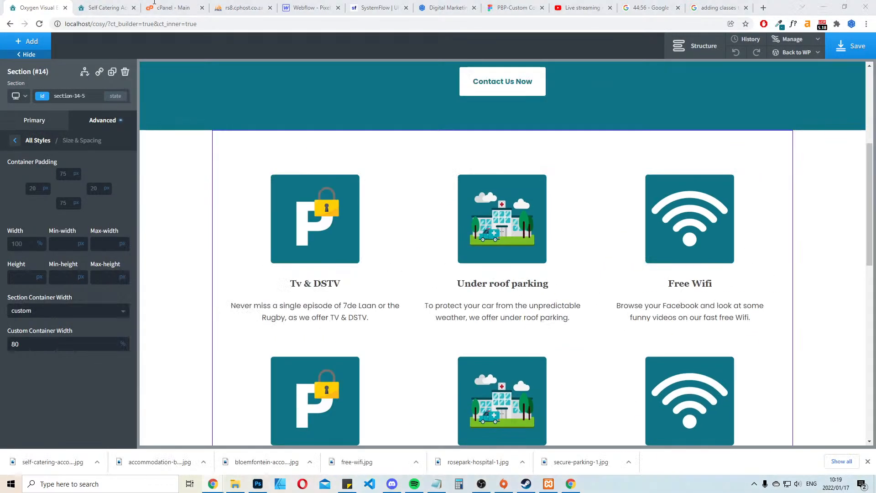
pyautogui.moveTo(169, 8); pyautogui.dragTo(98, 8)
pyautogui.press('F5')
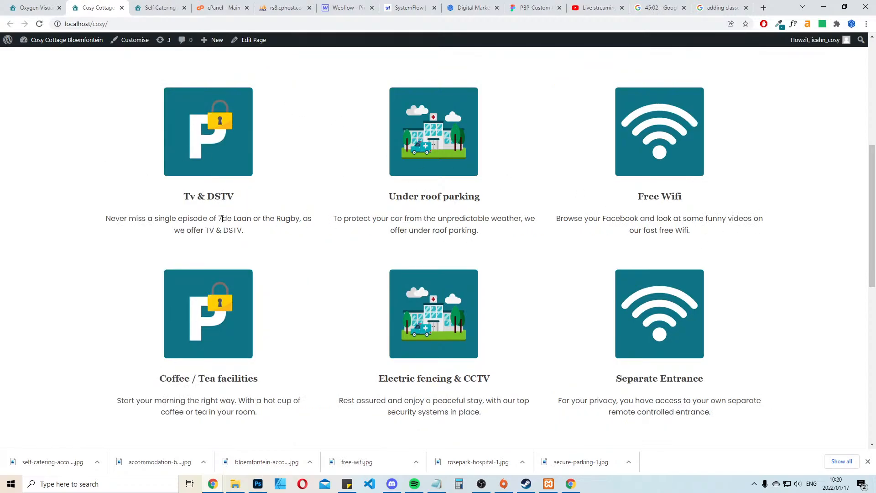
# Reduce the amenities section's custom container width to 75%, save, and reload the front-end page
pyautogui.click(34, 7)
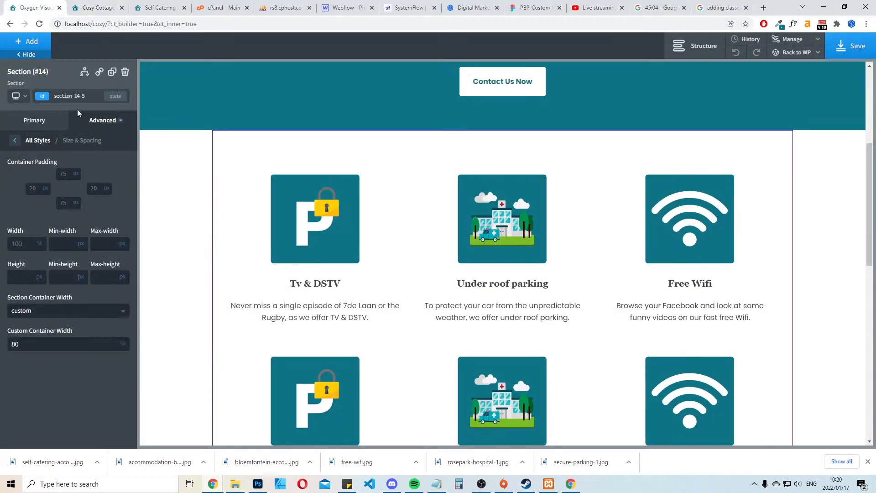
pyautogui.doubleClick(53, 340)
pyautogui.write('75')
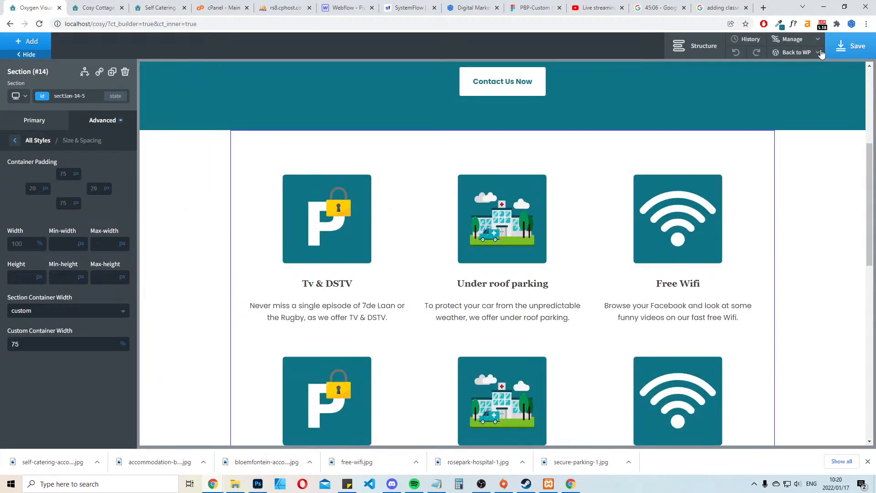
pyautogui.click(854, 45)
pyautogui.click(98, 8)
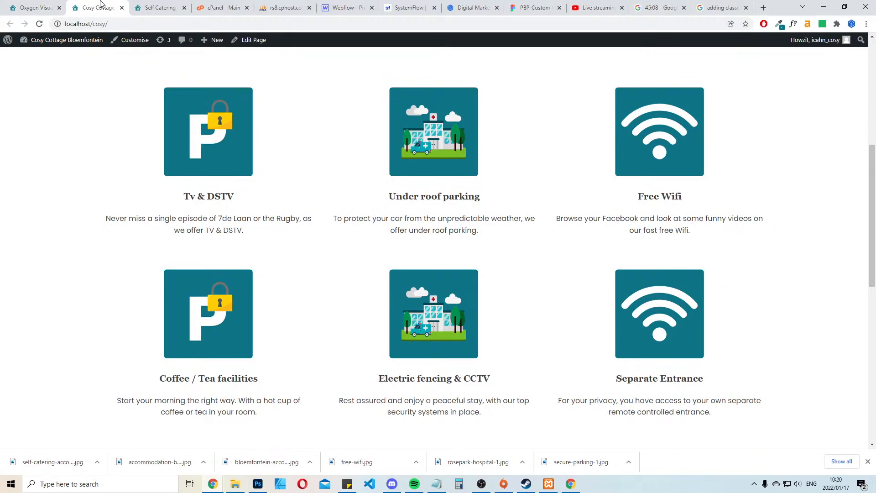
pyautogui.press('F5')
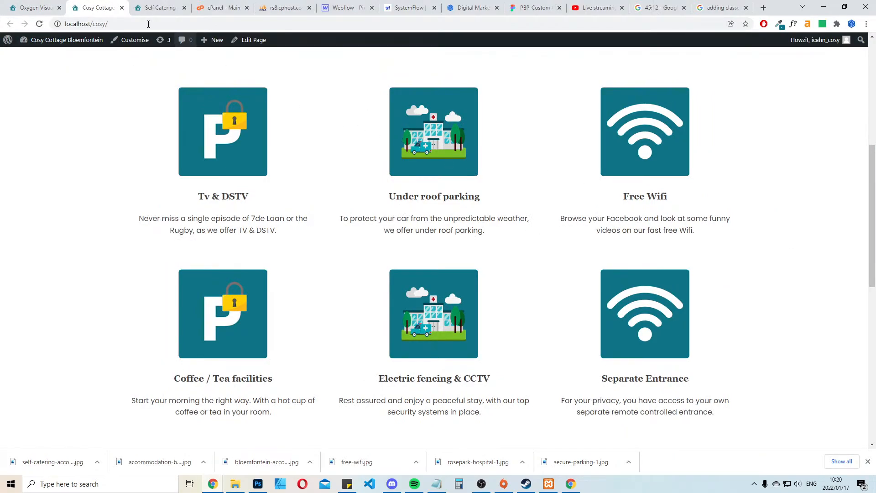
# Reduce the amenities section's custom container width to 70%, save, and review the section on the front-end page
pyautogui.click(35, 8)
pyautogui.doubleClick(32, 344)
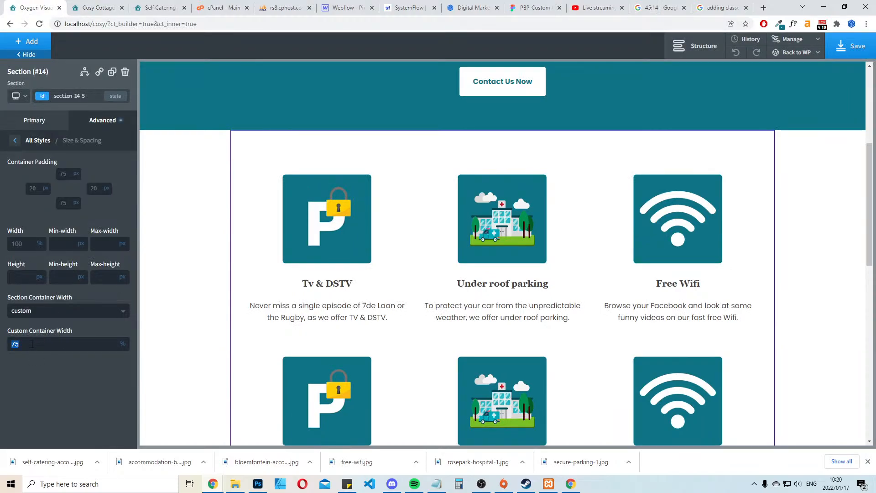
pyautogui.write('7')
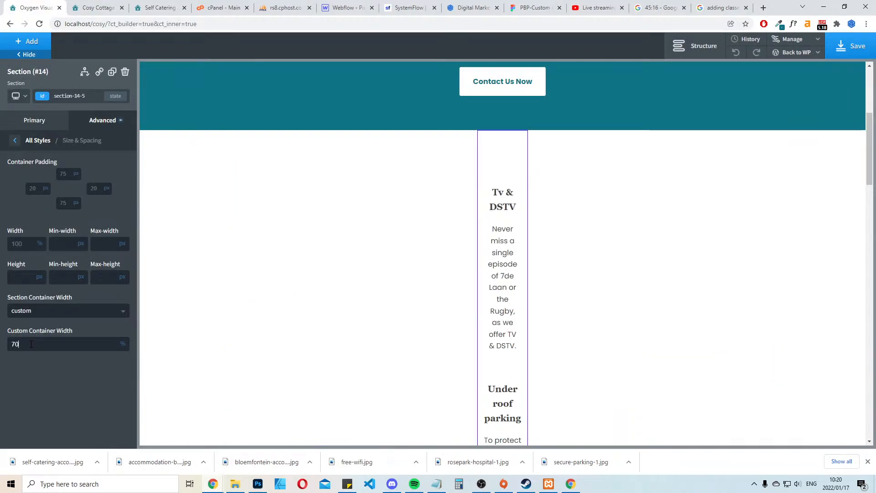
pyautogui.click(849, 49)
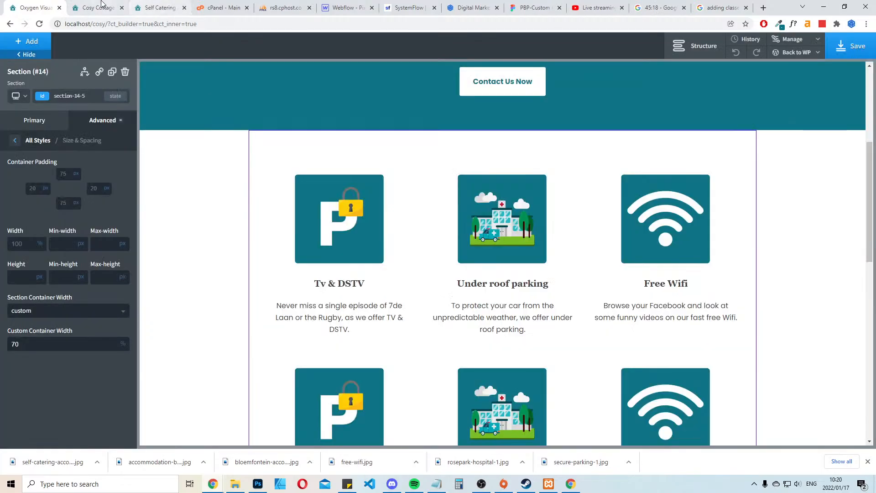
pyautogui.click(101, 6)
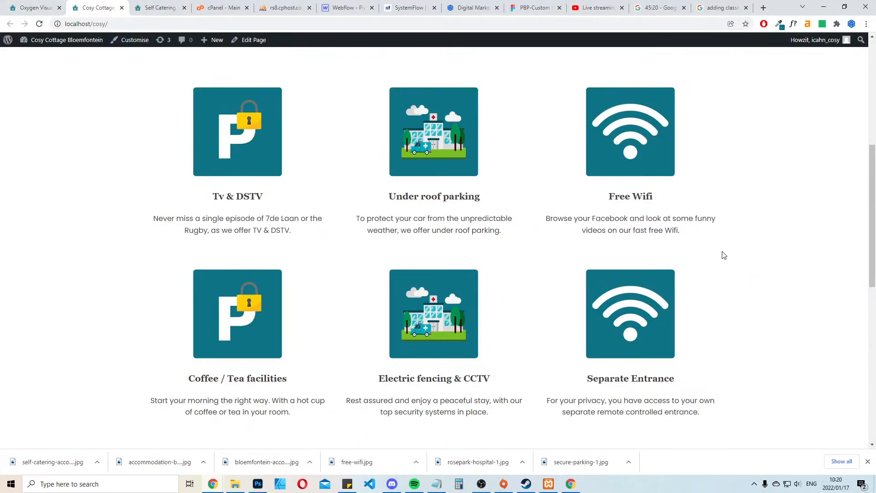
pyautogui.scroll(-3, 725, 254)
pyautogui.scroll(5, 759, 245)
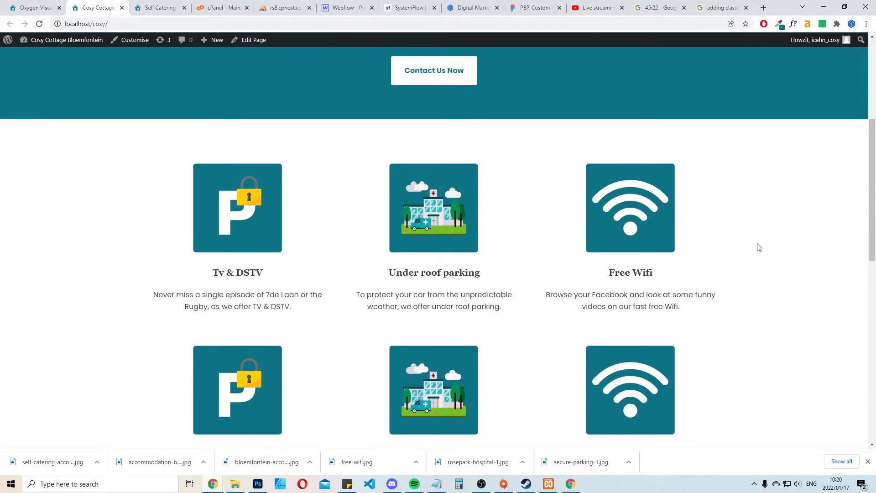
# Close the downloads bar and review the amenities, rates and main bedroom sections on the front-end page
pyautogui.scroll(-2, 759, 246)
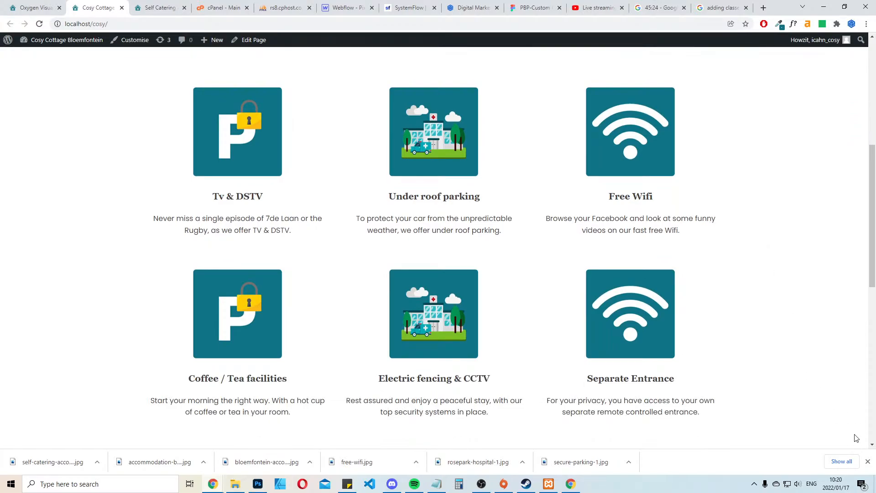
pyautogui.click(868, 462)
pyautogui.scroll(-10, 772, 303)
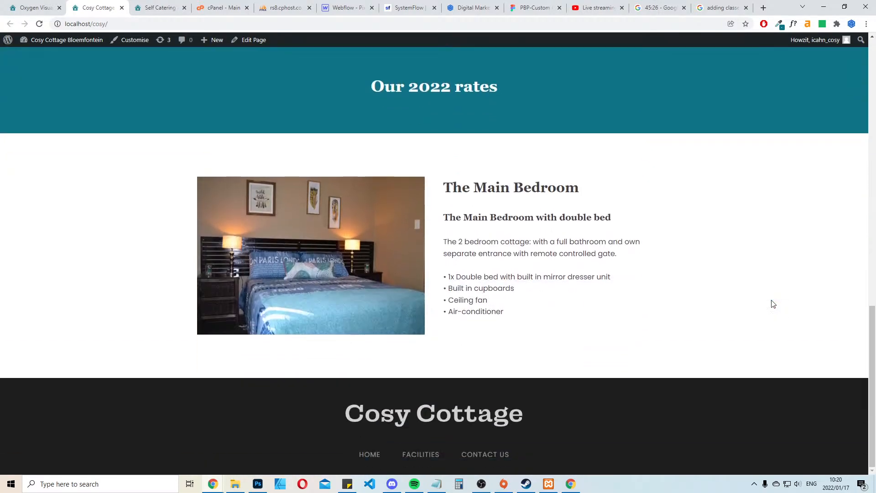
pyautogui.scroll(3, 771, 301)
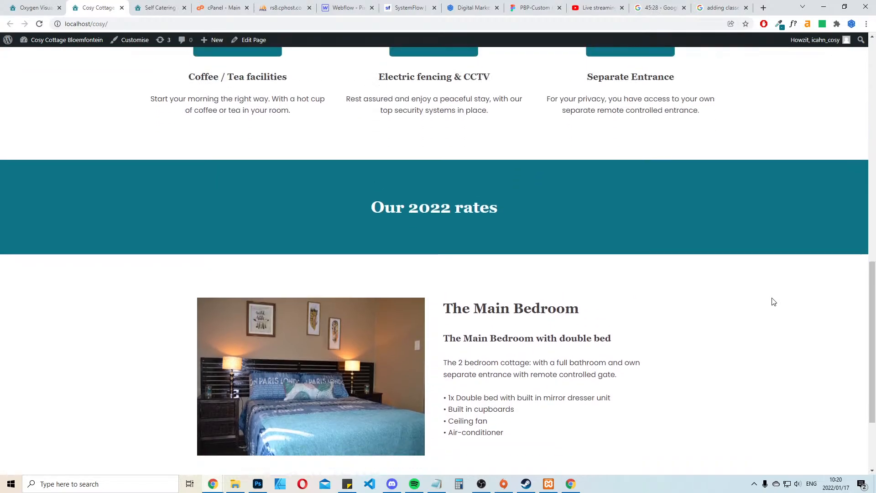
pyautogui.scroll(-3, 770, 300)
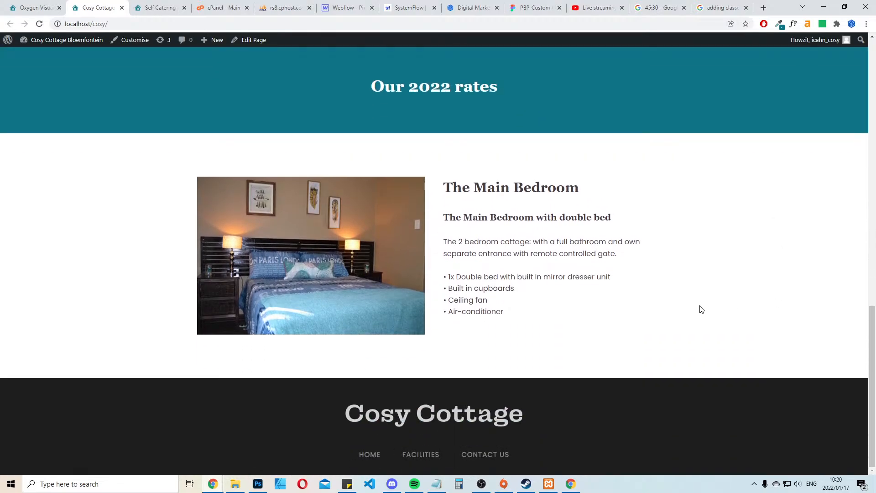
# Duplicate the main bedroom's Columns element twice in the builder to make room blocks for the other rooms
pyautogui.click(35, 5)
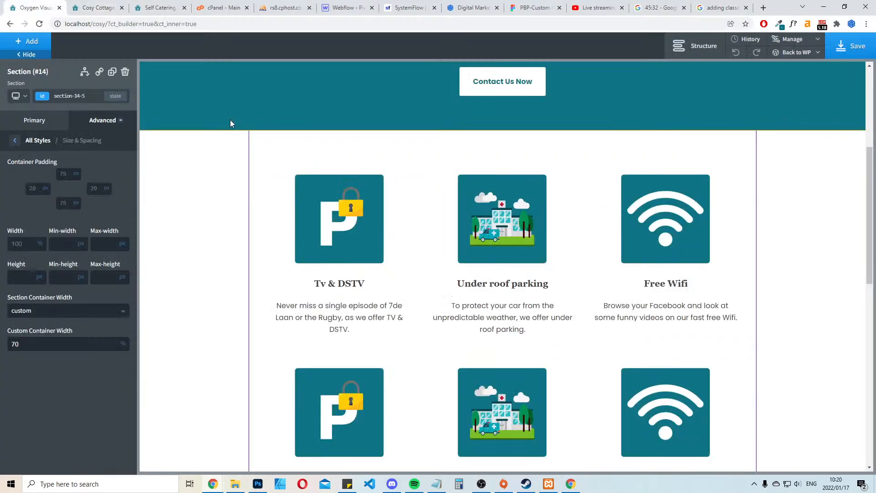
pyautogui.scroll(-12, 675, 325)
pyautogui.click(714, 189)
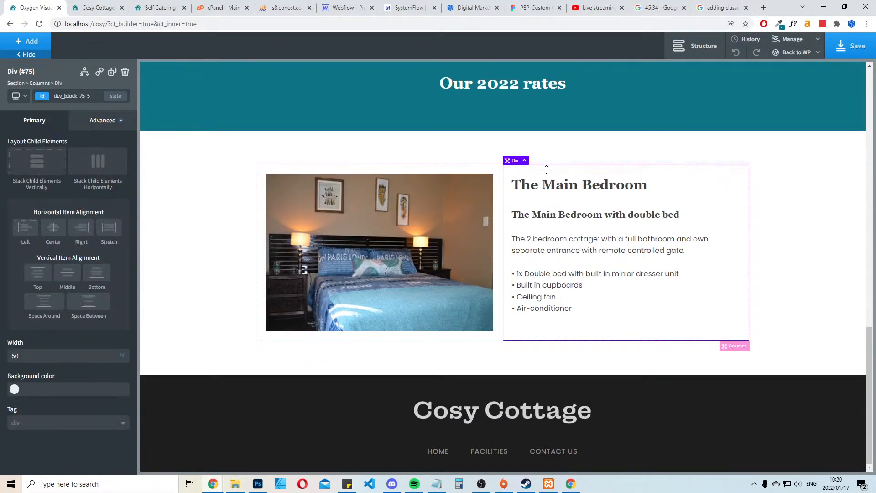
pyautogui.click(736, 347)
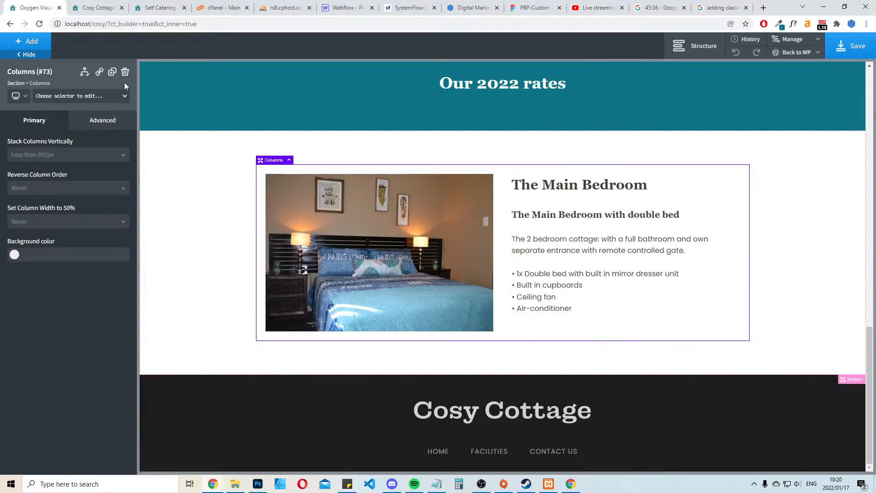
pyautogui.click(112, 73)
pyautogui.scroll(-7, 796, 287)
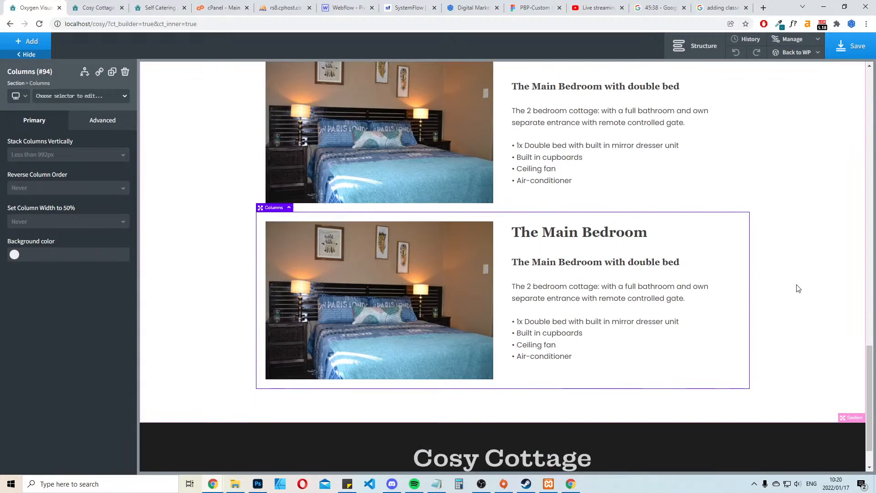
pyautogui.scroll(3, 796, 285)
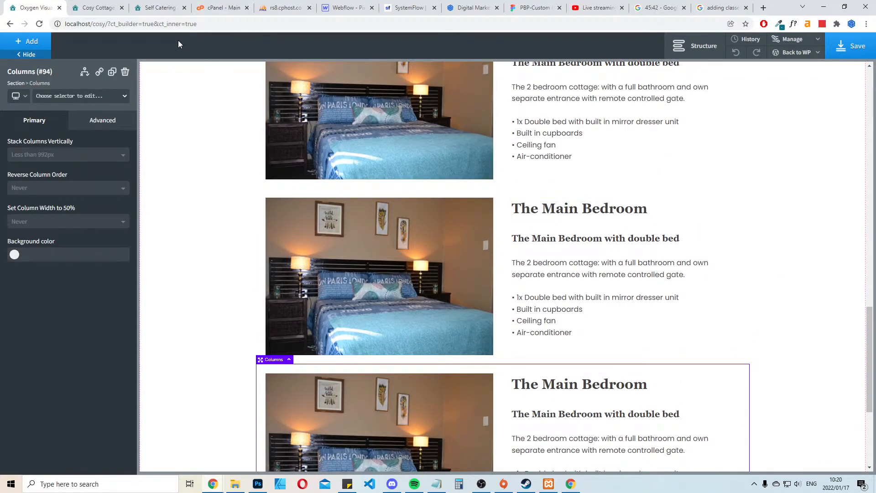
# Copy the heading "The 2nd Bedroom" from the live site into the second room block's main heading
pyautogui.click(144, 4)
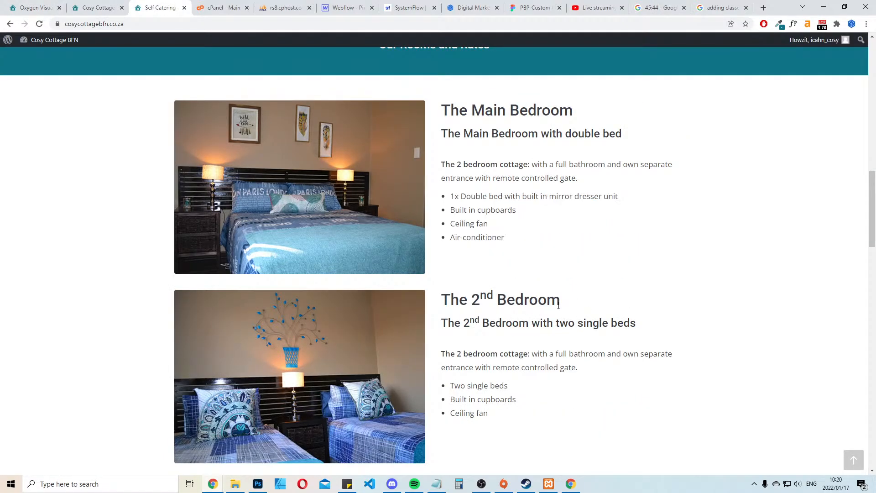
pyautogui.moveTo(562, 299); pyautogui.dragTo(440, 300)
pyautogui.hotkey('ctrl', 'c')
pyautogui.click(85, 3)
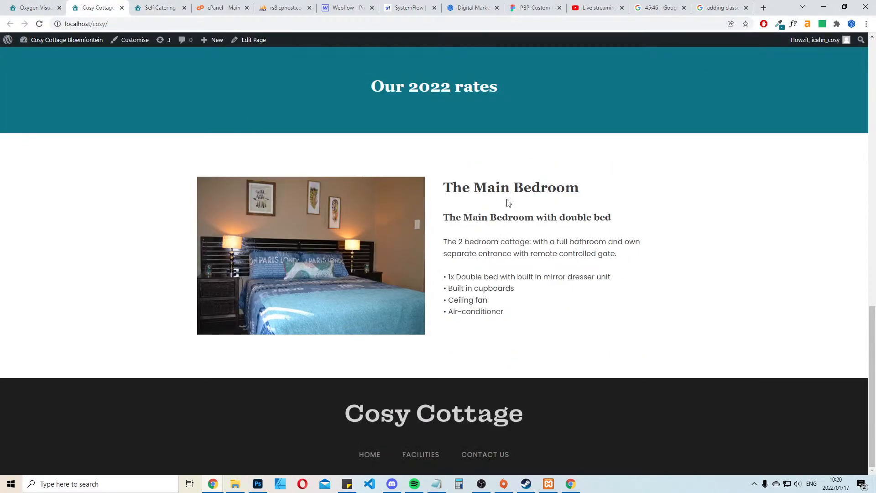
pyautogui.hotkey('ctrl', 'shift', 'Tab')
pyautogui.click(574, 216)
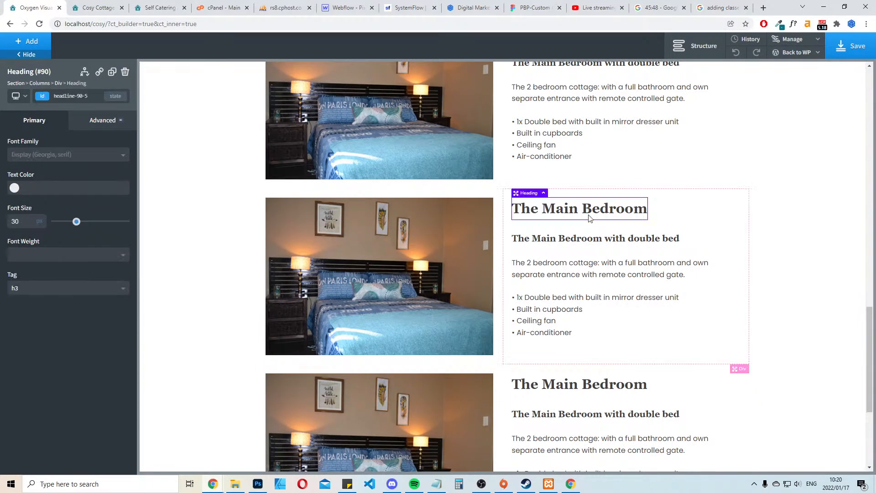
pyautogui.doubleClick(574, 216)
pyautogui.hotkey('ctrl', 'v')
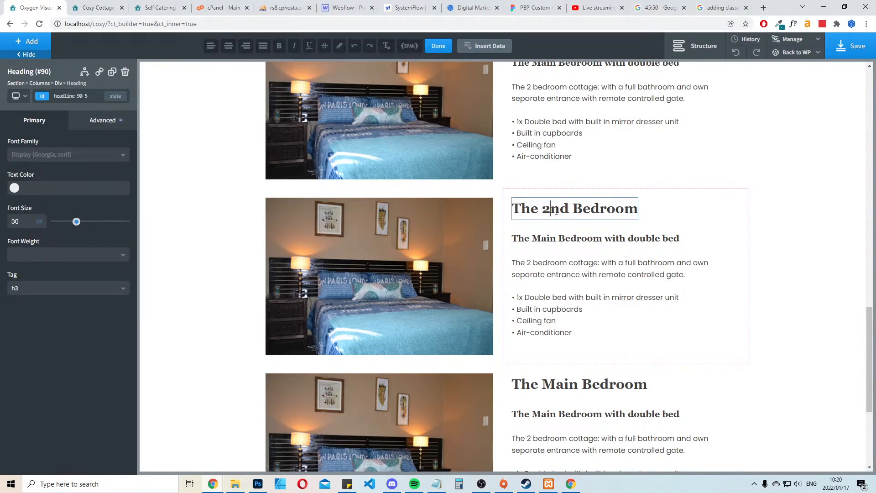
# Examine the superscript "nd" in the second bedroom heading on the live site
pyautogui.click(97, 4)
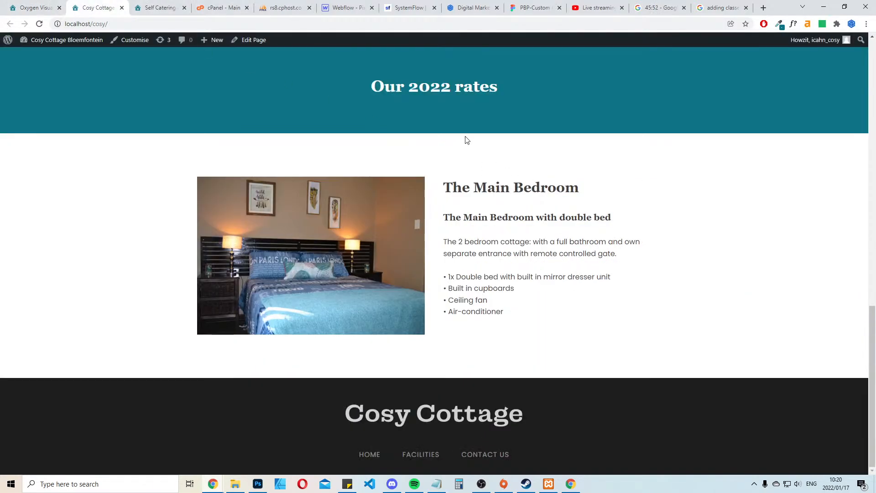
pyautogui.hotkey('ctrl', 'Tab')
pyautogui.click(480, 294)
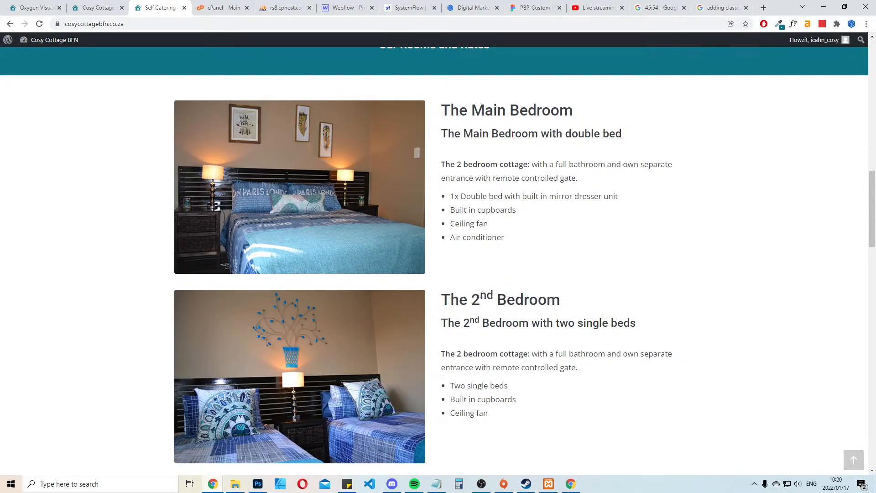
pyautogui.moveTo(479, 294); pyautogui.dragTo(494, 291)
# Search the web for "write 2nd form" in a new tab, scan the results, and close the tab
pyautogui.click(765, 9)
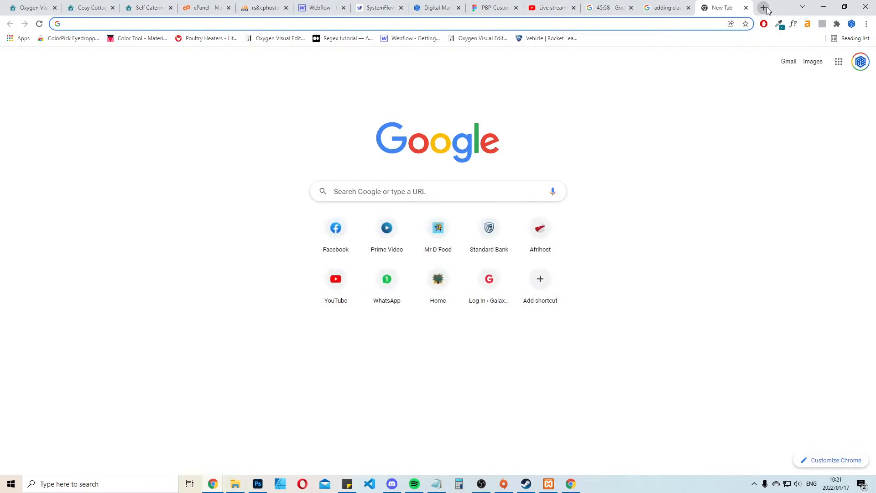
pyautogui.write('nd')
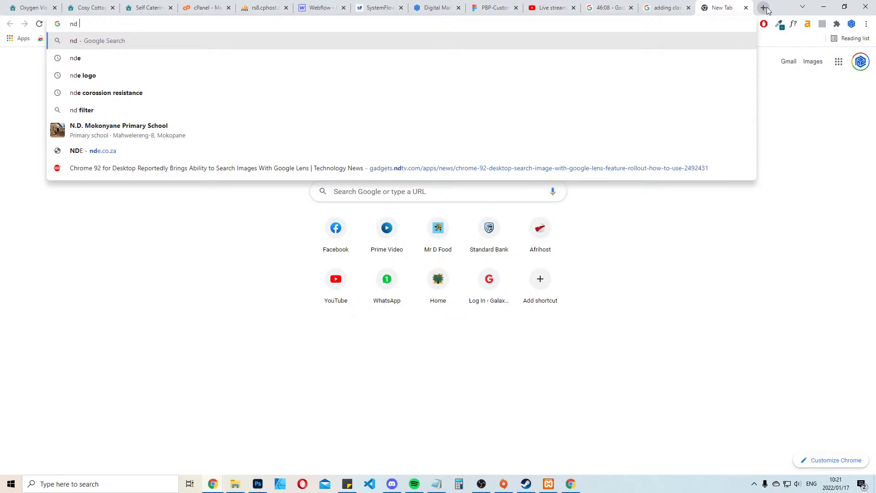
pyautogui.hotkey('ctrl', 'a')
pyautogui.hotkey('ctrl', '2')
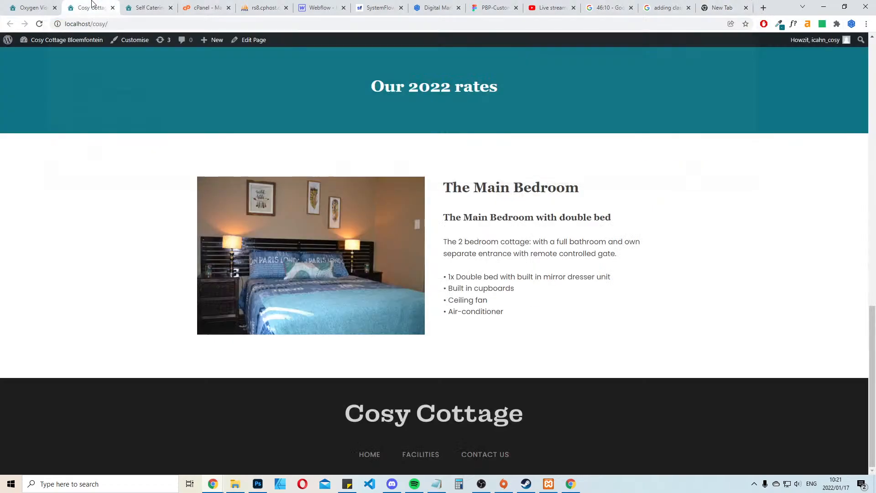
pyautogui.click(6, 4)
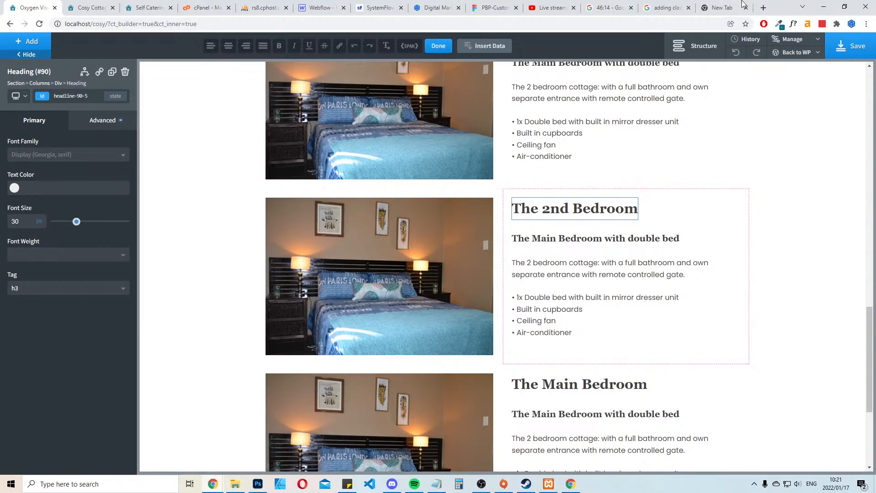
pyautogui.hotkey('ctrl', '9')
pyautogui.write('write')
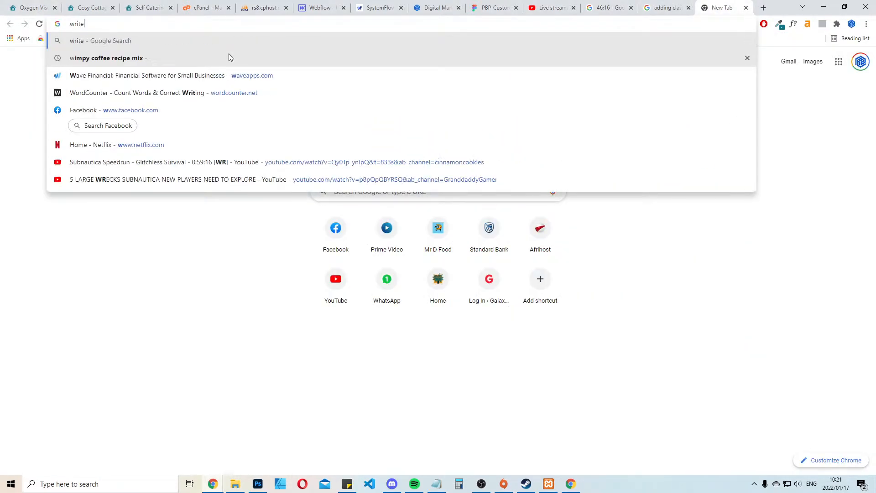
pyautogui.write(' 2nd')
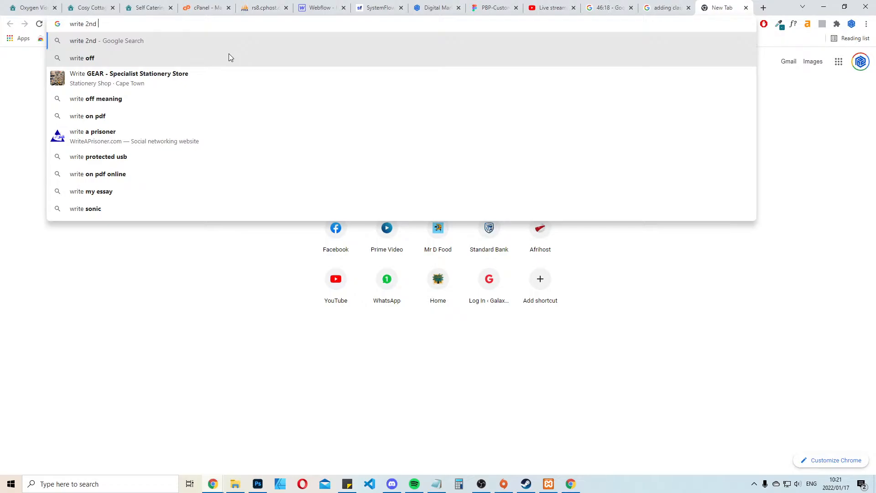
pyautogui.write(' form')
pyautogui.press('Return')
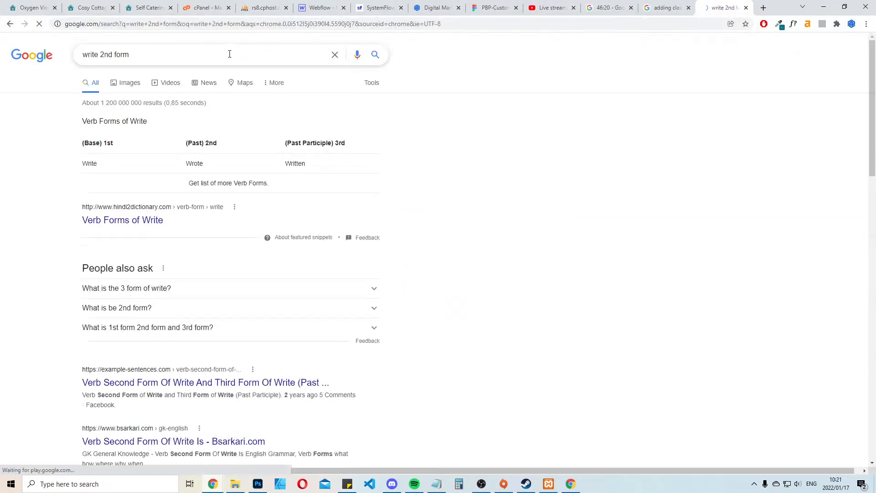
pyautogui.scroll(-6, 780, 251)
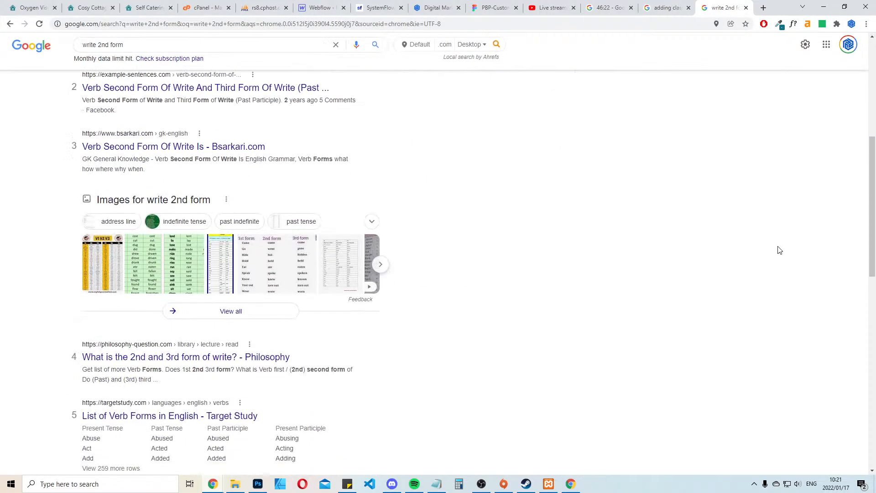
pyautogui.hotkey('ctrl', 'w')
# Change the second room block's main heading to "The second Bedroom" in the builder
pyautogui.hotkey('ctrl', '1')
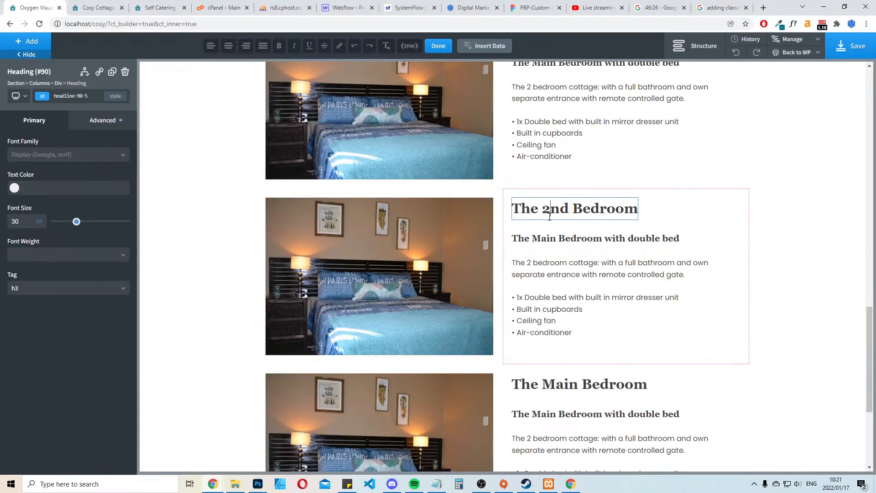
pyautogui.write('se')
pyautogui.press('Delete')
pyautogui.write('c')
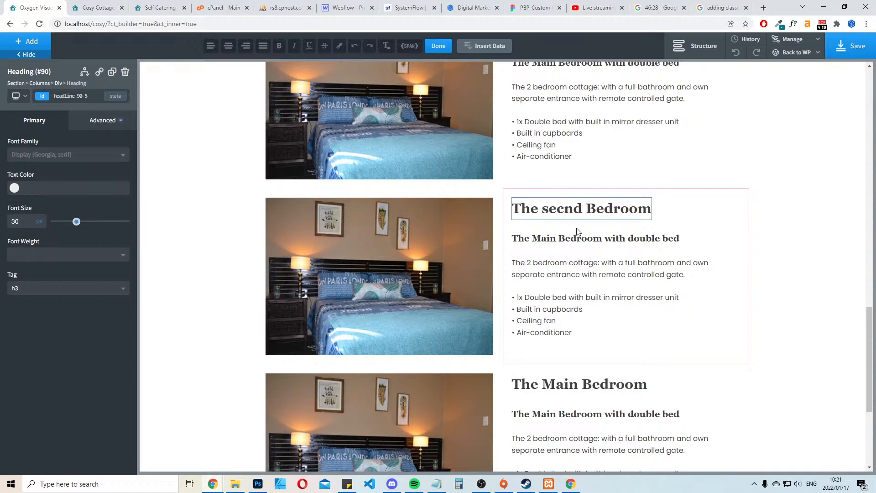
pyautogui.write('o')
pyautogui.click(583, 268)
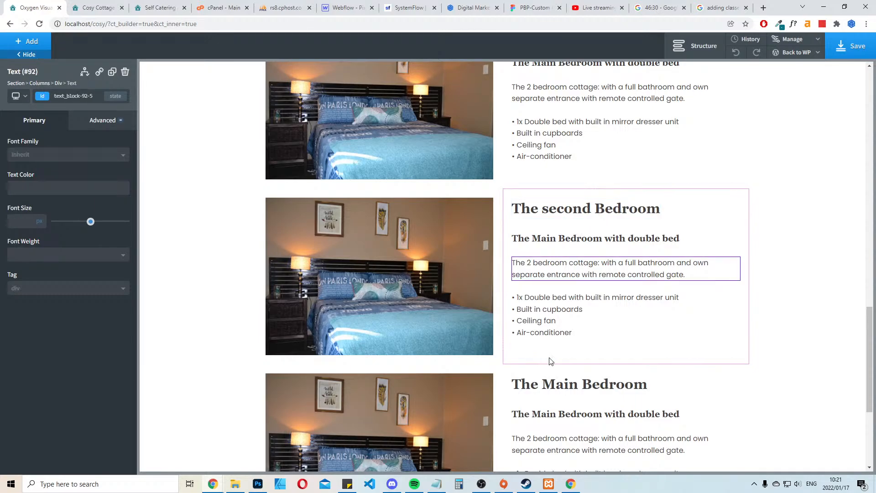
# Replace the second room's subheading with "The 2nd Bedroom with two single beds" from the live site
pyautogui.hotkey('ctrl', '3')
pyautogui.moveTo(635, 326); pyautogui.dragTo(444, 316)
pyautogui.hotkey('ctrl', 'c')
pyautogui.hotkey('ctrl', '2')
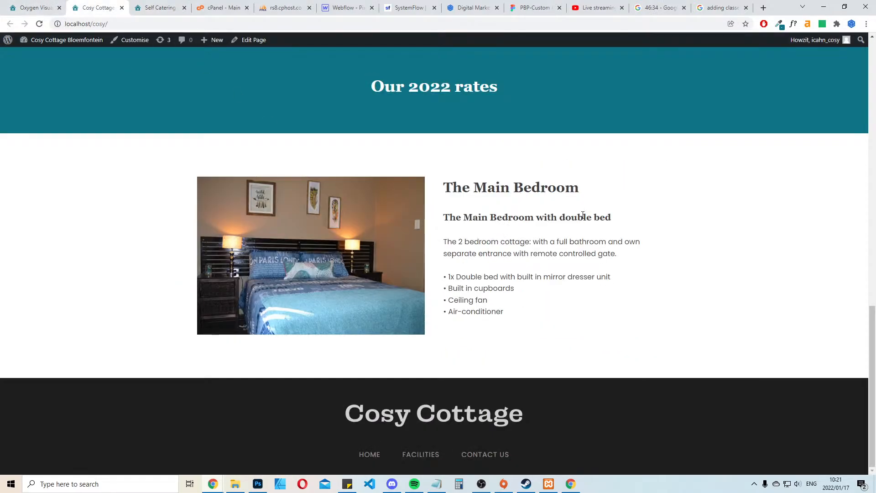
pyautogui.click(36, 7)
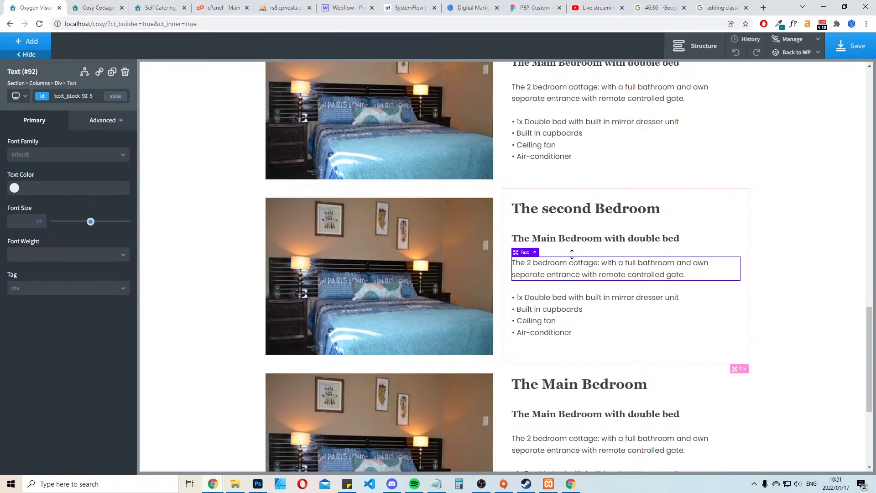
pyautogui.click(583, 239)
pyautogui.doubleClick(583, 238)
pyautogui.hotkey('ctrl', 'v')
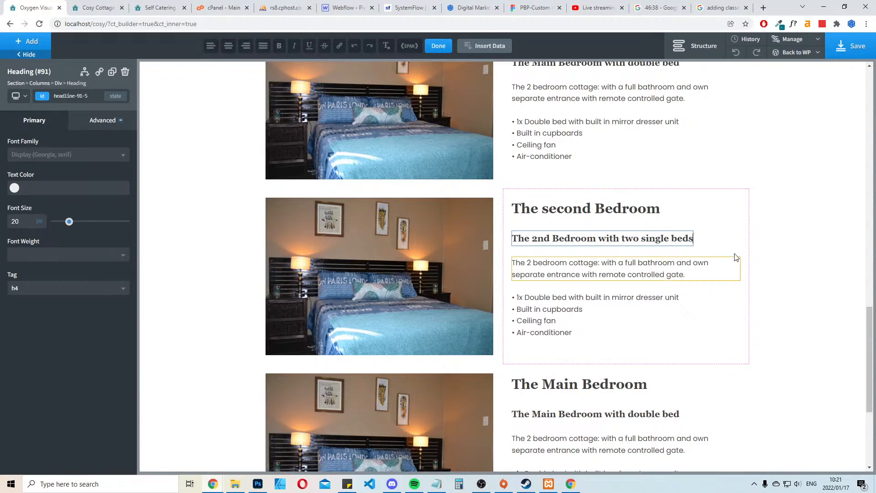
pyautogui.click(807, 231)
# Compare the second room block's description and feature list with the second bedroom's text on the live site
pyautogui.click(125, 5)
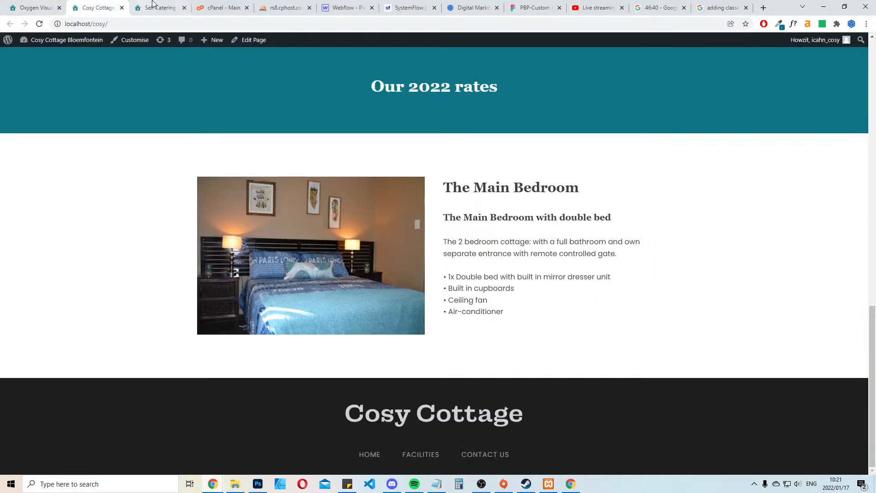
pyautogui.click(130, 5)
pyautogui.click(100, 4)
pyautogui.click(41, 5)
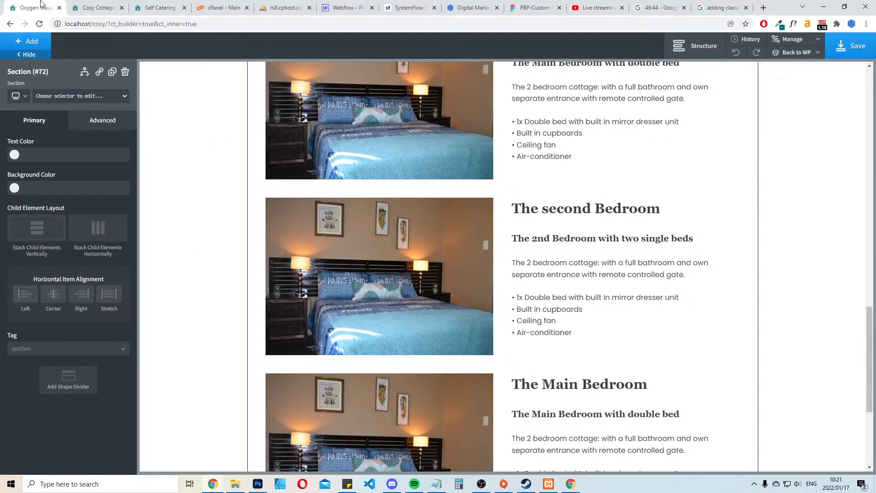
pyautogui.click(570, 312)
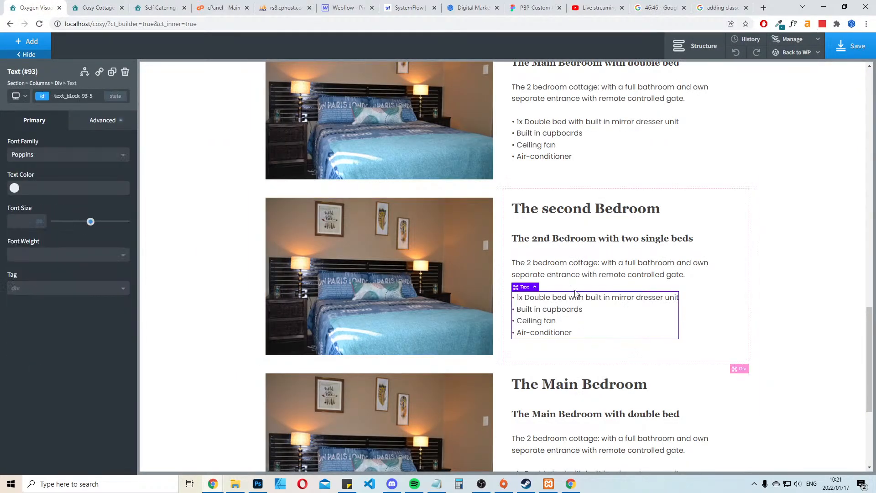
pyautogui.click(89, 5)
pyautogui.click(157, 7)
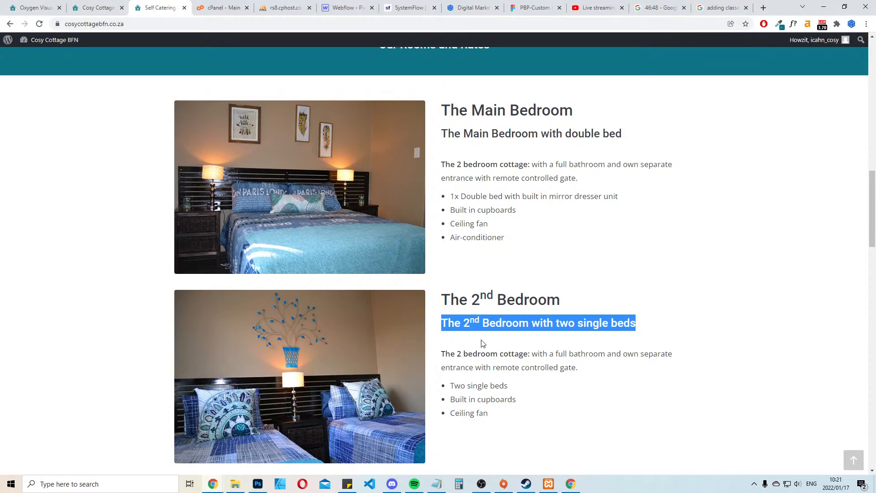
pyautogui.moveTo(579, 369); pyautogui.dragTo(436, 349)
pyautogui.hotkey('ctrl', 'c')
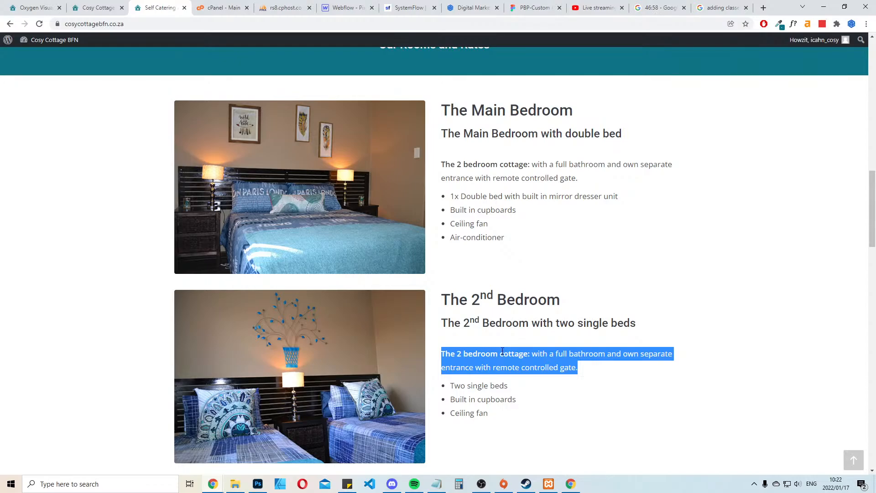
pyautogui.scroll(-3, 607, 292)
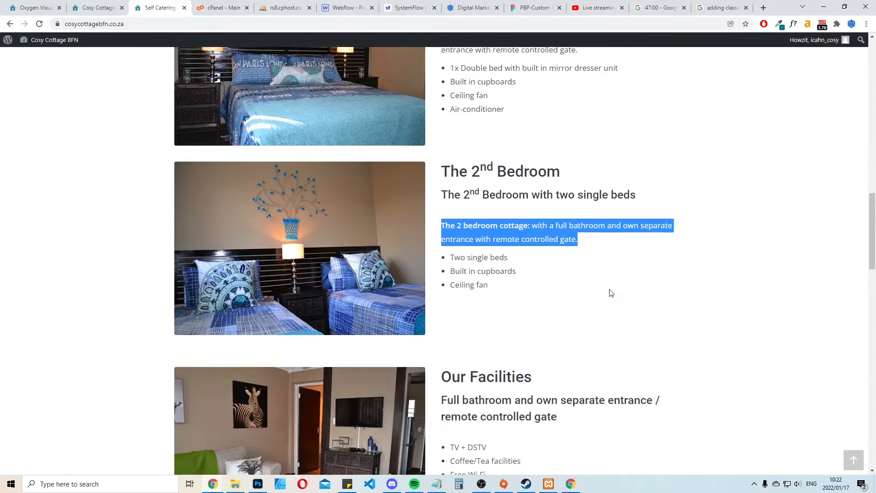
# Review the second bedroom and facilities sections on the live site, and return to the page builder
pyautogui.scroll(-2, 548, 274)
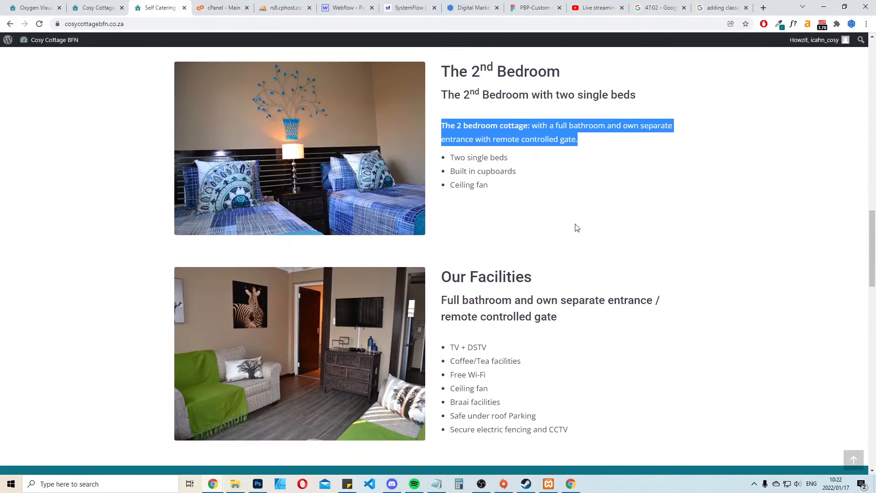
pyautogui.scroll(2, 570, 214)
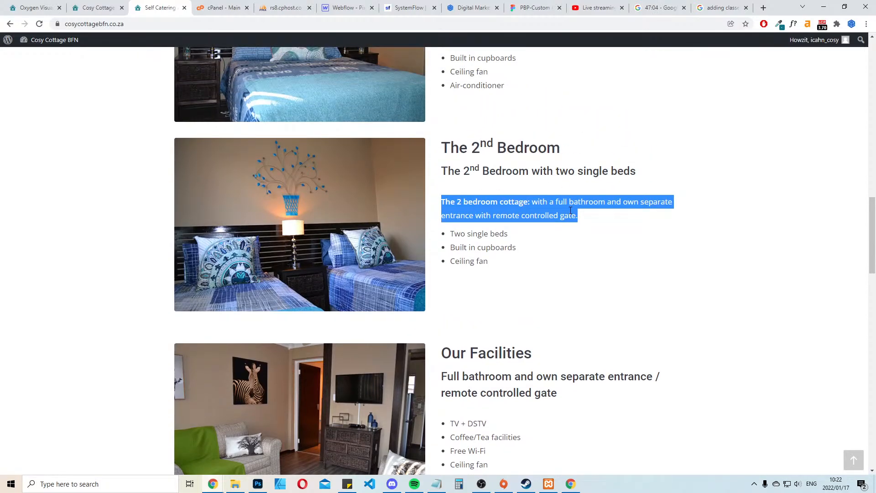
pyautogui.click(99, 2)
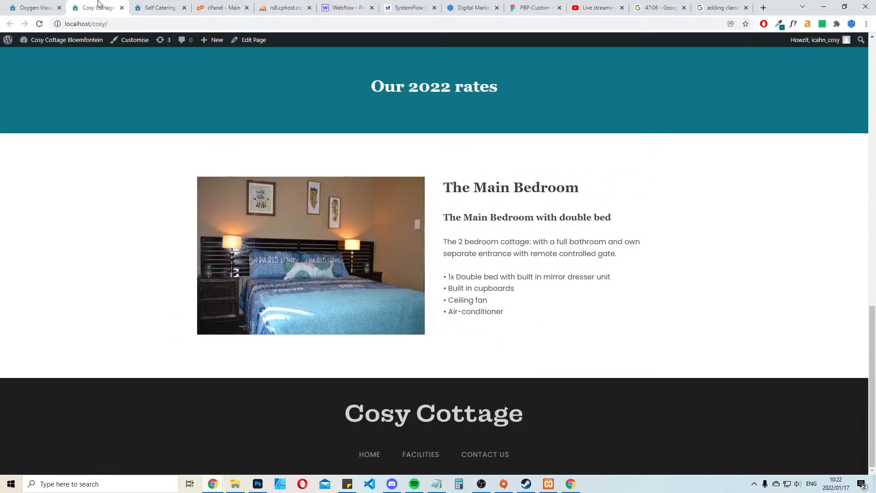
pyautogui.click(11, 3)
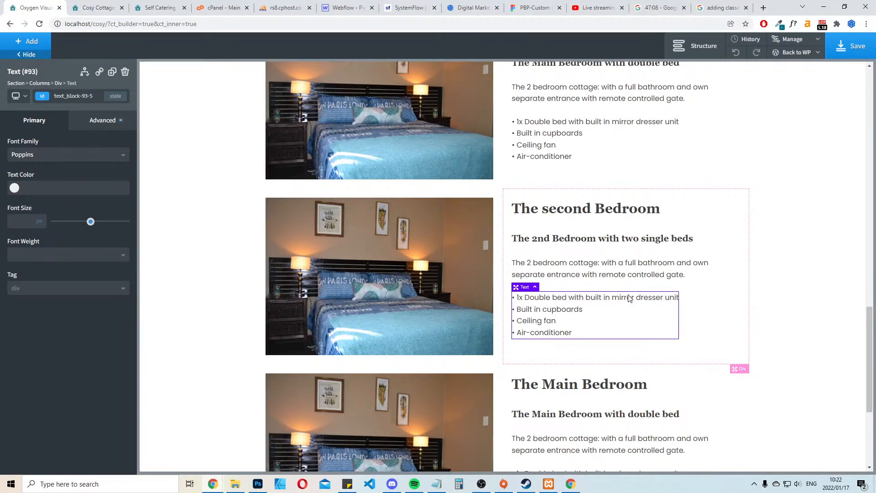
# Try replacing the second room's feature list with the copied cottage description, and undo the replacement
pyautogui.doubleClick(608, 309)
pyautogui.hotkey('ctrl', 'a')
pyautogui.hotkey('ctrl', 'v')
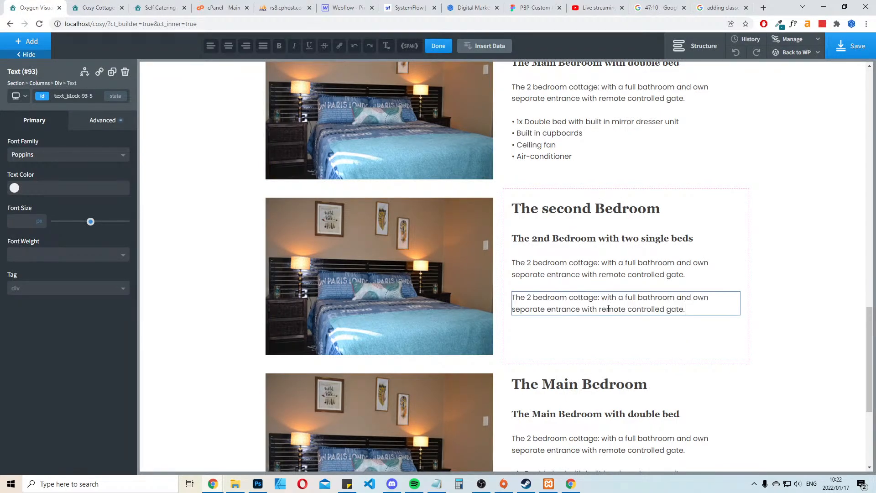
pyautogui.click(613, 265)
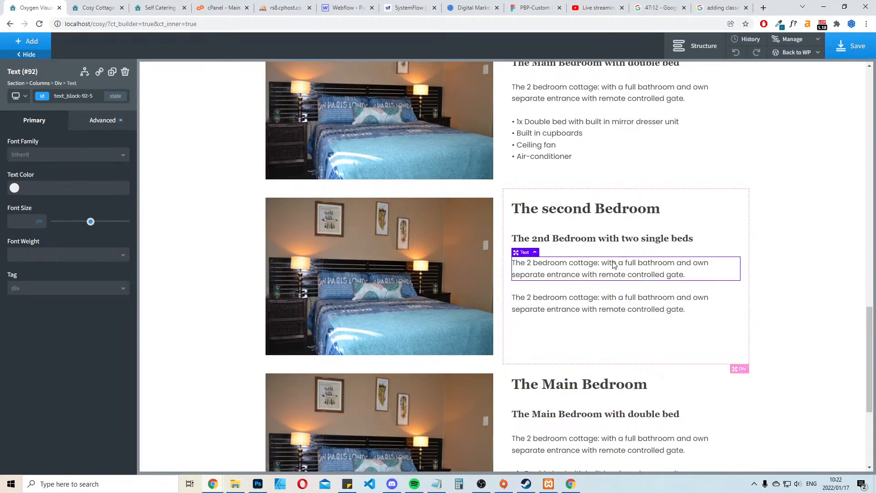
pyautogui.doubleClick(563, 263)
pyautogui.click(576, 263)
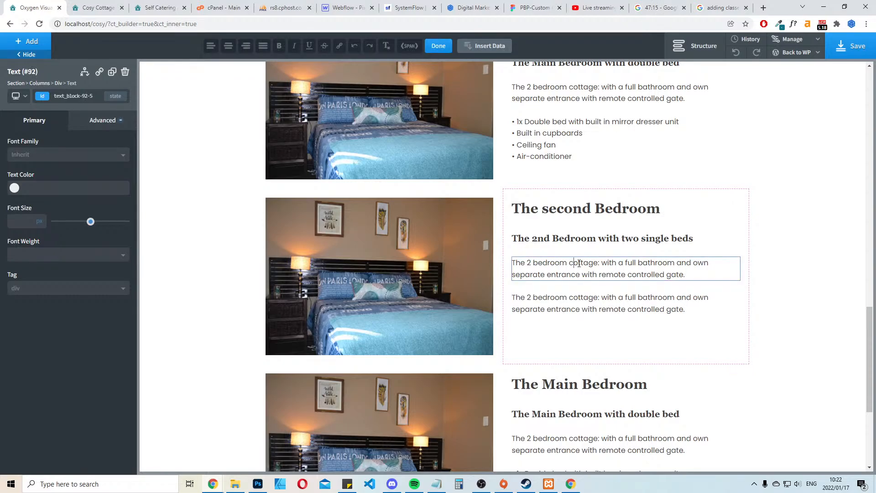
pyautogui.click(736, 52)
# Change the opening words of the second room's description to "The 2nd bedroom :"
pyautogui.click(597, 257)
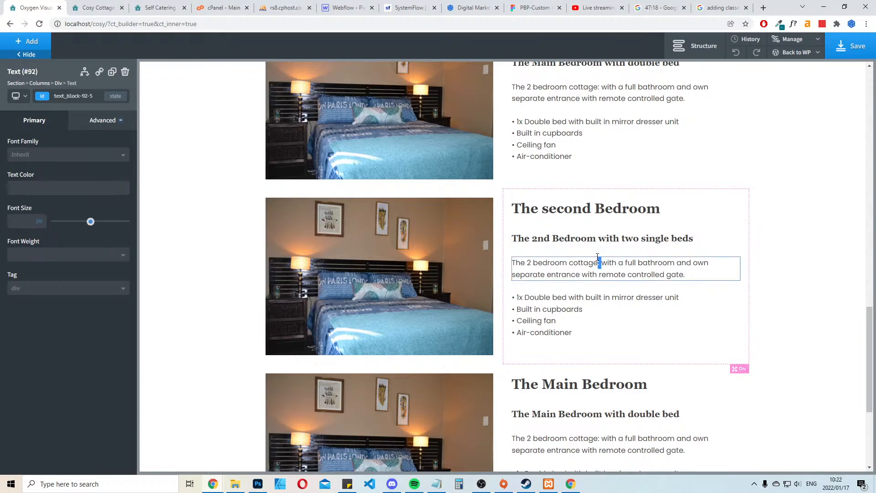
pyautogui.click(568, 263)
pyautogui.press('Delete')
pyautogui.press('Delete')
pyautogui.press('Delete')
pyautogui.press('Delete')
pyautogui.press('Delete')
pyautogui.press('Delete')
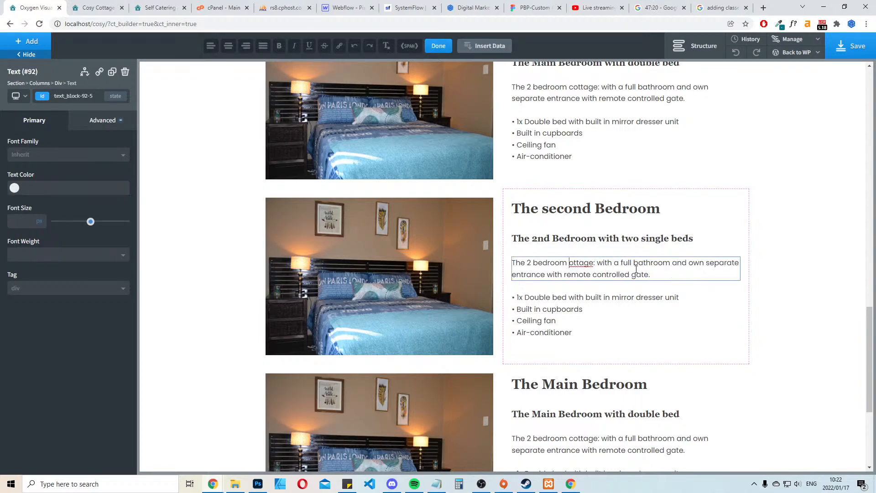
pyautogui.press('Delete')
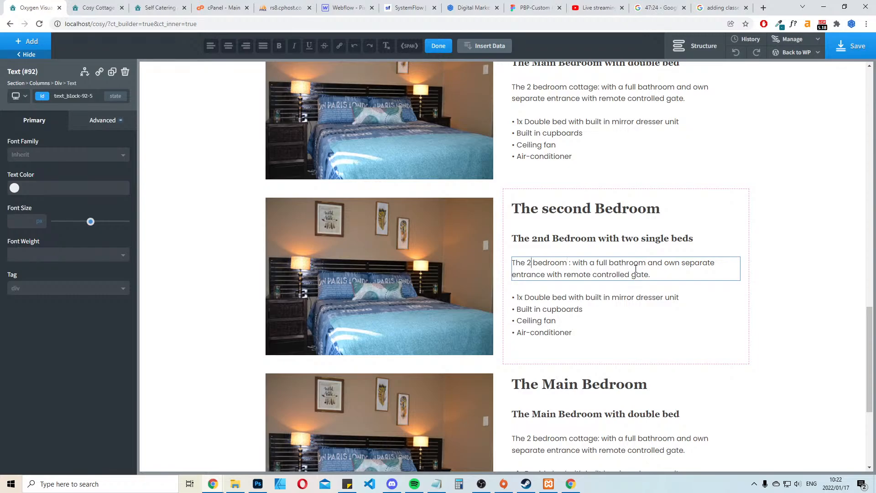
pyautogui.write('mn')
pyautogui.press('BackSpace')
pyautogui.press('BackSpace')
pyautogui.write('nd')
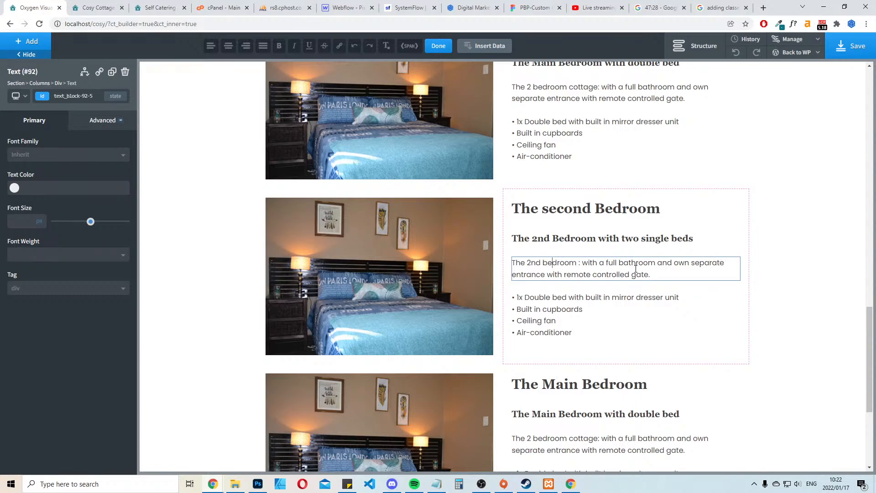
# Check the description on the live site and capitalise "With" after the colon in the second room's description
pyautogui.click(158, 8)
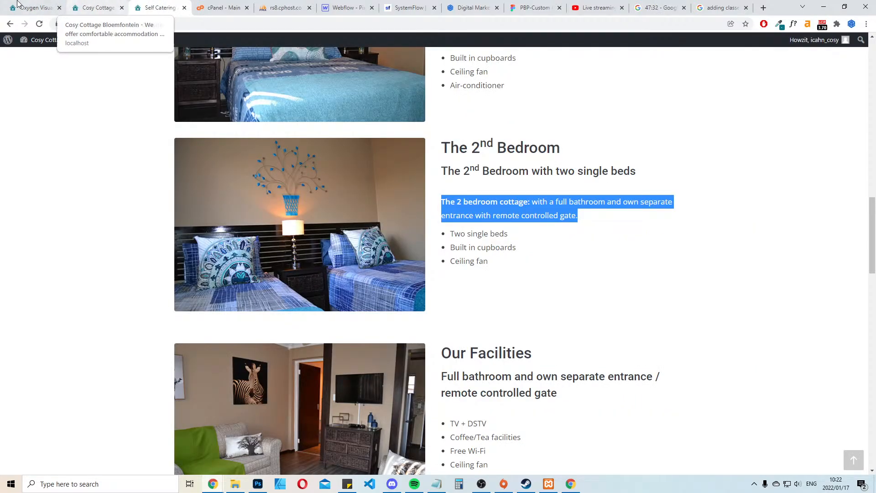
pyautogui.click(39, 9)
pyautogui.click(582, 262)
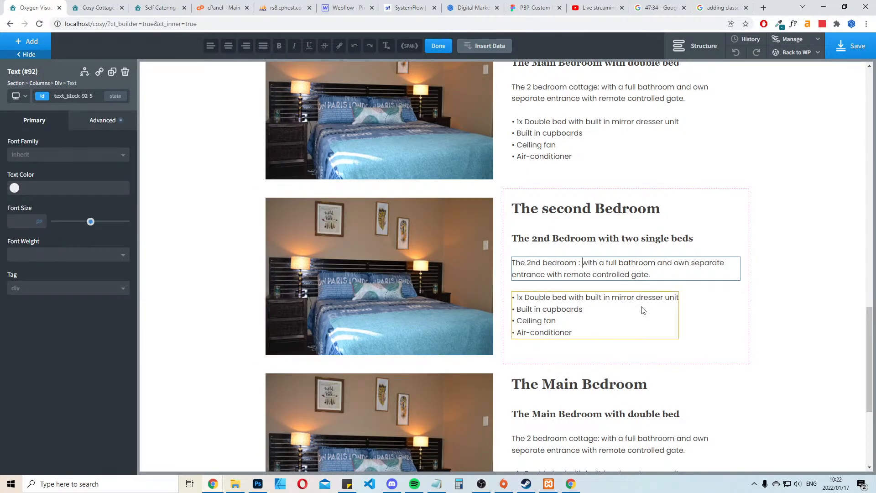
pyautogui.press('Delete')
pyautogui.write('W')
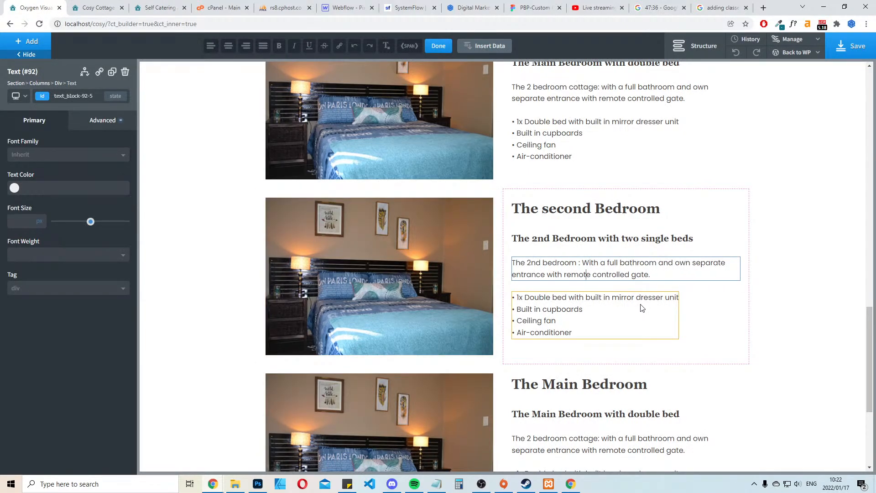
# Wrap "The 2nd bedroom :" in a span, set its font weight to 600, and save the page
pyautogui.hotkey('shift', 'Home')
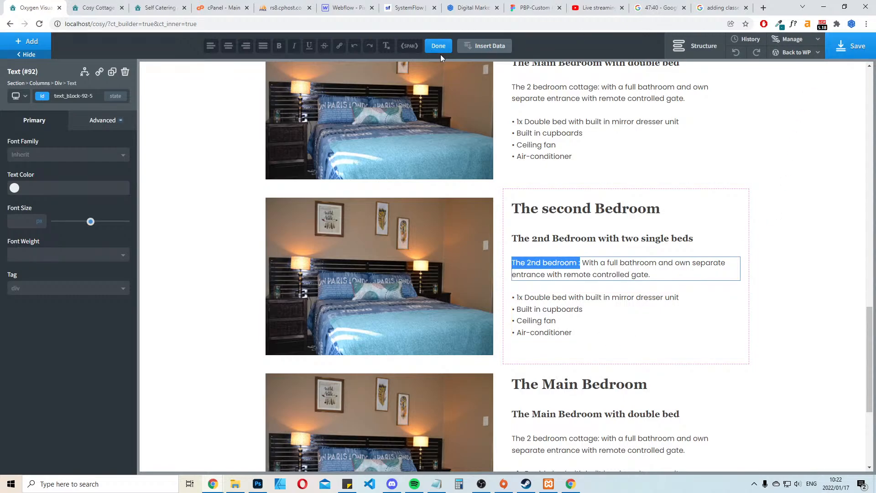
pyautogui.press('BackSpace')
pyautogui.click(417, 47)
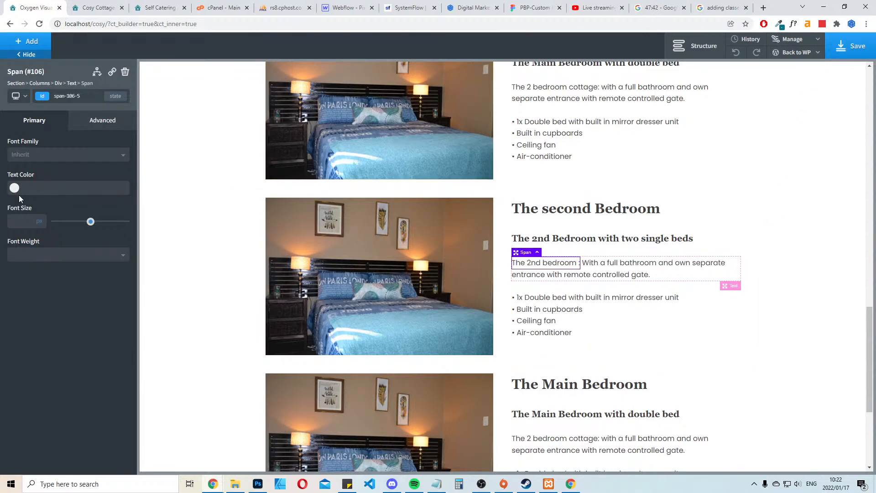
pyautogui.click(102, 260)
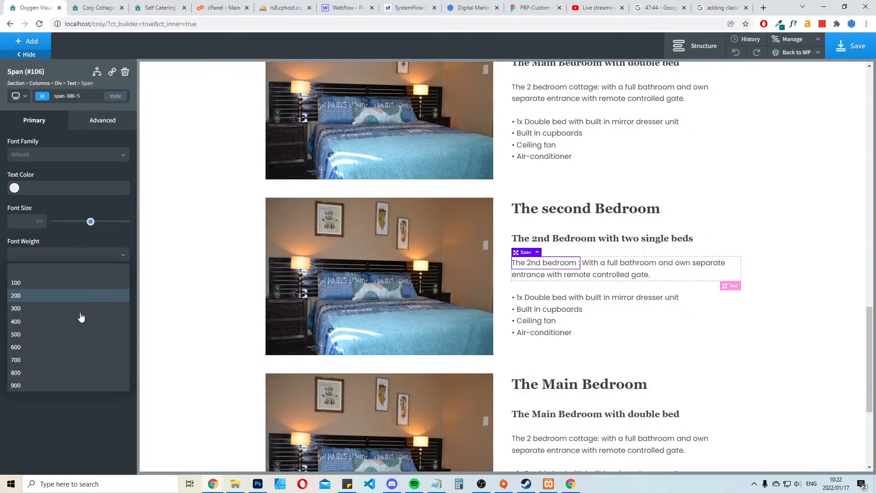
pyautogui.click(36, 365)
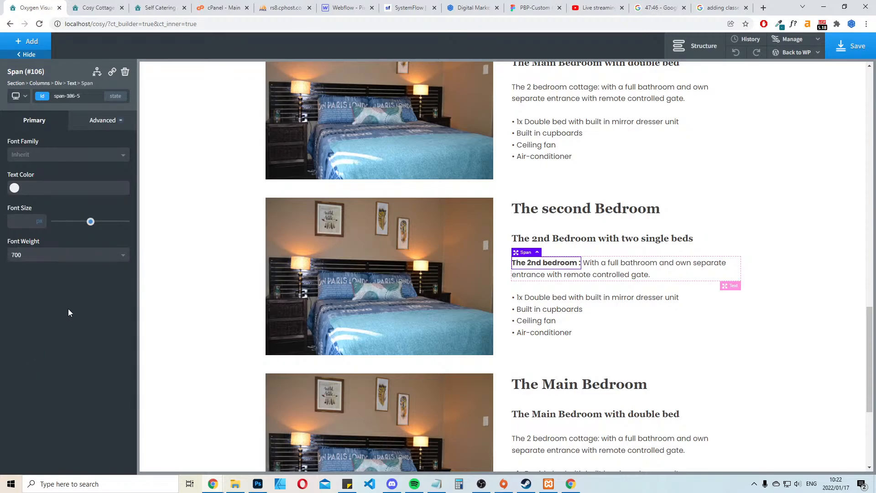
pyautogui.click(98, 256)
pyautogui.click(24, 336)
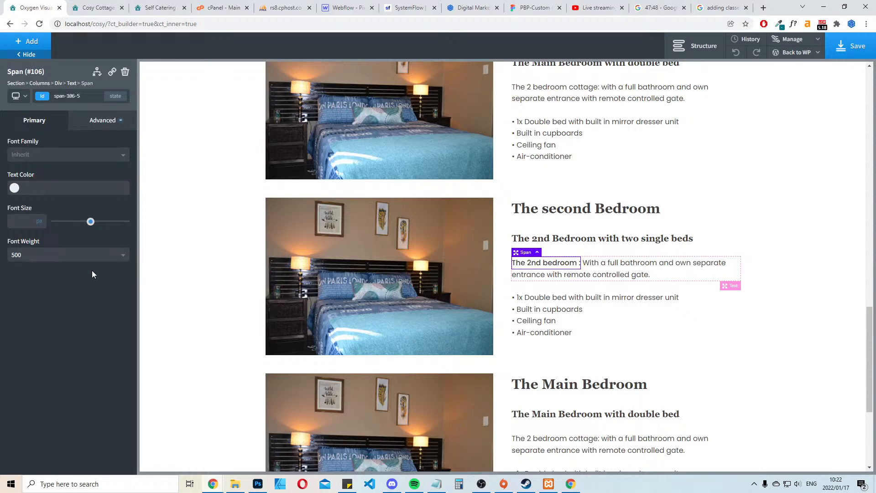
pyautogui.click(94, 257)
pyautogui.click(31, 350)
pyautogui.click(849, 55)
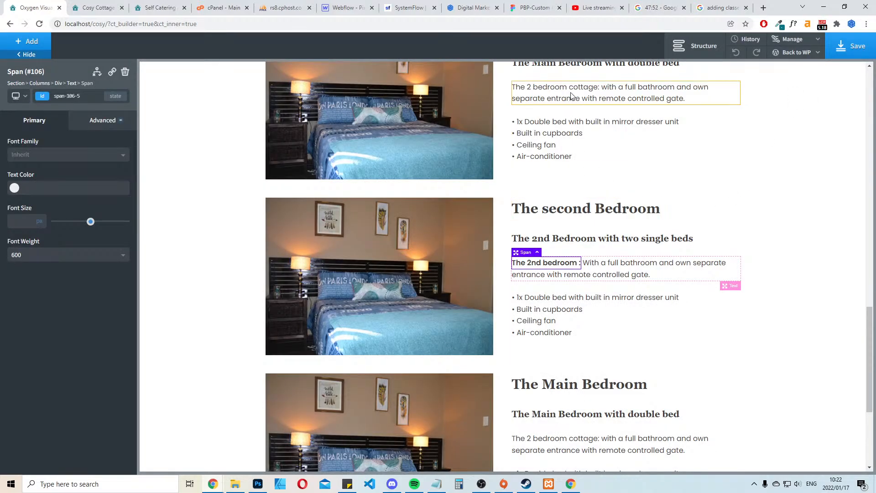
# Change "2 bedroom" to "main bedroom" in the first room block's description
pyautogui.doubleClick(597, 95)
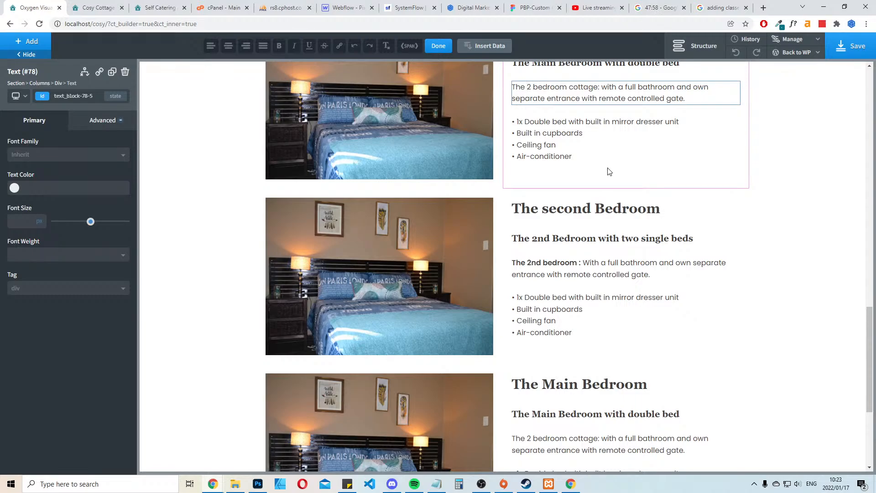
pyautogui.write('main')
pyautogui.press('Delete')
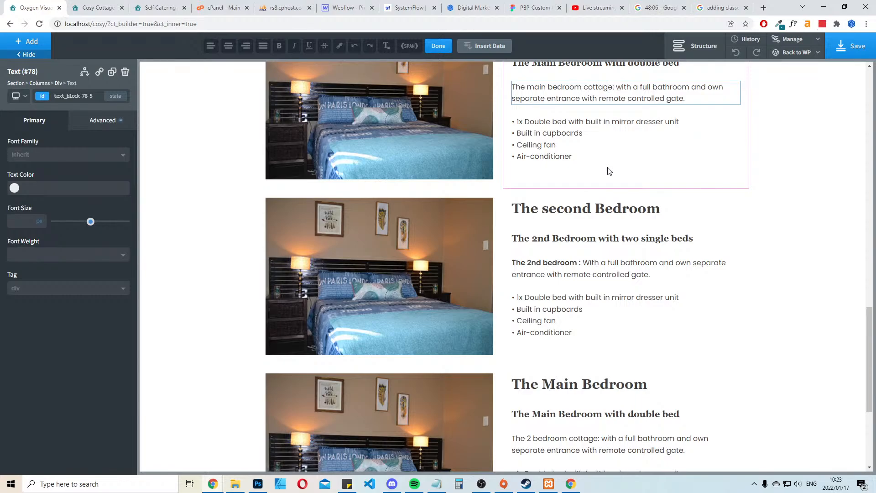
# Wrap "The main bedroom cottage:" in a span and set its font weight to 600
pyautogui.hotkey('shift', 'Home')
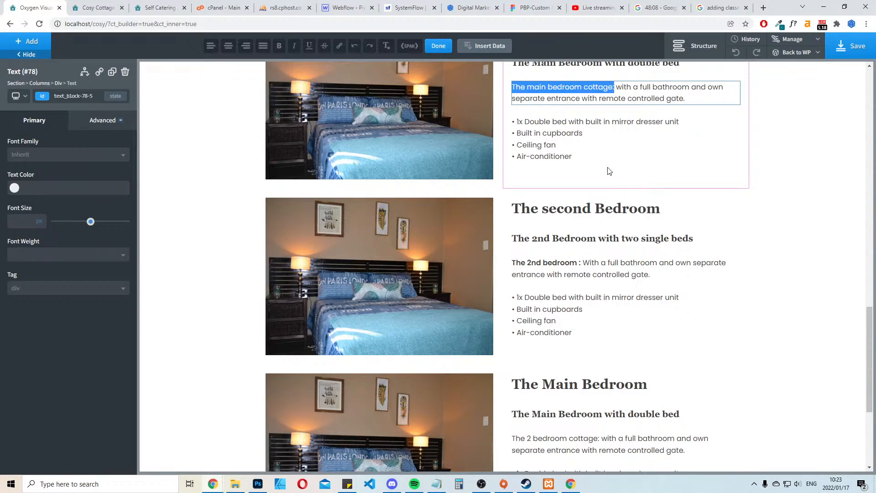
pyautogui.click(417, 49)
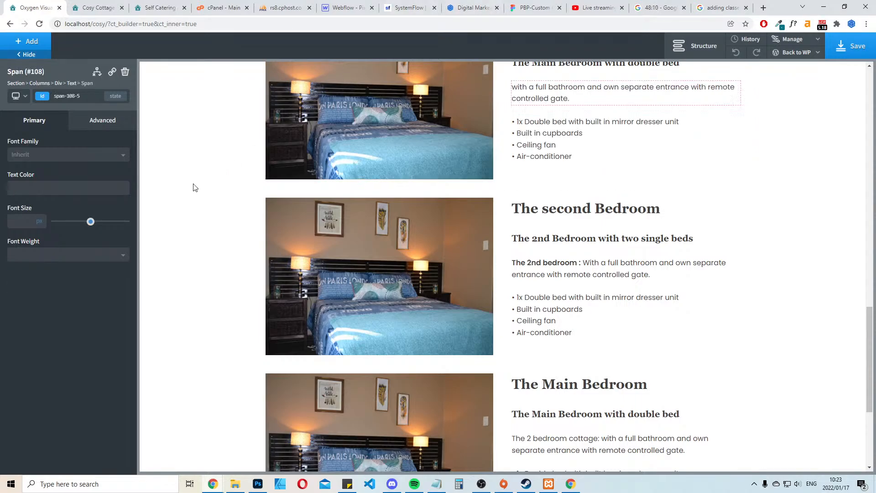
pyautogui.click(62, 255)
pyautogui.click(31, 351)
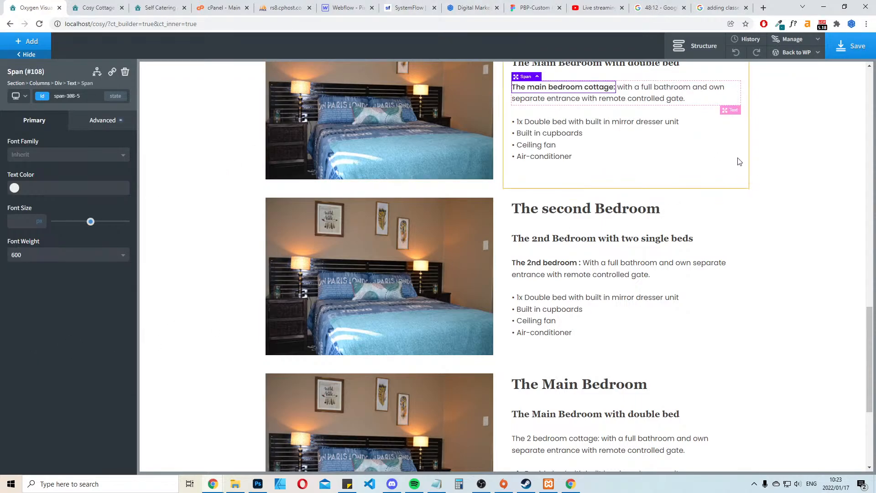
# Remove the space before the colon in the bold "The 2nd bedroom:" label
pyautogui.click(636, 256)
pyautogui.click(582, 267)
pyautogui.click(568, 263)
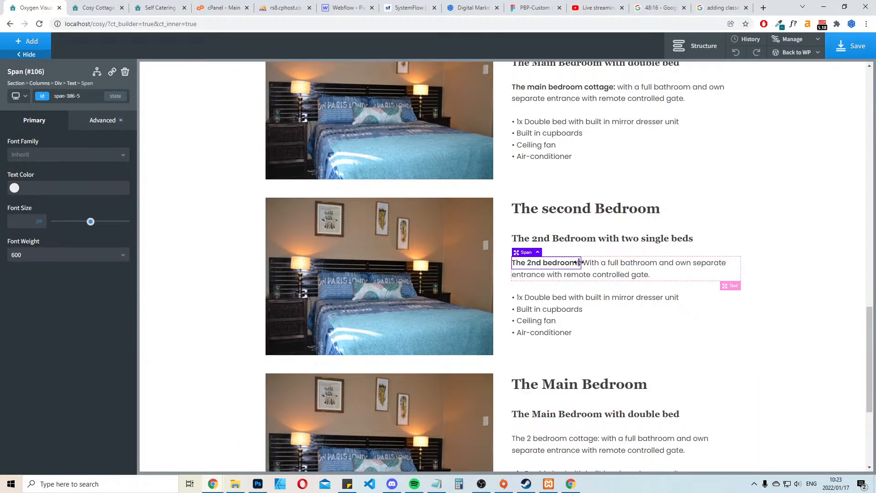
pyautogui.doubleClick(576, 261)
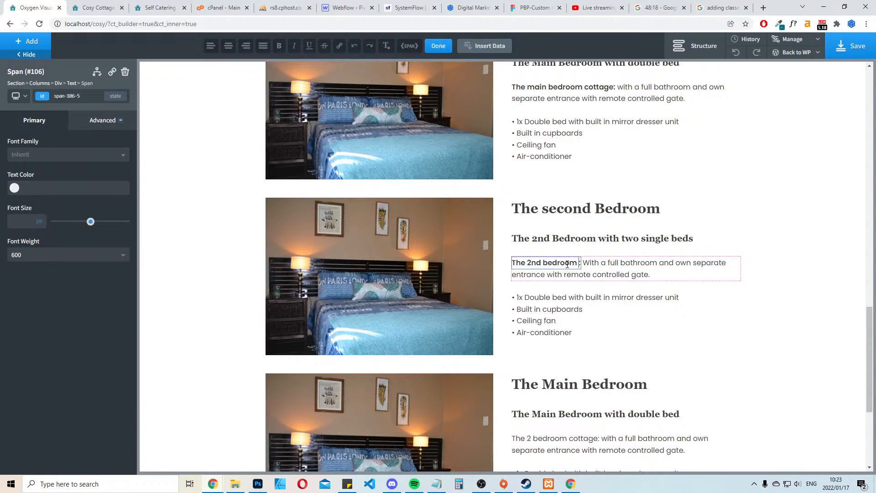
pyautogui.click(821, 221)
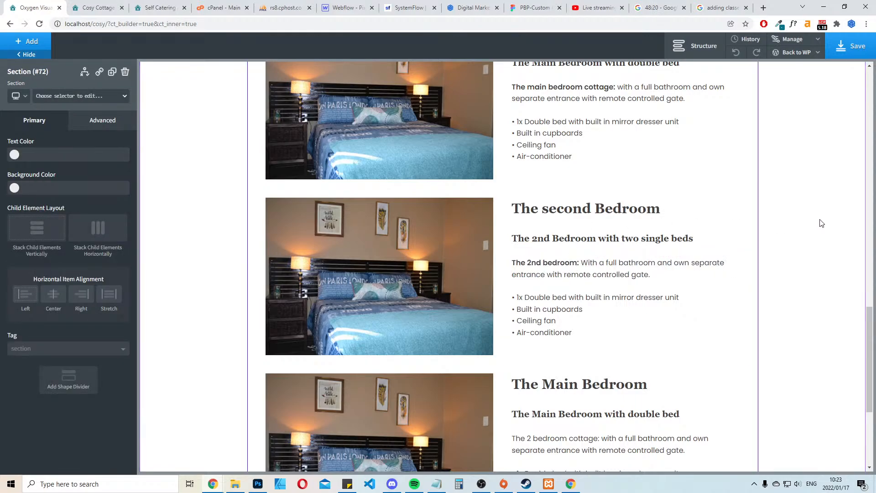
# Copy the 2nd Bedroom's amenities list, from Two single beds to Ceiling fan, from the existing cosycottagebfn.co.za site
pyautogui.click(98, 6)
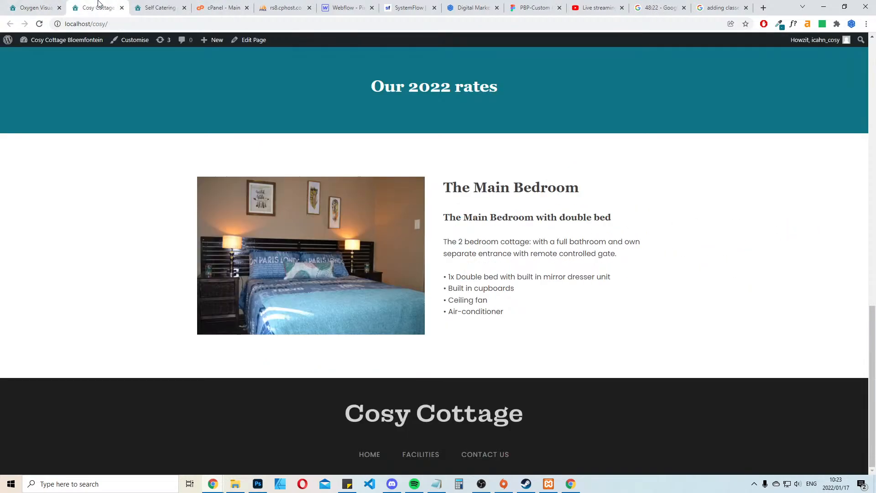
pyautogui.click(155, 8)
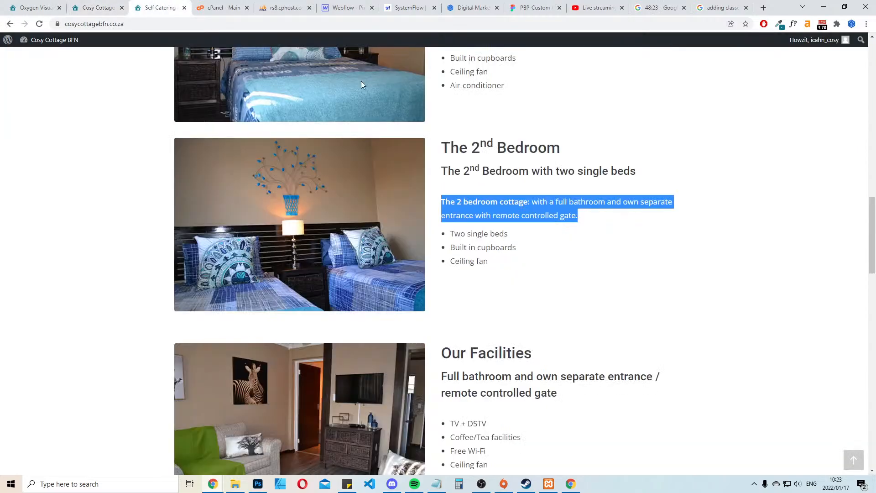
pyautogui.scroll(5, 787, 195)
pyautogui.click(789, 201)
pyautogui.scroll(-5, 467, 277)
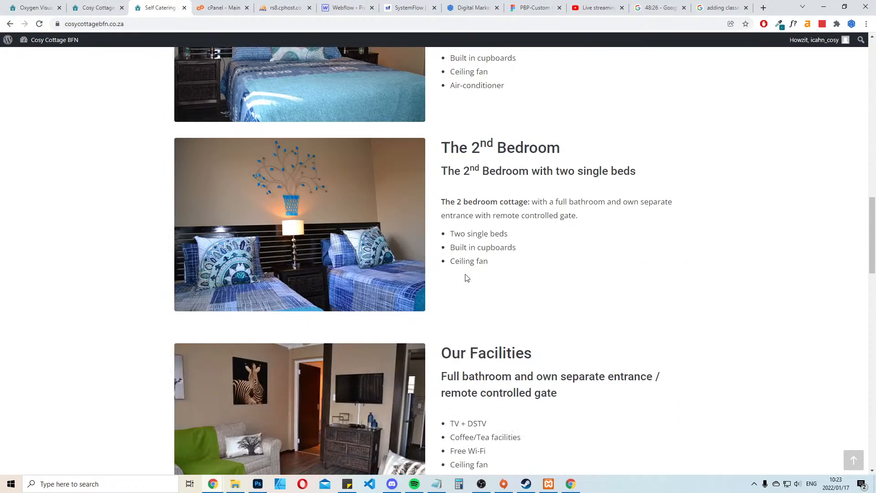
pyautogui.moveTo(489, 265); pyautogui.dragTo(449, 235)
pyautogui.hotkey('ctrl', 'c')
pyautogui.hotkey('ctrl', 'shift', 'Tab')
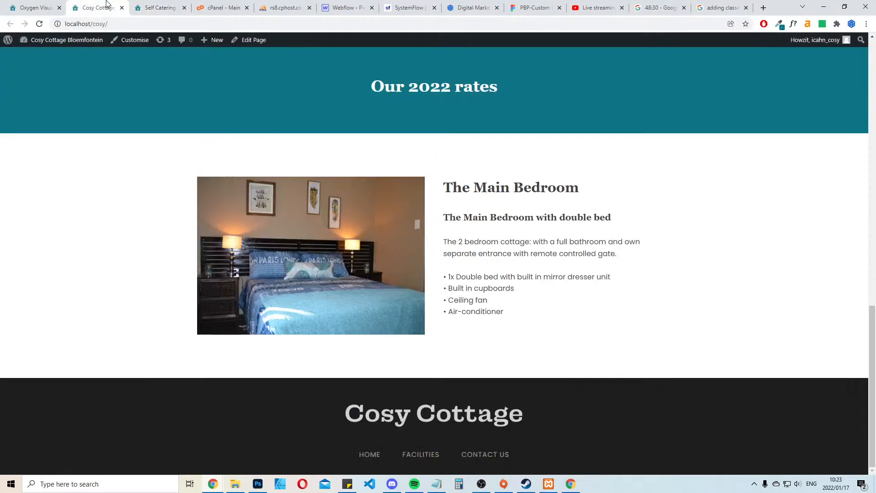
# Replace the second bedroom's amenities list in the Oxygen builder with the copied list
pyautogui.hotkey('ctrl', 'shift', 'Tab')
pyautogui.click(539, 310)
pyautogui.doubleClick(538, 310)
pyautogui.hotkey('ctrl', 'a')
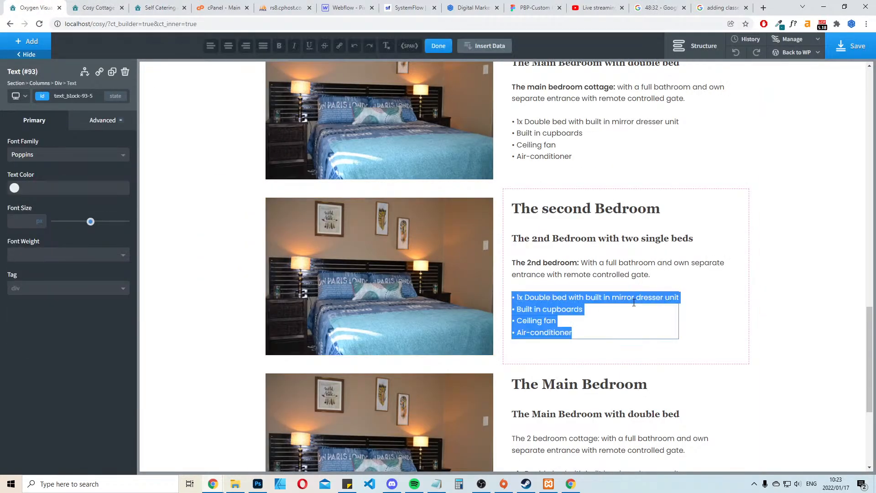
pyautogui.hotkey('ctrl', 'v')
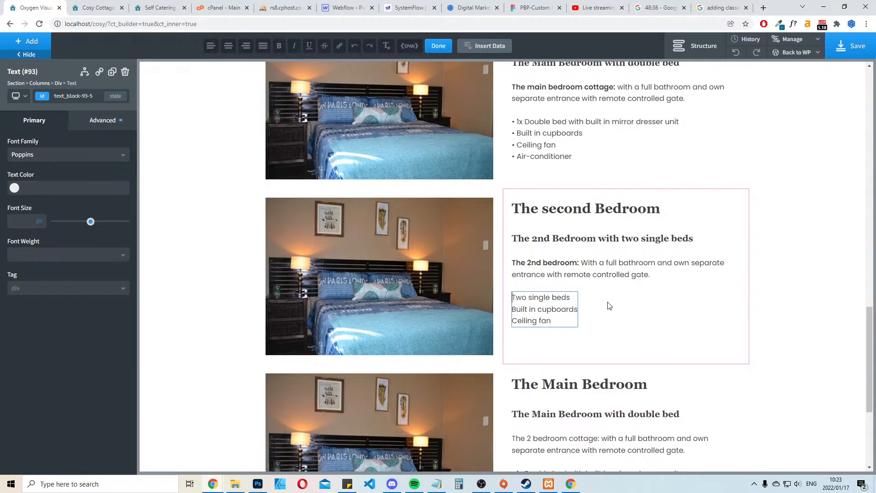
# Add a "•" bullet before each of the second bedroom's three amenities and save the page
pyautogui.write('•')
pyautogui.hotkey('shift', 'Home')
pyautogui.hotkey('ctrl', 'c')
pyautogui.click(539, 309)
pyautogui.hotkey('ctrl', 'v')
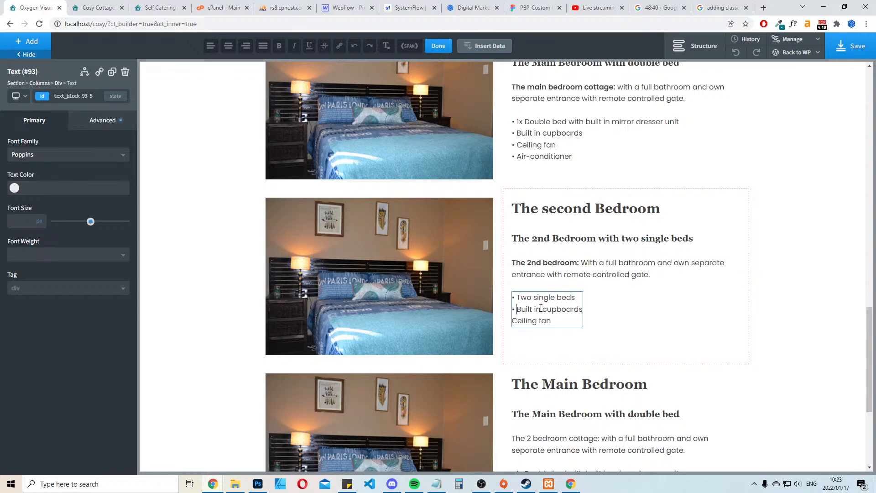
pyautogui.hotkey('ctrl', 'v')
pyautogui.click(847, 303)
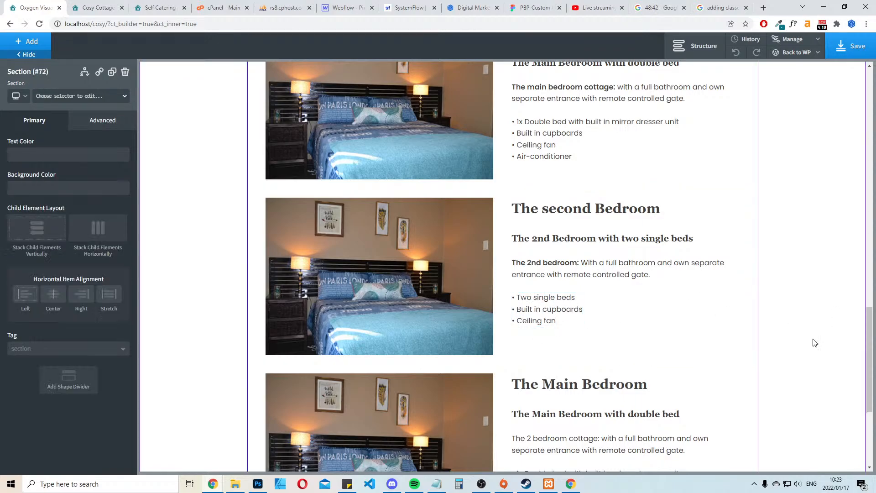
pyautogui.click(841, 43)
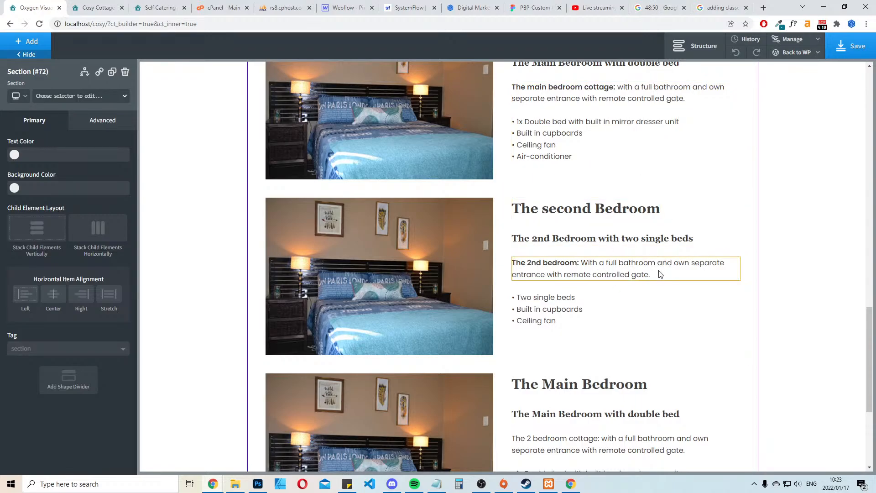
# Change the second bedroom's description to read "With it's own full bathroom", deleting the text about the separate entrance and gate
pyautogui.doubleClick(600, 267)
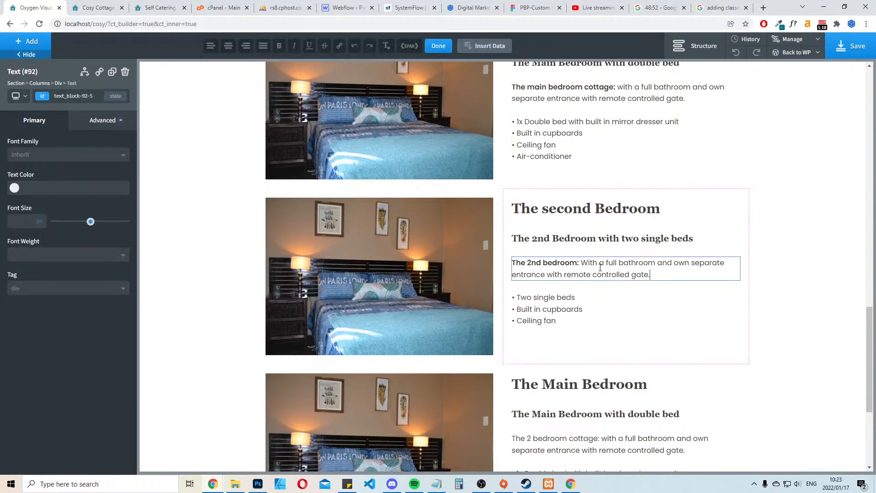
pyautogui.write("it's own")
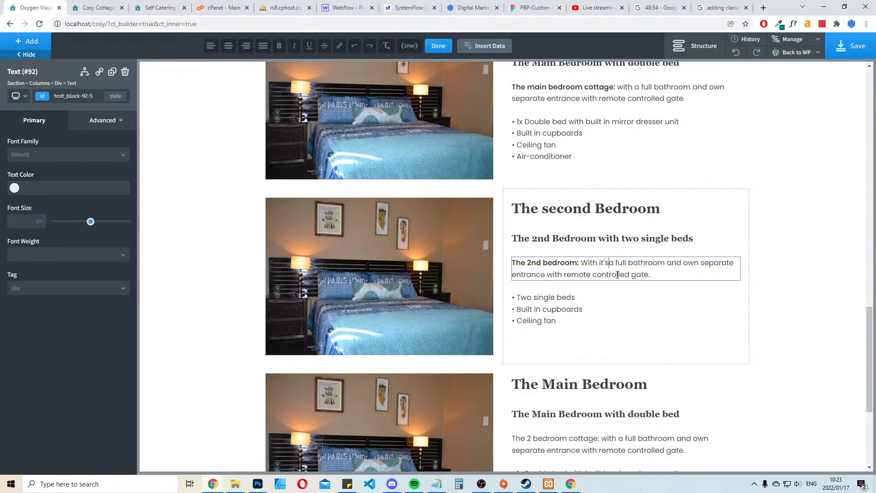
pyautogui.press('Delete')
pyautogui.press('Delete')
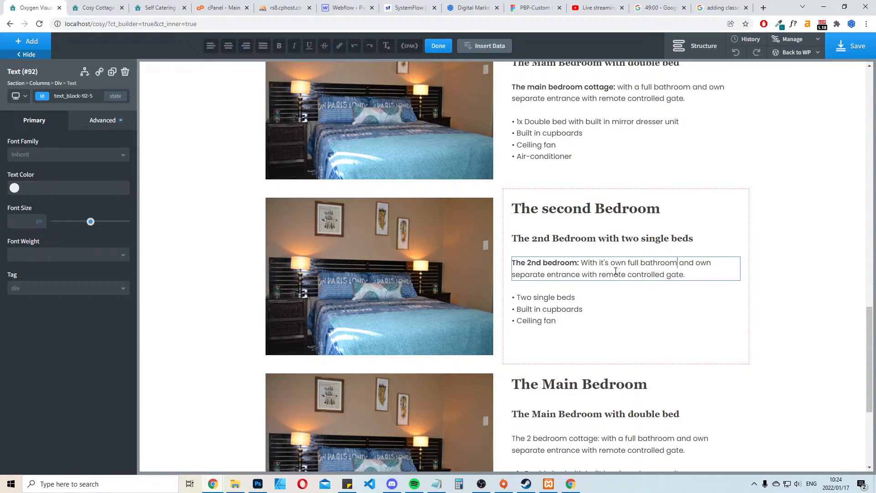
pyautogui.hotkey('ctrl', 'shift', 'End')
pyautogui.press('Delete')
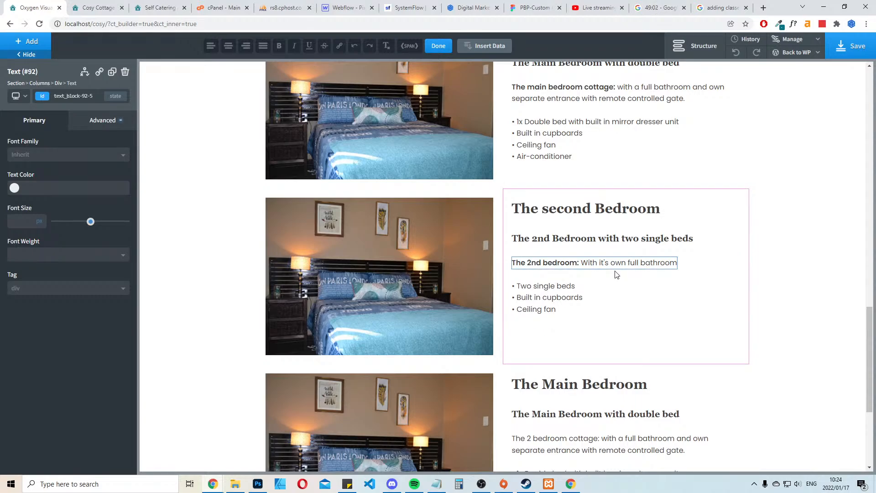
# Reword the main bedroom's description to begin "With it's own full bathroom" and save the page
pyautogui.scroll(2, 738, 180)
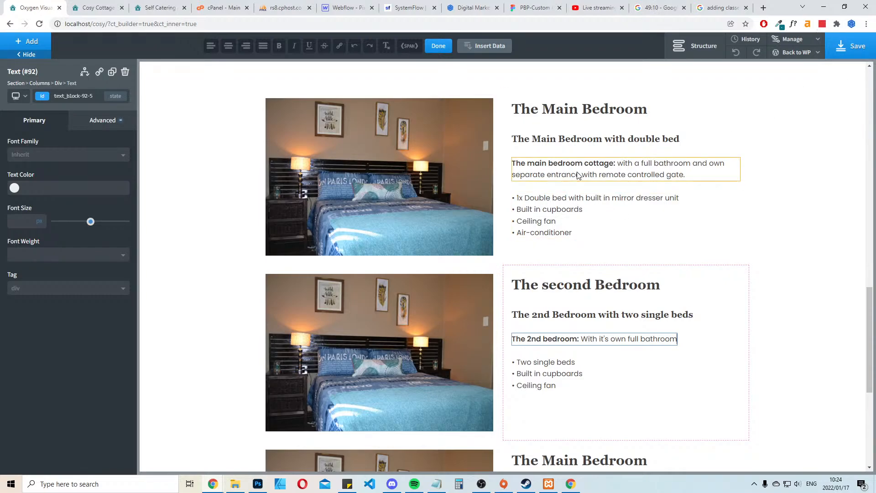
pyautogui.click(638, 165)
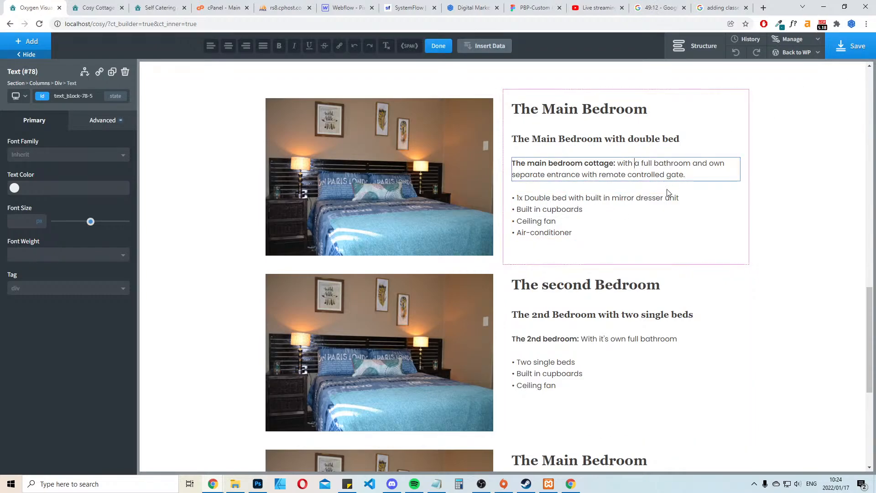
pyautogui.press('Delete')
pyautogui.write('W')
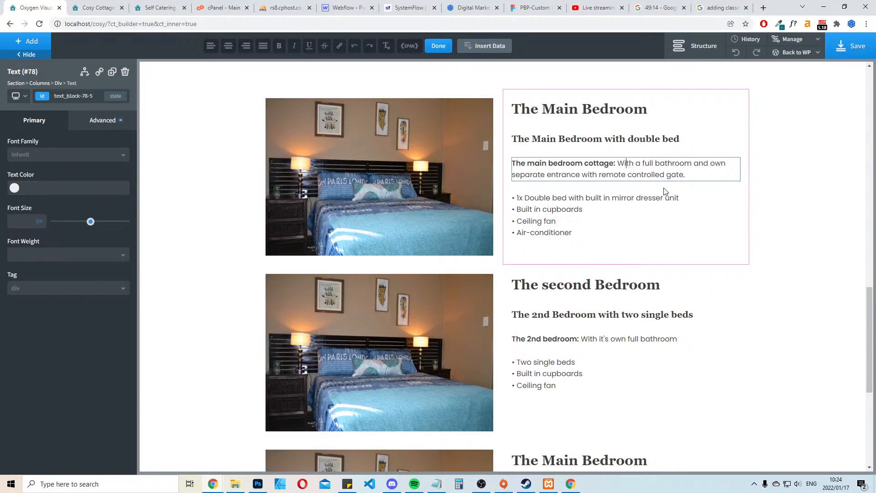
pyautogui.press('Delete')
pyautogui.write("it's own")
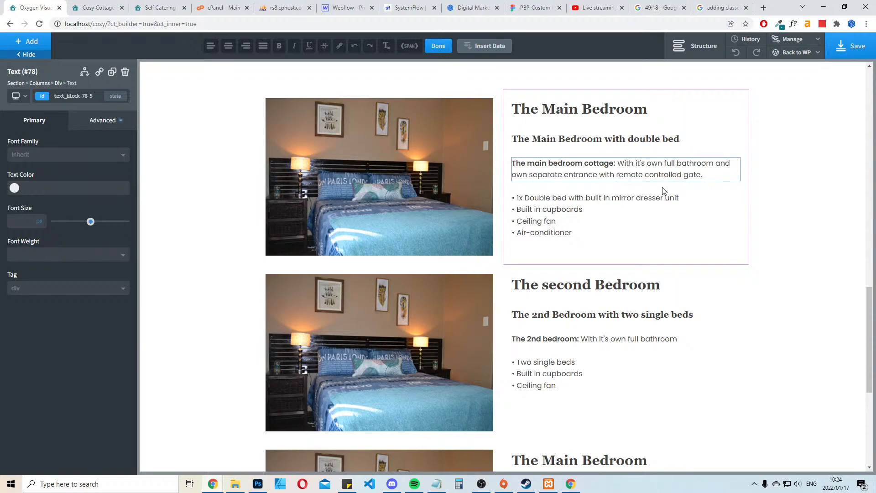
pyautogui.click(760, 173)
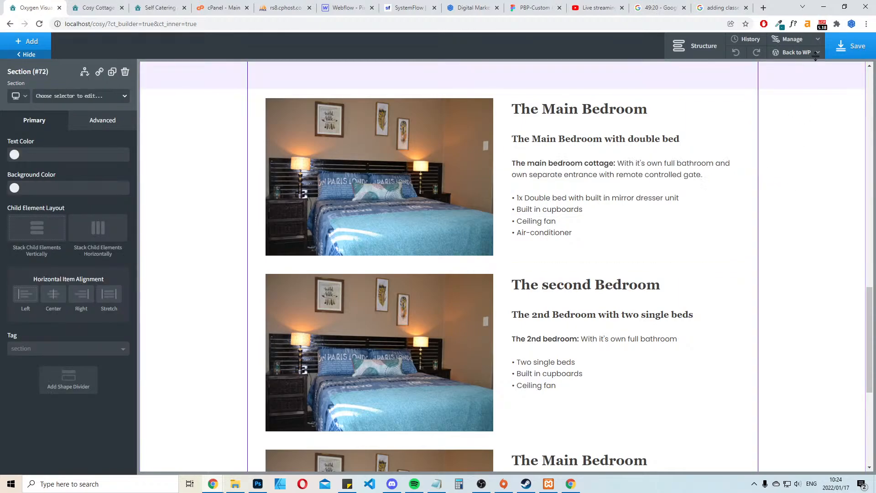
pyautogui.click(847, 46)
# Replace the third block's "The Main Bedroom" heading with "Our Facilities", copied from the existing site
pyautogui.scroll(-5, 676, 203)
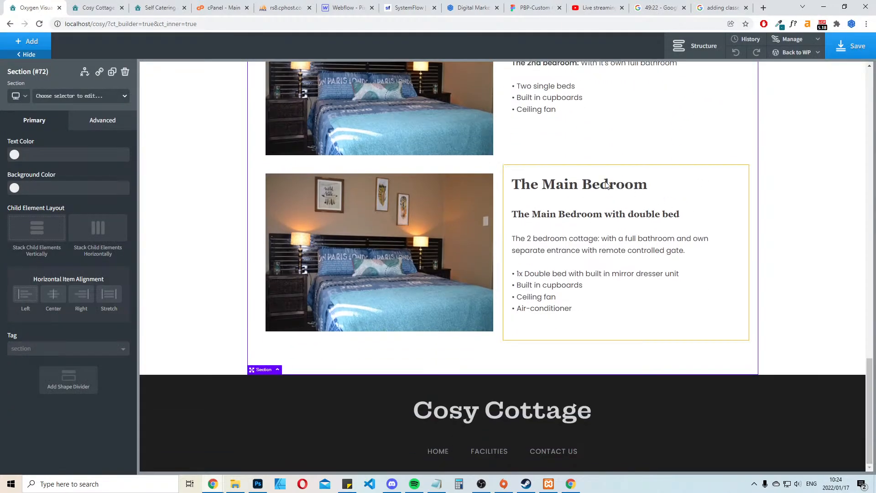
pyautogui.click(160, 7)
pyautogui.click(714, 253)
pyautogui.scroll(-5, 744, 248)
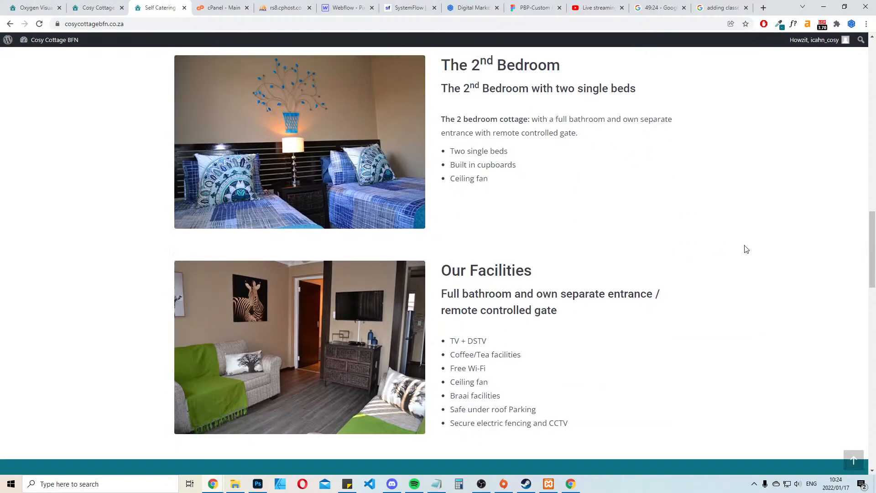
pyautogui.moveTo(529, 122); pyautogui.dragTo(445, 121)
pyautogui.hotkey('ctrl', 'c')
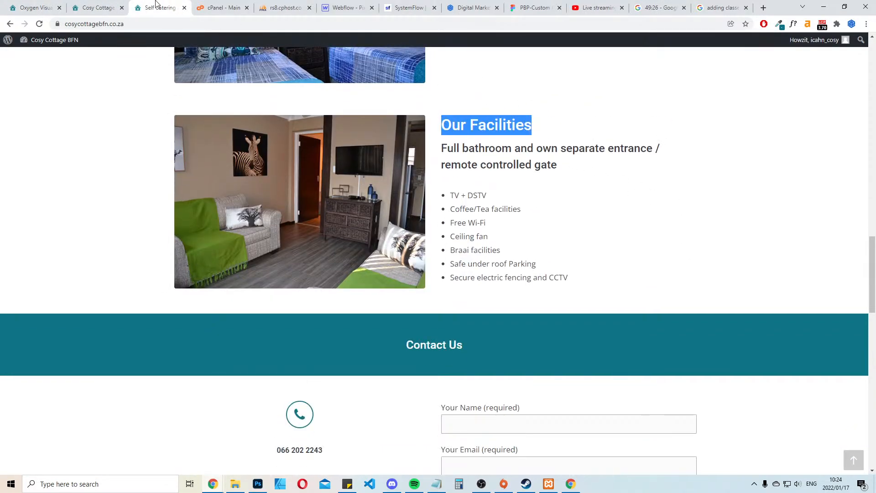
pyautogui.click(96, 7)
pyautogui.click(34, 7)
pyautogui.click(576, 186)
pyautogui.doubleClick(577, 185)
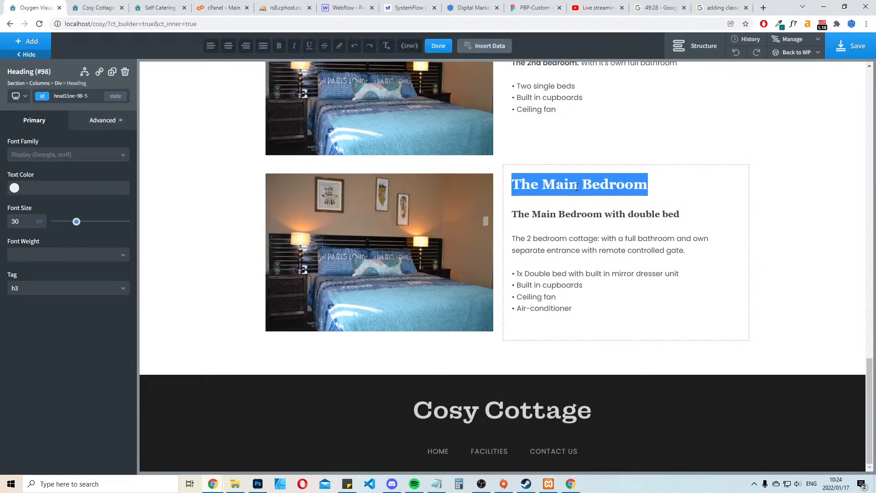
pyautogui.hotkey('ctrl', 'v')
# Copy the Our Facilities list, from TV + DSTV to Secure electric fencing and CCTV, from the existing site
pyautogui.click(157, 7)
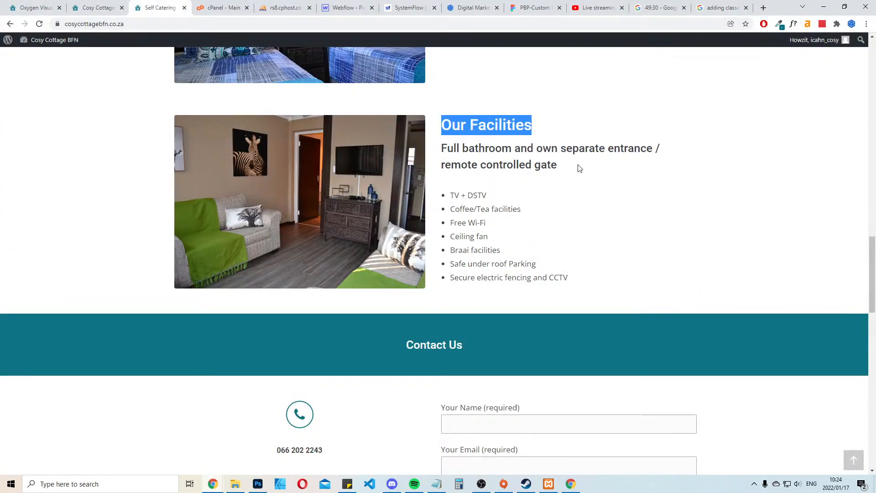
pyautogui.moveTo(558, 168); pyautogui.dragTo(446, 148)
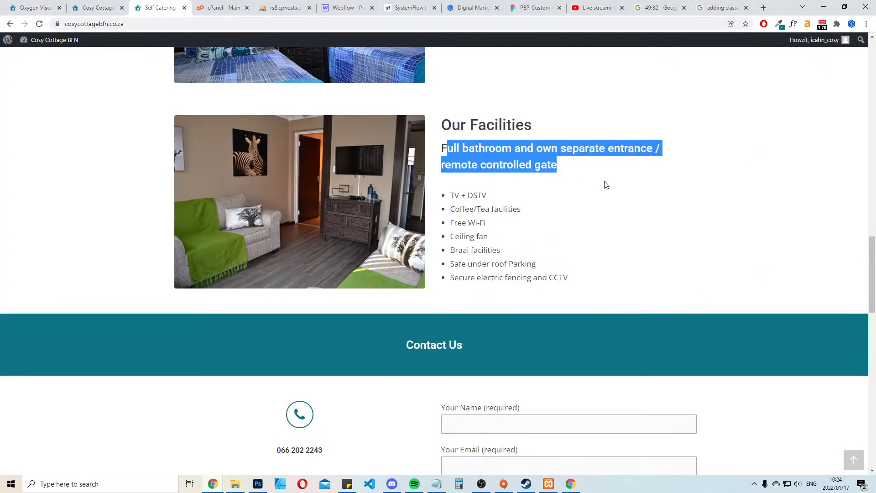
pyautogui.click(750, 215)
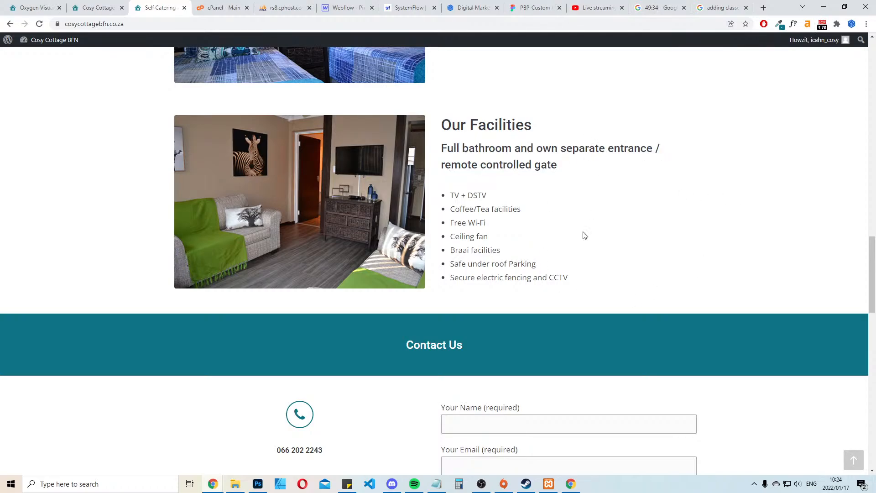
pyautogui.moveTo(567, 276); pyautogui.dragTo(450, 195)
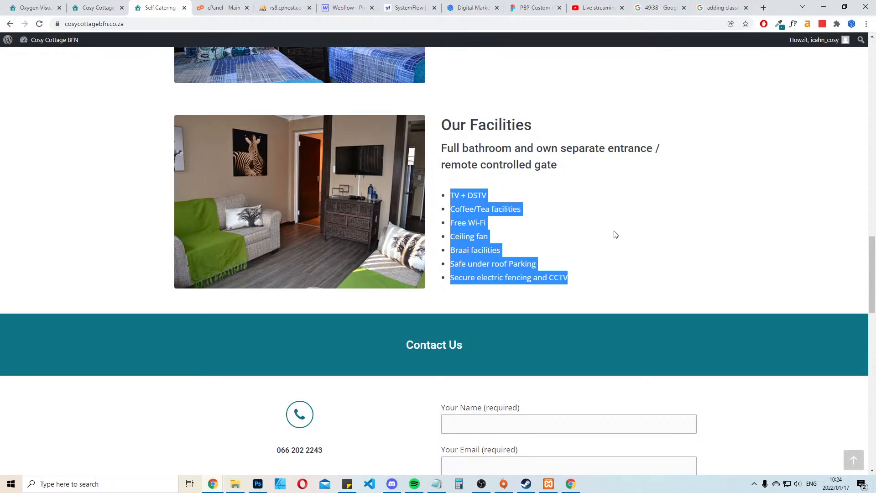
pyautogui.click(774, 208)
pyautogui.moveTo(570, 277); pyautogui.dragTo(447, 196)
pyautogui.hotkey('ctrl', 'c')
pyautogui.click(105, 5)
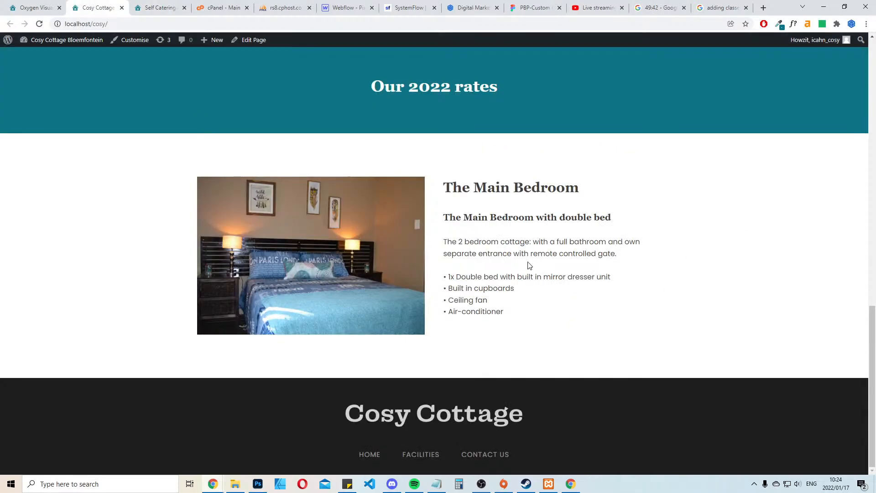
# Replace the amenities list under Our Facilities with the copied facilities list, and select the description paragraph above it
pyautogui.hotkey('ctrl', 'pageup')
pyautogui.doubleClick(539, 292)
pyautogui.hotkey('ctrl', 'a')
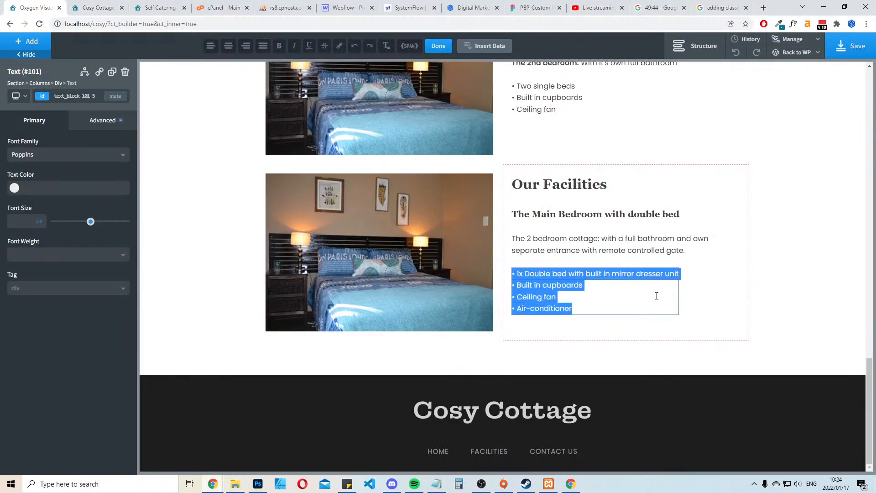
pyautogui.hotkey('ctrl', 'v')
pyautogui.click(715, 279)
pyautogui.click(629, 241)
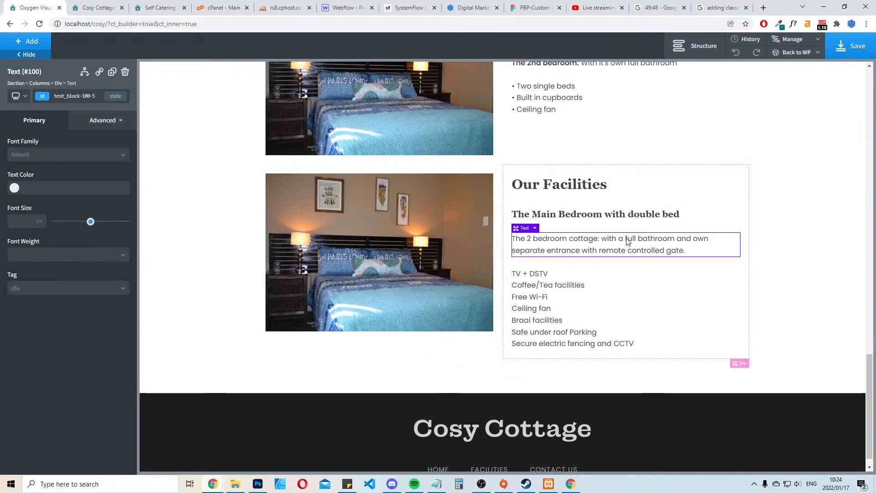
# Delete the description paragraph and the "The Main Bedroom with double bed" subheading from the Our Facilities block
pyautogui.click(125, 73)
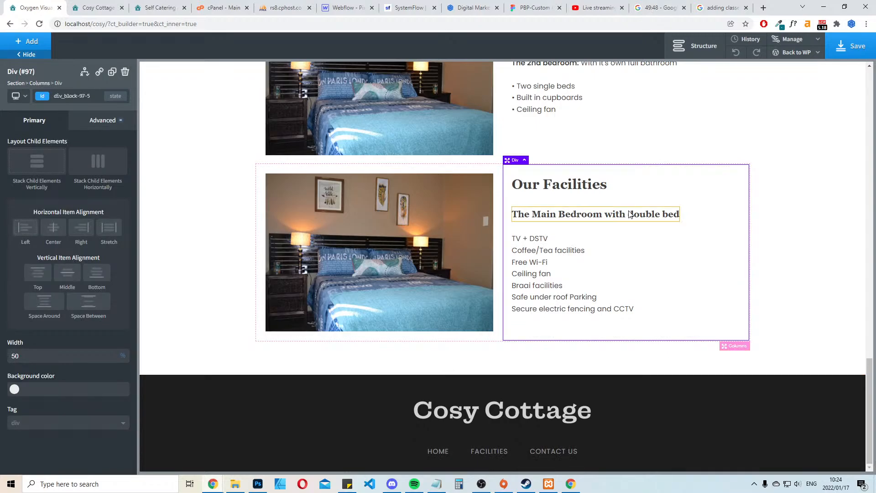
pyautogui.click(630, 218)
pyautogui.click(125, 73)
pyautogui.scroll(5, 662, 279)
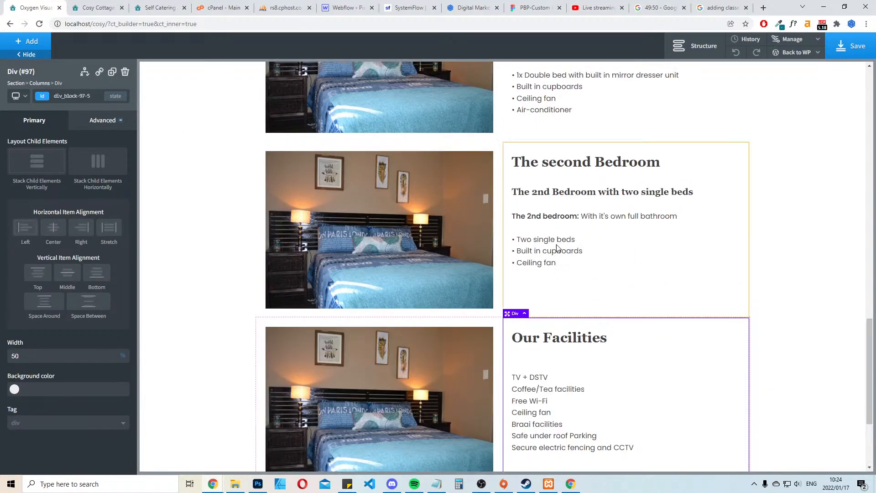
pyautogui.click(552, 269)
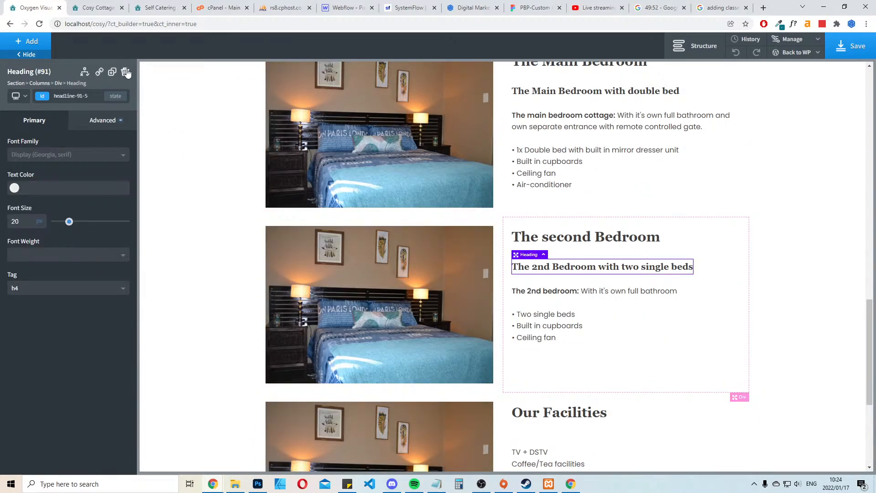
pyautogui.scroll(-5, 593, 297)
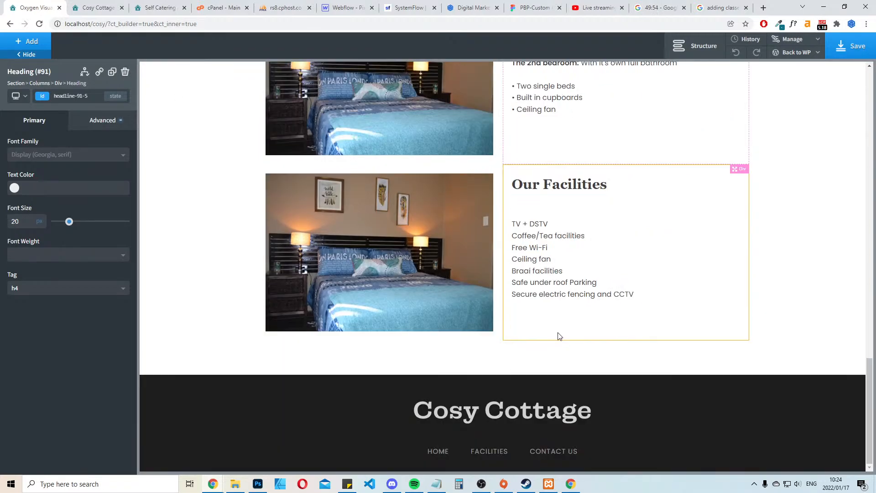
pyautogui.scroll(7, 623, 273)
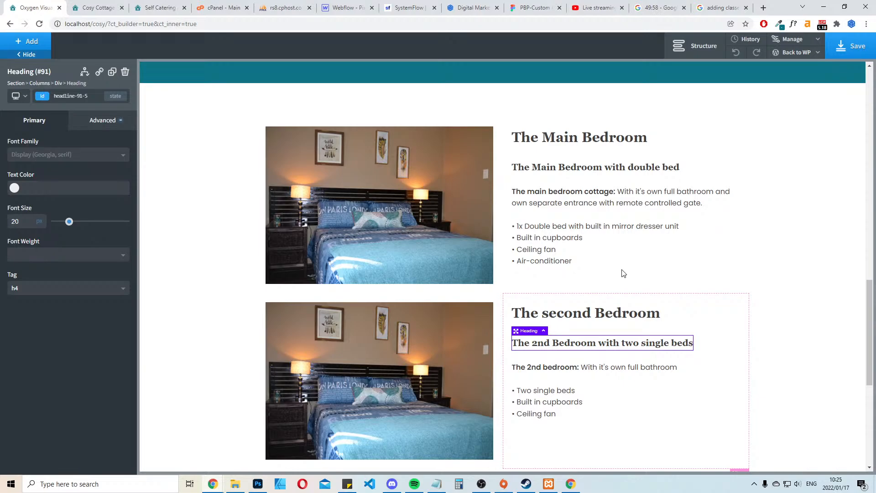
pyautogui.scroll(-5, 623, 273)
pyautogui.scroll(5, 623, 273)
pyautogui.scroll(-7, 623, 273)
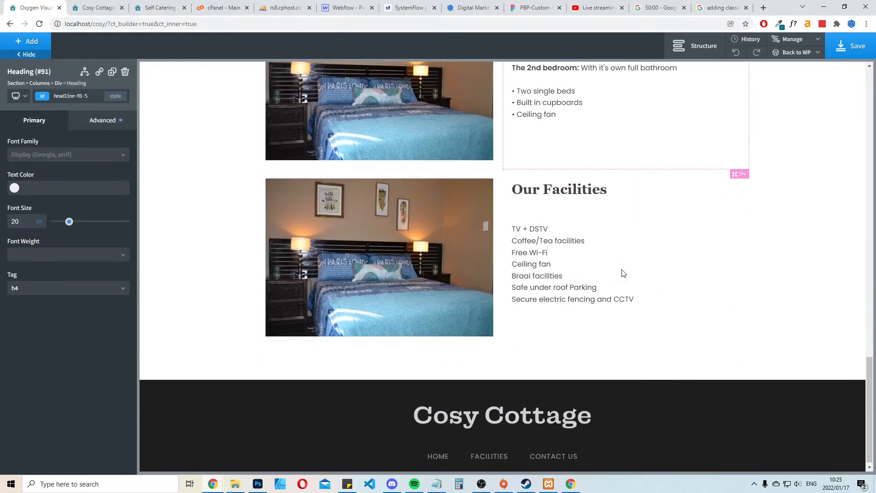
# Put a bullet character before each item of the Our Facilities list, from TV + DSTV to Secure electric fencing and CCTV, and save
pyautogui.click(539, 223)
pyautogui.click(538, 223)
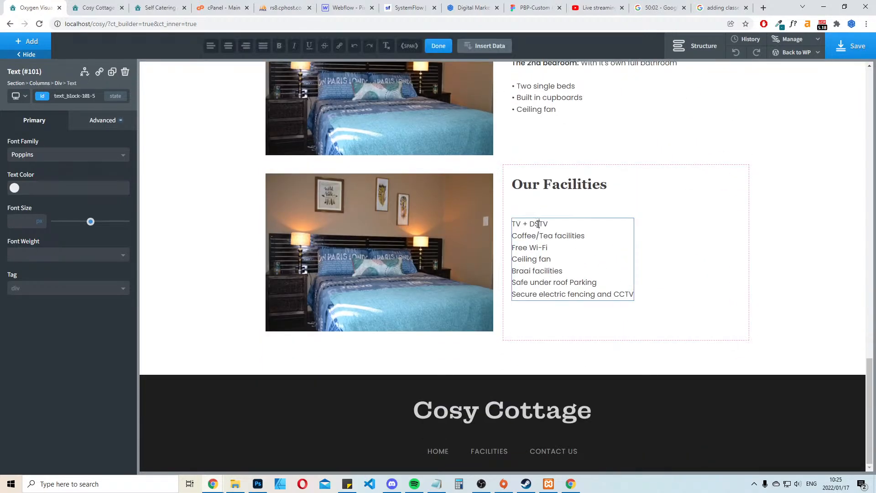
pyautogui.write('• ')
pyautogui.write('• ')
pyautogui.write('• ')
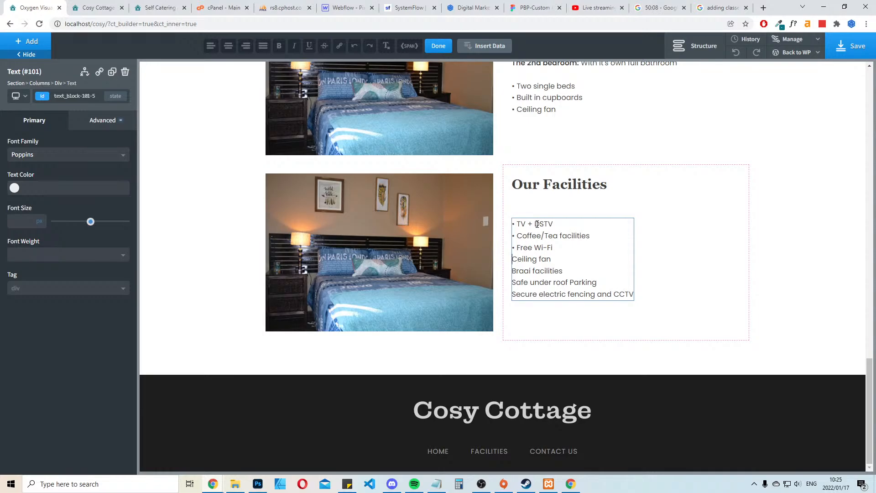
pyautogui.write('•')
pyautogui.press('Down')
pyautogui.press('Home')
pyautogui.write('• •')
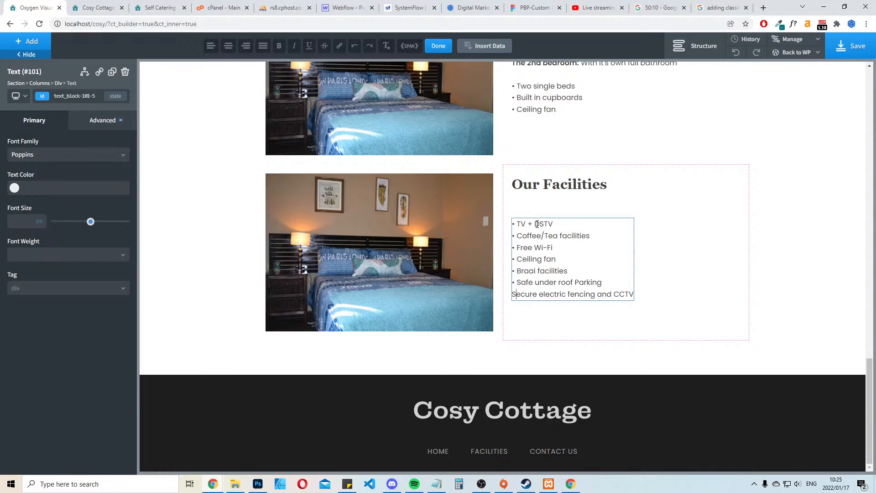
pyautogui.press('Down')
pyautogui.press('Home')
pyautogui.write('•')
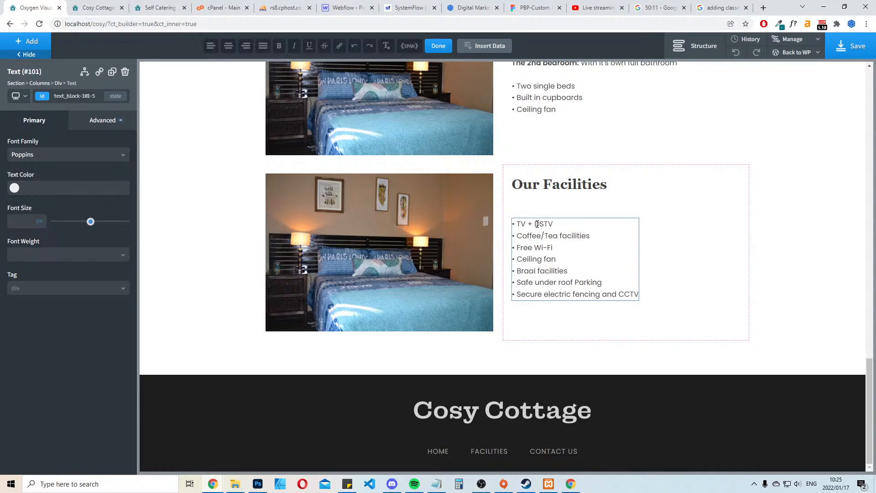
pyautogui.click(845, 50)
# Check which section follows the facilities on the existing site, and duplicate the turquoise "Our 2022 rates" section in Oxygen
pyautogui.click(166, 4)
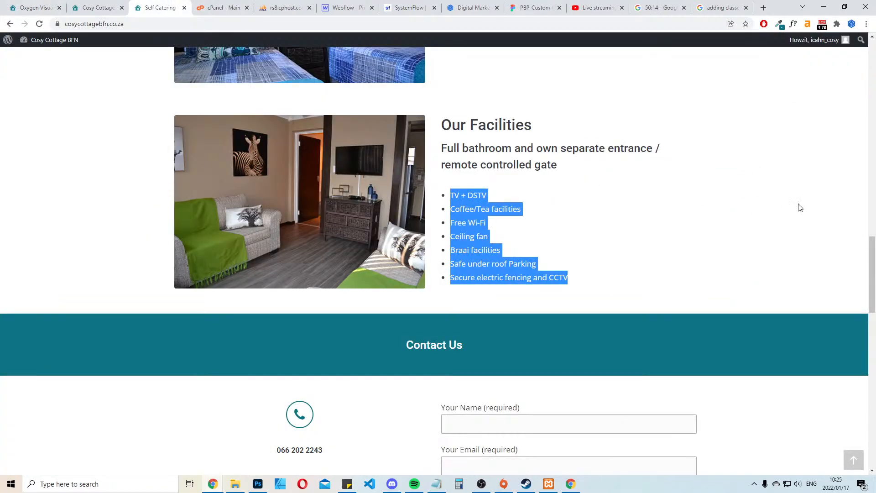
pyautogui.scroll(-5, 805, 207)
pyautogui.click(34, 7)
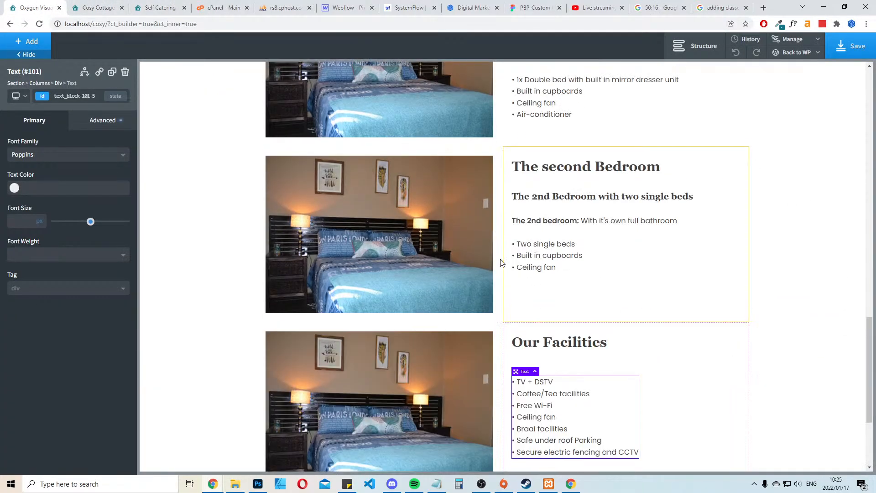
pyautogui.scroll(12, 261, 206)
pyautogui.scroll(-3, 210, 235)
pyautogui.click(184, 226)
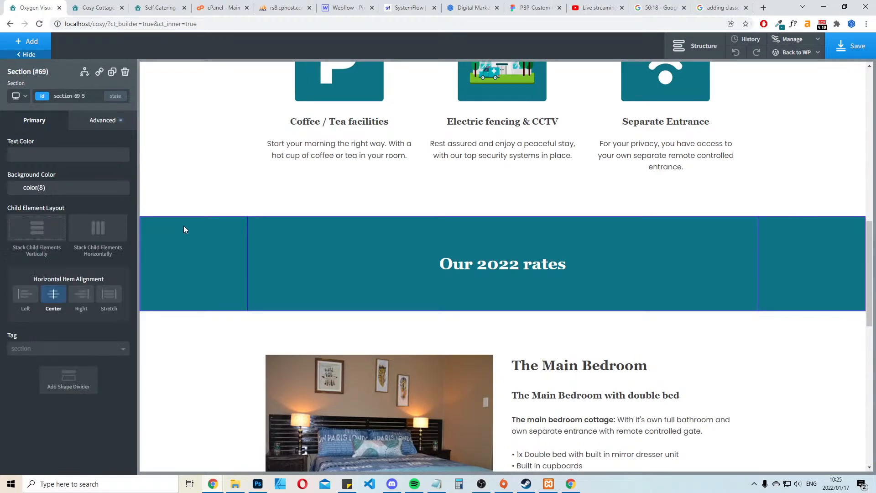
pyautogui.click(113, 71)
# Move the duplicated rates section below the section holding the bedroom and facilities blocks in the page structure
pyautogui.click(699, 46)
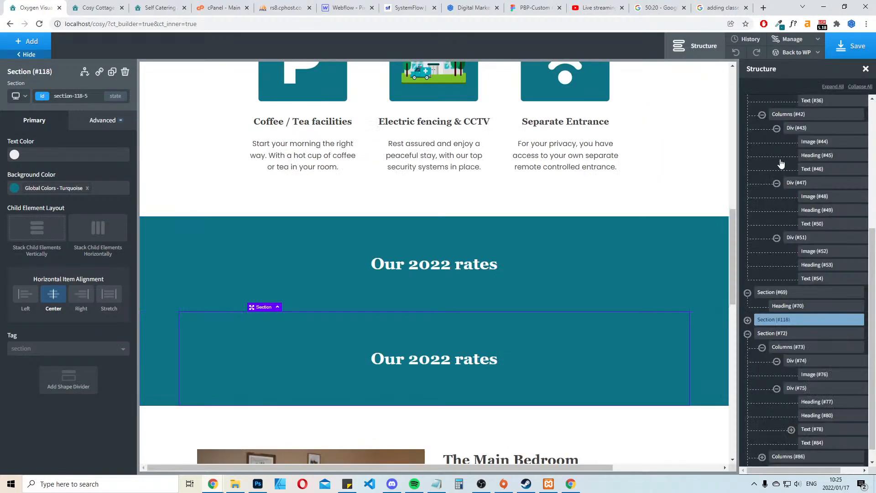
pyautogui.scroll(-1, 775, 274)
pyautogui.click(748, 319)
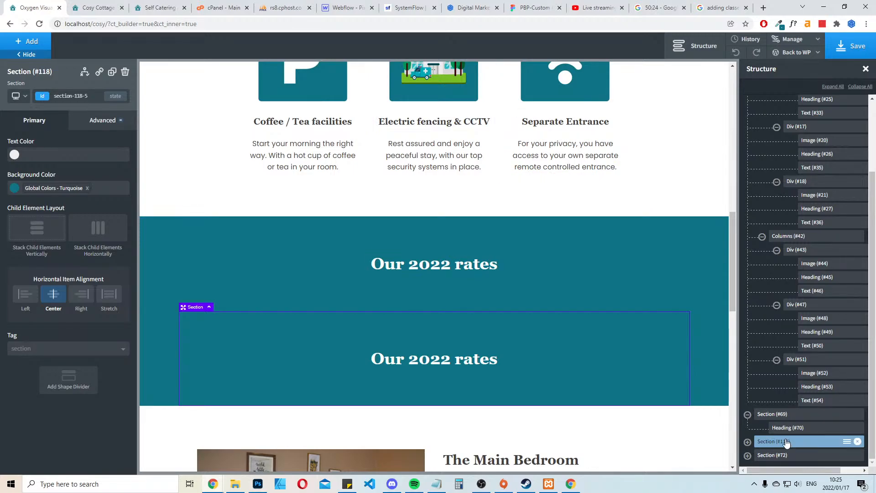
pyautogui.moveTo(786, 441); pyautogui.dragTo(783, 462)
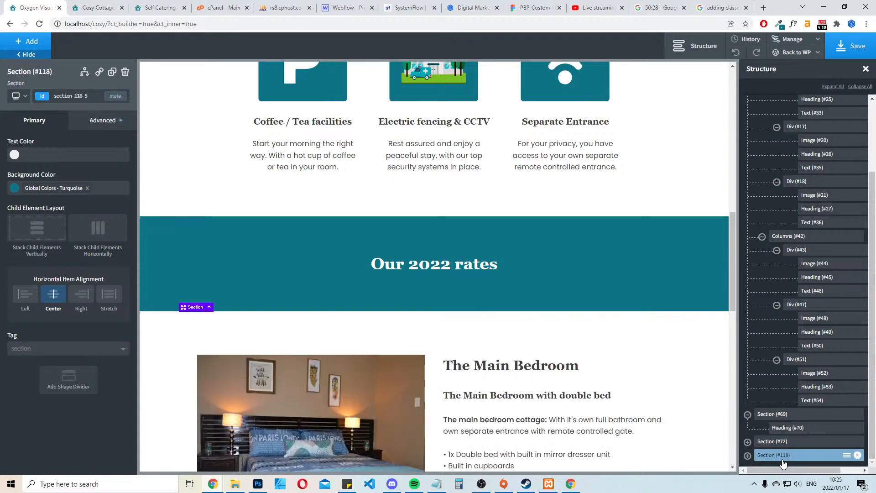
# Replace the duplicated section's heading with "Contact Us Today" and save the page
pyautogui.scroll(-10, 585, 273)
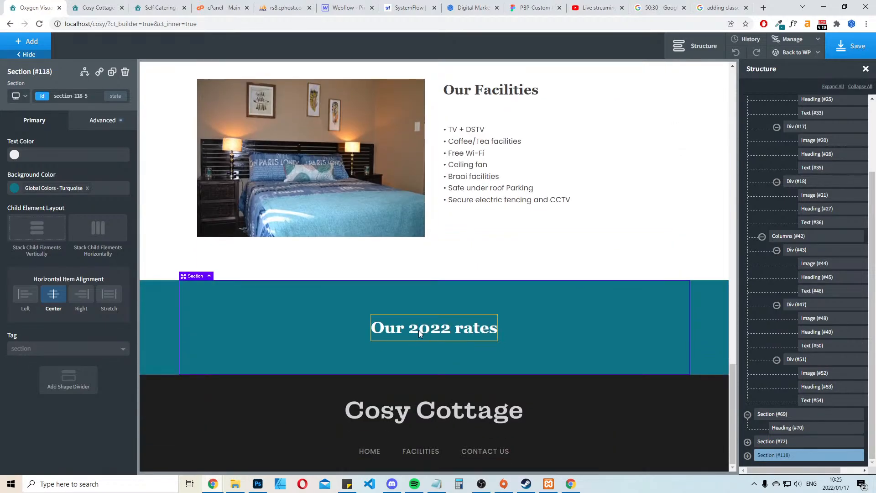
pyautogui.click(418, 330)
pyautogui.doubleClick(423, 322)
pyautogui.hotkey('ctrl', 'a')
pyautogui.write('C')
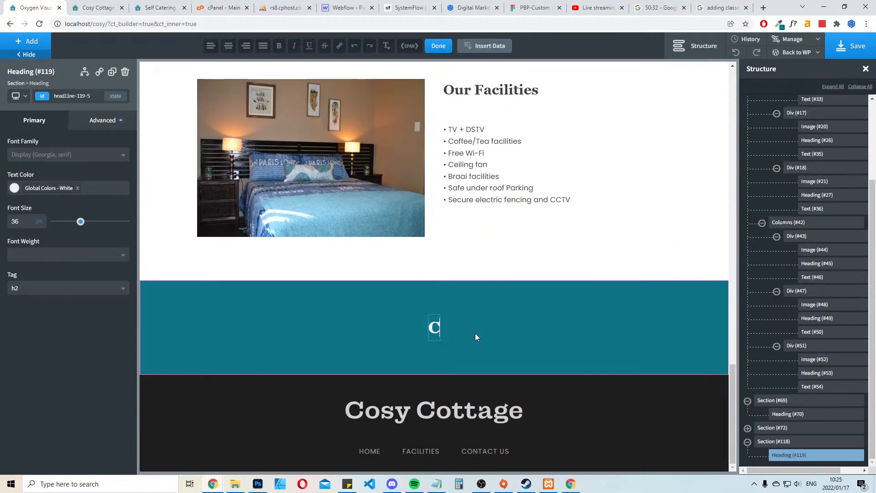
pyautogui.write('ontact Us To')
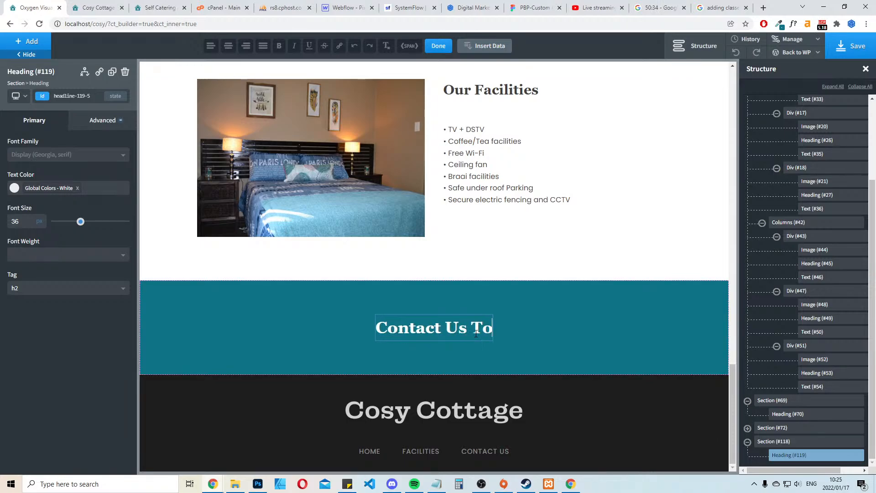
pyautogui.write('day')
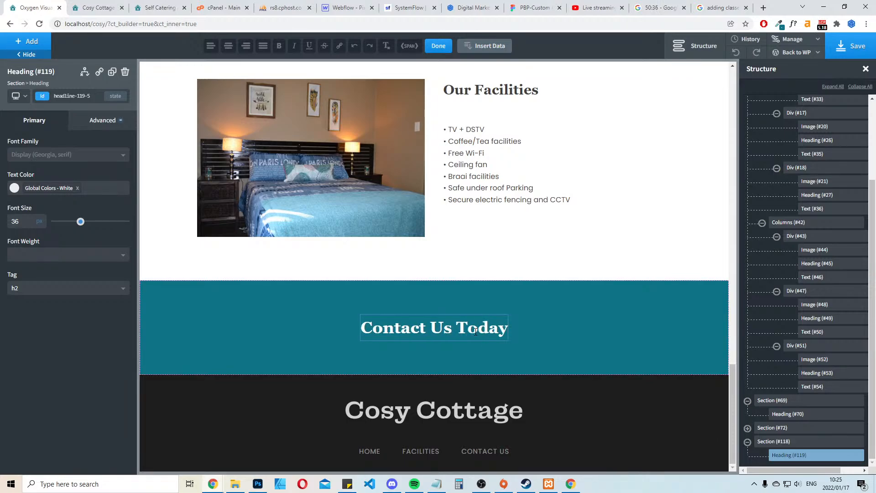
pyautogui.click(840, 51)
# Check the existing site's contact area, and add an empty section below the Contact Us Today banner in Oxygen
pyautogui.click(157, 8)
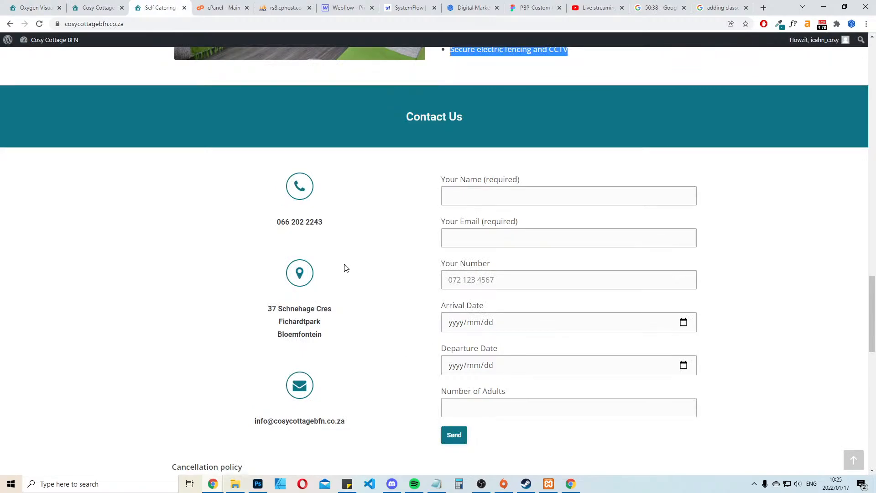
pyautogui.scroll(-5, 301, 94)
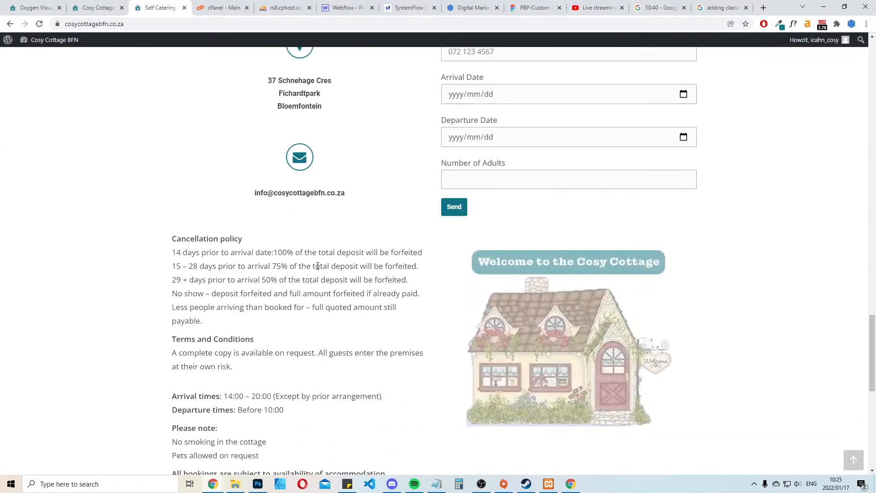
pyautogui.scroll(5, 626, 260)
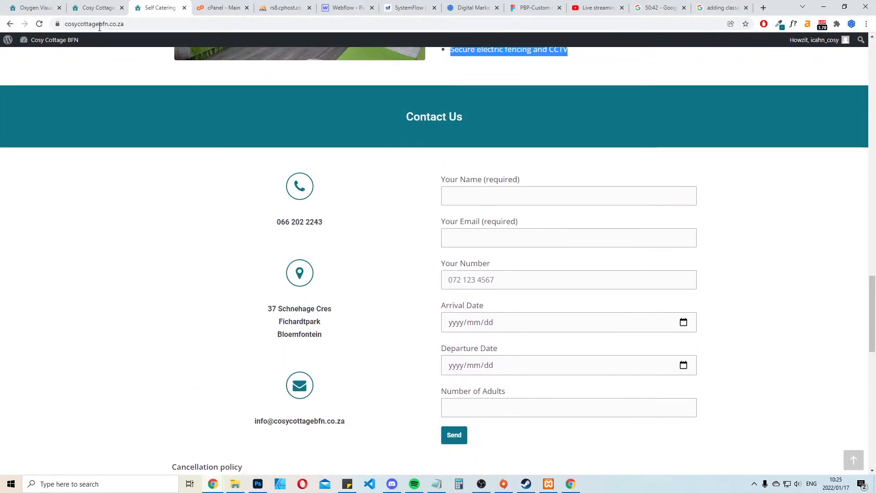
pyautogui.click(83, 6)
pyautogui.click(35, 7)
pyautogui.click(645, 245)
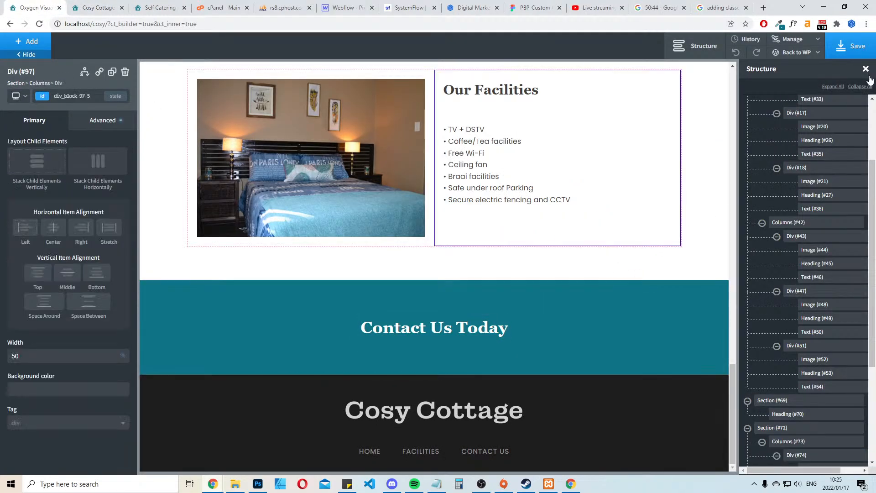
pyautogui.click(863, 40)
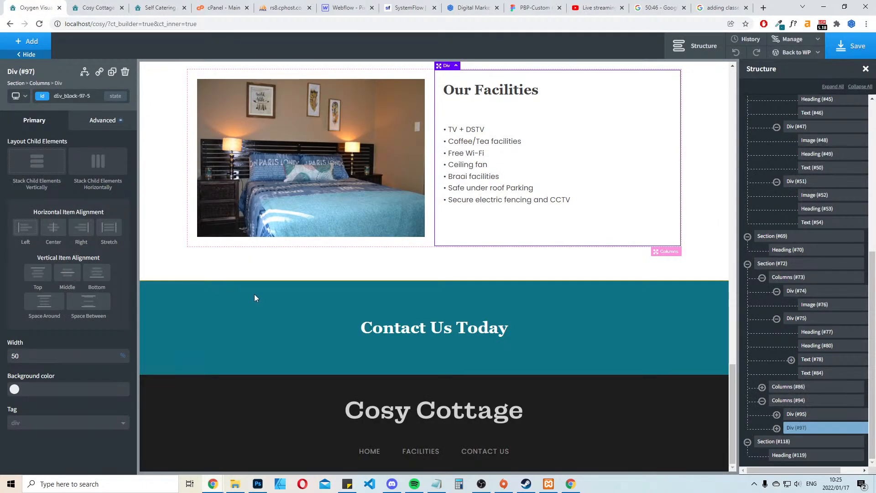
pyautogui.click(197, 274)
pyautogui.click(203, 325)
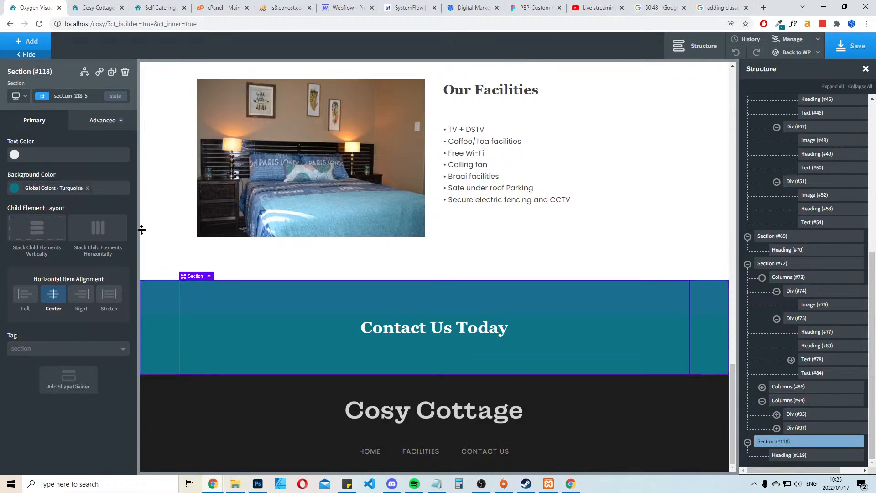
pyautogui.click(24, 42)
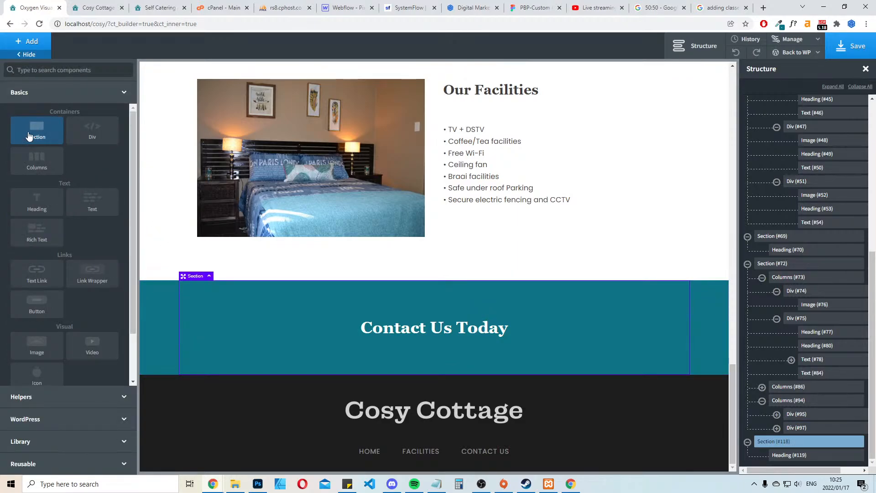
pyautogui.click(28, 131)
pyautogui.scroll(-2, 356, 211)
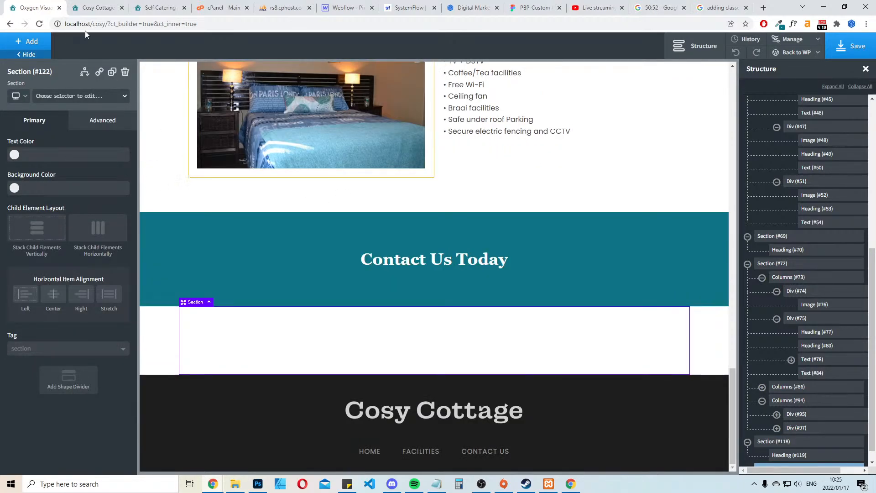
# Examine the existing site's contact details, enquiry form, cancellation policy, terms, map and footer as reference for the new section
pyautogui.click(99, 8)
pyautogui.click(172, 3)
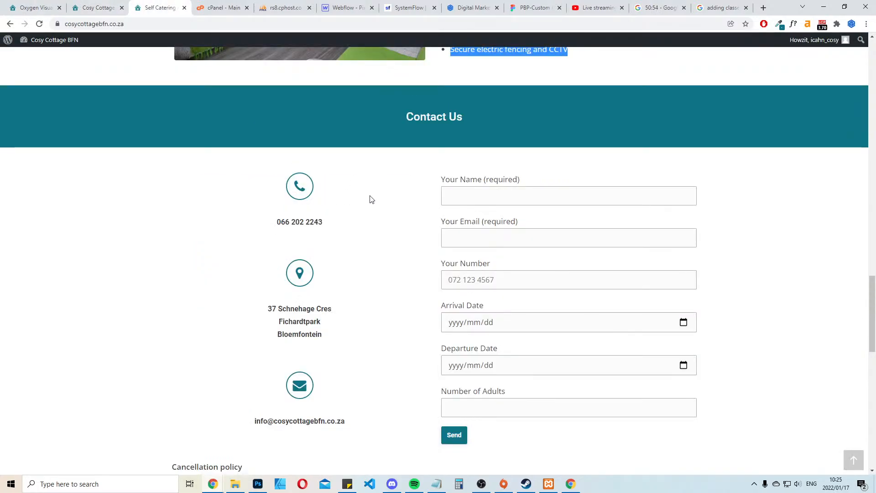
pyautogui.scroll(-2, 374, 191)
pyautogui.click(63, 5)
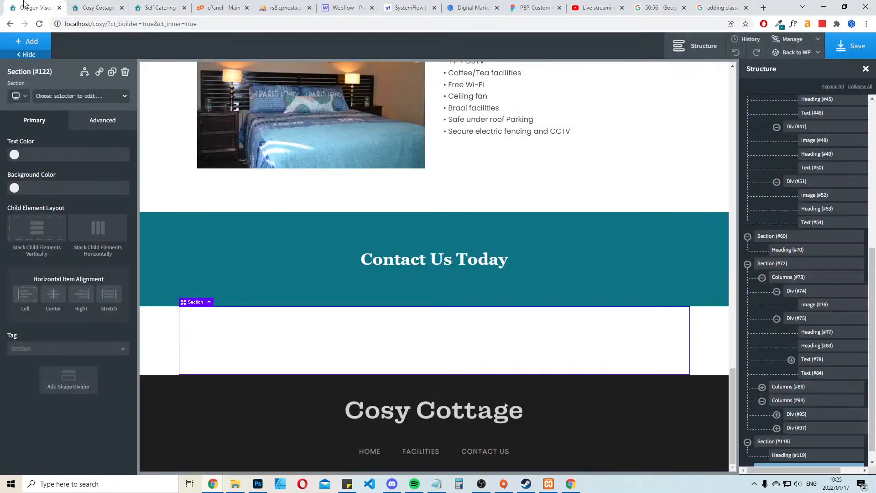
pyautogui.click(160, 4)
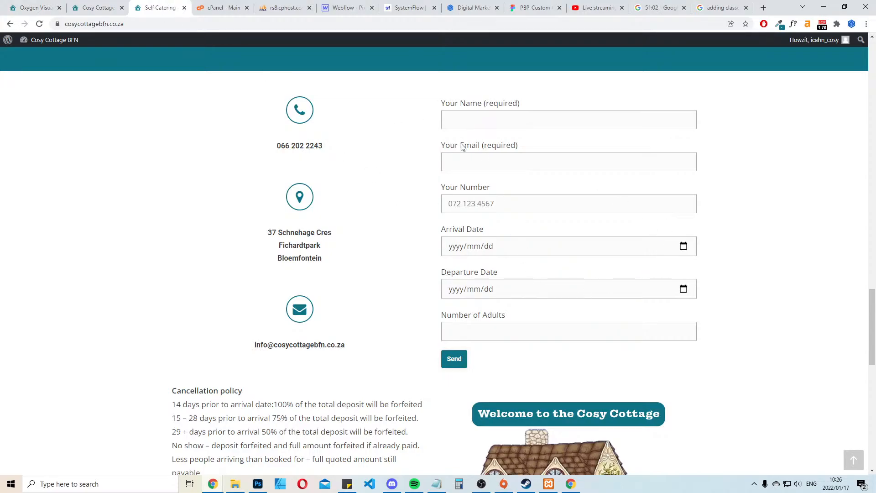
pyautogui.scroll(-5, 610, 216)
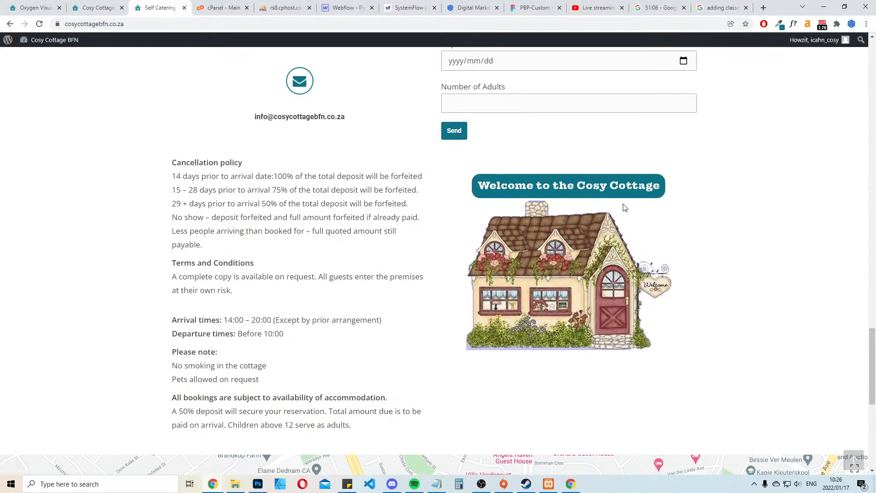
pyautogui.scroll(-3, 611, 204)
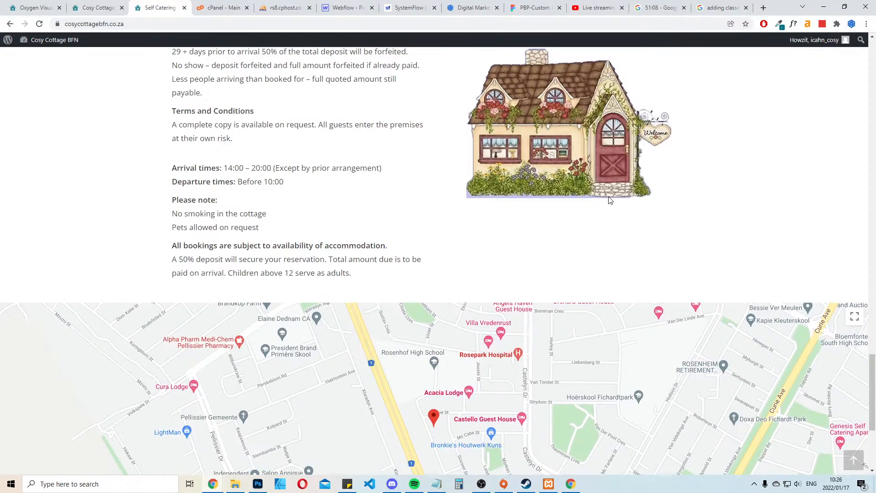
pyautogui.scroll(-5, 609, 200)
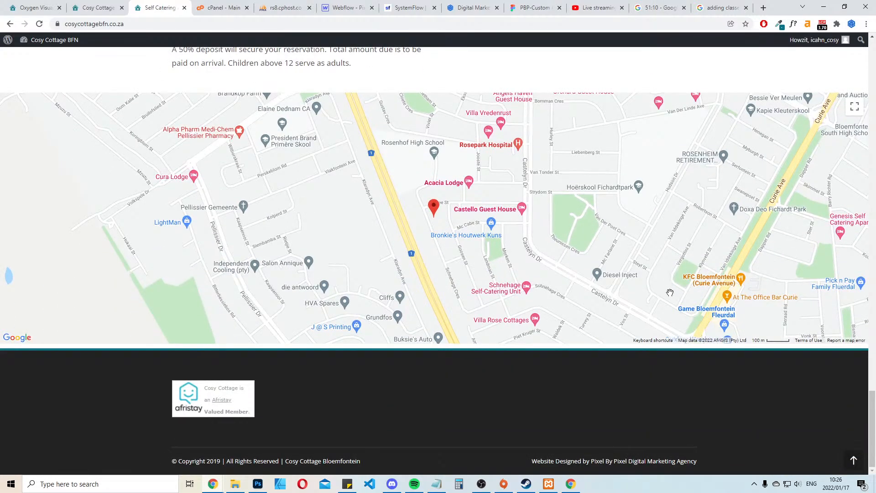
pyautogui.scroll(8, 671, 285)
pyautogui.scroll(-2, 674, 294)
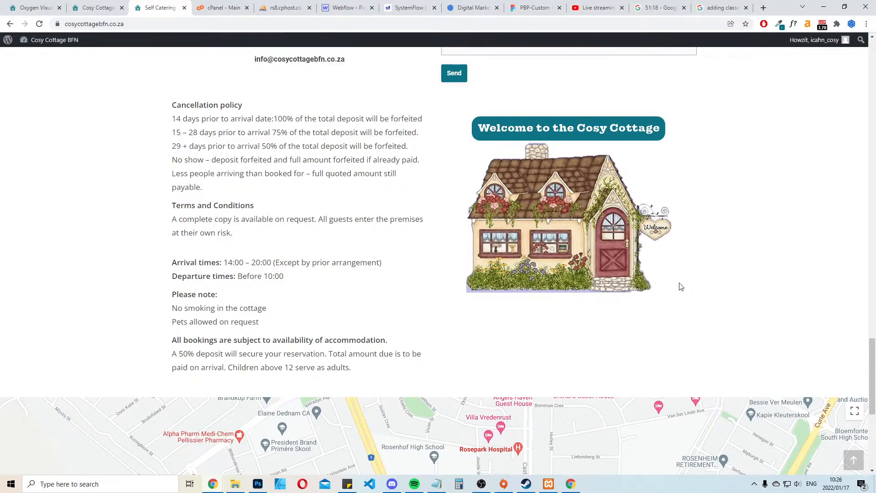
# Recheck the existing site's contact area, then insert a 50/50 two-column layout in the empty section below the Contact Us Today banner in Oxygen
pyautogui.scroll(8, 562, 259)
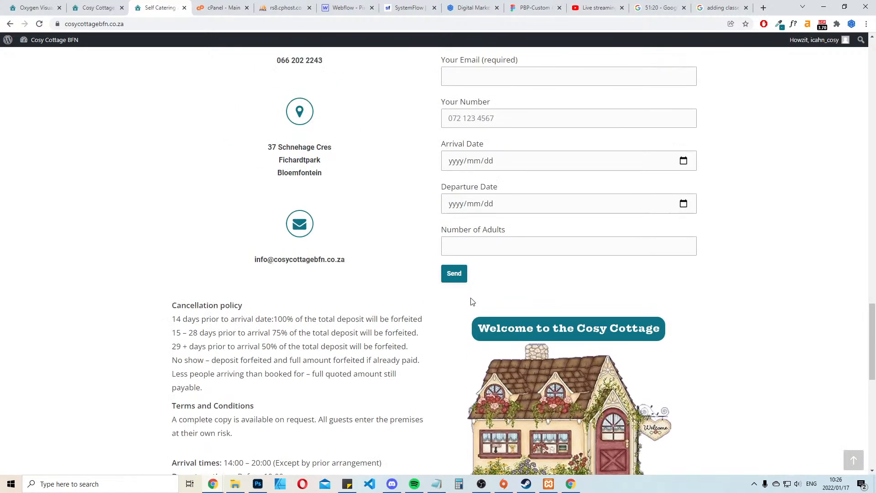
pyautogui.scroll(-3, 458, 254)
pyautogui.scroll(2, 458, 254)
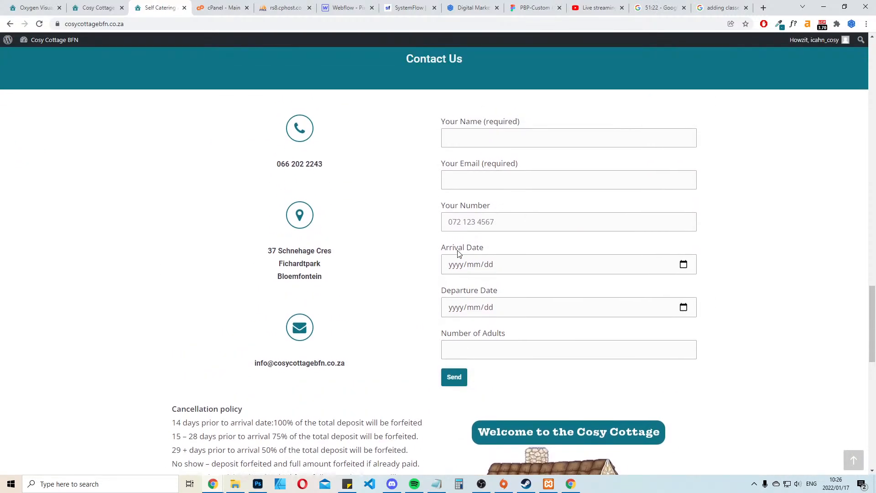
pyautogui.click(97, 8)
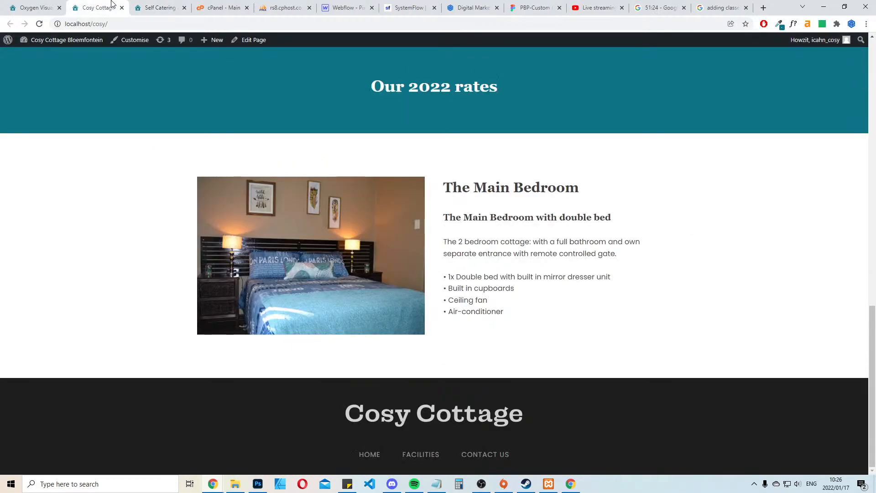
pyautogui.click(36, 7)
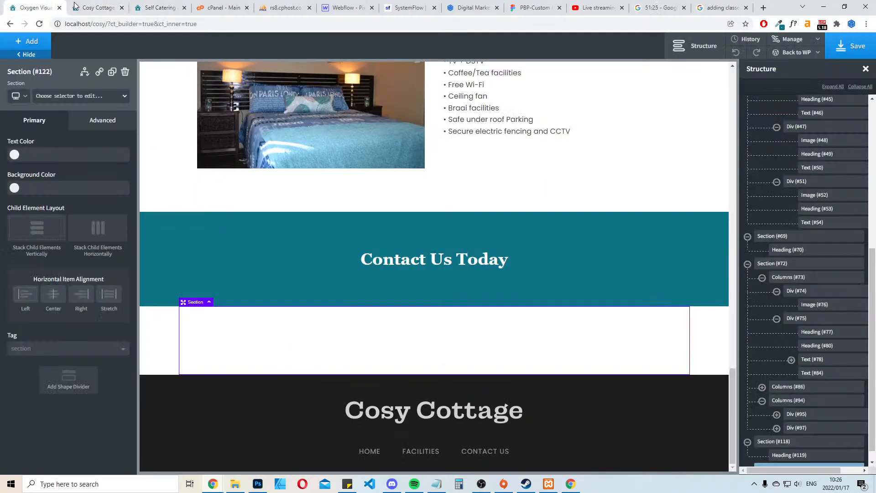
pyautogui.click(27, 42)
pyautogui.click(29, 162)
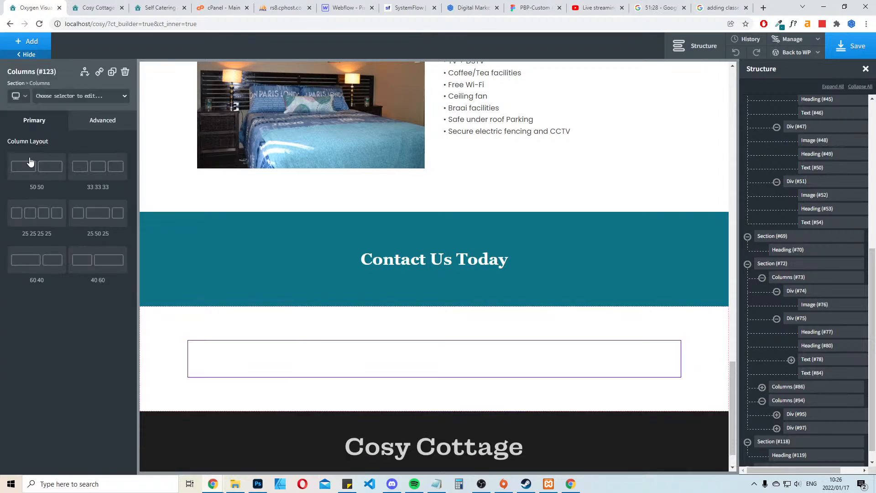
pyautogui.click(56, 172)
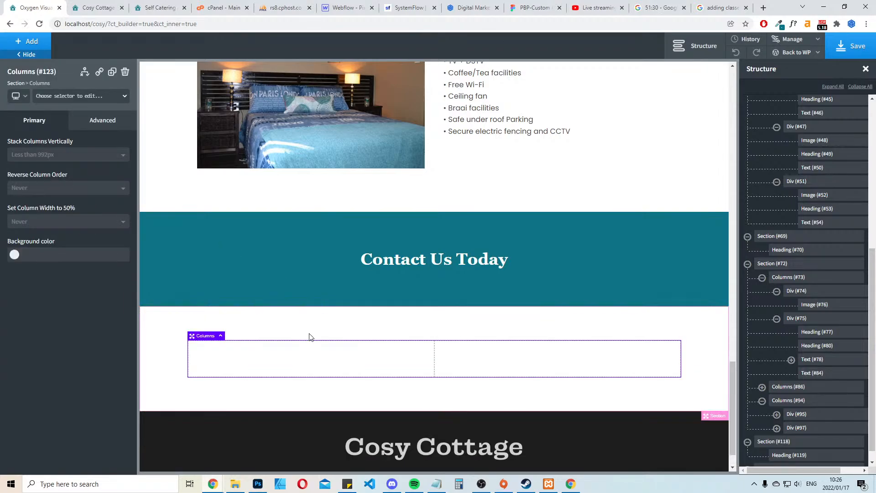
# Add an icon to the first column of the contact section and centre that column's items horizontally
pyautogui.click(297, 356)
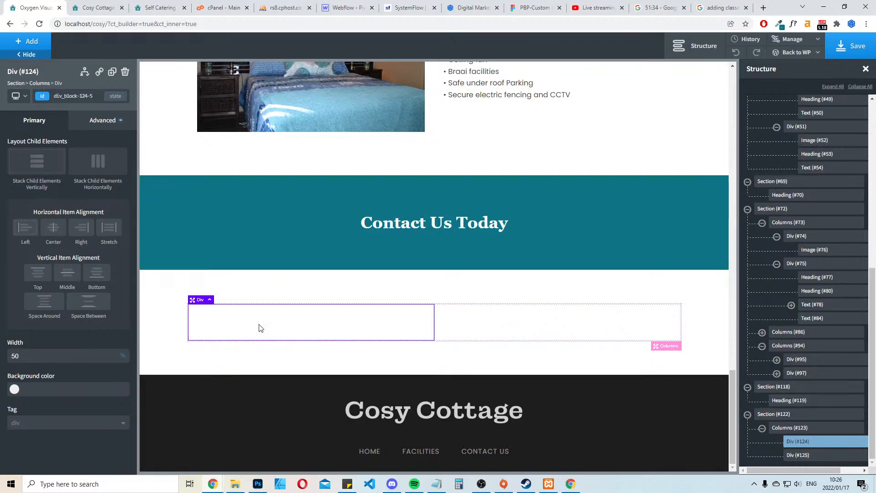
pyautogui.click(26, 47)
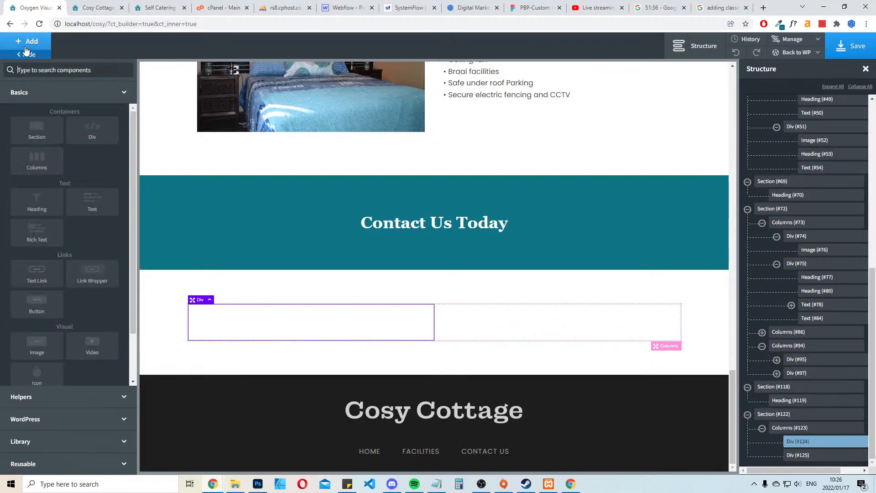
pyautogui.write('ucib')
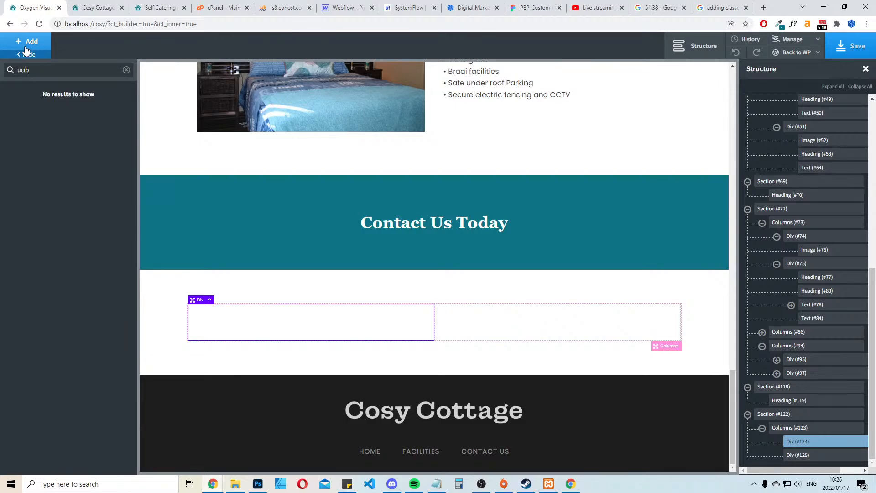
pyautogui.write('c')
pyautogui.press('BackSpace')
pyautogui.press('BackSpace')
pyautogui.write('icon')
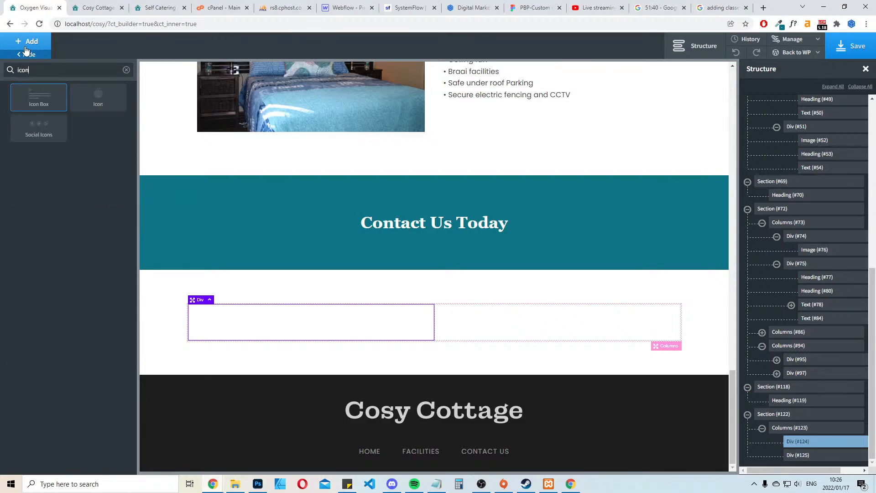
pyautogui.click(98, 97)
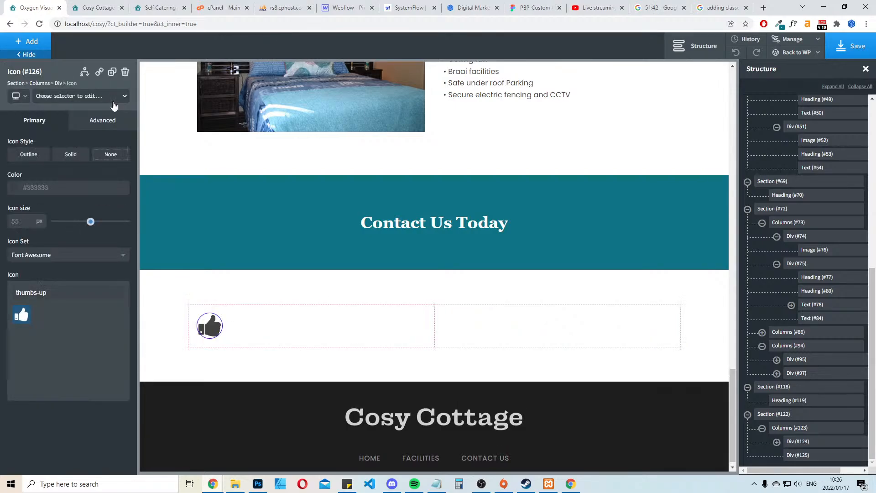
pyautogui.click(360, 352)
pyautogui.click(53, 227)
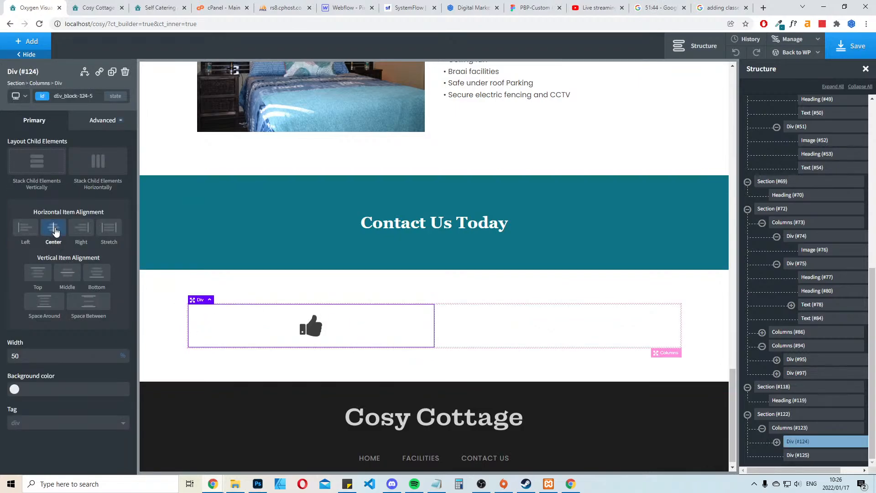
# Give the thumbs-up icon the Outline style and the global Turquoise colour
pyautogui.click(311, 325)
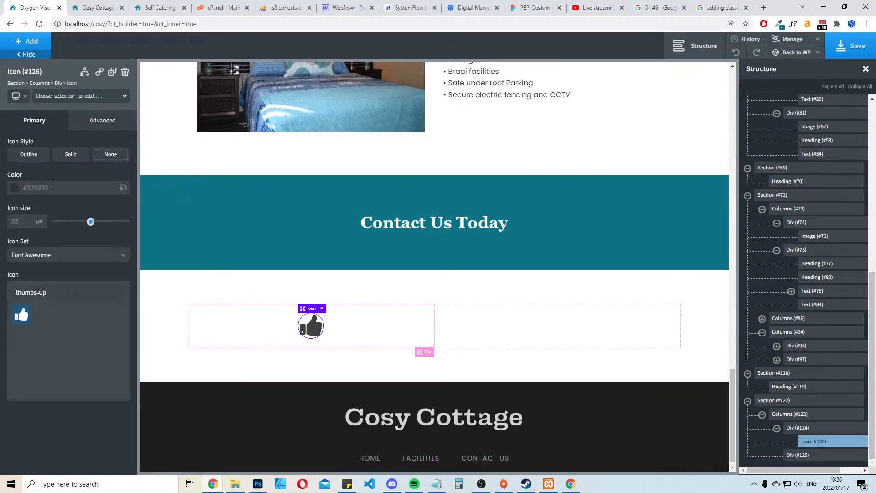
pyautogui.click(77, 156)
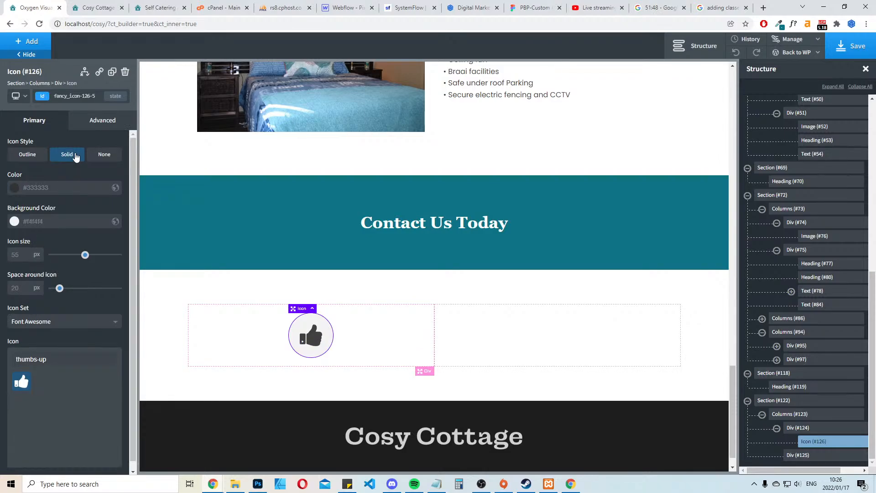
pyautogui.click(16, 191)
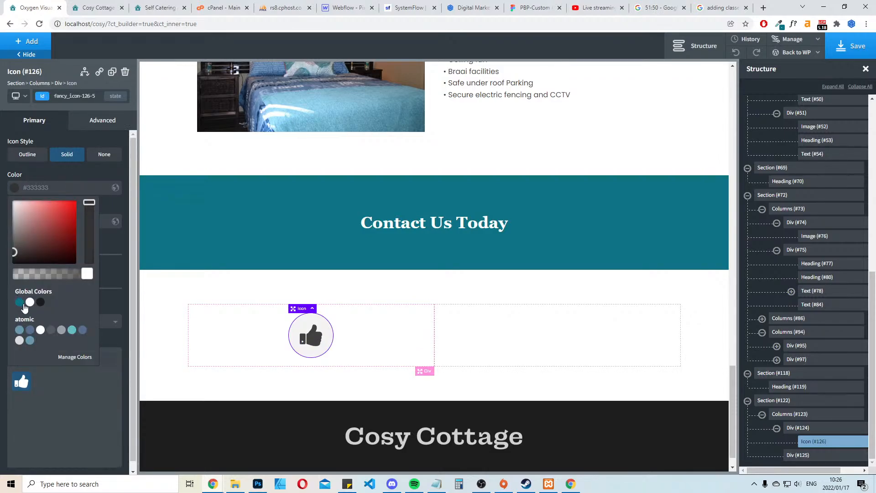
pyautogui.click(19, 302)
pyautogui.click(15, 191)
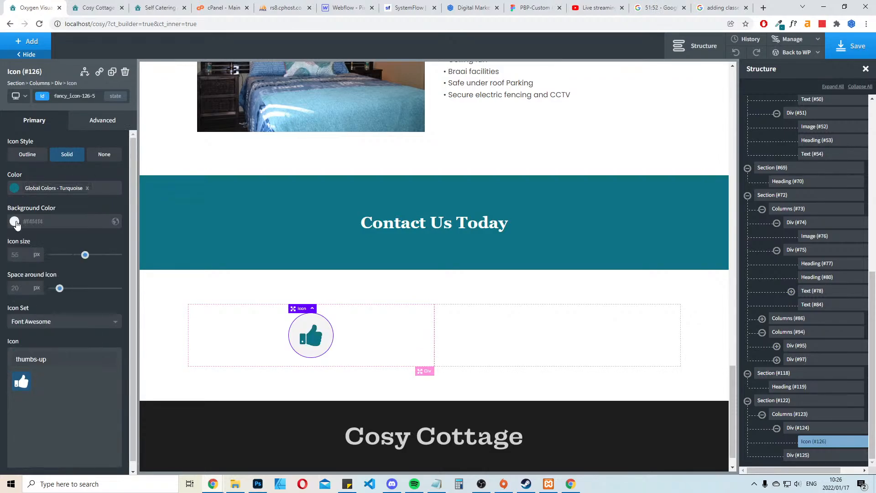
pyautogui.click(26, 156)
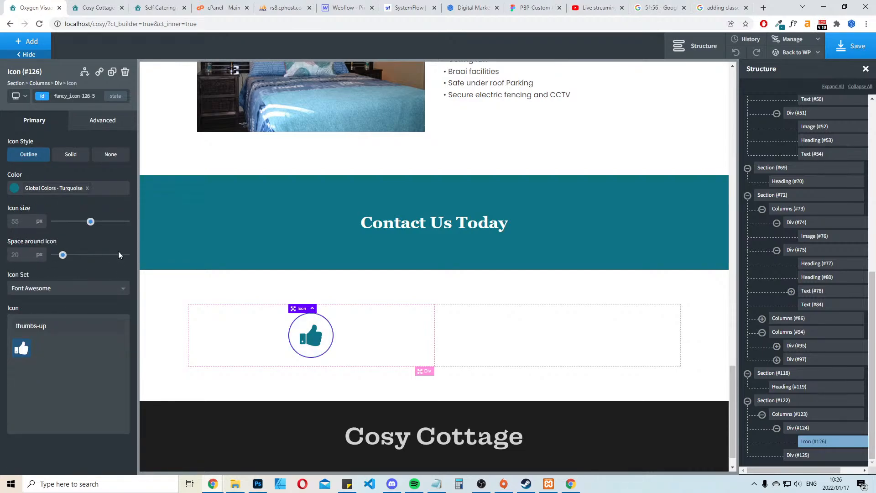
# Give the thumbs-up icon a solid border 2 px wide on all sides
pyautogui.click(550, 293)
pyautogui.click(309, 326)
pyautogui.click(102, 120)
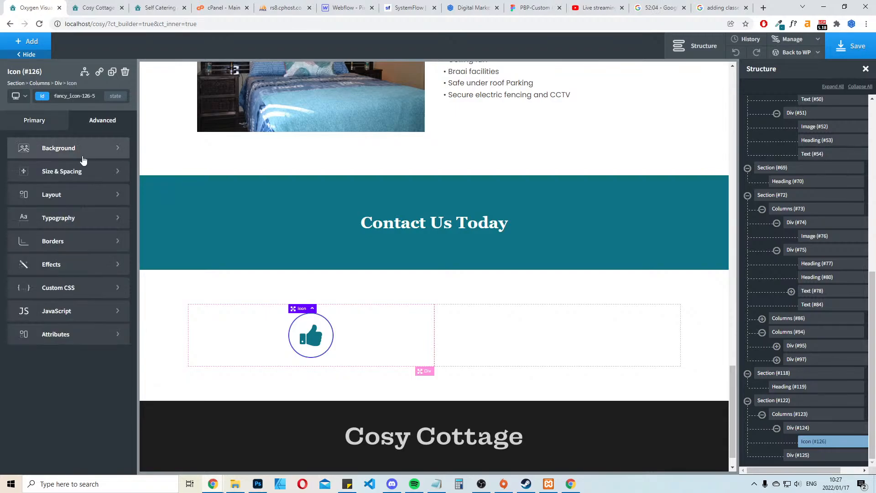
pyautogui.click(60, 250)
pyautogui.click(49, 244)
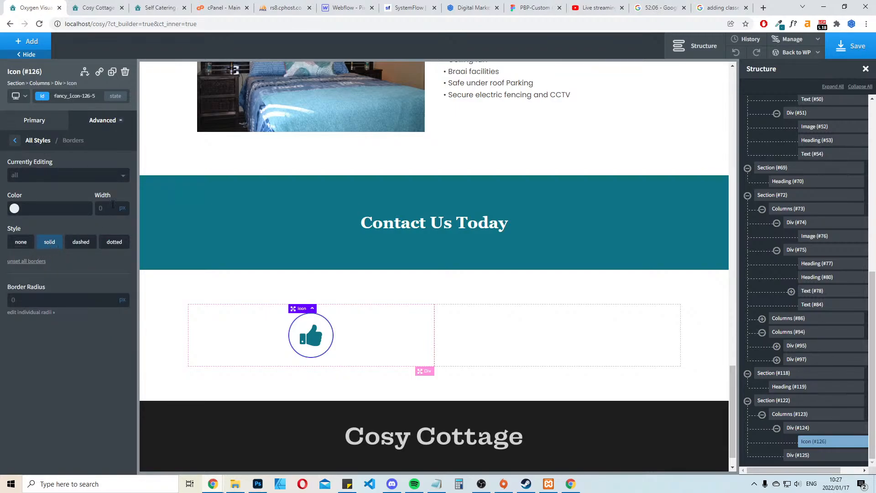
pyautogui.click(114, 204)
pyautogui.write('5')
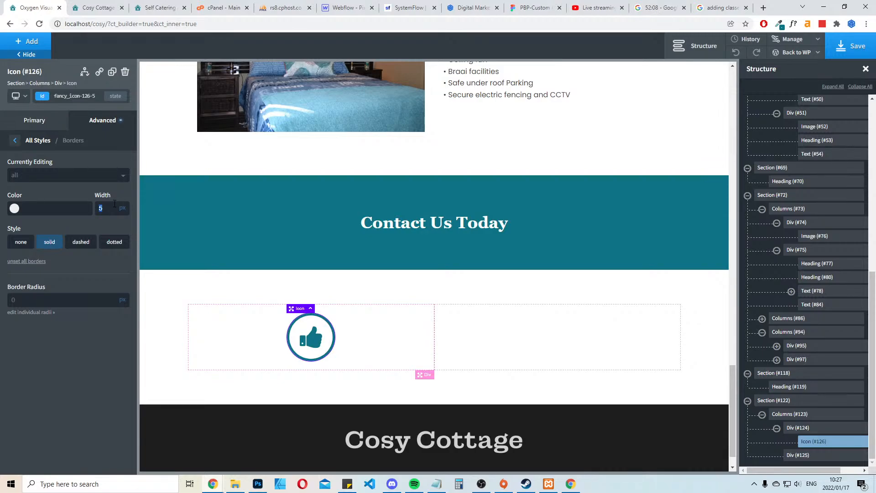
pyautogui.write('3')
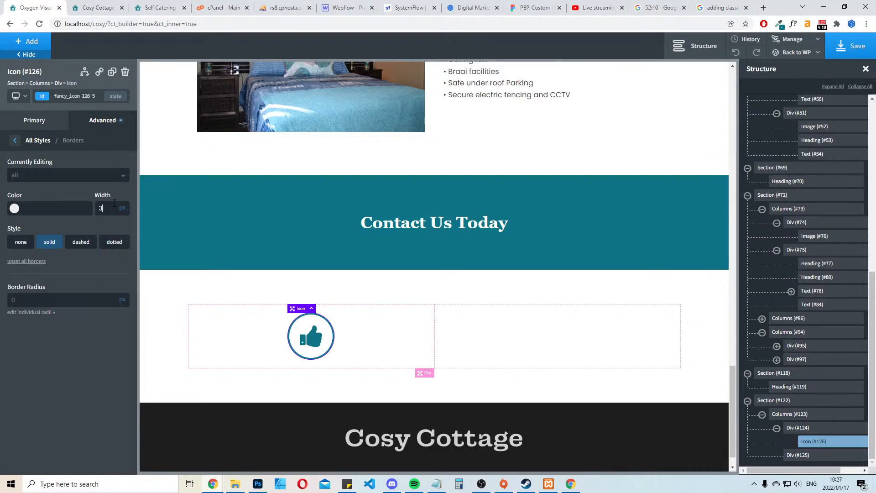
pyautogui.write('a')
pyautogui.write('2')
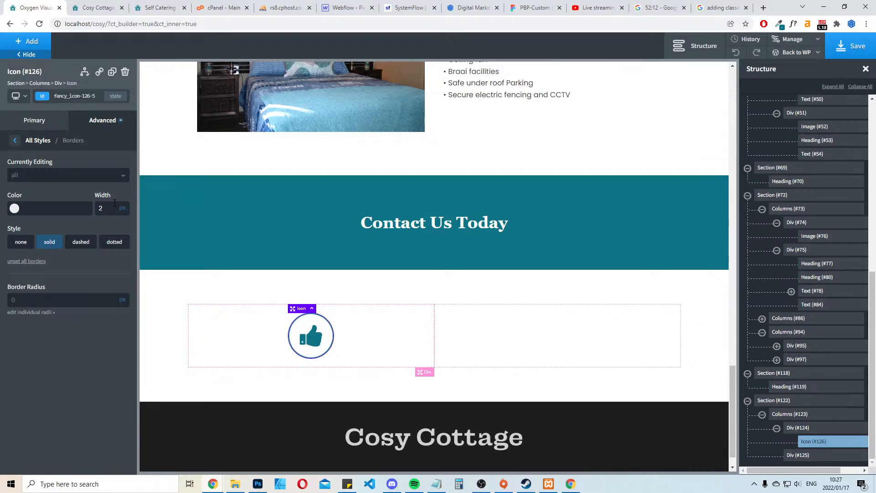
pyautogui.click(632, 294)
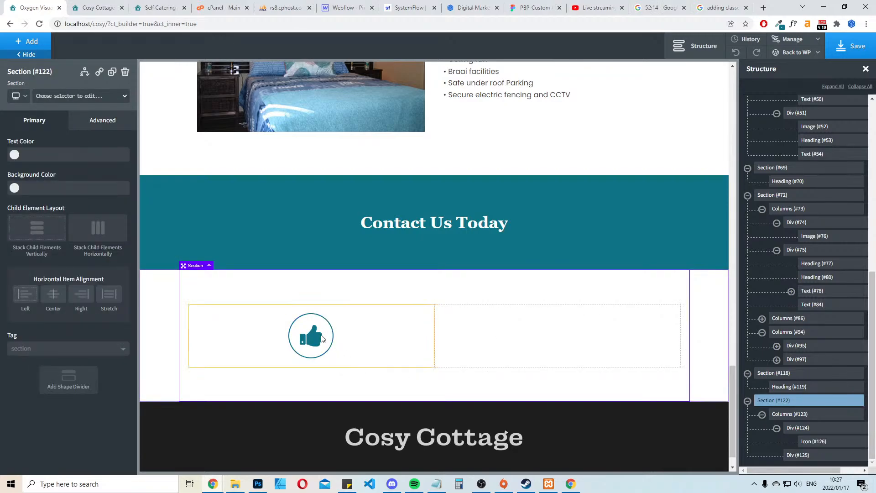
# Reduce the thumbs-up icon's size to 40 px
pyautogui.click(310, 336)
pyautogui.moveTo(83, 227); pyautogui.dragTo(79, 223)
pyautogui.click(426, 290)
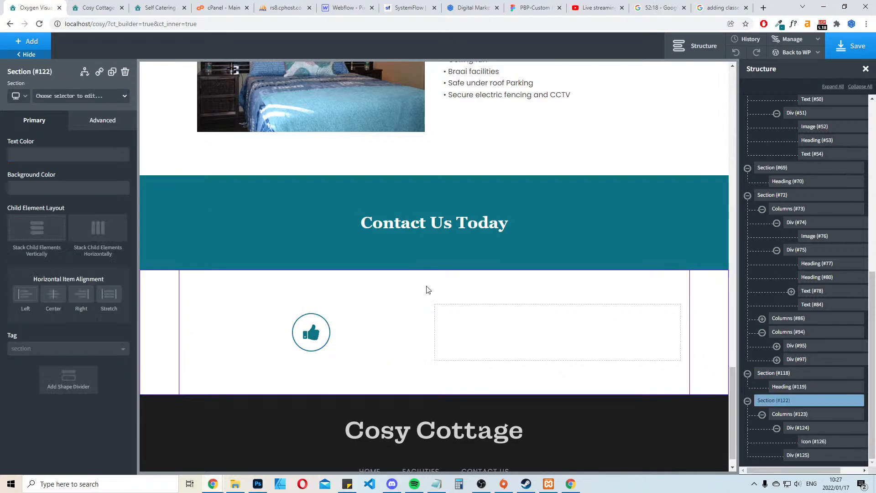
# Assign the class contact-icon to the thumbs-up icon and duplicate the icon twice
pyautogui.click(328, 336)
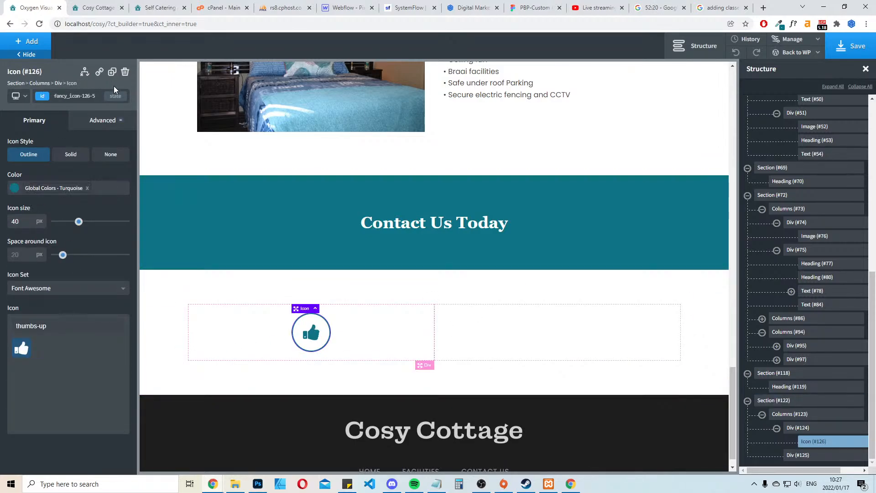
pyautogui.click(80, 98)
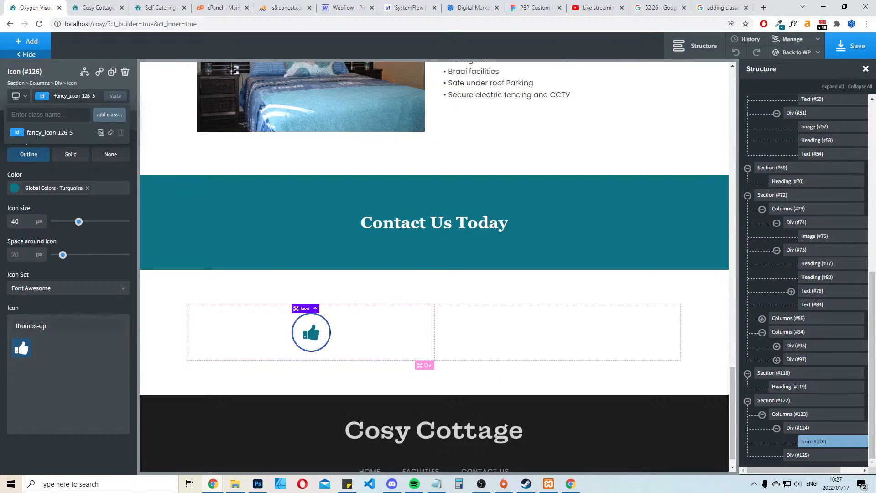
pyautogui.write('contact-icon')
pyautogui.press('Return')
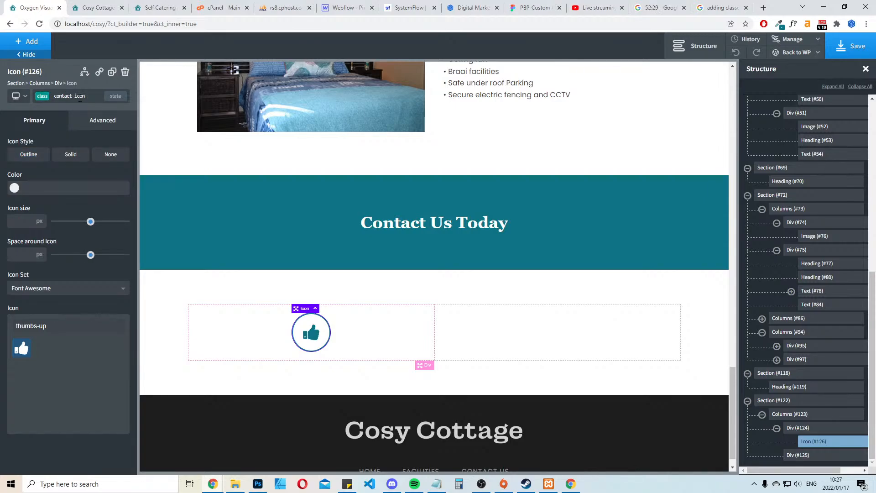
pyautogui.click(112, 71)
pyautogui.click(112, 72)
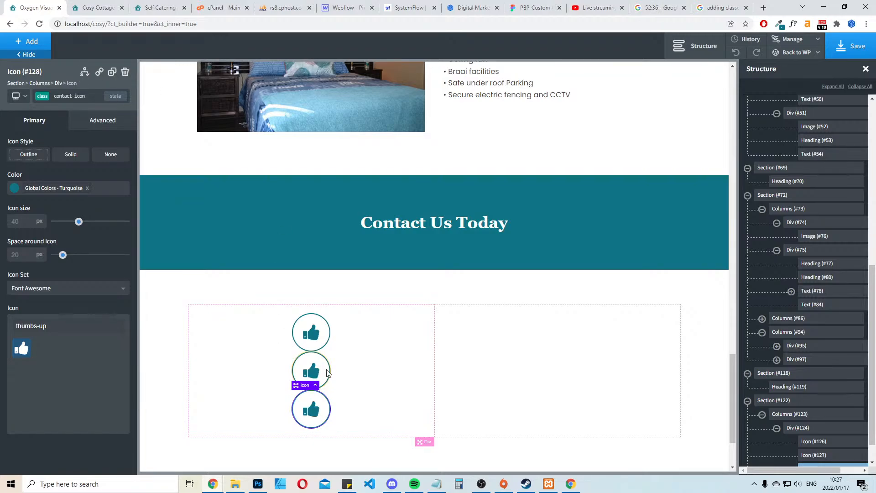
# Set a bottom margin of 35 px on the contact-icon class to space out the stacked icons
pyautogui.click(320, 325)
pyautogui.click(124, 128)
pyautogui.click(73, 171)
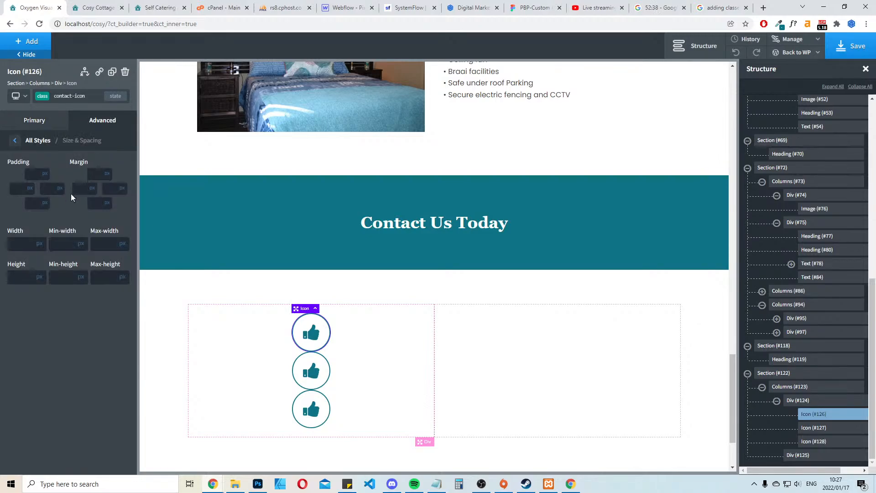
pyautogui.click(99, 201)
pyautogui.write('35')
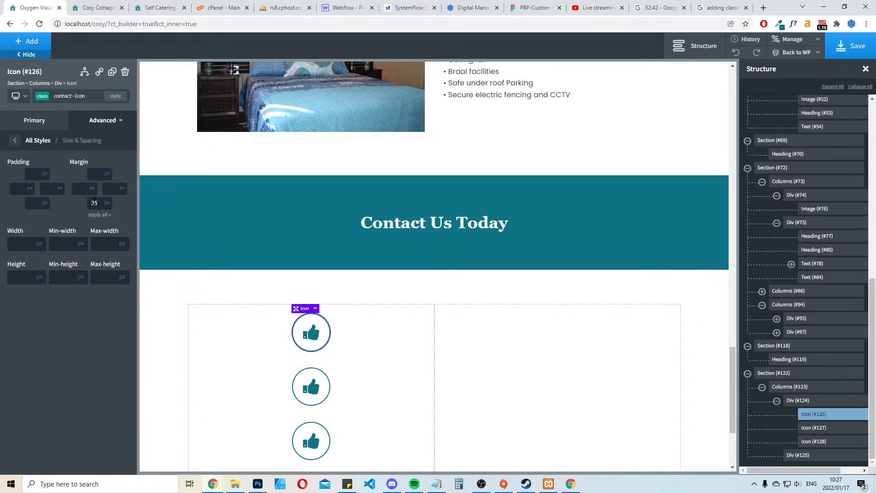
# Add a text element below the icons in the first column and assign it the class contact-text
pyautogui.click(361, 332)
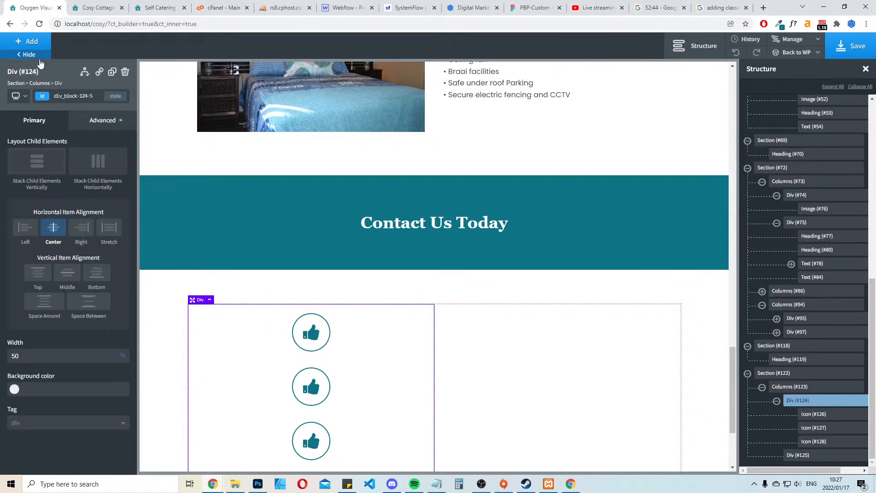
pyautogui.click(29, 41)
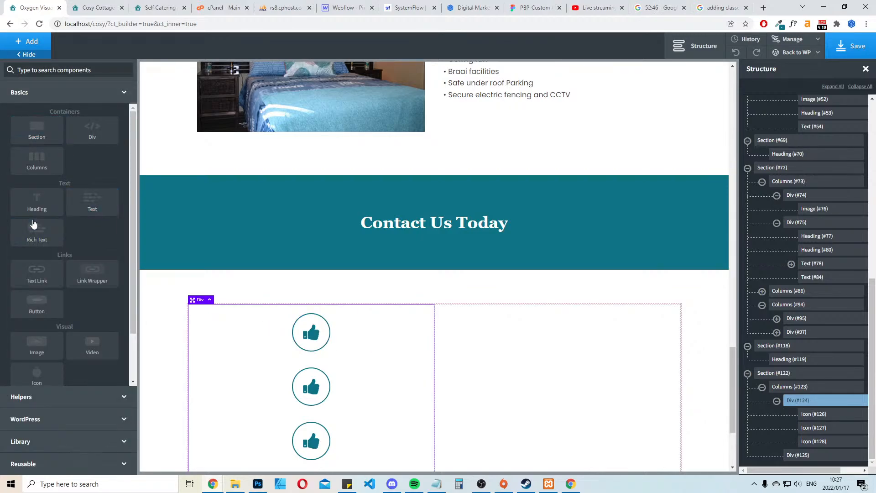
pyautogui.click(93, 201)
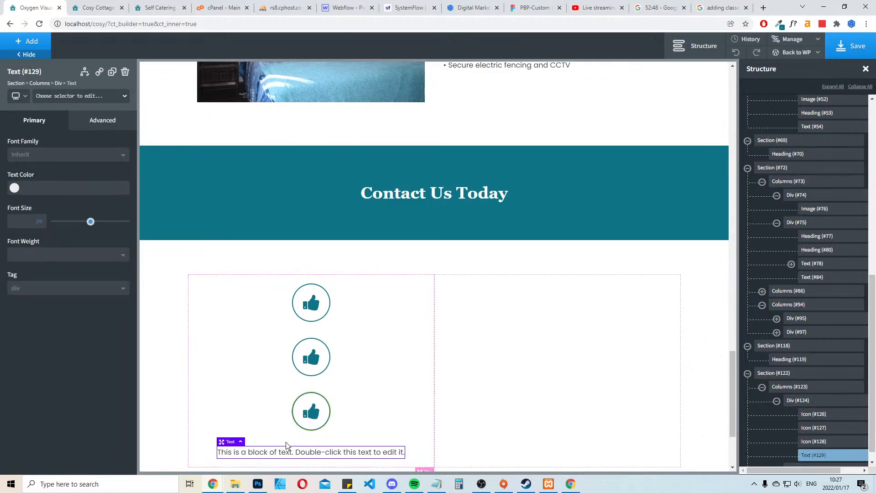
pyautogui.click(79, 98)
pyautogui.write('c')
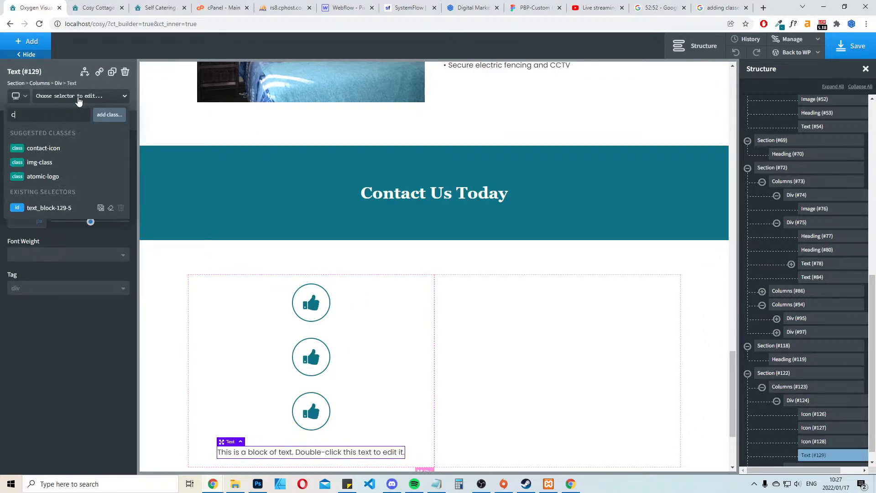
pyautogui.write('ontact-text')
pyautogui.press('Return')
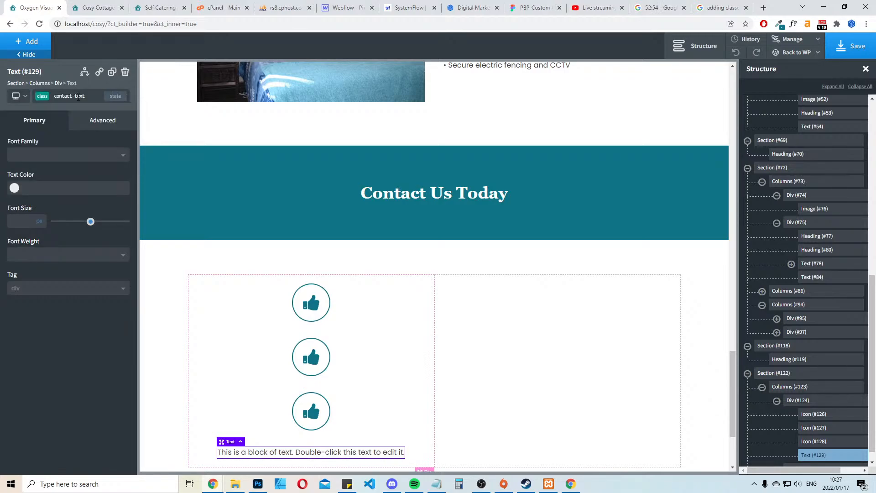
# Duplicate the contact-text block twice and move the texts so that one sits below each contact icon
pyautogui.click(112, 72)
pyautogui.scroll(-3, 369, 227)
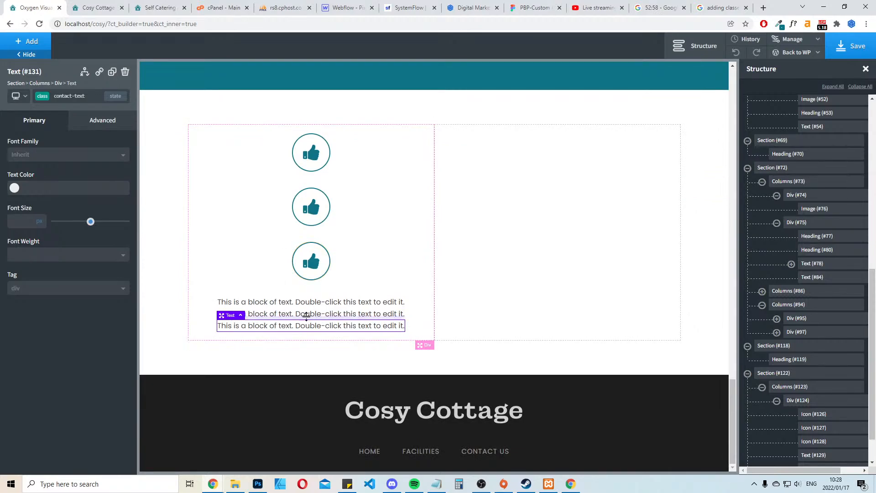
pyautogui.click(294, 302)
pyautogui.moveTo(294, 304); pyautogui.dragTo(315, 182)
pyautogui.click(326, 314)
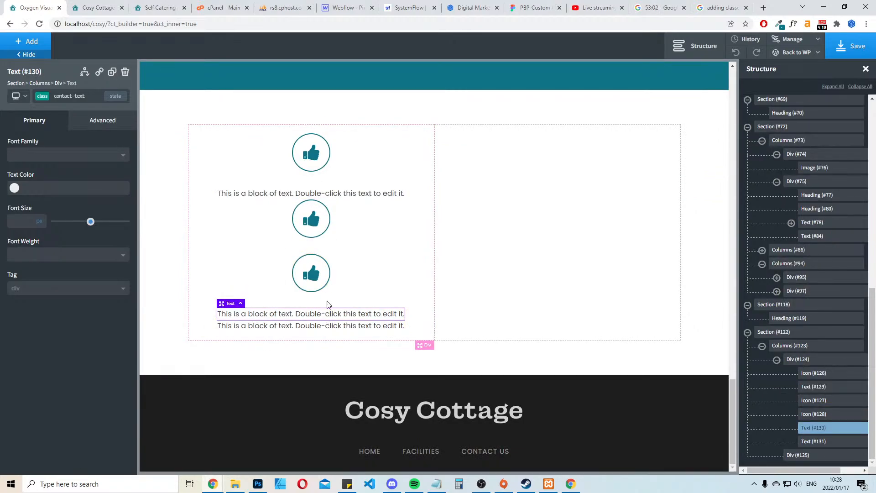
pyautogui.moveTo(327, 313); pyautogui.dragTo(331, 228)
# Set the bottom margin of the contact-text class to 45 px
pyautogui.click(329, 196)
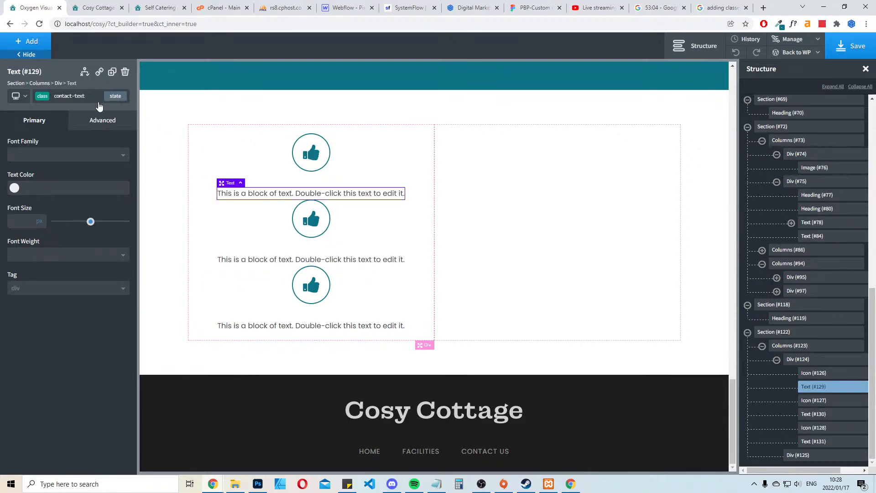
pyautogui.click(101, 120)
pyautogui.click(86, 172)
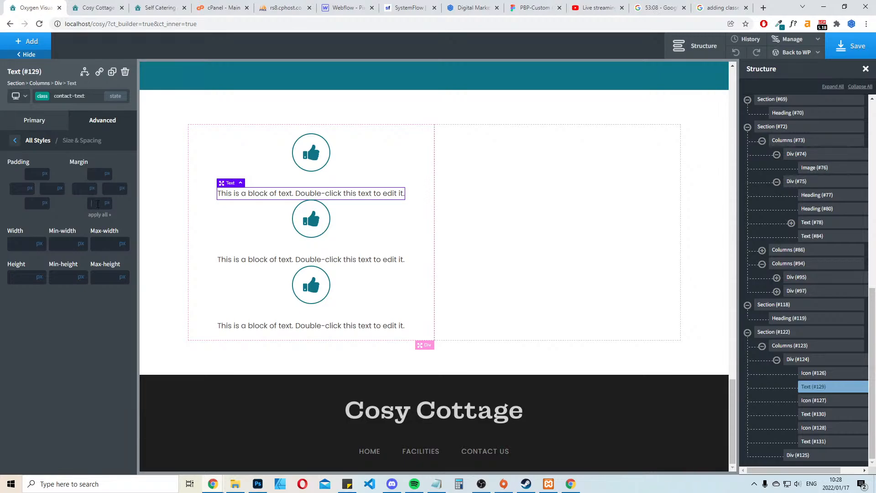
pyautogui.write('3')
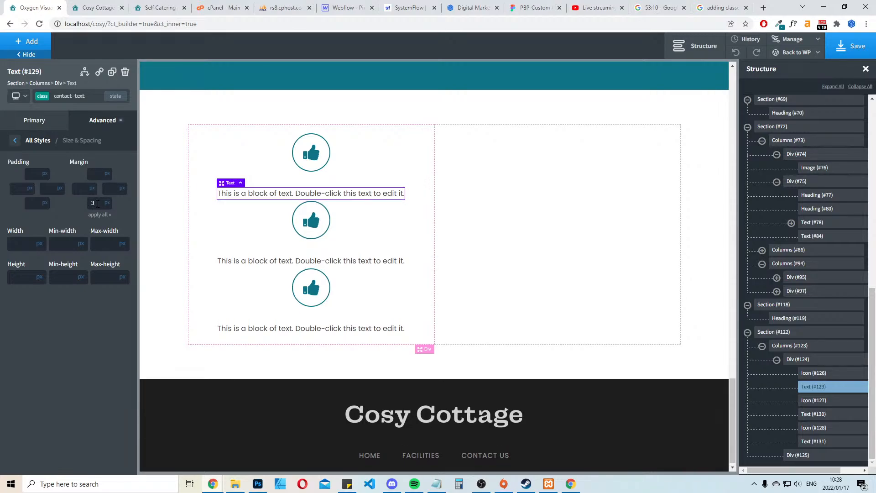
pyautogui.write('5')
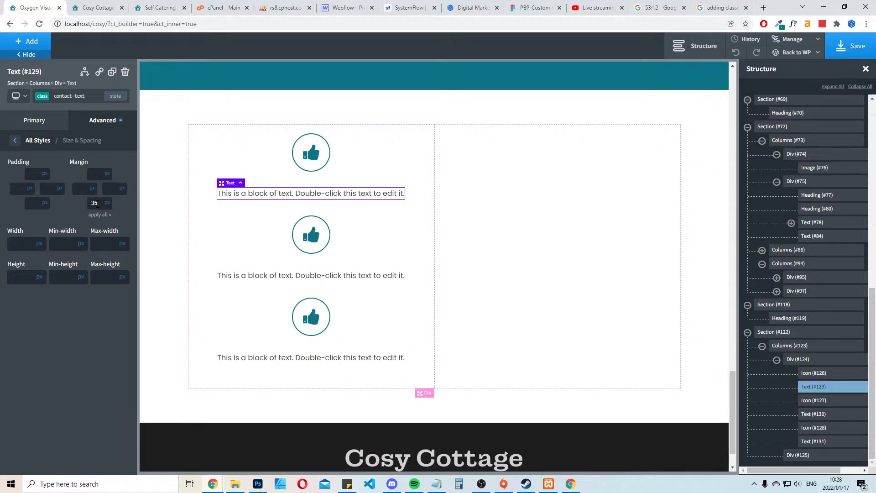
pyautogui.write('45')
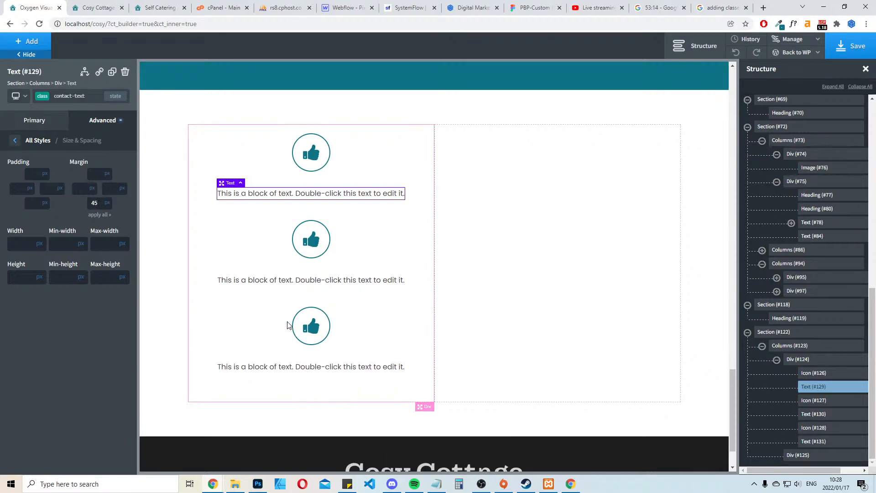
pyautogui.click(371, 291)
# Set the bottom margin of the contact-icon class to 25 px and save the page
pyautogui.click(312, 155)
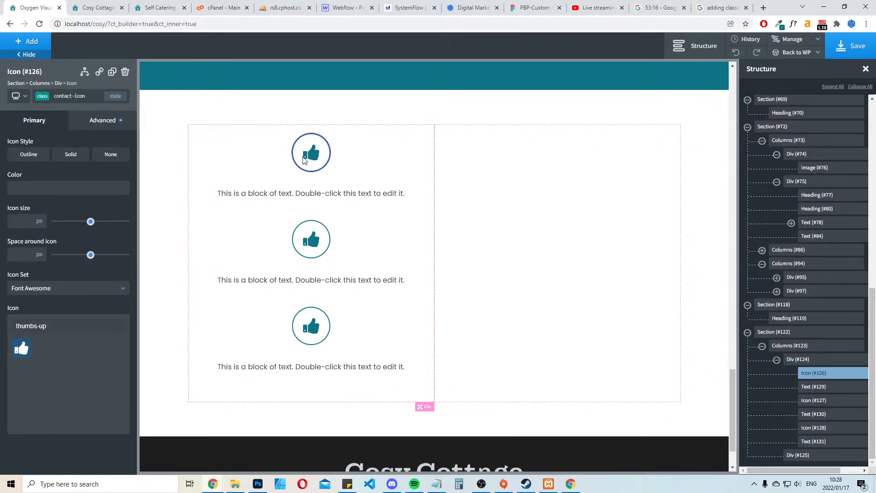
pyautogui.click(101, 120)
pyautogui.click(73, 172)
pyautogui.doubleClick(100, 200)
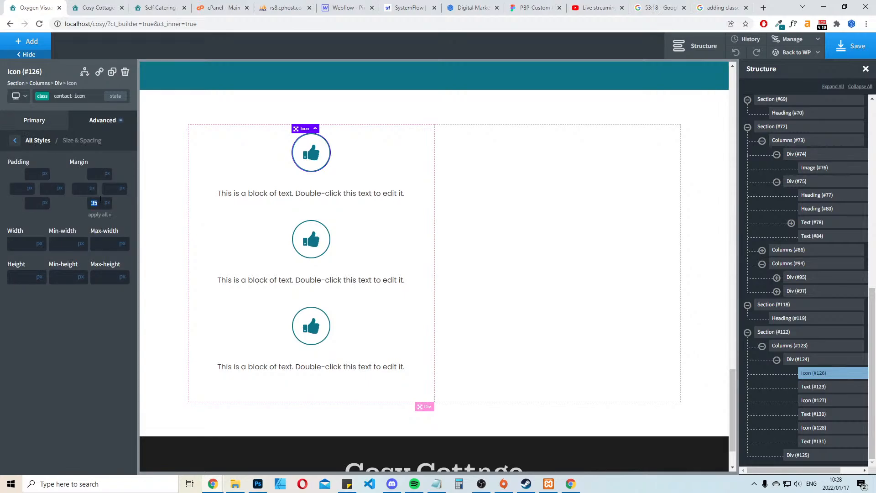
pyautogui.write('25')
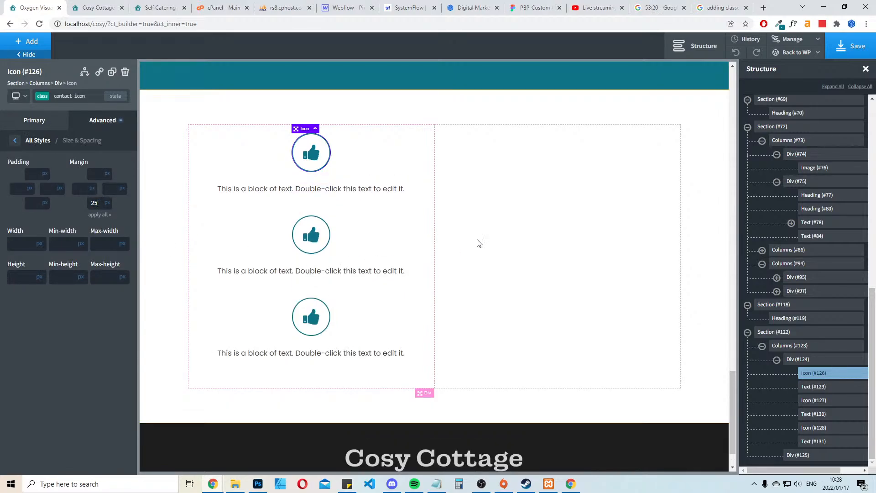
pyautogui.hotkey('ctrl', 's')
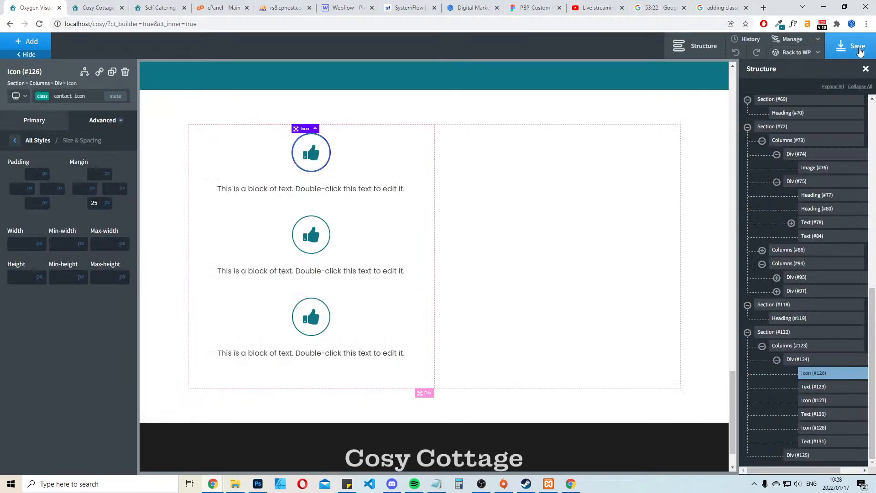
# Check the contact icons on the existing website and change the first thumbs-up icon to the phone handset
pyautogui.click(115, 4)
pyautogui.click(155, 6)
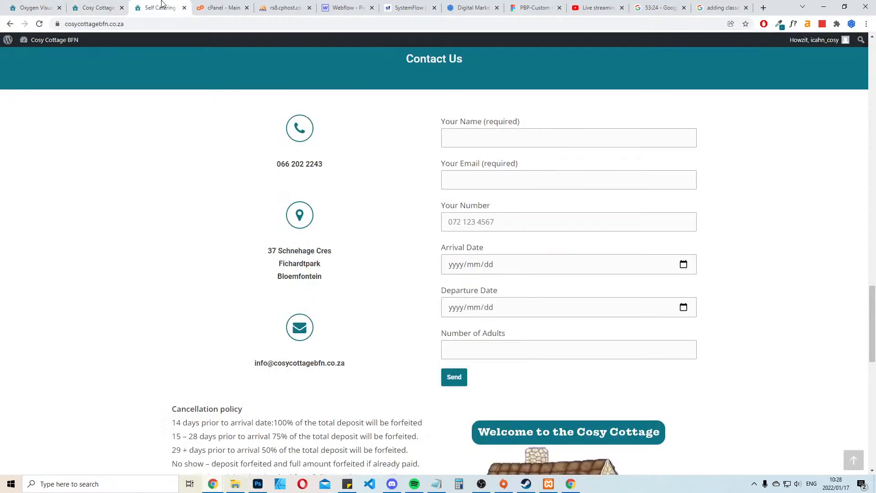
pyautogui.click(33, 8)
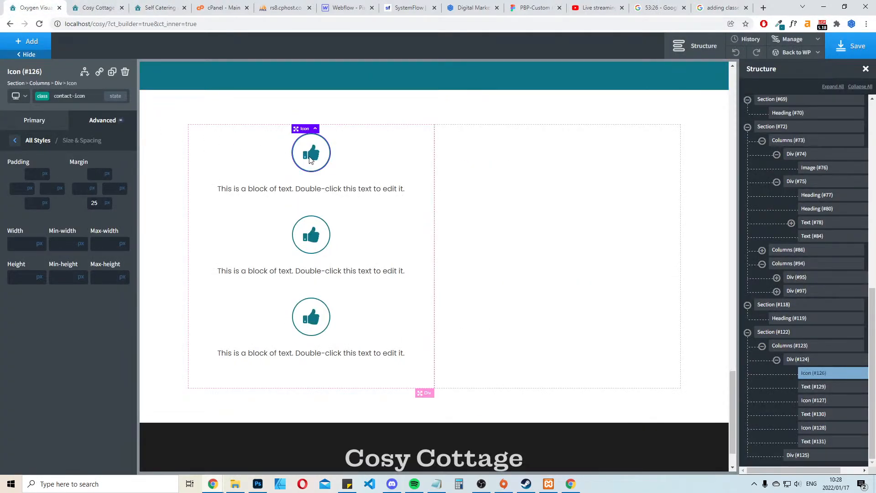
pyautogui.click(36, 127)
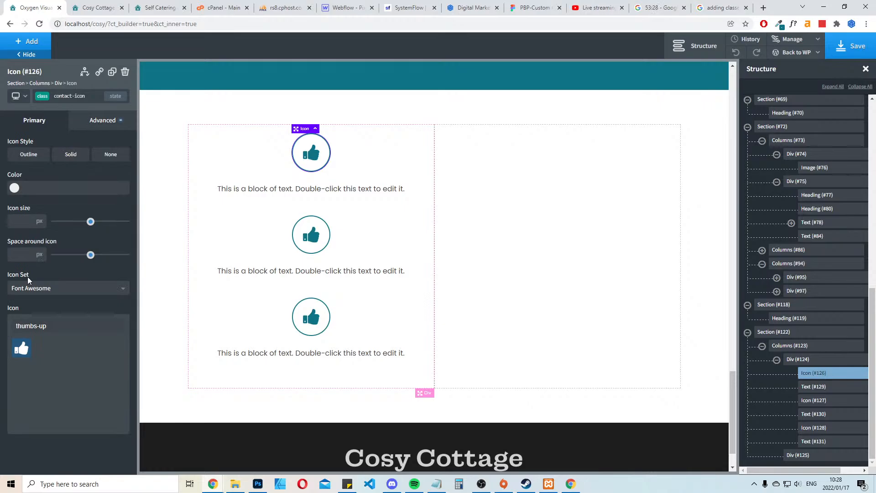
pyautogui.tripleClick(56, 327)
pyautogui.write('phone')
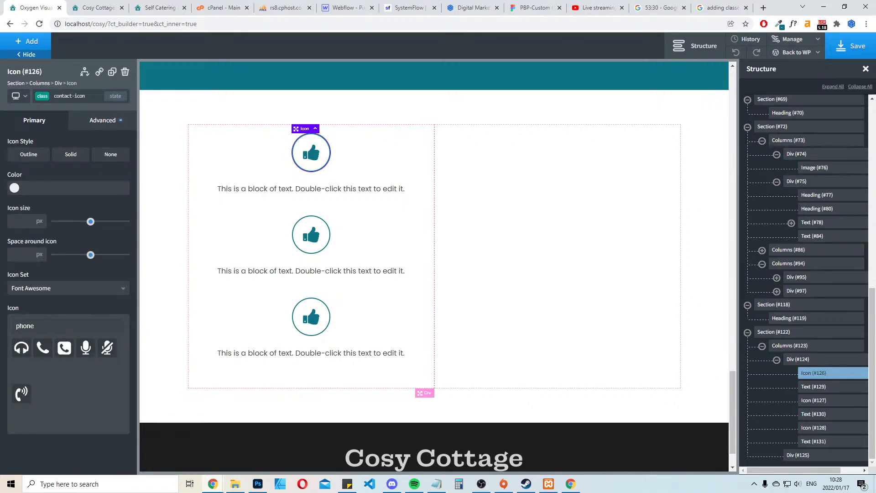
pyautogui.click(44, 347)
# Change the second contact icon to the Font Awesome map-marker, matching the existing website
pyautogui.click(98, 7)
pyautogui.click(164, 6)
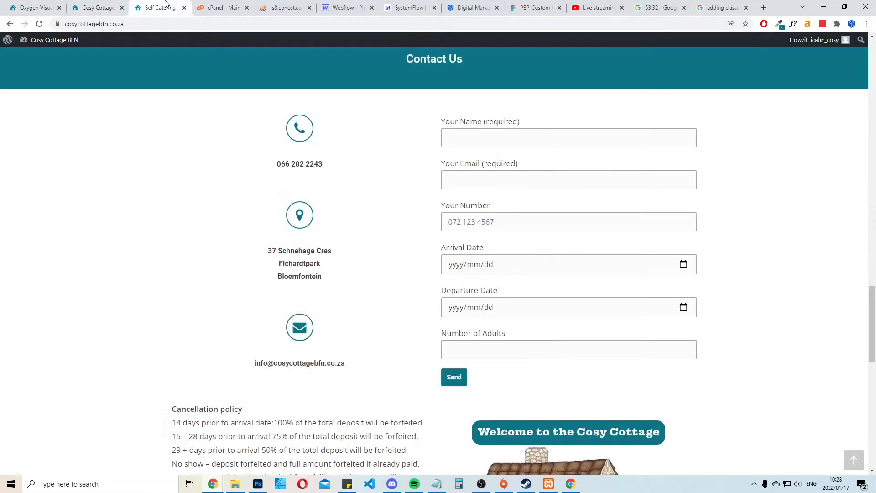
pyautogui.click(34, 7)
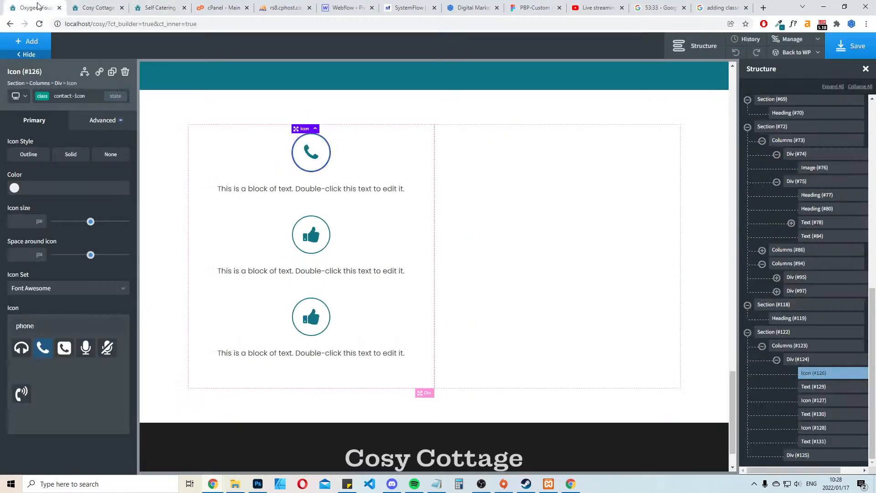
pyautogui.click(311, 235)
pyautogui.click(77, 322)
pyautogui.hotkey('ctrl', 'a')
pyautogui.press('BackSpace')
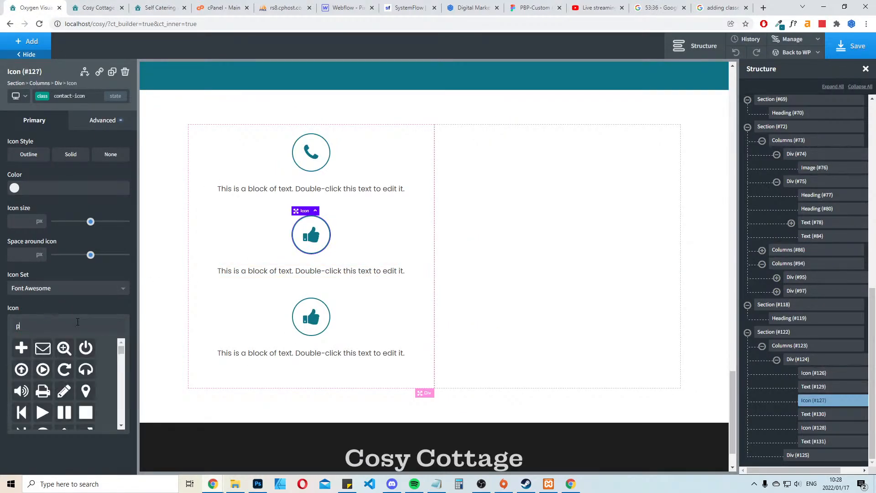
pyautogui.write('pin')
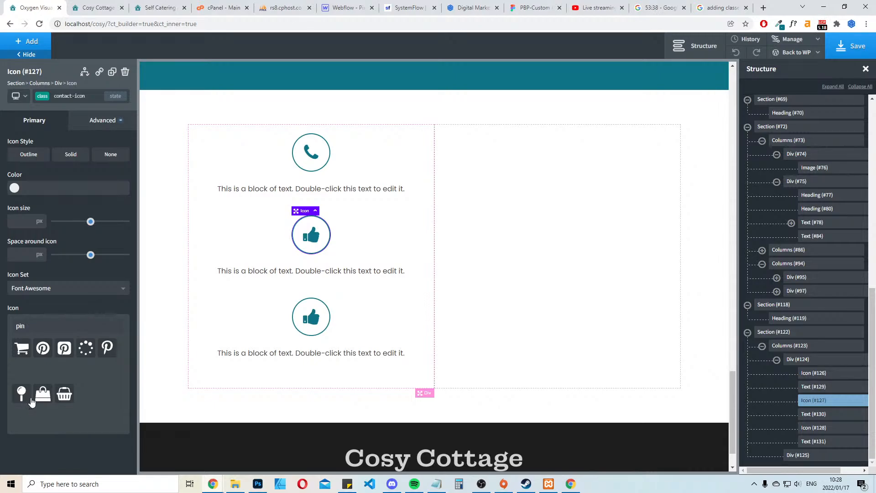
pyautogui.write('address')
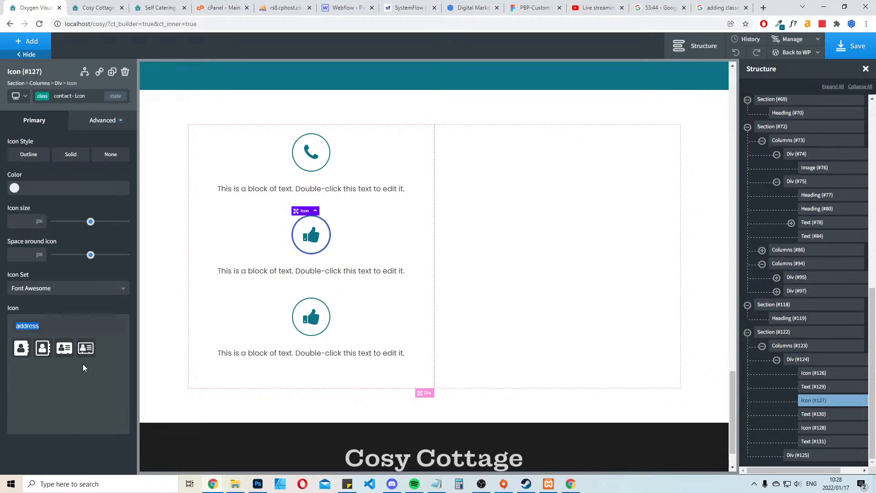
pyautogui.write('map')
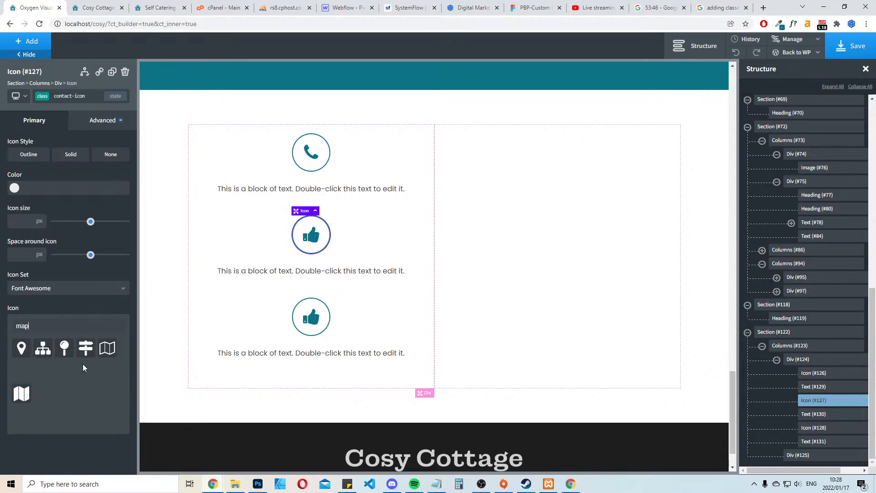
pyautogui.click(21, 347)
# Change the third contact icon to the outlined envelope, envelope-o
pyautogui.click(101, 7)
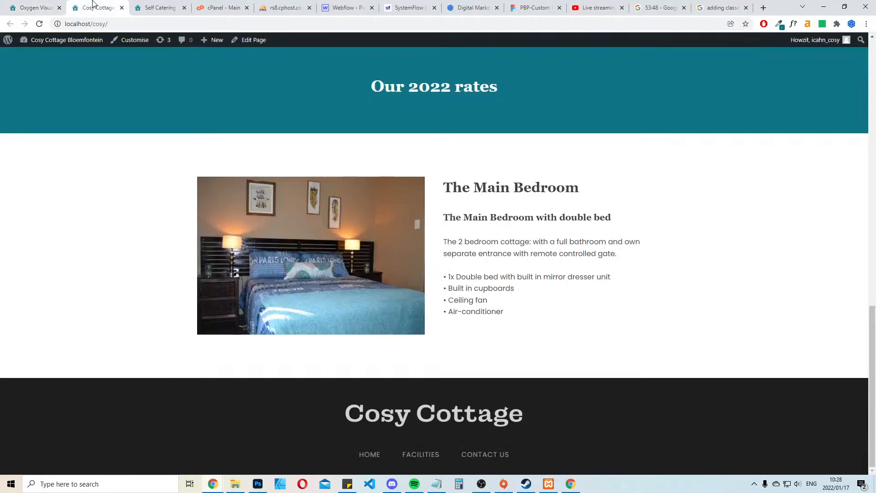
pyautogui.click(162, 5)
pyautogui.click(31, 7)
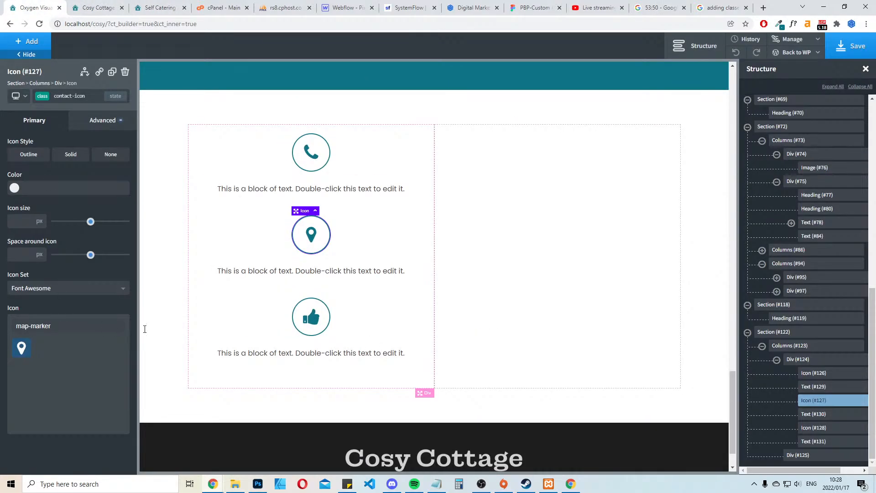
pyautogui.click(310, 325)
pyautogui.tripleClick(79, 324)
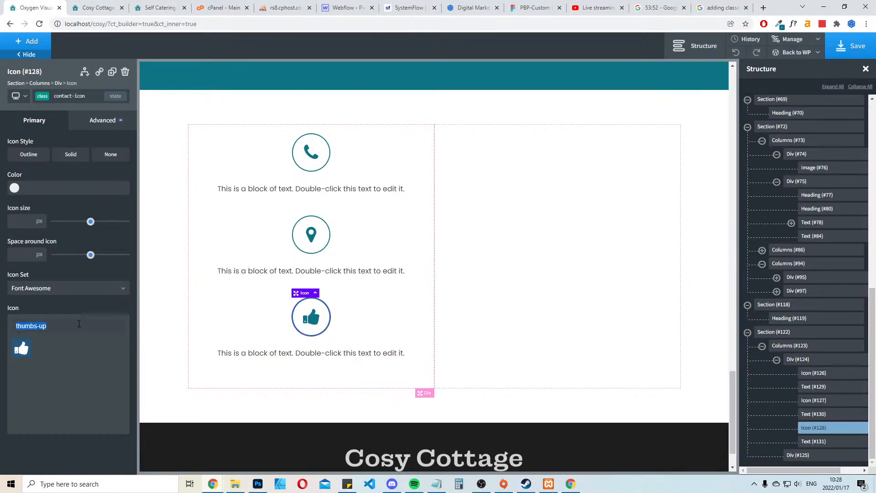
pyautogui.write('mail')
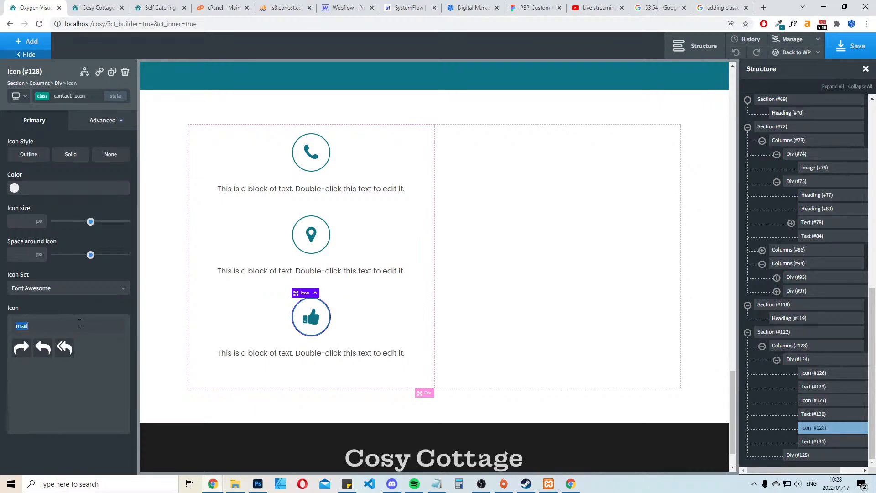
pyautogui.write('email')
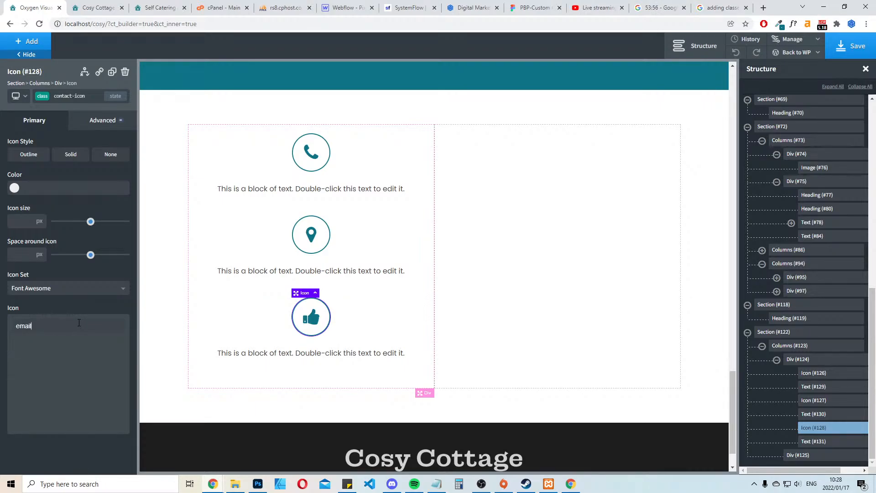
pyautogui.write('env')
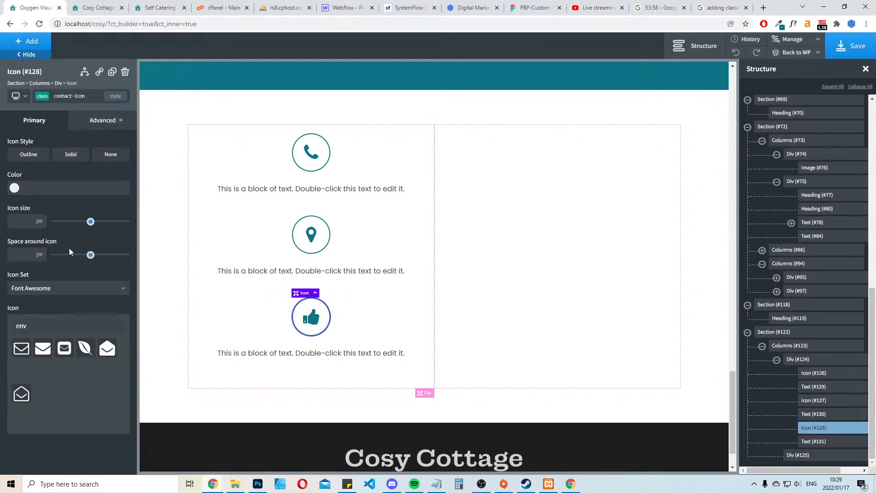
pyautogui.click(43, 349)
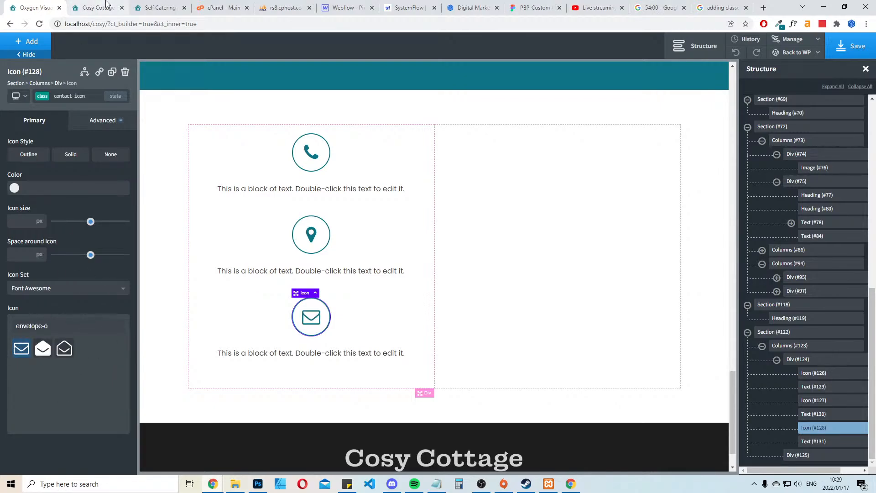
# Compare the third contact icon with the existing website and set it to the solid envelope icon
pyautogui.click(173, 5)
pyautogui.click(33, 4)
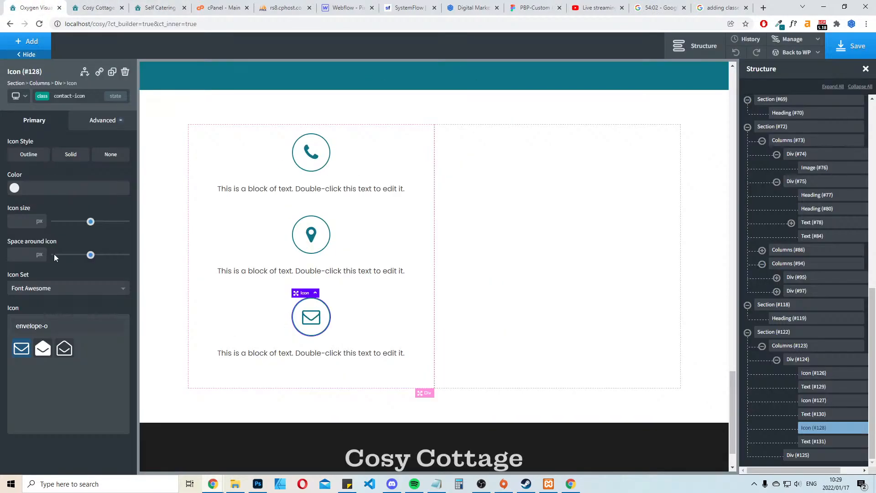
pyautogui.tripleClick(58, 327)
pyautogui.write('env')
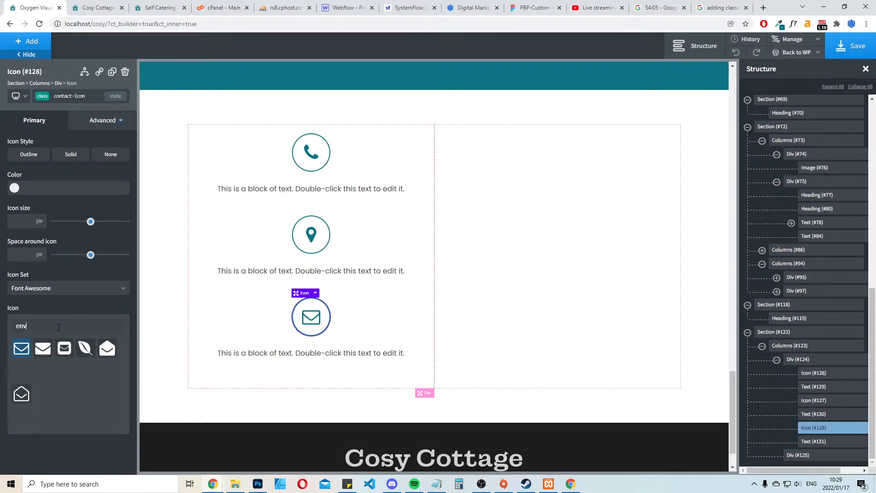
pyautogui.click(42, 348)
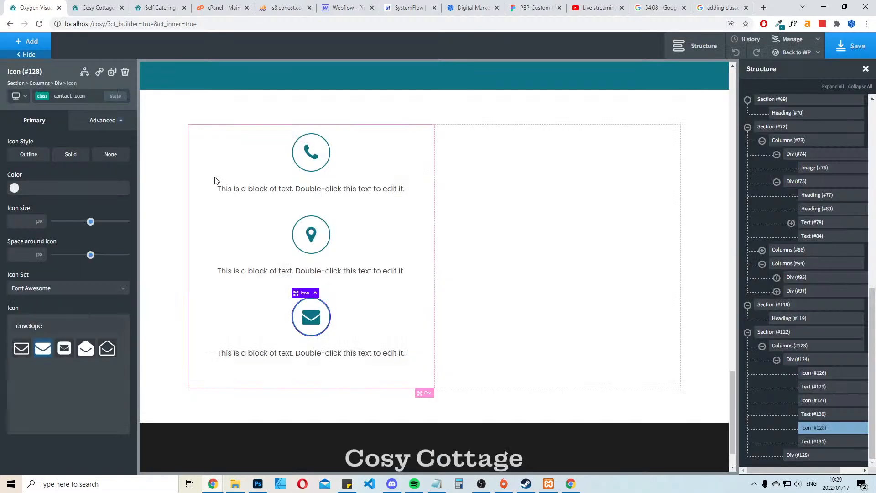
# Compare the contact icons with the existing website and save the page in the builder
pyautogui.click(98, 8)
pyautogui.click(195, 4)
pyautogui.click(98, 8)
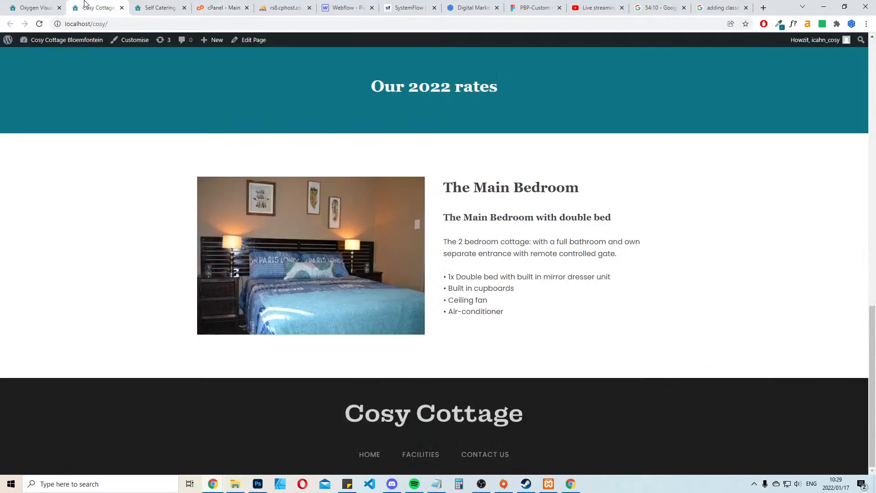
pyautogui.click(159, 8)
pyautogui.click(28, 7)
pyautogui.click(106, 4)
pyautogui.click(44, 4)
pyautogui.click(844, 47)
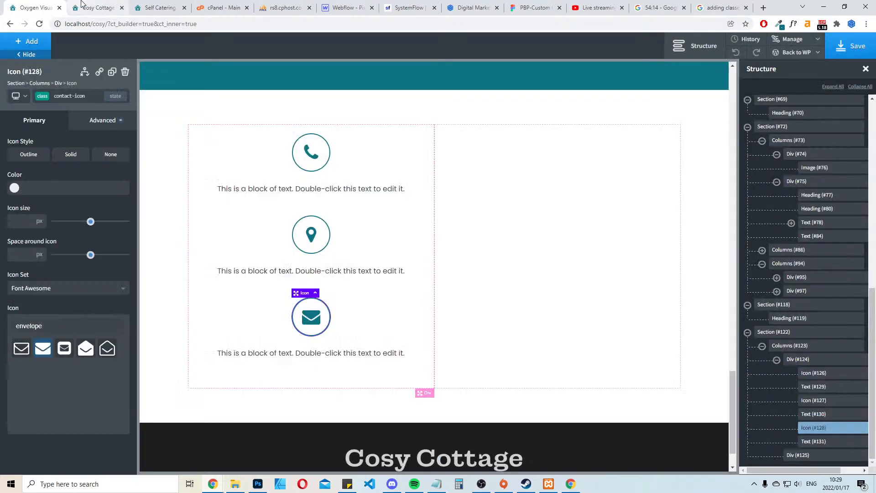
# Review the rebuilt Cosy Cottage page on the local site's front end
pyautogui.click(98, 8)
pyautogui.scroll(-5, 611, 221)
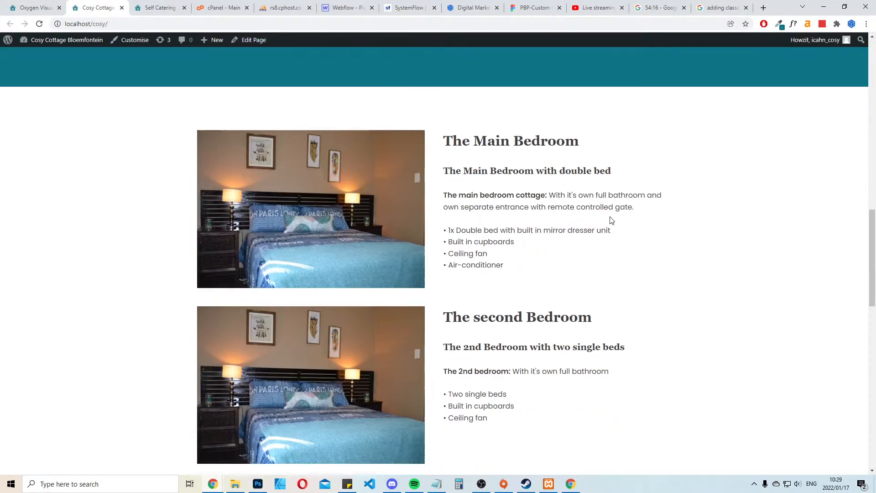
pyautogui.scroll(3, 614, 221)
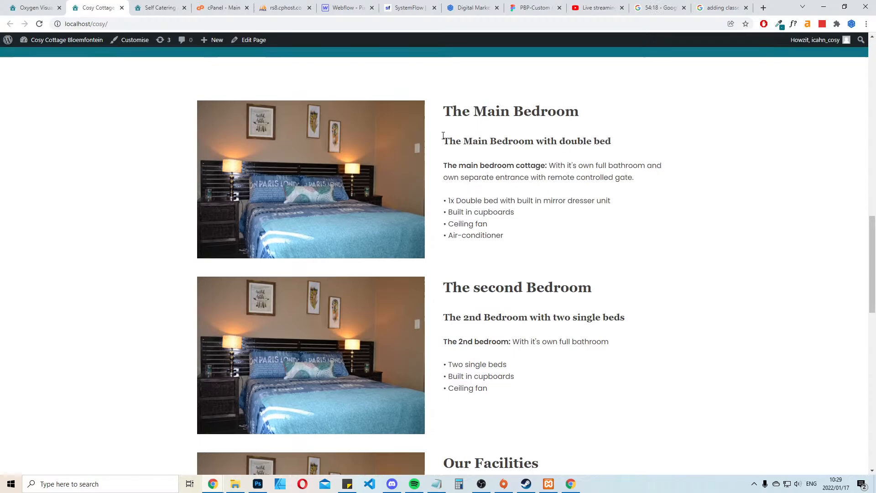
# Give the second Bedroom columns 25 px top and bottom margins in the builder and save the page
pyautogui.click(36, 8)
pyautogui.scroll(8, 544, 314)
pyautogui.scroll(5, 534, 274)
pyautogui.scroll(-2, 534, 274)
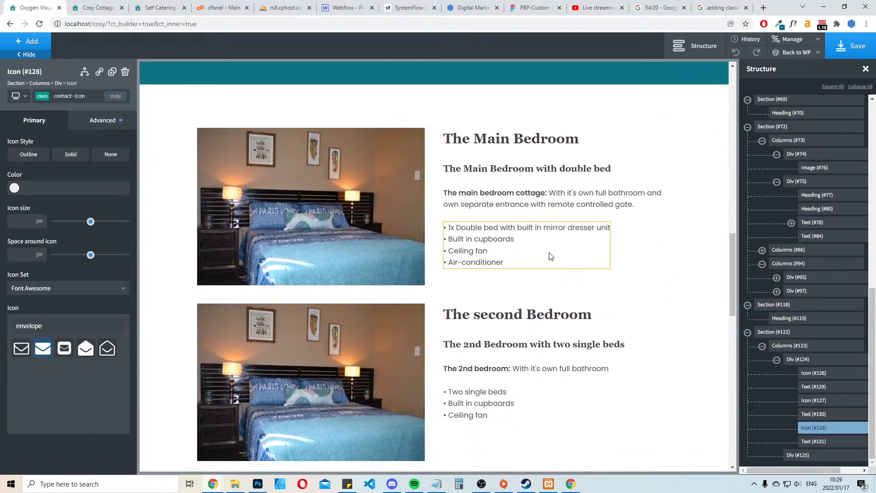
pyautogui.click(626, 306)
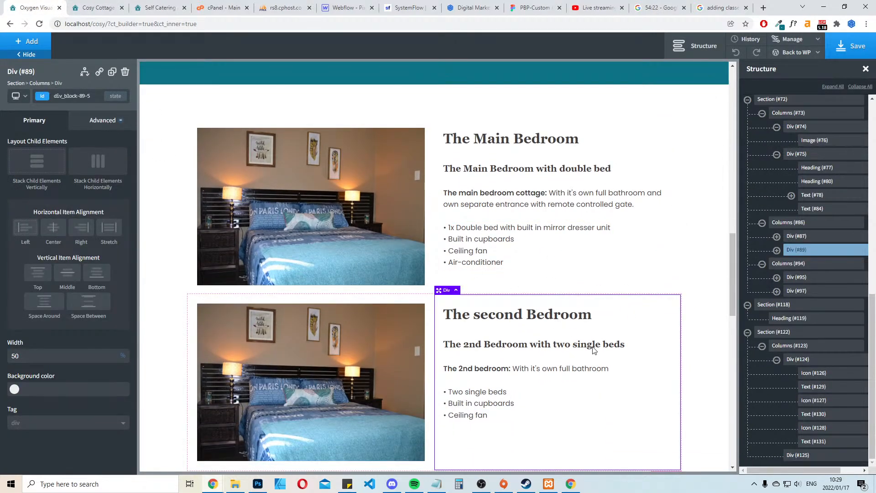
pyautogui.scroll(-3, 672, 412)
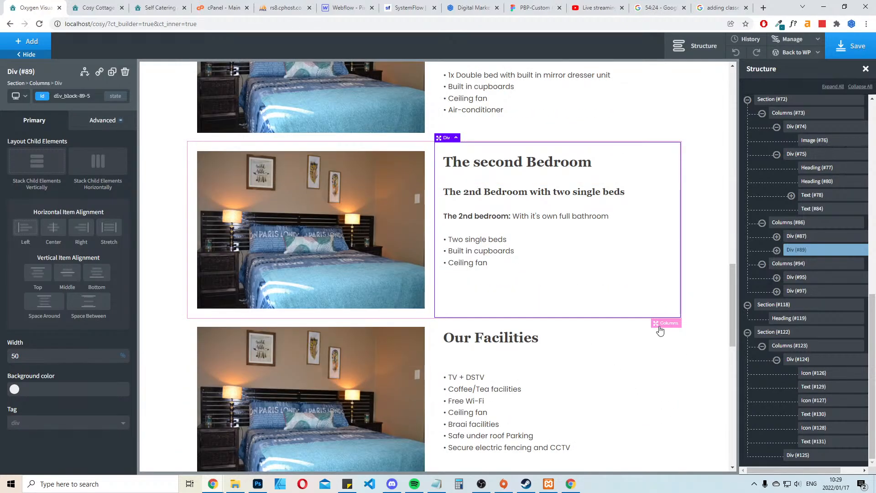
pyautogui.click(666, 323)
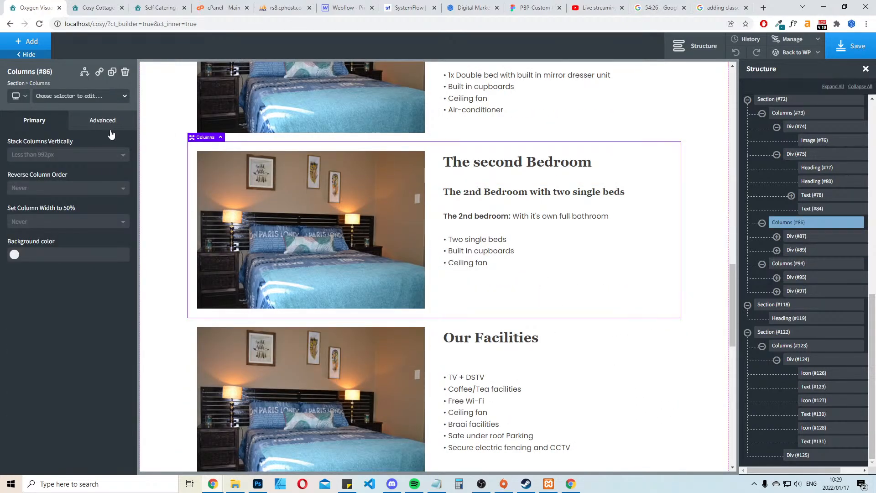
pyautogui.click(102, 120)
pyautogui.click(89, 173)
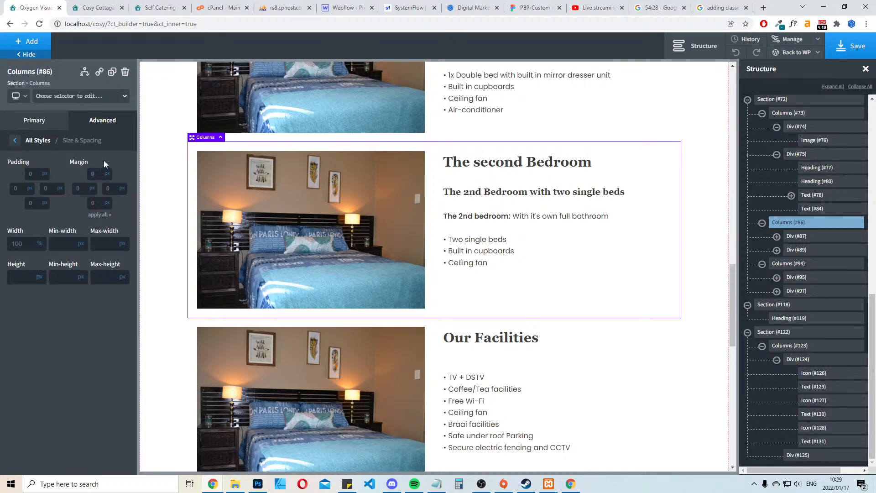
pyautogui.write('25')
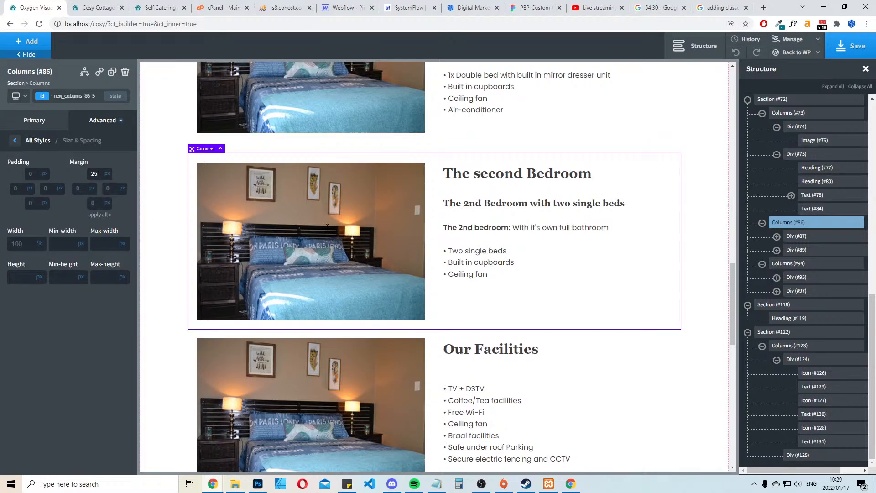
pyautogui.write('25')
pyautogui.click(866, 48)
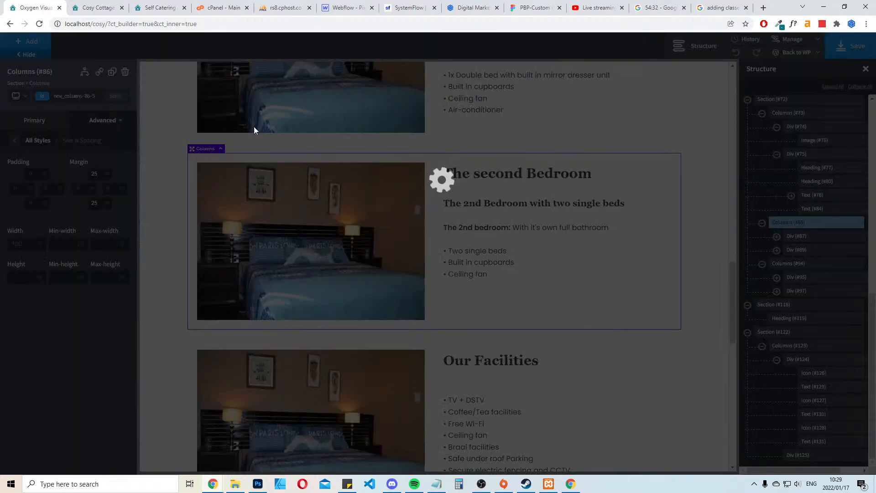
# Reload the local site's front end and review the page down to the spacing between the bedroom and facilities rows
pyautogui.scroll(3, 593, 180)
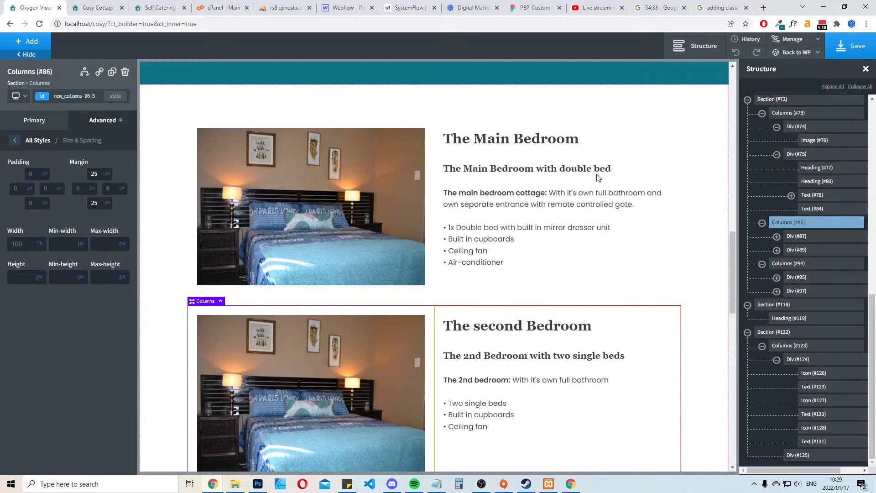
pyautogui.click(79, 10)
pyautogui.click(40, 24)
pyautogui.scroll(-10, 586, 214)
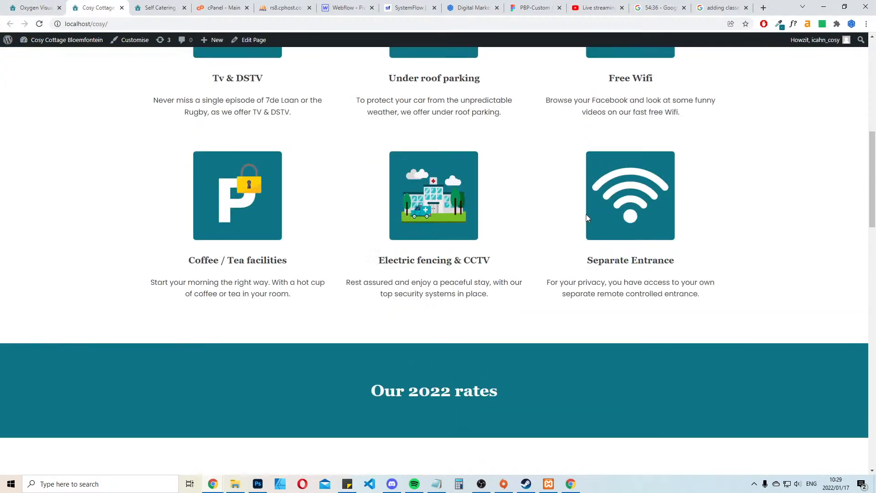
pyautogui.scroll(9, 593, 218)
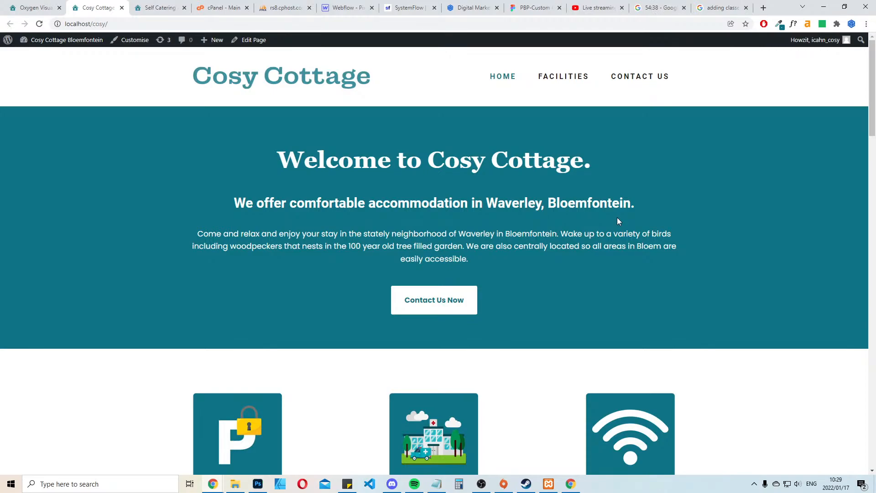
pyautogui.scroll(-8, 617, 217)
pyautogui.scroll(2, 618, 212)
pyautogui.scroll(-5, 618, 215)
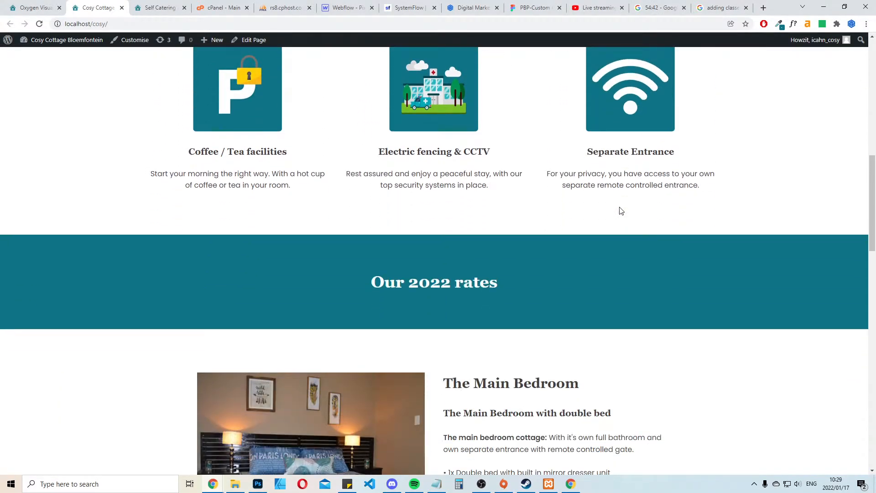
pyautogui.scroll(8, 619, 211)
pyautogui.scroll(-10, 619, 212)
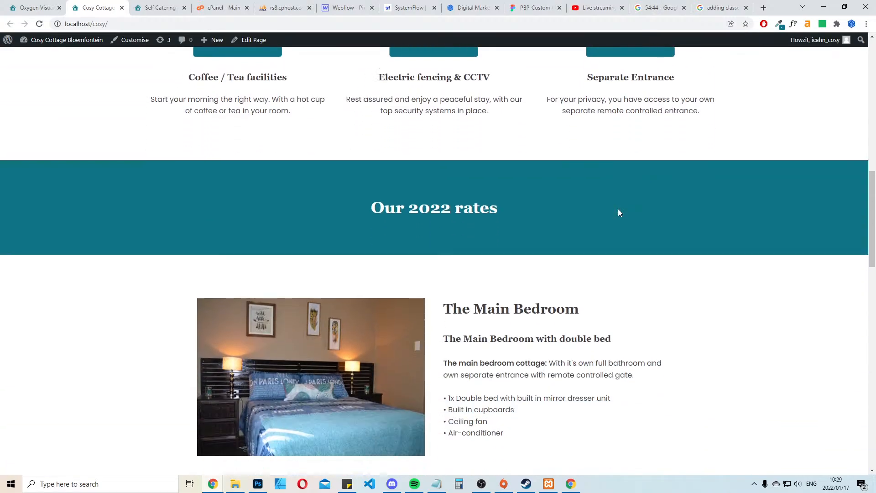
pyautogui.scroll(-7, 619, 212)
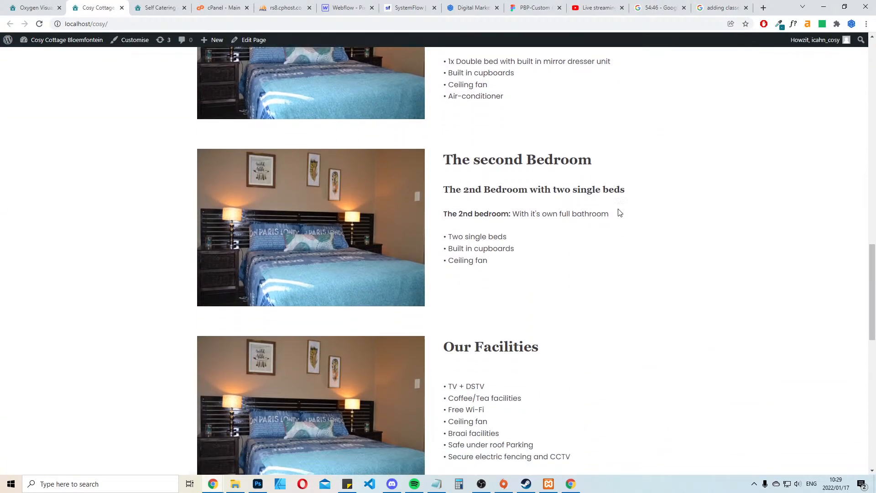
pyautogui.scroll(3, 619, 210)
# Set the border radius of the room images' img-class to 8 px, save, and check the images on the front end
pyautogui.click(28, 4)
pyautogui.click(353, 175)
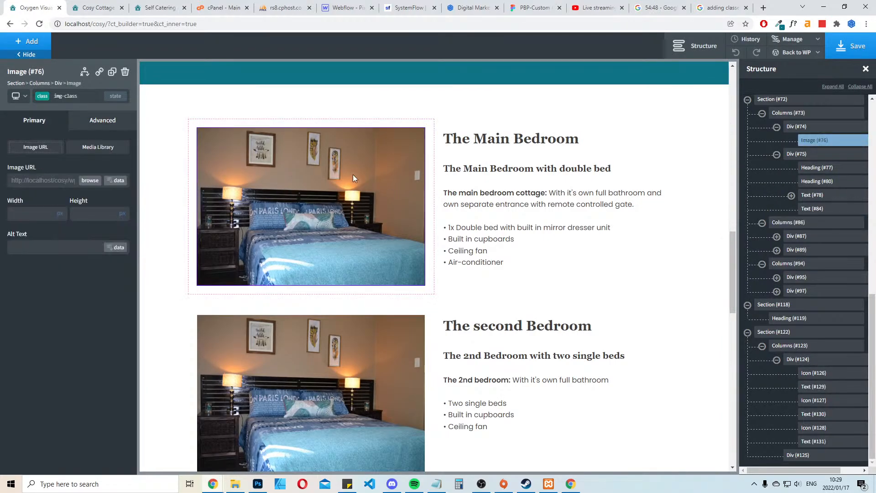
pyautogui.click(102, 120)
pyautogui.click(69, 250)
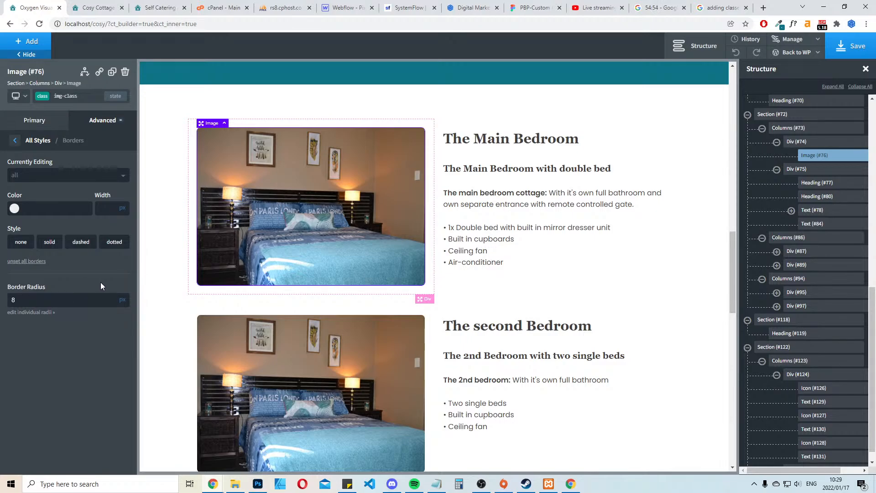
pyautogui.click(831, 51)
pyautogui.click(91, 5)
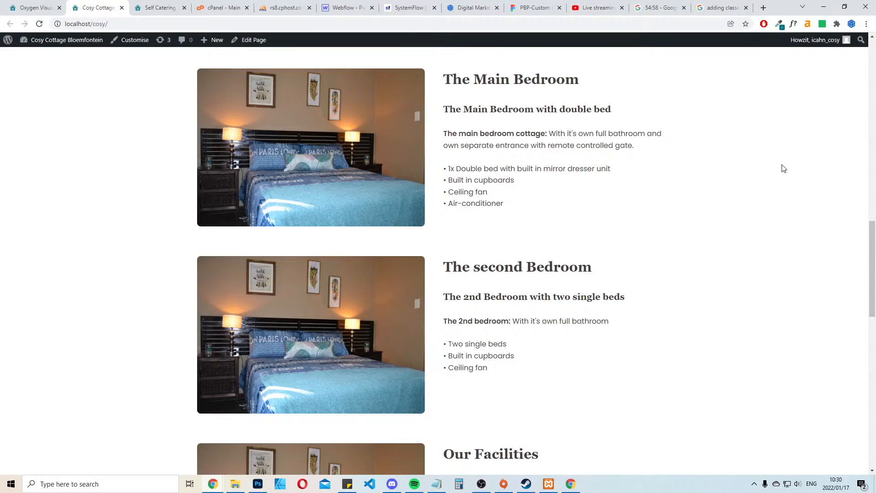
pyautogui.scroll(-5, 789, 165)
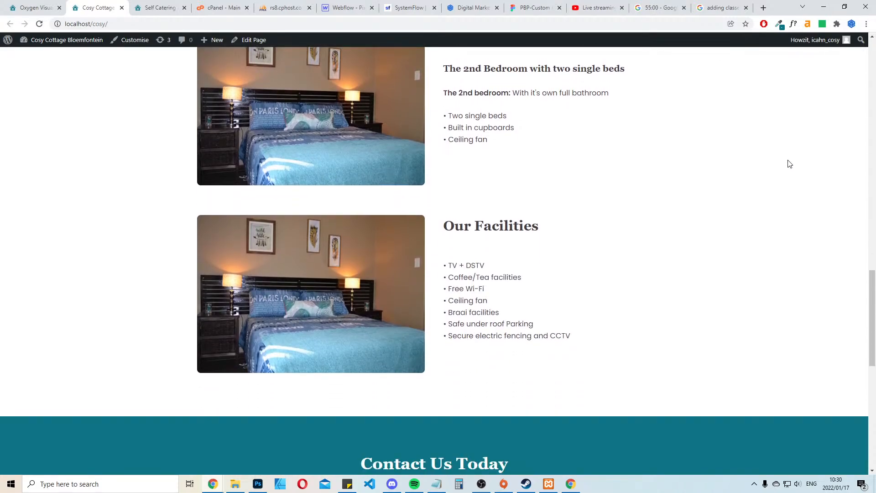
pyautogui.scroll(3, 789, 164)
pyautogui.scroll(-5, 789, 164)
pyautogui.scroll(5, 790, 164)
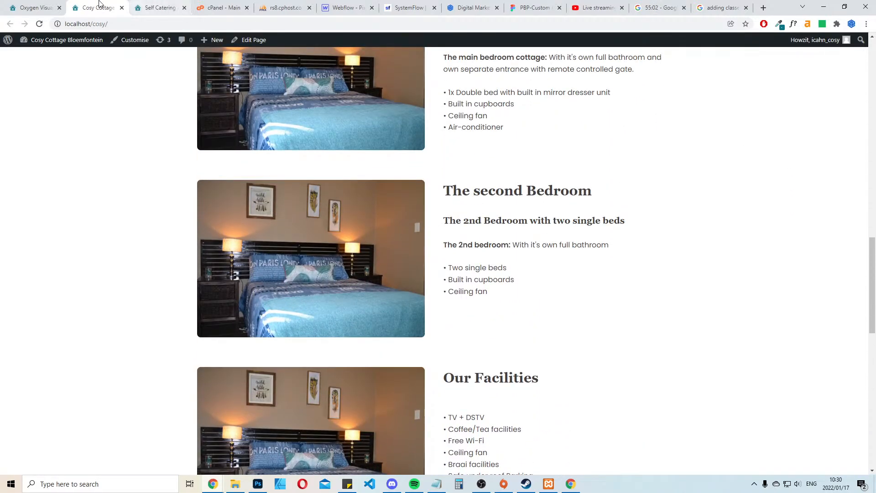
# Vertically align the content of the Main Bedroom text column to the middle in the builder
pyautogui.click(47, 7)
pyautogui.click(660, 144)
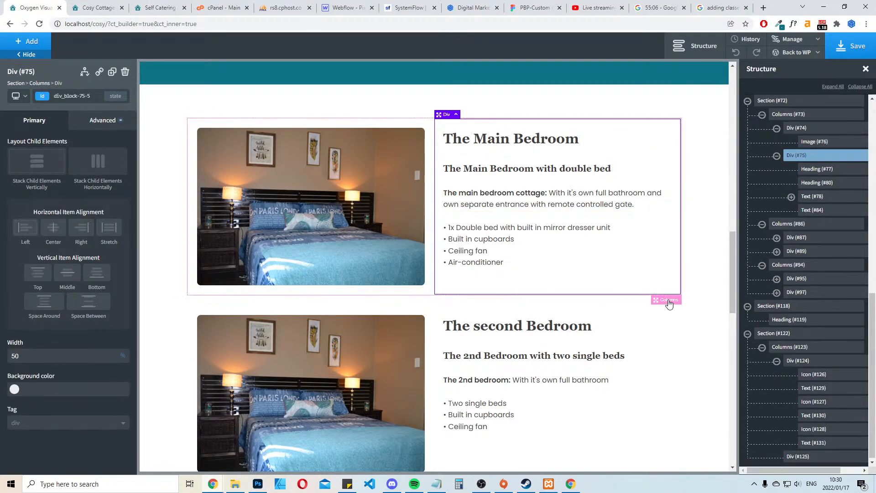
pyautogui.click(668, 301)
pyautogui.click(661, 138)
pyautogui.click(66, 274)
# Vertically align the second Bedroom and Our Facilities text columns to the middle and save the page
pyautogui.scroll(-5, 553, 289)
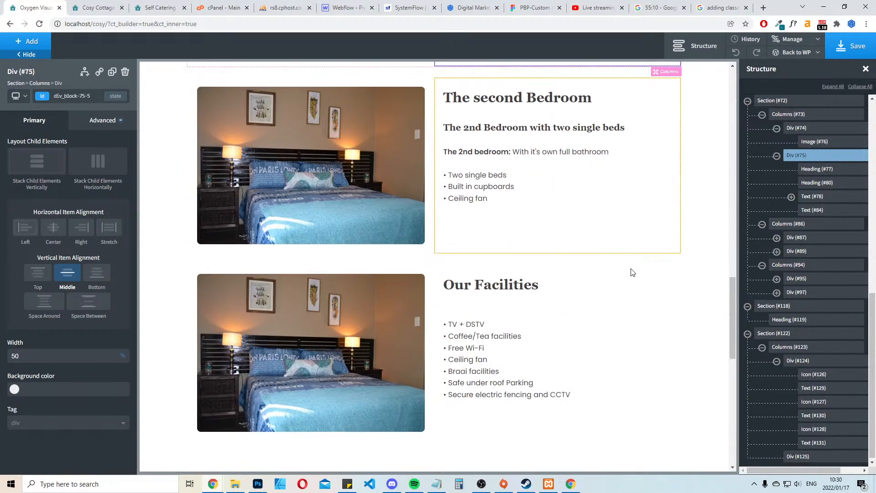
pyautogui.click(629, 241)
pyautogui.click(66, 272)
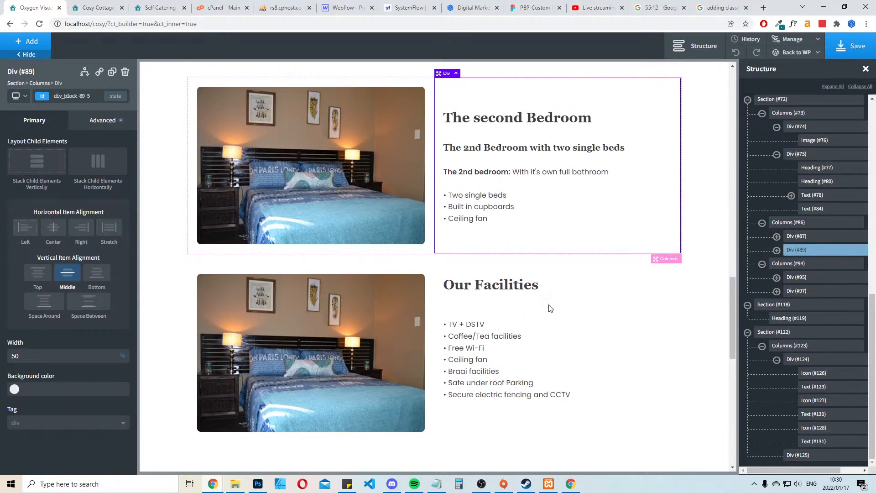
pyautogui.click(550, 309)
pyautogui.click(66, 274)
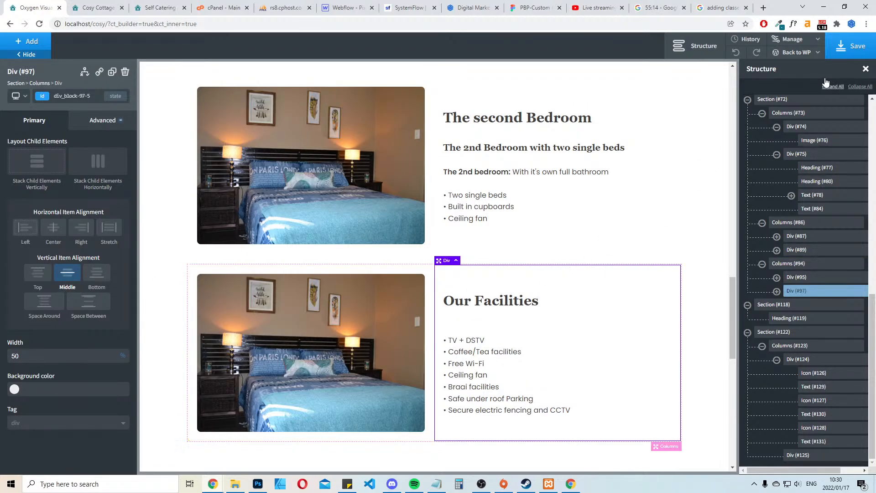
pyautogui.click(834, 46)
# Replace the placeholder text under the phone icon with the phone number copied from the existing website's Contact Us section
pyautogui.scroll(-4, 632, 235)
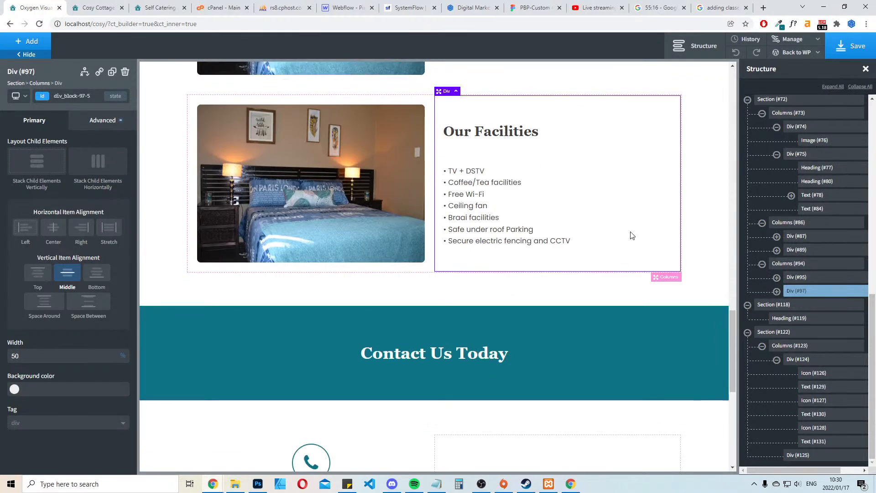
pyautogui.scroll(-2, 632, 235)
pyautogui.click(114, 6)
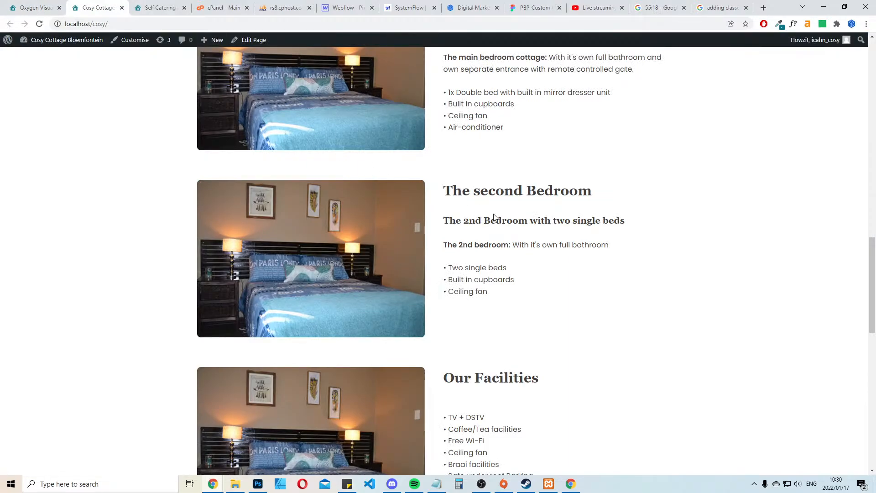
pyautogui.scroll(-12, 524, 245)
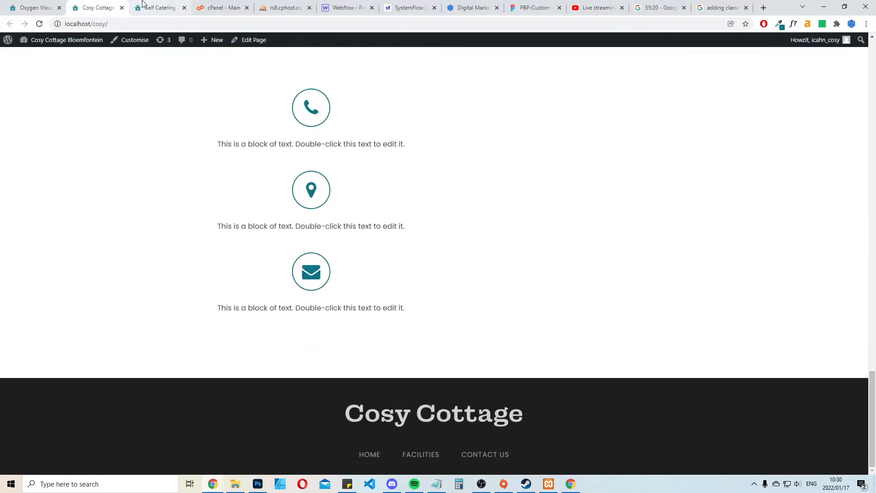
pyautogui.click(165, 7)
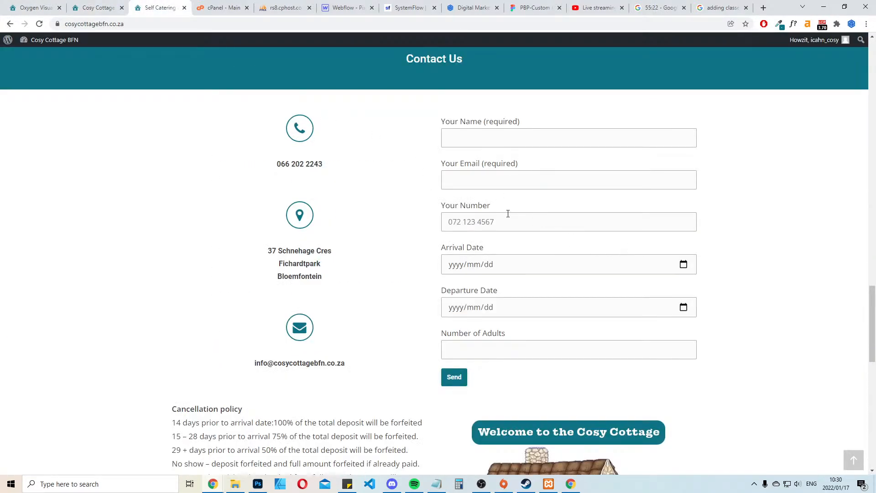
pyautogui.moveTo(326, 167); pyautogui.dragTo(262, 166)
pyautogui.hotkey('ctrl', 'c')
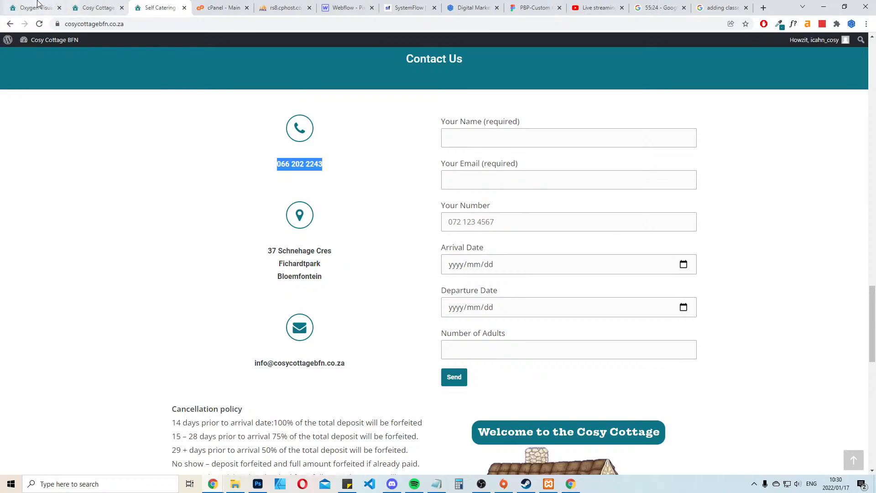
pyautogui.click(35, 6)
pyautogui.doubleClick(300, 294)
pyautogui.hotkey('ctrl', 'a')
pyautogui.hotkey('ctrl', 'v')
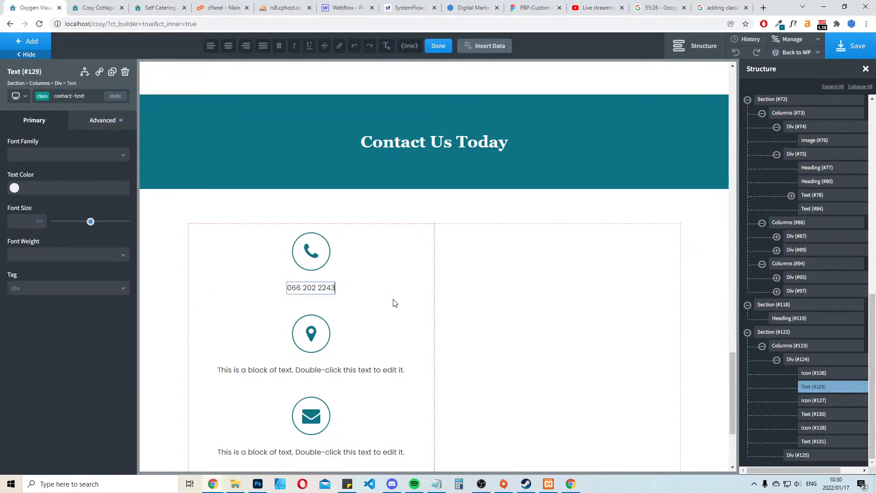
# Set the font weight of the contact-text class to 600
pyautogui.click(71, 254)
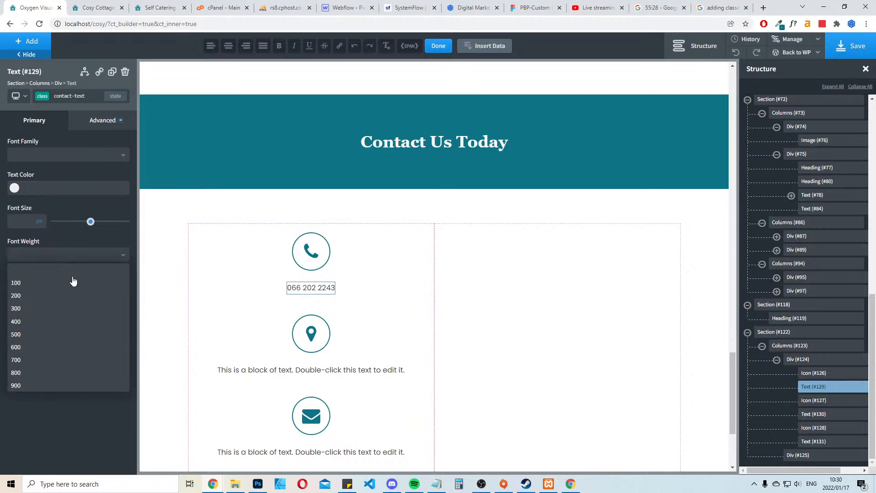
pyautogui.click(32, 346)
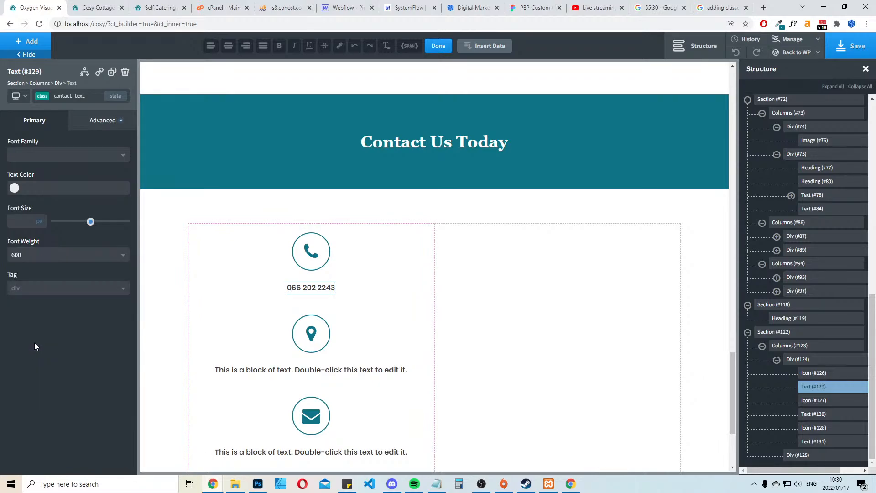
pyautogui.click(448, 209)
# Turn the phone number text under the phone icon into a text link
pyautogui.click(304, 291)
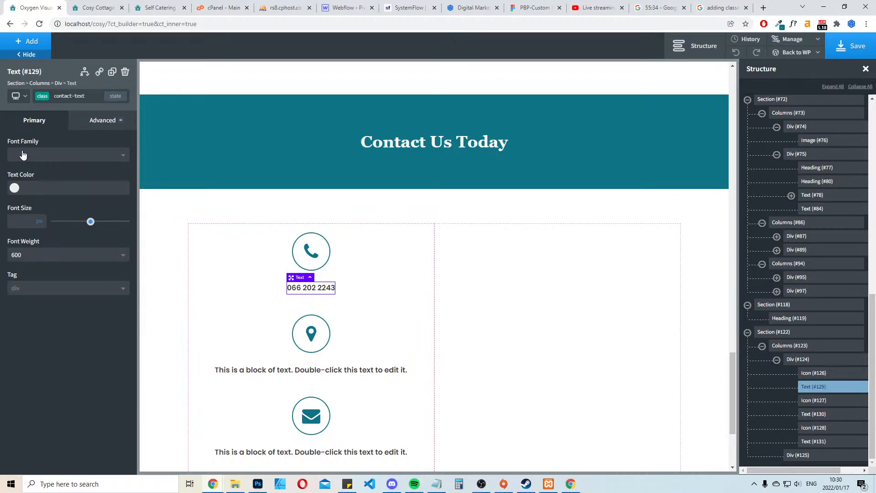
pyautogui.click(23, 44)
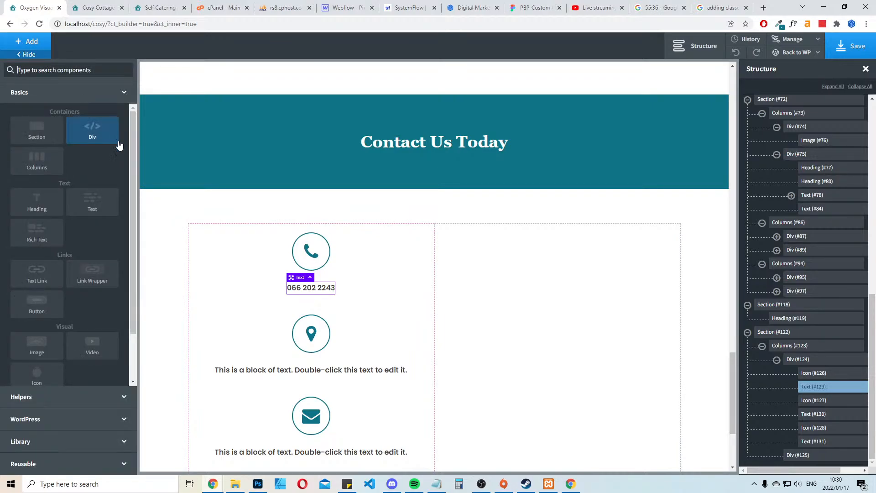
pyautogui.click(320, 286)
pyautogui.click(100, 72)
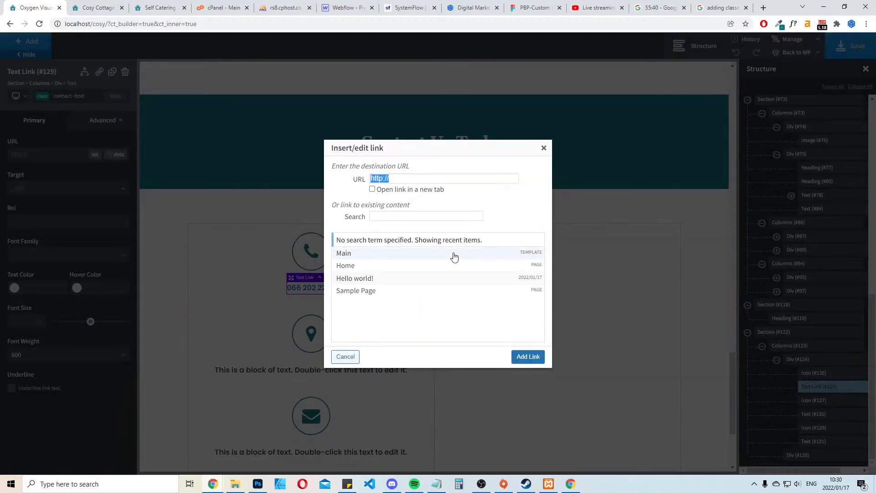
# Try a "call:" prefix in front of the pasted phone number as the link's URL
pyautogui.hotkey('ctrl', 'v')
pyautogui.press('Home')
pyautogui.write('call')
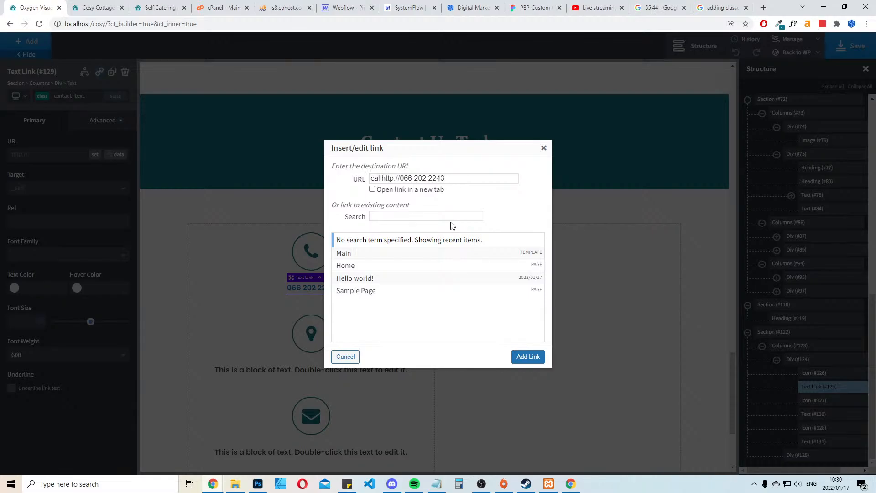
pyautogui.write(':')
pyautogui.hotkey('ctrl', 'a')
pyautogui.press('End')
pyautogui.hotkey('ctrl', 'a')
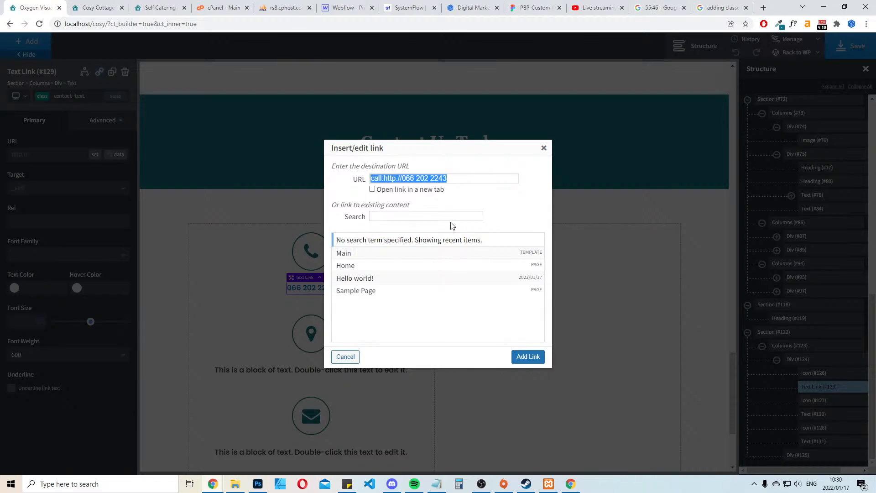
# Set the link's URL to "tel:" followed by the phone number, without spaces between the digits
pyautogui.write('tel:')
pyautogui.hotkey('ctrl', 'v')
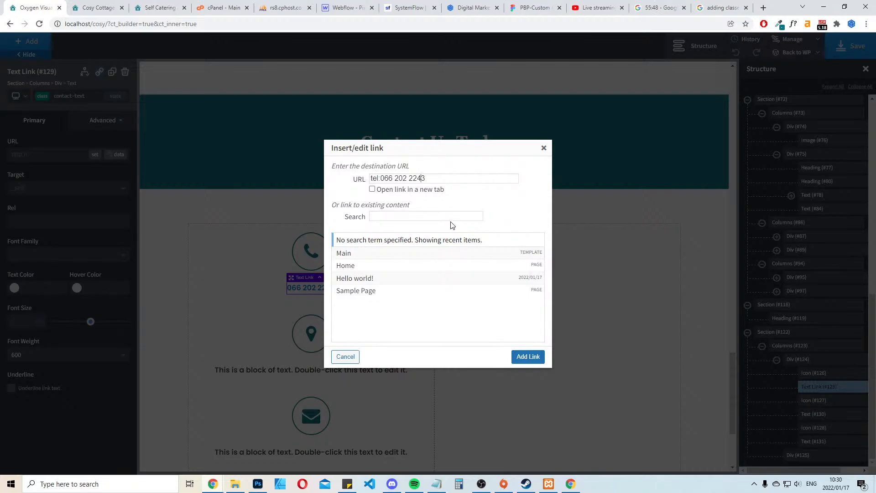
pyautogui.press('Delete')
pyautogui.press('Right')
pyautogui.press('Right')
pyautogui.press('Right')
pyautogui.press('Delete')
# Search the web for "html call" to check the syntax of a telephone link, and return to the builder
pyautogui.click(763, 7)
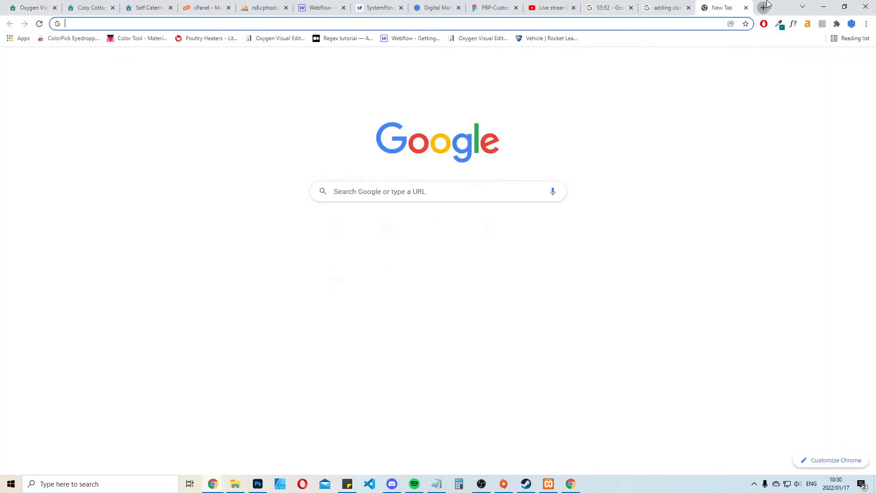
pyautogui.write('html ')
pyautogui.write('call&oq=html+call&aqs=chrome..69i57j69i59j69i60l6.1028j0j7&sourceid=chrome&ie=UTF-8')
pyautogui.press('Return')
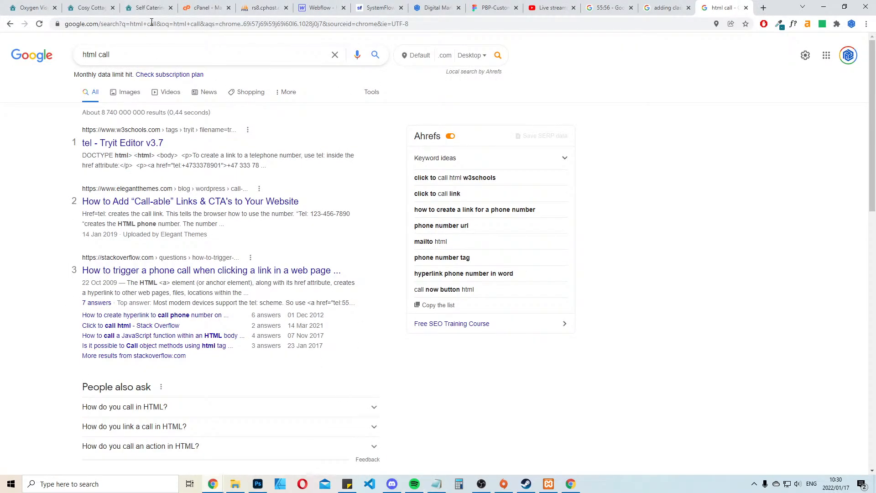
pyautogui.click(87, 7)
pyautogui.click(30, 6)
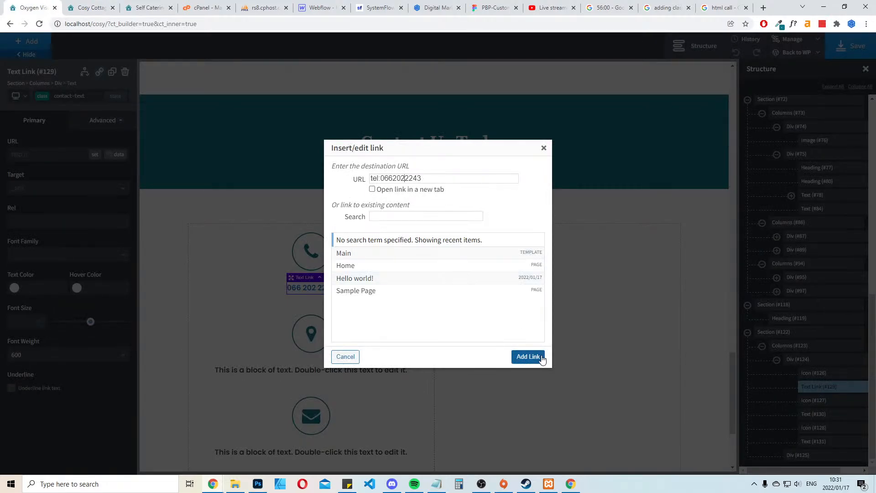
# Add the telephone link and set the contact-text class's text color to global Black and its hover color to global teal
pyautogui.click(528, 356)
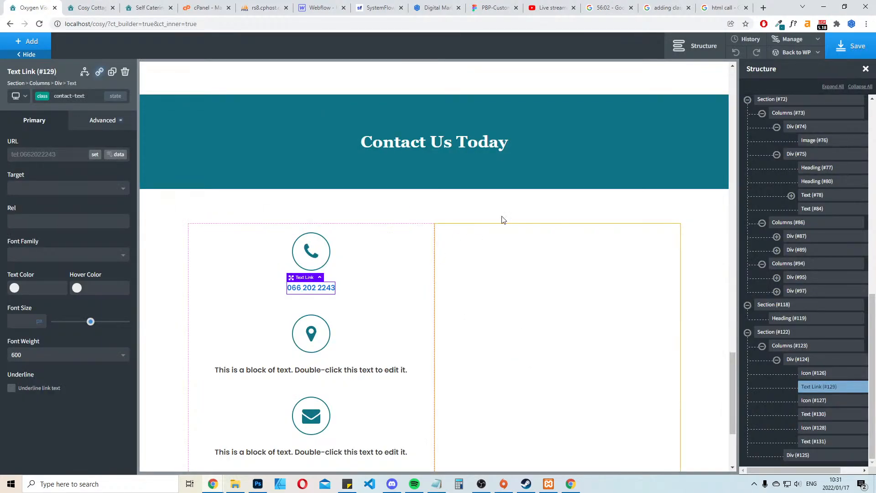
pyautogui.click(688, 217)
pyautogui.click(309, 290)
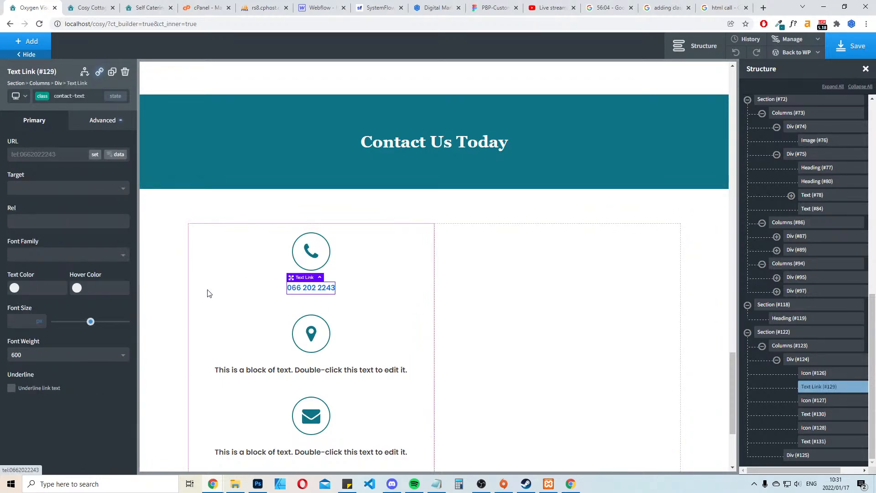
pyautogui.click(15, 287)
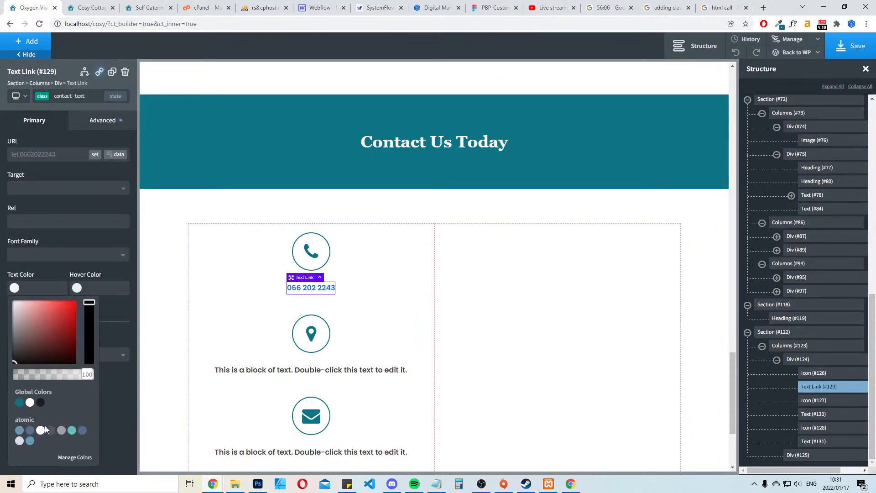
pyautogui.click(40, 403)
pyautogui.click(78, 288)
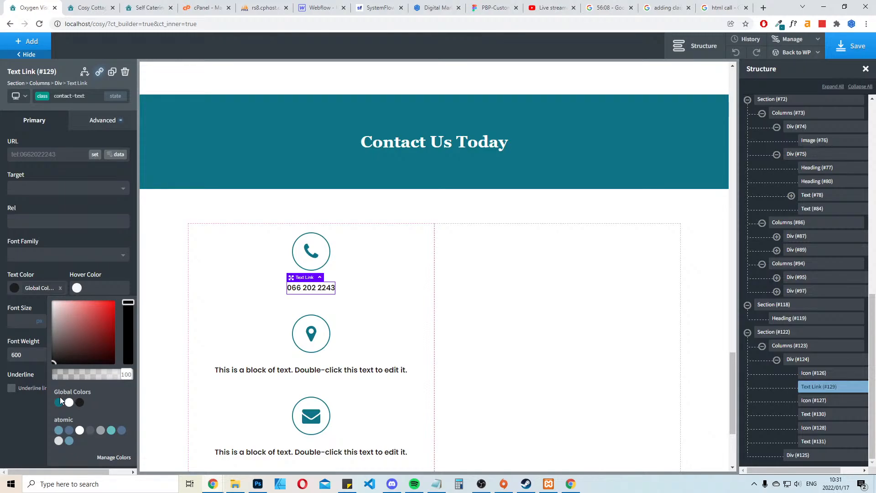
pyautogui.click(59, 402)
pyautogui.click(682, 219)
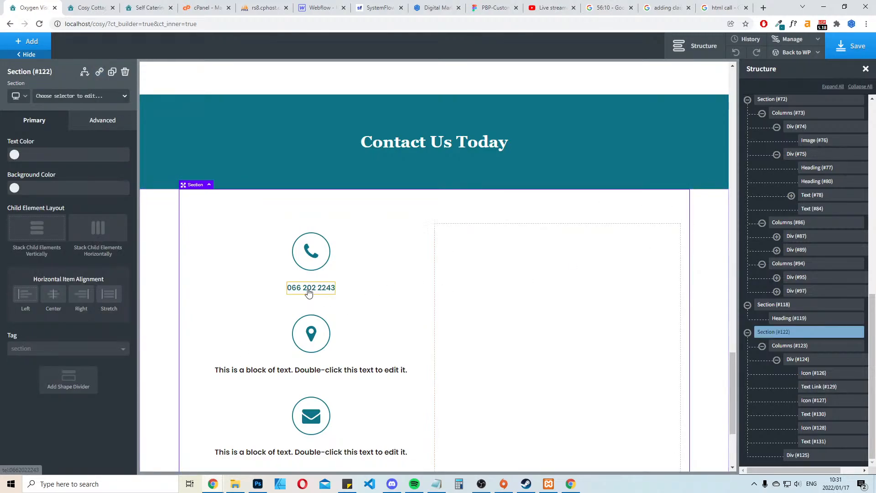
# Replace the placeholder text under the location icon with the cottage's copied street address, splitting the street name into two capitalized words
pyautogui.click(124, 5)
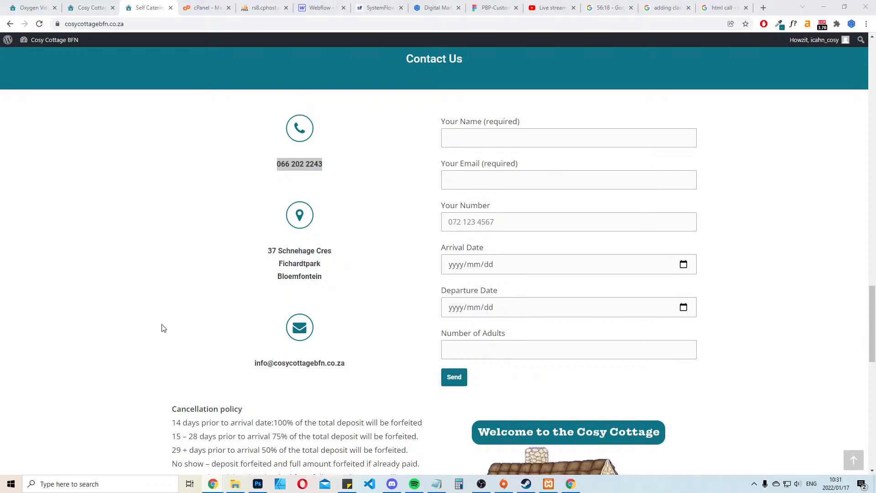
pyautogui.doubleClick(305, 257)
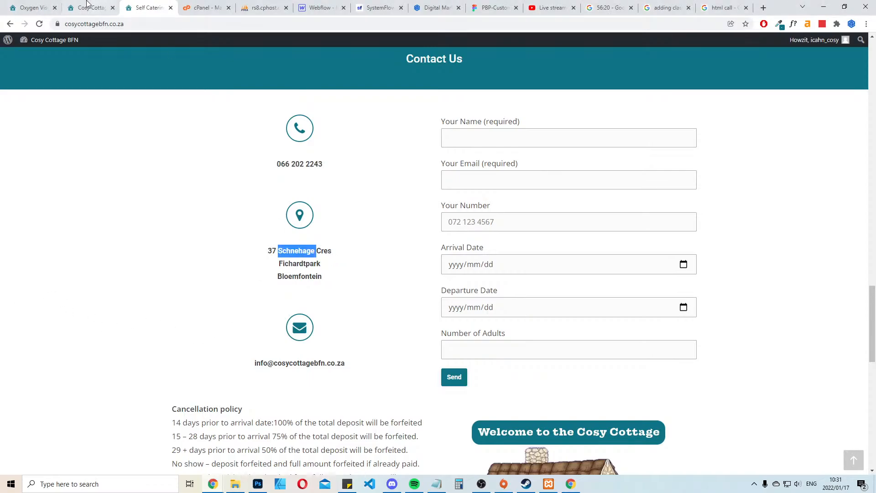
pyautogui.hotkey('ctrl', '1')
pyautogui.doubleClick(321, 371)
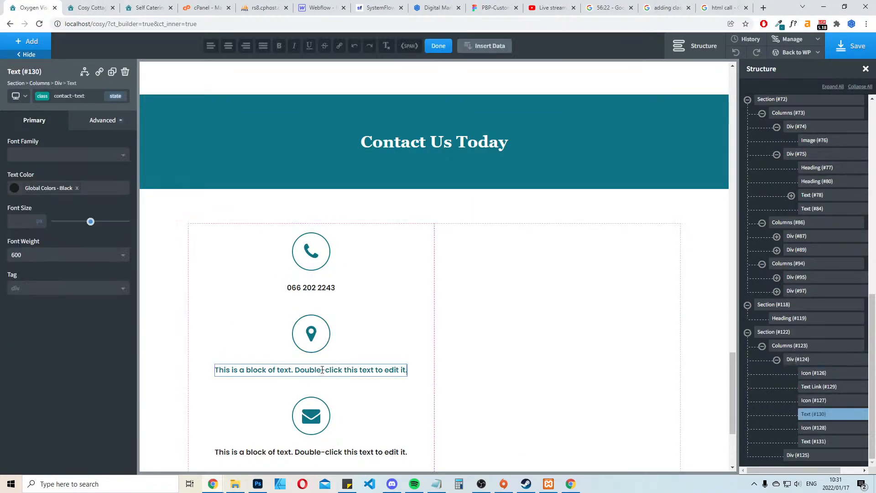
pyautogui.hotkey('ctrl', 'a')
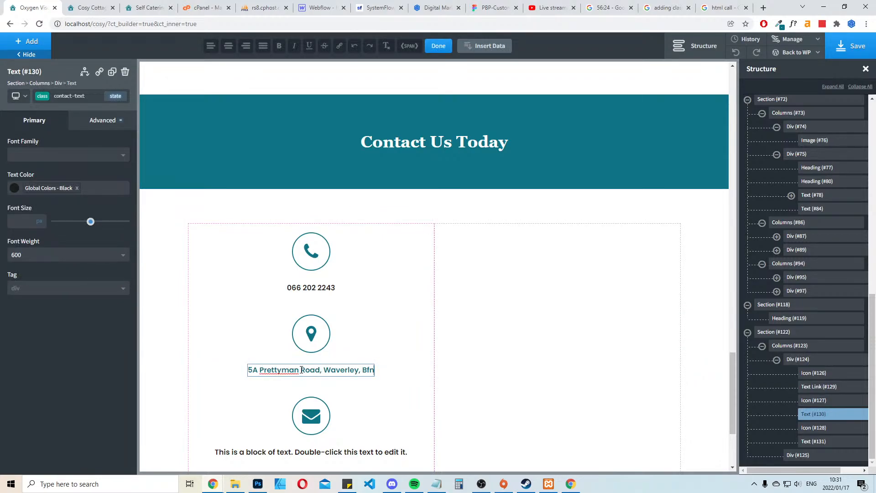
pyautogui.press('Delete')
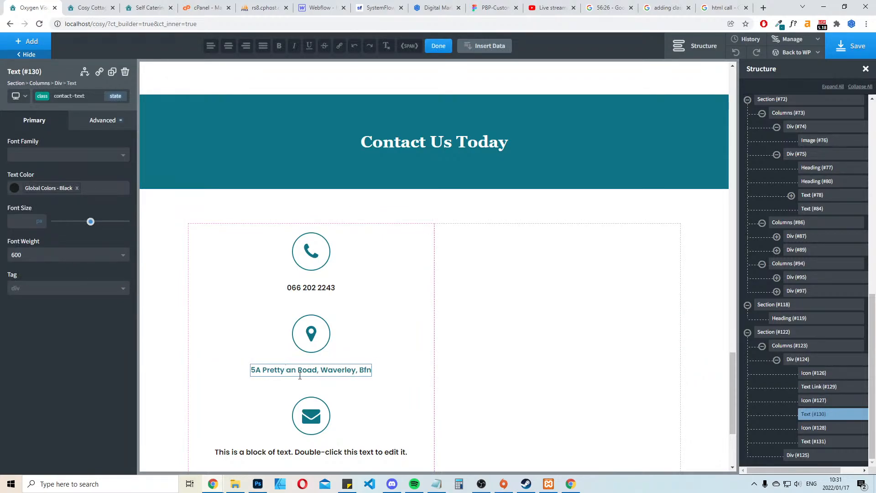
pyautogui.write('M')
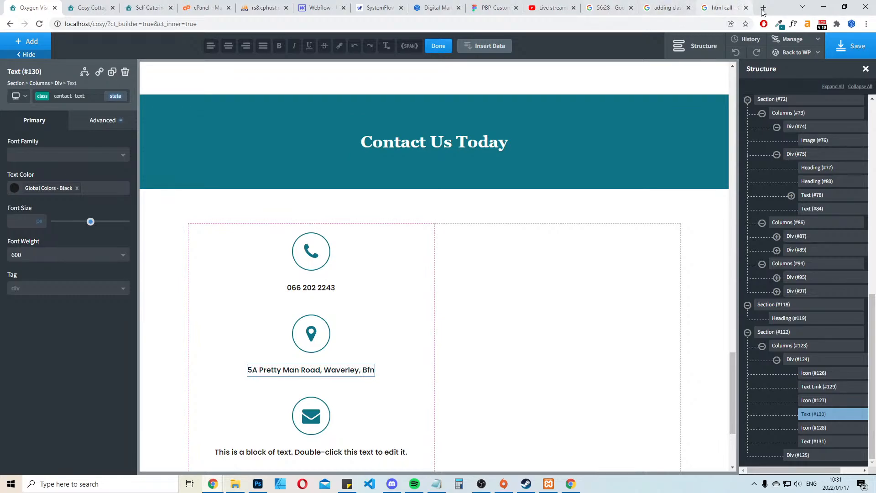
# Search Google for the cottage's street address to check how the street name is spelled
pyautogui.click(763, 9)
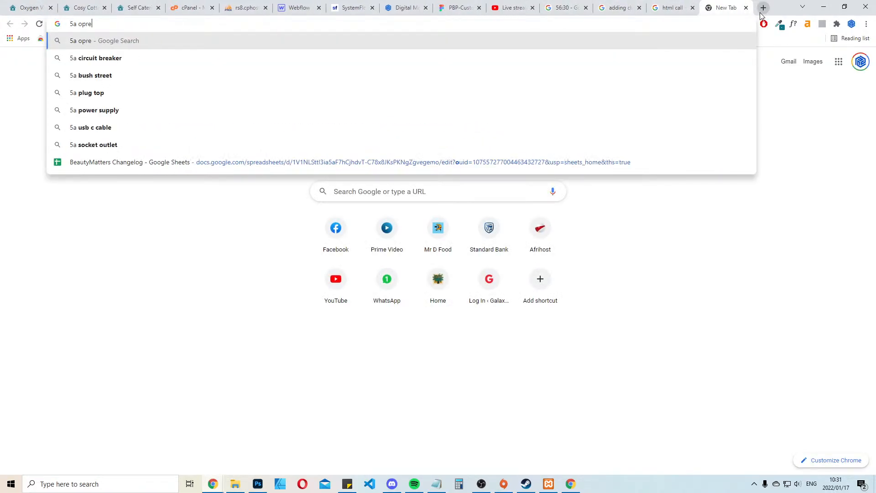
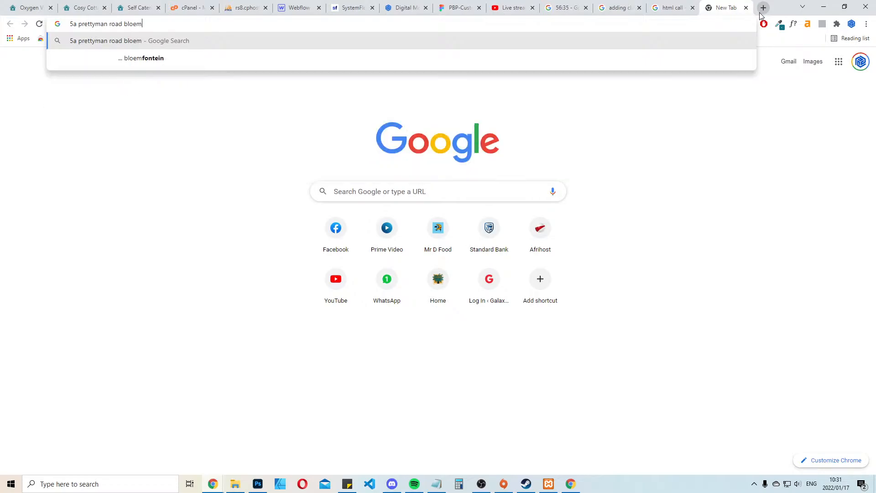
pyautogui.press('Down')
pyautogui.press('Return')
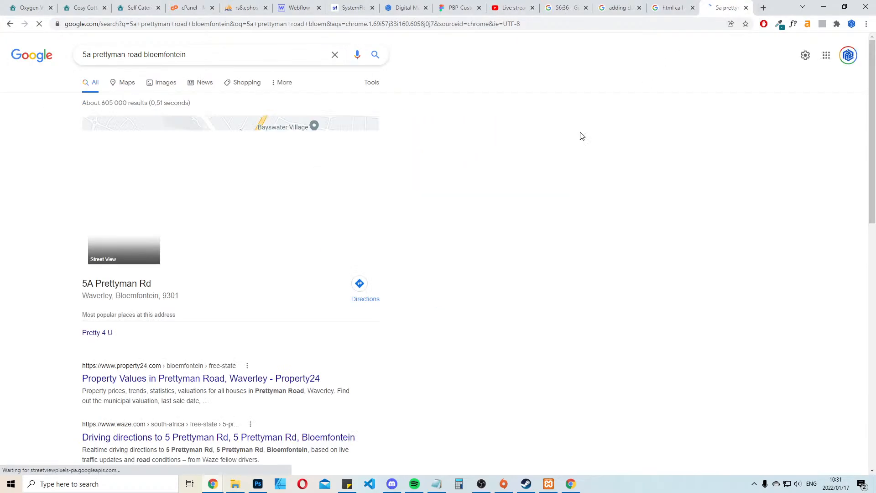
pyautogui.moveTo(98, 292); pyautogui.dragTo(137, 292)
# Rejoin the street name in the builder's address text as a single word
pyautogui.click(19, 2)
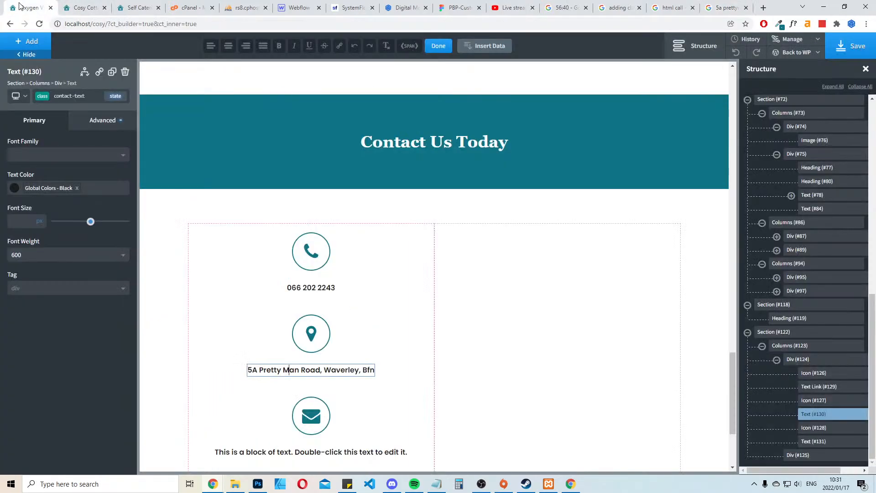
pyautogui.click(283, 369)
pyautogui.press('BackSpace')
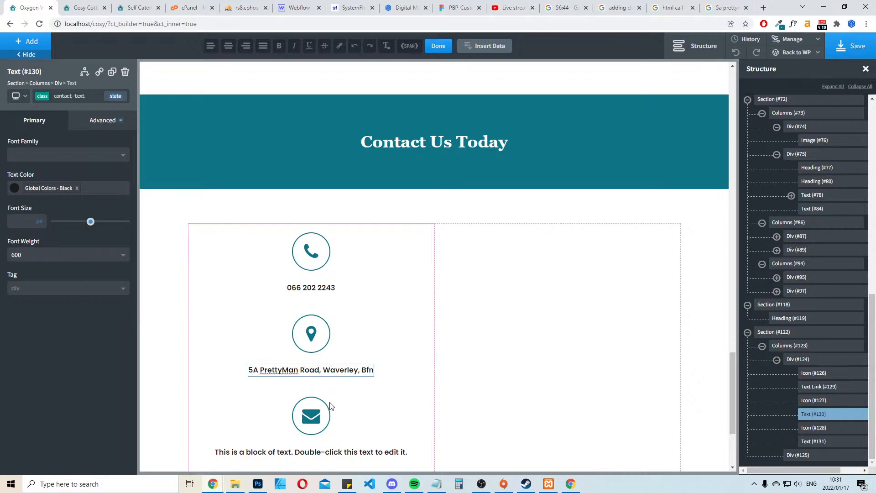
# Break the address into separate lines for street, suburb and city, and spell out the abbreviated city name in full
pyautogui.press('Return')
pyautogui.press('Delete')
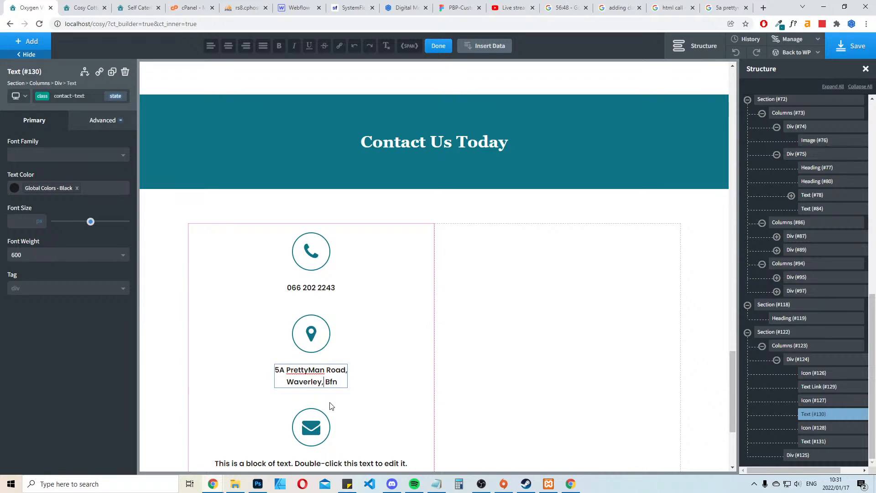
pyautogui.press('Return')
pyautogui.press('BackSpace')
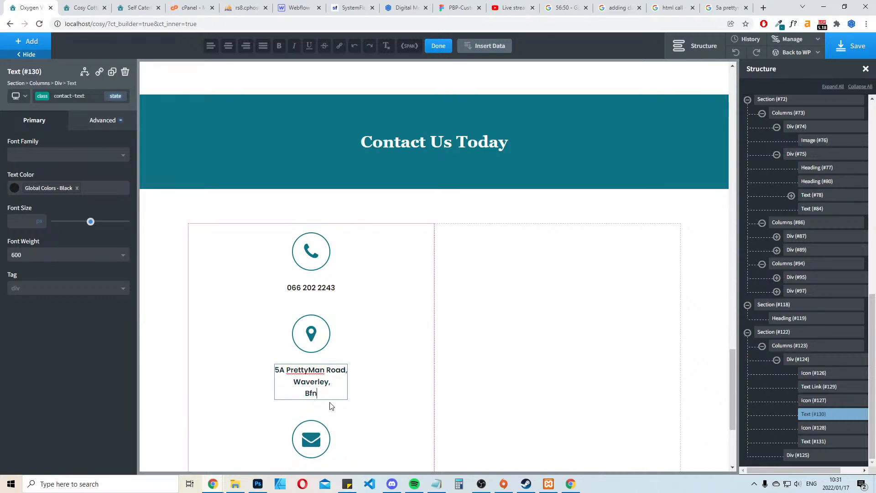
pyautogui.write('oemfontein')
pyautogui.press('End')
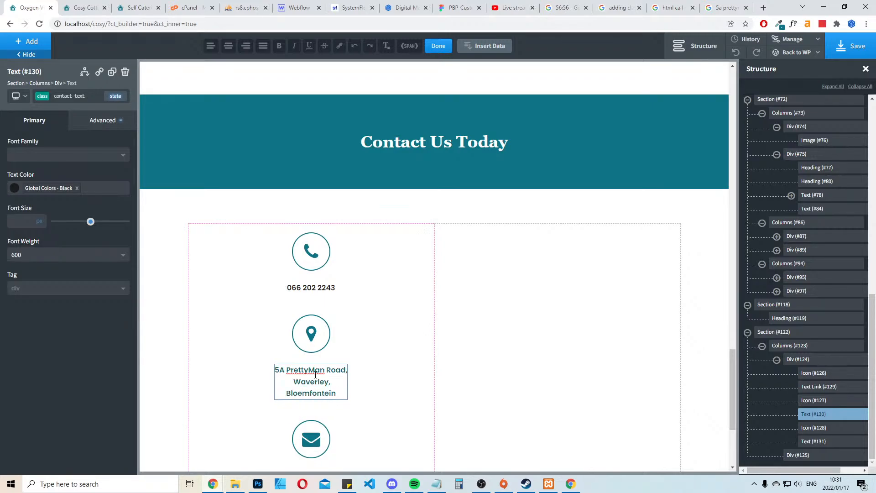
# Look up the postal code in the address search results and add it as a new line after the city, separated by a comma
pyautogui.click(724, 8)
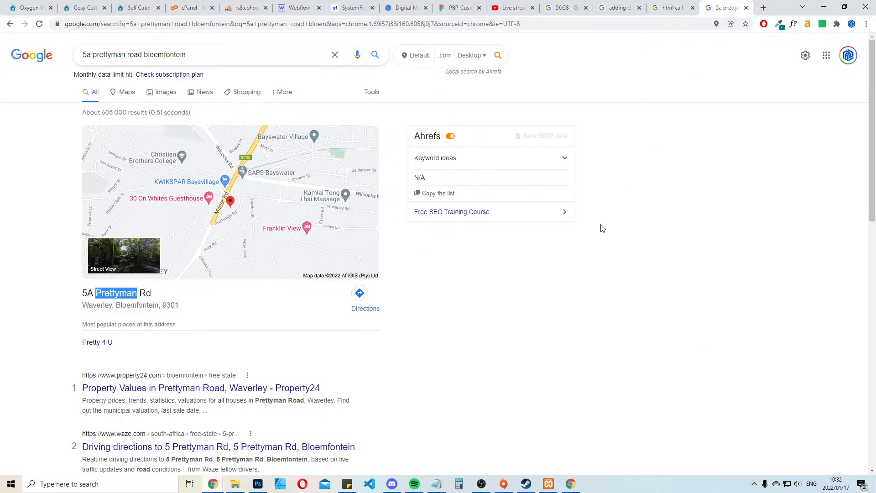
pyautogui.moveTo(163, 305); pyautogui.dragTo(179, 325)
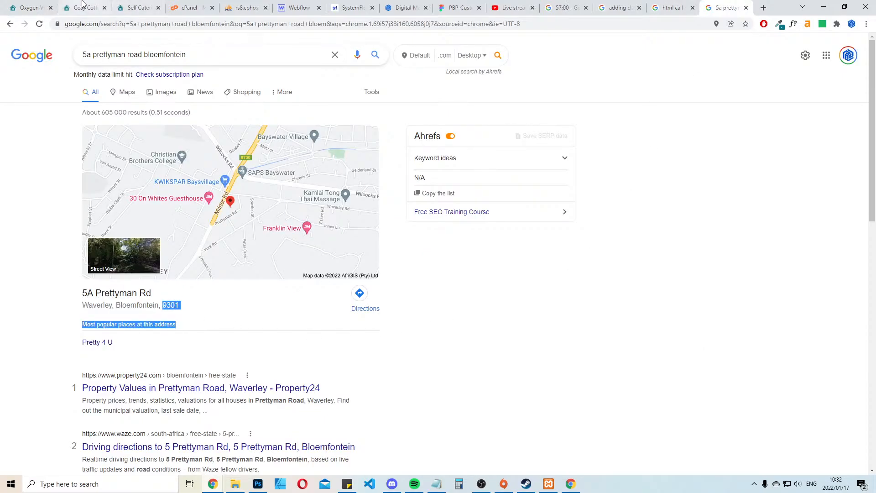
pyautogui.click(28, 7)
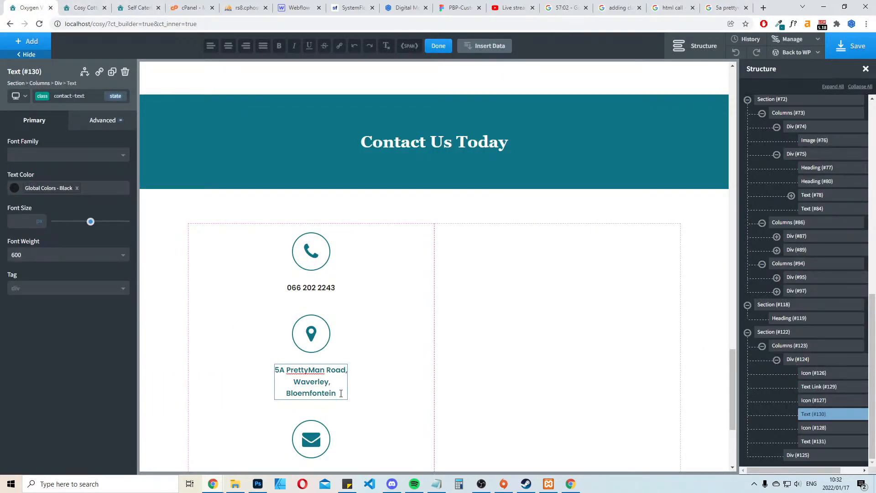
pyautogui.write(',')
pyautogui.press('Return')
pyautogui.write('9301')
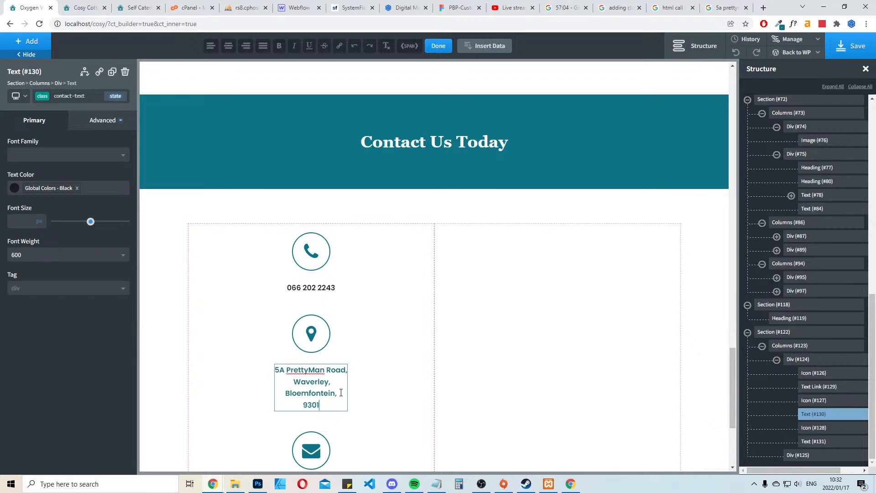
pyautogui.click(708, 207)
# Copy the contact e-mail address from the existing website and replace the placeholder text under the builder's envelope icon with it
pyautogui.scroll(-4, 450, 342)
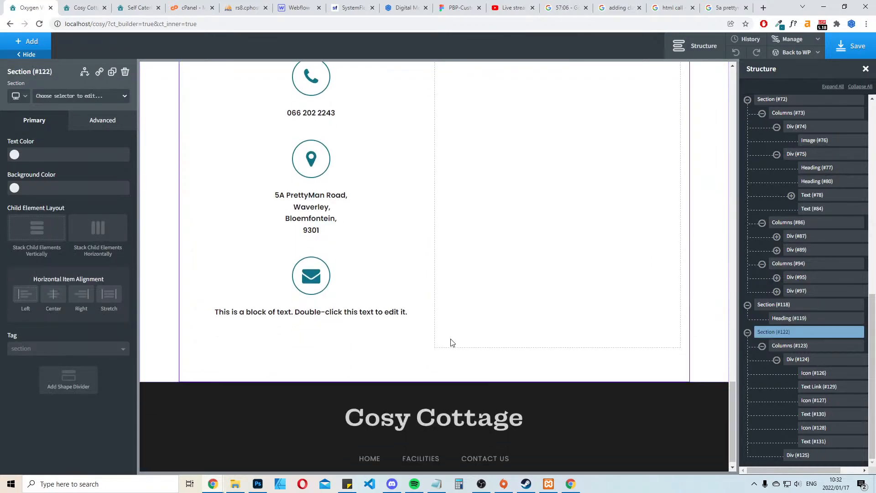
pyautogui.click(150, 6)
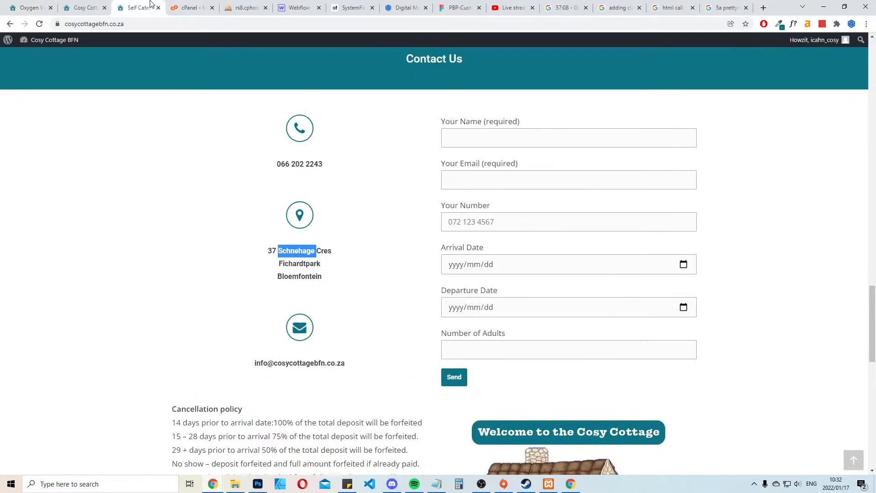
pyautogui.moveTo(360, 364); pyautogui.dragTo(240, 368)
pyautogui.hotkey('ctrl', 'c')
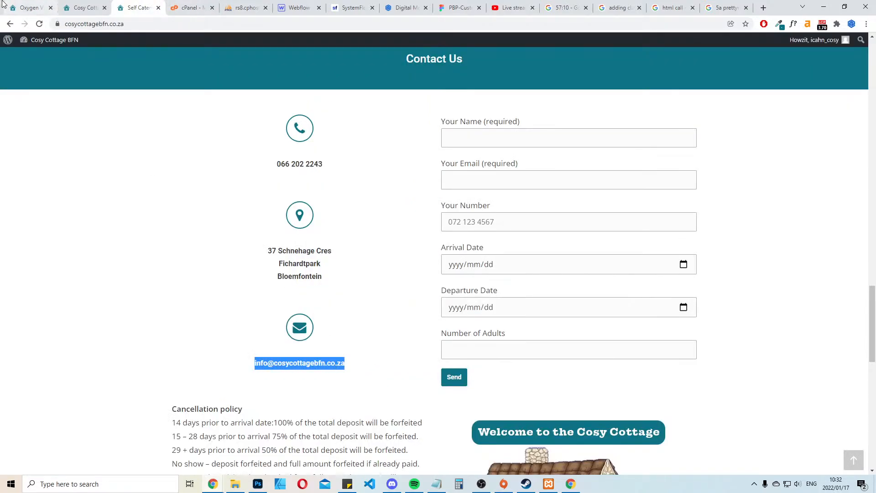
pyautogui.click(28, 8)
pyautogui.doubleClick(386, 310)
pyautogui.hotkey('ctrl', 'a')
pyautogui.hotkey('ctrl', 'v')
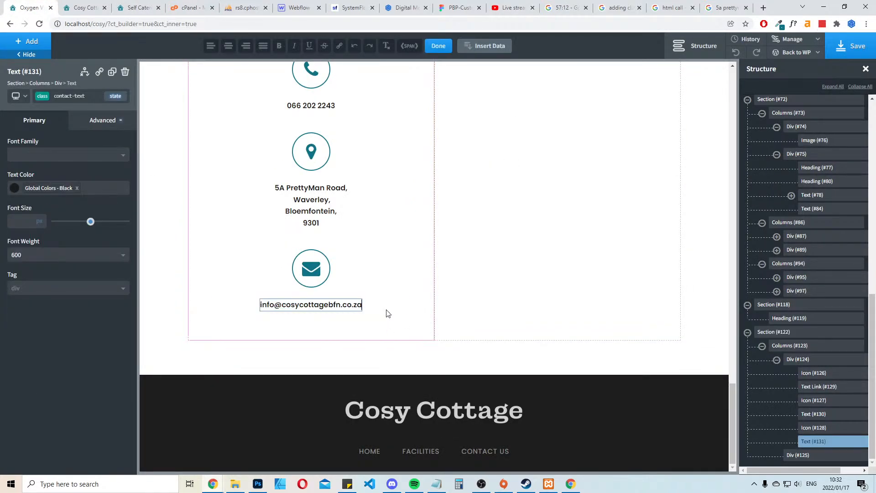
pyautogui.click(313, 335)
pyautogui.click(313, 307)
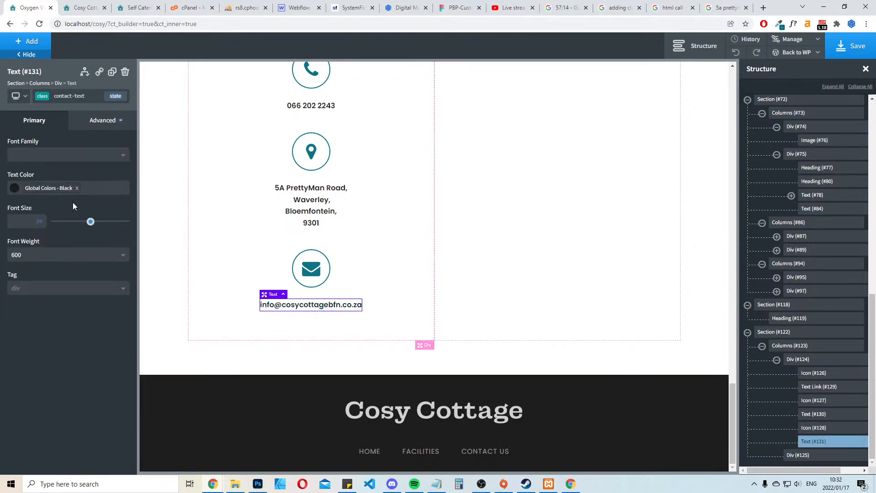
pyautogui.click(99, 73)
pyautogui.hotkey('ctrl', 'v')
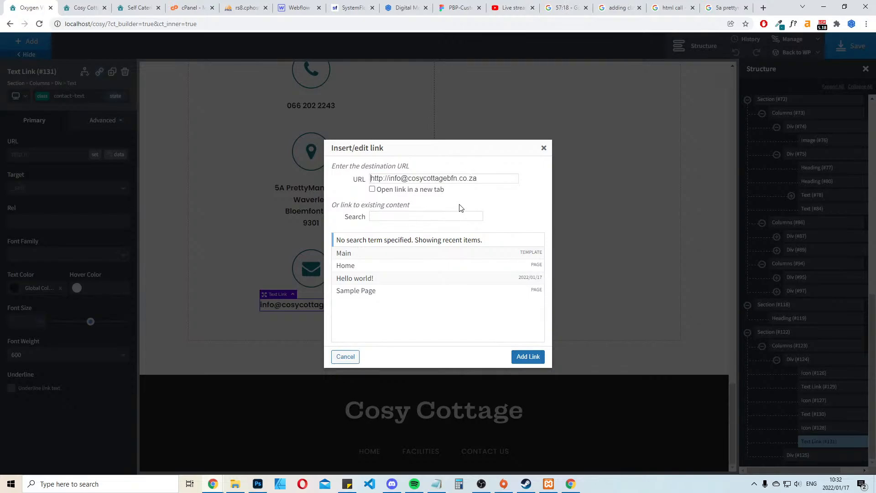
pyautogui.press('Home')
pyautogui.write('mailto:')
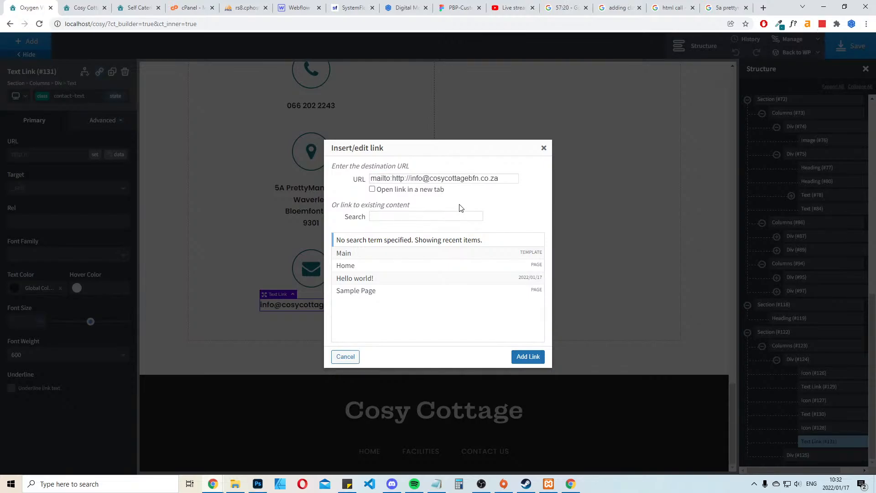
pyautogui.press('Delete')
pyautogui.press('Delete')
pyautogui.press('Delete')
pyautogui.press('Delete')
pyautogui.press('Delete')
pyautogui.press('Delete')
pyautogui.press('Delete')
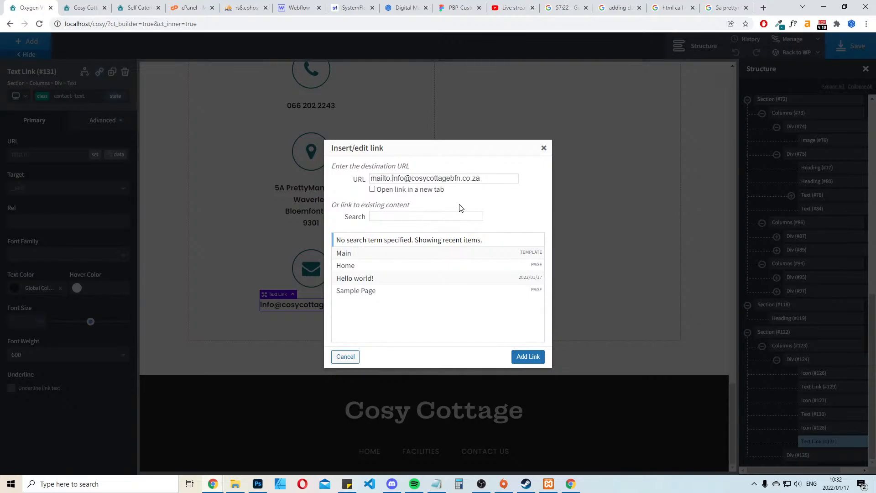
pyautogui.click(529, 357)
# Open the cottage's street address in Google Maps from the search results and copy its share link rather than the embed code
pyautogui.click(311, 206)
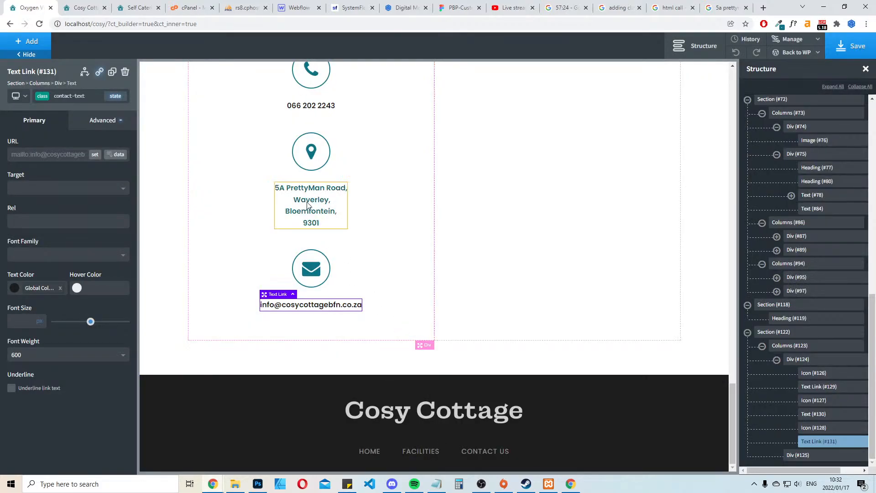
pyautogui.click(718, 3)
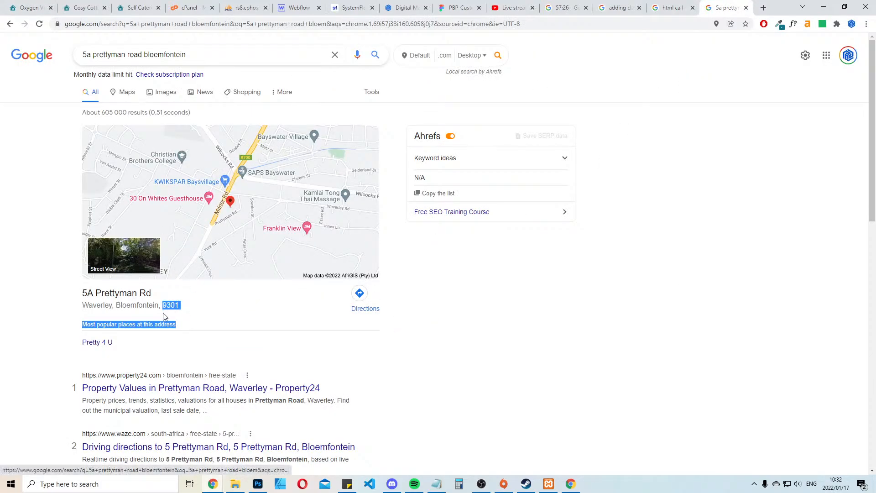
pyautogui.click(207, 213)
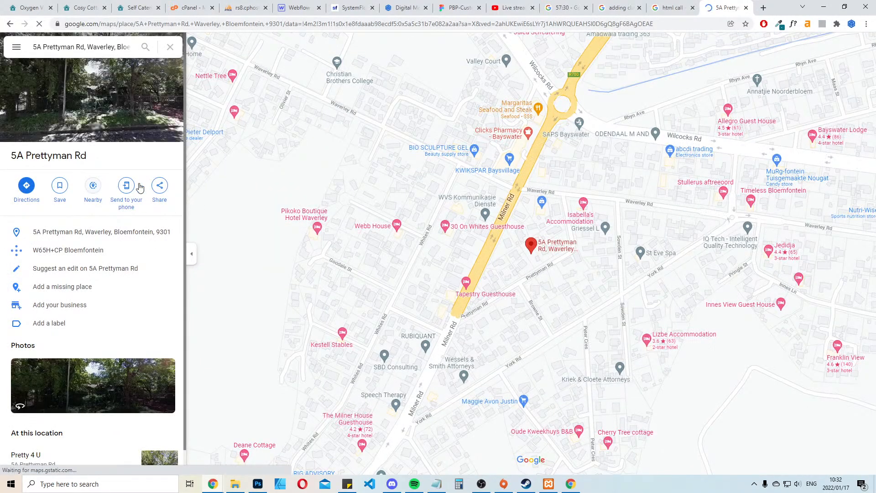
pyautogui.click(159, 186)
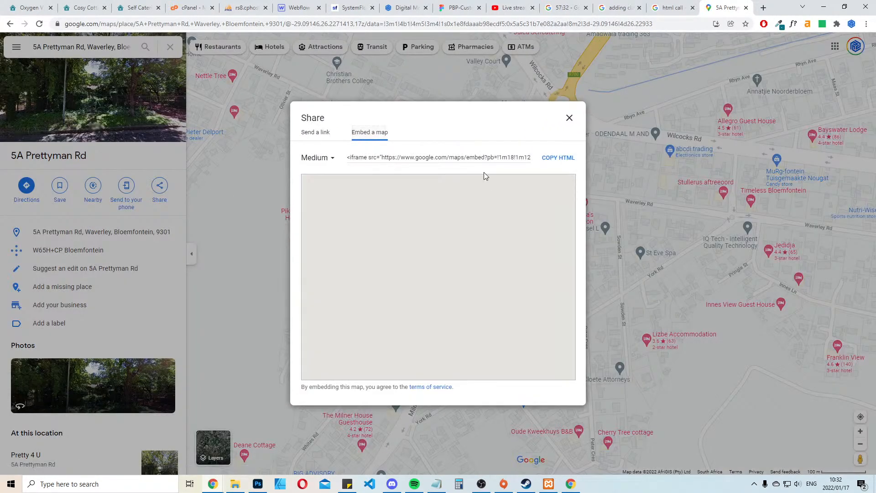
pyautogui.click(322, 143)
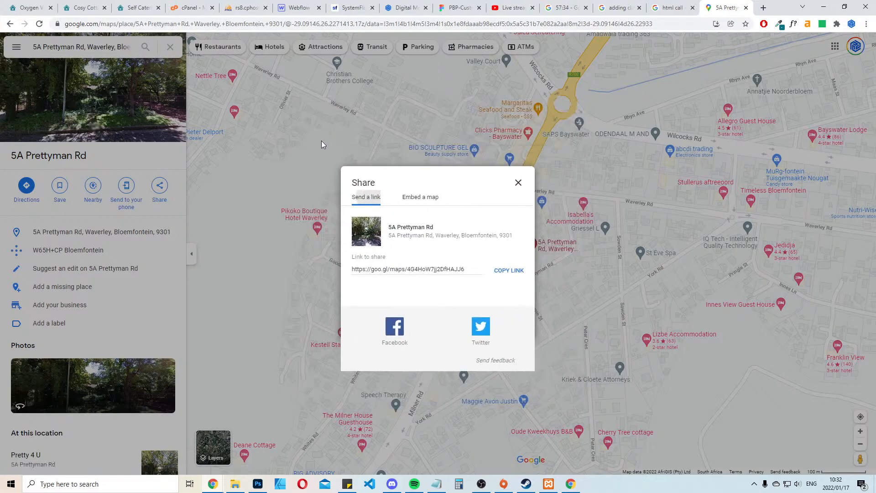
pyautogui.click(511, 272)
pyautogui.click(44, 5)
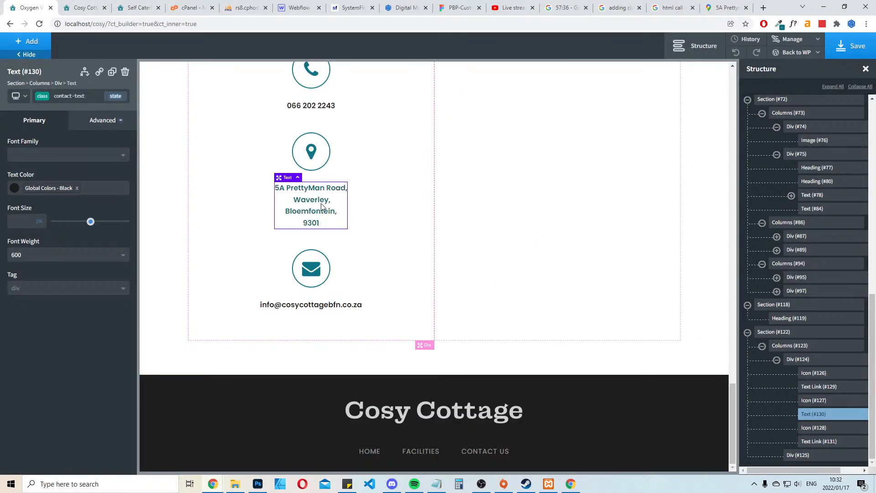
# Link the address text to the copied Google Maps URL and make it open in a new tab
pyautogui.click(100, 69)
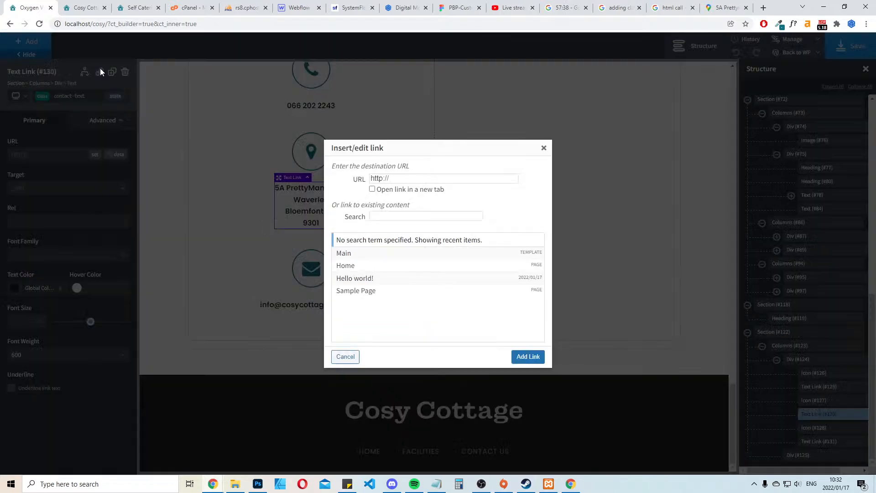
pyautogui.hotkey('ctrl', 'v')
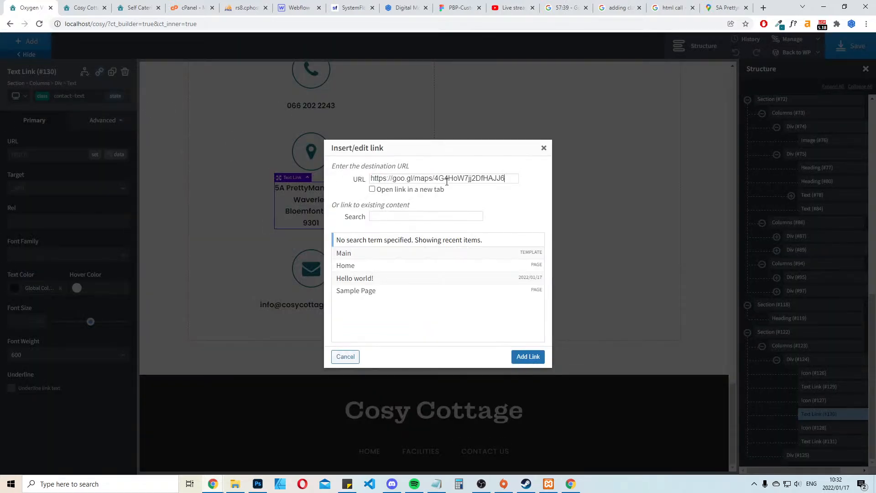
pyautogui.click(372, 190)
pyautogui.click(528, 357)
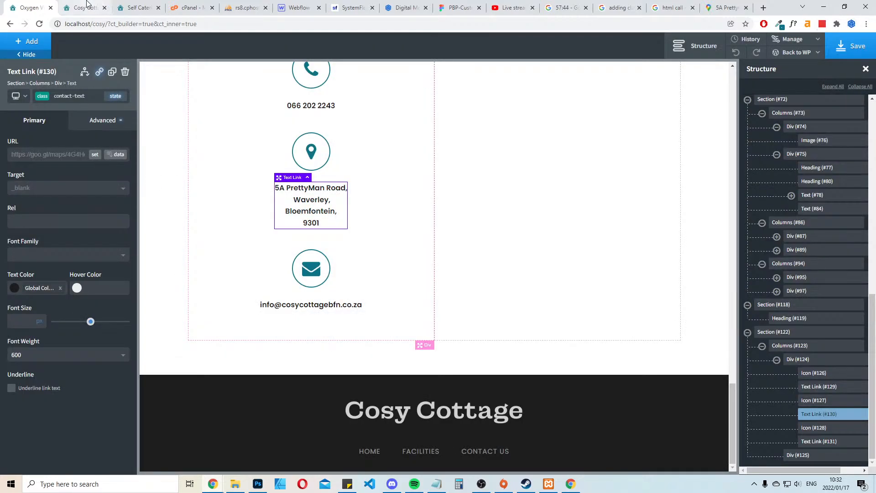
# Reload the local Cosy Cottage page and compare its Contact Us section with the builder and the existing website's contact form
pyautogui.click(88, 4)
pyautogui.press('F5')
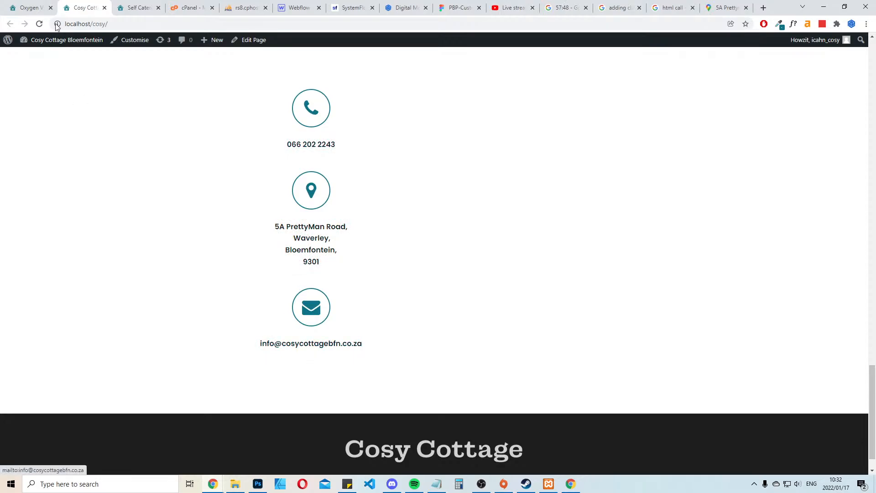
pyautogui.scroll(7, 525, 314)
pyautogui.scroll(-3, 520, 299)
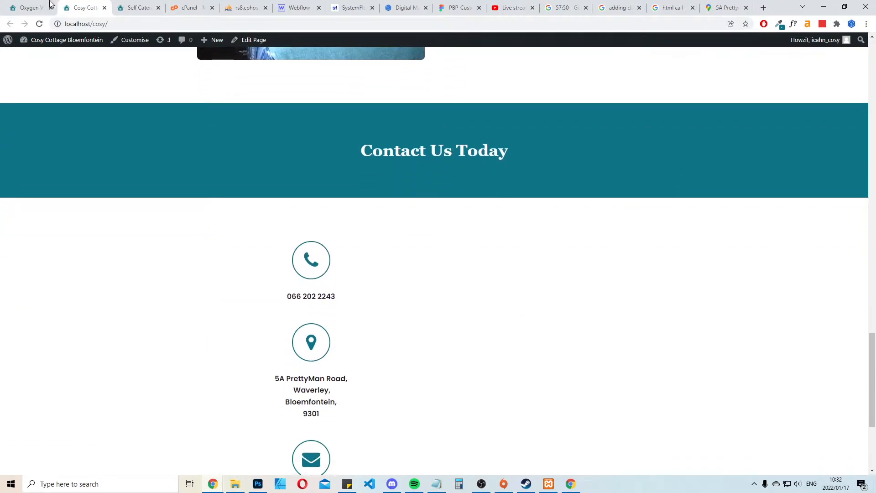
pyautogui.click(50, 3)
pyautogui.scroll(5, 549, 245)
pyautogui.scroll(-2, 254, 146)
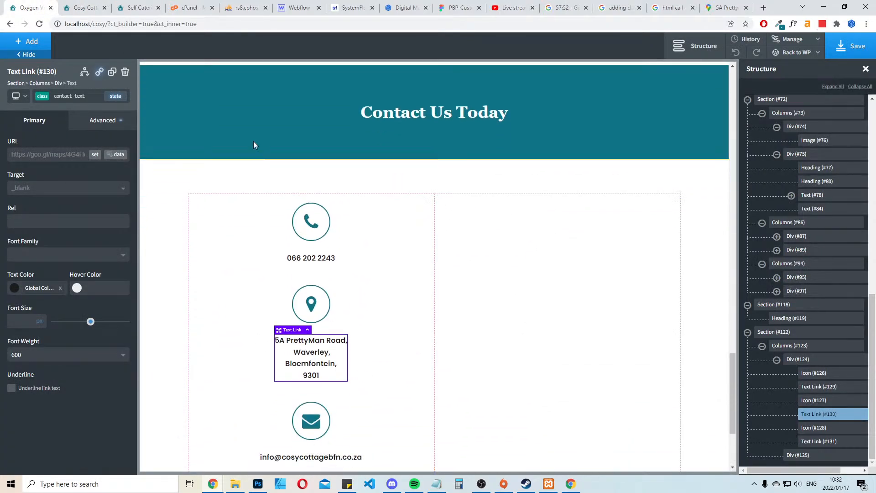
pyautogui.click(103, 4)
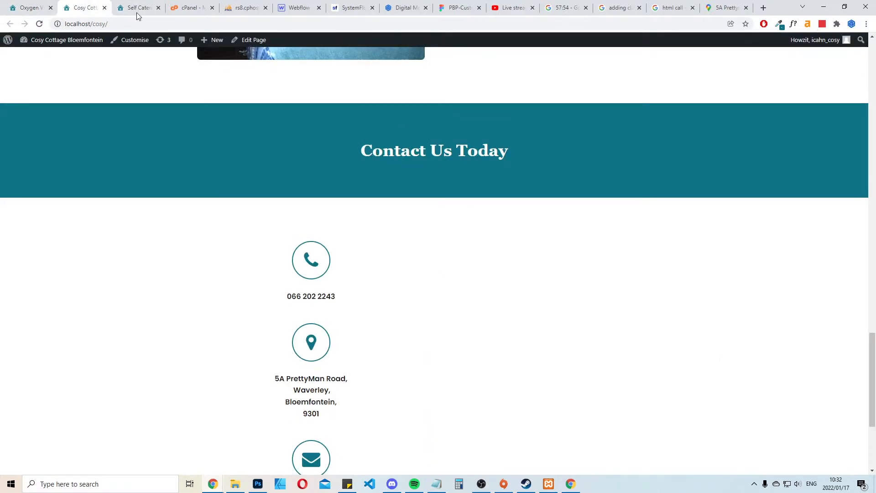
pyautogui.scroll(-4, 638, 227)
pyautogui.scroll(2, 622, 217)
pyautogui.click(153, 4)
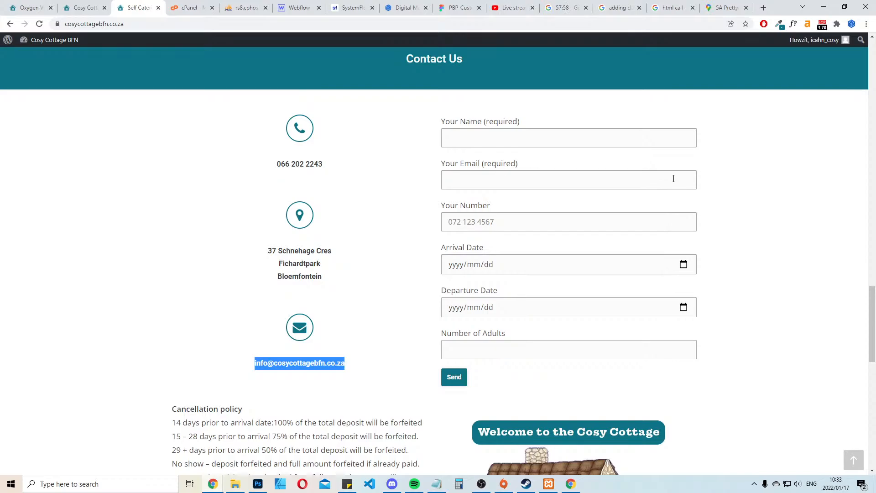
# Open the cPanel File Manager for the existing site and browse to public_html/wp-content/plugins to examine the installed plugins
pyautogui.click(192, 7)
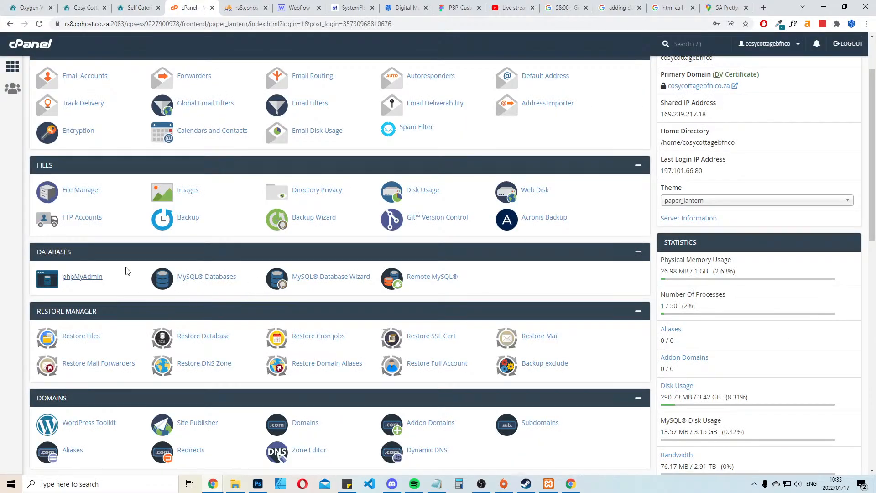
pyautogui.scroll(2, 133, 283)
pyautogui.scroll(-6, 126, 270)
pyautogui.scroll(3, 125, 268)
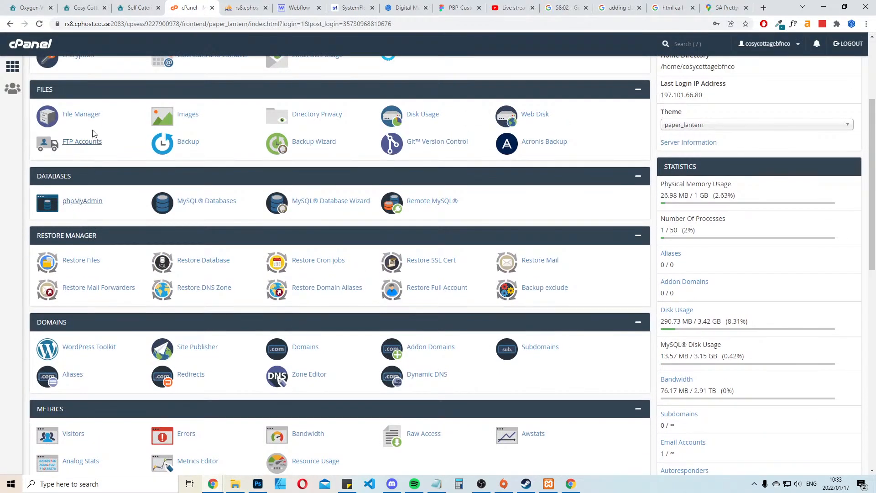
pyautogui.click(82, 115)
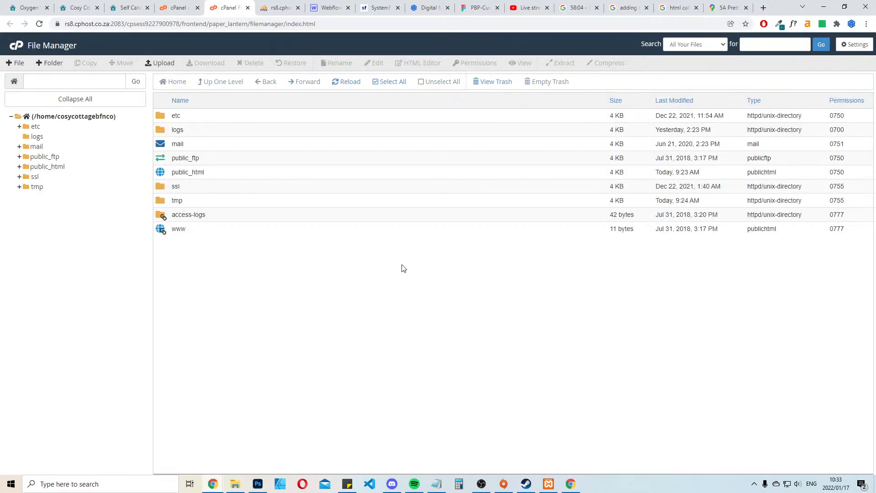
pyautogui.doubleClick(163, 174)
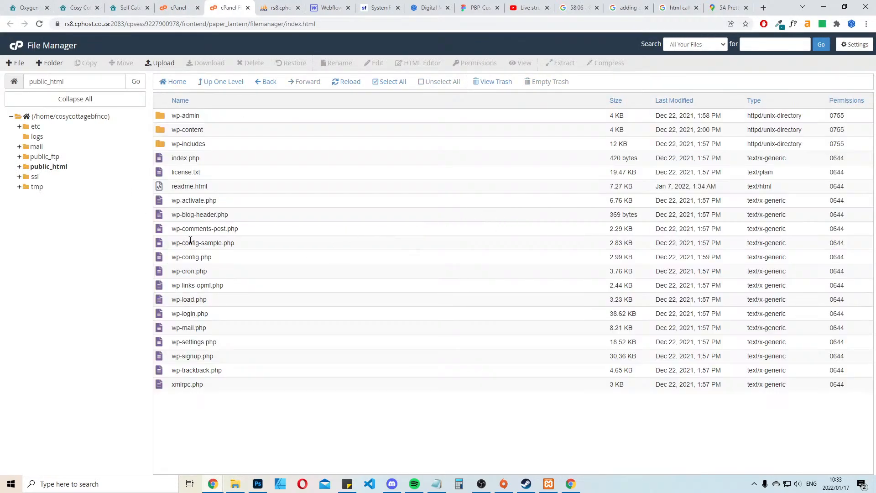
pyautogui.doubleClick(159, 132)
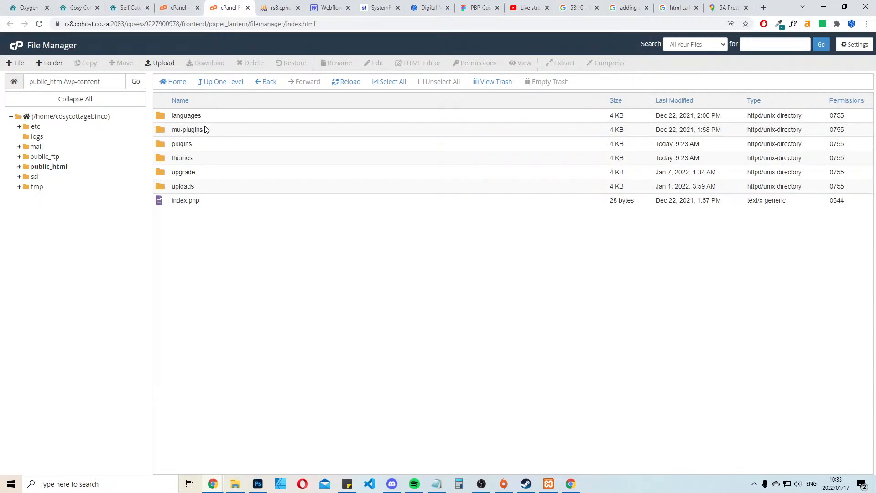
pyautogui.doubleClick(163, 145)
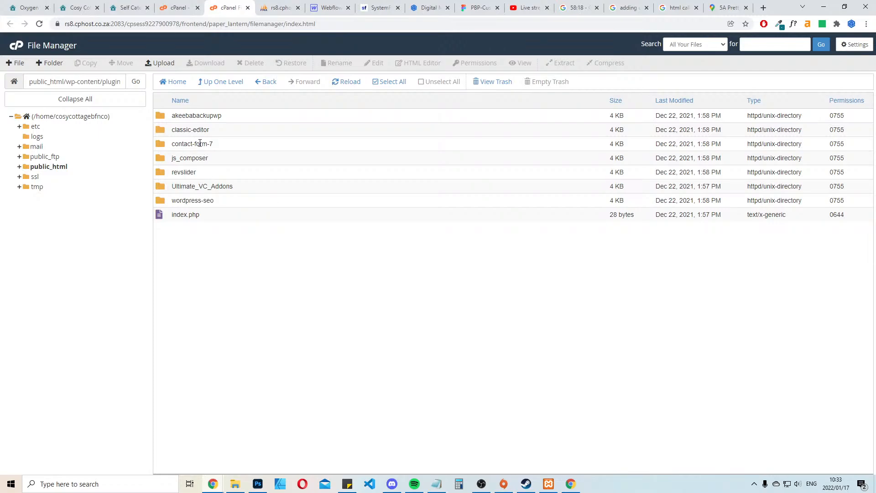
# Return to the Oxygen builder, select the empty column beside the contact details and save the page
pyautogui.click(80, 8)
pyautogui.click(28, 8)
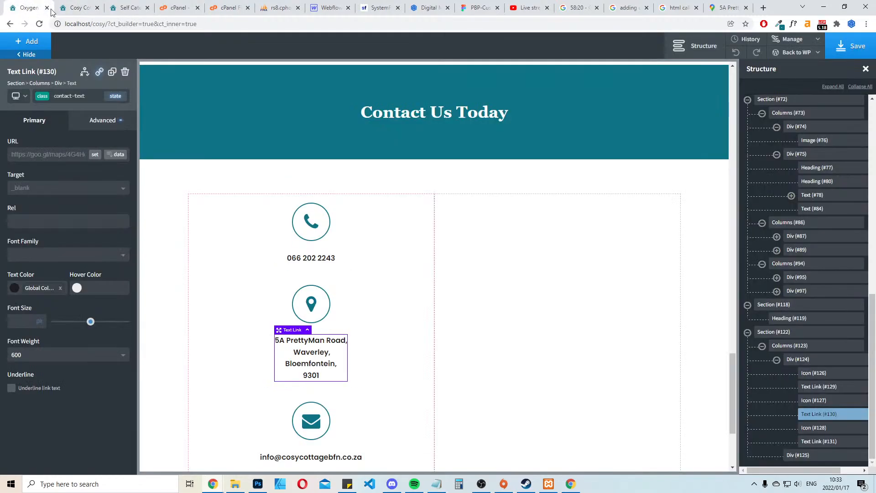
pyautogui.click(699, 191)
pyautogui.click(496, 243)
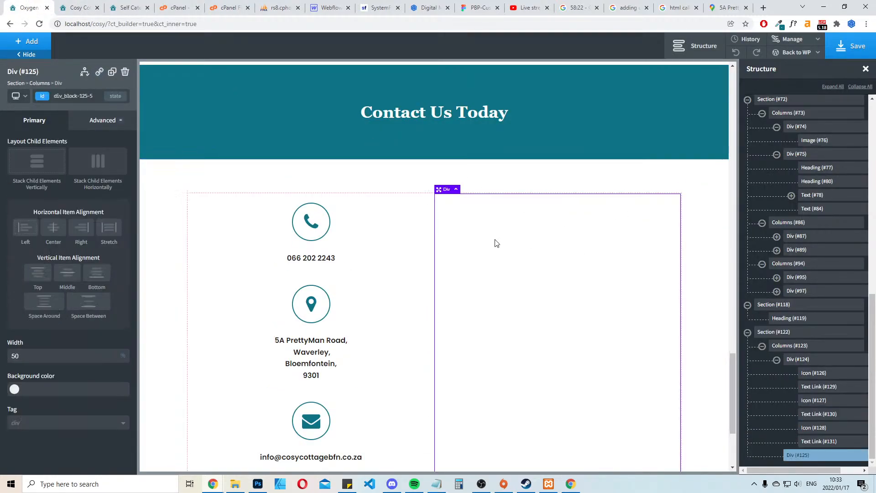
pyautogui.click(848, 45)
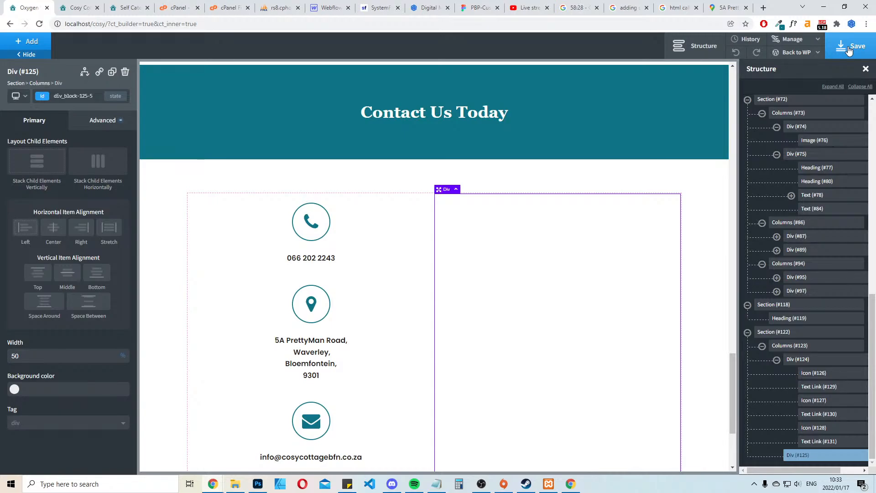
pyautogui.click(536, 5)
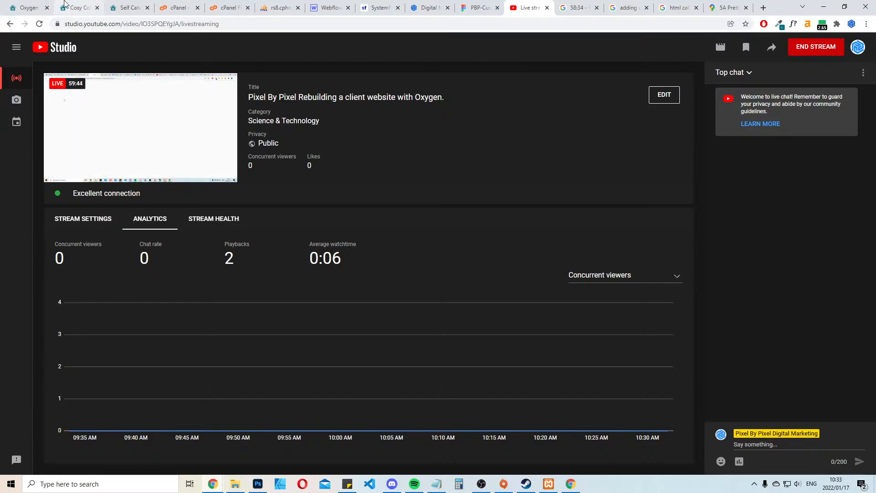
pyautogui.click(31, 5)
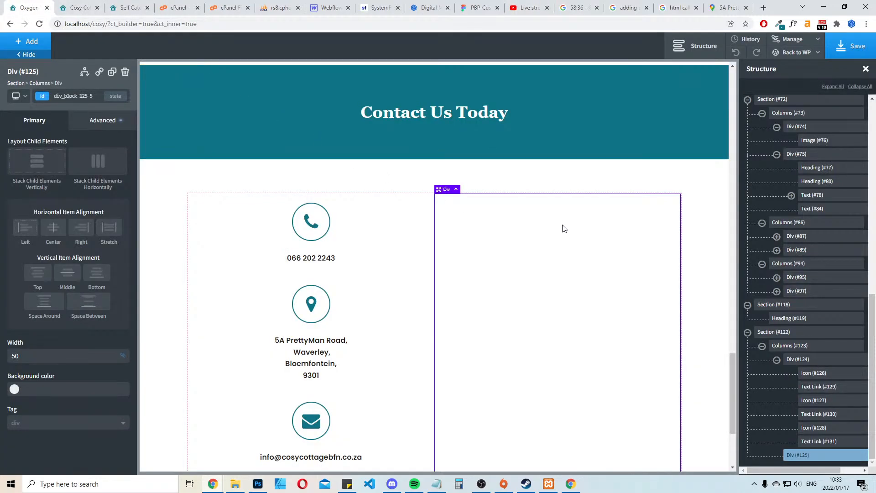
# Add a Shortcode element to the empty column beside the contact details and save the page
pyautogui.scroll(-2, 575, 233)
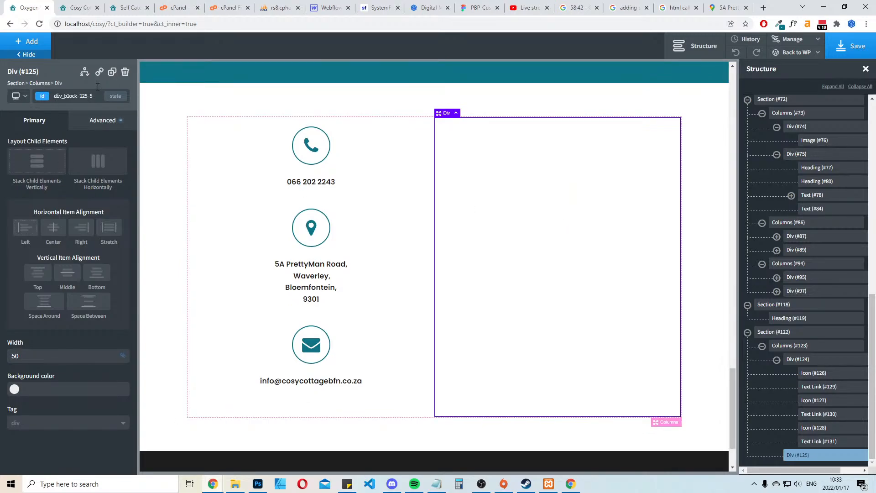
pyautogui.click(31, 42)
pyautogui.click(80, 70)
pyautogui.write('short')
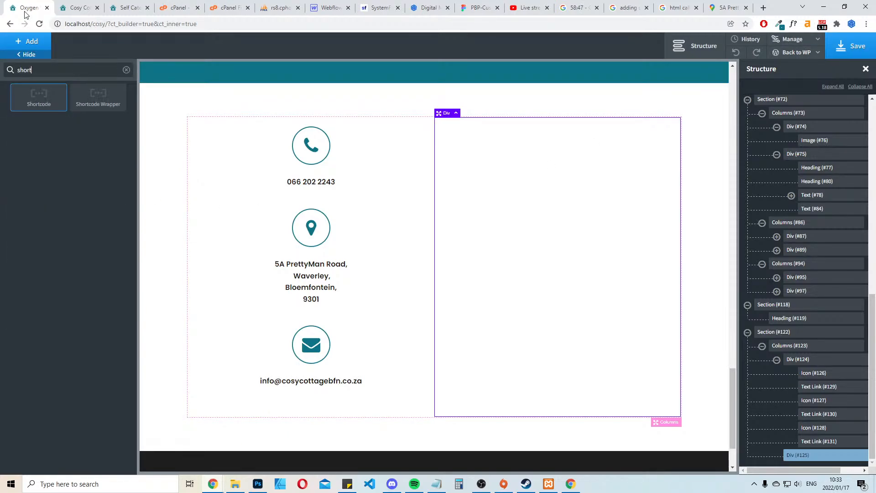
pyautogui.click(48, 104)
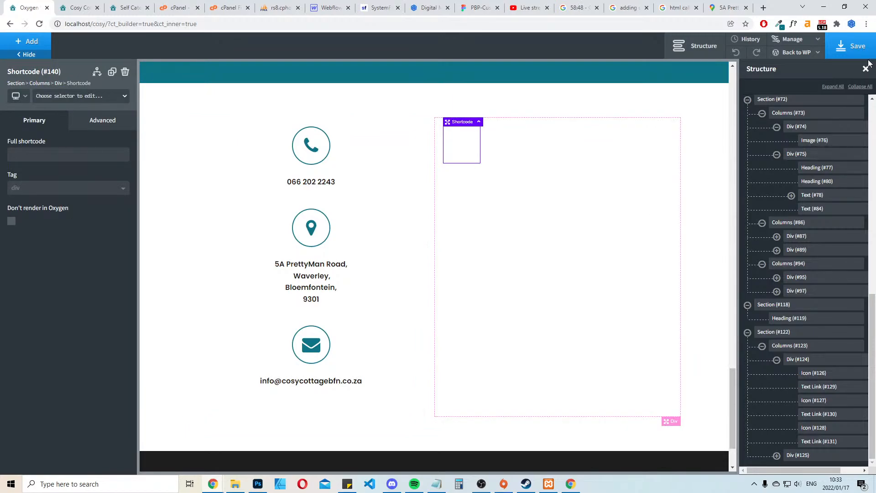
pyautogui.click(854, 49)
# Leave the builder for the WordPress admin and open Formidable's existing Contact Us form for editing
pyautogui.click(804, 55)
pyautogui.click(784, 68)
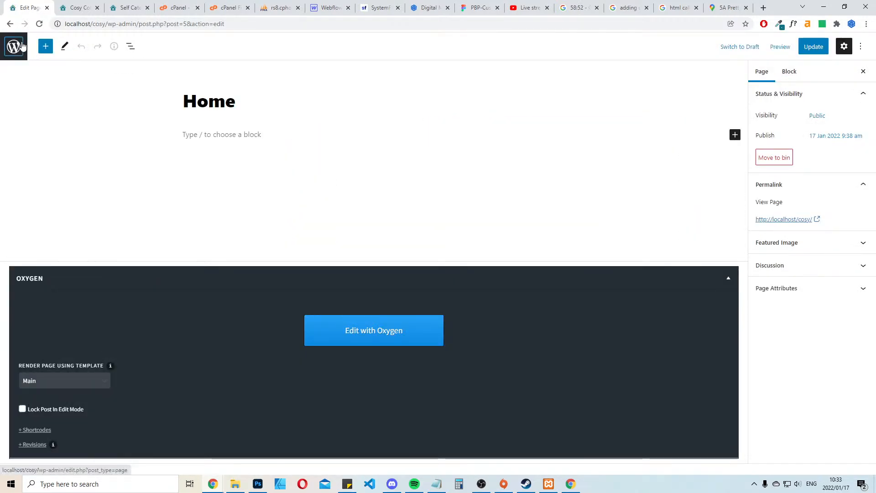
pyautogui.click(24, 43)
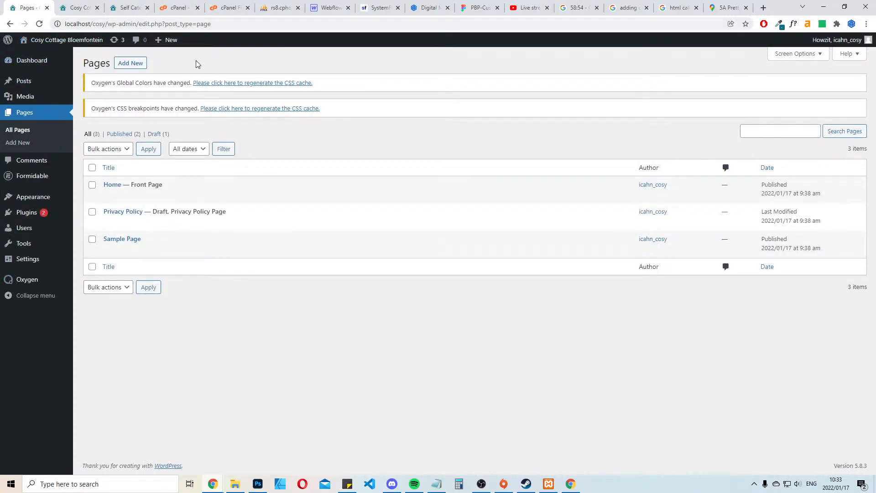
pyautogui.click(35, 178)
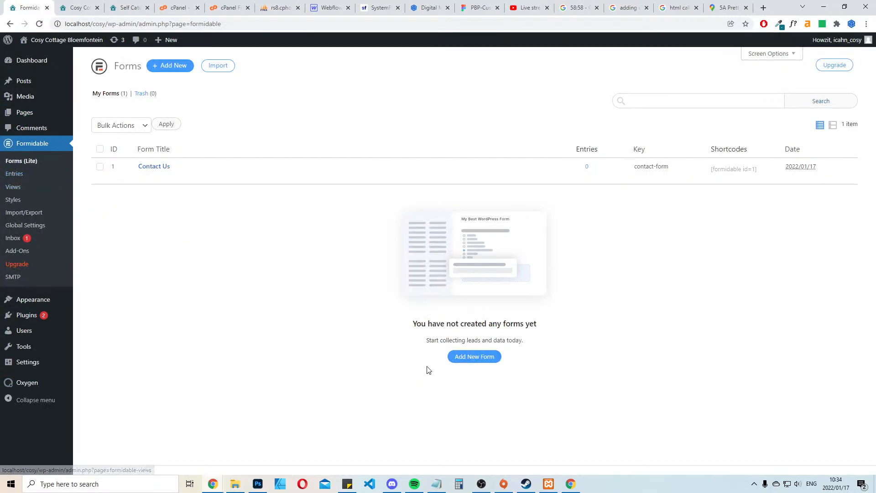
pyautogui.click(488, 358)
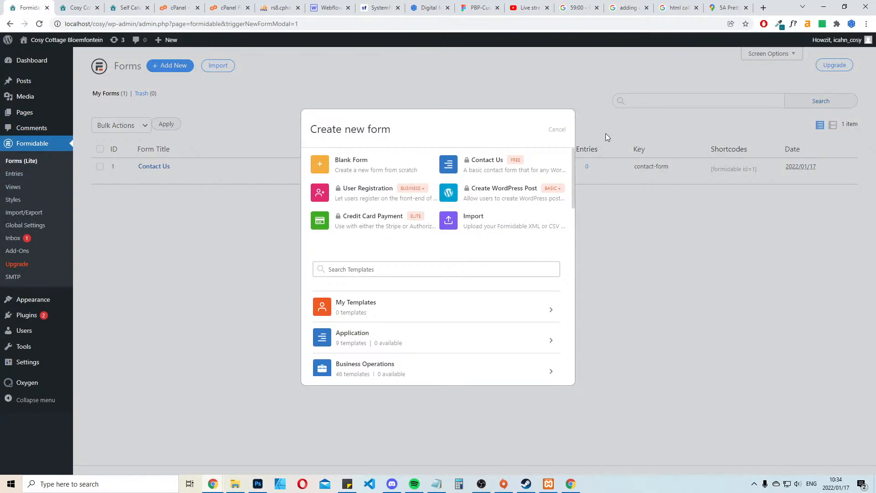
pyautogui.click(557, 130)
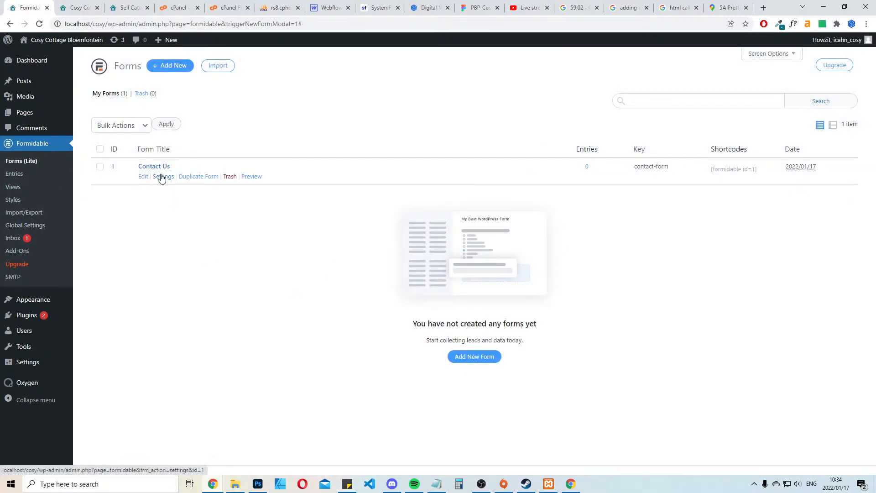
pyautogui.click(141, 176)
# Review the existing website's contact form fields and try to add a Date field to the Formidable Contact Us form
pyautogui.click(129, 7)
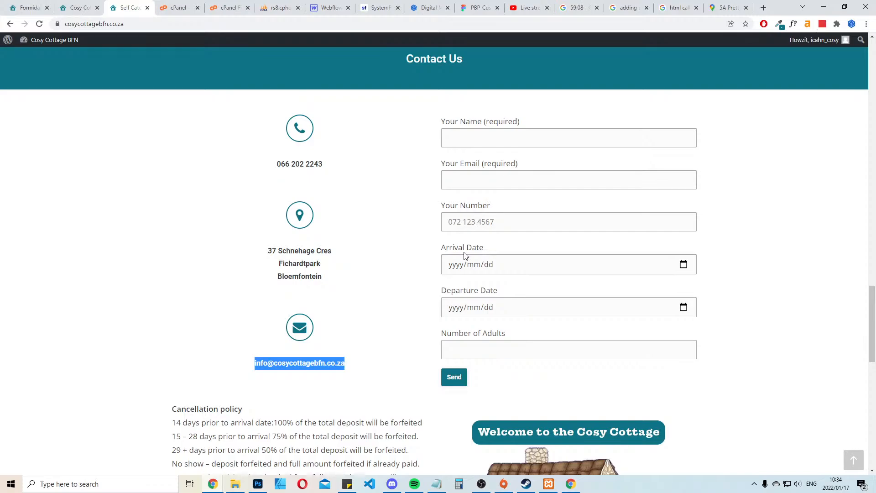
pyautogui.click(25, 6)
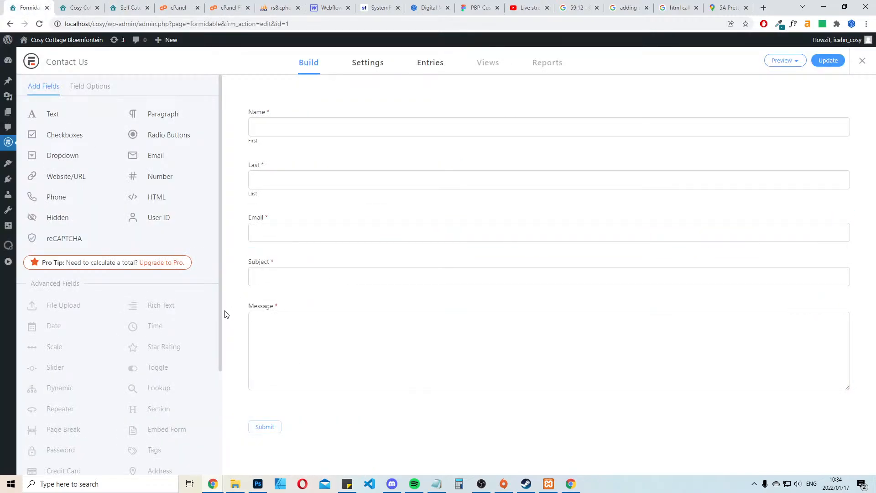
pyautogui.click(54, 326)
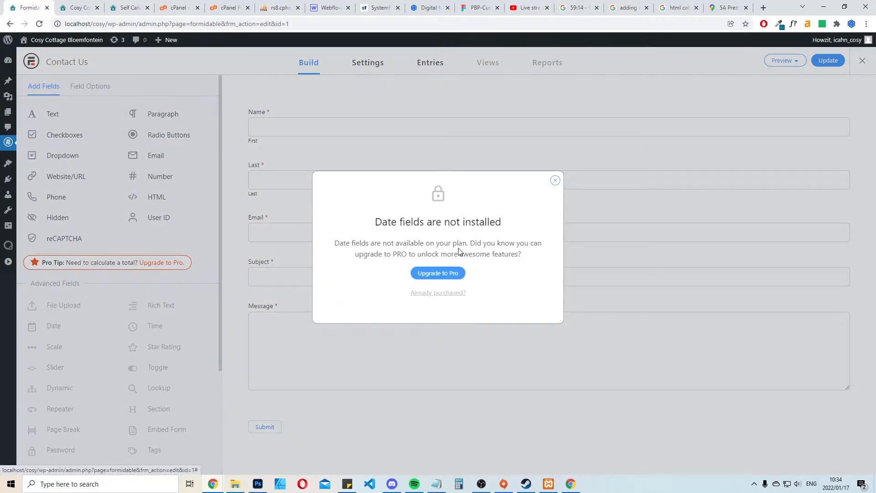
pyautogui.click(555, 181)
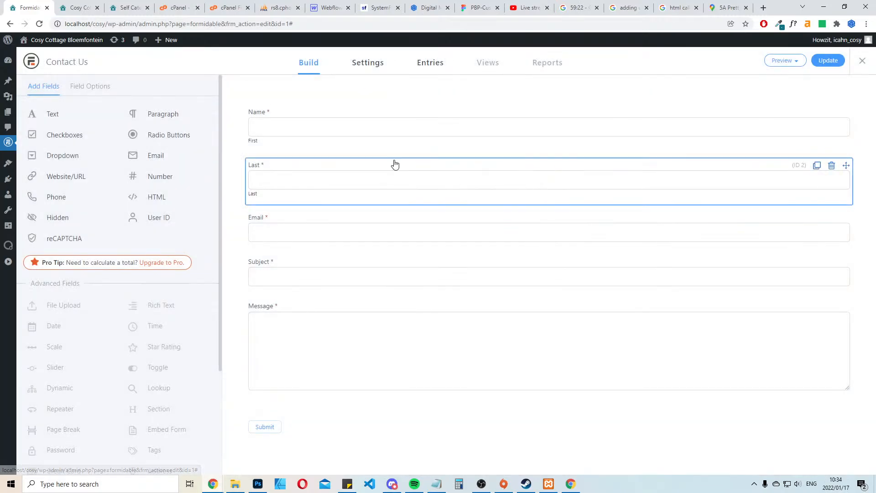
# Look through the existing site's cPanel pages and recheck its plugins folder for the contact form plugin
pyautogui.click(79, 8)
pyautogui.click(130, 8)
pyautogui.click(168, 6)
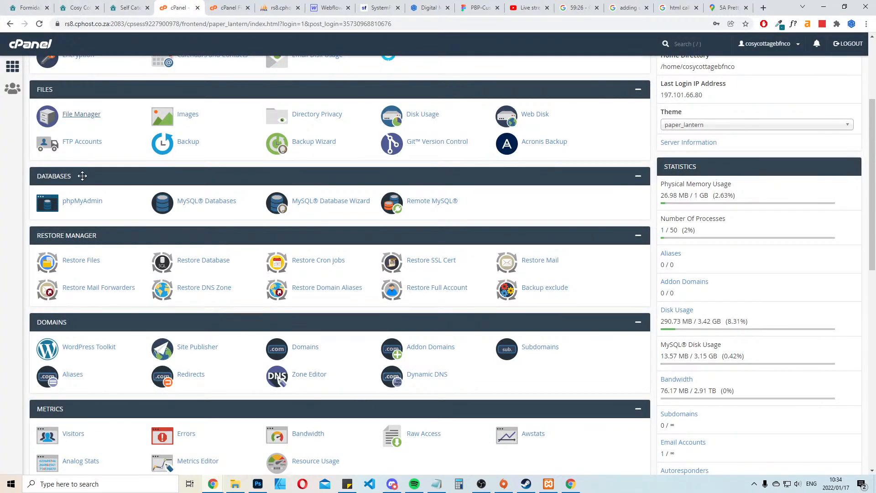
pyautogui.click(226, 8)
pyautogui.click(278, 8)
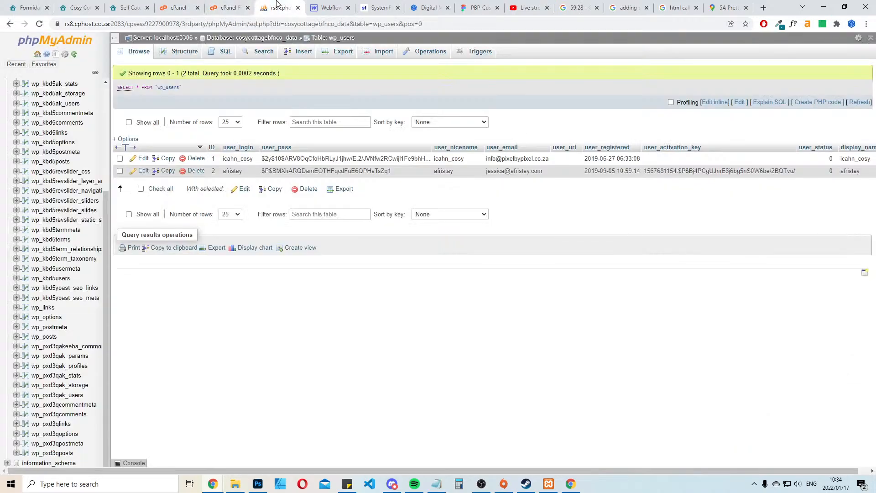
pyautogui.click(328, 8)
pyautogui.click(228, 7)
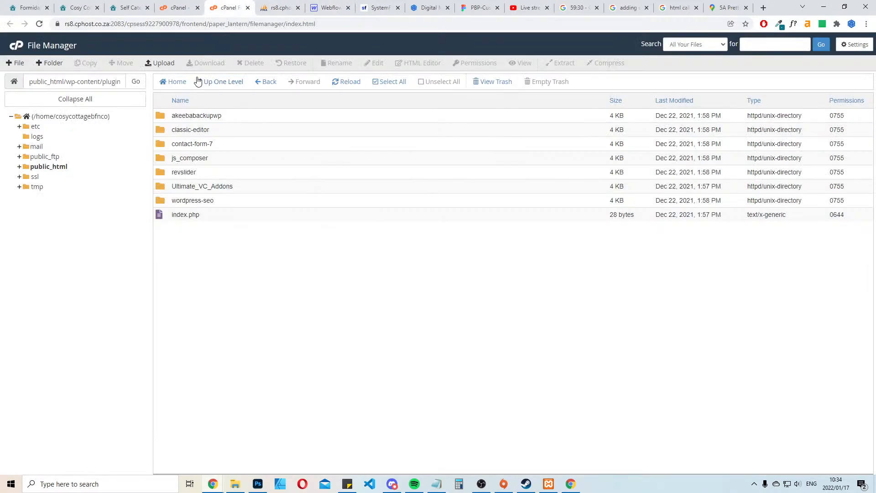
# Close the Formidable form editor and open the local site's list of installed plugins
pyautogui.click(28, 6)
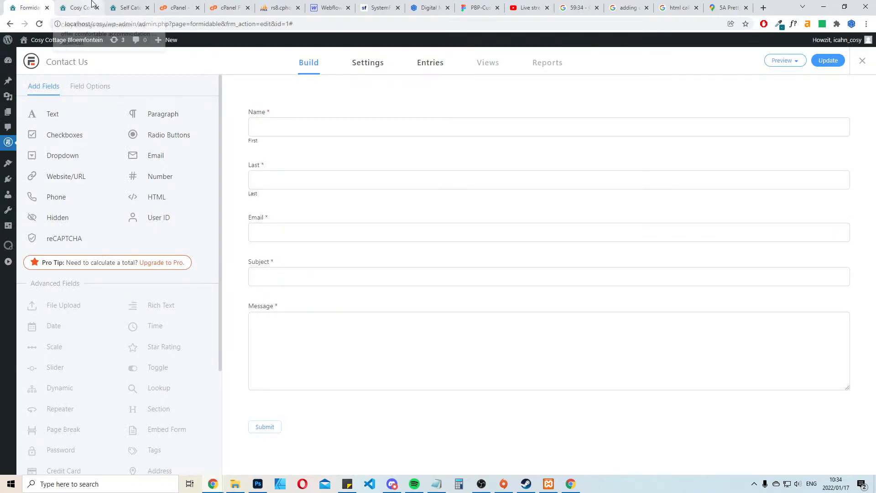
pyautogui.click(861, 62)
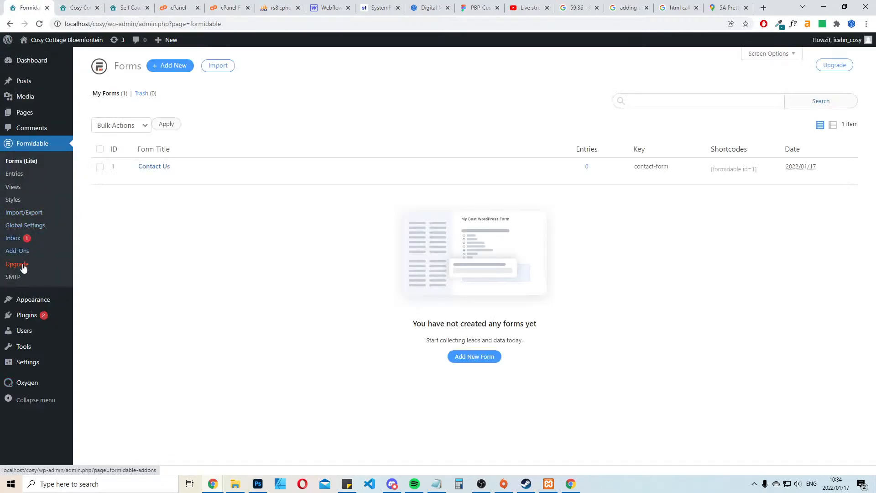
pyautogui.click(26, 316)
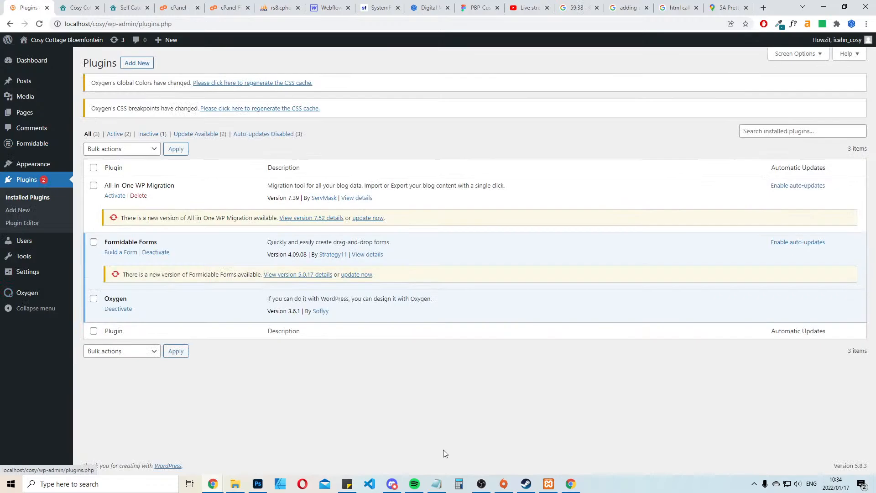
pyautogui.click(393, 484)
pyautogui.click(395, 486)
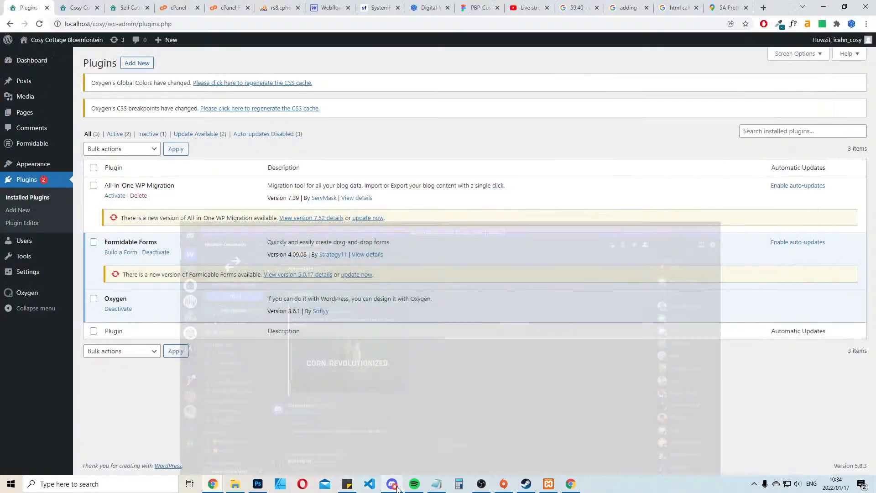
# Search the WordPress plugin directory for "contact form" and install Contact Form 7
pyautogui.click(137, 64)
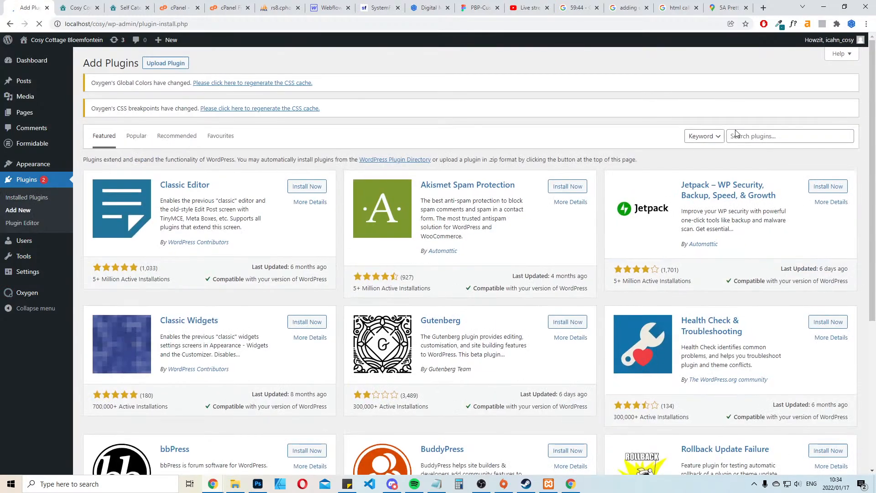
pyautogui.click(736, 133)
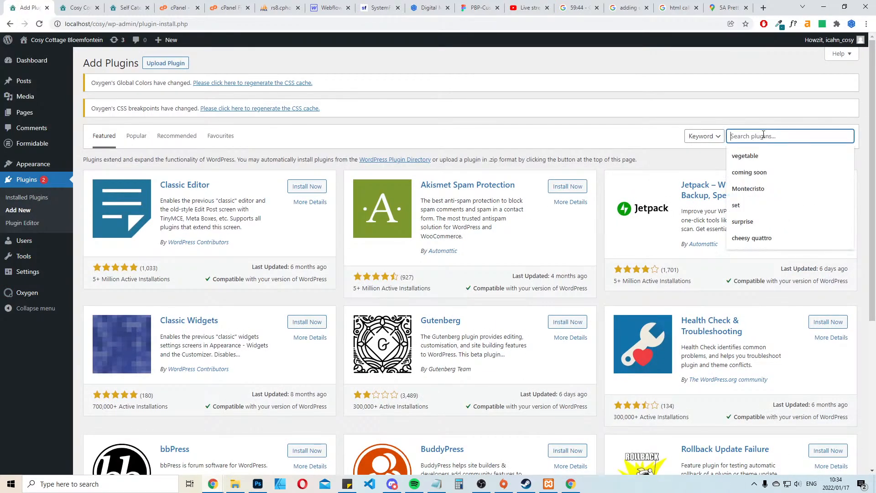
pyautogui.write('contact')
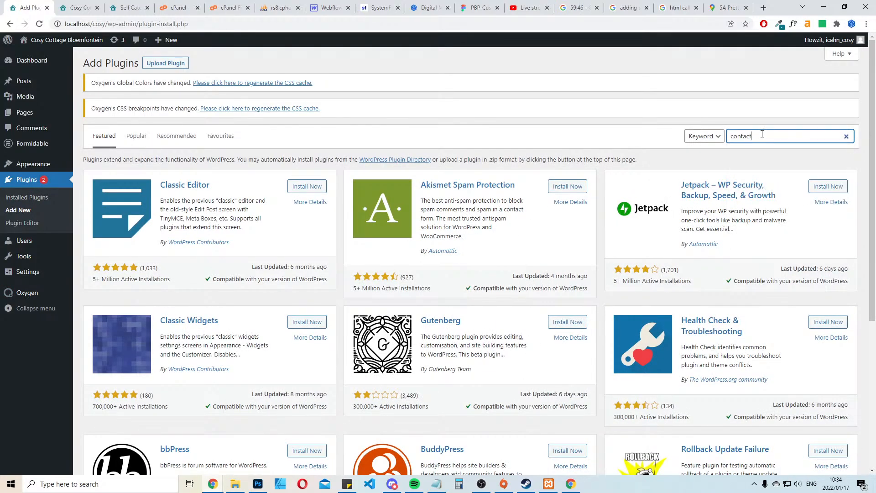
pyautogui.write(' form')
pyautogui.press('Return')
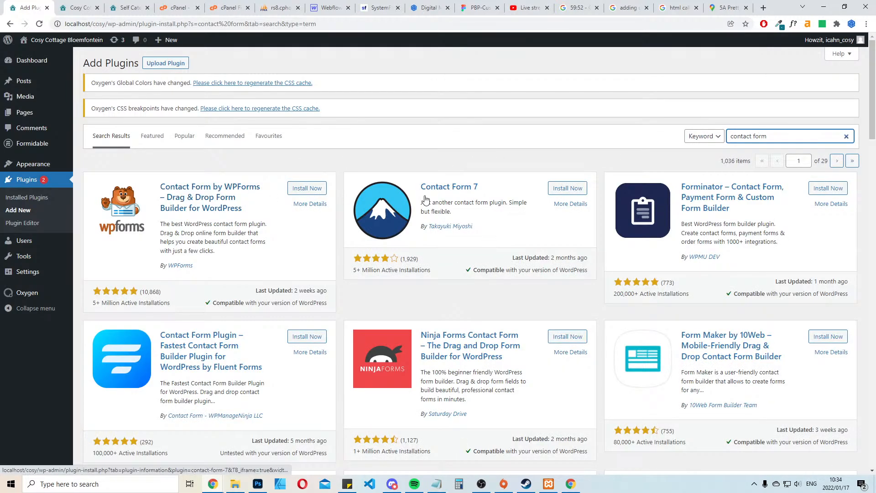
pyautogui.click(575, 191)
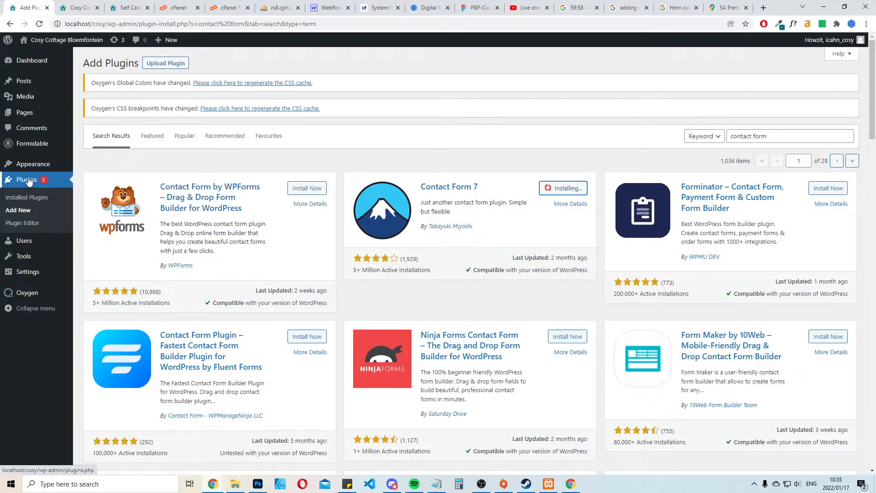
# Save the cottage illustration below the existing website's contact form as the-cosy-cottage-1.jpg in the cosy folder
pyautogui.click(78, 5)
pyautogui.click(178, 8)
pyautogui.click(129, 7)
pyautogui.scroll(-2, 566, 236)
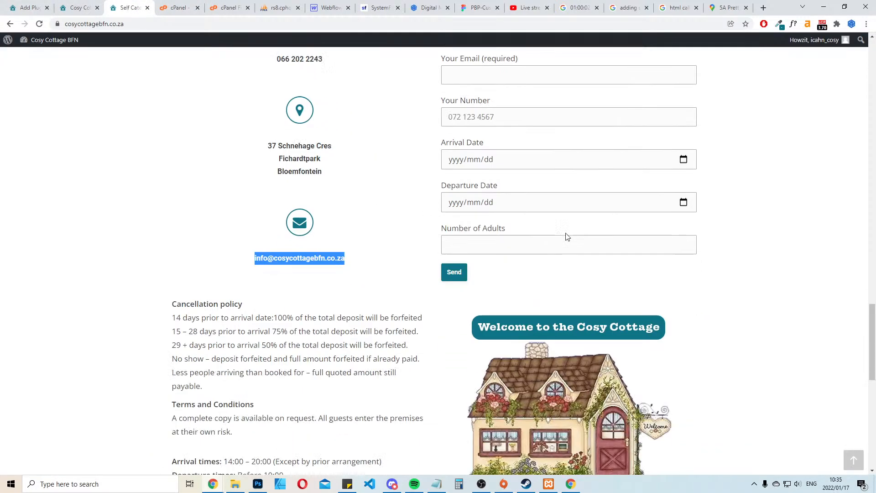
pyautogui.scroll(-6, 565, 236)
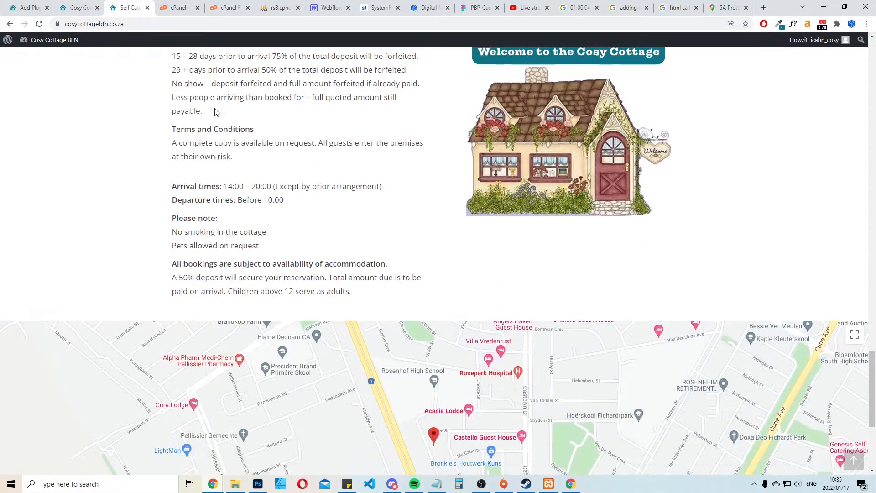
pyautogui.scroll(3, 520, 271)
pyautogui.rightClick(557, 270)
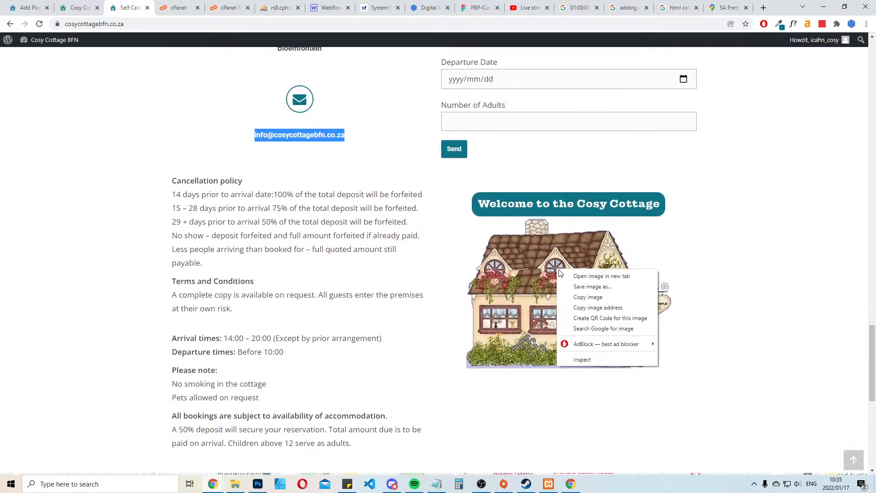
pyautogui.click(583, 286)
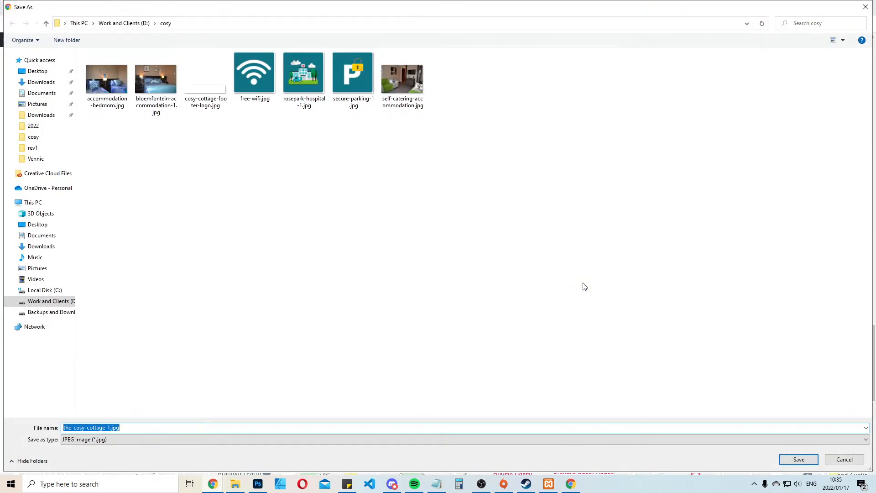
pyautogui.press('Return')
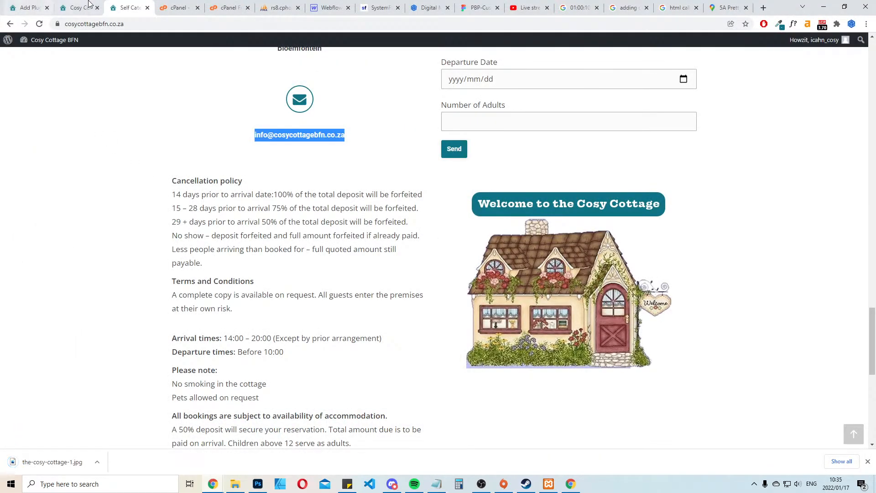
pyautogui.click(89, 3)
pyautogui.click(137, 4)
pyautogui.click(178, 7)
pyautogui.click(228, 7)
pyautogui.click(279, 8)
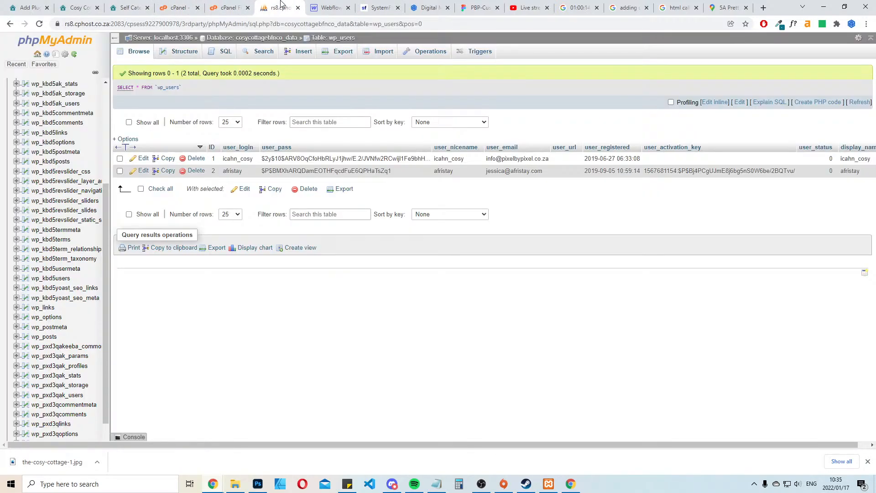
# Close the phpMyAdmin users table and return to the local site's plugin search results
pyautogui.click(297, 7)
pyautogui.click(178, 7)
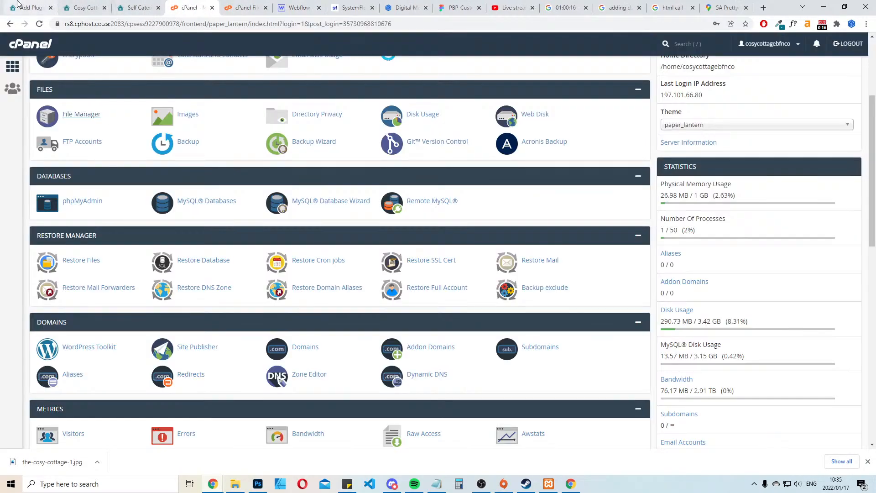
pyautogui.click(30, 7)
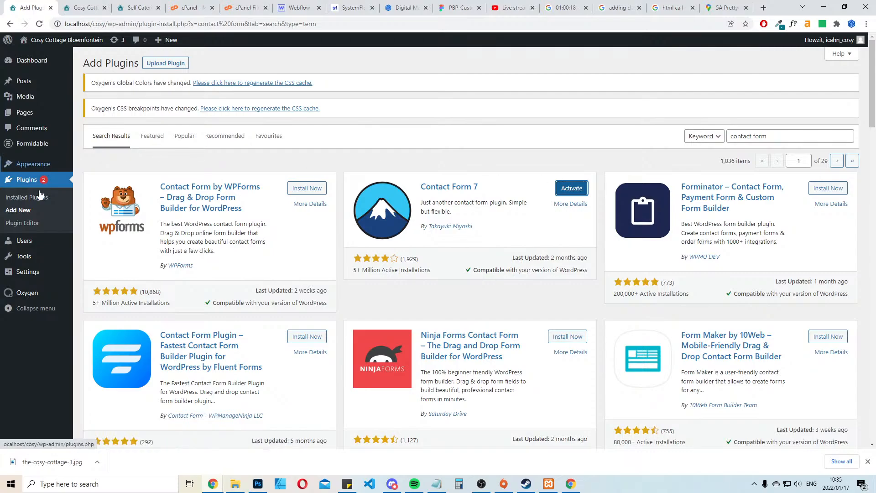
# Deactivate Formidable Forms and activate Contact Form 7 among the local site's installed plugins
pyautogui.click(27, 181)
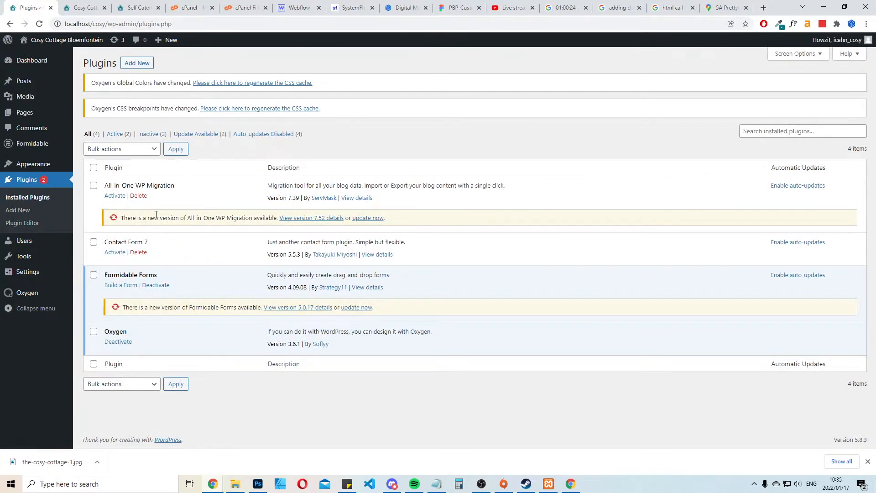
pyautogui.click(162, 287)
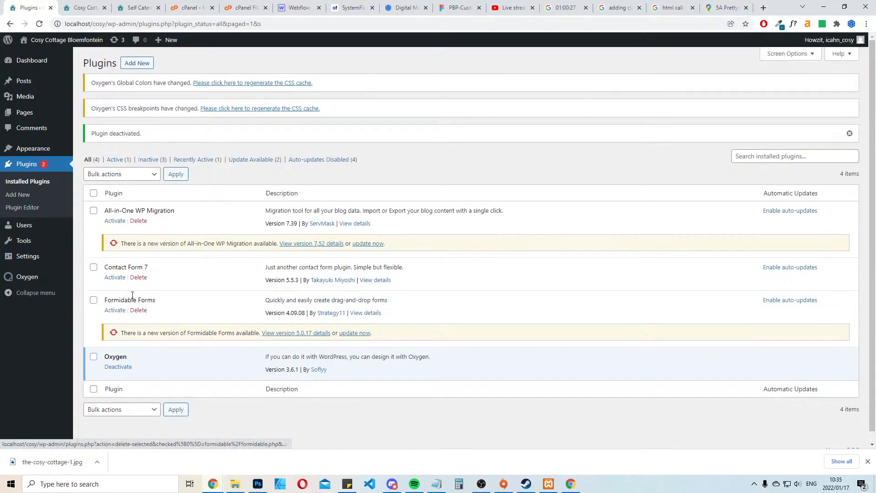
pyautogui.click(113, 279)
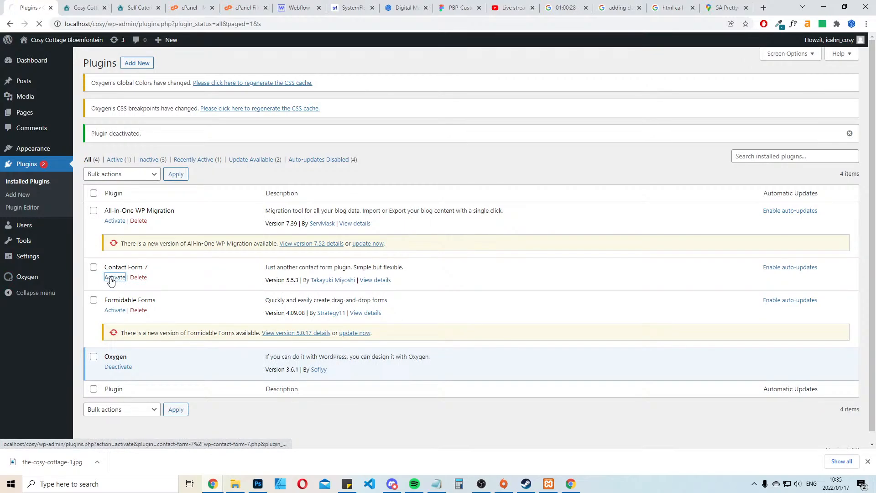
# Regenerate Oxygen's CSS cache from the Global Colors notice and view the local site's media library
pyautogui.click(261, 84)
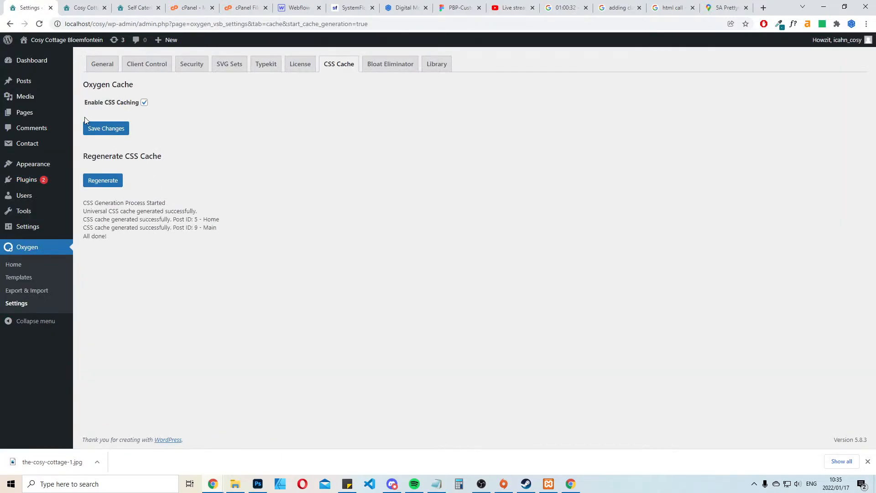
pyautogui.click(23, 96)
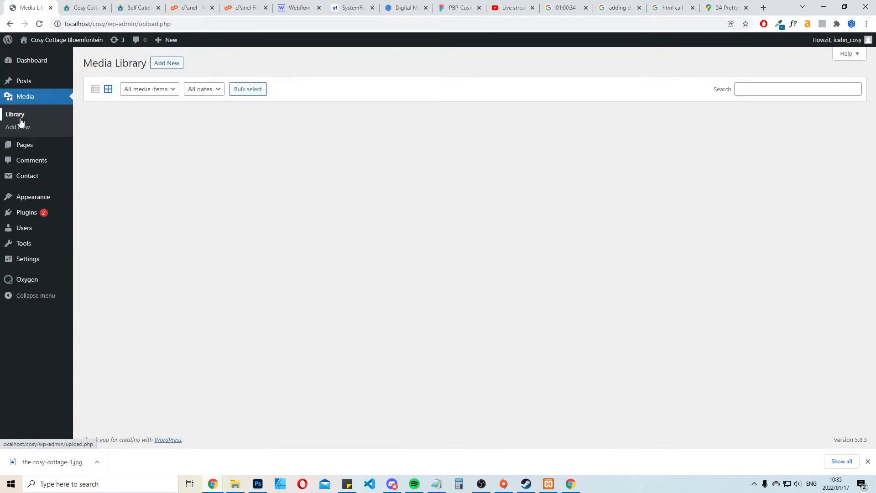
pyautogui.moveTo(27, 232)
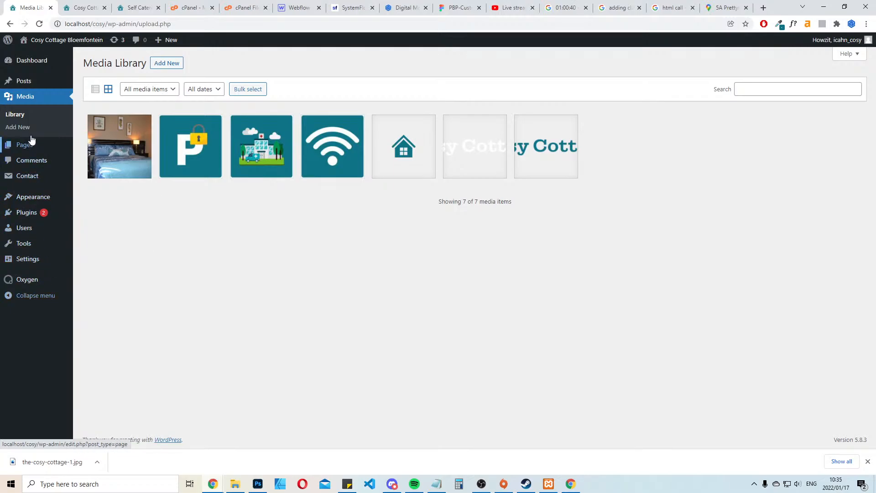
# Open the Contact Form 7 settings from the installed plugins and select the shortcode of Contact form 1 for copying
pyautogui.click(36, 222)
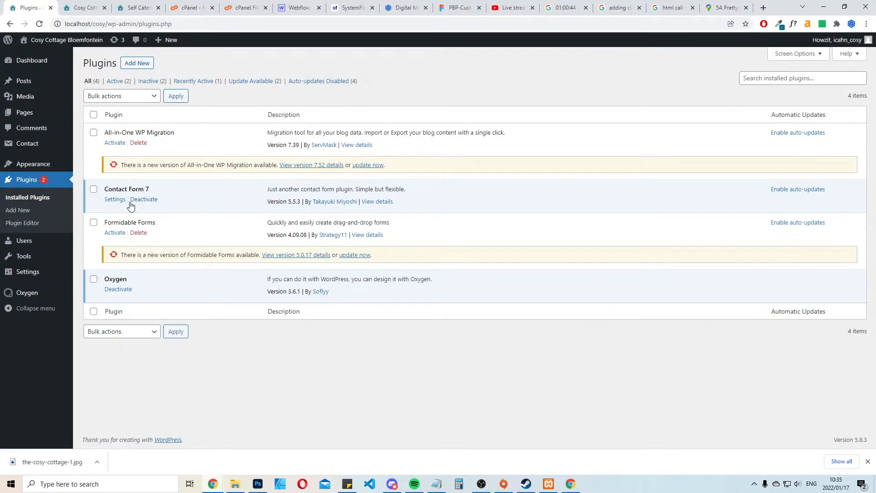
pyautogui.click(115, 199)
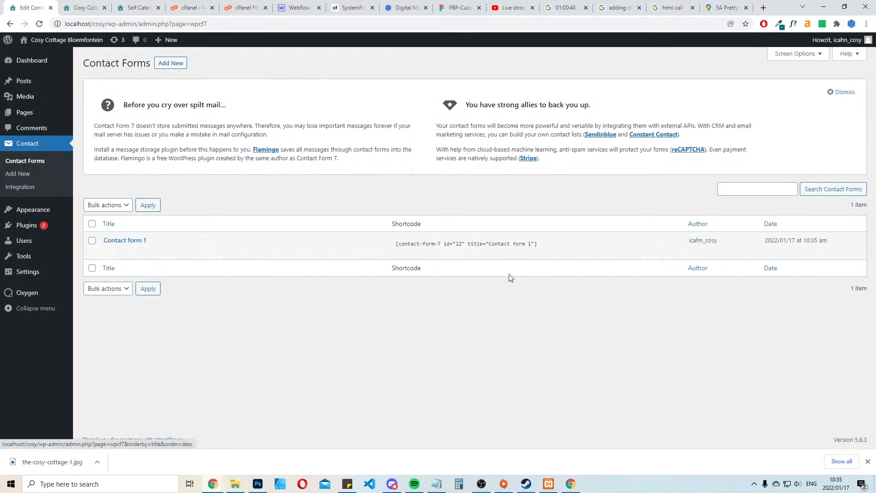
pyautogui.click(546, 246)
pyautogui.hotkey('ctrl', 'c')
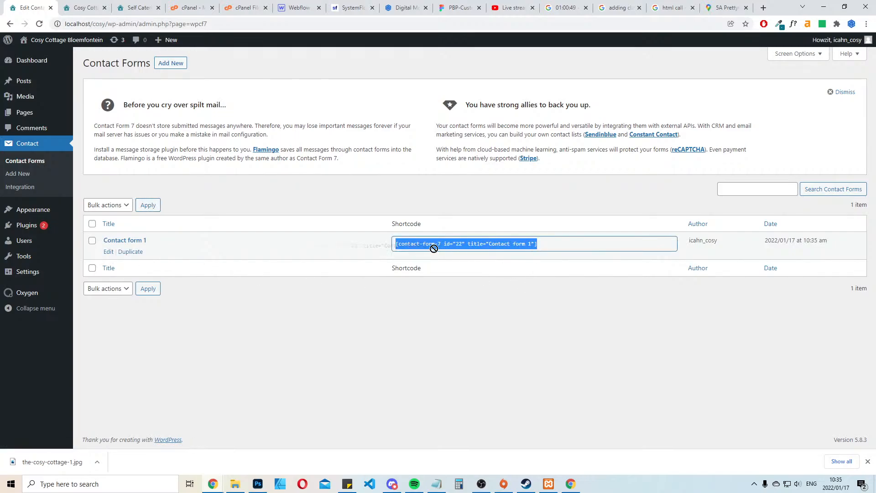
# Open the Home front page for editing with Oxygen and dismiss the browser's download bar
pyautogui.click(25, 114)
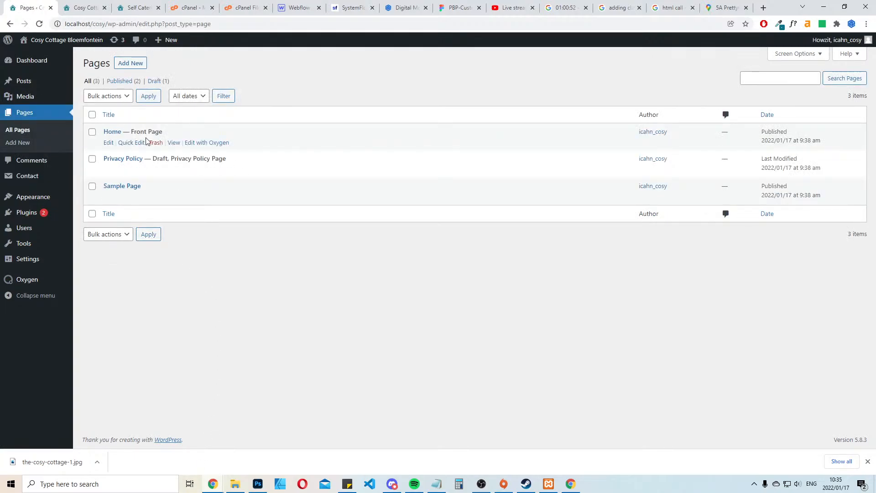
pyautogui.click(209, 144)
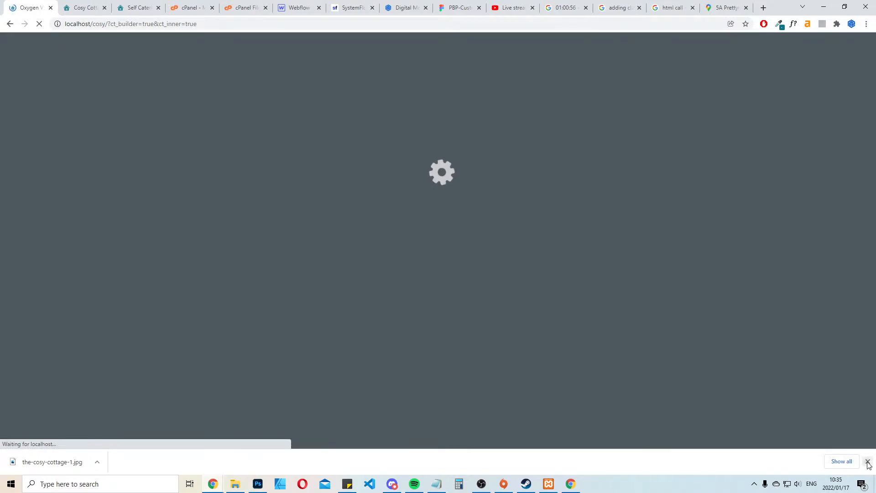
pyautogui.click(868, 461)
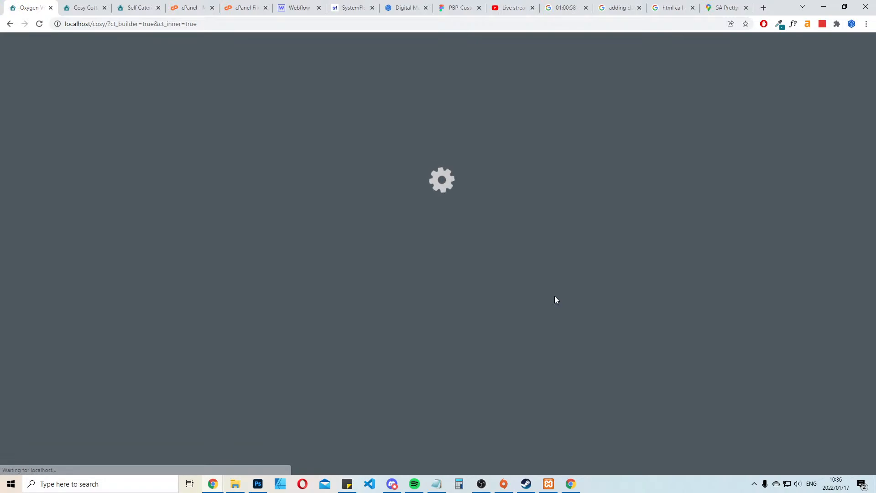
# Set the Shortcode element in the empty column under Contact Us Today to [contact-form-7 id="22" title="Contact form 1"]
pyautogui.scroll(-7, 717, 281)
pyautogui.scroll(-15, 717, 282)
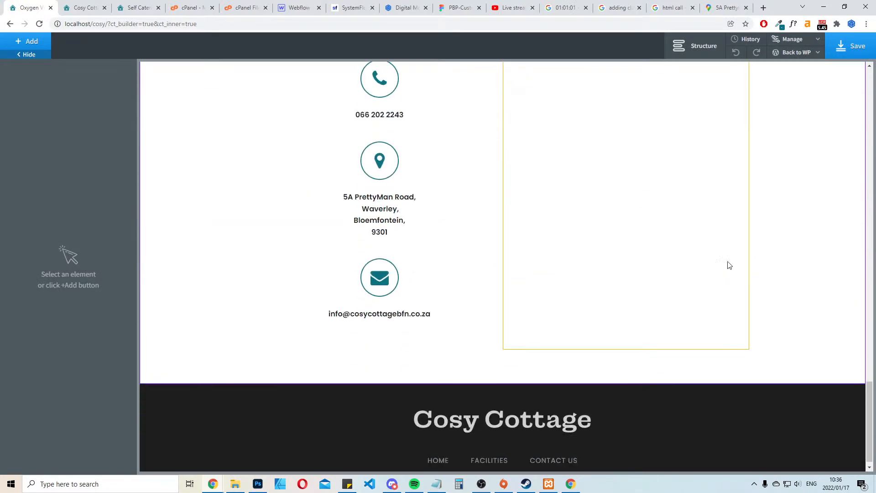
pyautogui.click(589, 187)
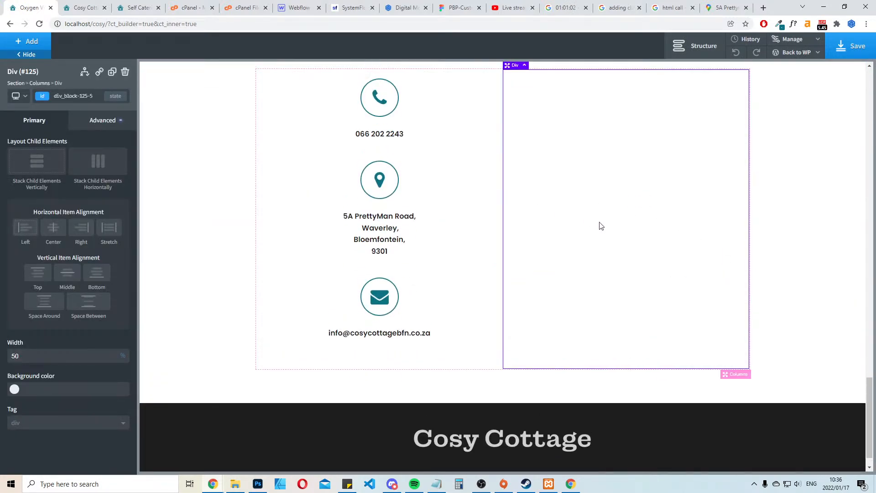
pyautogui.scroll(5, 601, 226)
pyautogui.click(683, 58)
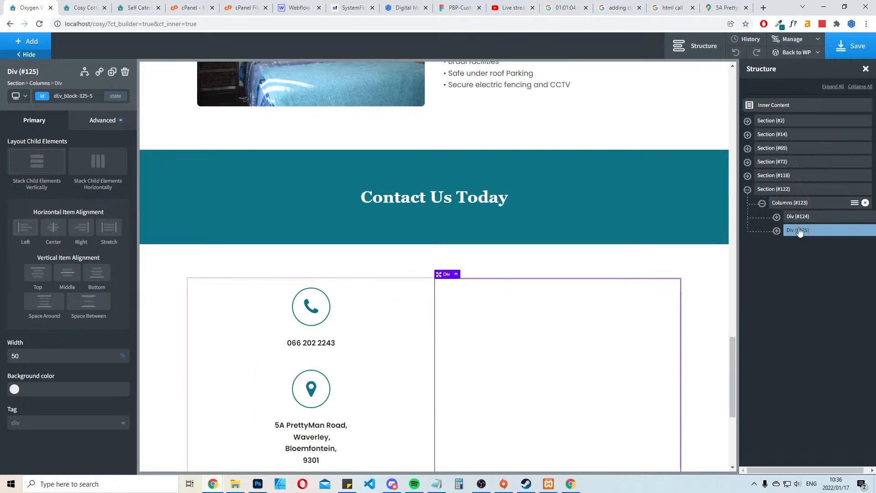
pyautogui.click(777, 231)
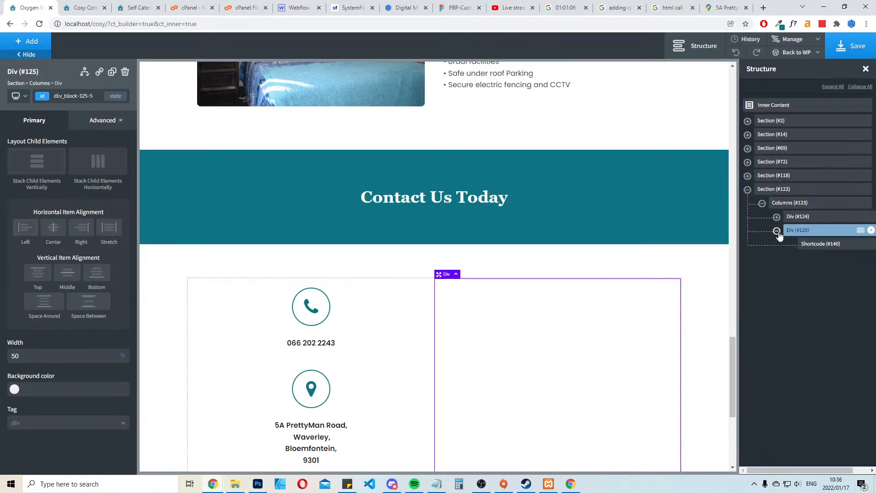
pyautogui.click(819, 244)
pyautogui.hotkey('ctrl', 'v')
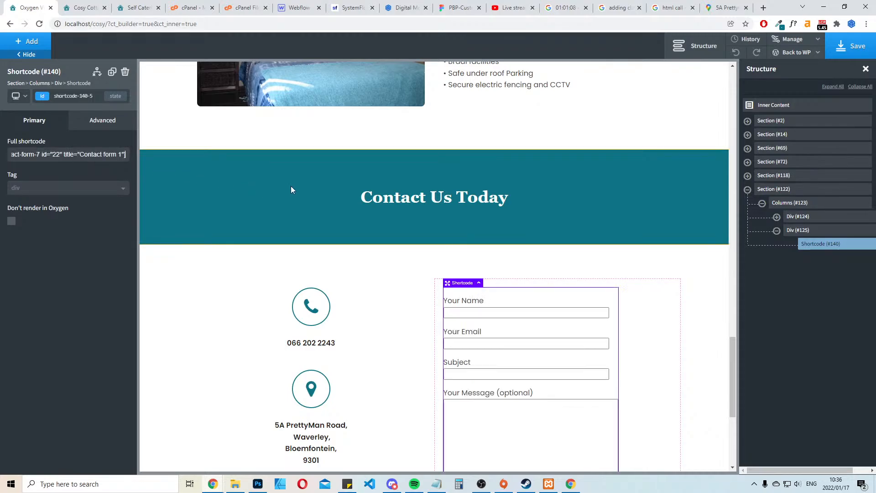
# Save the Home page in Oxygen, close the structure view and return to the WordPress admin's page list
pyautogui.scroll(-2, 623, 193)
pyautogui.click(850, 53)
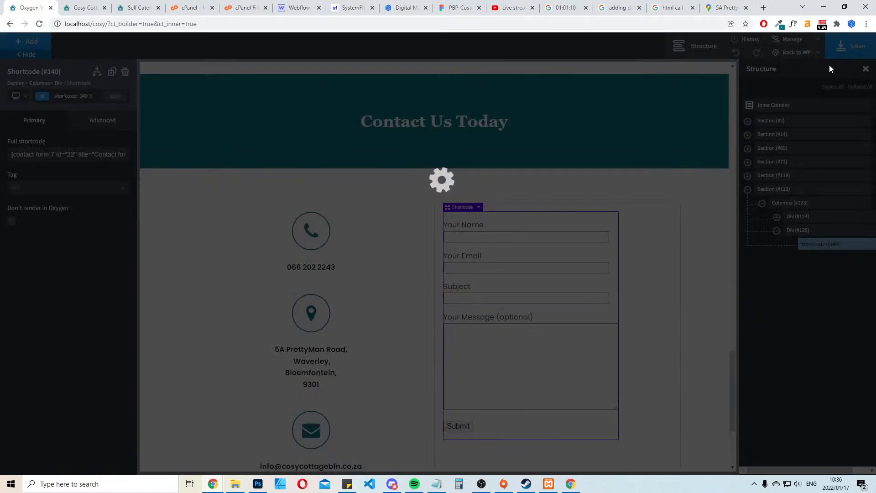
pyautogui.click(865, 69)
pyautogui.moveTo(796, 52)
pyautogui.click(799, 68)
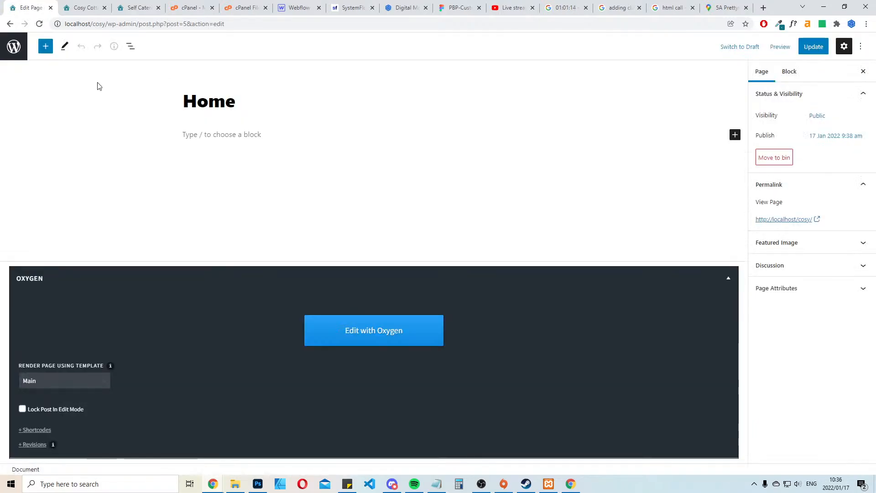
pyautogui.click(14, 46)
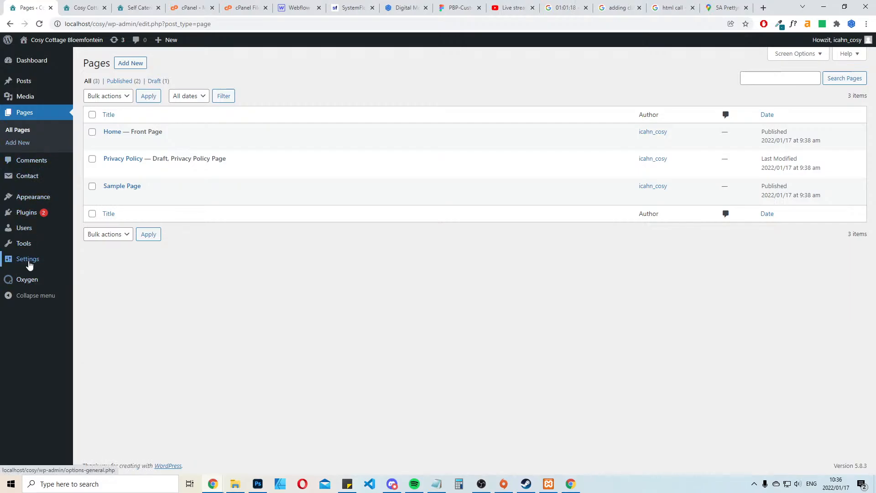
# Open Contact form 1 for editing from the list of contact forms
pyautogui.moveTo(29, 246)
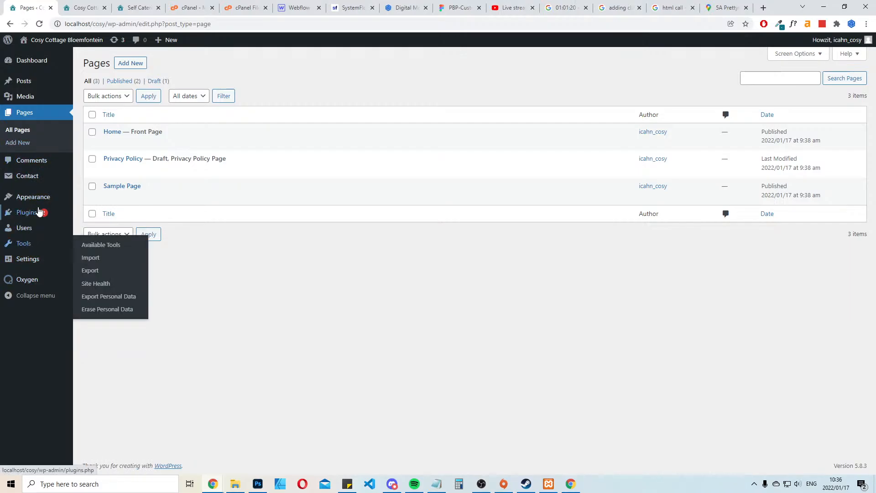
pyautogui.click(27, 178)
pyautogui.click(108, 253)
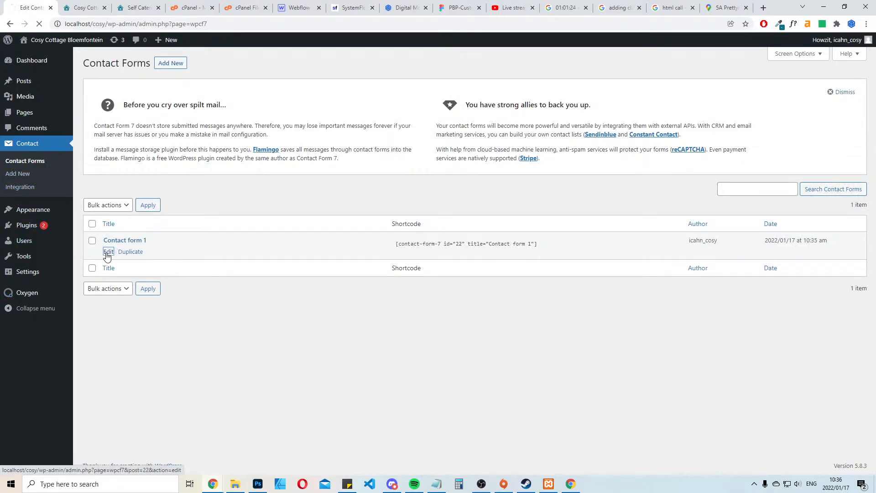
pyautogui.scroll(-1, 332, 202)
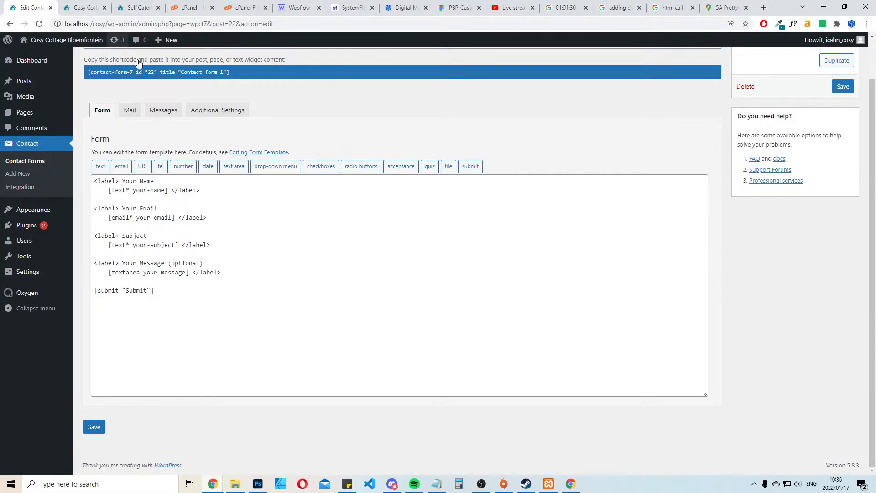
# Compare the fields of the existing website's contact form with the Contact Form 7 template
pyautogui.click(149, 6)
pyautogui.scroll(3, 595, 231)
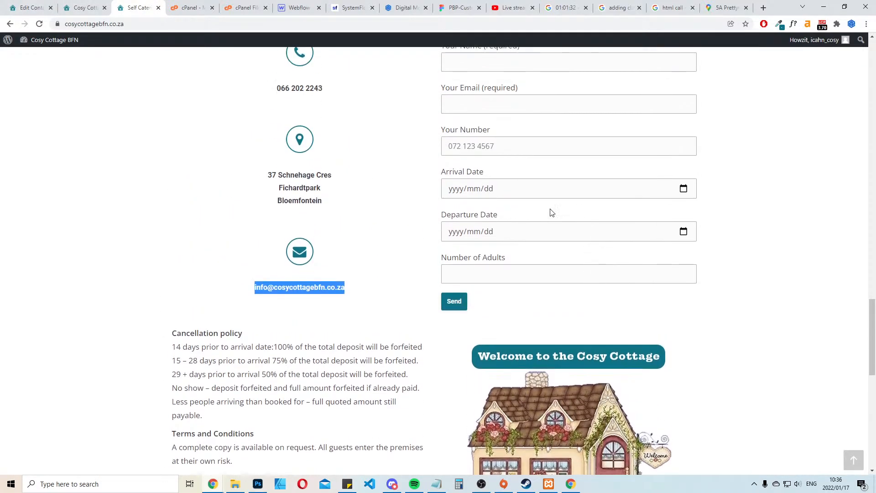
pyautogui.click(26, 6)
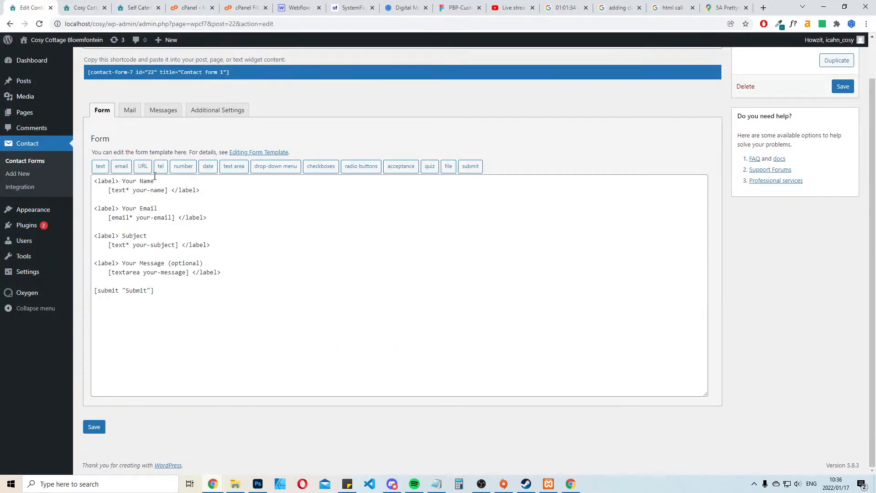
pyautogui.click(137, 8)
pyautogui.scroll(2, 593, 244)
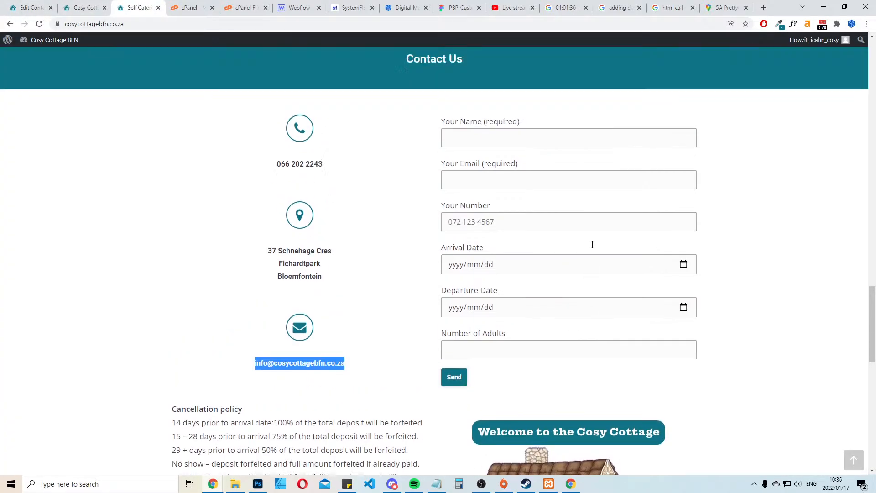
pyautogui.click(41, 7)
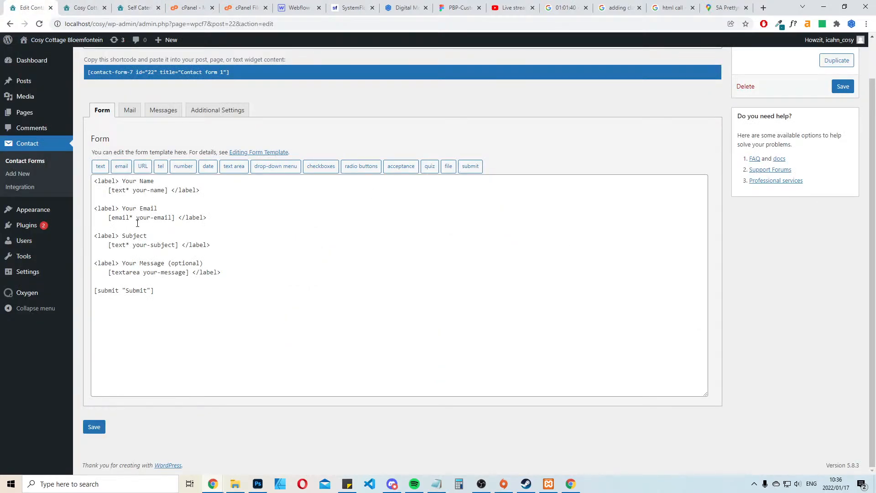
# Delete the Subject label and its your-subject field from the form template, along with a leftover blank line
pyautogui.moveTo(209, 245); pyautogui.dragTo(94, 235)
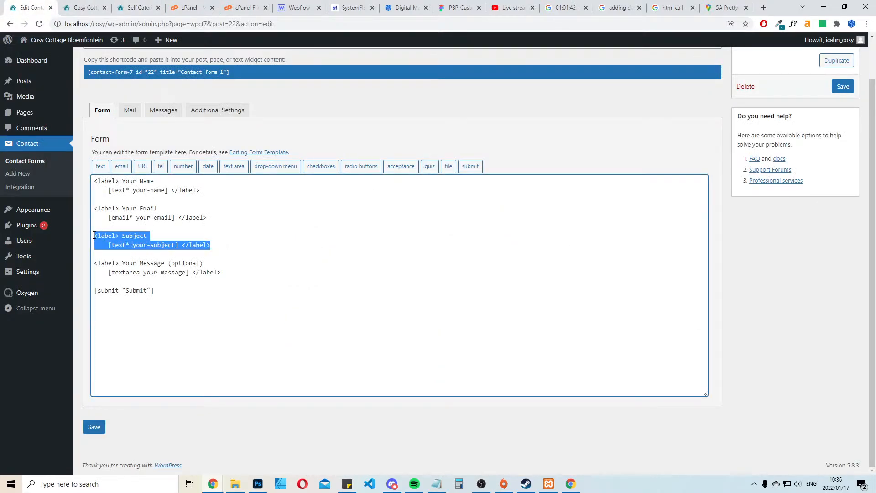
pyautogui.press('BackSpace')
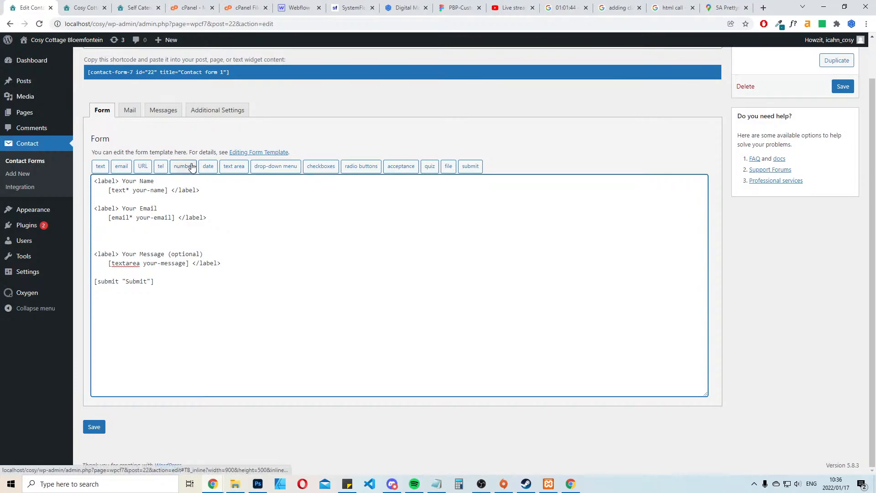
pyautogui.press('BackSpace')
# Check the last field on the existing website's form and change the "Your Message (optional)" label to "Number of Adults"
pyautogui.click(136, 7)
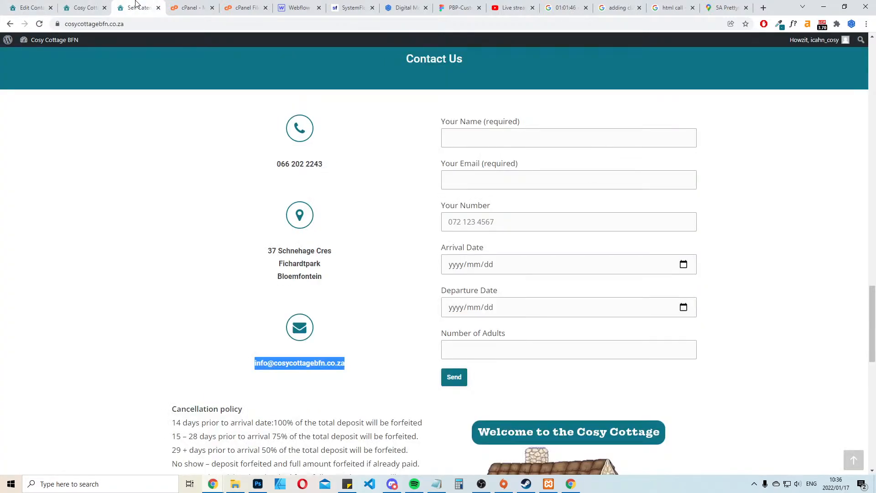
pyautogui.click(26, 5)
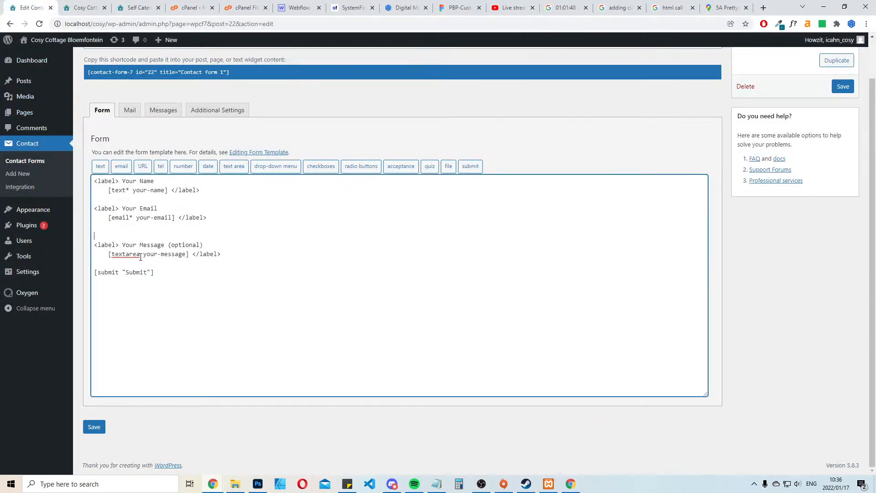
pyautogui.moveTo(123, 243); pyautogui.dragTo(204, 242)
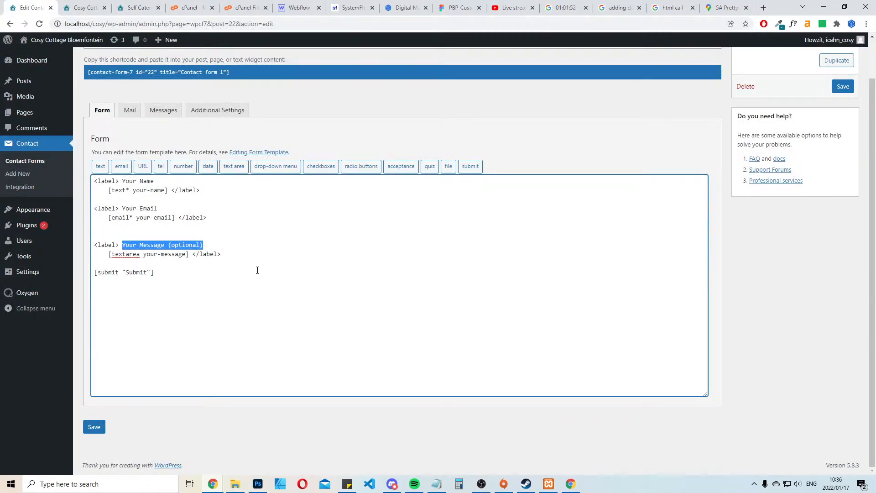
pyautogui.write('Number of Adults')
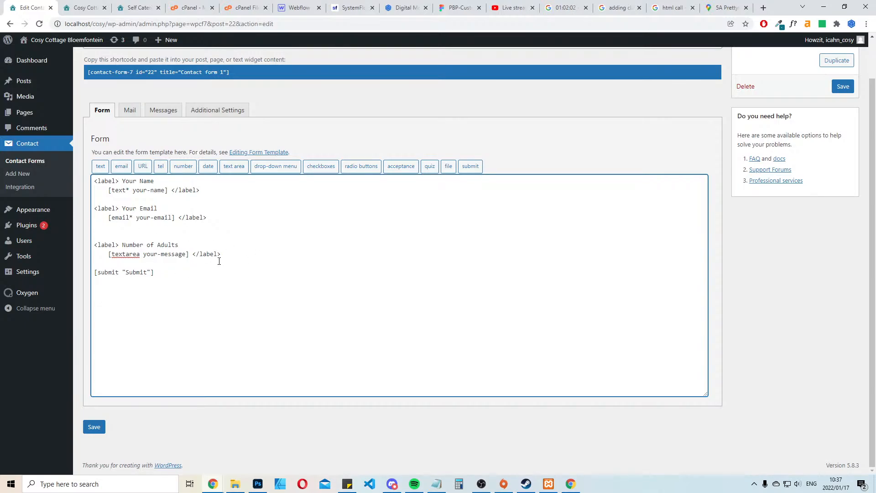
# Insert a required date field tag into the form template on the line below the Your Email field
pyautogui.click(208, 167)
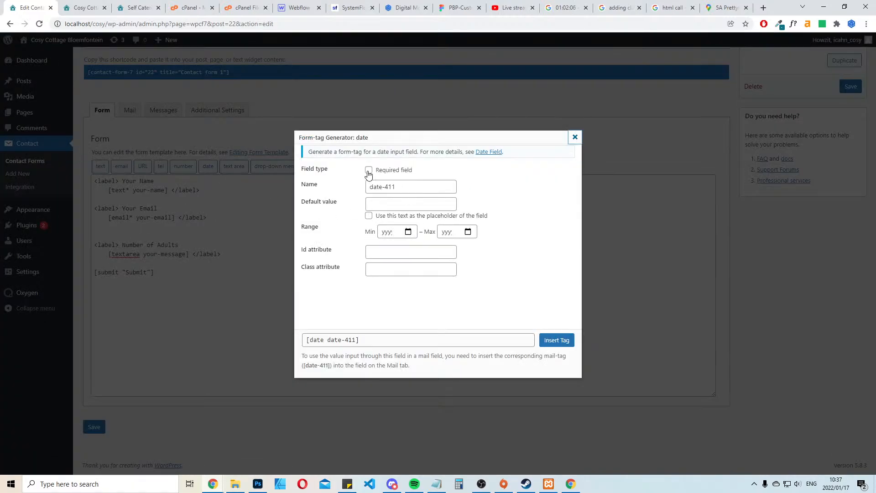
pyautogui.click(369, 171)
pyautogui.click(416, 340)
pyautogui.click(556, 340)
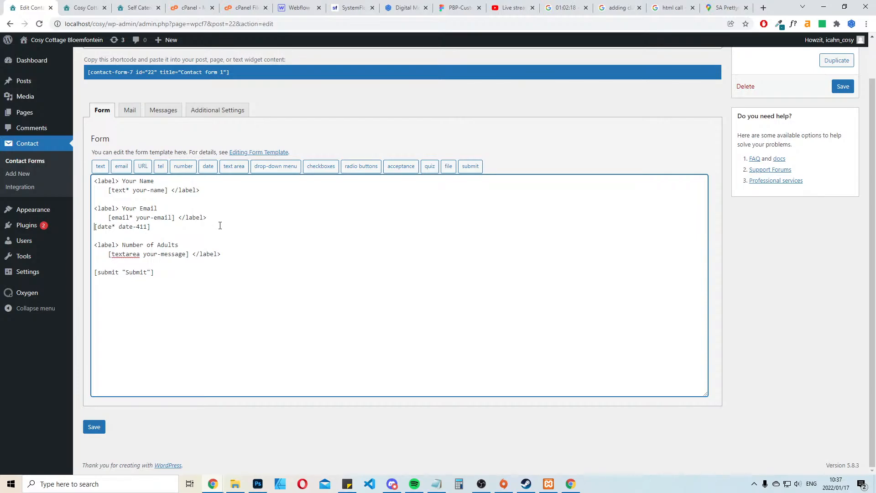
# Add an opening label reading "Arrival Date" above the date tag, copying the wording from the existing website's form and separating it with a blank line
pyautogui.press('Return')
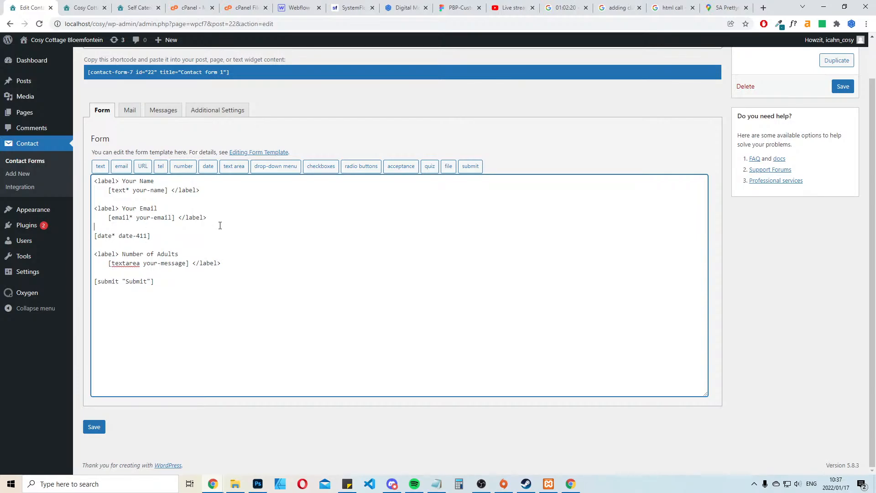
pyautogui.write('<label> Arriving Date')
pyautogui.click(156, 6)
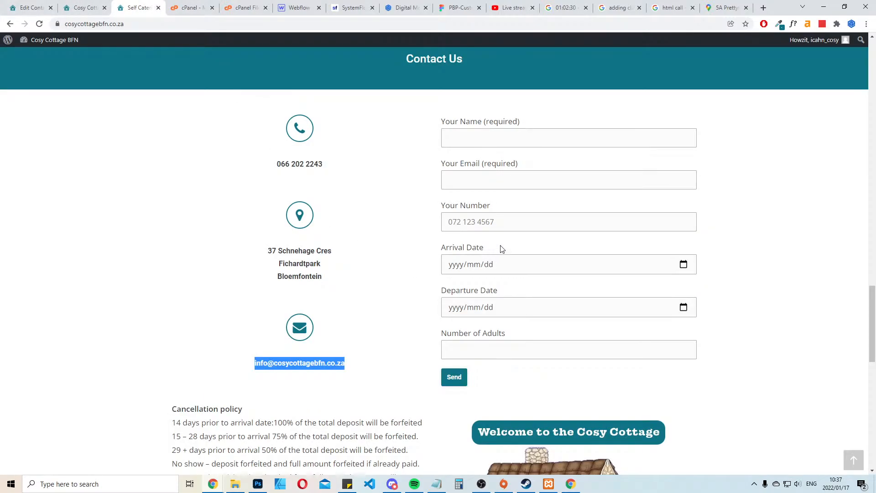
pyautogui.moveTo(500, 248); pyautogui.dragTo(447, 247)
pyautogui.hotkey('ctrl', 'c')
pyautogui.click(19, 6)
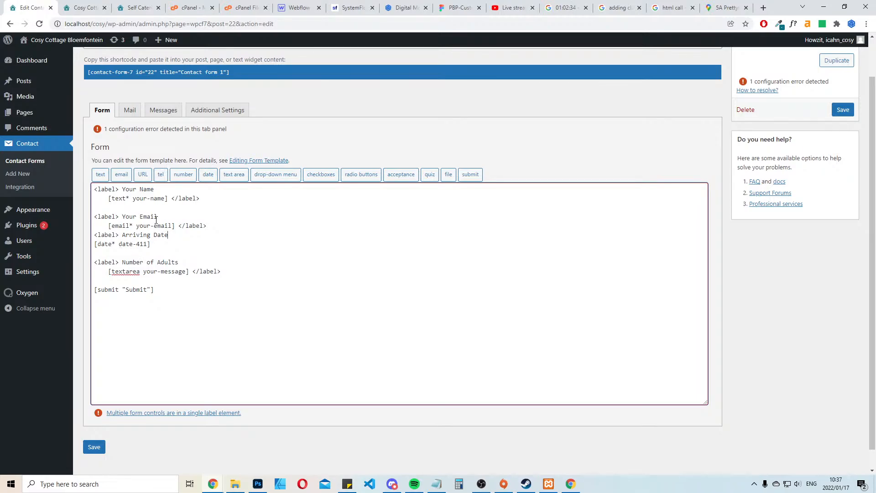
pyautogui.moveTo(172, 239); pyautogui.dragTo(122, 237)
pyautogui.hotkey('ctrl', 'v')
pyautogui.press('Return')
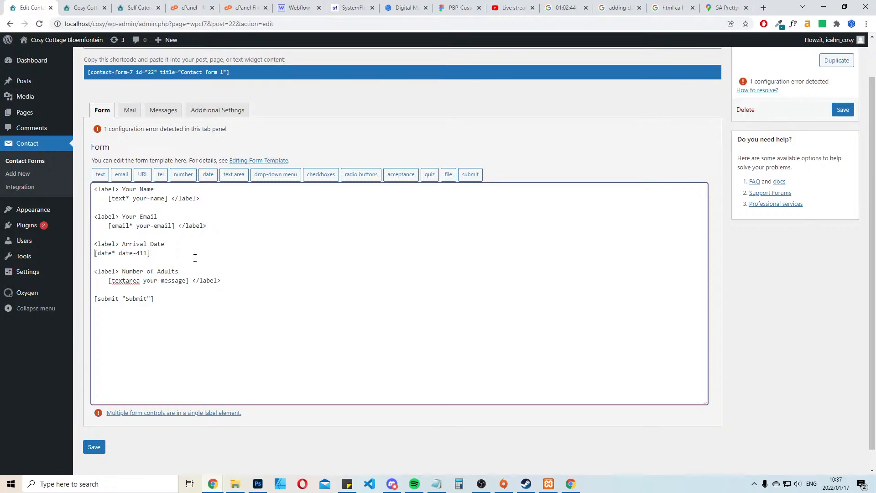
# Close the Arrival Date label with </label> after its date tag and add blank lines beneath it
pyautogui.press('Tab')
pyautogui.click(159, 253)
pyautogui.write('</label>')
pyautogui.press('Return')
pyautogui.press('Return')
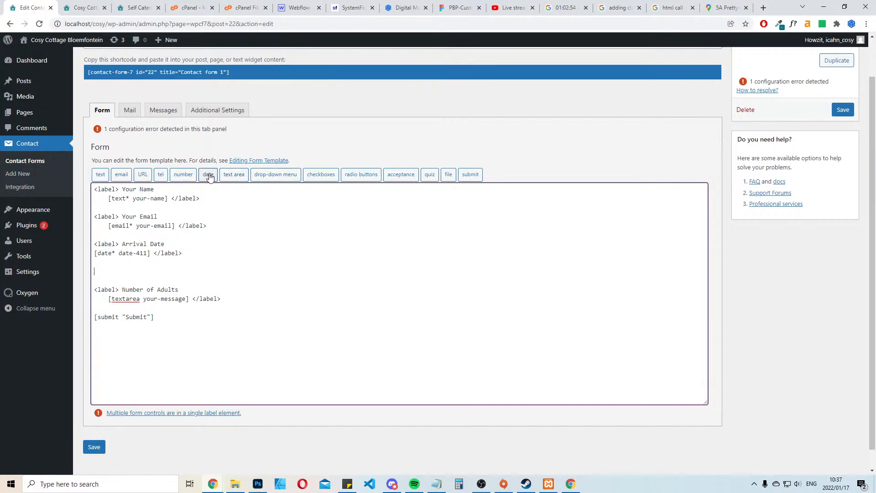
# Insert a second required date field tag named date-412 below the Arrival Date field
pyautogui.click(209, 175)
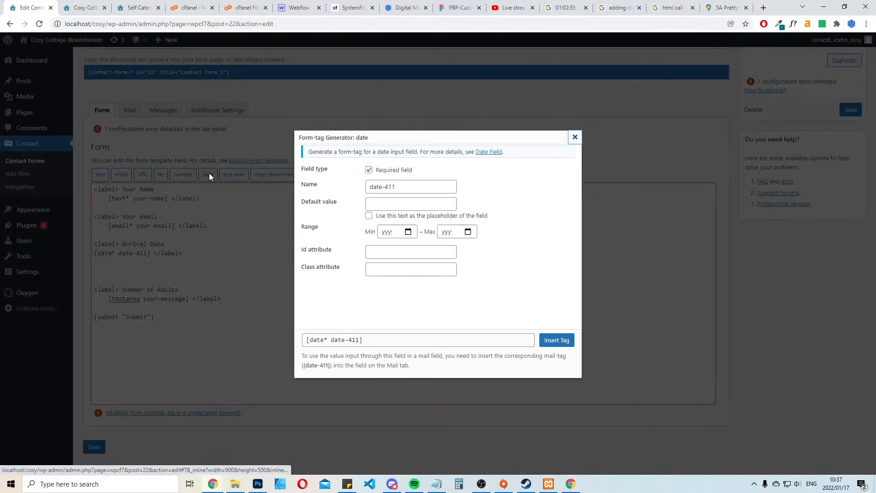
pyautogui.click(417, 186)
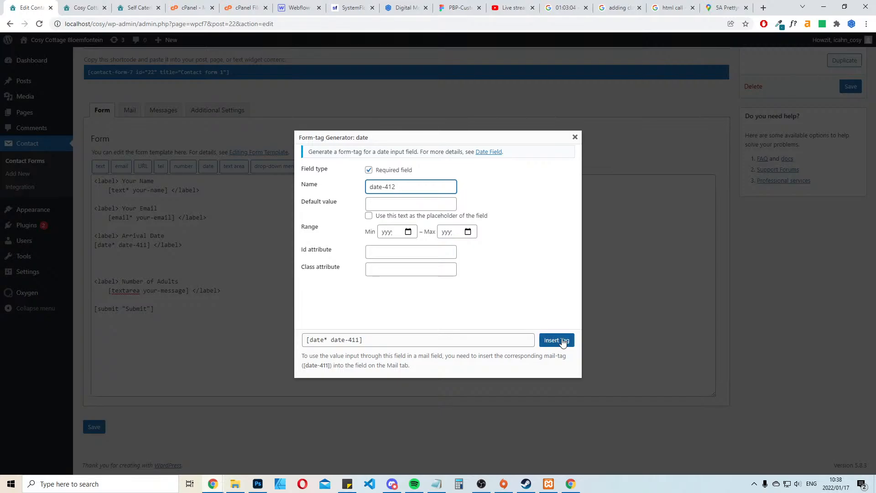
pyautogui.click(357, 338)
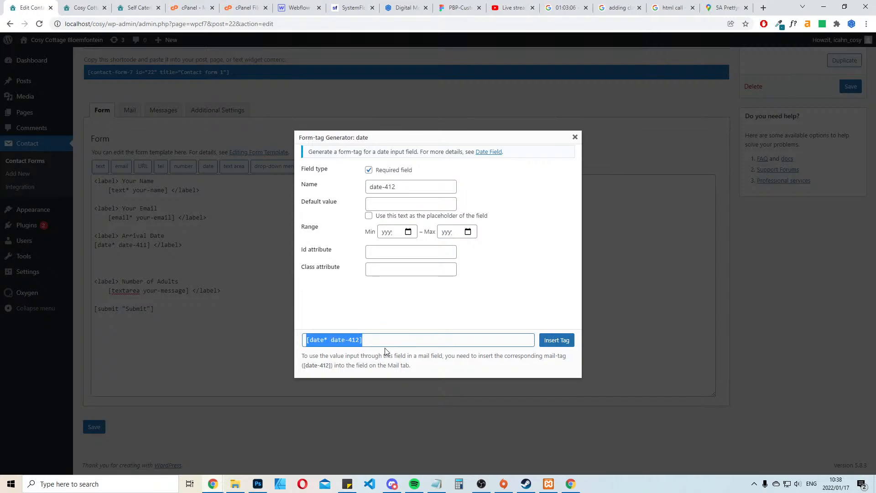
pyautogui.click(558, 343)
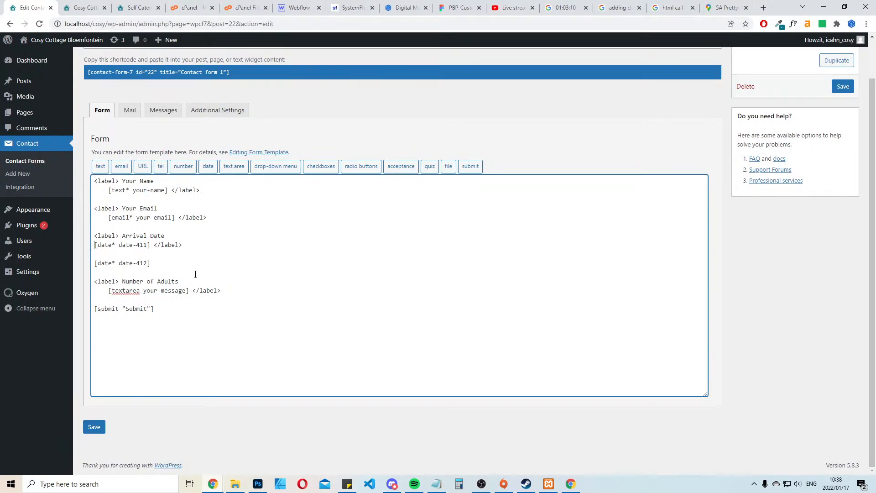
# Wrap the date-412 tag in a label reading "Departure Date" and save the contact form
pyautogui.hotkey('shift', 'Up')
pyautogui.hotkey('ctrl', 'c')
pyautogui.press('Down')
pyautogui.press('Return')
pyautogui.hotkey('ctrl', 'v')
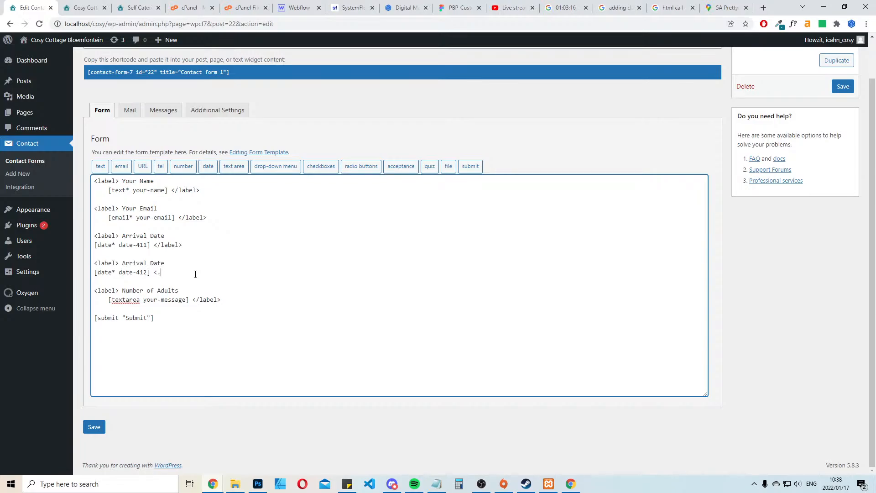
pyautogui.write('/lable')
pyautogui.press('Delete')
pyautogui.press('BackSpace')
pyautogui.press('BackSpace')
pyautogui.press('BackSpace')
pyautogui.press('BackSpace')
pyautogui.press('BackSpace')
pyautogui.press('BackSpace')
pyautogui.write('Departure')
pyautogui.click(842, 86)
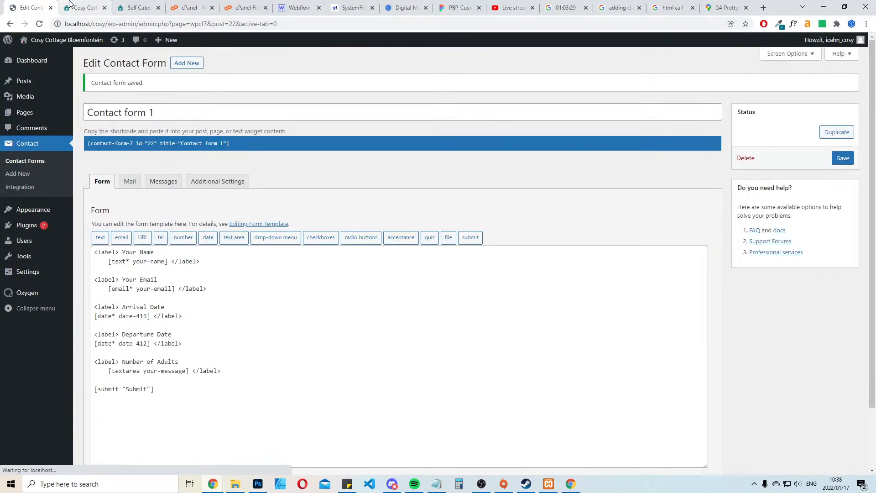
# Compare the contact form on the rebuilt local page with the form on the existing website
pyautogui.click(70, 5)
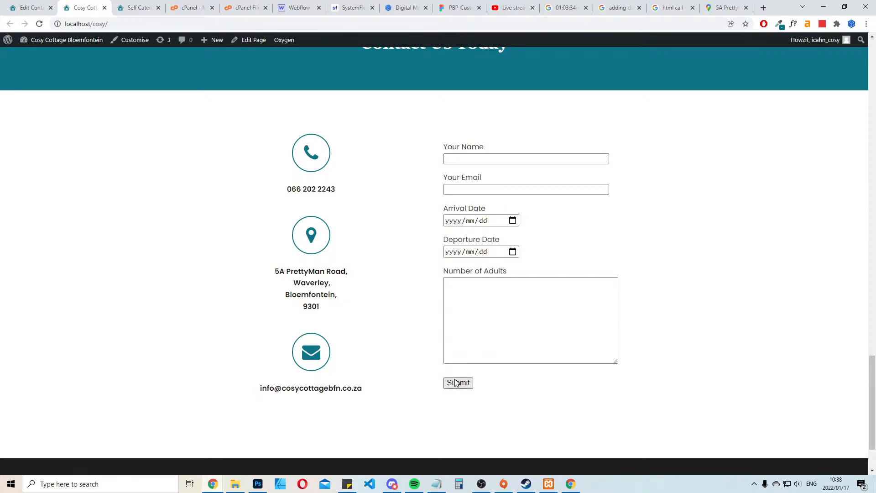
pyautogui.click(137, 7)
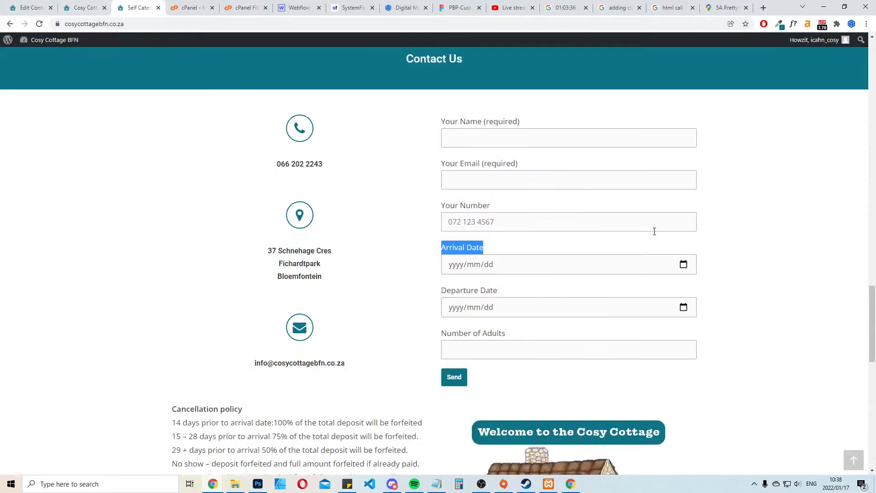
pyautogui.scroll(-3, 821, 219)
pyautogui.click(799, 213)
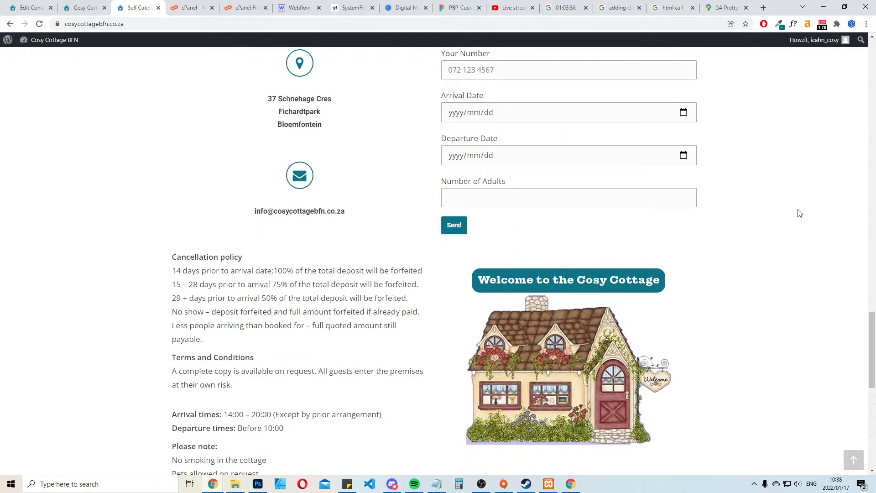
pyautogui.scroll(3, 800, 213)
# Add an opening label reading "Your Number" between the Your Email and Arrival Date fields in the form template
pyautogui.click(30, 7)
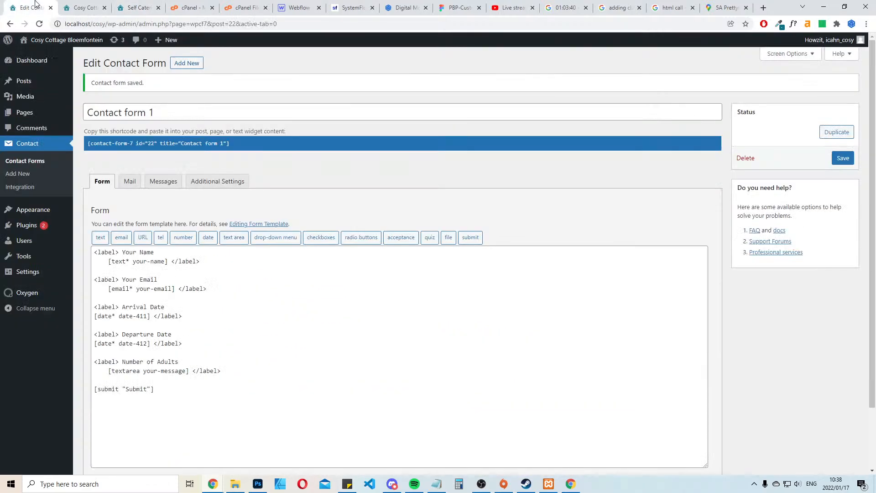
pyautogui.scroll(-2, 187, 253)
pyautogui.click(225, 217)
pyautogui.press('Return')
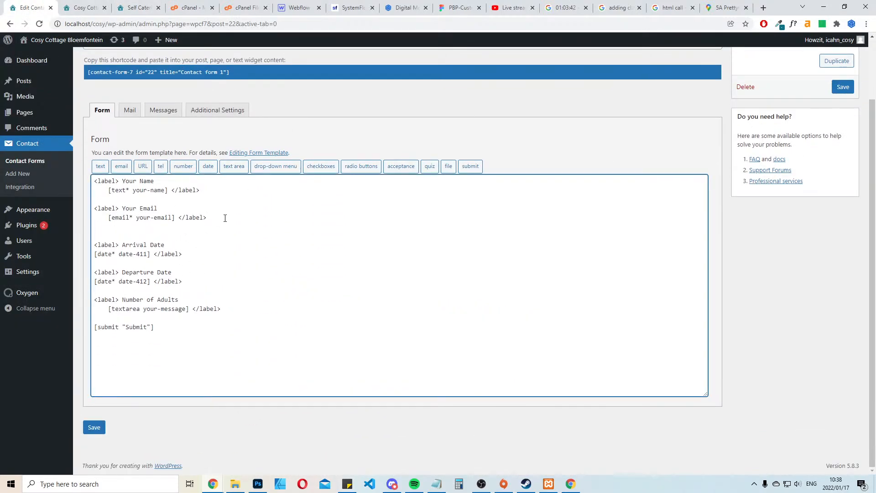
pyautogui.press('Return')
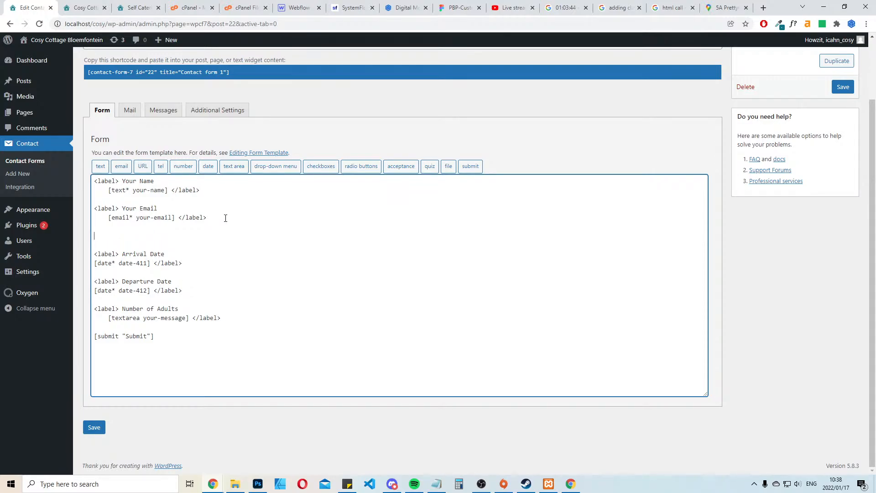
pyautogui.hotkey('ctrl', 'v')
pyautogui.press('BackSpace')
pyautogui.press('BackSpace')
pyautogui.press('BackSpace')
pyautogui.press('BackSpace')
pyautogui.press('BackSpace')
pyautogui.press('BackSpace')
pyautogui.press('BackSpace')
pyautogui.press('BackSpace')
pyautogui.write('Yout')
pyautogui.write(' Number')
pyautogui.press('Return')
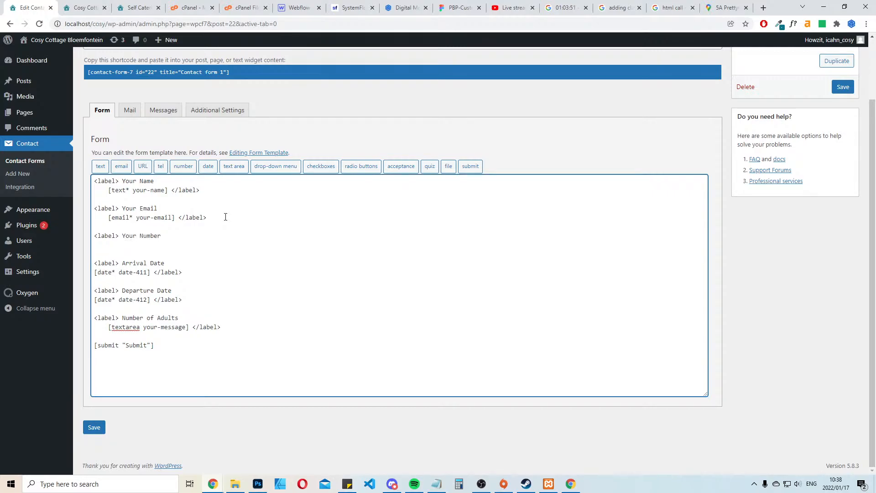
# Complete the Your Number label with a required telephone field tag and a closing </label>, and save the contact form
pyautogui.click(188, 167)
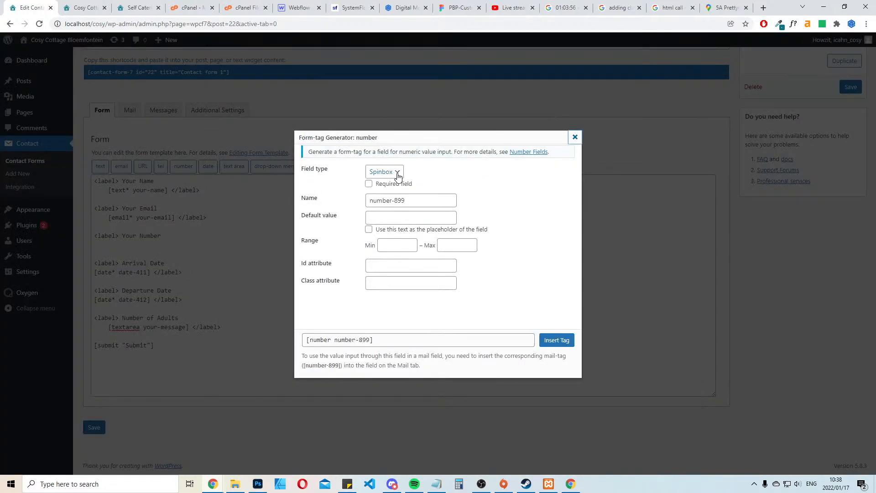
pyautogui.click(575, 137)
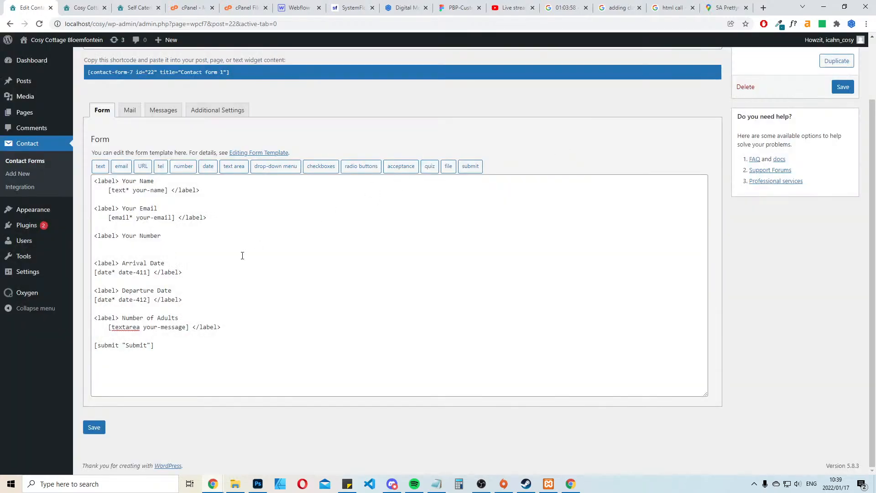
pyautogui.click(160, 167)
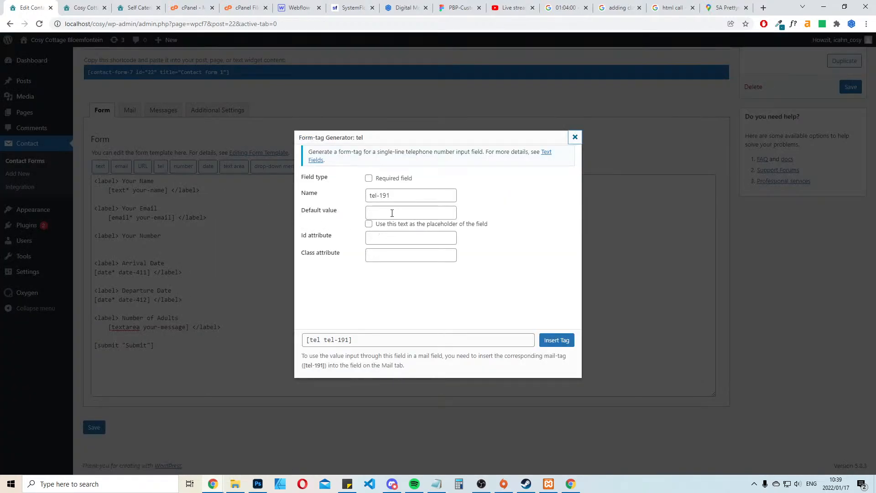
pyautogui.click(375, 180)
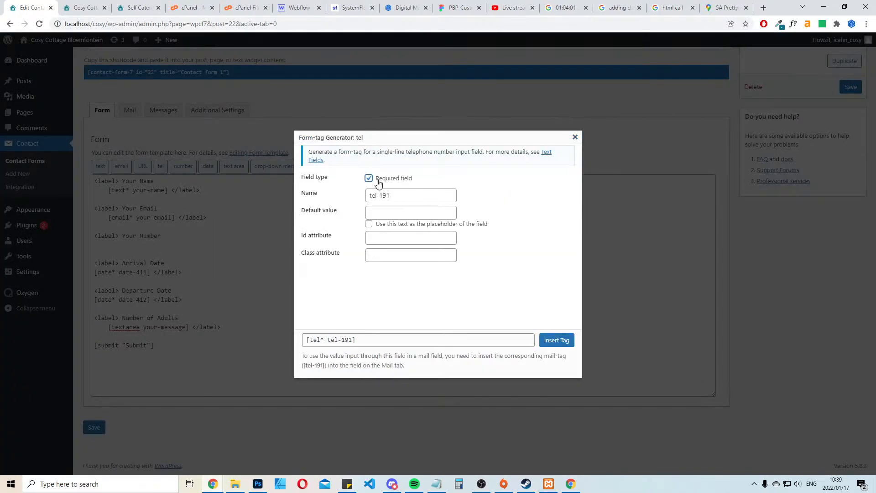
pyautogui.click(557, 340)
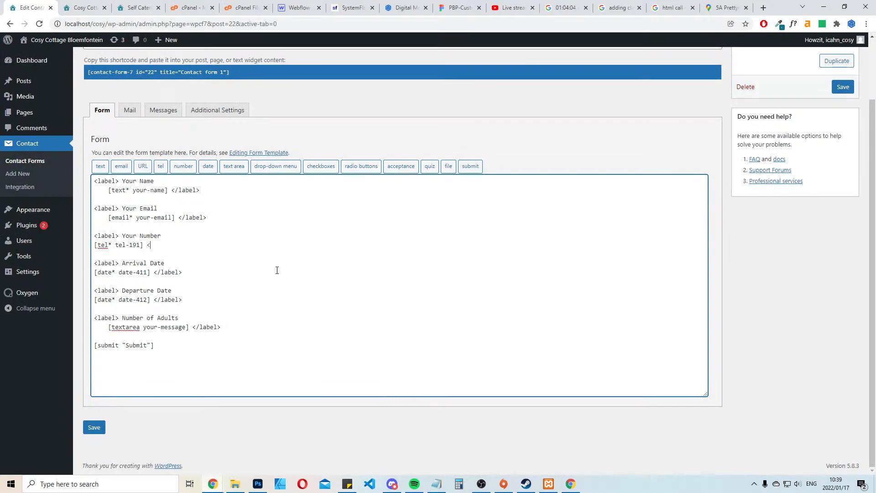
pyautogui.write('</label>')
pyautogui.click(94, 427)
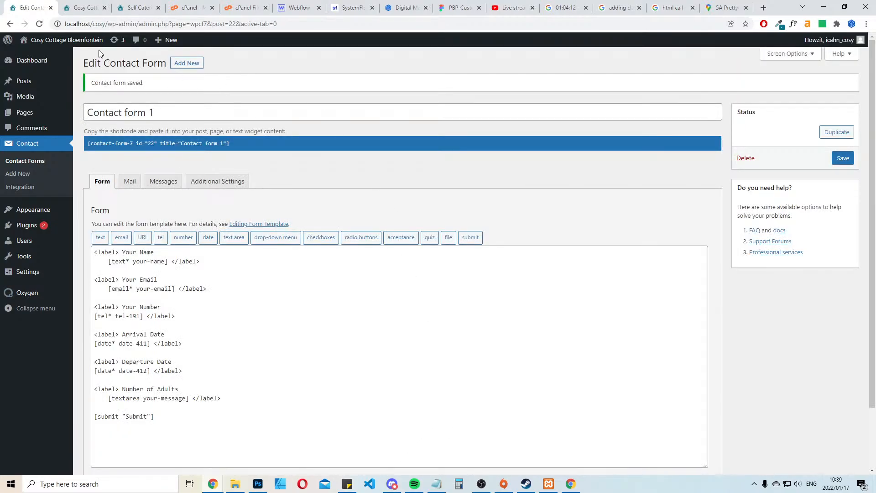
# Review the updated contact form's fields and labels on the local Cosy Cottage page
pyautogui.click(92, 8)
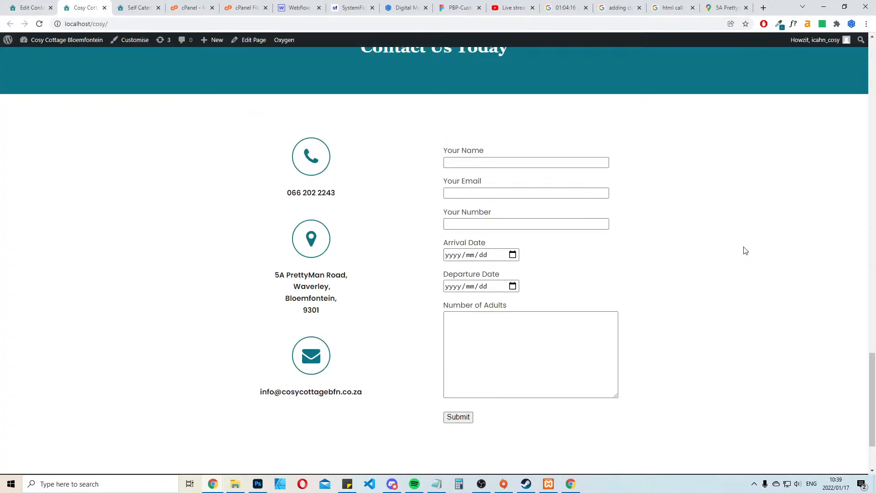
pyautogui.scroll(-2, 619, 243)
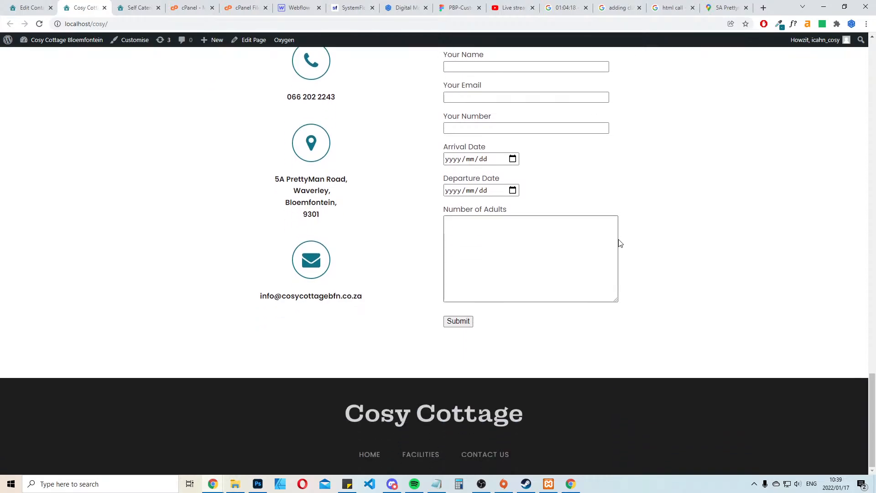
pyautogui.scroll(2, 619, 242)
pyautogui.click(31, 7)
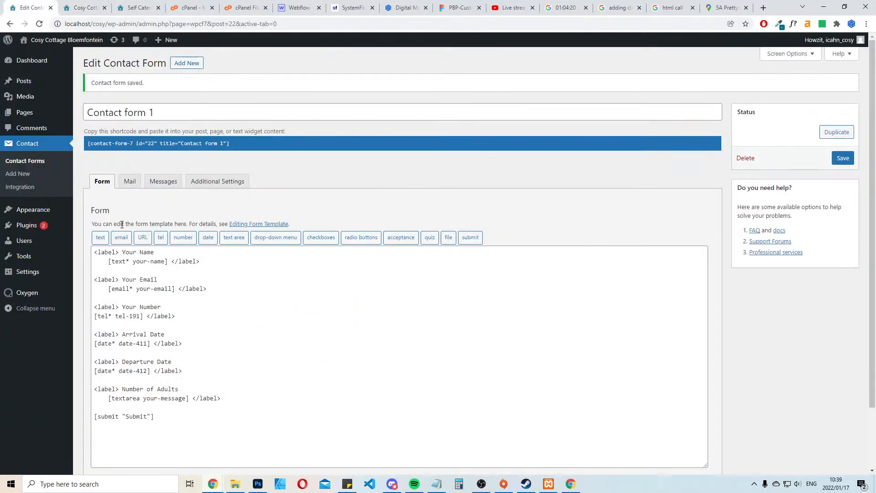
pyautogui.click(127, 261)
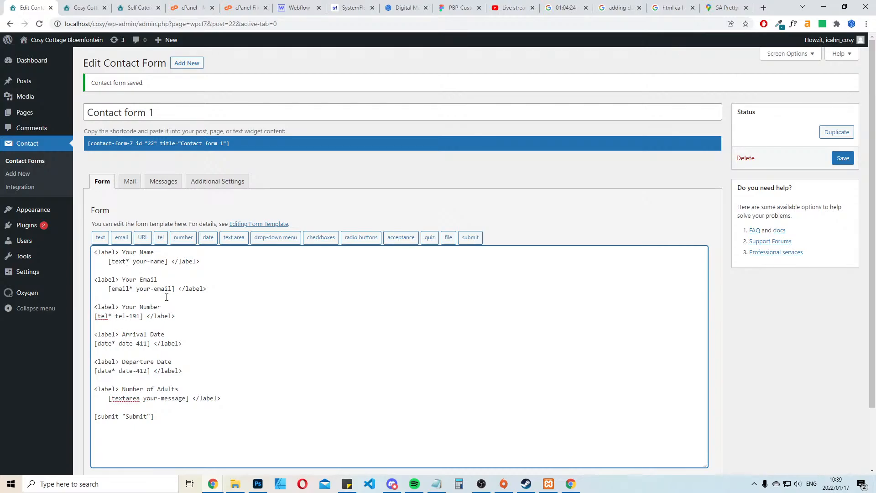
pyautogui.click(79, 5)
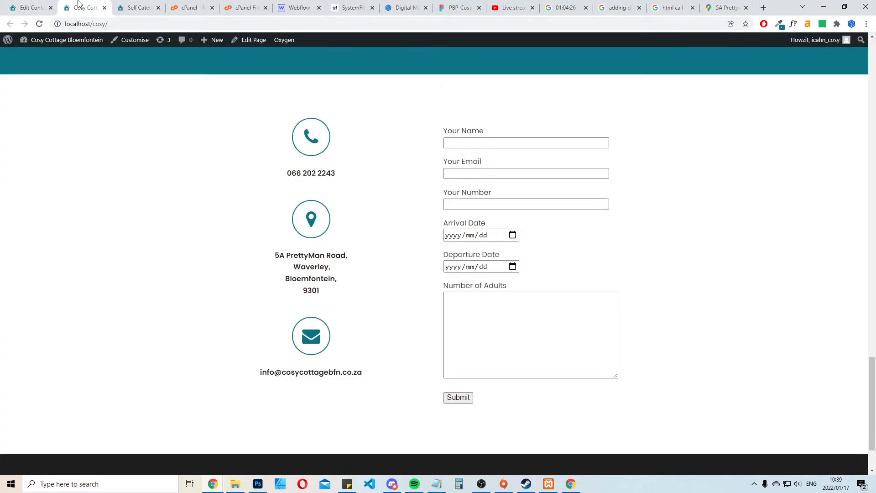
# Append "(required)" to the Your Name, Your Email and Your Number labels and save the contact form
pyautogui.click(32, 7)
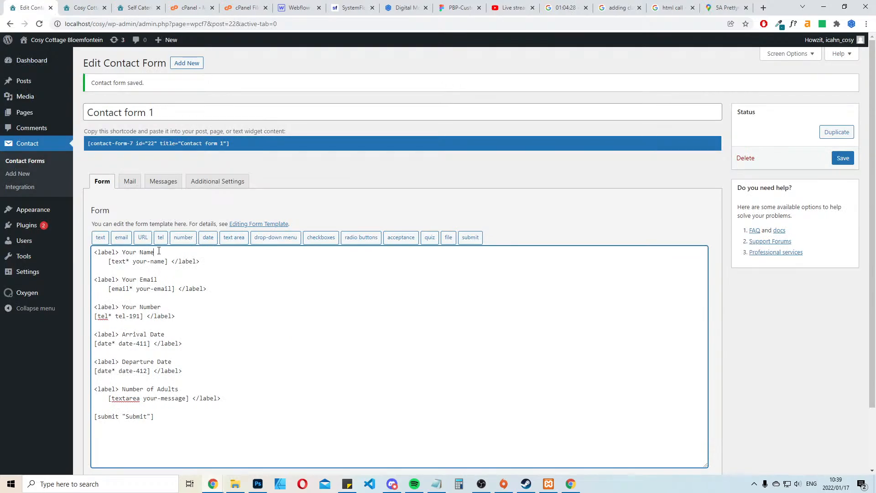
pyautogui.write('(require')
pyautogui.hotkey('shift', 'Left')
pyautogui.hotkey('shift', 'Left')
pyautogui.hotkey('shift', 'Left')
pyautogui.hotkey('shift', 'Left')
pyautogui.hotkey('shift', 'Left')
pyautogui.hotkey('shift', 'Left')
pyautogui.hotkey('shift', 'Left')
pyautogui.hotkey('shift', 'Left')
pyautogui.hotkey('shift', 'Left')
pyautogui.hotkey('ctrl', 'c')
pyautogui.press('Down')
pyautogui.press('Down')
pyautogui.hotkey('ctrl', 'v')
pyautogui.press('Down')
pyautogui.hotkey('ctrl', 'v')
pyautogui.click(838, 158)
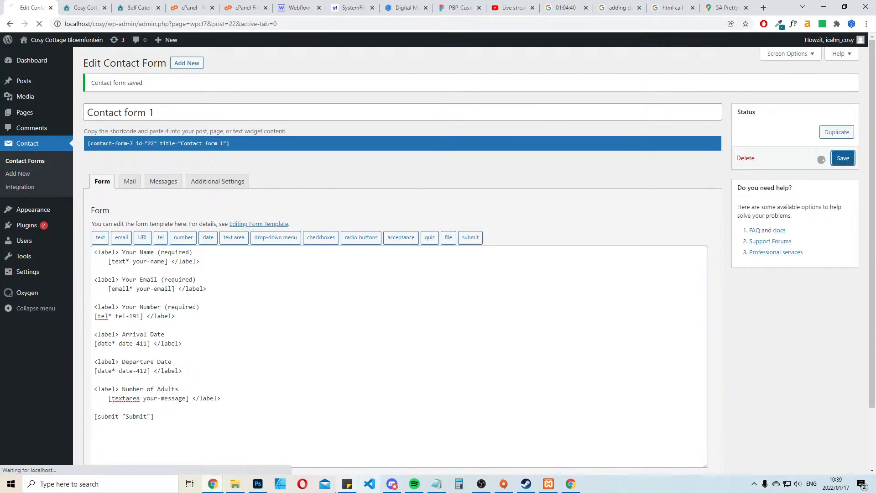
# Recheck the existing website's contact form against the template, and return to editing Contact form 1
pyautogui.click(88, 5)
pyautogui.click(171, 3)
pyautogui.click(145, 7)
pyautogui.scroll(-9, 552, 280)
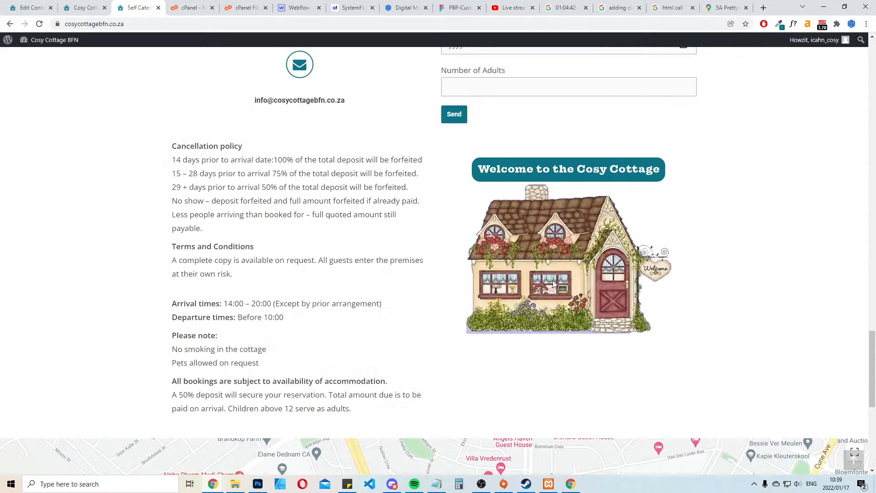
pyautogui.scroll(5, 610, 269)
pyautogui.click(31, 7)
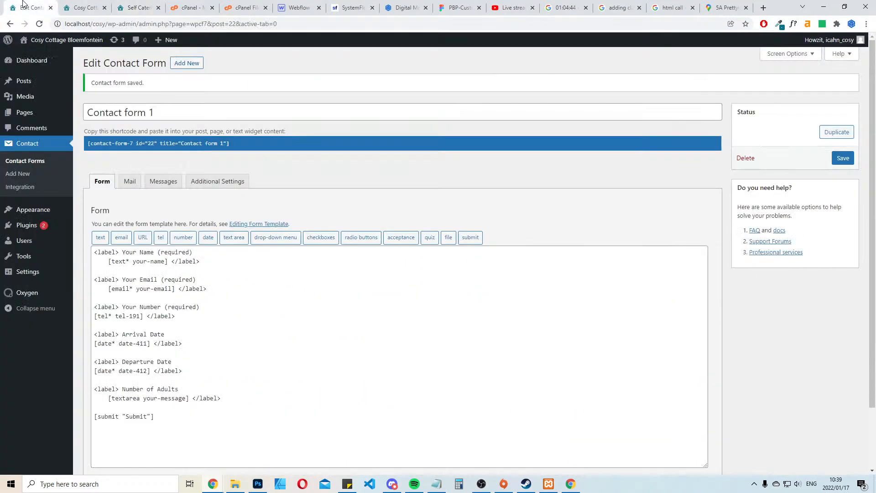
# Open the Home page in the Oxygen builder and check the embedded contact form
pyautogui.click(35, 112)
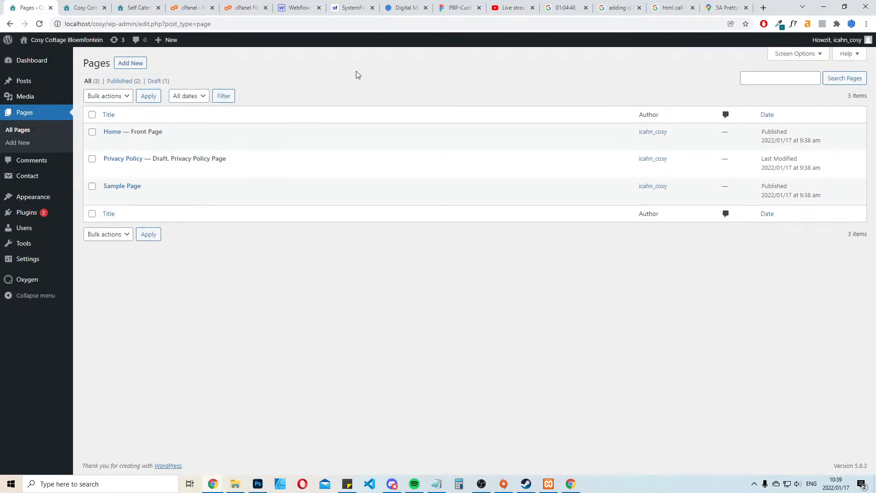
pyautogui.click(207, 143)
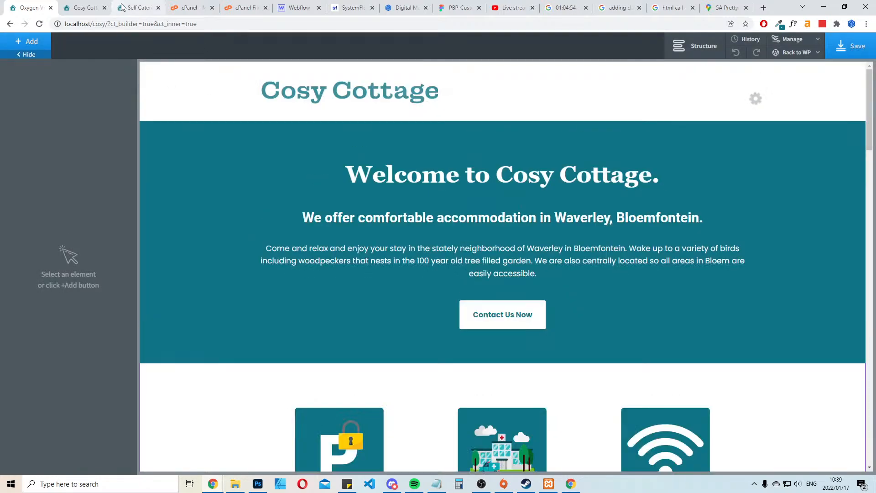
pyautogui.scroll(-20, 636, 309)
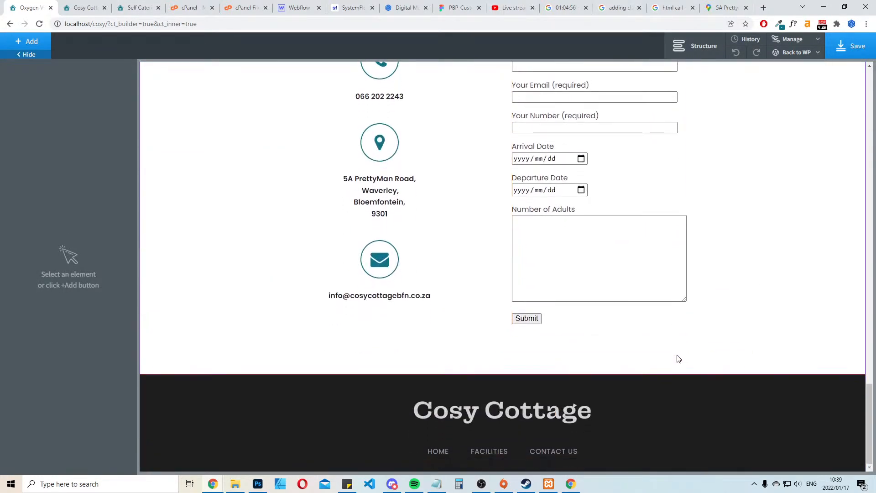
pyautogui.scroll(15, 675, 356)
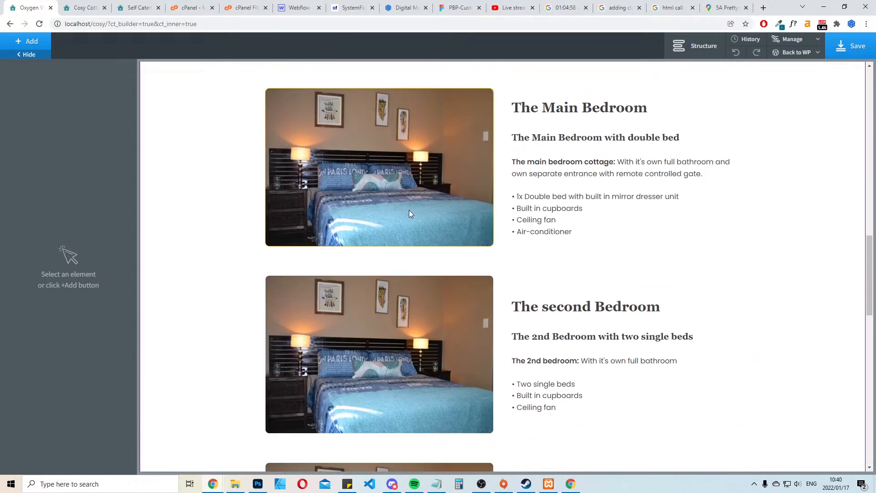
# Replace the image beside The second Bedroom text with an uploaded accommodation-bedroom.jpg
pyautogui.click(413, 322)
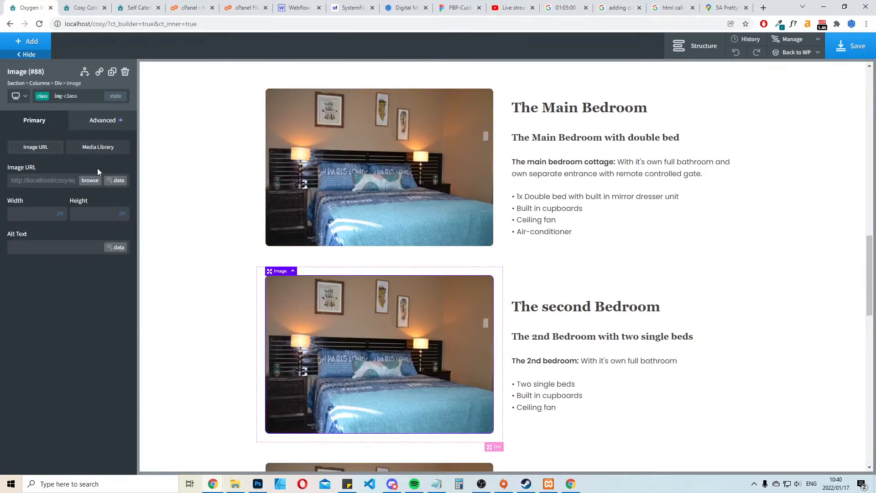
pyautogui.click(91, 181)
pyautogui.click(37, 78)
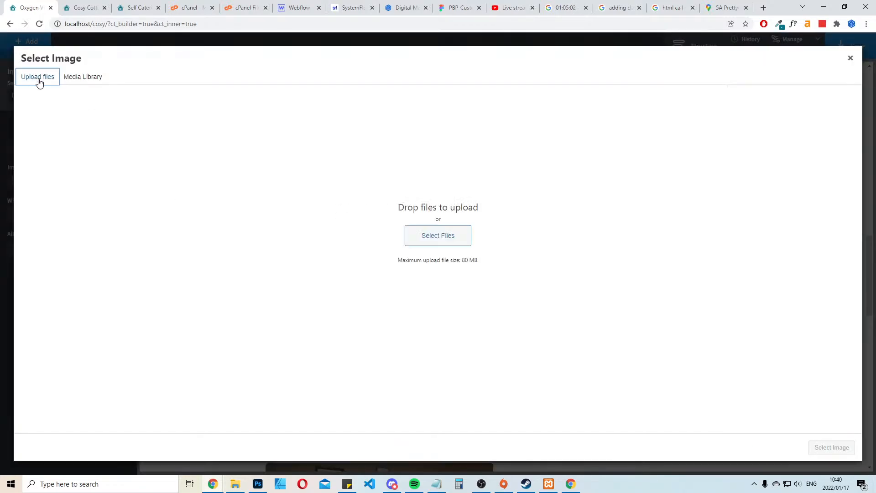
pyautogui.click(439, 236)
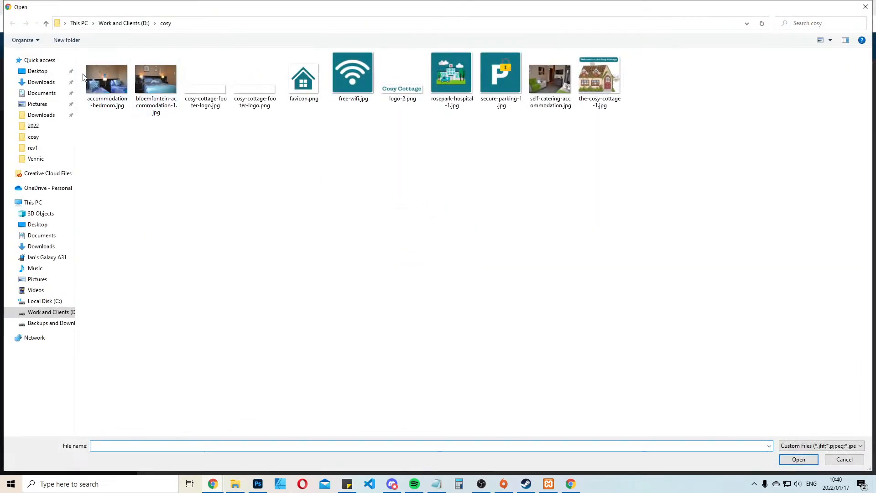
pyautogui.click(106, 70)
pyautogui.click(828, 445)
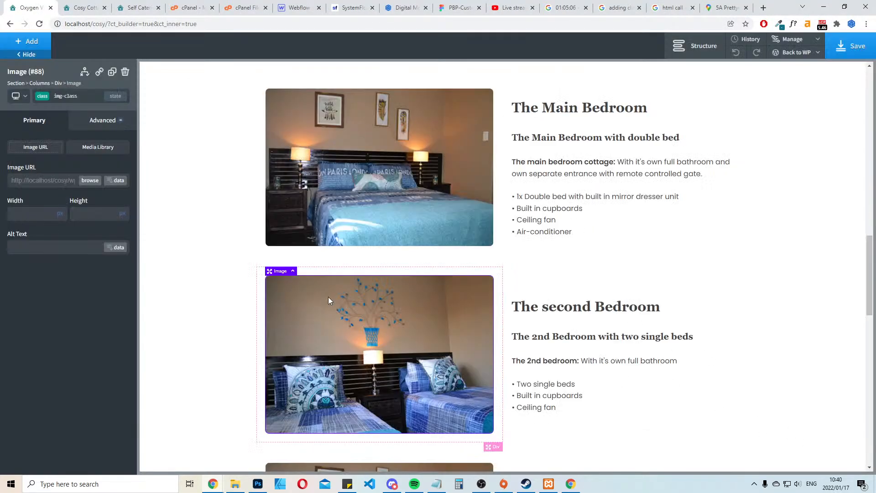
# Upload self-catering-accommodation.jpg as the replacement for the image beside Our Facilities
pyautogui.scroll(-5, 462, 335)
pyautogui.click(399, 348)
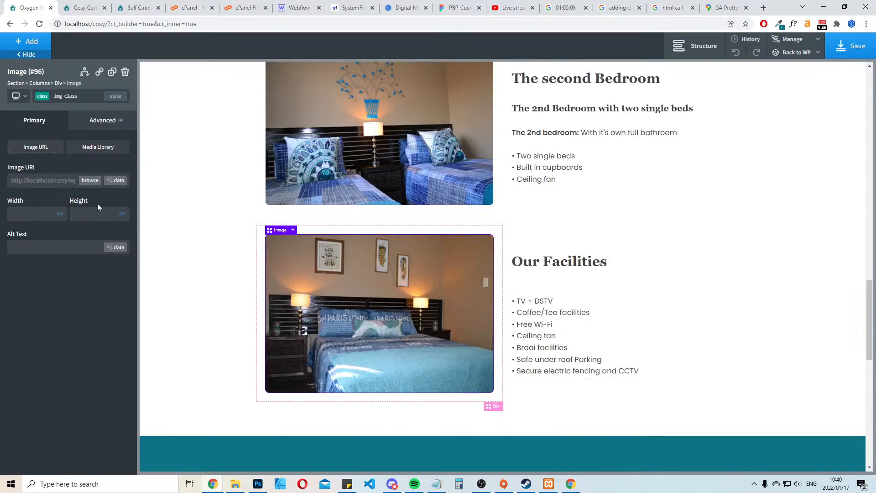
pyautogui.click(91, 180)
pyautogui.click(38, 76)
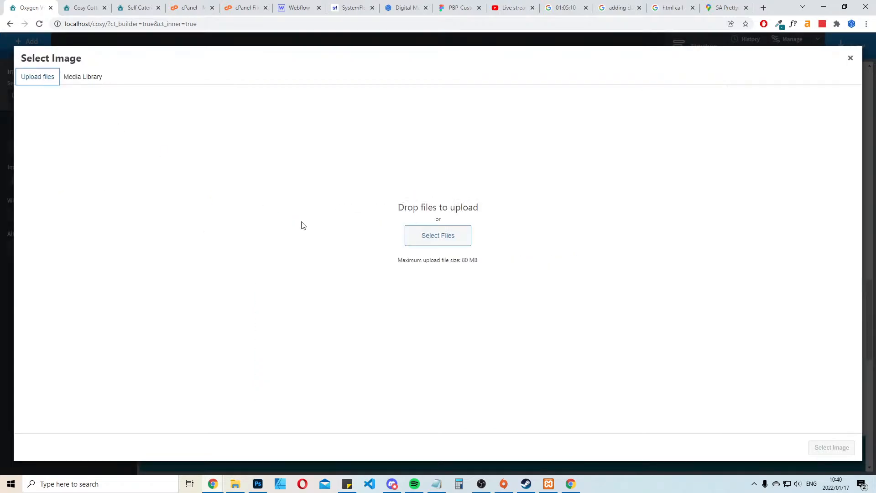
pyautogui.click(446, 240)
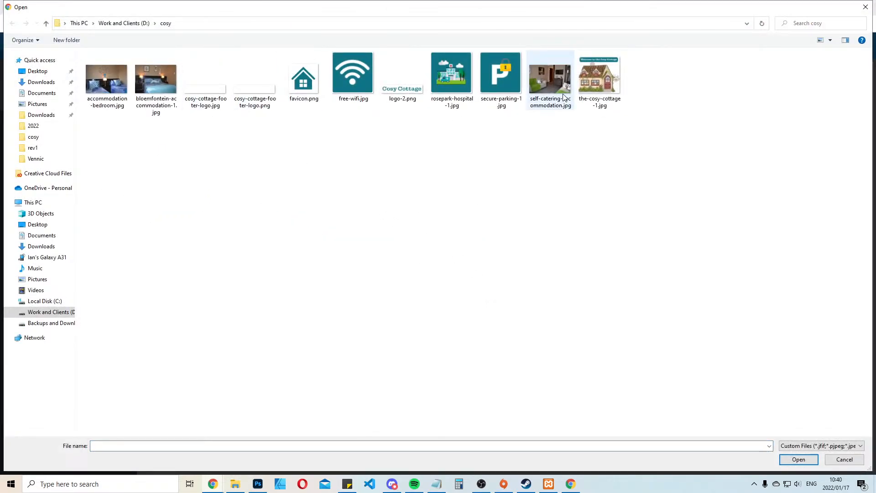
pyautogui.click(550, 82)
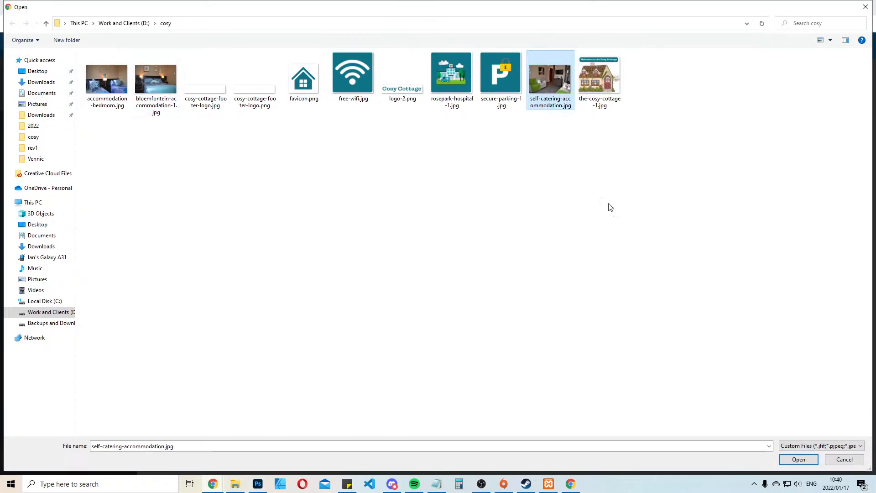
pyautogui.click(799, 459)
# Search for "ookla", start a connection test on the Speedtest website and return to the image selection
pyautogui.click(764, 8)
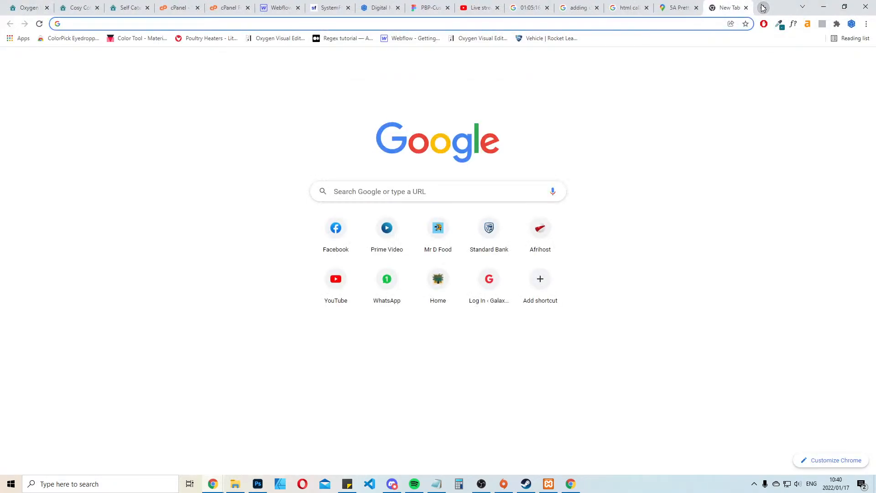
pyautogui.write('ookla')
pyautogui.press('Return')
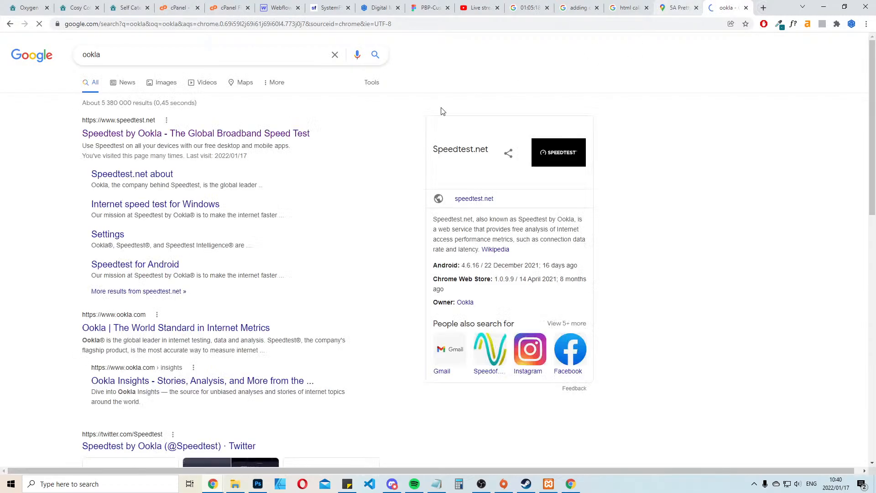
pyautogui.click(279, 133)
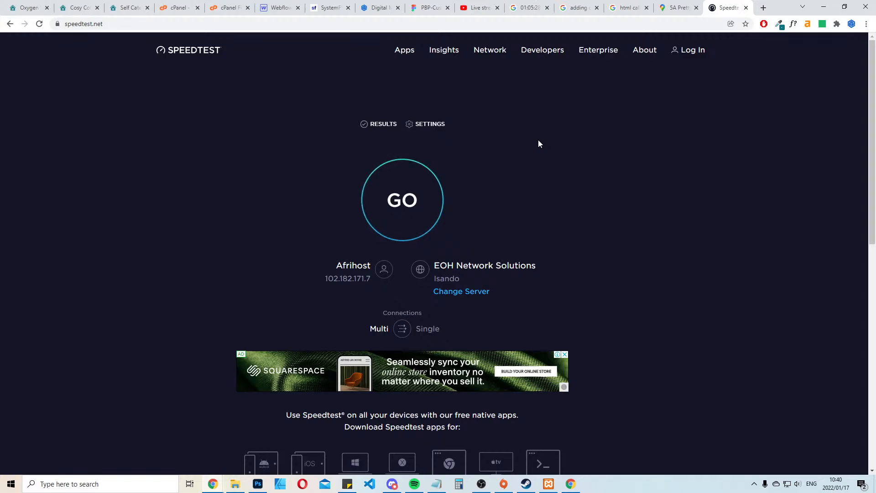
pyautogui.click(389, 203)
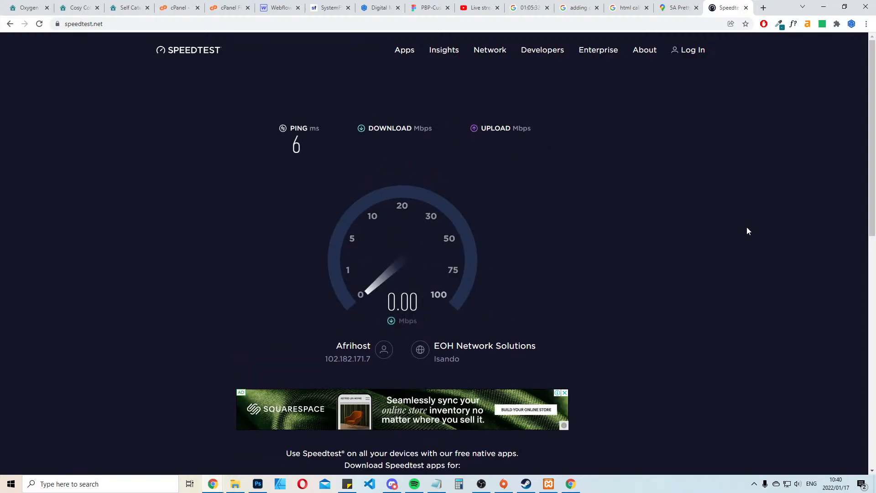
pyautogui.hotkey('ctrl', 'w')
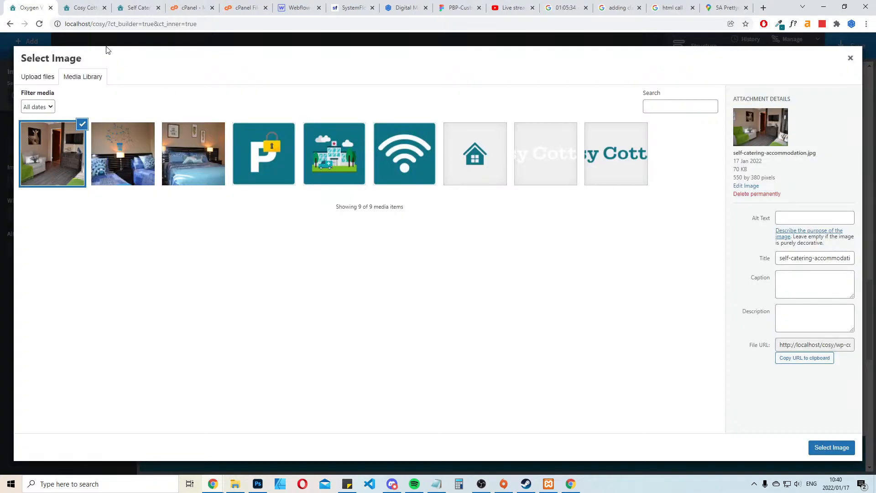
# Apply the uploaded self-catering-accommodation.jpg to the Our Facilities image
pyautogui.click(828, 453)
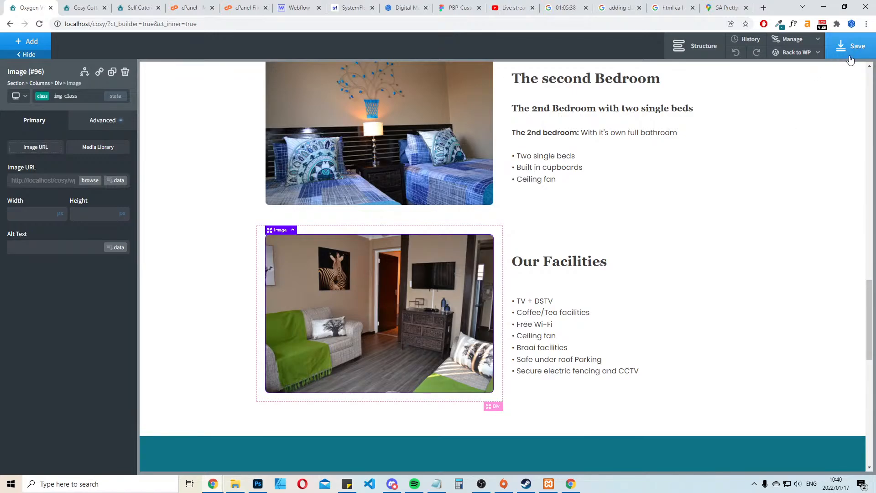
pyautogui.scroll(-3, 675, 238)
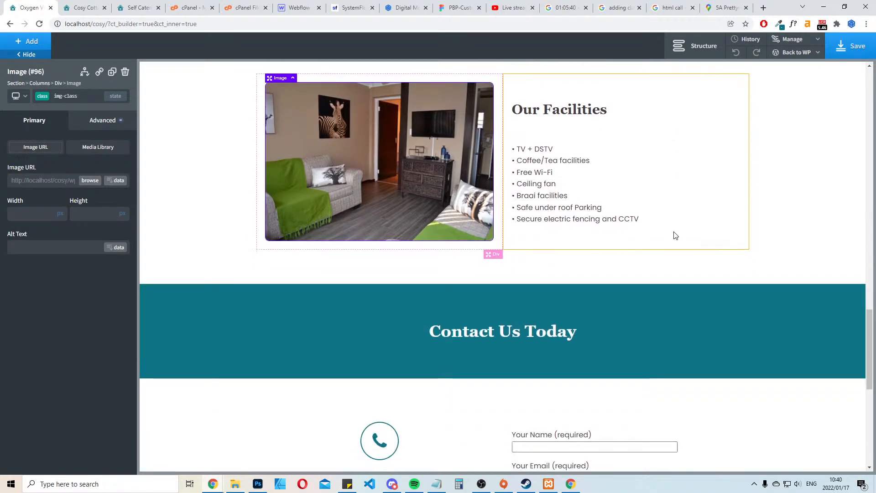
pyautogui.click(791, 188)
pyautogui.scroll(-6, 791, 188)
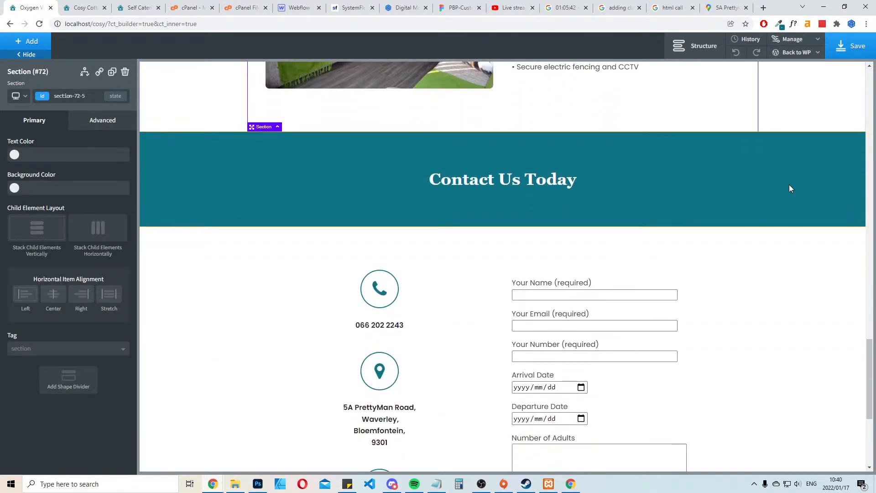
pyautogui.scroll(-2, 790, 187)
# Try adding a new section with a Google Maps element between the contact form and the footer, and delete that section
pyautogui.click(260, 355)
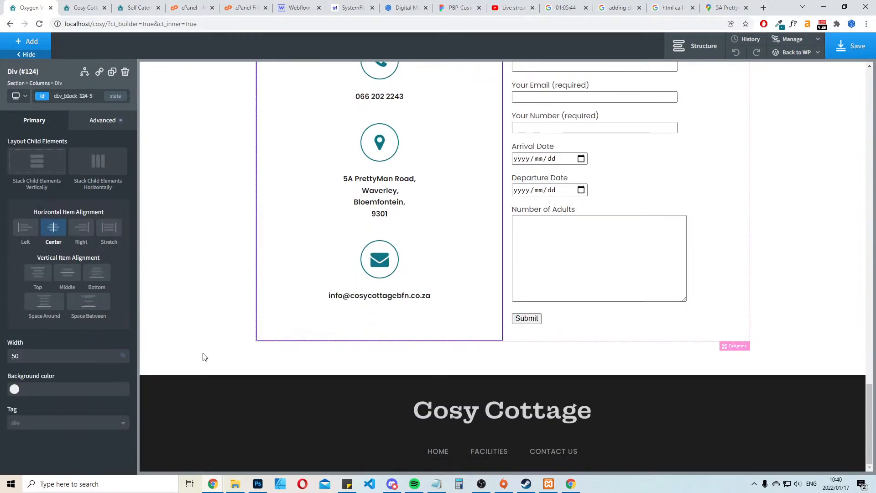
pyautogui.click(201, 354)
pyautogui.click(32, 41)
pyautogui.click(28, 127)
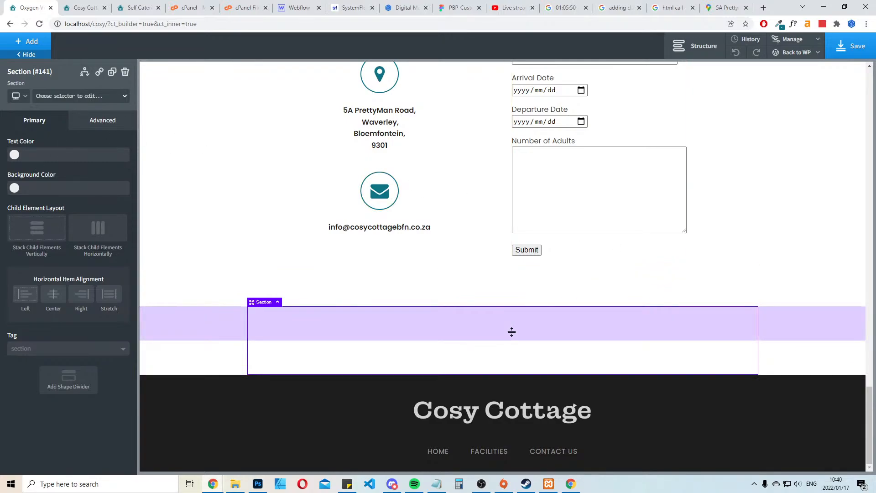
pyautogui.click(29, 42)
pyautogui.click(61, 71)
pyautogui.write('map')
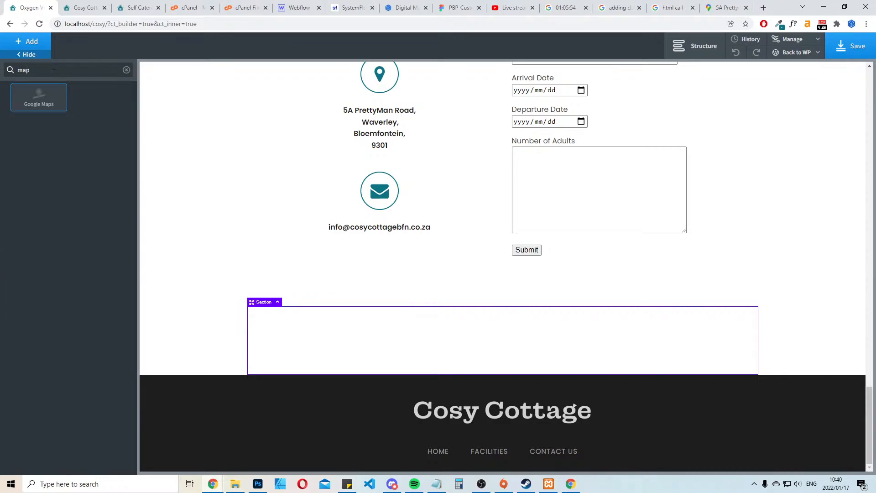
pyautogui.click(58, 102)
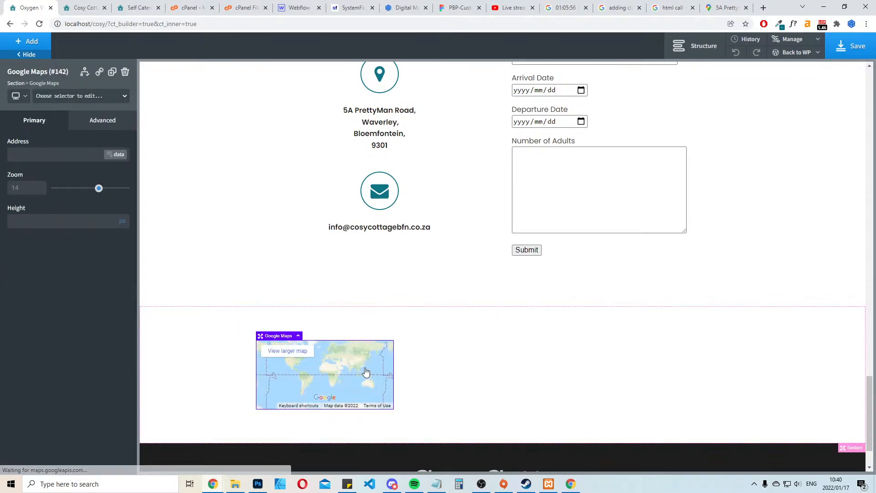
pyautogui.click(217, 330)
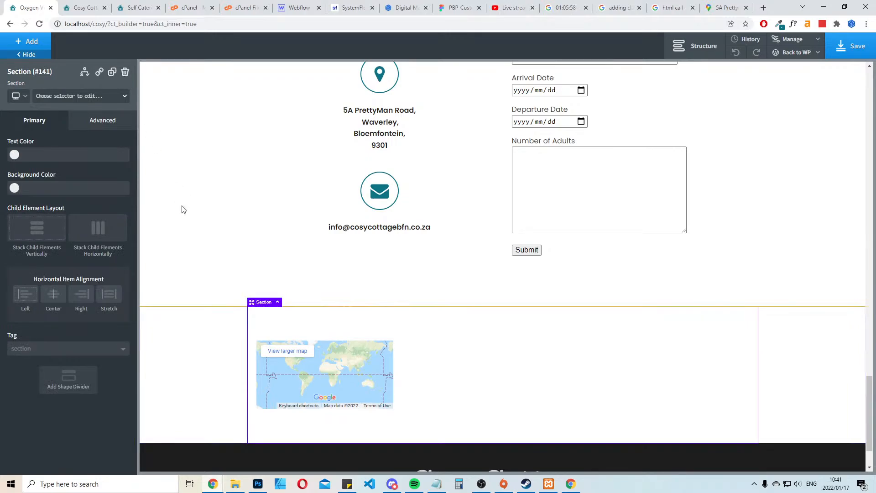
pyautogui.click(125, 72)
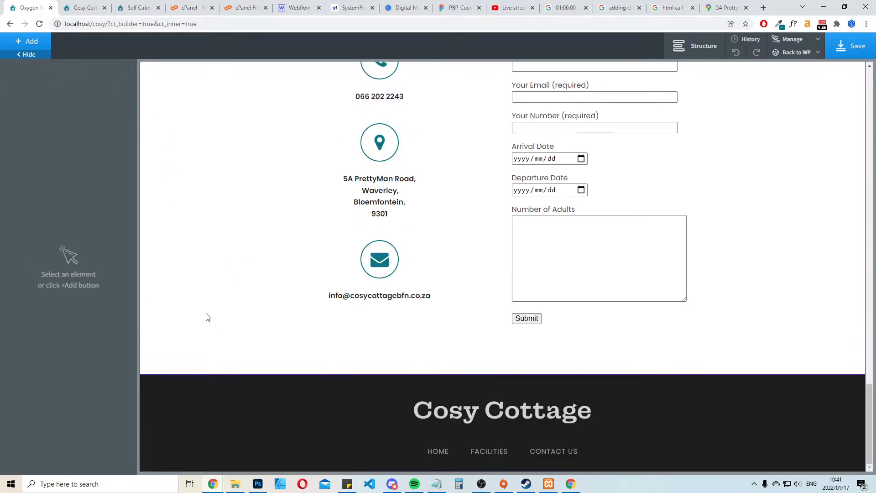
# Insert the Map Form Contact and Socials component from the Atomic design set below the contact form, and delete its Get in touch section
pyautogui.click(206, 315)
pyautogui.click(27, 41)
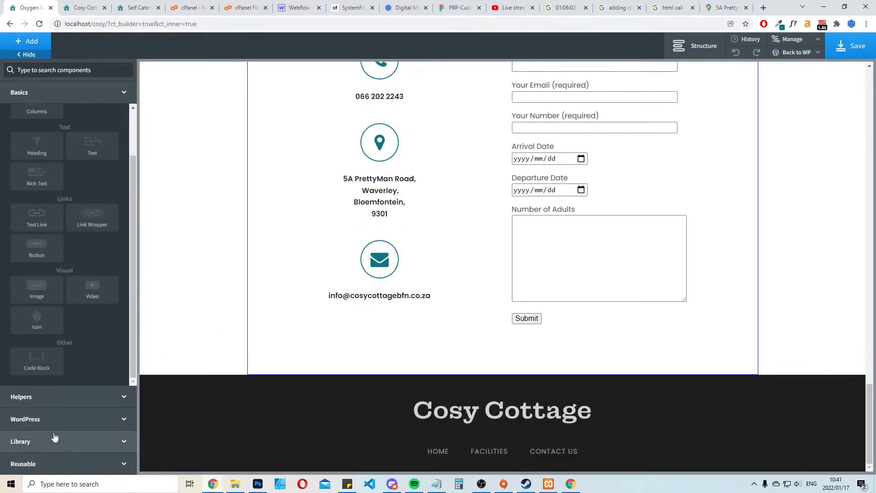
pyautogui.click(69, 441)
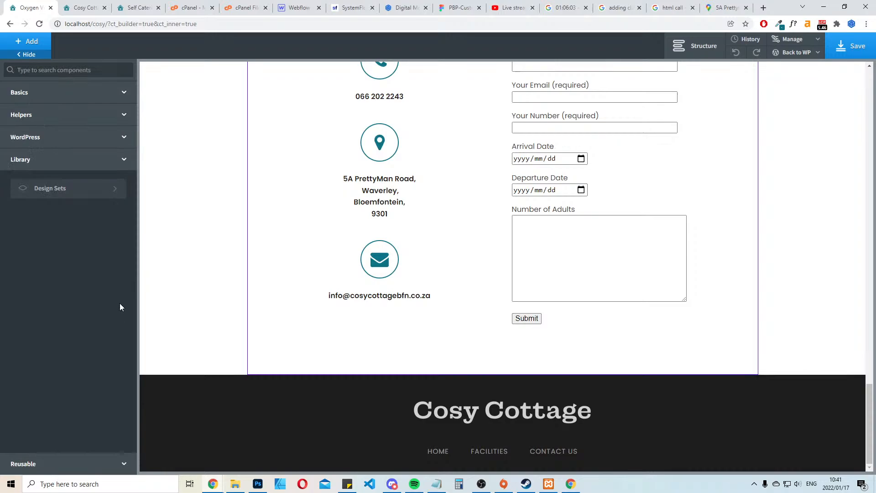
pyautogui.click(75, 188)
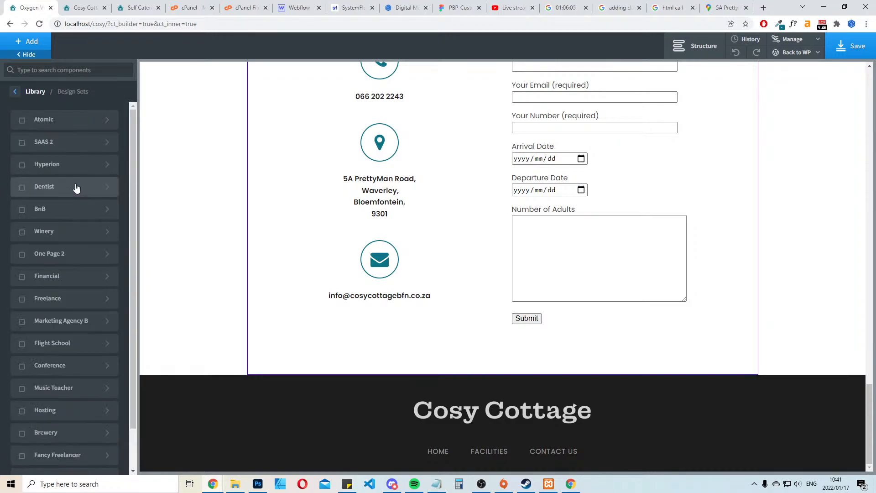
pyautogui.click(69, 121)
pyautogui.click(69, 156)
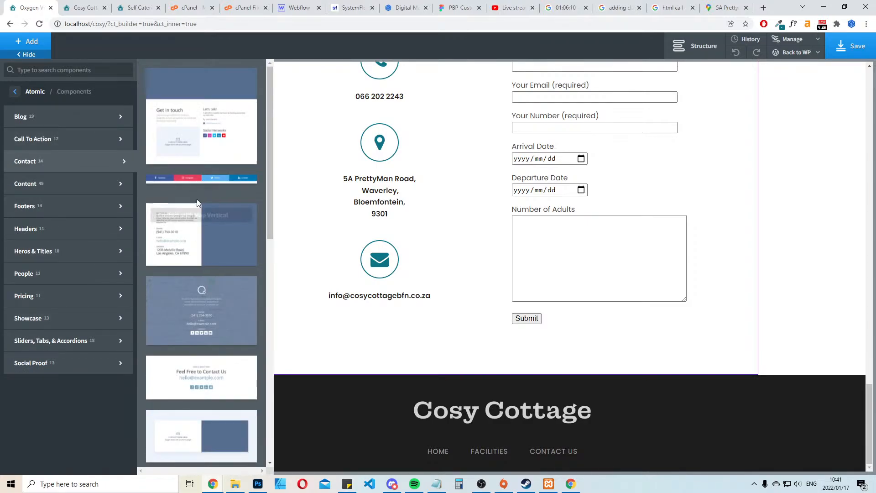
pyautogui.click(196, 101)
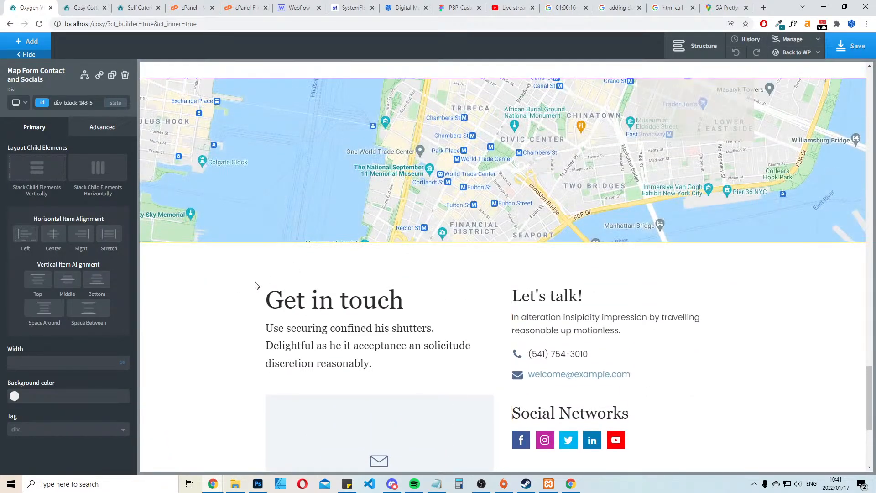
pyautogui.click(185, 289)
pyautogui.click(125, 75)
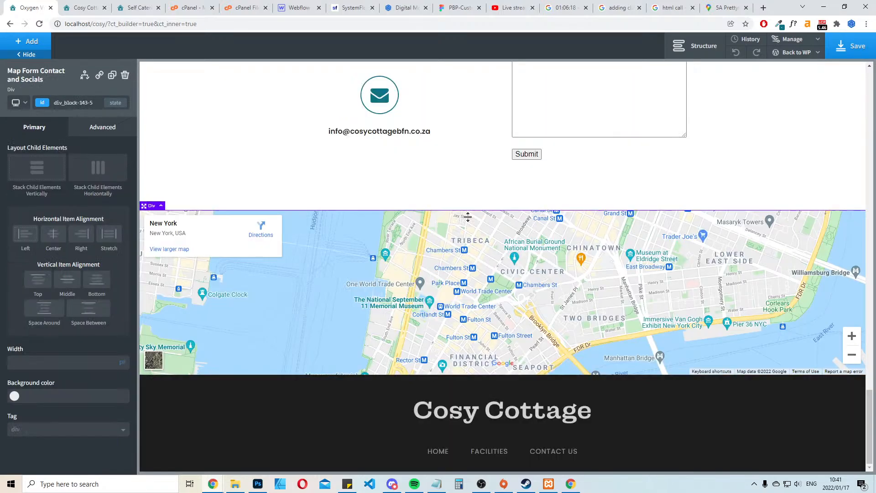
# Set the height of the Google map above the footer to 650 px
pyautogui.click(333, 293)
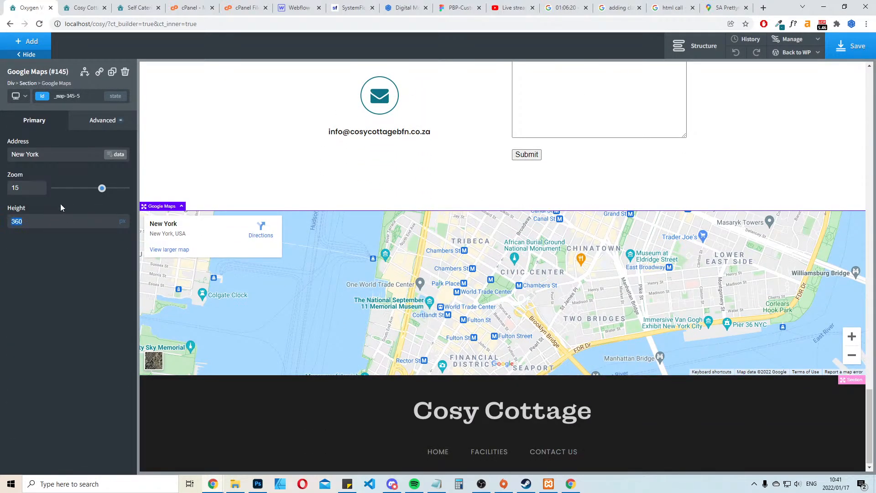
pyautogui.write('650')
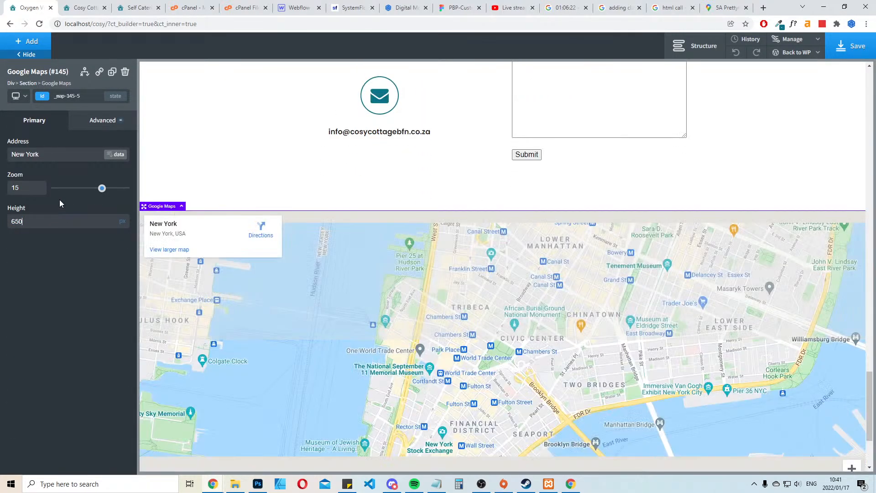
pyautogui.scroll(-3, 533, 326)
pyautogui.scroll(2, 461, 301)
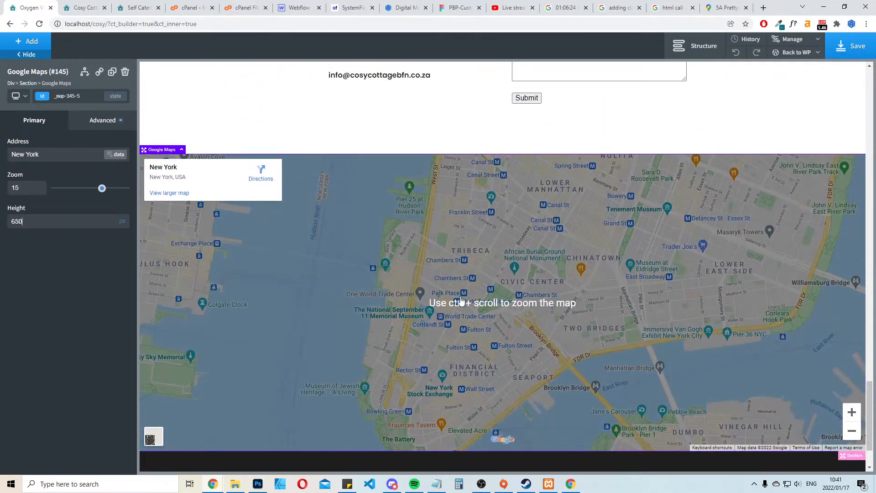
# Replace the Google map's address with the cottage's street address copied from the Google Maps share details, and save the page
pyautogui.click(56, 151)
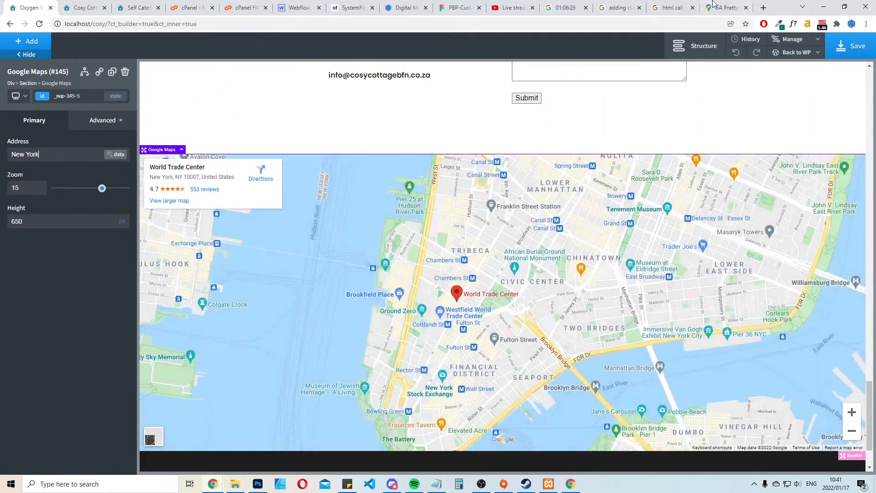
pyautogui.click(731, 4)
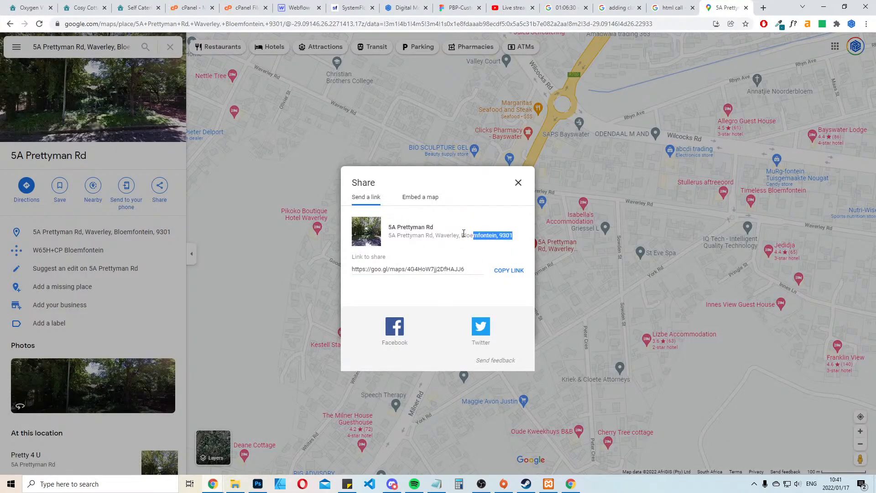
pyautogui.click(35, 3)
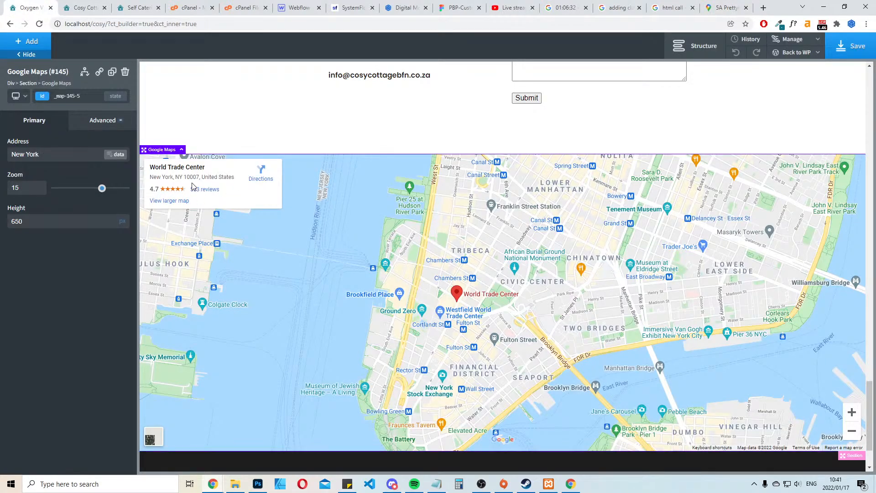
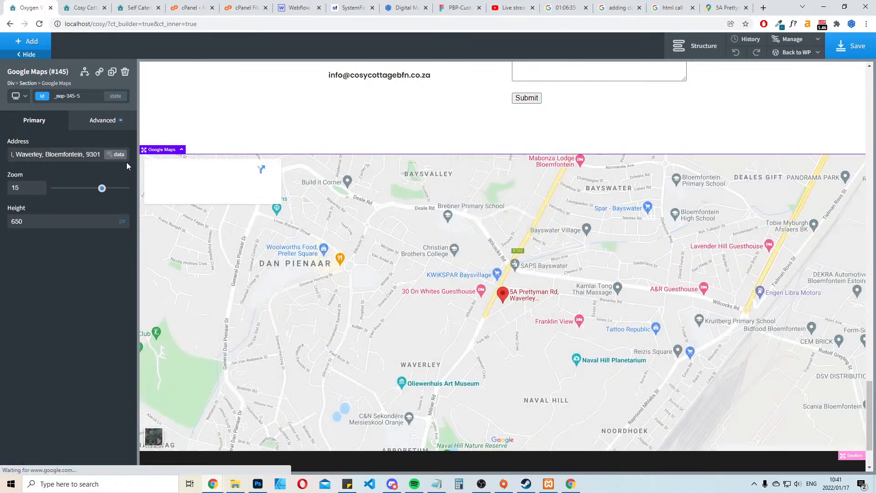
pyautogui.click(849, 46)
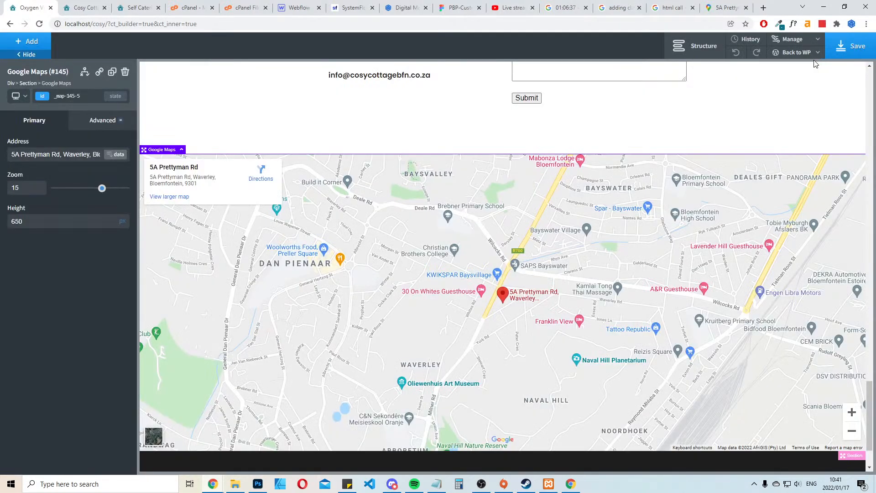
# Leave the builder, open Oxygen's general settings in the WordPress admin, enter the Google Maps API key and save the changes
pyautogui.moveTo(798, 56)
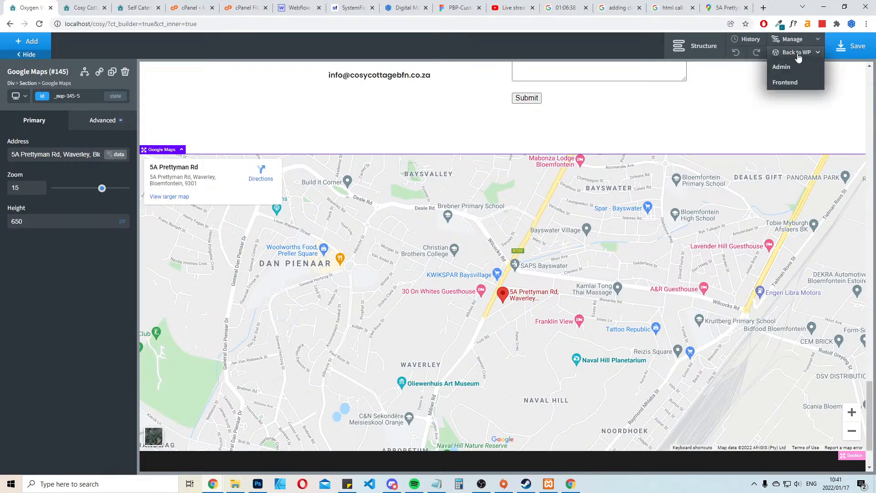
pyautogui.click(785, 82)
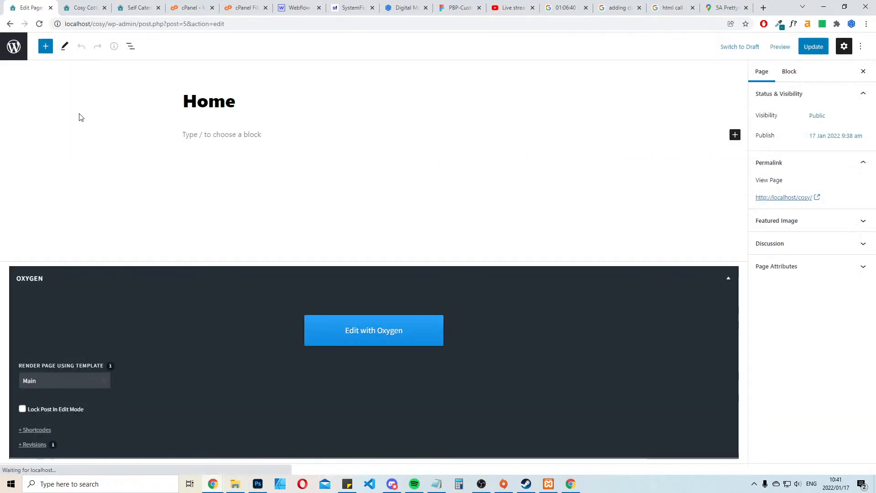
pyautogui.click(14, 45)
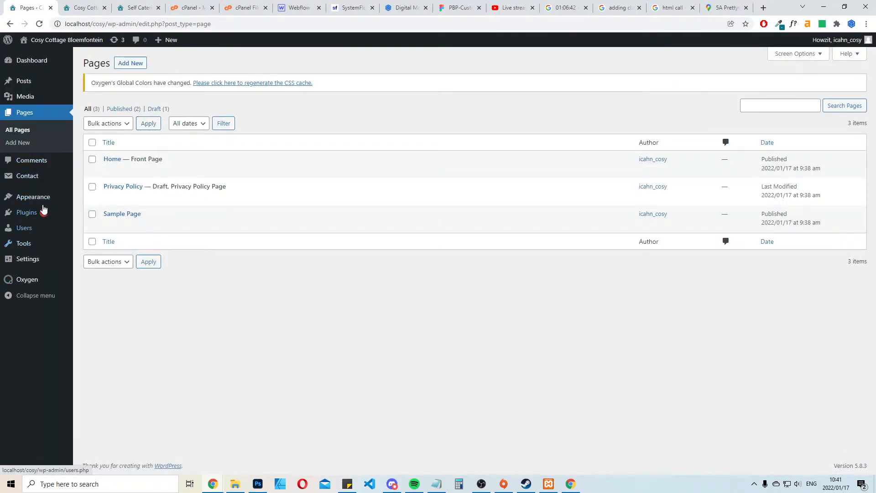
pyautogui.moveTo(44, 197)
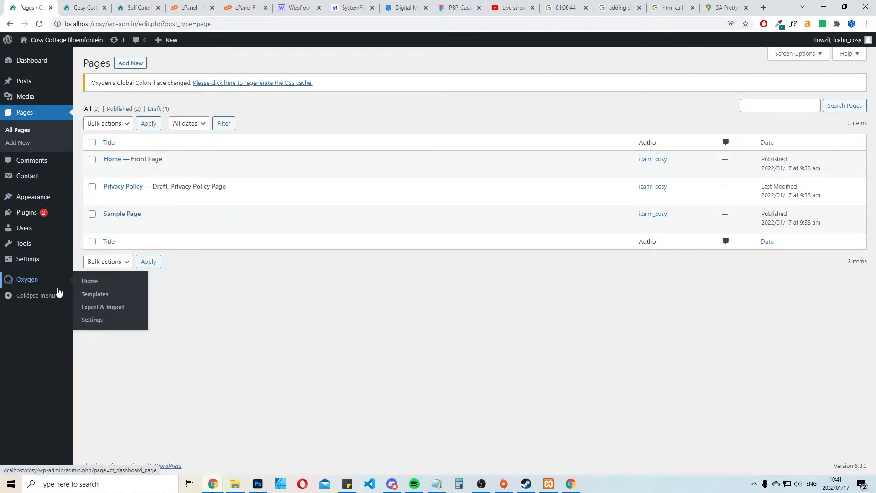
pyautogui.click(39, 287)
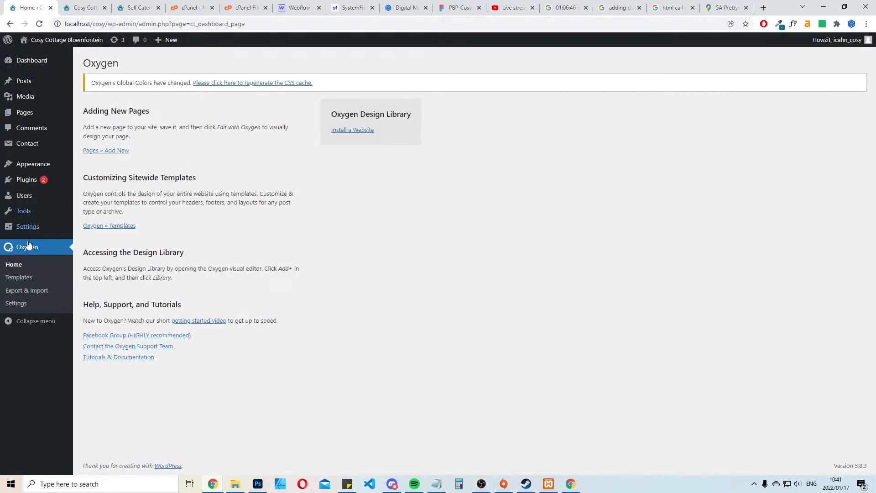
pyautogui.click(23, 302)
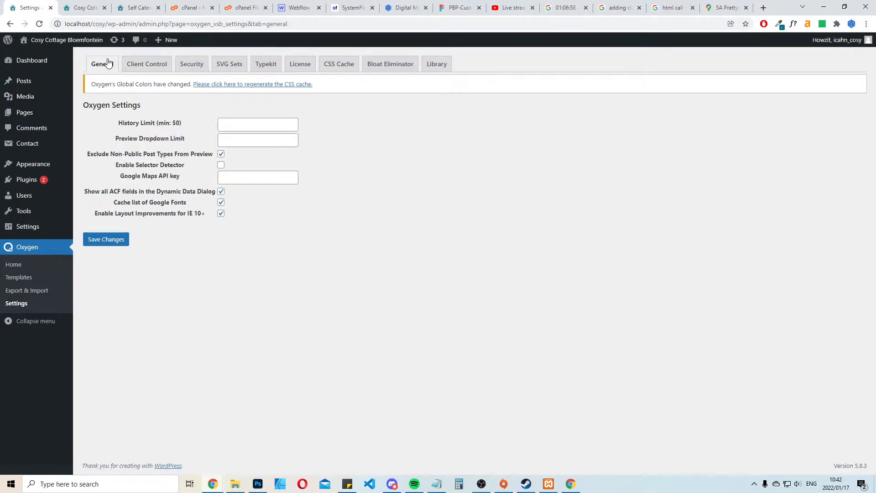
pyautogui.click(241, 176)
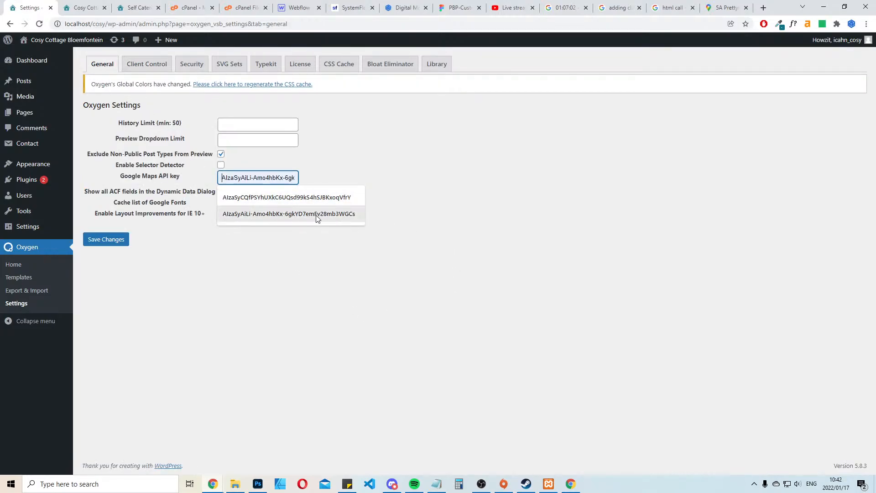
pyautogui.click(318, 201)
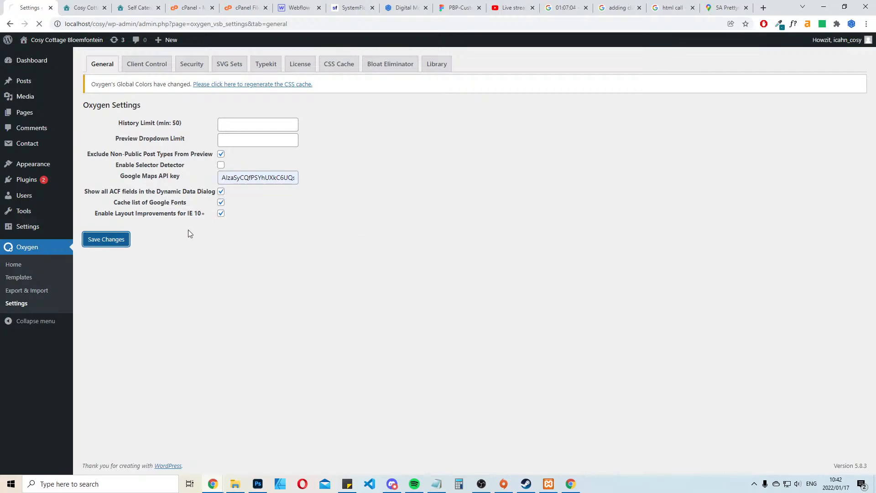
# Reload the published Cosy Cottage page and compare its map with the map on the existing website
pyautogui.click(69, 7)
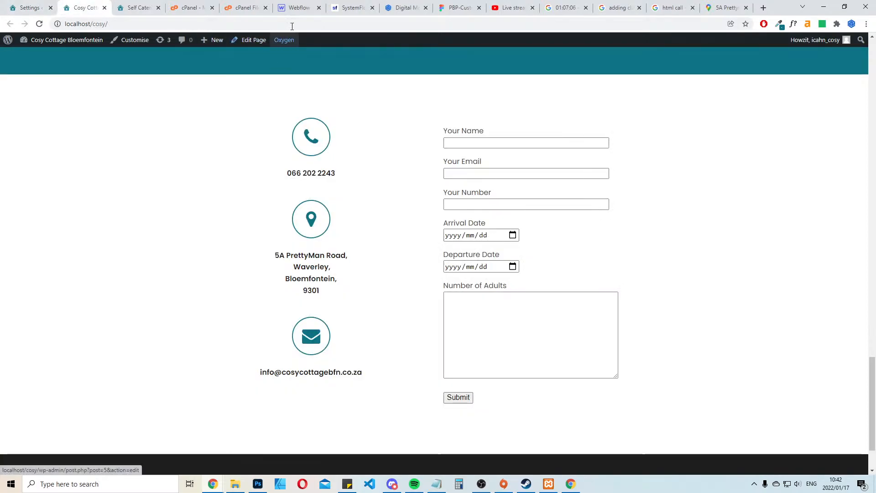
pyautogui.press('F5')
pyautogui.scroll(-8, 549, 195)
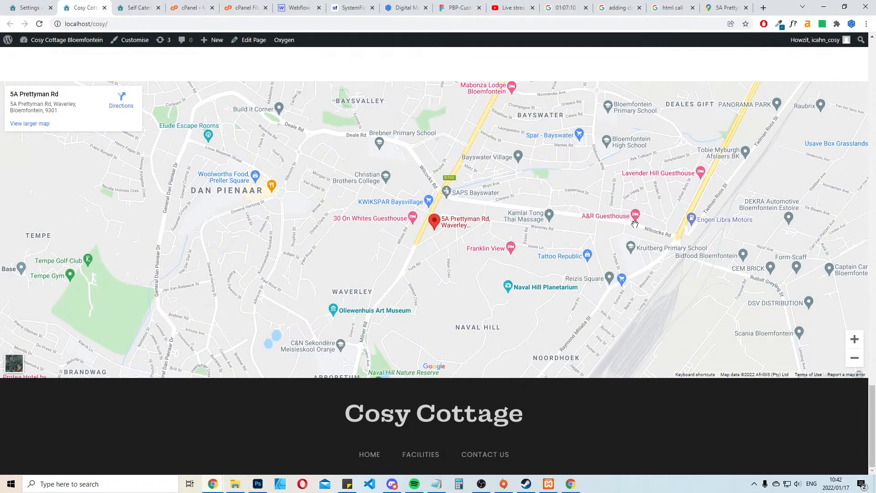
pyautogui.scroll(2, 481, 318)
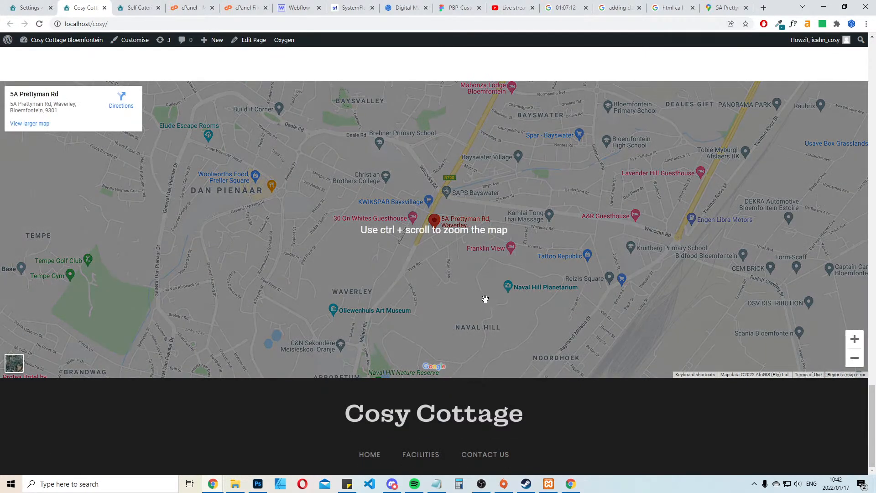
pyautogui.hotkey('ctrl', 'Tab')
pyautogui.scroll(-8, 612, 228)
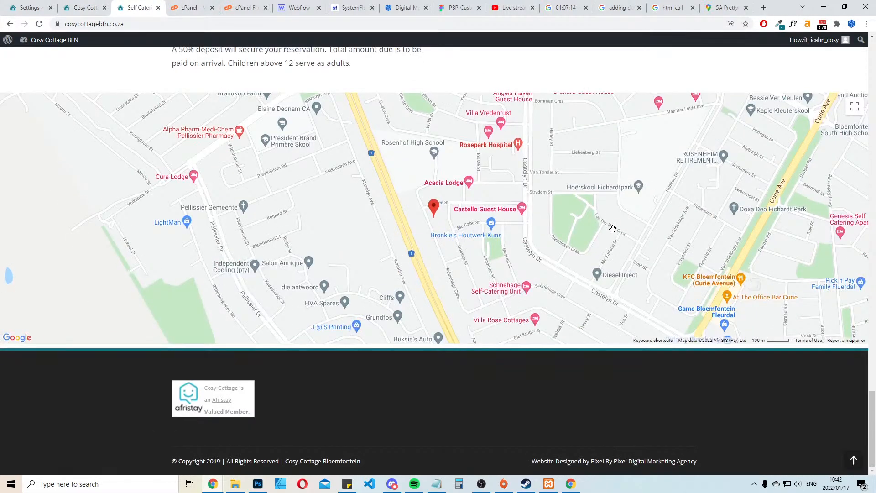
pyautogui.scroll(2, 612, 228)
# Move the Sample Page to the bin in the WordPress page list
pyautogui.click(30, 7)
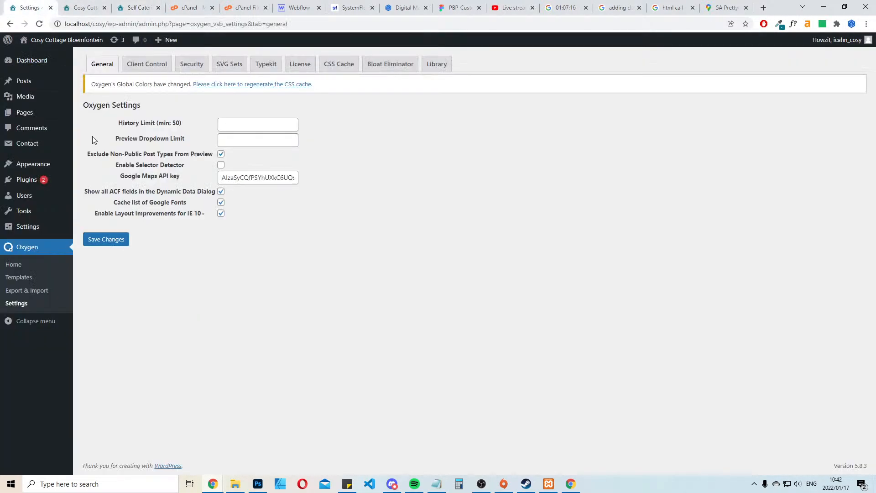
pyautogui.click(27, 114)
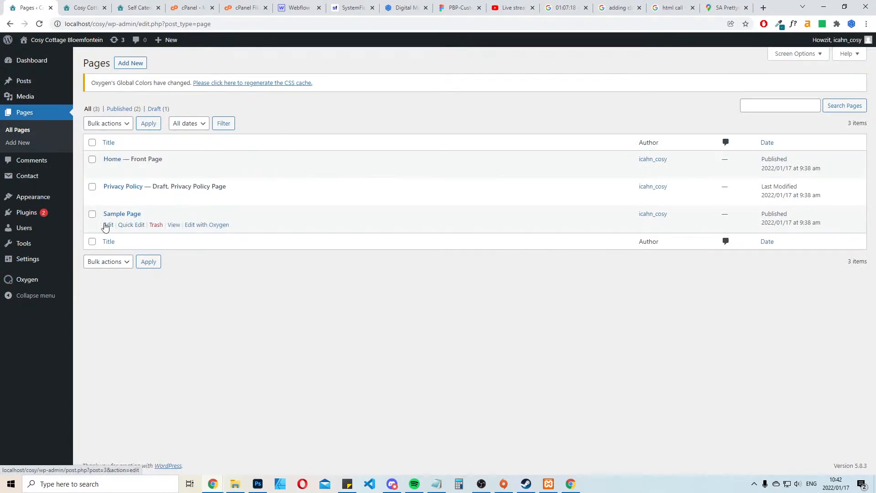
pyautogui.click(156, 226)
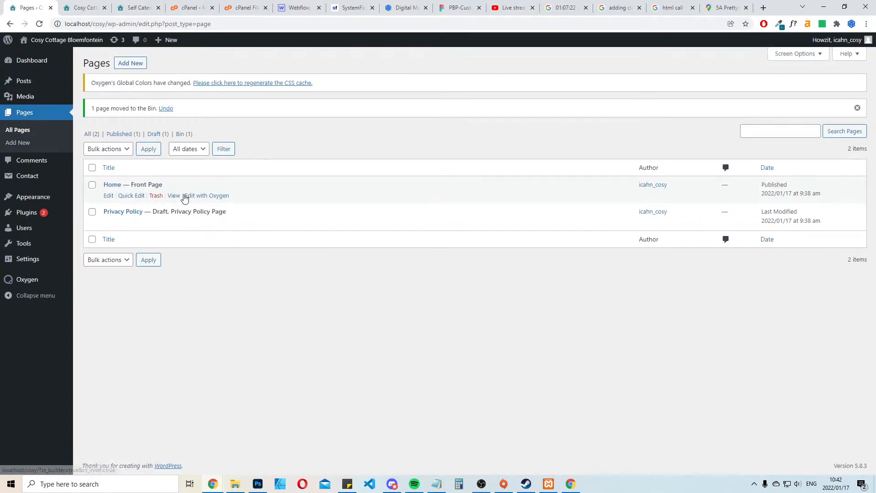
# Open the Home page in Oxygen, set the Google map's zoom to 17 and save the page
pyautogui.click(204, 196)
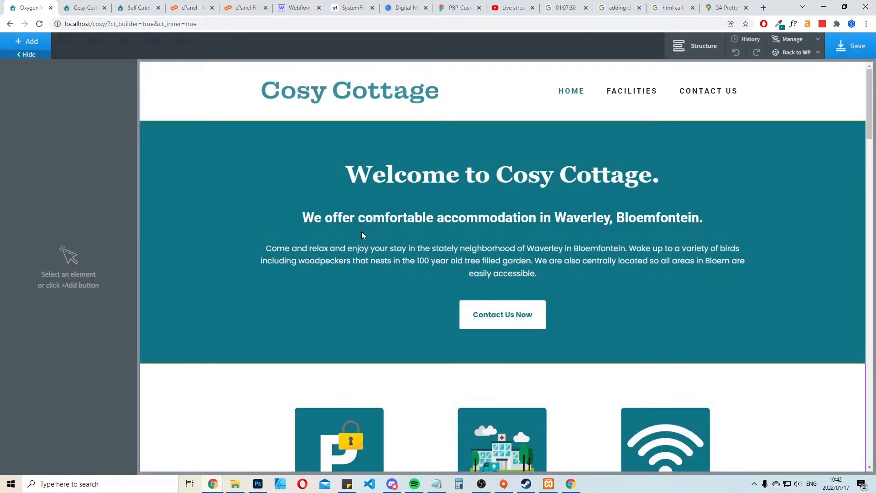
pyautogui.scroll(-20, 362, 231)
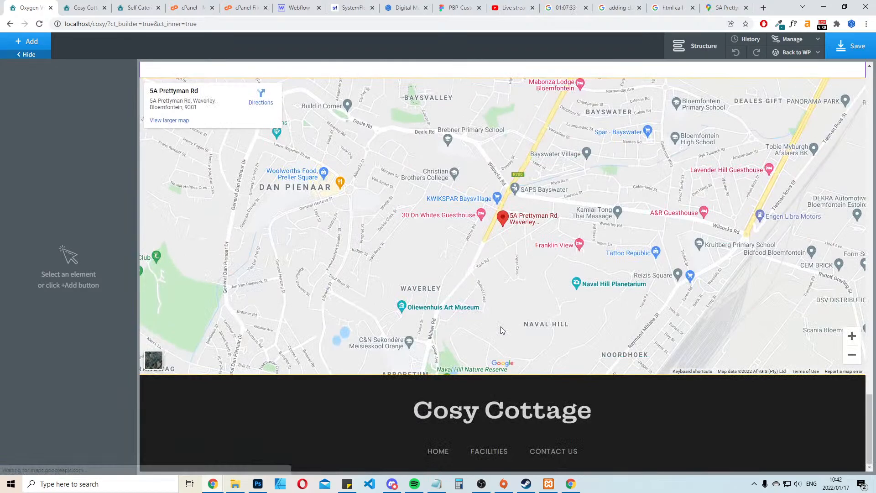
pyautogui.click(501, 329)
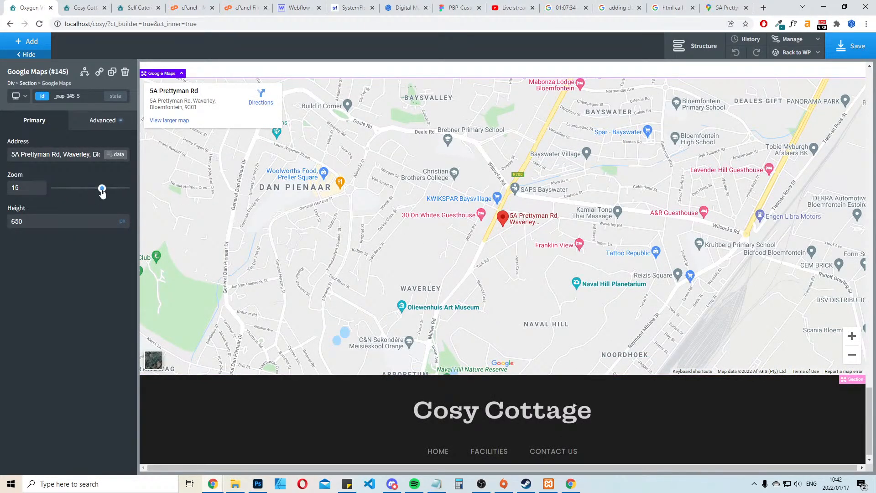
pyautogui.moveTo(102, 192); pyautogui.dragTo(108, 192)
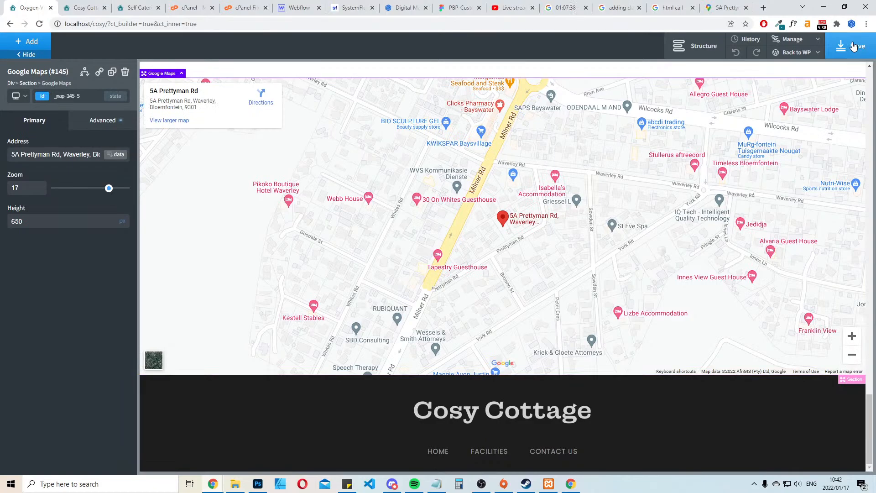
pyautogui.click(853, 46)
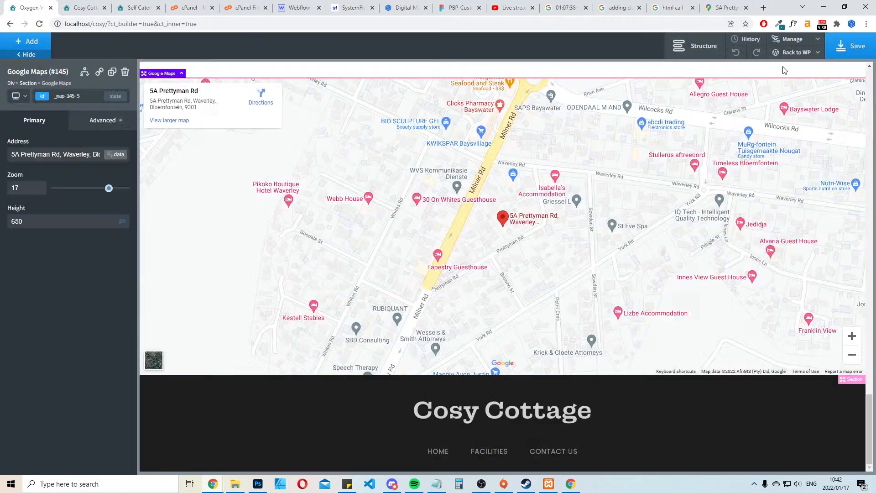
# Add a new section between the contact form section and the map, and insert a two-column layout of equal widths in it
pyautogui.scroll(8, 275, 196)
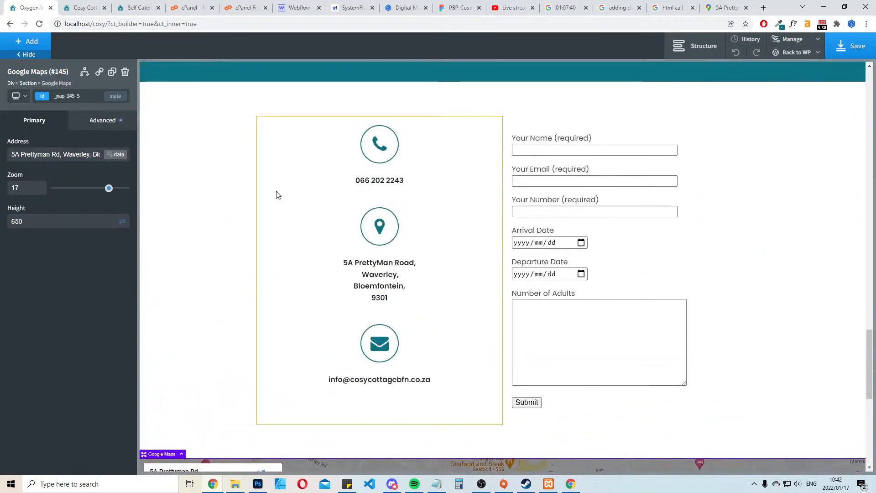
pyautogui.scroll(-4, 243, 206)
pyautogui.click(175, 219)
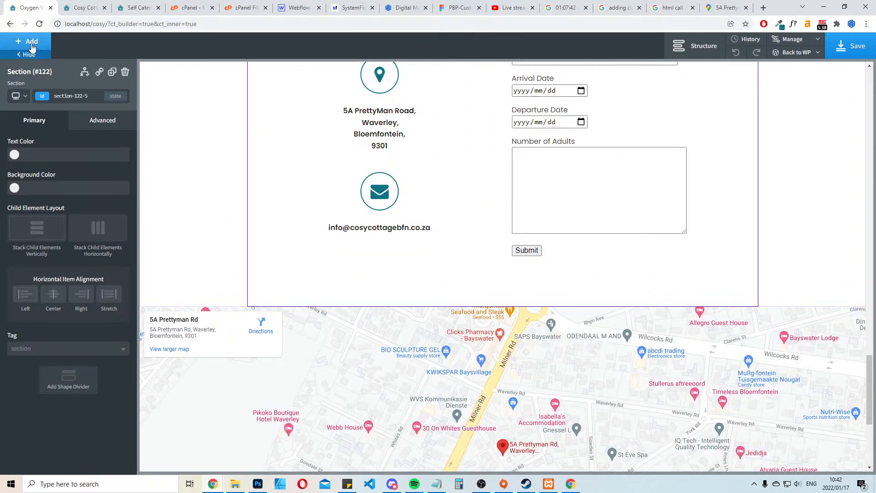
pyautogui.click(29, 41)
pyautogui.click(33, 132)
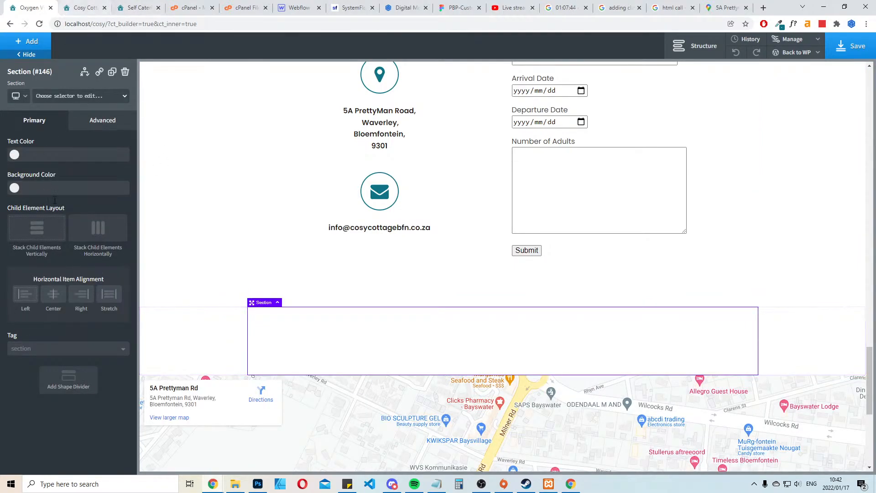
pyautogui.click(87, 5)
pyautogui.click(44, 6)
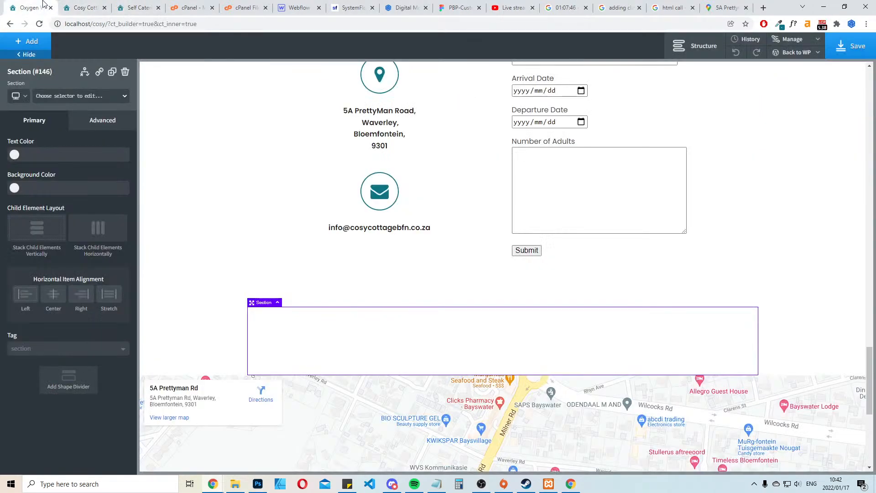
pyautogui.click(25, 42)
pyautogui.click(36, 158)
pyautogui.click(37, 174)
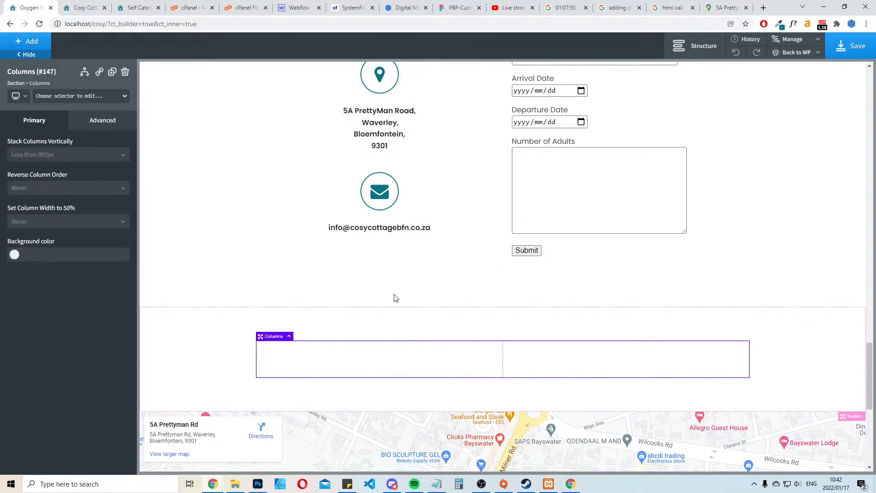
# Insert an Image element into the right column of the new section above the map
pyautogui.click(367, 360)
pyautogui.click(526, 363)
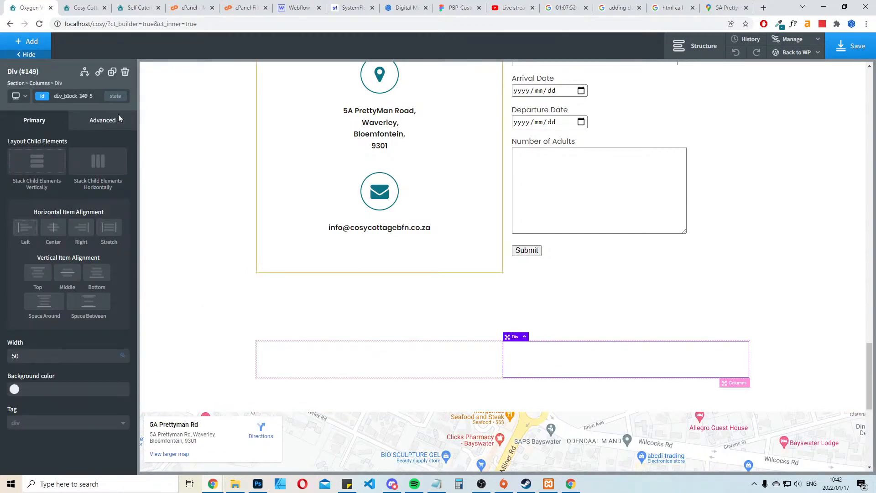
pyautogui.click(27, 42)
pyautogui.click(53, 76)
pyautogui.write('img')
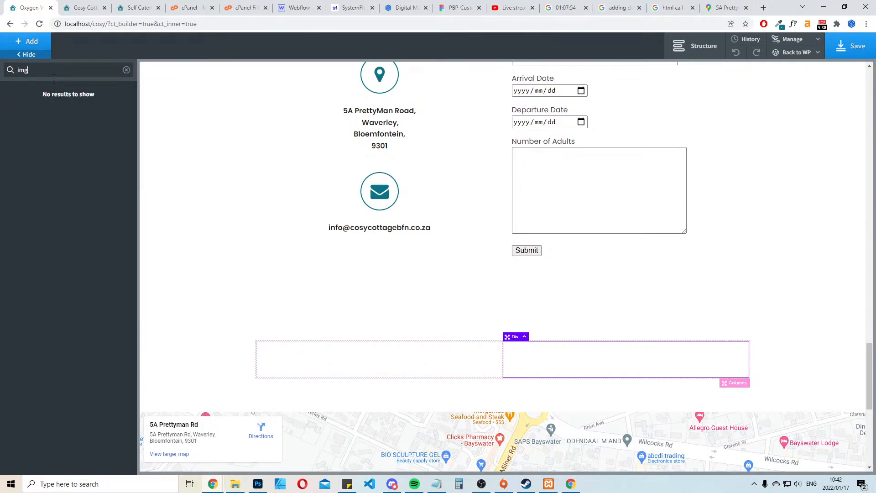
pyautogui.press('BackSpace')
pyautogui.write('a')
pyautogui.click(39, 97)
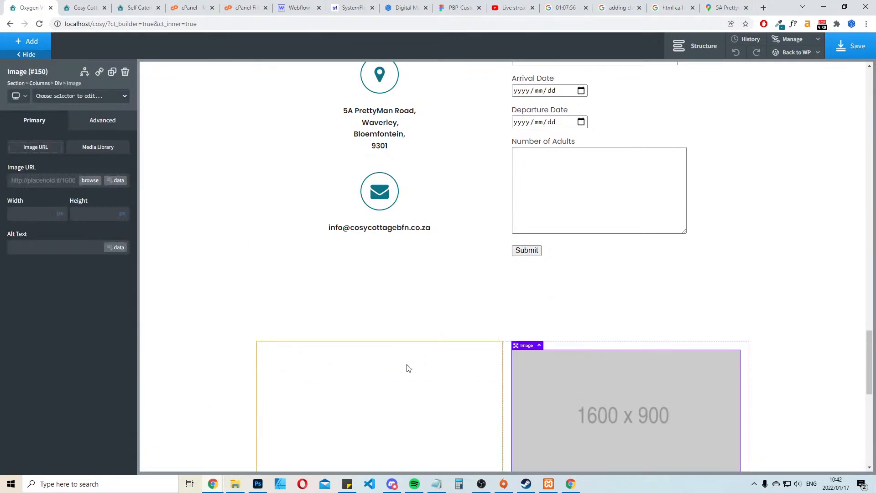
# Copy the complete policy text, from Cancellation policy through the booking terms, from the existing Cosy Cottage website for the empty left column
pyautogui.click(392, 393)
pyautogui.click(135, 5)
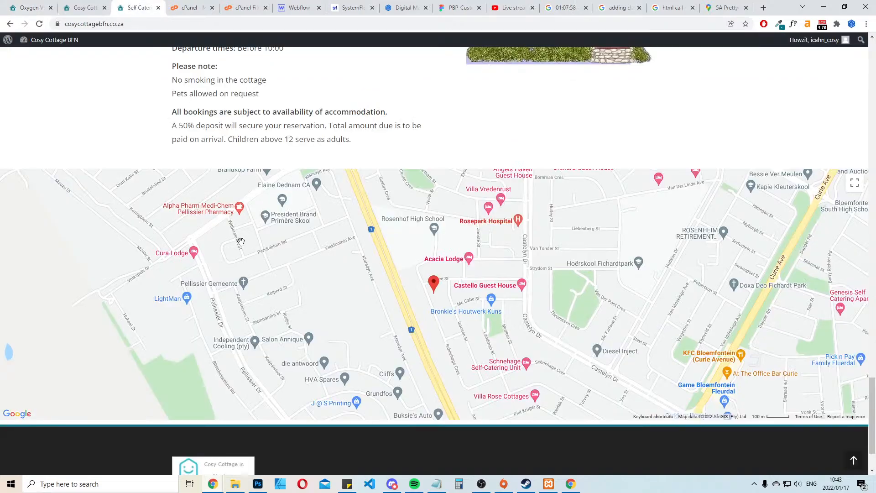
pyautogui.scroll(3, 358, 127)
pyautogui.moveTo(356, 292); pyautogui.dragTo(196, 259)
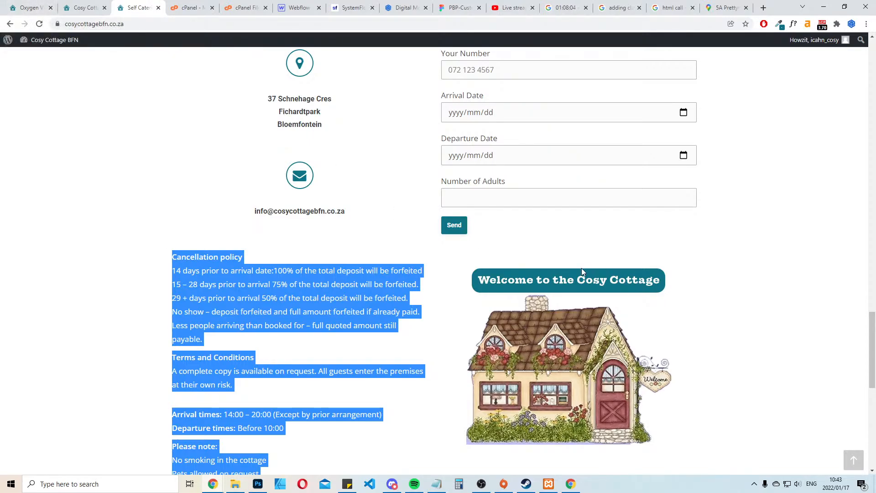
pyautogui.hotkey('ctrl', 'shift', 'Tab')
pyautogui.hotkey('ctrl', 'shift', 'Tab')
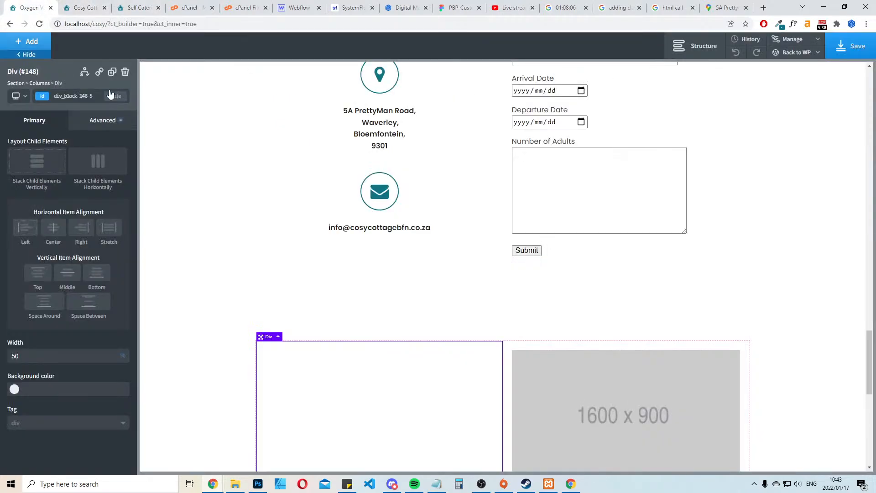
# Insert a Text element in the empty left column beside the image and replace its placeholder with the copied policy text
pyautogui.click(27, 41)
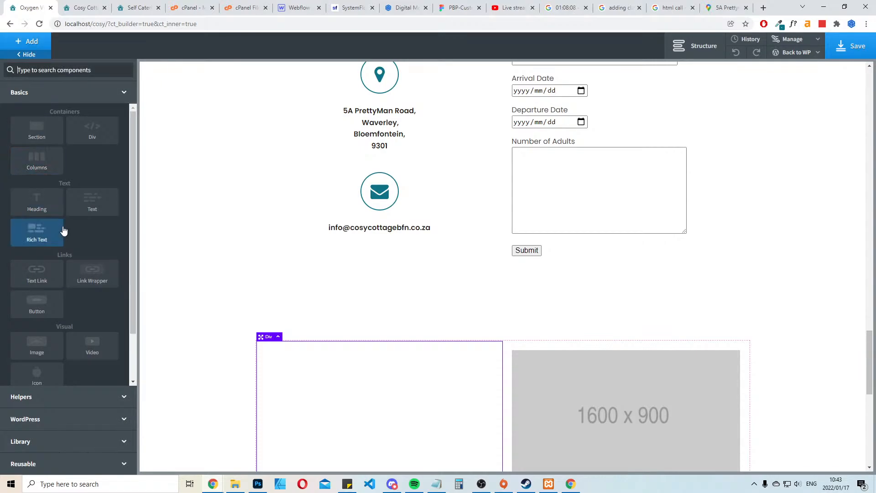
pyautogui.click(41, 230)
pyautogui.scroll(-5, 385, 349)
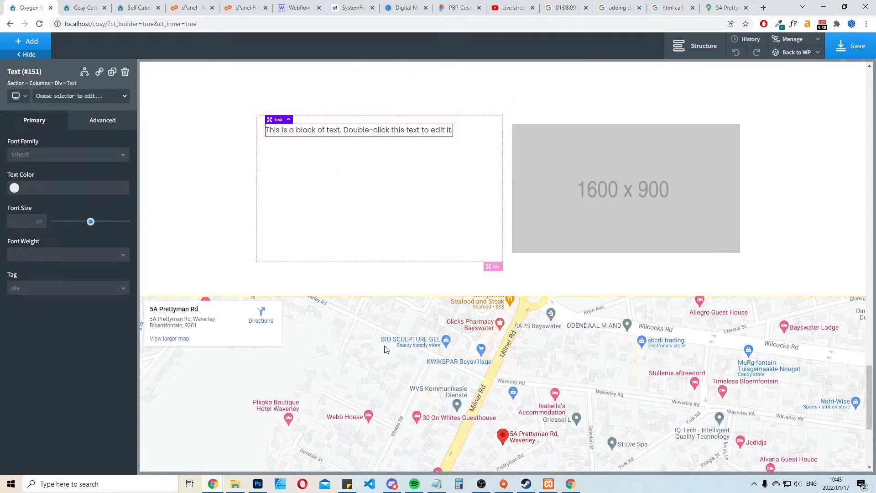
pyautogui.doubleClick(367, 133)
pyautogui.write('Cancellation policy 14 days prior to arrival date:100% of the total deposit will be forfeited 15 – 28 days prior to arrival 75% of the total deposit will be forfeited. 29 + days prior to arrival 50% of the total deposit will be forfeited. No show – deposit forfeited and full amount forfeited if already paid. Less people arriving than booked for – full quoted amount still payable.  Terms and Conditions A complete copy is available on request. All guests enter the premises at their own risk.  Arrival times: 14:00 – 20:00 (Except by prior arrangement) Departure times: Before 10:00  Please note: No smoking in the cottage Pets allowed on request  All bookings are subject to availability of accommodation. A 50% deposit will secure your reservation. Total amount due is to be paid on arrival. Children above 12 serve as adults.')
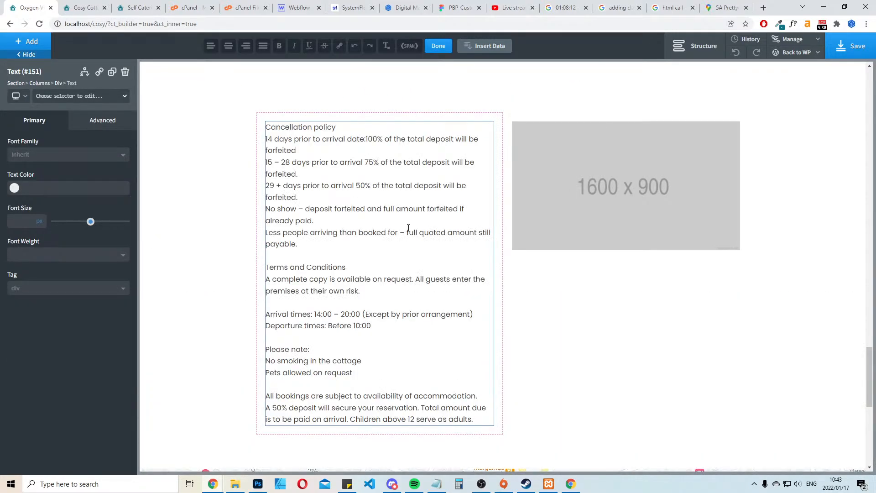
pyautogui.click(790, 214)
# Set the policy text's font family to Poppins
pyautogui.click(369, 232)
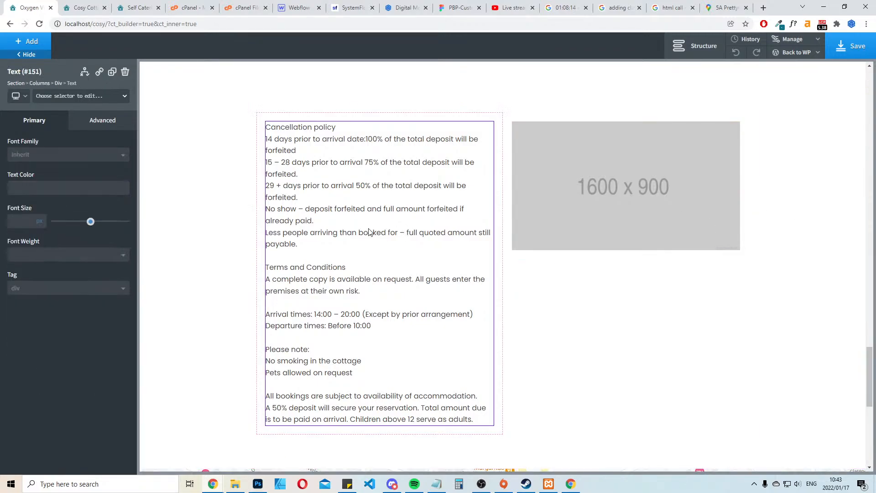
pyautogui.click(54, 156)
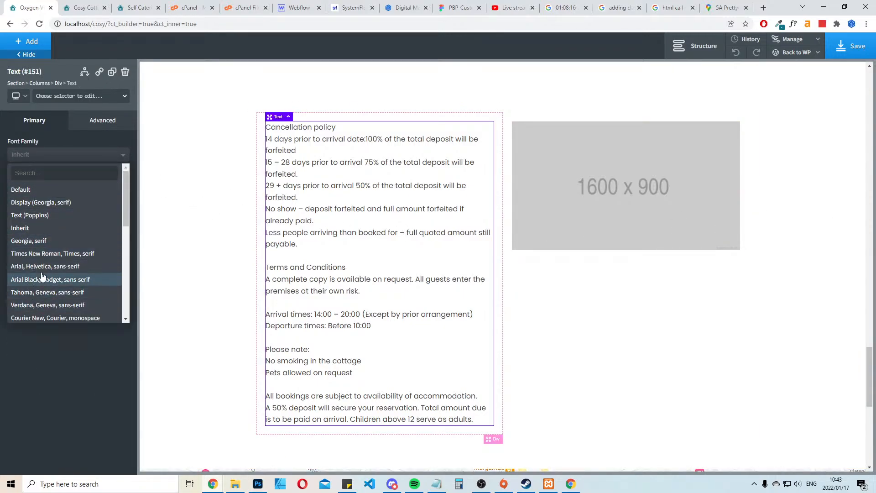
pyautogui.click(69, 175)
pyautogui.write('pop')
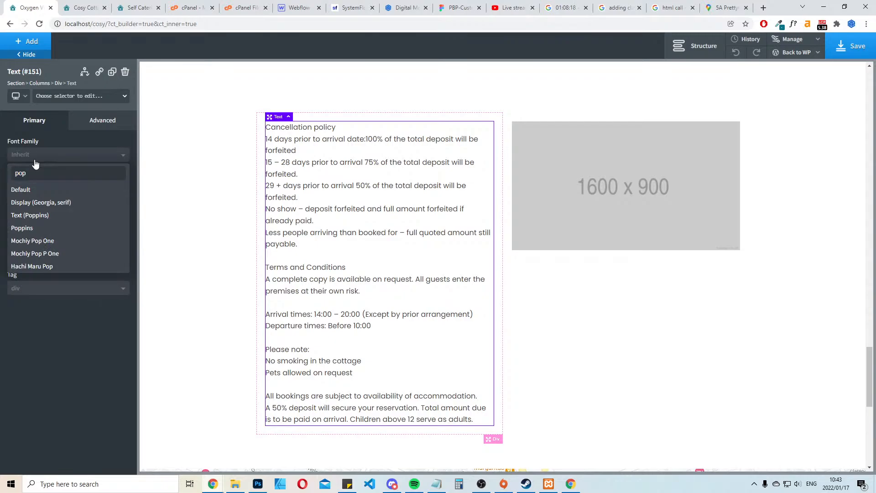
pyautogui.click(20, 227)
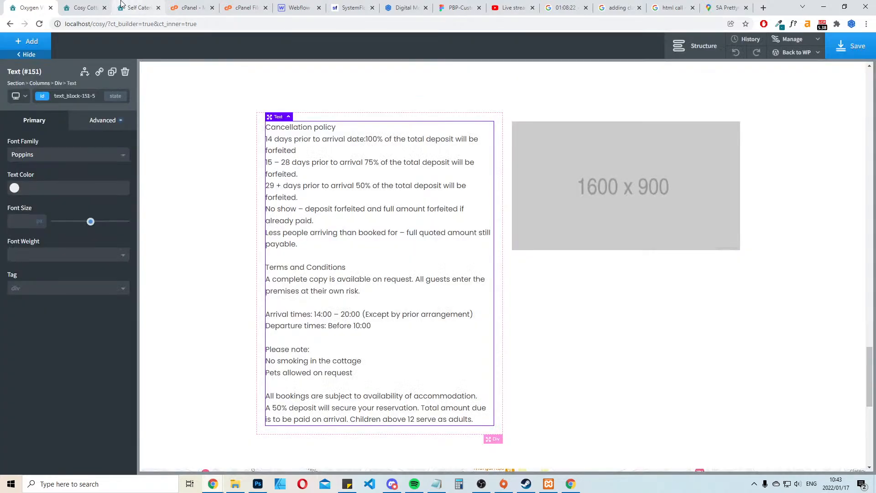
# Reload the local Cosy Cottage page and examine how the new policy section compares with the existing website
pyautogui.click(122, 5)
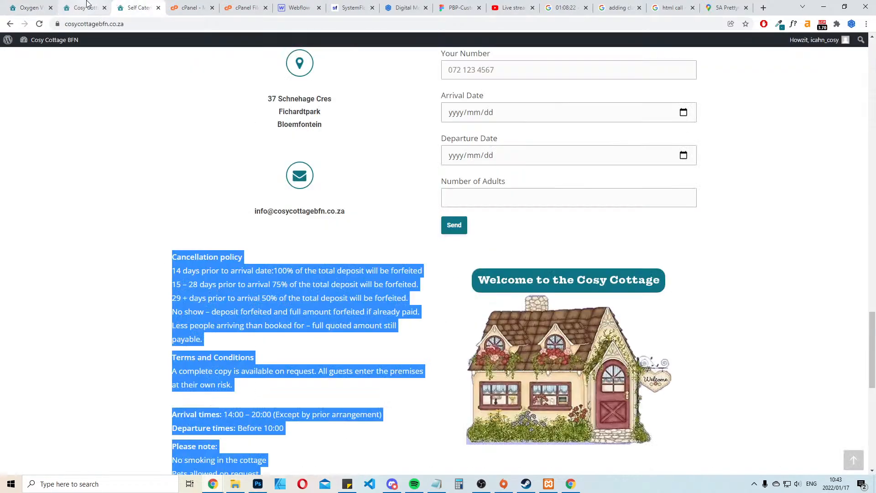
pyautogui.click(103, 5)
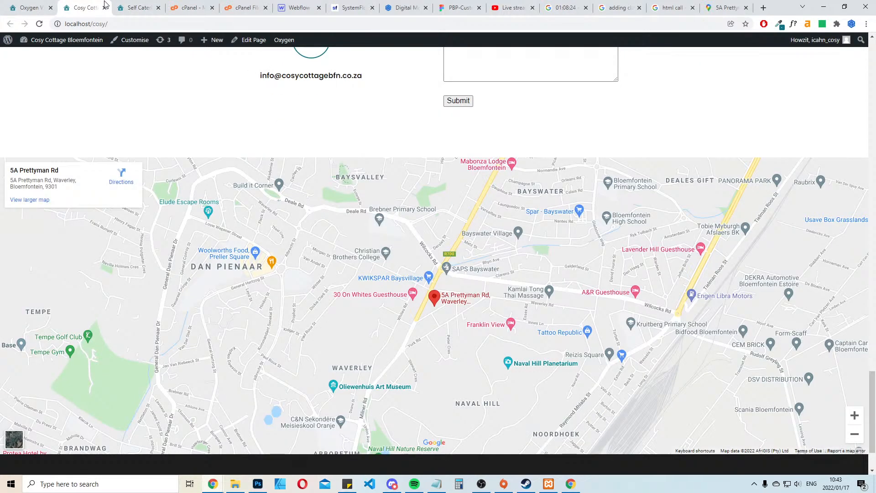
pyautogui.press('F5')
pyautogui.scroll(-4, 534, 255)
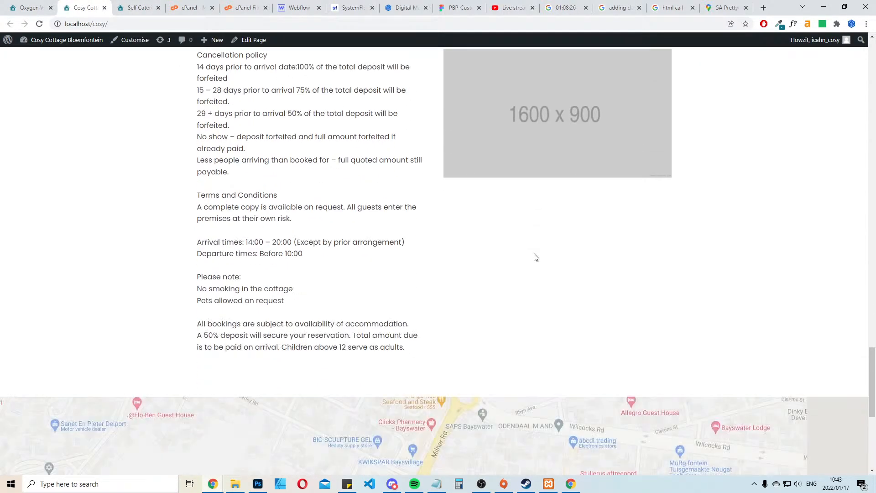
pyautogui.scroll(2, 535, 253)
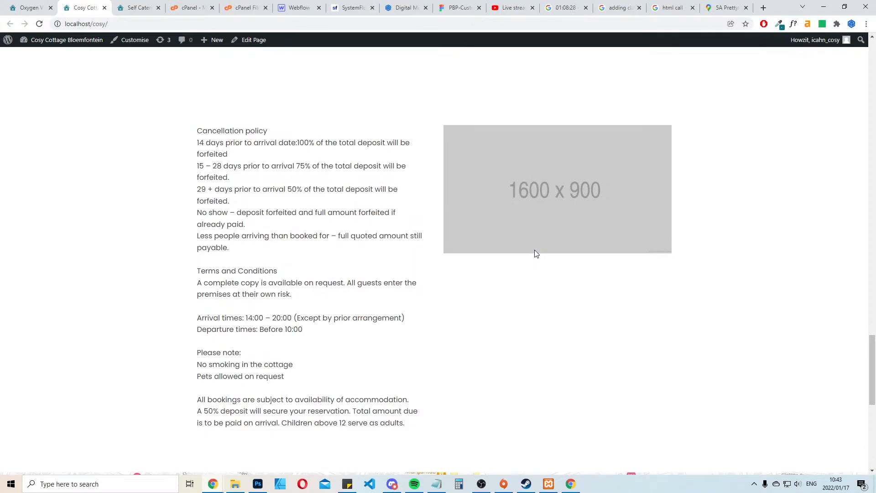
pyautogui.click(46, 5)
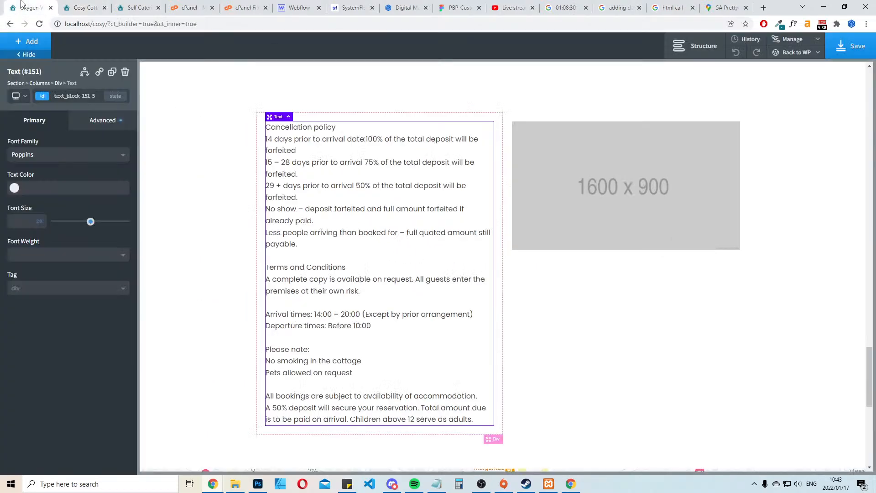
pyautogui.click(83, 4)
pyautogui.click(45, 6)
# Upload the-cosy-cottage-1.jpg and use it in place of the placeholder image beside the policy text
pyautogui.click(623, 163)
pyautogui.click(90, 176)
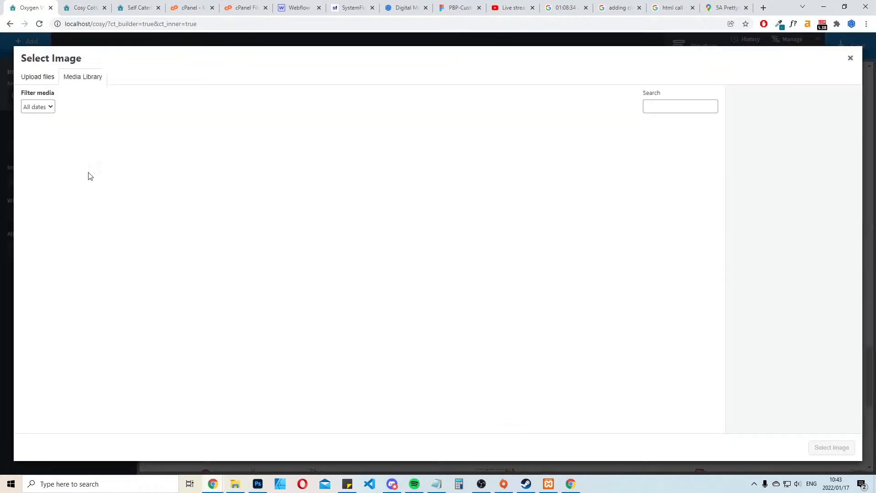
pyautogui.click(34, 76)
pyautogui.click(452, 241)
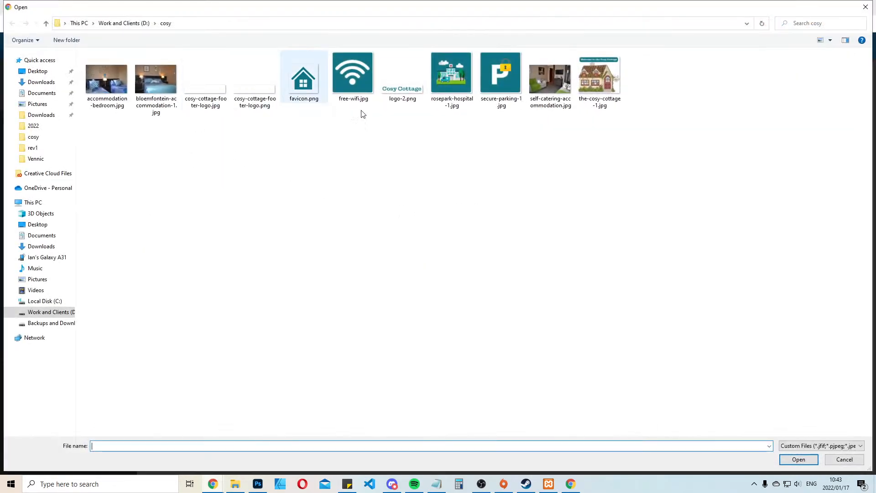
pyautogui.doubleClick(590, 84)
pyautogui.click(831, 447)
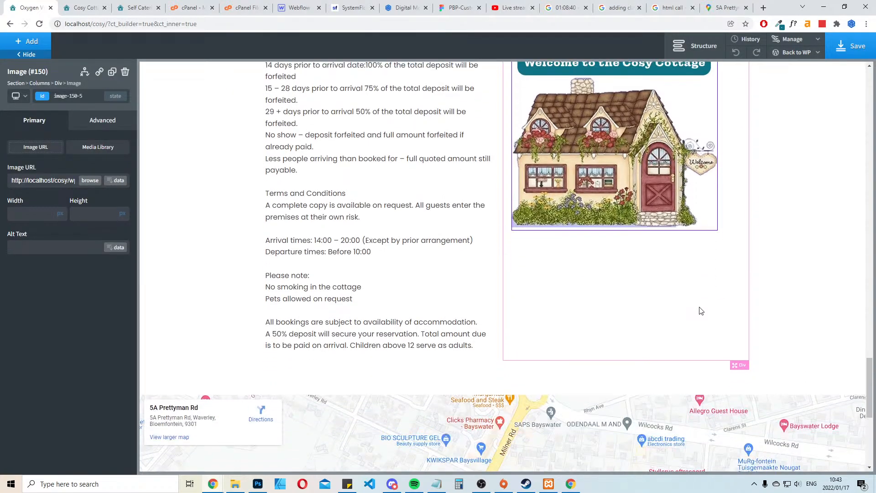
pyautogui.click(346, 149)
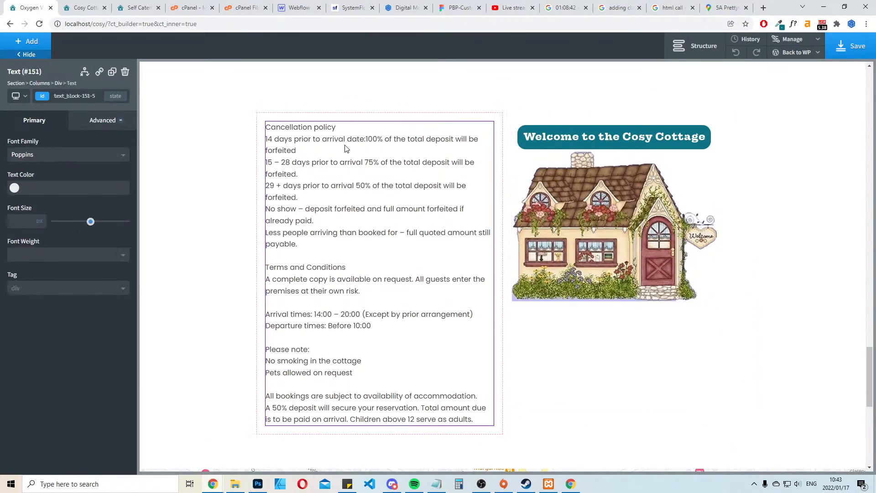
pyautogui.click(112, 73)
pyautogui.scroll(-2, 379, 246)
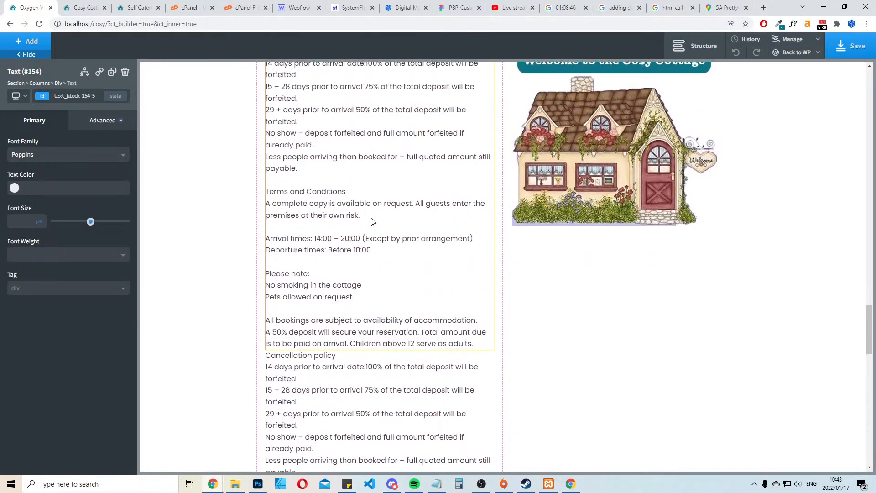
pyautogui.click(736, 54)
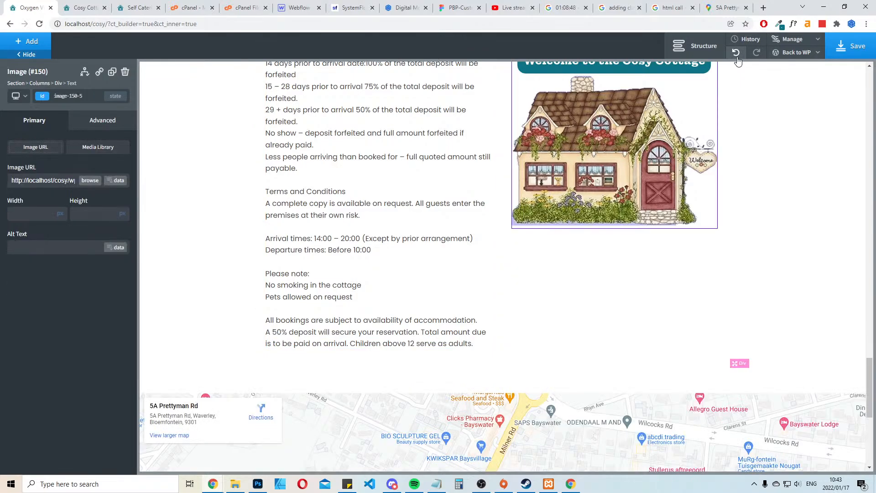
pyautogui.click(736, 53)
pyautogui.scroll(3, 691, 214)
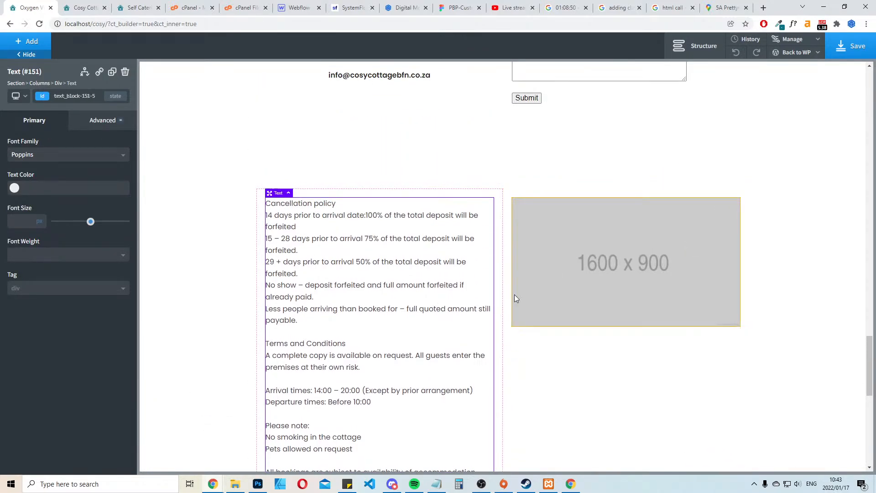
pyautogui.scroll(-4, 357, 310)
pyautogui.scroll(2, 365, 302)
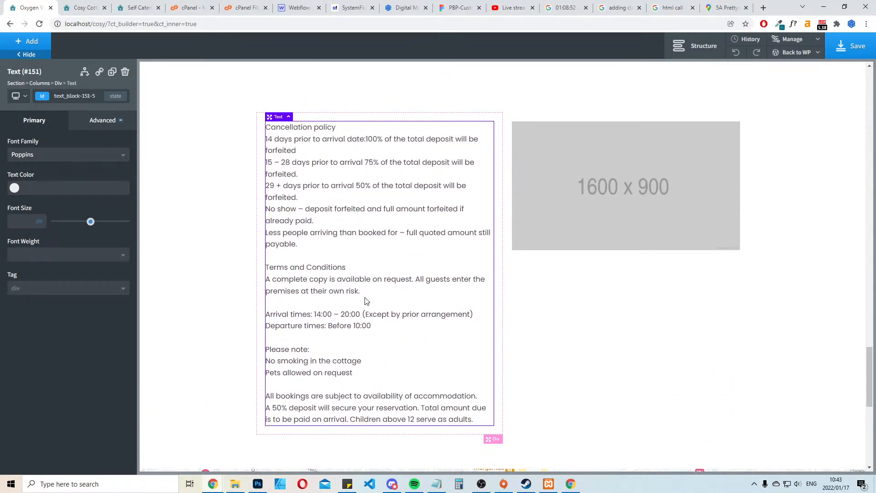
# Redo the cottage image replacement and save the page, checking the result on the local front-end page
pyautogui.click(609, 205)
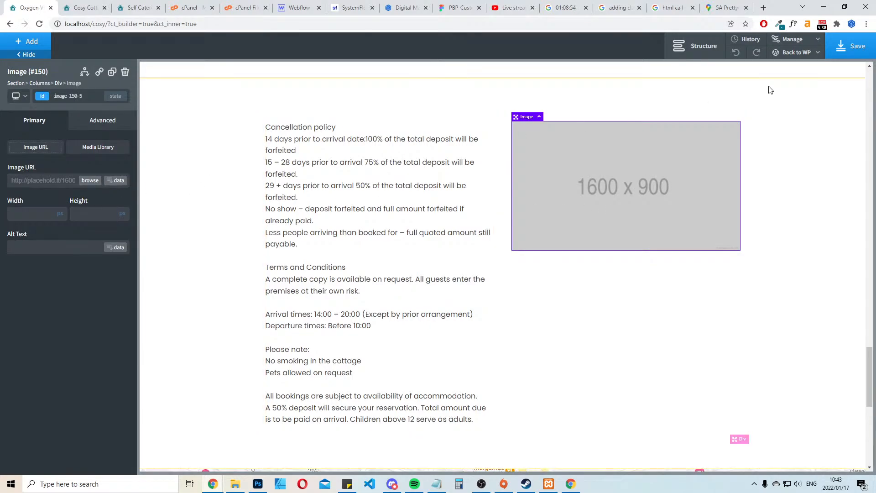
pyautogui.click(756, 53)
pyautogui.click(848, 46)
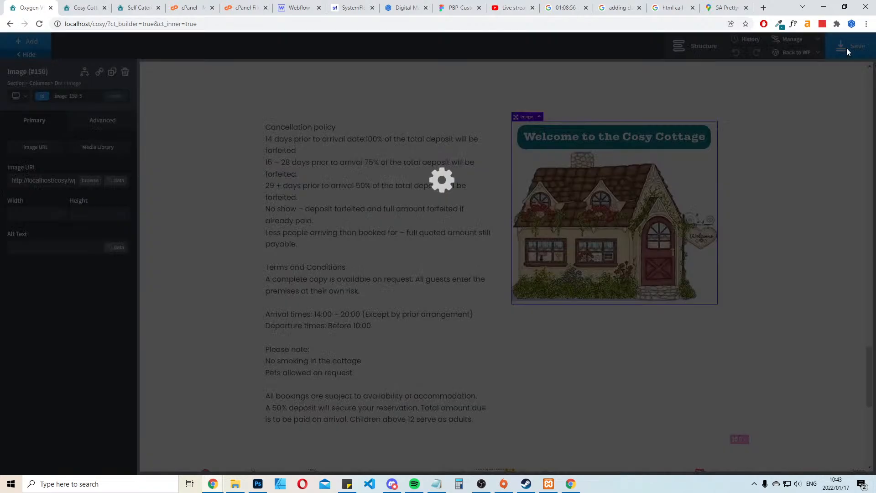
pyautogui.click(86, 8)
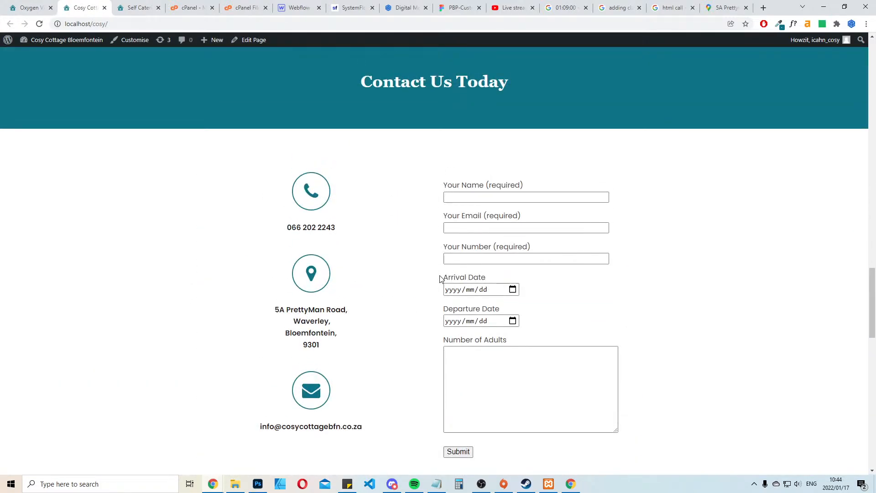
pyautogui.scroll(-6, 439, 280)
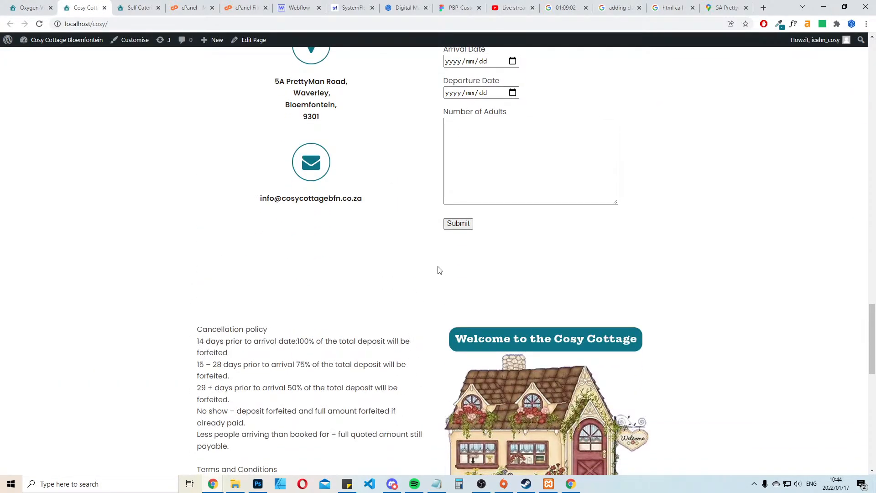
pyautogui.scroll(-3, 424, 272)
pyautogui.scroll(1, 420, 256)
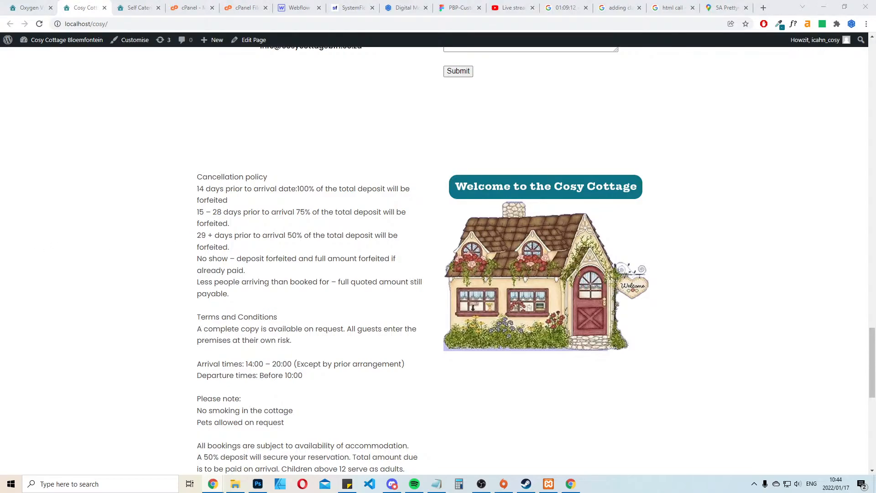
# In Oxygen, remove the word "also" from the welcome section's paragraph so it reads "We are centrally located"
pyautogui.click(42, 5)
pyautogui.scroll(15, 435, 215)
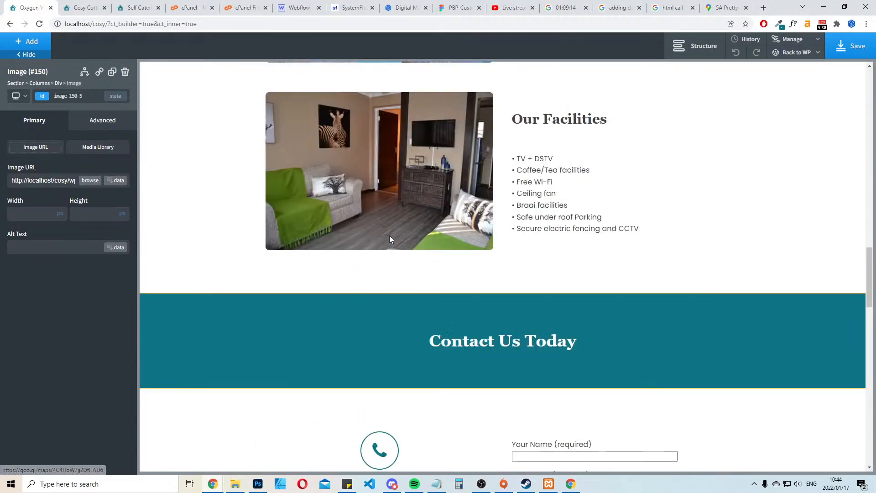
pyautogui.scroll(15, 390, 235)
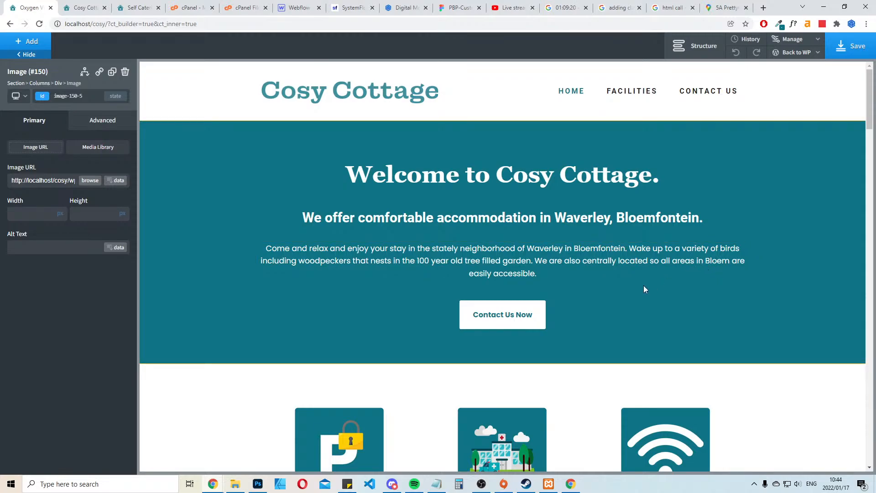
pyautogui.click(556, 272)
pyautogui.click(566, 260)
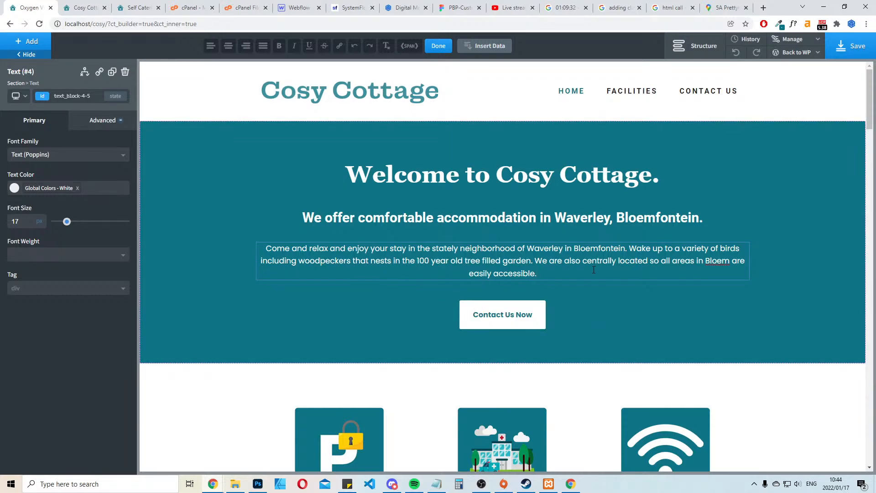
pyautogui.click(563, 261)
pyautogui.press('Delete')
pyautogui.press('Delete')
pyautogui.press('Delete')
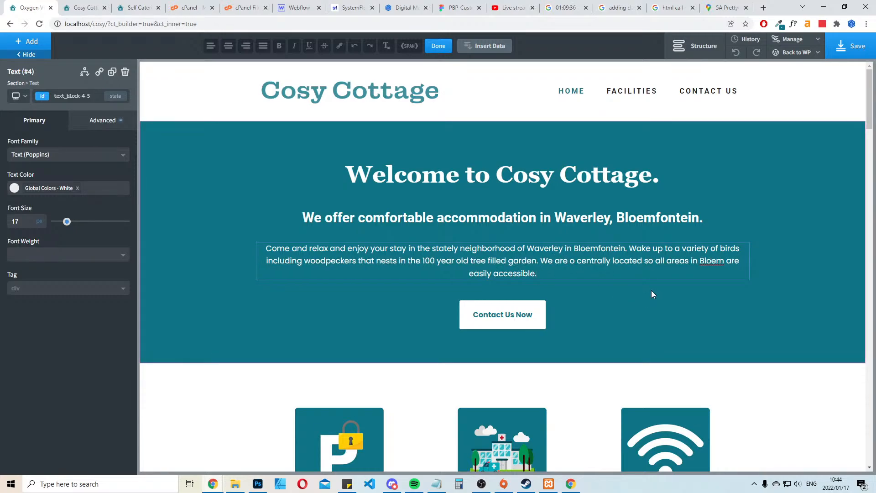
pyautogui.press('Delete')
pyautogui.press('Delete')
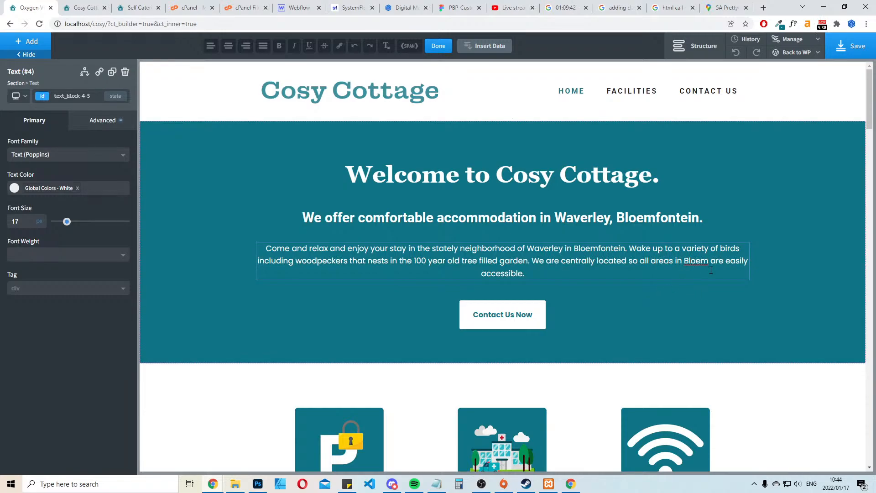
# Complete "Bloem" as "Bloemfontein" in the welcome paragraph and set its font size to 22 px
pyautogui.write('fontein')
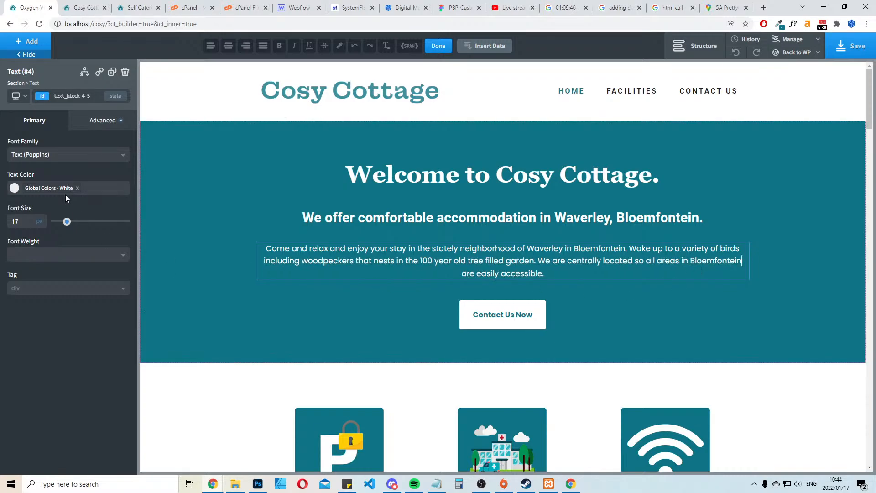
pyautogui.moveTo(67, 221); pyautogui.dragTo(71, 222)
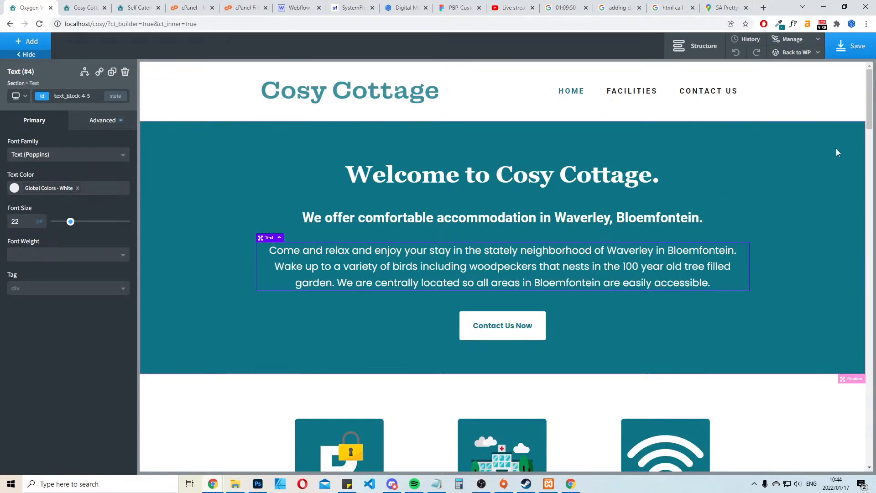
# Set the accommodation subheading's top margin to 10 px and bottom margin to 35 px in the welcome section, and save the page
pyautogui.click(851, 45)
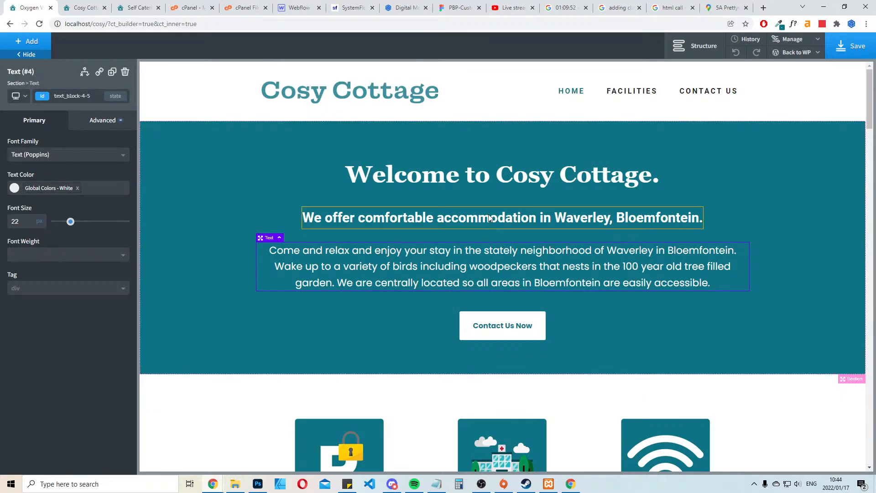
pyautogui.click(603, 214)
pyautogui.click(102, 120)
pyautogui.click(84, 171)
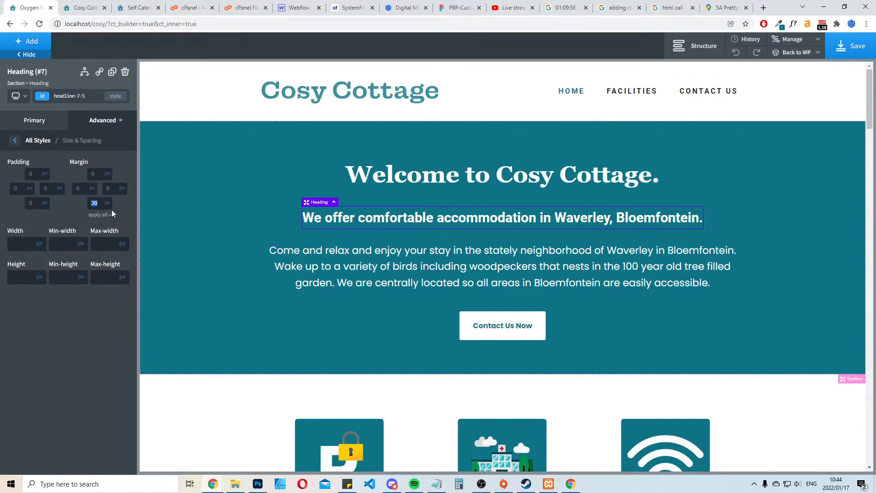
pyautogui.write('35')
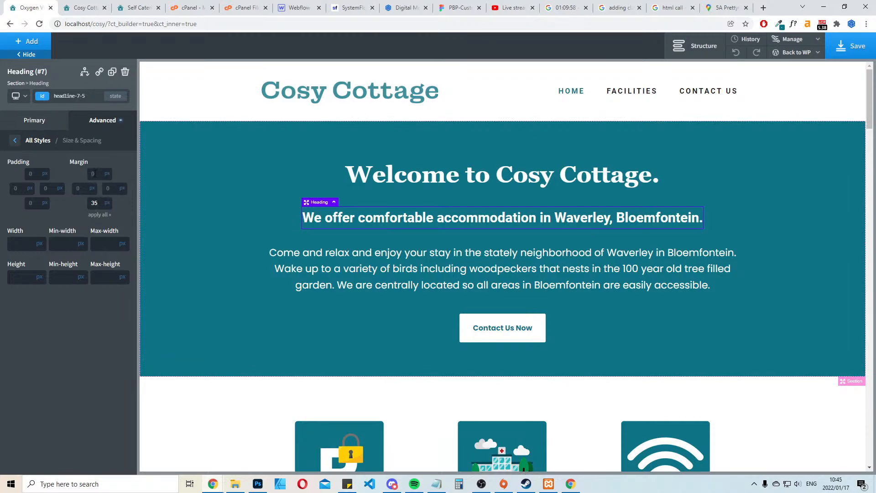
pyautogui.click(93, 174)
pyautogui.write('10')
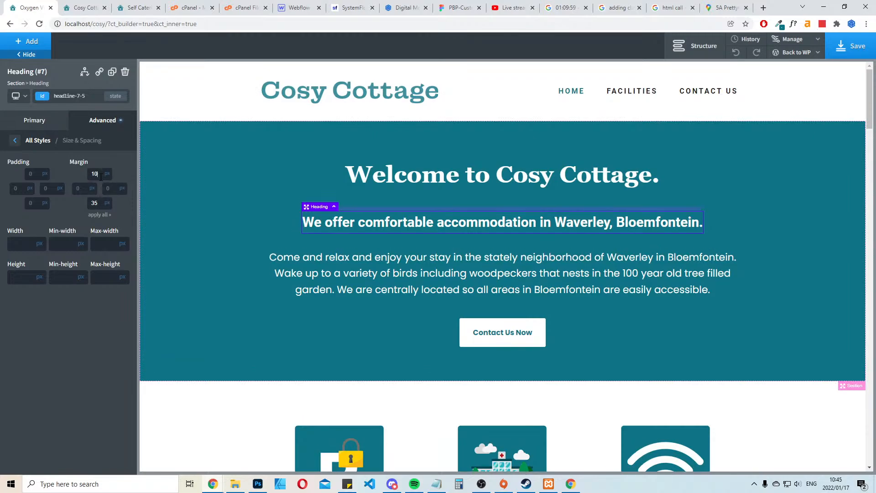
pyautogui.click(852, 48)
# Check the facilities section, select the Contact Us Now button under the welcome paragraph, and save the page again
pyautogui.click(798, 248)
pyautogui.scroll(-11, 798, 249)
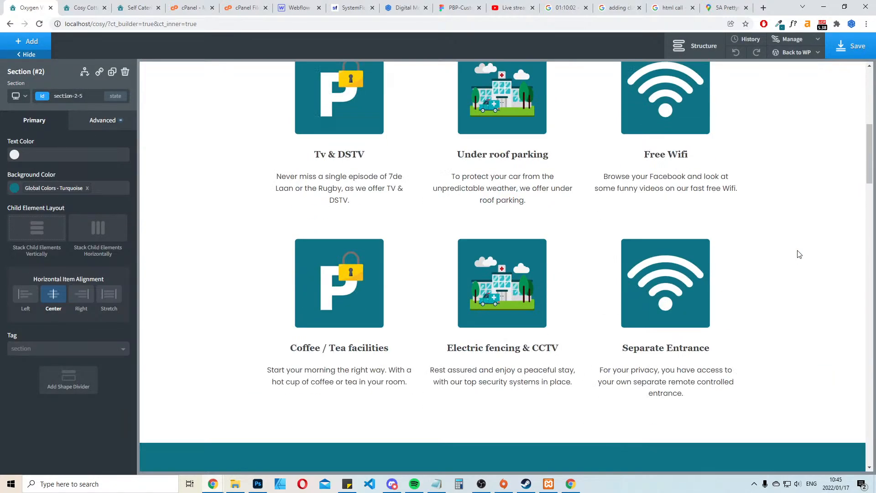
pyautogui.scroll(10, 798, 254)
pyautogui.click(510, 263)
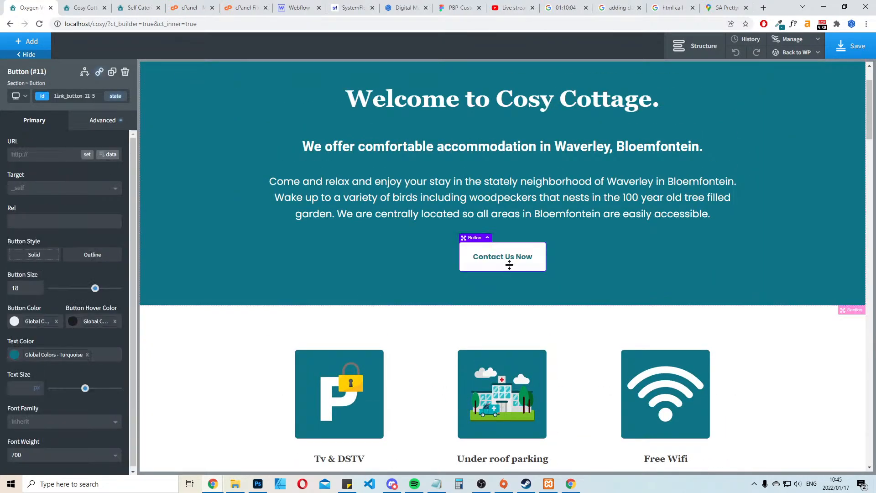
pyautogui.click(860, 40)
# Change the latest arrival time in the policy text beside the cottage image to 19:00
pyautogui.scroll(-20, 786, 297)
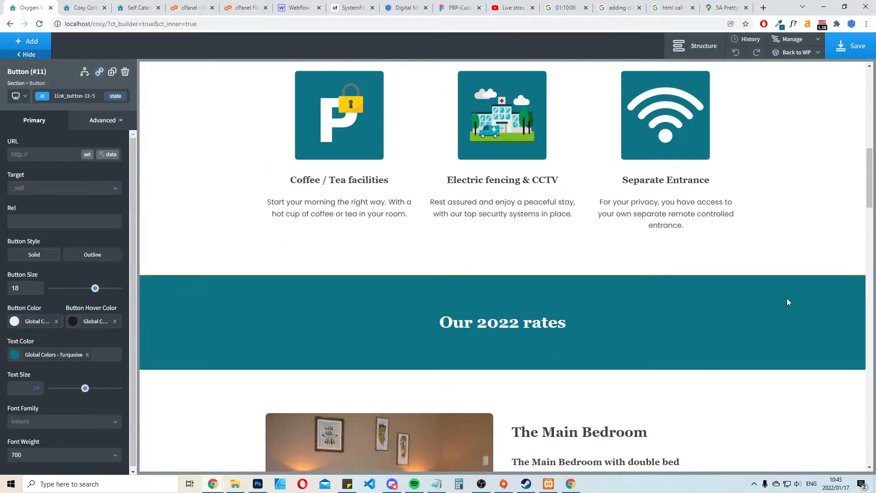
pyautogui.scroll(-15, 787, 297)
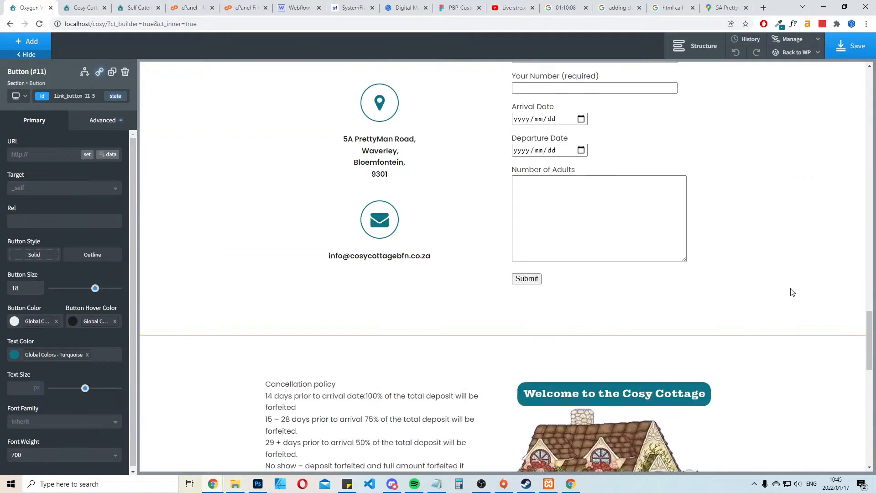
pyautogui.scroll(-7, 790, 277)
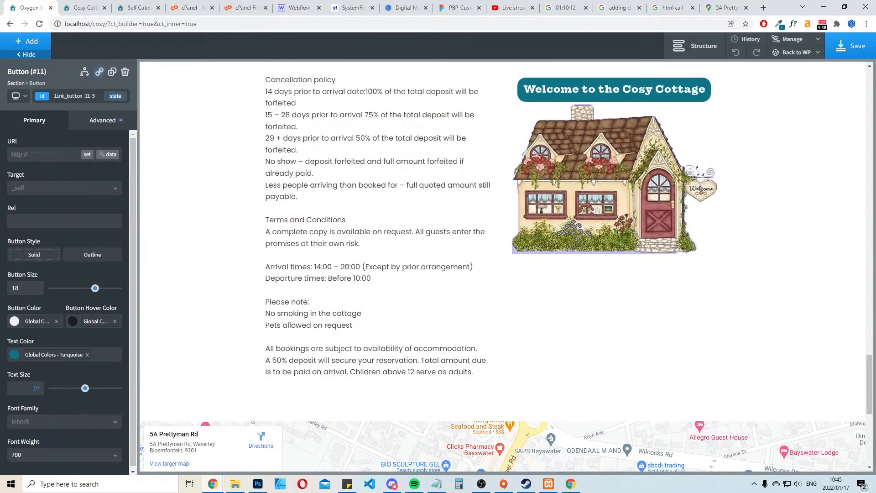
pyautogui.scroll(2, 343, 235)
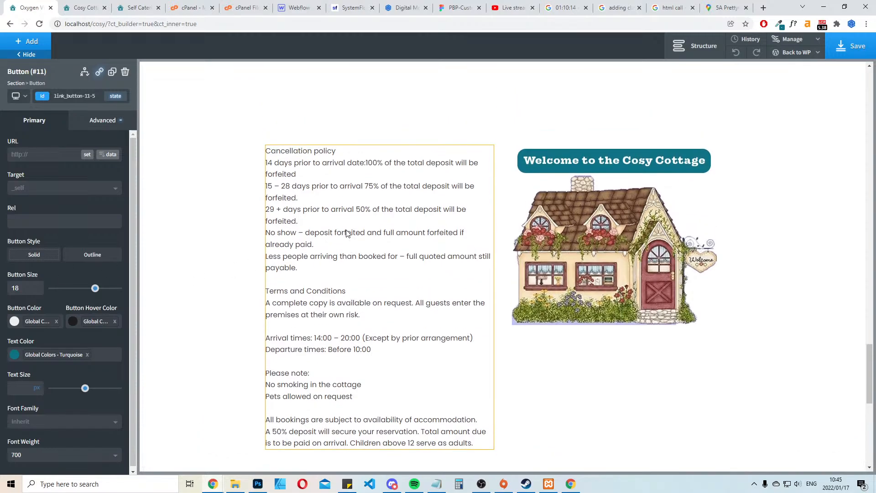
pyautogui.scroll(-2, 347, 234)
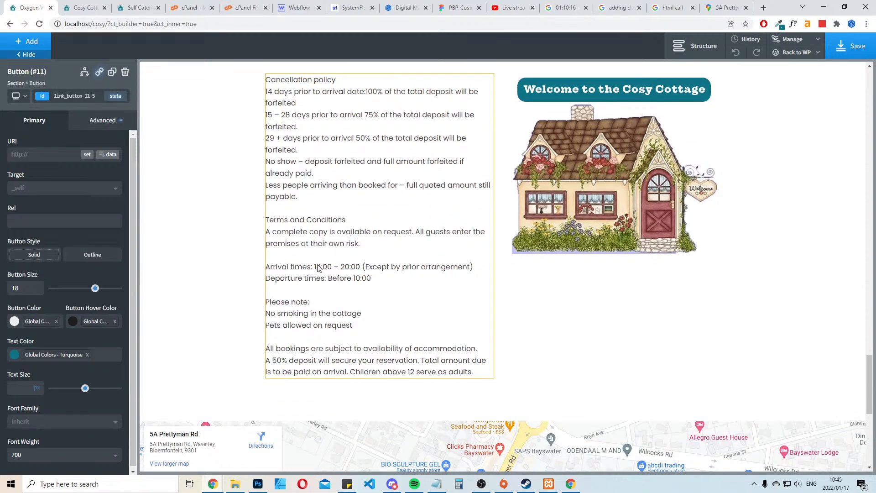
pyautogui.click(347, 270)
pyautogui.doubleClick(347, 271)
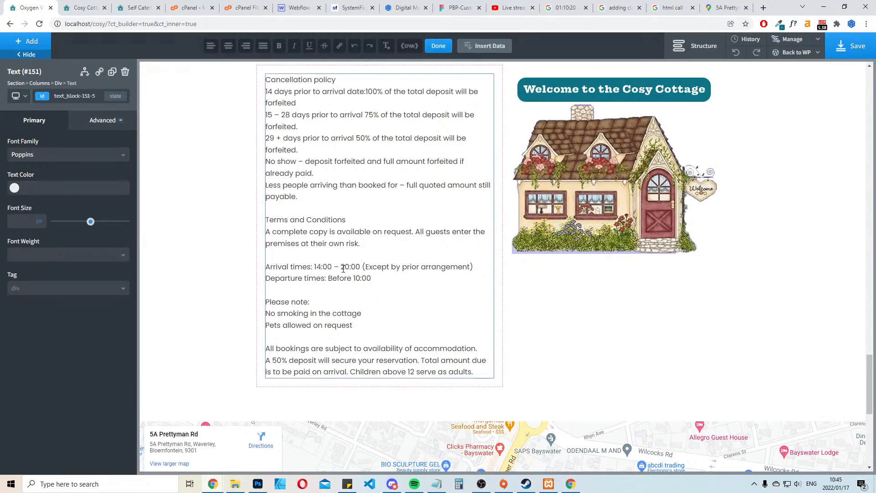
pyautogui.press('BackSpace')
pyautogui.write('19')
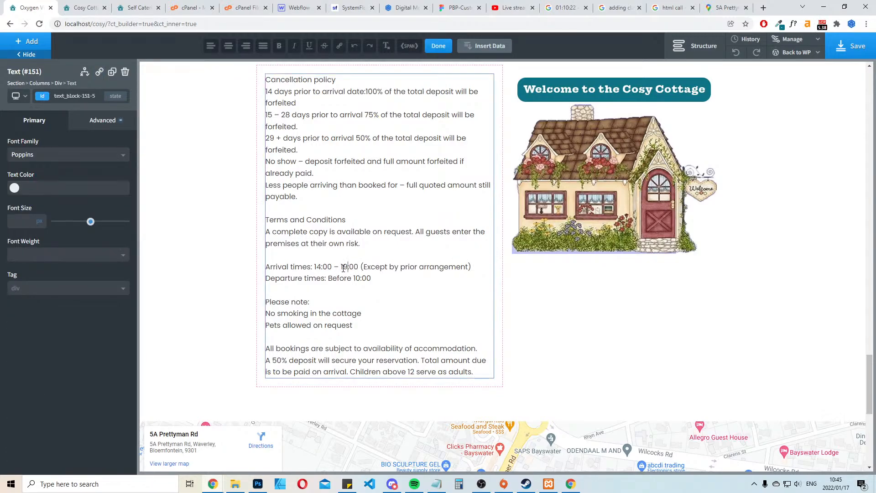
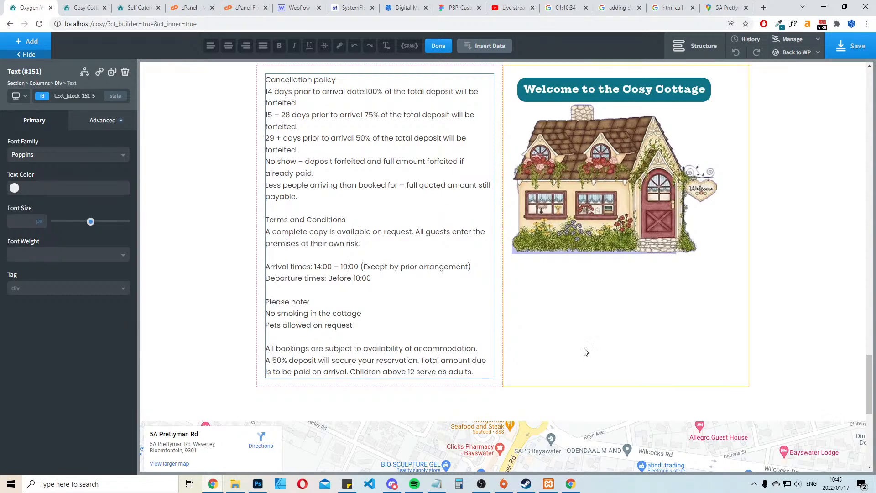
# Delete the "Pets allowed on request" line from the policy text beside the cottage image
pyautogui.tripleClick(360, 326)
pyautogui.press('BackSpace')
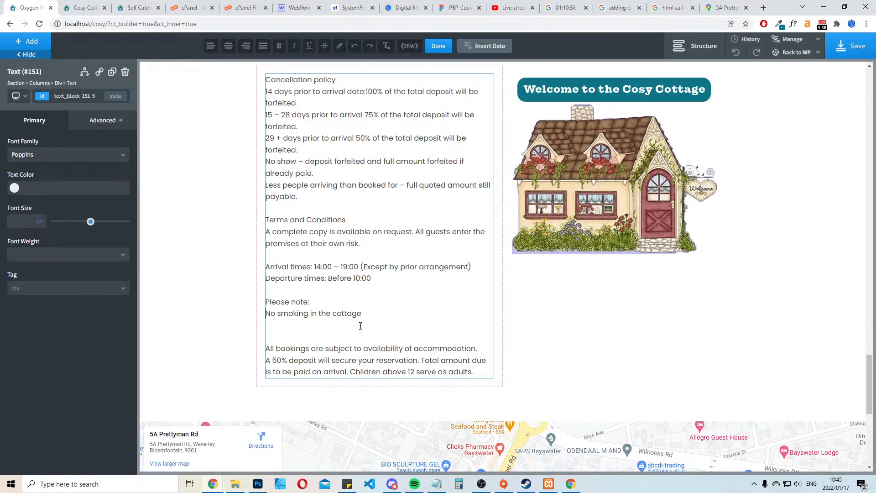
pyautogui.press('Delete')
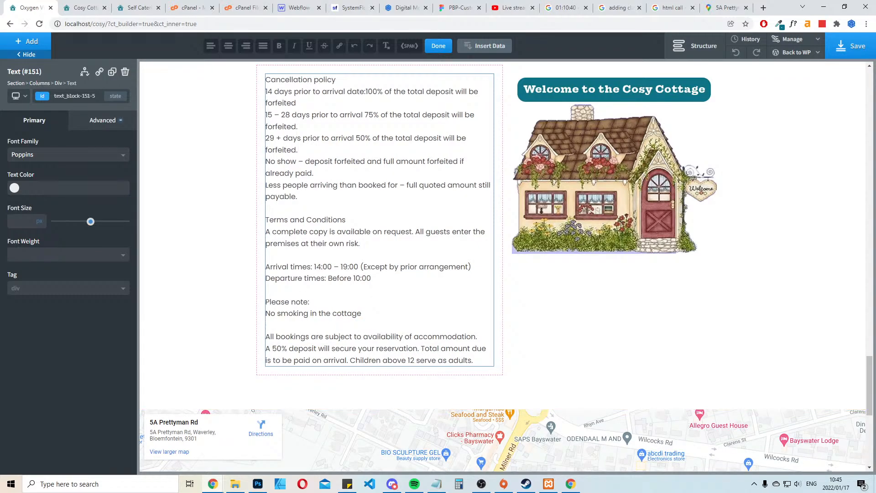
# Replace "14 days" with "1 Month" in the first line of the cancellation policy
pyautogui.scroll(2, 395, 208)
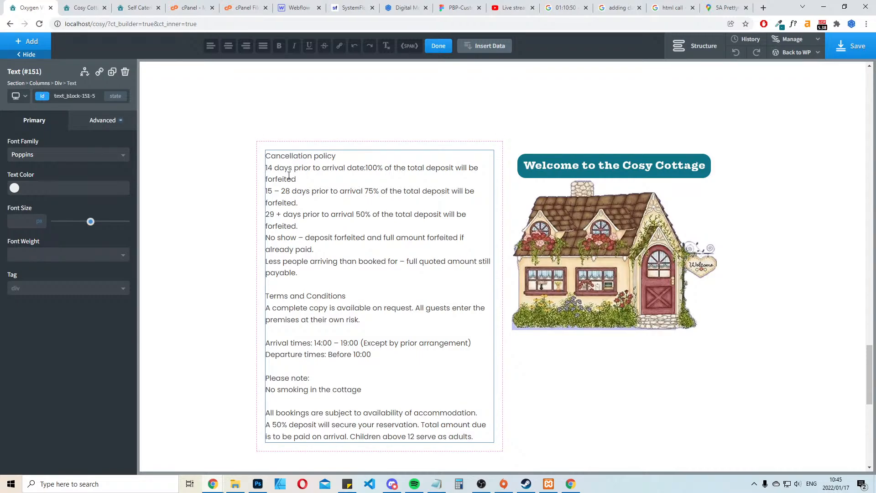
pyautogui.write('1 Month')
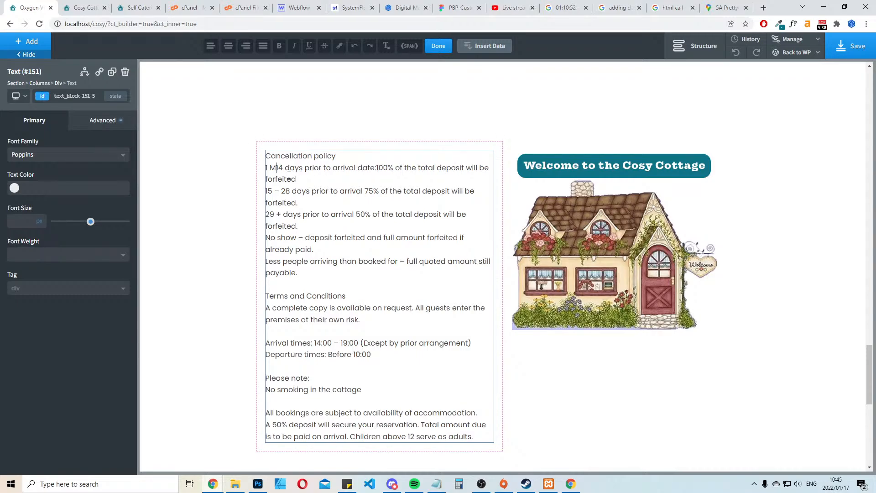
pyautogui.press('Delete')
pyautogui.press('Delete')
pyautogui.press('Delete')
pyautogui.press('Delete')
pyautogui.press('Delete')
pyautogui.press('Delete')
pyautogui.press('Delete')
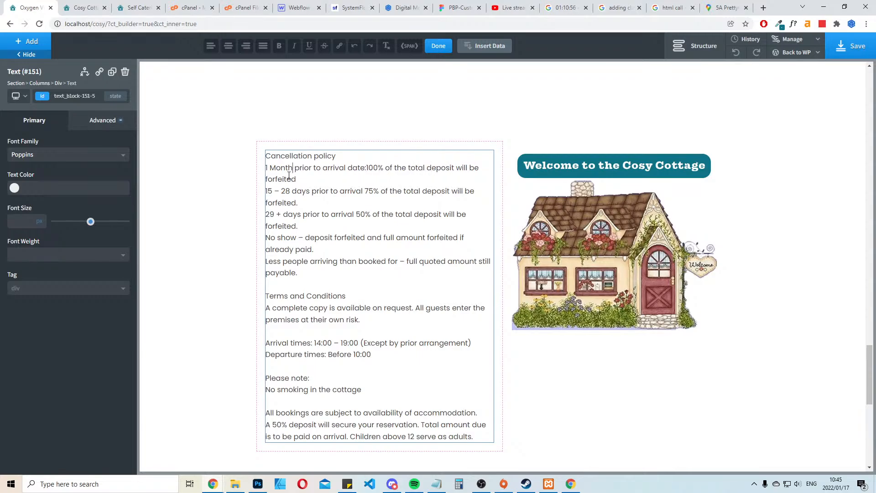
# Break the line before "100% of the total deposit" and add a blank line below the "Cancellation policy" heading
pyautogui.press('Right')
pyautogui.press('Right')
pyautogui.press('Right')
pyautogui.press('Right')
pyautogui.press('Right')
pyautogui.press('Right')
pyautogui.press('Right')
pyautogui.press('Right')
pyautogui.press('Right')
pyautogui.press('Right')
pyautogui.press('Right')
pyautogui.press('Right')
pyautogui.press('Right')
pyautogui.press('Right')
pyautogui.press('Right')
pyautogui.press('Right')
pyautogui.press('Right')
pyautogui.press('Right')
pyautogui.press('Right')
pyautogui.press('Right')
pyautogui.press('Return')
pyautogui.press('Return')
pyautogui.press('BackSpace')
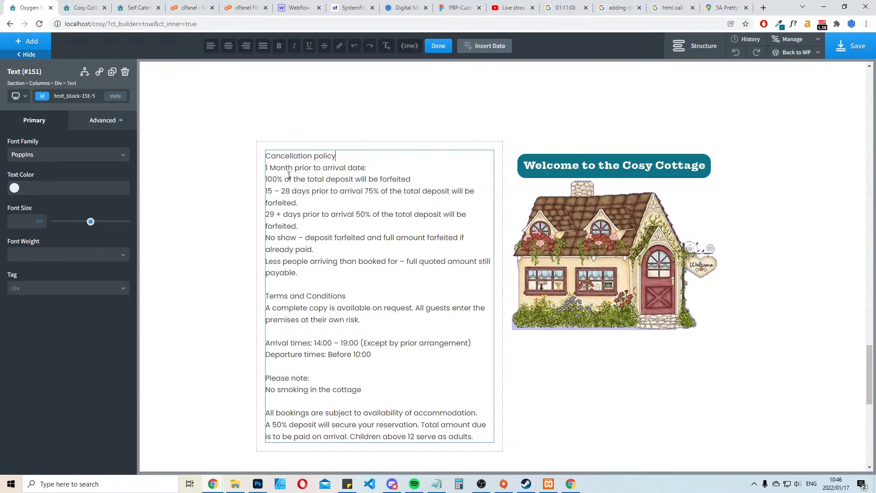
pyautogui.press('Return')
# Turn the "Cancellation policy" heading into a span with font weight 600 and end it with a colon
pyautogui.press('Up')
pyautogui.hotkey('shift', 'End')
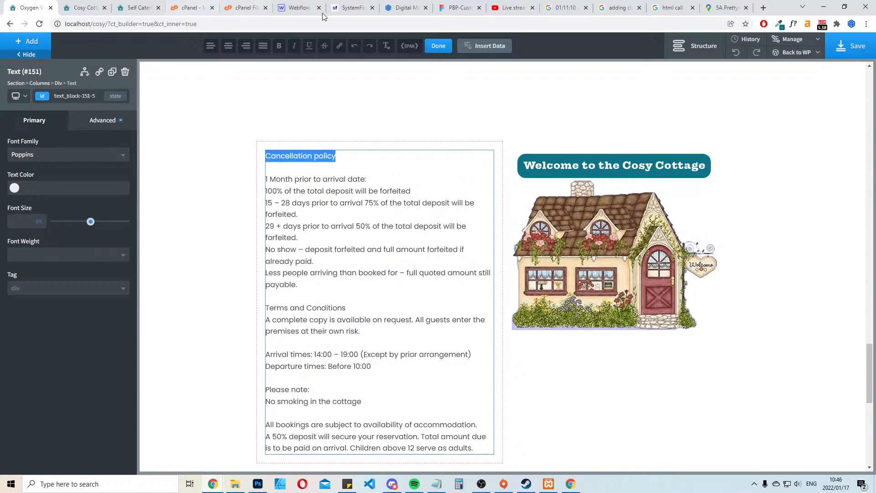
pyautogui.click(409, 46)
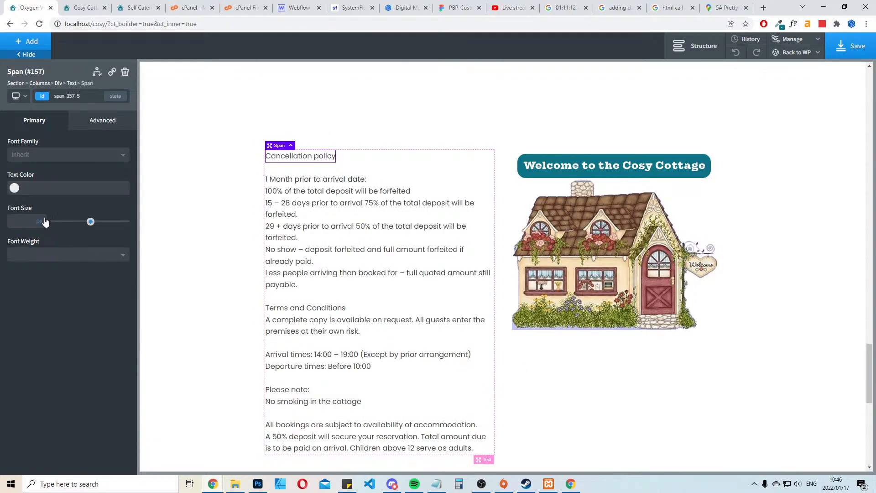
pyautogui.click(60, 254)
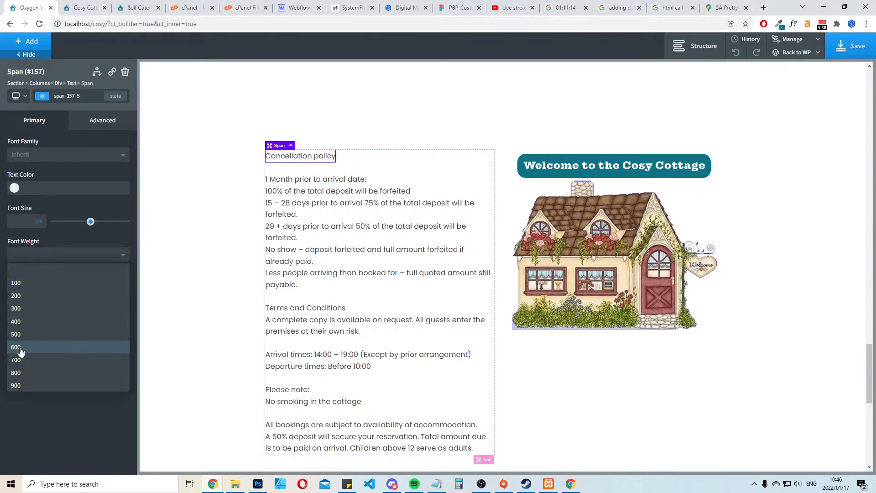
pyautogui.click(21, 347)
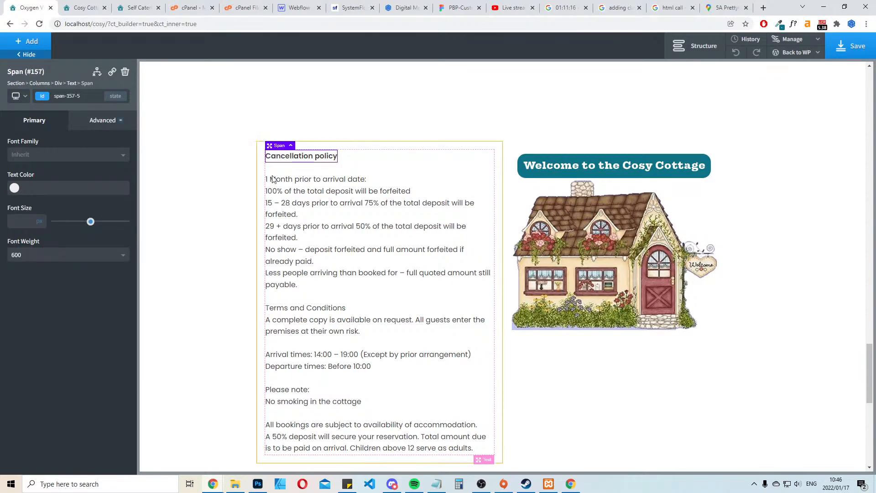
pyautogui.doubleClick(315, 166)
pyautogui.write(':')
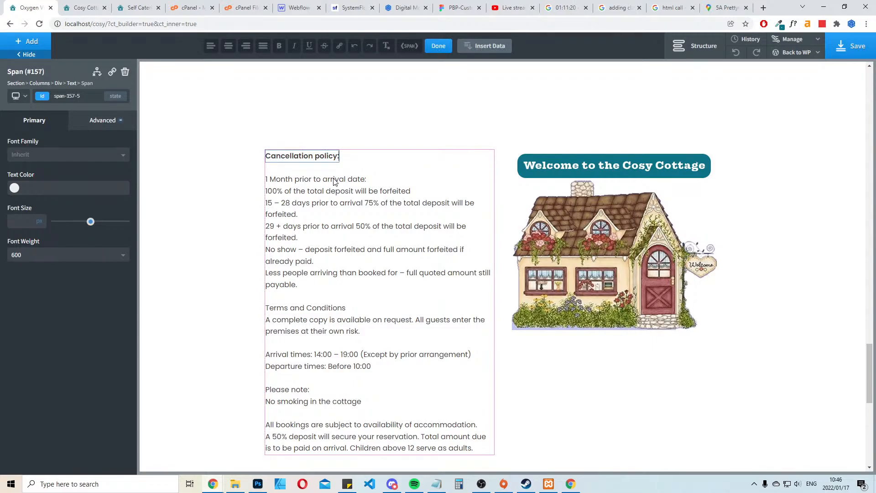
# Set the "Cancellation policy:" span's font size to 20 px and save the page
pyautogui.click(313, 160)
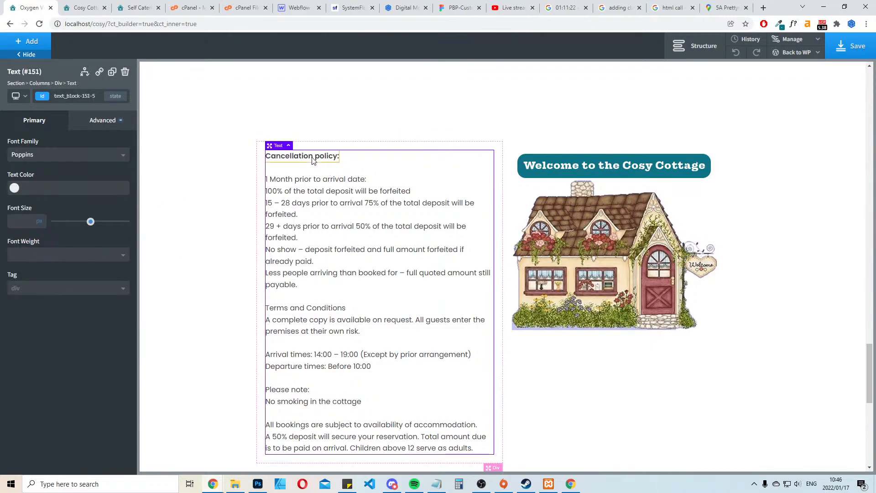
pyautogui.click(313, 160)
pyautogui.click(90, 221)
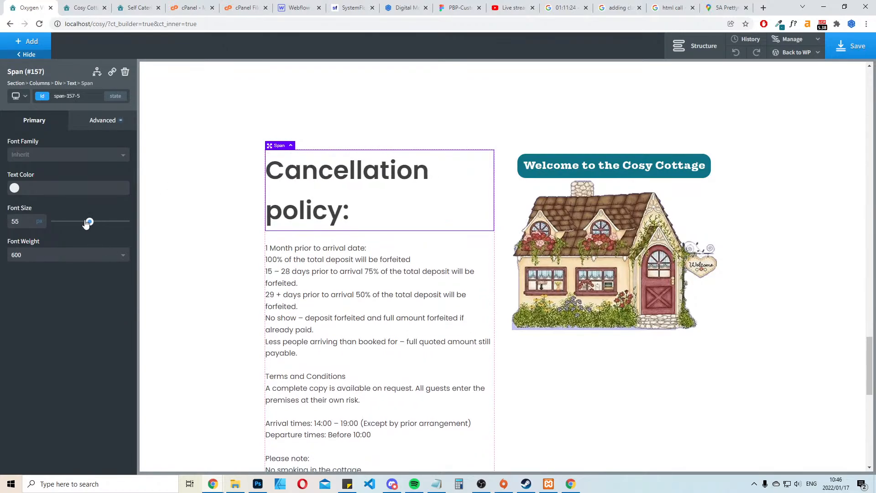
pyautogui.moveTo(86, 223); pyautogui.dragTo(69, 222)
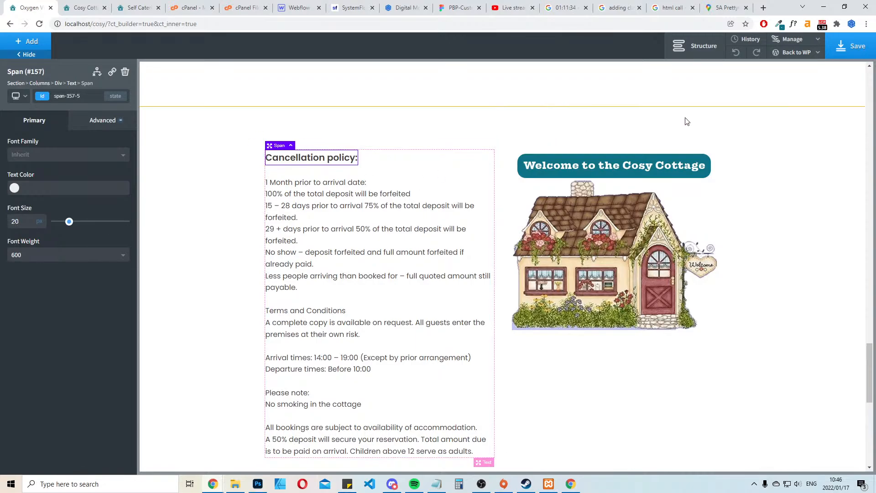
pyautogui.click(844, 48)
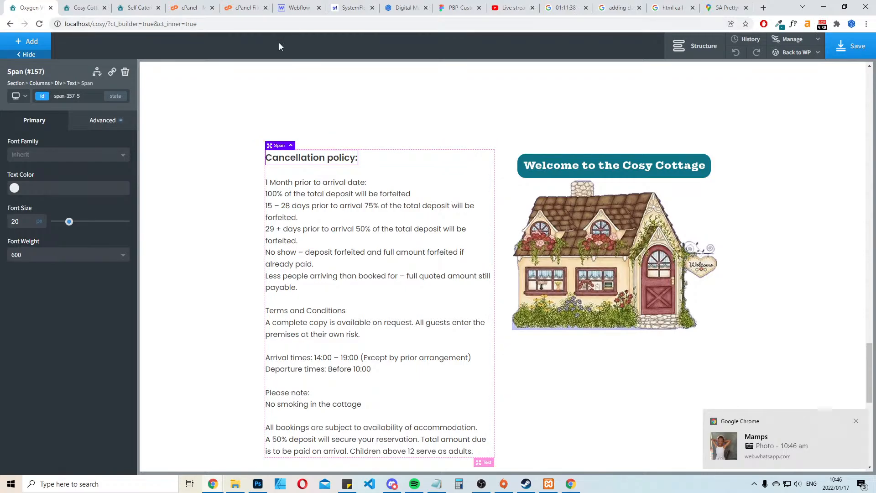
# Turn "1 Month prior to arrival date:" into a span with font weight 600
pyautogui.scroll(-2, 390, 288)
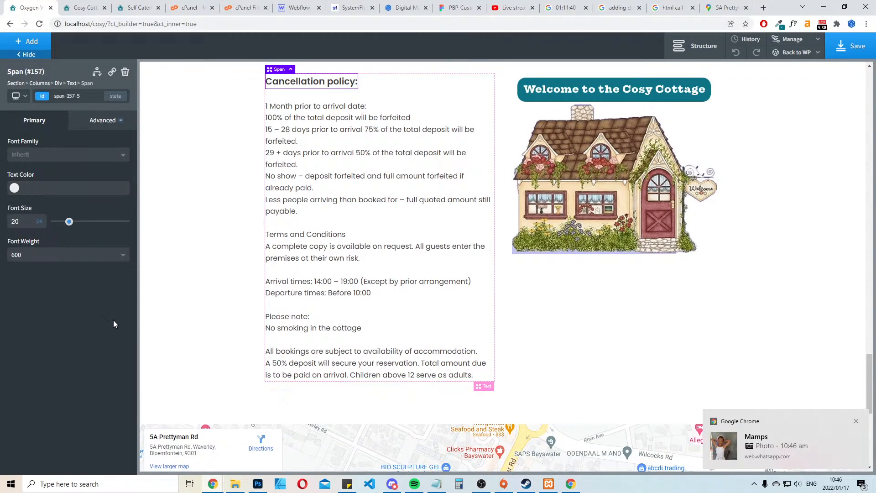
pyautogui.scroll(2, 323, 243)
pyautogui.click(344, 260)
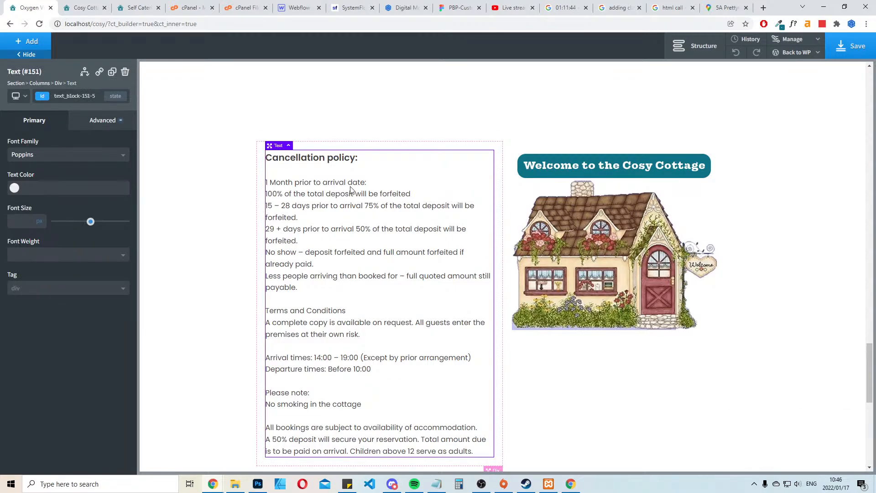
pyautogui.tripleClick(368, 182)
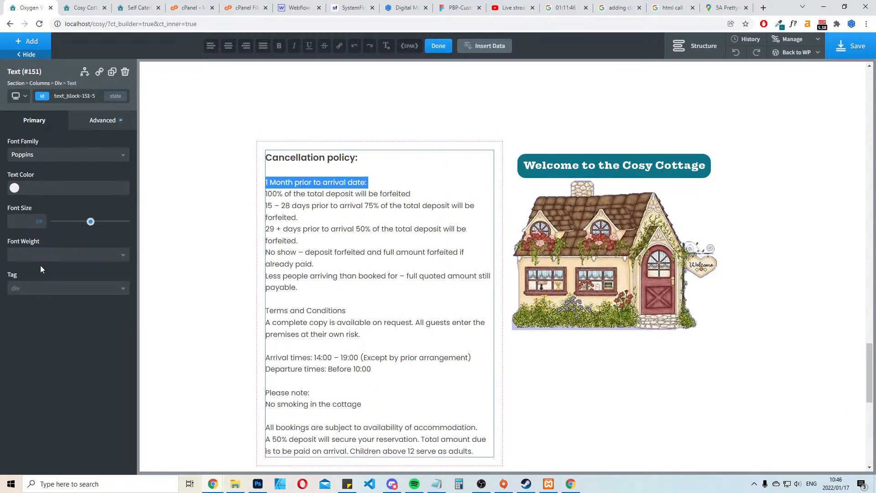
pyautogui.click(409, 46)
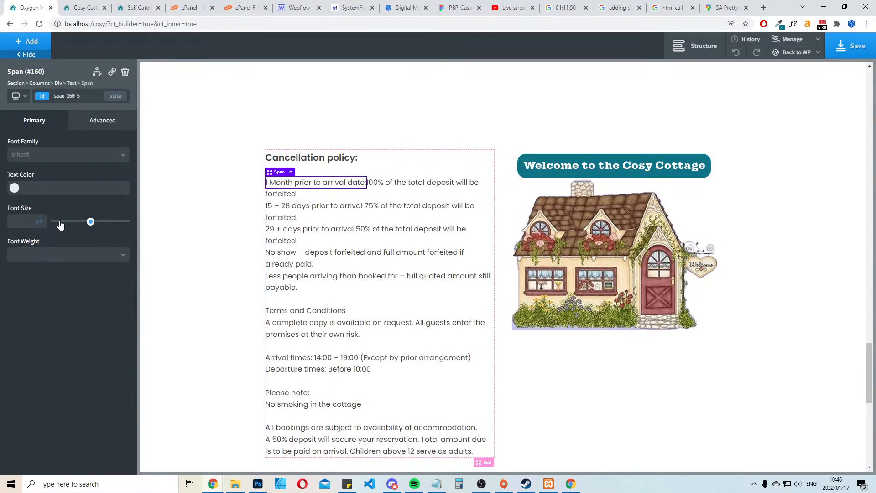
pyautogui.click(76, 254)
pyautogui.click(26, 342)
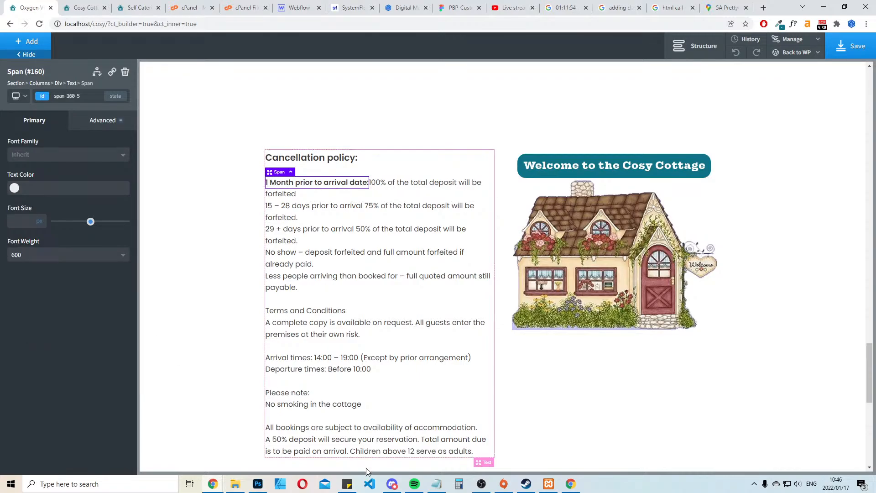
# Switch to Spotify, skip to the next track, and return to the Oxygen builder
pyautogui.click(414, 483)
pyautogui.click(456, 447)
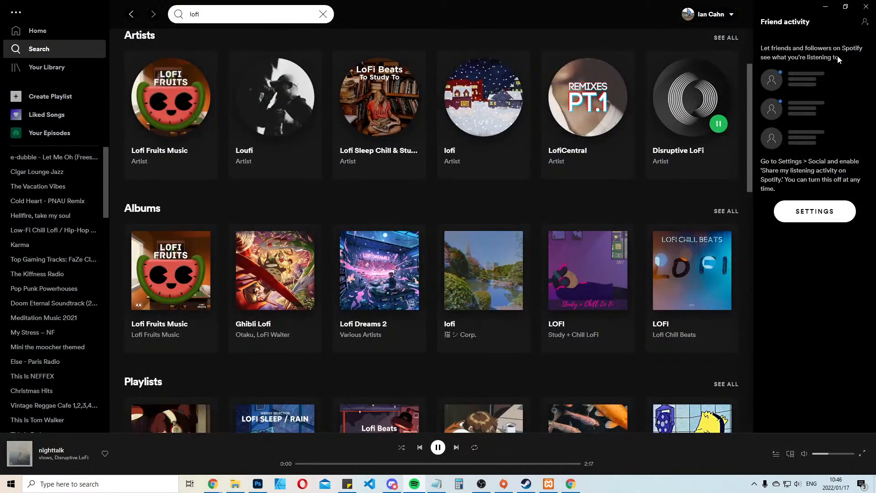
pyautogui.click(825, 6)
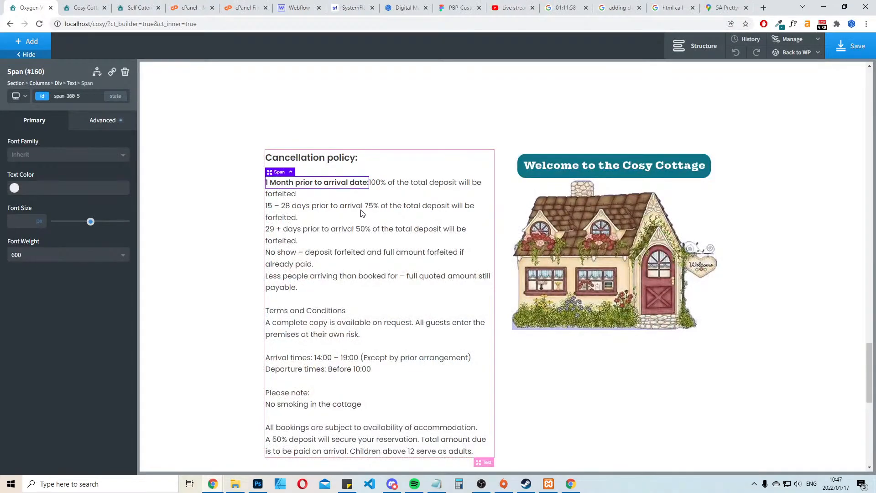
# Move the "100% of the total deposit" sentence below the bold "1 Month prior to arrival date:" line
pyautogui.click(397, 182)
pyautogui.doubleClick(370, 183)
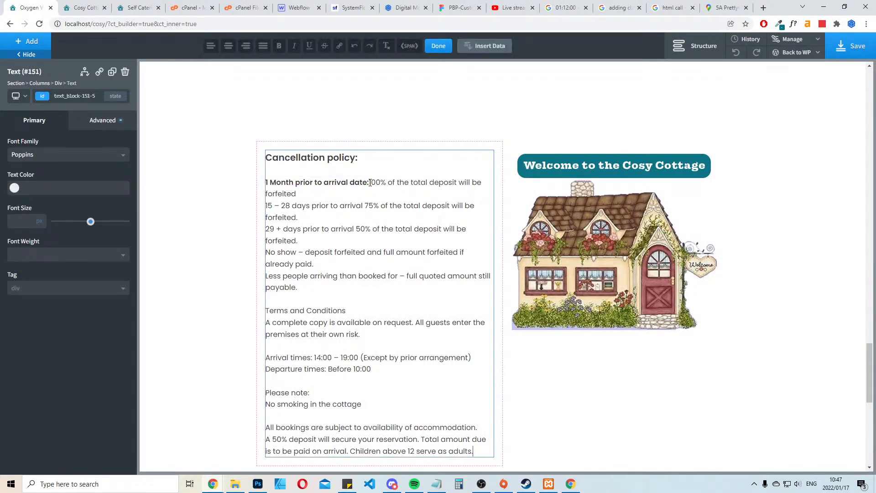
pyautogui.click(370, 182)
pyautogui.doubleClick(377, 182)
pyautogui.click(370, 181)
pyautogui.press('Return')
pyautogui.press('Return')
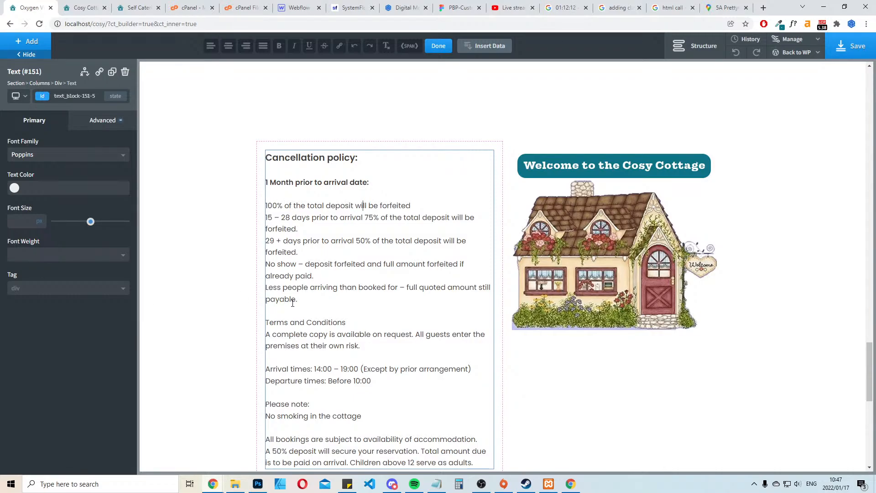
# Reword the 100% deposit sentence to end in "paid back." and place it directly under the bold line, with a blank line after it
pyautogui.press('Right')
pyautogui.press('Right')
pyautogui.press('Right')
pyautogui.press('Right')
pyautogui.press('BackSpace')
pyautogui.press('BackSpace')
pyautogui.press('BackSpace')
pyautogui.press('BackSpace')
pyautogui.press('BackSpace')
pyautogui.press('BackSpace')
pyautogui.press('BackSpace')
pyautogui.press('BackSpace')
pyautogui.press('BackSpace')
pyautogui.write('paid back')
pyautogui.press('Up')
pyautogui.press('Delete')
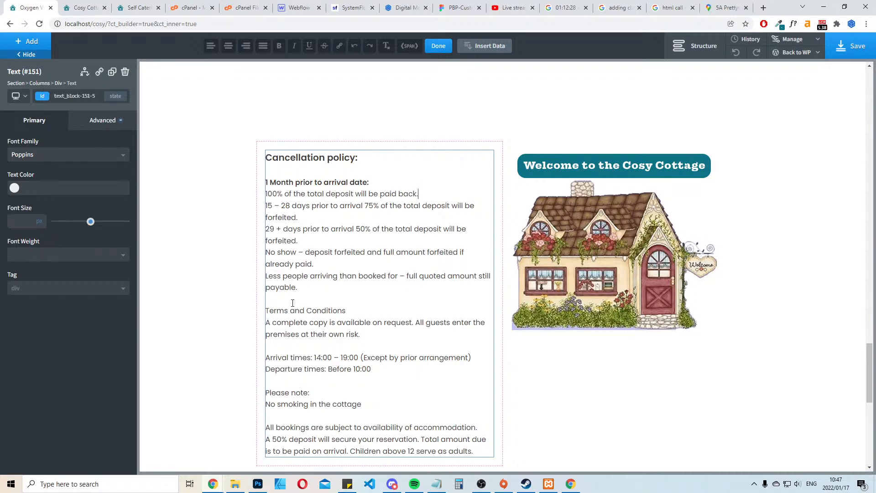
pyautogui.press('Return')
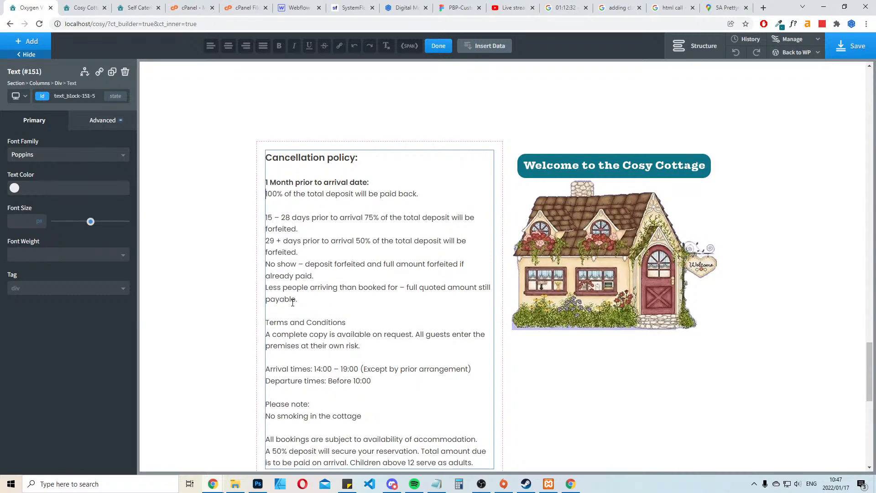
# Copy the "1 Month prior to arrival date:" line together with its 100% deposit sentence
pyautogui.scroll(-1, 292, 303)
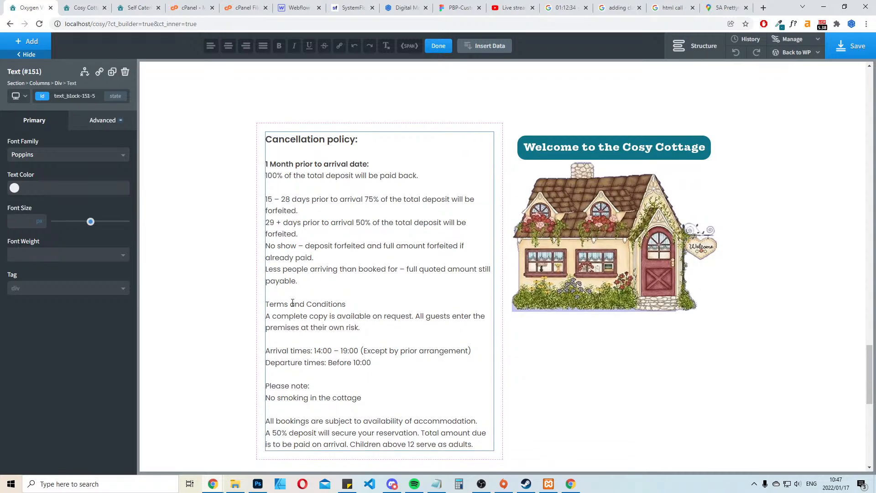
pyautogui.click(290, 154)
pyautogui.hotkey('shift', 'Down')
pyautogui.hotkey('shift', 'Down')
pyautogui.hotkey('shift', 'Down')
pyautogui.hotkey('ctrl', 'c')
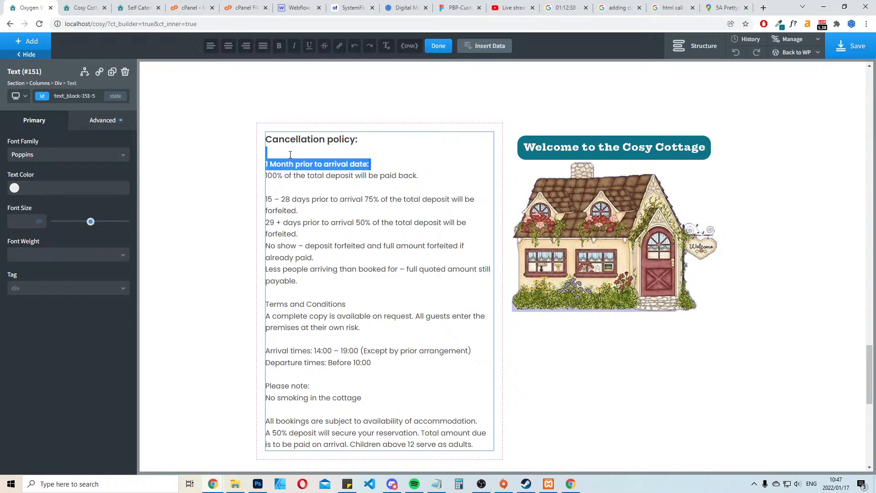
pyautogui.press('Down')
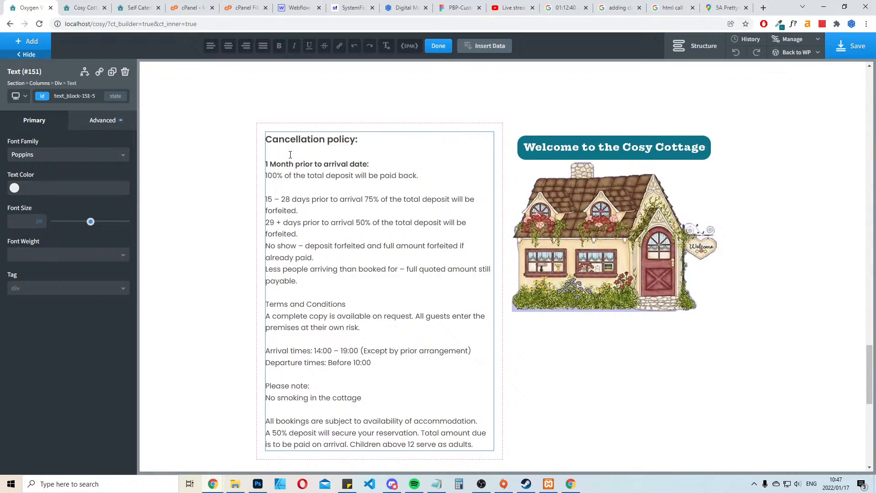
# Paste one duplicate of the 1 Month cancellation entry below the original, with blank lines separating it from the remaining terms
pyautogui.press('Return')
pyautogui.press('Return')
pyautogui.press('Return')
pyautogui.press('Return')
pyautogui.press('Up')
pyautogui.press('Up')
pyautogui.press('Up')
pyautogui.press('Up')
pyautogui.hotkey('ctrl', 'v')
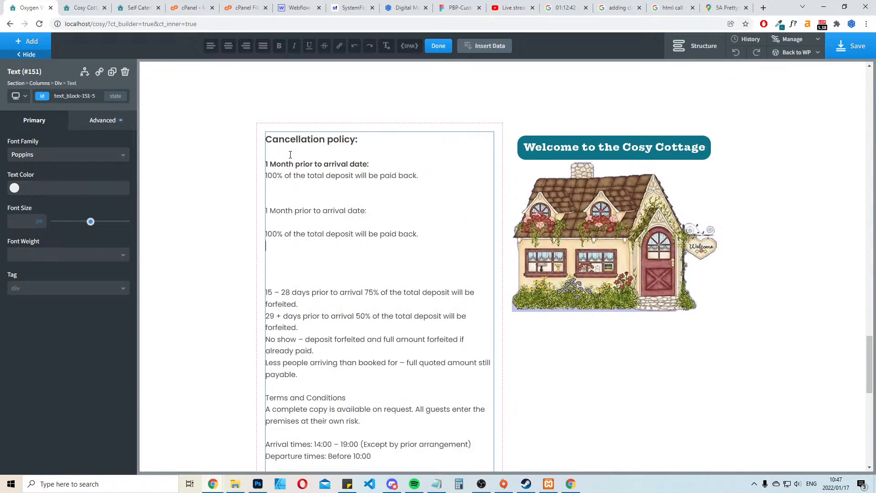
pyautogui.hotkey('ctrl', 'v')
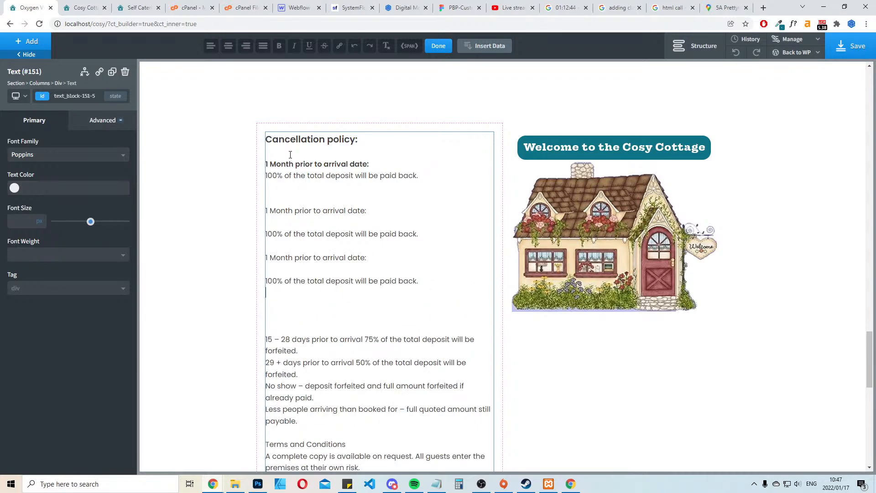
pyautogui.hotkey('ctrl', 'z')
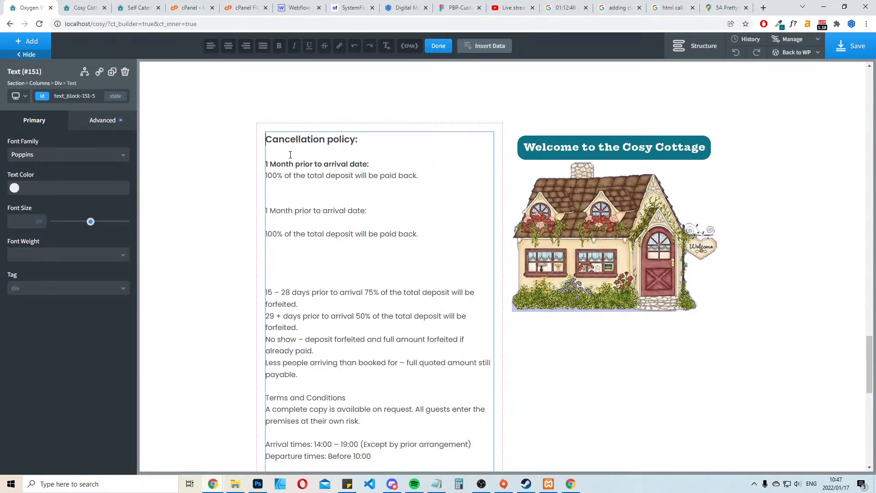
# Remove the extra blank line between the original 1 Month entry and its duplicate
pyautogui.click(287, 196)
pyautogui.click(322, 198)
pyautogui.press('BackSpace')
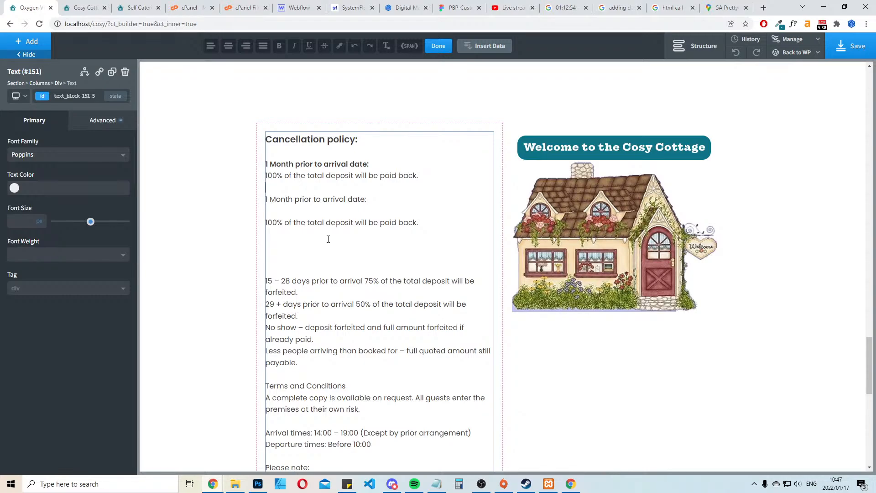
pyautogui.doubleClick(282, 164)
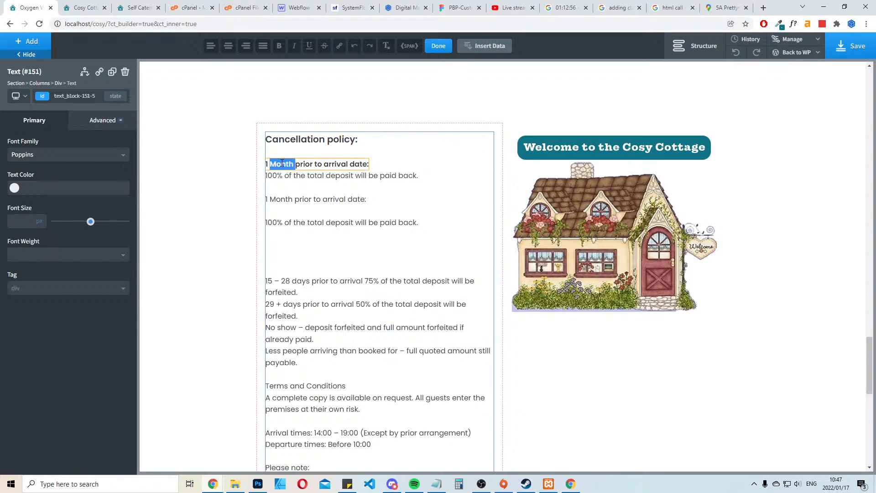
pyautogui.click(282, 163)
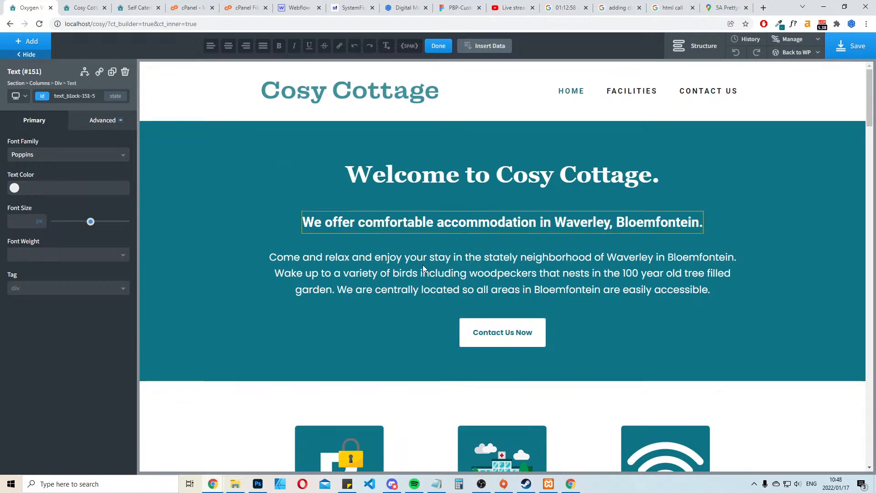
pyautogui.scroll(-8, 440, 279)
pyautogui.scroll(-10, 440, 279)
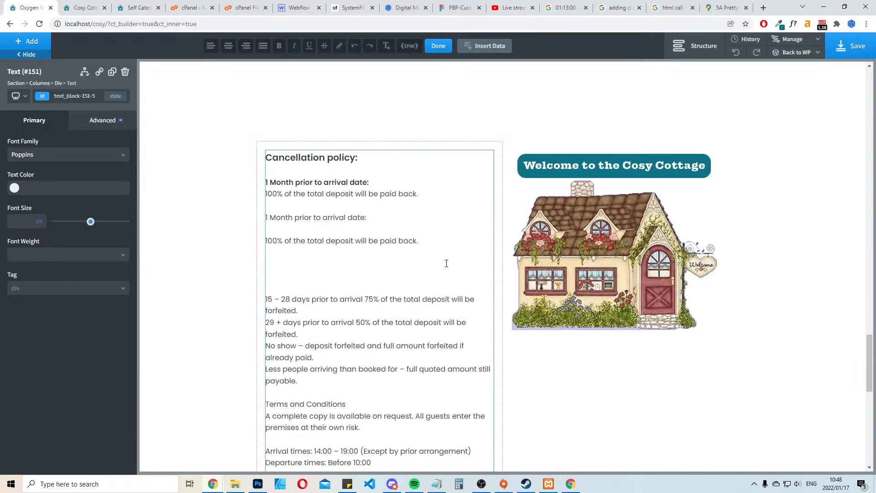
pyautogui.doubleClick(309, 181)
pyautogui.click(308, 182)
pyautogui.tripleClick(289, 182)
pyautogui.click(289, 182)
pyautogui.hotkey('ctrl', 'v')
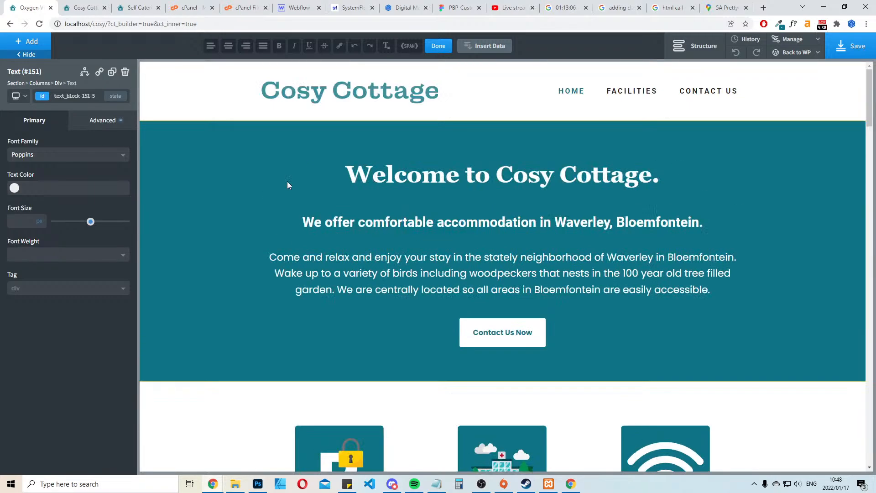
pyautogui.scroll(-18, 285, 182)
pyautogui.scroll(-20, 333, 189)
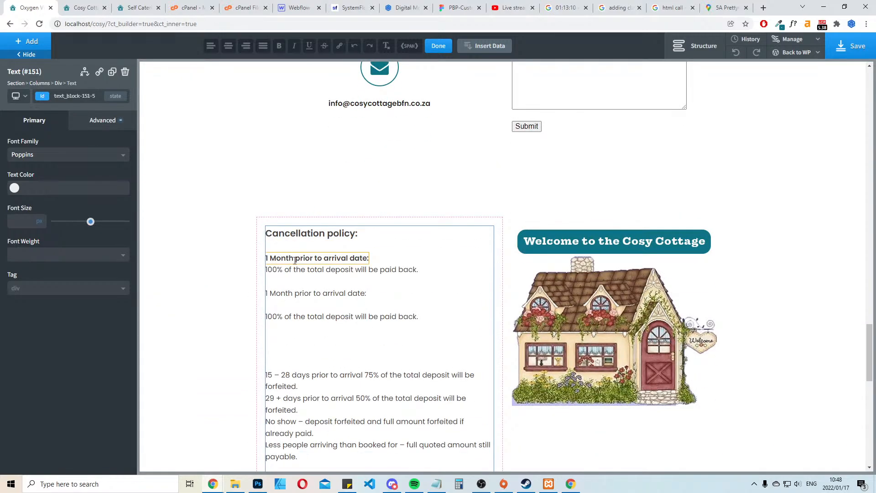
pyautogui.doubleClick(274, 257)
pyautogui.click(278, 257)
pyautogui.doubleClick(286, 258)
pyautogui.click(293, 270)
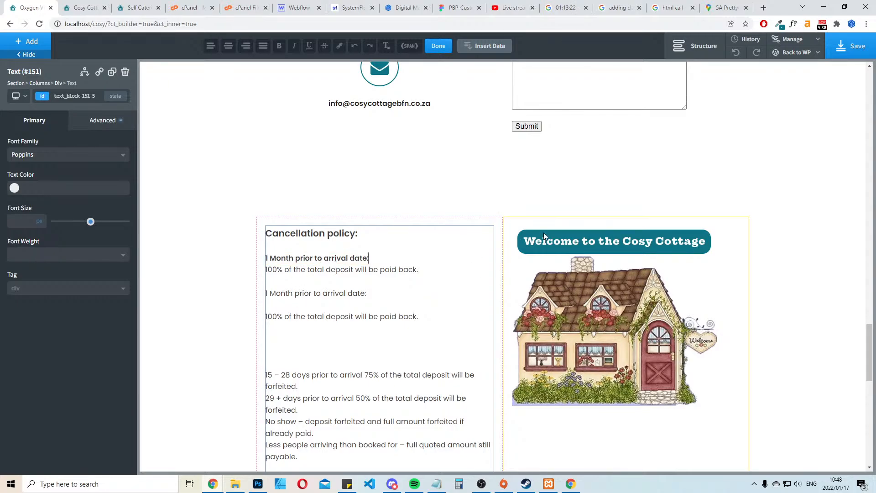
pyautogui.click(329, 185)
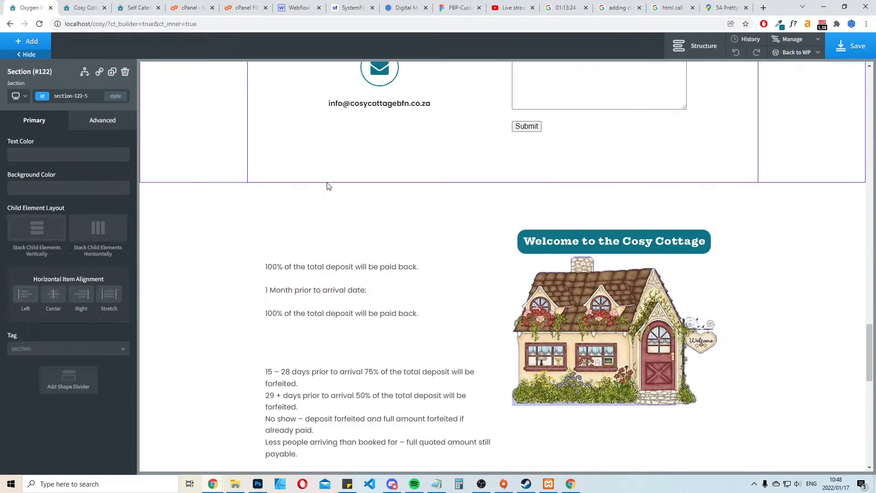
# Delete the old cancellation policy text block beside the cottage image and add a new Text element in its place
pyautogui.scroll(-3, 377, 250)
pyautogui.click(375, 252)
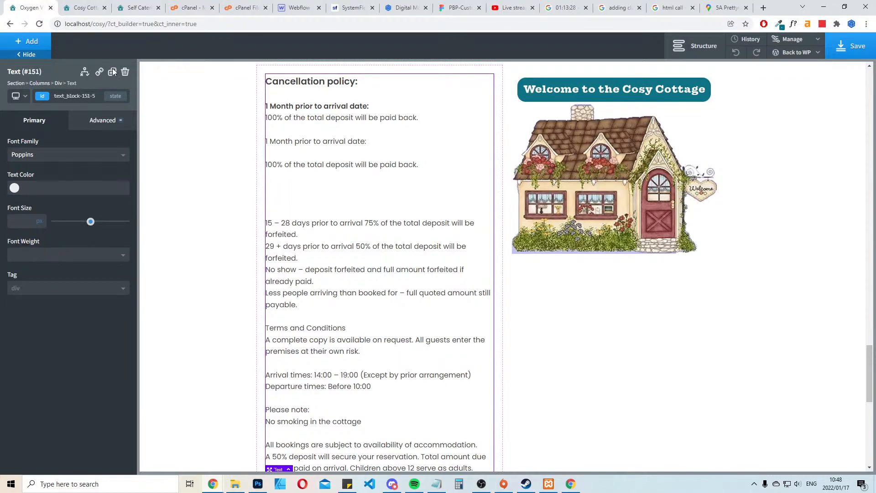
pyautogui.click(125, 73)
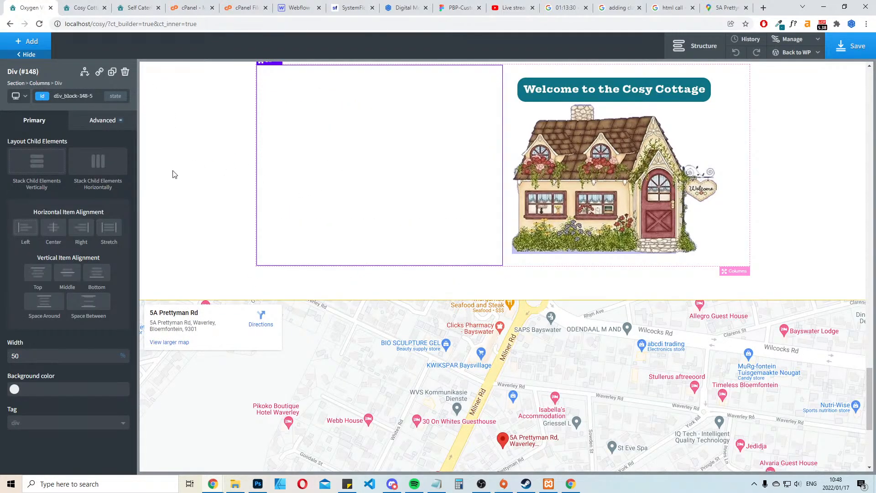
pyautogui.scroll(3, 142, 152)
pyautogui.click(26, 41)
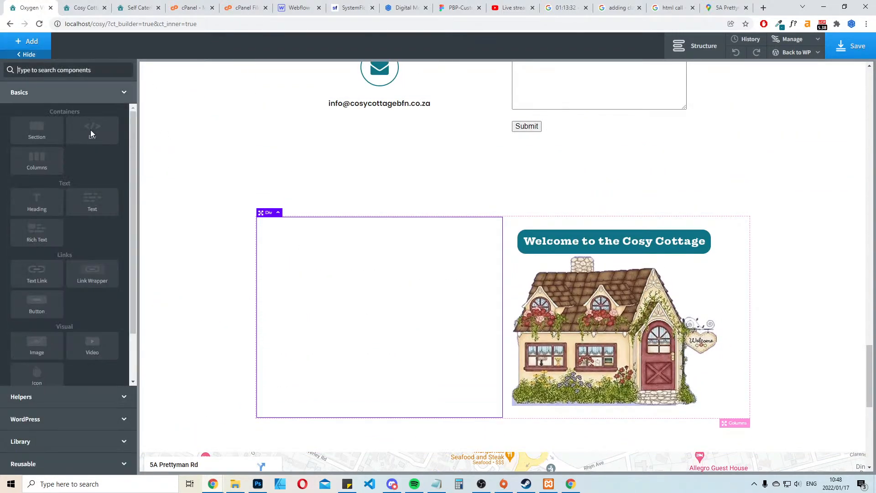
pyautogui.click(94, 208)
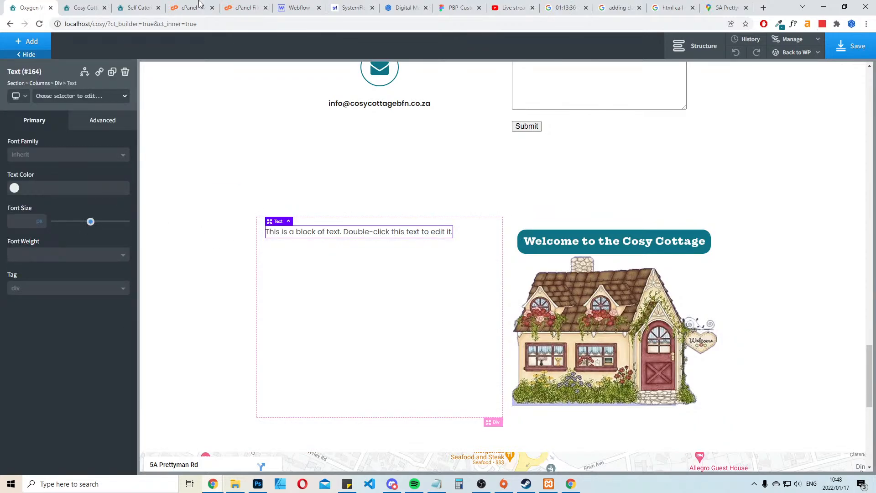
# Copy the "Cancellation policy" title from the existing website and paste it over the new text block's placeholder text
pyautogui.click(136, 4)
pyautogui.moveTo(255, 256); pyautogui.dragTo(172, 255)
pyautogui.hotkey('ctrl', 'c')
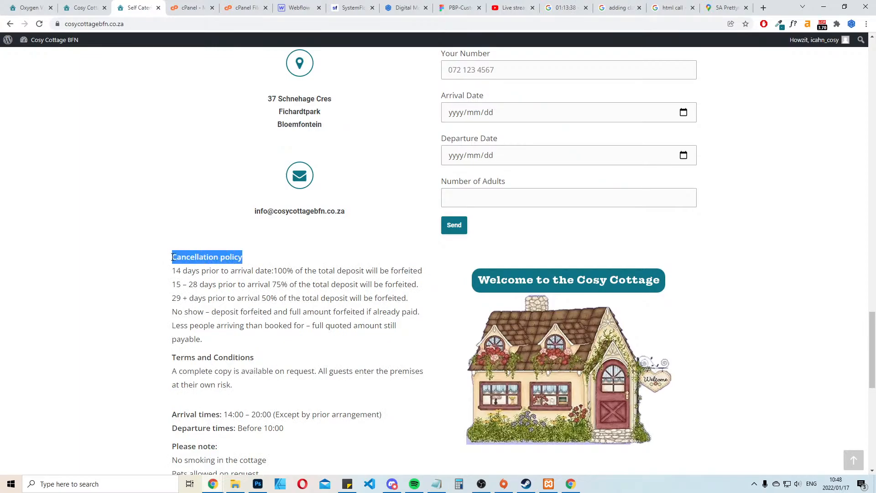
pyautogui.click(30, 7)
pyautogui.doubleClick(299, 237)
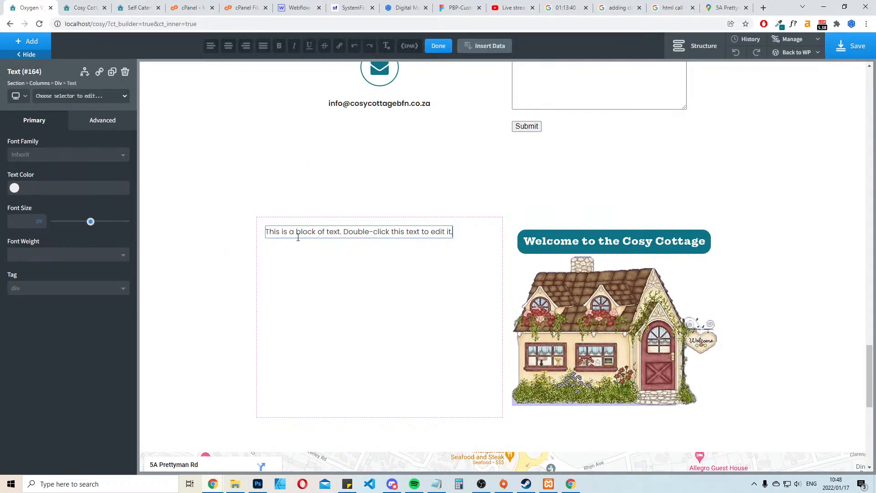
pyautogui.hotkey('ctrl', 'a')
pyautogui.hotkey('ctrl', 'v')
pyautogui.click(330, 264)
pyautogui.click(300, 232)
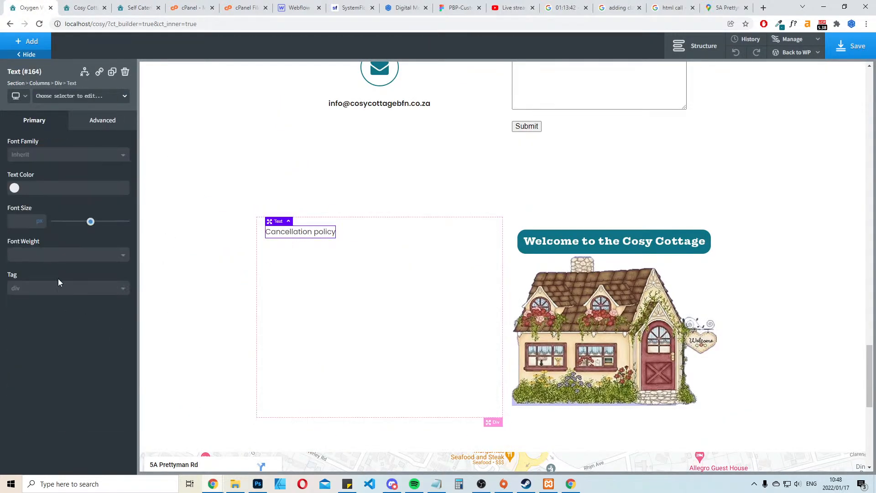
# Set the "Cancellation policy" title's font size to 30 px and its font weight to 600
pyautogui.moveTo(92, 222); pyautogui.dragTo(76, 222)
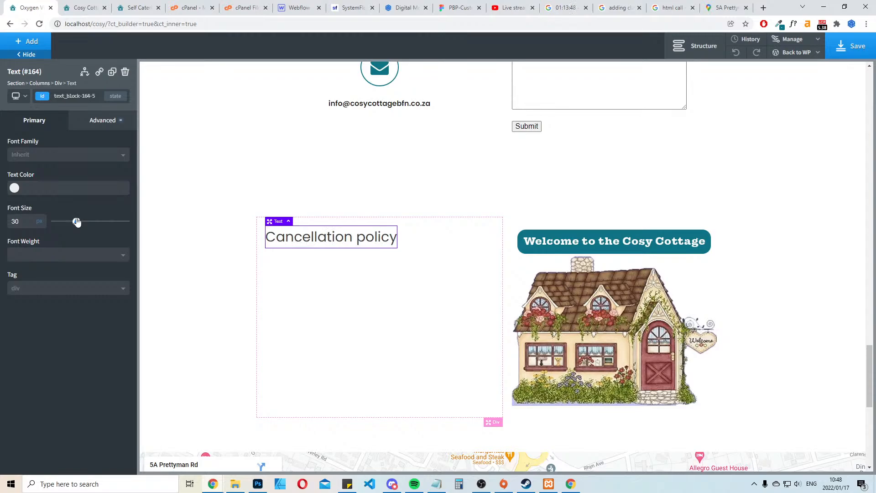
pyautogui.click(82, 256)
pyautogui.click(27, 363)
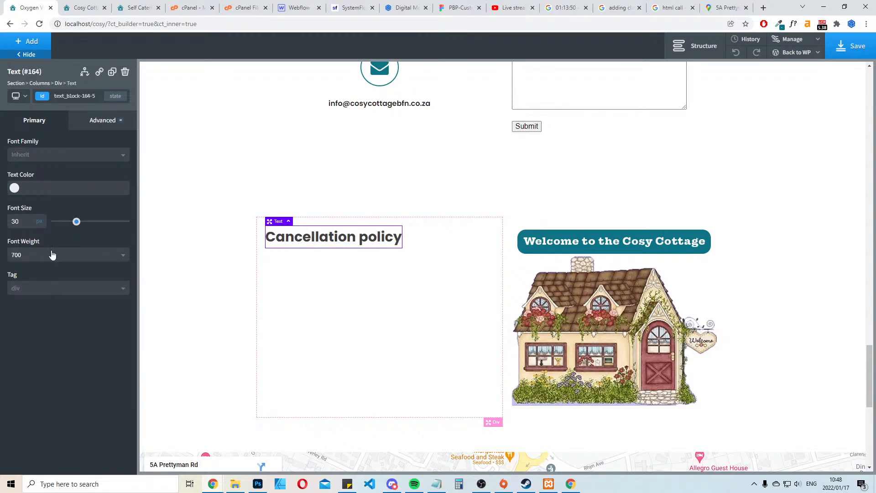
pyautogui.click(52, 255)
pyautogui.click(26, 348)
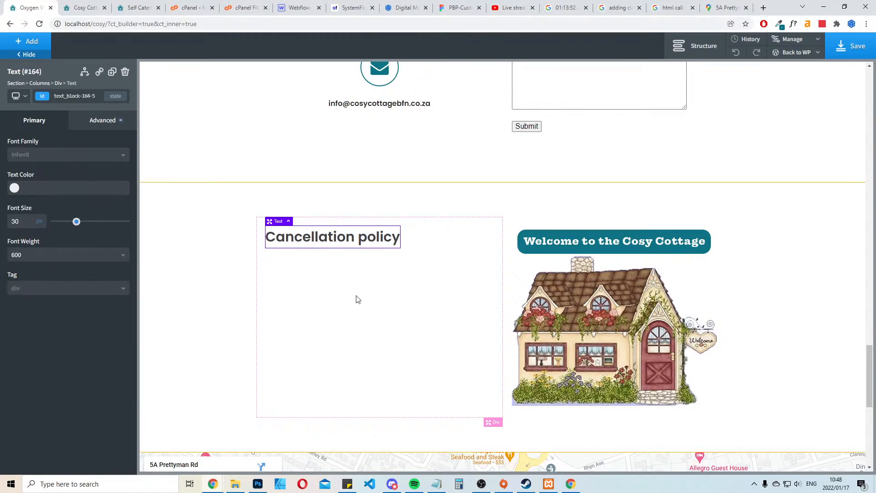
# Add a colon at the end of the "Cancellation policy" title
pyautogui.click(357, 299)
pyautogui.doubleClick(384, 237)
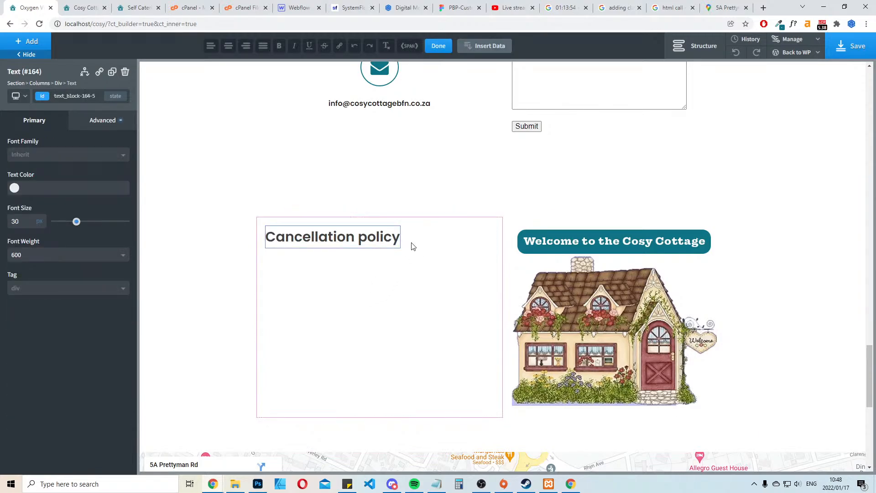
pyautogui.write(':')
pyautogui.click(409, 275)
pyautogui.click(29, 41)
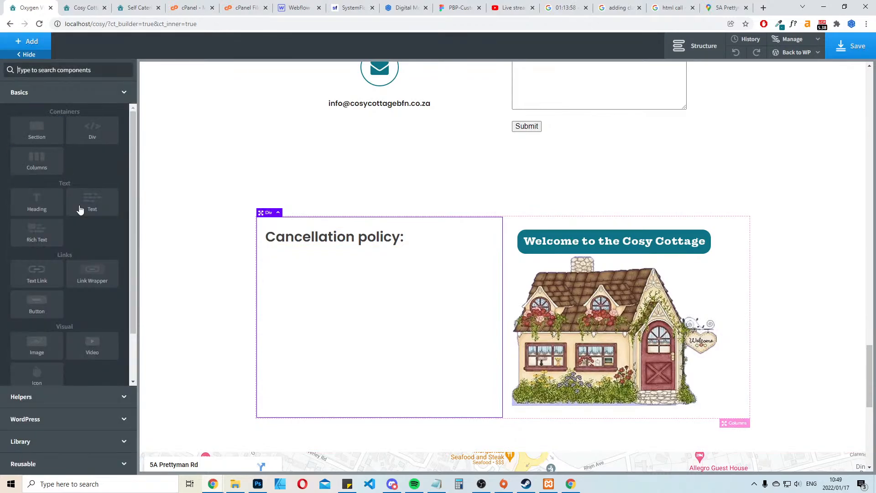
pyautogui.click(42, 207)
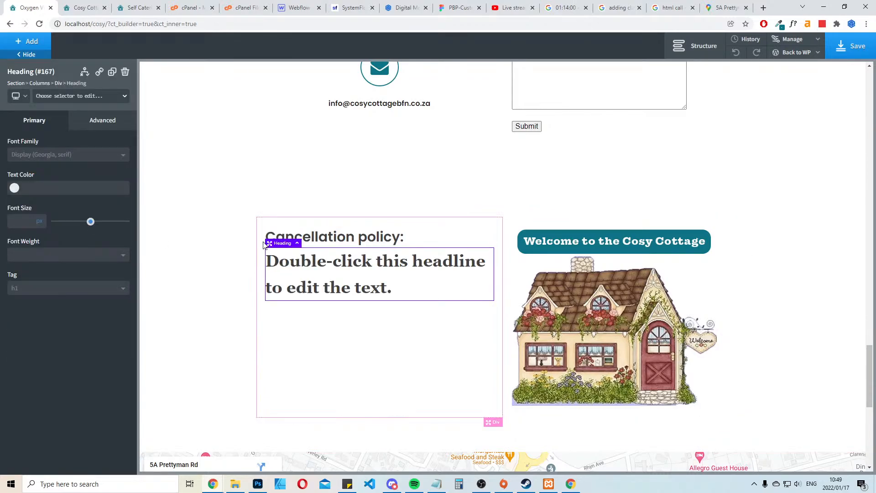
pyautogui.click(125, 71)
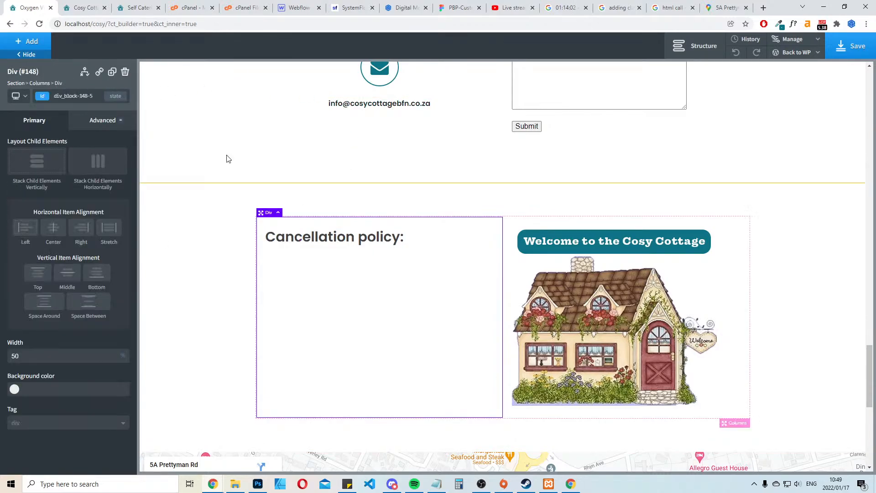
# Add a Text element below the title and replace its placeholder with "More than 1 month before check in time:"
pyautogui.click(30, 41)
pyautogui.click(98, 206)
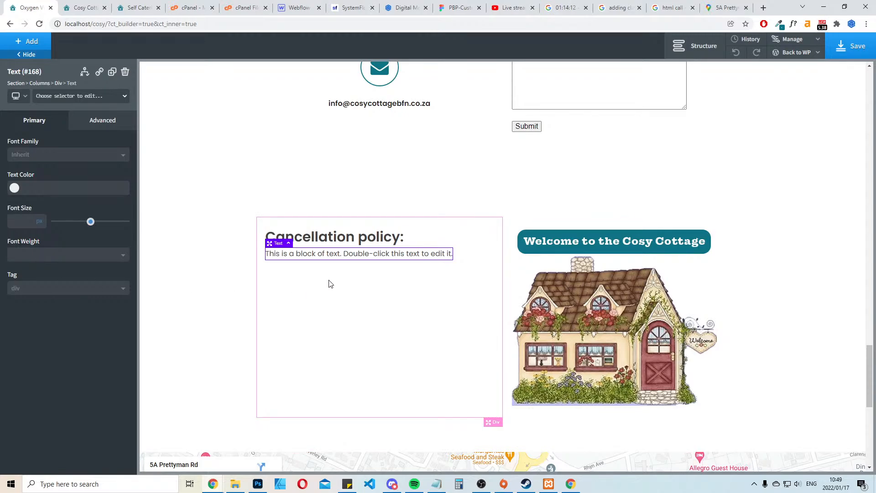
pyautogui.doubleClick(370, 261)
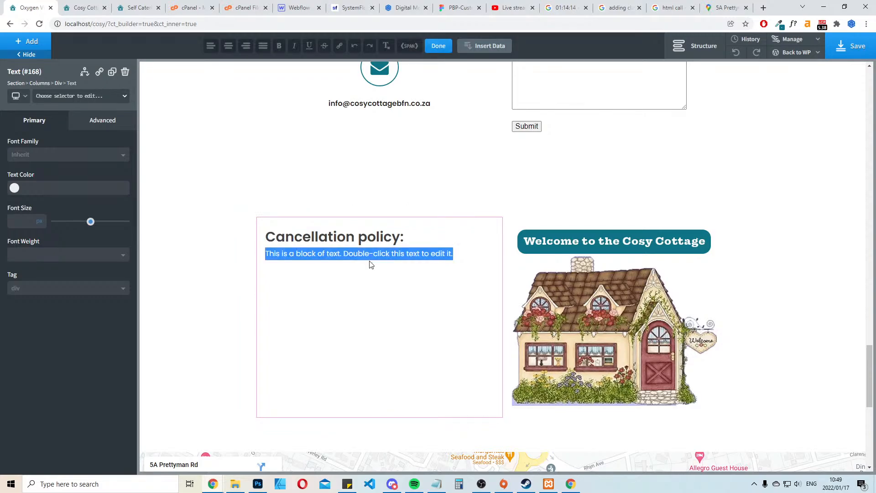
pyautogui.write('M')
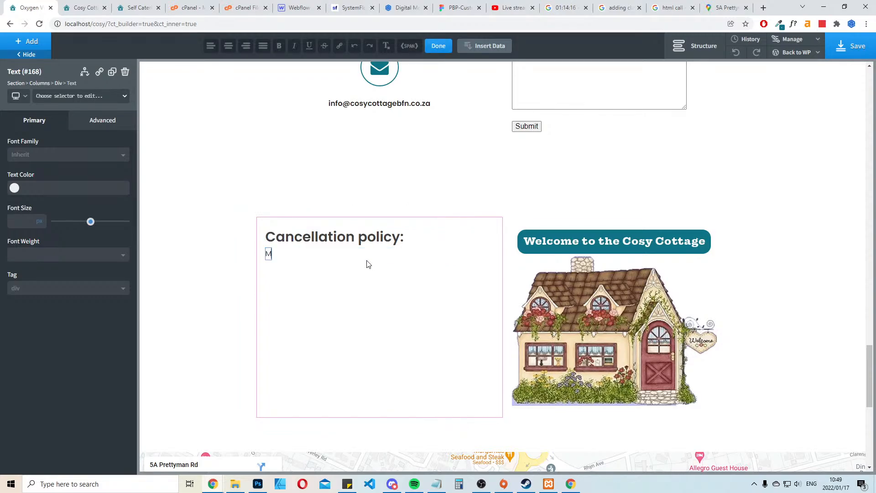
pyautogui.write('ore than a')
pyautogui.press('BackSpace')
pyautogui.write('1 month before C')
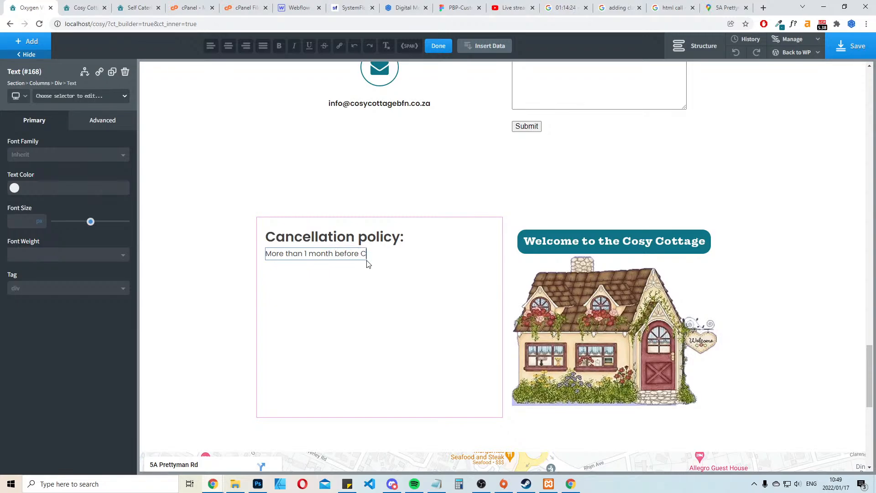
pyautogui.press('BackSpace')
pyautogui.write('e h')
pyautogui.press('BackSpace')
pyautogui.write('check in time:')
# Remove the colon from the end of the "Cancellation policy" title
pyautogui.click(424, 267)
pyautogui.click(402, 235)
pyautogui.press('BackSpace')
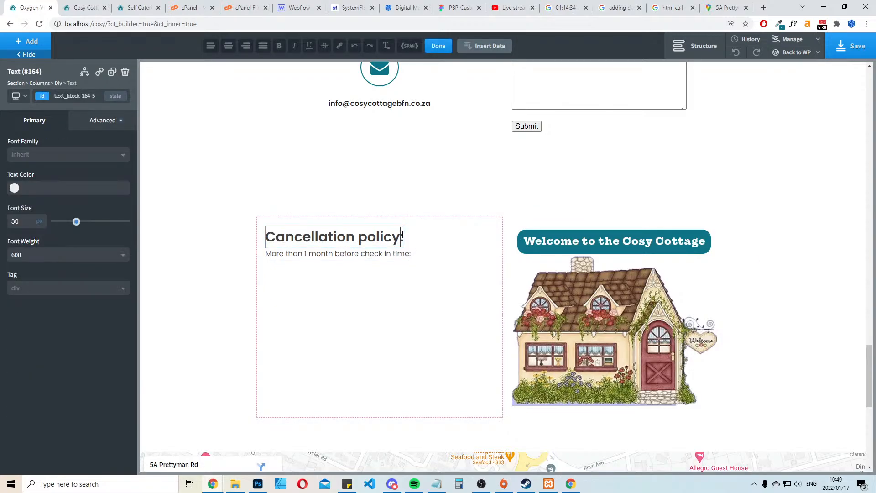
pyautogui.click(410, 273)
# Give the "More than 1 month before check in time:" text a top margin of 35 px and a bottom margin of 10 px
pyautogui.click(368, 255)
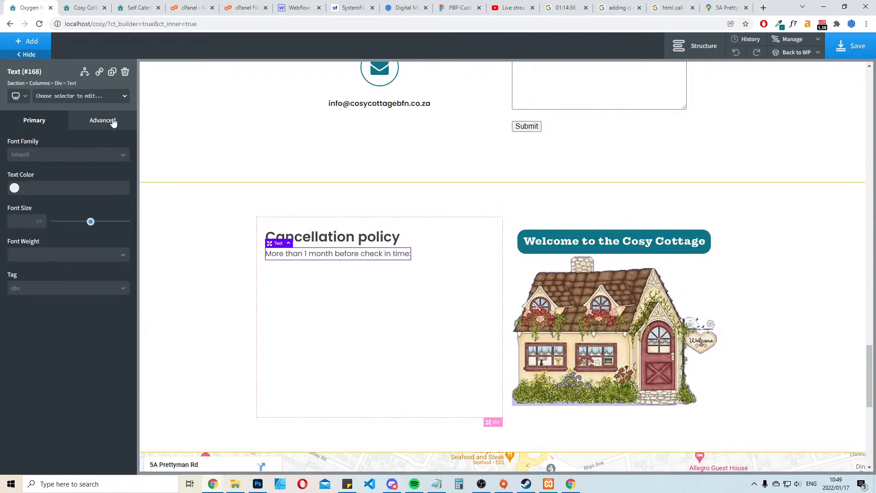
pyautogui.click(110, 120)
pyautogui.click(68, 171)
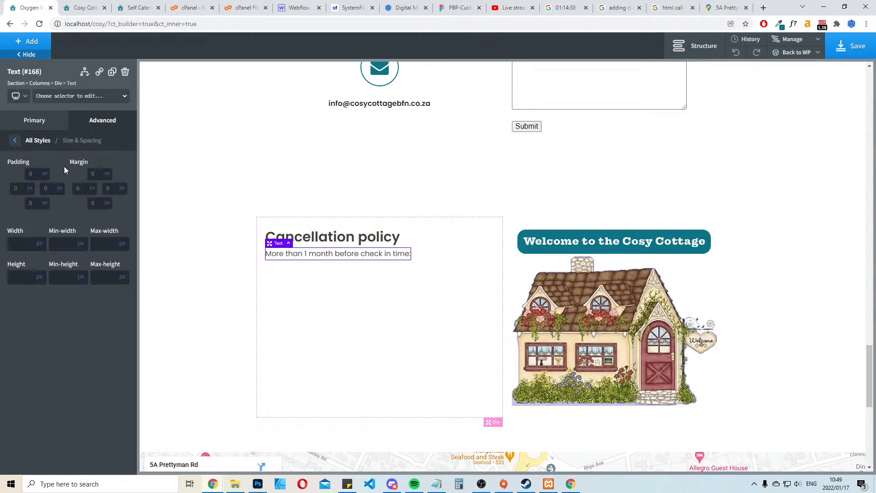
pyautogui.click(92, 174)
pyautogui.write('35')
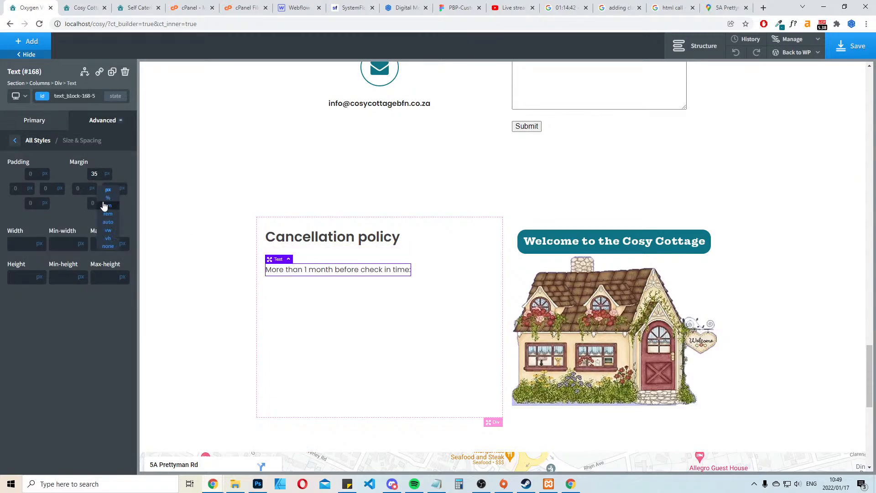
pyautogui.click(97, 203)
pyautogui.write('15')
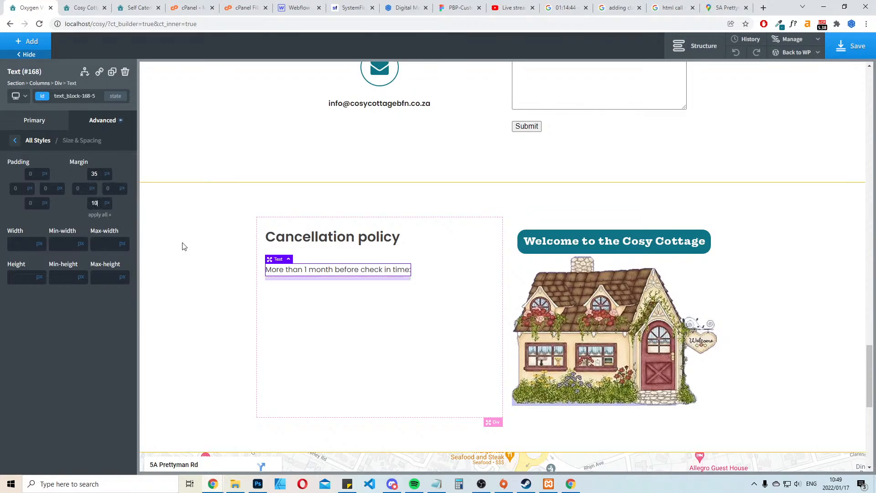
pyautogui.click(385, 318)
# Duplicate the "More than 1 month before check in time:" text block twice
pyautogui.click(379, 271)
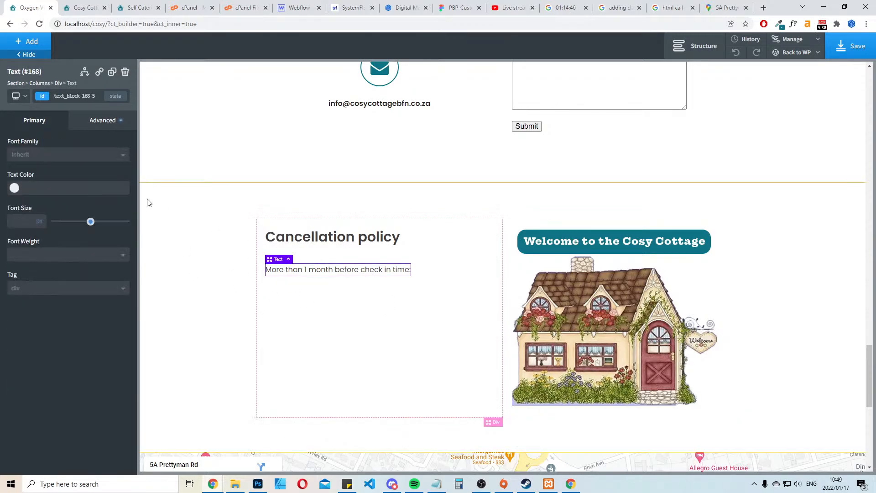
pyautogui.click(112, 72)
pyautogui.click(112, 71)
pyautogui.click(377, 268)
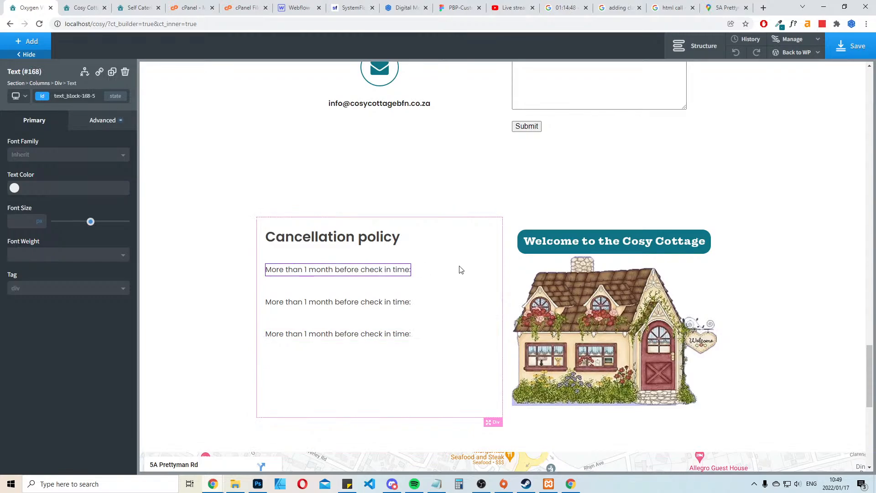
# Add a new Text element to the cancellation policy column and move it directly below the first "More than 1 month" line
pyautogui.click(460, 269)
pyautogui.click(31, 40)
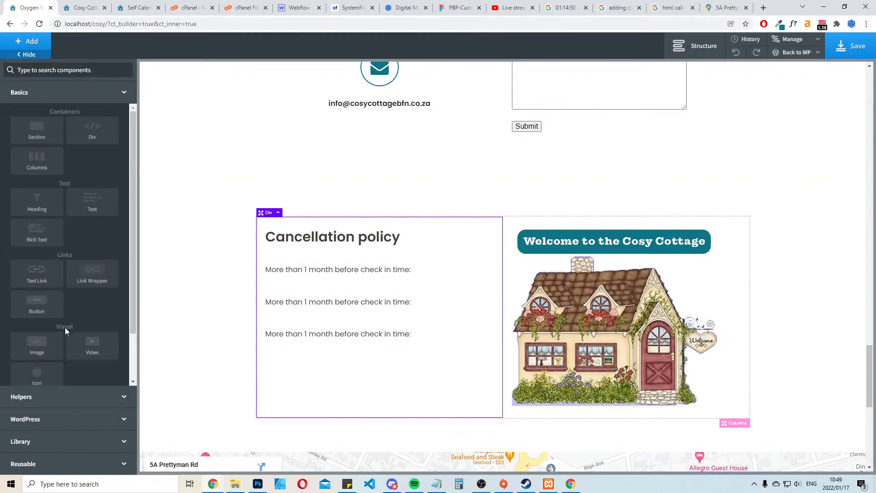
pyautogui.click(92, 201)
pyautogui.moveTo(345, 359); pyautogui.dragTo(345, 292)
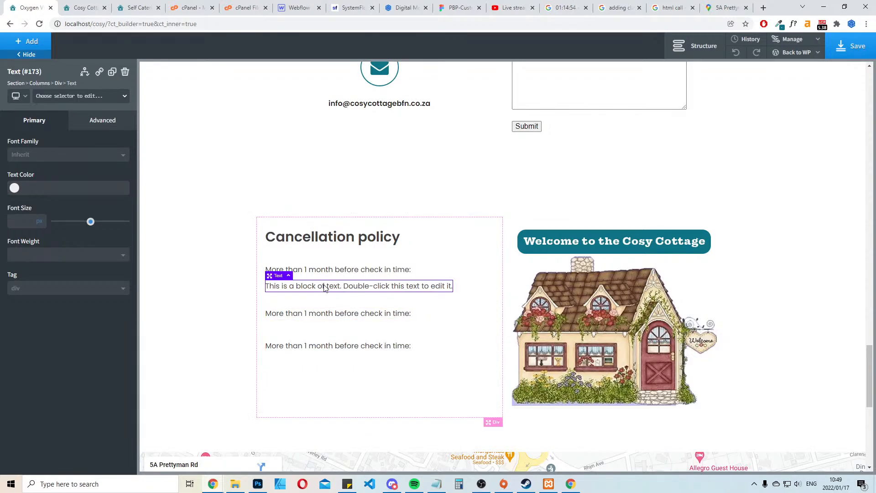
# Replace the new text block's placeholder with "100% of the deposit is paid back." and finish editing it
pyautogui.doubleClick(325, 288)
pyautogui.hotkey('ctrl', 'a')
pyautogui.write('1')
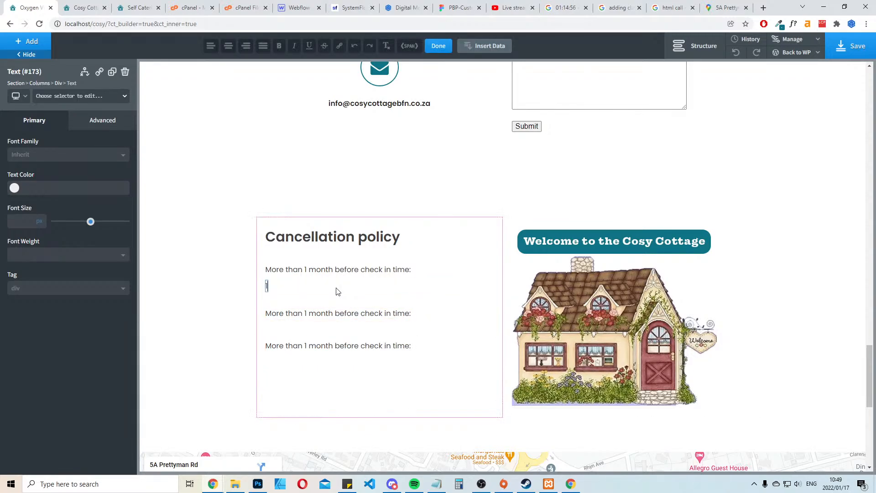
pyautogui.write('00% of the deps')
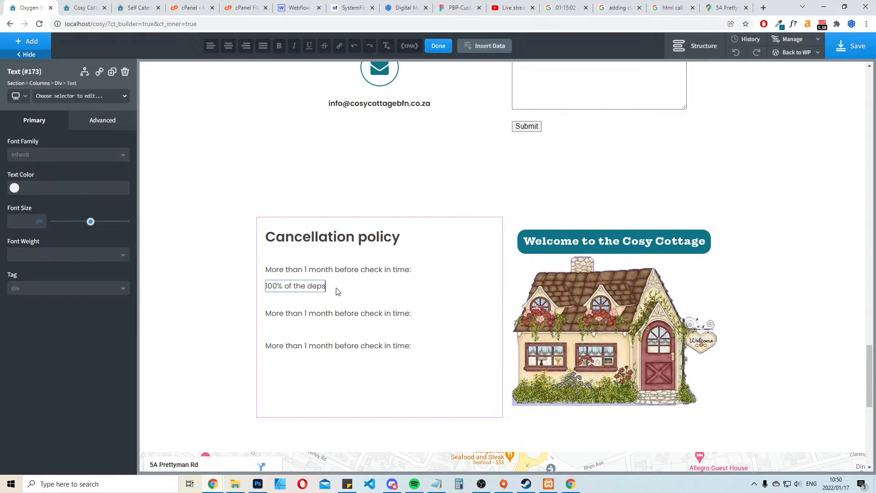
pyautogui.press('BackSpace')
pyautogui.write('osit is paid back.')
pyautogui.click(380, 270)
pyautogui.click(379, 270)
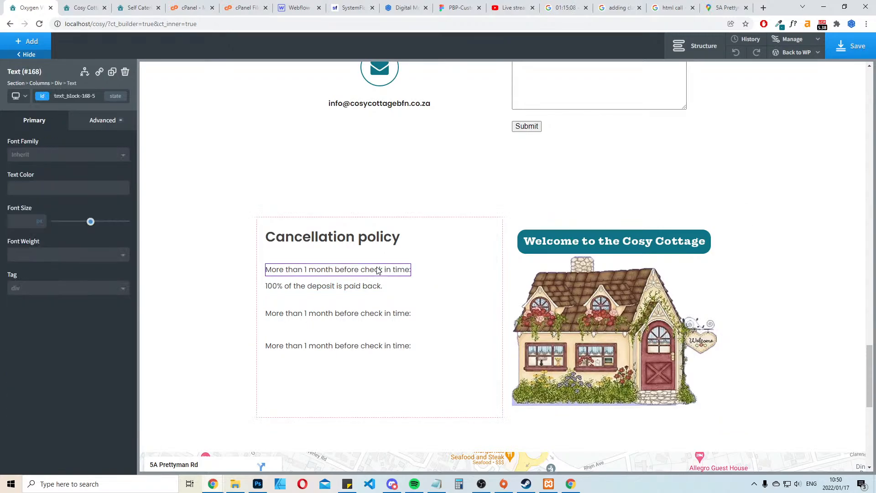
# Set the first "More than 1 month before check in time:" text to font weight 600 and font size 18 px
pyautogui.click(72, 256)
pyautogui.click(39, 348)
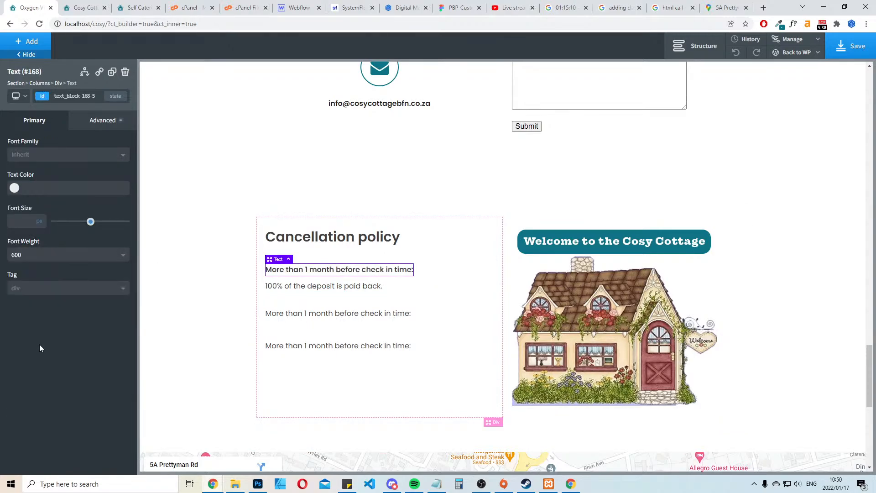
pyautogui.moveTo(91, 222); pyautogui.dragTo(68, 222)
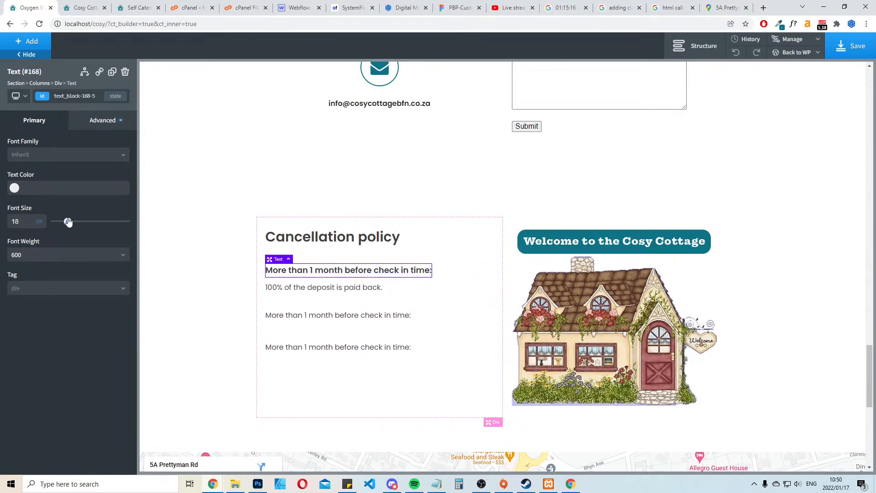
pyautogui.click(420, 327)
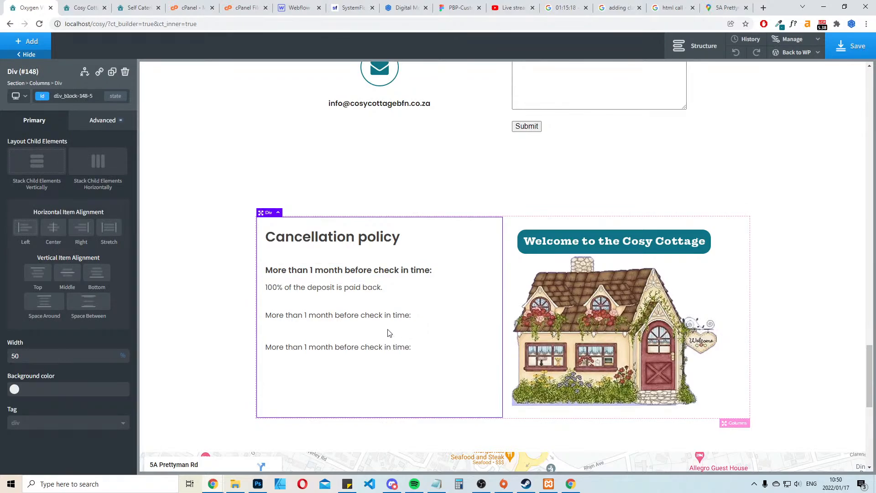
# Add the class "cancel-heading" to the bold "More than 1 month before check in time:" text
pyautogui.click(342, 272)
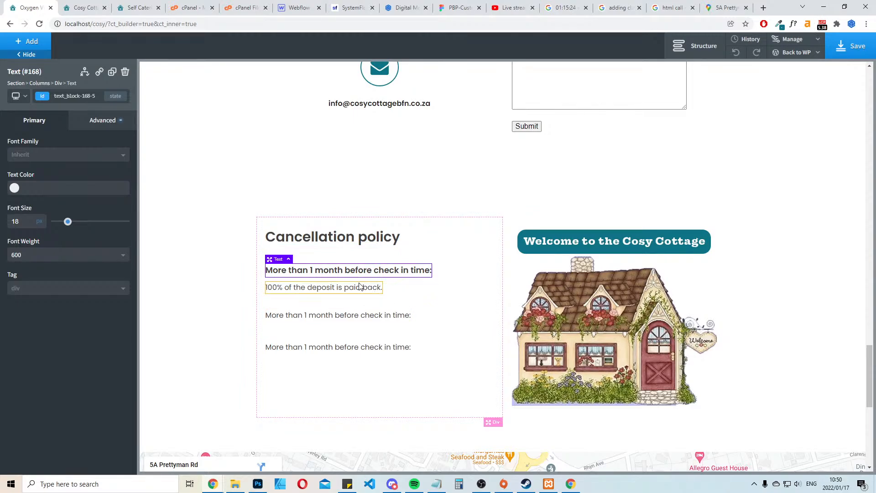
pyautogui.click(70, 95)
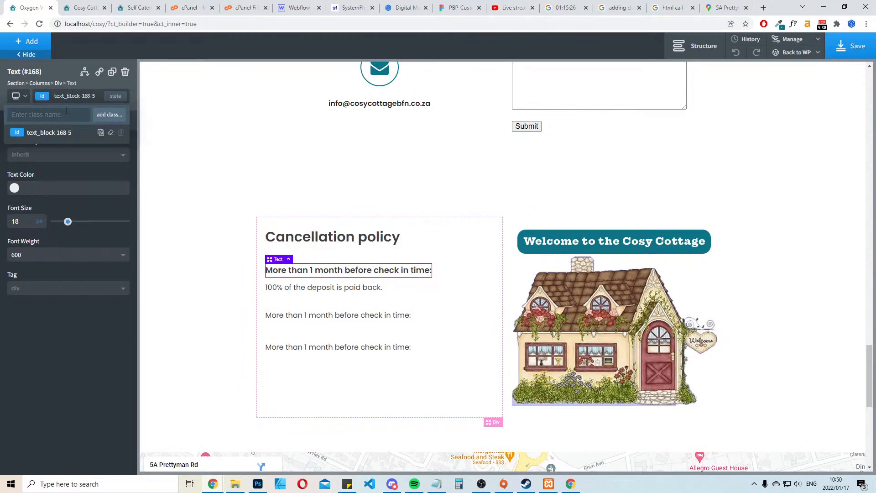
pyautogui.write('cancel-heading')
pyautogui.press('Return')
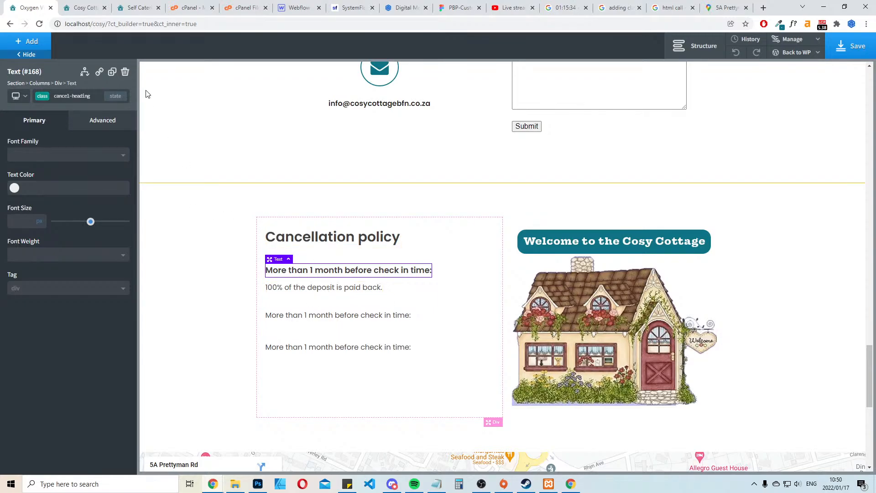
# Duplicate the styled "More than 1 month" heading twice and delete the leftover unstyled copy below the deposit line
pyautogui.click(111, 72)
pyautogui.click(112, 72)
pyautogui.click(324, 387)
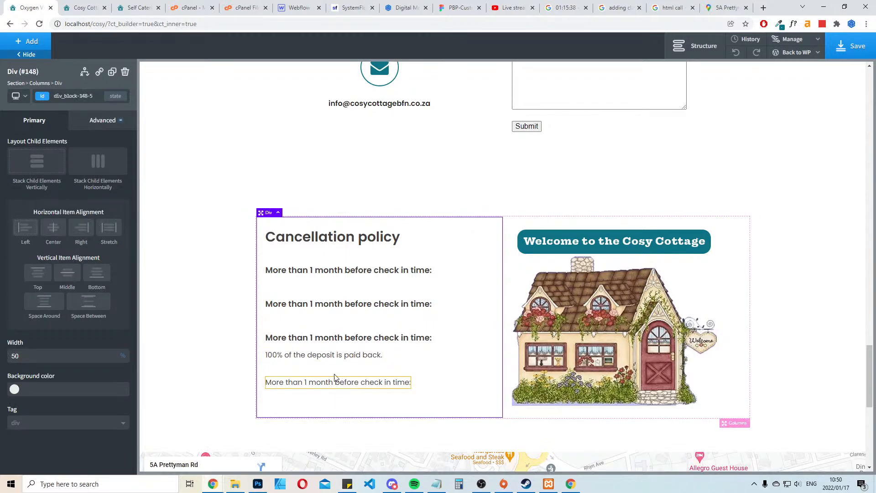
pyautogui.click(333, 382)
pyautogui.click(125, 72)
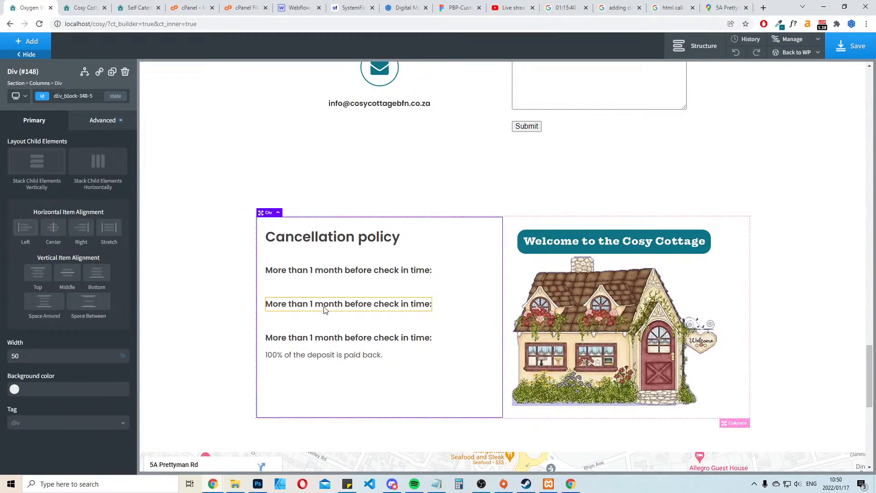
# Change the second policy heading to "More than 1 week before check in time:"
pyautogui.doubleClick(316, 306)
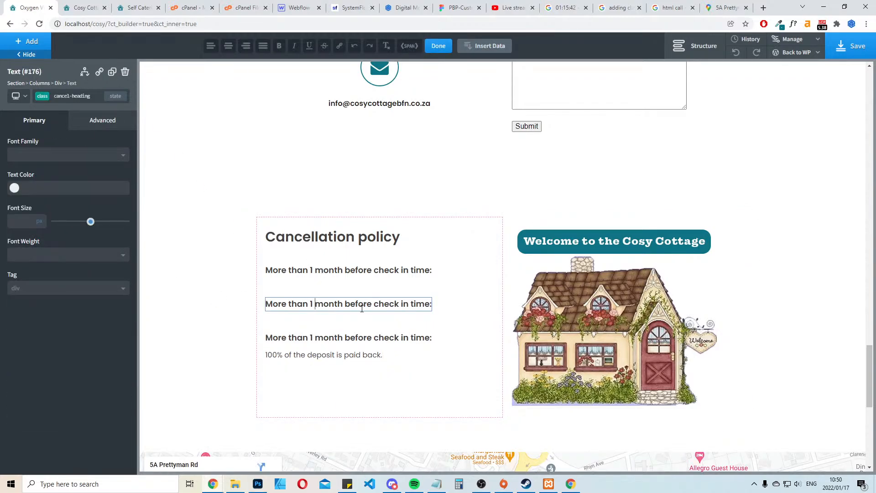
pyautogui.press('Delete')
pyautogui.press('Delete')
pyautogui.press('Delete')
pyautogui.press('Delete')
pyautogui.press('Delete')
pyautogui.write('wee')
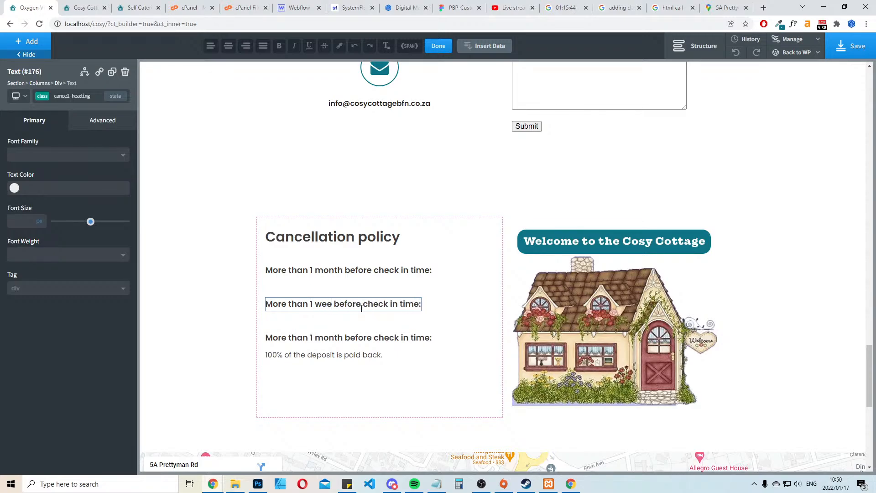
pyautogui.write('k')
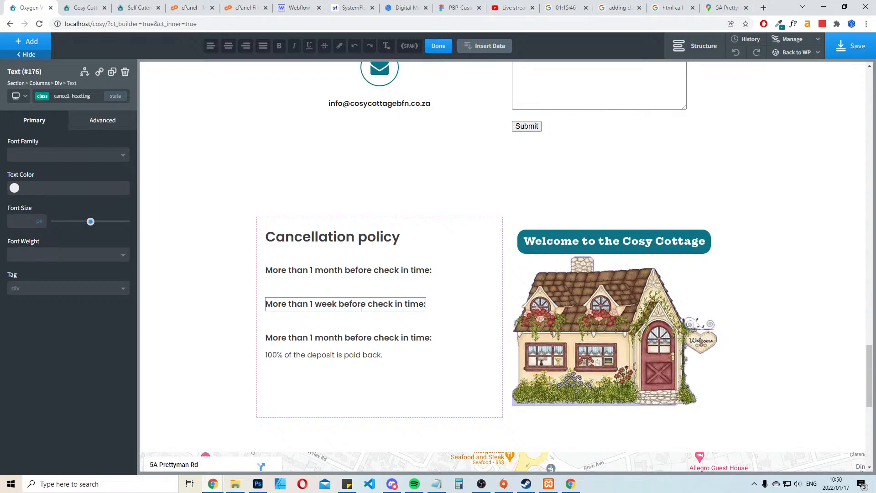
# Change the third policy heading to "Less than 1 month before check in time:"
pyautogui.doubleClick(295, 339)
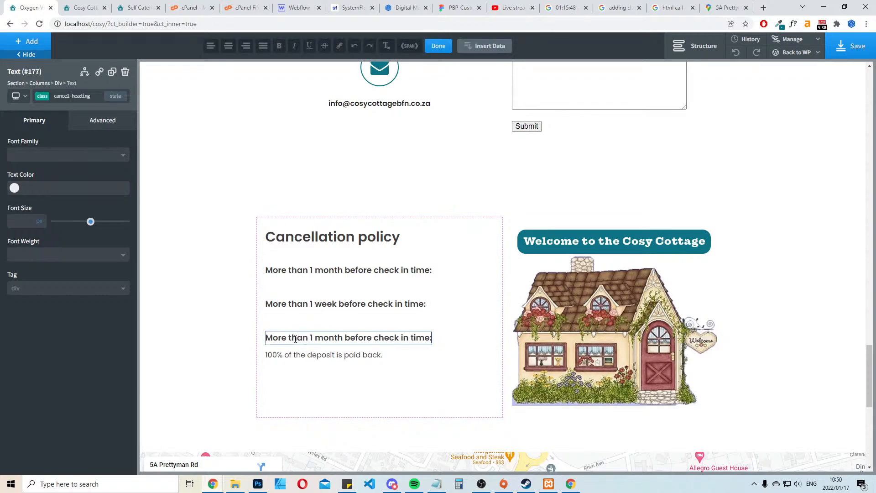
pyautogui.click(286, 337)
pyautogui.press('BackSpace')
pyautogui.press('BackSpace')
pyautogui.press('BackSpace')
pyautogui.press('BackSpace')
pyautogui.write('Less')
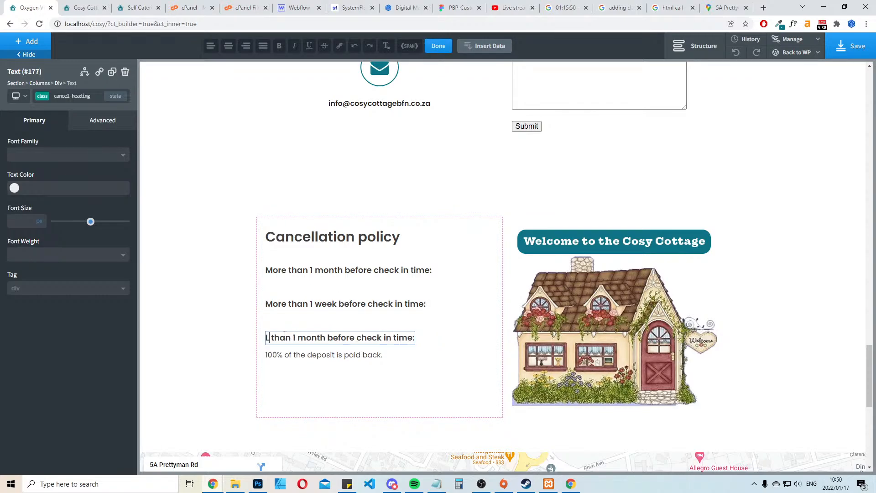
# Duplicate the "100% of the deposit is paid back." text twice and place one copy under each policy heading
pyautogui.click(342, 356)
pyautogui.click(113, 71)
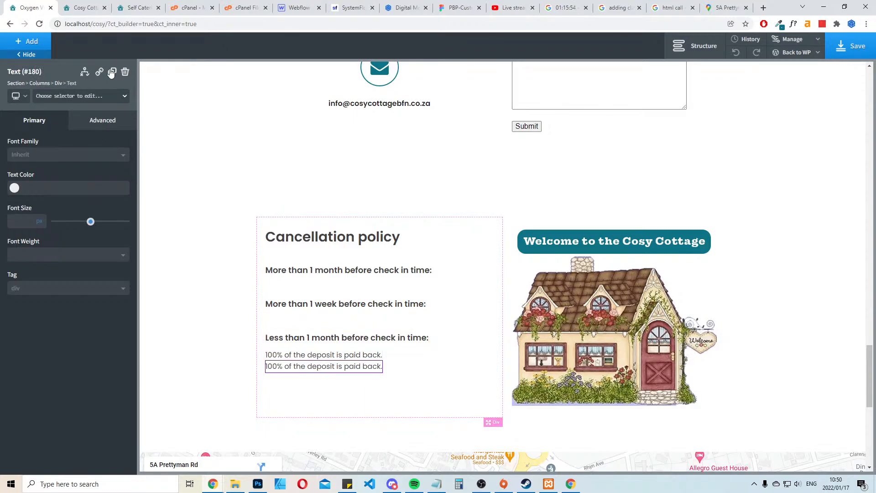
pyautogui.click(112, 72)
pyautogui.moveTo(322, 379); pyautogui.dragTo(325, 334)
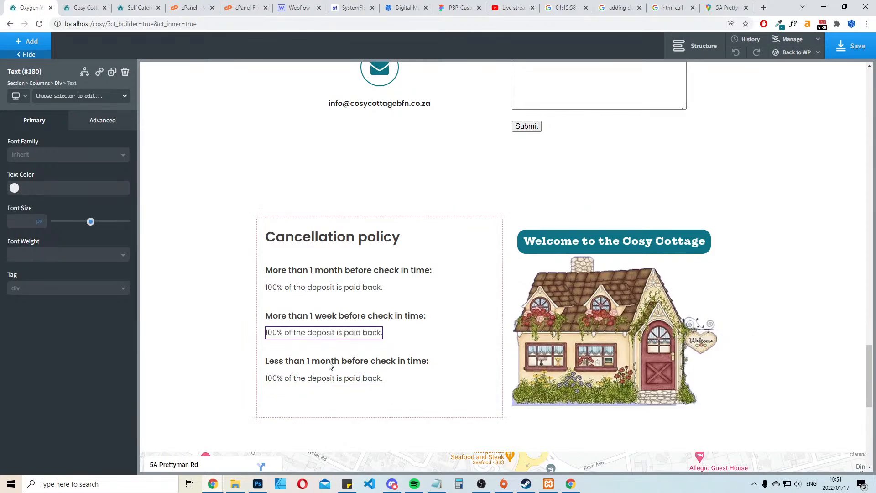
# Change the deposit line under the "More than 1 week" heading to "50% of the deposit is paid back."
pyautogui.doubleClick(321, 287)
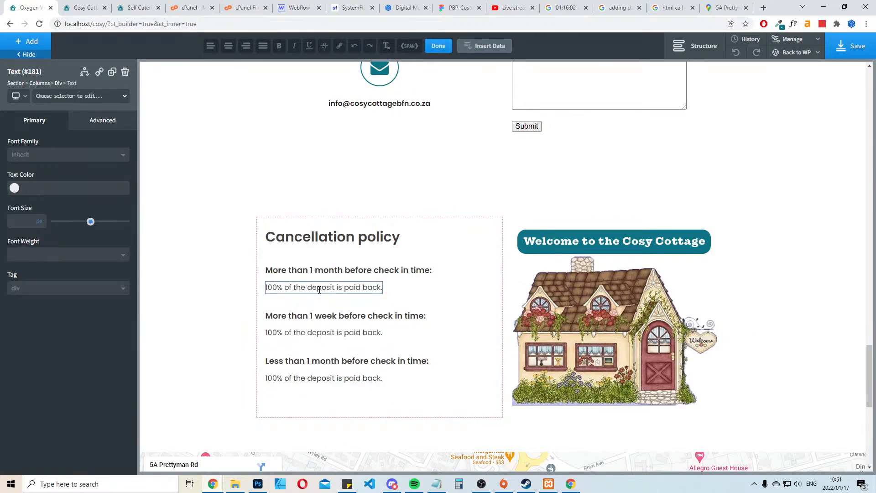
pyautogui.doubleClick(326, 334)
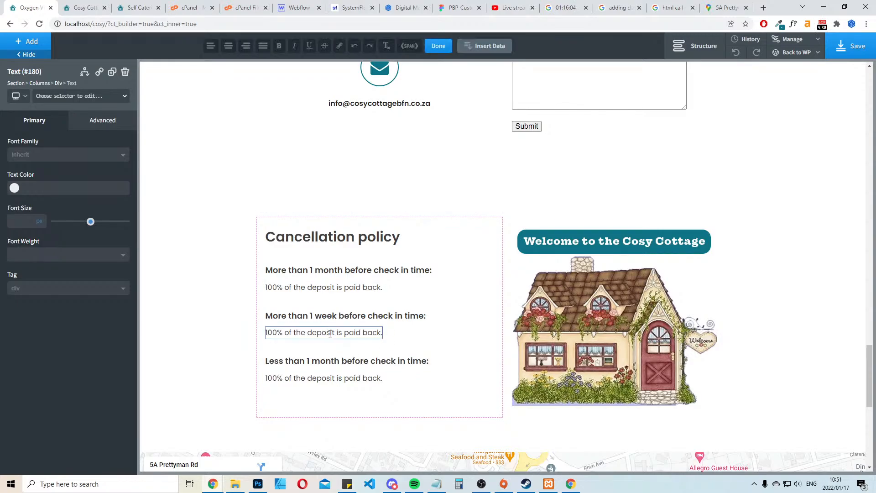
pyautogui.hotkey('ctrl', 'a')
pyautogui.press('Left')
pyautogui.press('Delete')
pyautogui.press('Delete')
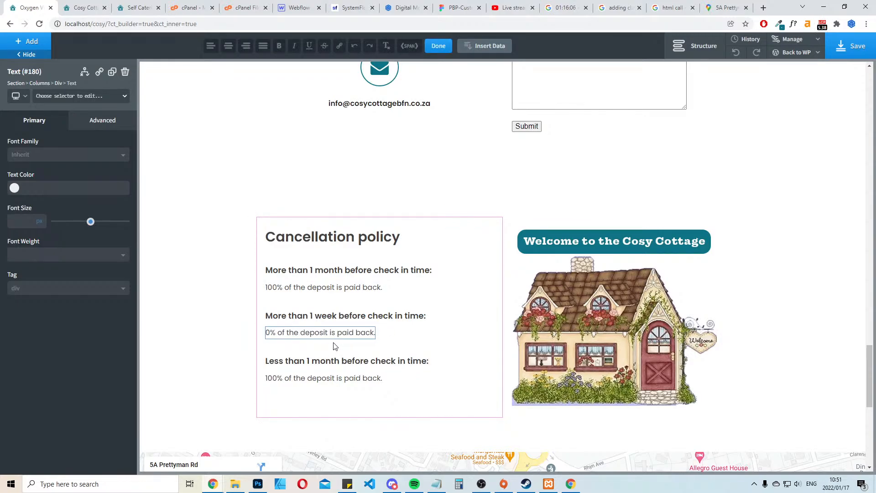
pyautogui.write('4')
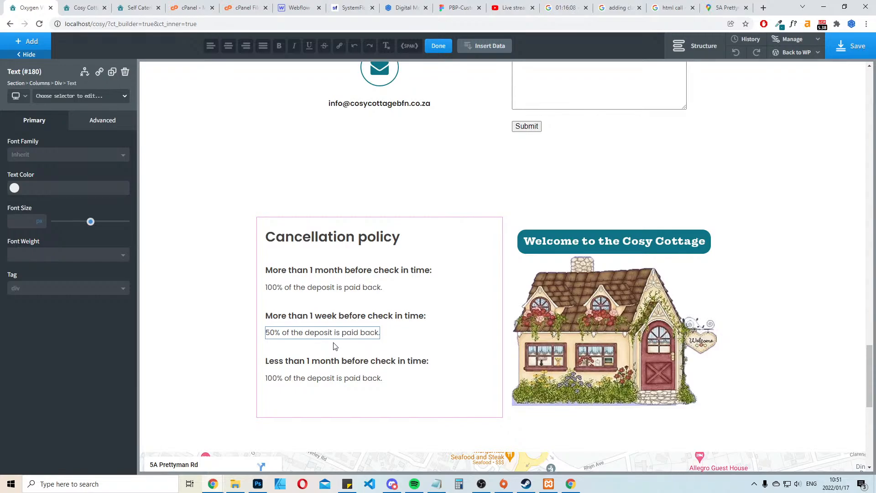
# Change the deposit line under the "Less than 1 month" heading to "0% of the deposit is paid back."
pyautogui.click(281, 377)
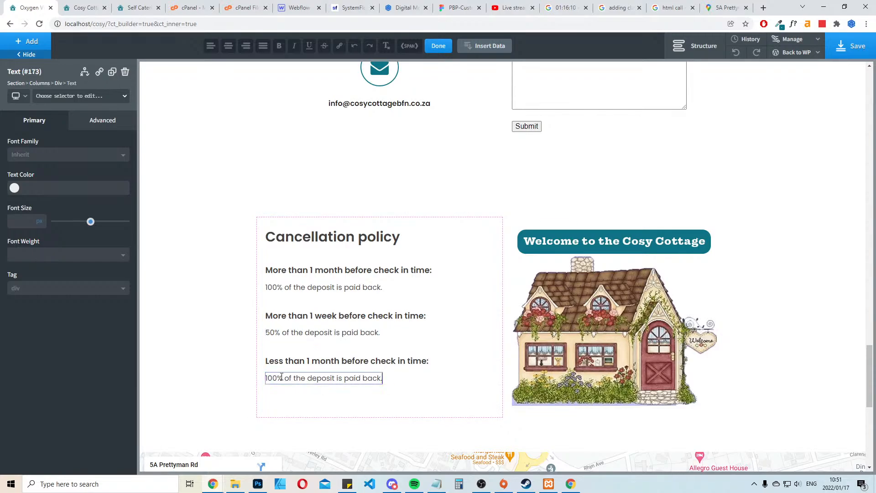
pyautogui.press('BackSpace')
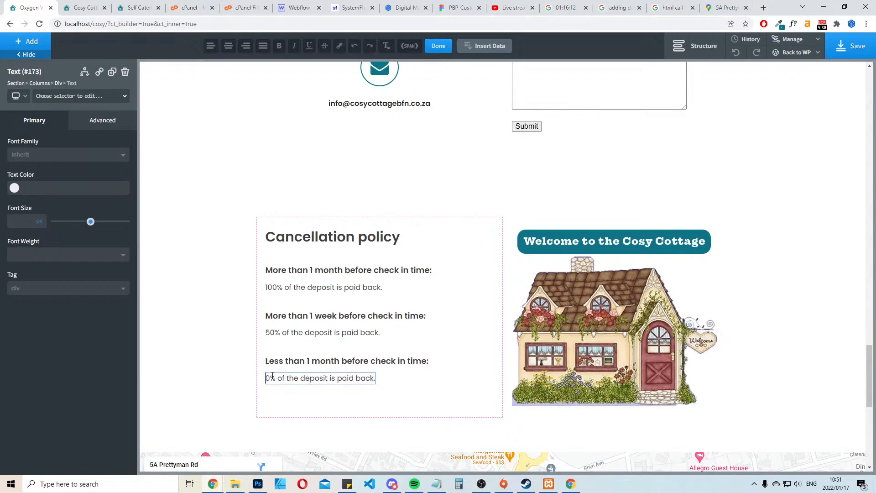
pyautogui.click(776, 300)
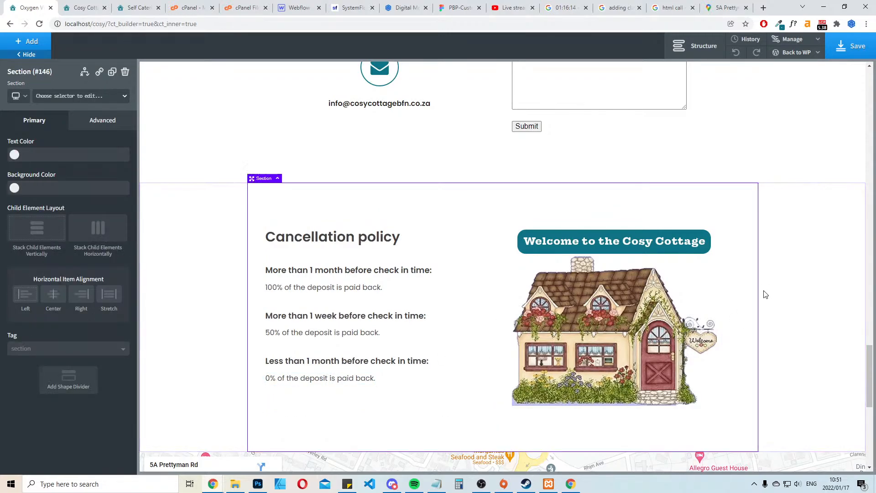
# Change the third policy heading to "Less than 1 week before check in time:" and save the page
pyautogui.click(309, 361)
pyautogui.doubleClick(310, 361)
pyautogui.press('Delete')
pyautogui.press('Delete')
pyautogui.press('Delete')
pyautogui.press('Delete')
pyautogui.press('Delete')
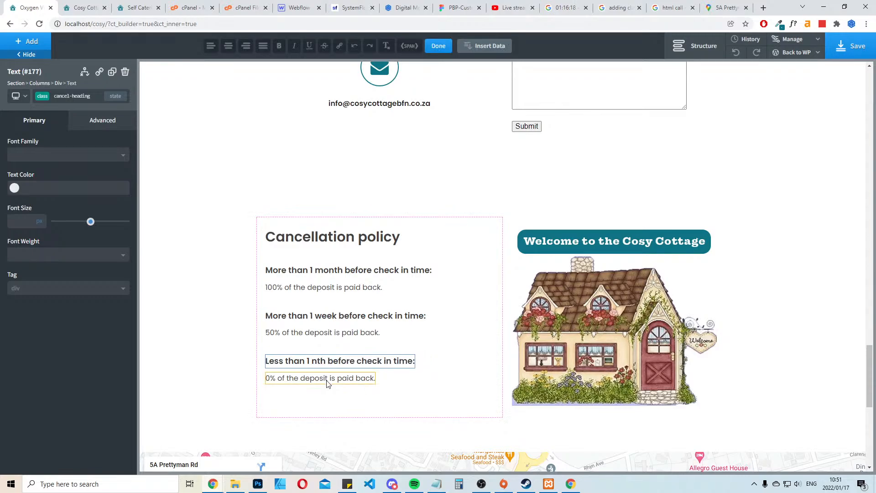
pyautogui.write('week')
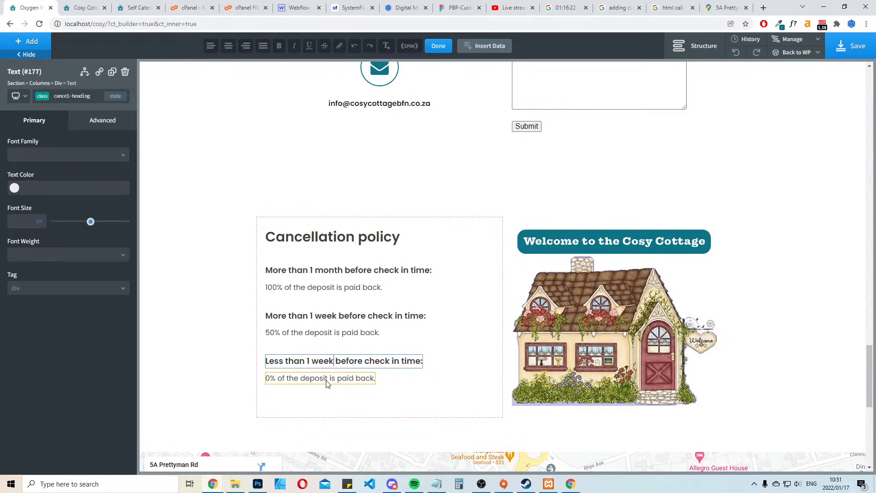
pyautogui.click(842, 46)
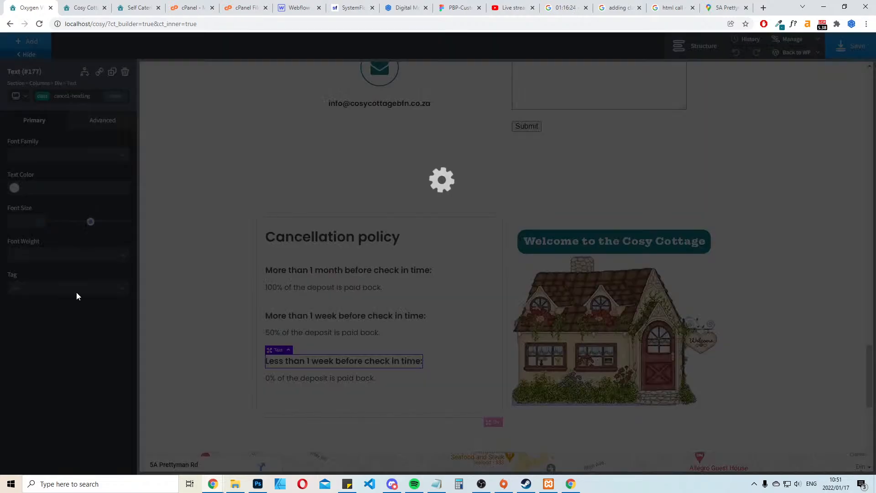
# Examine the Terms and Conditions text on the existing cosycottagebfn.co.za site and the policy section on the local site
pyautogui.scroll(-3, 343, 230)
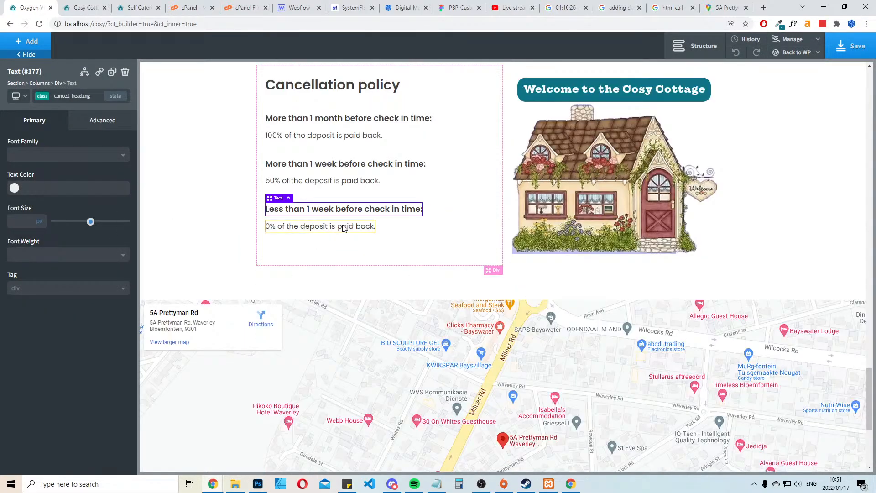
pyautogui.scroll(7, 344, 228)
pyautogui.click(132, 6)
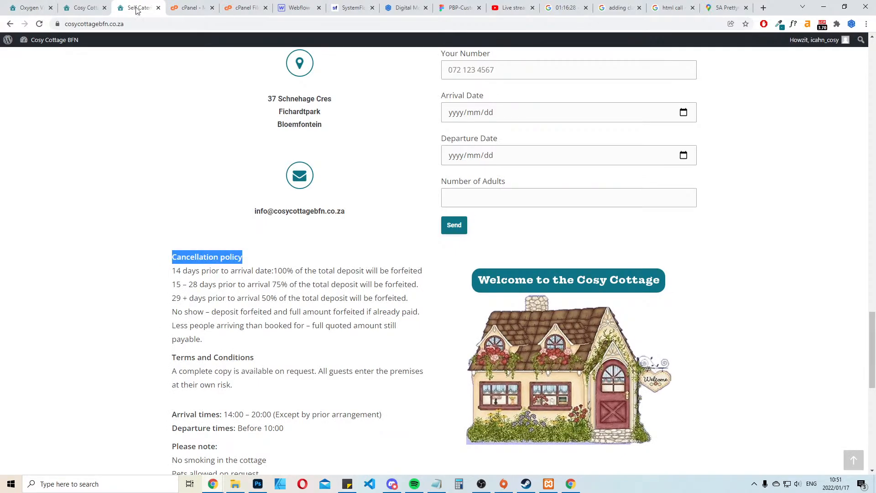
pyautogui.scroll(-3, 261, 282)
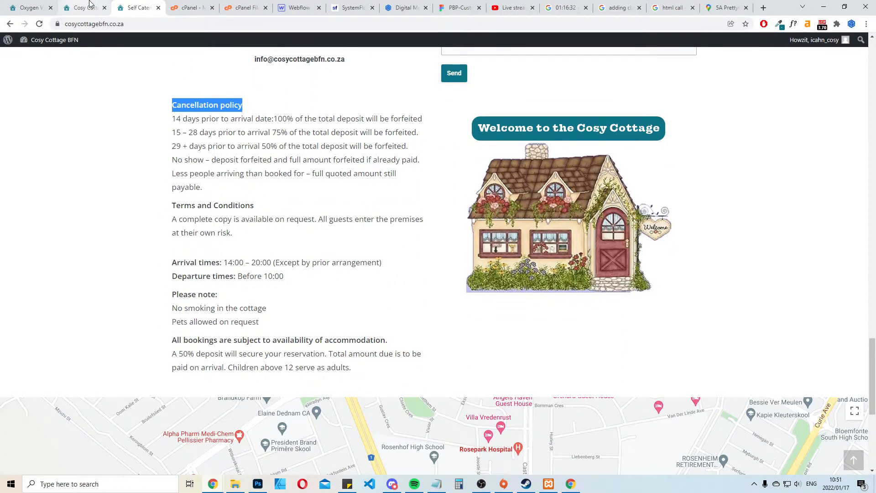
pyautogui.moveTo(241, 237); pyautogui.dragTo(173, 224)
pyautogui.hotkey('ctrl', 'c')
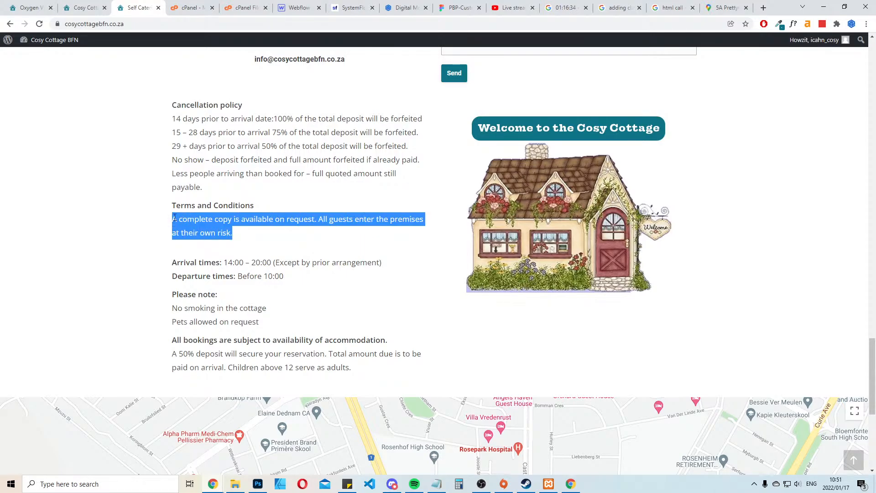
pyautogui.click(93, 7)
pyautogui.scroll(-5, 299, 235)
pyautogui.scroll(7, 221, 168)
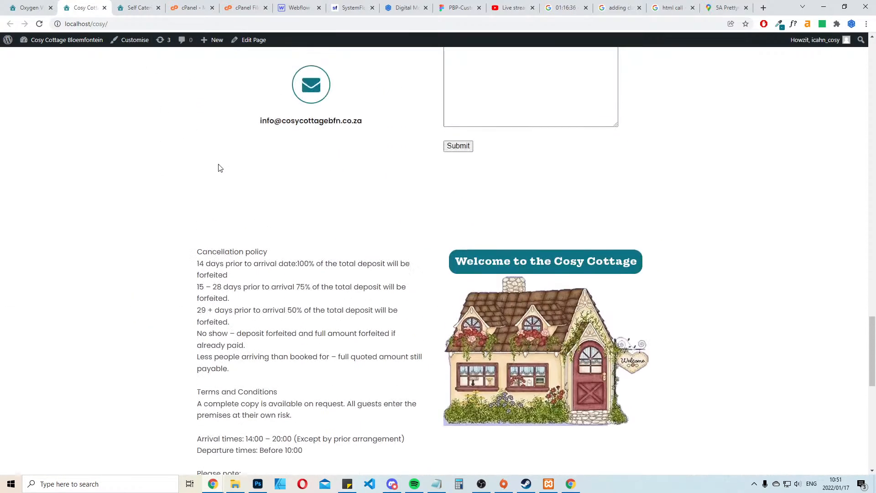
# Back in the Oxygen editor, duplicate the "Cancellation policy" heading and move the copy below the last deposit line
pyautogui.click(34, 6)
pyautogui.scroll(-3, 324, 240)
pyautogui.click(332, 167)
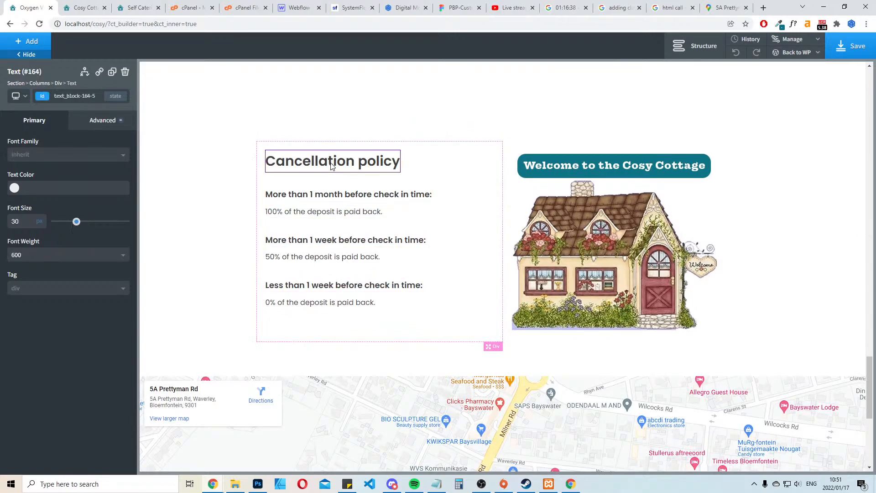
pyautogui.click(112, 72)
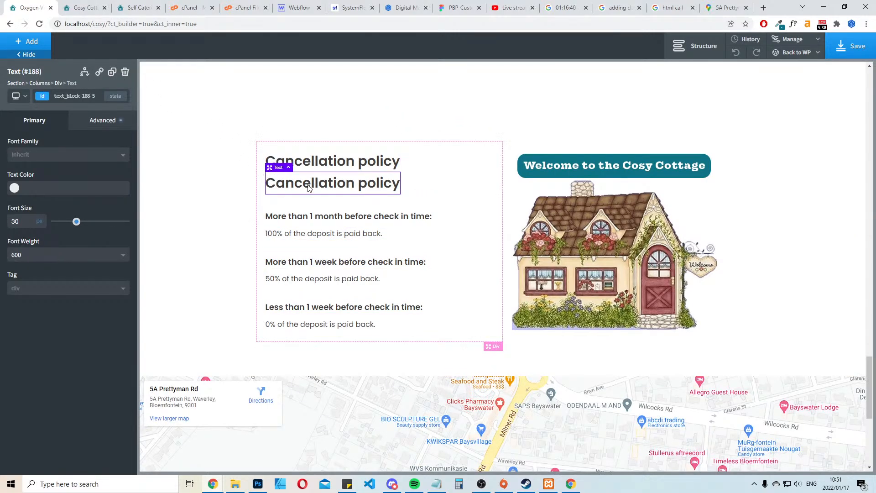
pyautogui.moveTo(309, 188); pyautogui.dragTo(328, 335)
# Give the copied "Cancellation policy" heading a top margin of 35 px
pyautogui.click(103, 120)
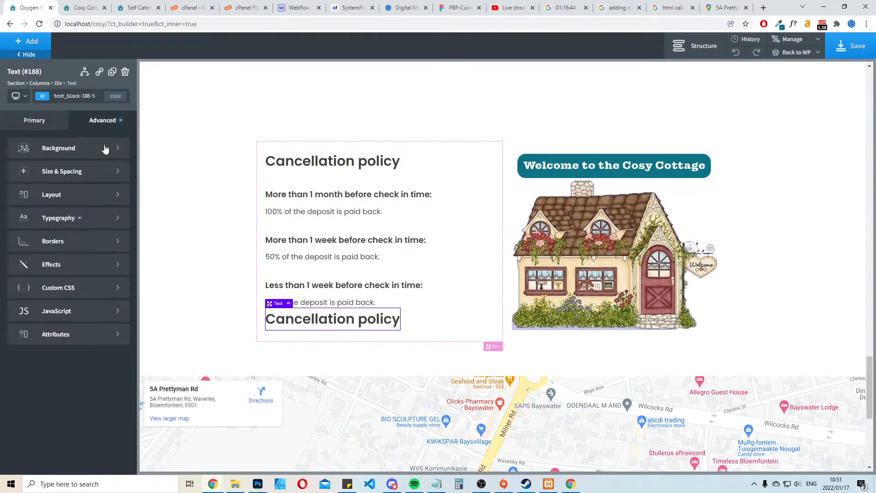
pyautogui.click(86, 179)
pyautogui.write('3')
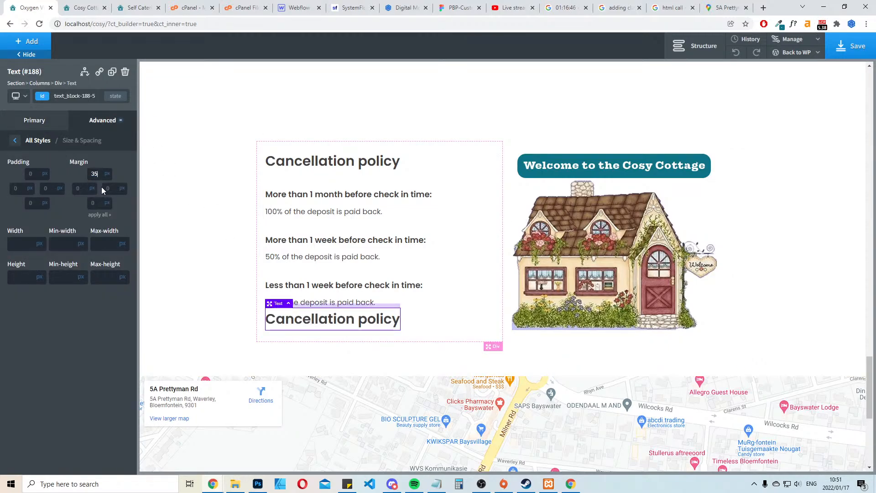
pyautogui.write('5')
# Change the text of the copied heading below the last deposit line to "Terms and Conditions"
pyautogui.doubleClick(349, 337)
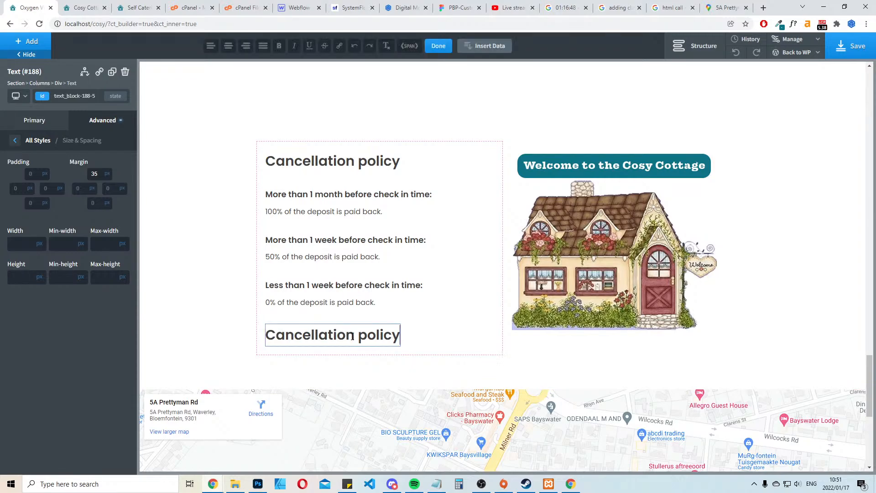
pyautogui.hotkey('ctrl', 'a')
pyautogui.write('Terms ')
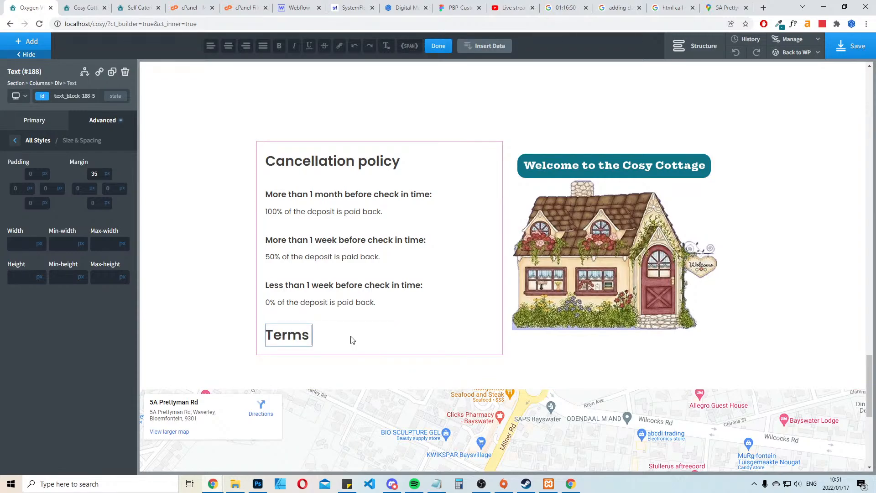
pyautogui.write('and Conditions')
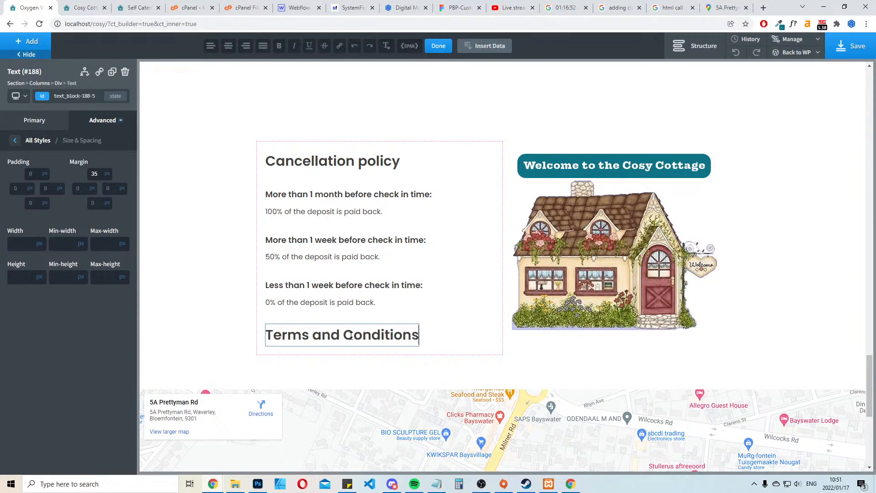
pyautogui.click(450, 334)
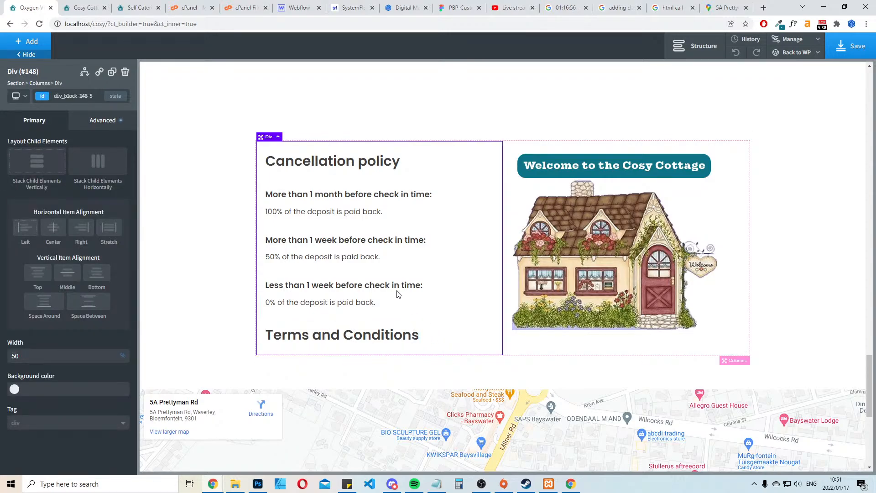
# Copy the paragraph under Terms and Conditions on the existing cosycottagebfn.co.za site and return to the Oxygen editor
pyautogui.click(153, 5)
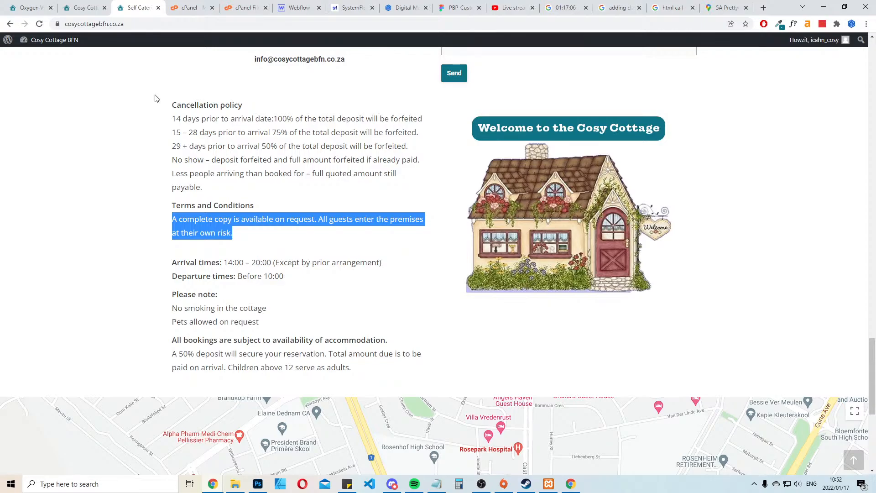
pyautogui.click(70, 5)
pyautogui.click(25, 8)
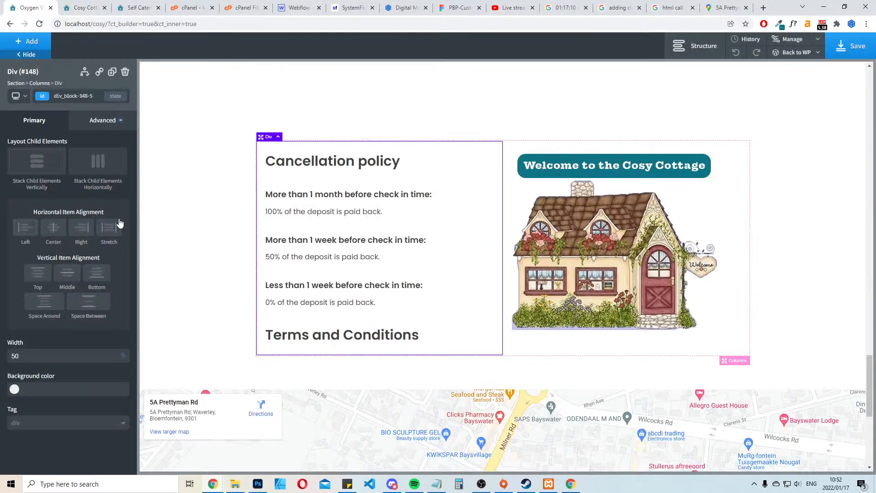
# Duplicate the "100% of the deposit is paid back." text and move the copy below the "Terms and Conditions" heading
pyautogui.click(305, 207)
pyautogui.click(112, 72)
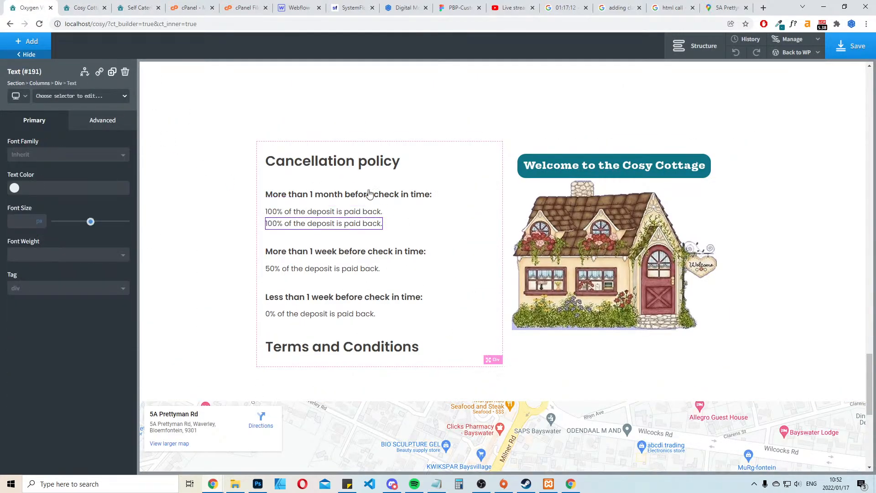
pyautogui.scroll(-3, 366, 180)
pyautogui.moveTo(347, 70); pyautogui.dragTo(348, 197)
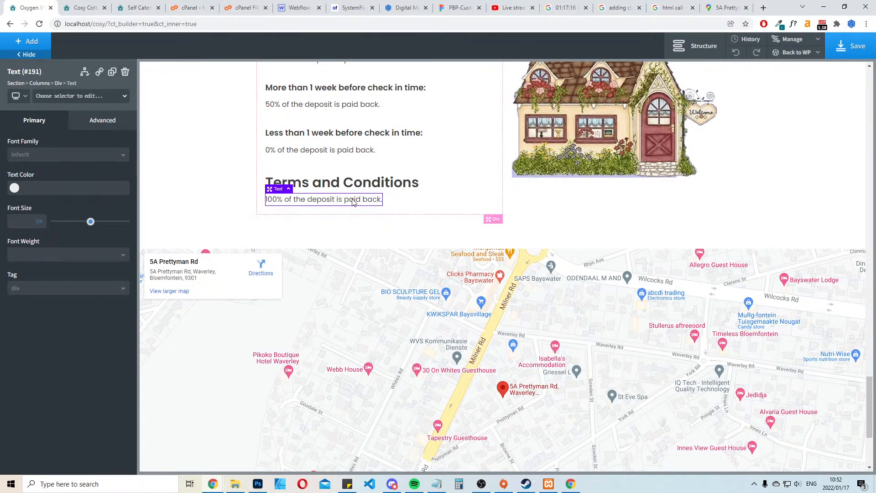
# Replace the copied deposit line with the pasted "A complete copy is available on request. All guests enter the premises at their own risk." and save
pyautogui.doubleClick(348, 198)
pyautogui.hotkey('ctrl', 'a')
pyautogui.hotkey('ctrl', 'v')
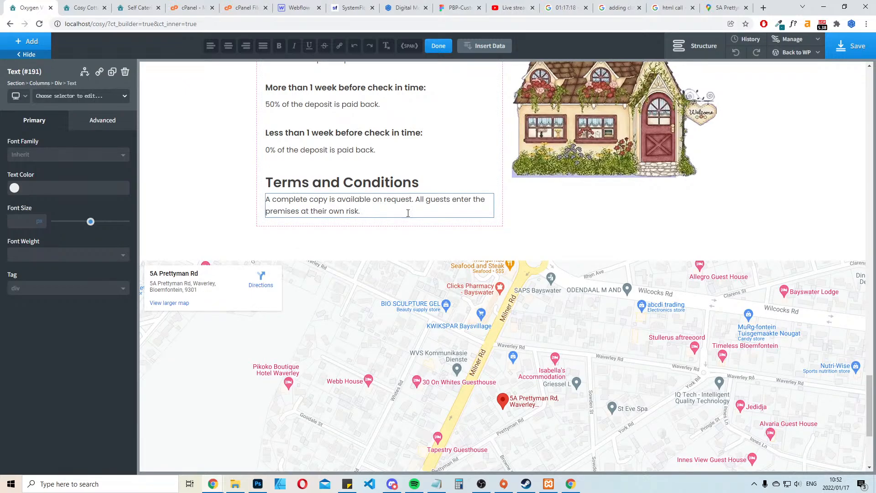
pyautogui.click(479, 168)
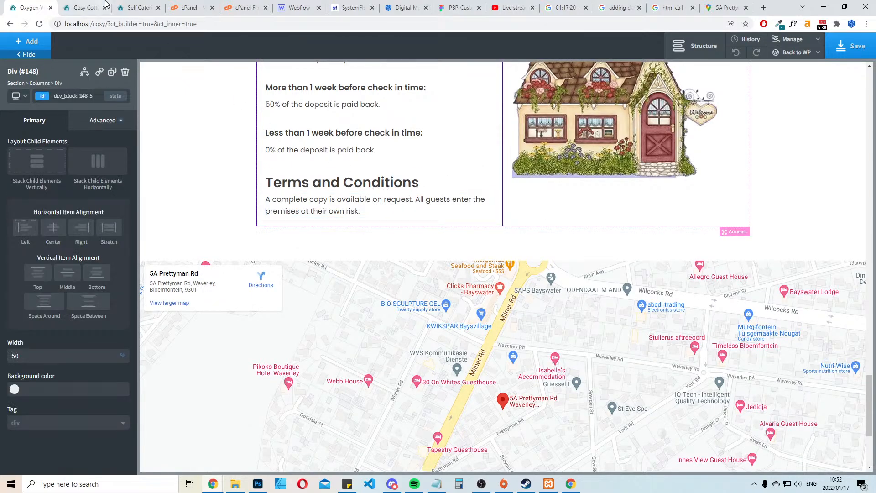
pyautogui.scroll(2, 377, 208)
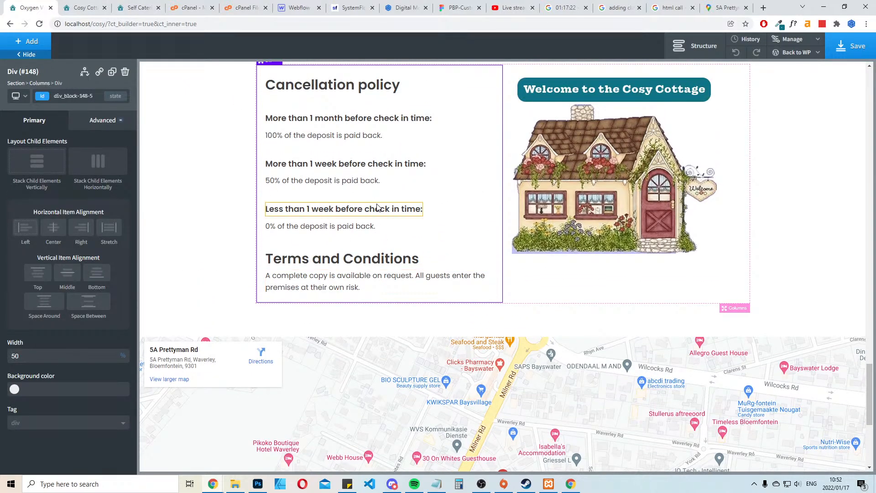
pyautogui.scroll(3, 377, 208)
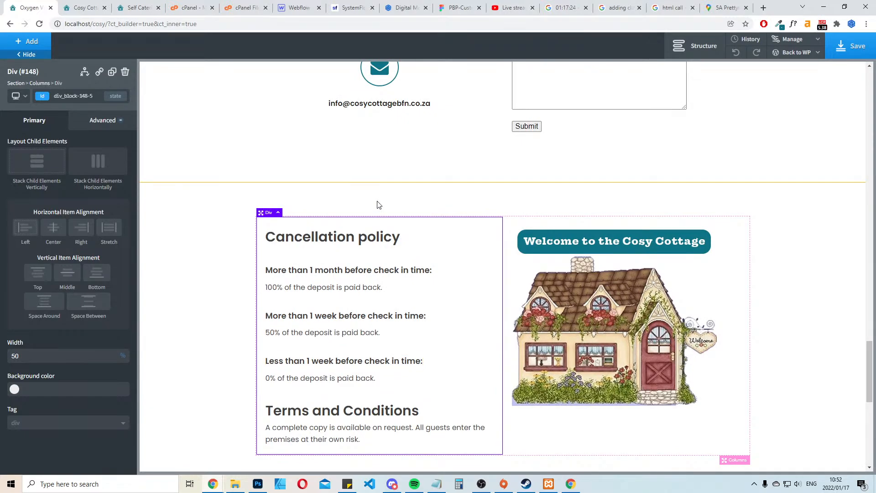
pyautogui.click(851, 46)
# Copy the arrival hours "14:00 – 20:00 (Except by prior arrangement)" from the existing site and return to the Oxygen editor
pyautogui.click(158, 6)
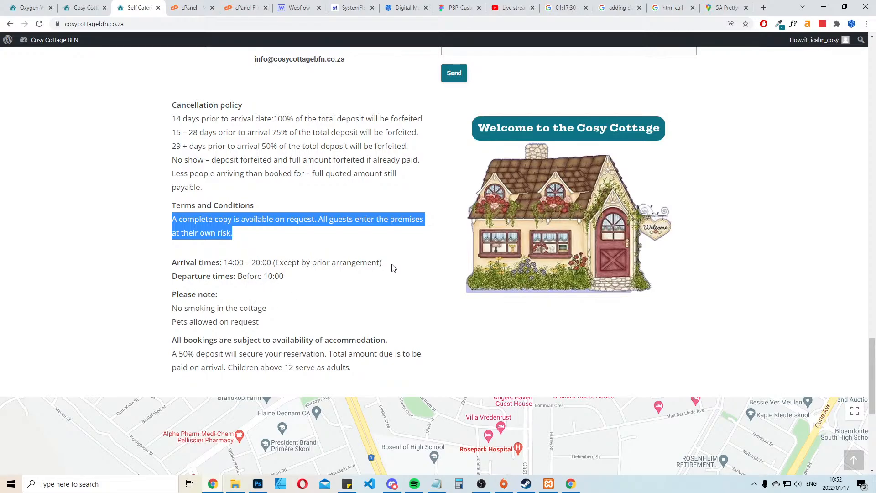
pyautogui.moveTo(393, 267); pyautogui.dragTo(228, 264)
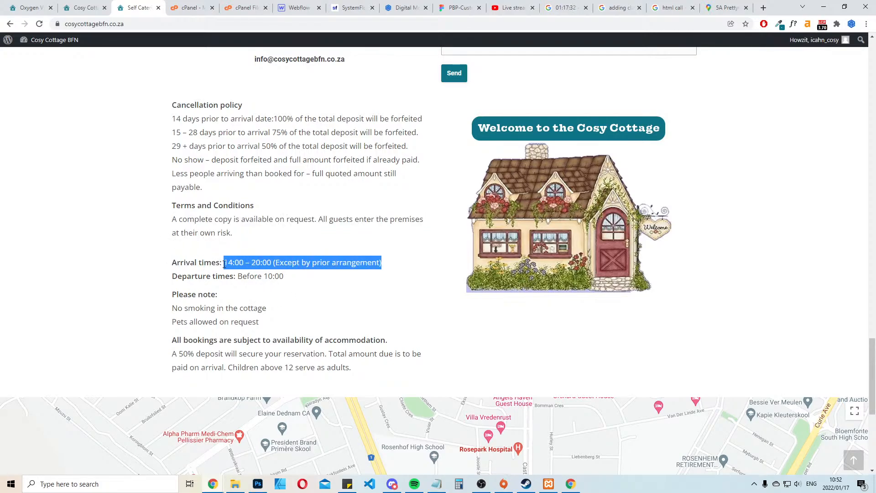
pyautogui.click(30, 7)
# Duplicate the "Less than 1 week before check in time:" heading and move the copy below the Terms and Conditions paragraph
pyautogui.scroll(-3, 390, 260)
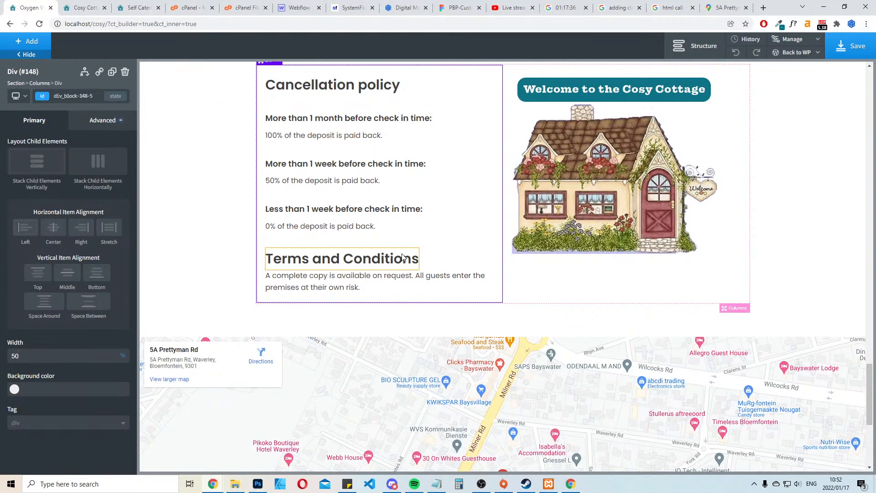
pyautogui.click(398, 210)
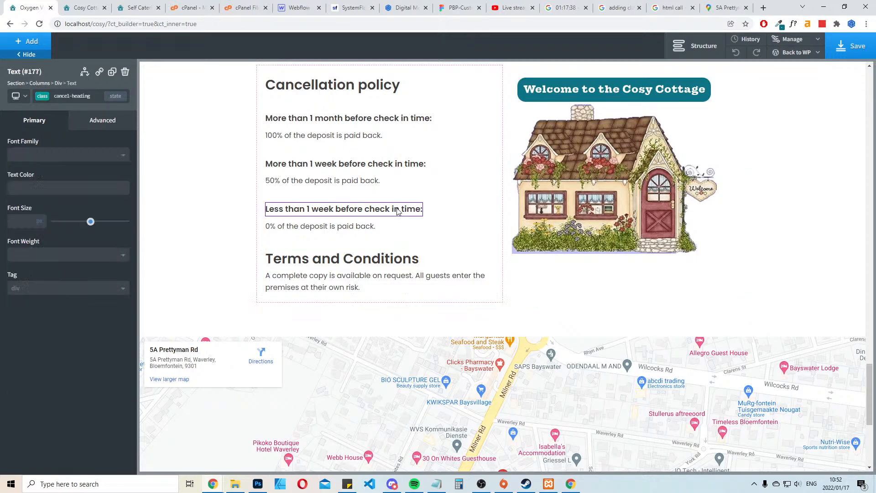
pyautogui.click(112, 72)
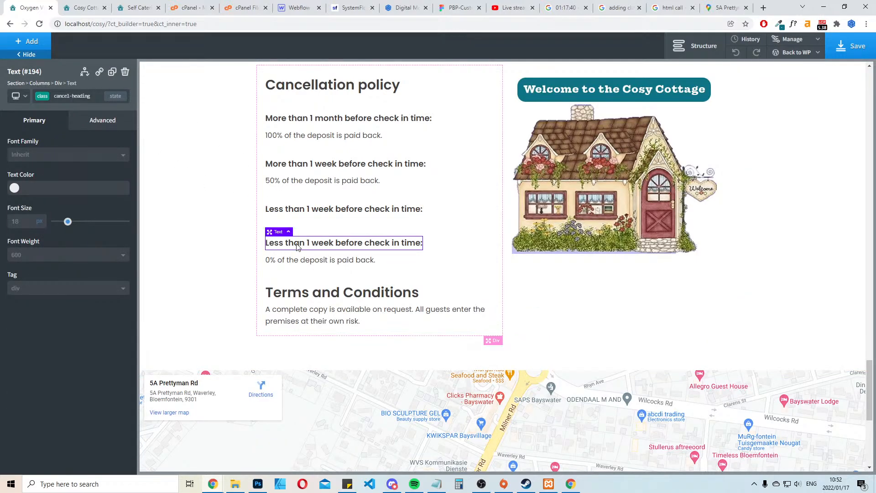
pyautogui.moveTo(314, 331); pyautogui.dragTo(318, 331)
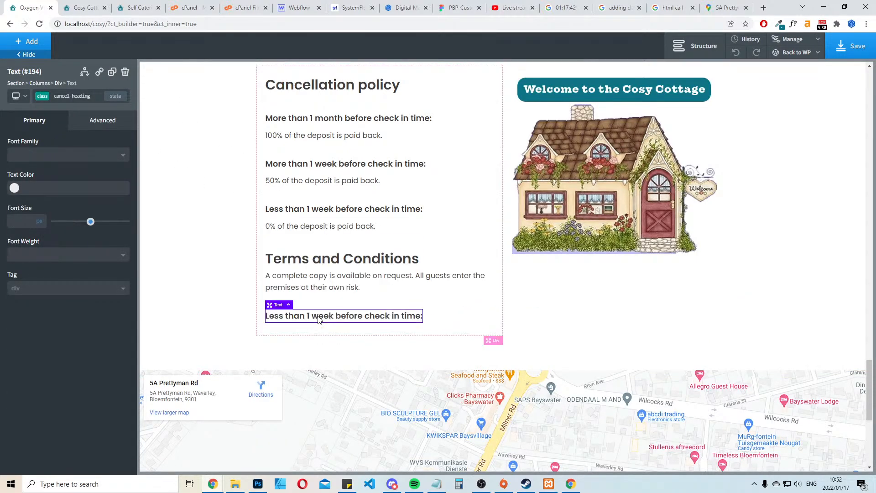
# Change the text of the copied subheading under the terms paragraph to "Arrival Times:"
pyautogui.doubleClick(319, 316)
pyautogui.tripleClick(318, 316)
pyautogui.write('Arri')
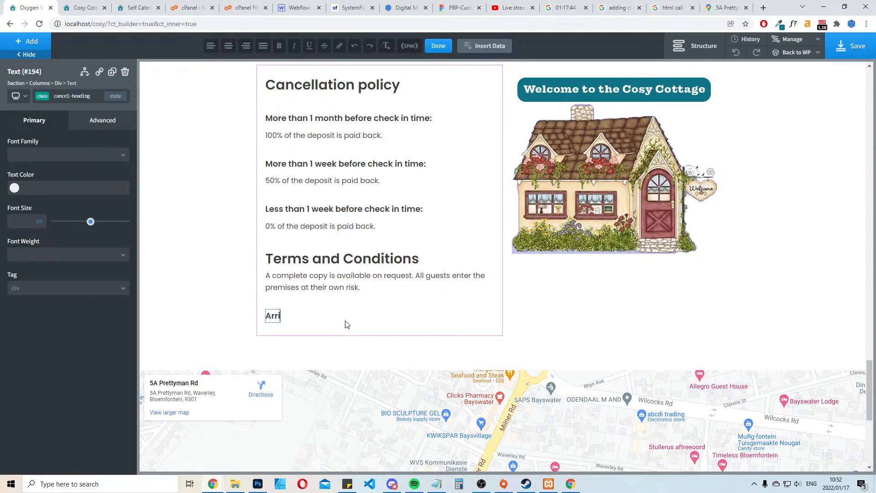
pyautogui.write('val Times:')
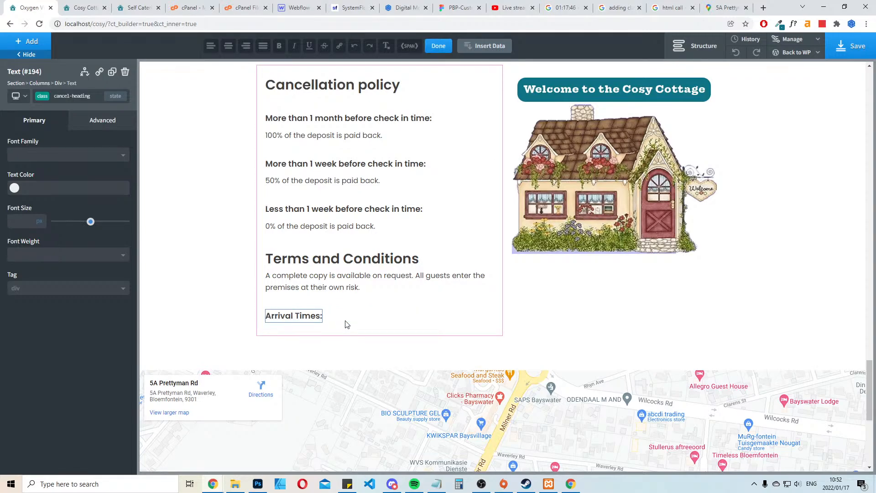
pyautogui.click(328, 219)
# Duplicate the Terms and Conditions paragraph and move the copy below the "Arrival Times:" heading
pyautogui.click(334, 287)
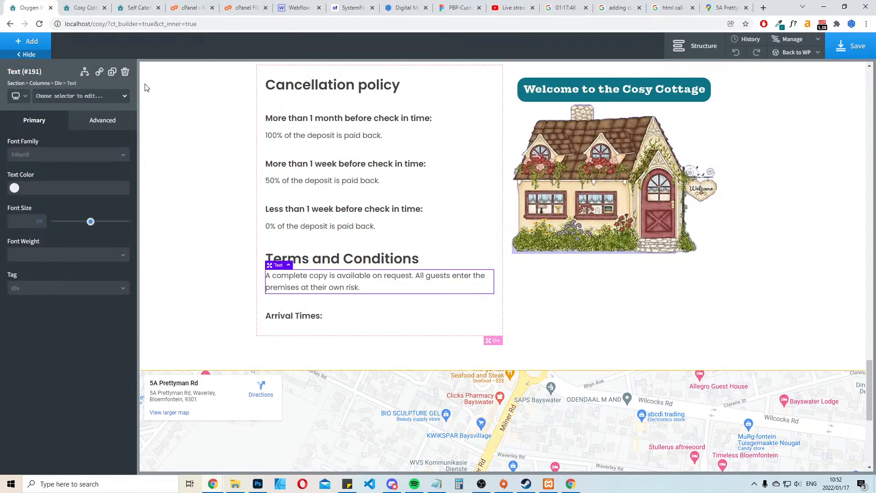
pyautogui.click(112, 72)
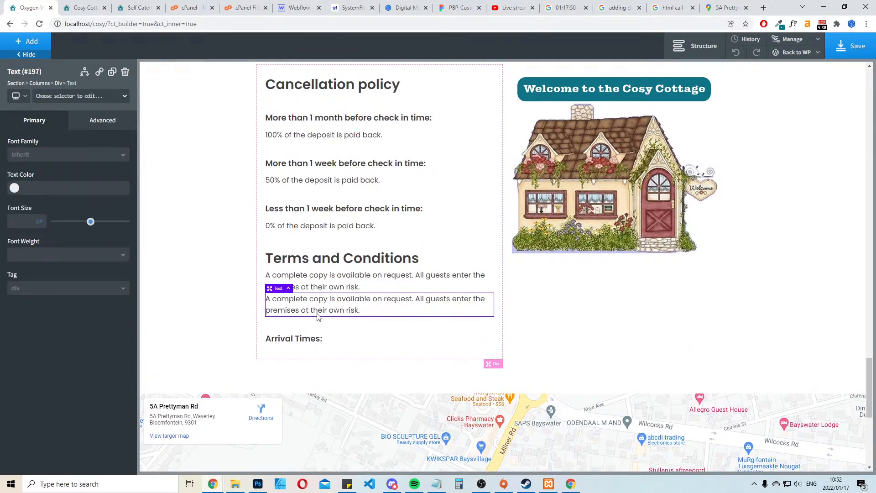
pyautogui.scroll(-2, 318, 317)
pyautogui.moveTo(318, 228); pyautogui.dragTo(318, 253)
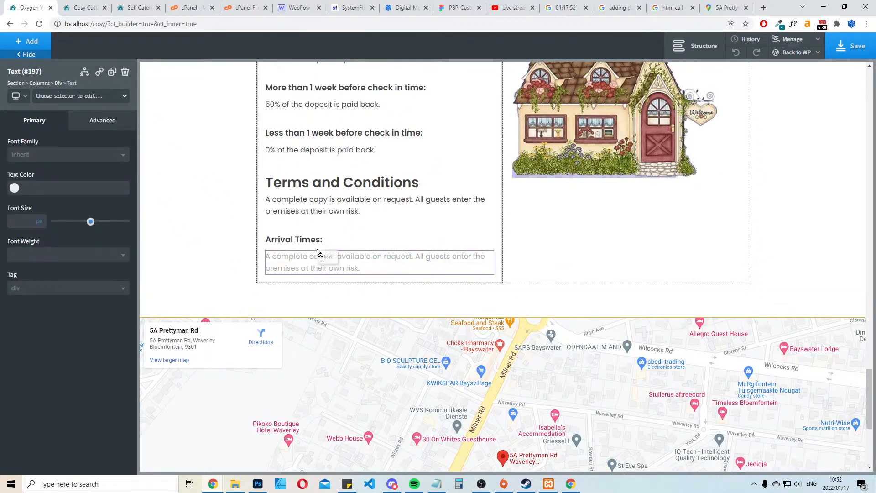
# Replace the copied paragraph with the pasted arrival hours, edit them to "14:00 – 19:00 (Except by prior arrangement)", and save the page
pyautogui.tripleClick(318, 256)
pyautogui.write('14:00 – 20:00 (Except by prior arrangement)')
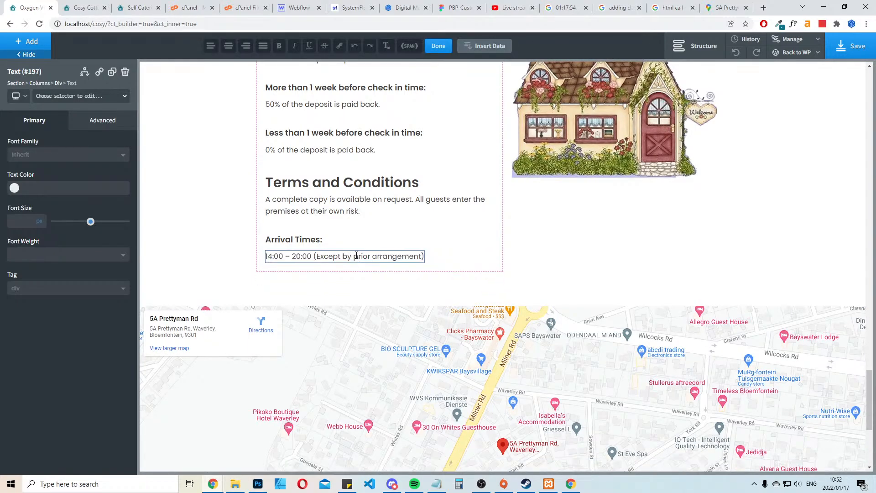
pyautogui.press('Delete')
pyautogui.press('Delete')
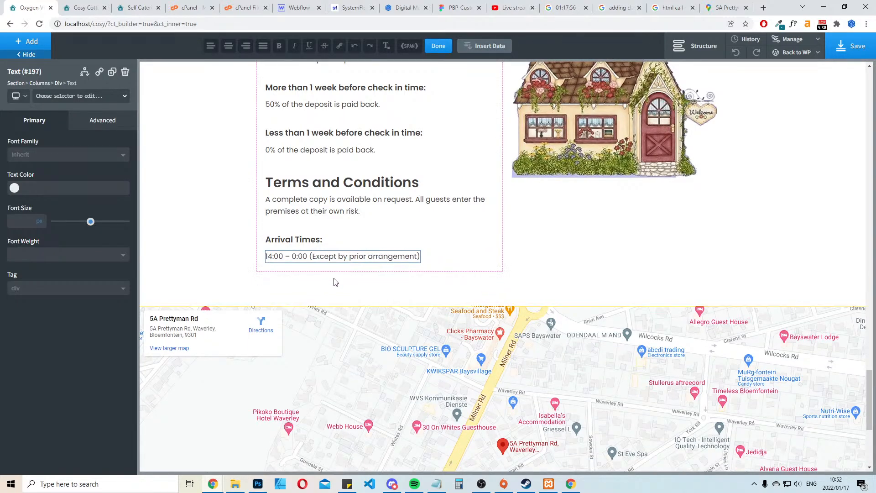
pyautogui.press('BackSpace')
pyautogui.write('1')
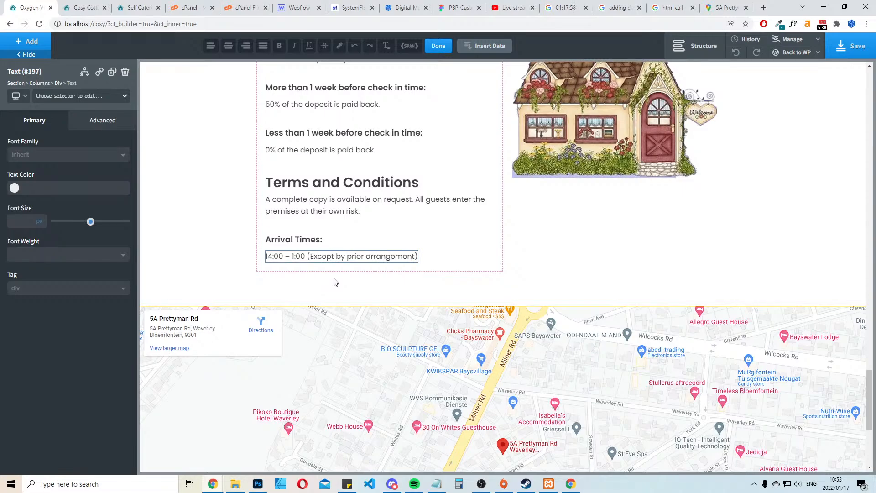
pyautogui.write('9')
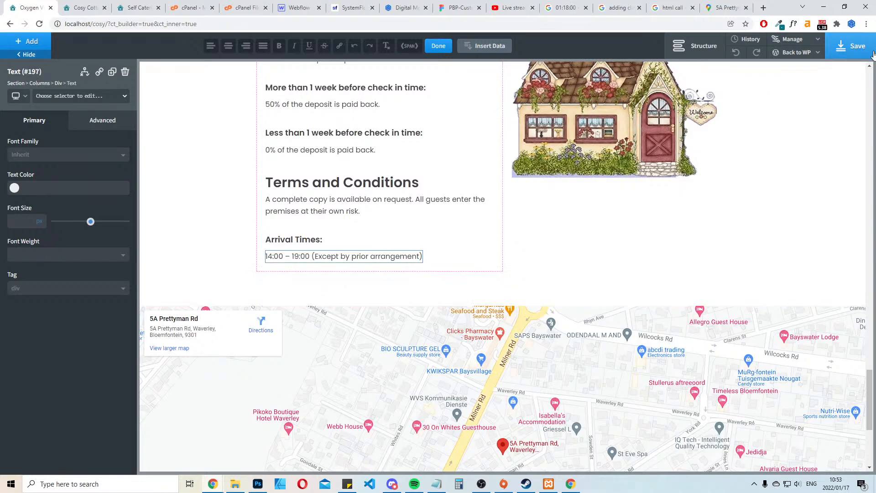
pyautogui.click(851, 46)
# Check the departure times on the existing site, and in the editor duplicate the "Arrival Times:" heading and place the copy below the arrival hours
pyautogui.click(132, 7)
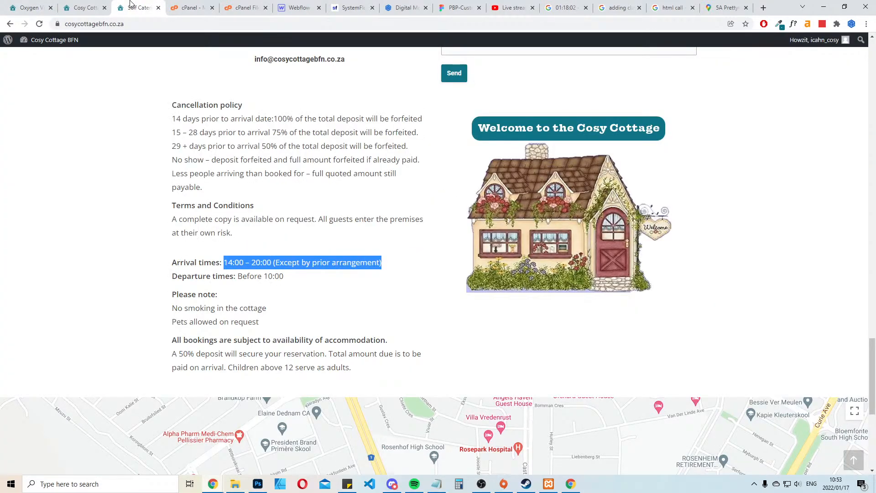
pyautogui.click(416, 258)
pyautogui.scroll(-2, 315, 219)
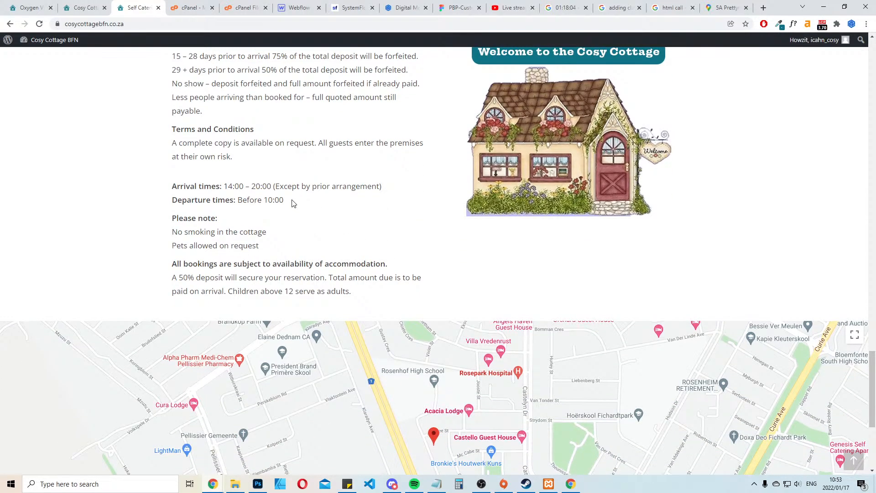
pyautogui.click(29, 8)
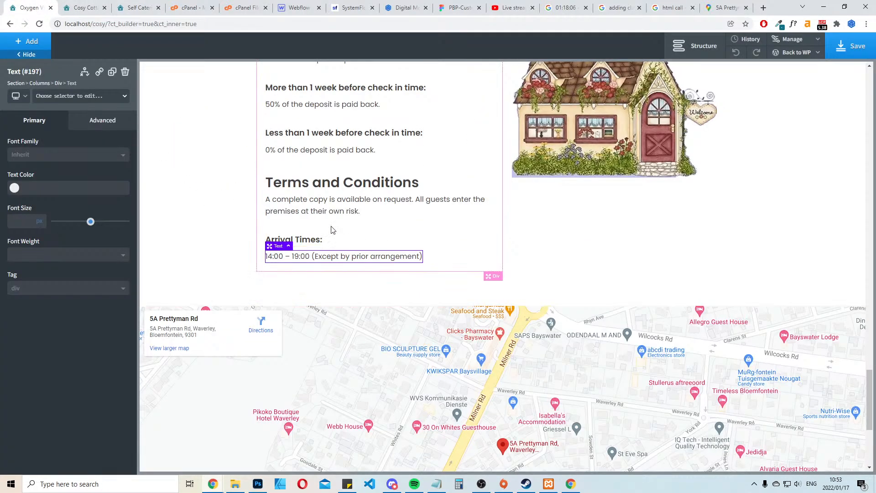
pyautogui.click(358, 236)
pyautogui.click(294, 240)
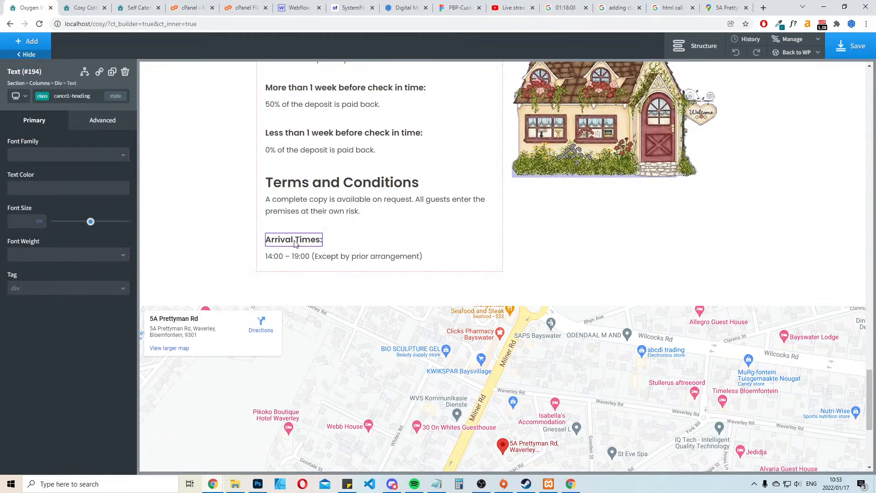
pyautogui.click(114, 71)
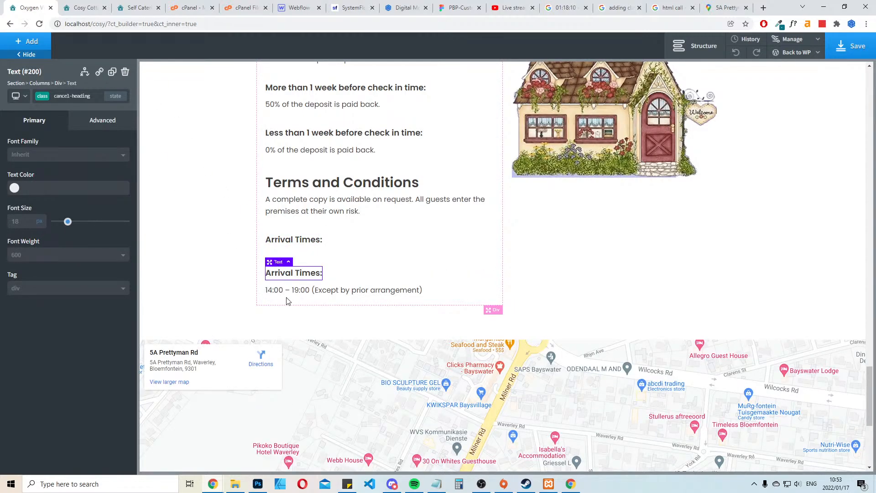
pyautogui.moveTo(289, 274); pyautogui.dragTo(294, 299)
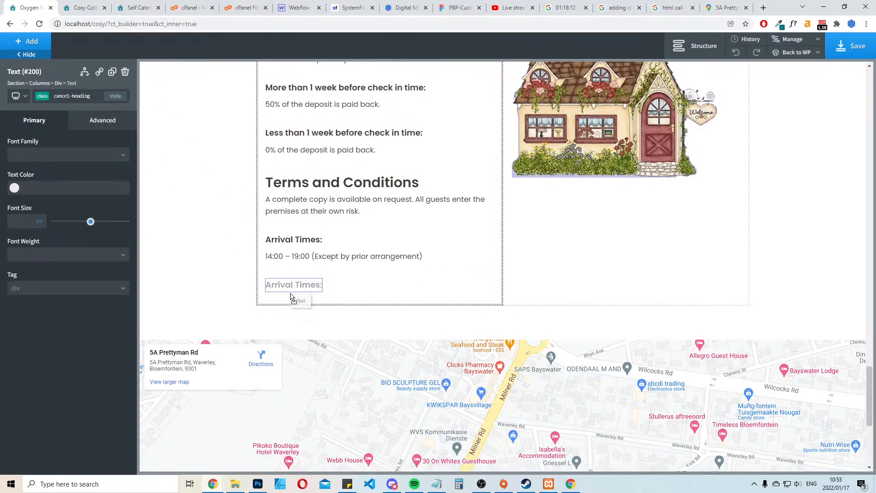
# Duplicate the arrival hours text and place the copy below the second "Arrival Times:" heading
pyautogui.click(302, 257)
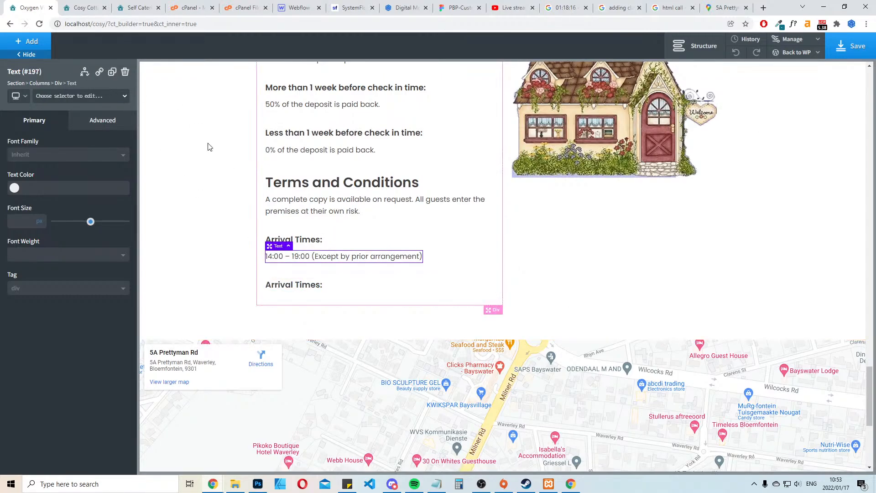
pyautogui.click(112, 74)
pyautogui.moveTo(321, 271); pyautogui.dragTo(322, 303)
pyautogui.doubleClick(320, 302)
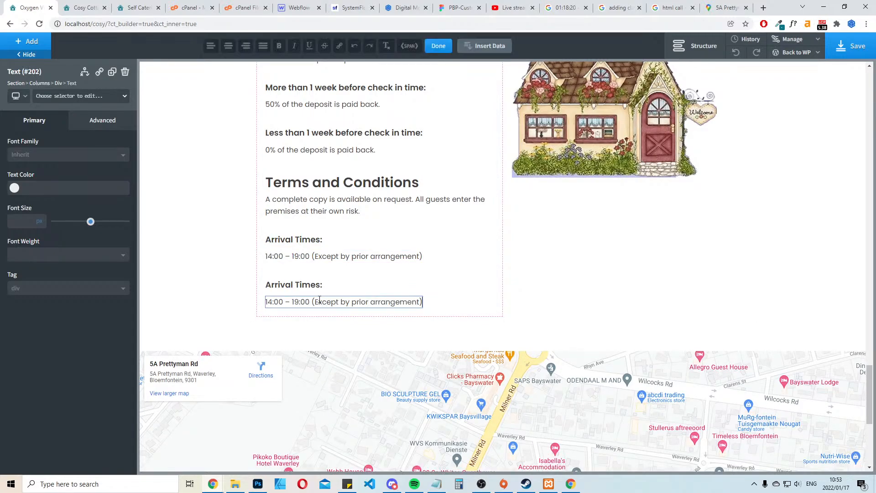
pyautogui.tripleClick(331, 301)
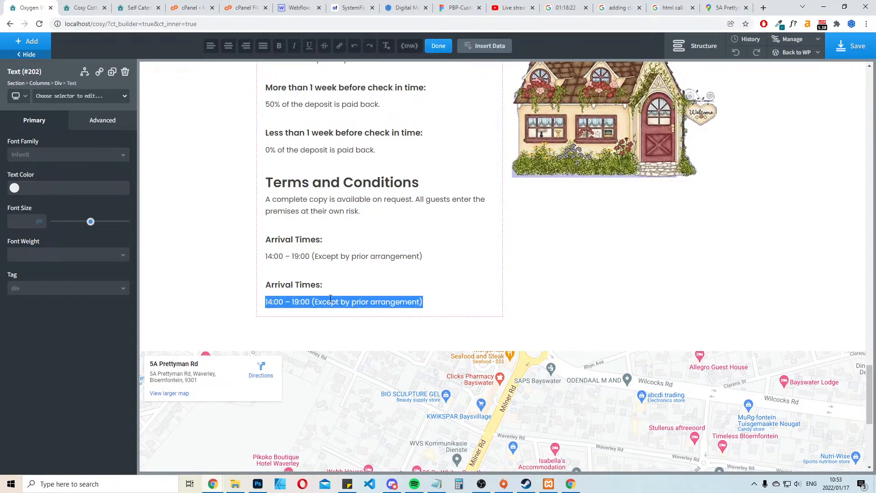
pyautogui.write('14:00 – 20:00 (Except by prior arrangement)')
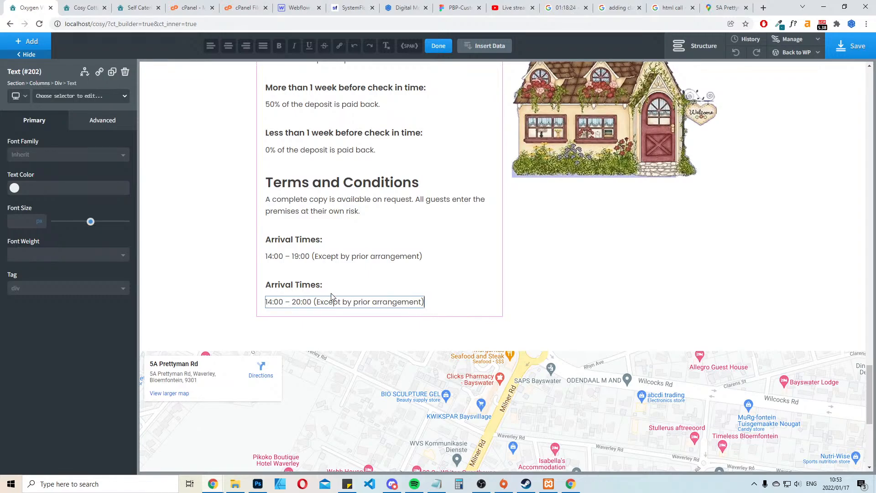
# Copy "Before 10:00" from the departure times on the existing site and replace the duplicated hours text with it
pyautogui.click(139, 7)
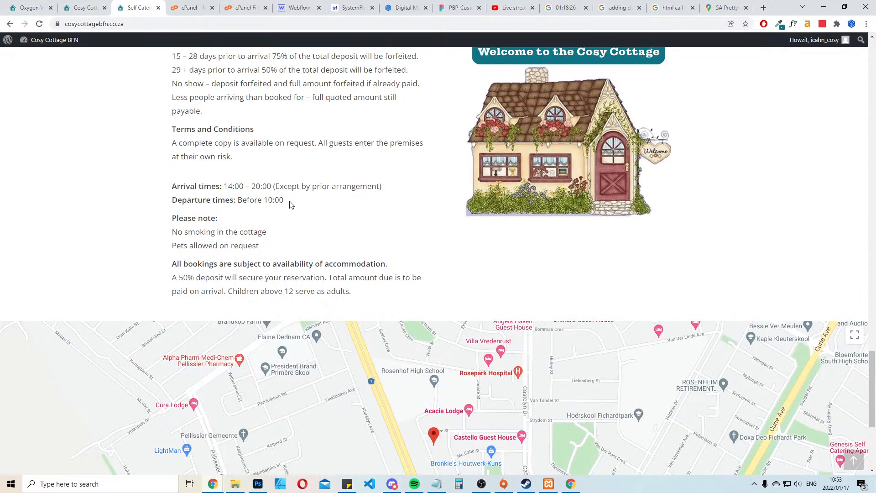
pyautogui.moveTo(285, 201); pyautogui.dragTo(237, 201)
pyautogui.hotkey('ctrl', 'c')
pyautogui.click(12, 6)
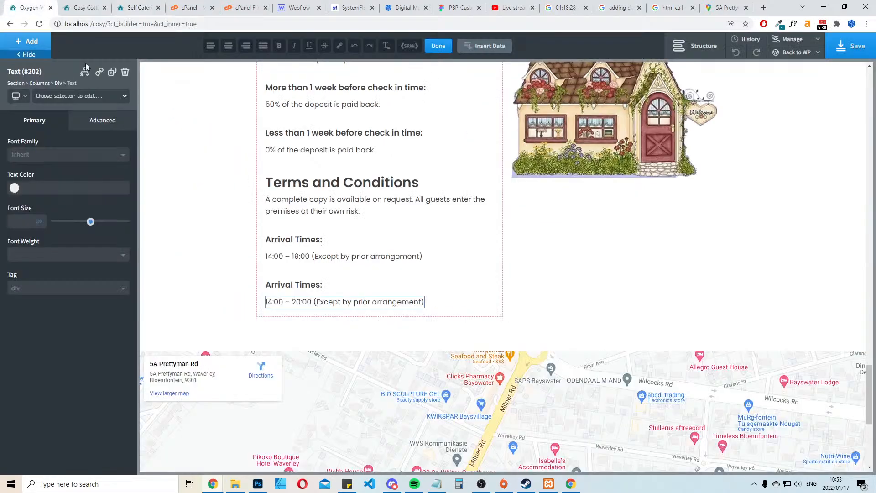
pyautogui.doubleClick(331, 301)
pyautogui.hotkey('ctrl', 'a')
pyautogui.hotkey('ctrl', 'v')
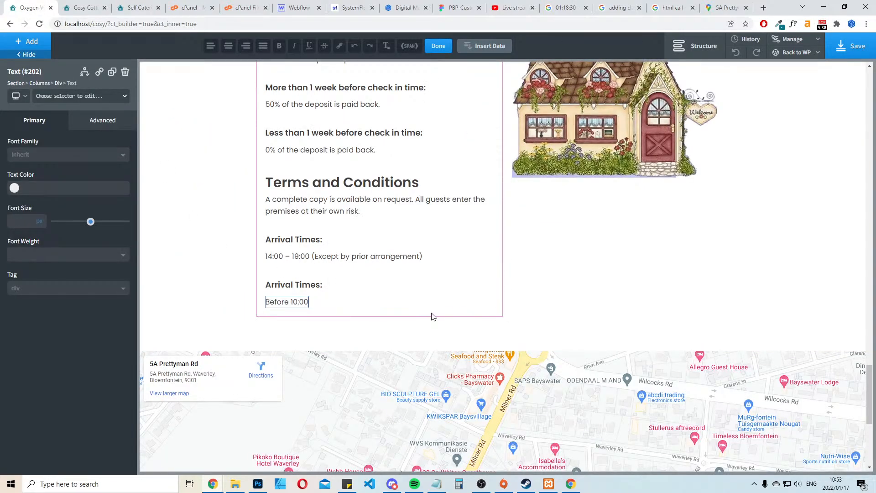
pyautogui.click(380, 303)
pyautogui.click(307, 303)
# Change the second "Arrival Times:" heading to "Departure Times:"
pyautogui.click(294, 283)
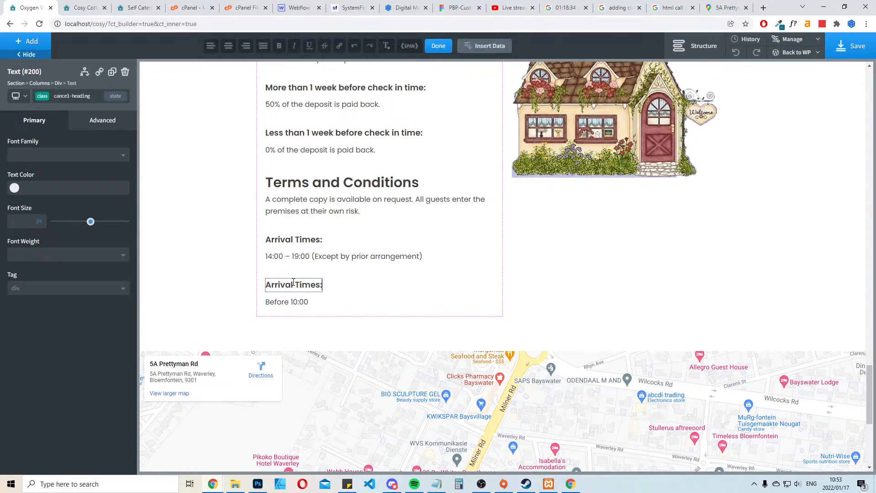
pyautogui.hotkey('ctrl', 'shift', 'Left')
pyautogui.write('Departure')
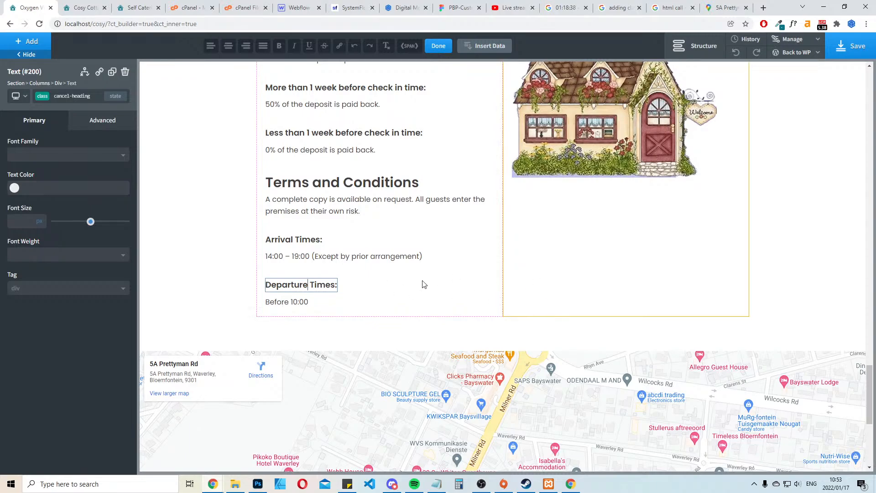
pyautogui.click(223, 256)
# Copy the line "No smoking in the cottage" from the existing site and return to the Oxygen editor
pyautogui.click(135, 6)
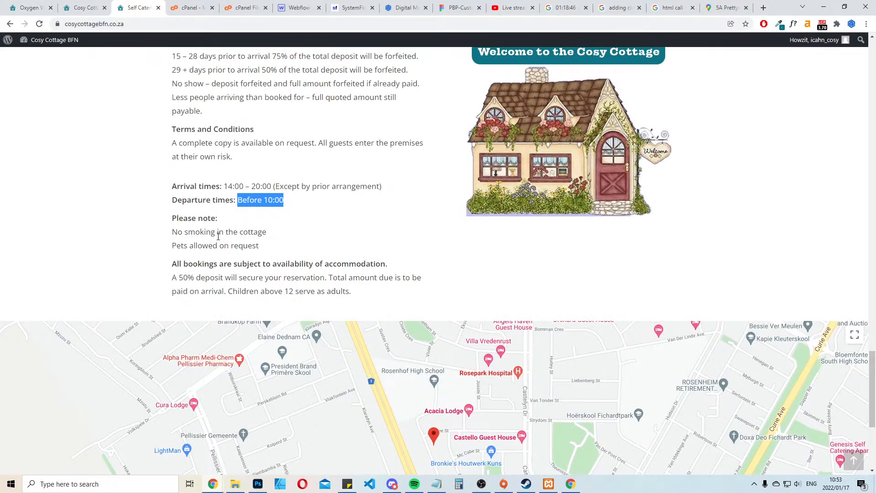
pyautogui.moveTo(269, 235); pyautogui.dragTo(165, 235)
pyautogui.hotkey('ctrl', 'c')
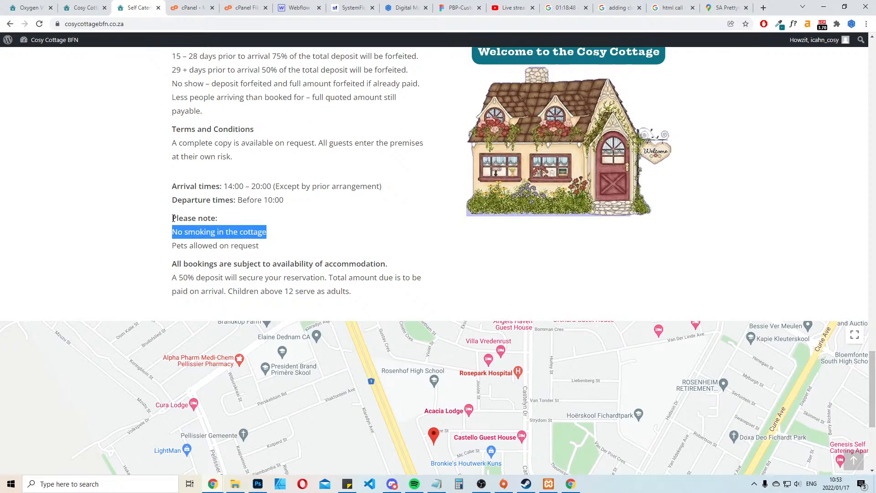
pyautogui.click(91, 6)
pyautogui.click(41, 6)
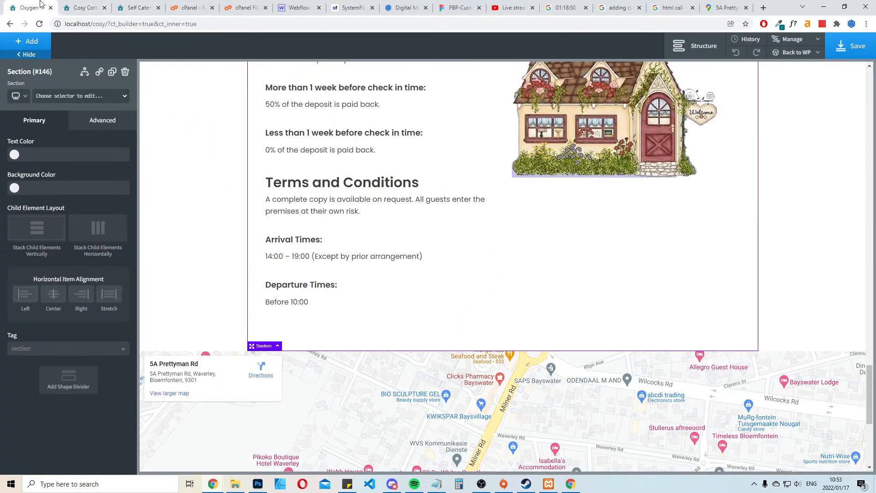
# Duplicate the "Departure Times:" heading and its "Before 10:00" text, arranging the copies as a new pair below the originals
pyautogui.click(293, 288)
pyautogui.click(112, 72)
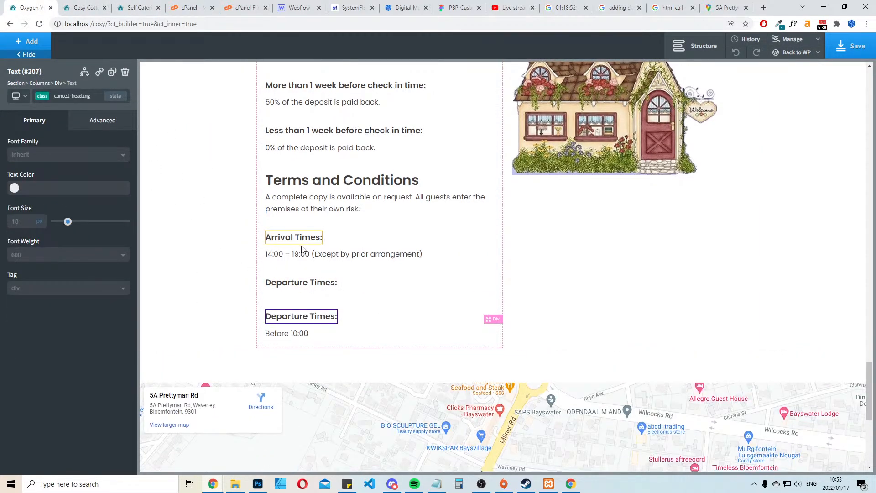
pyautogui.scroll(-2, 301, 250)
pyautogui.moveTo(295, 243); pyautogui.dragTo(294, 284)
pyautogui.click(288, 227)
pyautogui.click(112, 72)
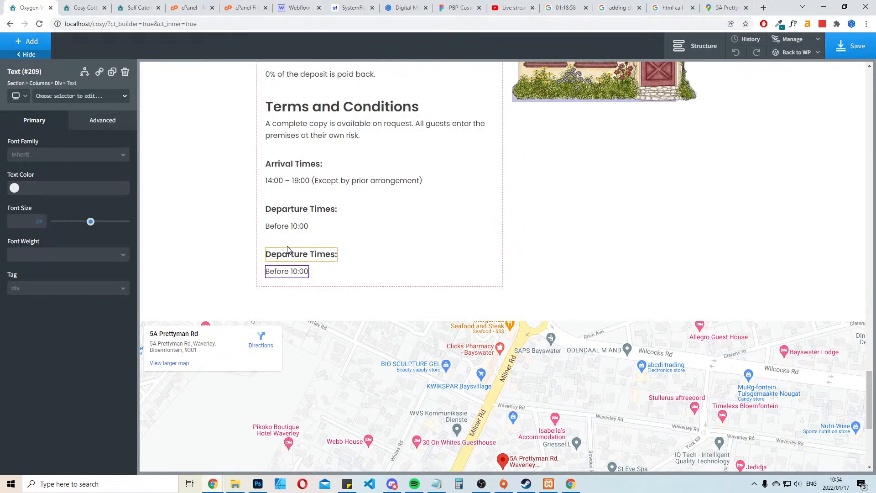
# Change the text of the lower "Departure Times:" heading to "Special Notes:"
pyautogui.click(292, 254)
pyautogui.doubleClick(296, 253)
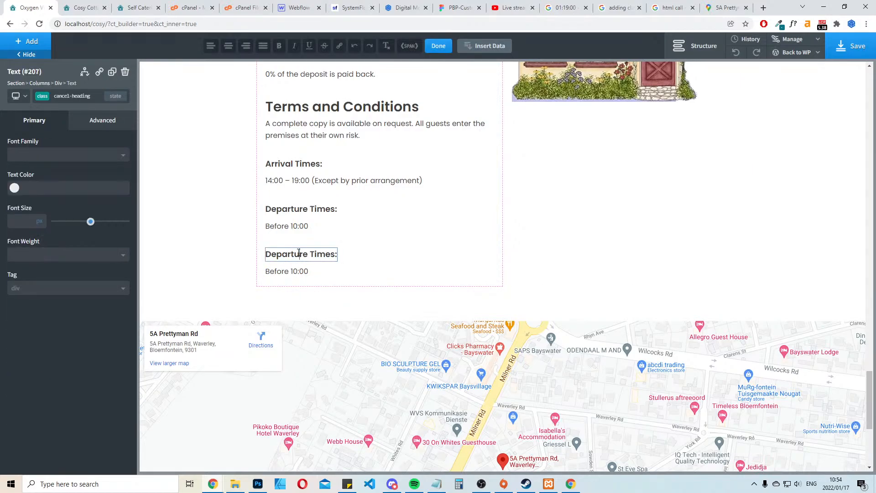
pyautogui.tripleClick(297, 254)
pyautogui.write('Soec')
pyautogui.press('BackSpace')
pyautogui.press('BackSpace')
pyautogui.press('BackSpace')
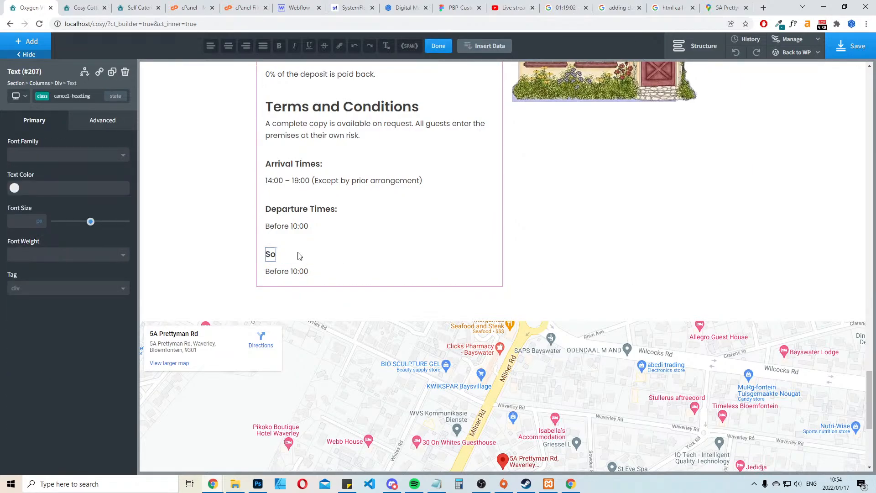
pyautogui.write('pecial Notes')
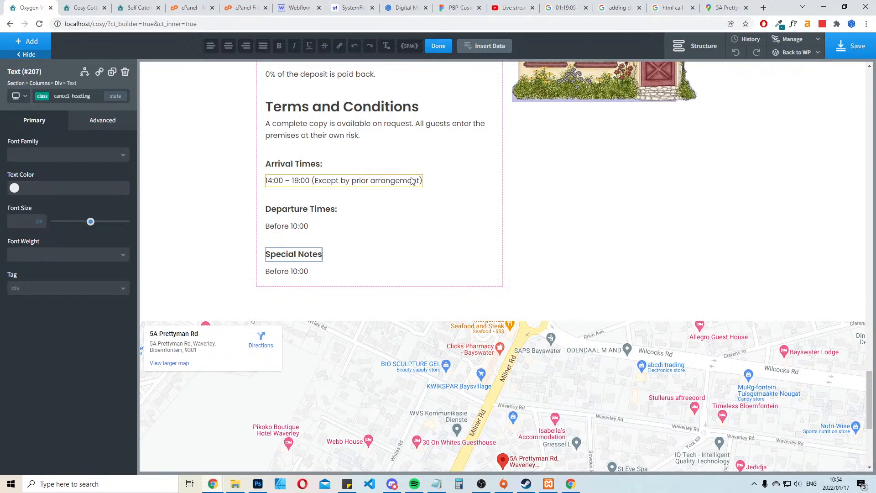
pyautogui.scroll(3, 413, 182)
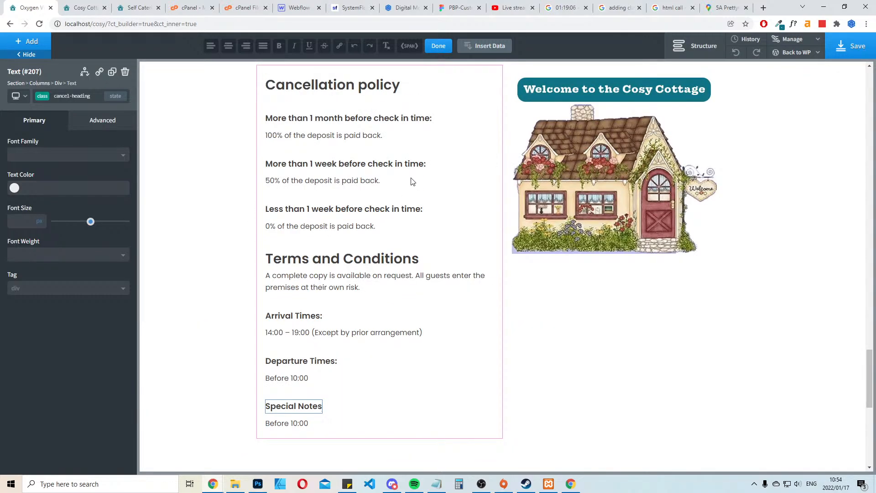
pyautogui.scroll(-6, 412, 181)
pyautogui.write(':')
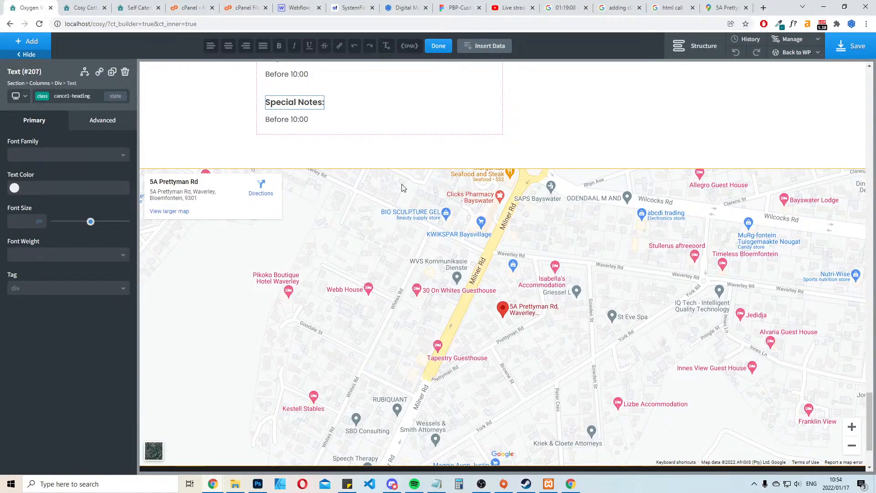
# Replace the text under "Special Notes:" with the copied line and end it with a period: "No smoking in the cottage."
pyautogui.doubleClick(295, 119)
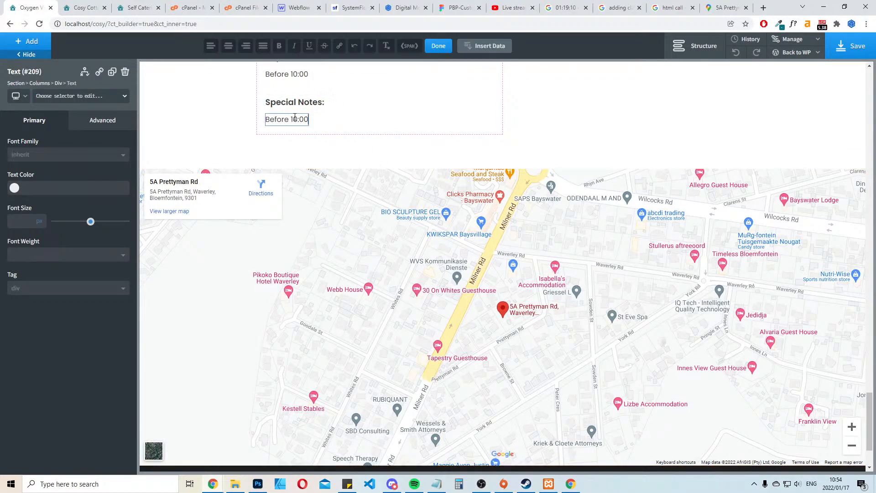
pyautogui.hotkey('ctrl', 'a')
pyautogui.hotkey('ctrl', 'v')
pyautogui.click(401, 122)
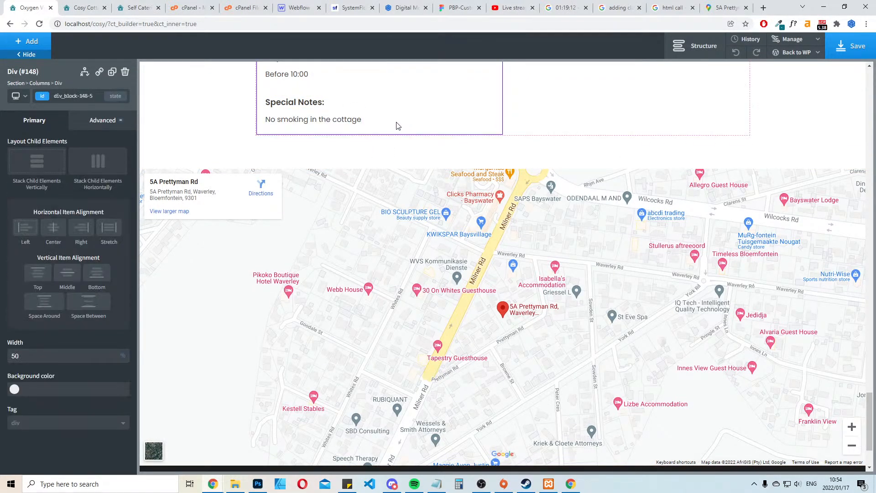
pyautogui.doubleClick(341, 121)
pyautogui.write('.')
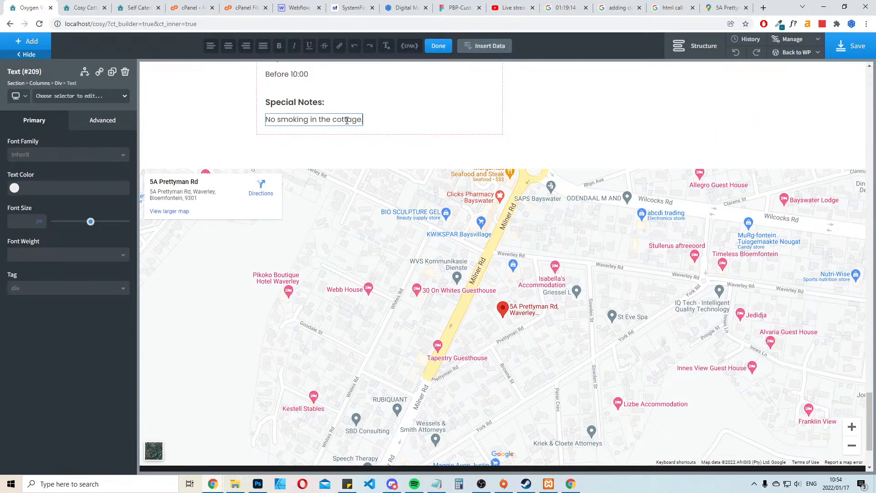
# Copy the paragraph about the 50% deposit and children above 12 from the existing site, and return to the Oxygen editor
pyautogui.click(139, 4)
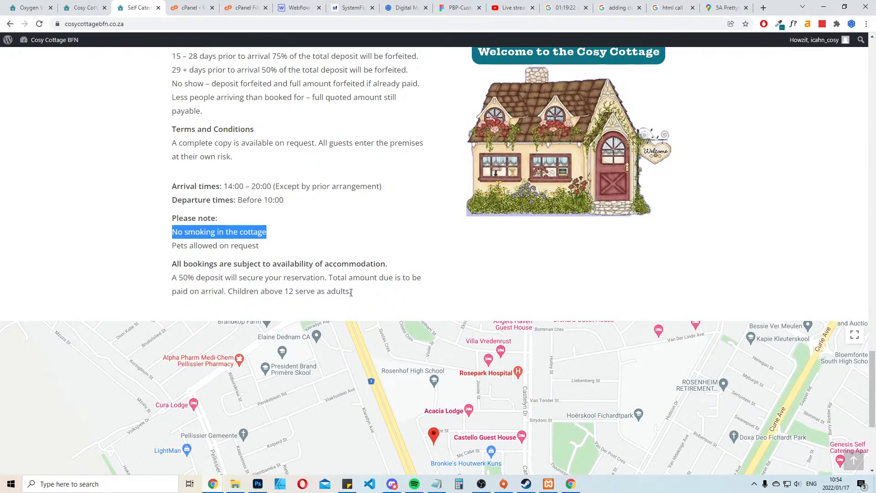
pyautogui.moveTo(354, 294); pyautogui.dragTo(146, 277)
pyautogui.hotkey('ctrl', 'c')
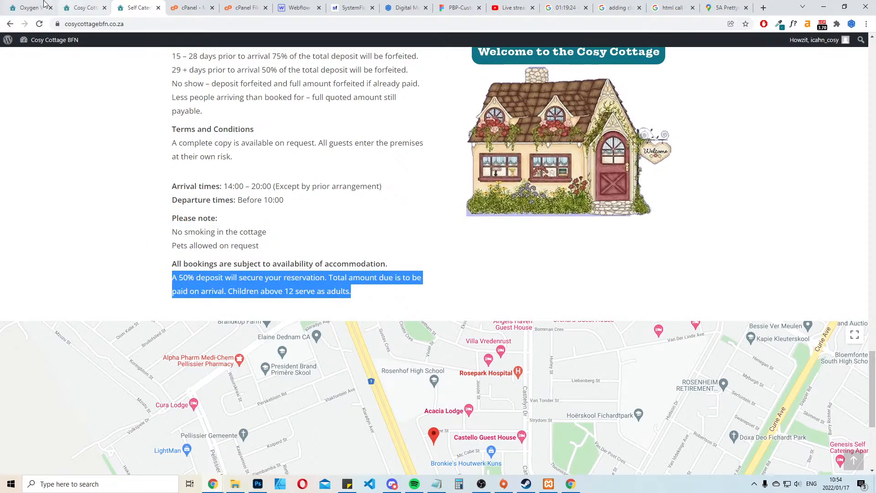
pyautogui.click(40, 5)
pyautogui.click(66, 3)
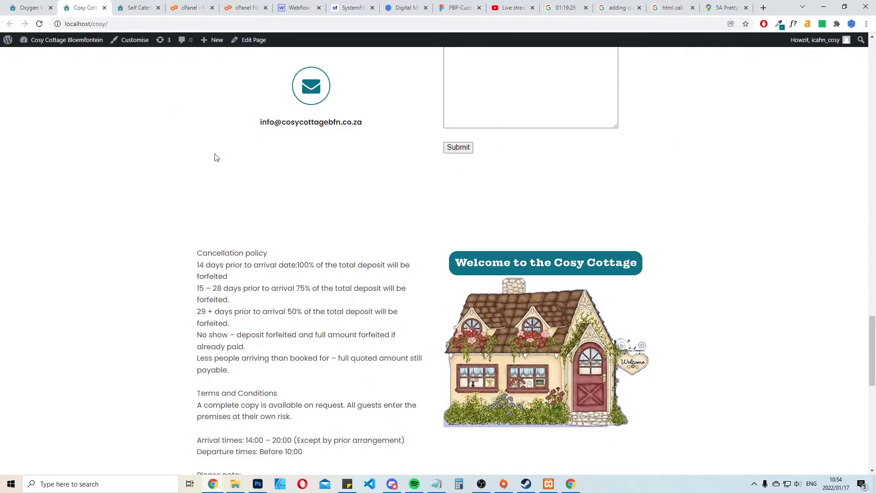
pyautogui.click(40, 5)
# Duplicate the "No smoking in the cottage." text and give the copy a top margin of 20 px
pyautogui.scroll(3, 391, 196)
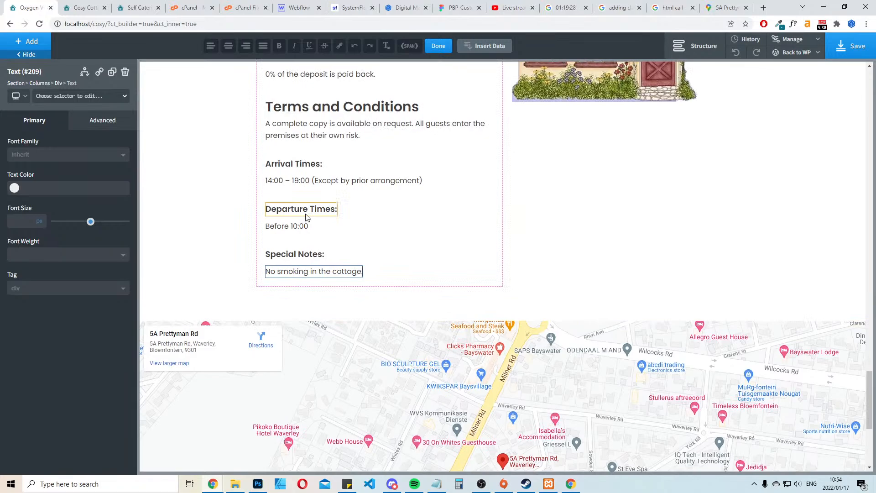
pyautogui.click(305, 254)
pyautogui.click(345, 284)
pyautogui.click(351, 274)
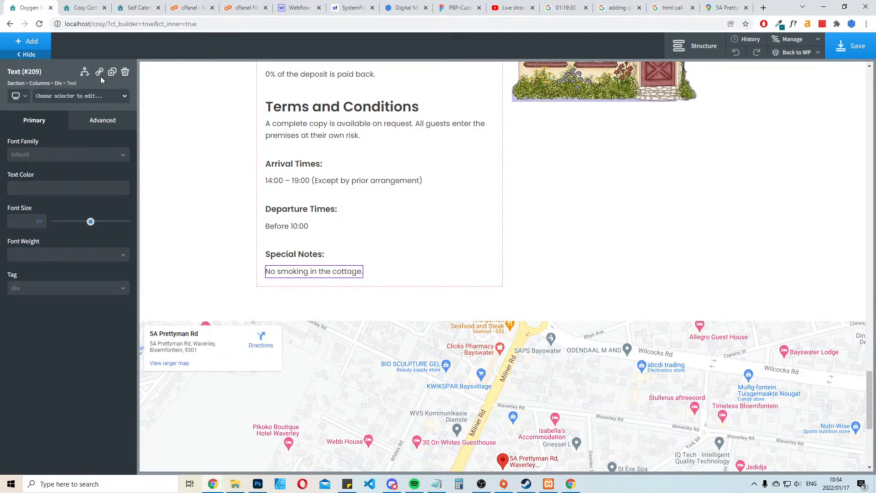
pyautogui.click(112, 72)
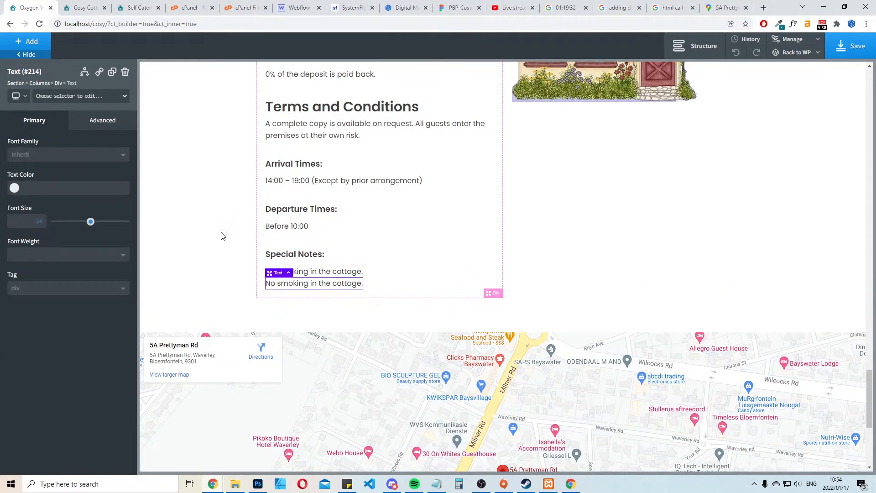
pyautogui.click(108, 122)
pyautogui.click(93, 170)
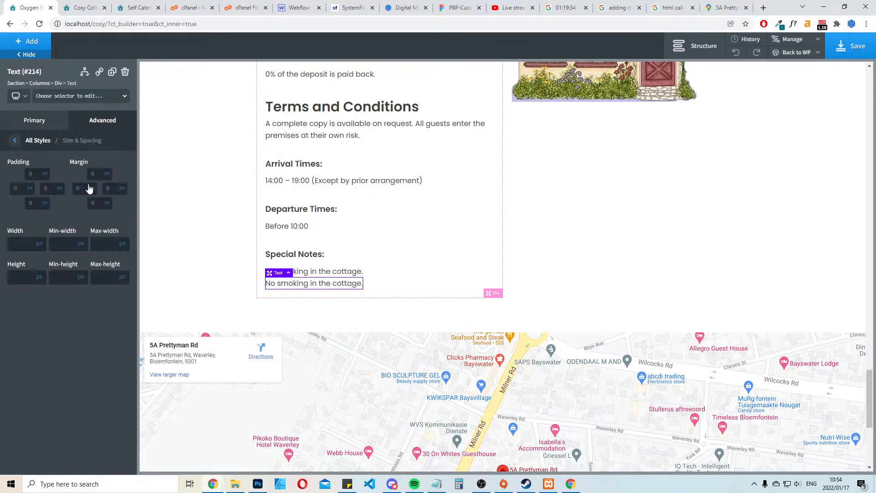
pyautogui.click(94, 173)
pyautogui.write('20')
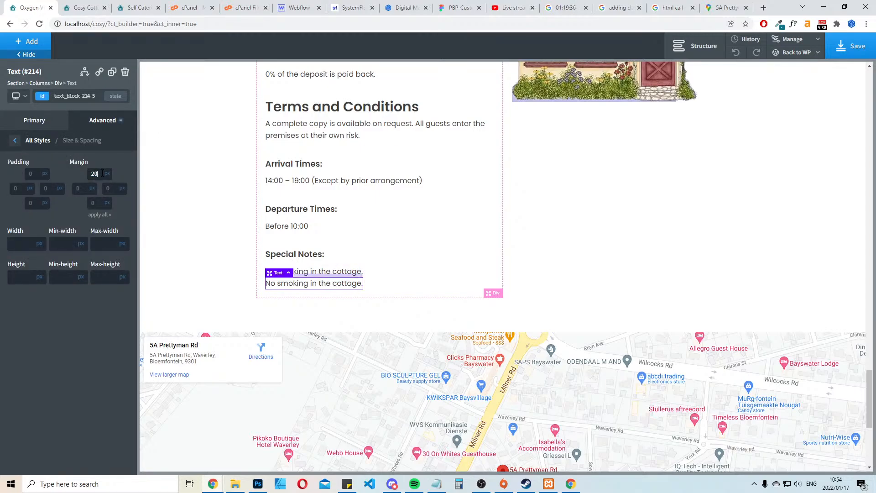
# Replace the duplicated no-smoking text with the copied deposit paragraph and save the page
pyautogui.doubleClick(308, 294)
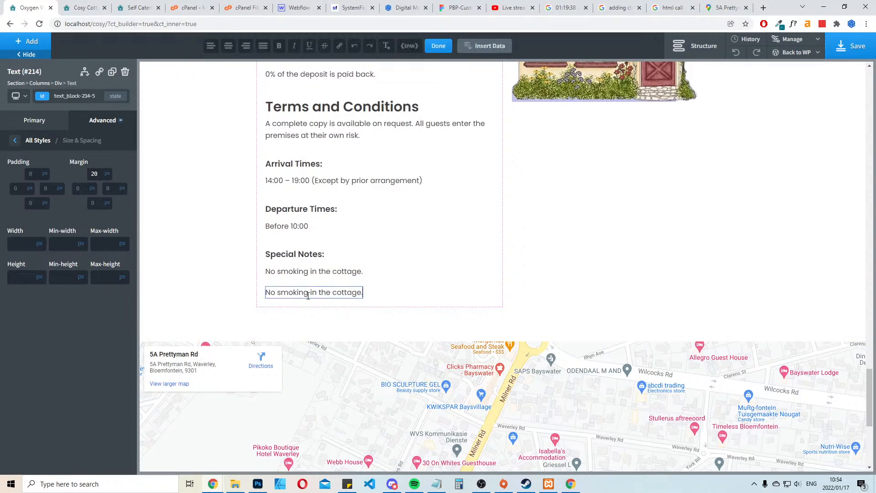
pyautogui.hotkey('ctrl', 'a')
pyautogui.hotkey('ctrl', 'v')
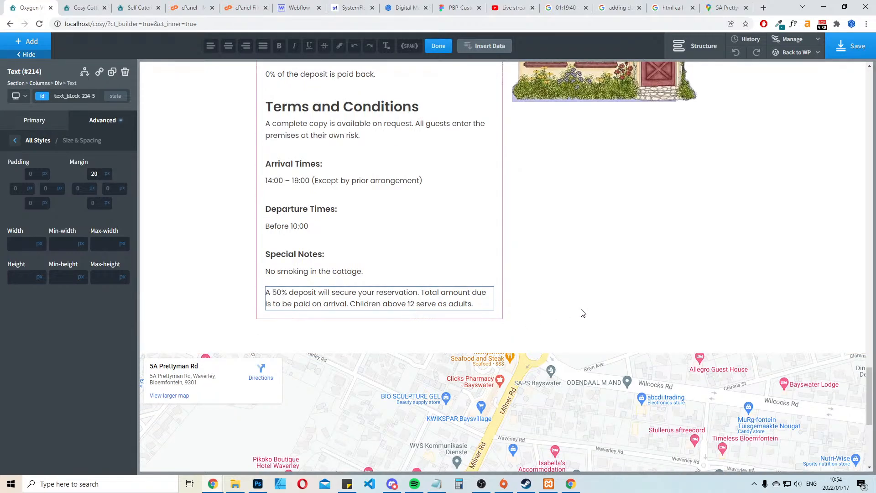
pyautogui.click(640, 279)
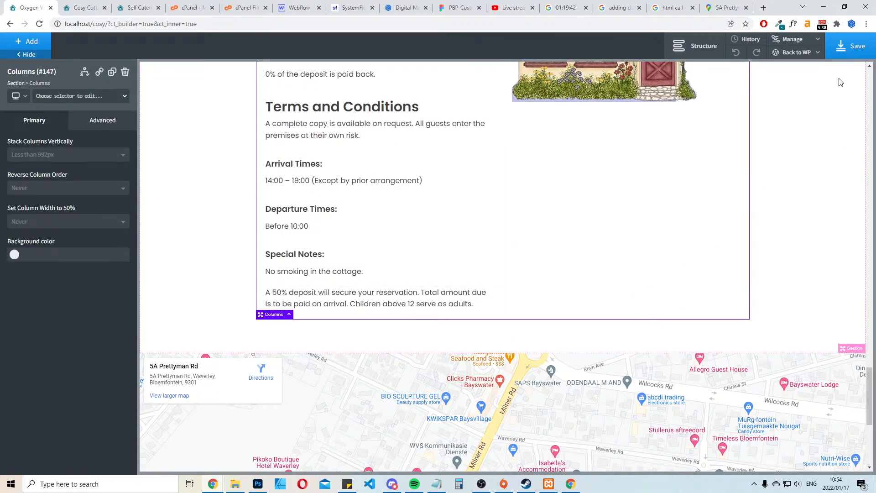
pyautogui.click(844, 50)
pyautogui.click(154, 5)
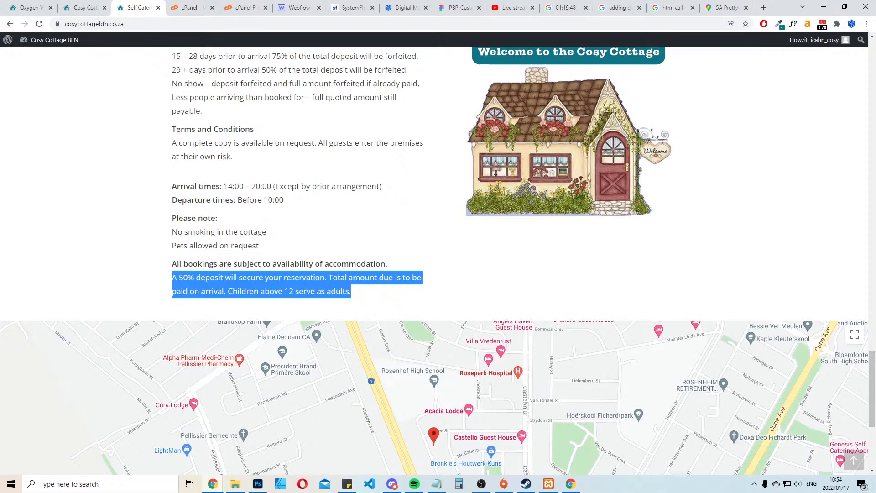
pyautogui.hotkey('alt', 'Tab')
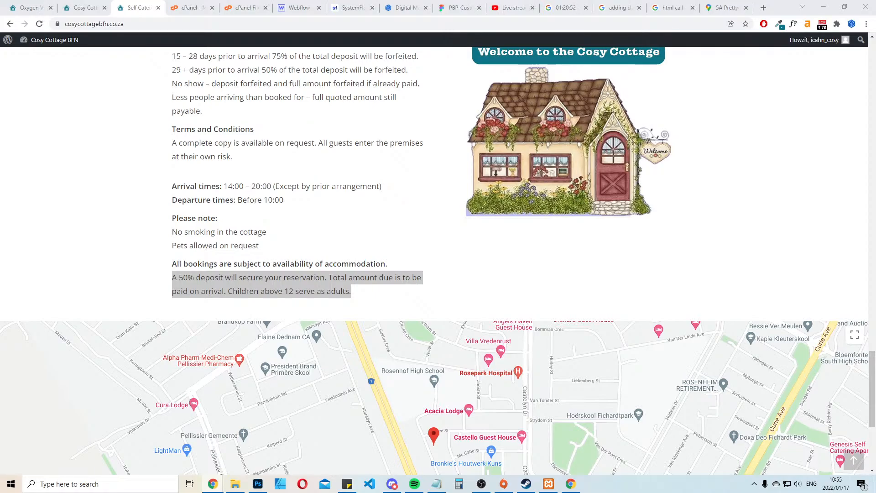
# Bring the client's COSY COTTAGE email into the editor's browser window and check its requested website changes
pyautogui.click(421, 300)
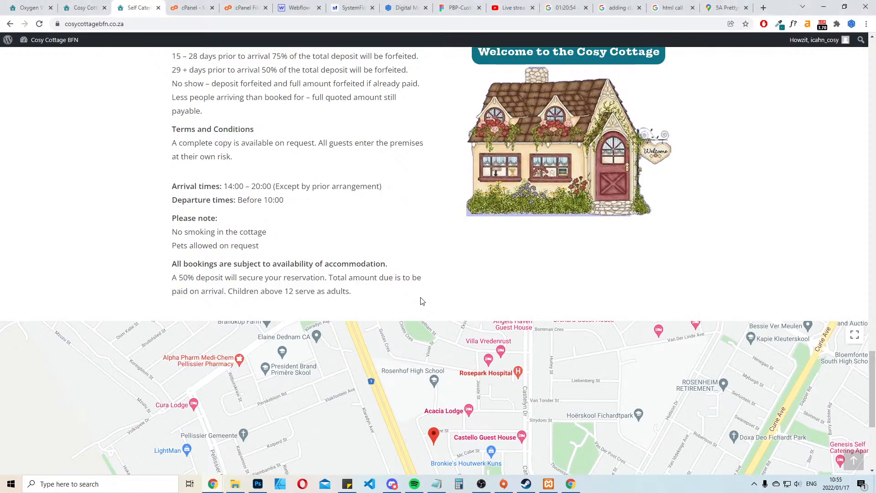
pyautogui.click(36, 6)
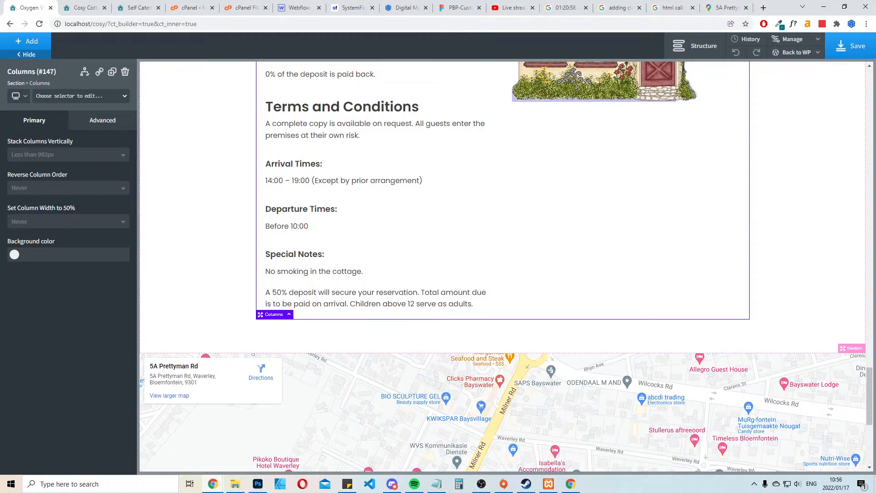
pyautogui.moveTo(0, 333); pyautogui.dragTo(12, 6)
pyautogui.scroll(2, 440, 199)
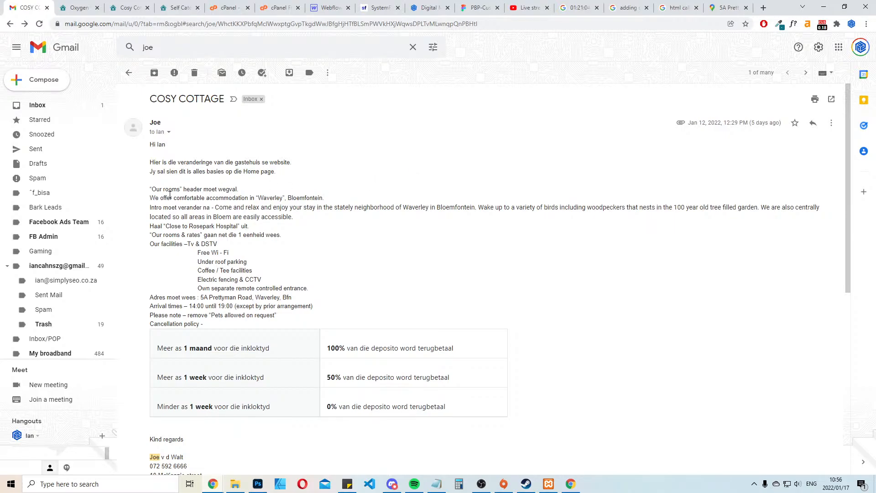
pyautogui.click(77, 7)
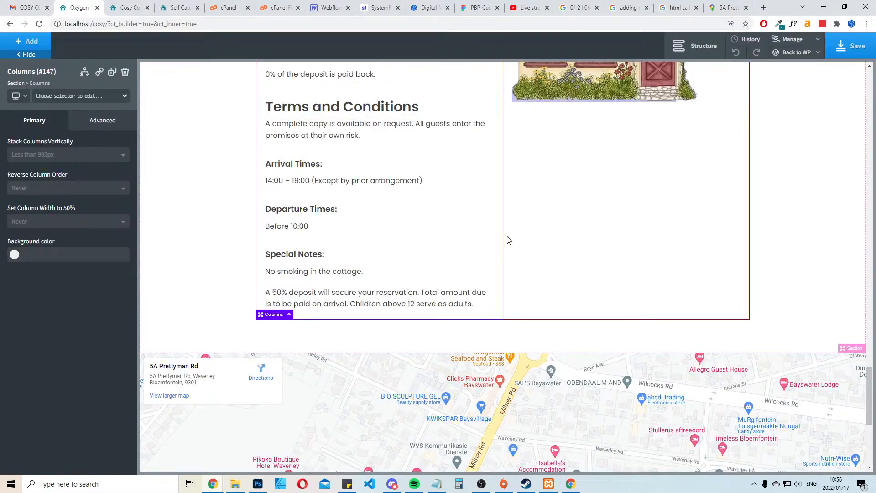
# Save the page and view the Cosy Cottage front end up to its welcome header
pyautogui.scroll(10, 509, 240)
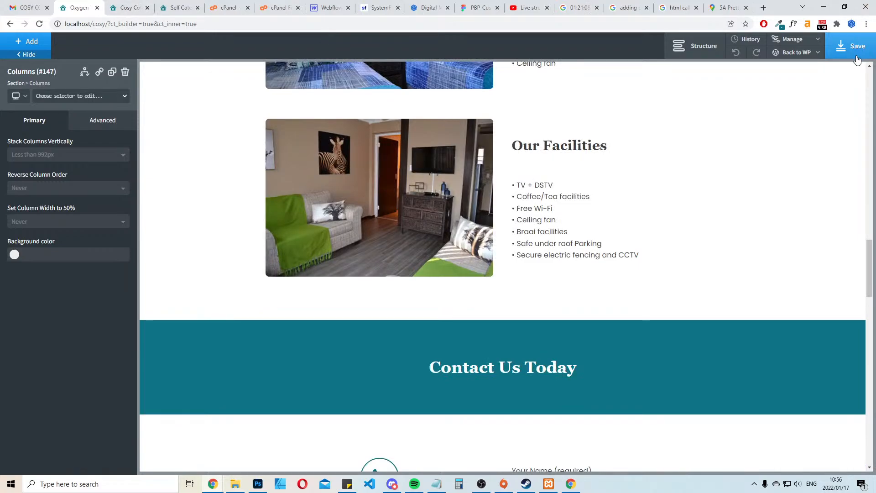
pyautogui.click(855, 51)
pyautogui.click(130, 7)
pyautogui.scroll(15, 573, 235)
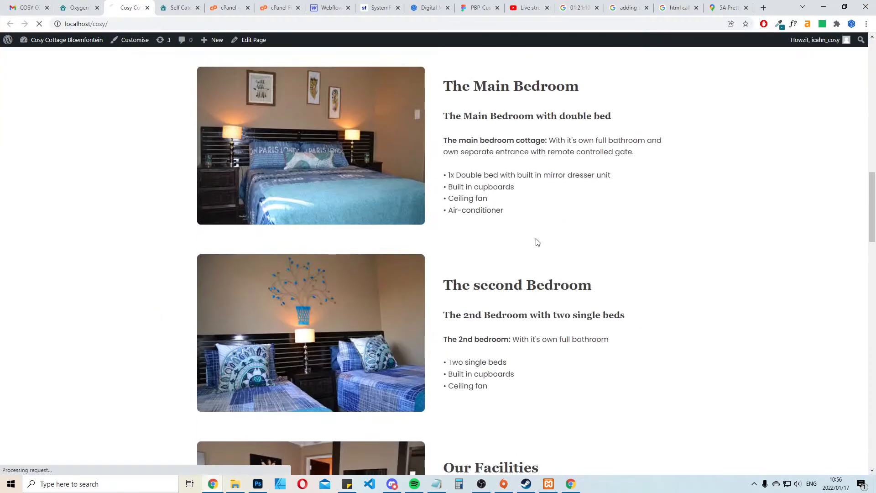
pyautogui.scroll(3, 537, 243)
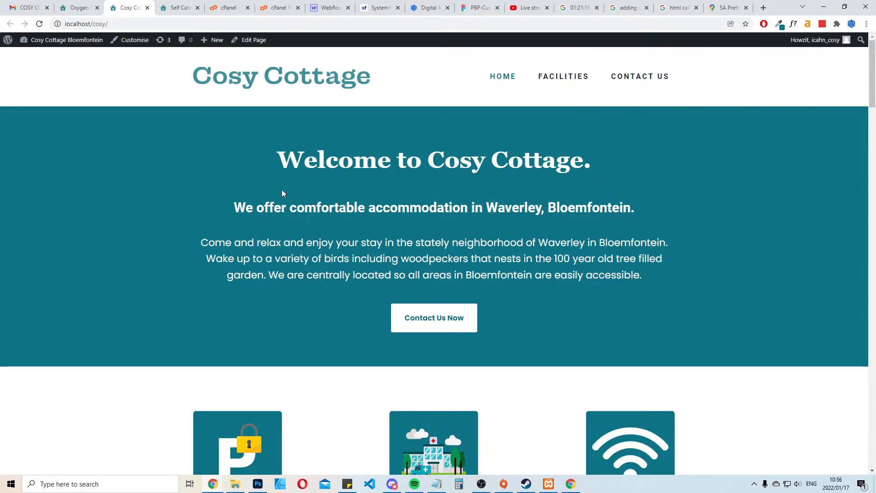
# Compare the page in the editor and on the front end with the facilities and policies requested in the client's email
pyautogui.click(78, 8)
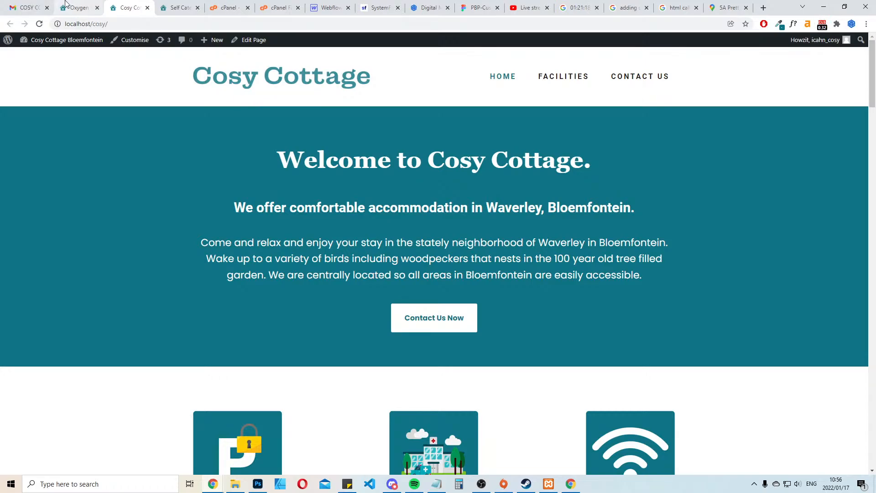
pyautogui.scroll(20, 652, 213)
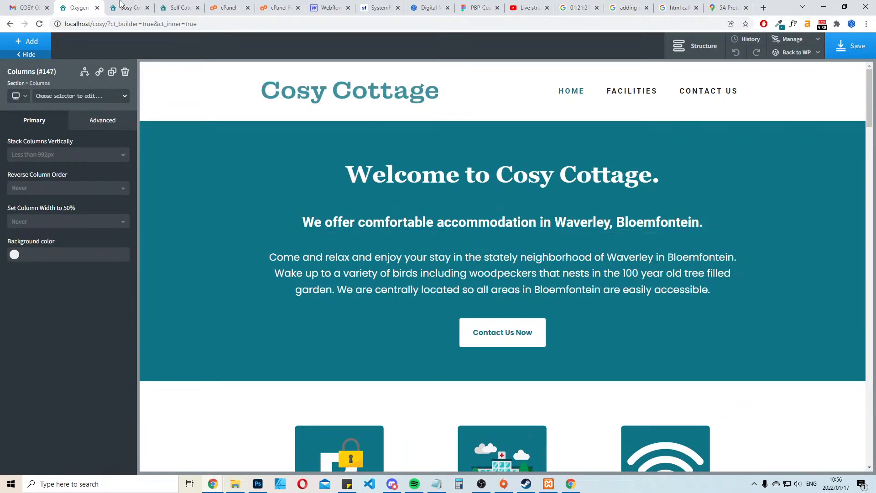
pyautogui.click(31, 7)
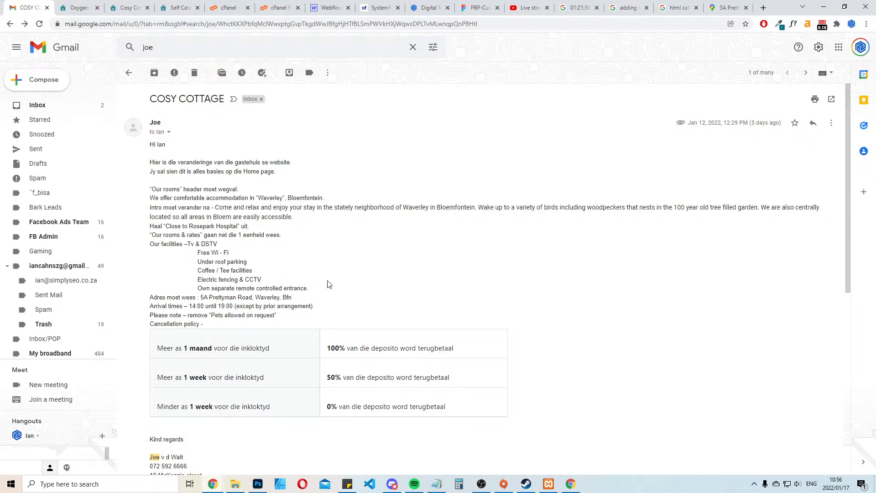
pyautogui.scroll(-1, 325, 285)
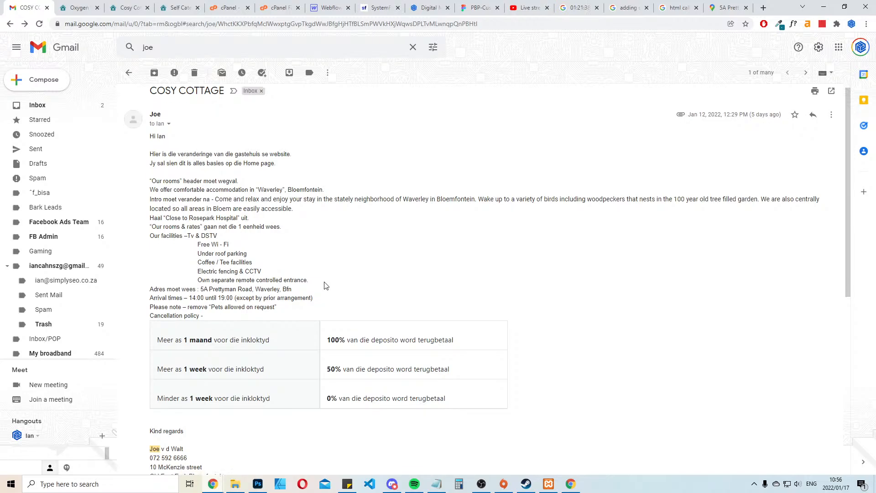
pyautogui.scroll(-3, 325, 285)
pyautogui.click(77, 4)
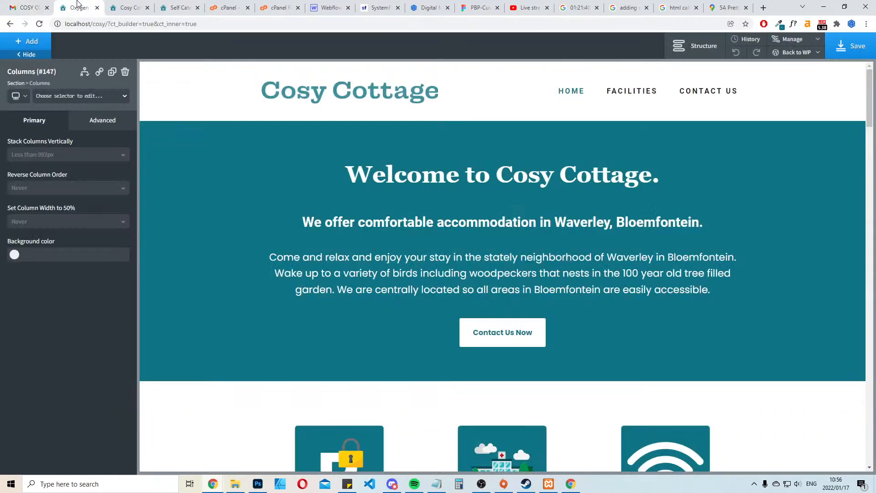
pyautogui.scroll(-6, 417, 201)
pyautogui.scroll(6, 417, 201)
pyautogui.click(132, 4)
pyautogui.scroll(-1, 774, 325)
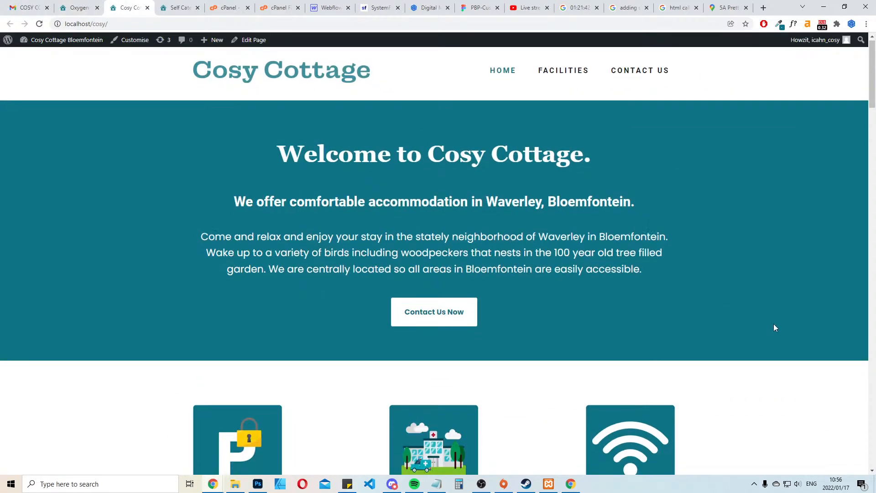
pyautogui.scroll(-20, 750, 317)
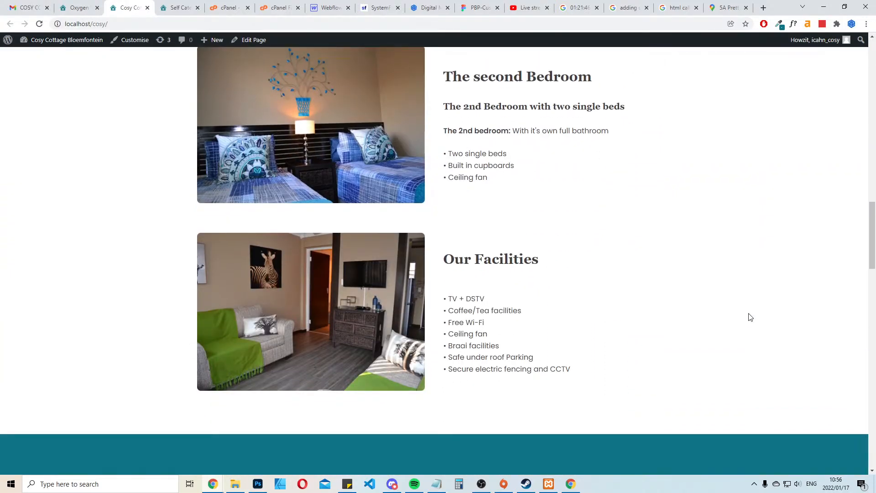
pyautogui.scroll(-2, 748, 317)
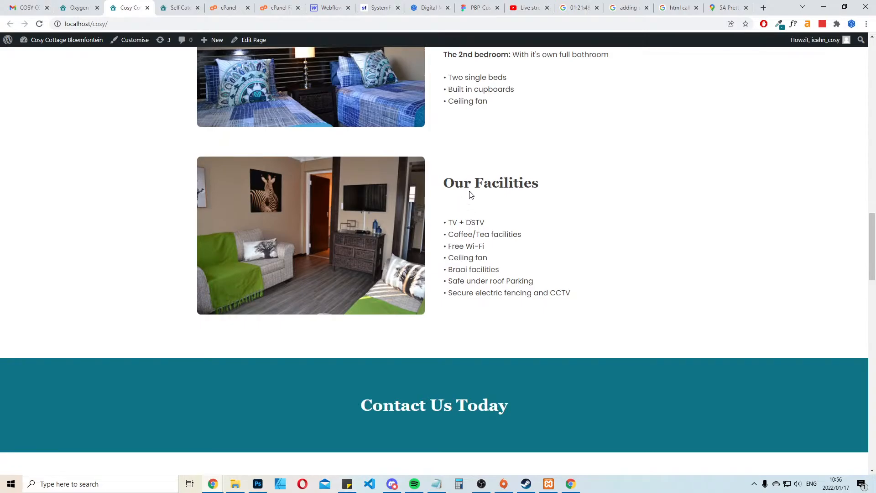
# Remove the extra blank space between the "Our Facilities" heading and its bulleted list in the Oxygen editor
pyautogui.click(90, 5)
pyautogui.scroll(-20, 714, 399)
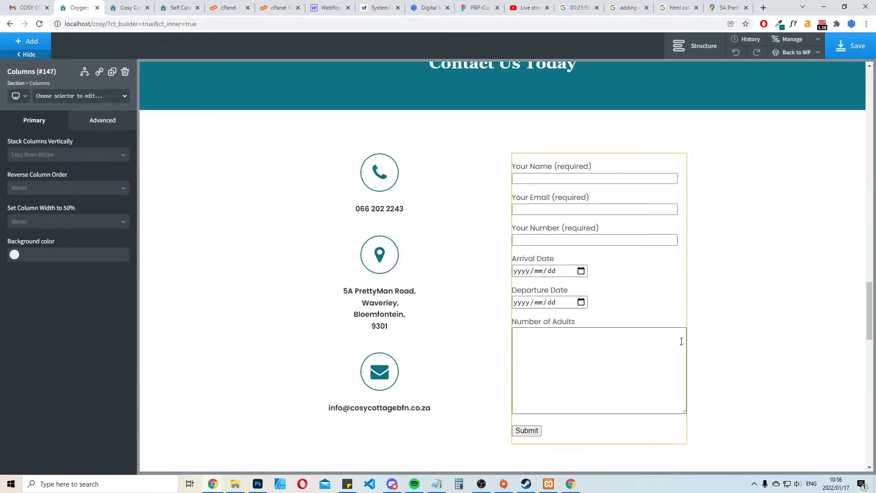
pyautogui.scroll(5, 676, 345)
pyautogui.scroll(4, 675, 341)
pyautogui.click(543, 299)
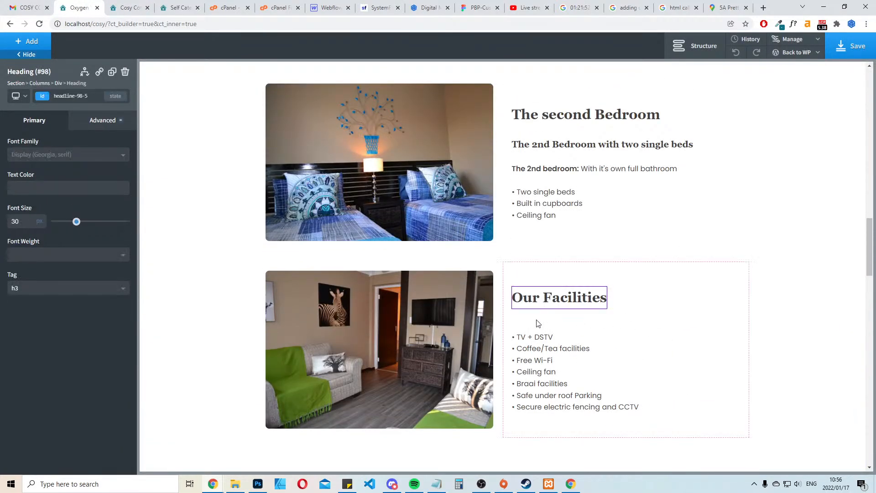
pyautogui.click(530, 342)
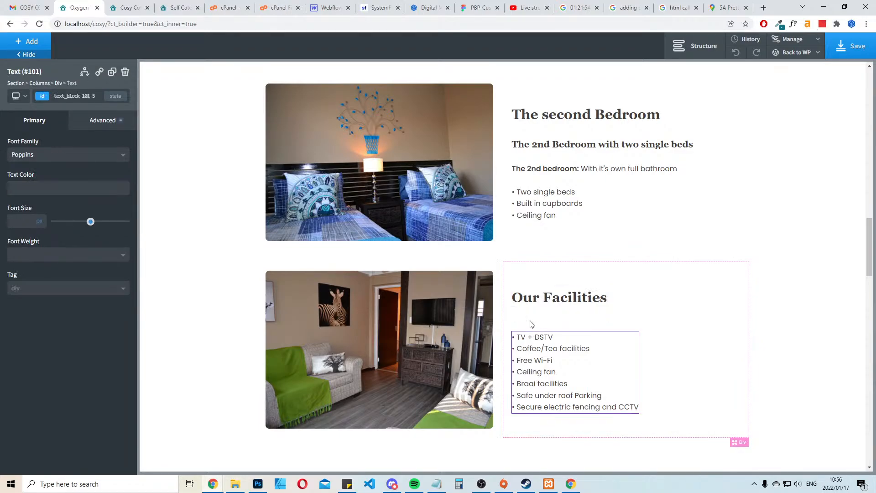
pyautogui.moveTo(560, 328); pyautogui.dragTo(563, 319)
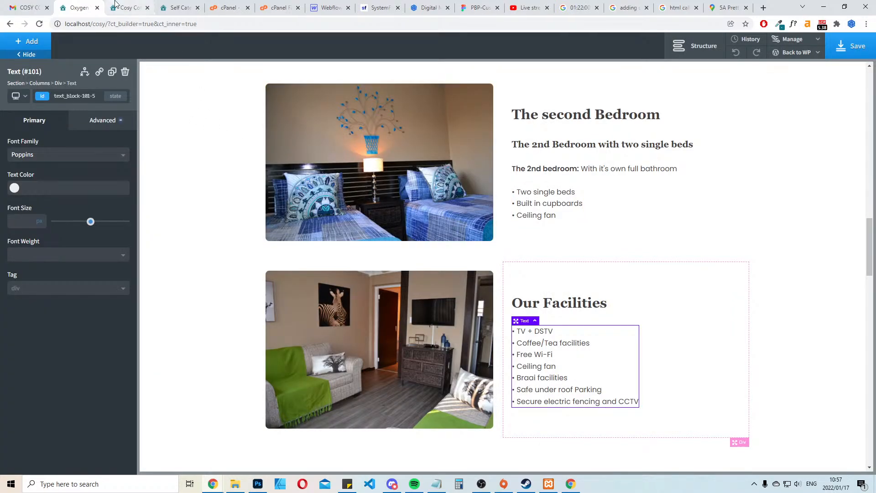
# Examine the contact details and booking form on the front end and in the Oxygen editor
pyautogui.click(115, 5)
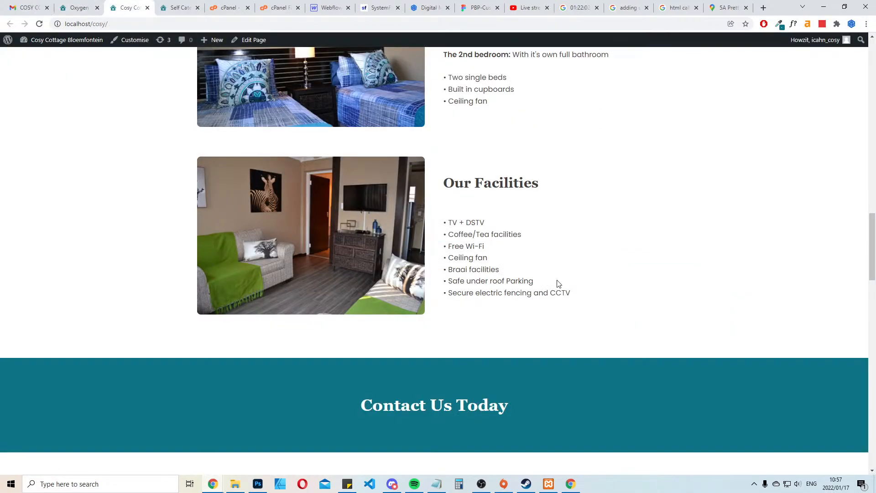
pyautogui.scroll(-6, 593, 283)
pyautogui.scroll(-3, 684, 282)
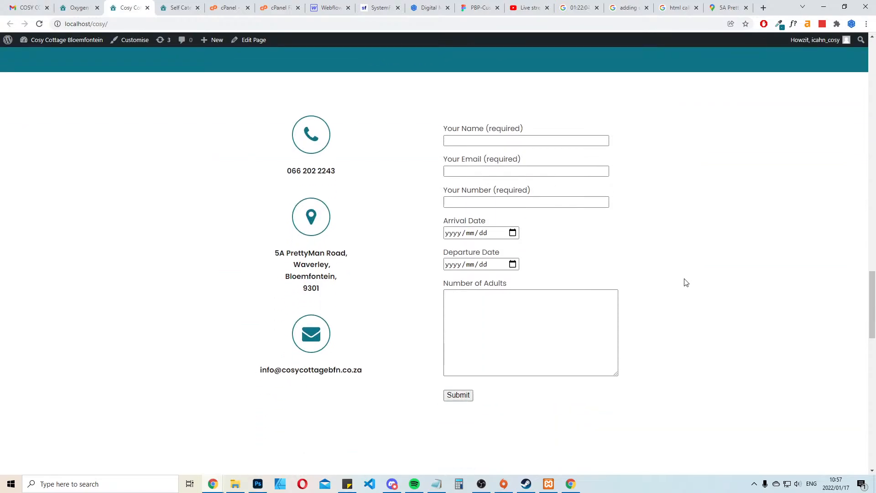
pyautogui.click(92, 4)
pyautogui.click(800, 270)
pyautogui.scroll(-8, 799, 269)
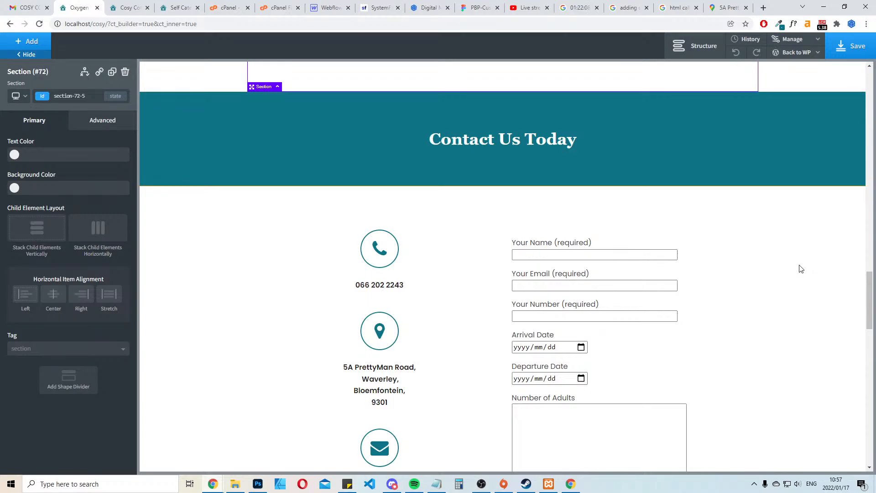
pyautogui.scroll(-5, 800, 269)
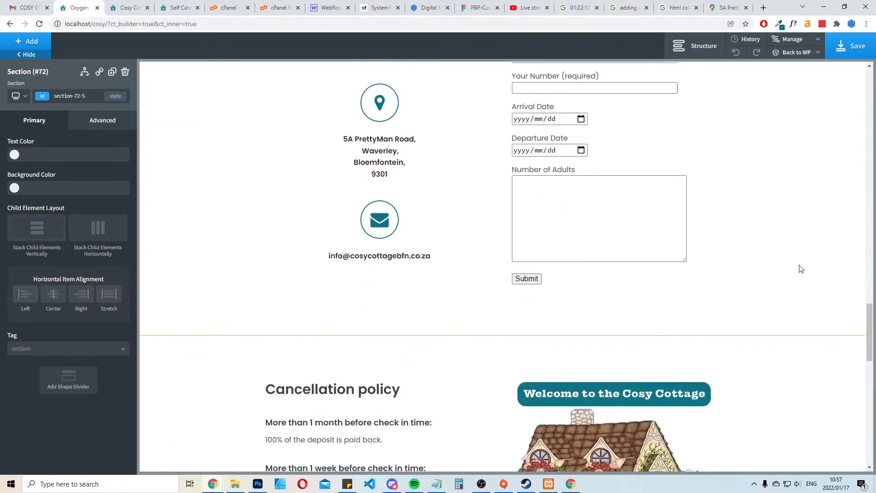
# Add the to-do notes "style contact form. insert header maybe slider" and "mobile responsiveness" in Notepad, and save the page in Oxygen
pyautogui.click(437, 484)
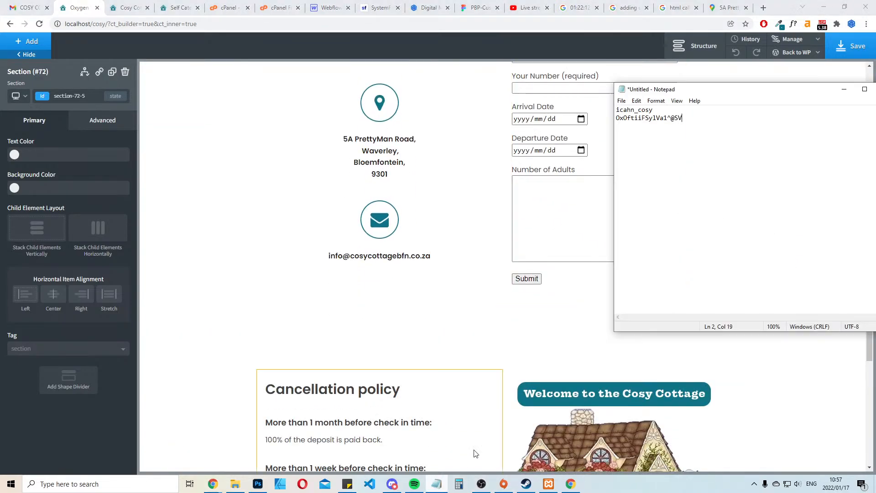
pyautogui.write('styl')
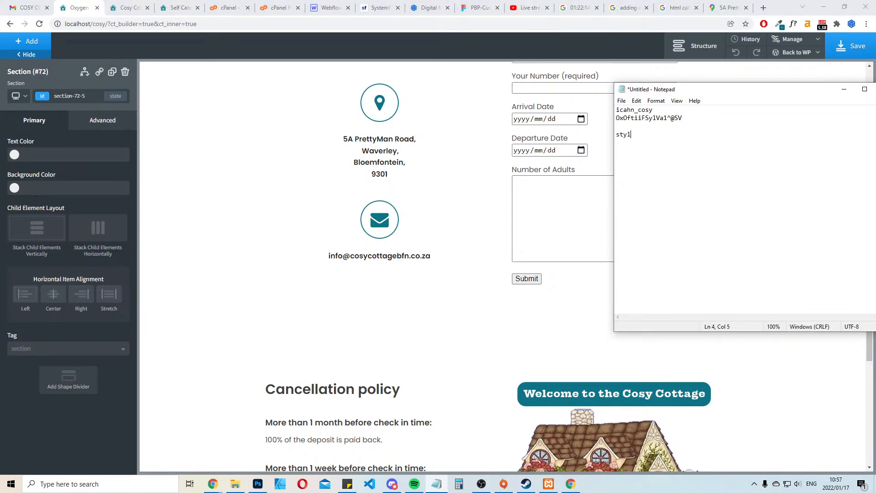
pyautogui.write('e contact for')
pyautogui.write('m. insert header maybe slider')
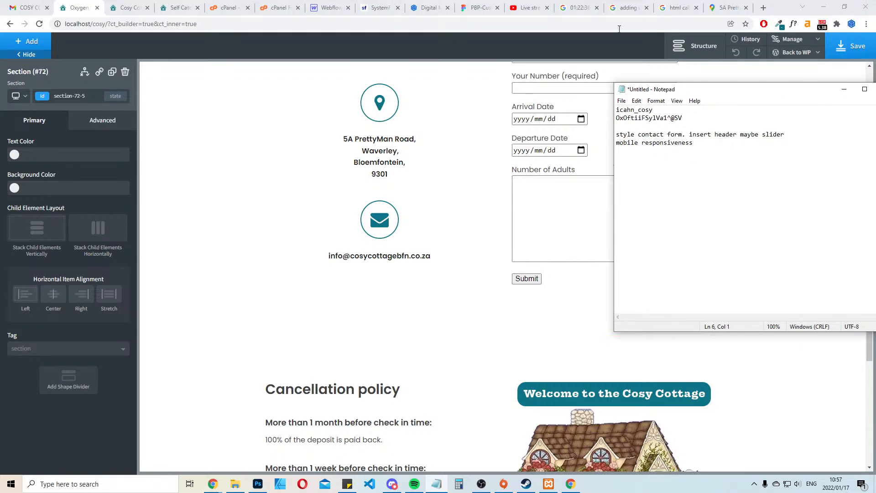
pyautogui.click(511, 49)
pyautogui.click(838, 47)
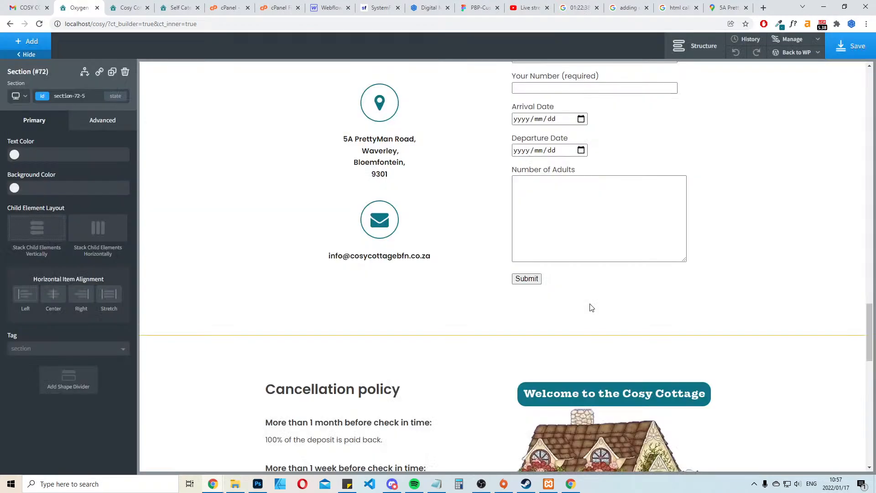
# Review the whole page in the editor, from the map and Terms and Conditions up to the welcome header
pyautogui.scroll(-6, 737, 278)
pyautogui.scroll(-6, 759, 338)
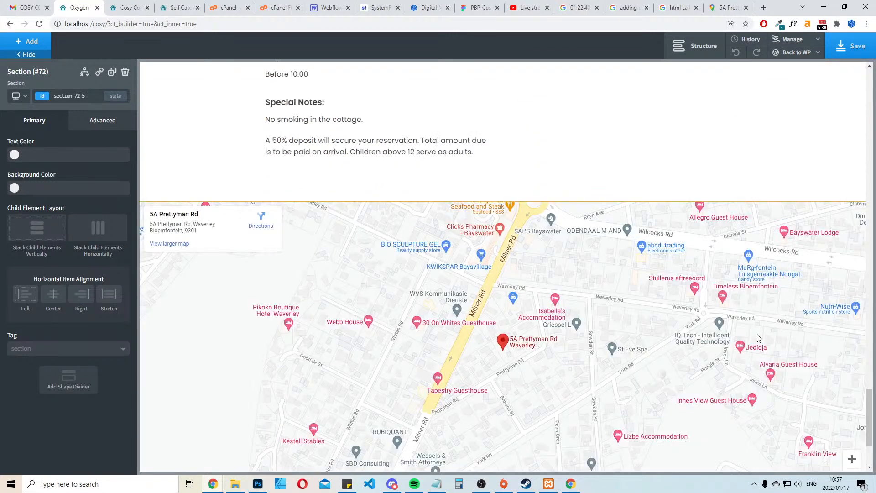
pyautogui.scroll(5, 759, 338)
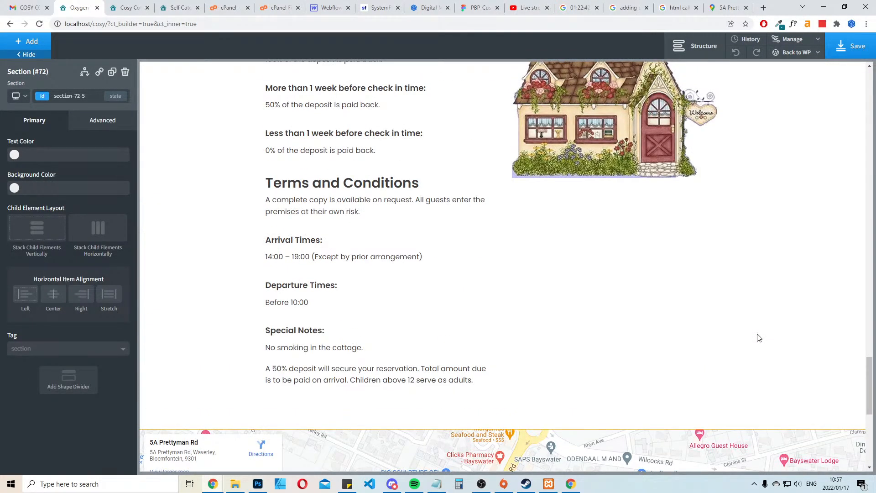
pyautogui.scroll(3, 759, 338)
pyautogui.scroll(-4, 759, 338)
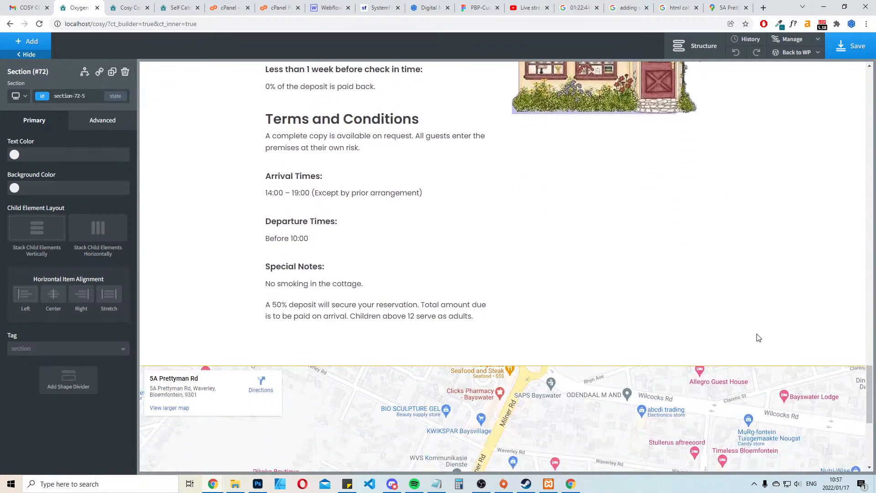
pyautogui.scroll(6, 759, 338)
pyautogui.scroll(-1, 758, 335)
pyautogui.scroll(-3, 758, 336)
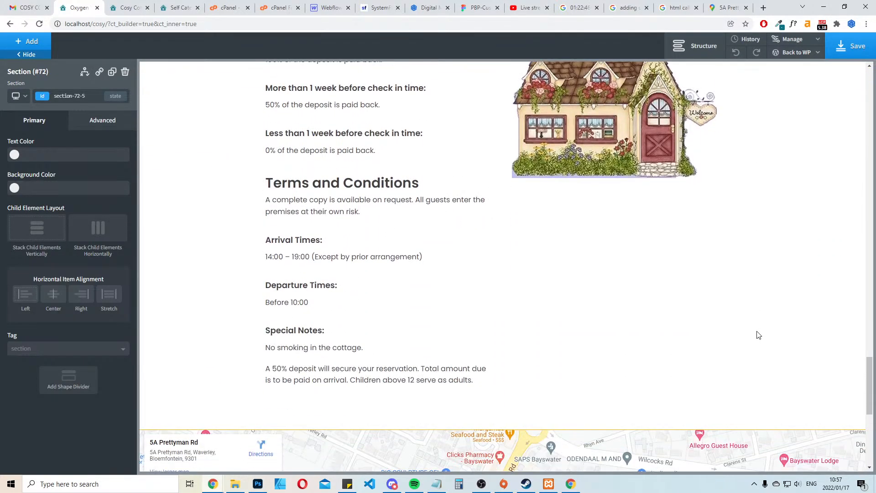
pyautogui.scroll(8, 758, 336)
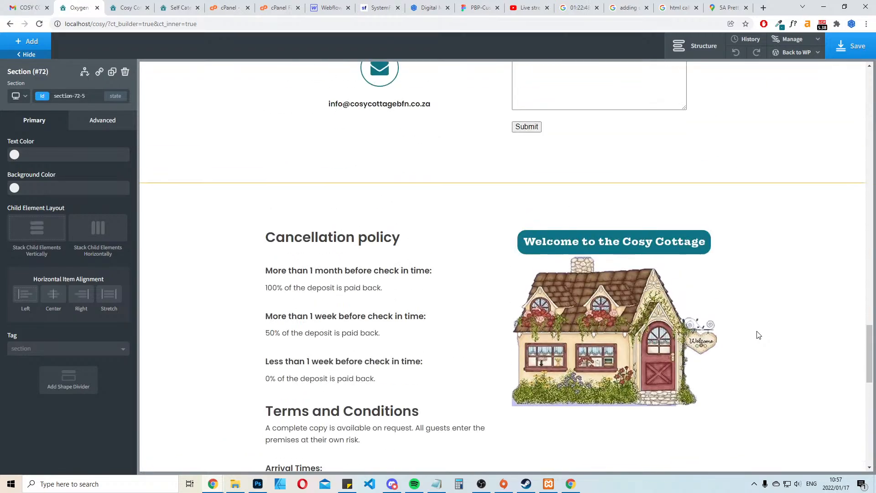
pyautogui.scroll(2, 759, 336)
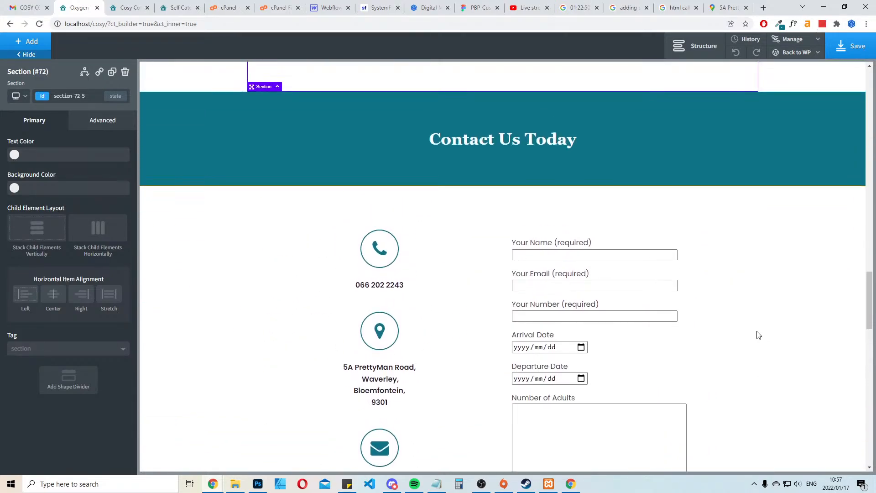
pyautogui.scroll(7, 525, 271)
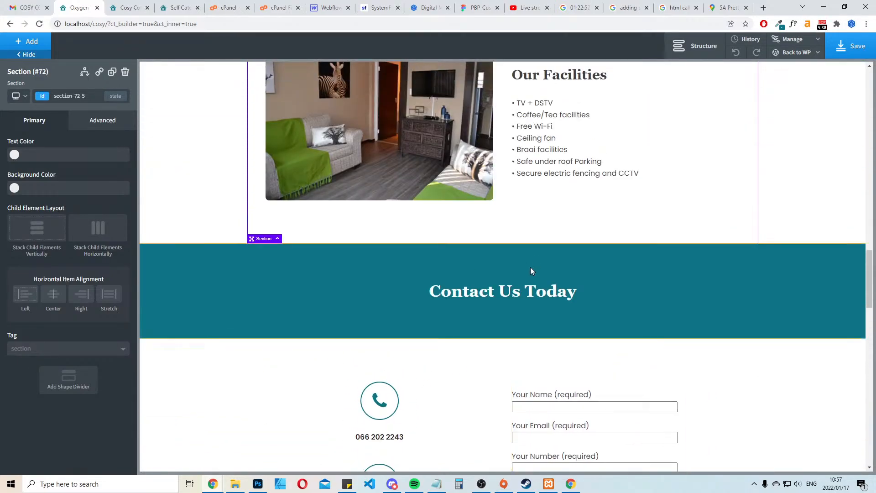
pyautogui.scroll(10, 531, 264)
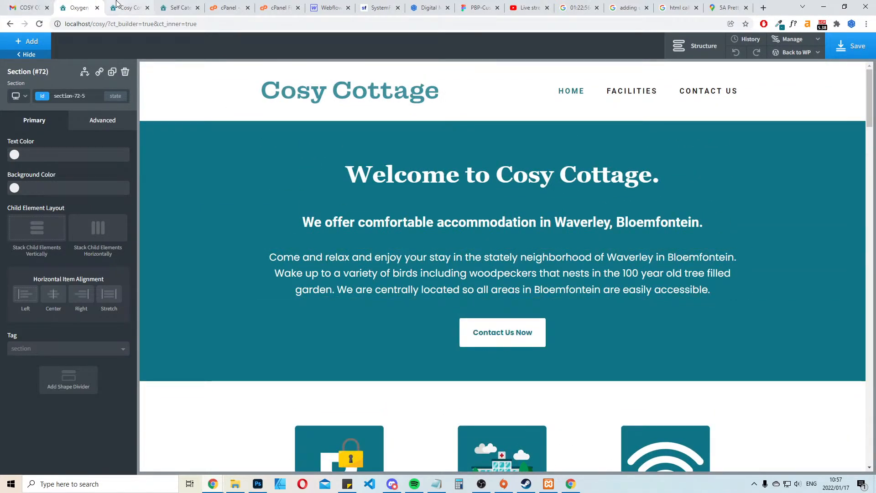
# Leave the page editor for the WordPress admin and open the Main template for editing with Oxygen
pyautogui.click(127, 8)
pyautogui.scroll(15, 607, 190)
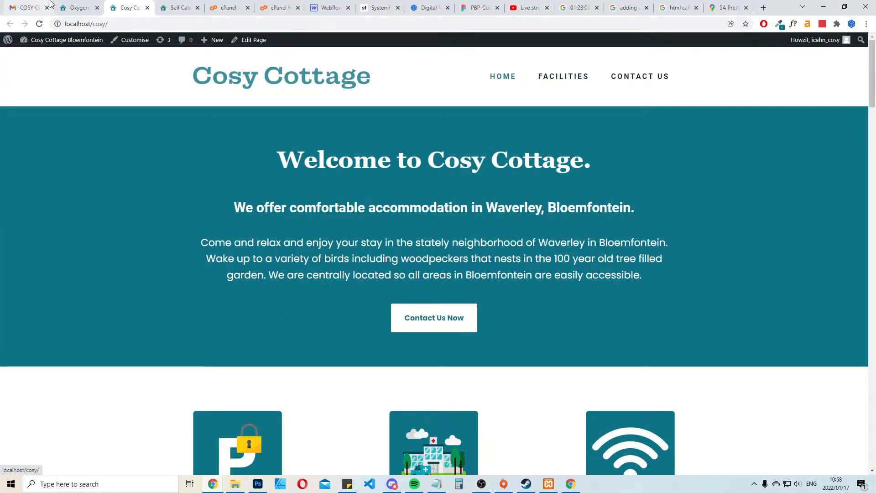
pyautogui.click(79, 8)
pyautogui.click(796, 54)
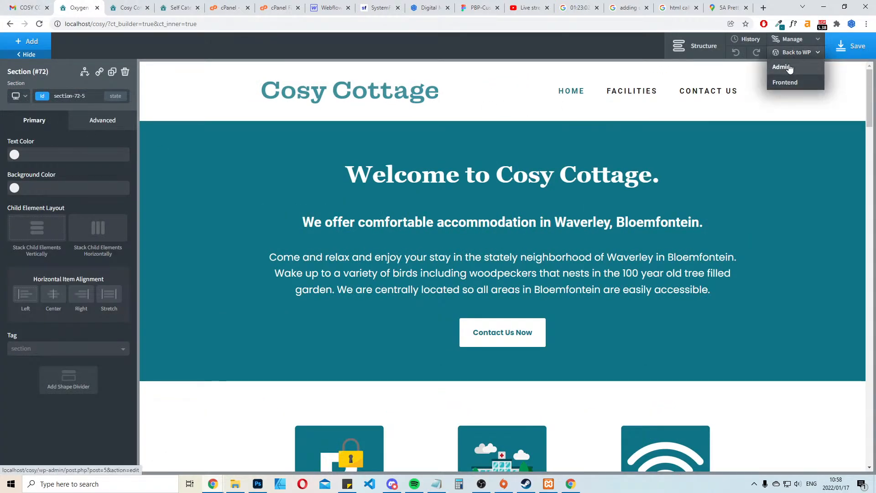
pyautogui.click(789, 67)
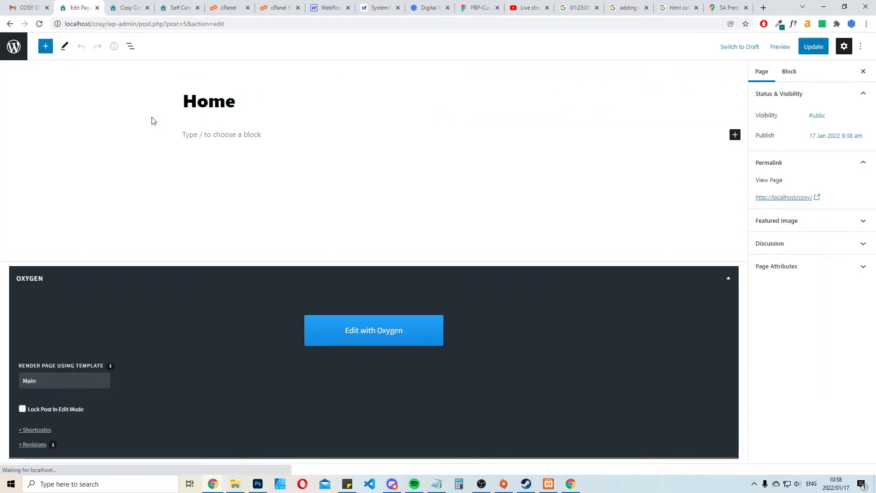
pyautogui.click(14, 46)
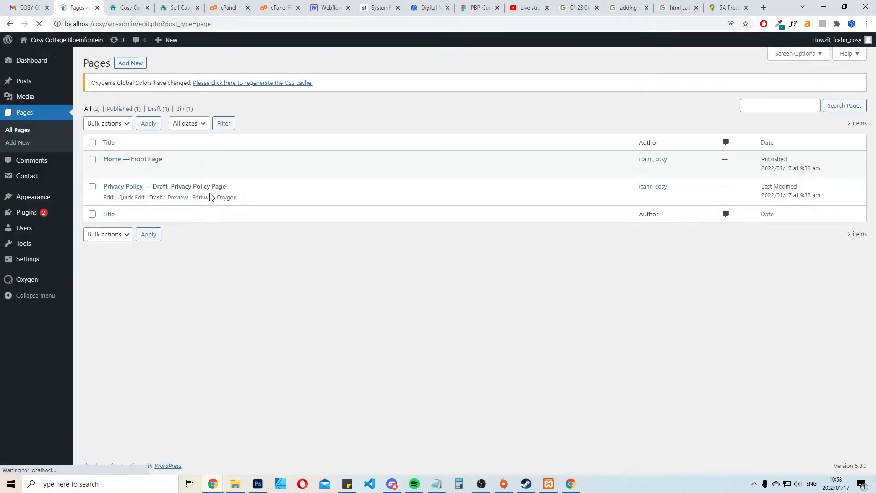
pyautogui.moveTo(27, 279)
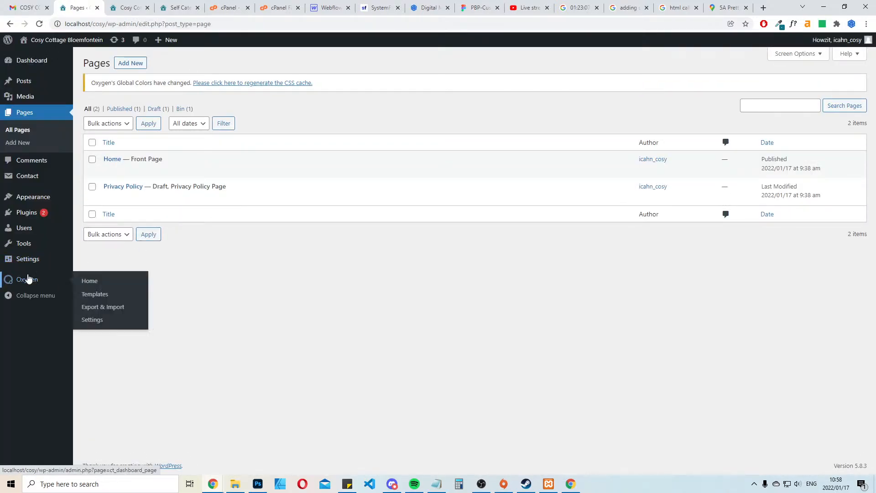
pyautogui.click(115, 294)
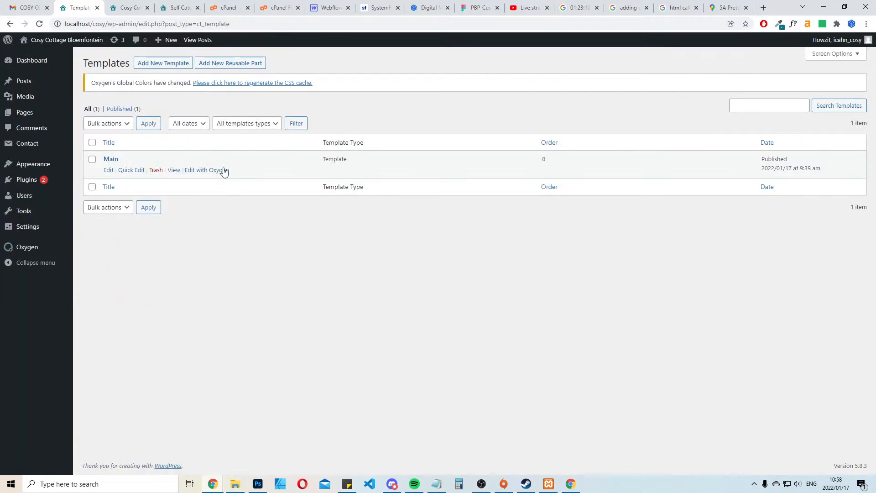
pyautogui.click(213, 171)
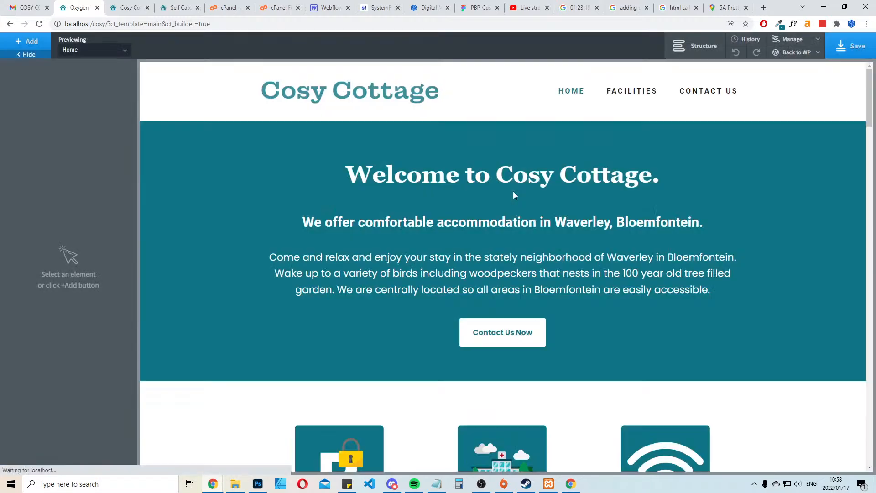
# Remove the uppercase text transform from the header navigation menu and set its font size to 18 px
pyautogui.scroll(-7, 663, 278)
pyautogui.scroll(-12, 664, 278)
pyautogui.scroll(20, 570, 235)
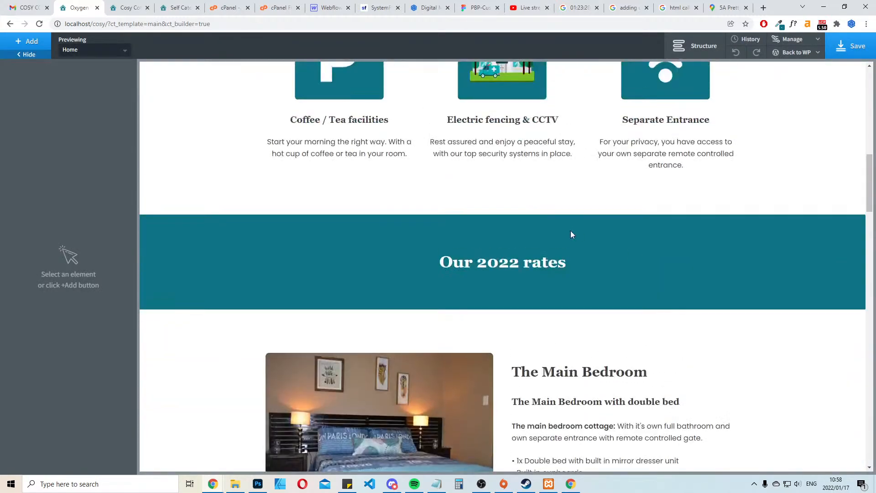
pyautogui.click(568, 90)
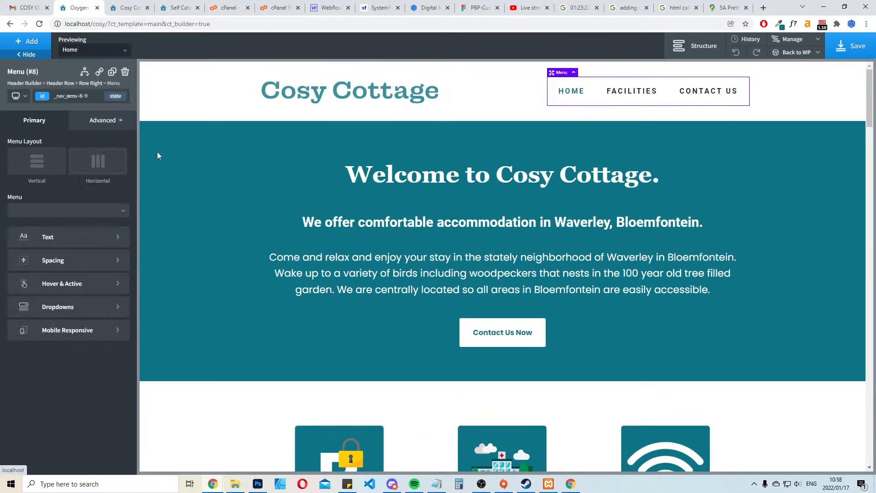
pyautogui.click(59, 232)
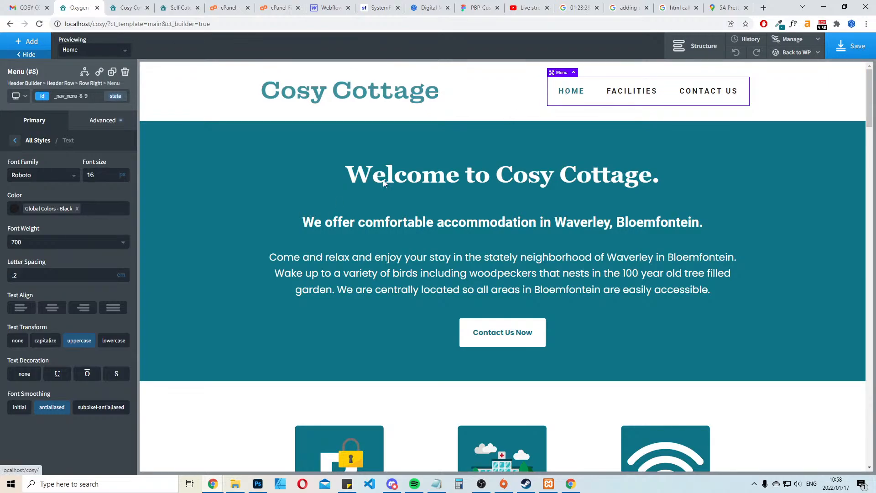
pyautogui.click(79, 341)
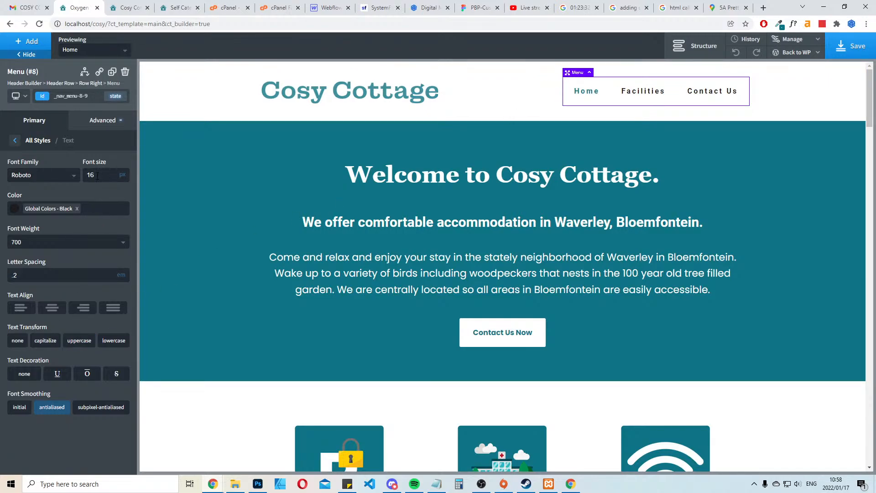
pyautogui.click(106, 174)
pyautogui.write('18')
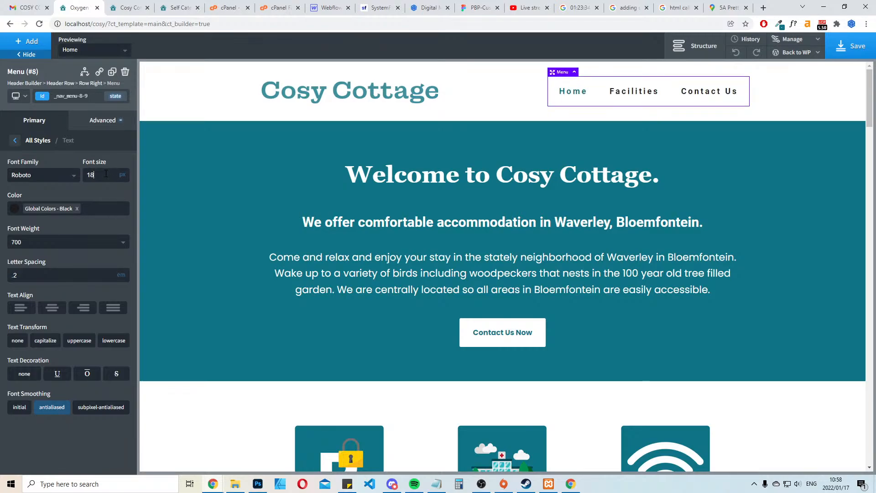
# Check the header menu on the existing cosycottagebfn.co.za site, and clear the letter spacing of the template's header menu
pyautogui.hotkey('ctrl', 'Tab')
pyautogui.hotkey('ctrl', 'Tab')
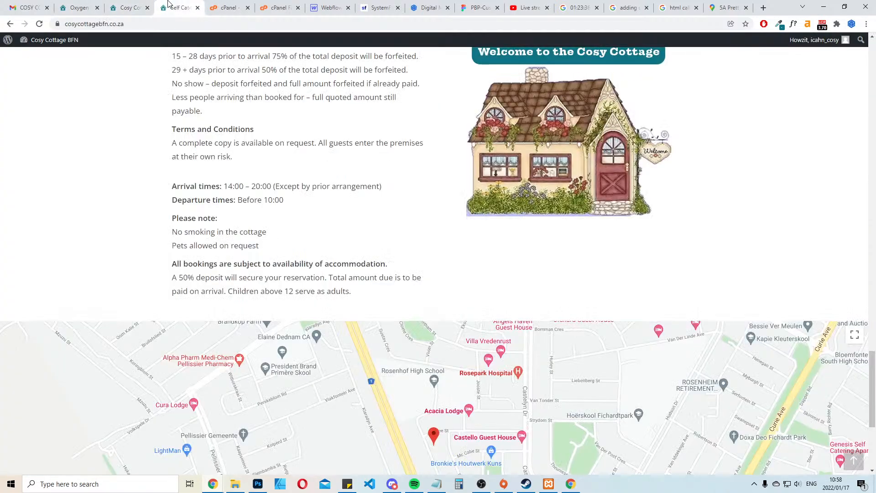
pyautogui.scroll(7, 573, 287)
pyautogui.scroll(15, 572, 287)
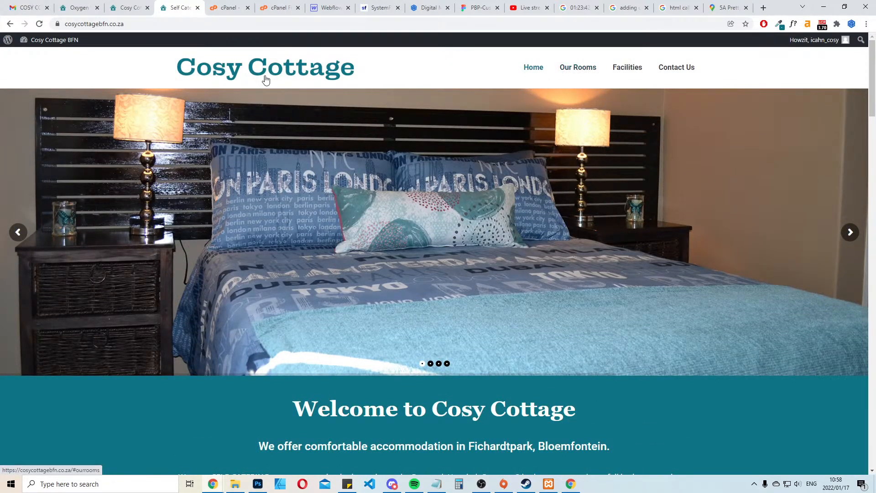
pyautogui.click(67, 5)
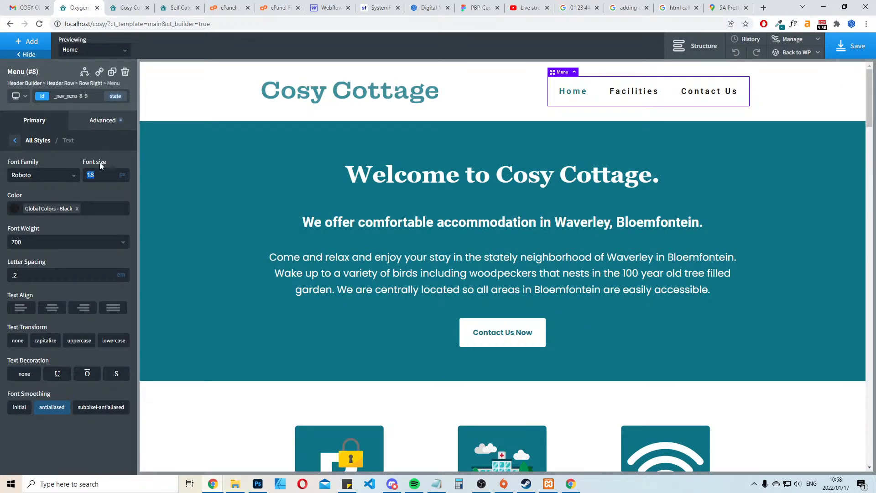
pyautogui.doubleClick(41, 275)
pyautogui.press('BackSpace')
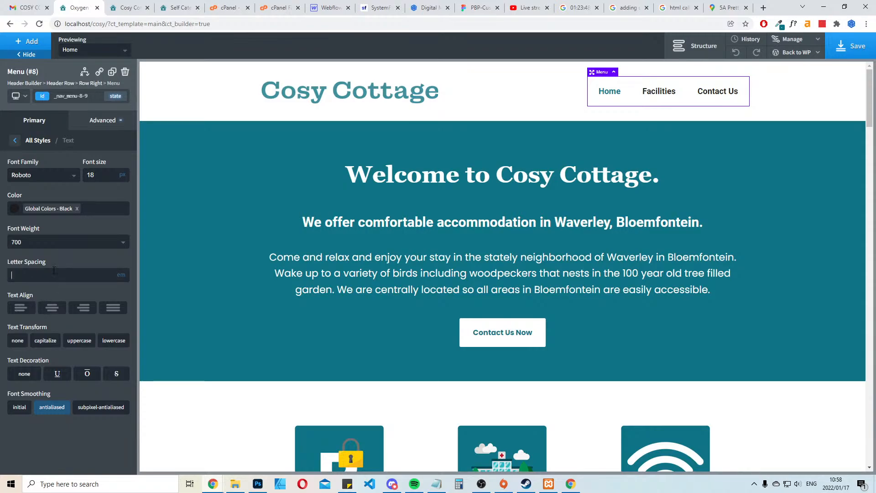
# Set the header menu's font family to Text (Poppins) and its font weight to 600
pyautogui.click(72, 182)
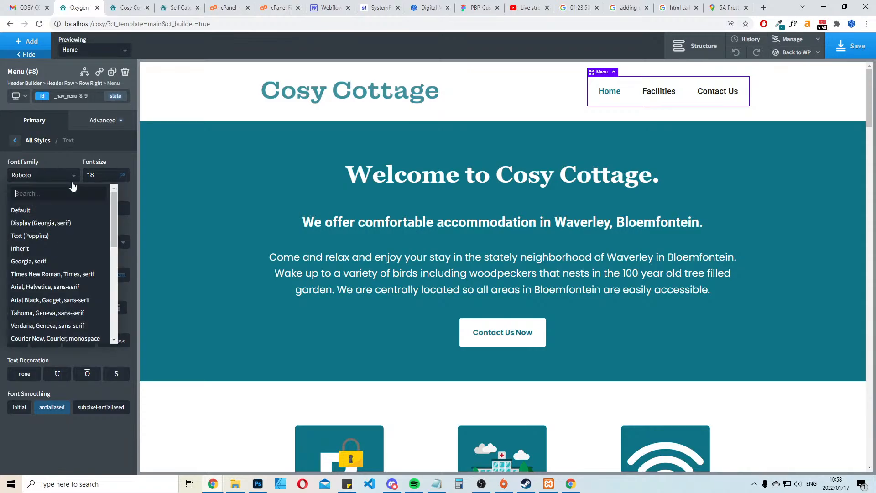
pyautogui.write('popi')
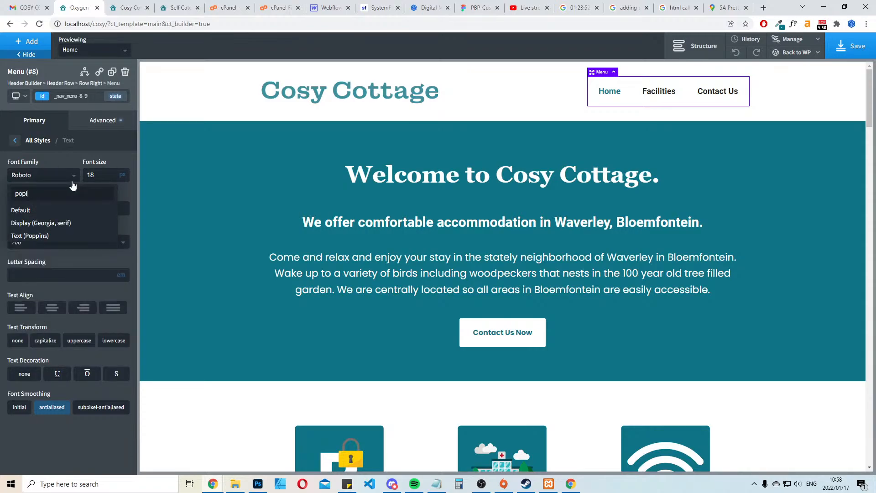
pyautogui.click(65, 236)
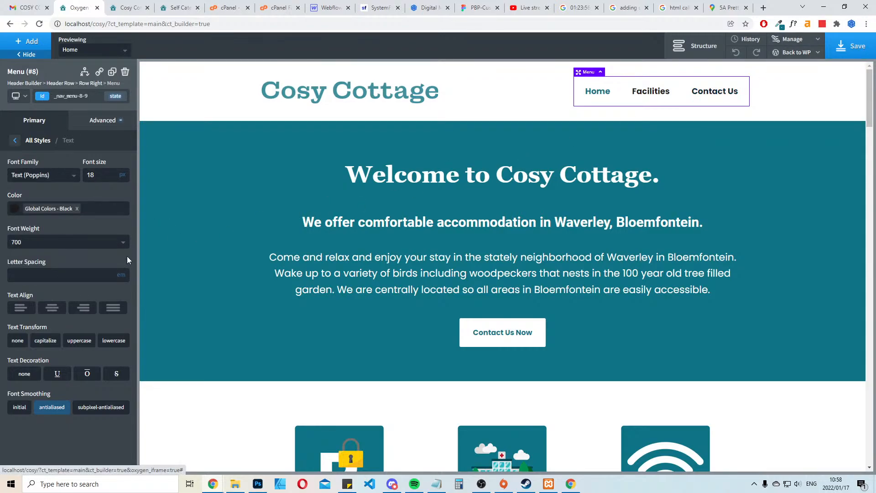
pyautogui.click(57, 246)
pyautogui.click(23, 336)
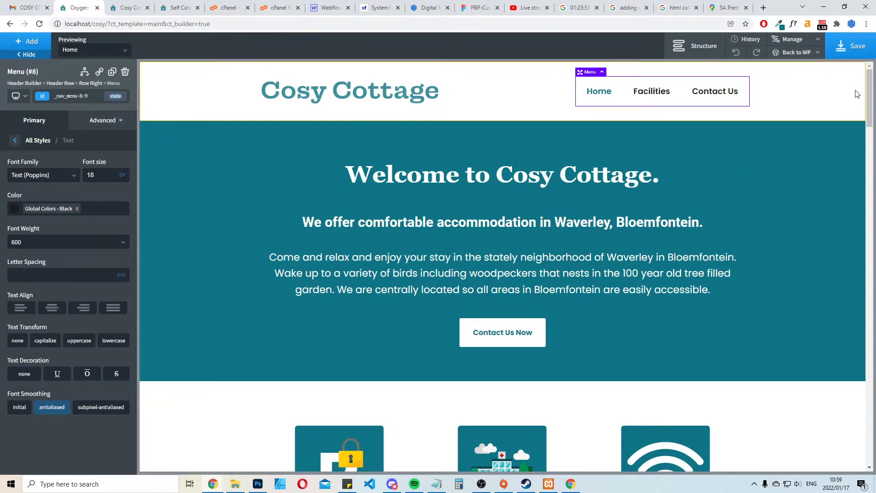
# Save the Main template and reload the Cosy Cottage front end
pyautogui.click(844, 51)
pyautogui.click(128, 7)
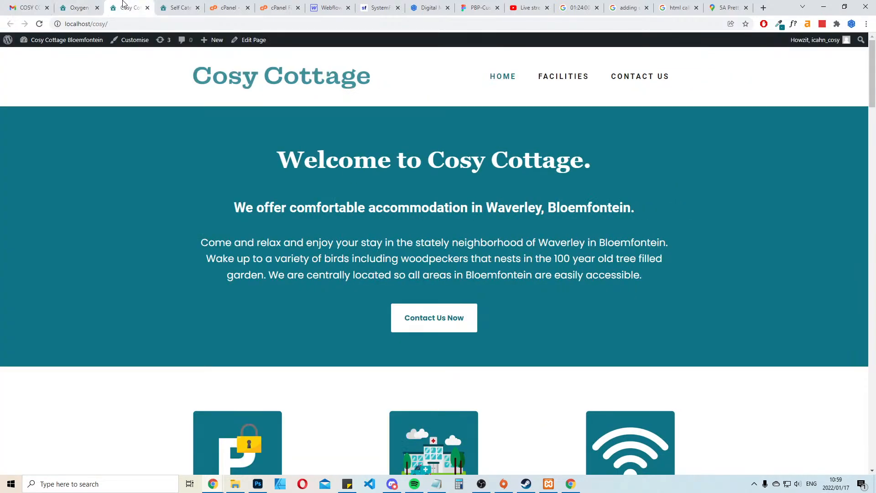
pyautogui.press('F5')
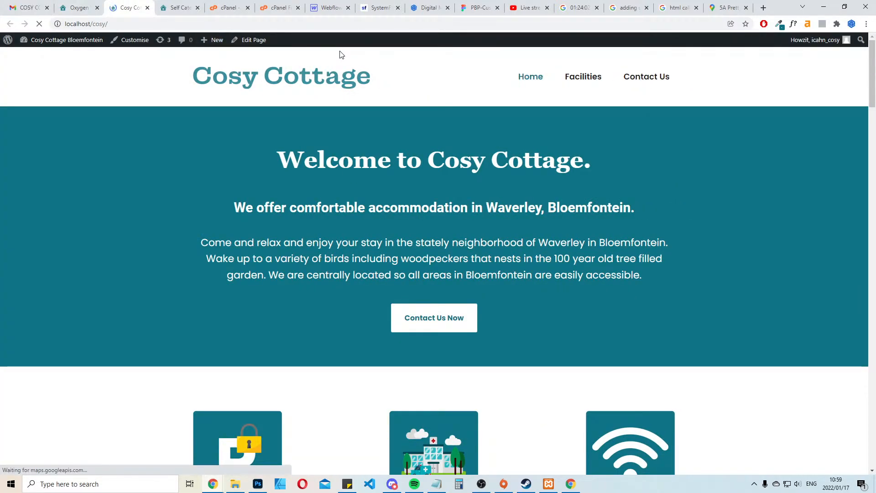
# Review the whole front-end page, including the header menu, facilities, rooms, contact form, cancellation policy, terms and map
pyautogui.scroll(-2, 741, 233)
pyautogui.scroll(2, 738, 236)
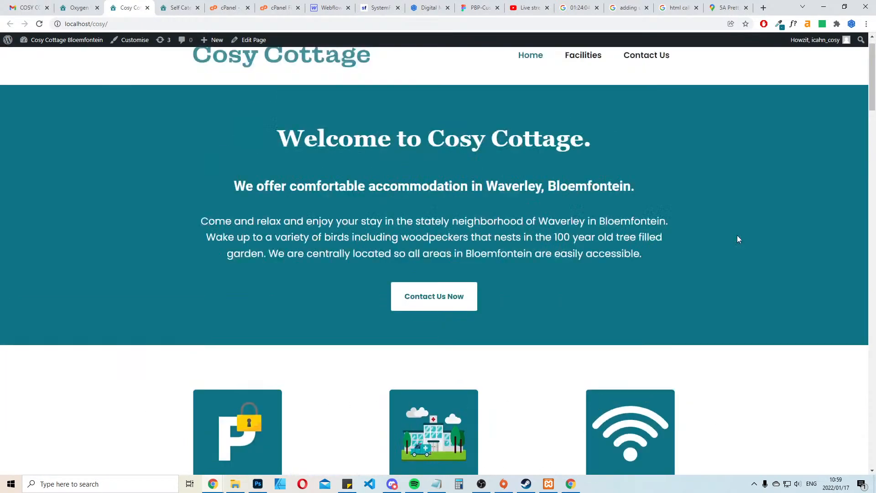
pyautogui.scroll(-10, 651, 278)
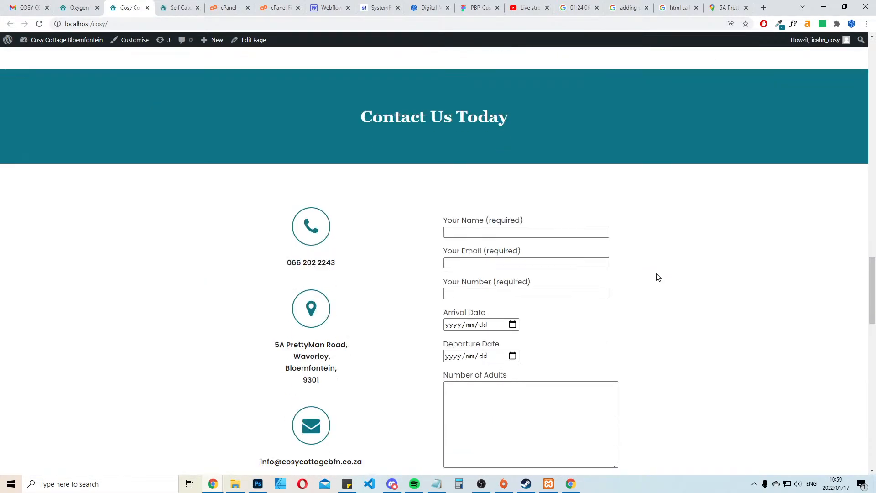
pyautogui.scroll(-8, 660, 269)
pyautogui.scroll(-10, 659, 270)
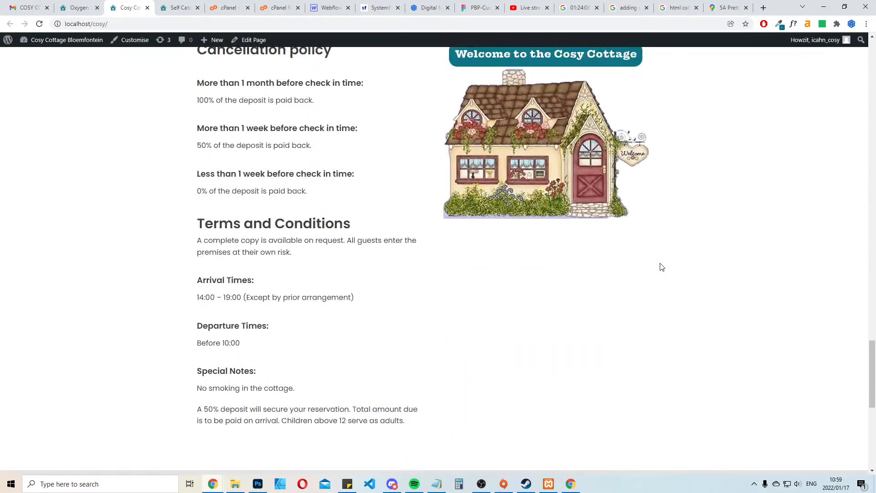
pyautogui.scroll(-5, 662, 267)
pyautogui.scroll(7, 662, 267)
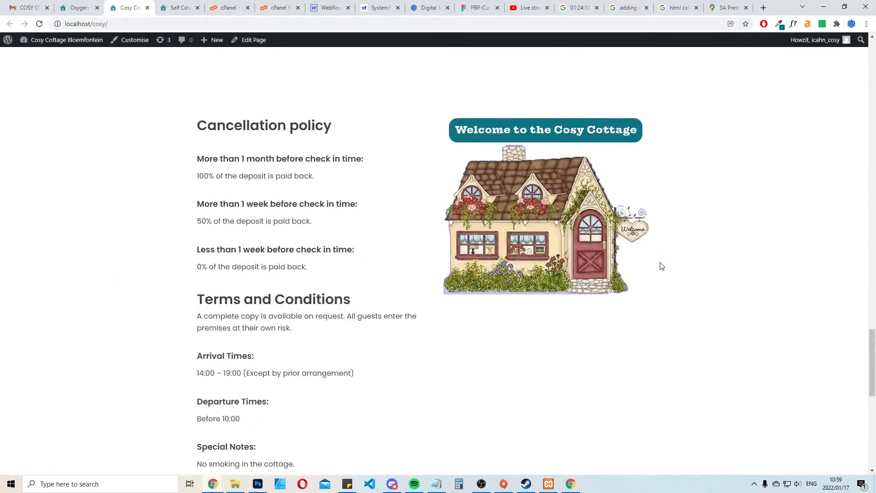
pyautogui.scroll(-3, 274, 115)
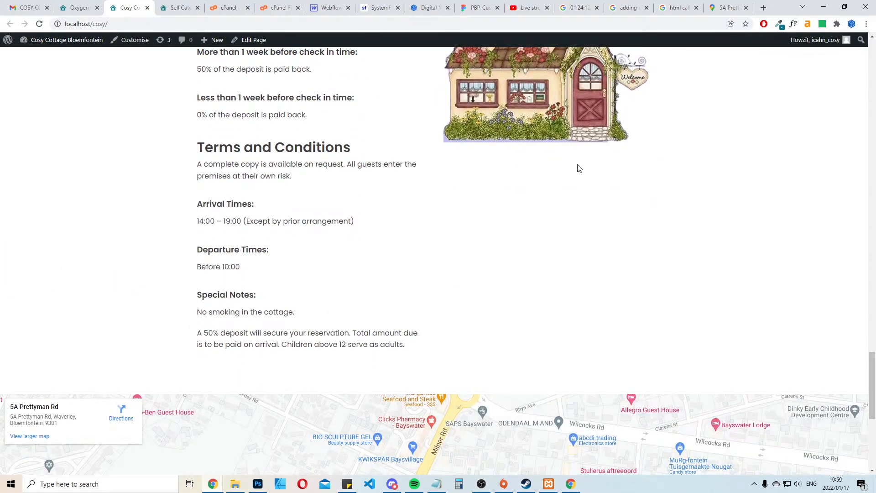
pyautogui.scroll(-3, 573, 232)
pyautogui.scroll(8, 573, 232)
pyautogui.scroll(-2, 571, 225)
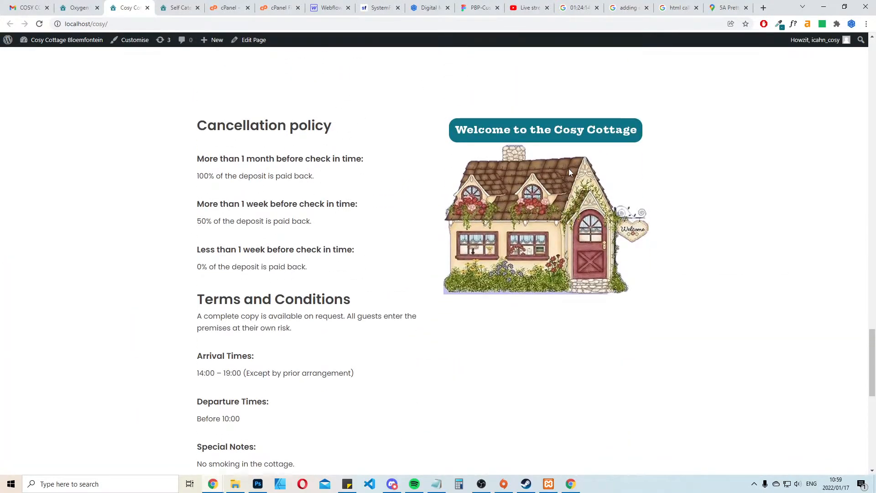
pyautogui.scroll(-4, 606, 142)
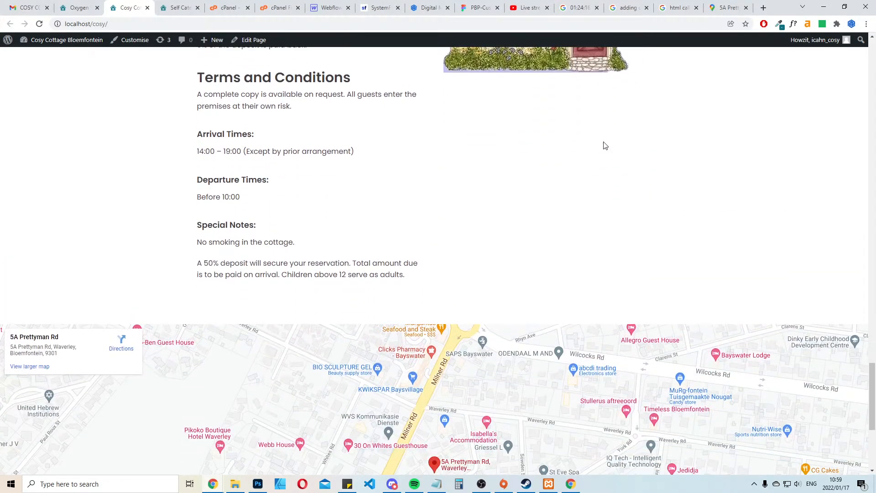
pyautogui.scroll(4, 604, 145)
pyautogui.scroll(-3, 605, 145)
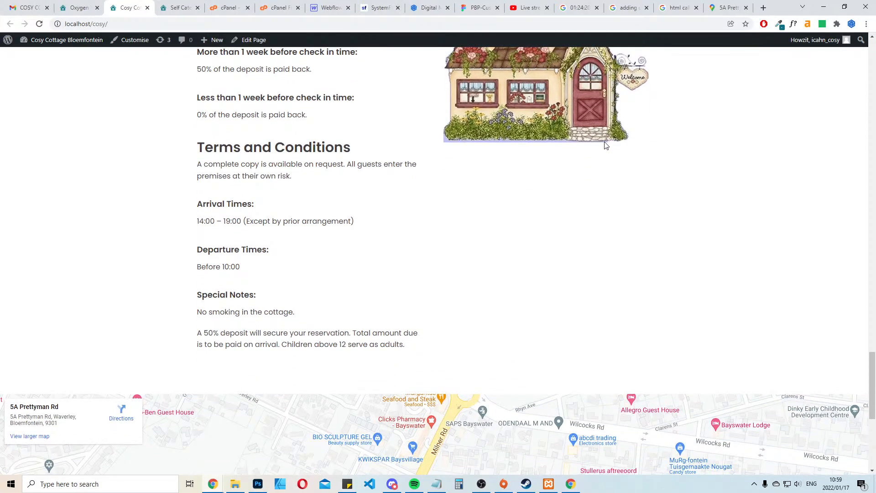
pyautogui.scroll(20, 606, 145)
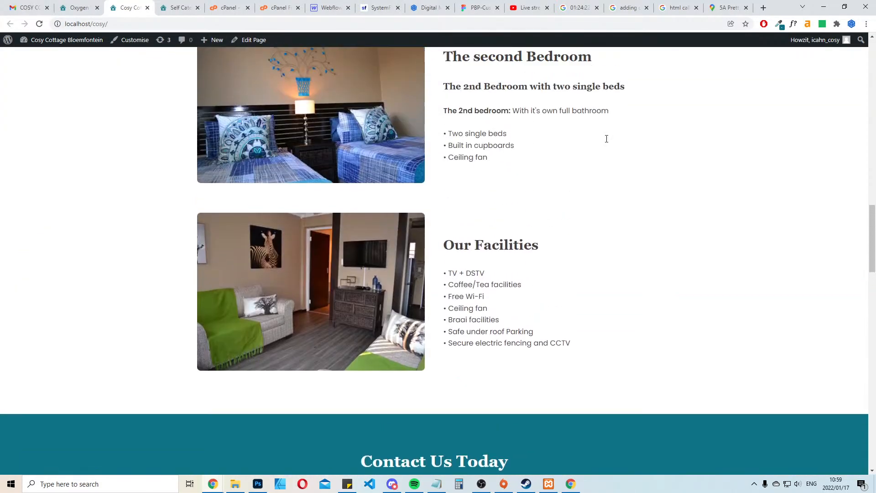
pyautogui.scroll(5, 607, 138)
pyautogui.scroll(-8, 611, 144)
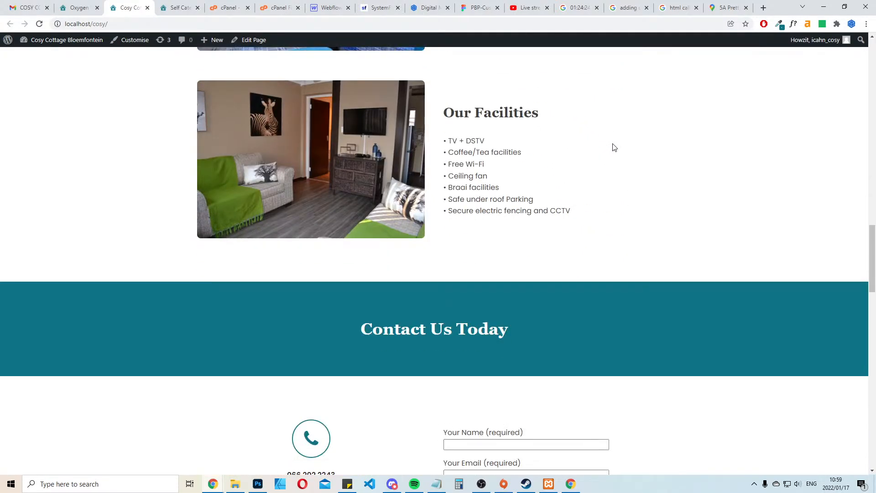
pyautogui.scroll(-6, 614, 147)
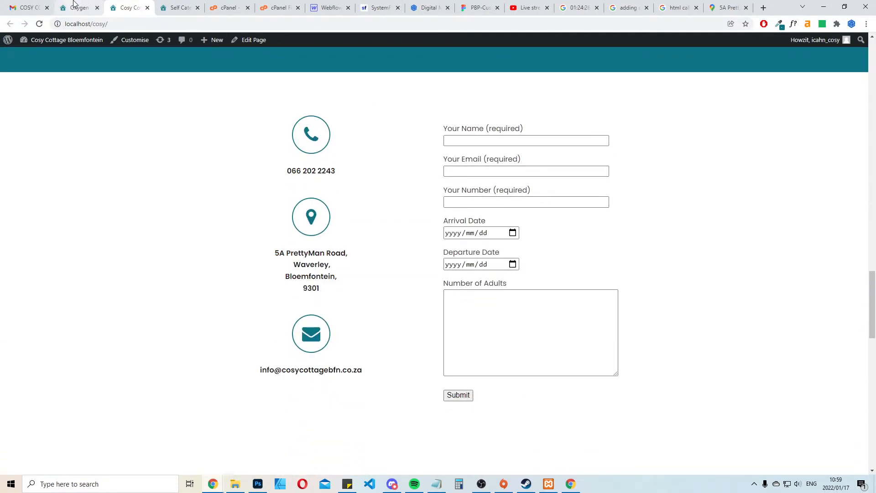
pyautogui.scroll(12, 639, 198)
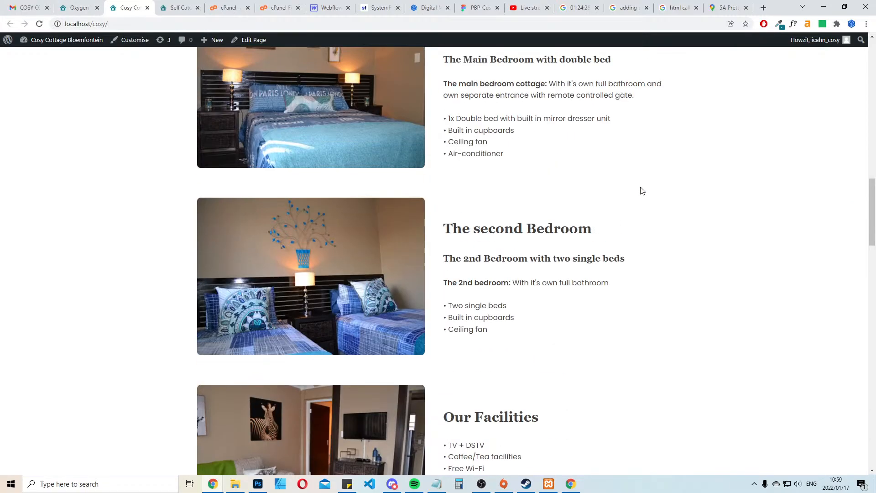
pyautogui.scroll(13, 641, 187)
pyautogui.scroll(-5, 638, 182)
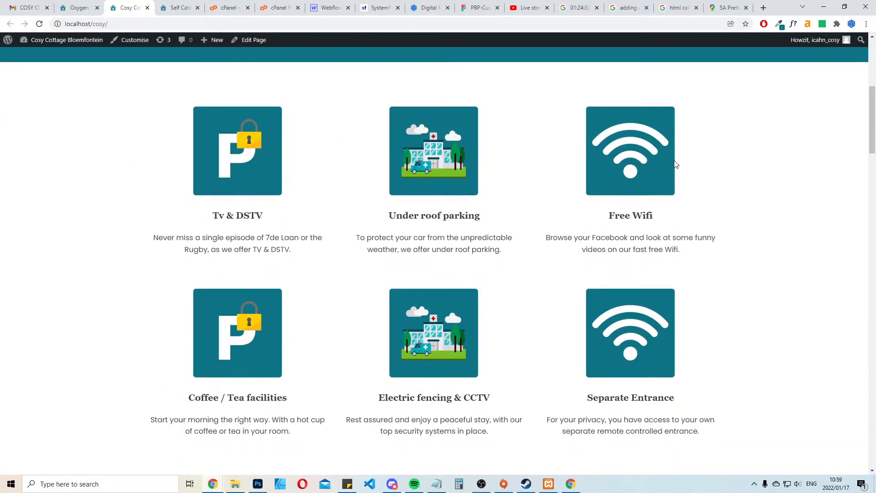
pyautogui.scroll(6, 684, 187)
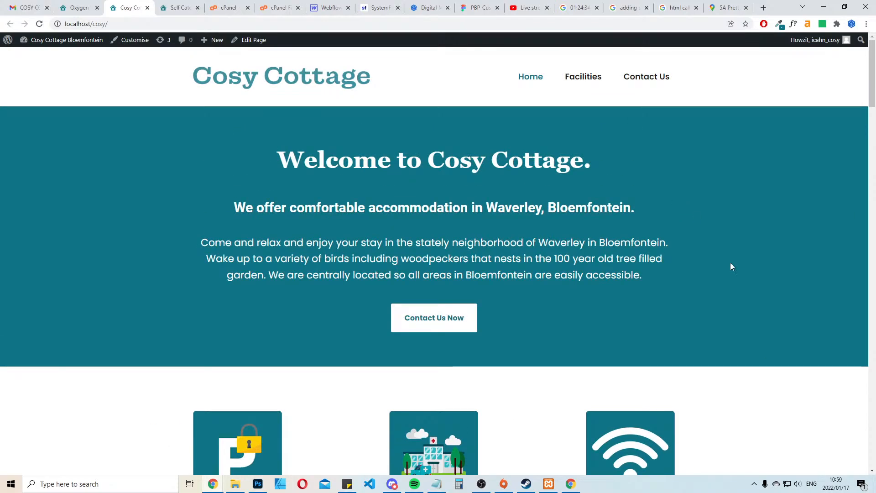
# Switch to the livestream dashboard in YouTube Studio and end the live stream
pyautogui.click(529, 8)
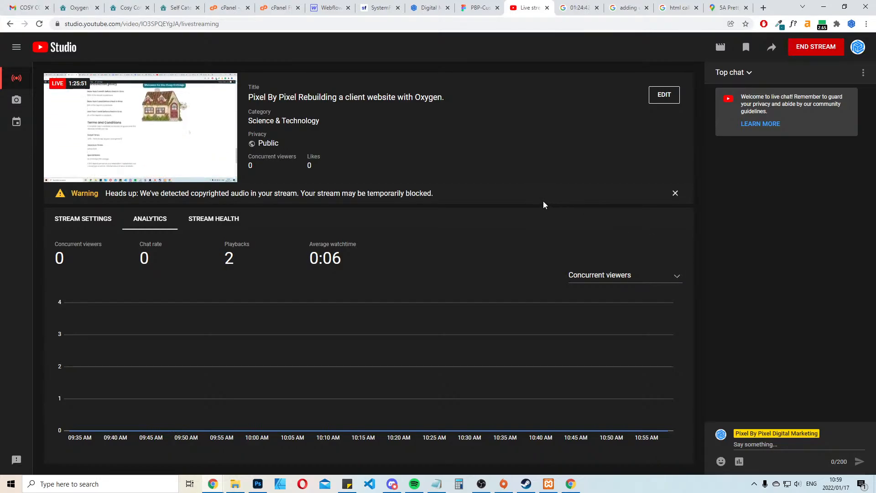
pyautogui.moveTo(319, 193); pyautogui.dragTo(440, 210)
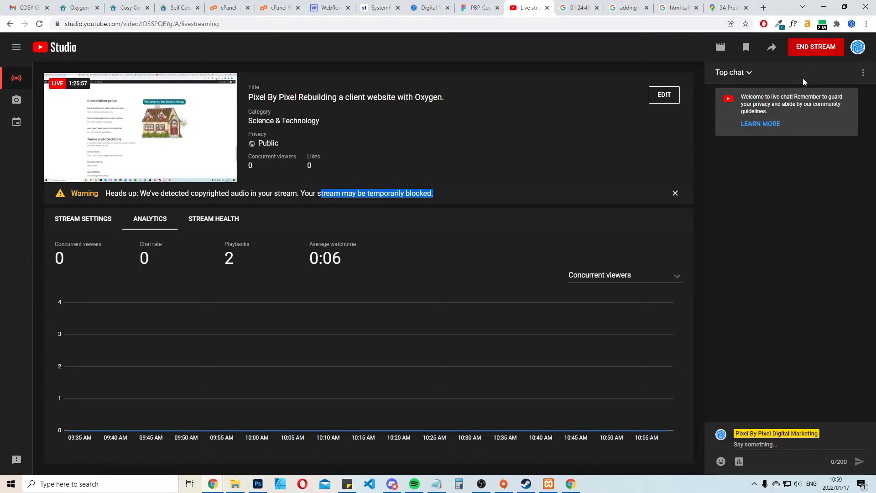
pyautogui.click(816, 51)
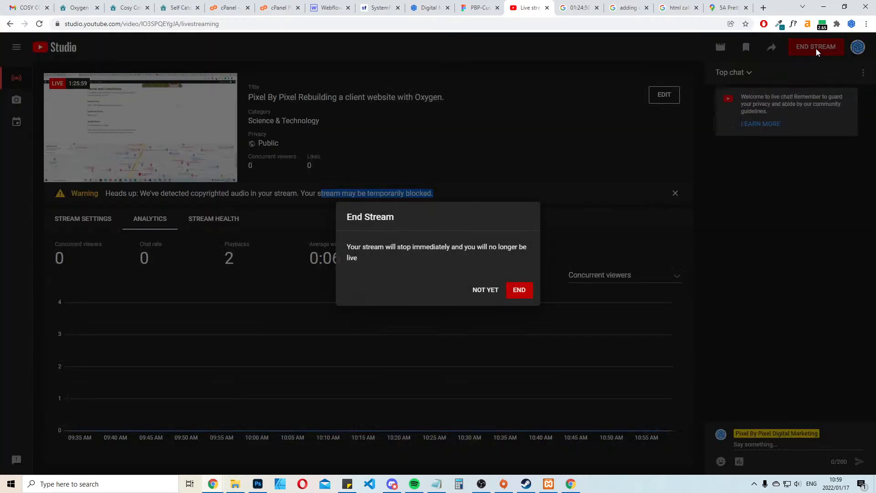
pyautogui.click(521, 295)
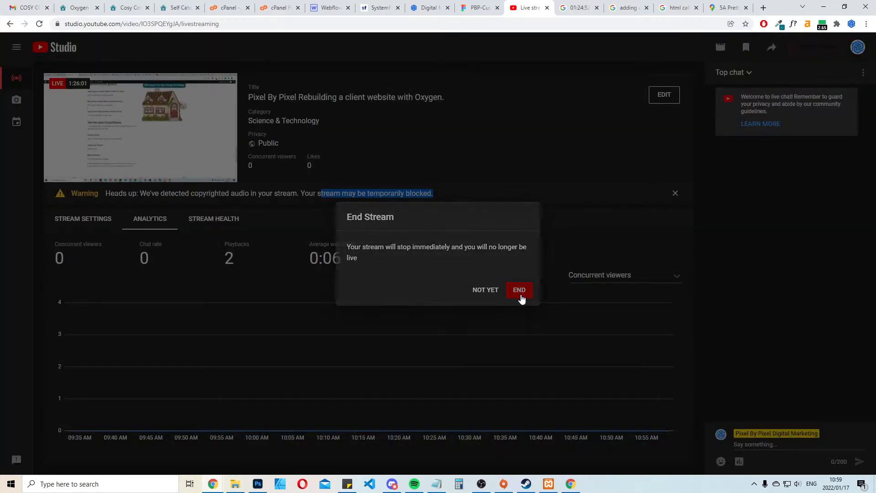